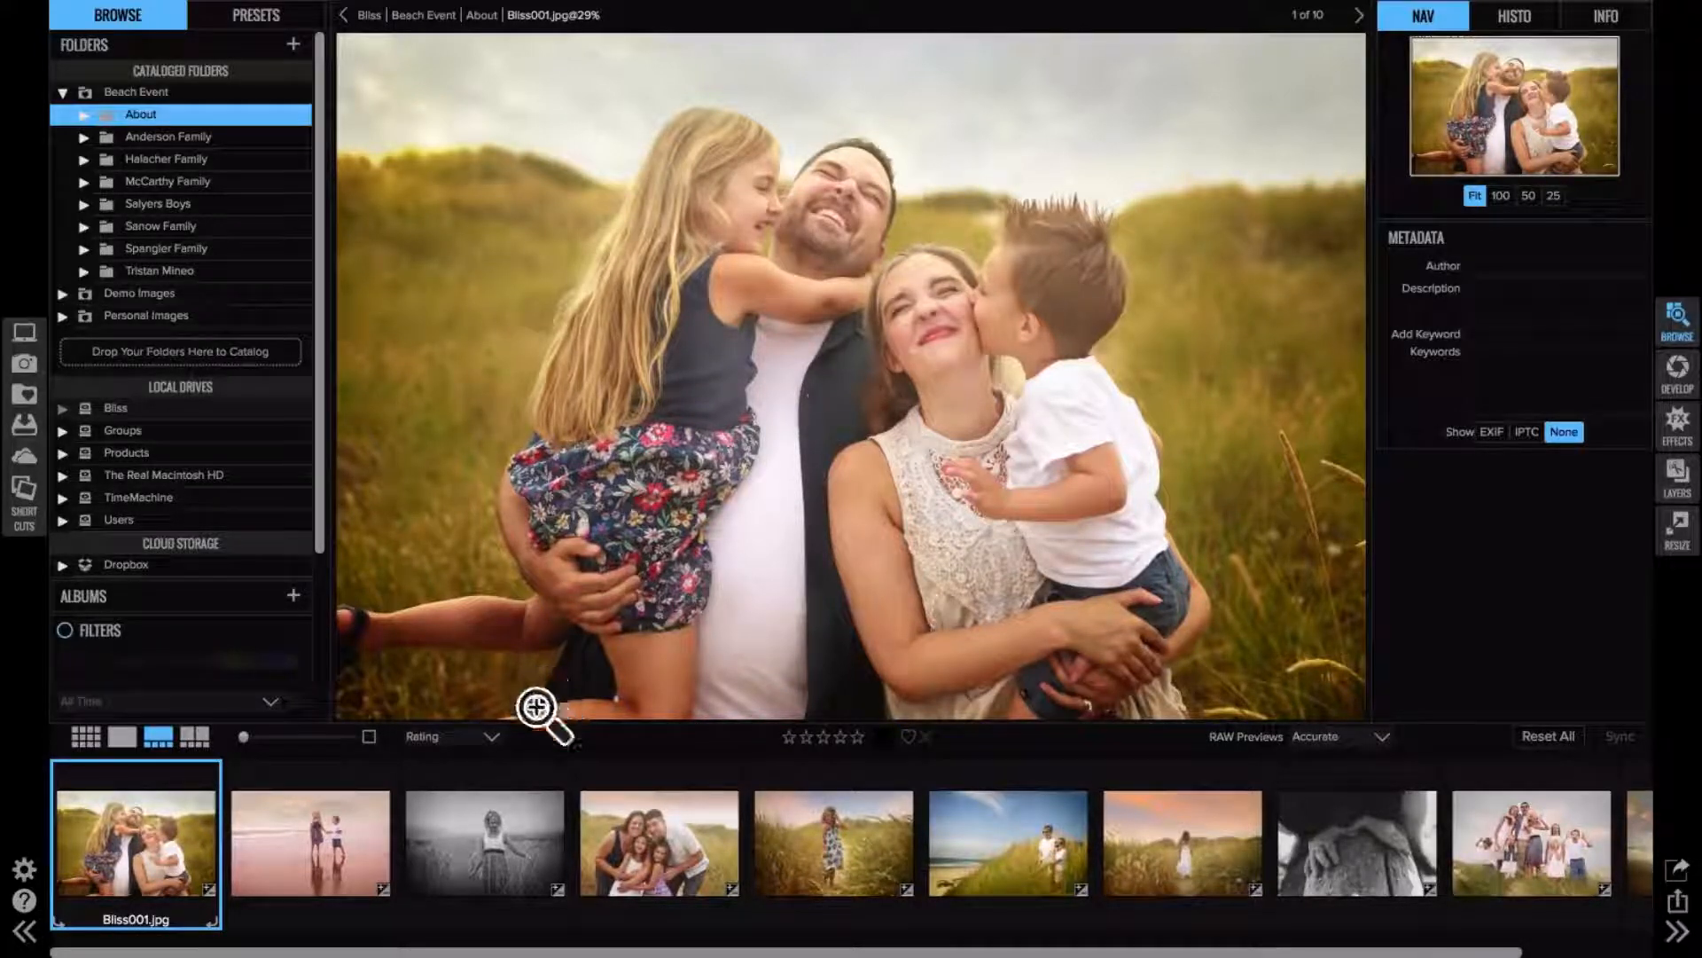
# - Review the photos in the About folder one by one at full size, from Bliss001.jpg through Bliss010.jpg
pyautogui.press('Right')
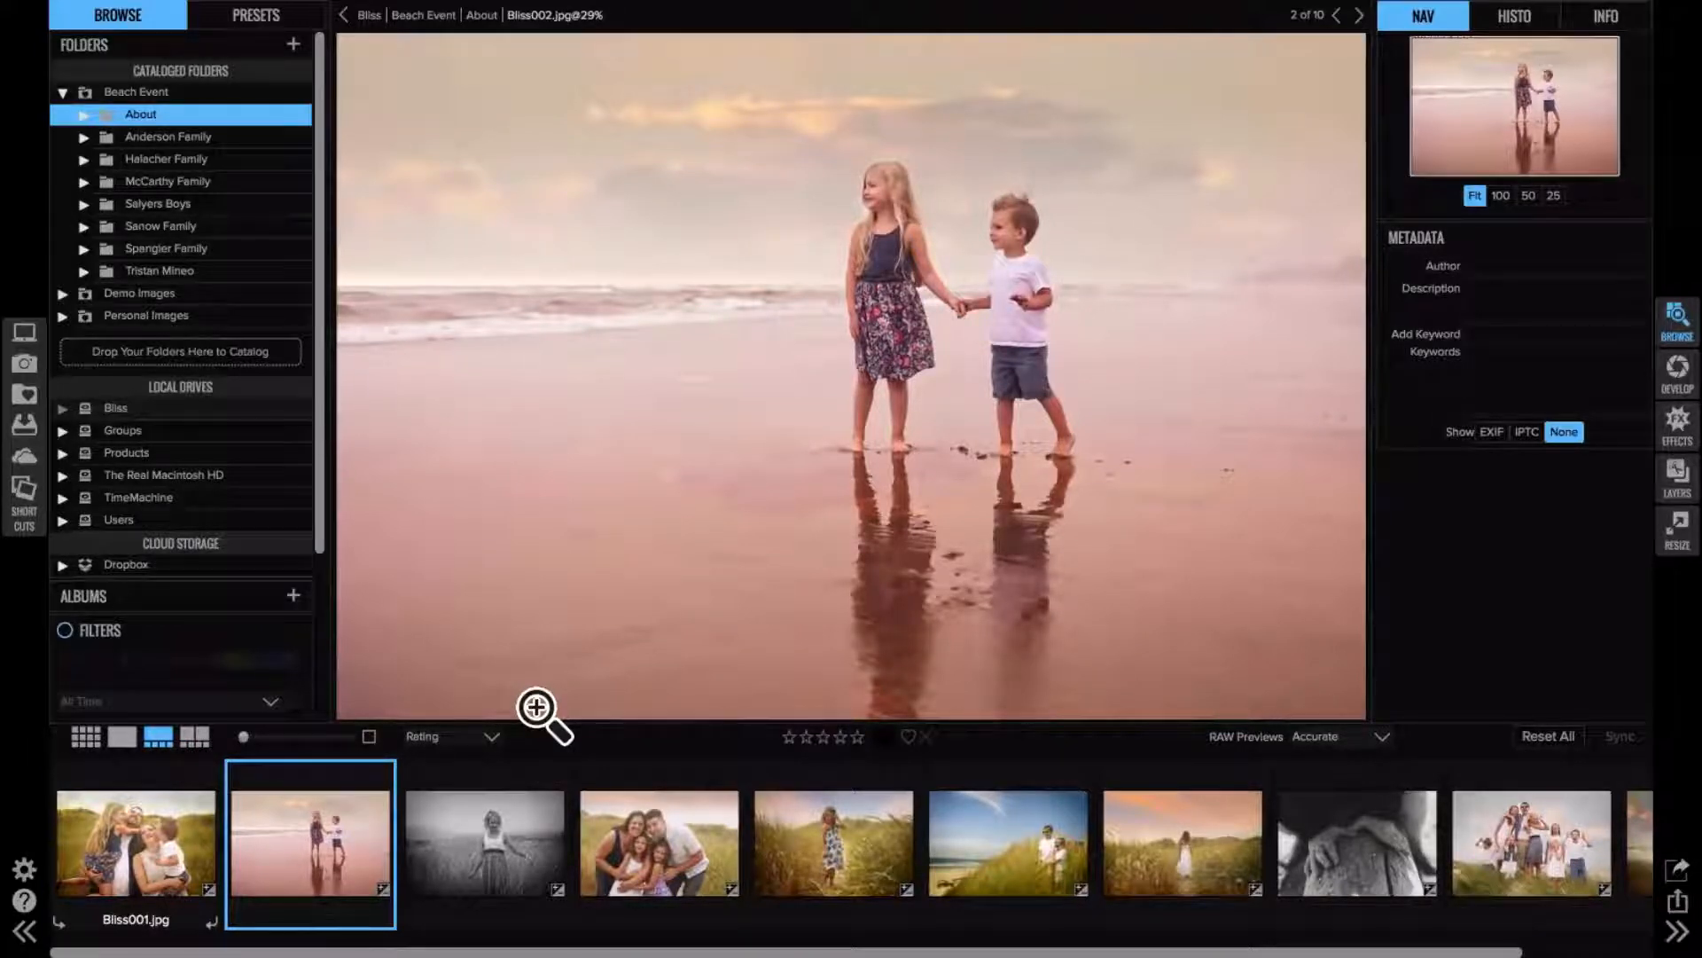
pyautogui.press('Right')
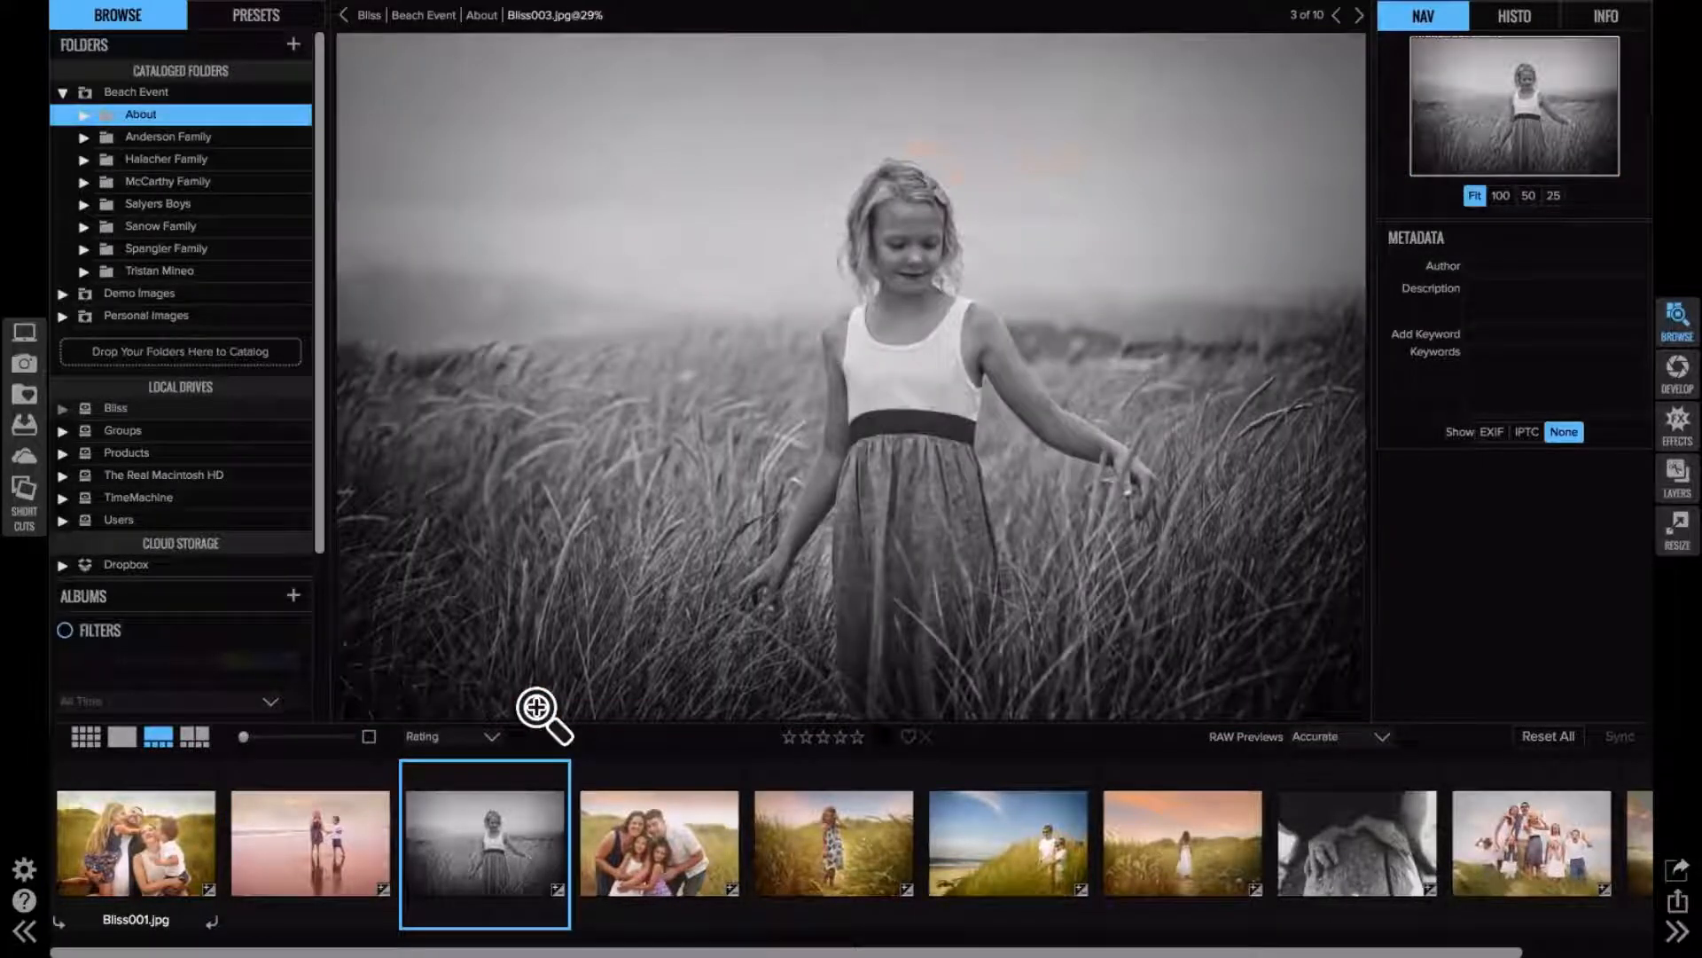
pyautogui.press('Right')
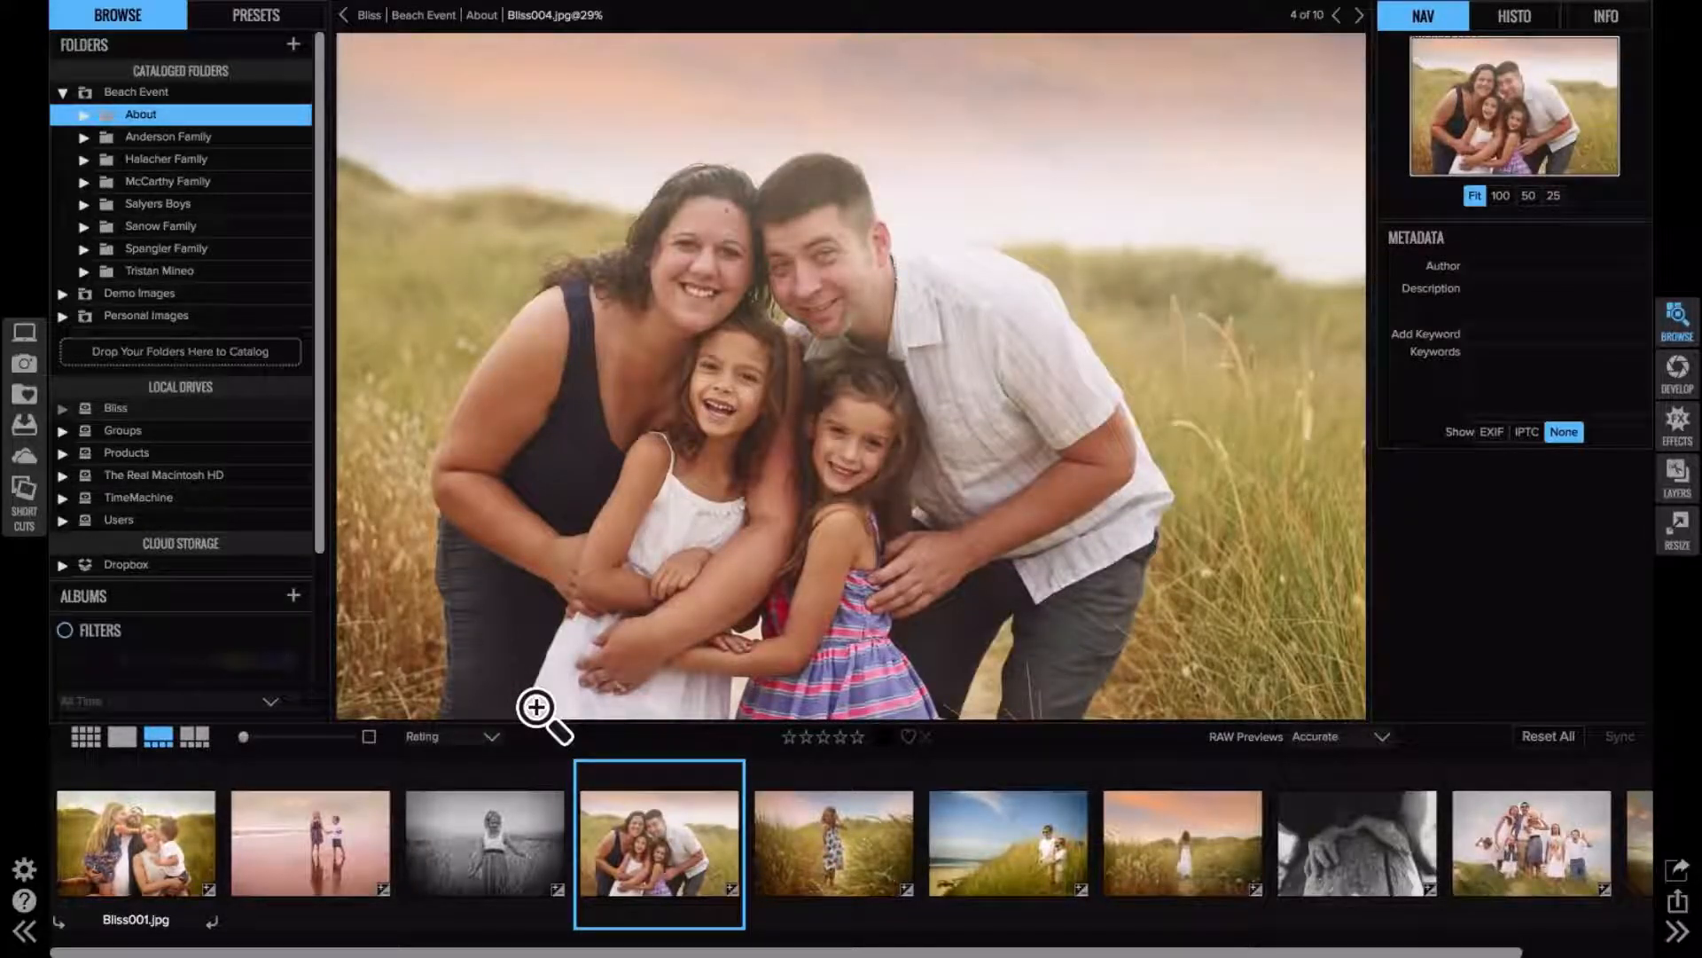
pyautogui.press('Right')
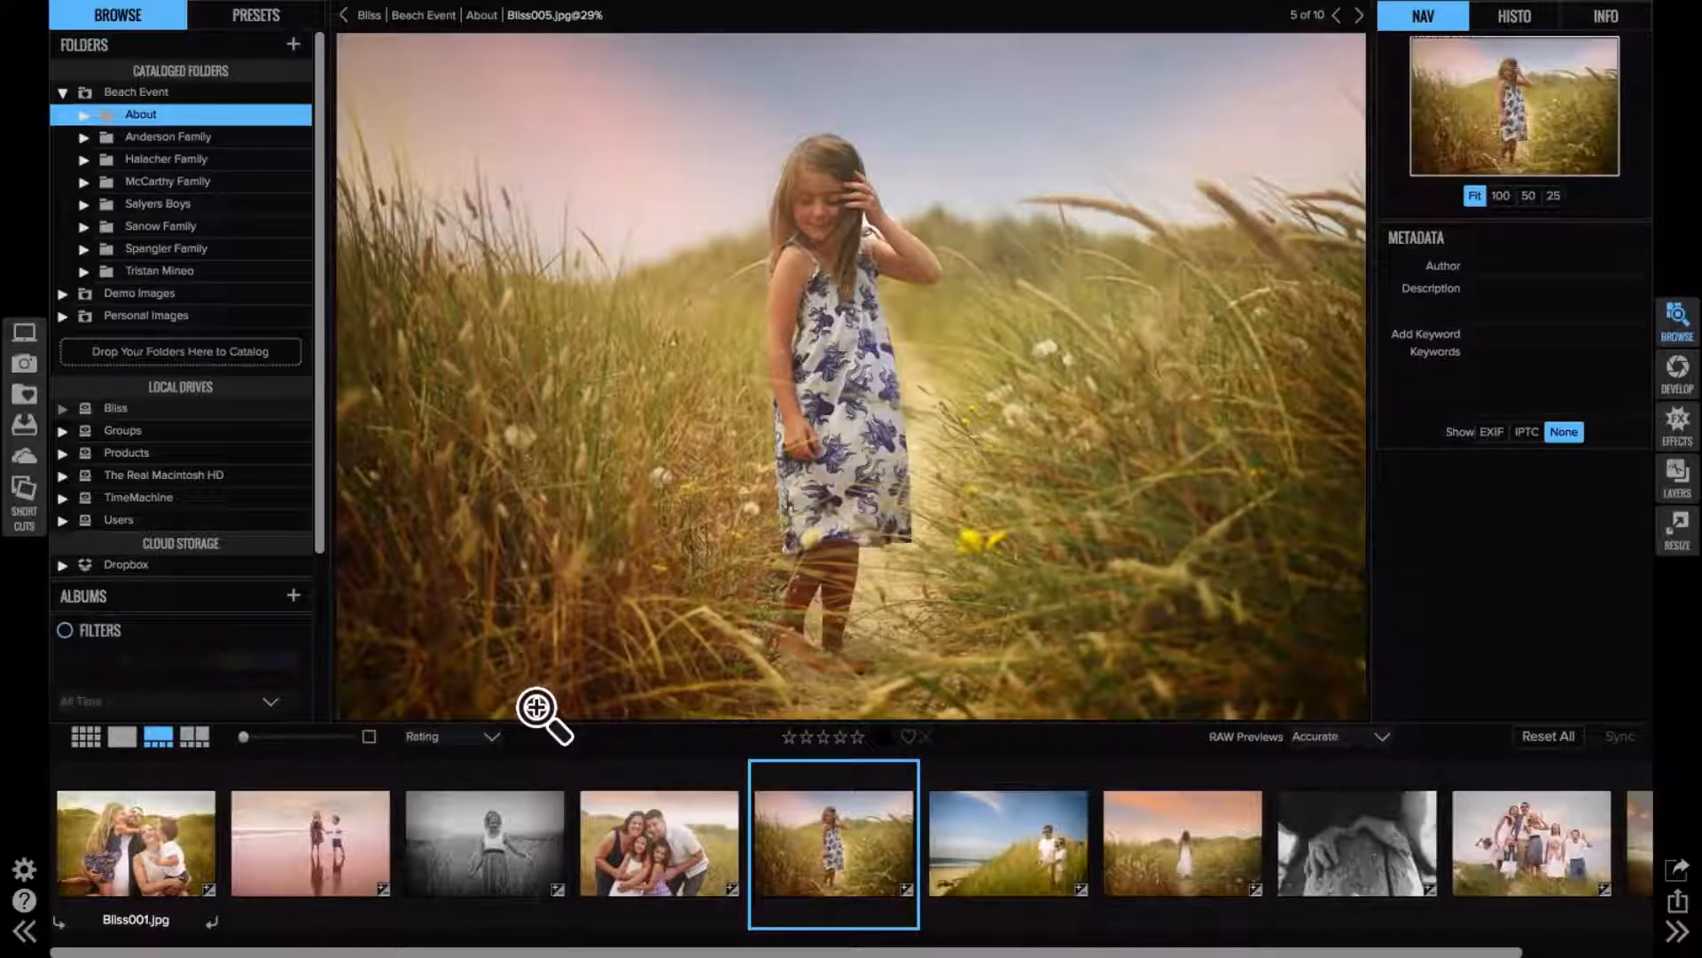
pyautogui.press('Right')
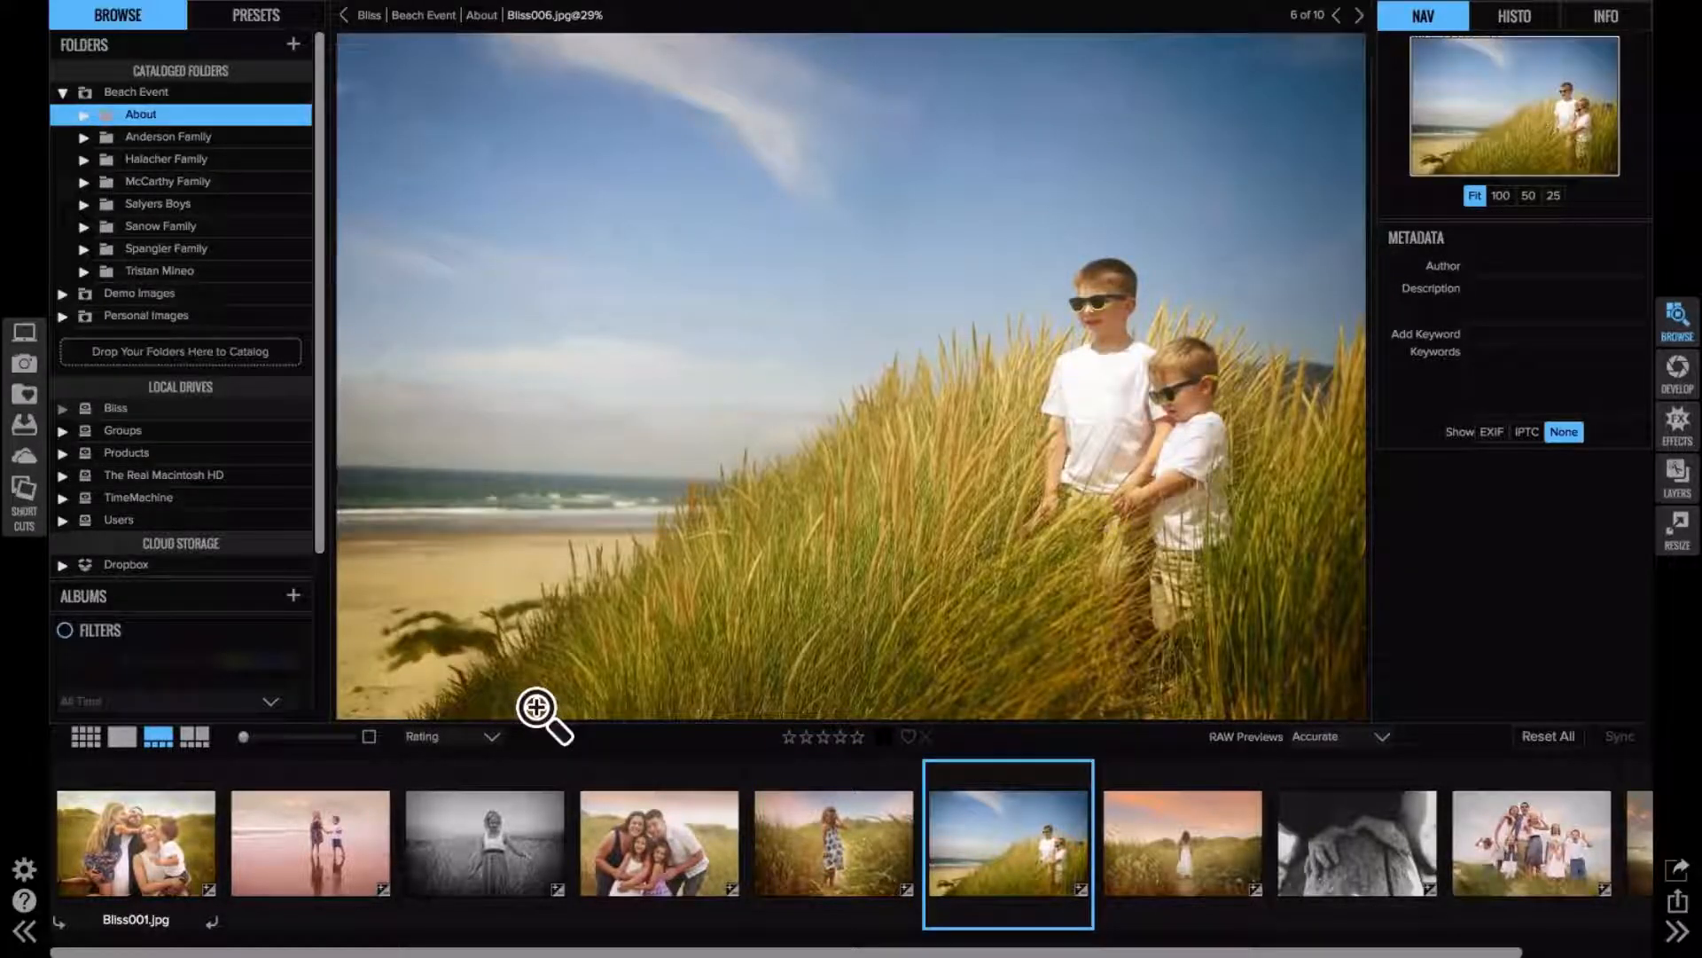
pyautogui.press('Right')
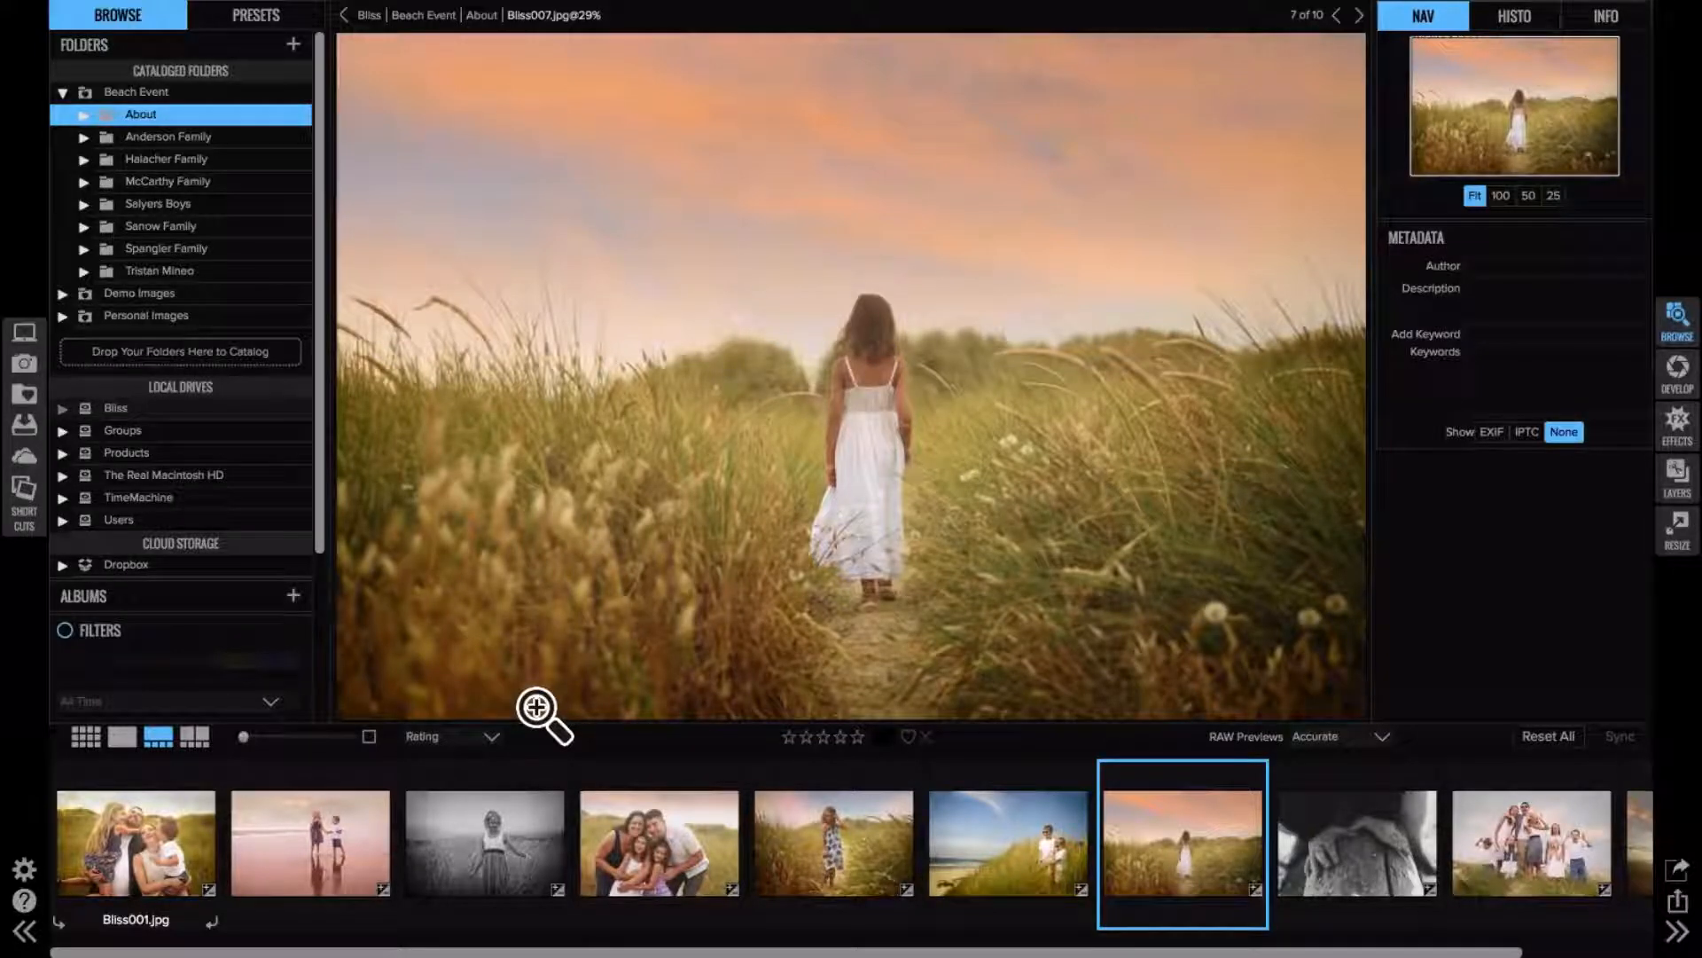
pyautogui.press('Right')
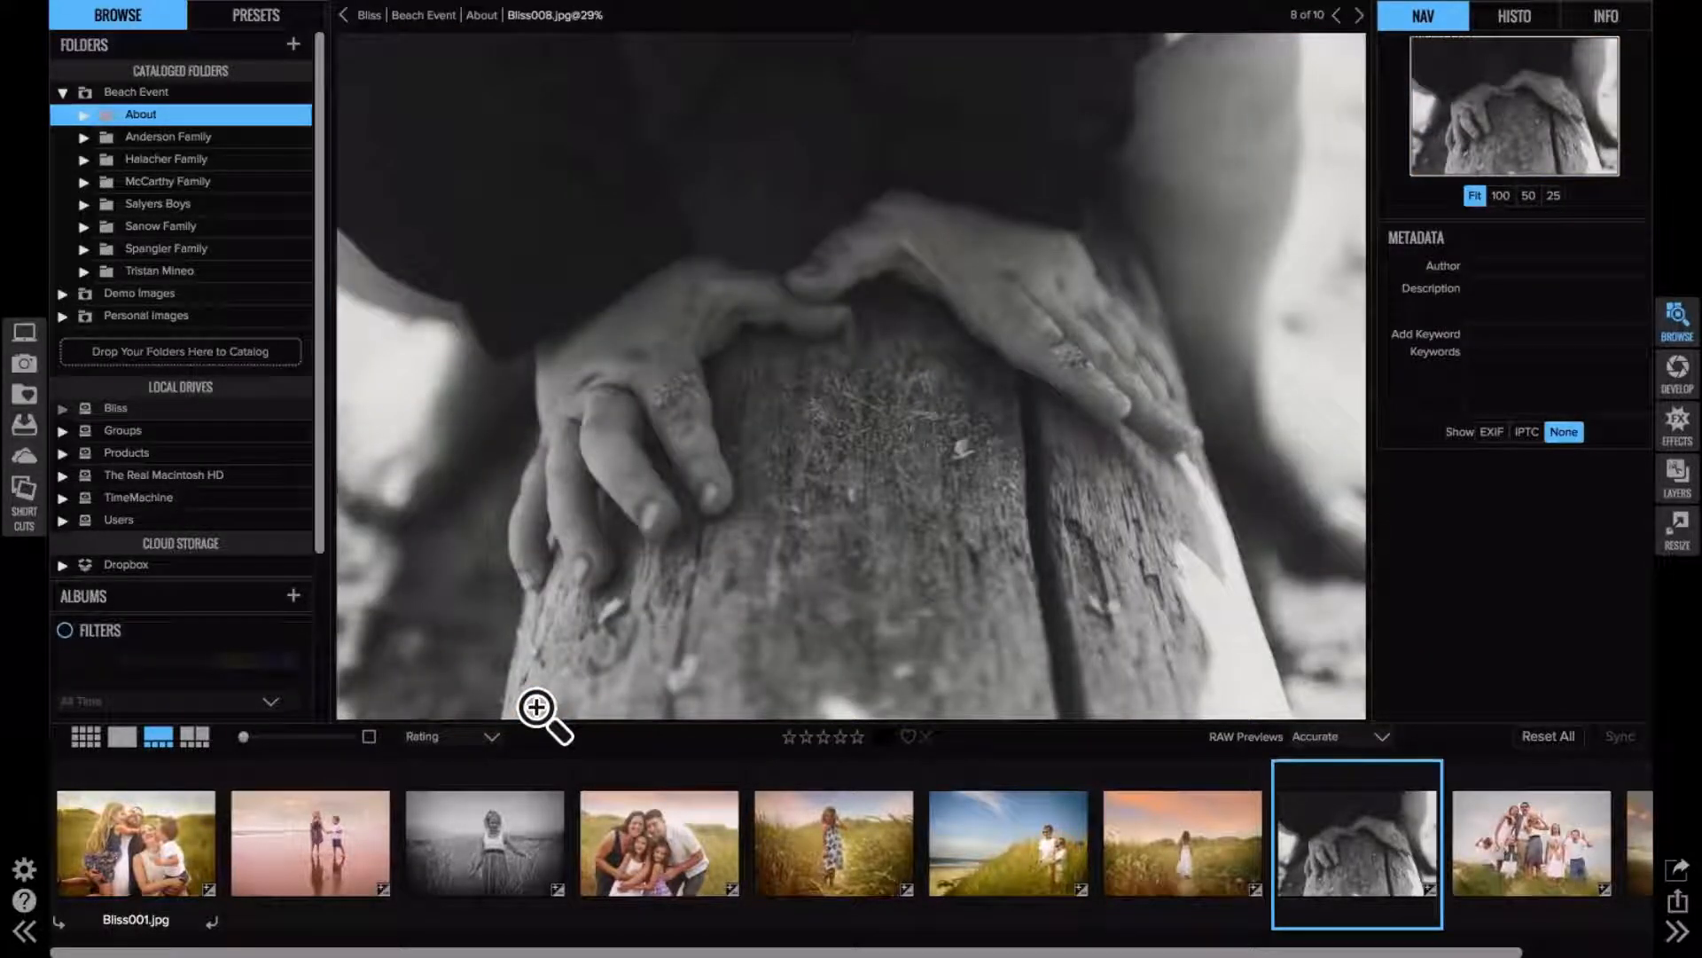
pyautogui.press('Right')
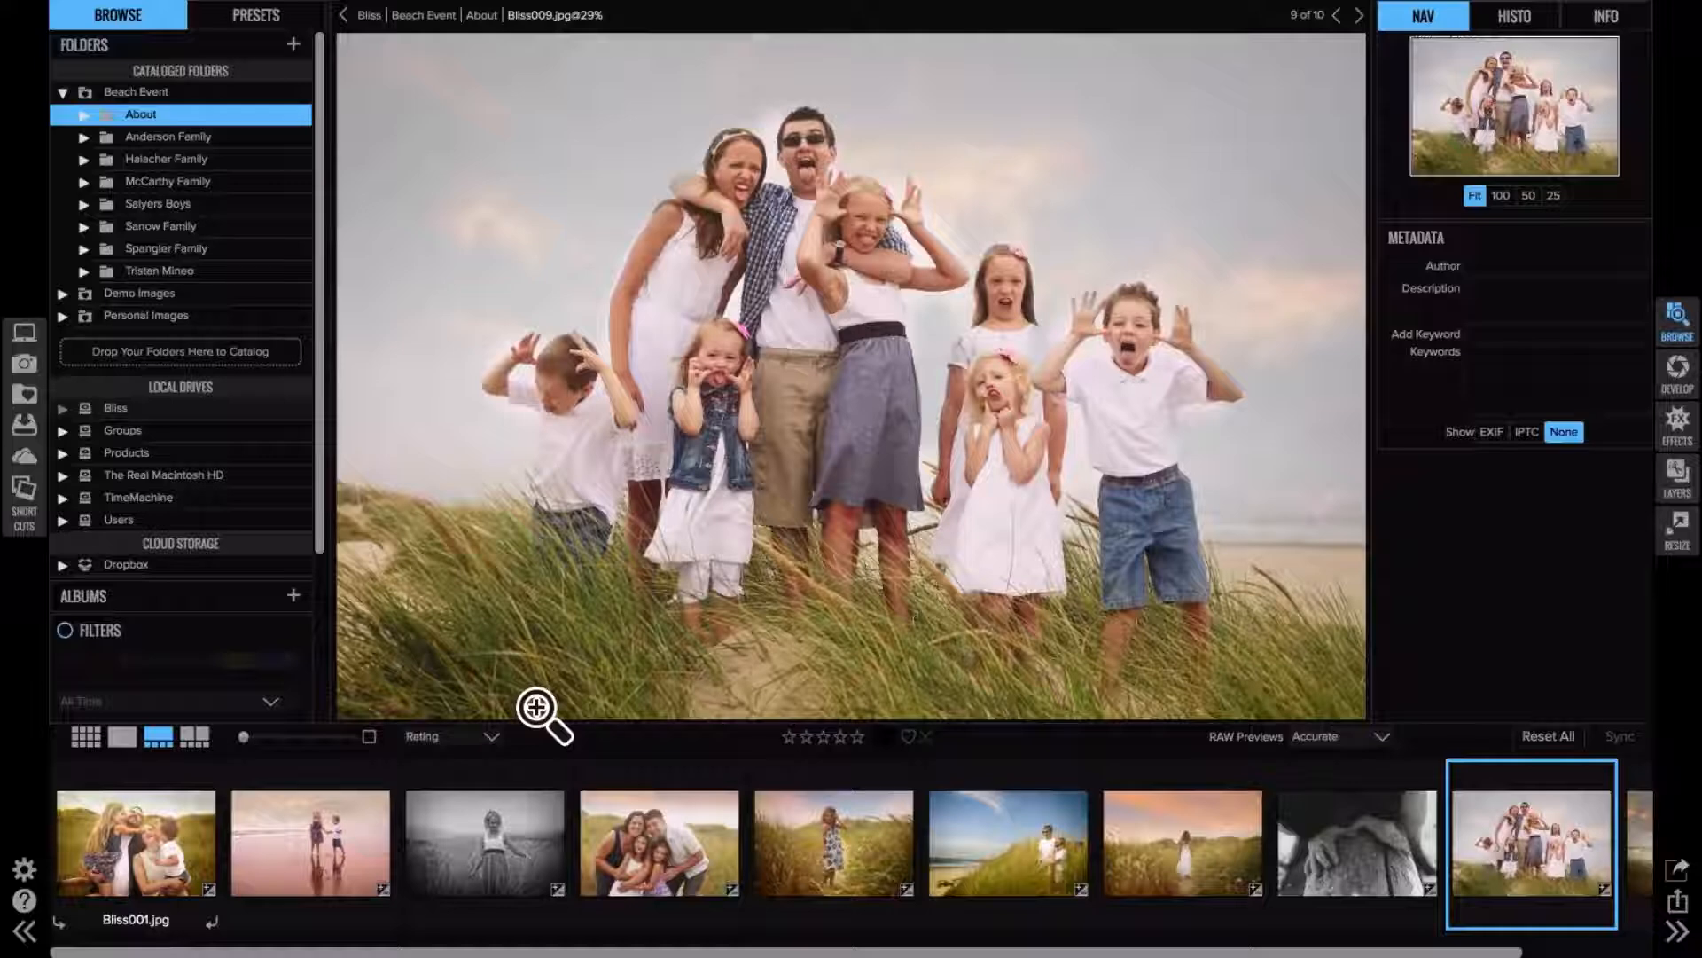
pyautogui.press('Right')
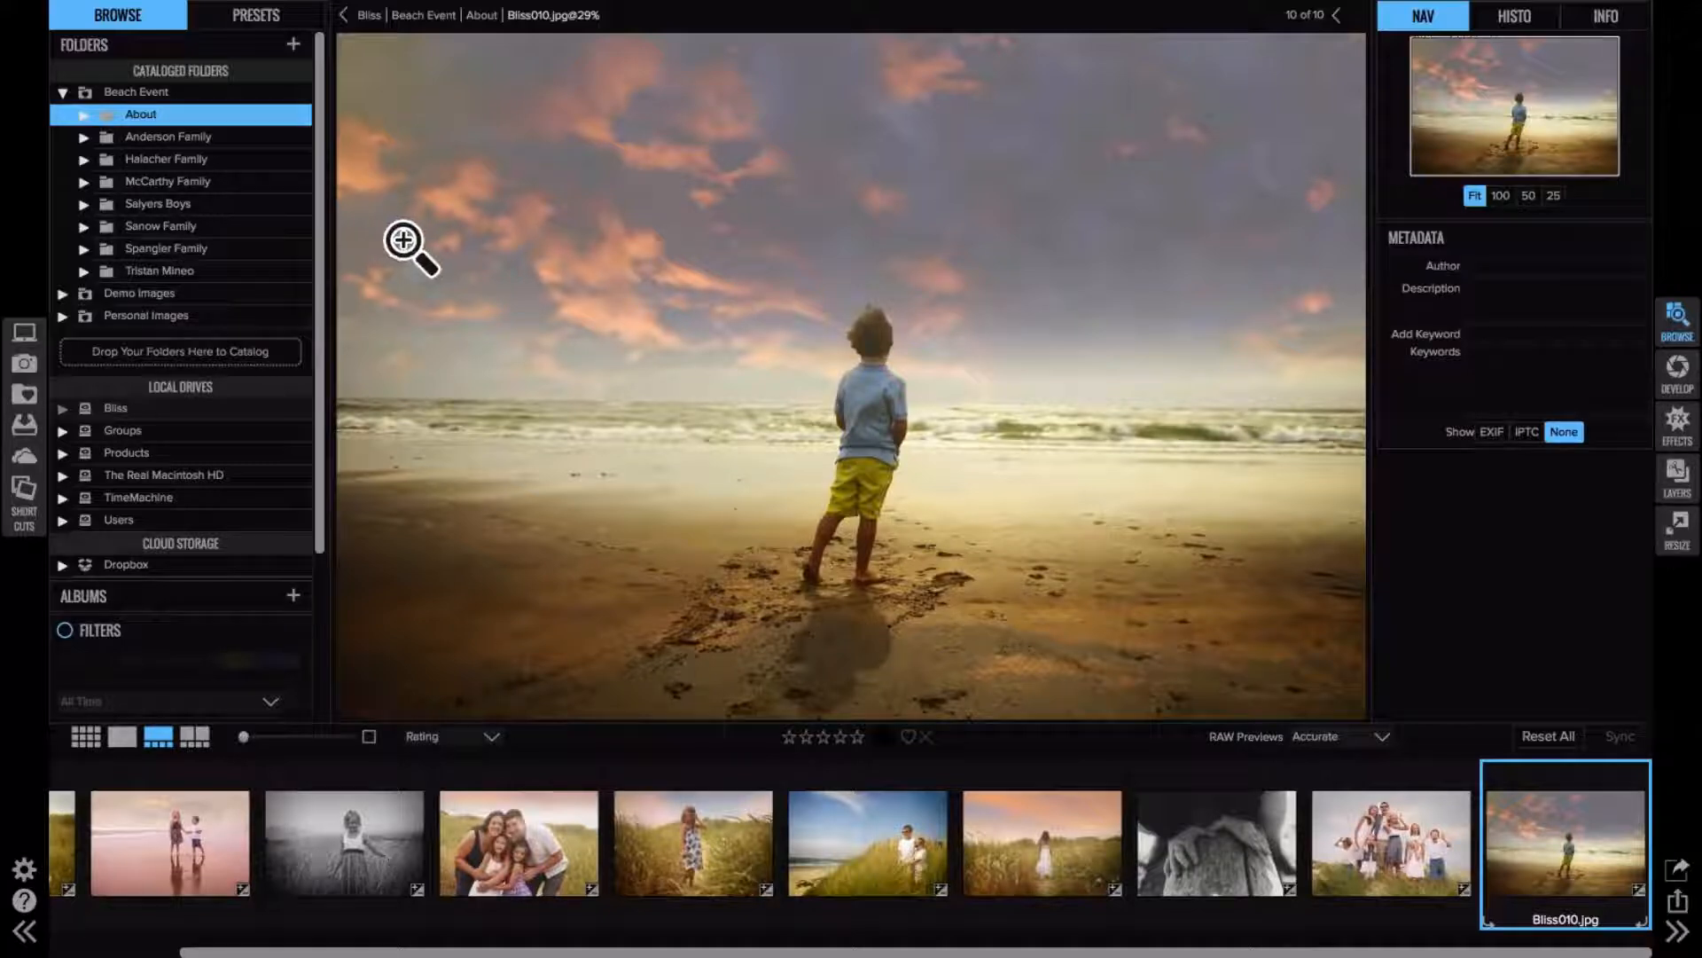
# - Switch to the thumbnail grid and look through the first five client folders listed below About in Beach Event
pyautogui.press('g')
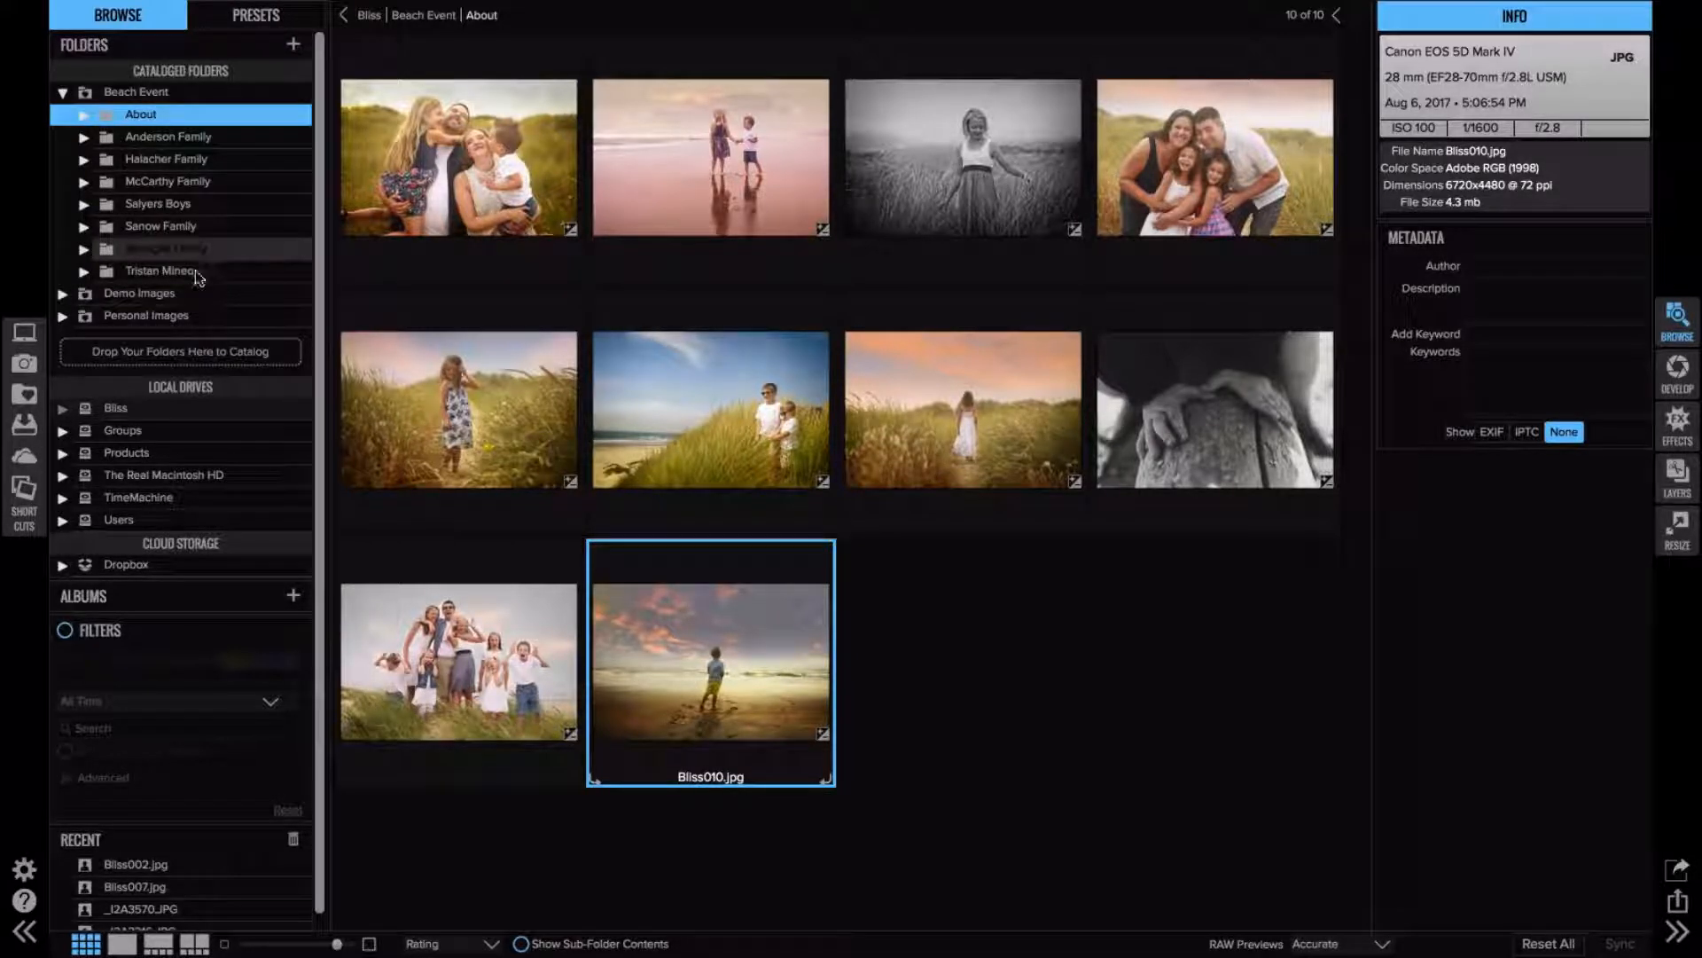
pyautogui.click(190, 140)
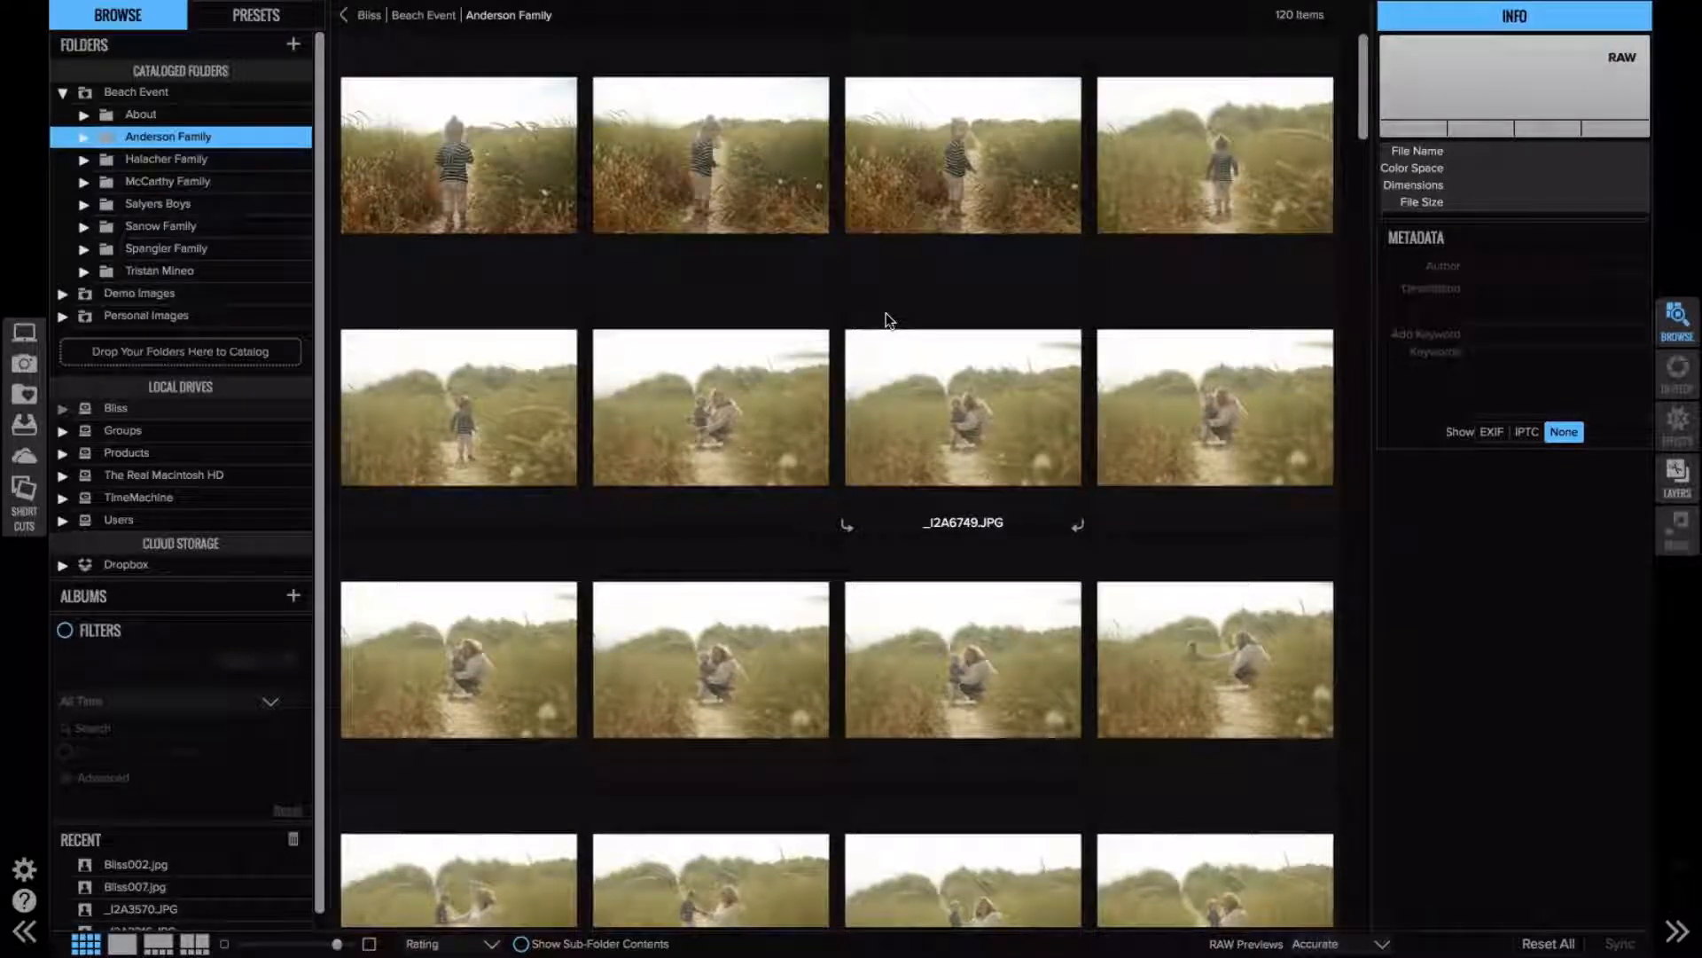
pyautogui.scroll(-1, 886, 318)
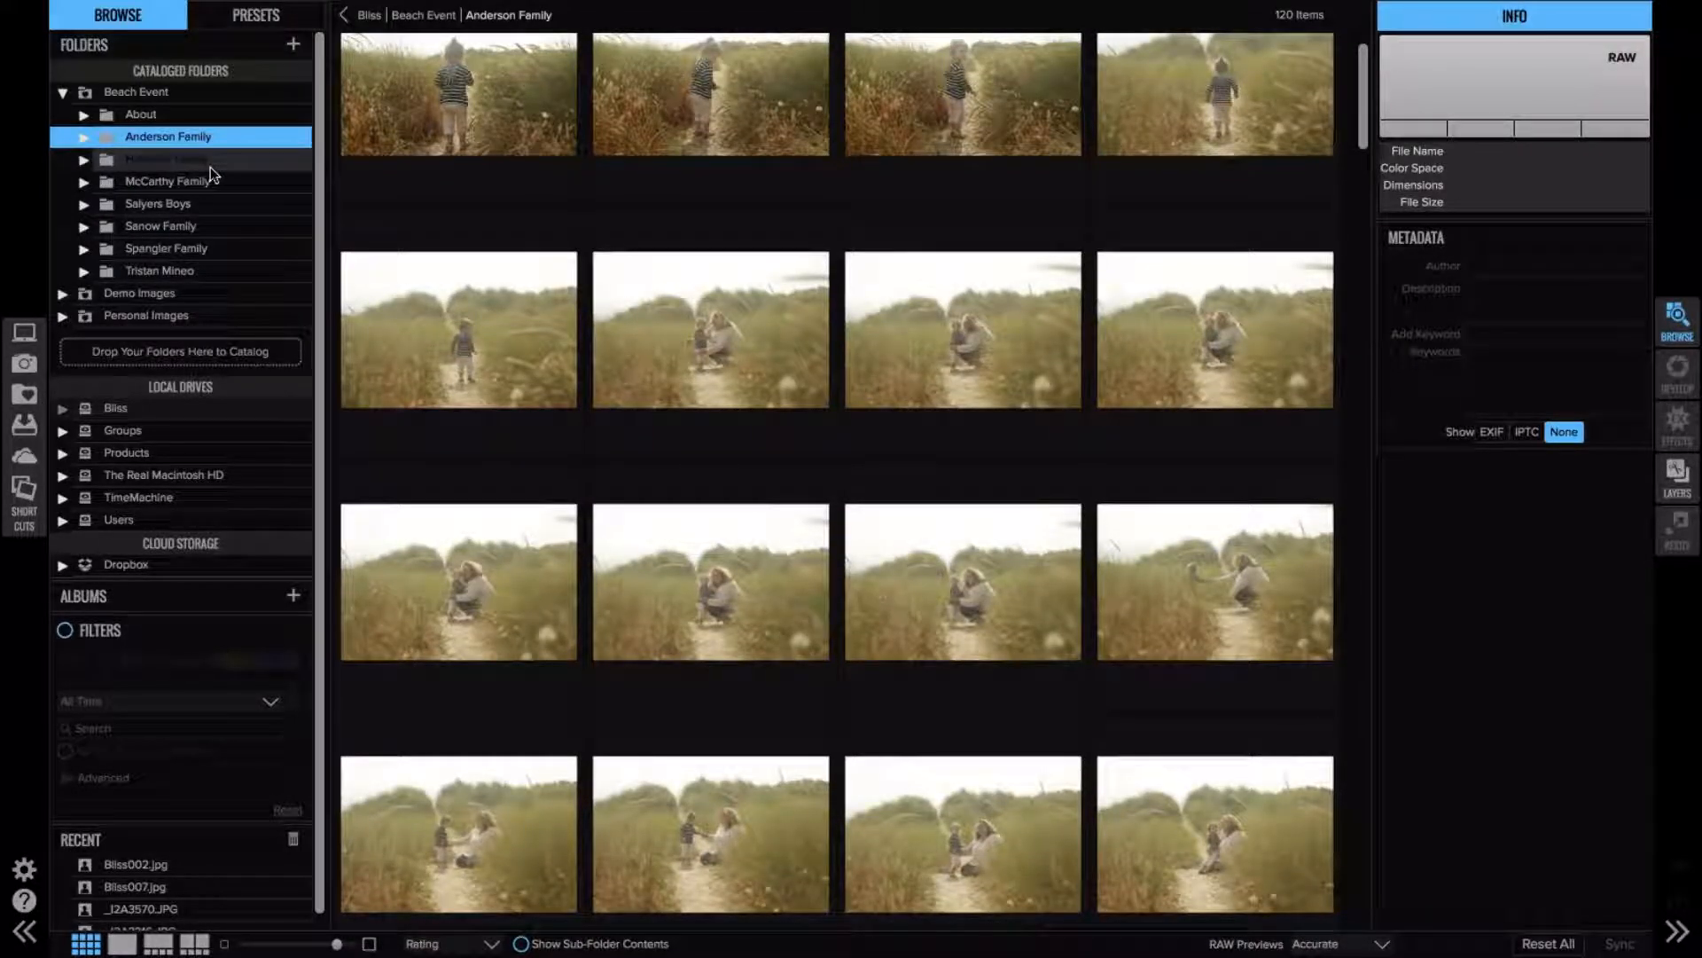
pyautogui.click(210, 165)
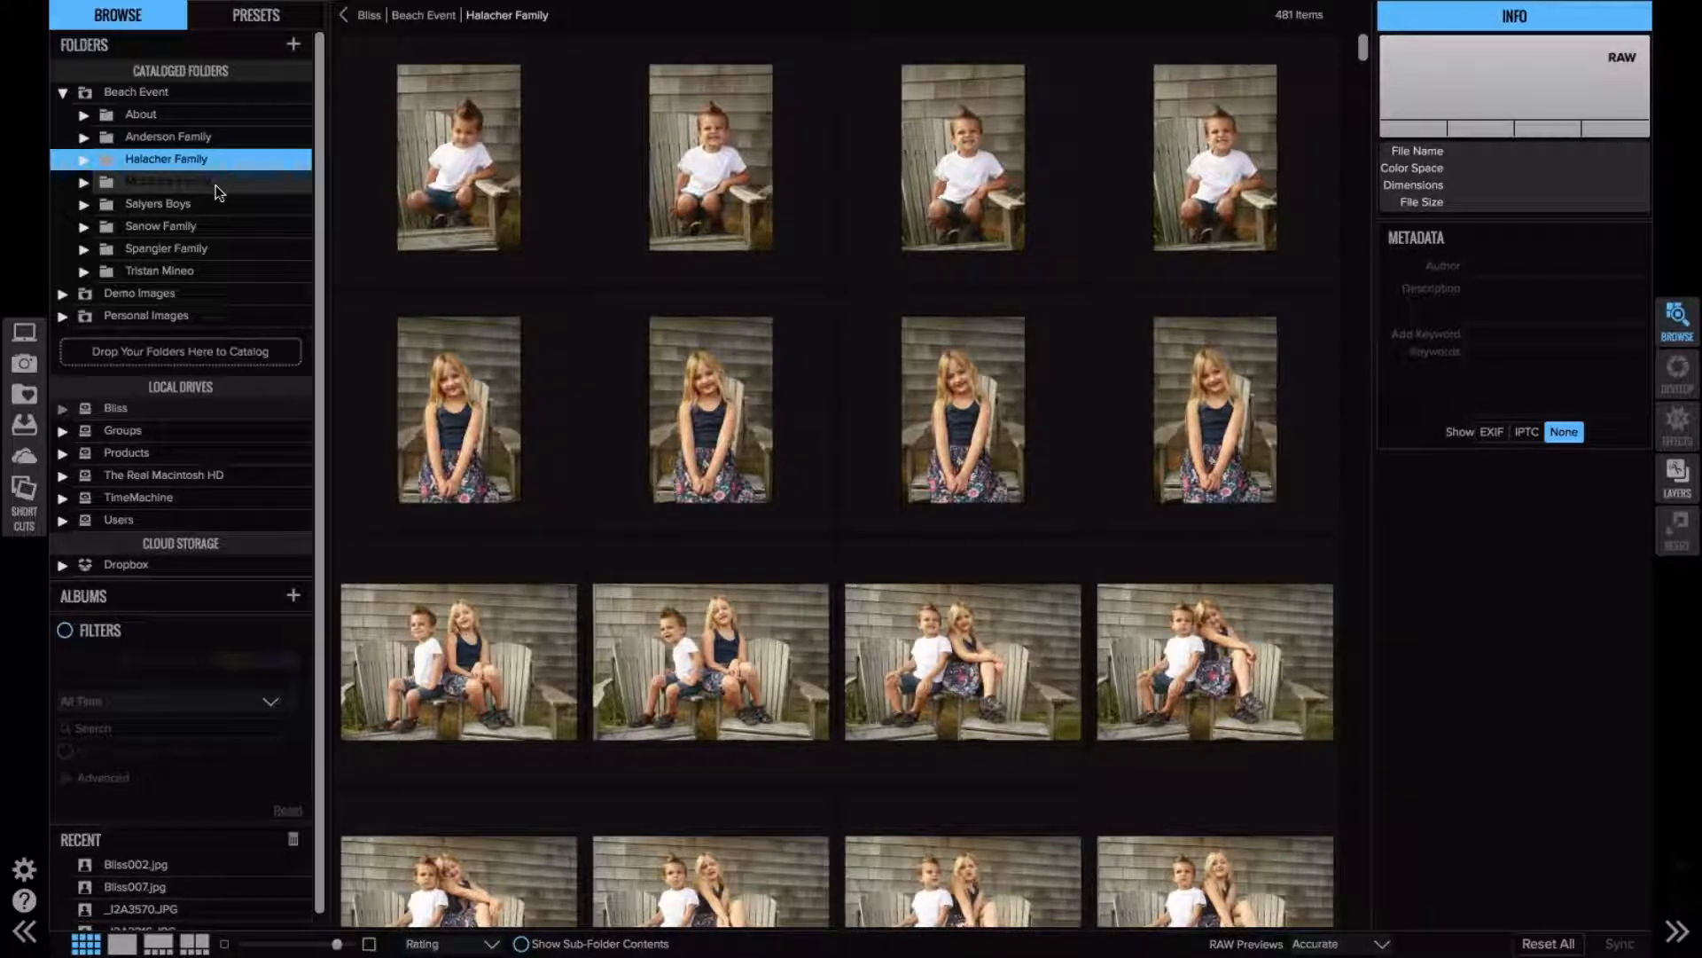
pyautogui.click(215, 184)
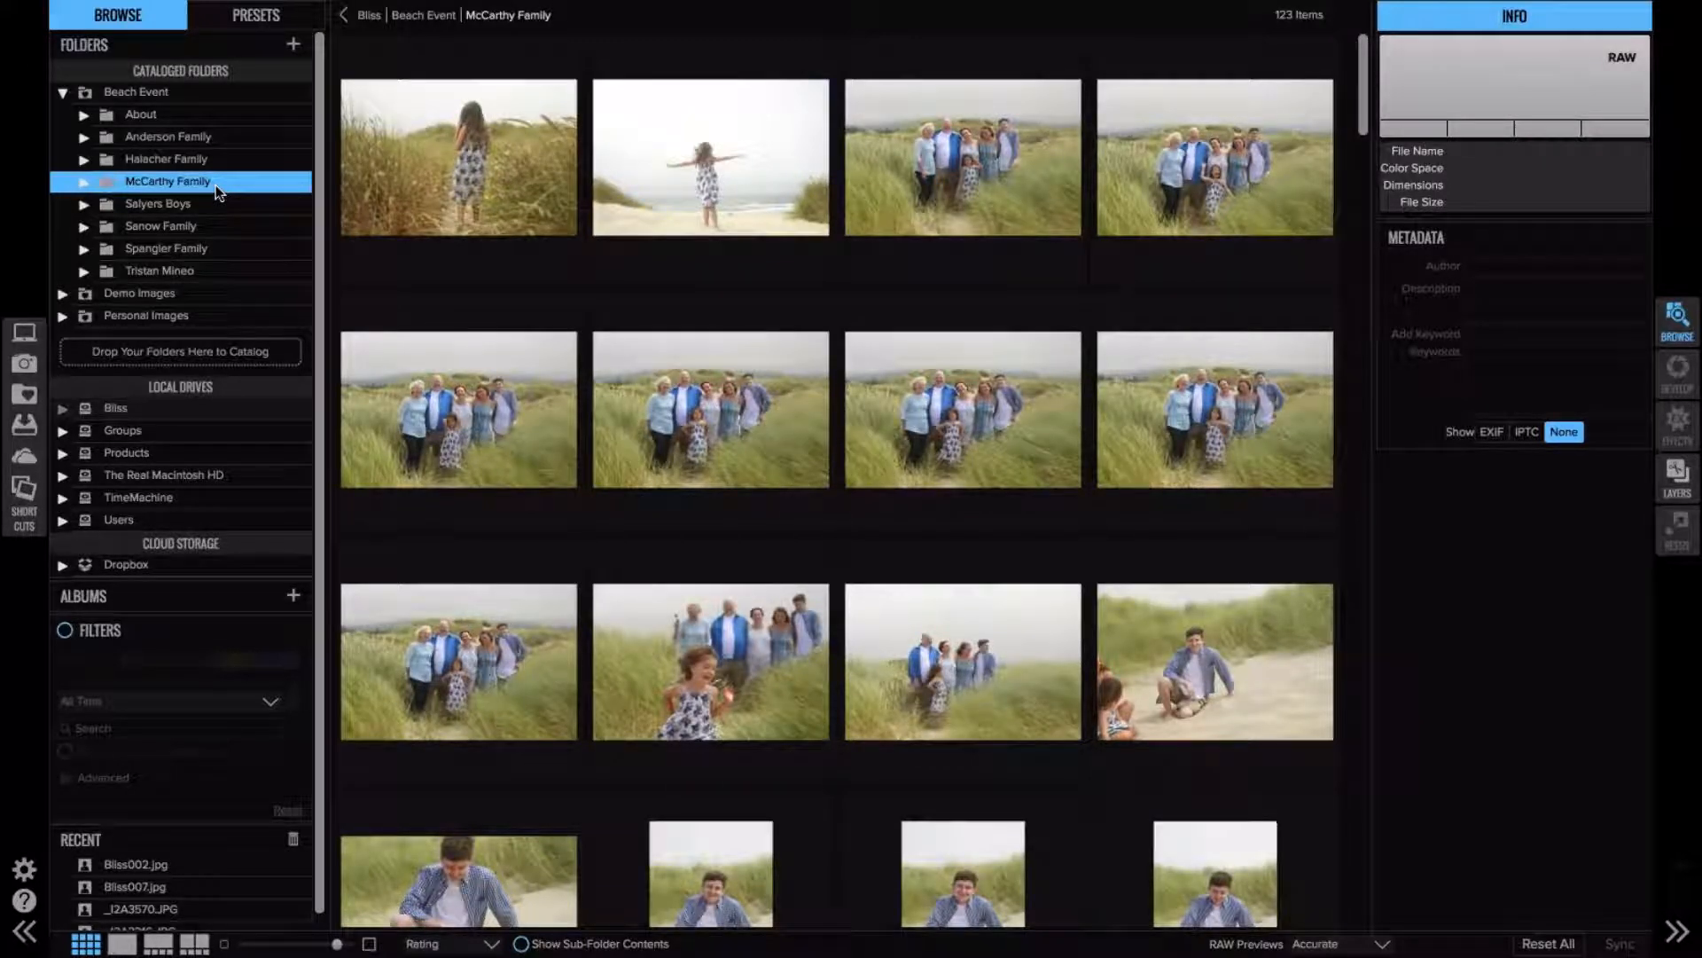
pyautogui.click(205, 201)
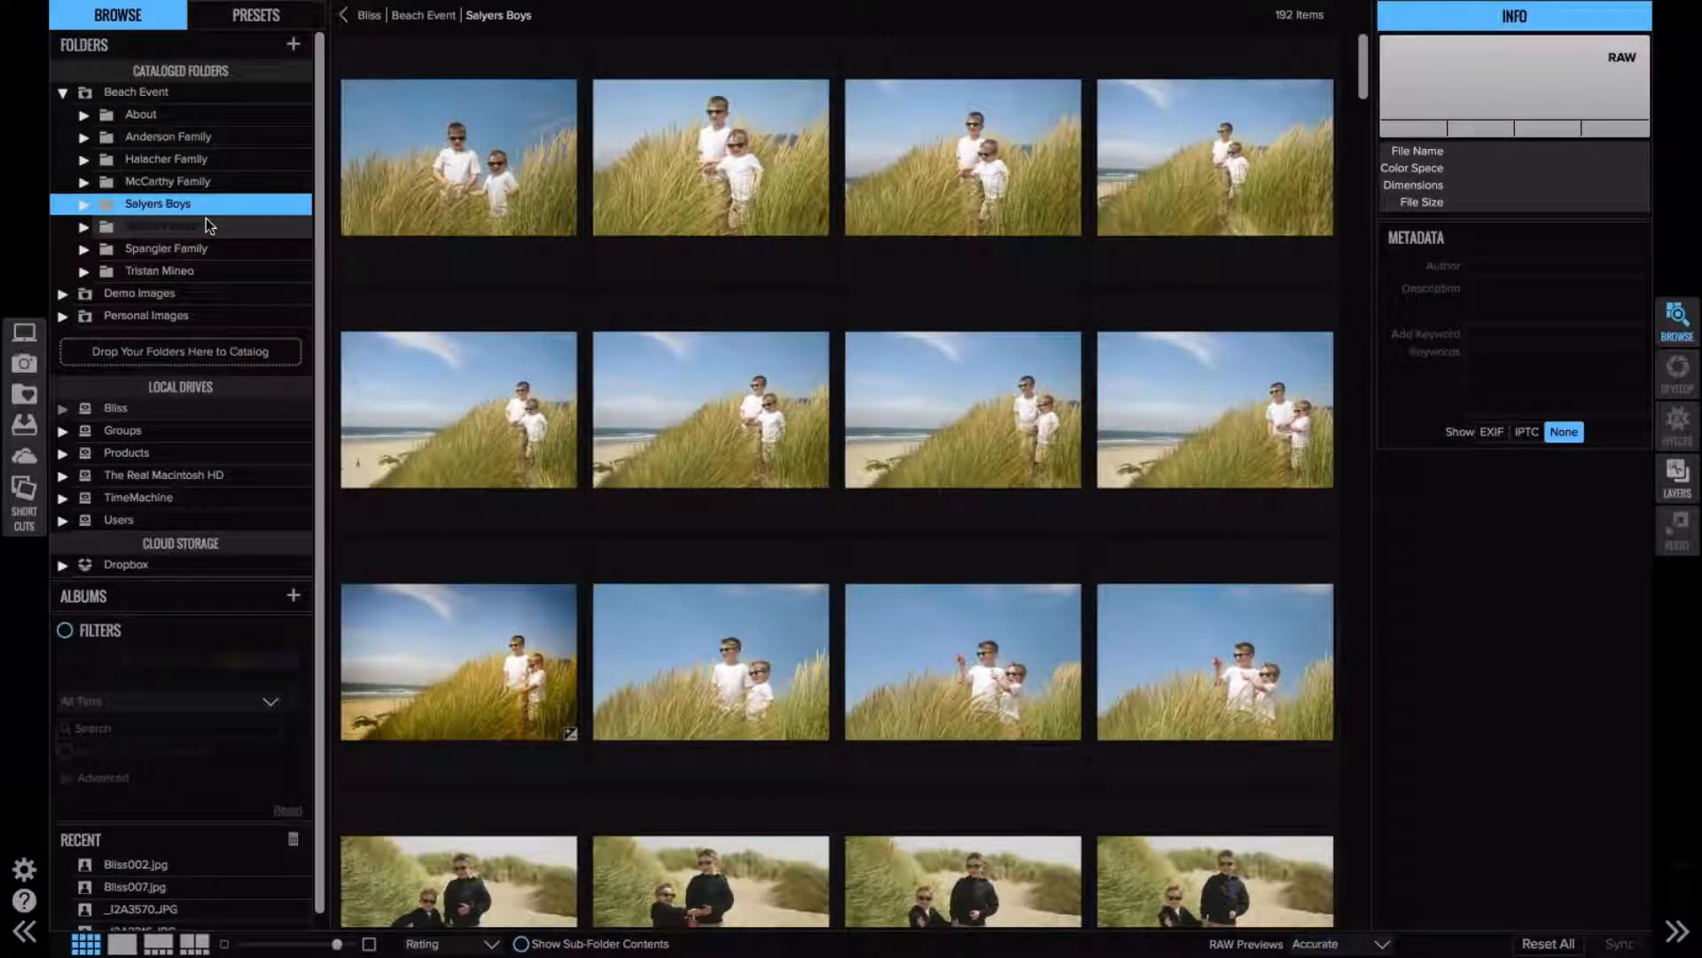
pyautogui.click(206, 219)
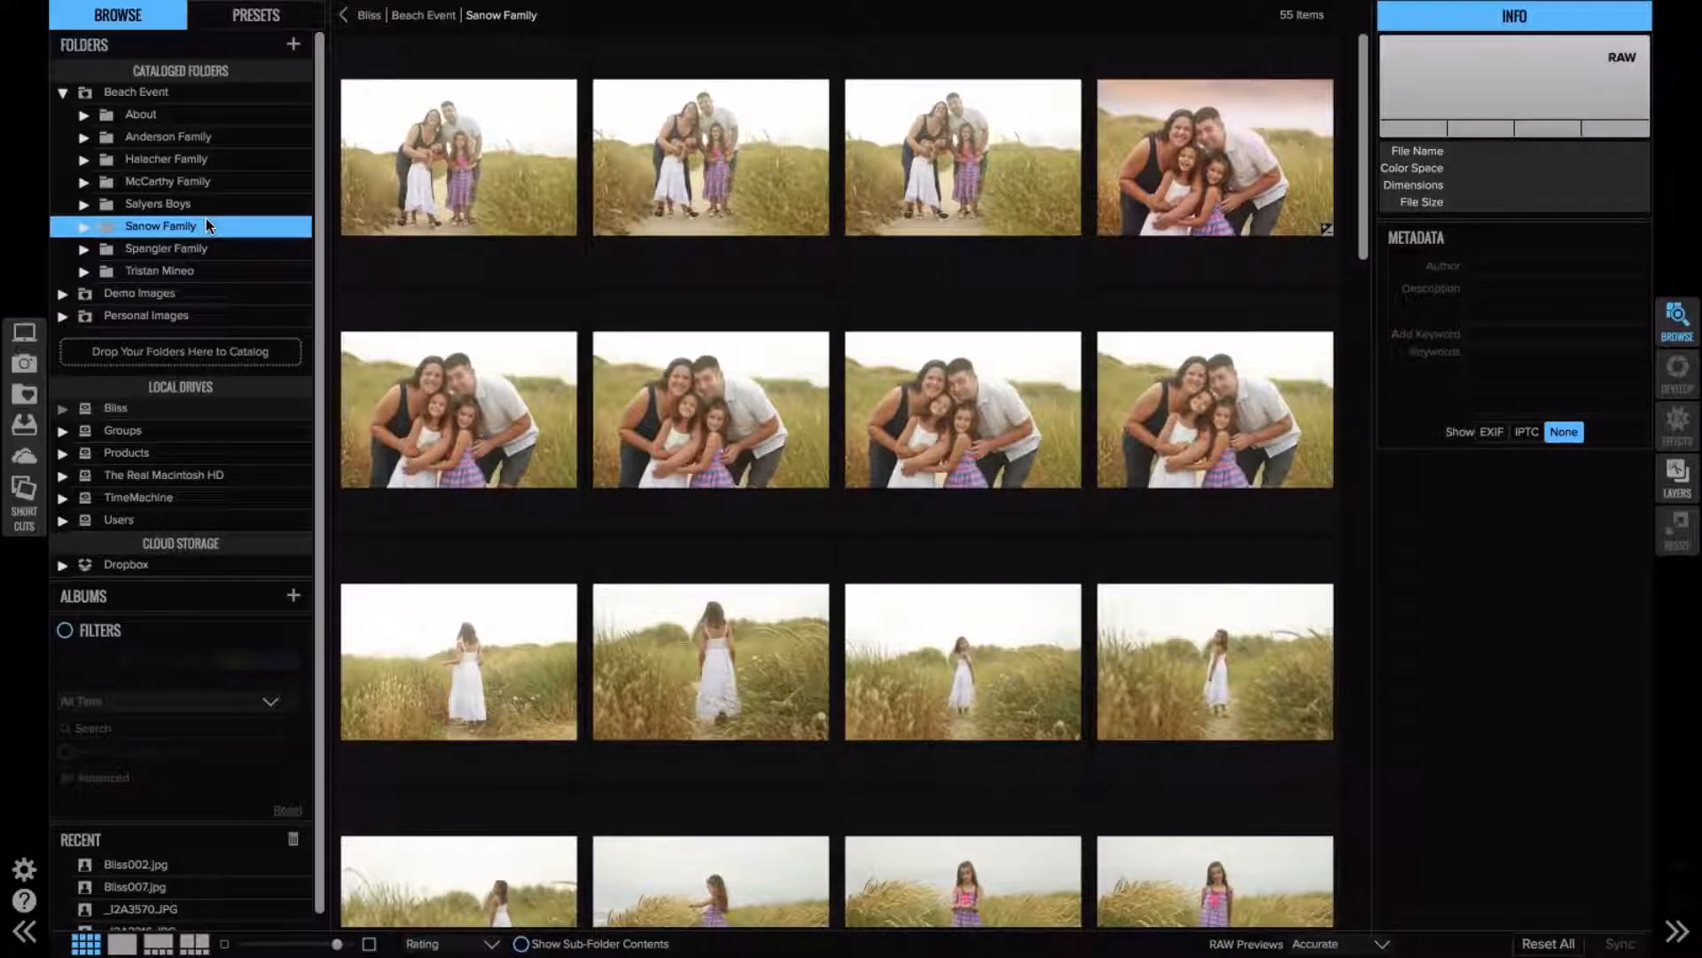
# - Open the sixth client folder below About, page through its photos at full size and rate _I2A4093.JPG five stars
pyautogui.click(252, 250)
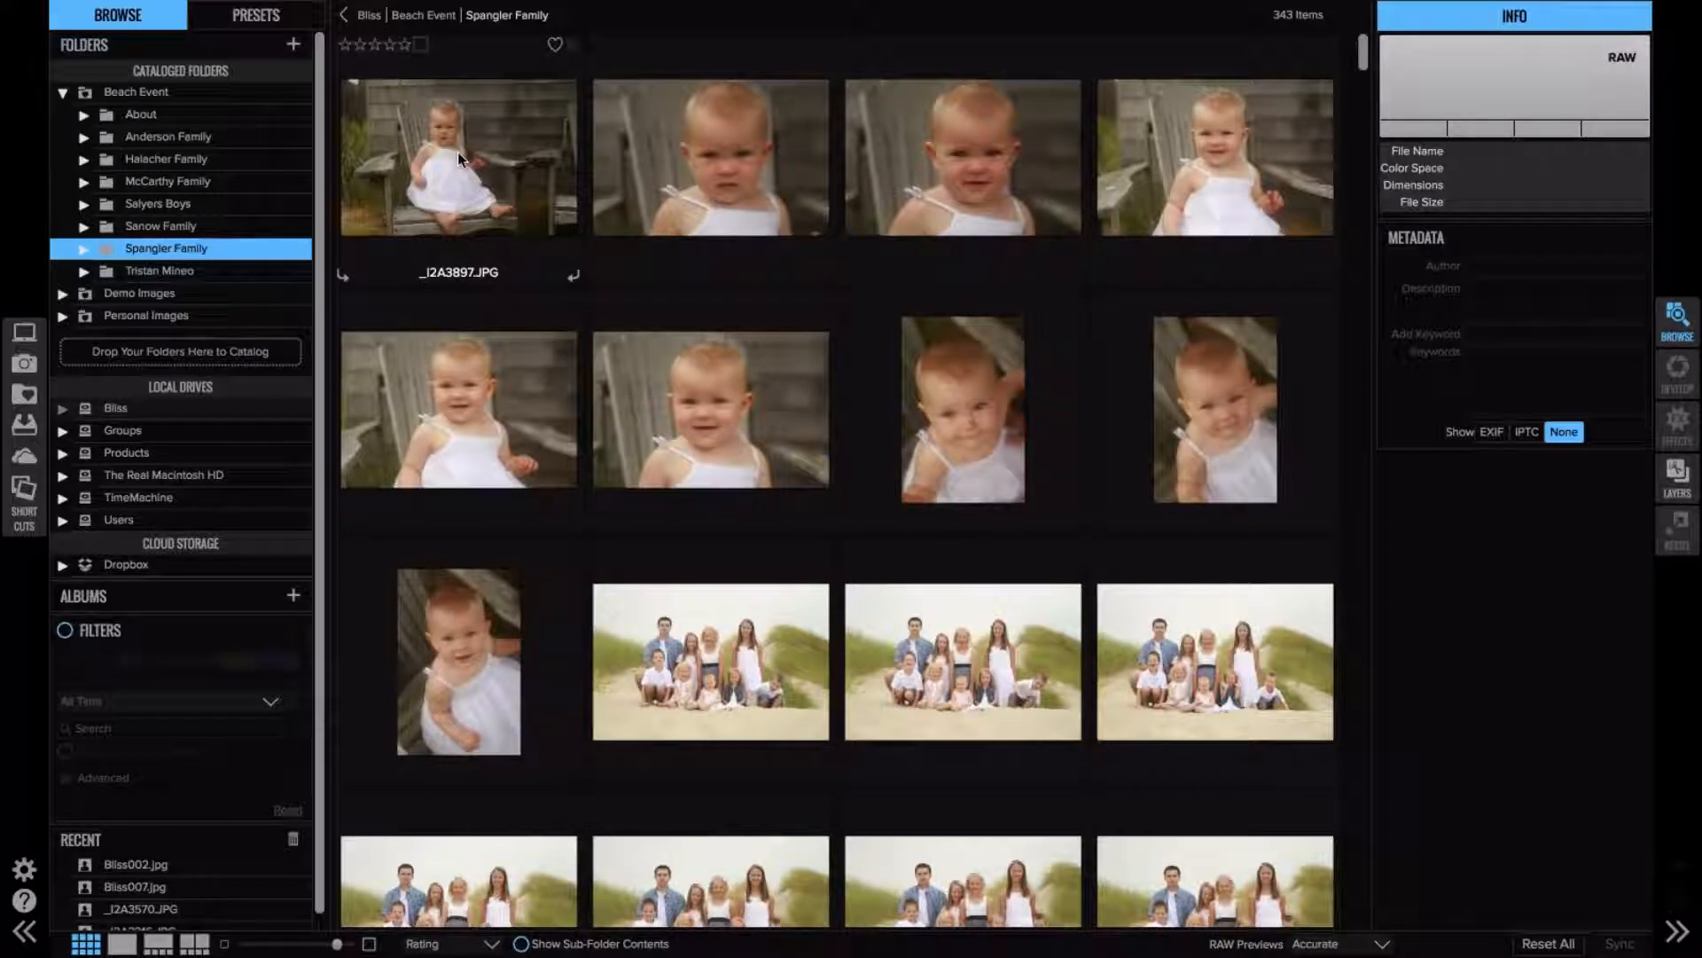
pyautogui.doubleClick(457, 152)
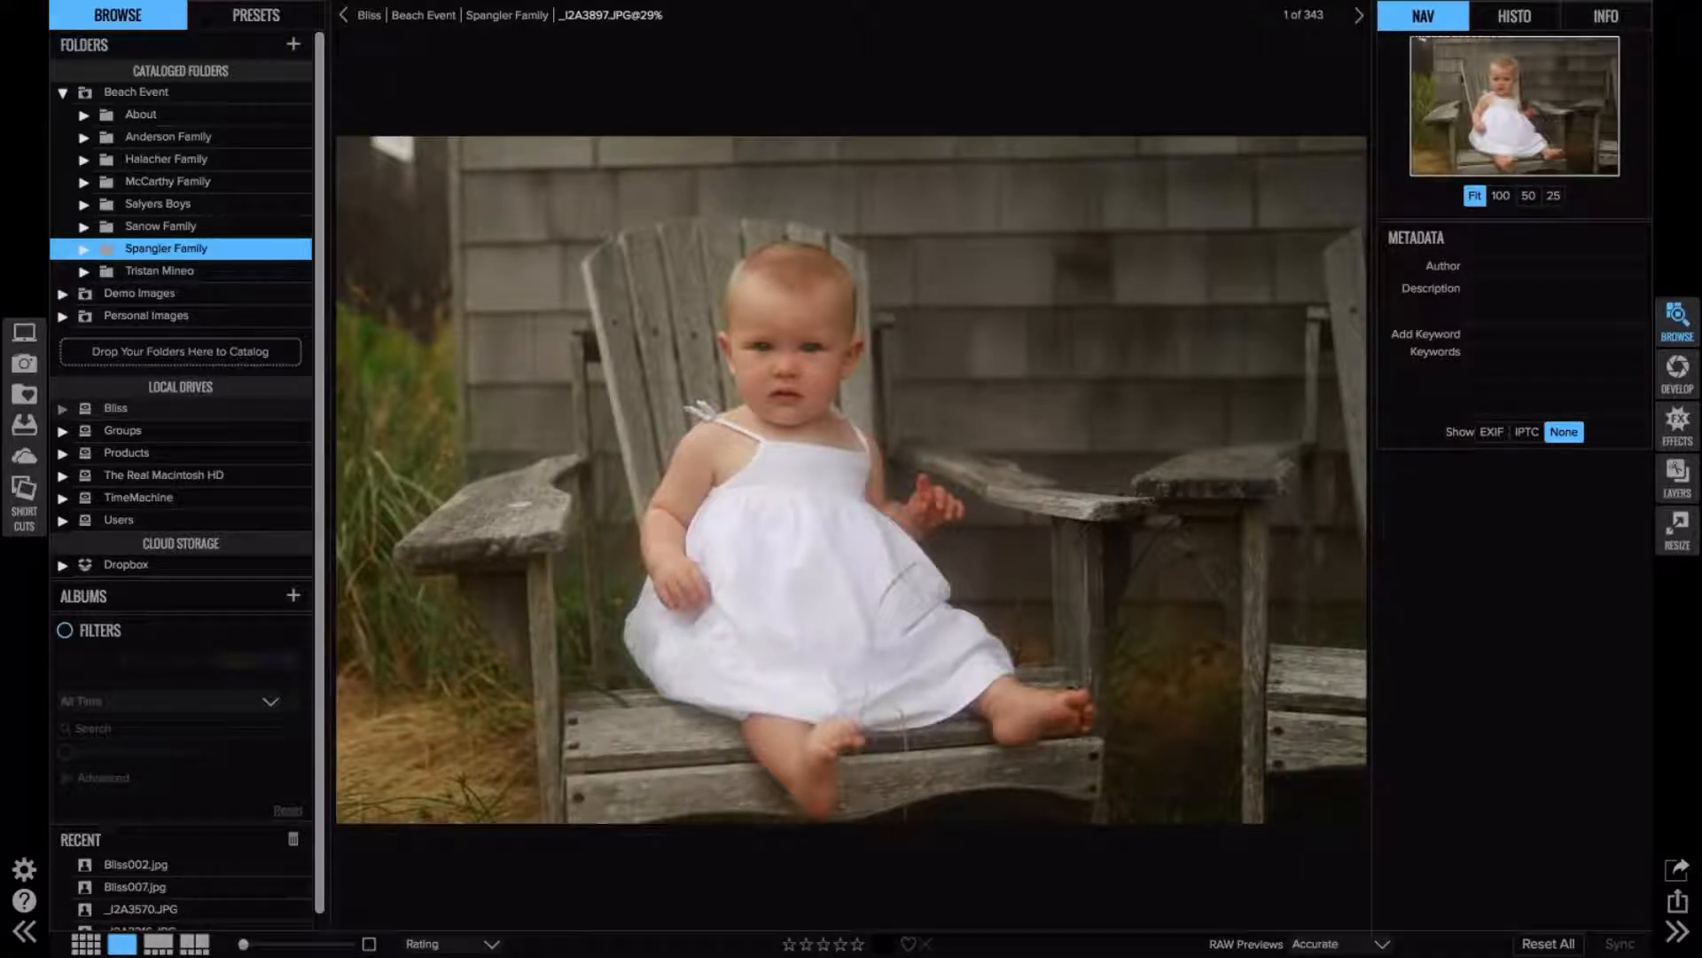
pyautogui.press('Right')
pyautogui.press('Right')
pyautogui.press('Right')
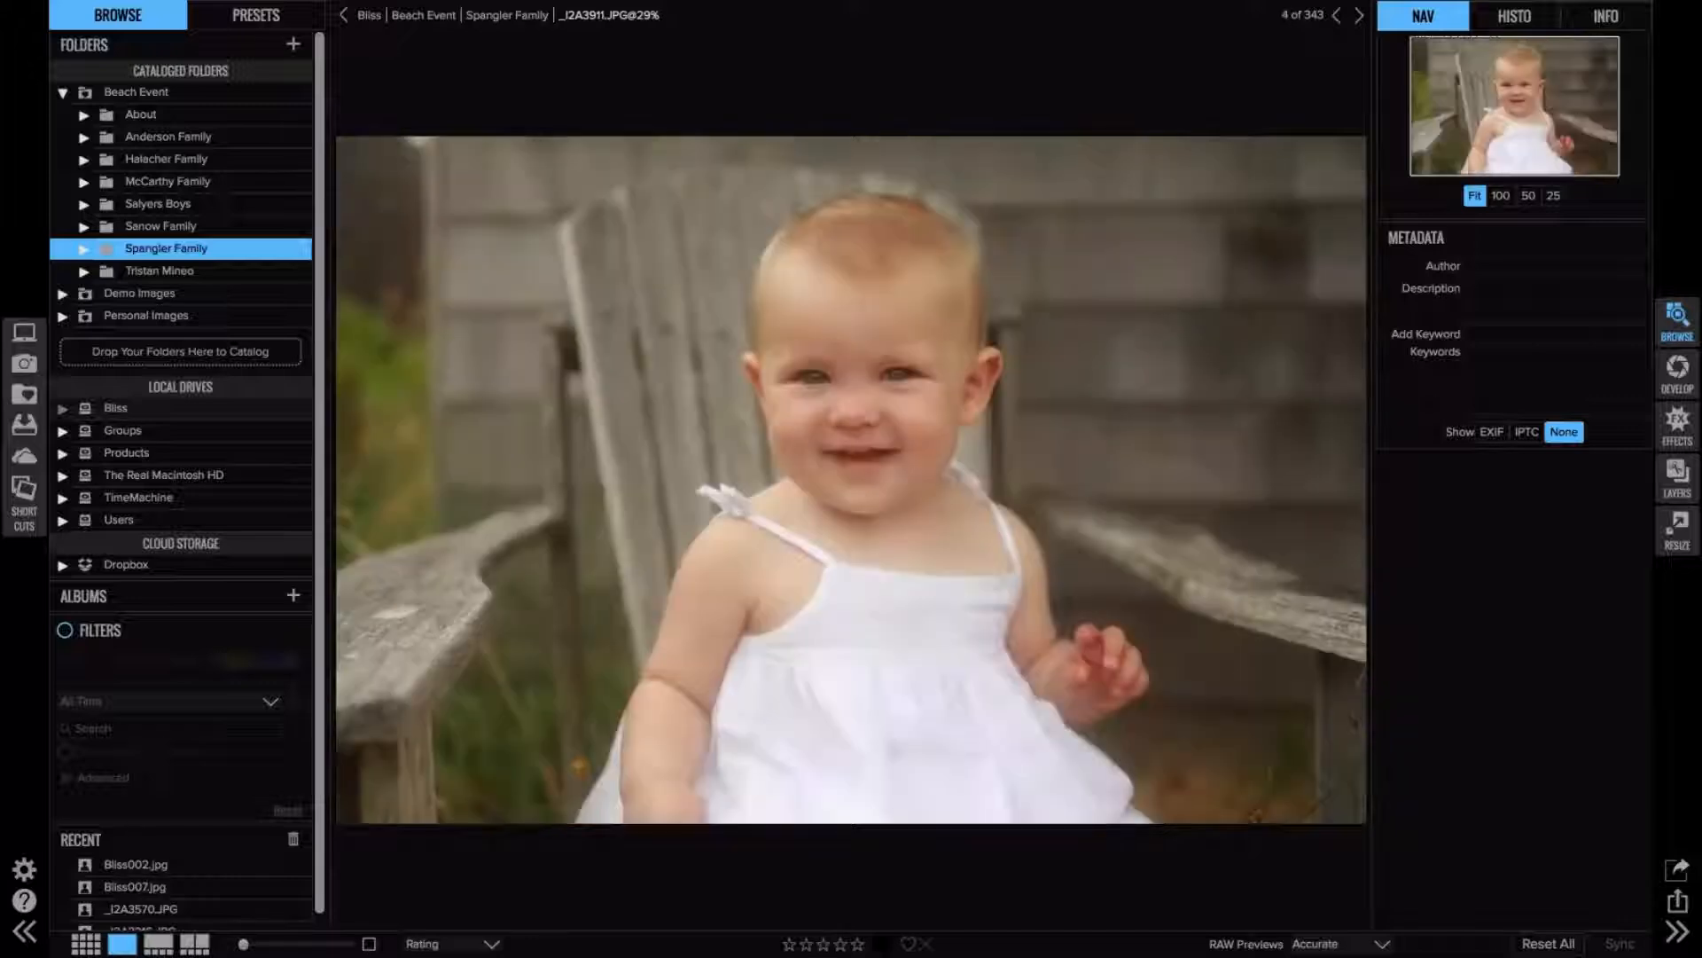
pyautogui.press('5')
pyautogui.press('Right')
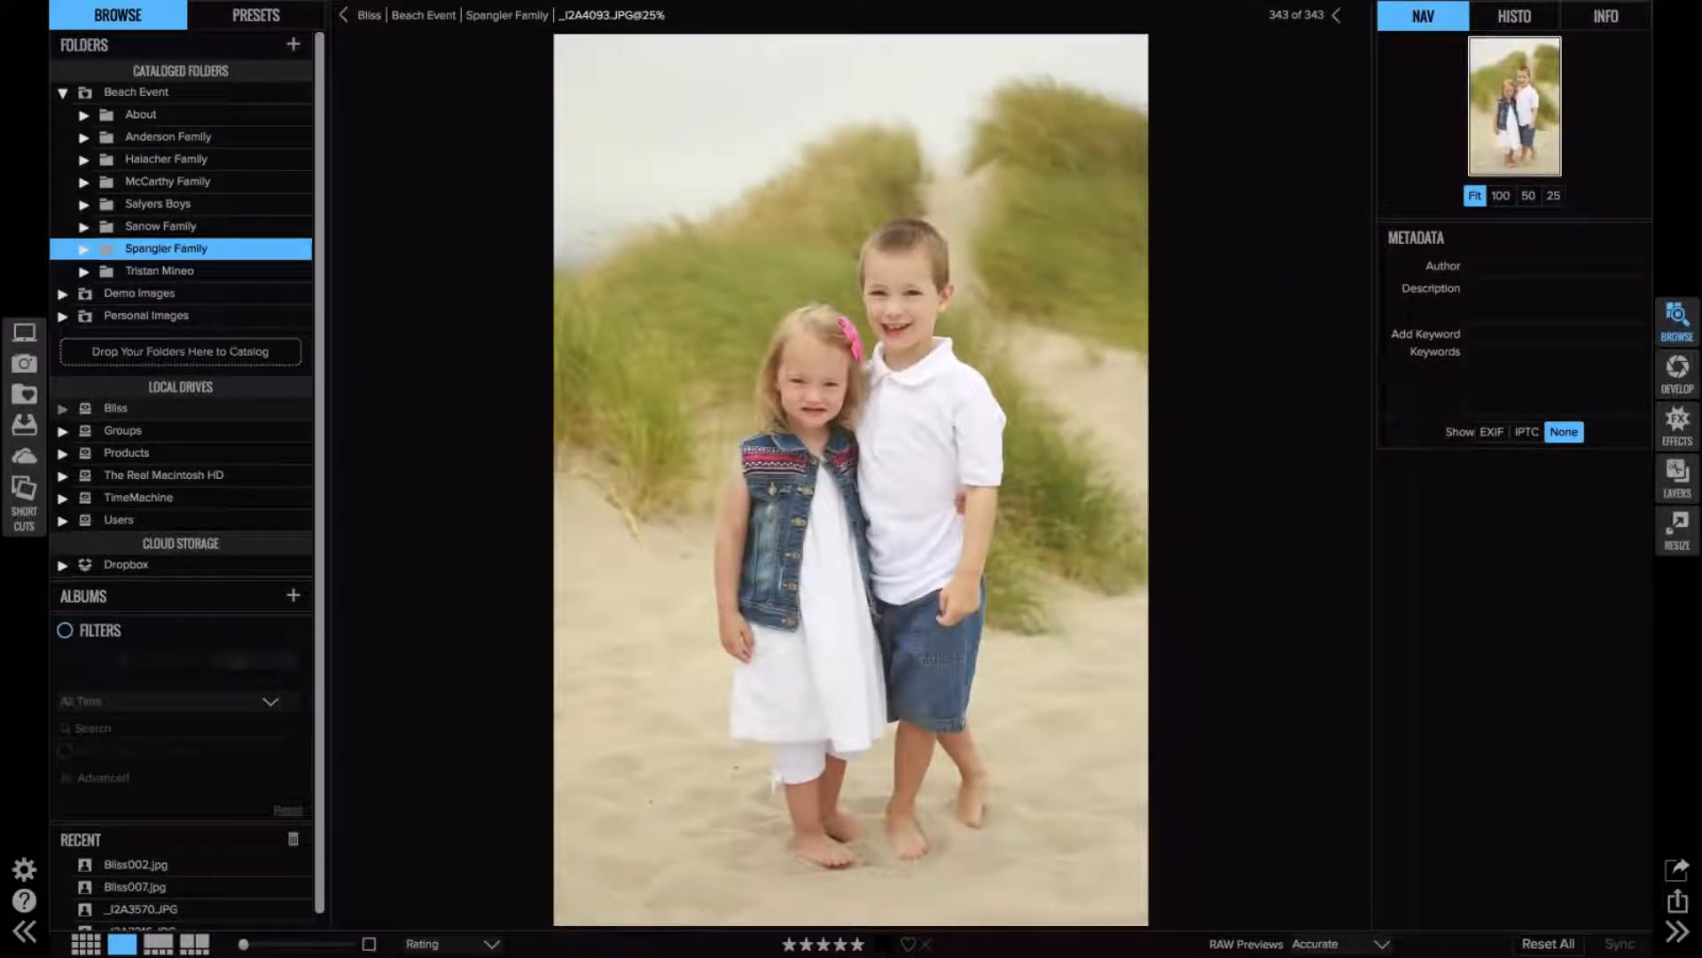
# - Sort the folder's photos by file name and return to the thumbnail grid
pyautogui.click(452, 944)
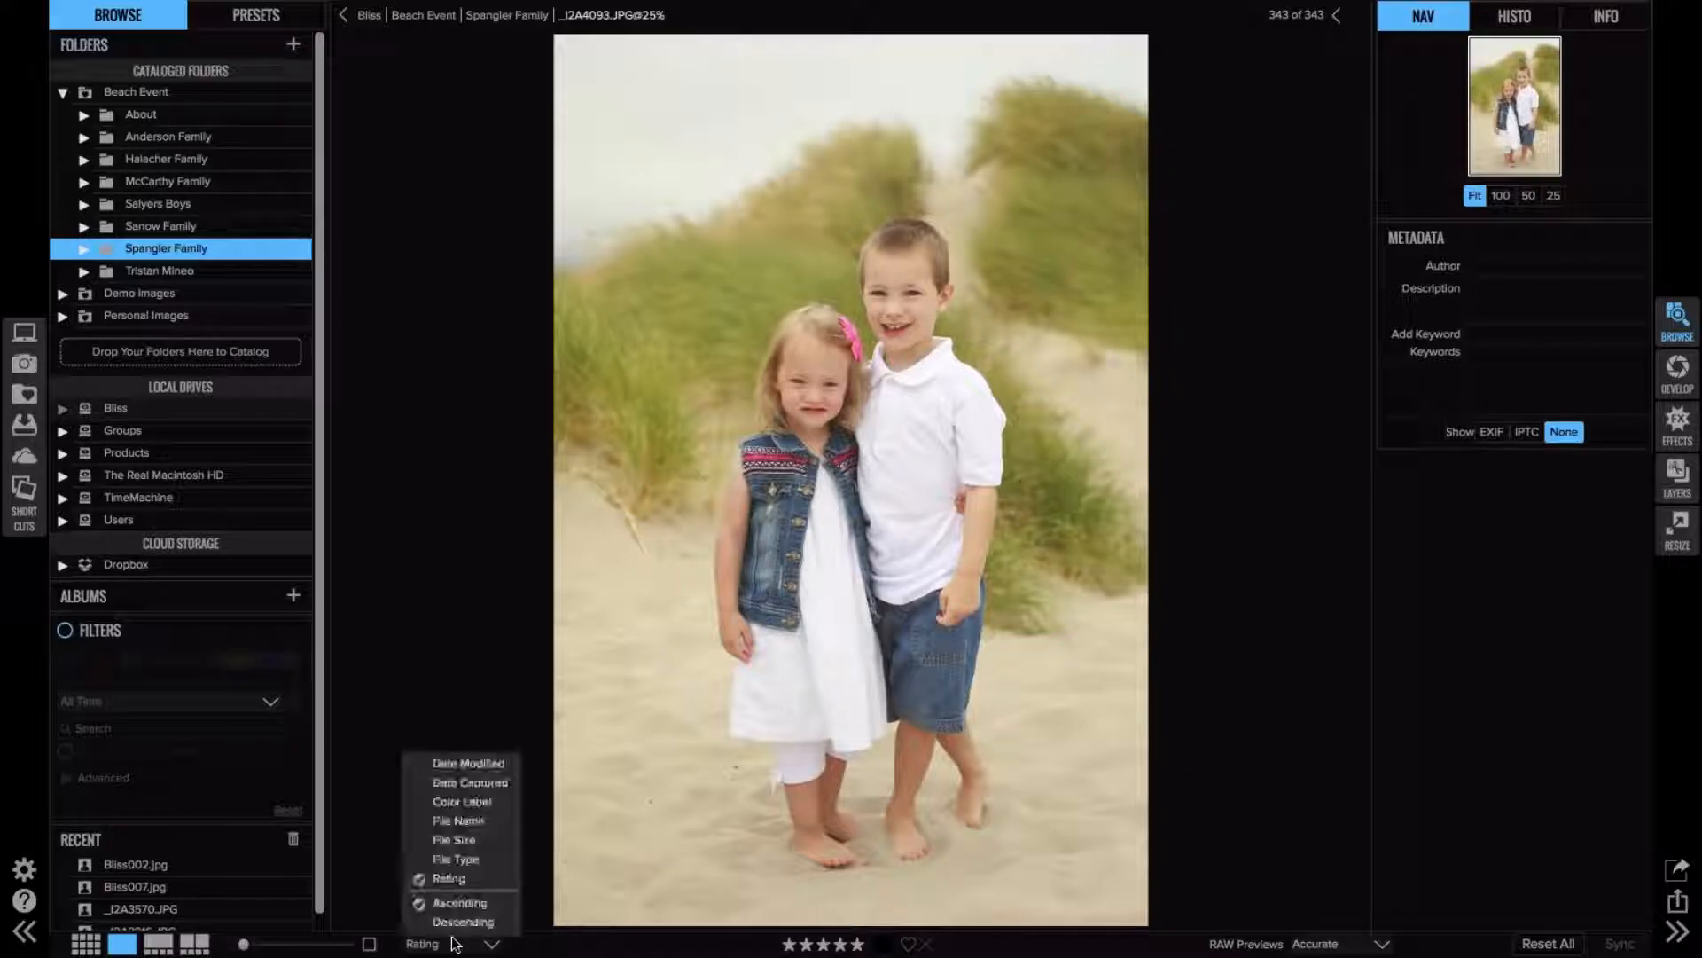
pyautogui.click(466, 766)
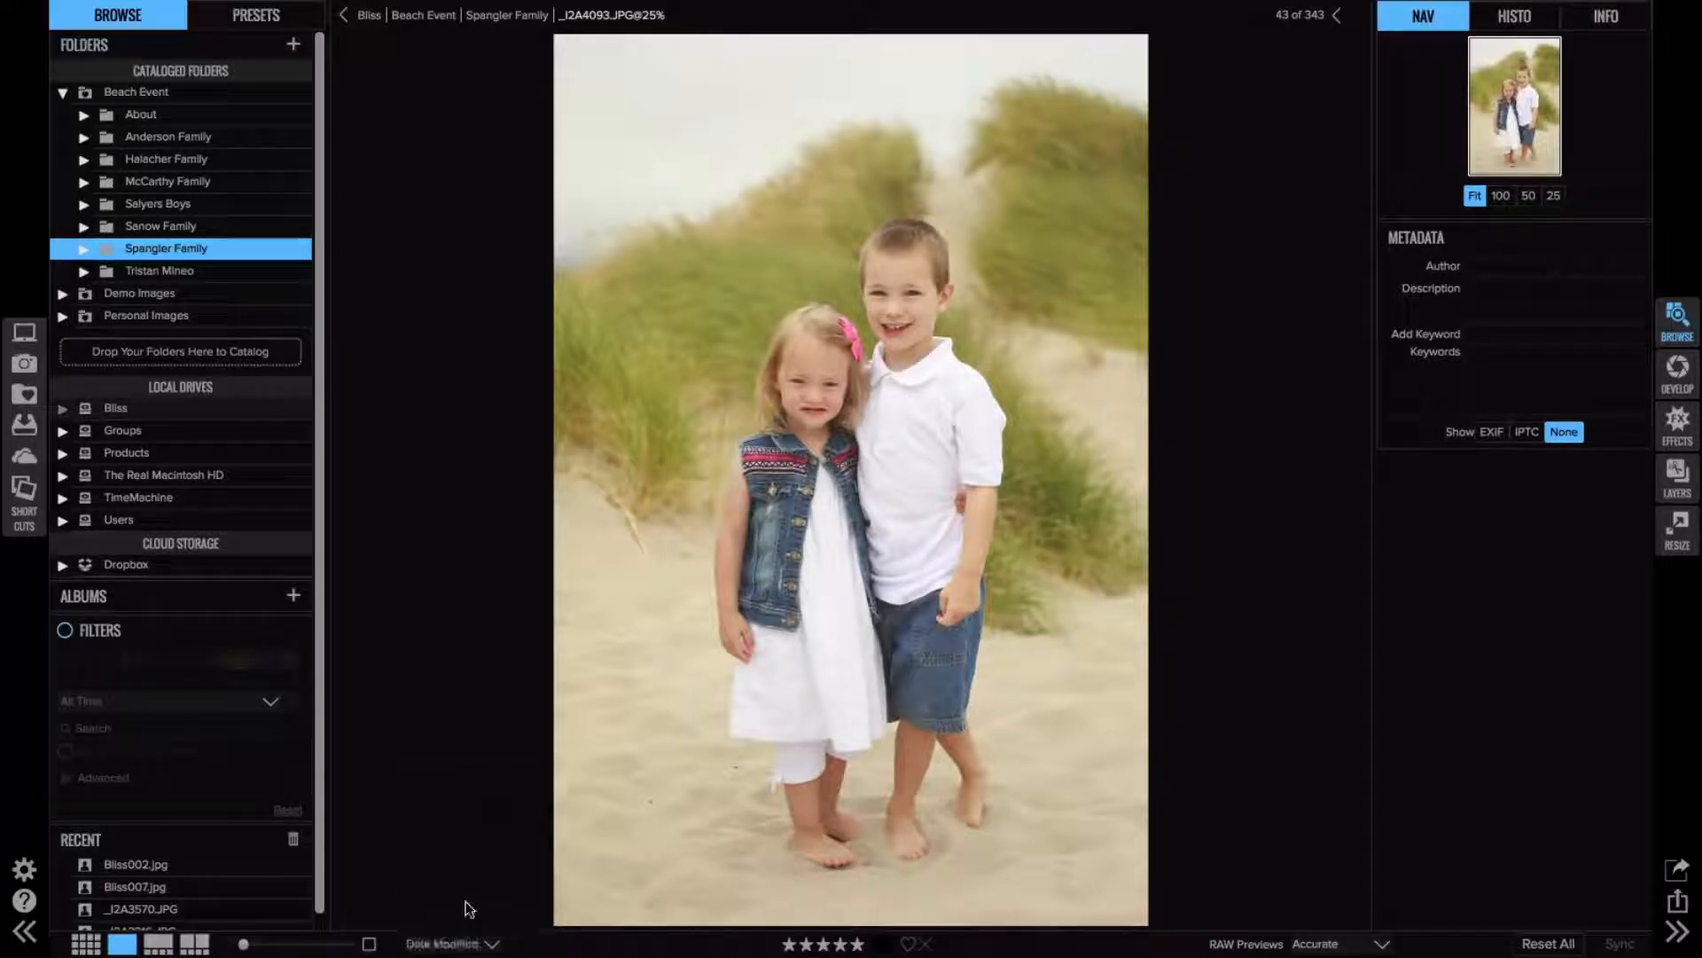
pyautogui.click(451, 943)
pyautogui.click(468, 817)
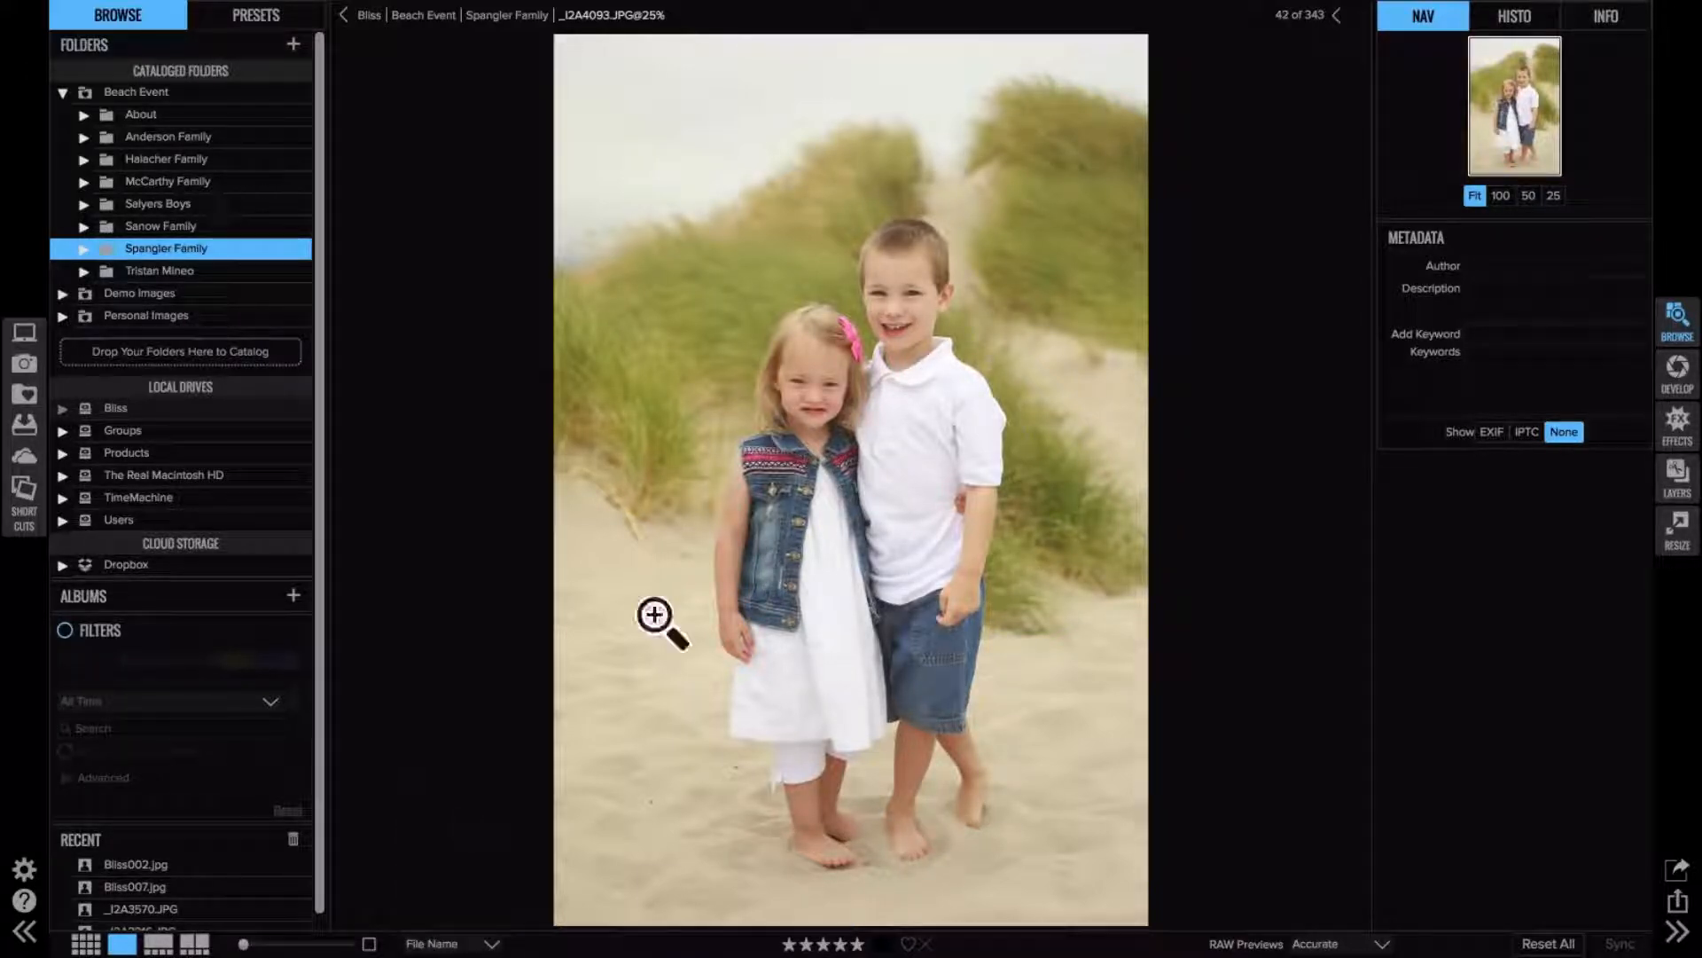
pyautogui.press('g')
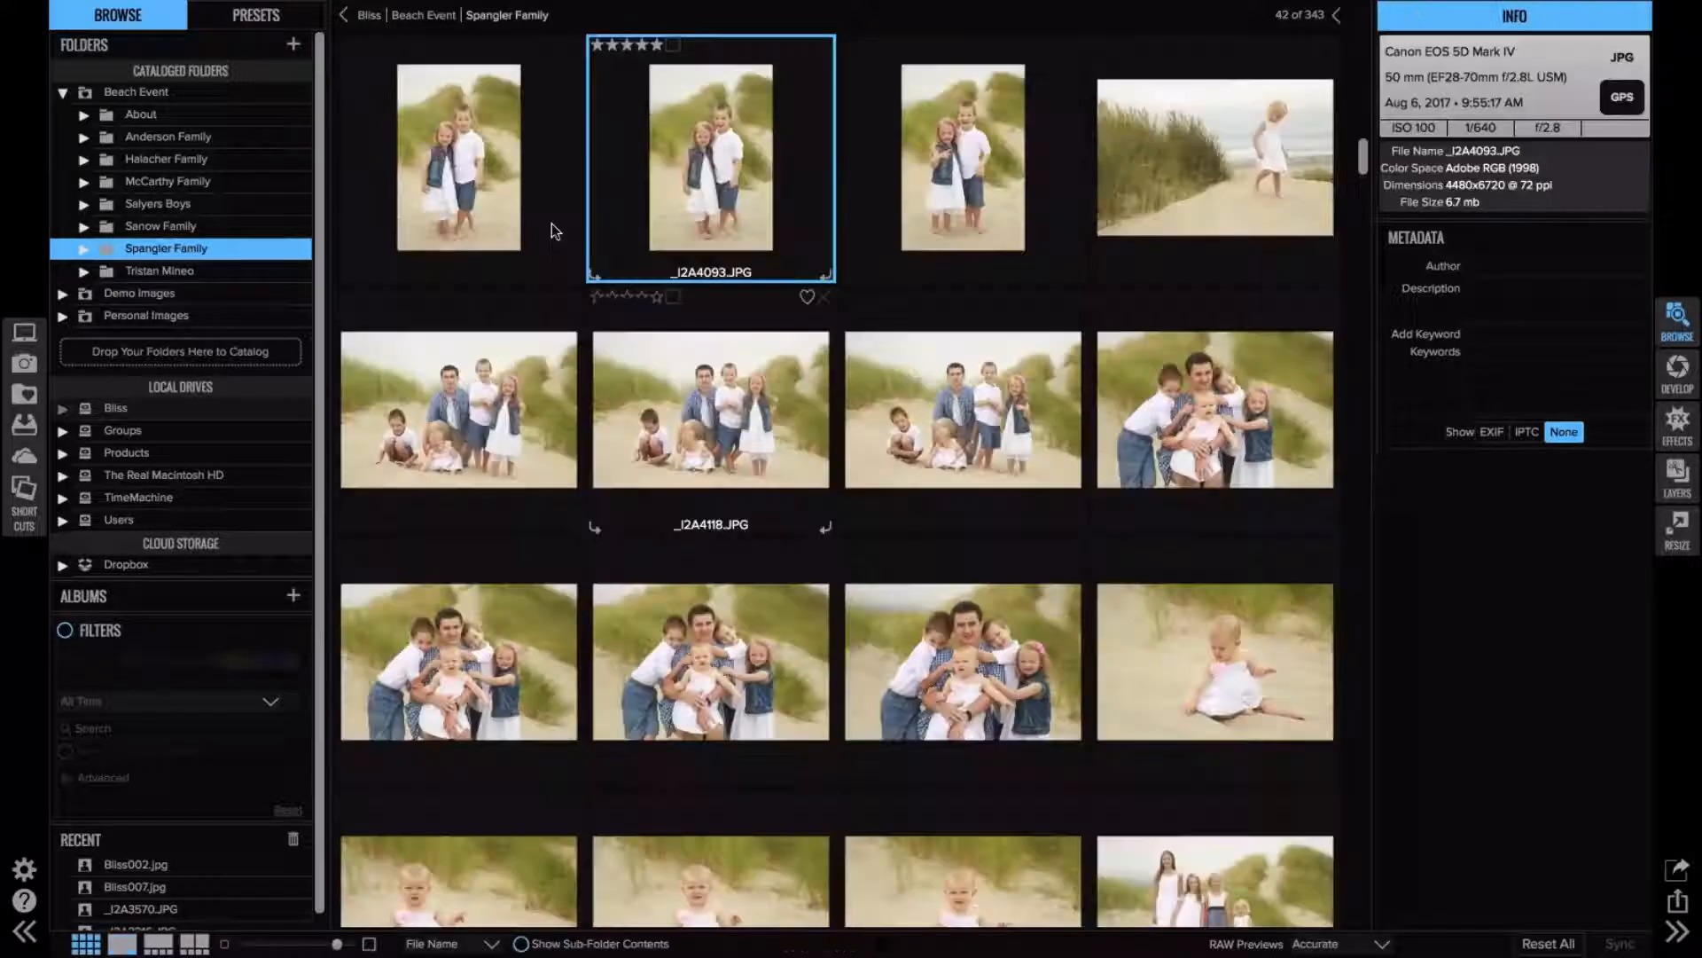
# - Open a photo slightly before _I2A4093.JPG at full size, page forward through the series and rate _I2A4104.JPG five stars
pyautogui.scroll(2, 495, 182)
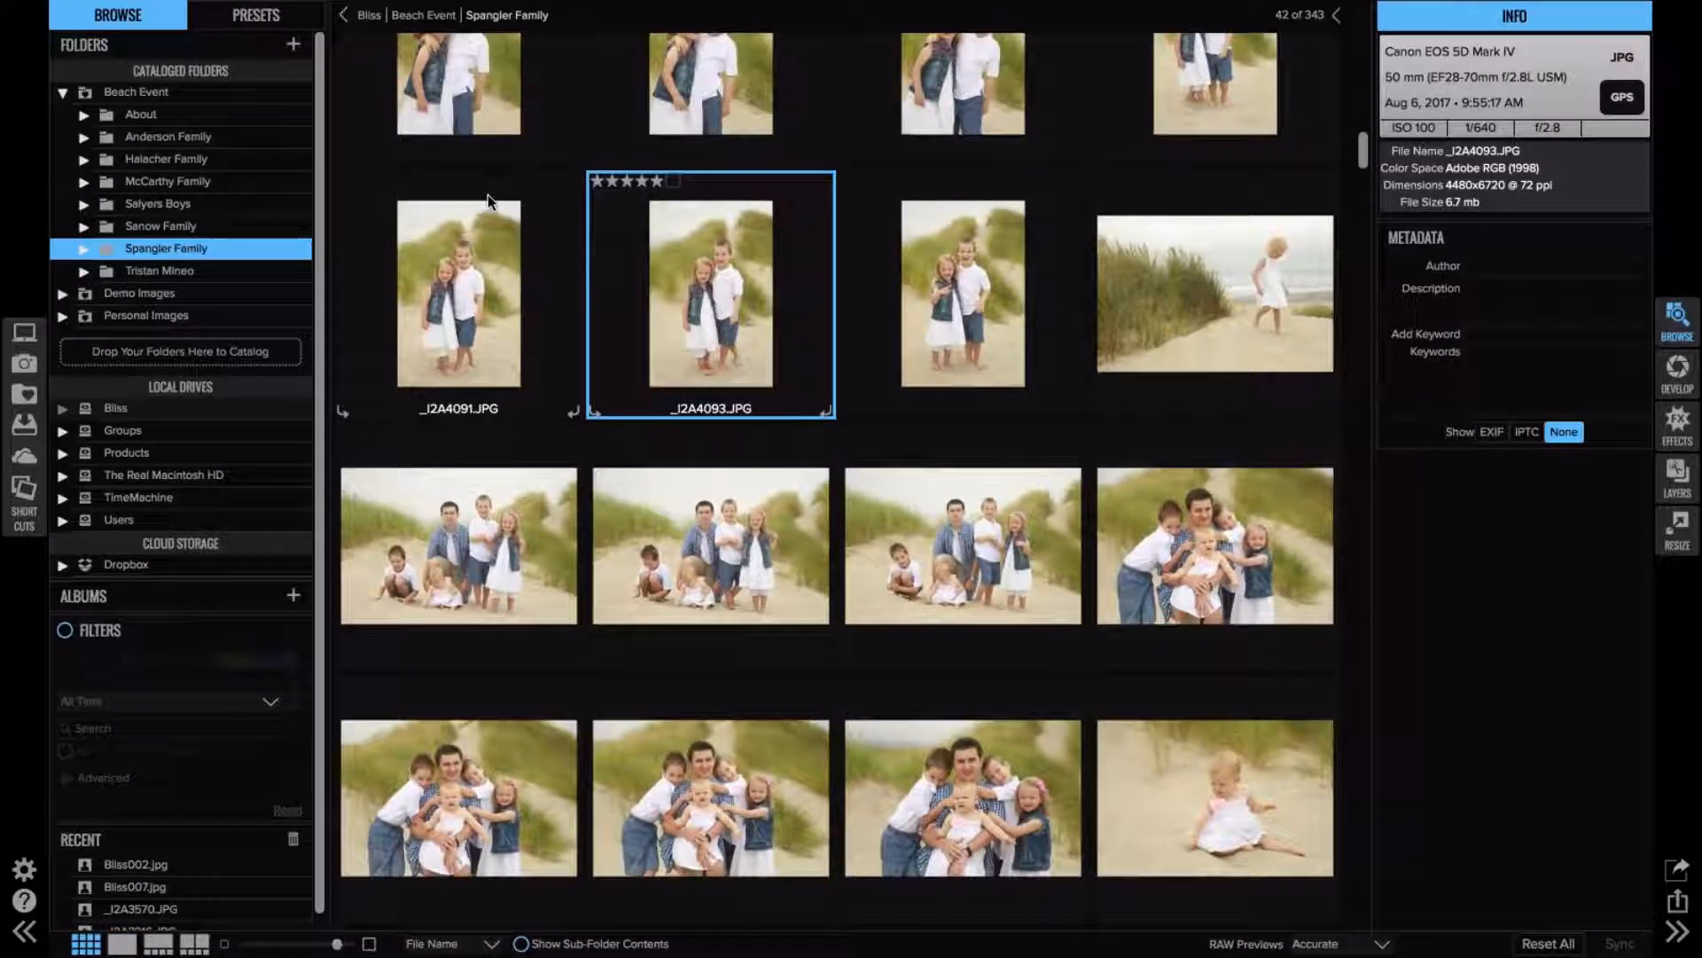
pyautogui.scroll(4, 461, 284)
pyautogui.doubleClick(430, 368)
pyautogui.press('Right')
pyautogui.press('Right')
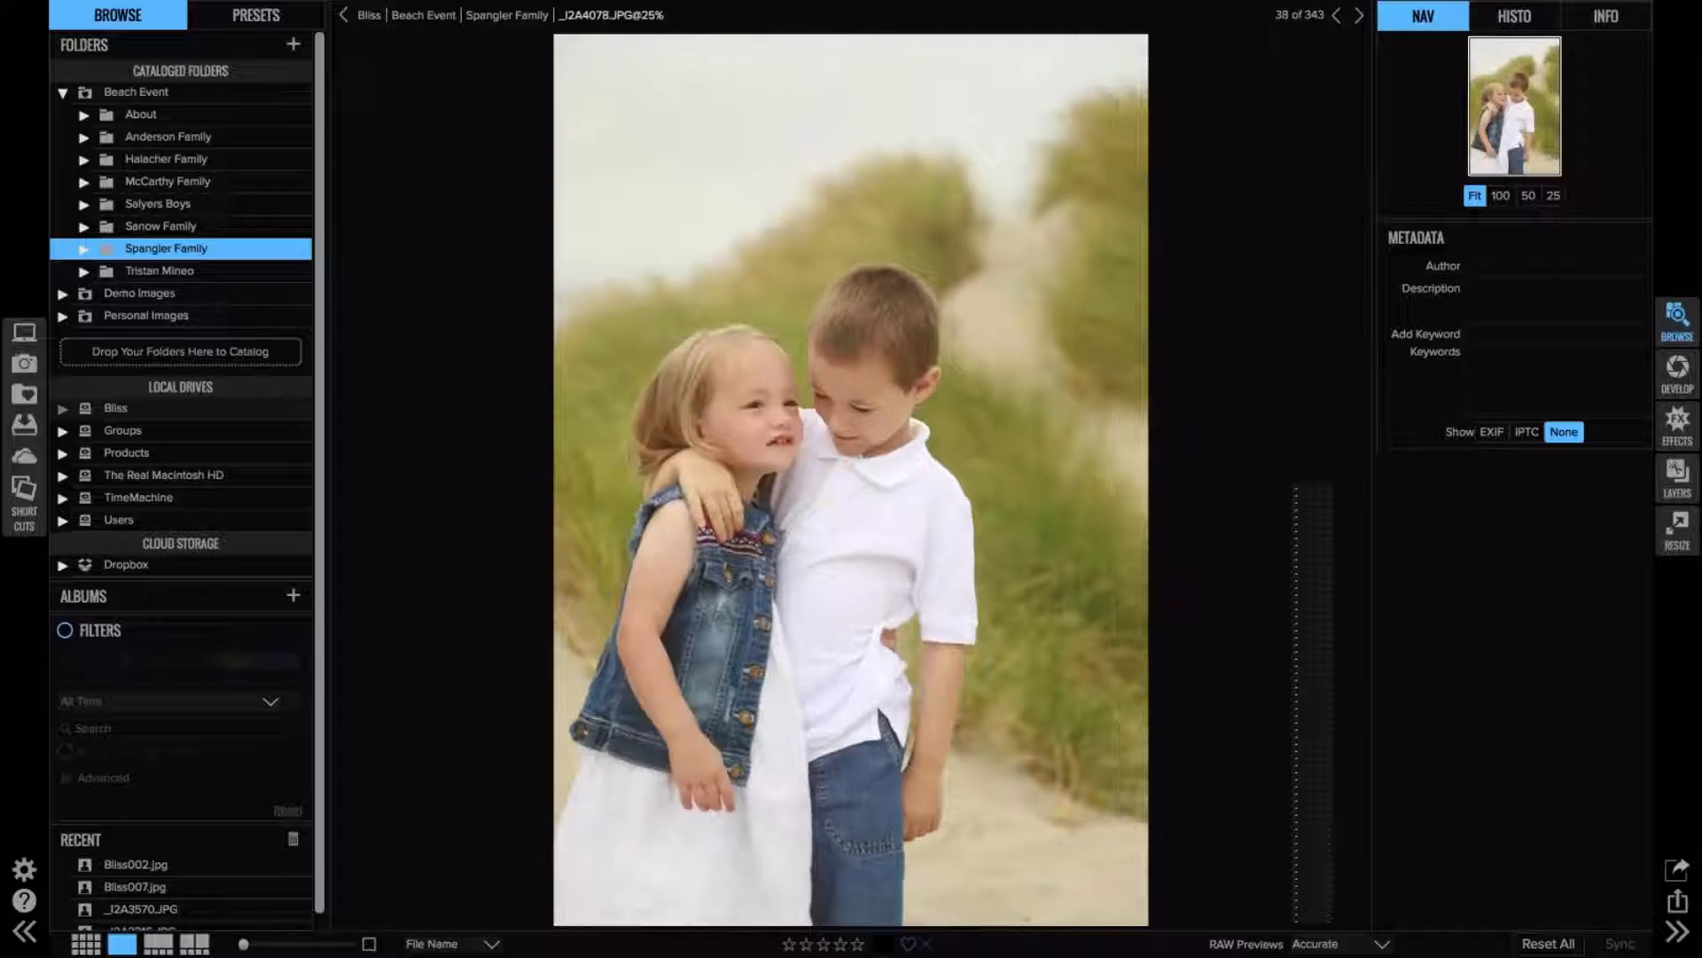
pyautogui.press('Right')
pyautogui.press('Right')
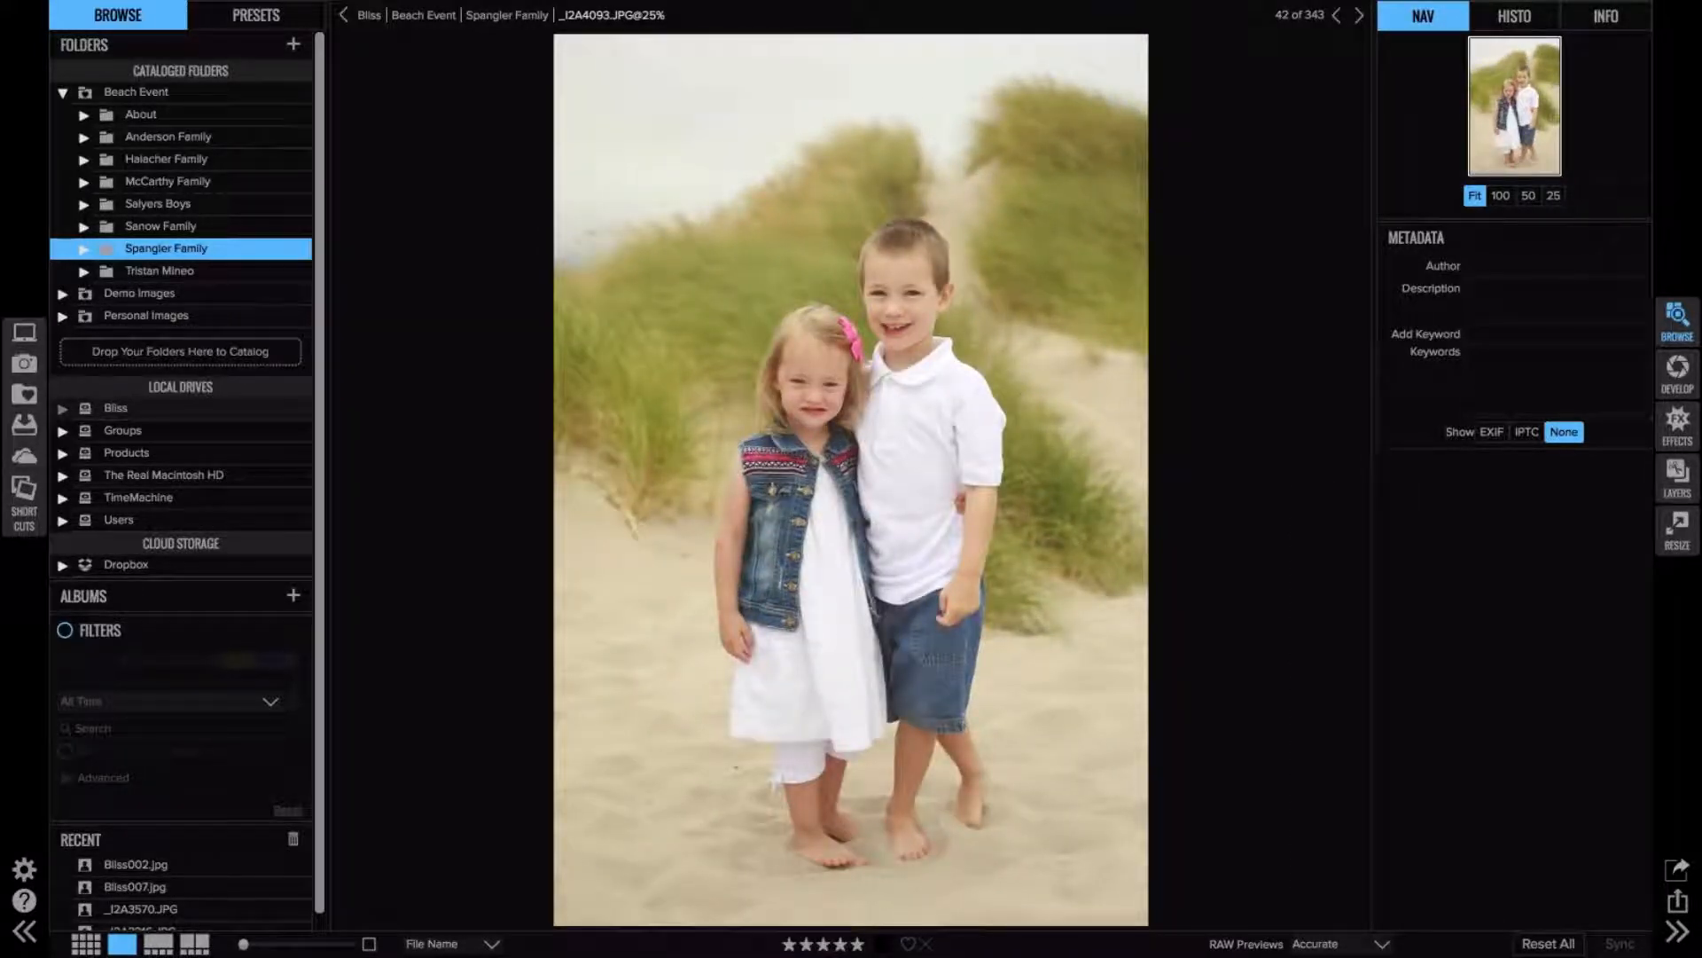
pyautogui.press('Right')
pyautogui.press('Right')
pyautogui.press('Right')
pyautogui.press('Left')
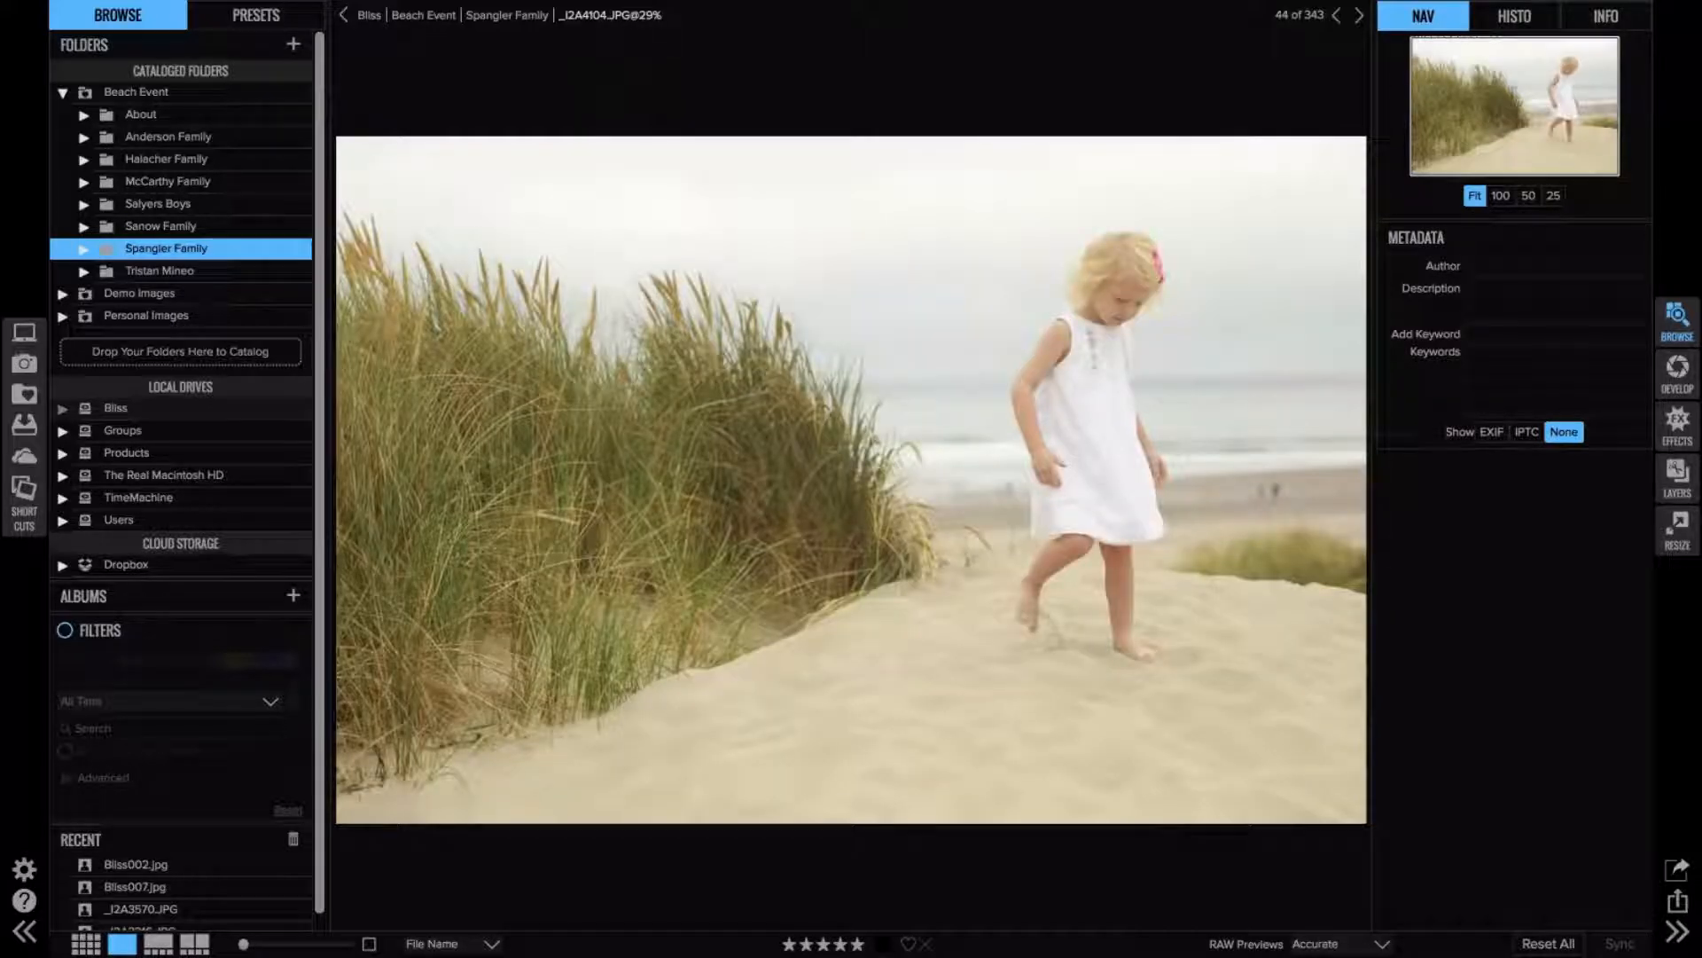
# - Continue through the group and baby portraits on the sand, rating _I2A4145.JPG and _I2A4153.JPG five stars
pyautogui.press('Right')
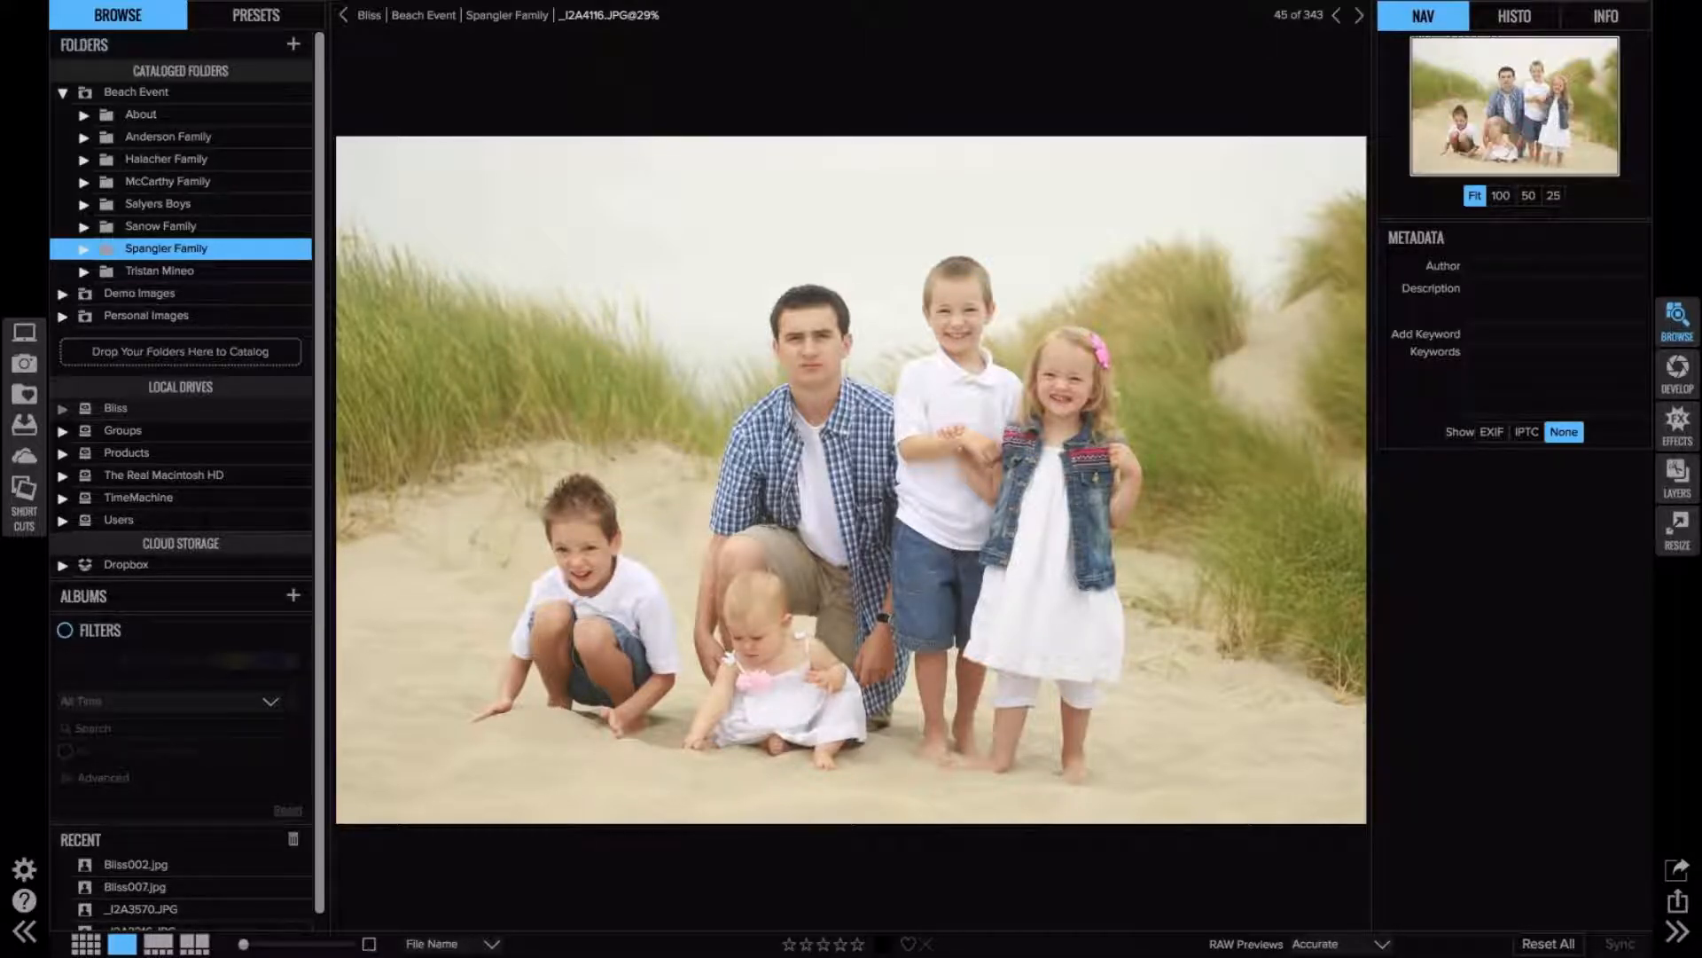
pyautogui.press('Right')
pyautogui.press('Right')
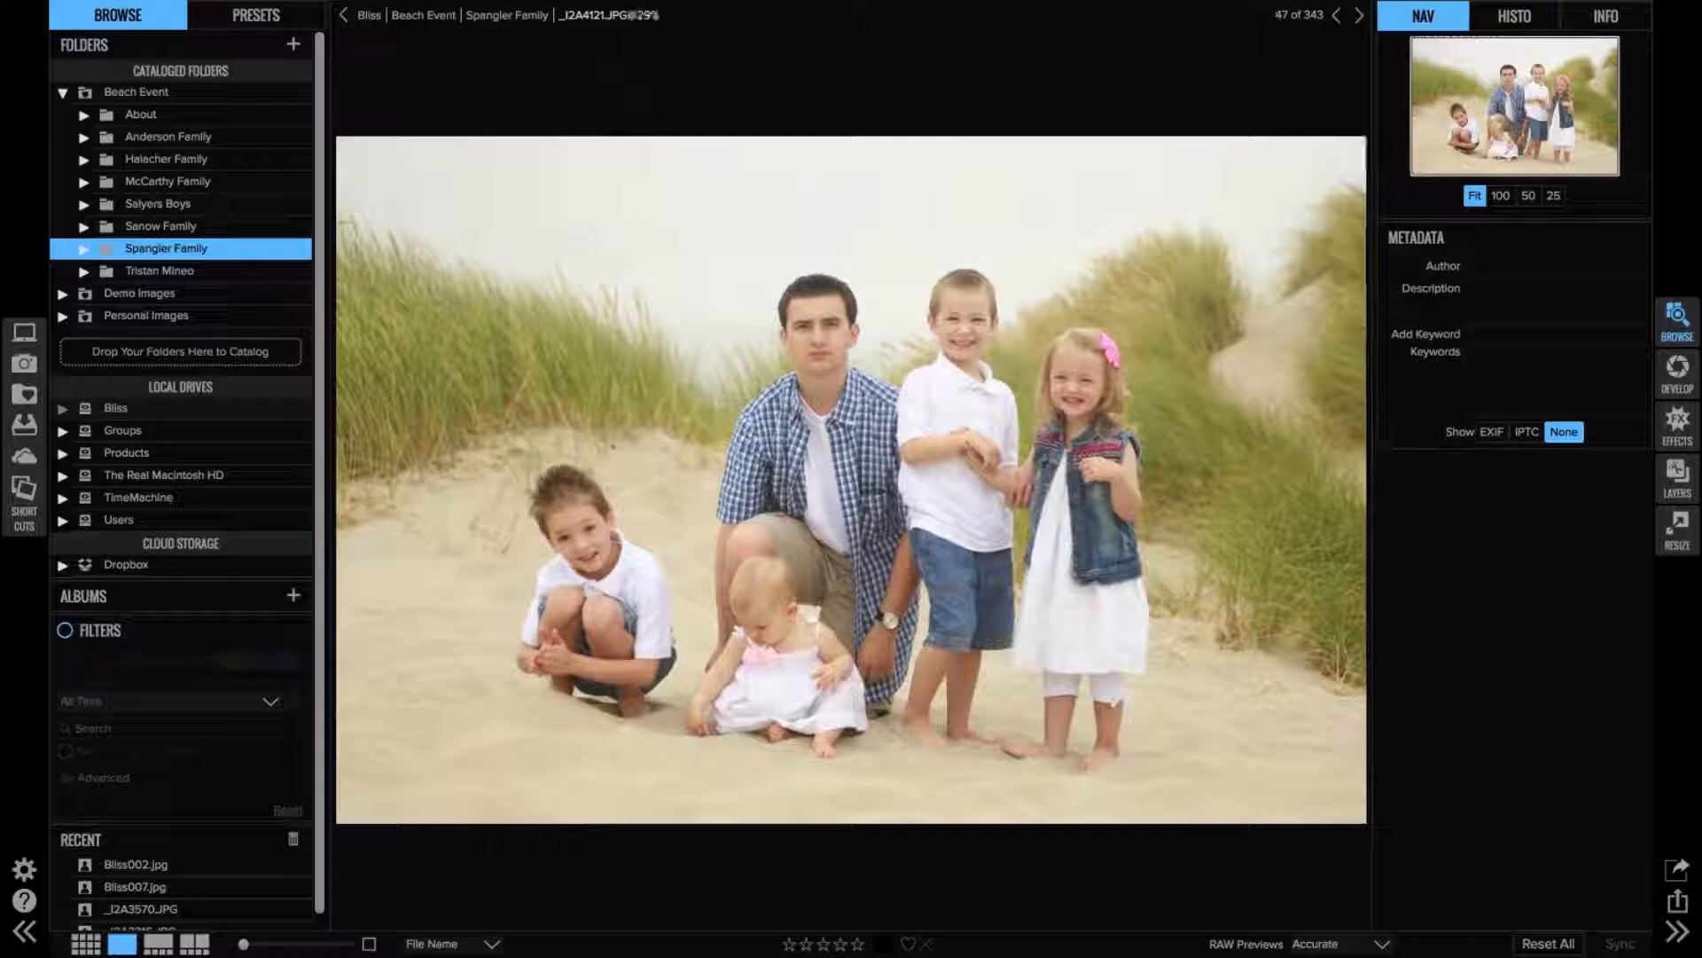
pyautogui.press('Right')
pyautogui.press('Right')
pyautogui.press('Right')
pyautogui.press('Right')
pyautogui.press('Right')
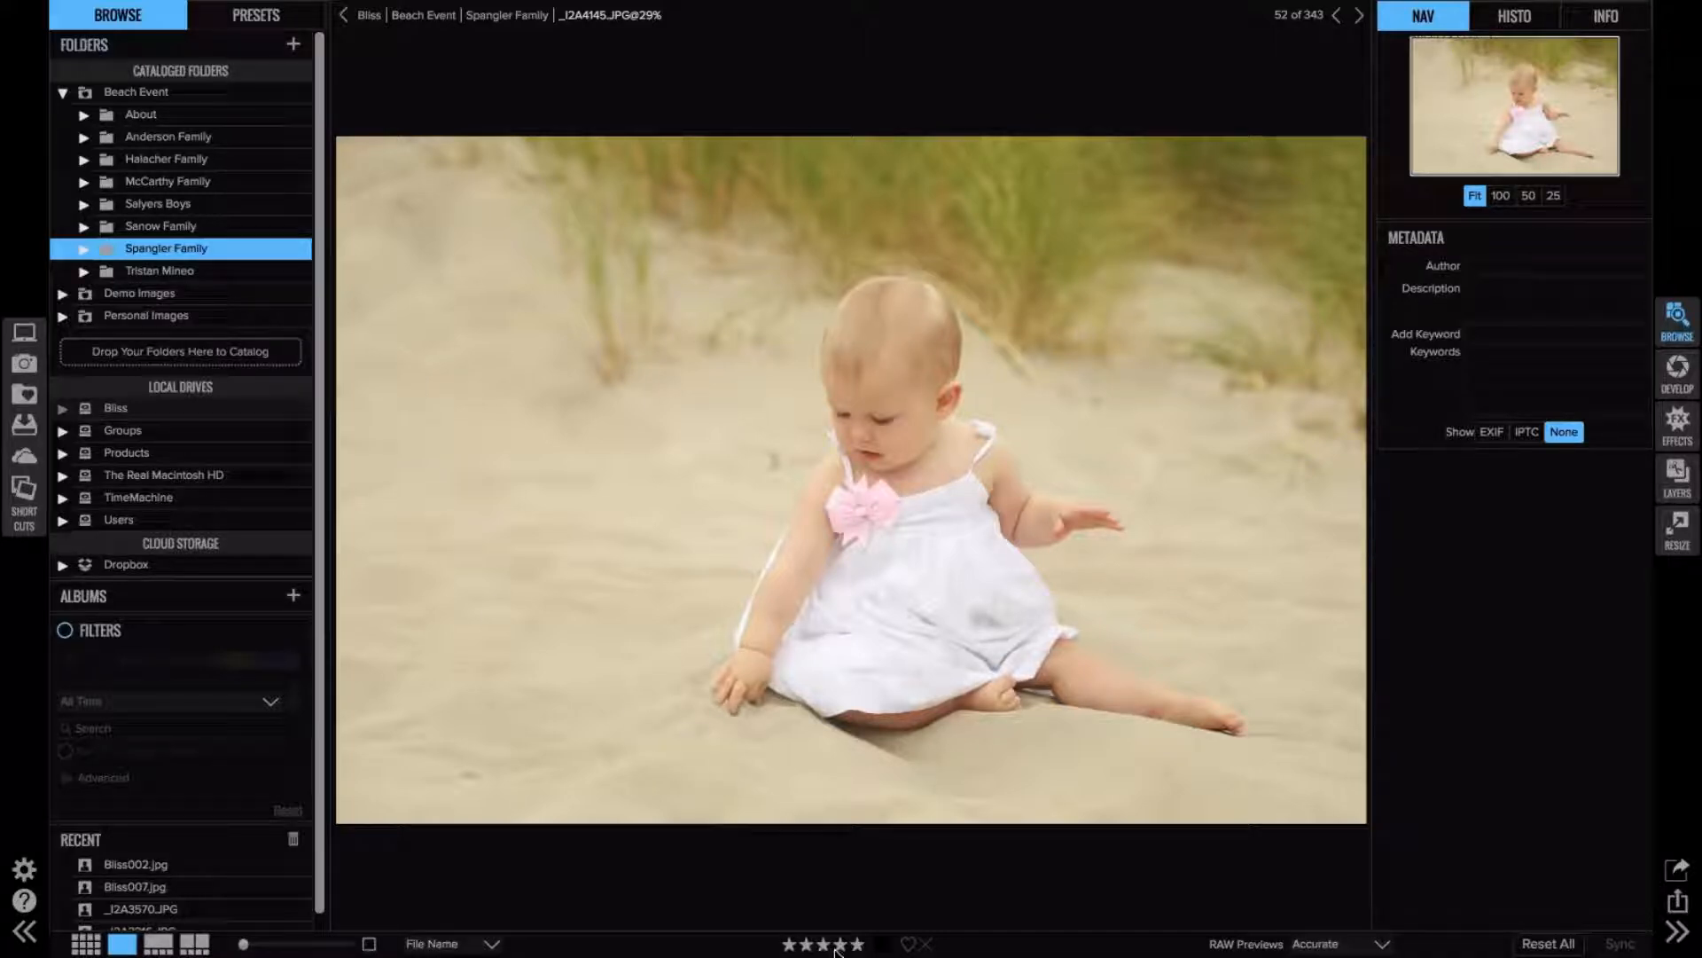
pyautogui.press('Right')
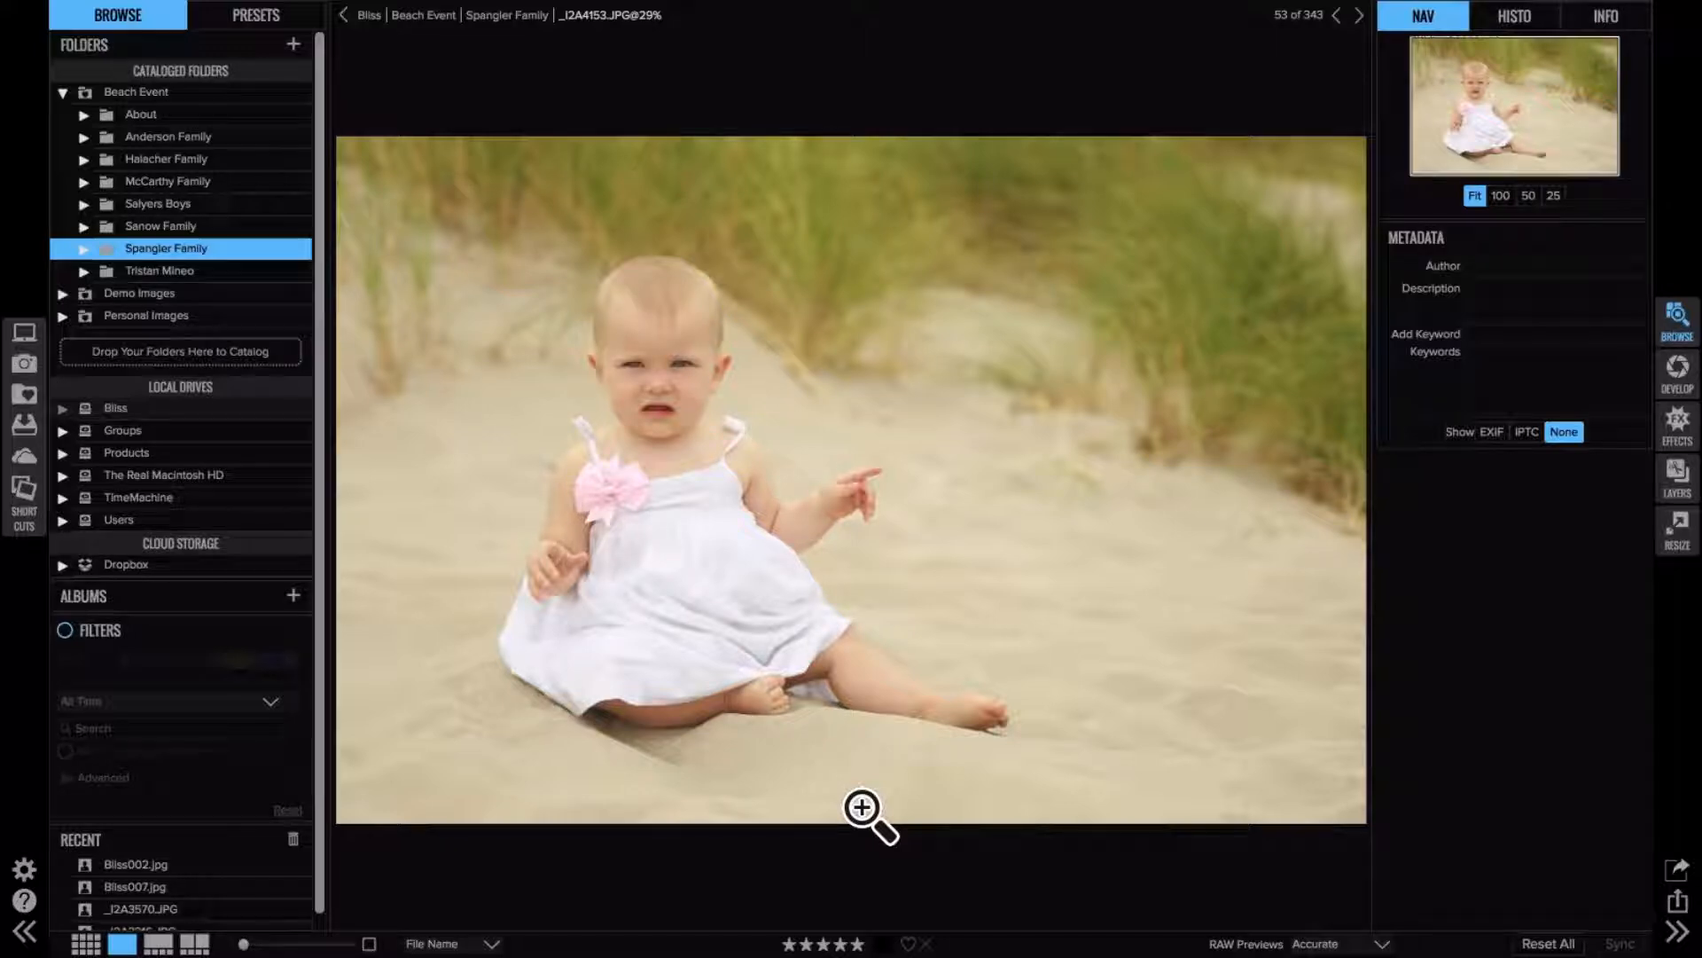
# - Check the color labels available for _I2A4153.JPG without assigning one, and return to the thumbnail grid
pyautogui.click(884, 945)
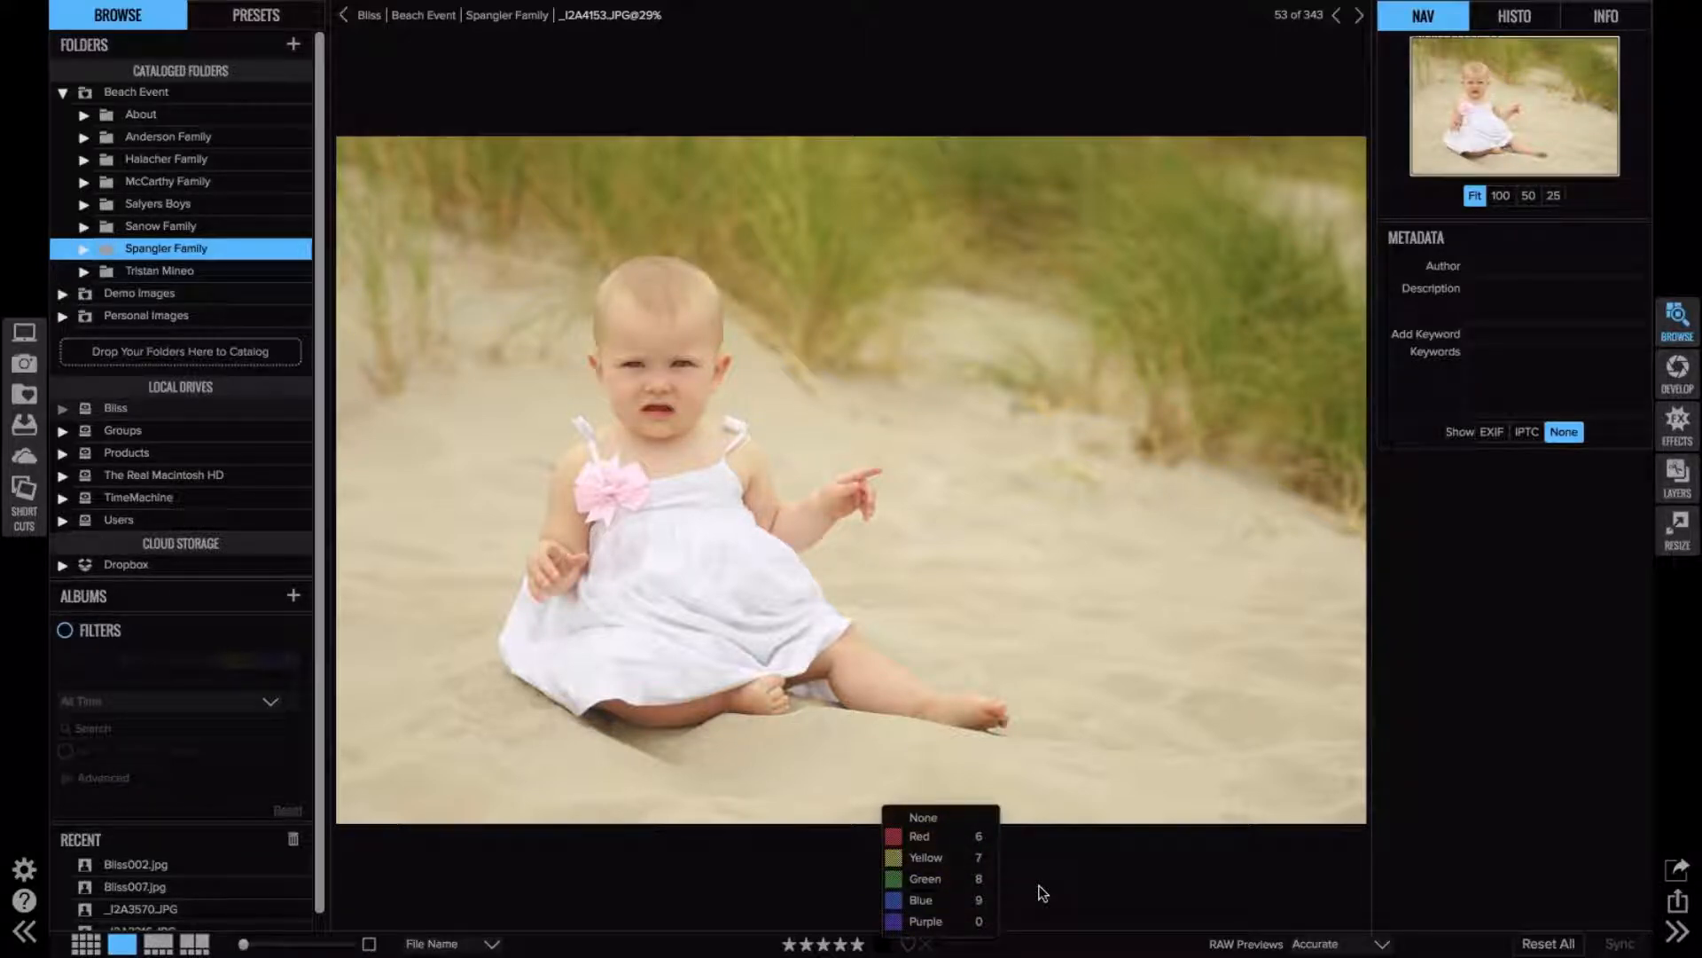
pyautogui.click(894, 948)
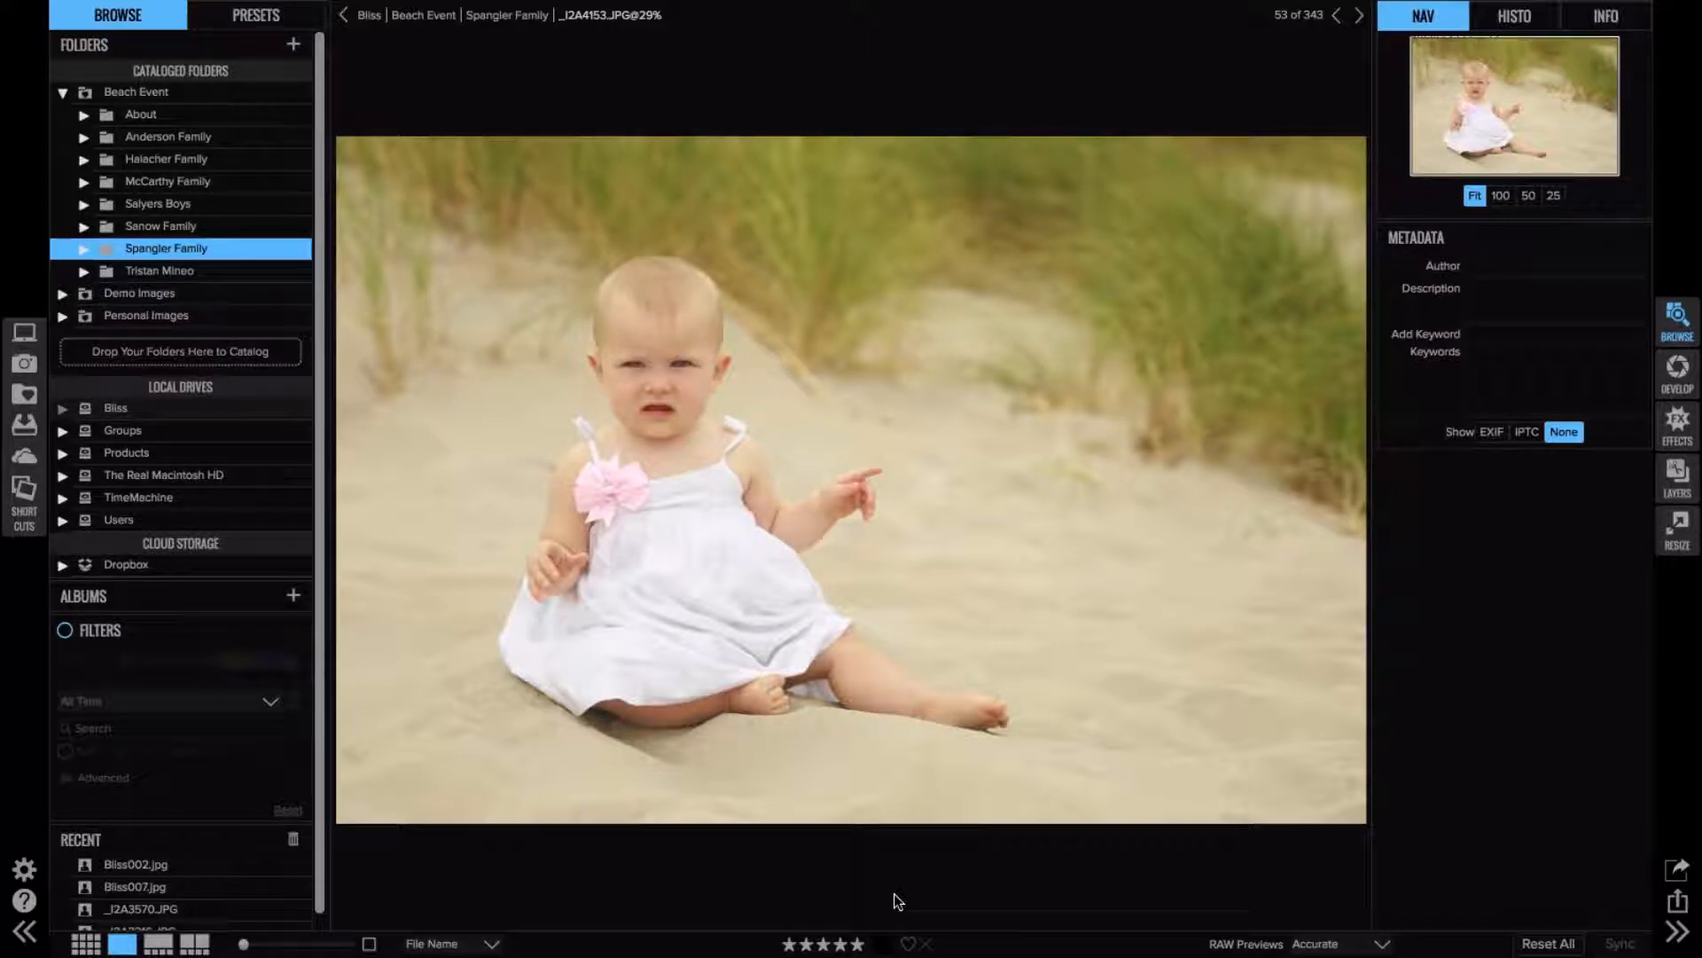
pyautogui.press('g')
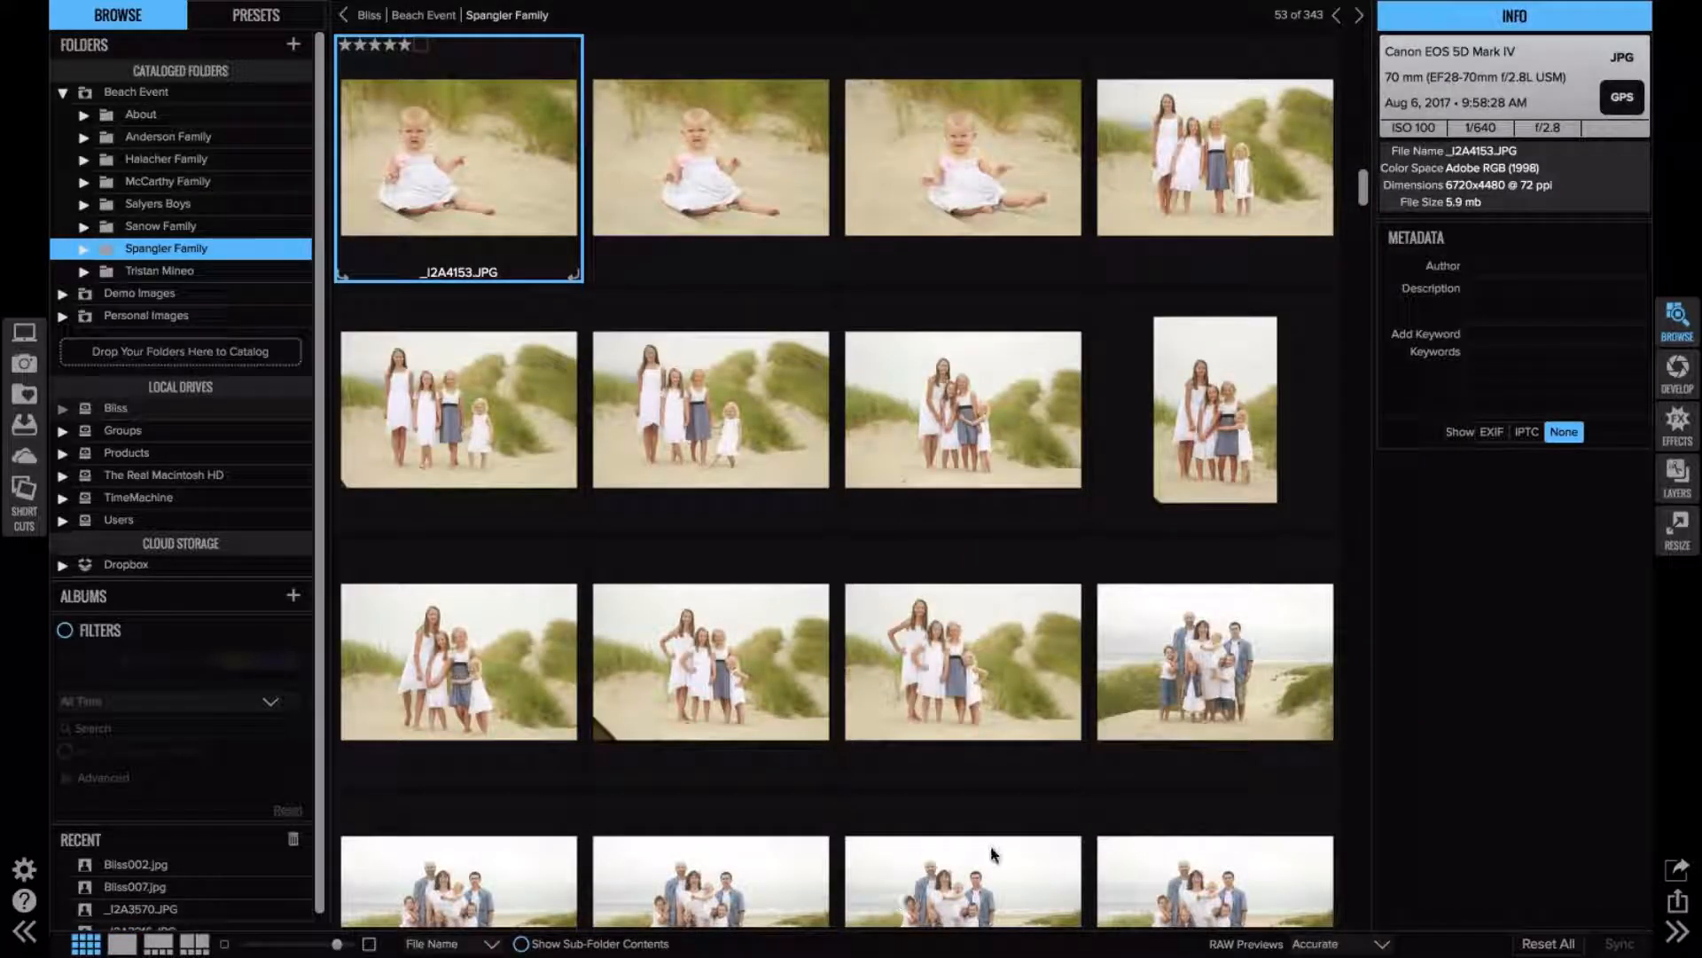
# - Look through the thumbnails after _I2A4153.JPG for the series of standing family portraits on the sand, checking _I2A4264.JPG
pyautogui.scroll(-1, 993, 854)
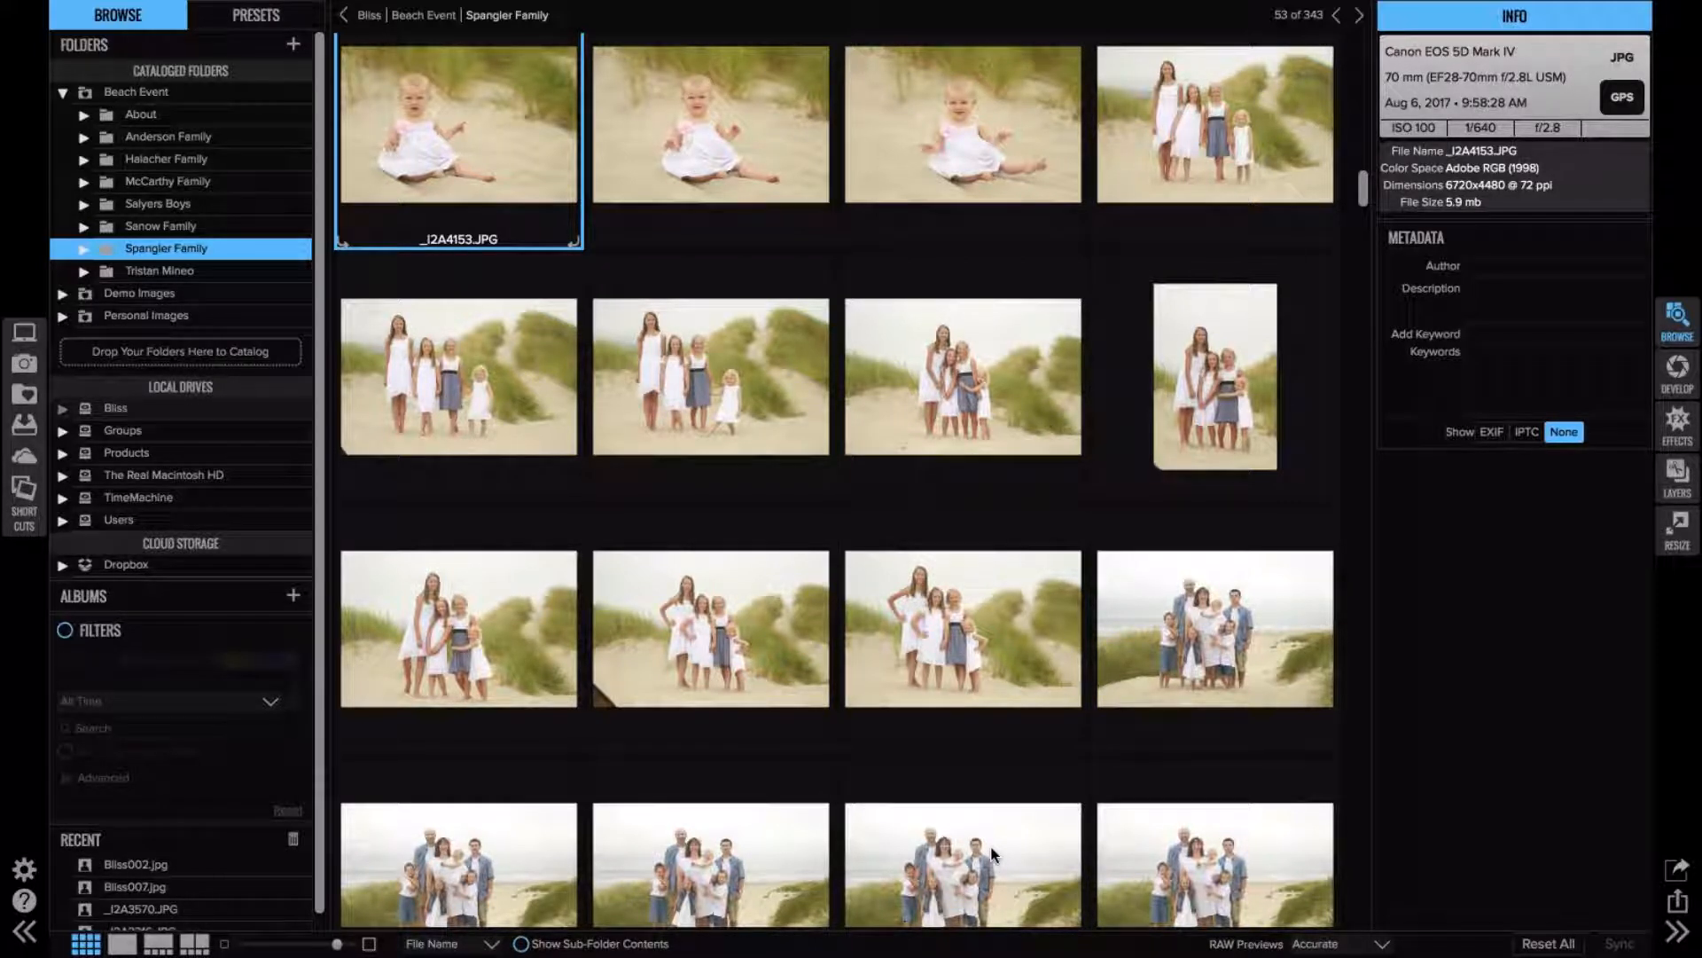
pyautogui.scroll(-5, 993, 854)
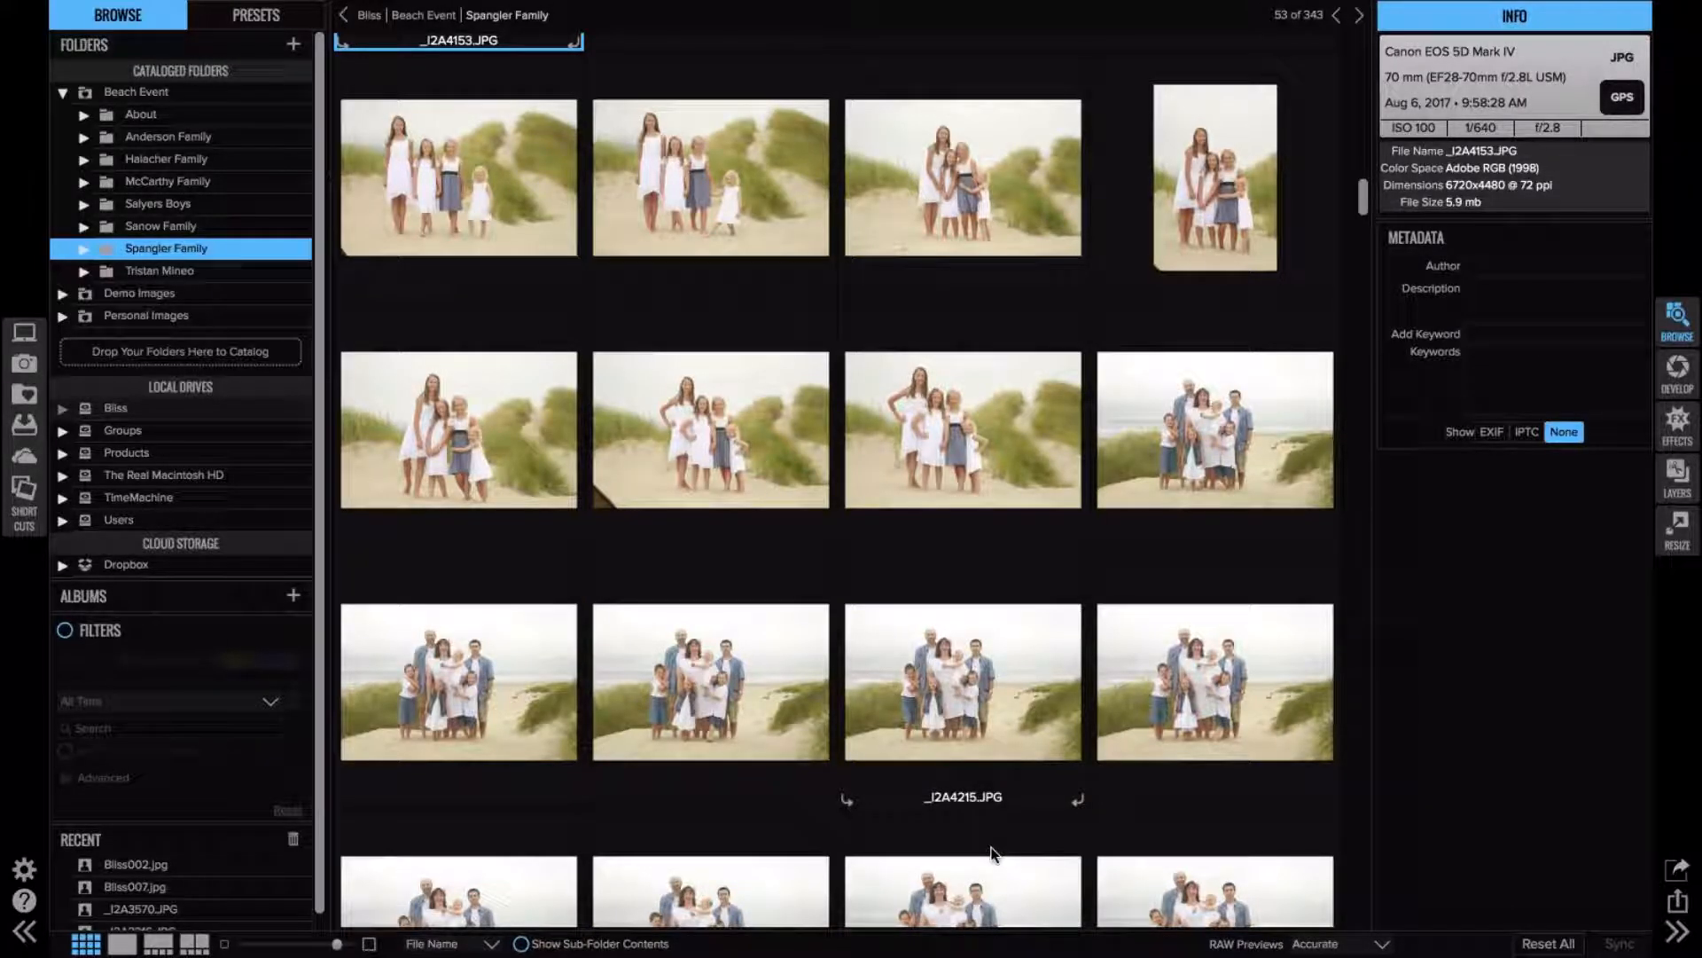
pyautogui.scroll(-6, 993, 853)
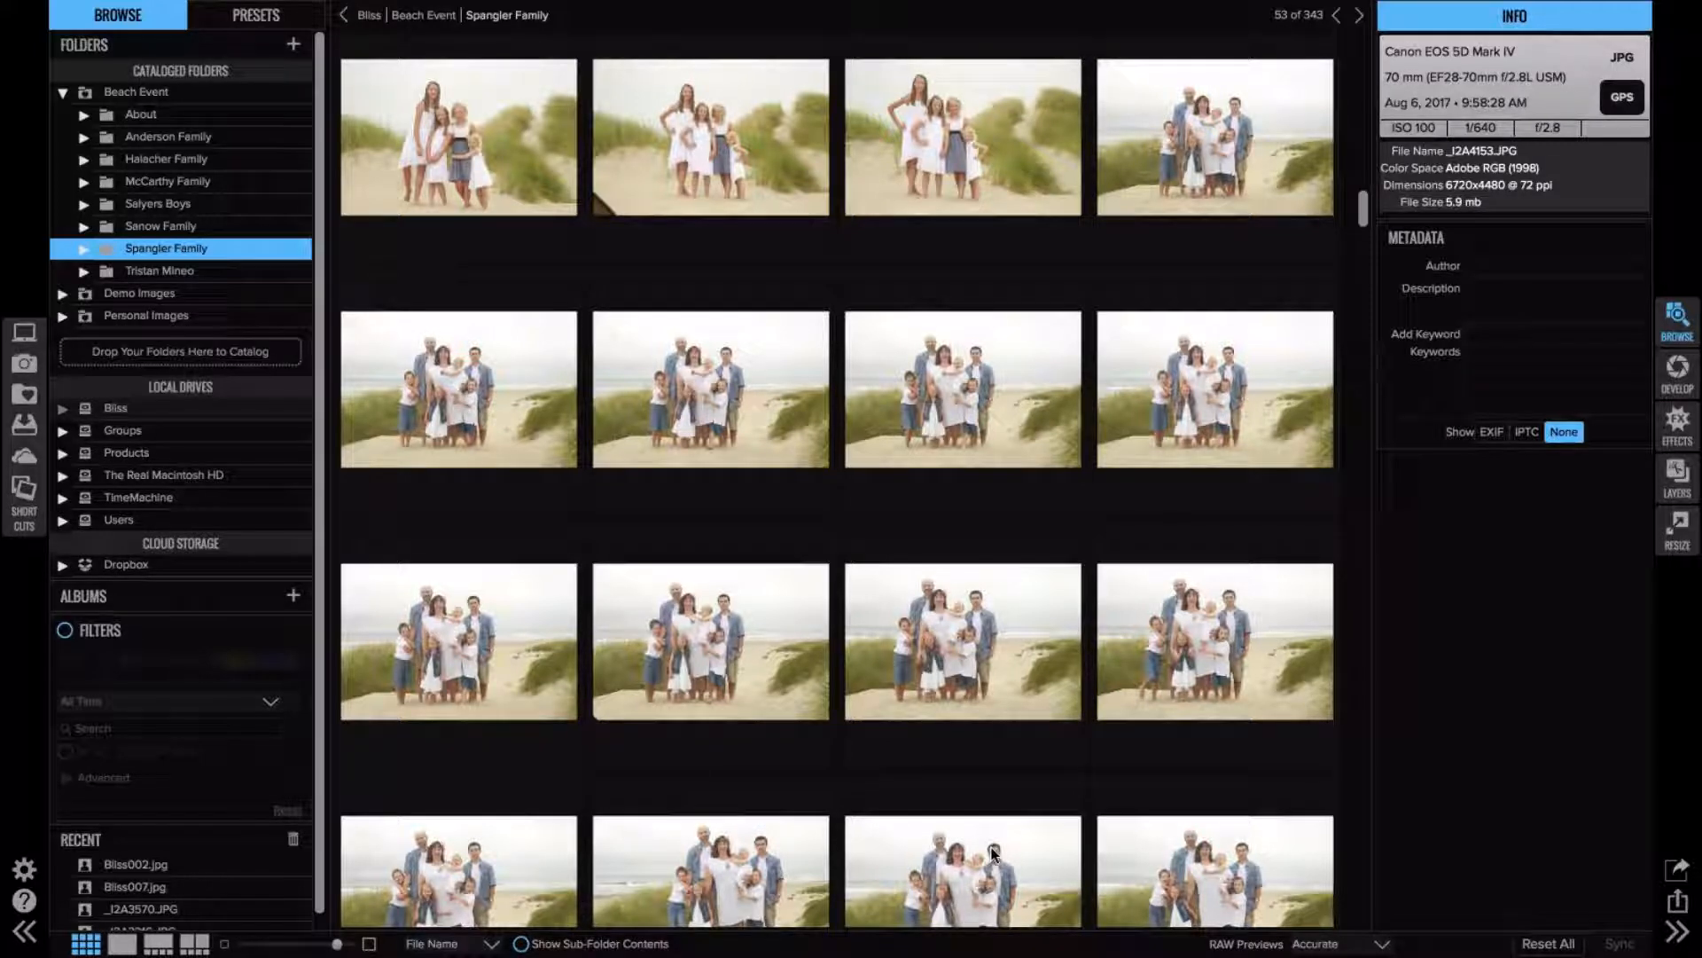
pyautogui.scroll(-7, 993, 854)
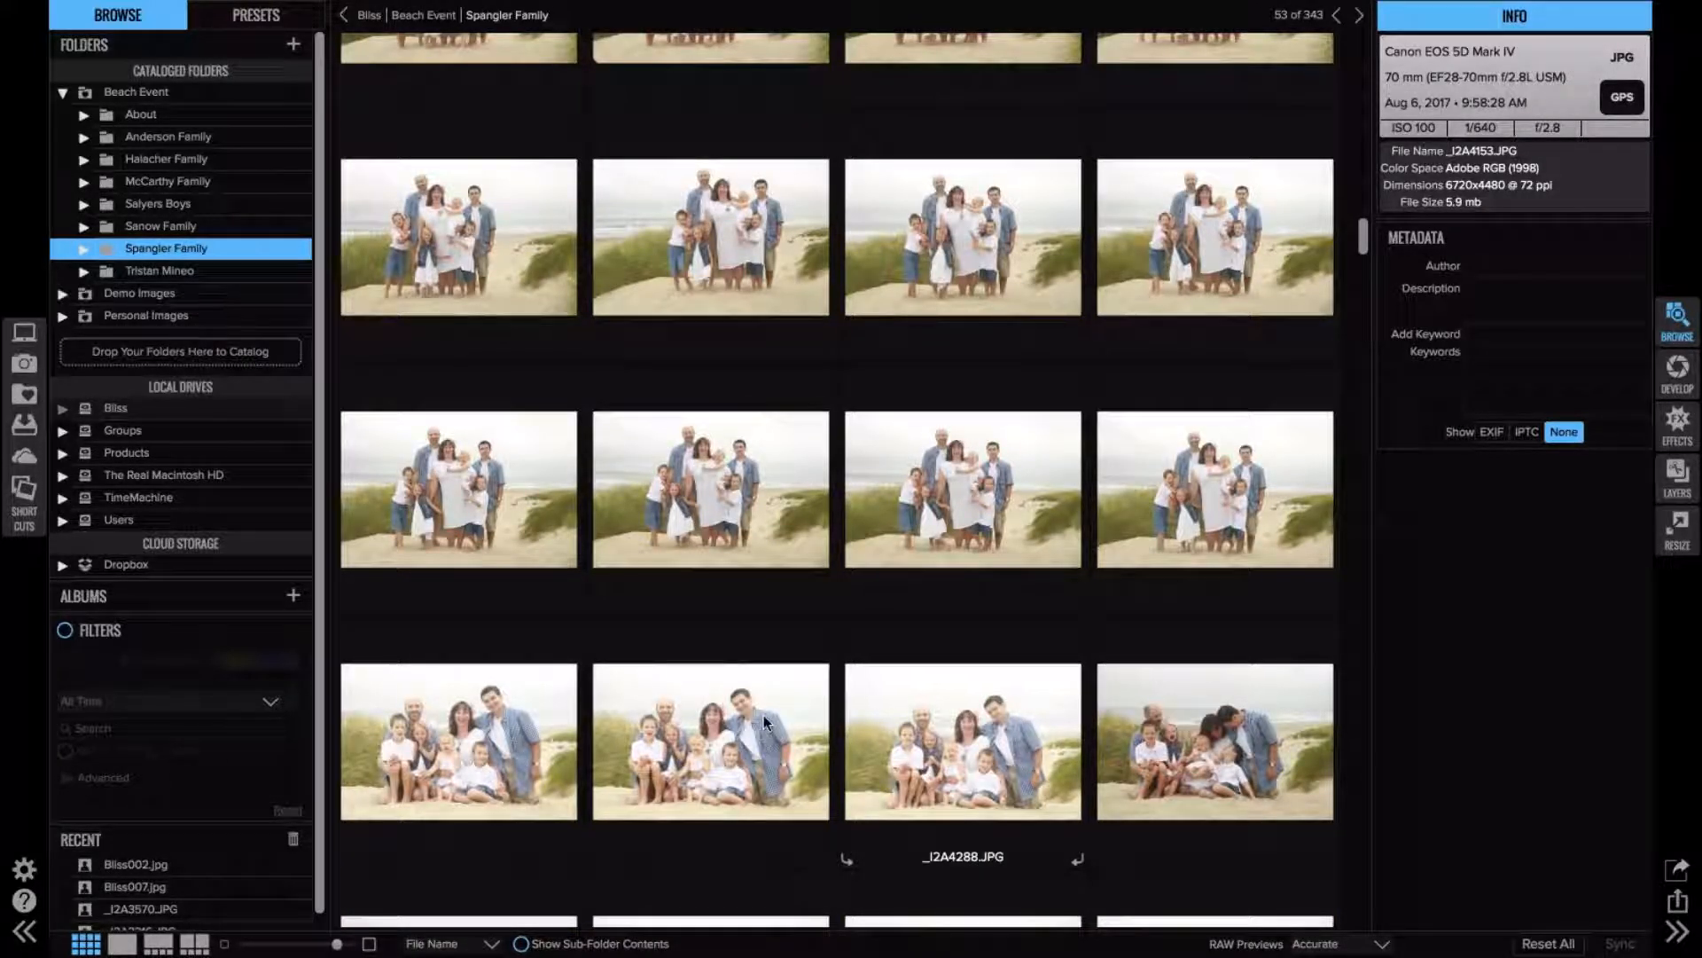
pyautogui.doubleClick(958, 483)
pyautogui.doubleClick(1176, 528)
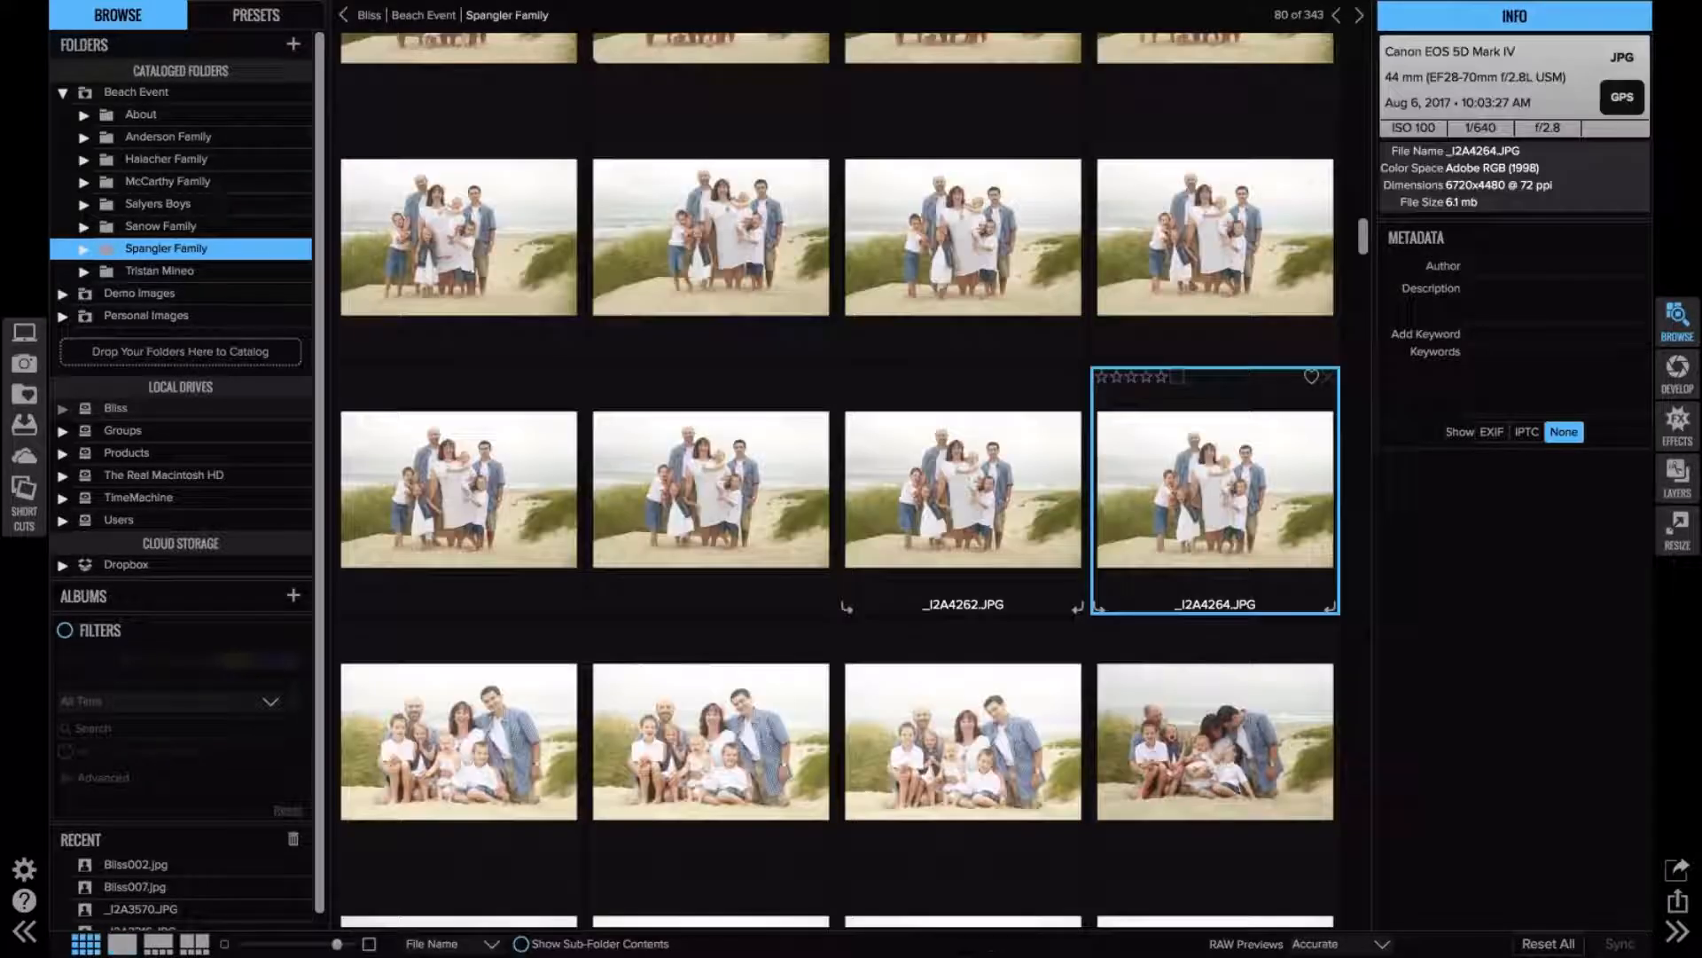
pyautogui.scroll(1, 1176, 528)
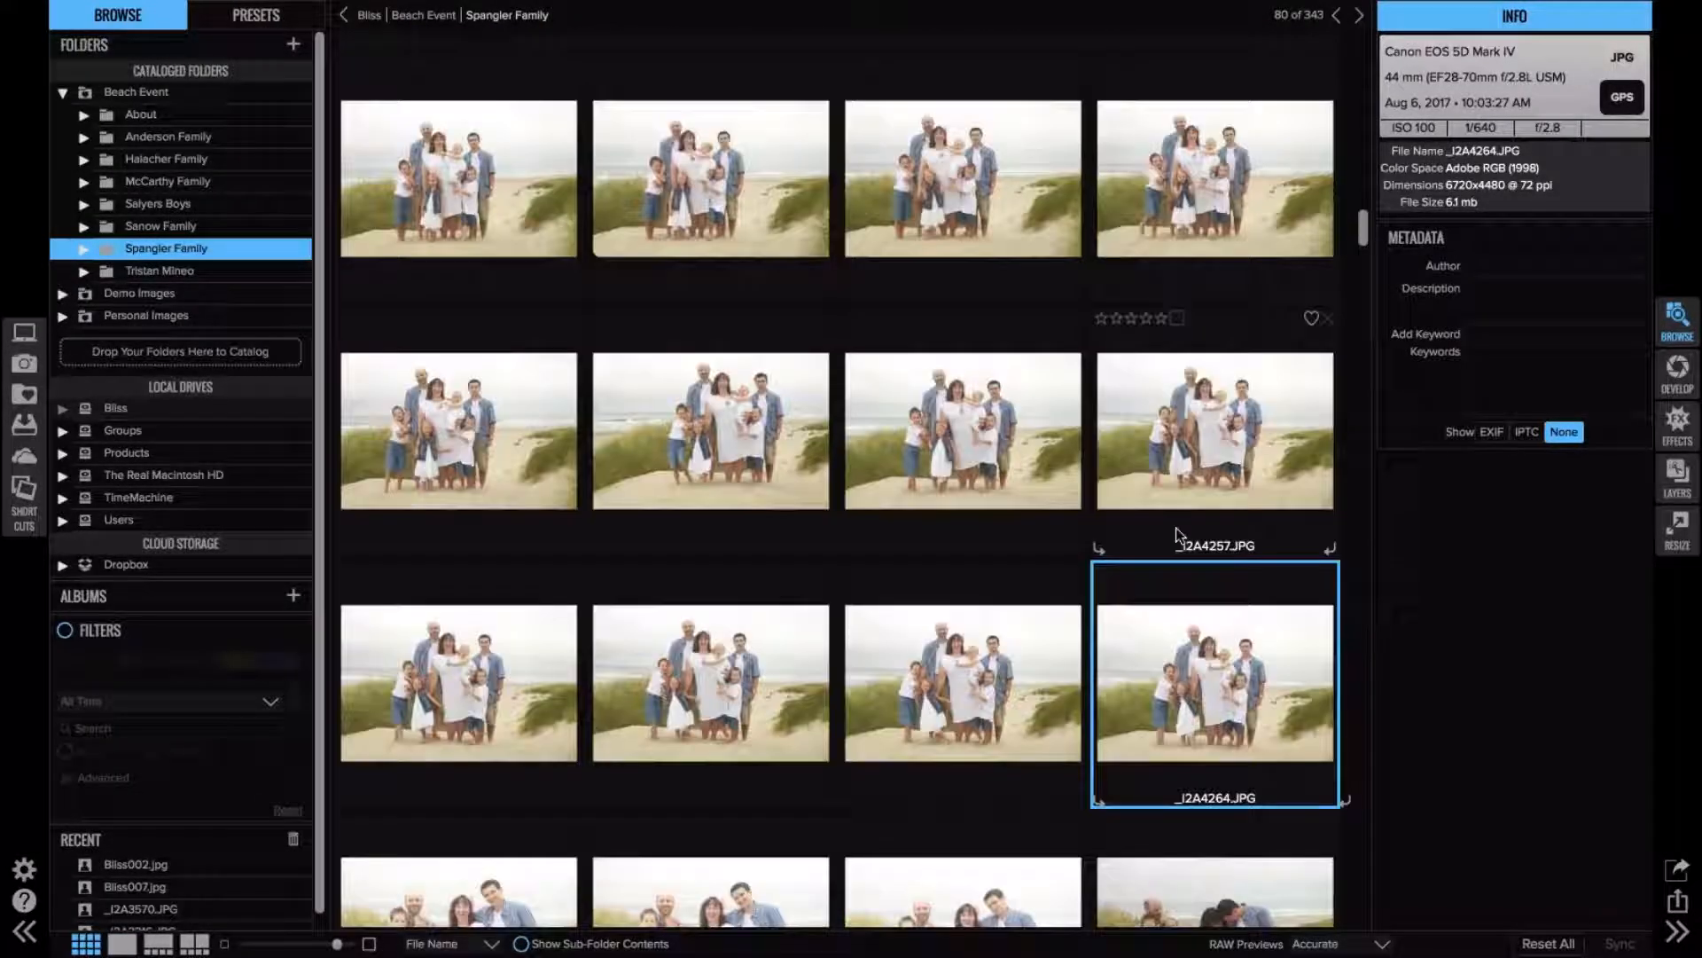
pyautogui.scroll(2, 1176, 528)
pyautogui.scroll(1, 1030, 885)
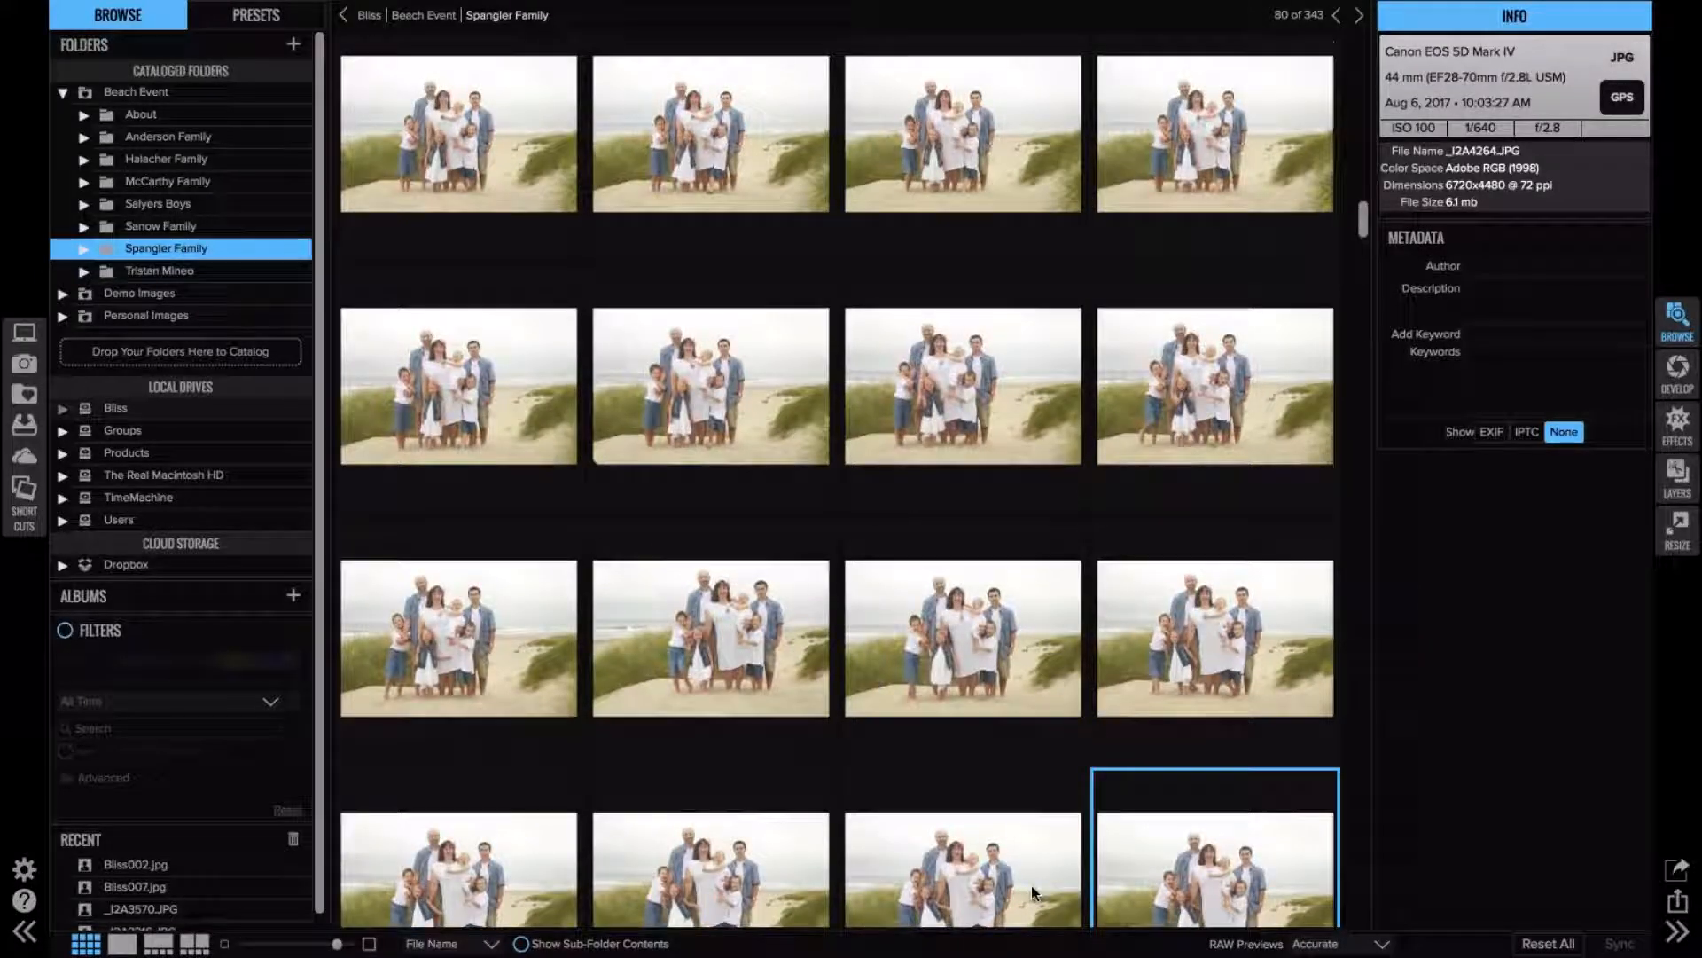
pyautogui.scroll(2, 1030, 885)
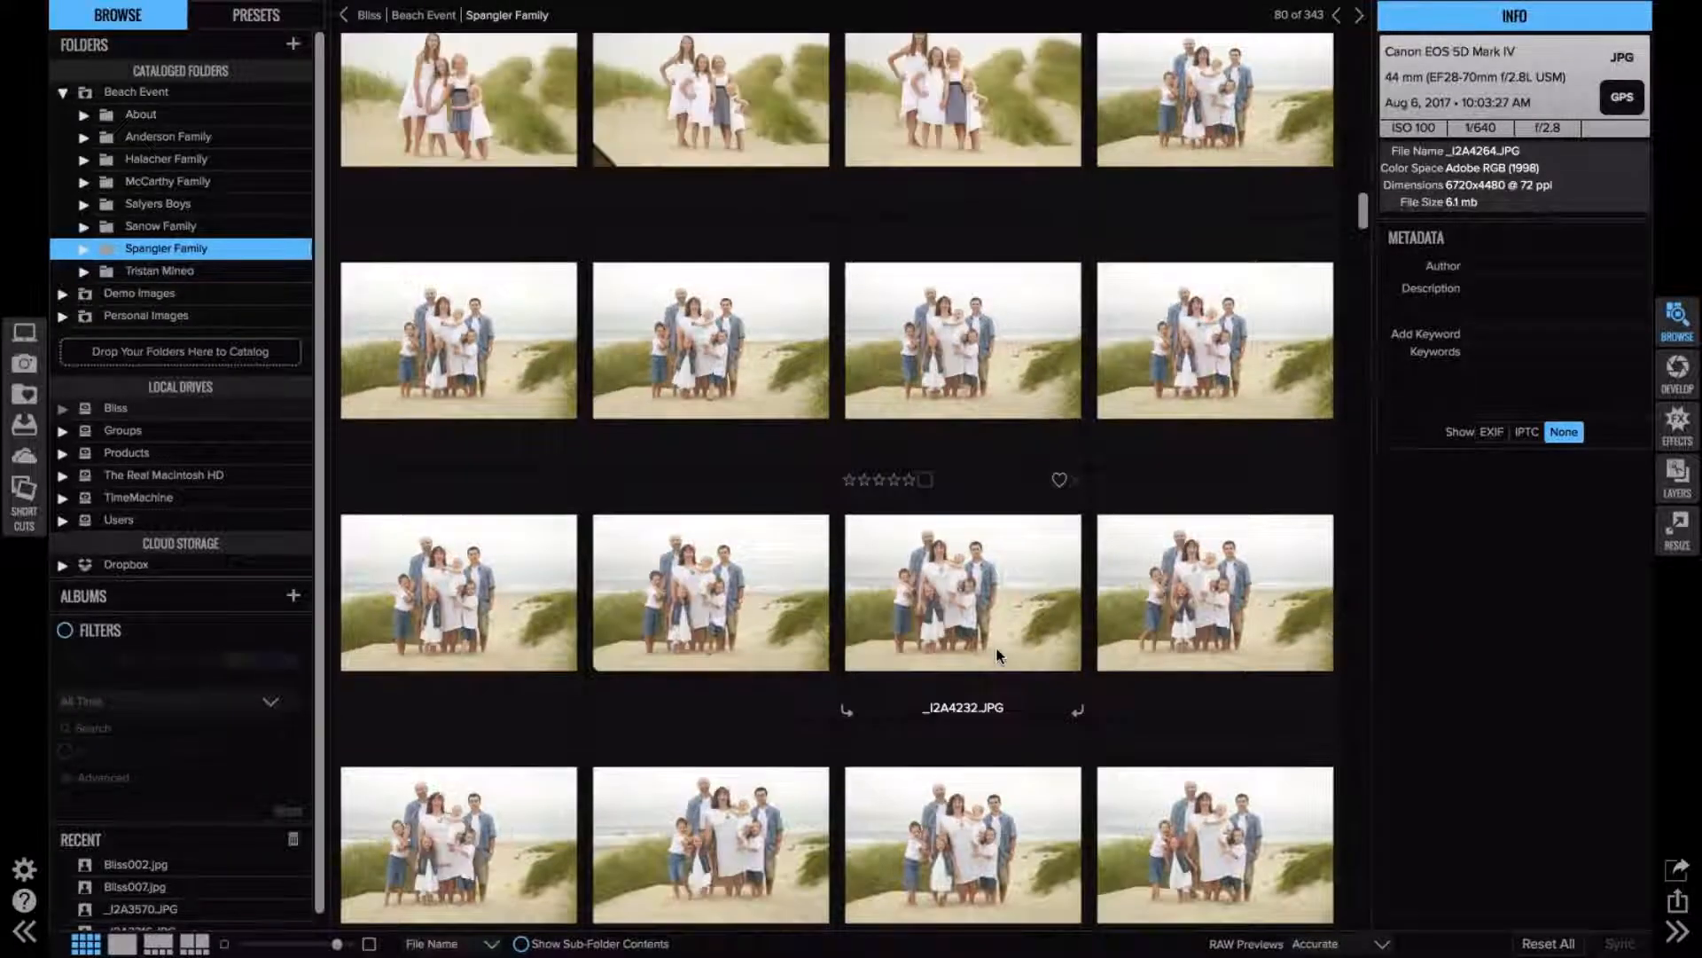
# - Open _I2A4212.JPG at full size and page forward through the family portraits, rating _I2A4232.JPG and _I2A4234.JPG five stars
pyautogui.doubleClick(764, 369)
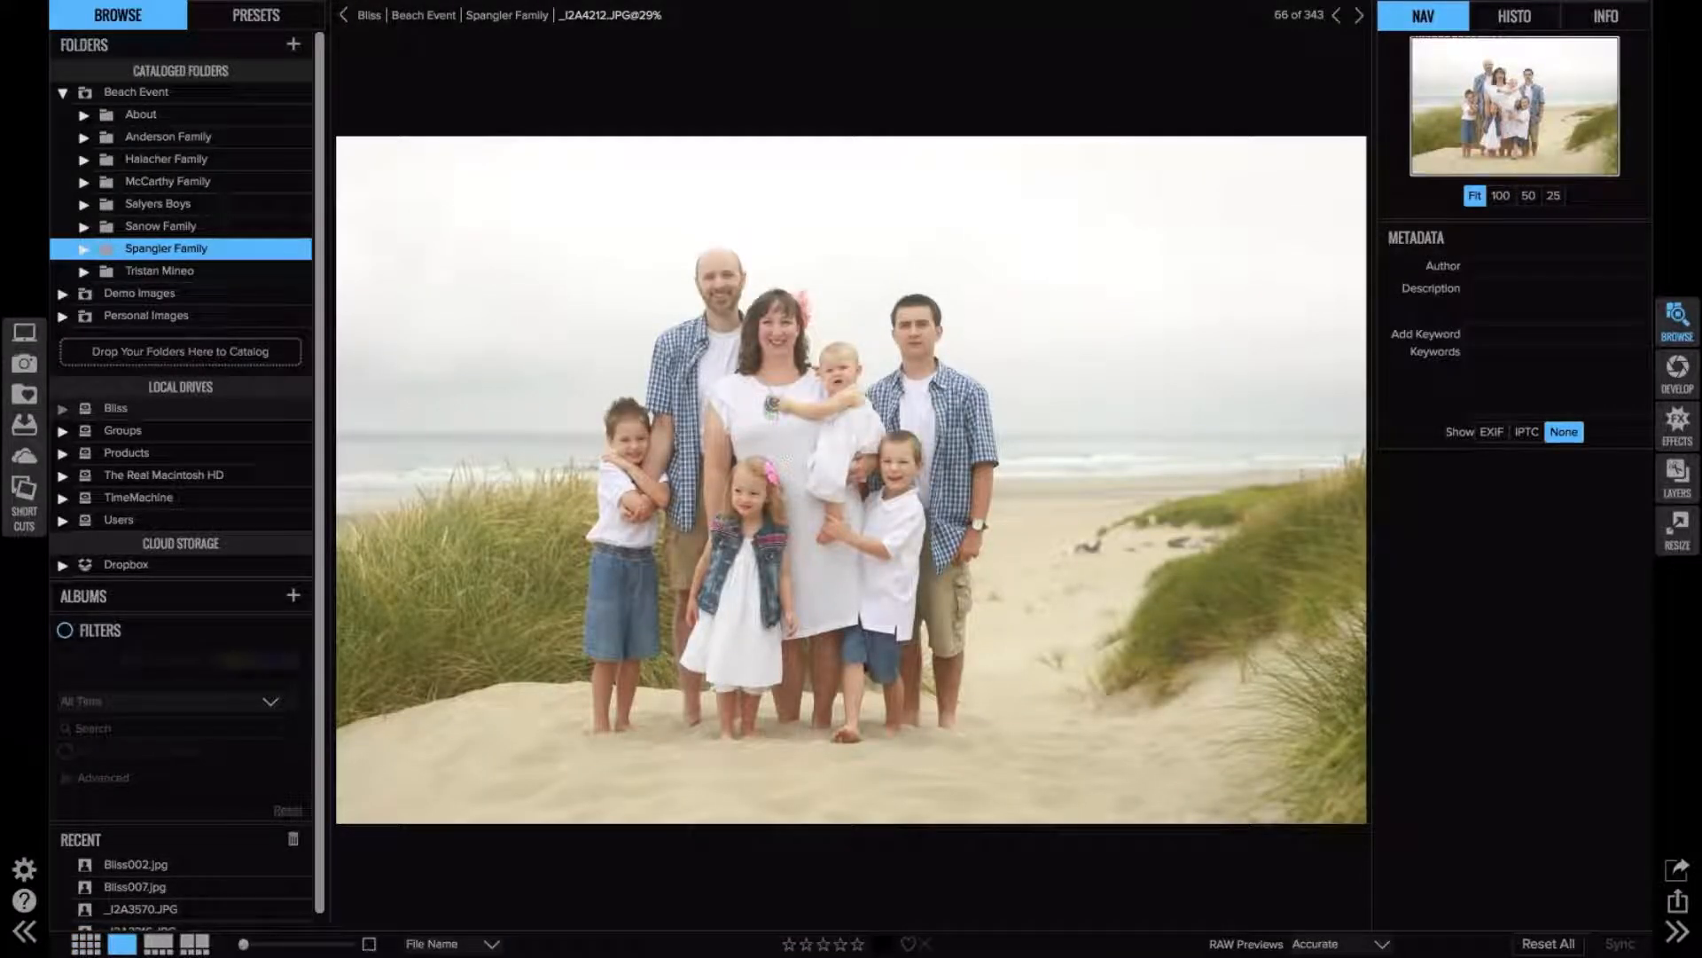
pyautogui.press('Right')
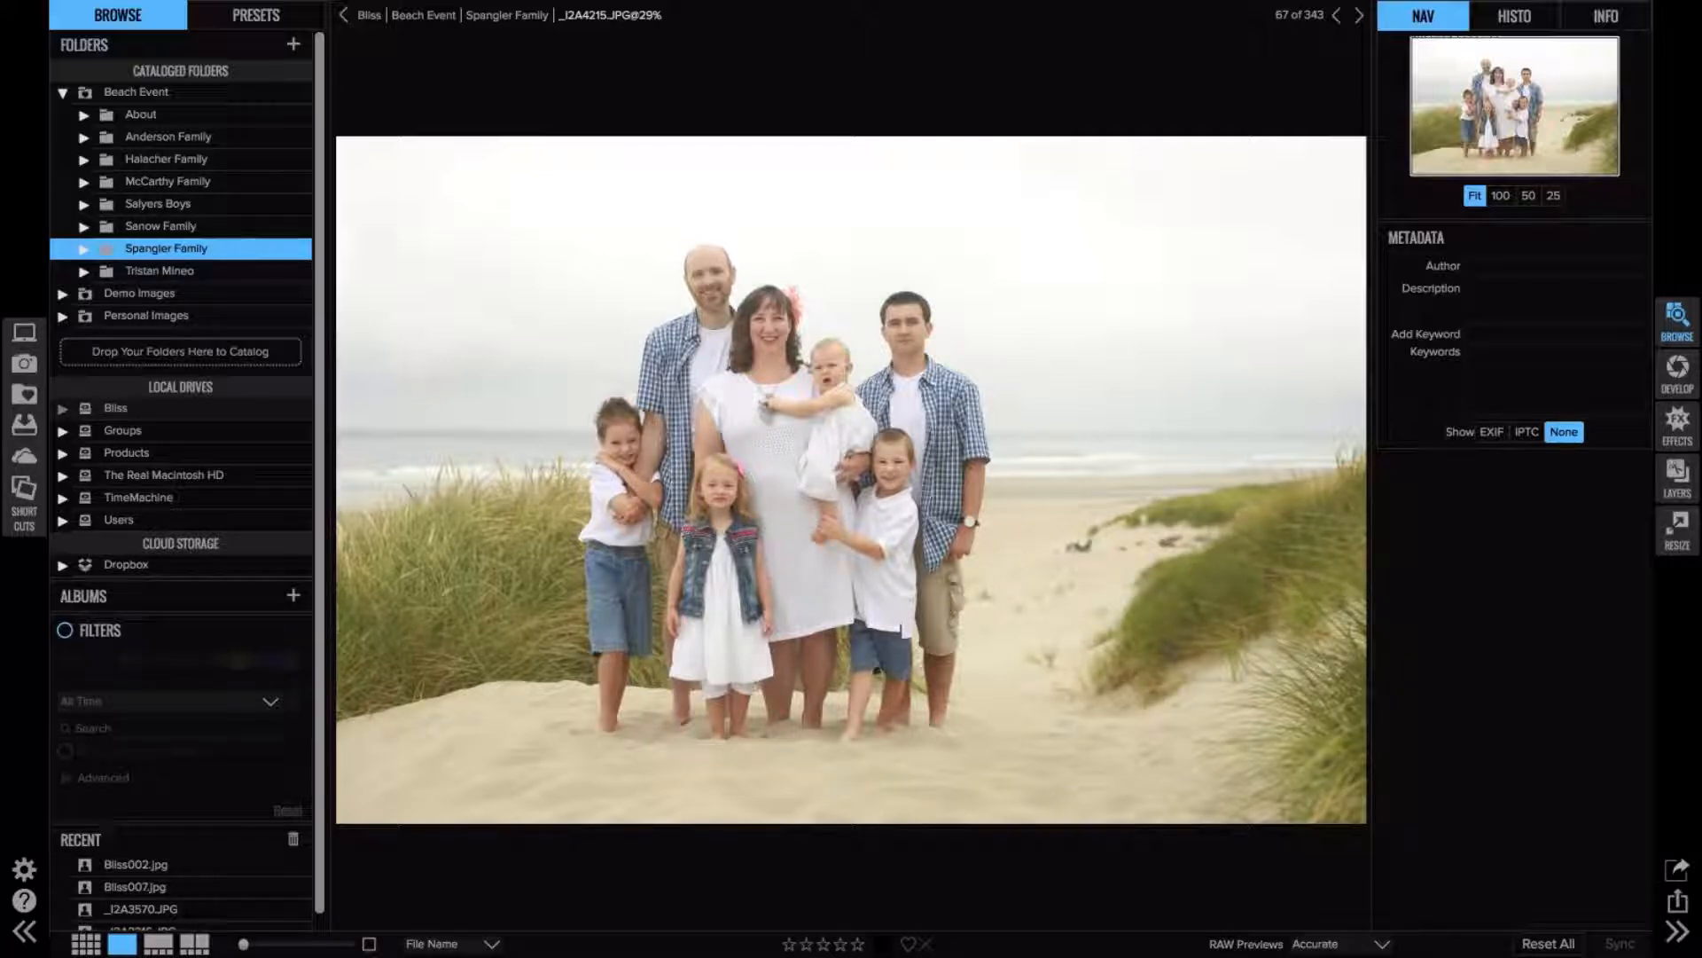
pyautogui.press('Right')
pyautogui.press('Right')
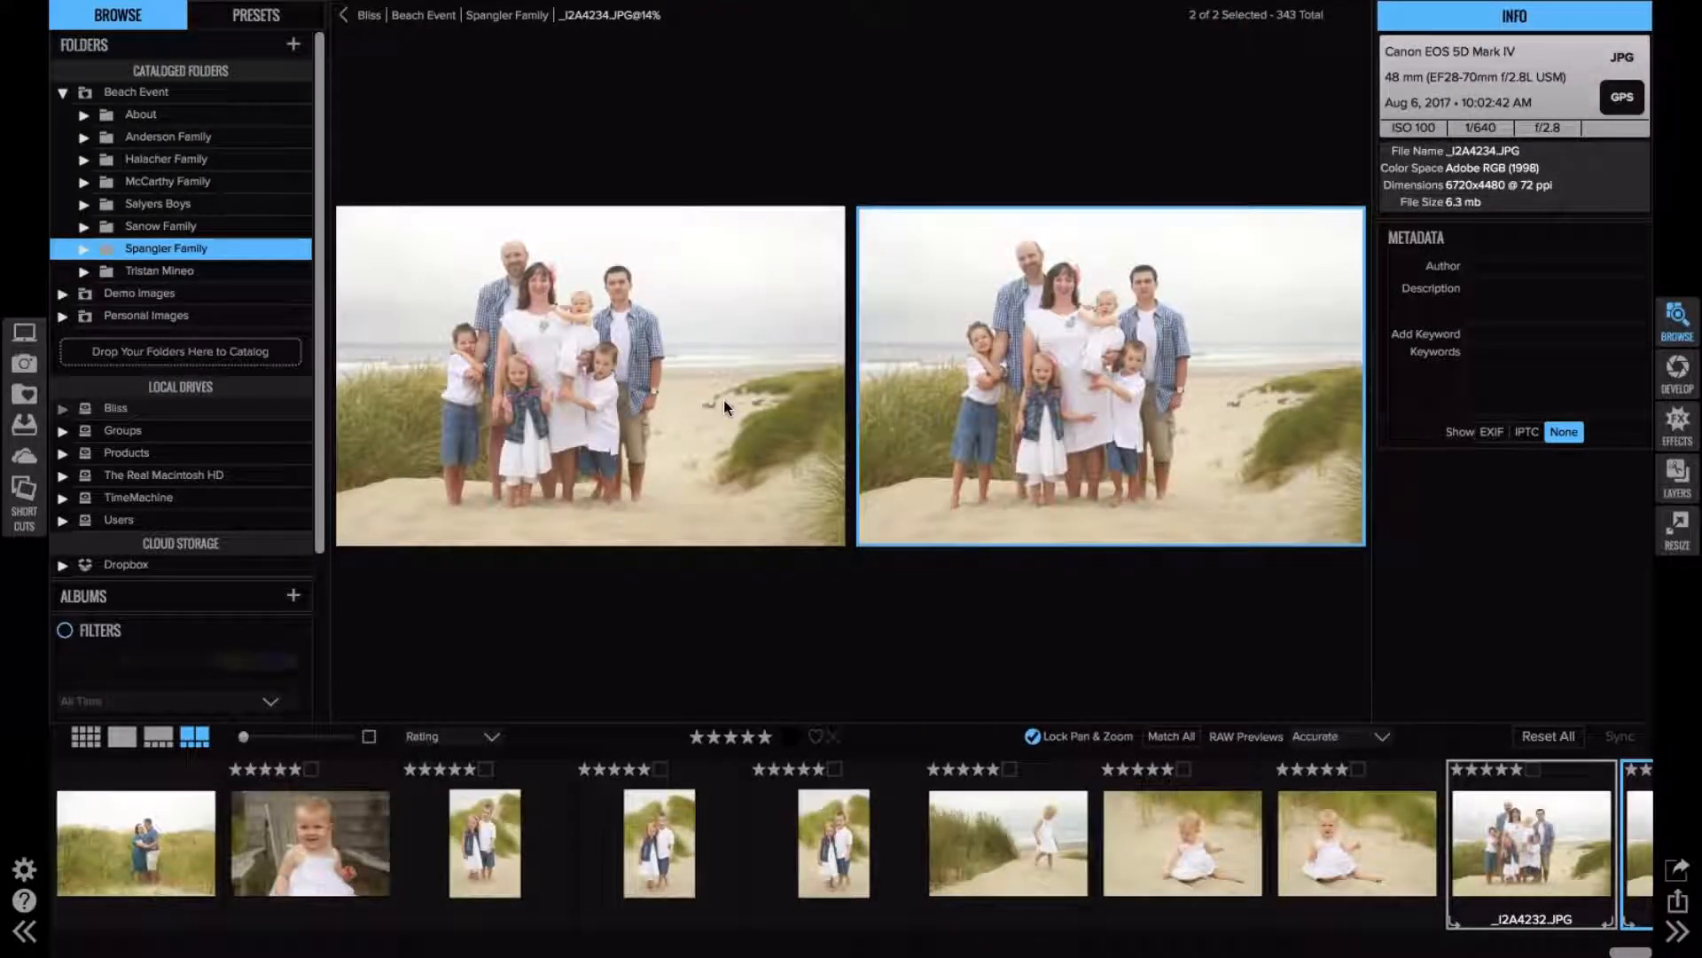
# - Return to the thumbnail grid and switch to the Beach Event family folder listed directly above the current one
pyautogui.press('g')
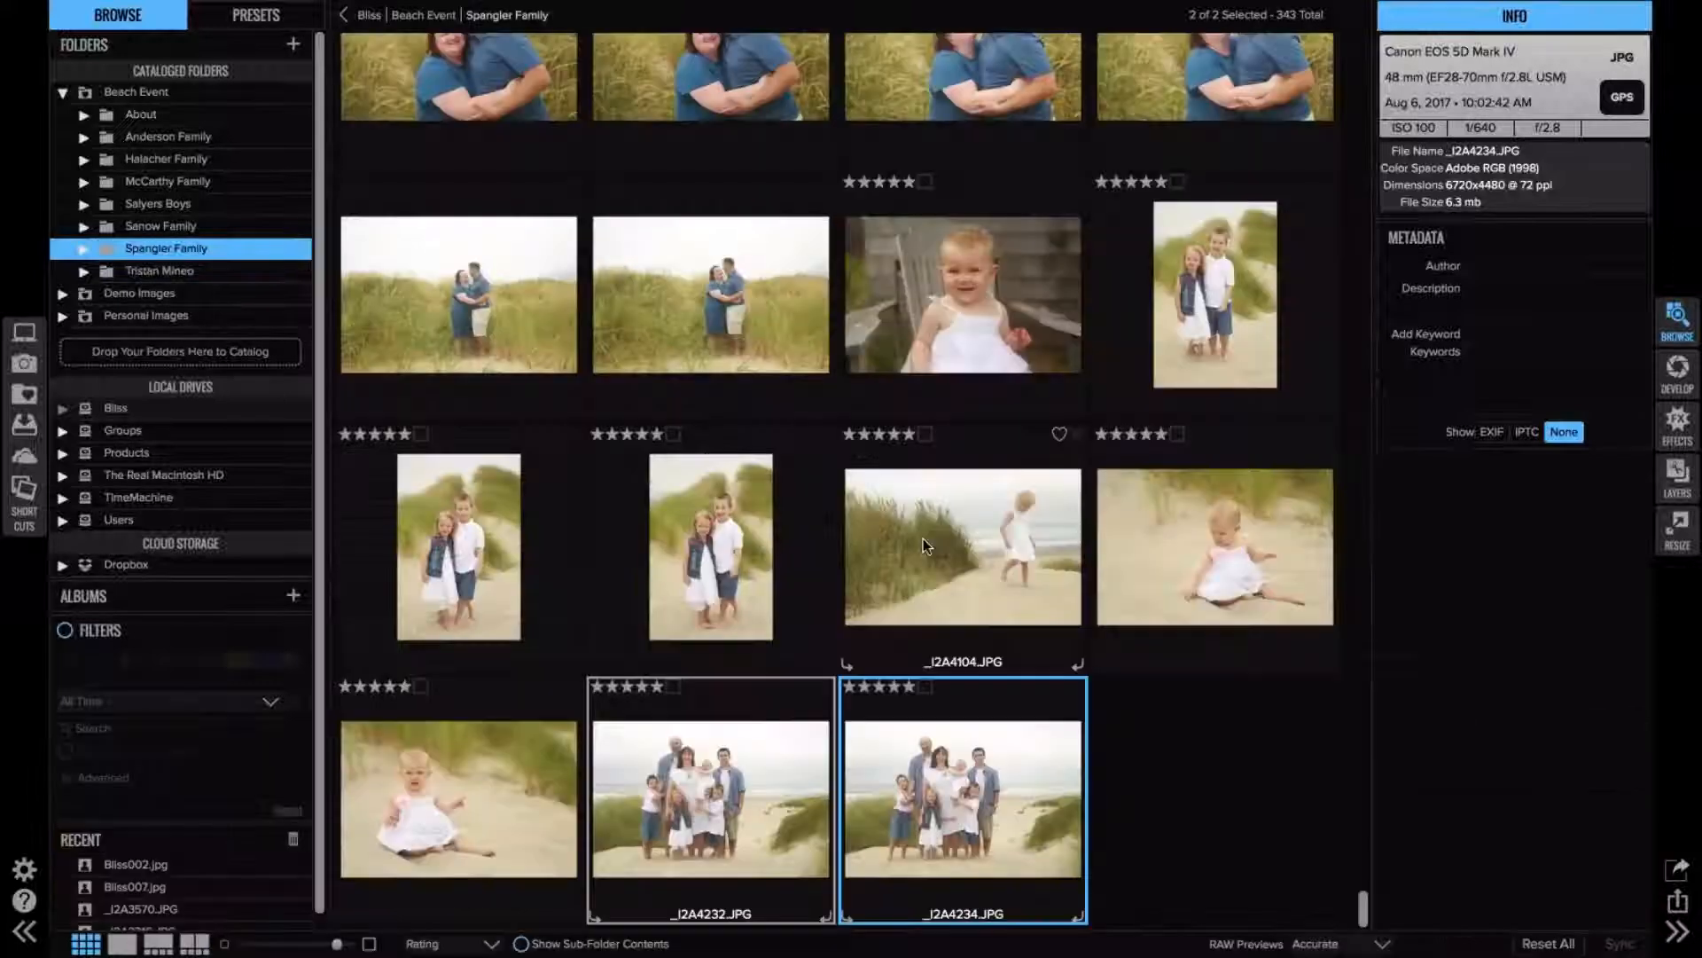
pyautogui.click(923, 539)
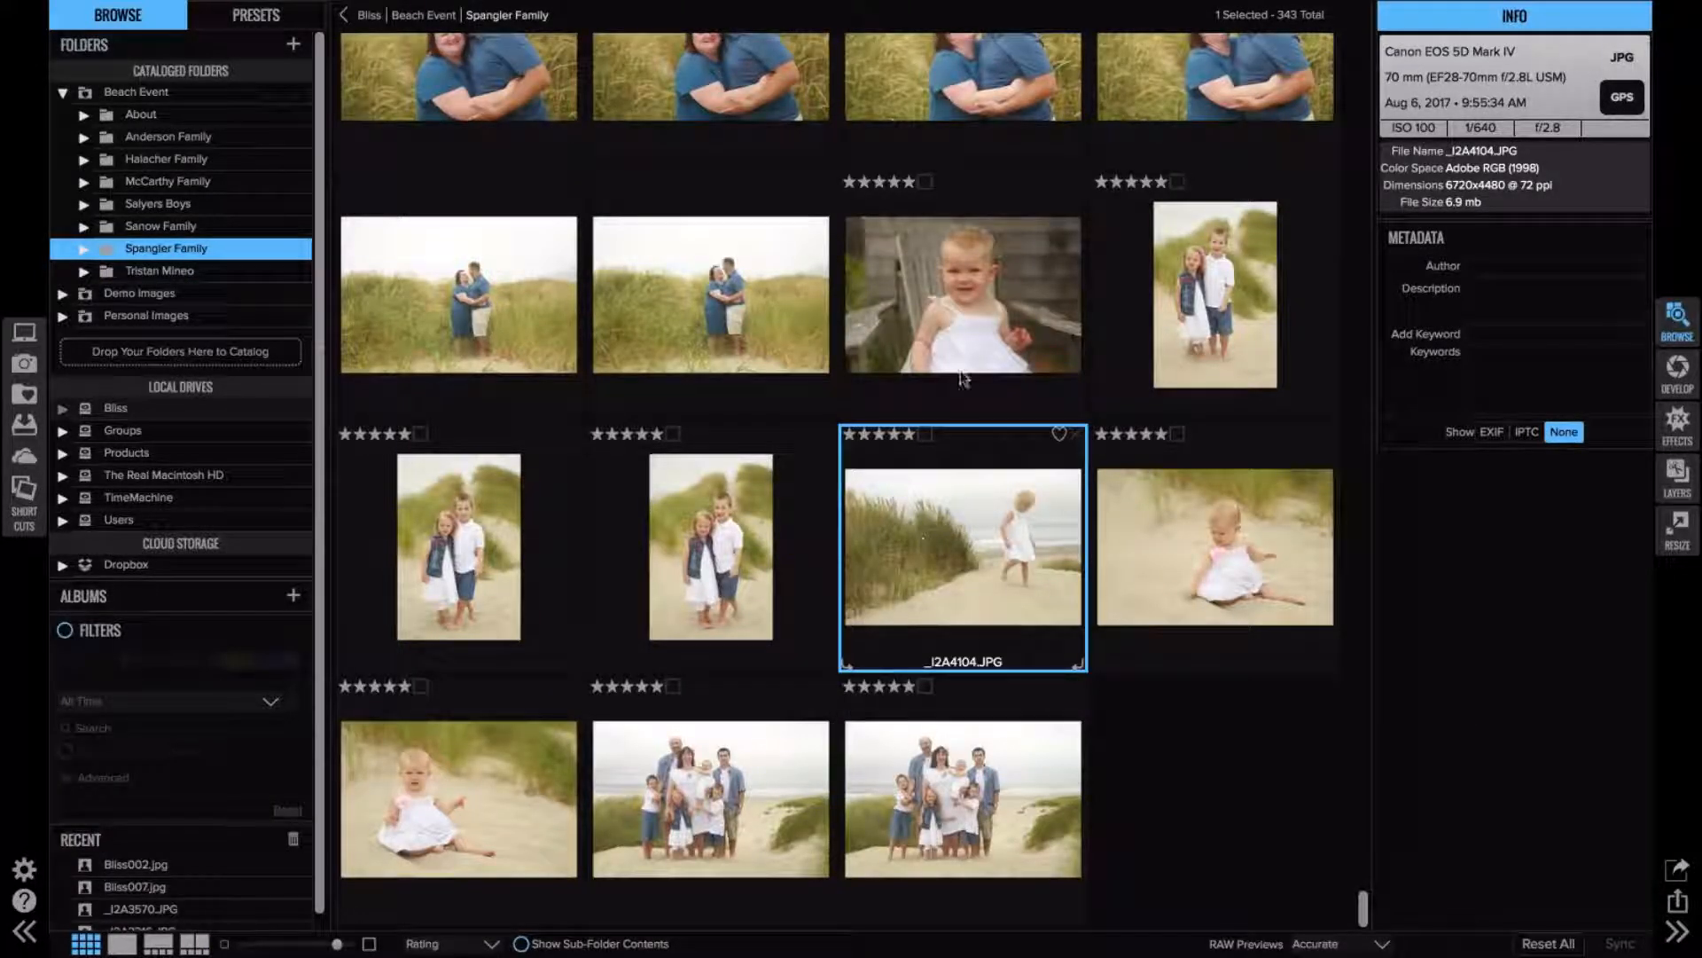
pyautogui.click(344, 15)
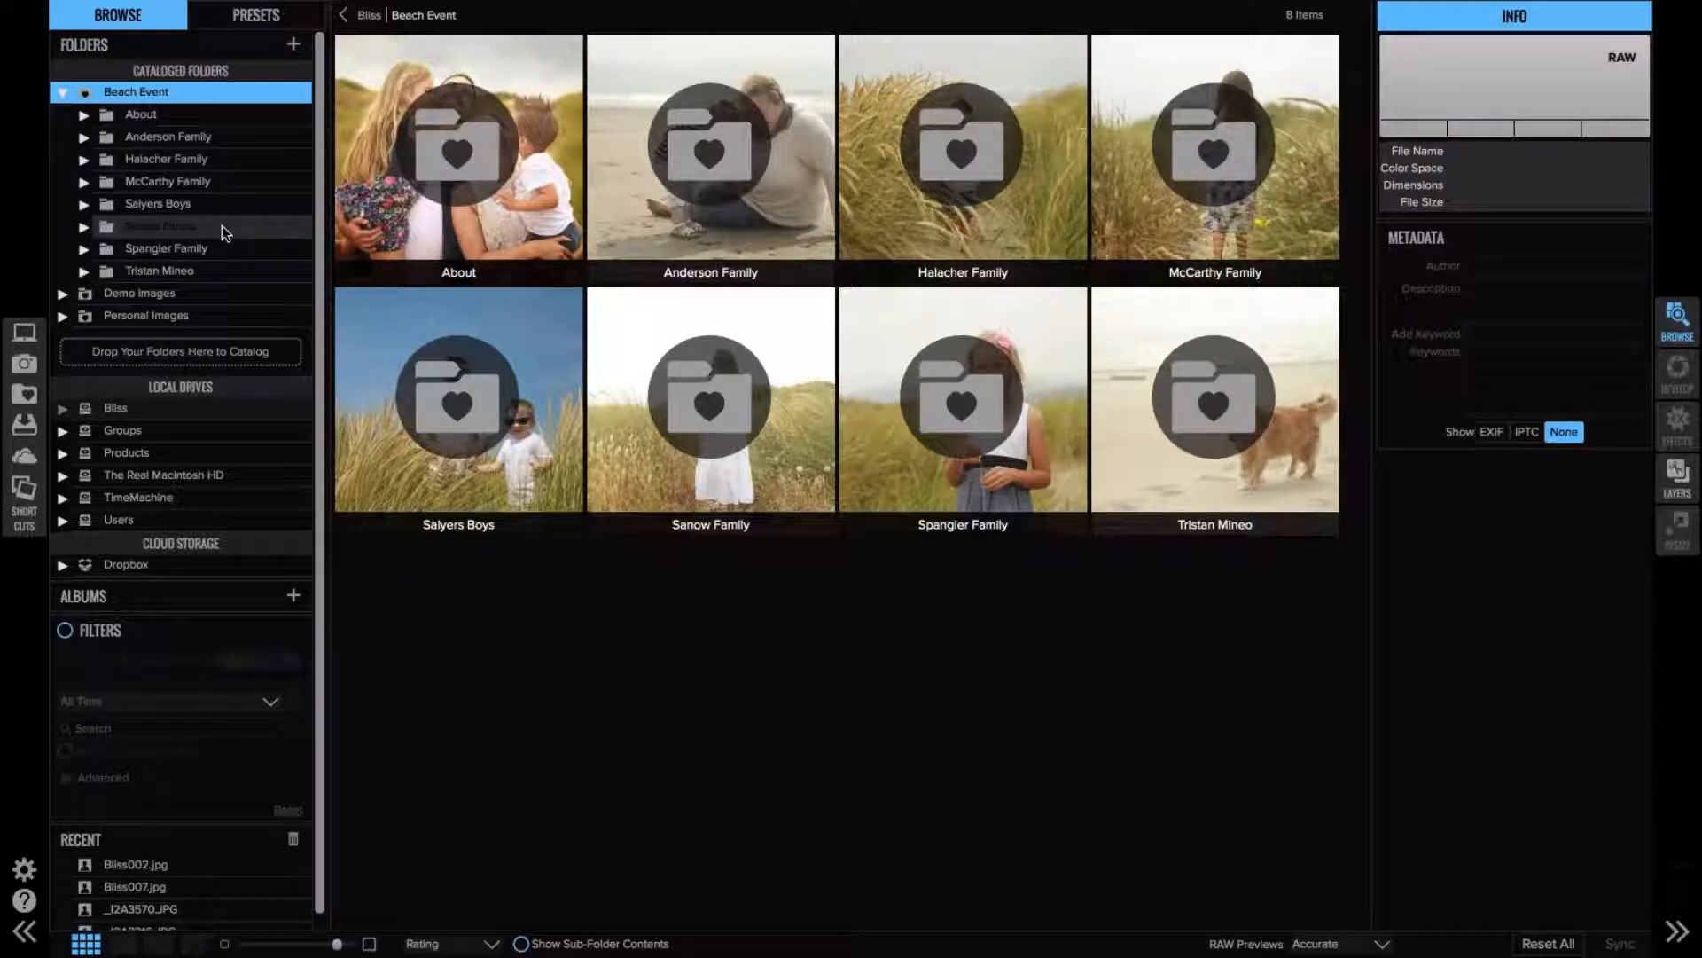
pyautogui.click(221, 227)
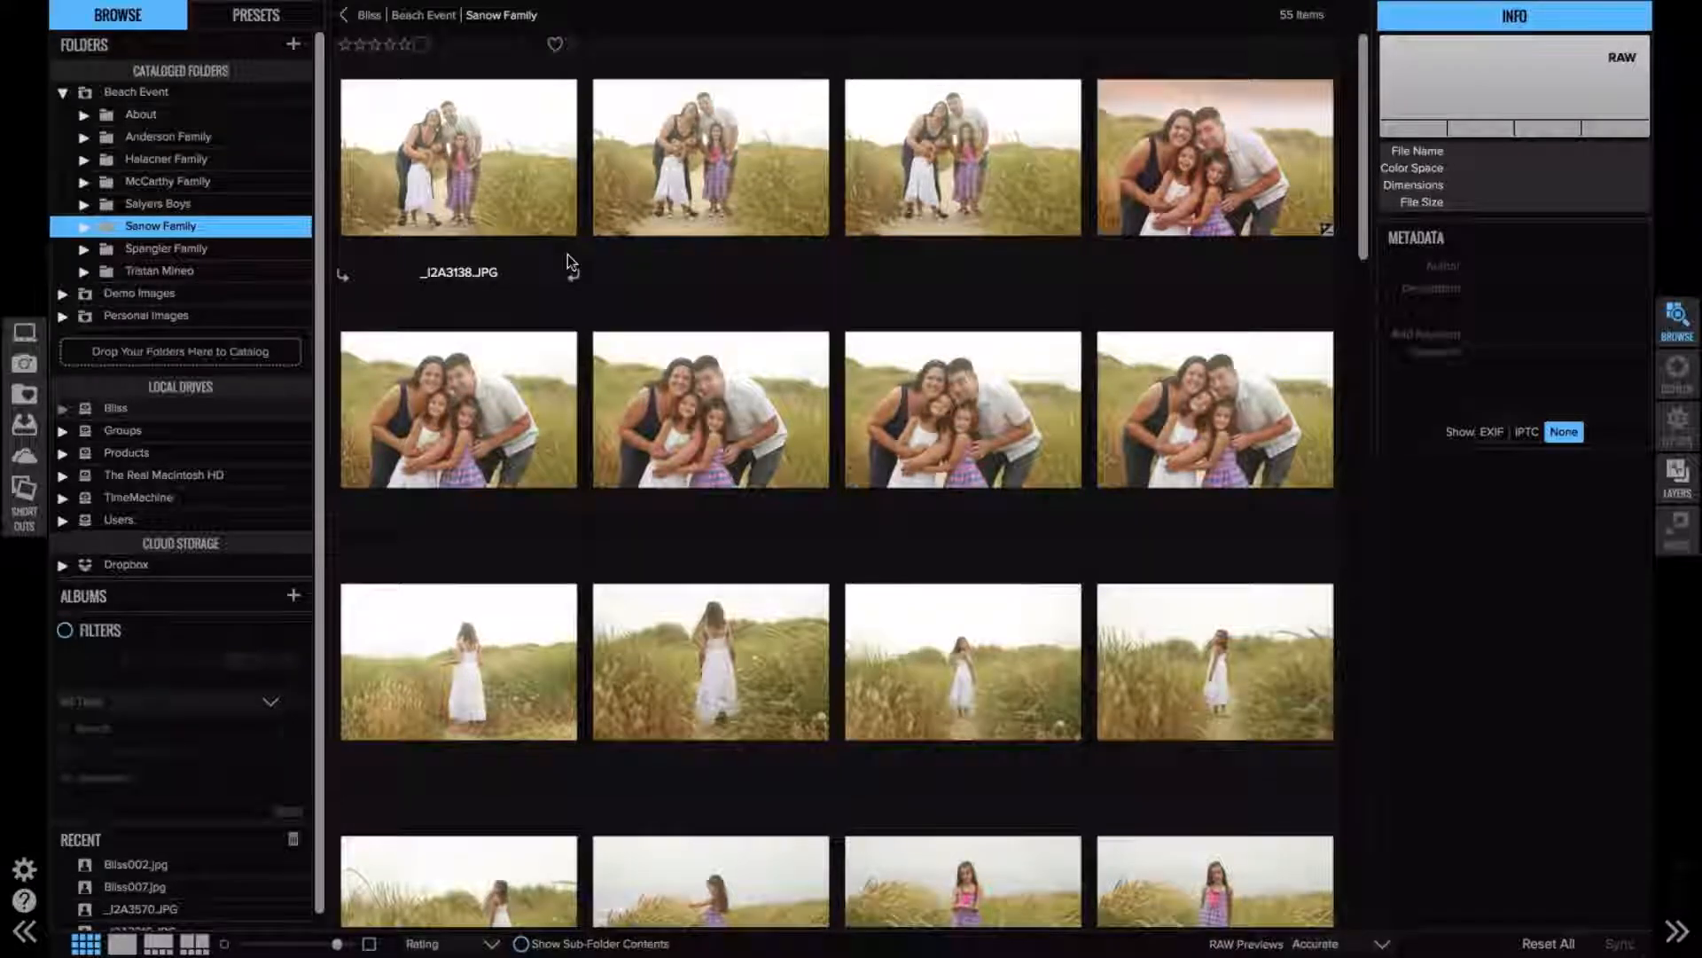
# - Find the five-star photo _I2A3216.JPG of the girl on the grass path and open it at full size
pyautogui.scroll(-10, 568, 254)
pyautogui.scroll(-15, 567, 255)
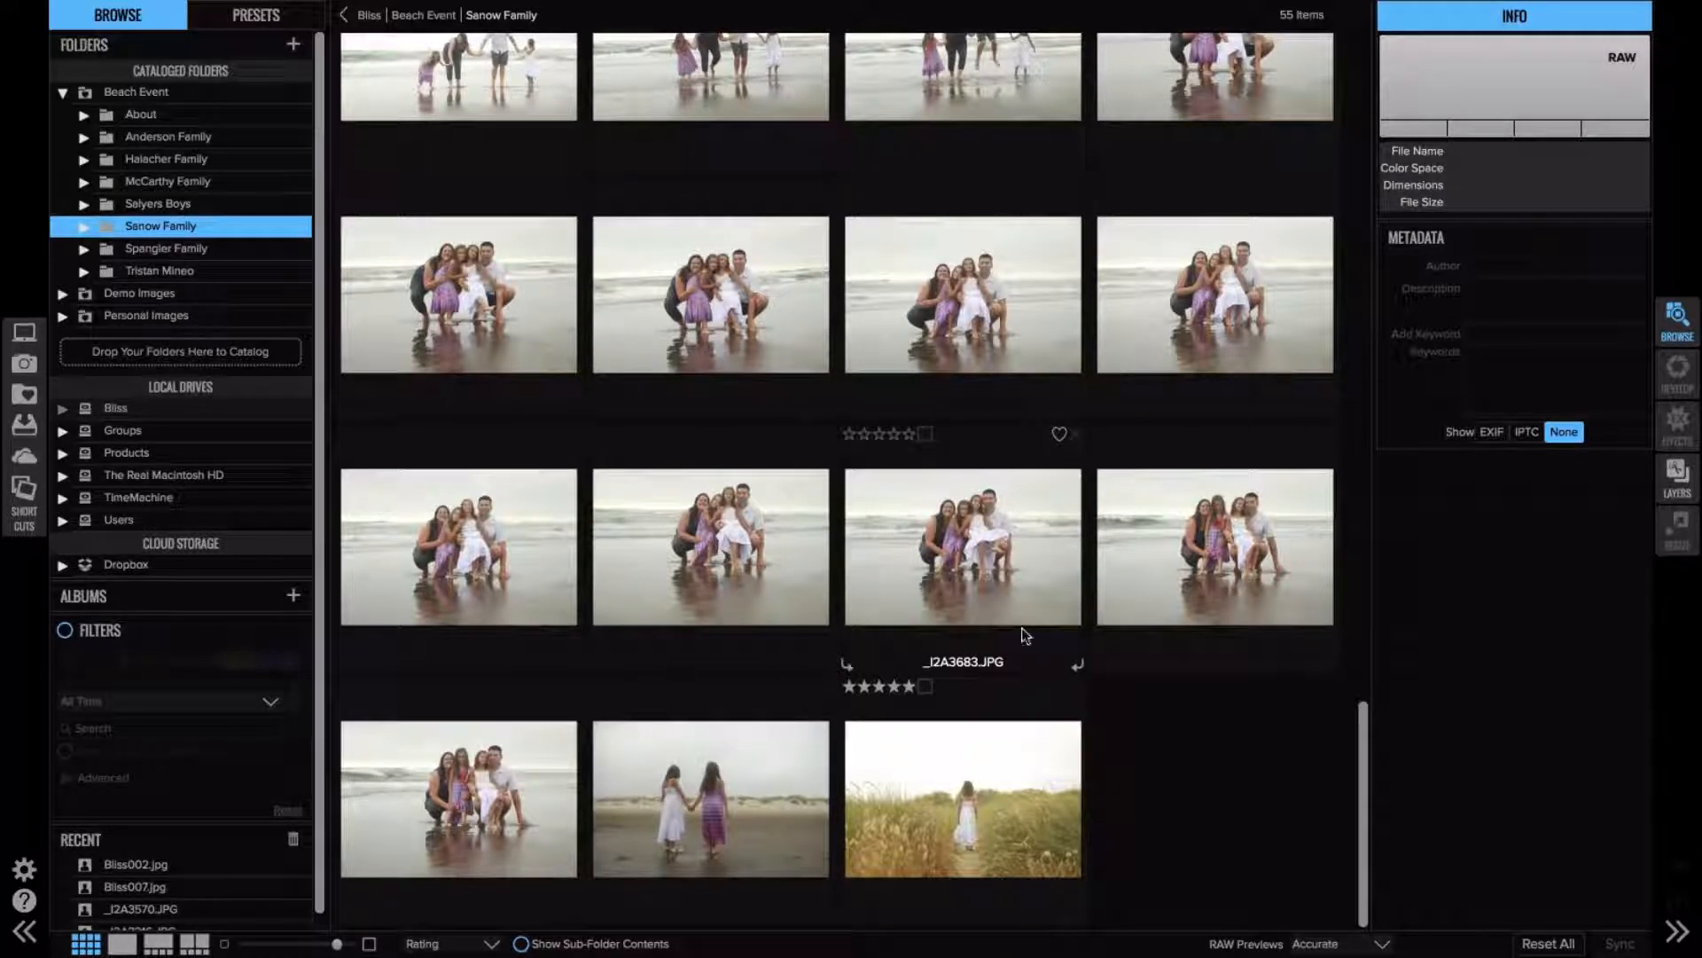
pyautogui.click(1034, 769)
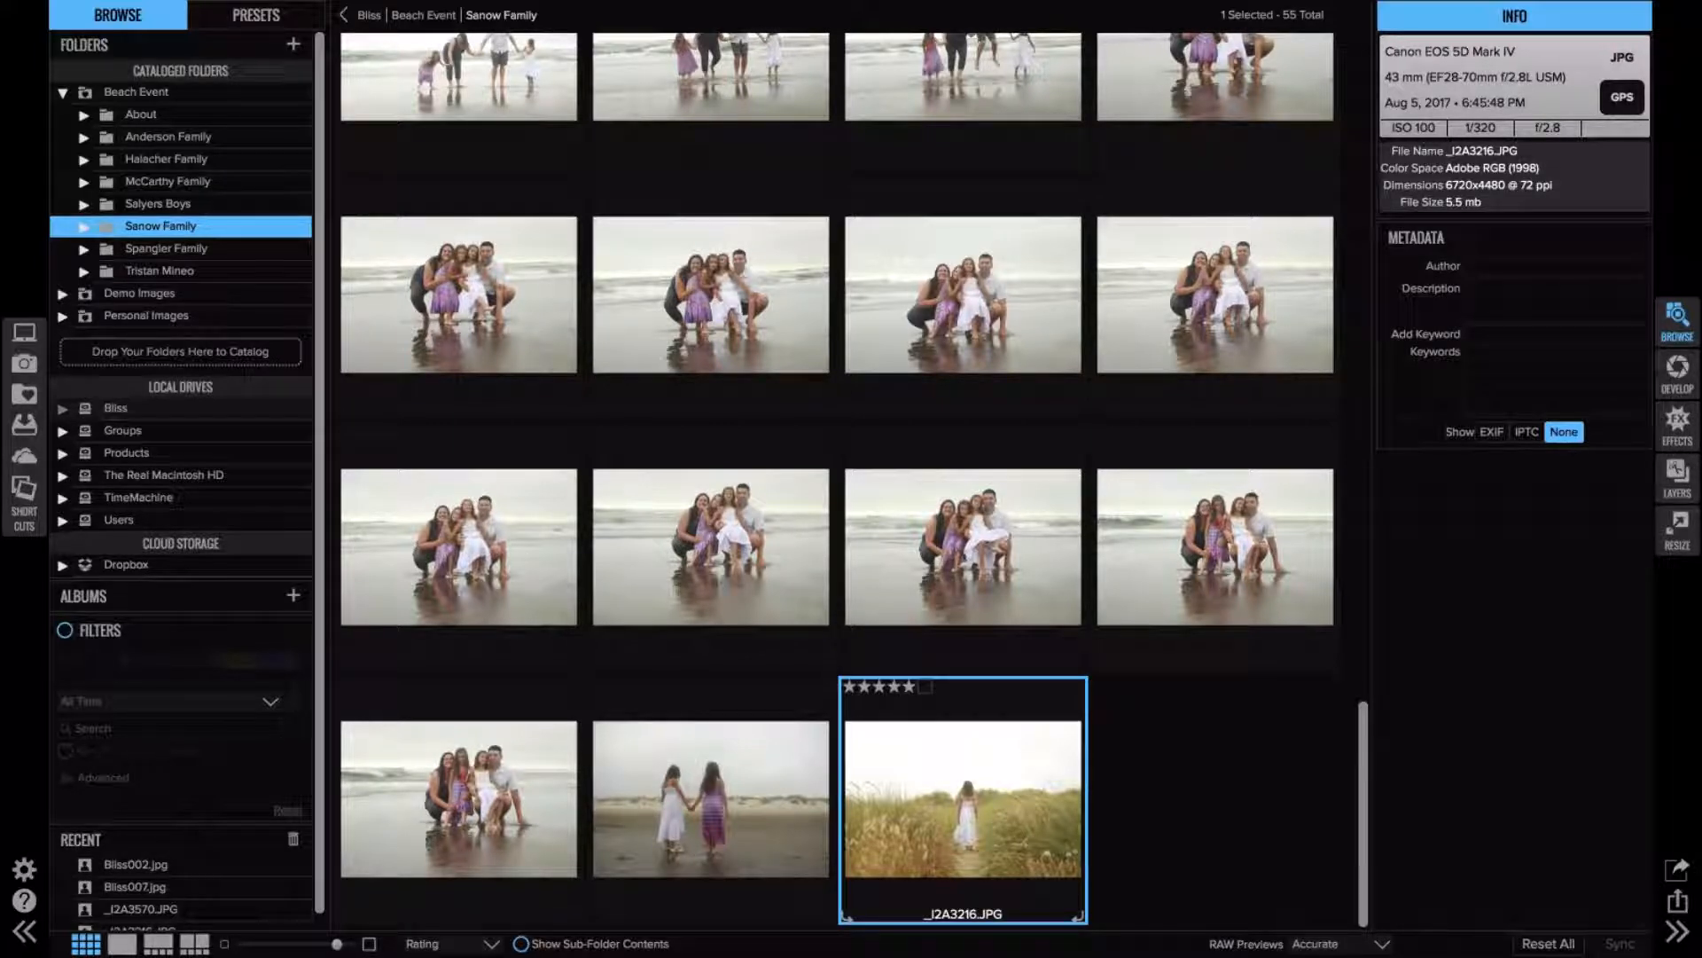
pyautogui.press('e')
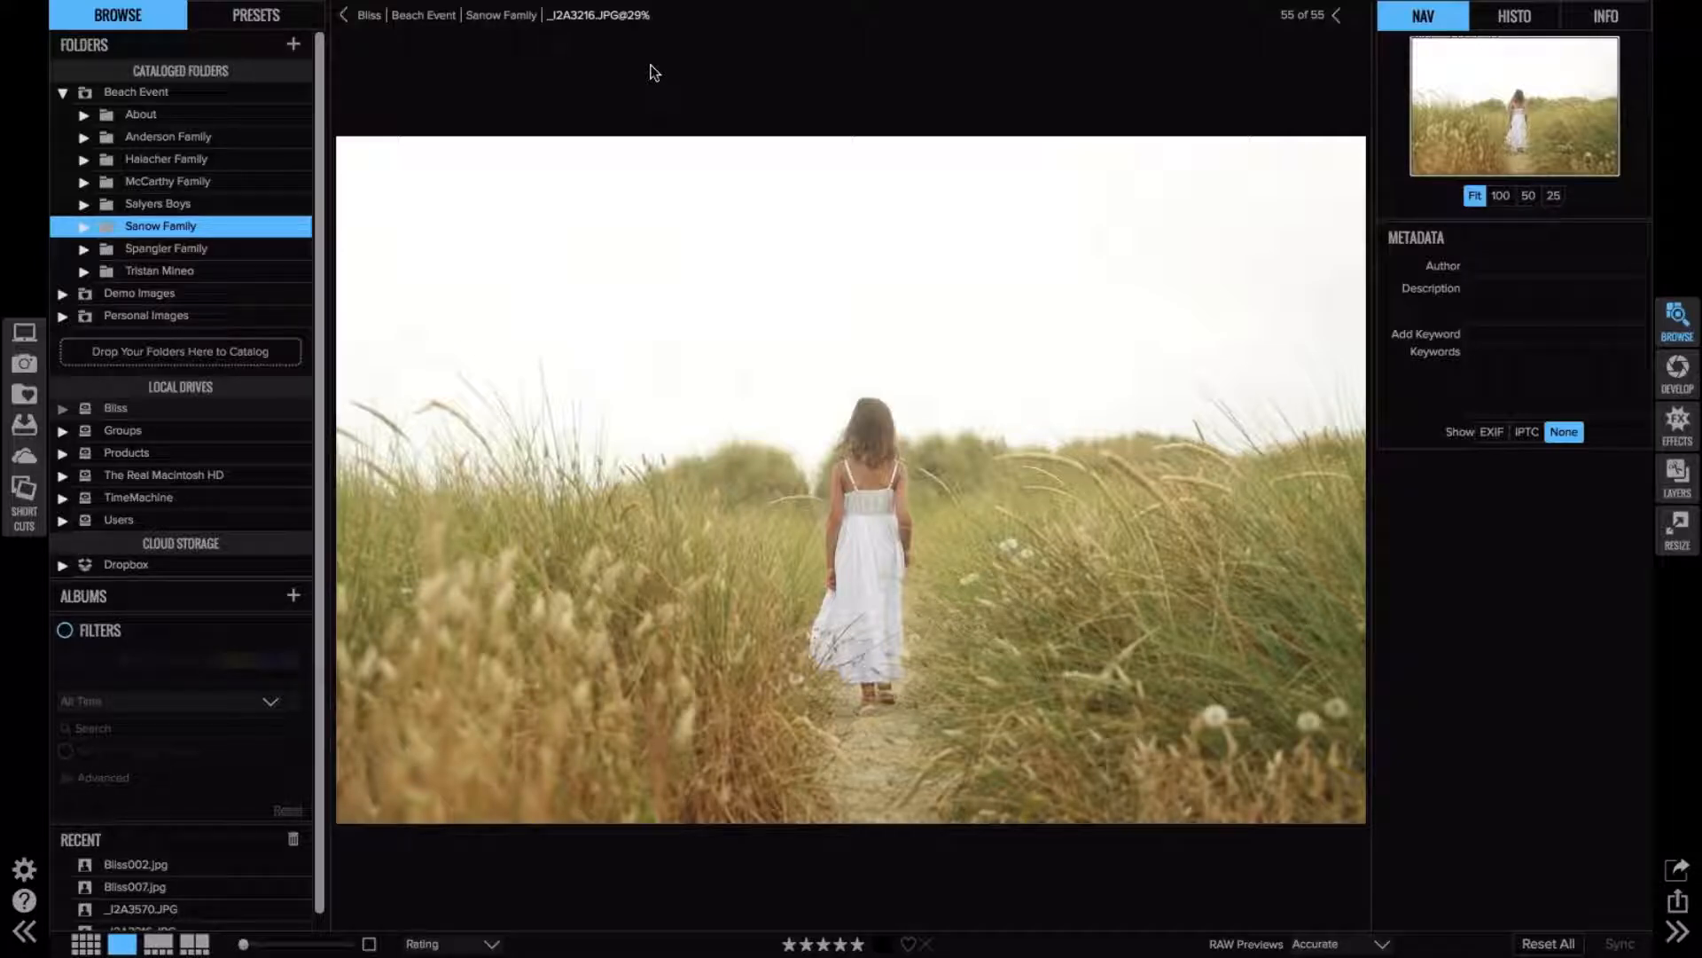
# - Bring the photo into Effects and add a Color Enhancer filter with its temperature set to 60
pyautogui.click(1675, 420)
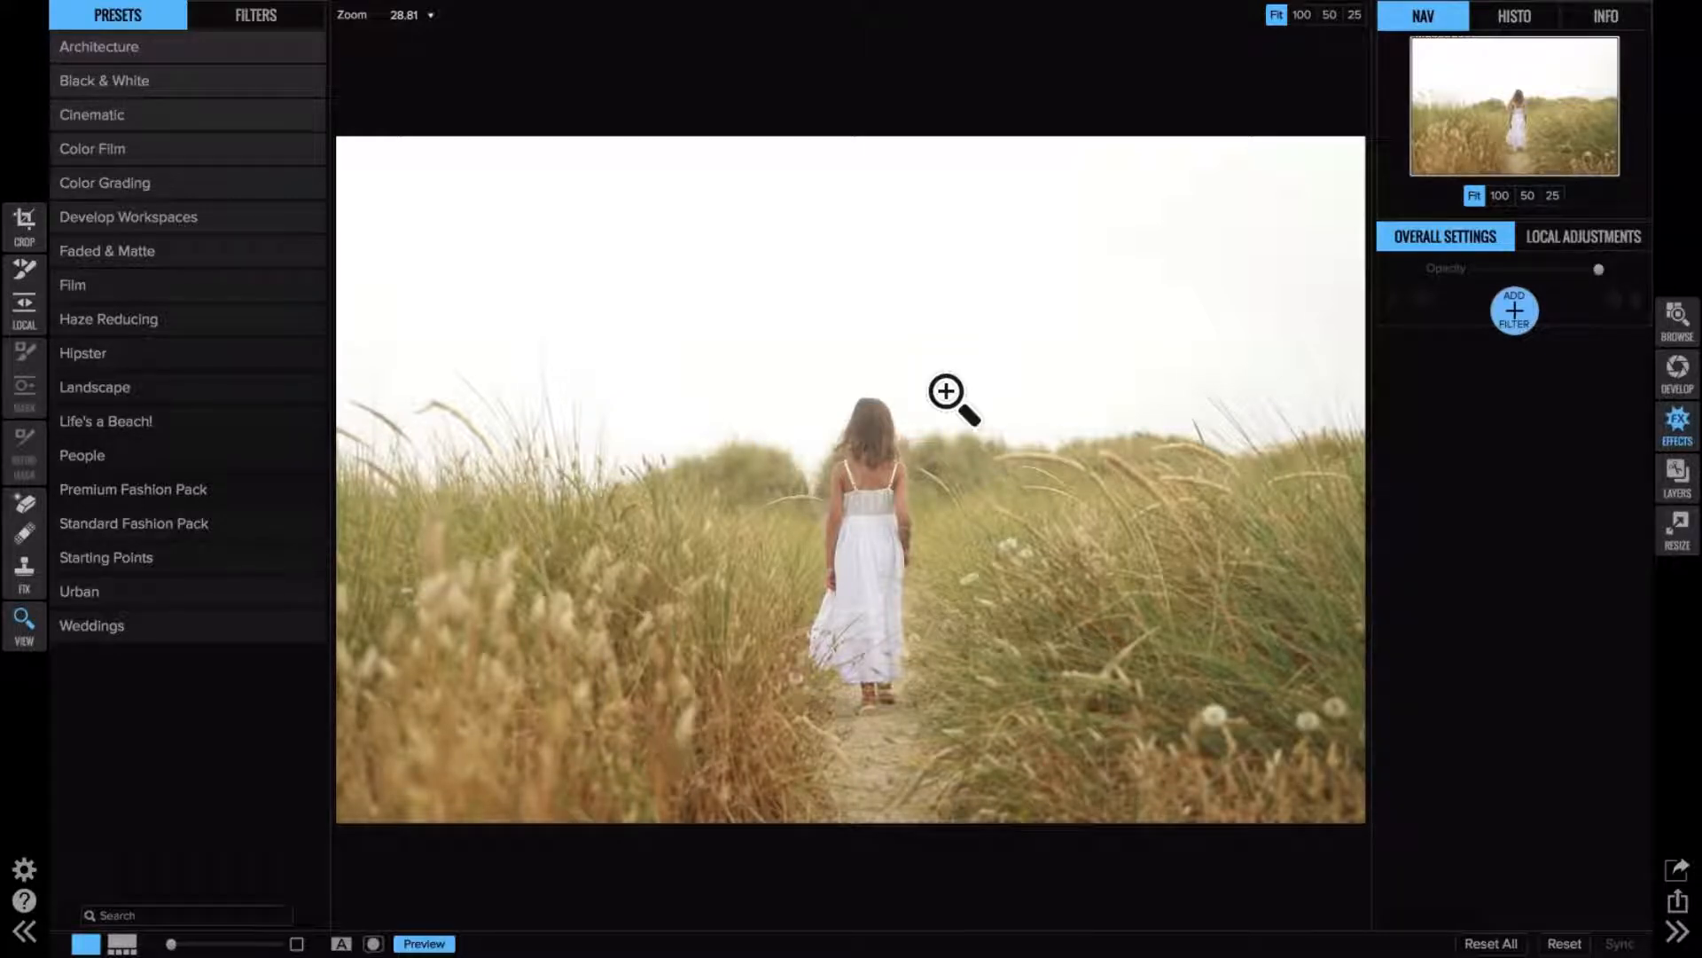
pyautogui.click(1516, 312)
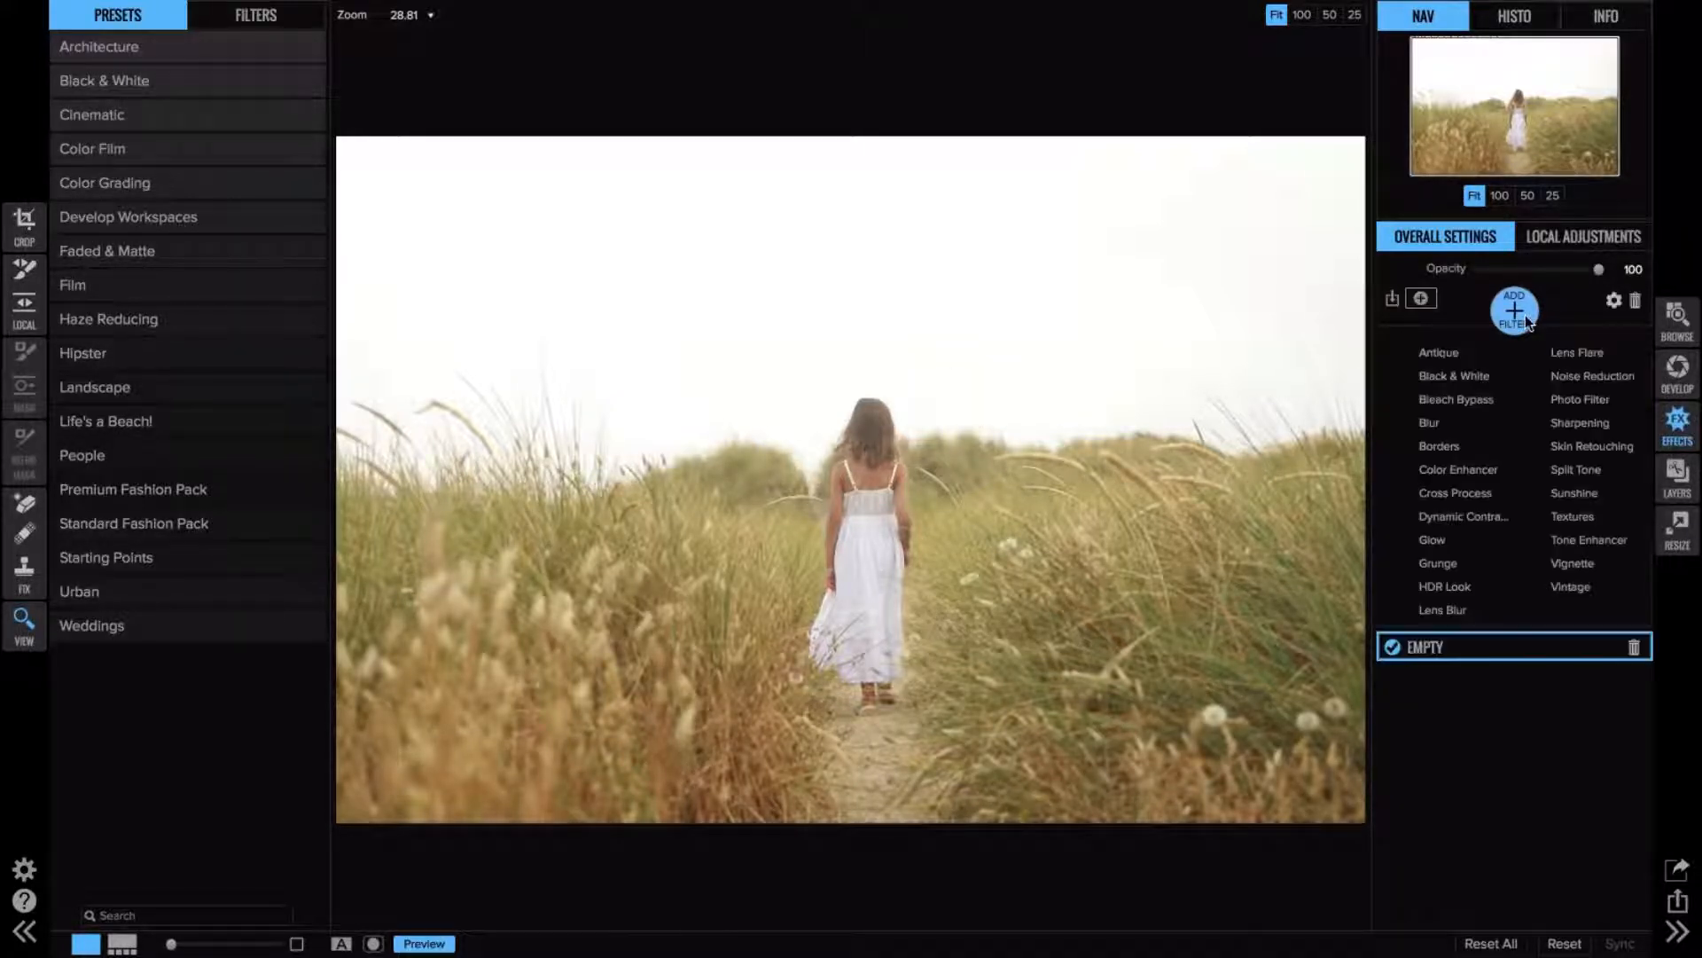
pyautogui.click(1476, 470)
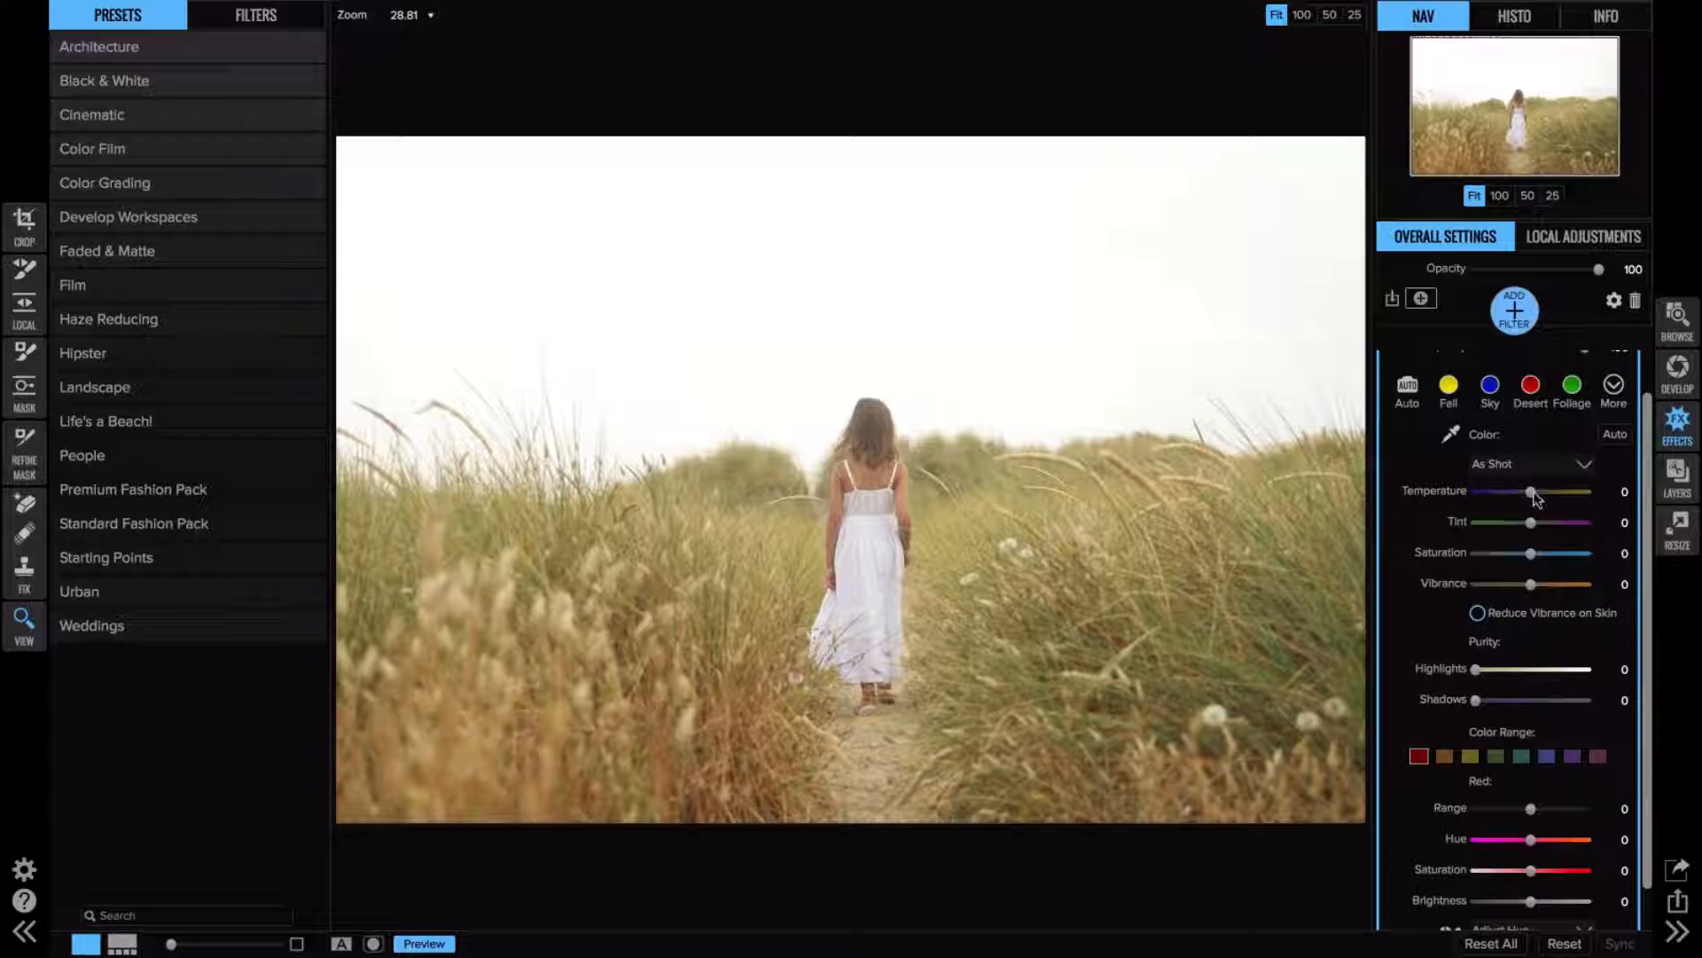
pyautogui.moveTo(1531, 492); pyautogui.dragTo(1559, 491)
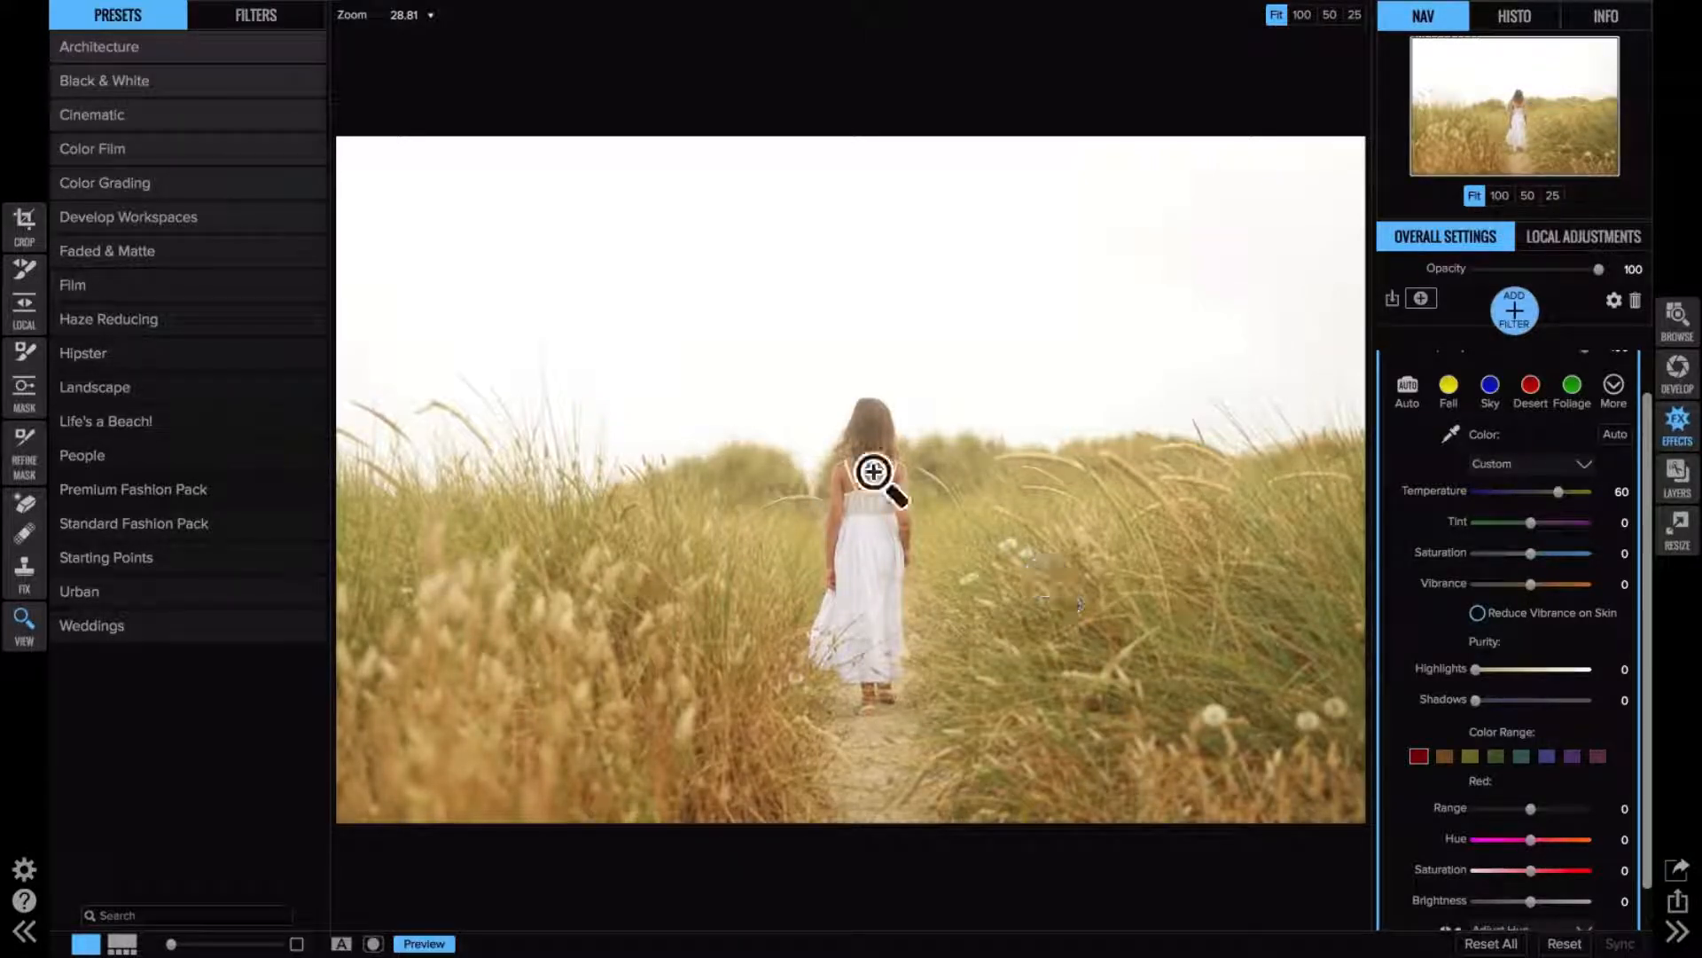
# - Compare the photo with and without the Color Enhancer filter and fine-tune the filter's tint and saturation
pyautogui.scroll(1, 1401, 399)
pyautogui.click(1392, 367)
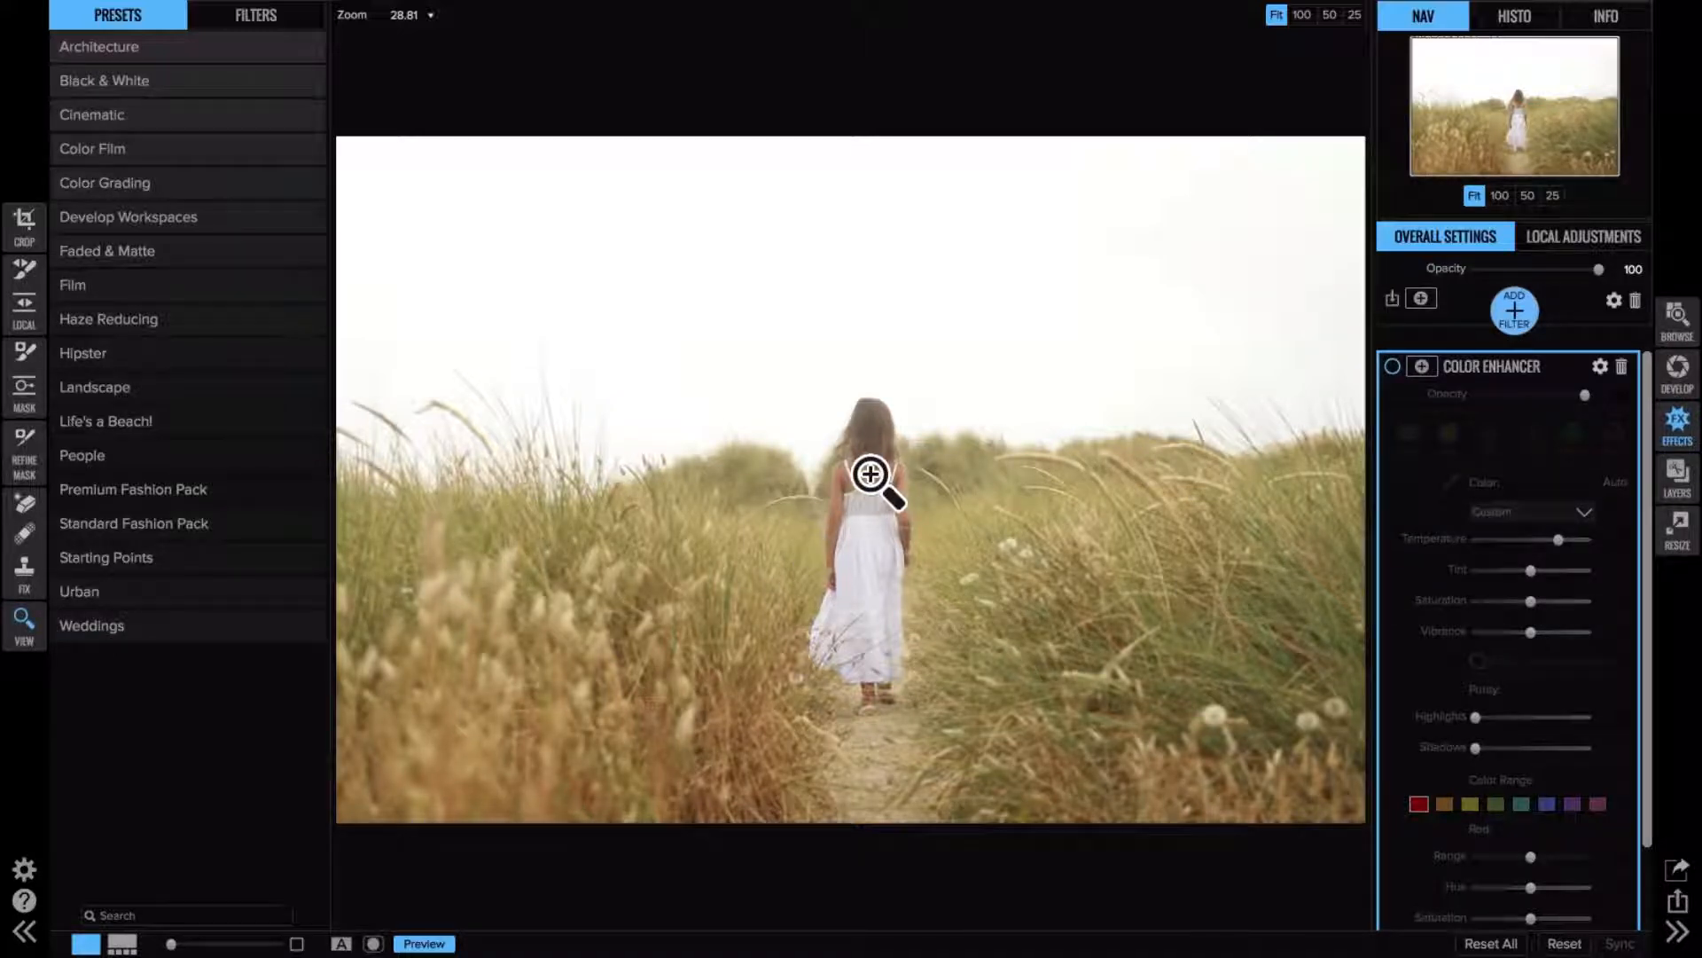
pyautogui.click(1392, 366)
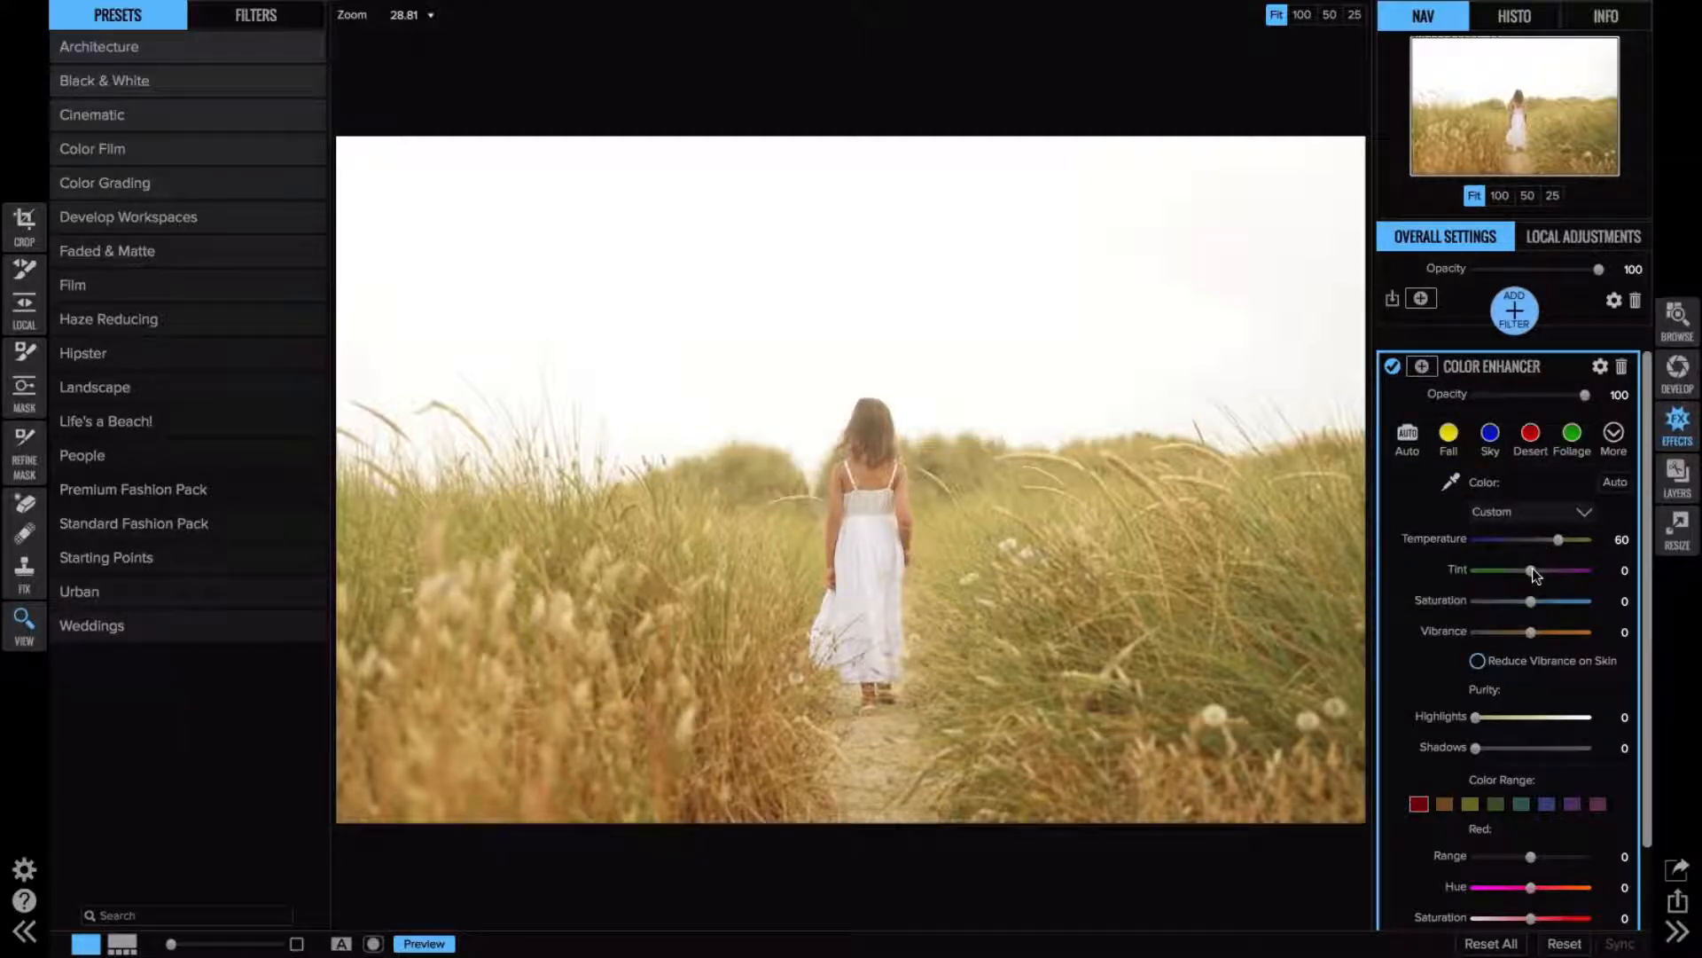
pyautogui.moveTo(1532, 568); pyautogui.dragTo(1537, 574)
pyautogui.moveTo(1522, 600); pyautogui.dragTo(1522, 600)
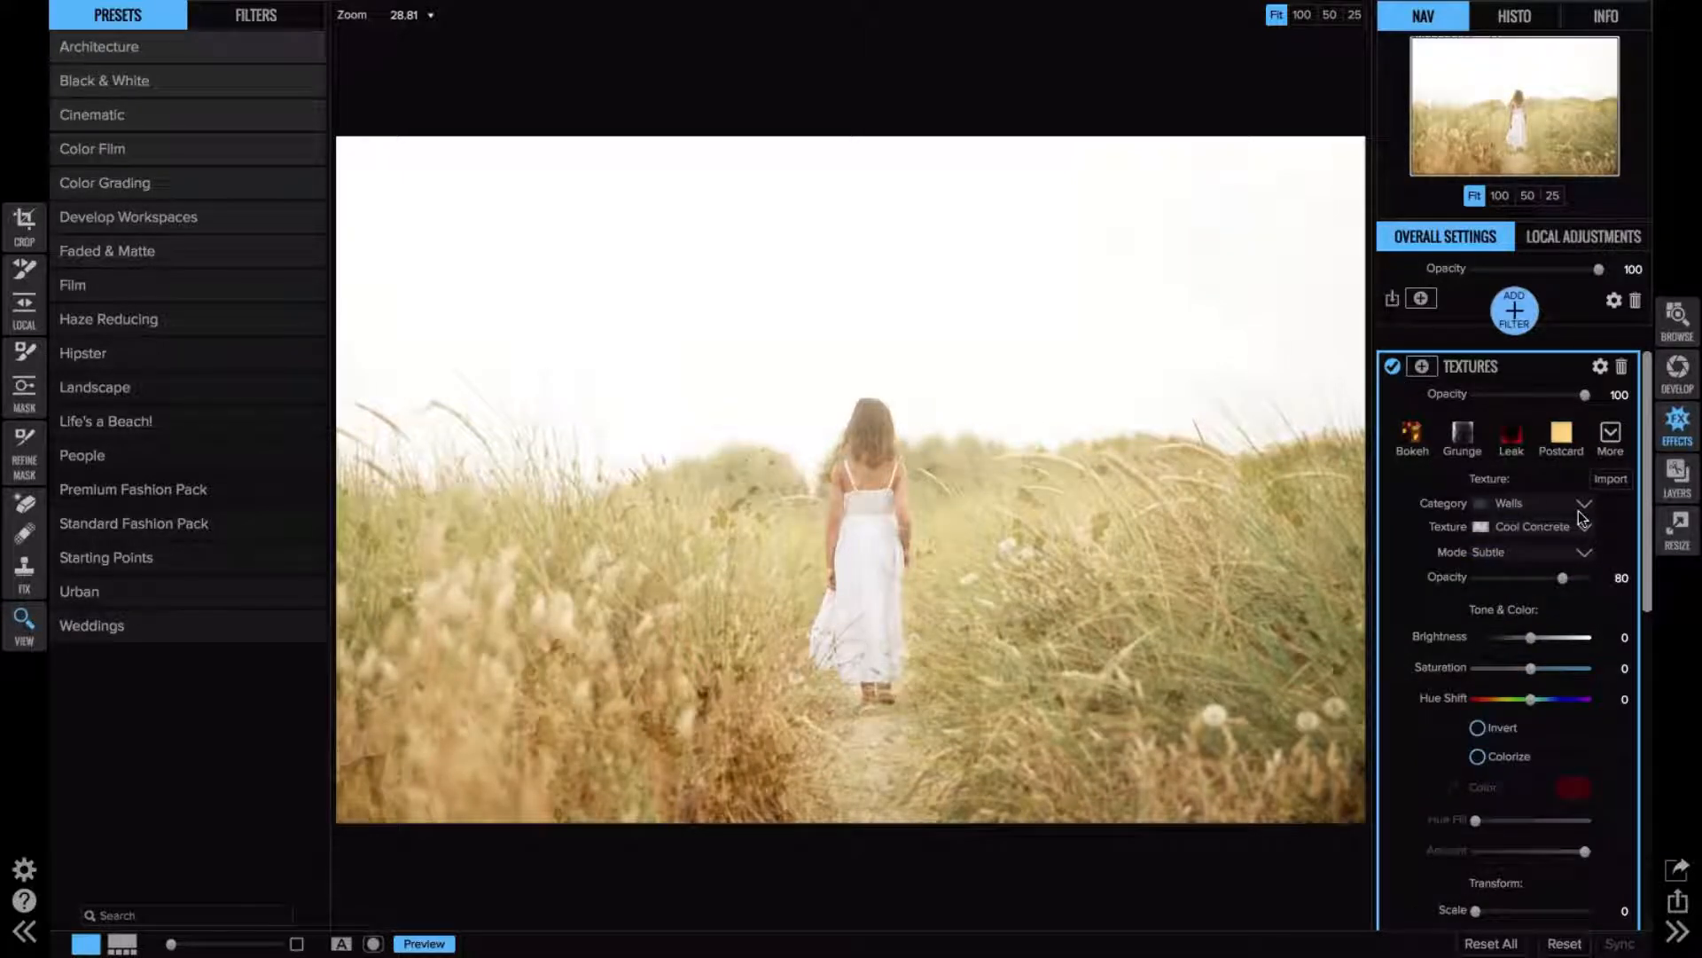
# - Invert the Cool Concrete texture in the Textures filter and lower the filter's overall opacity to 56
pyautogui.scroll(-1, 1561, 510)
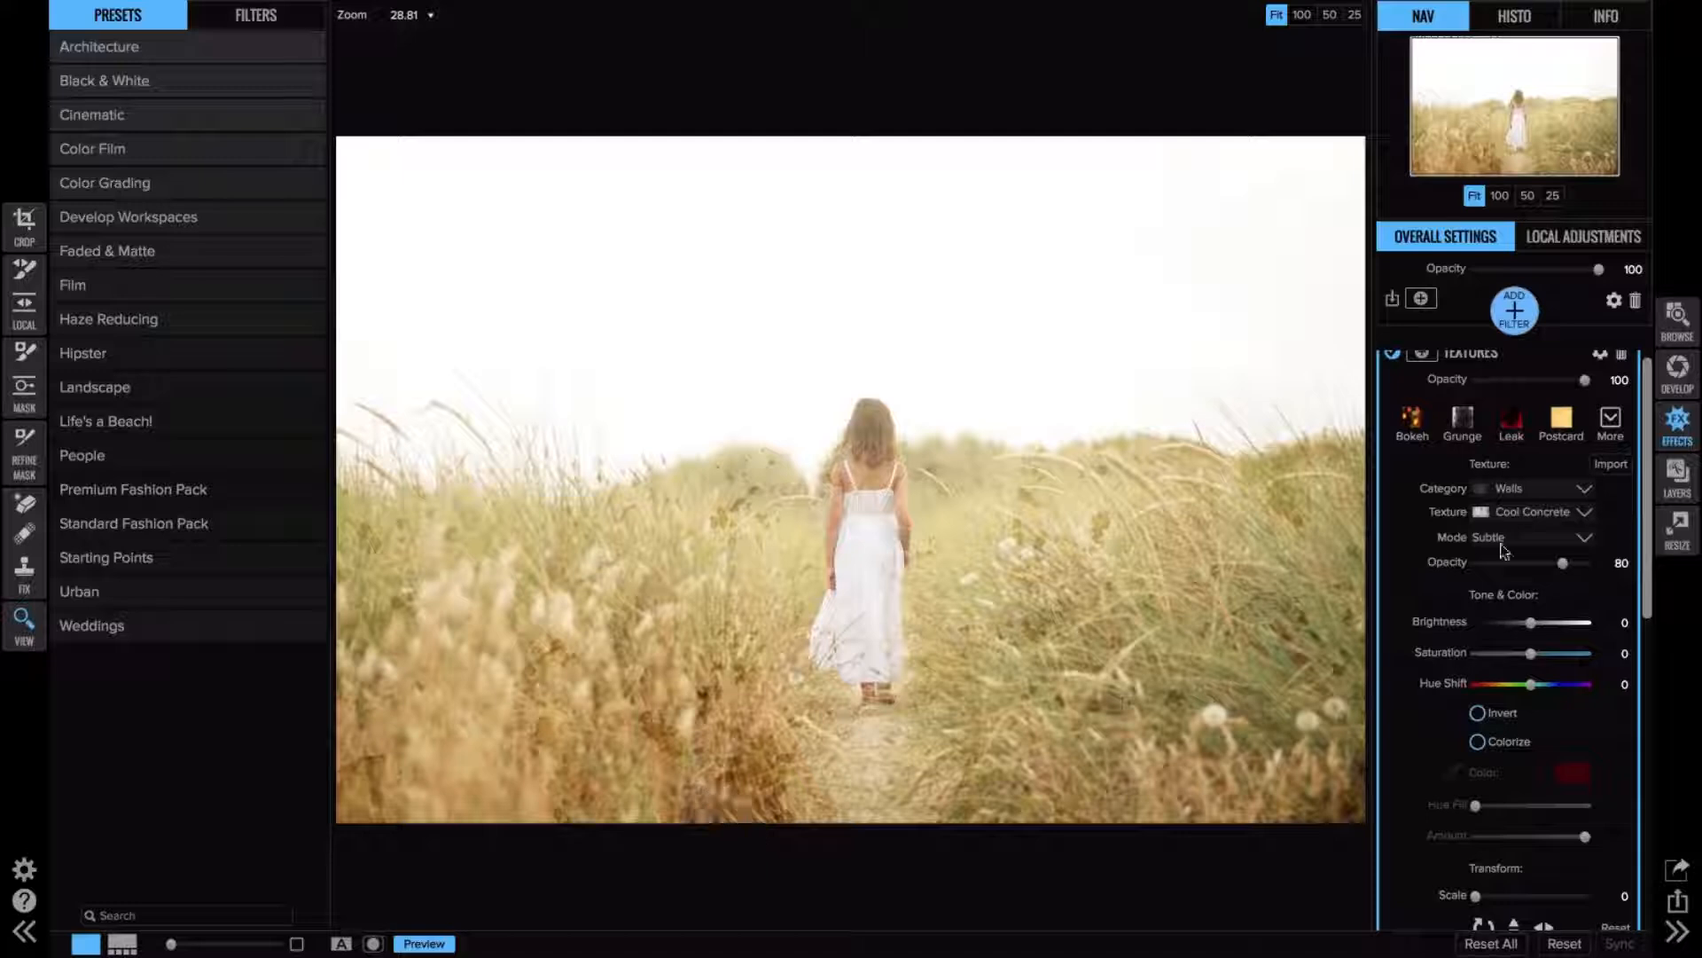
pyautogui.click(1478, 713)
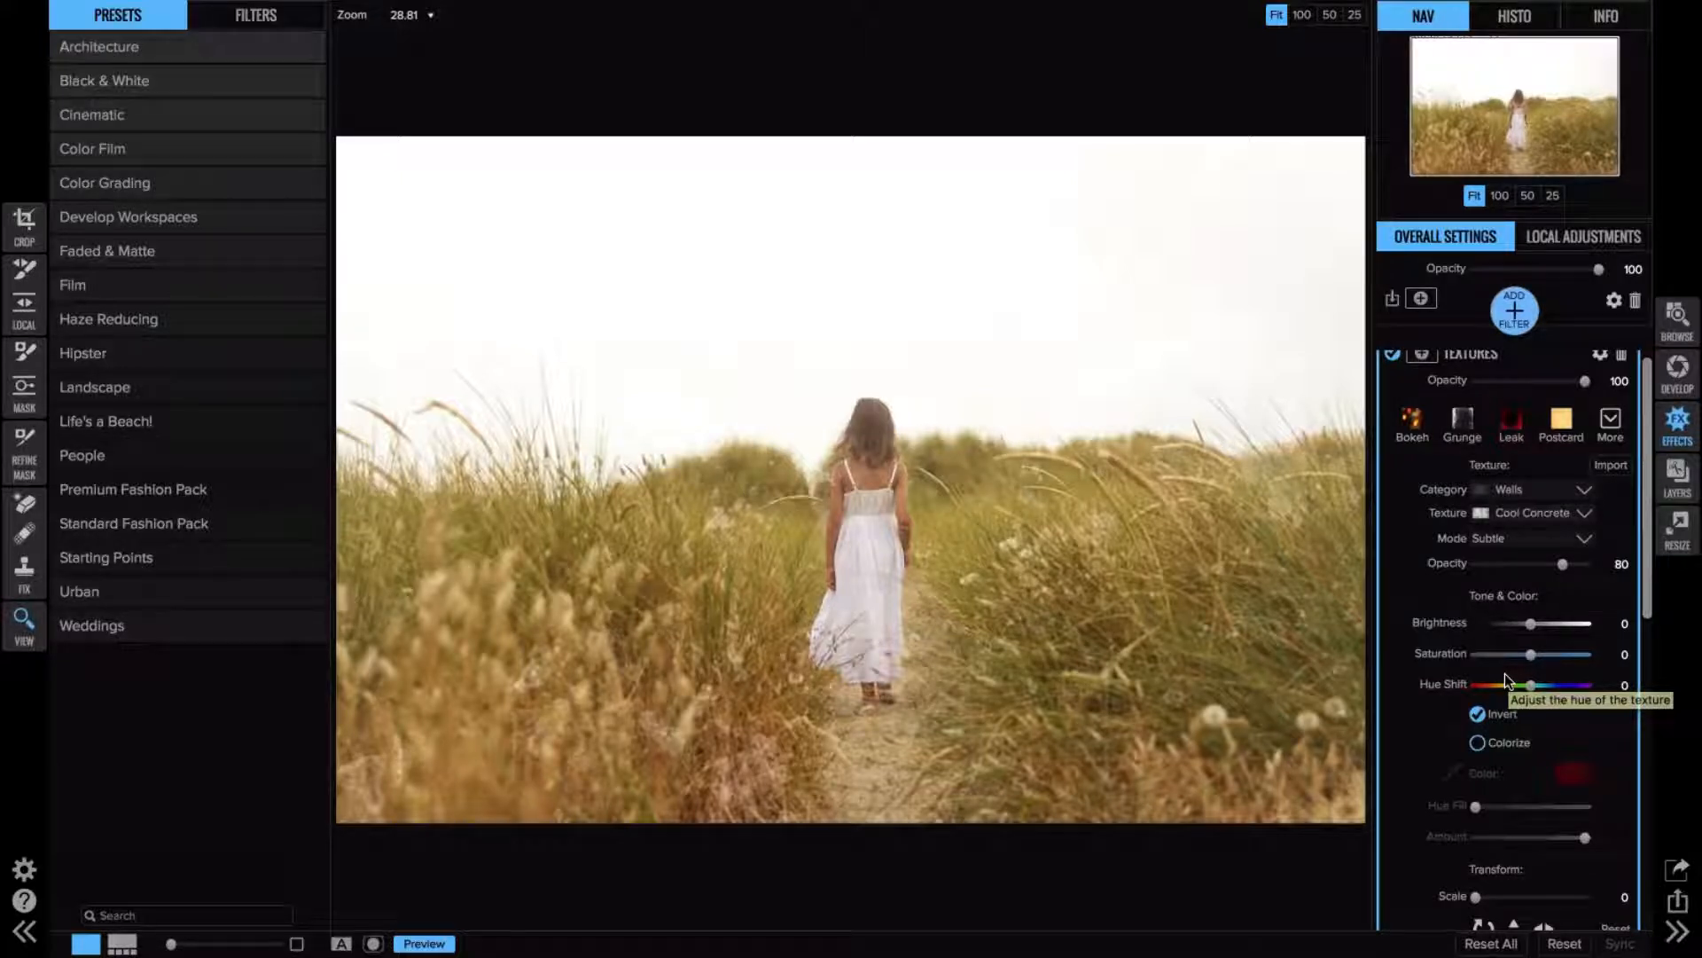
pyautogui.scroll(1, 1505, 674)
pyautogui.moveTo(1584, 393); pyautogui.dragTo(1537, 396)
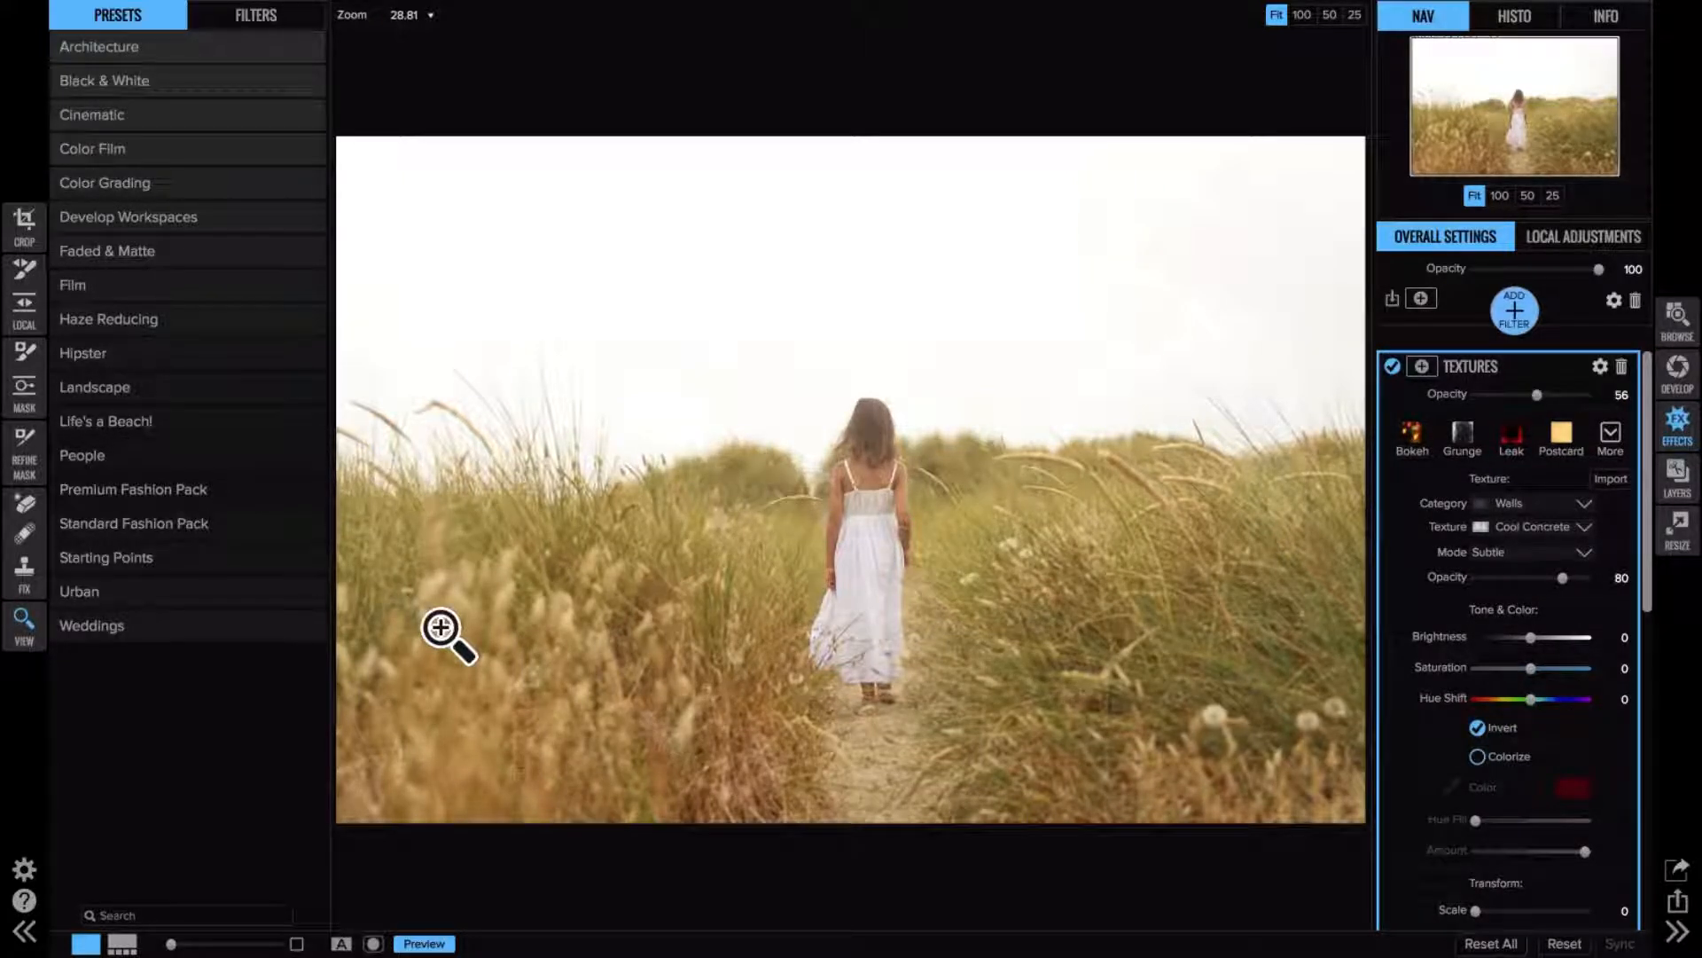
# - Add a Vignette filter using the Big Softy preset
pyautogui.click(1516, 312)
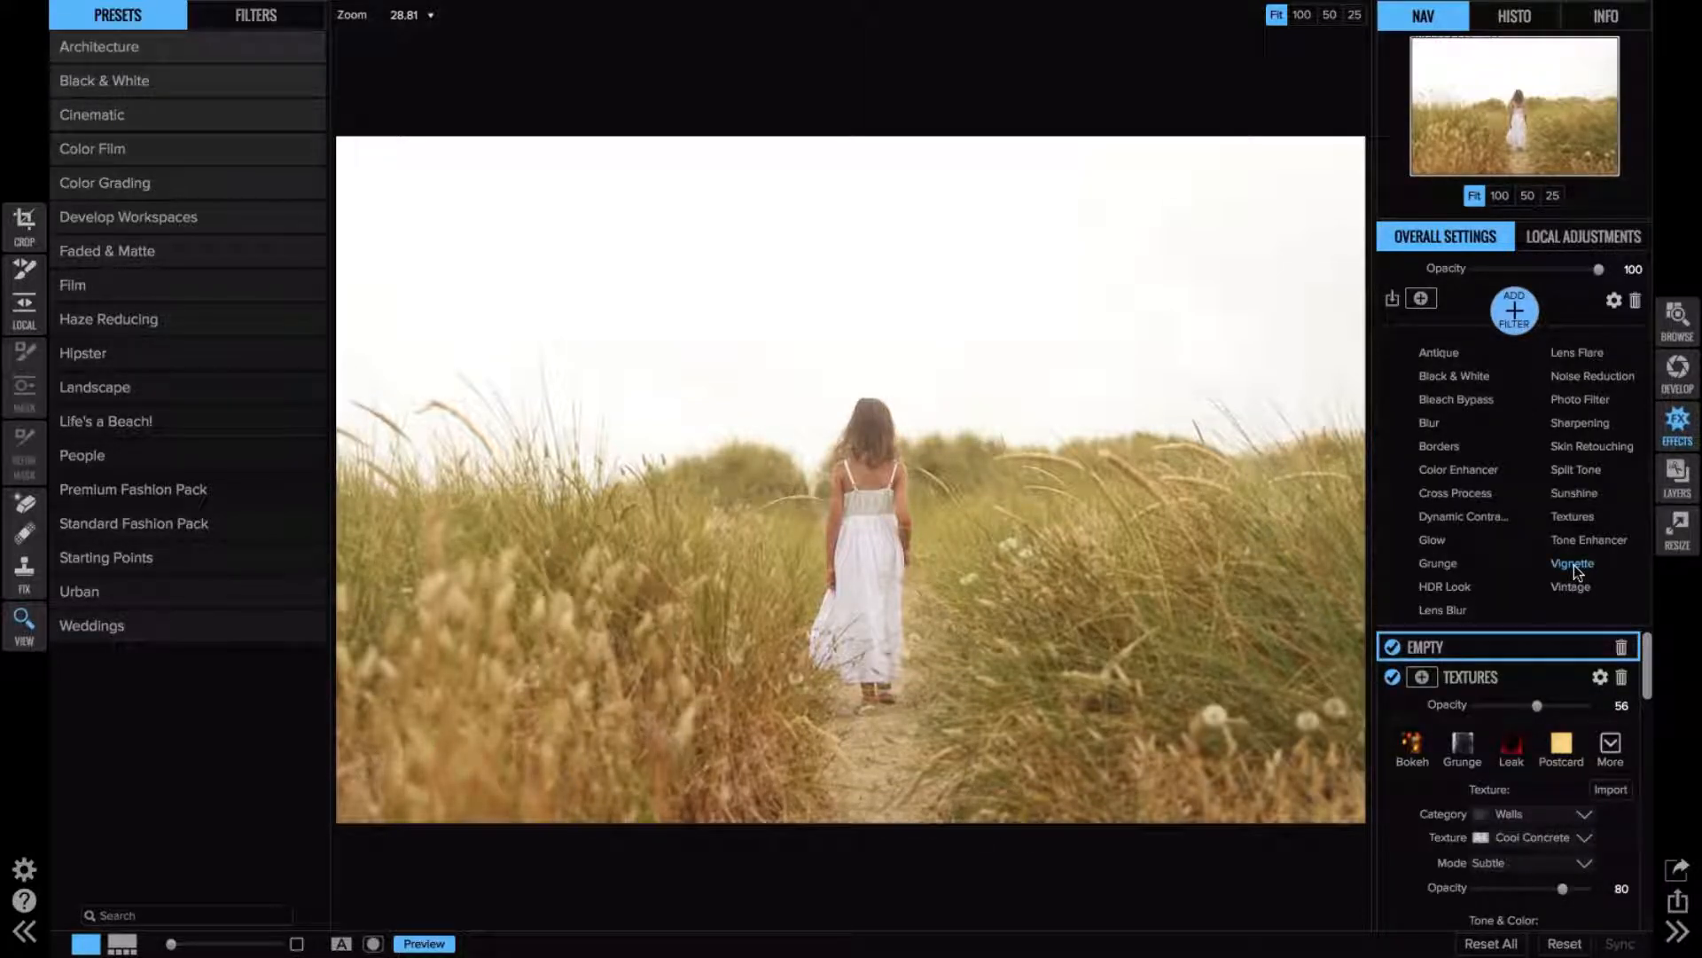
pyautogui.click(1573, 564)
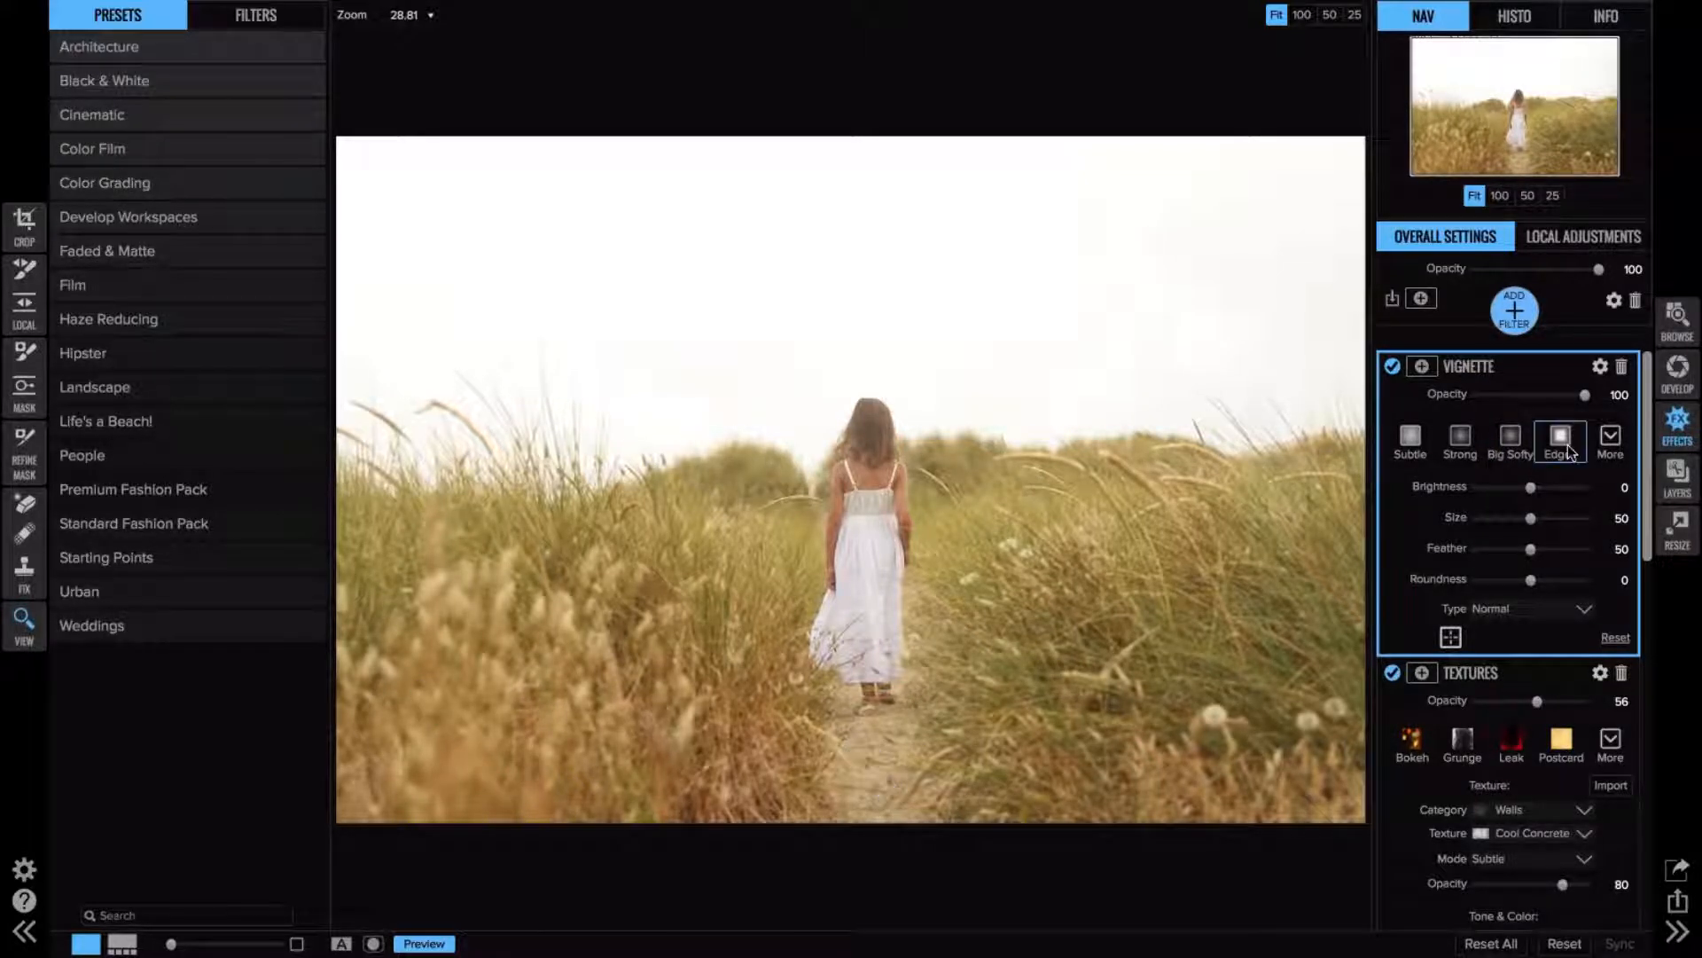
pyautogui.click(1521, 451)
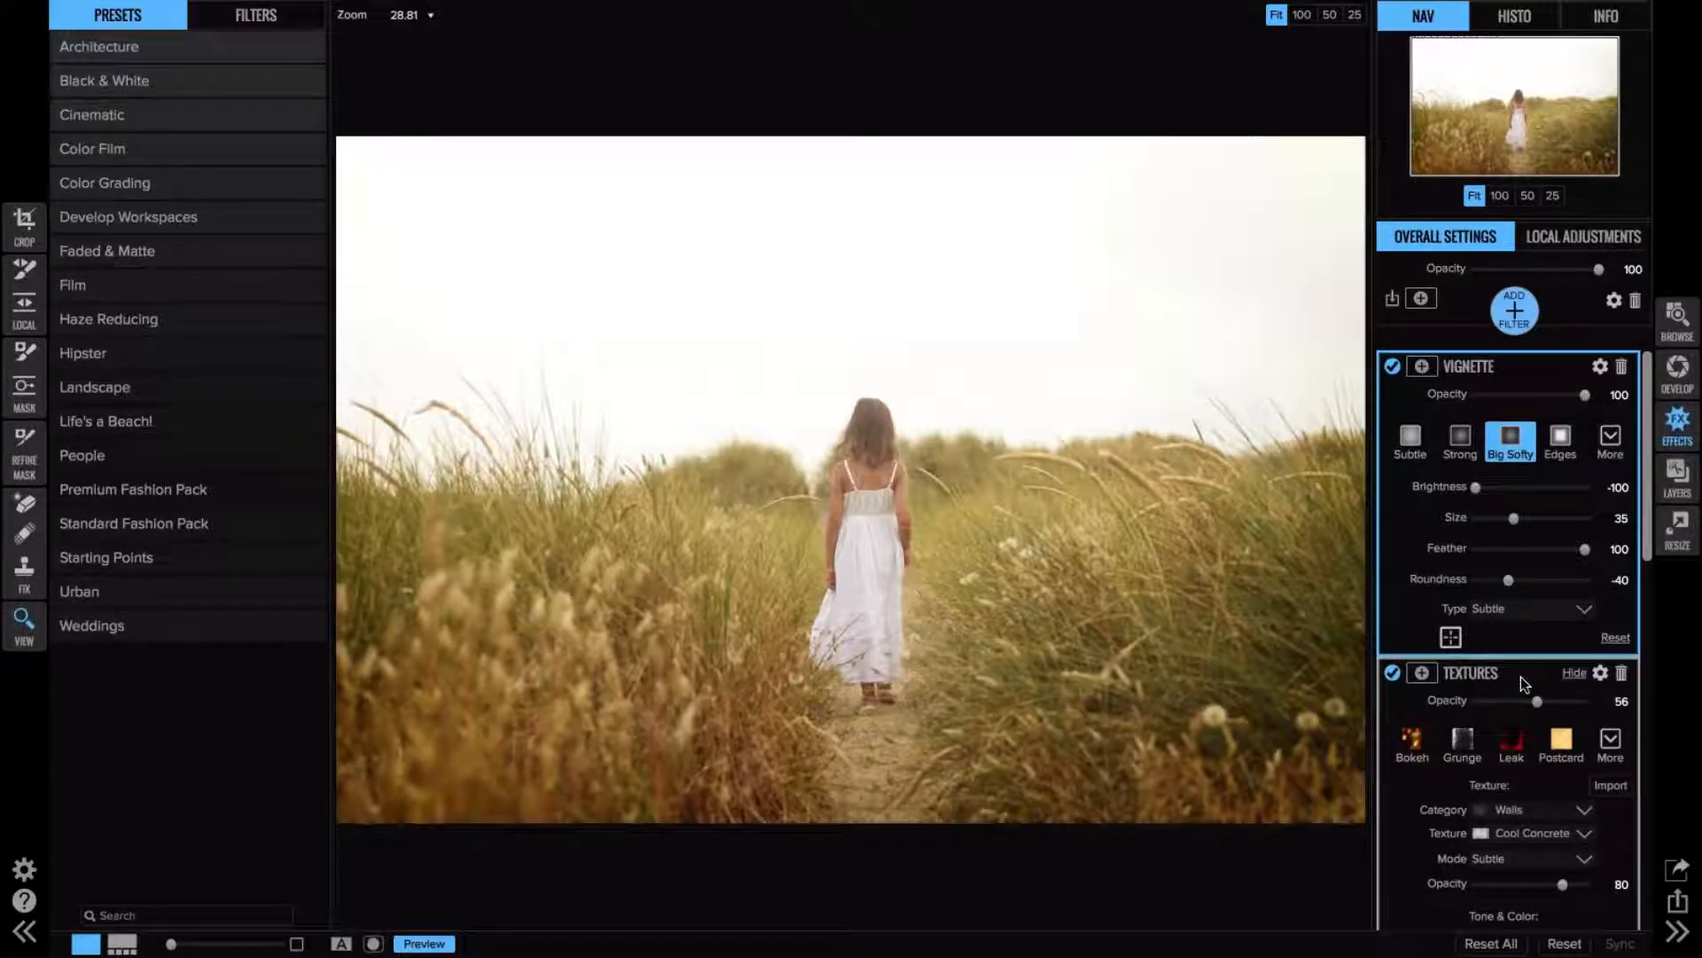
# - Open the Textures filter's mask and paint the texture out over the girl with the masking brush
pyautogui.scroll(-4, 1520, 677)
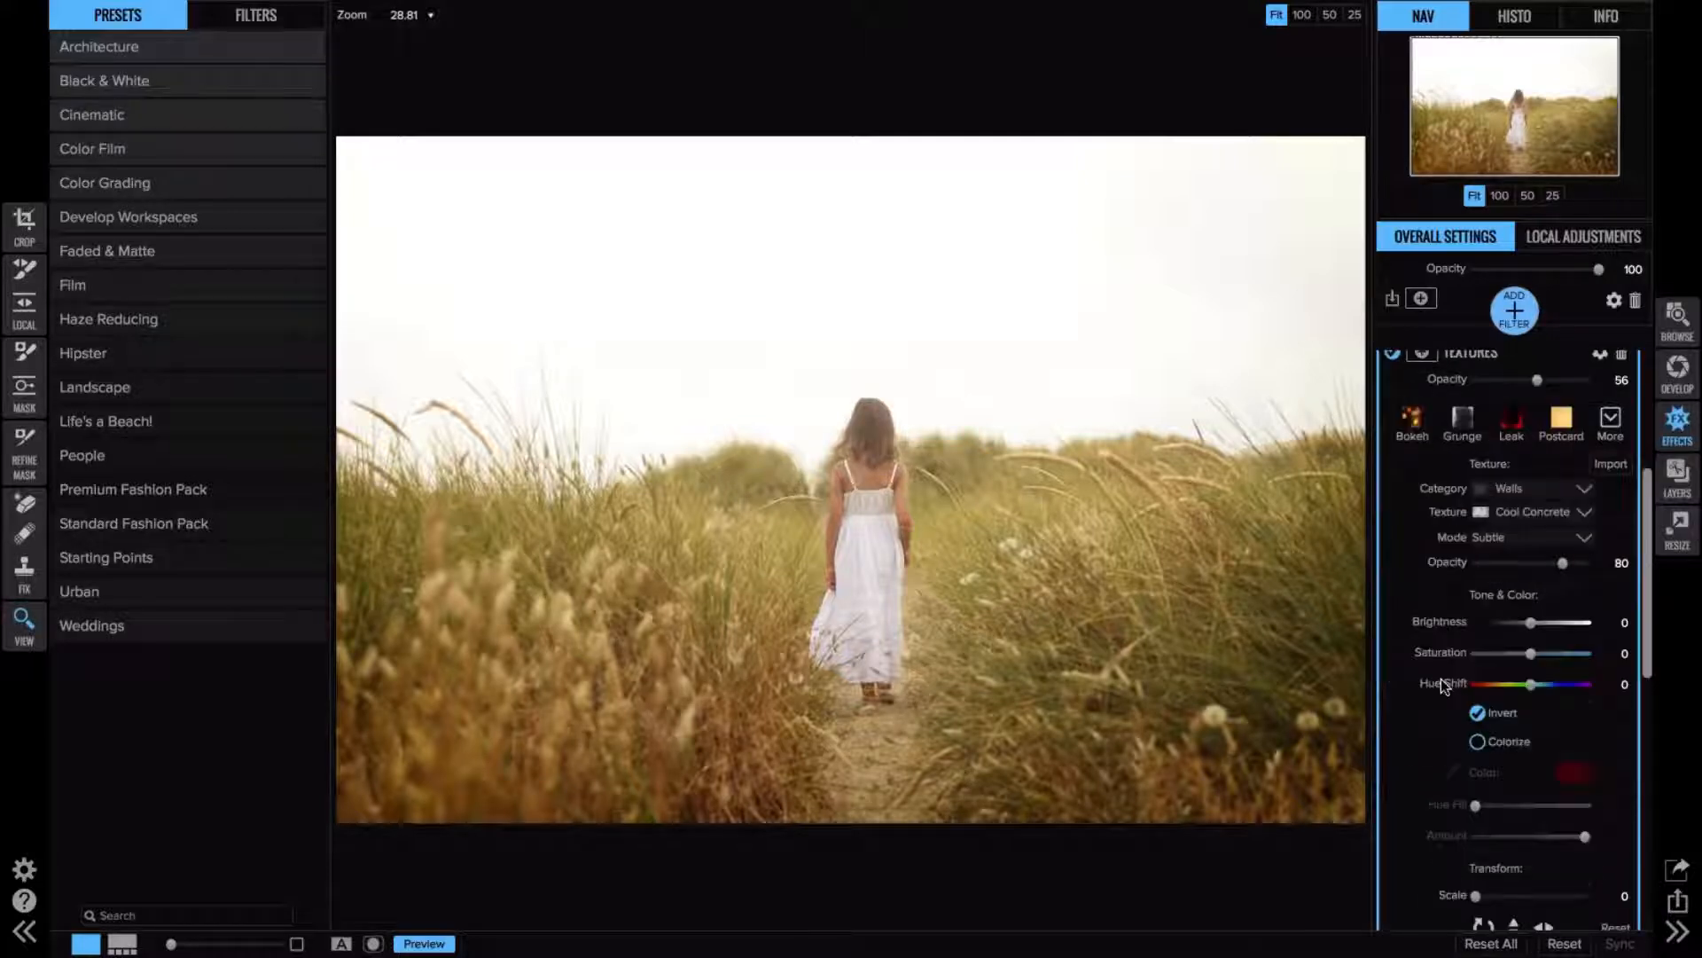
pyautogui.click(1422, 362)
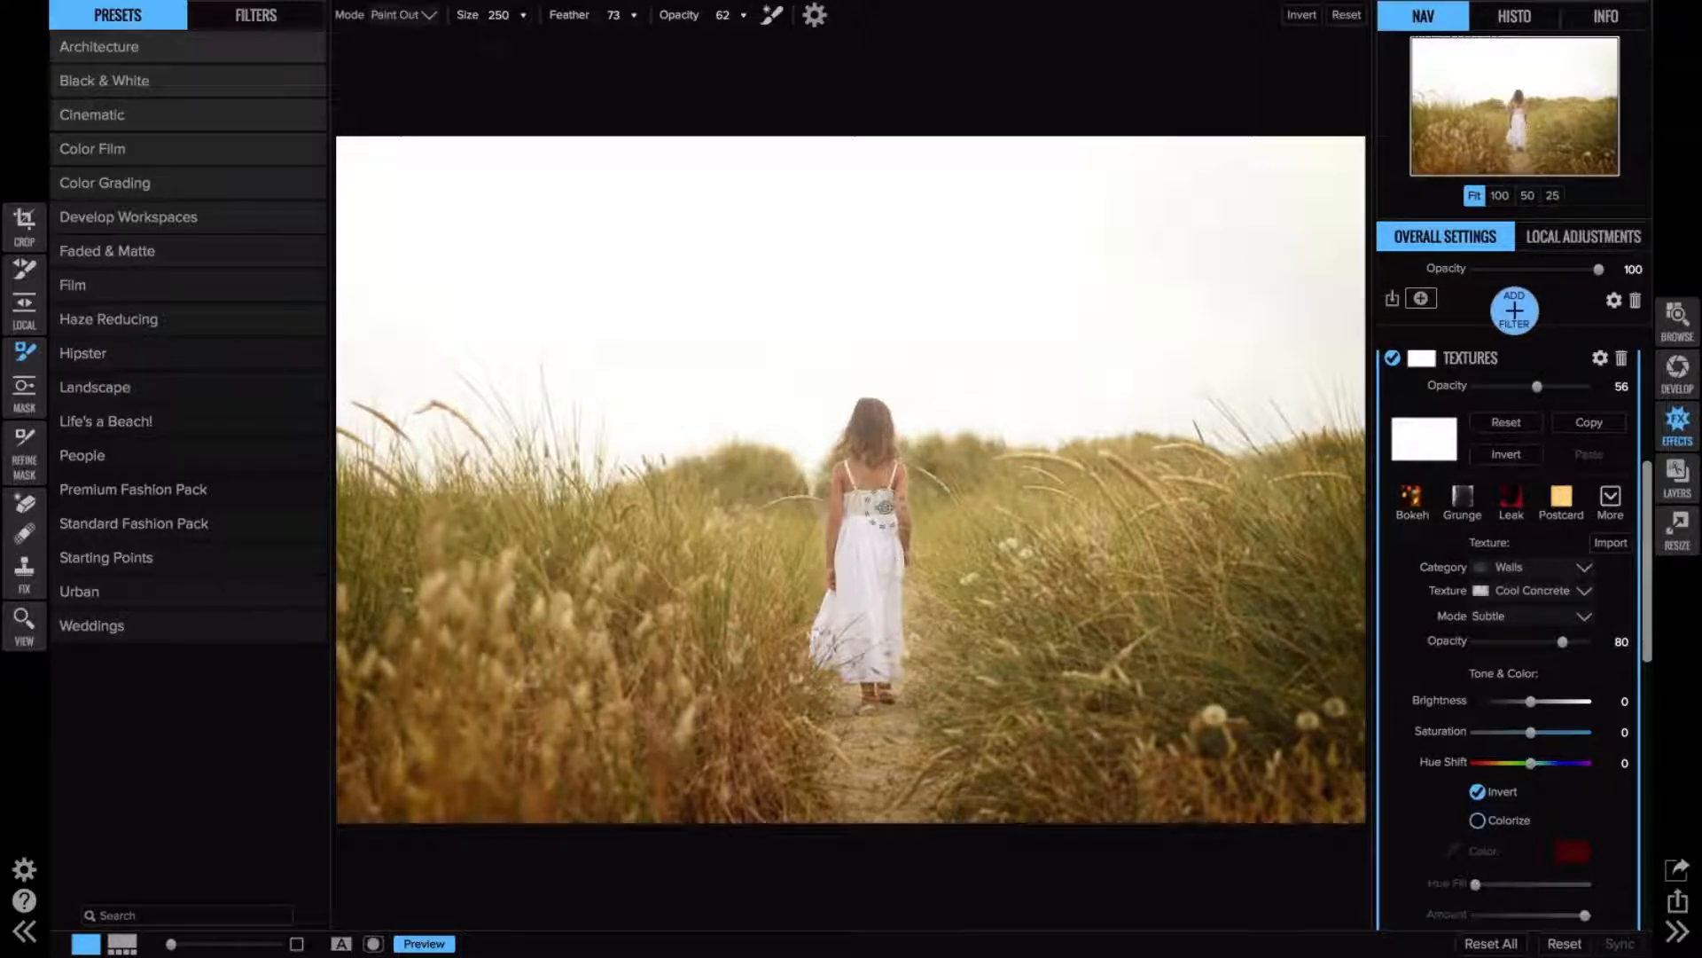
pyautogui.moveTo(885, 507); pyautogui.dragTo(871, 575)
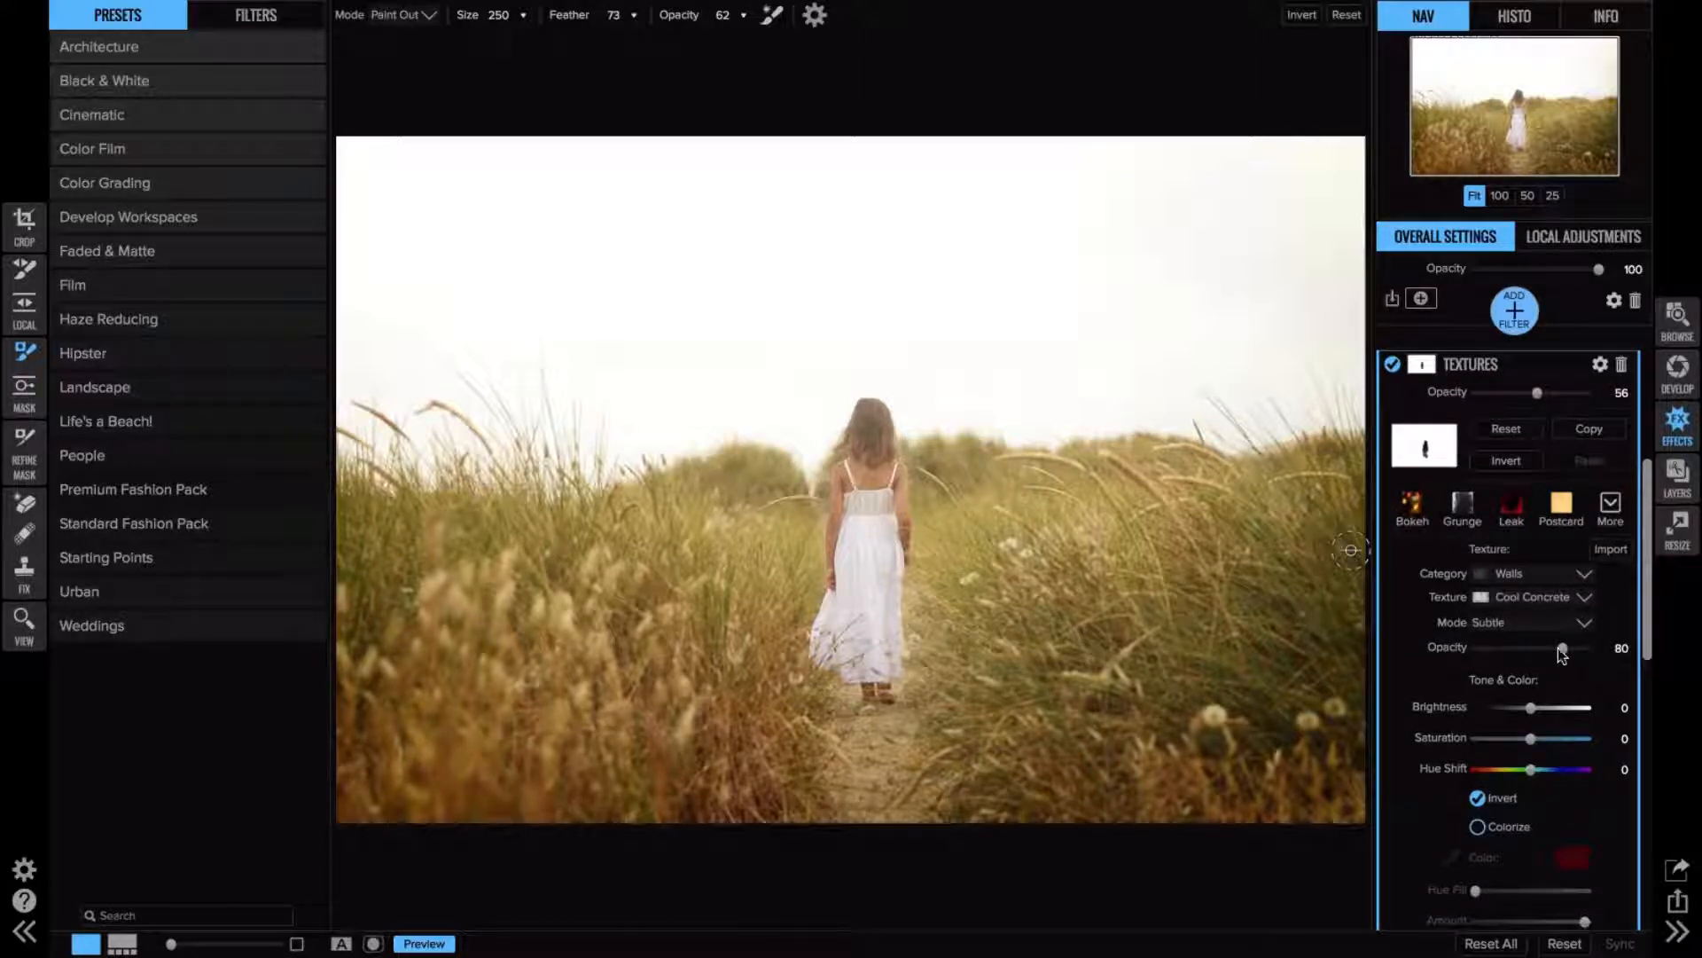
pyautogui.scroll(1, 1557, 647)
pyautogui.scroll(2, 1557, 647)
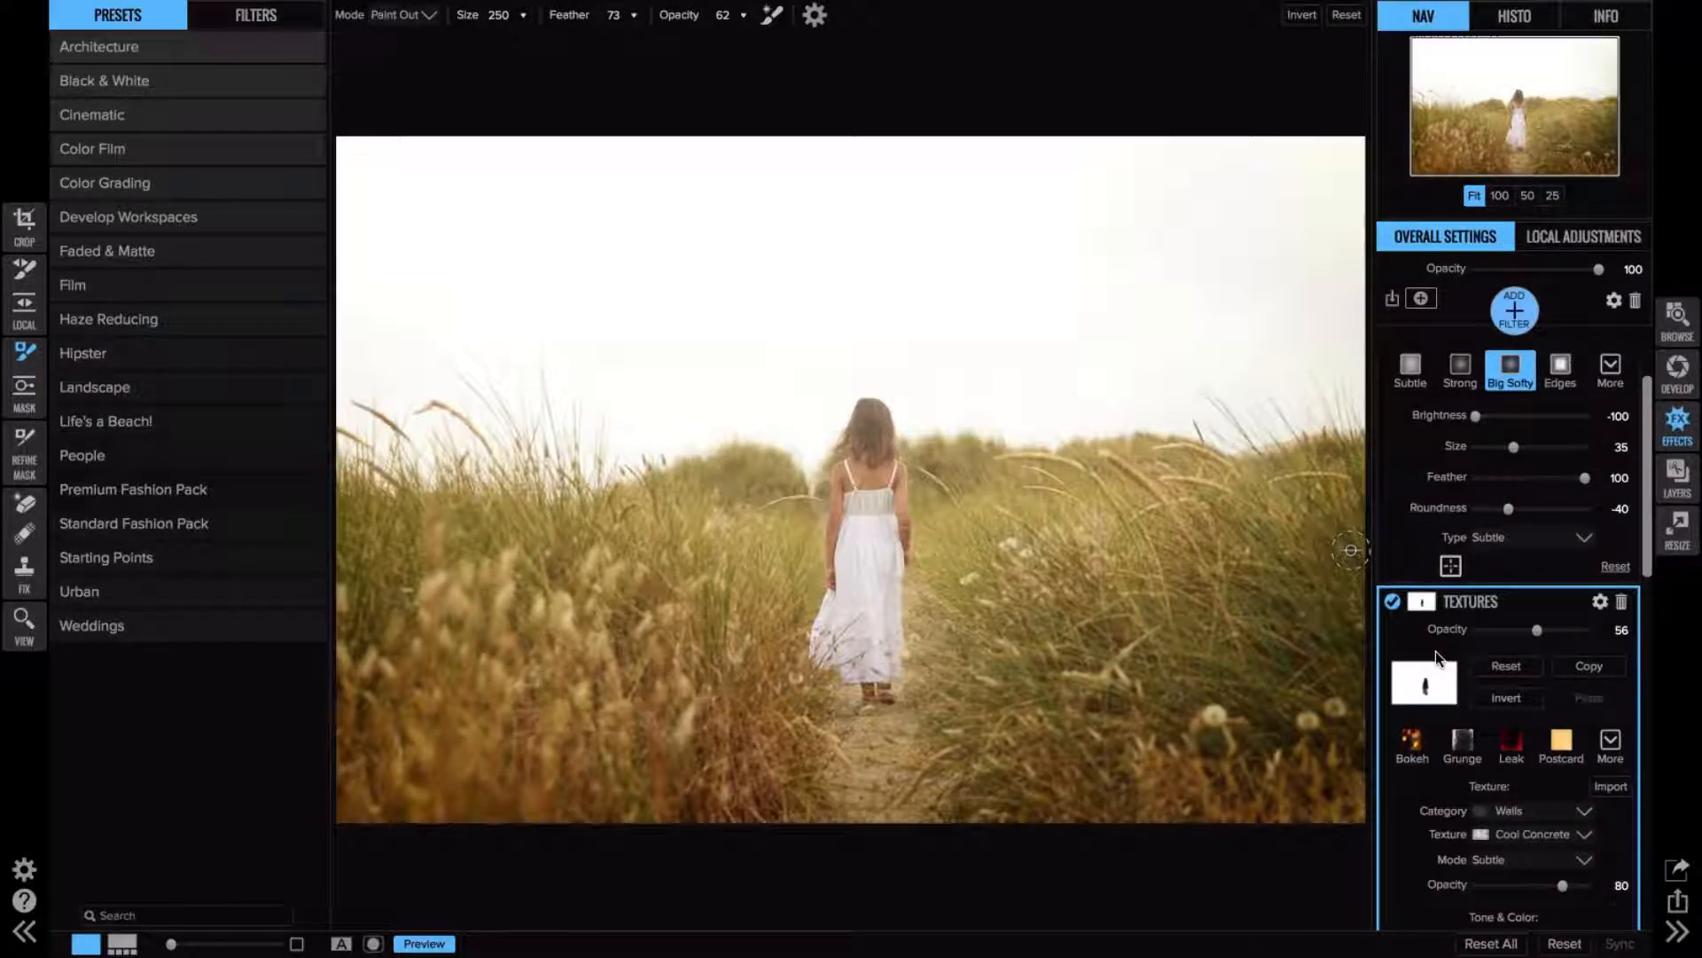
# - Add a second Textures filter above the vignette and set its texture category to Skies
pyautogui.scroll(1, 1434, 651)
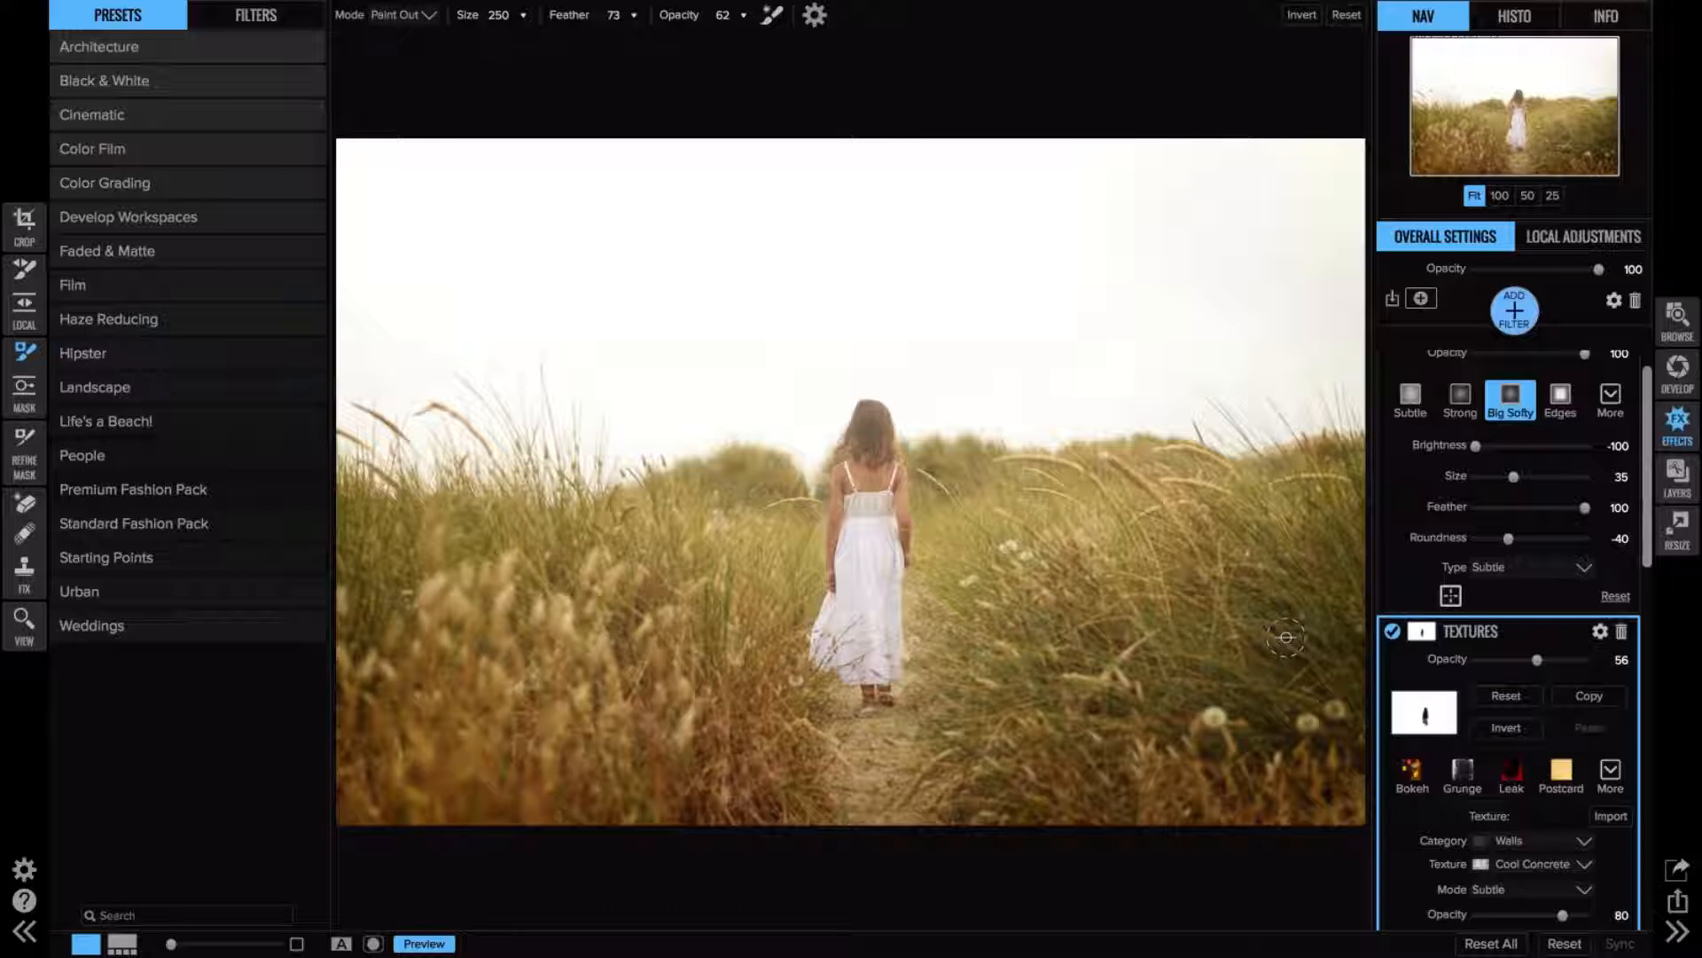
pyautogui.click(1527, 359)
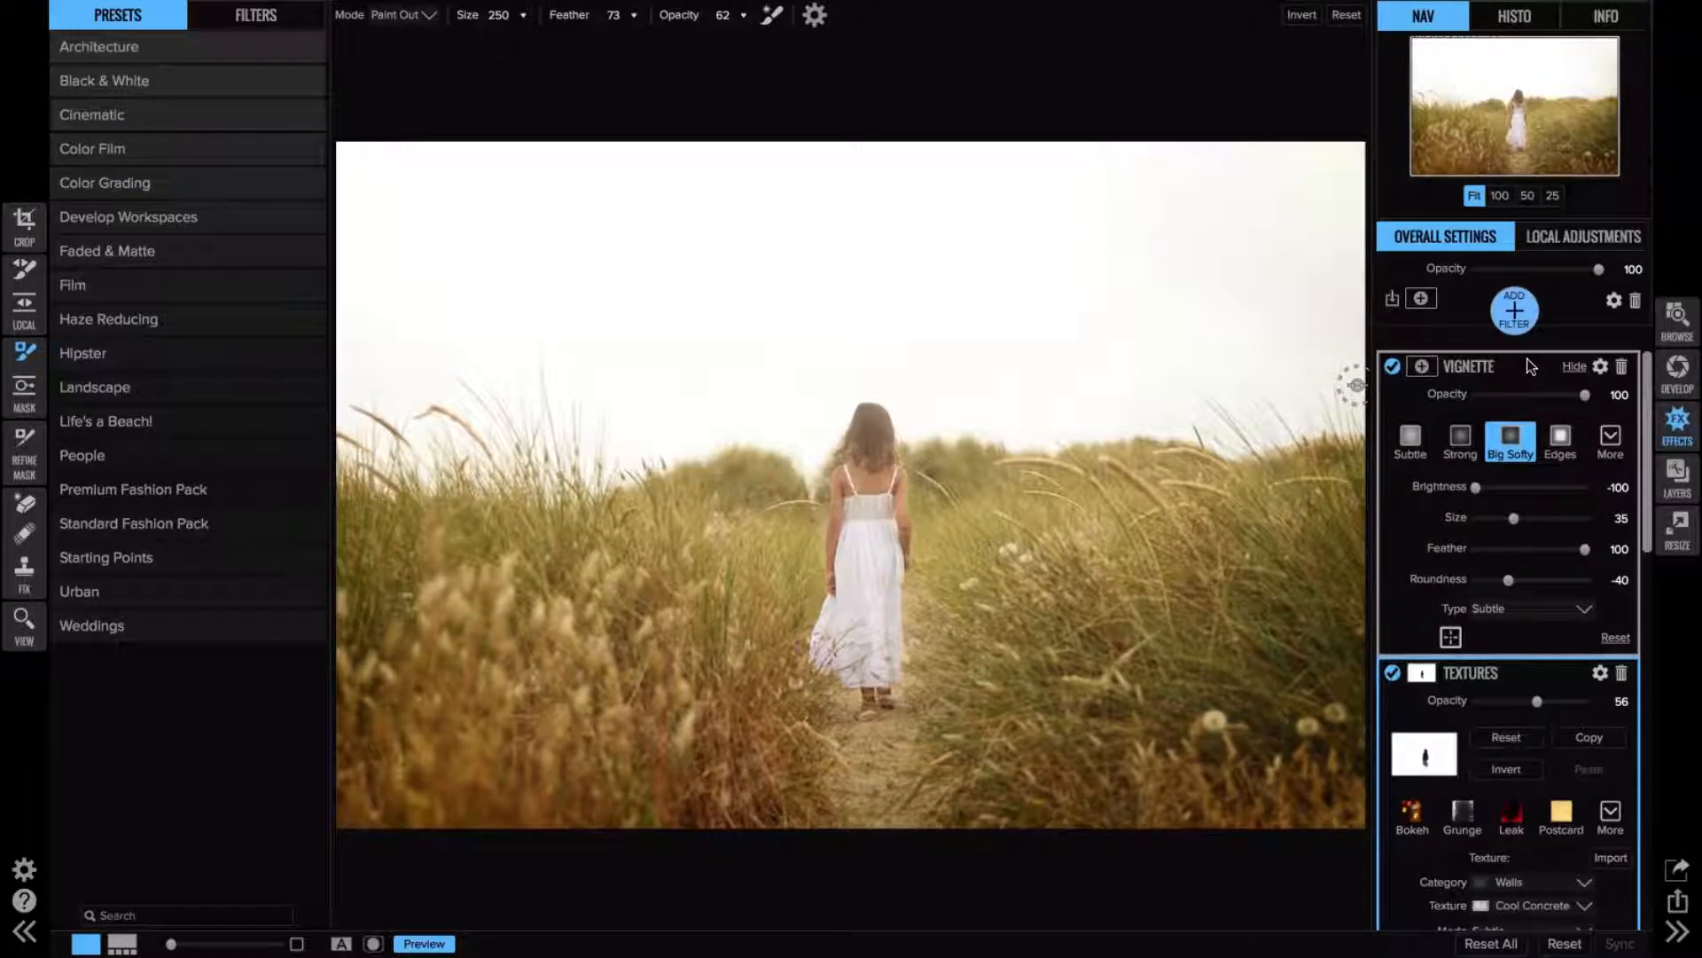
pyautogui.click(1514, 311)
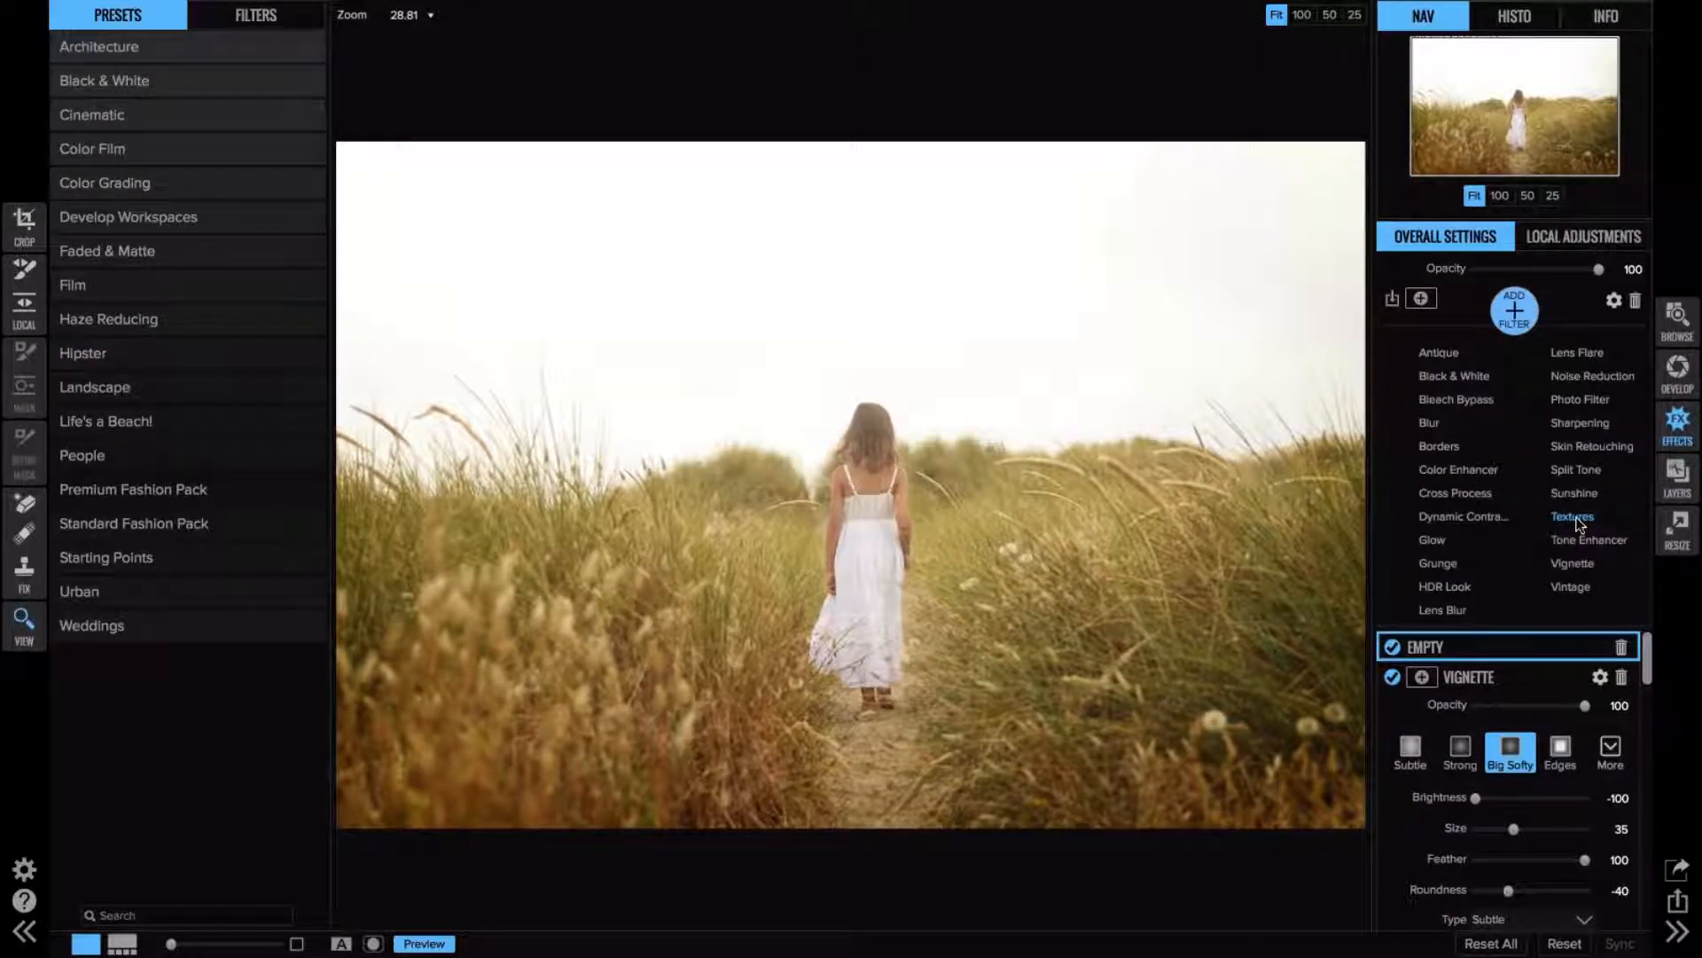
pyautogui.click(1575, 518)
pyautogui.click(1539, 489)
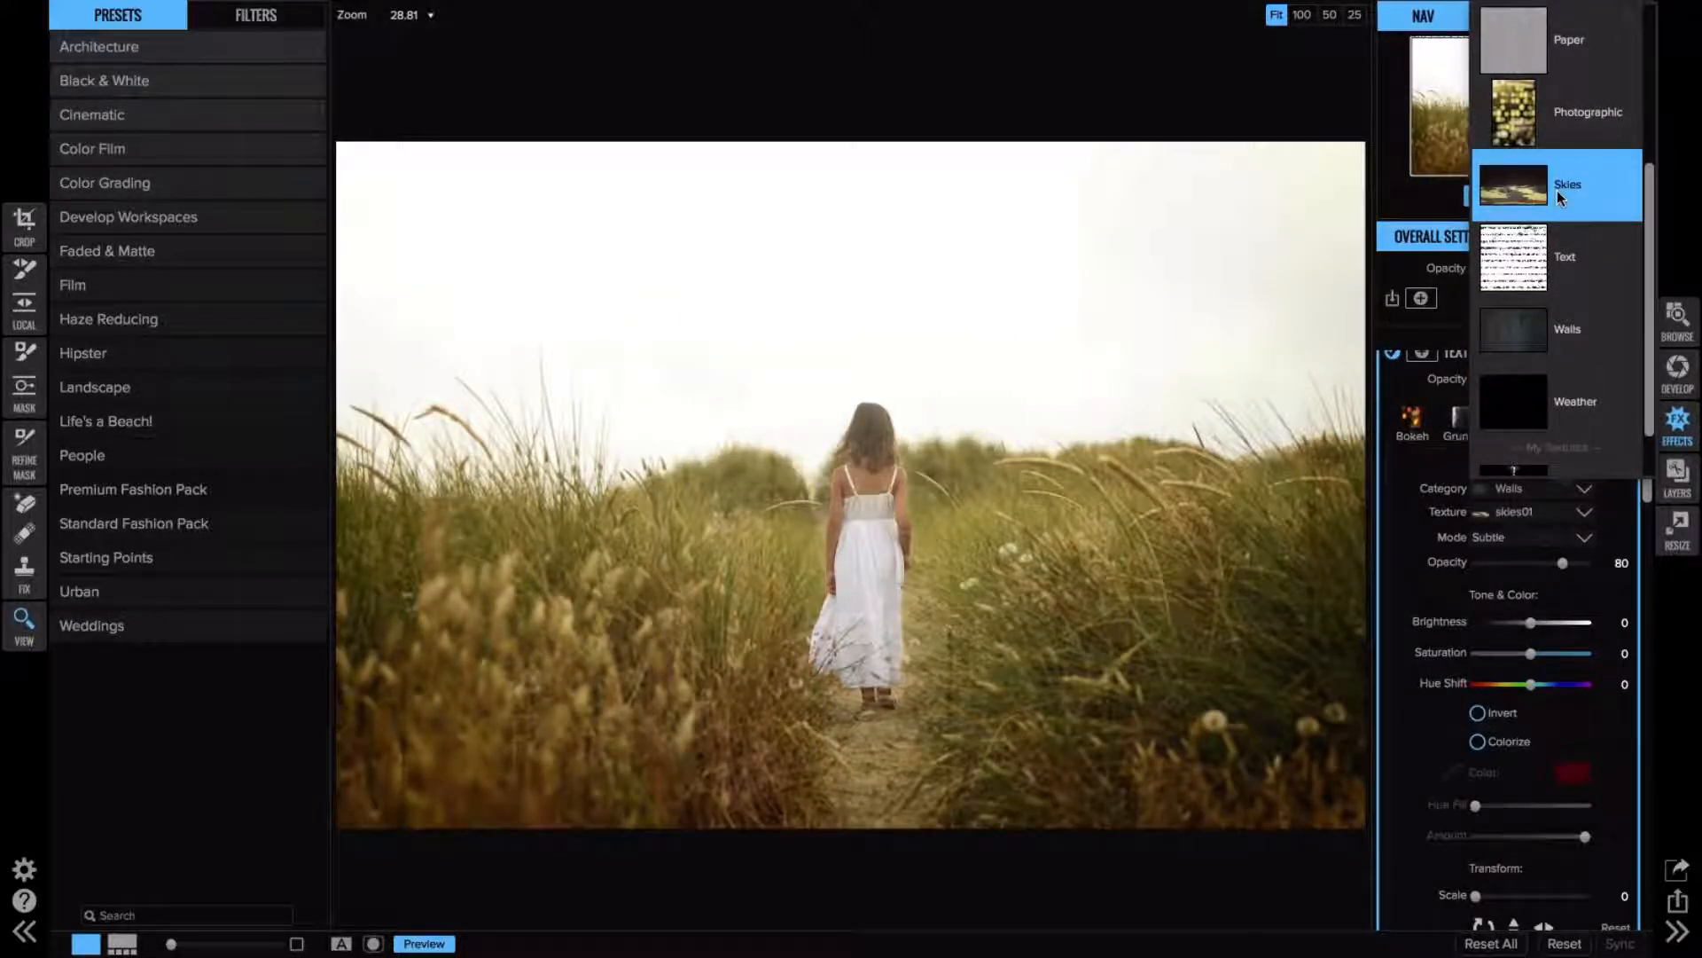
pyautogui.click(1557, 189)
# - Browse the sky textures and apply Skies41 to the new Textures filter
pyautogui.click(1525, 511)
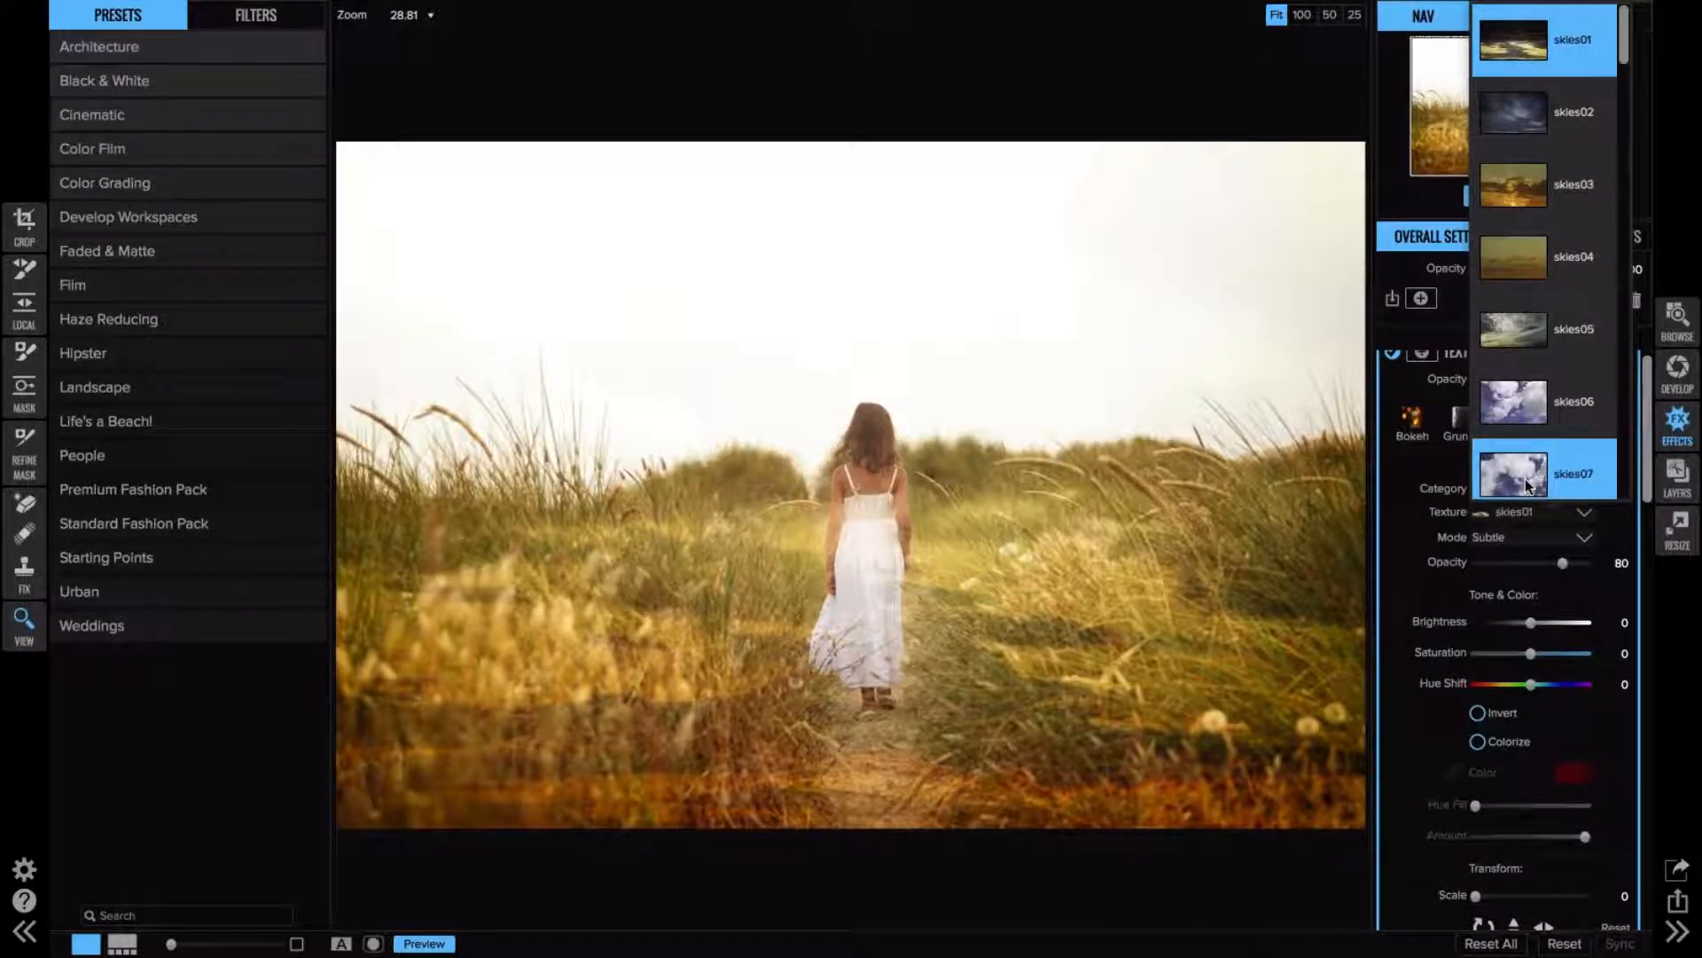
pyautogui.scroll(-1, 1525, 477)
pyautogui.scroll(-8, 1525, 477)
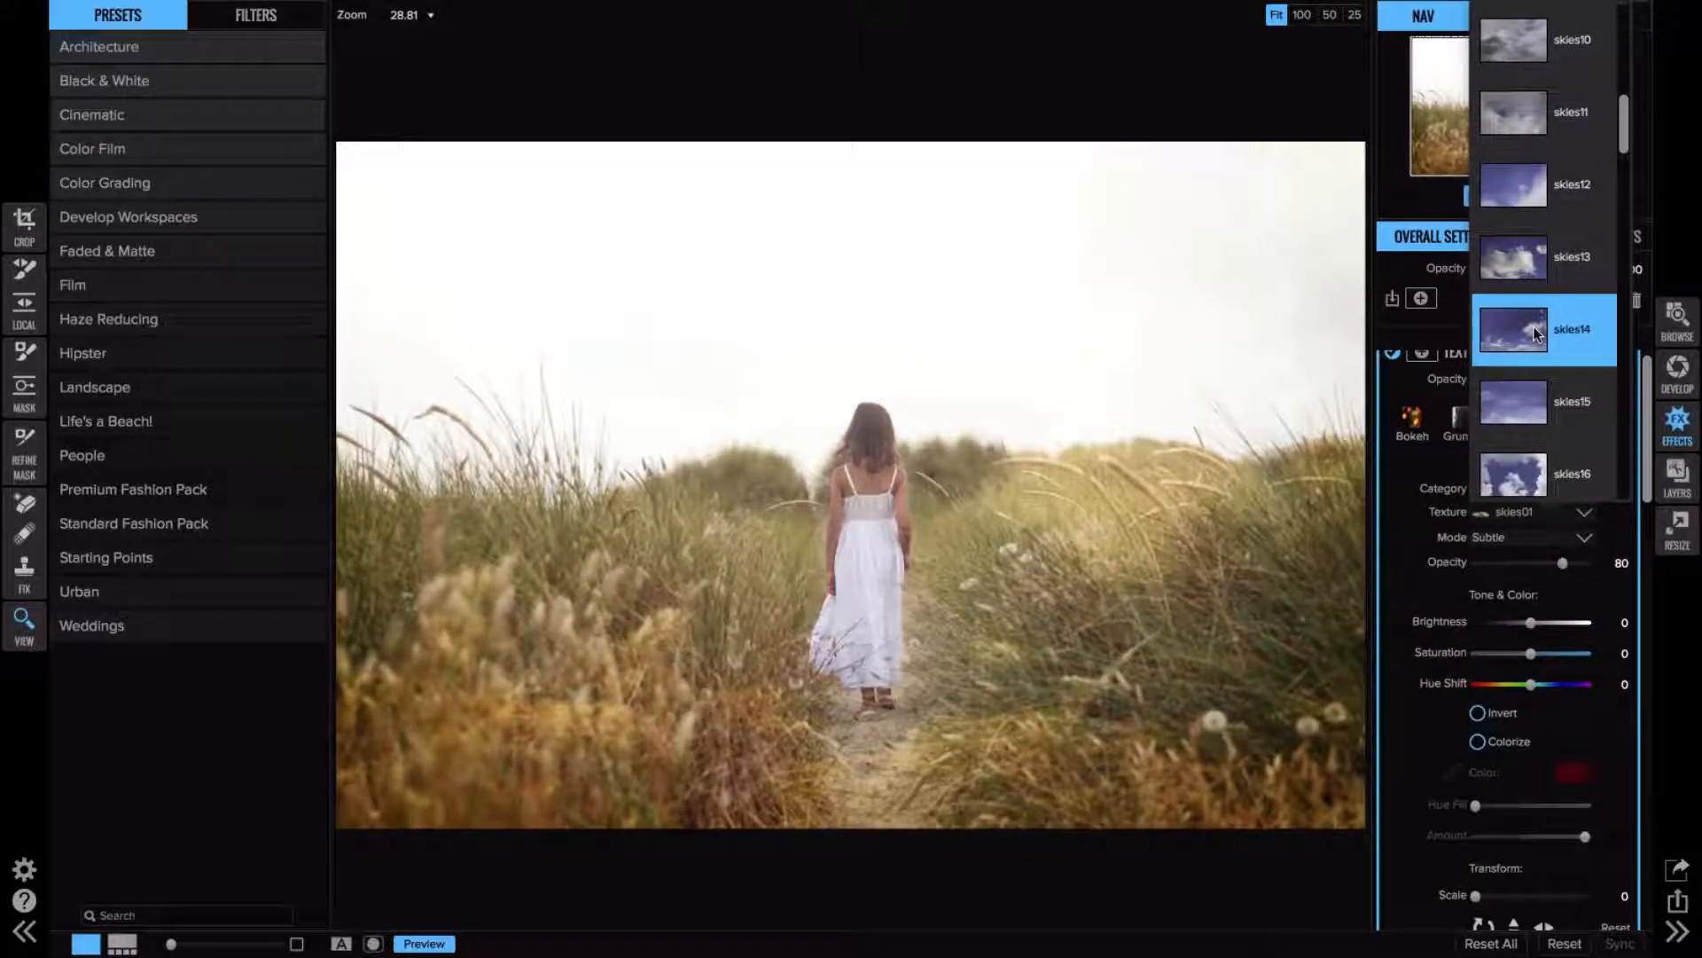
pyautogui.scroll(-1, 1541, 359)
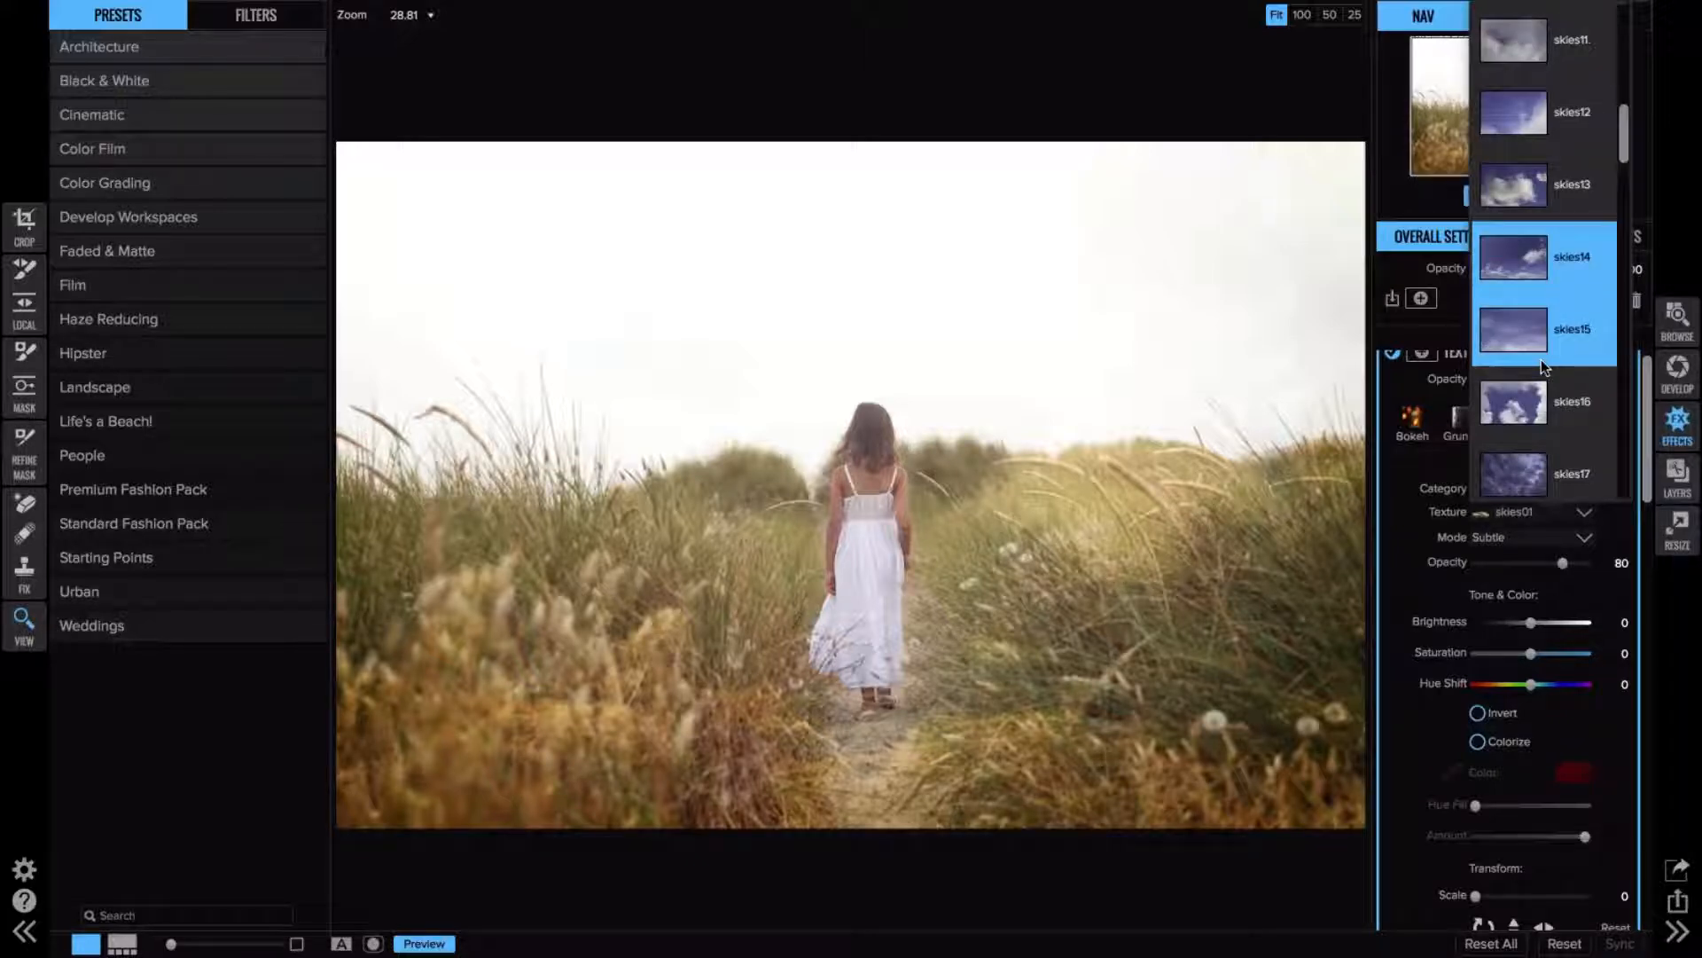
pyautogui.scroll(-20, 1541, 359)
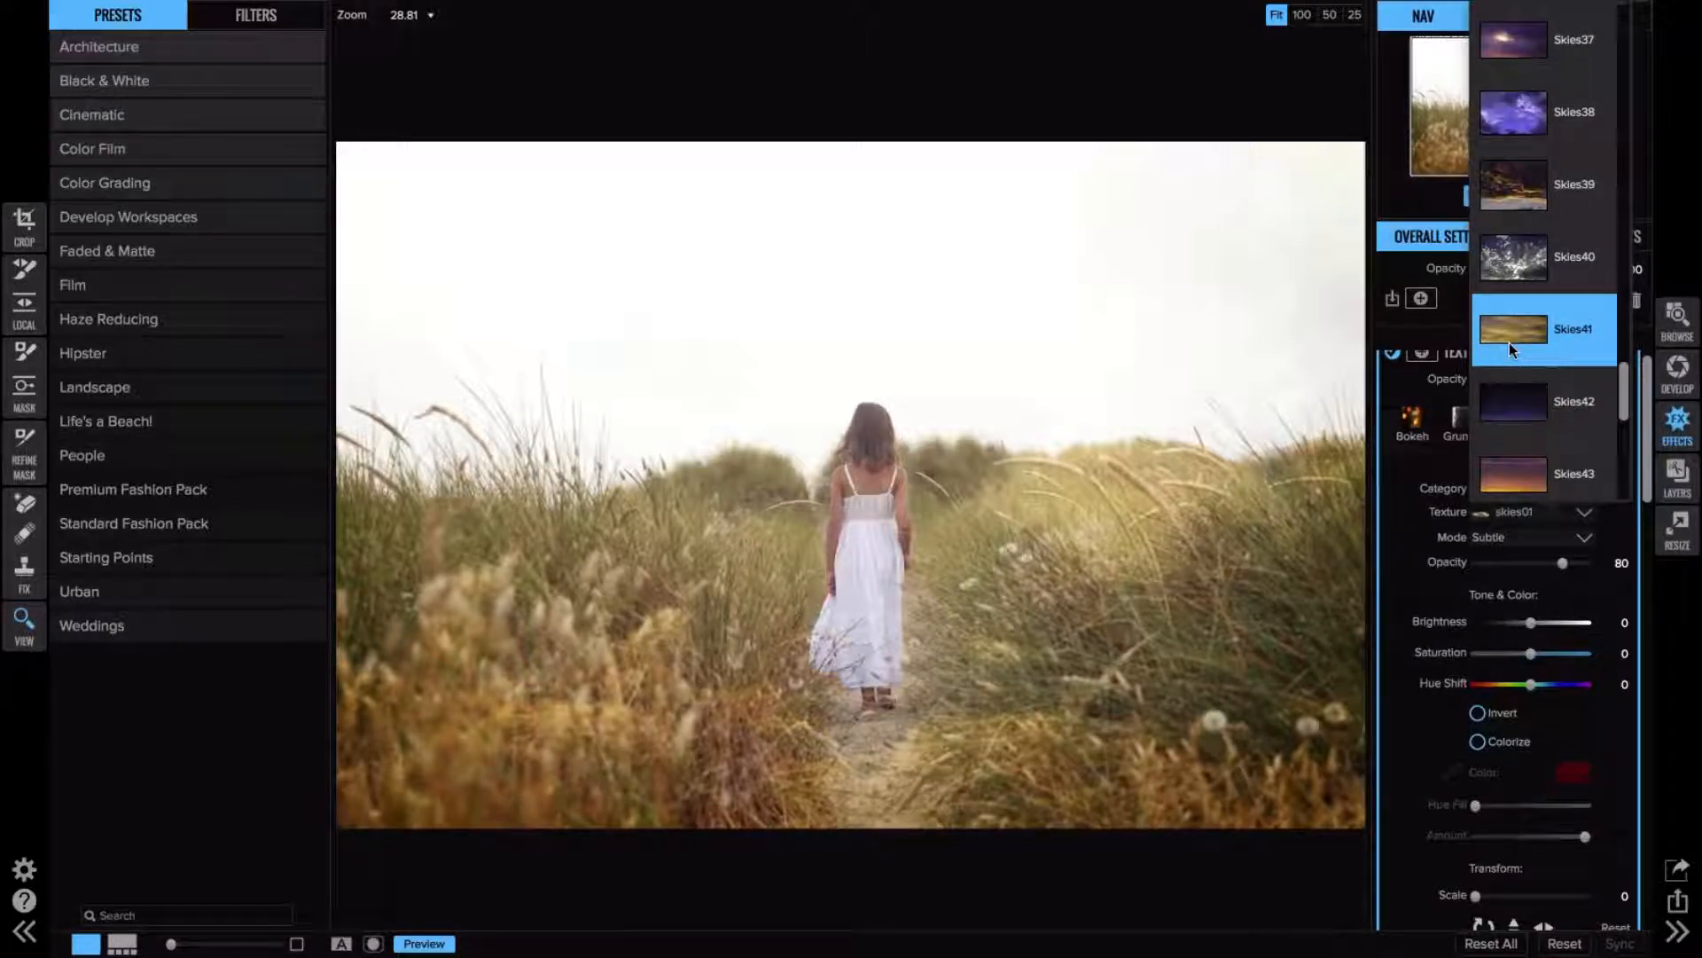
pyautogui.click(1509, 344)
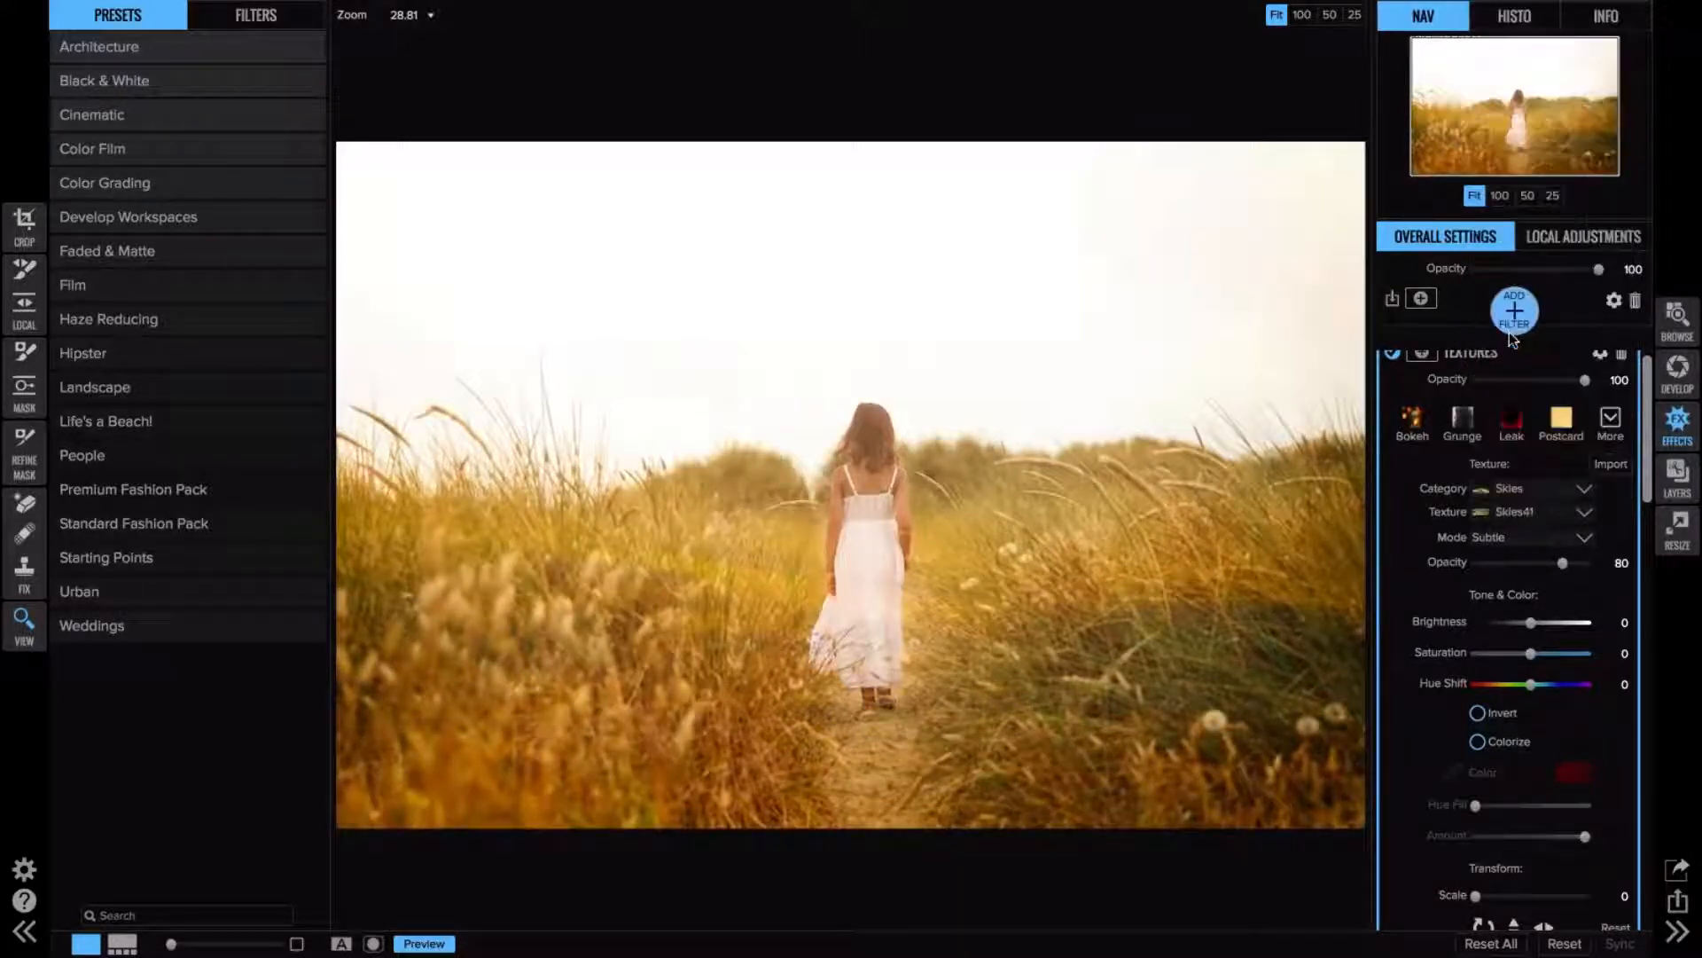
# - Switch the sky texture's blend mode to Darker and lower the texture opacity to 63
pyautogui.click(1516, 539)
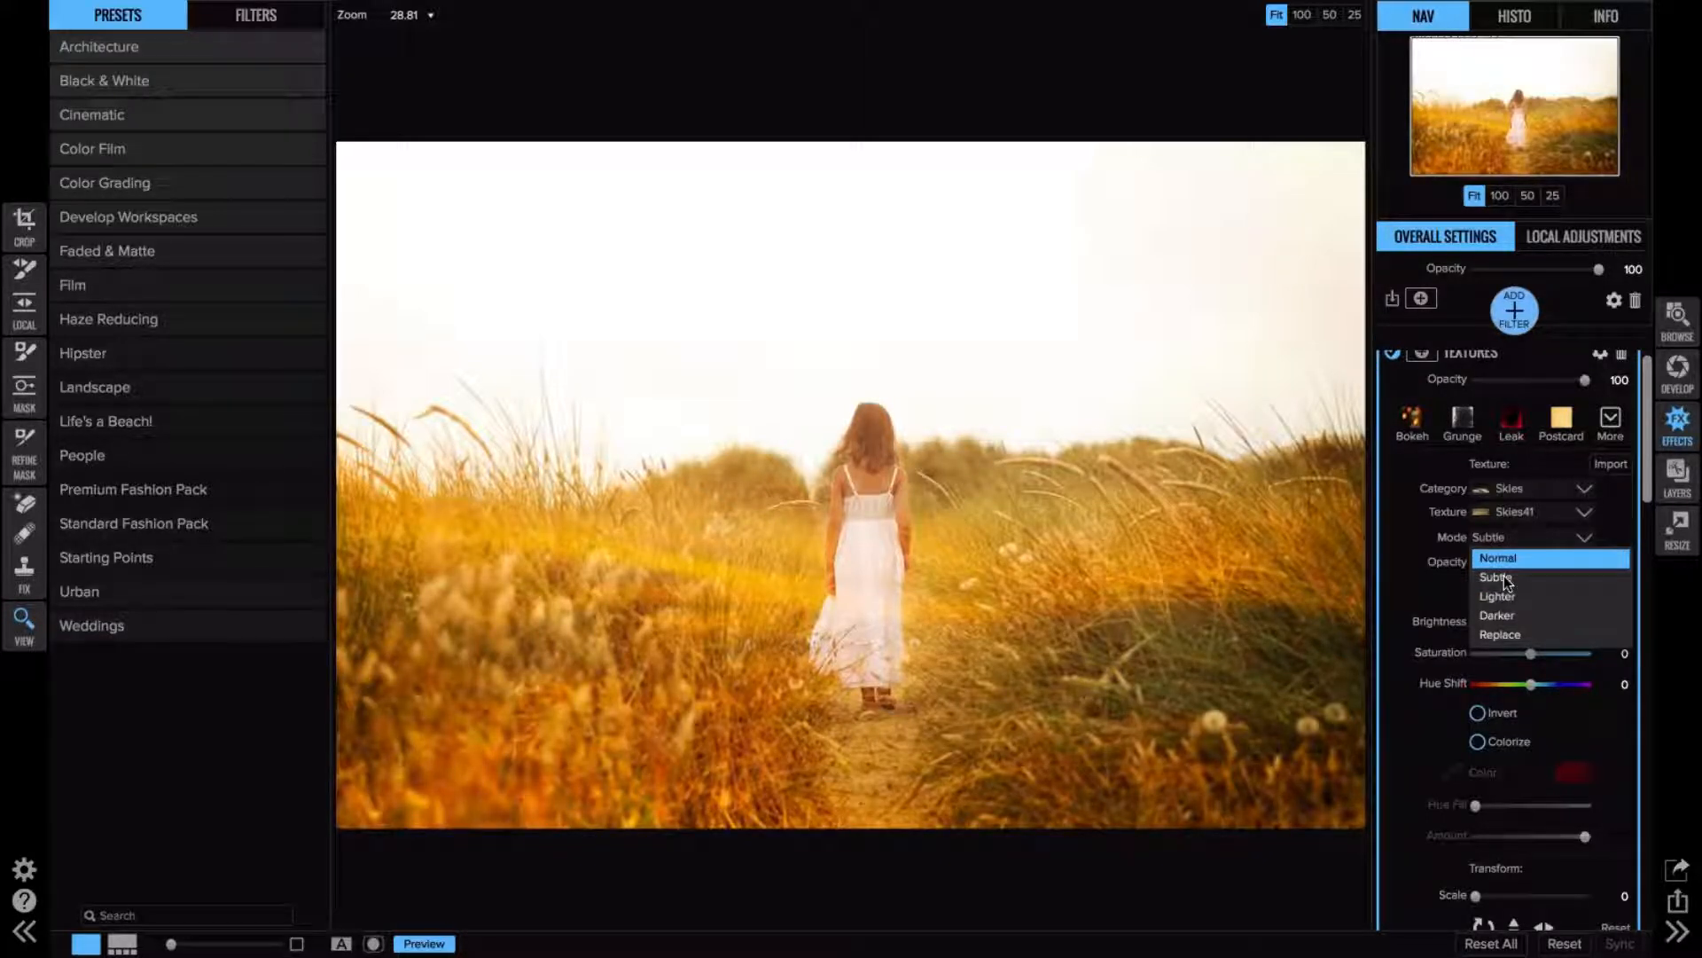
pyautogui.click(1497, 614)
pyautogui.moveTo(1584, 562); pyautogui.dragTo(1545, 568)
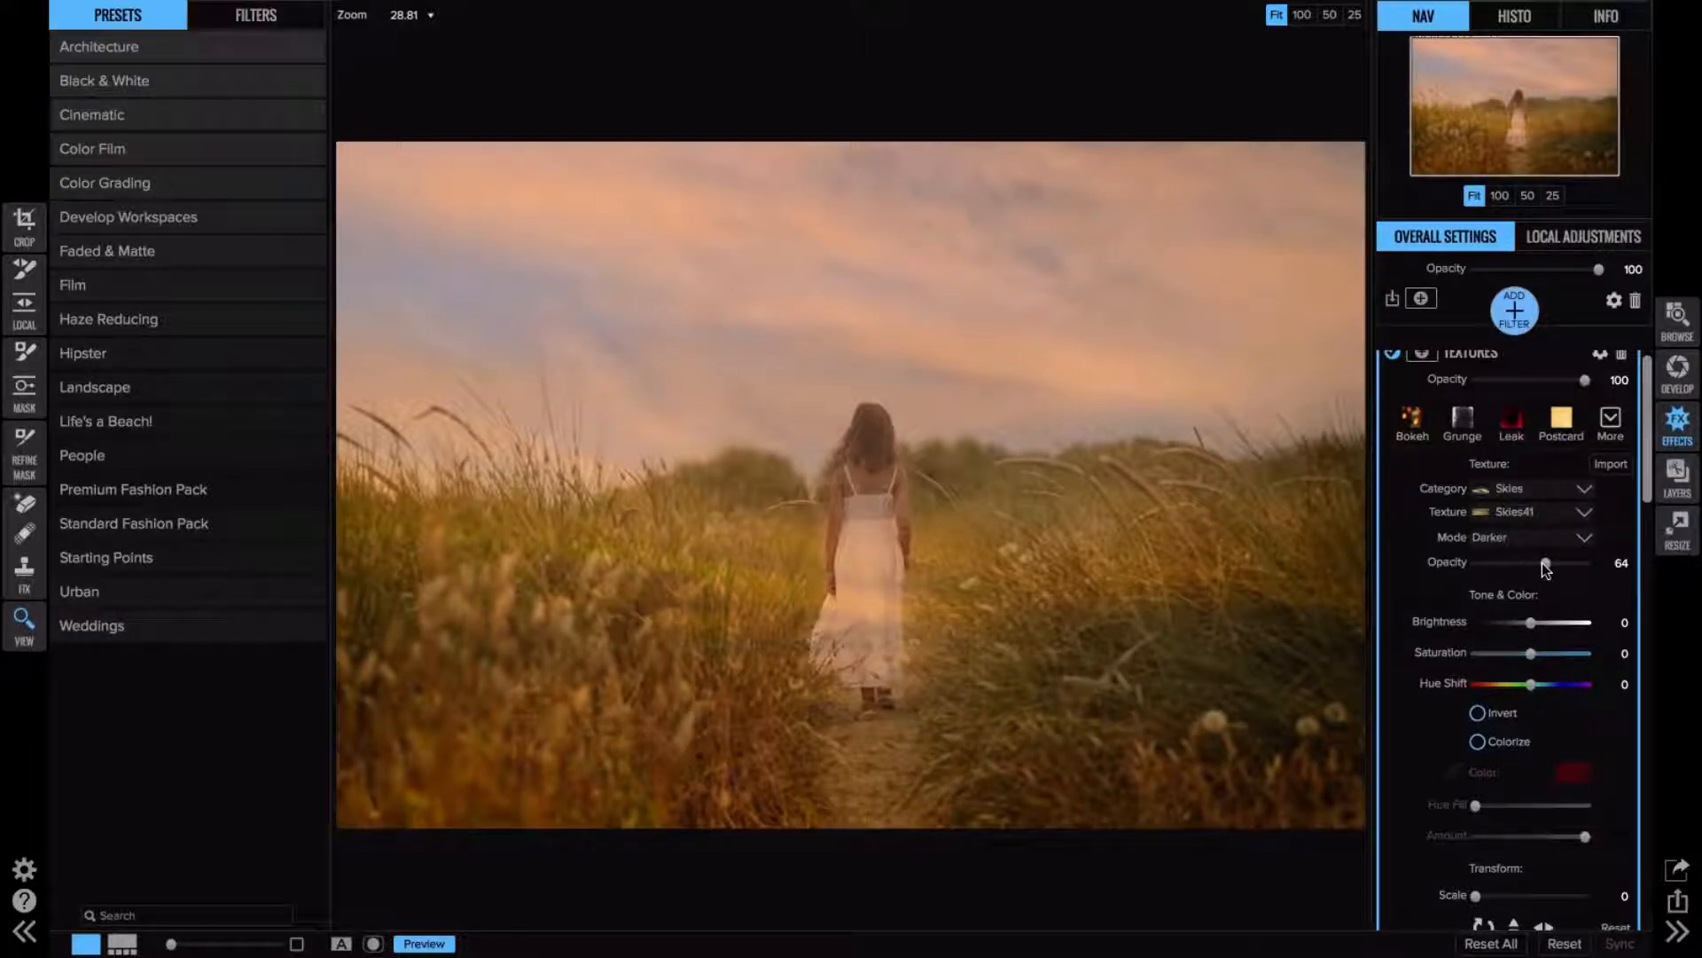
pyautogui.moveTo(1546, 569); pyautogui.dragTo(1533, 568)
# - Set the sky texture's brightness to -14 and saturation to 11, and reduce the filter's overall opacity to 83
pyautogui.moveTo(1529, 624); pyautogui.dragTo(1512, 624)
pyautogui.moveTo(1530, 653); pyautogui.dragTo(1543, 647)
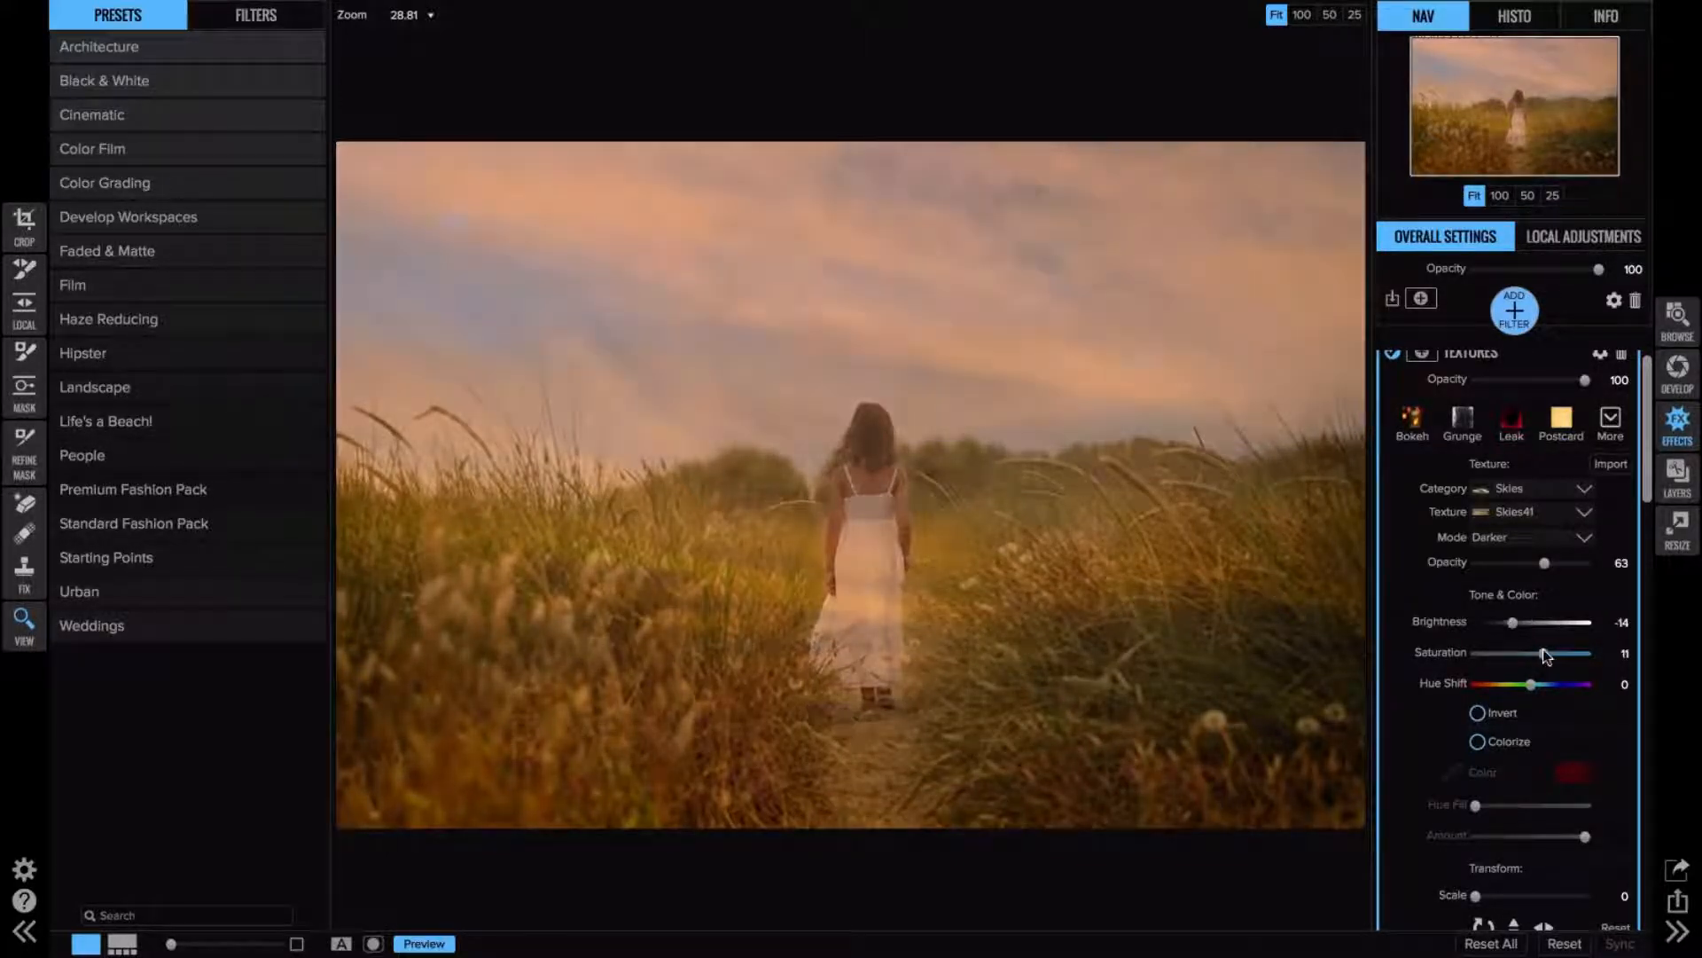
pyautogui.scroll(1, 1607, 396)
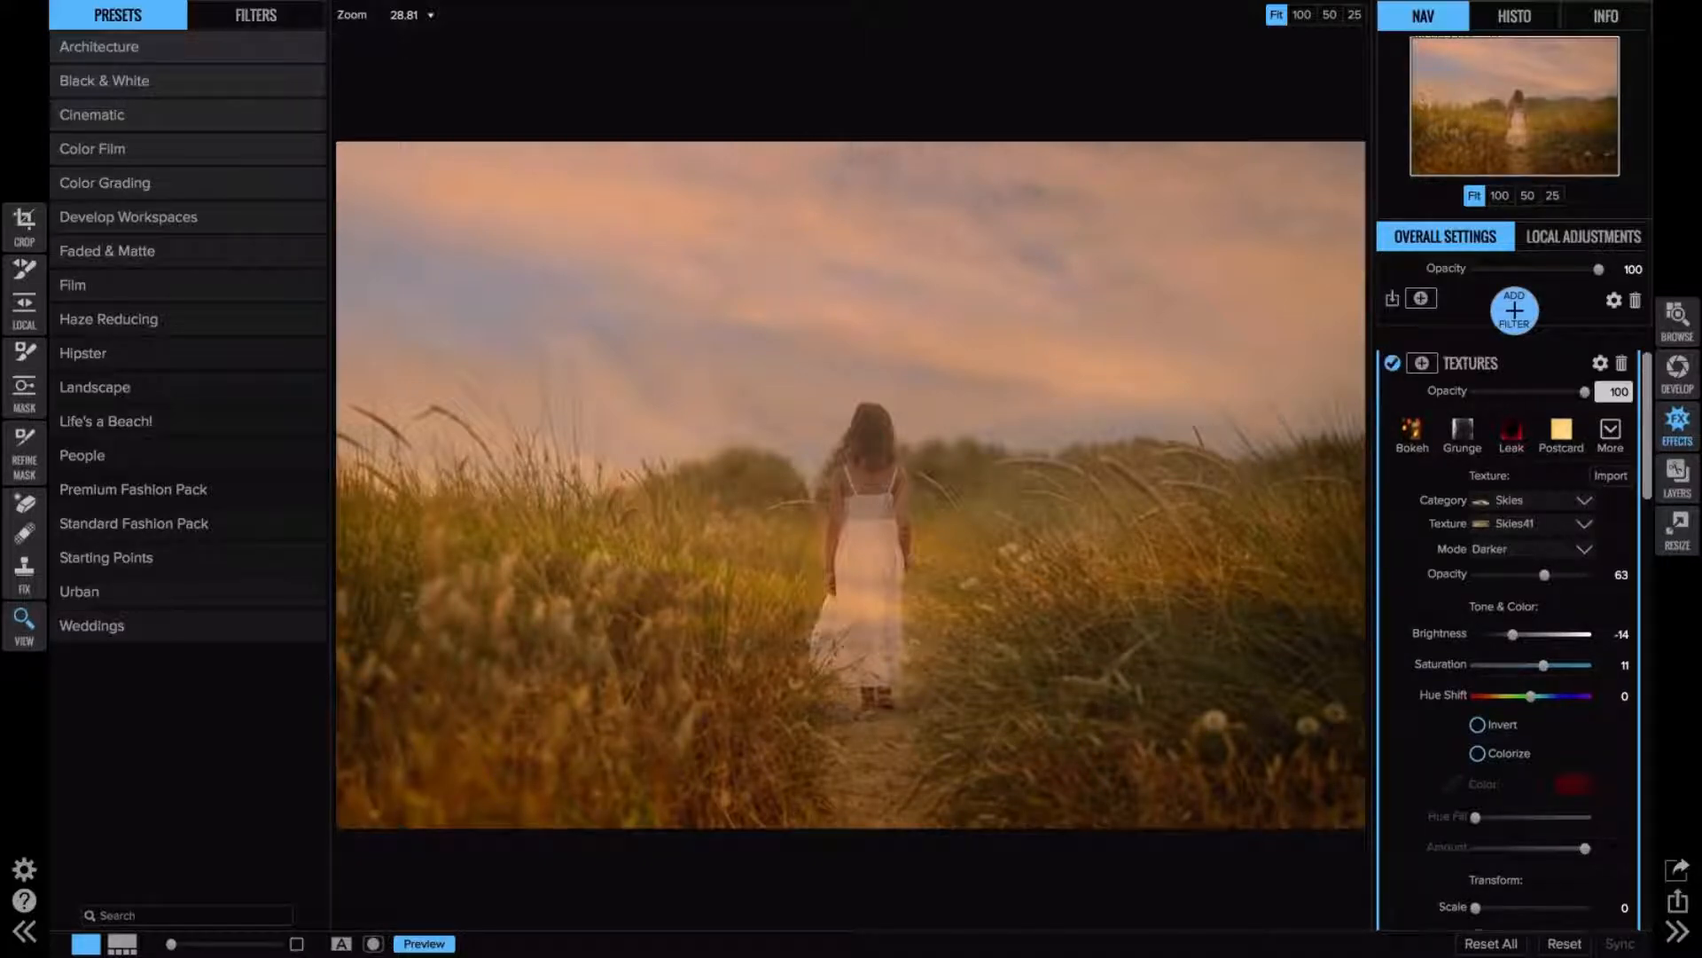
pyautogui.click(1566, 393)
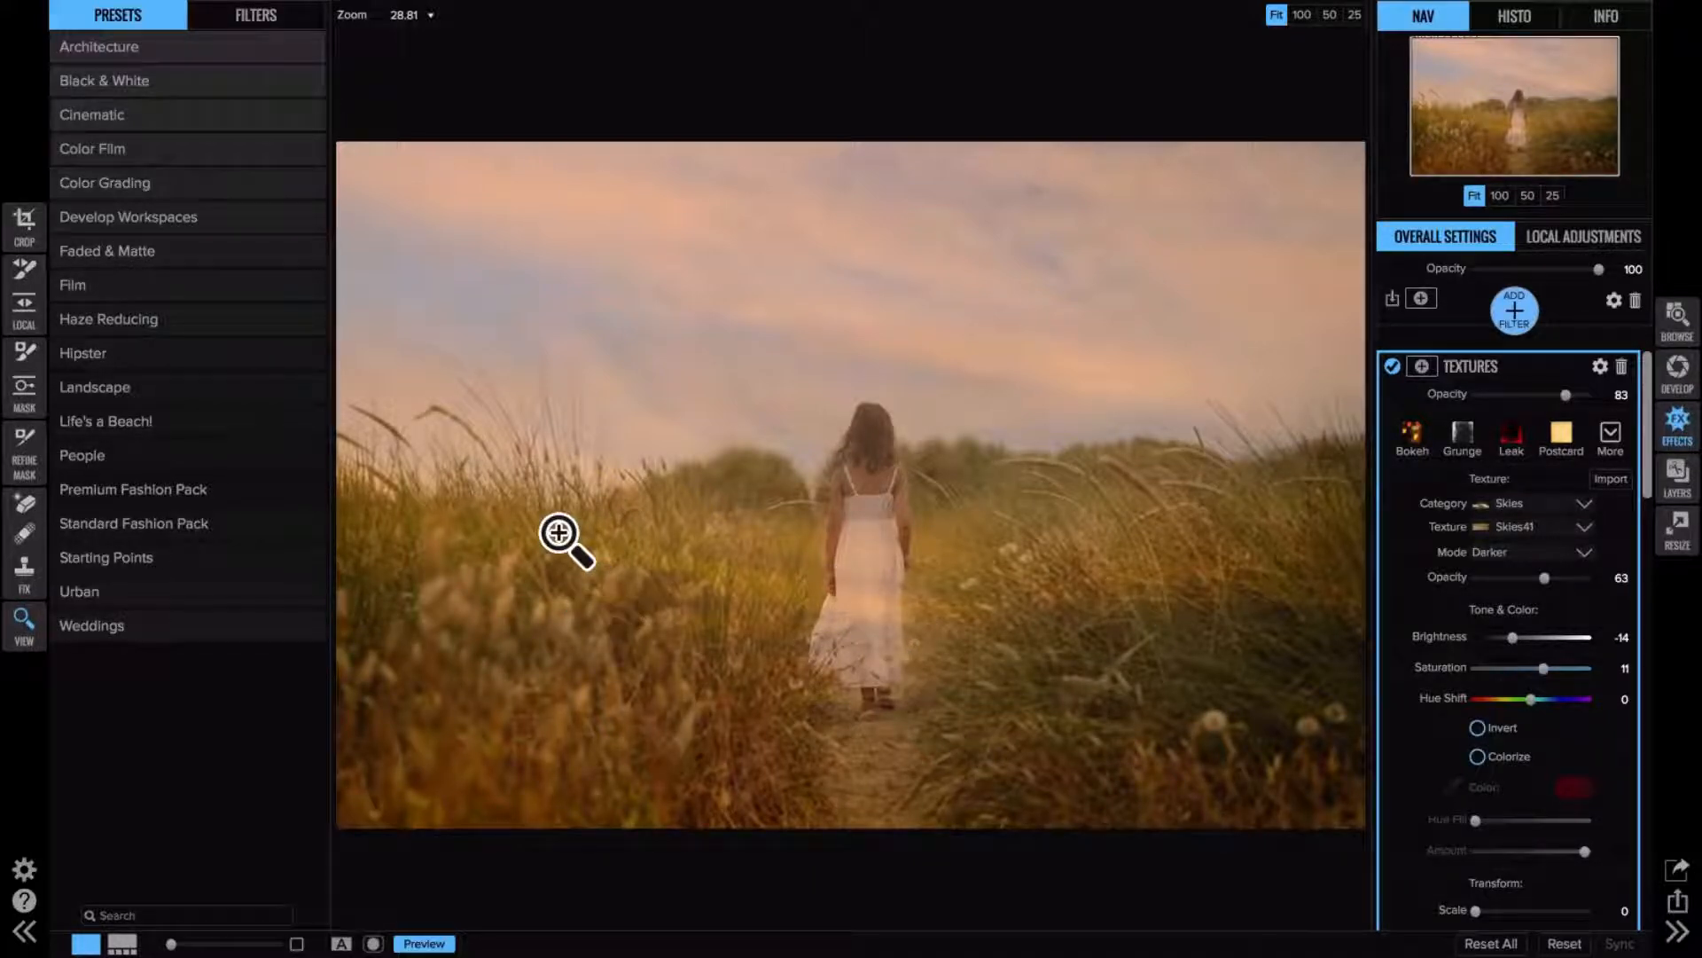
# - Add a gradient mask to the sky texture near the horizon using the Linear Bottom preset
pyautogui.click(23, 390)
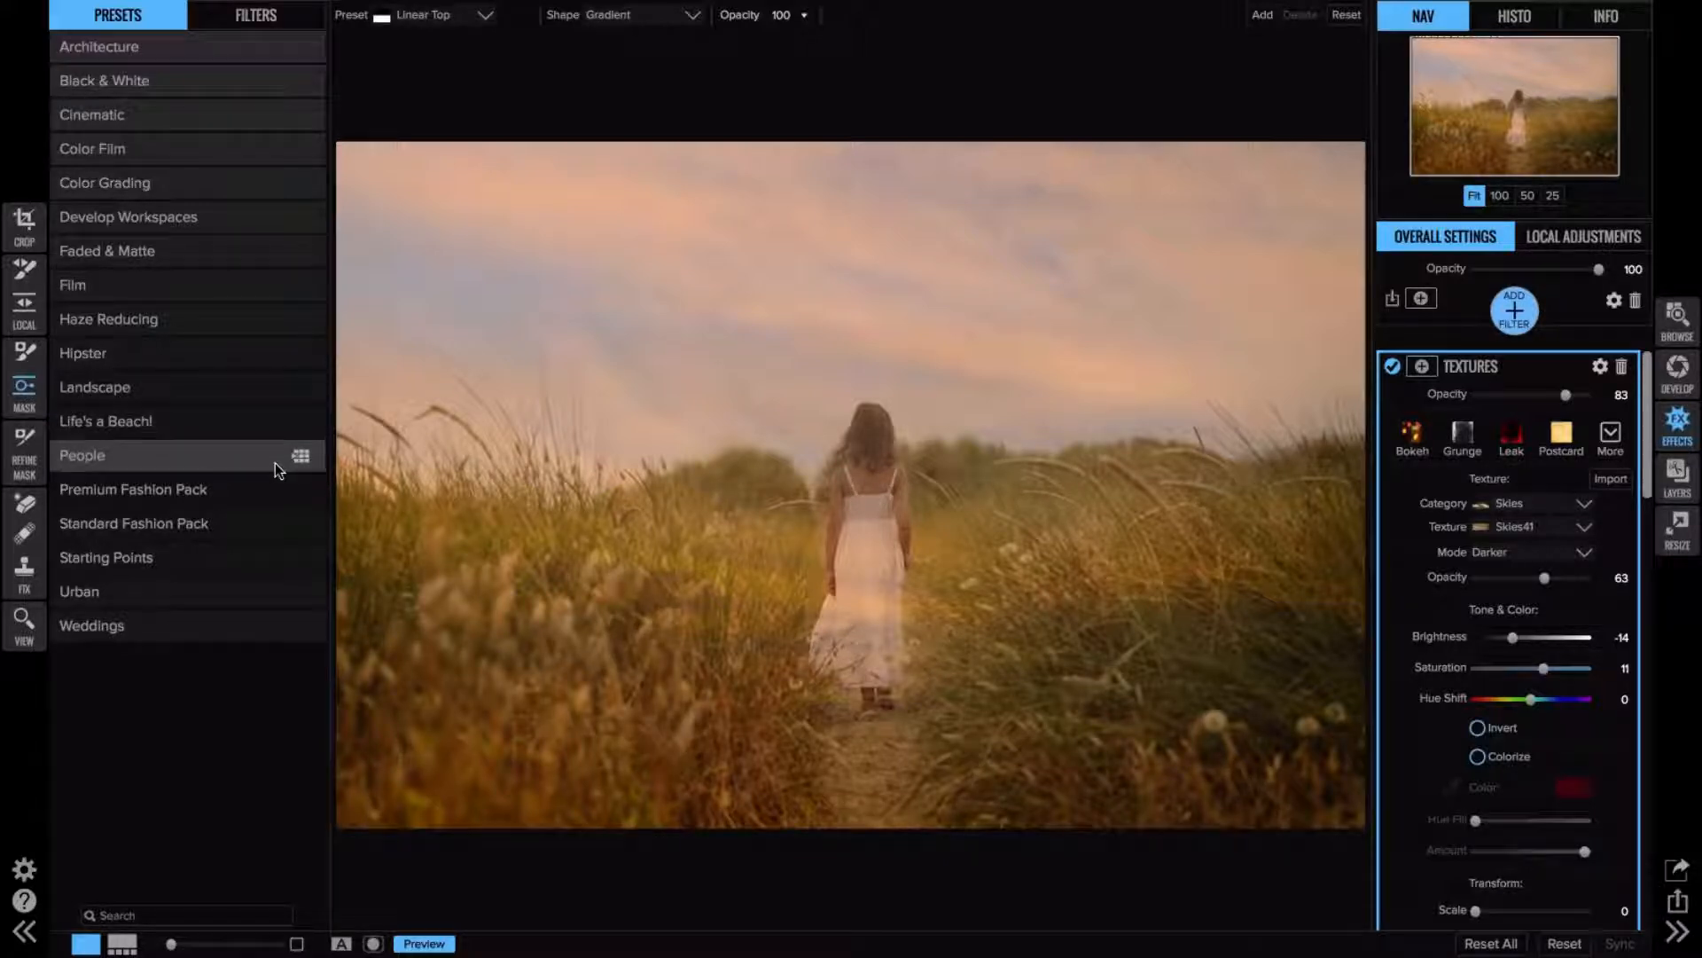
pyautogui.click(809, 427)
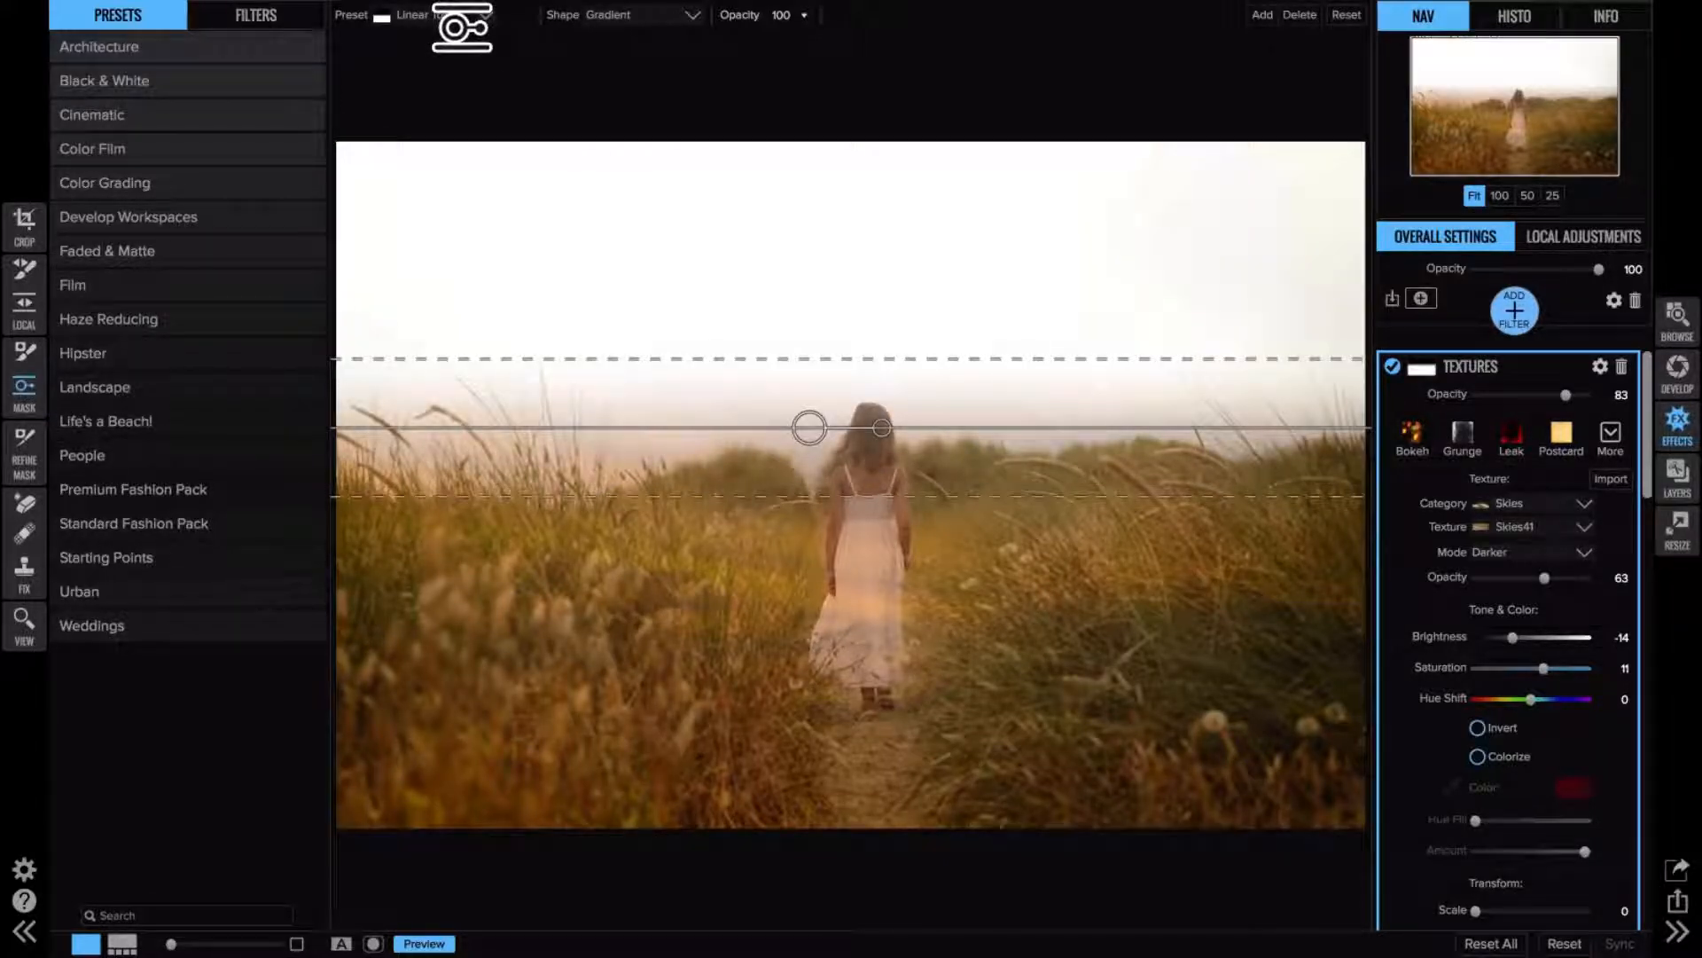
pyautogui.click(414, 18)
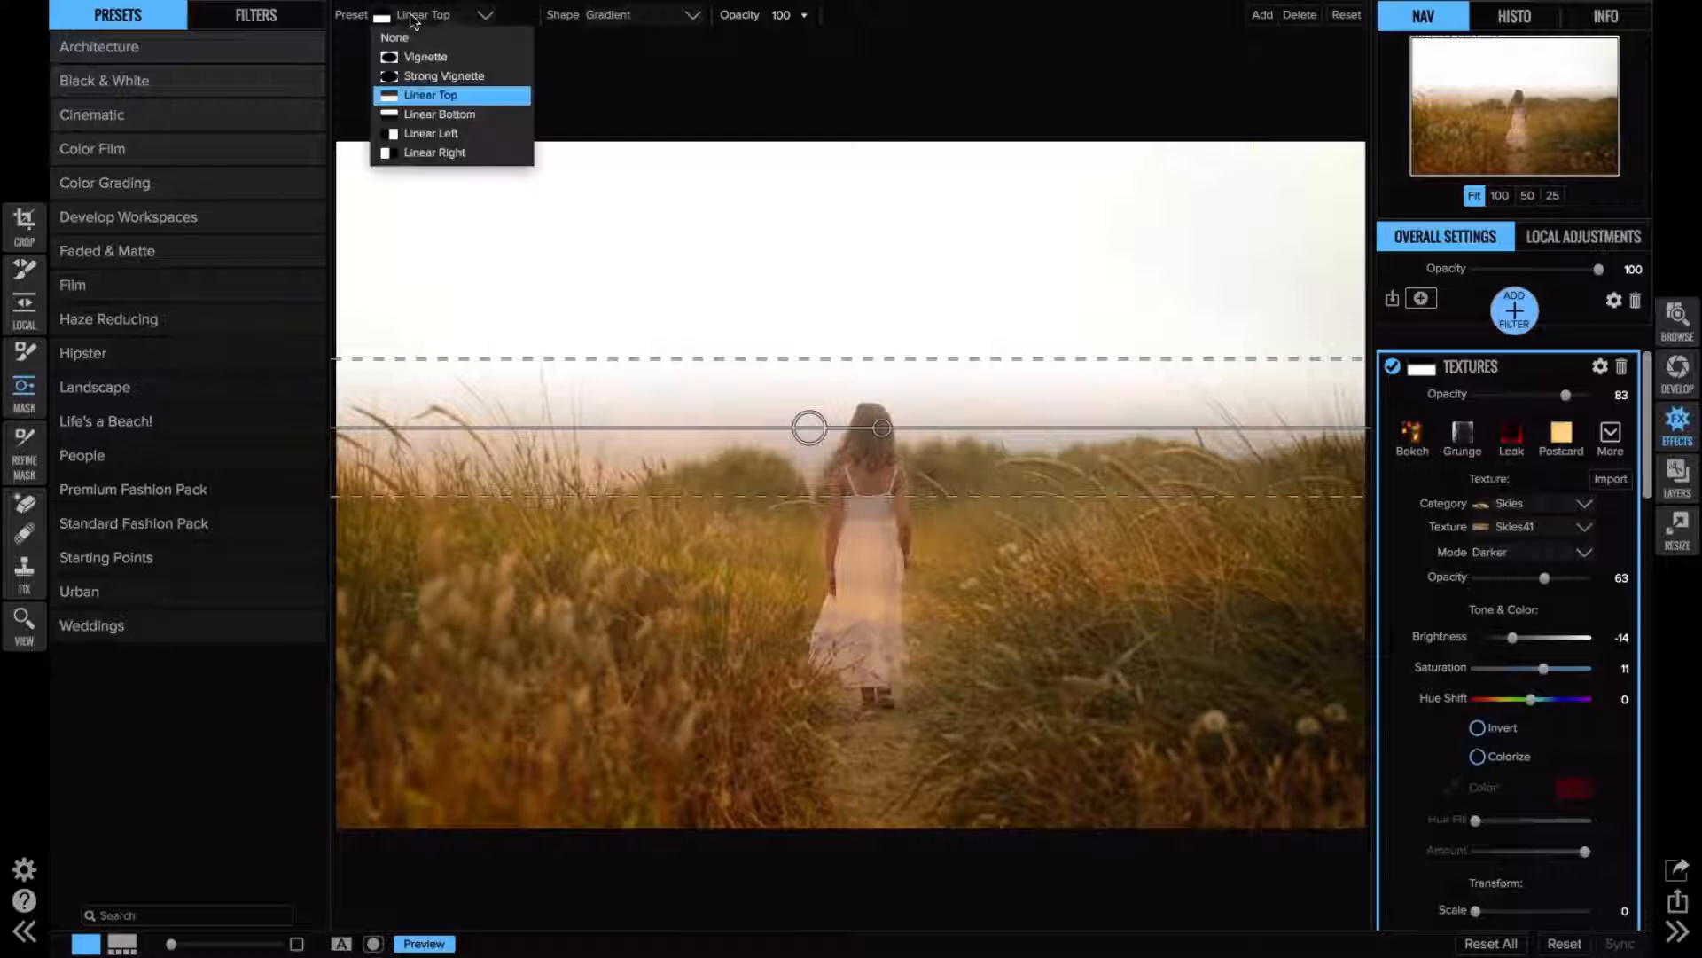
pyautogui.click(443, 114)
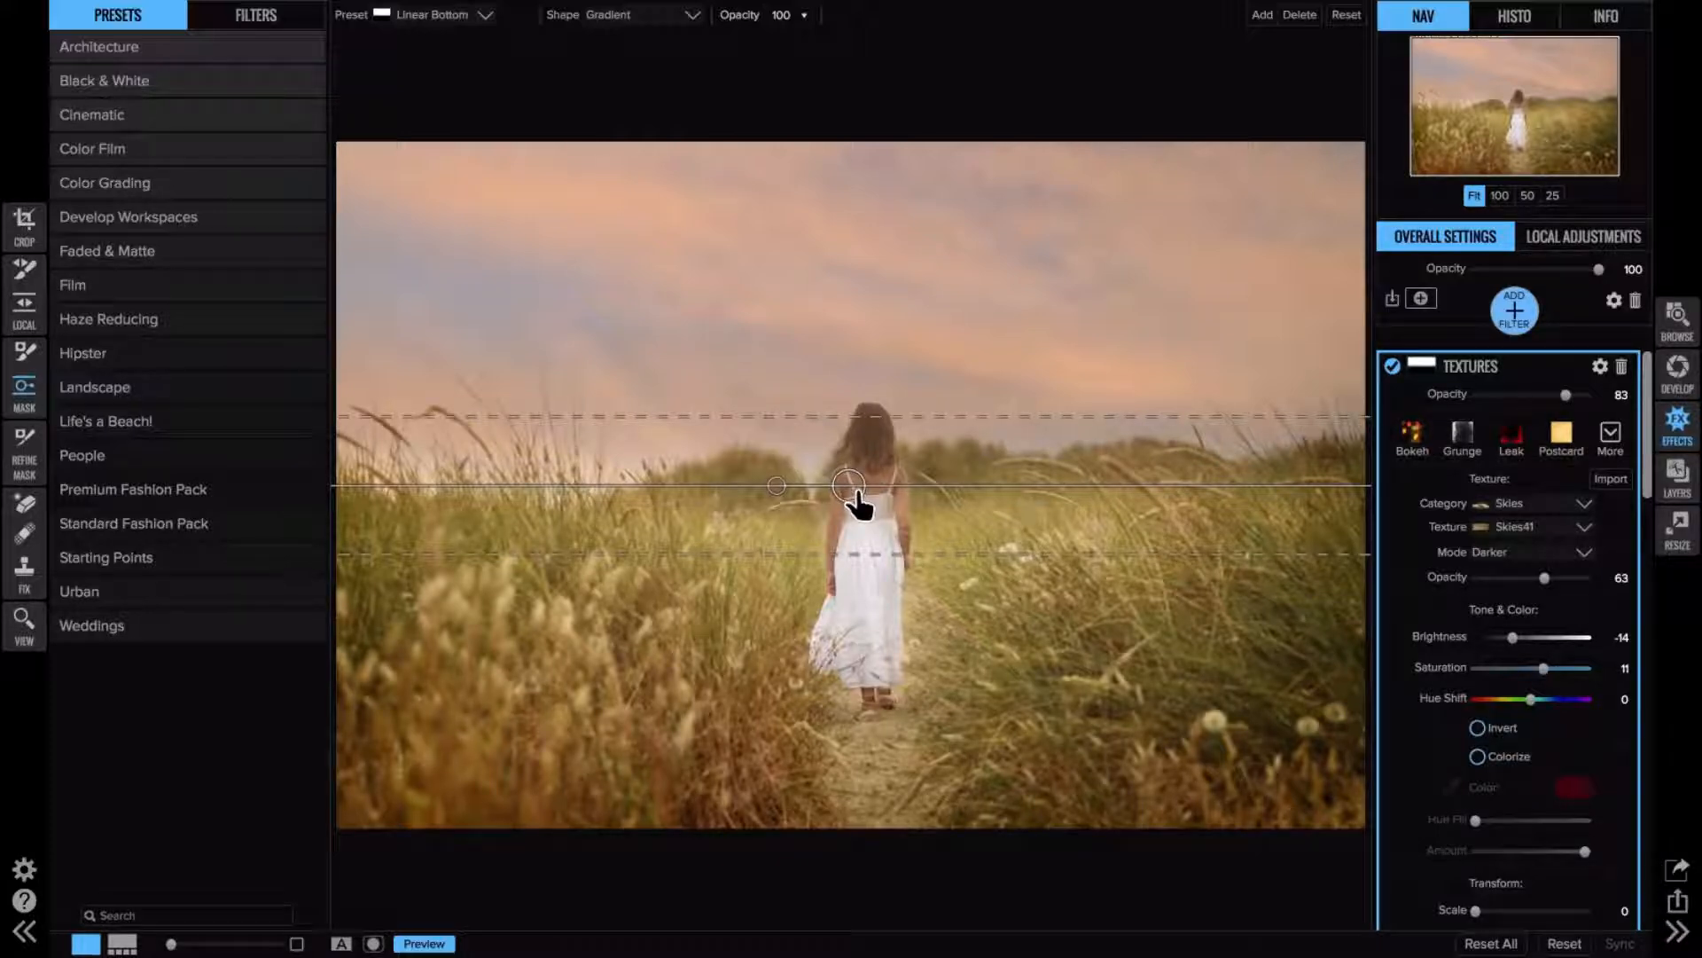
# - Position the mask gradient's center line at the girl's head and widen its feathered transition
pyautogui.moveTo(852, 492); pyautogui.dragTo(853, 495)
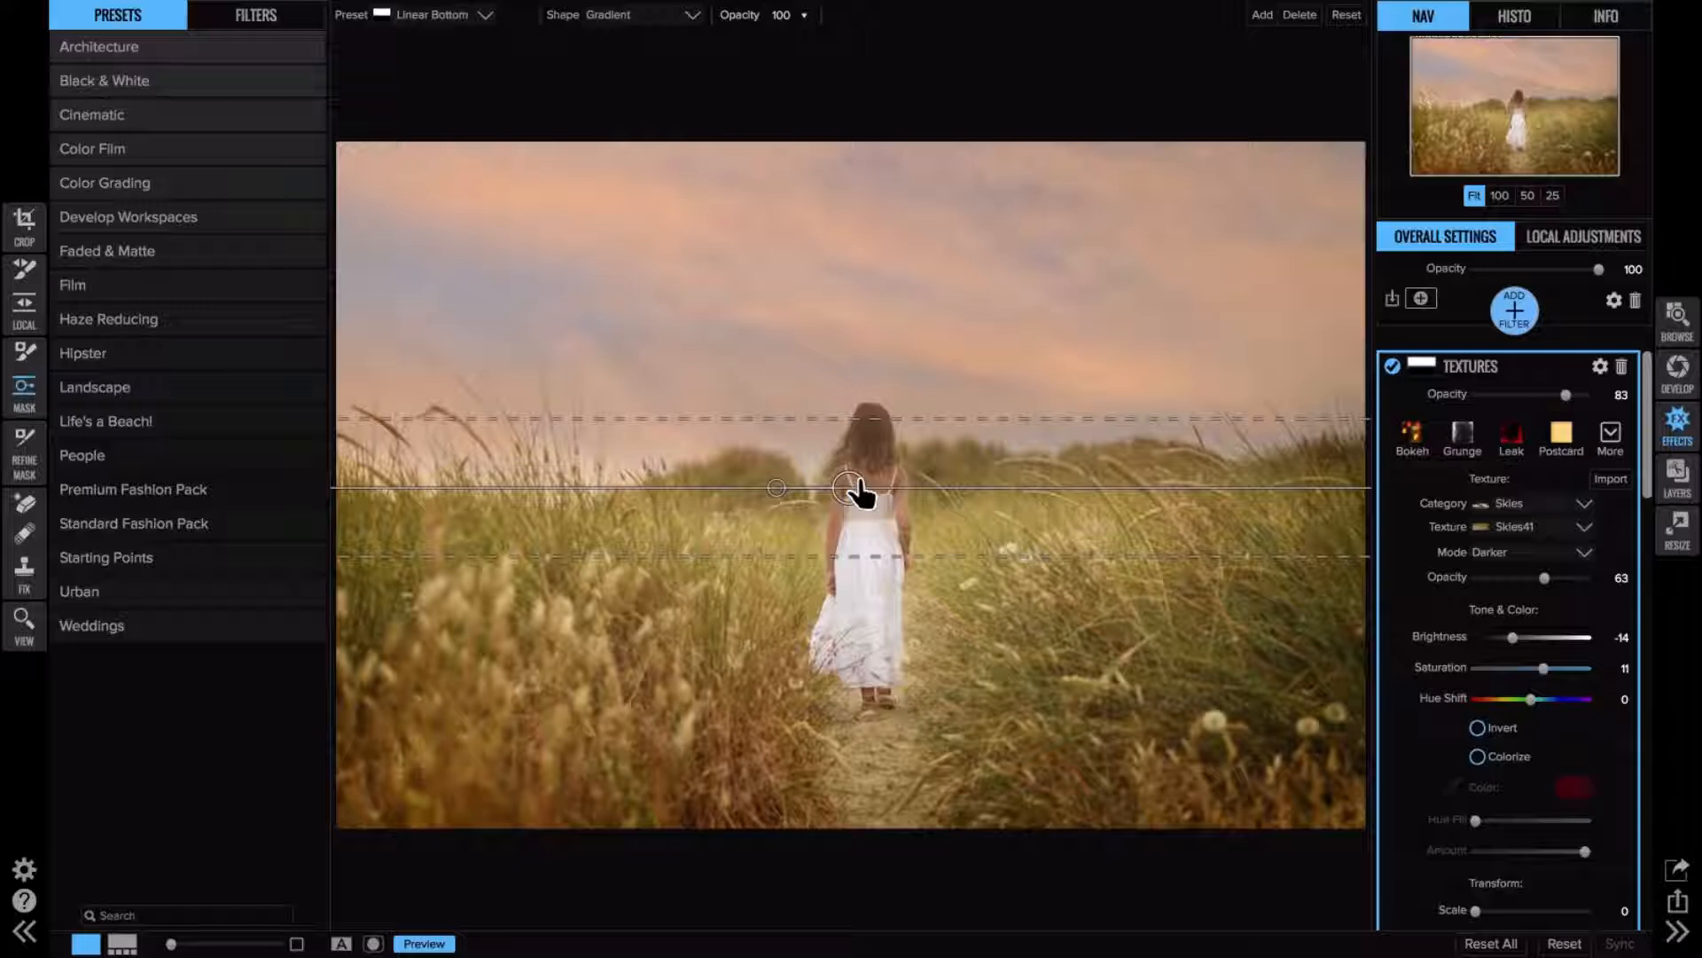
pyautogui.moveTo(857, 484); pyautogui.dragTo(848, 457)
pyautogui.moveTo(838, 379); pyautogui.dragTo(829, 266)
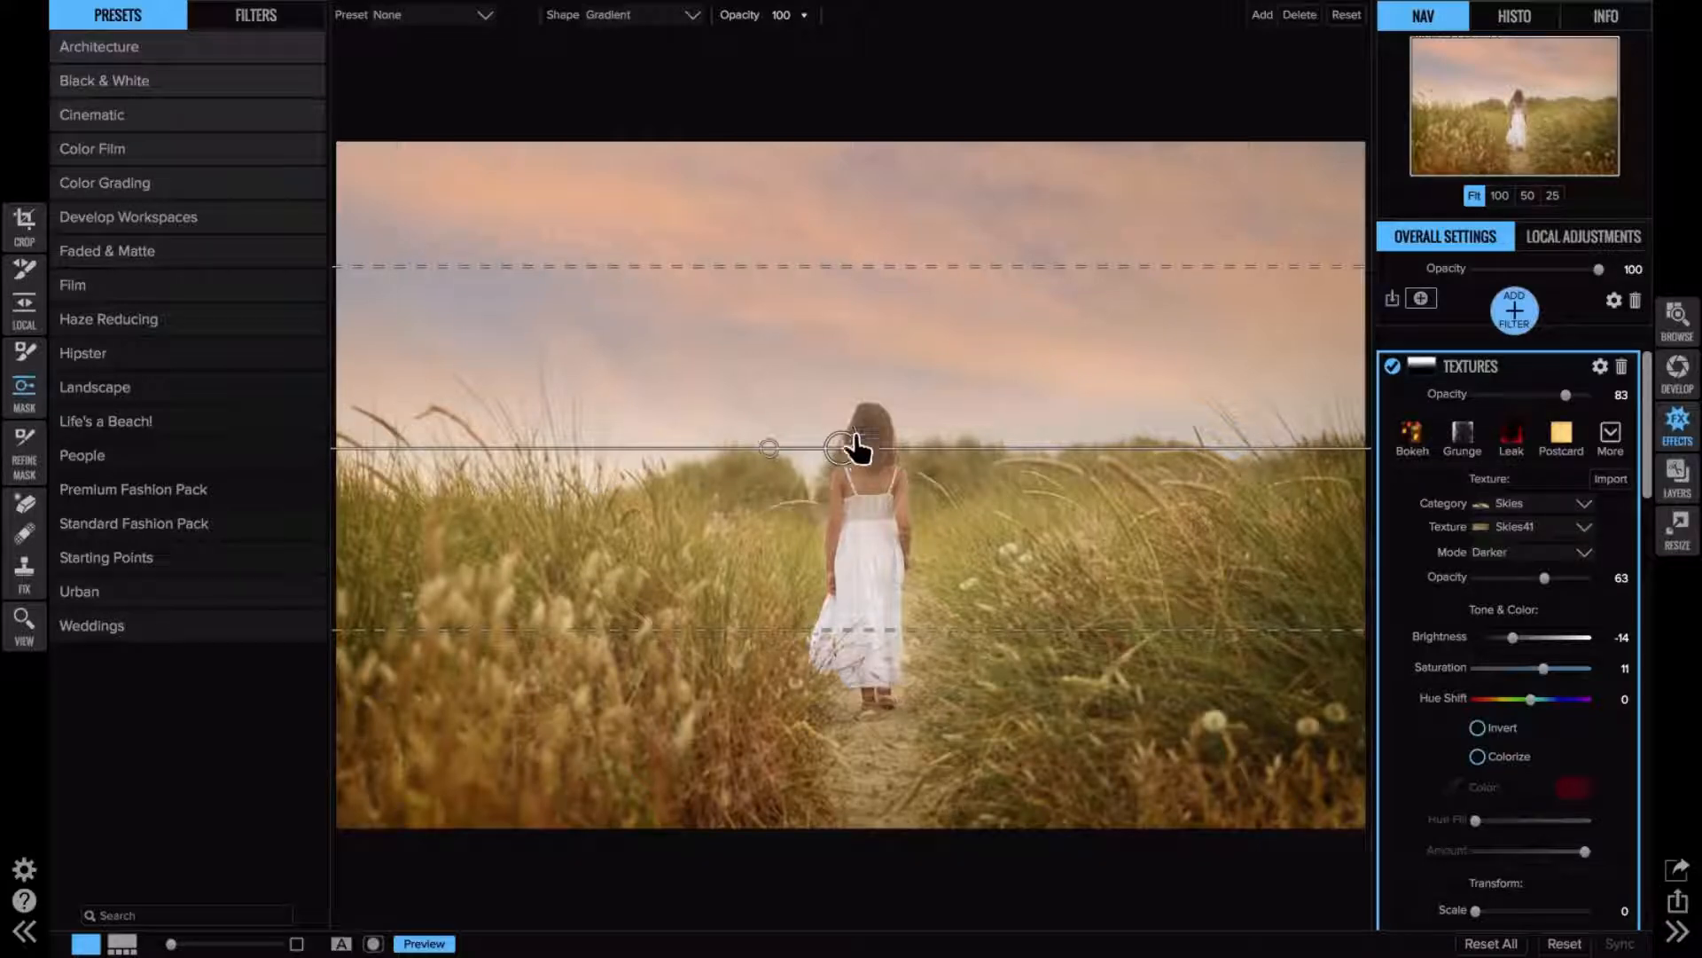
pyautogui.moveTo(857, 447)
pyautogui.mouseDown()
pyautogui.moveTo(872, 424)
pyautogui.moveTo(869, 441)
pyautogui.mouseUp()
# - Collapse the sky Textures filter, select the Vignette filter and compare the photo with and without the effects
pyautogui.click(1512, 368)
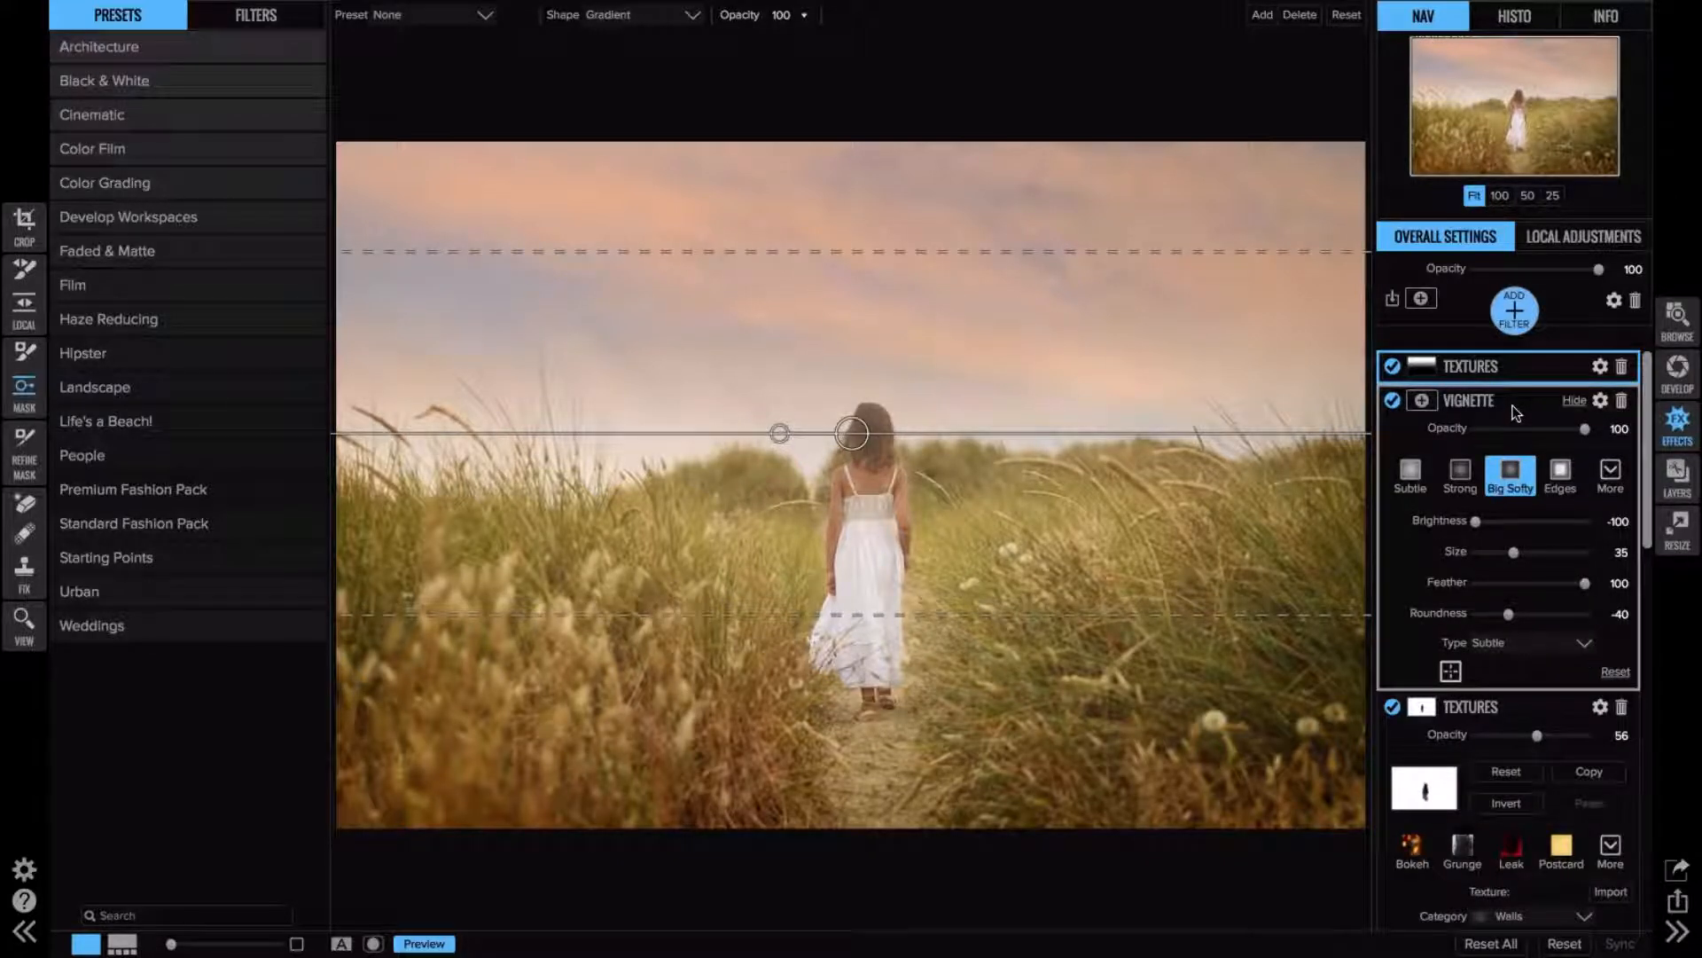
pyautogui.click(1515, 412)
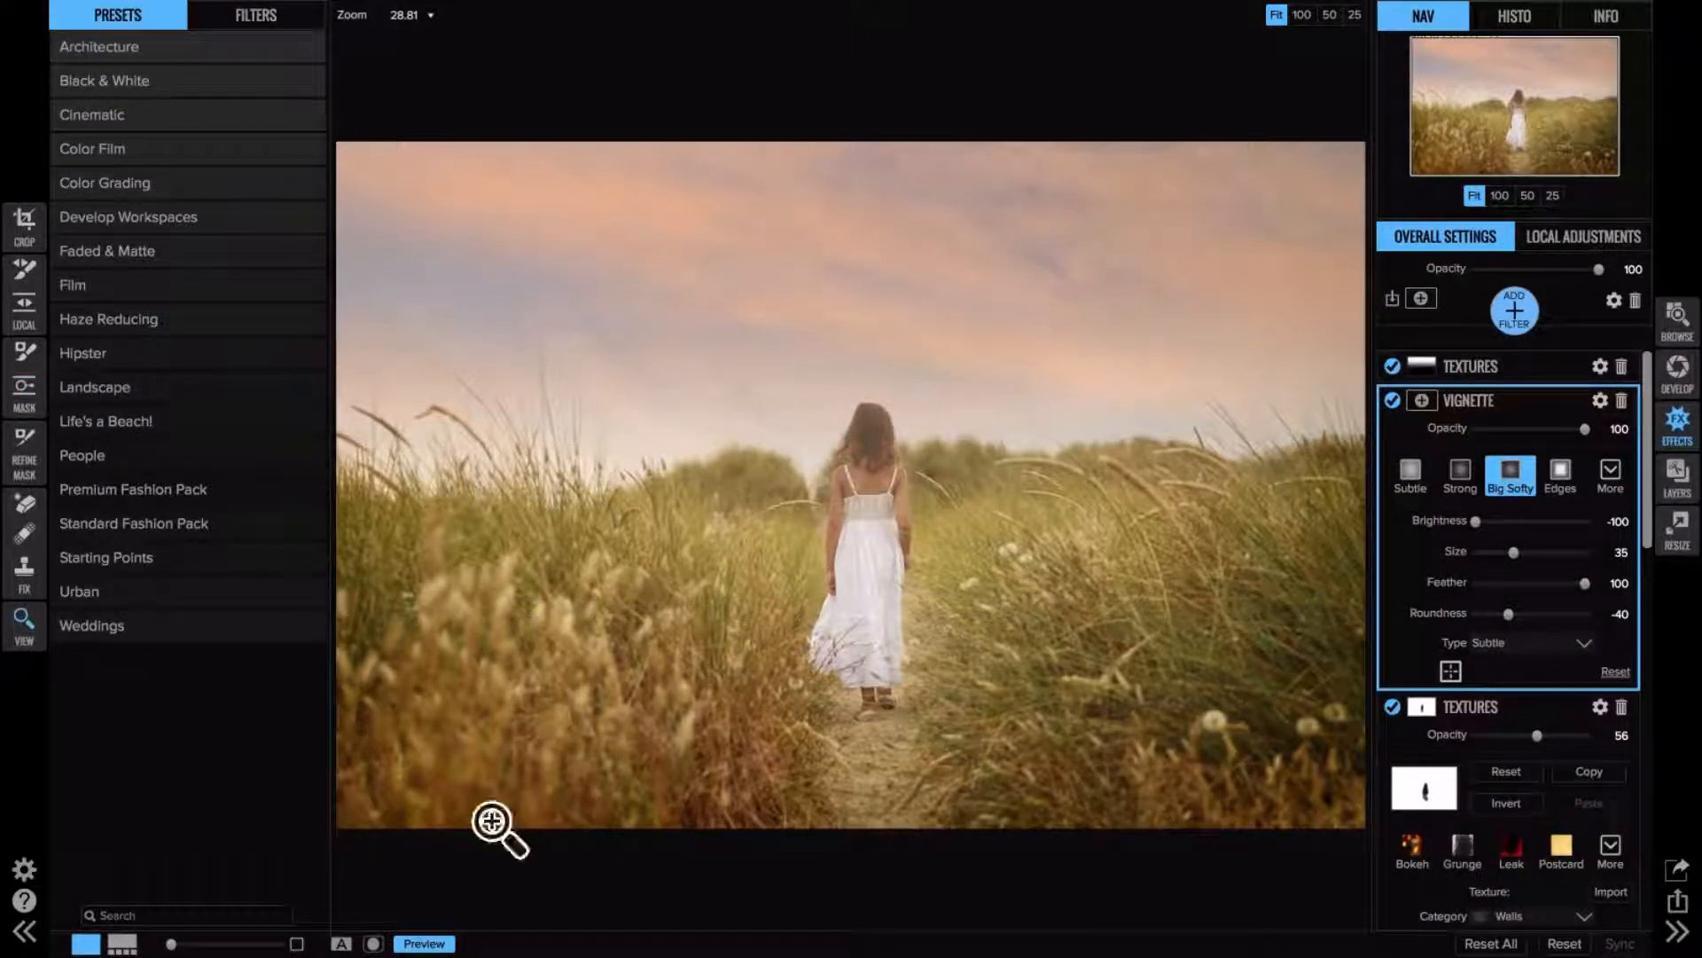
pyautogui.click(441, 946)
pyautogui.click(444, 948)
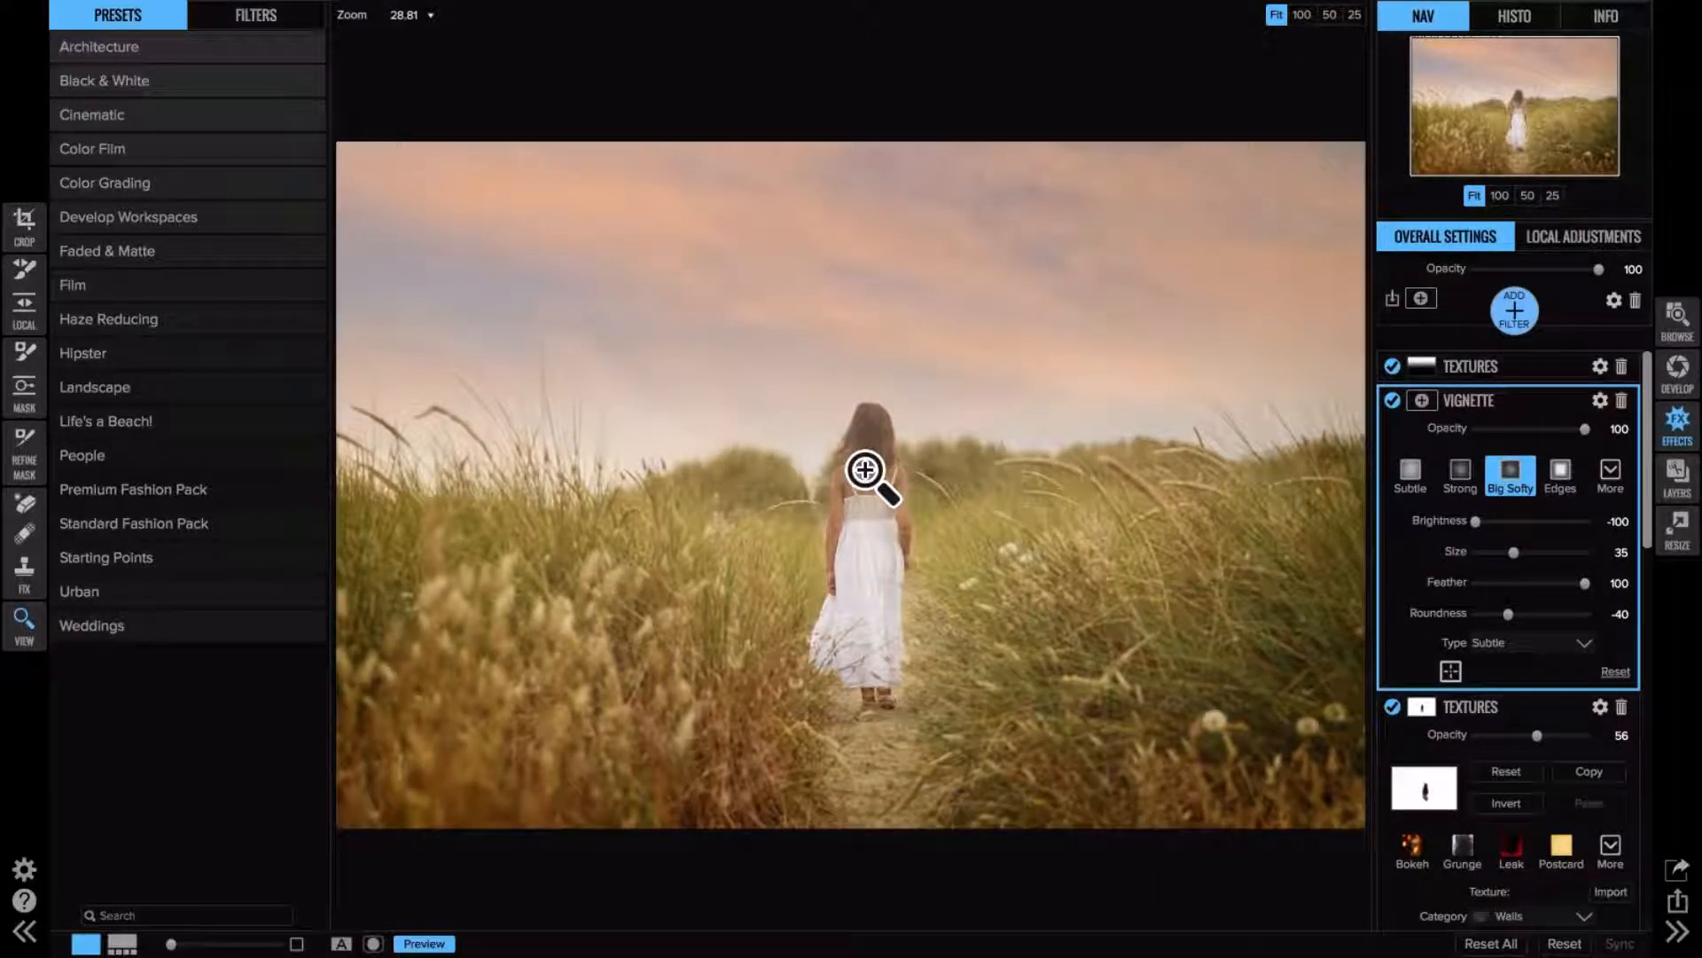
# - Open the sky texture's mask and paint the sky out over the girl's head with the masking brush at size 150
pyautogui.click(1507, 371)
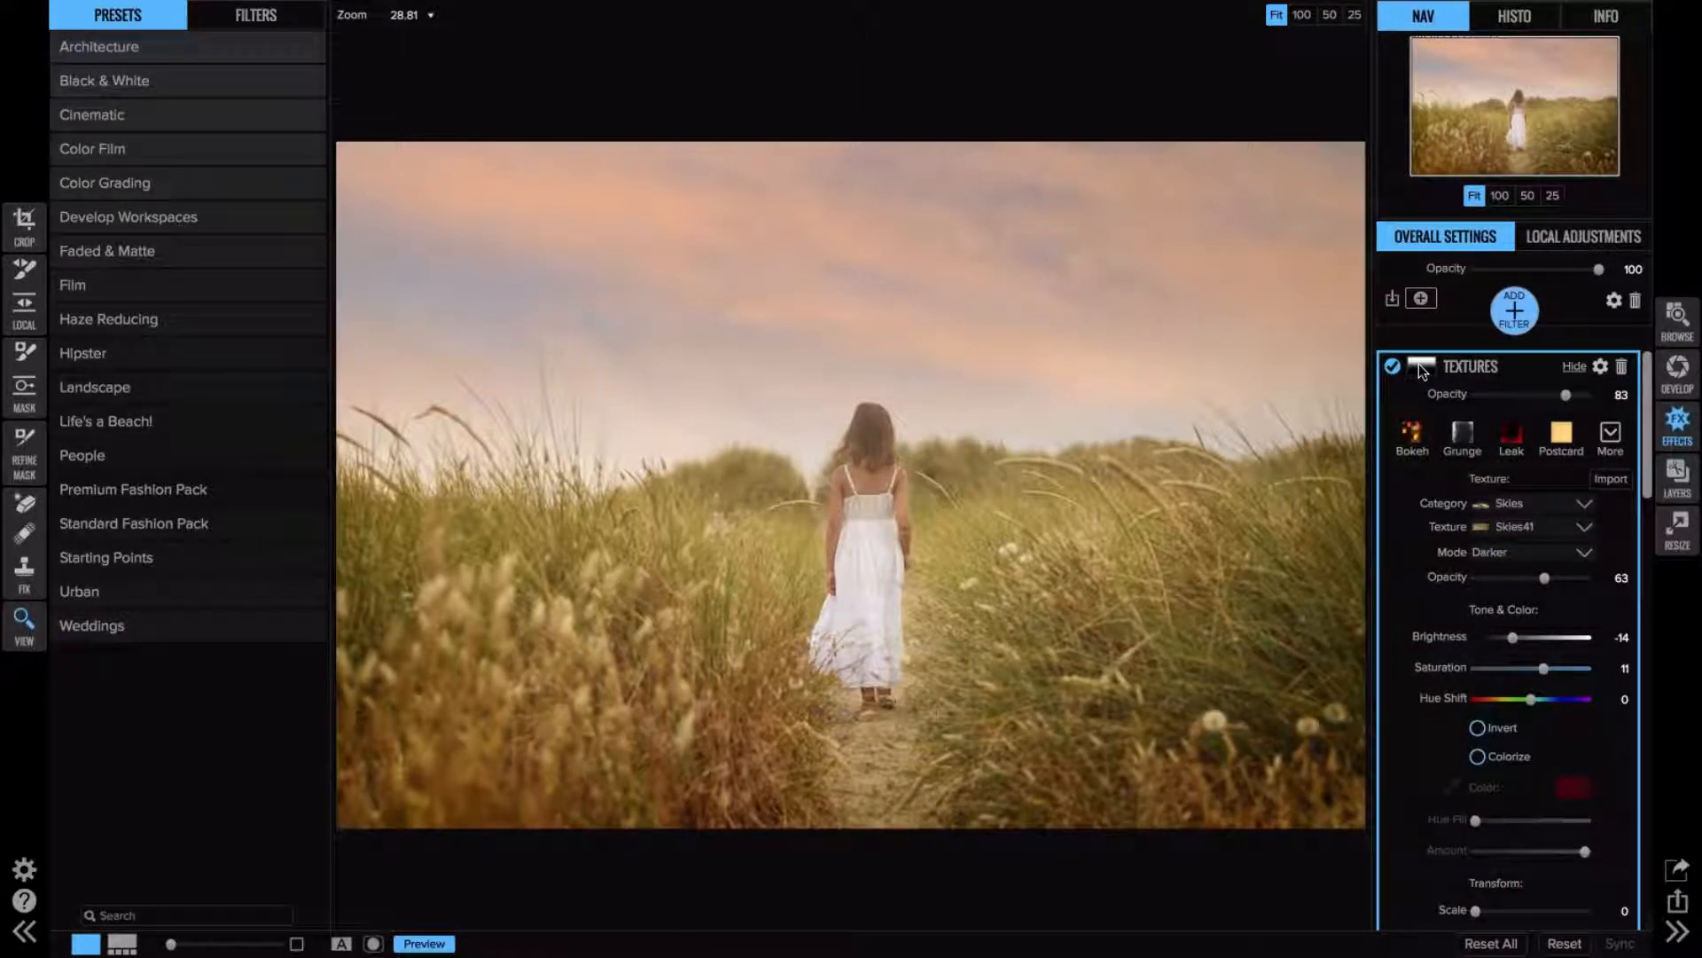
pyautogui.click(1419, 365)
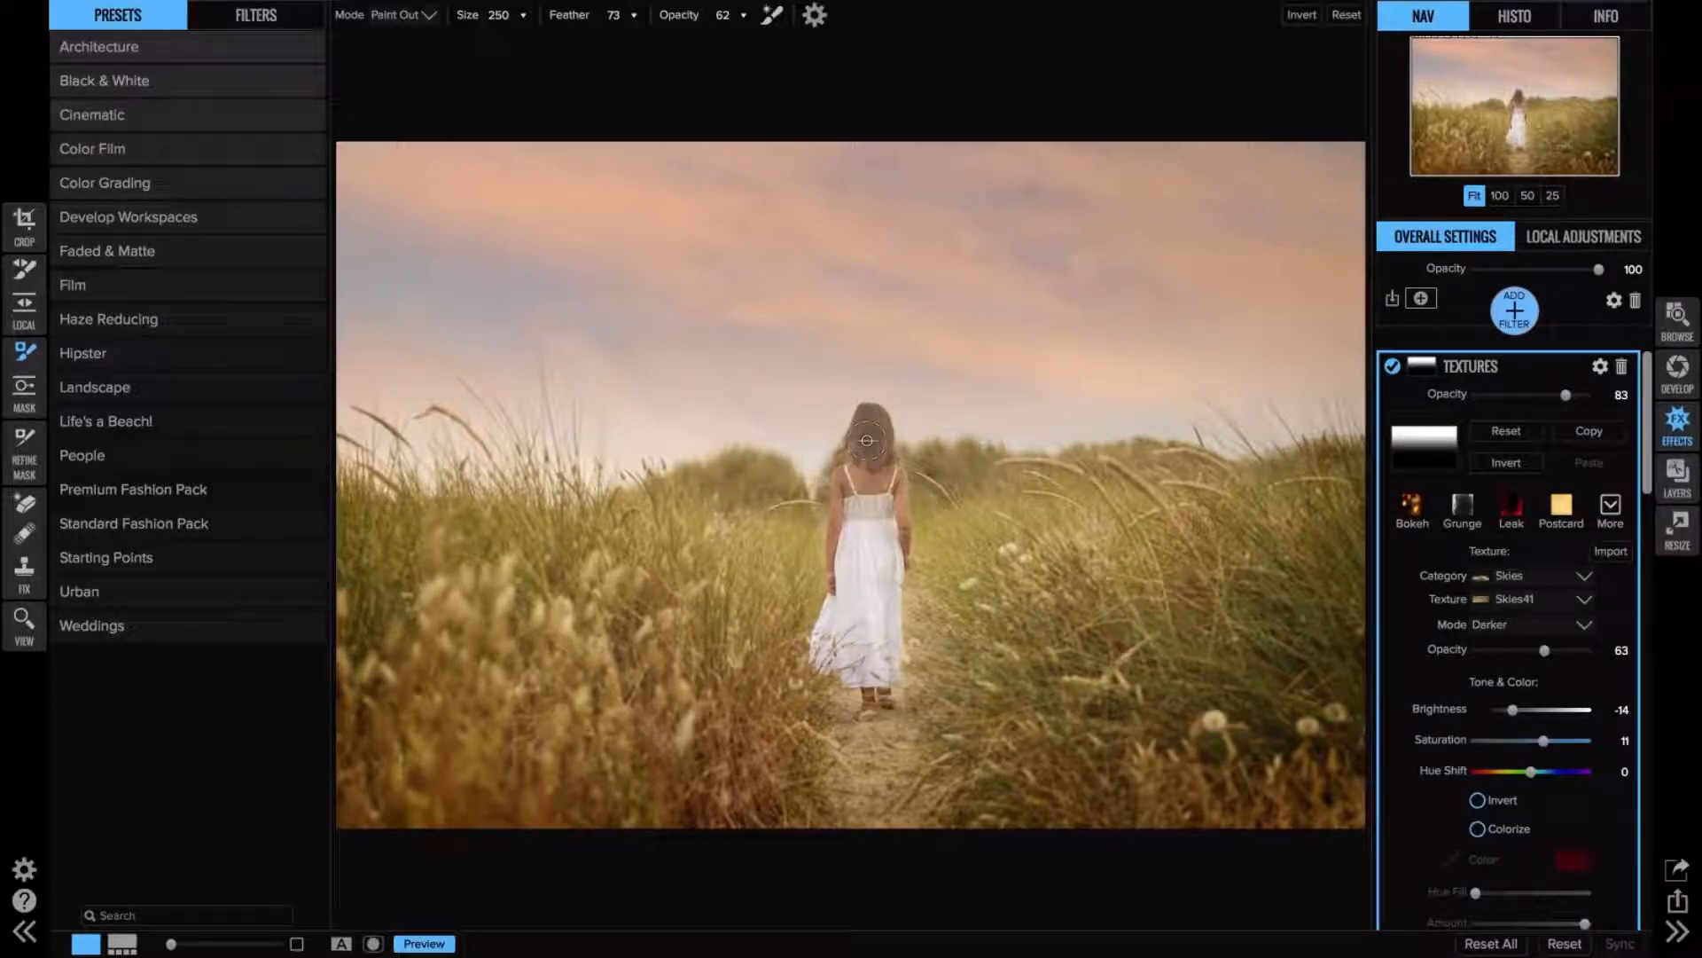
pyautogui.press('[')
pyautogui.press('[')
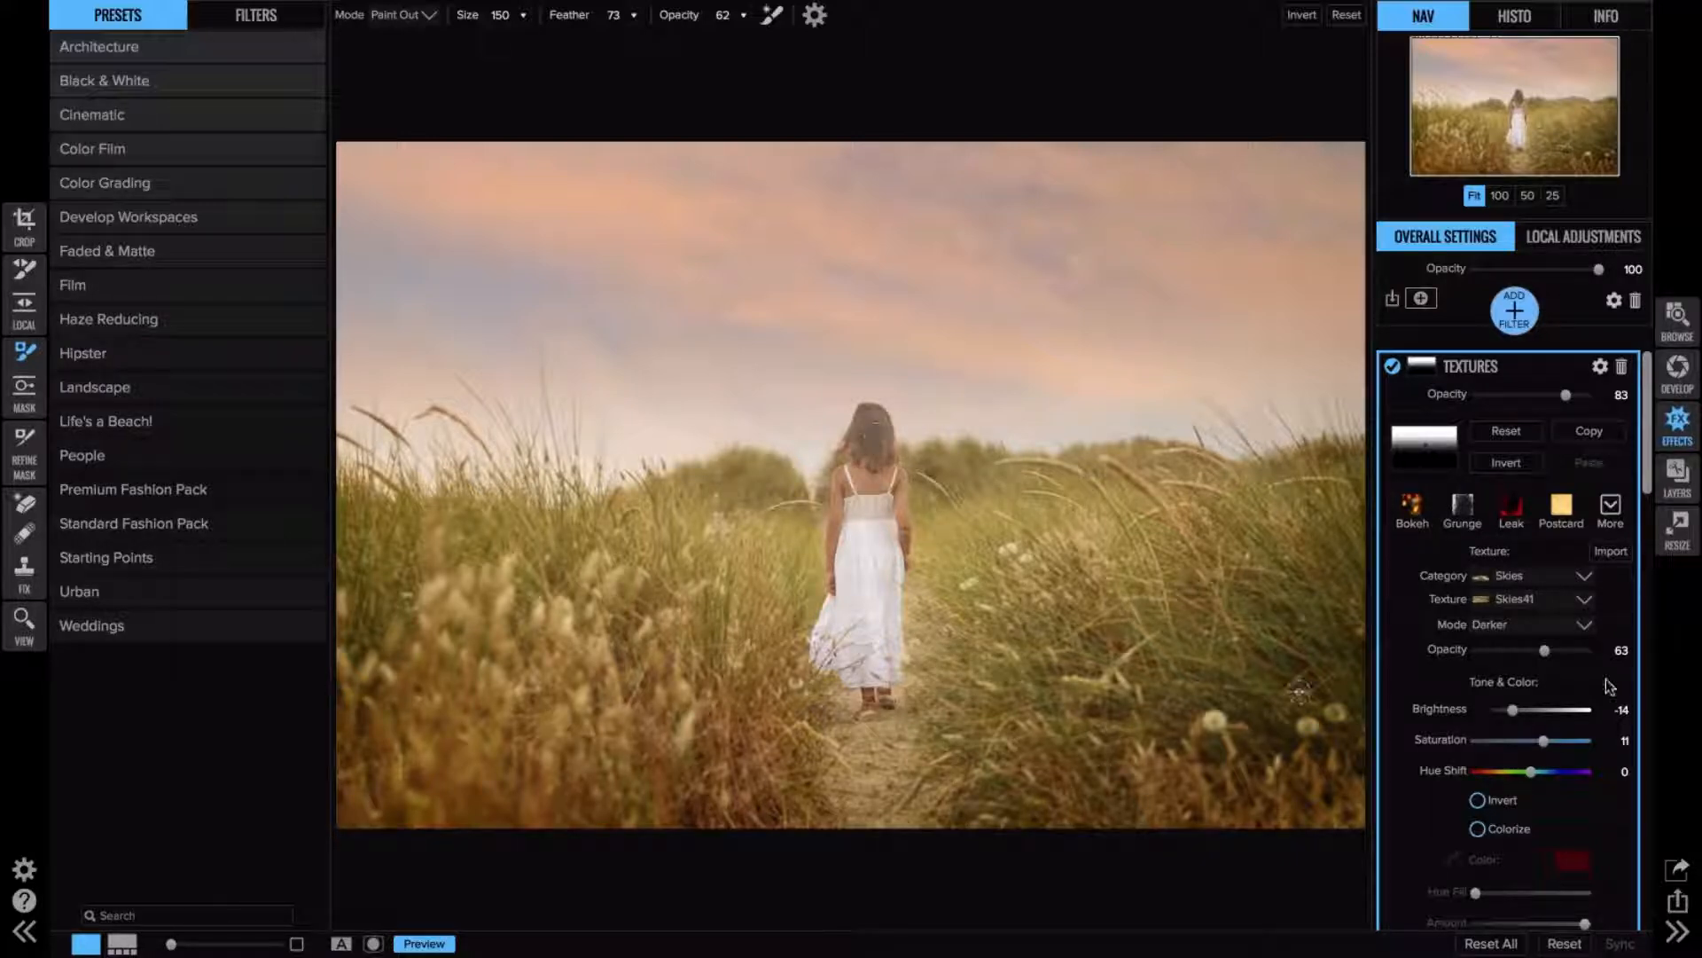
# - Toggle the preview to compare the finished sunset look with the original photo
pyautogui.click(425, 945)
pyautogui.click(425, 945)
pyautogui.click(424, 944)
# - Examine the options for saving the current settings as a preset, without saving one
pyautogui.click(417, 12)
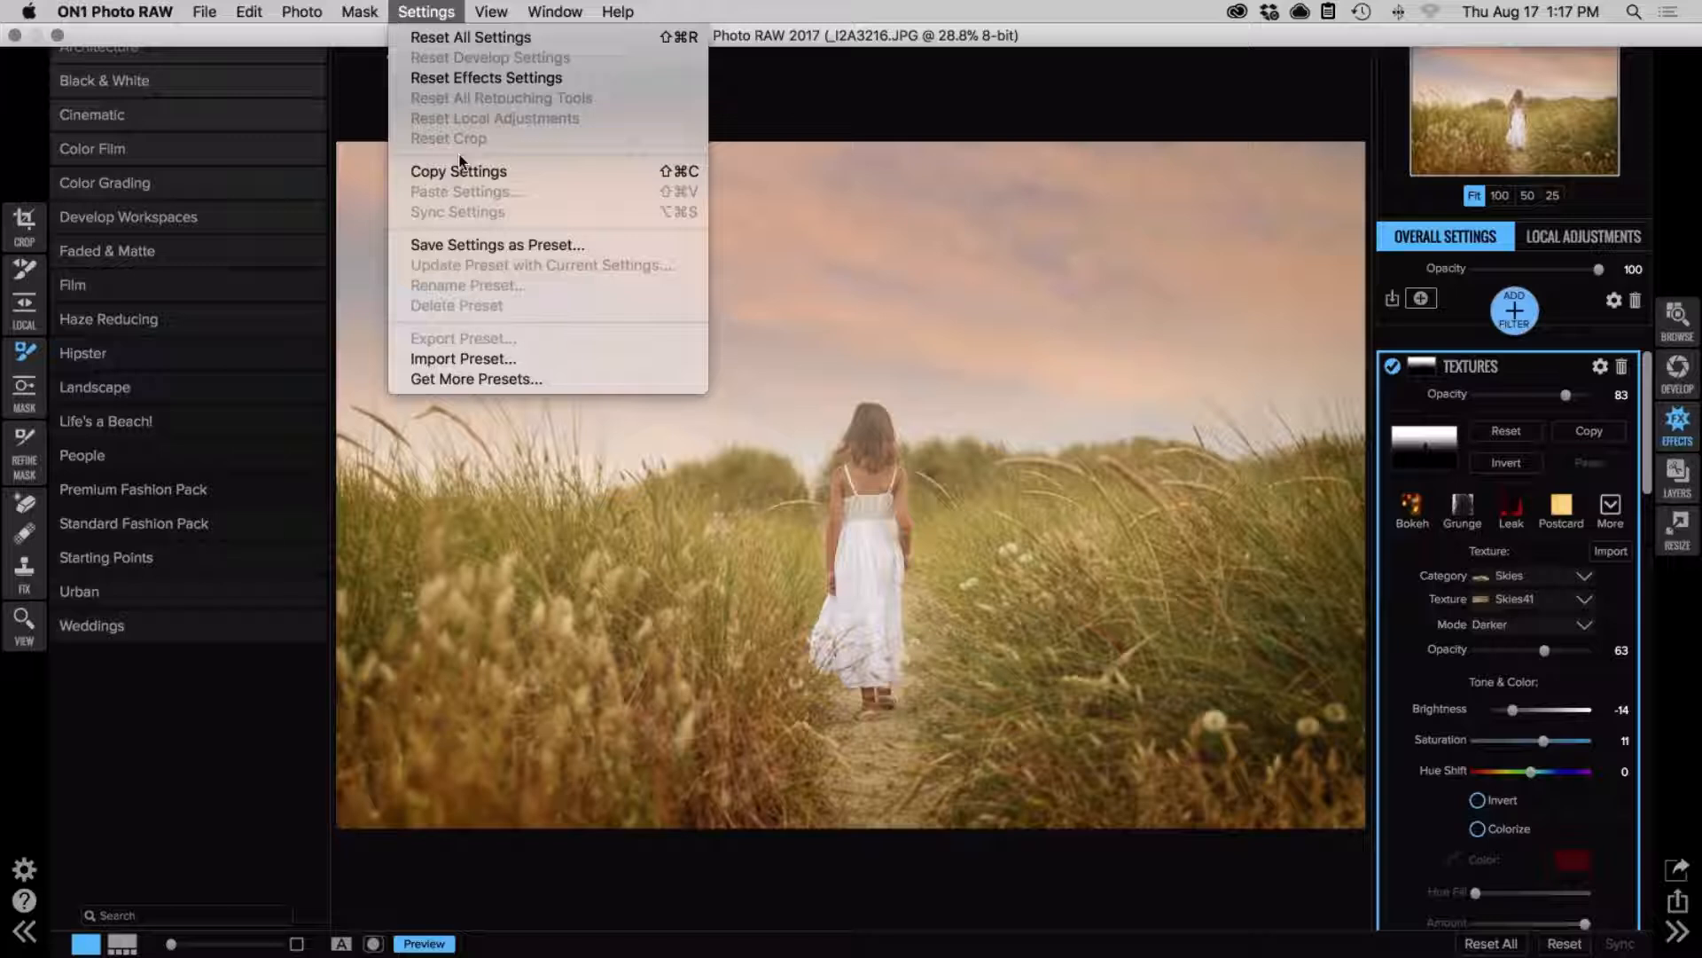
pyautogui.click(492, 244)
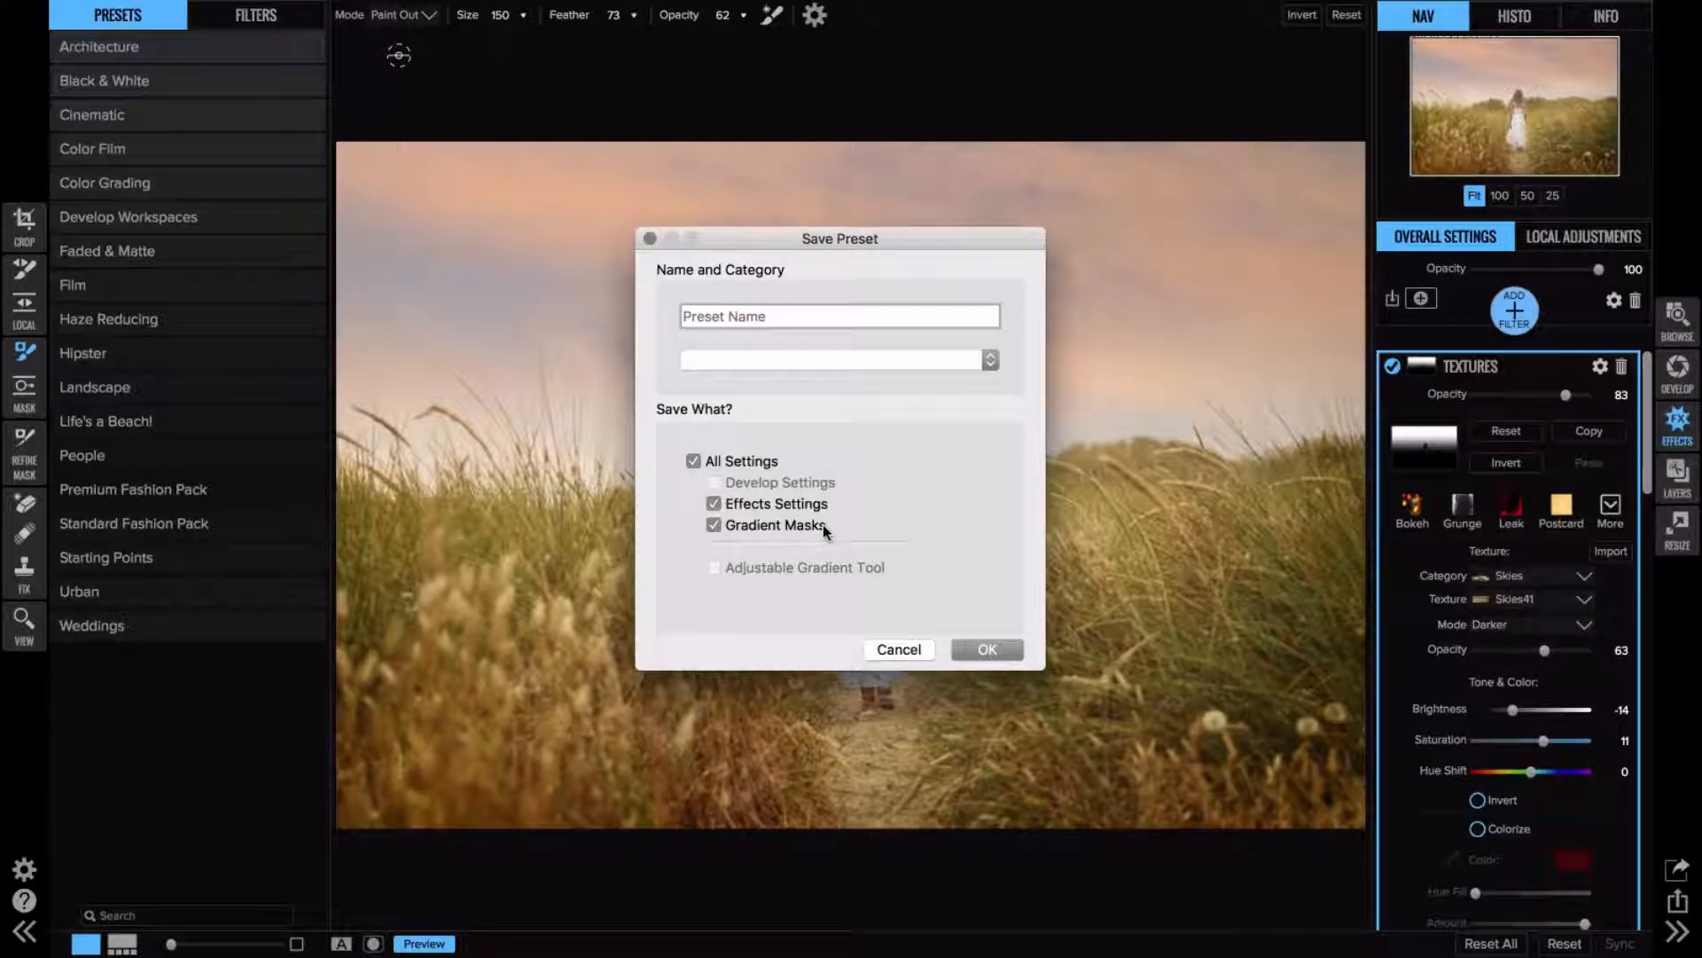
pyautogui.click(896, 650)
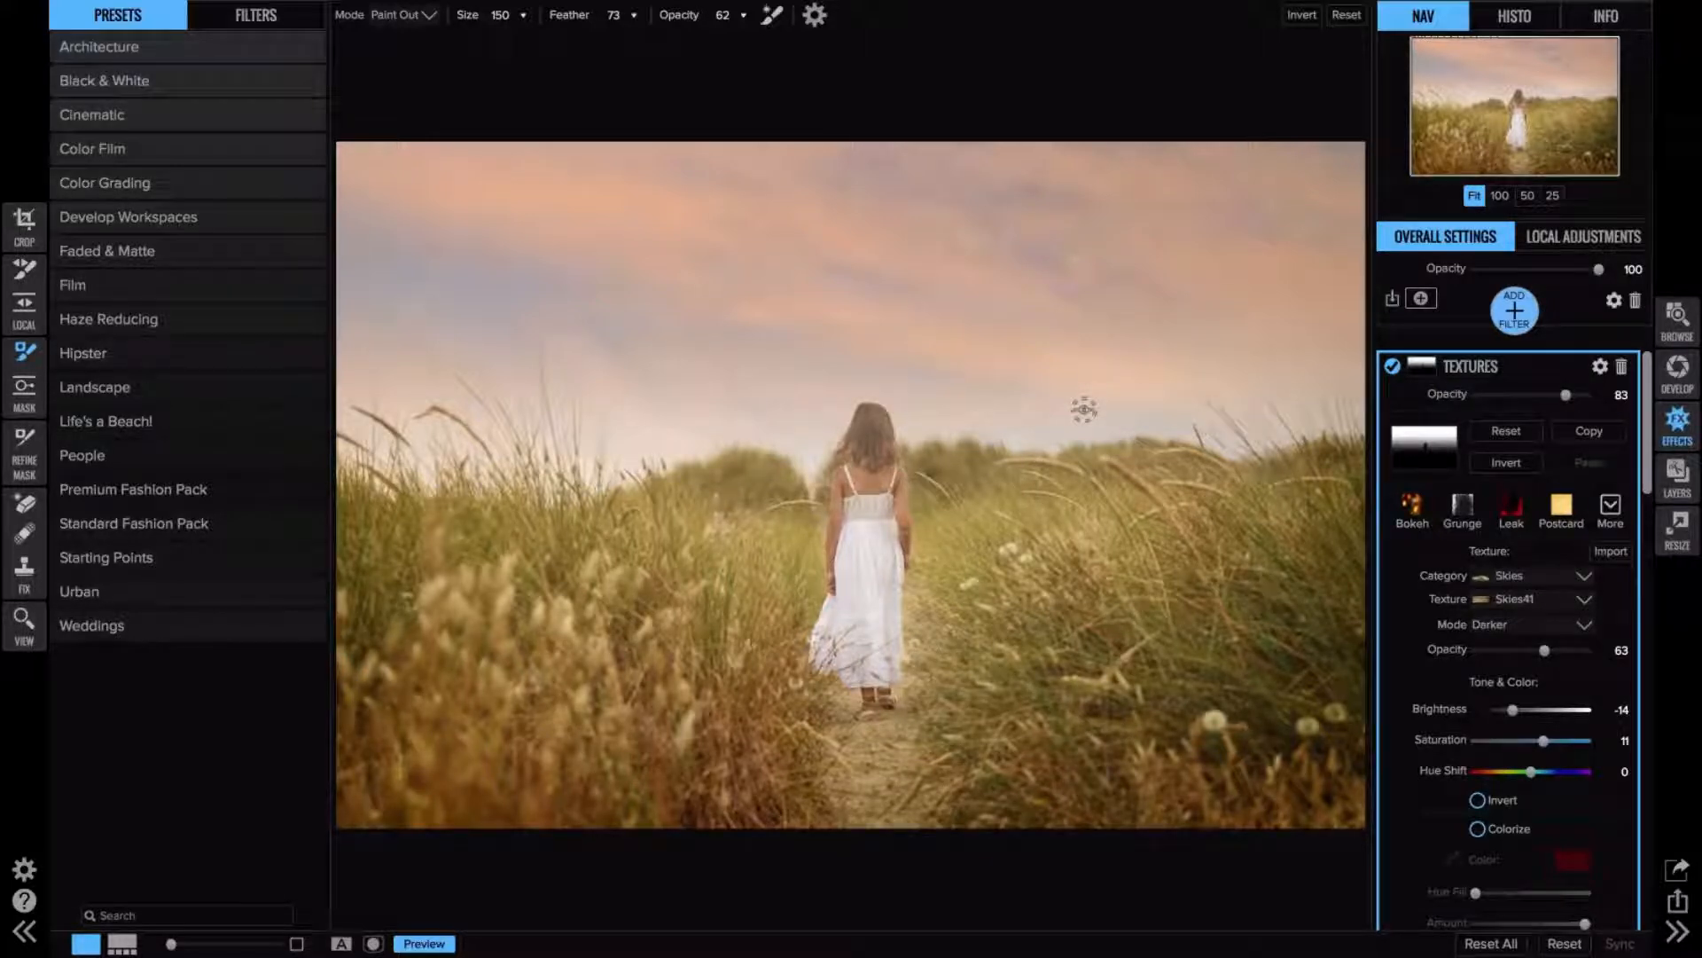
# - Return to the Browse module and open the Life's a Beach! preset category
pyautogui.click(1679, 321)
pyautogui.click(1678, 320)
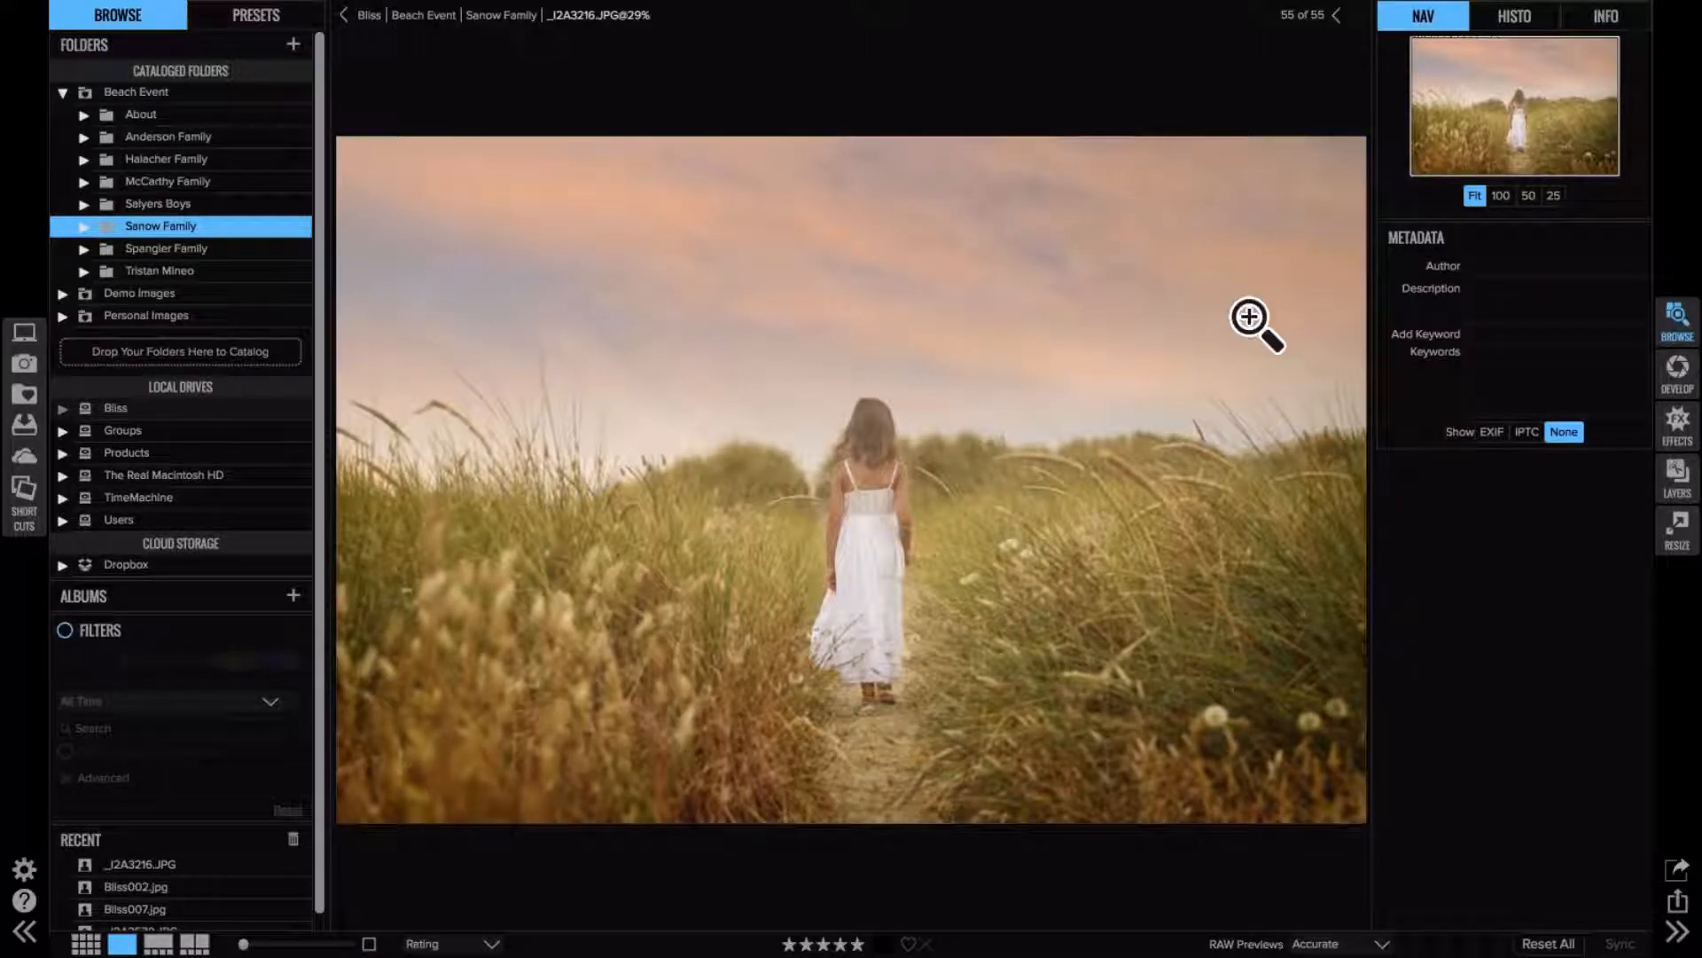
pyautogui.click(256, 15)
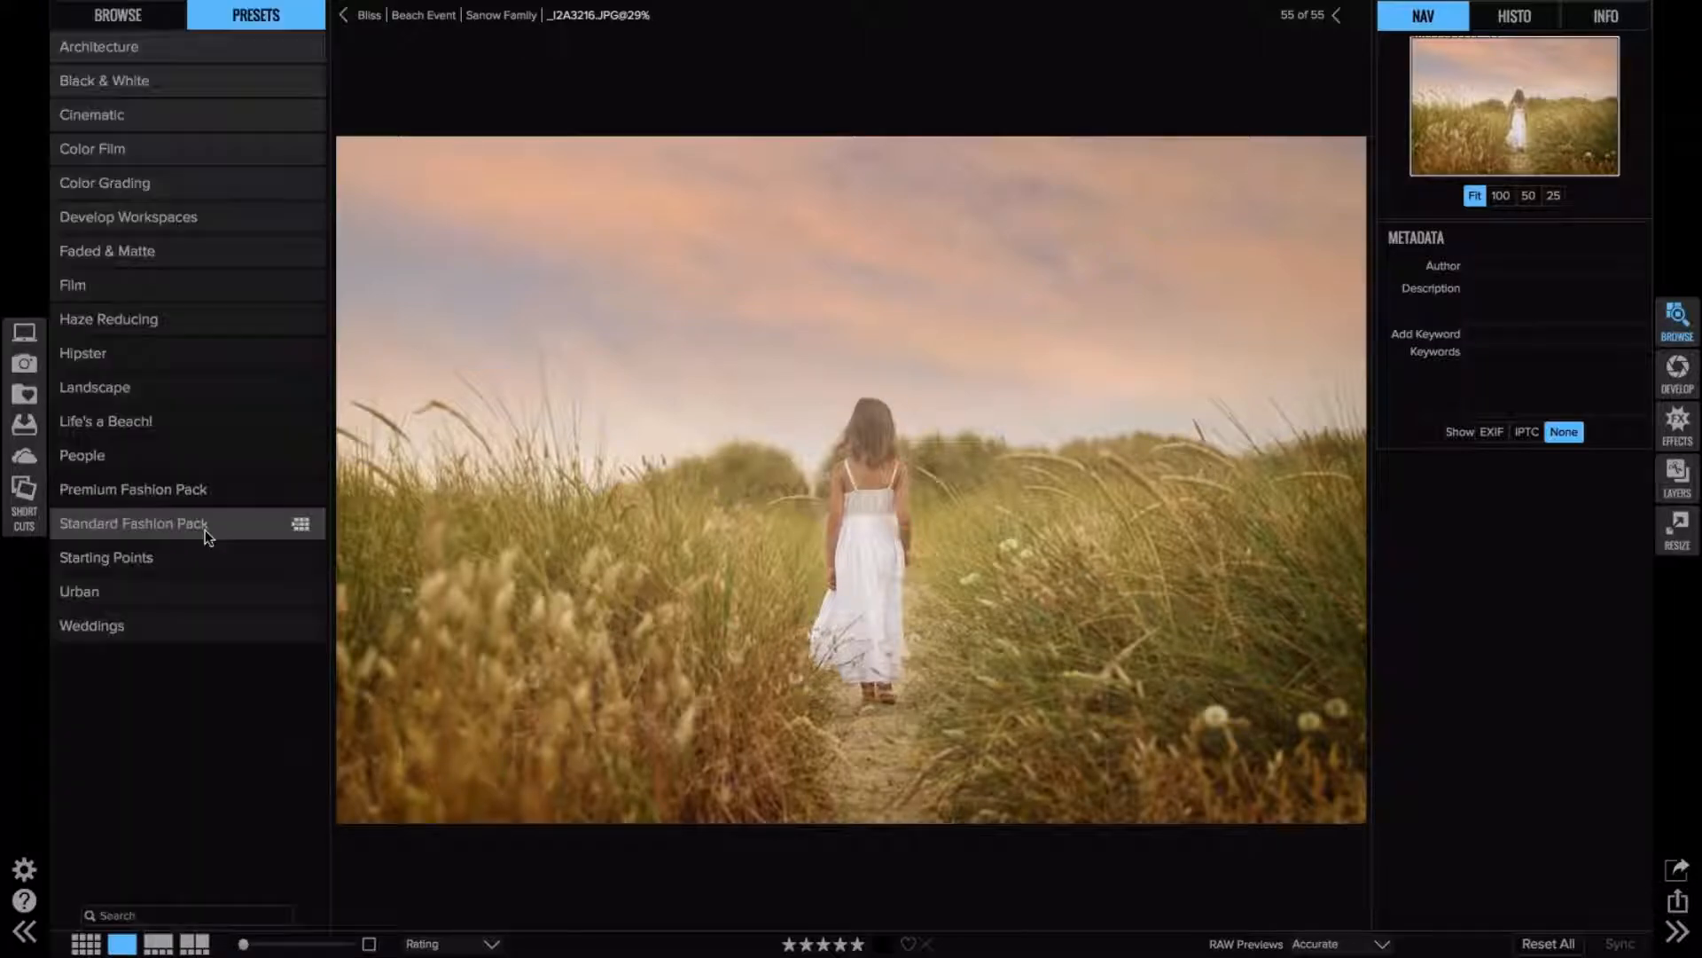
pyautogui.click(205, 529)
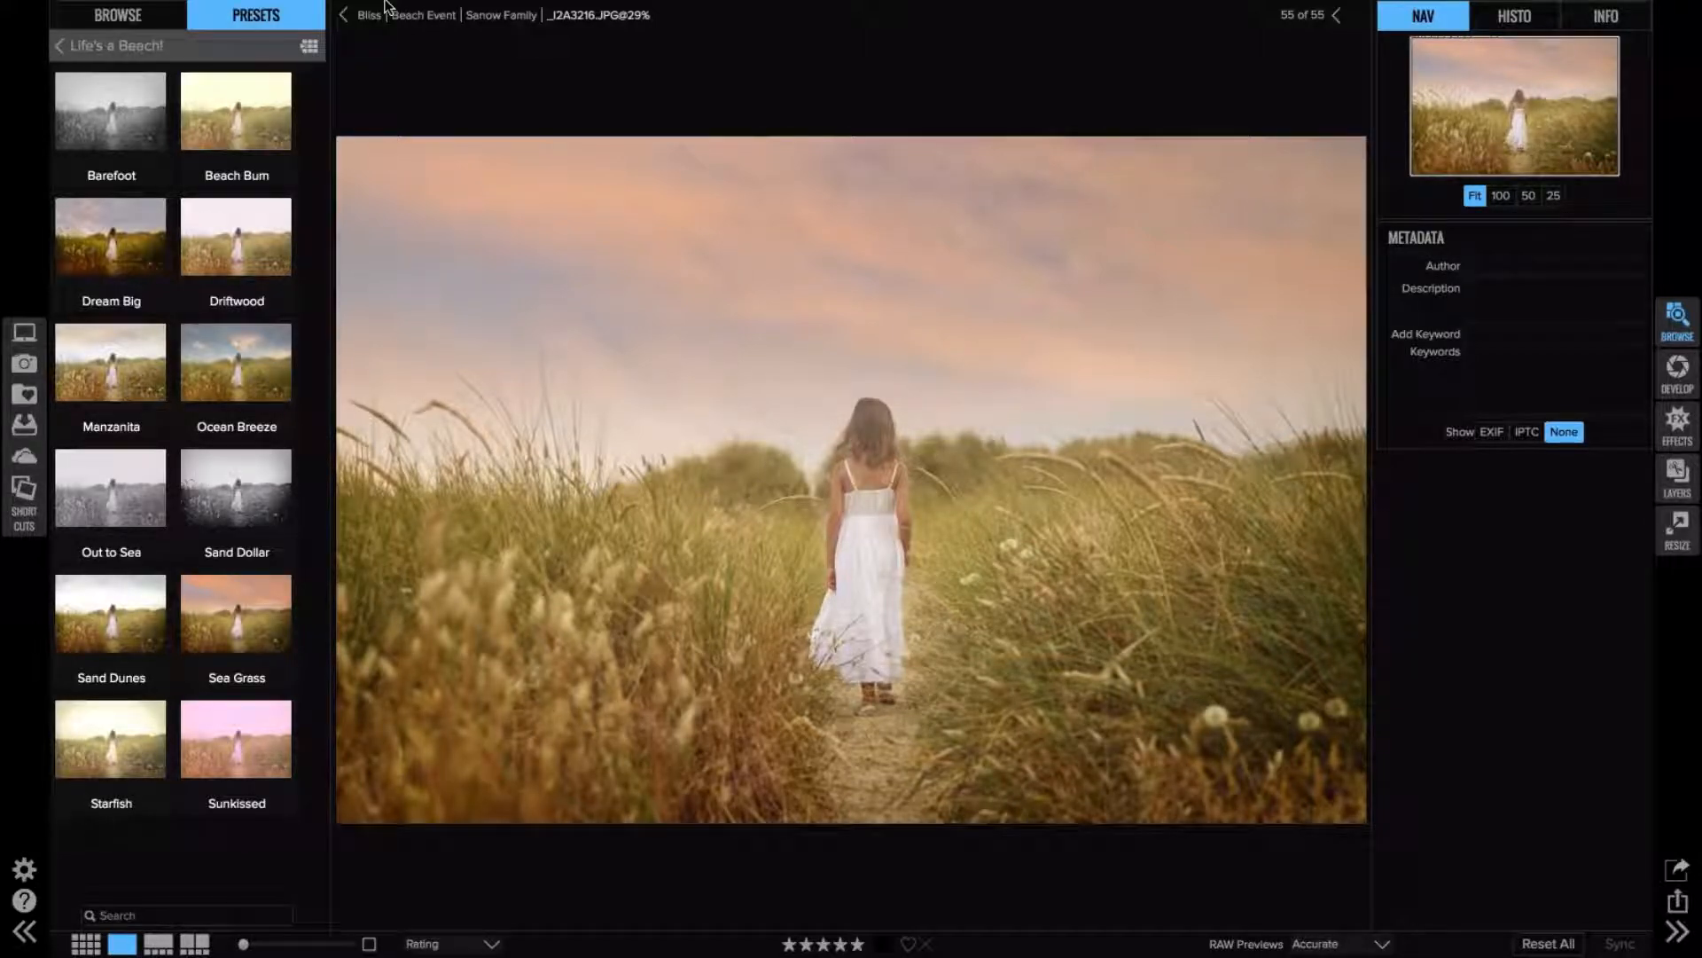
# - Open _I2A3416.JPG of the two girls in the Effects module and apply the Sea Grass preset
pyautogui.click(343, 16)
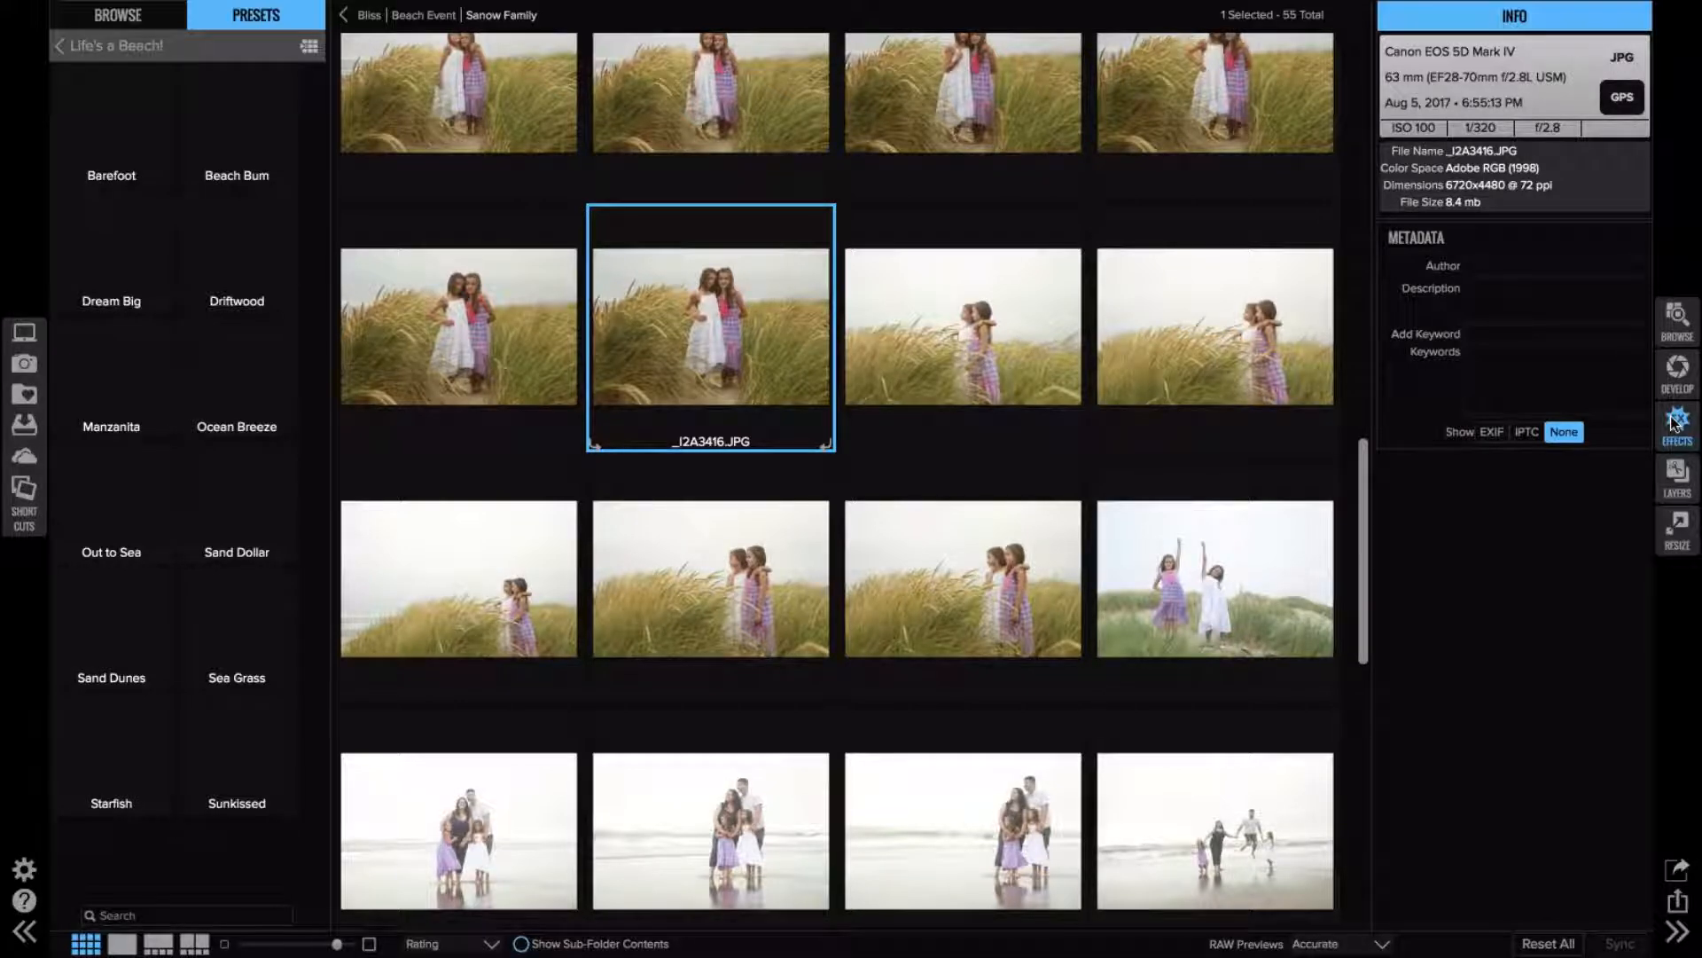
pyautogui.click(1675, 423)
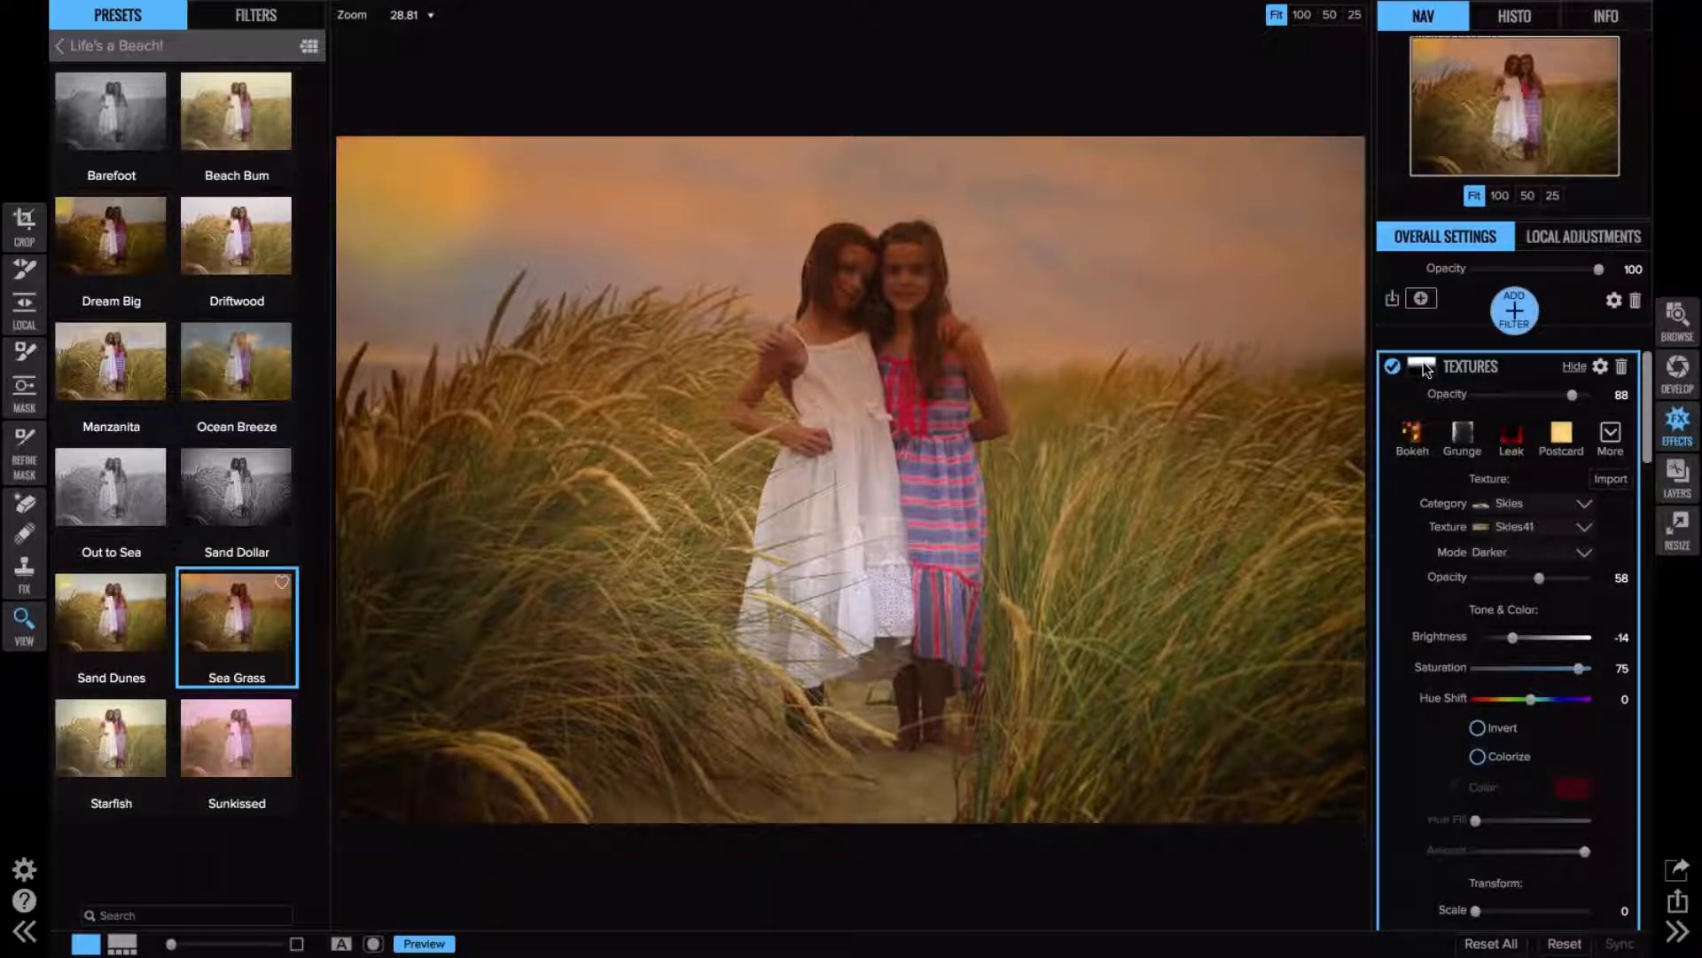
# - Open the sky texture's mask, raise its gradient to the girls' faces and widen the gradient's transition
pyautogui.click(1422, 366)
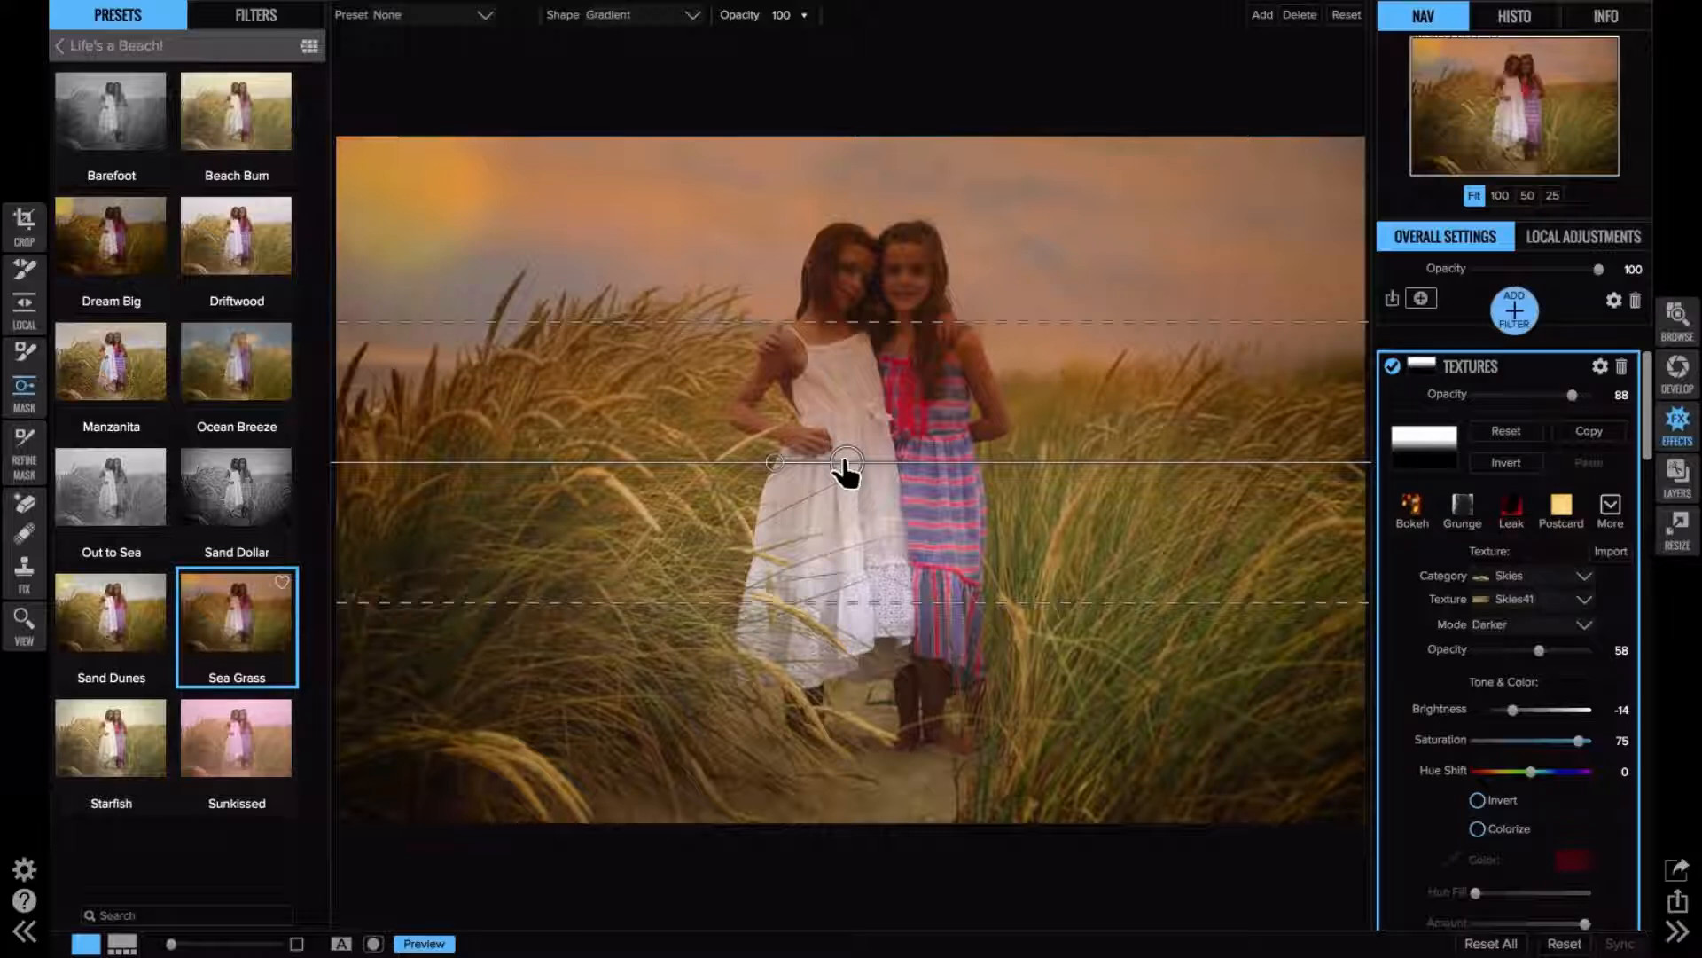
pyautogui.moveTo(837, 460)
pyautogui.mouseDown()
pyautogui.moveTo(839, 429)
pyautogui.moveTo(856, 449)
pyautogui.mouseUp()
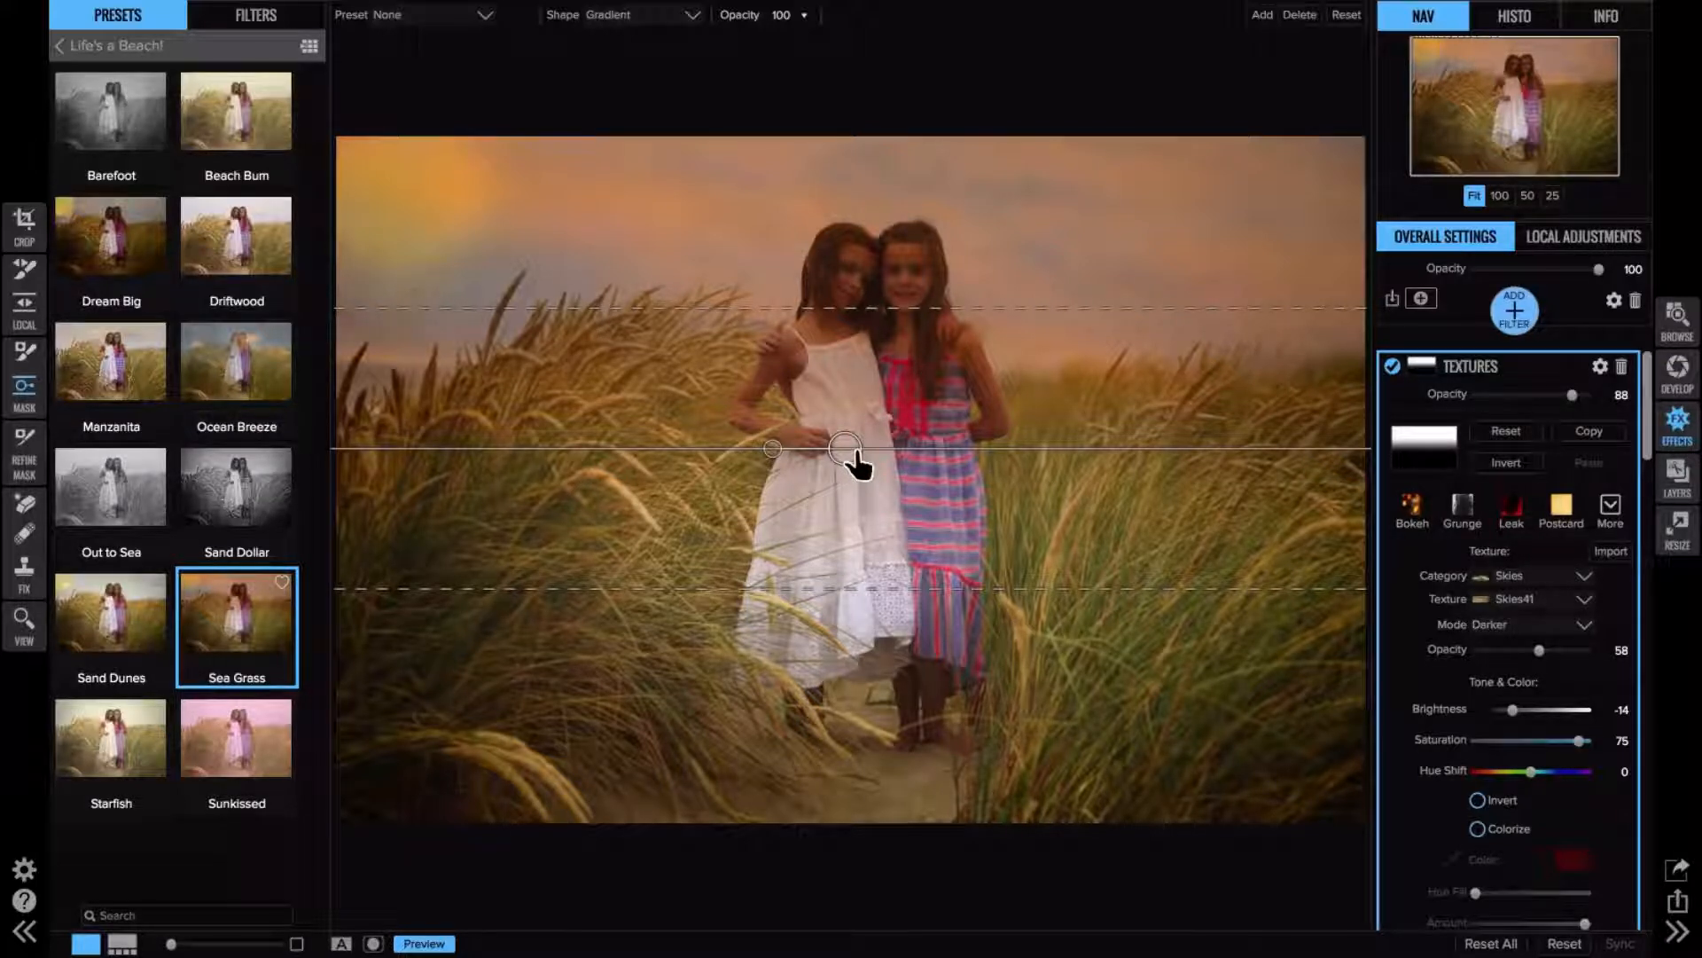
pyautogui.moveTo(857, 461); pyautogui.dragTo(882, 266)
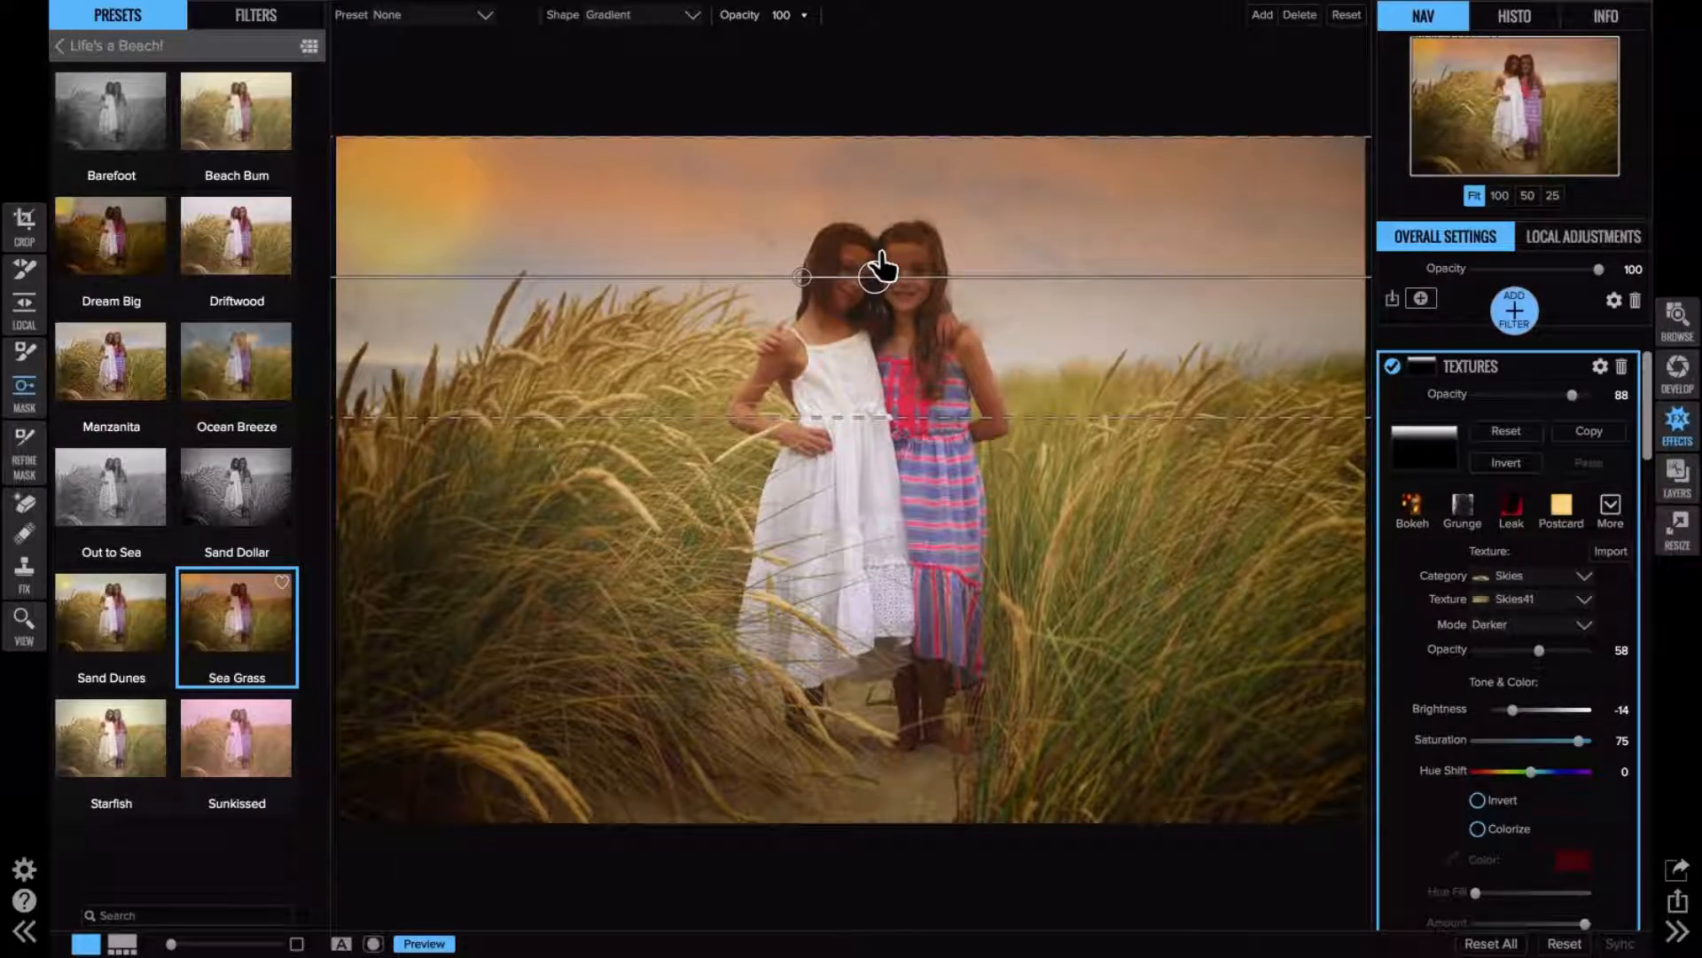
pyautogui.moveTo(836, 416); pyautogui.dragTo(834, 475)
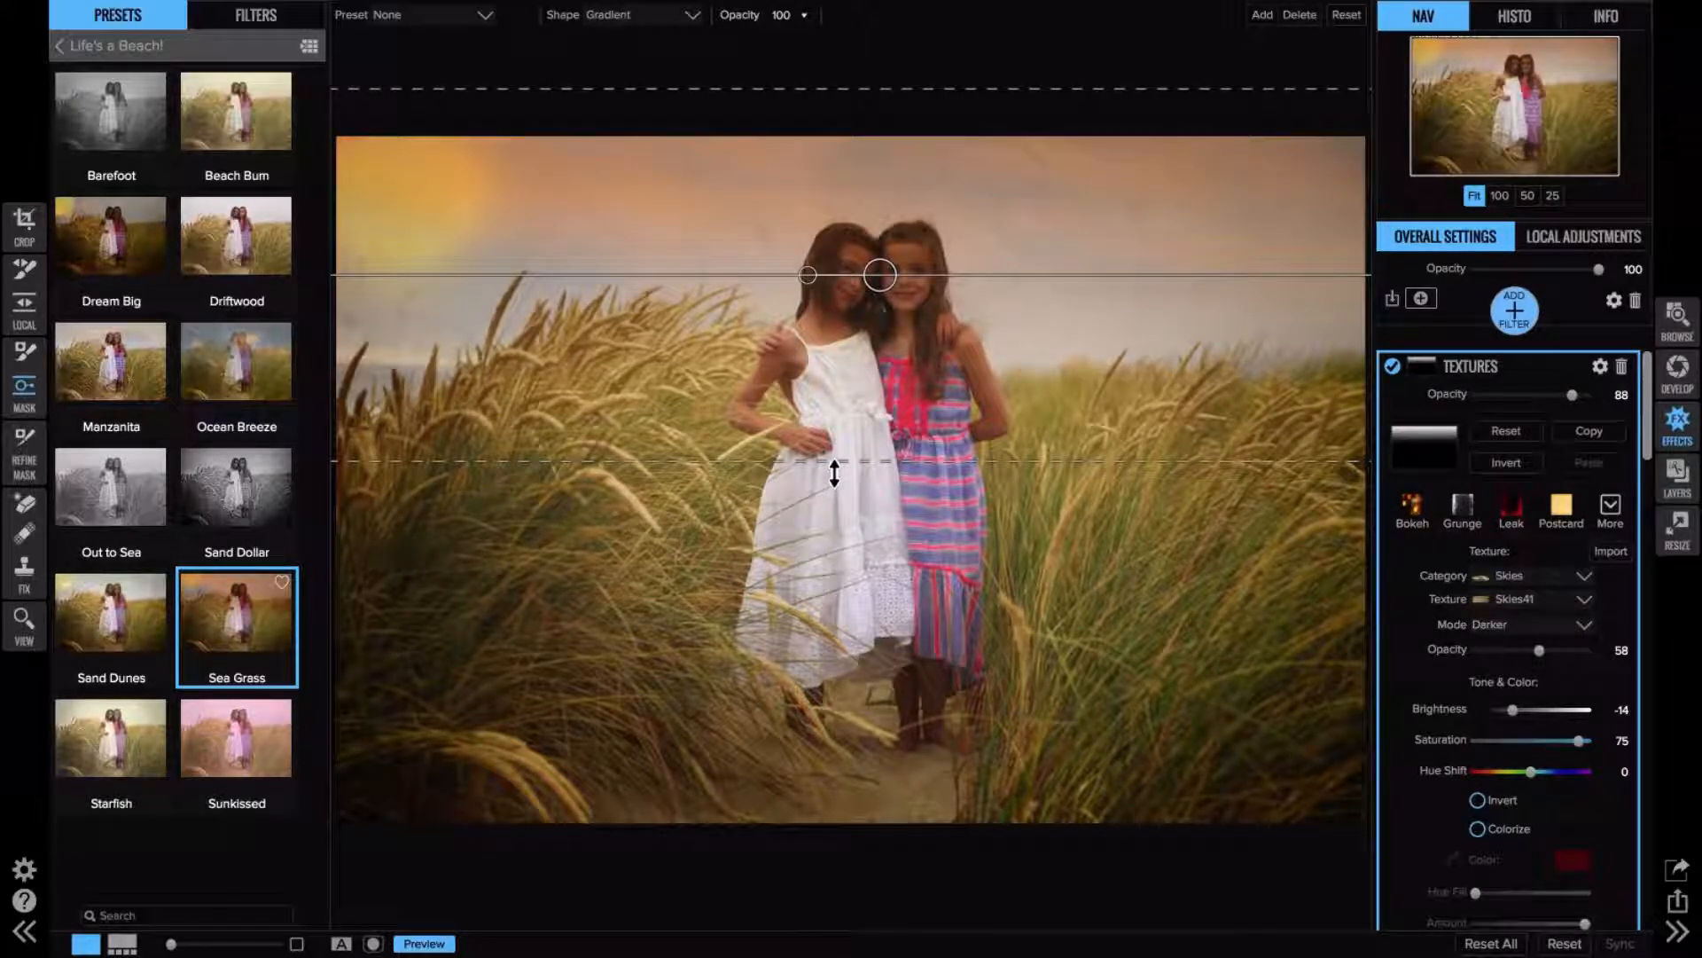
# - Paint the sky texture out over the two girls with the masking brush at size 250
pyautogui.press('b')
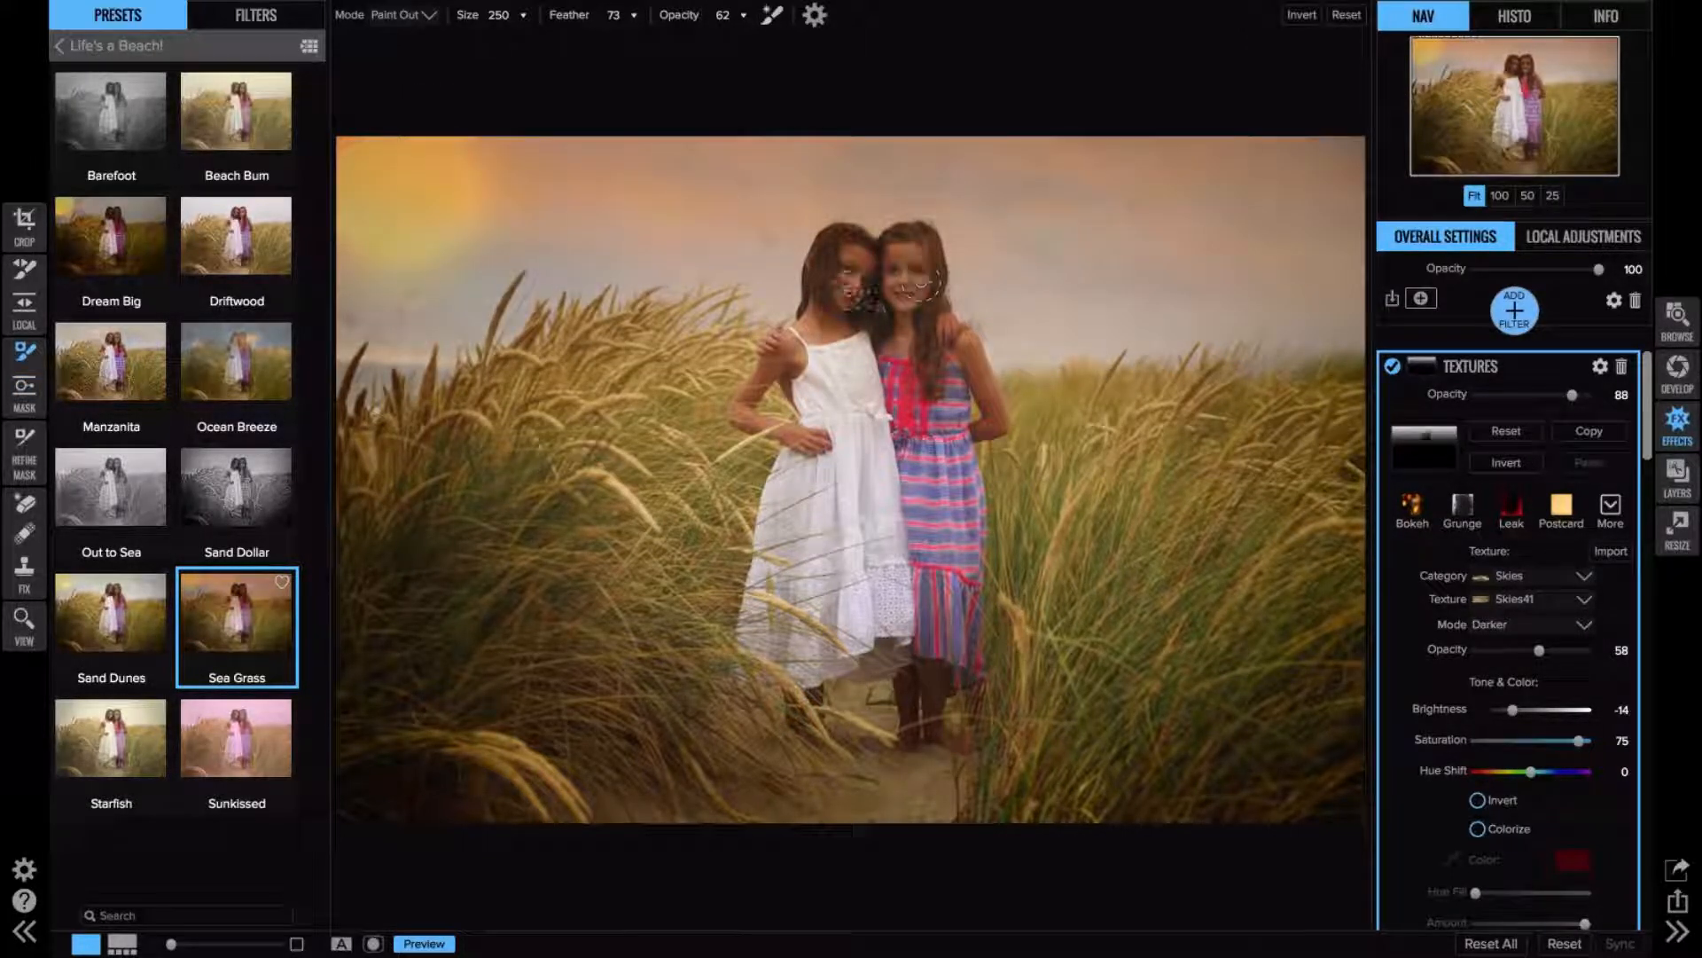
pyautogui.moveTo(922, 284)
pyautogui.mouseDown()
pyautogui.moveTo(850, 289)
pyautogui.moveTo(795, 413)
pyautogui.moveTo(857, 434)
pyautogui.mouseUp()
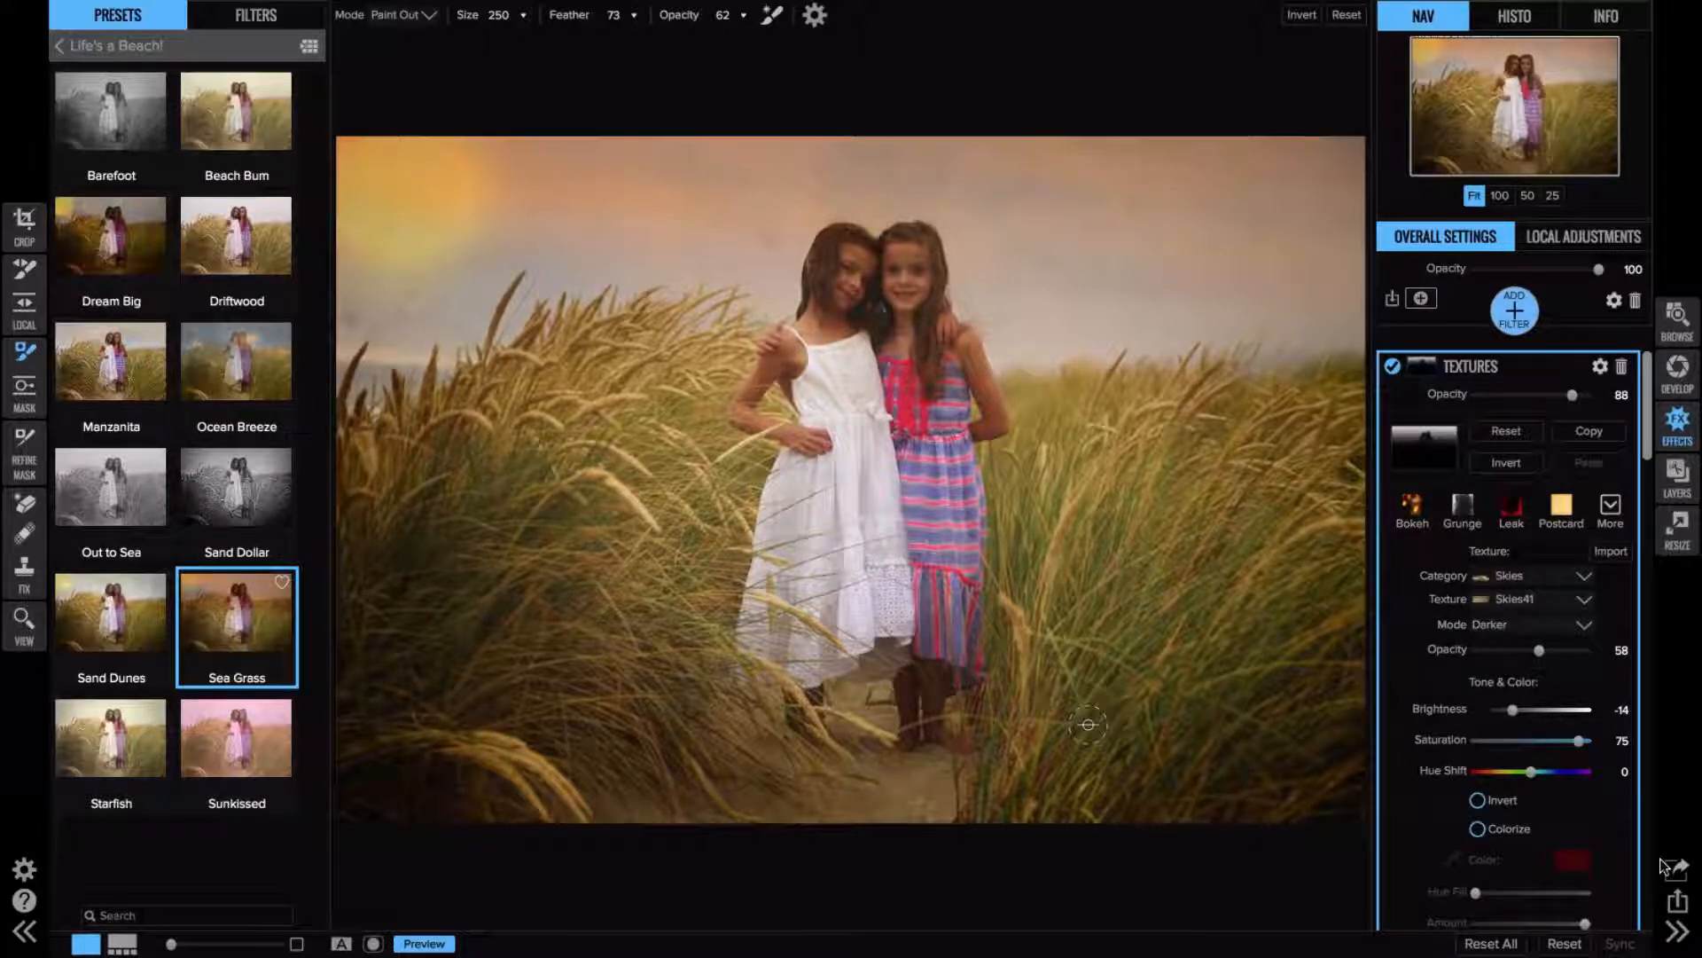
# - Turn off the Cool Concrete texture filter in the Sea Grass preset's filter stack
pyautogui.scroll(-2, 1605, 838)
pyautogui.scroll(-5, 1507, 816)
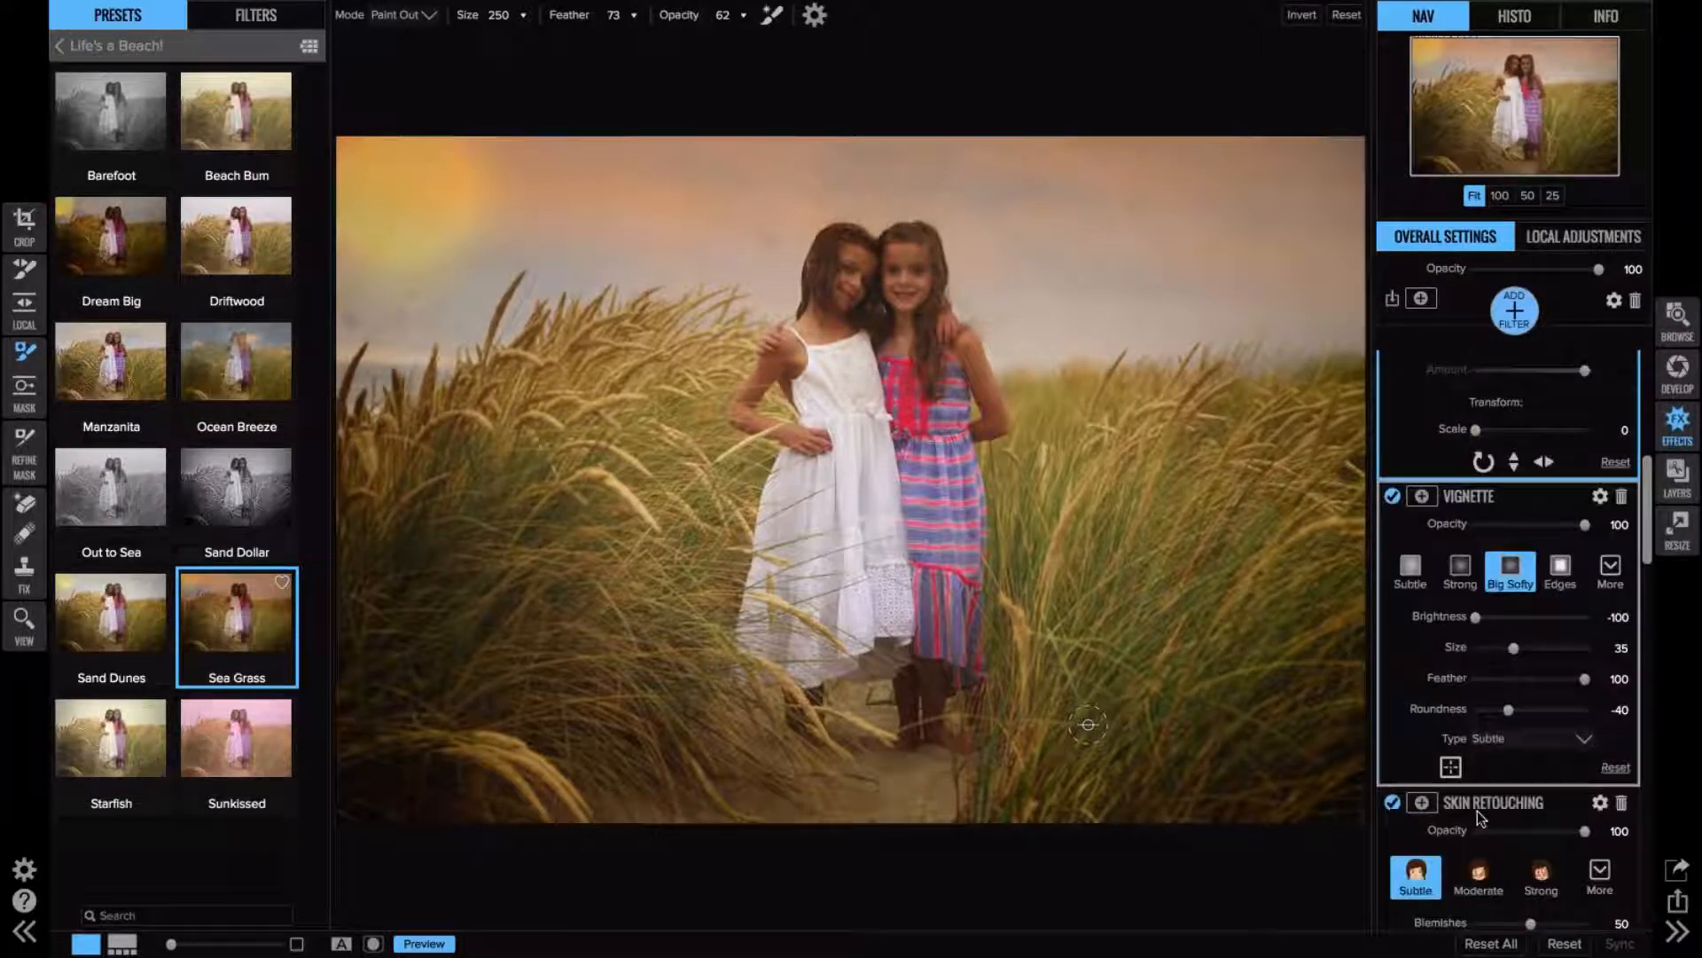
pyautogui.scroll(-5, 1477, 810)
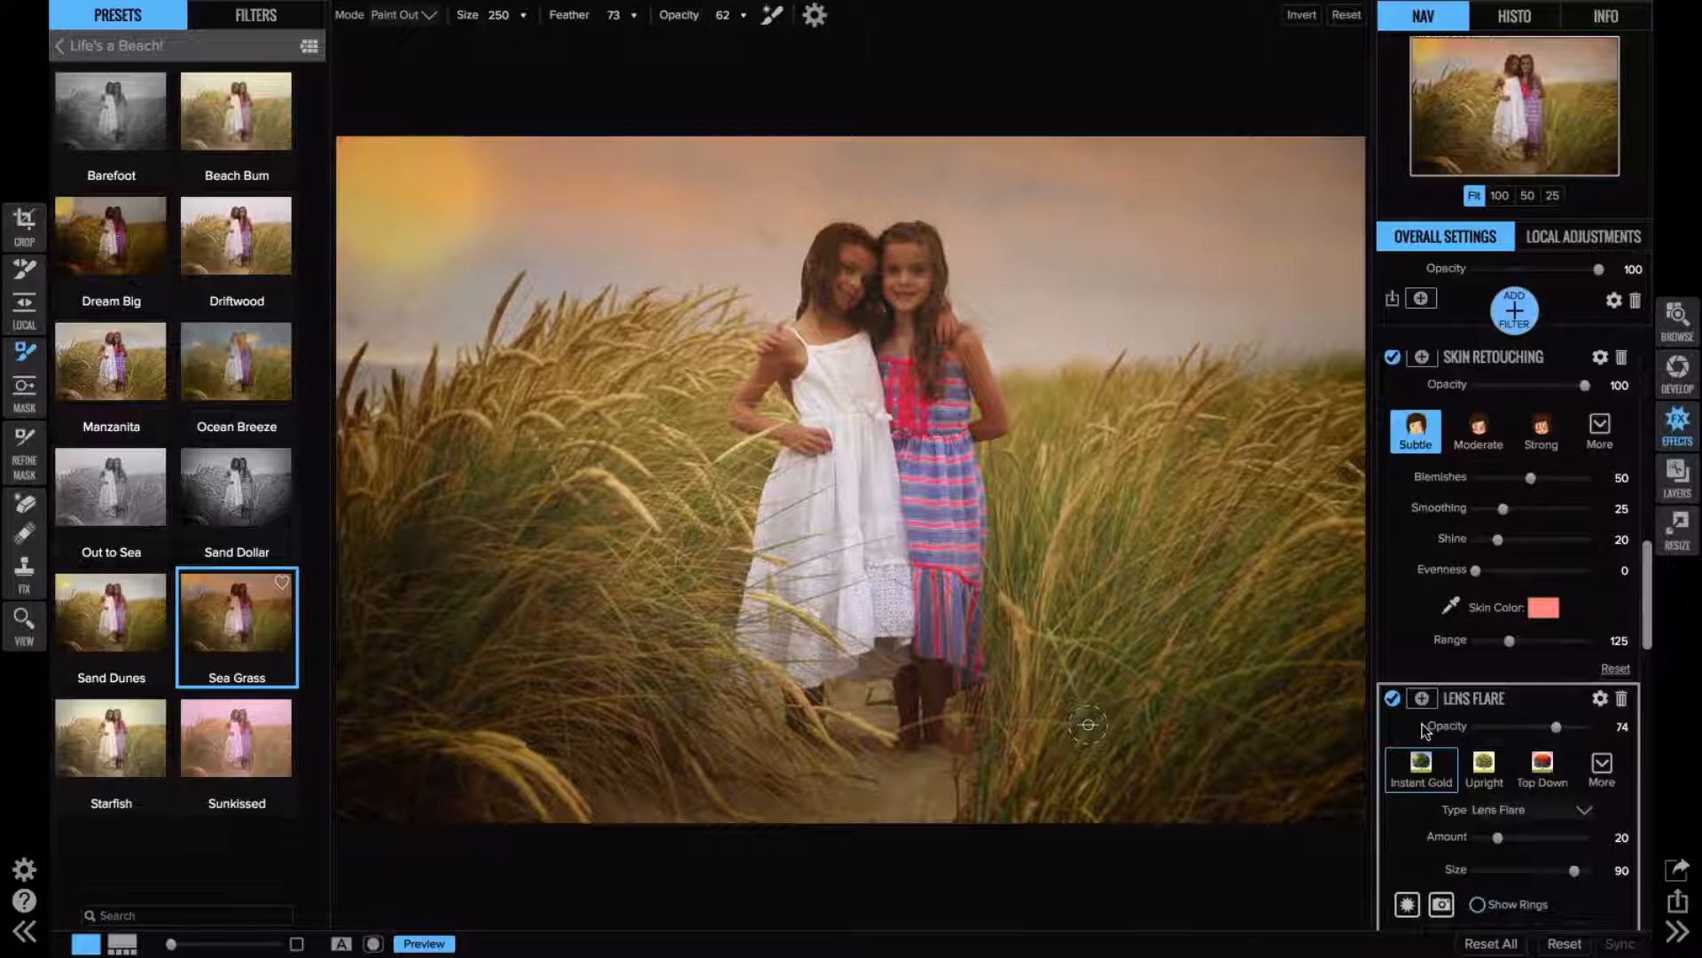
pyautogui.scroll(-5, 1425, 732)
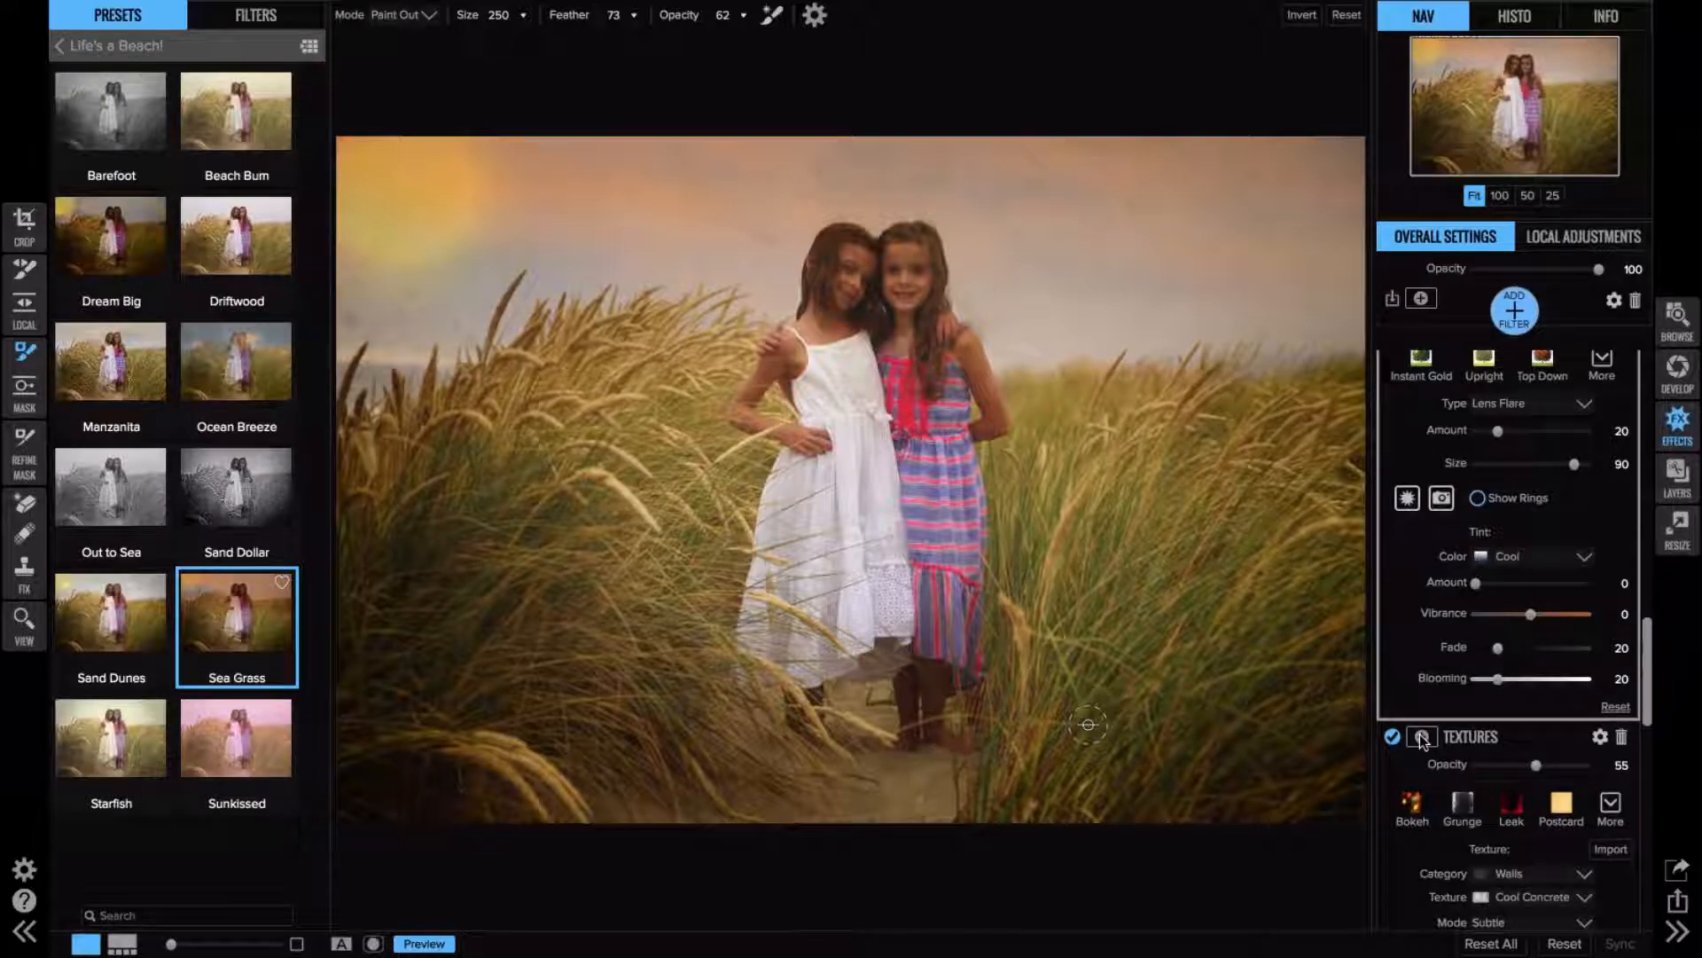
pyautogui.click(1392, 736)
pyautogui.scroll(2, 1465, 687)
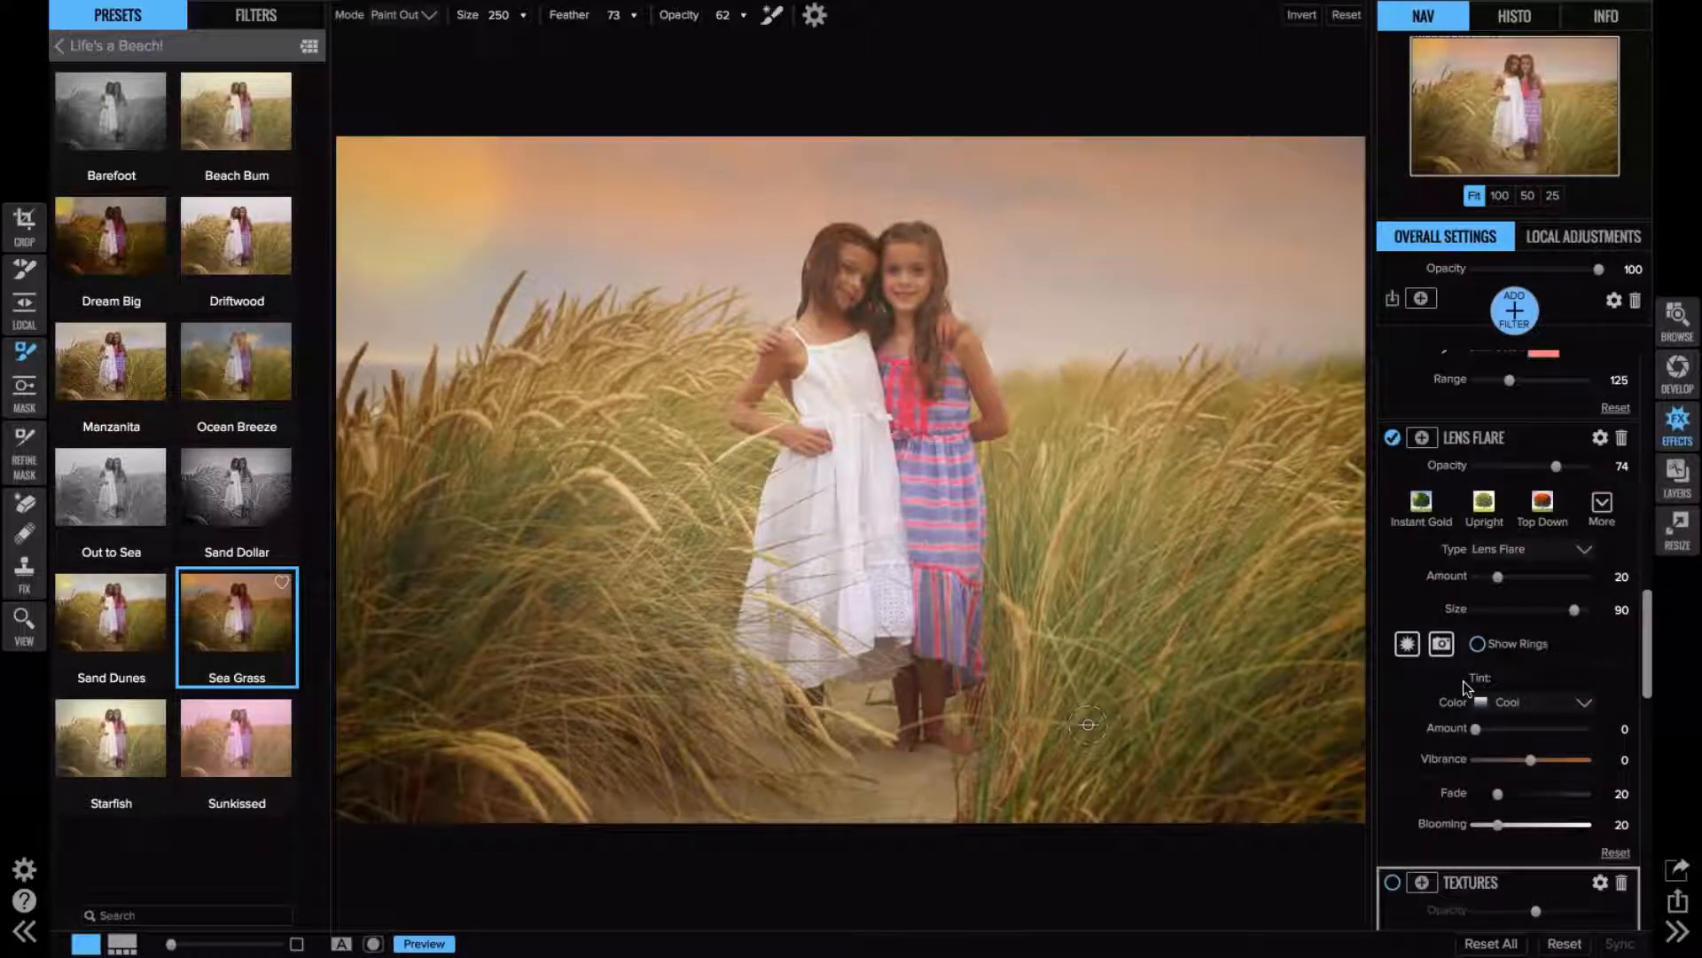
pyautogui.scroll(3, 1465, 687)
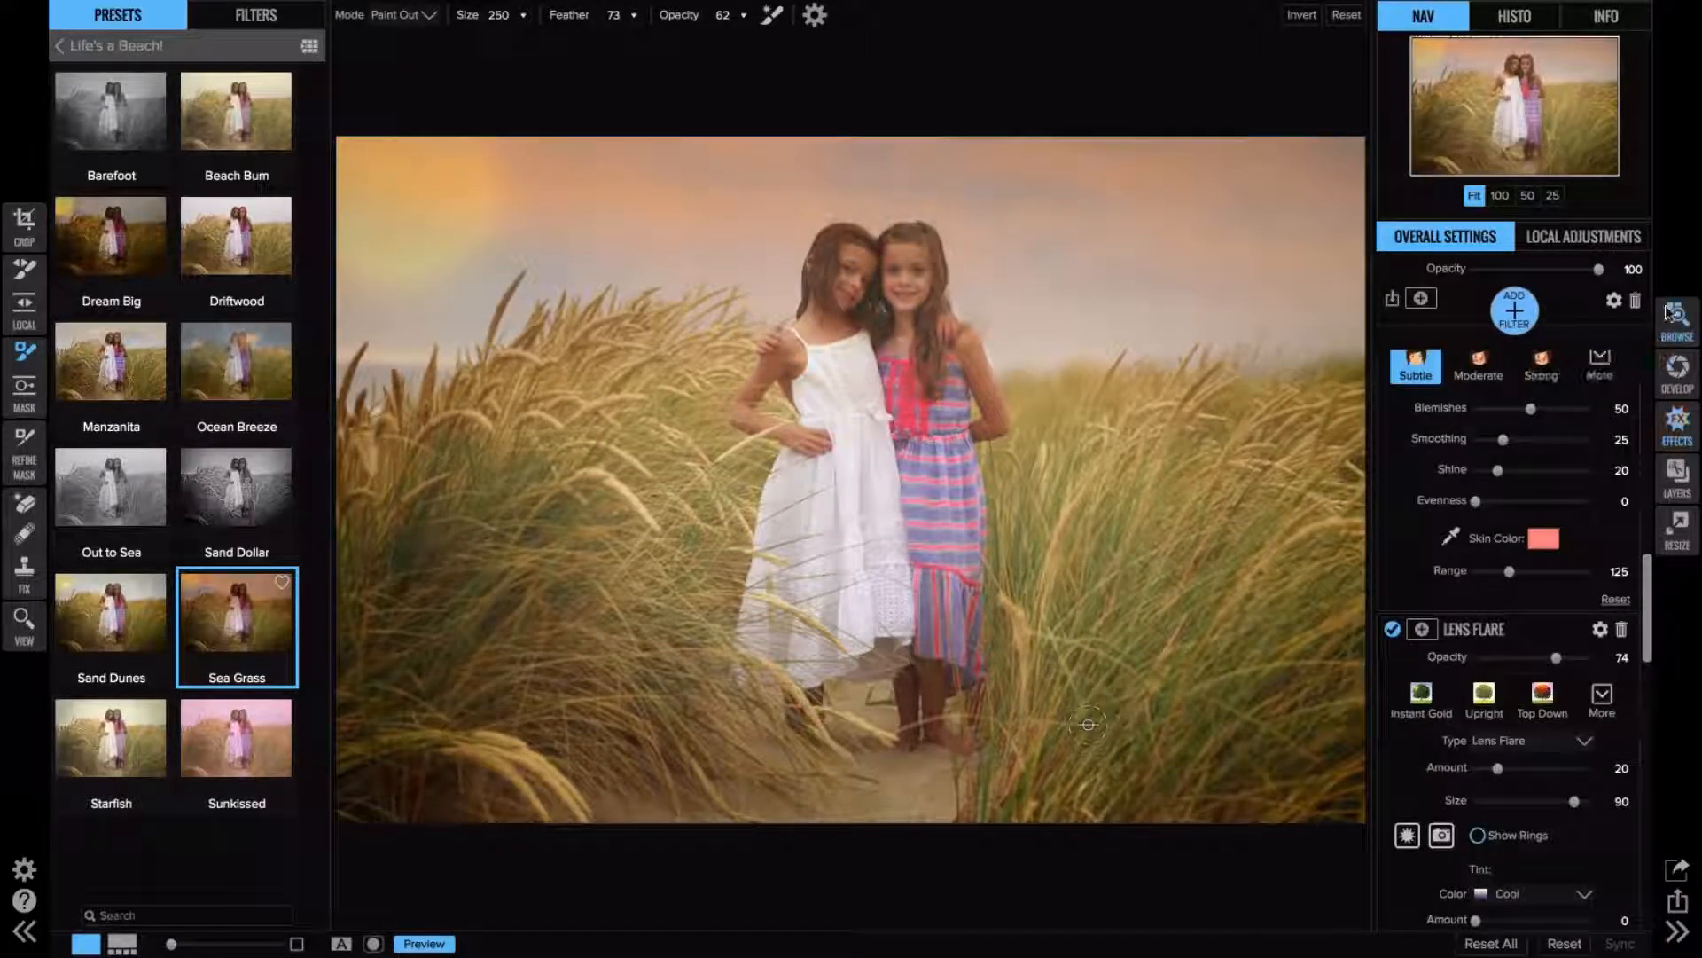
# - Return to the Browse module and find the beach photos near the end of the third Beach Event family album
pyautogui.click(1671, 313)
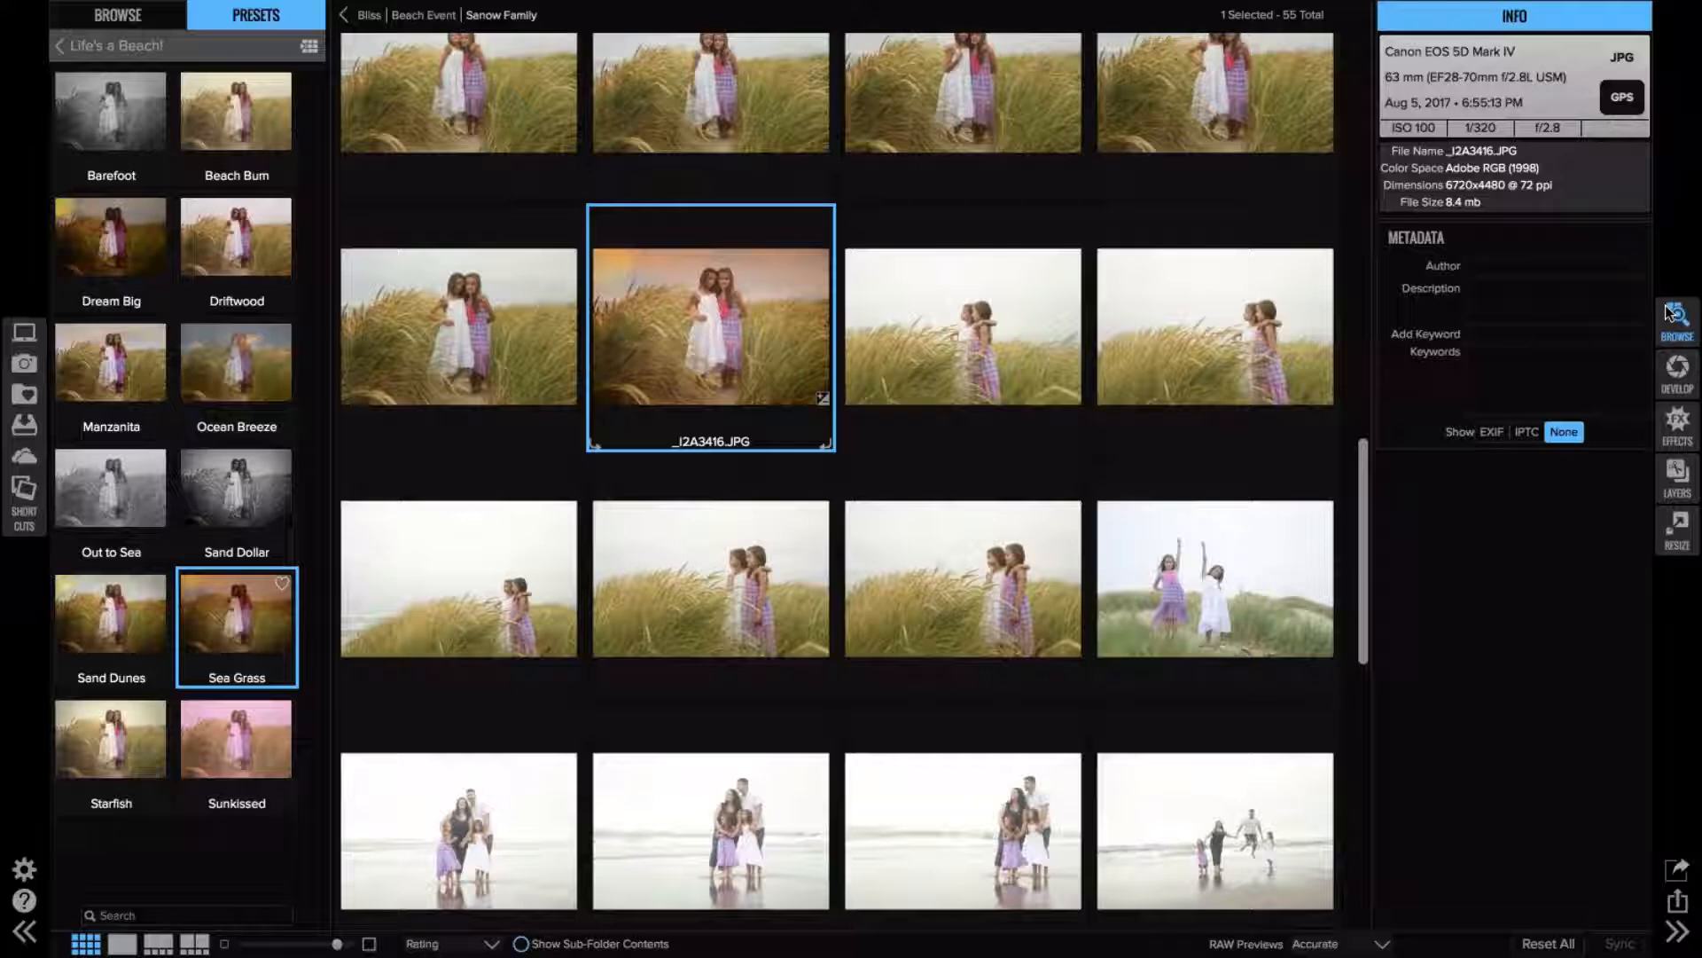
pyautogui.click(339, 15)
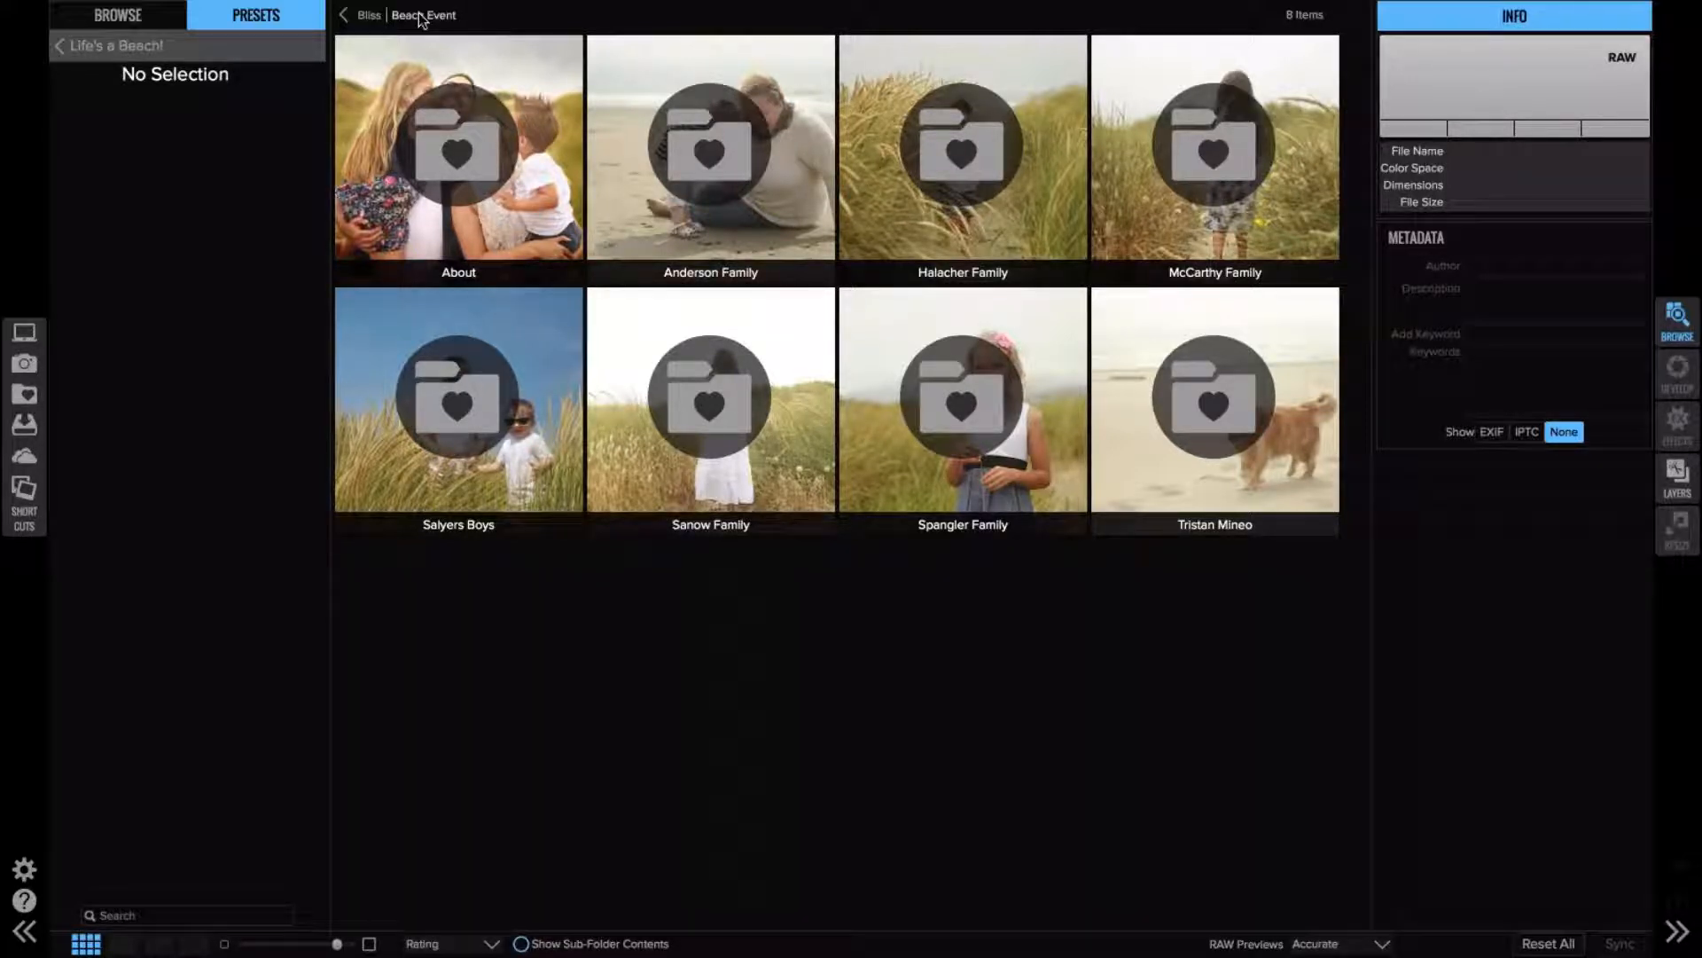
pyautogui.doubleClick(1013, 191)
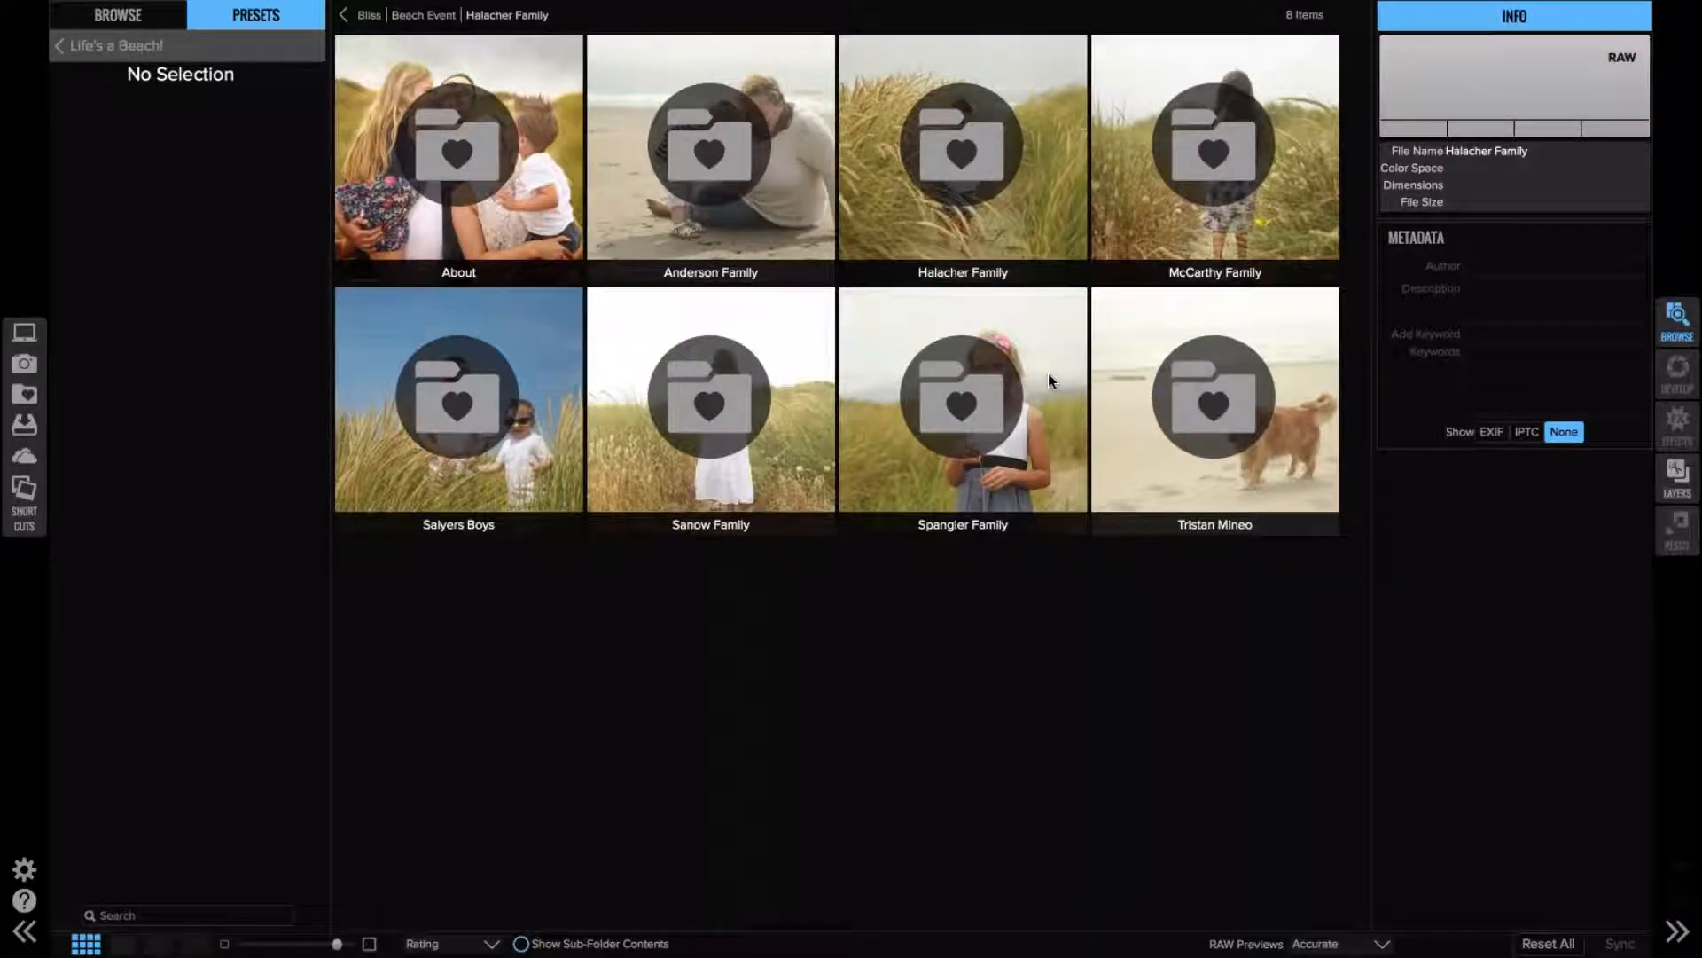
pyautogui.scroll(-20, 1048, 374)
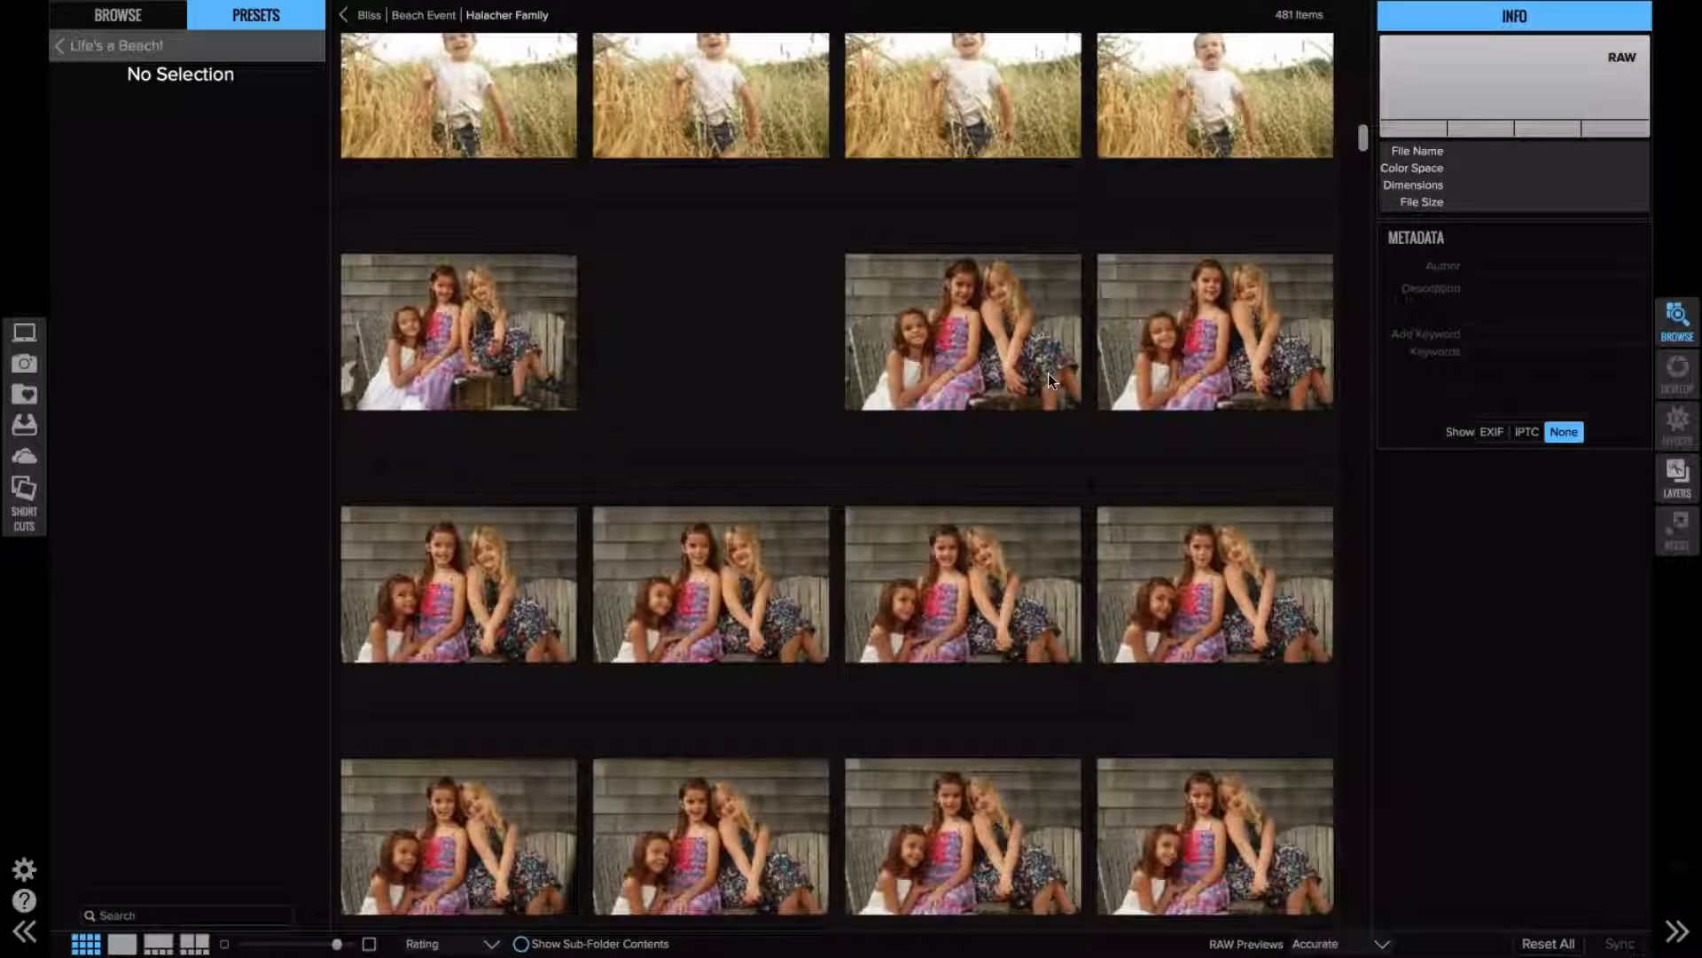
pyautogui.scroll(-15, 1048, 375)
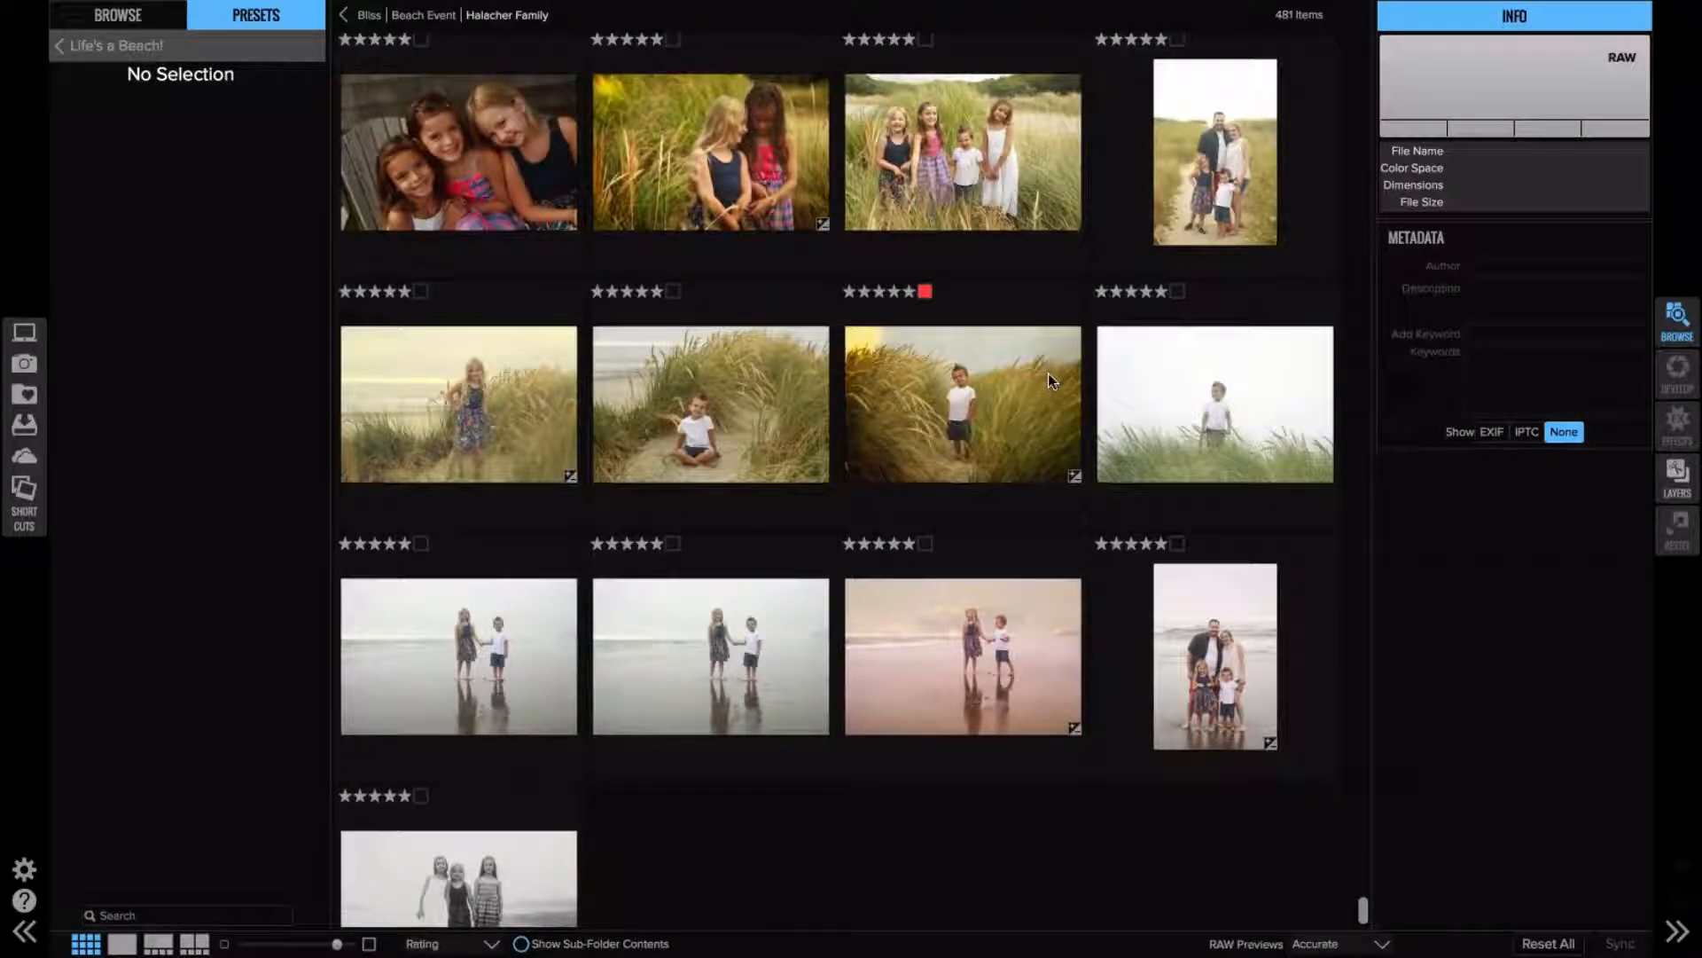
pyautogui.scroll(-2, 1048, 374)
# - Open _I2A3570.JPG of the two children on the beach, reset all its settings and switch to the Effects module
pyautogui.click(940, 552)
pyautogui.press('e')
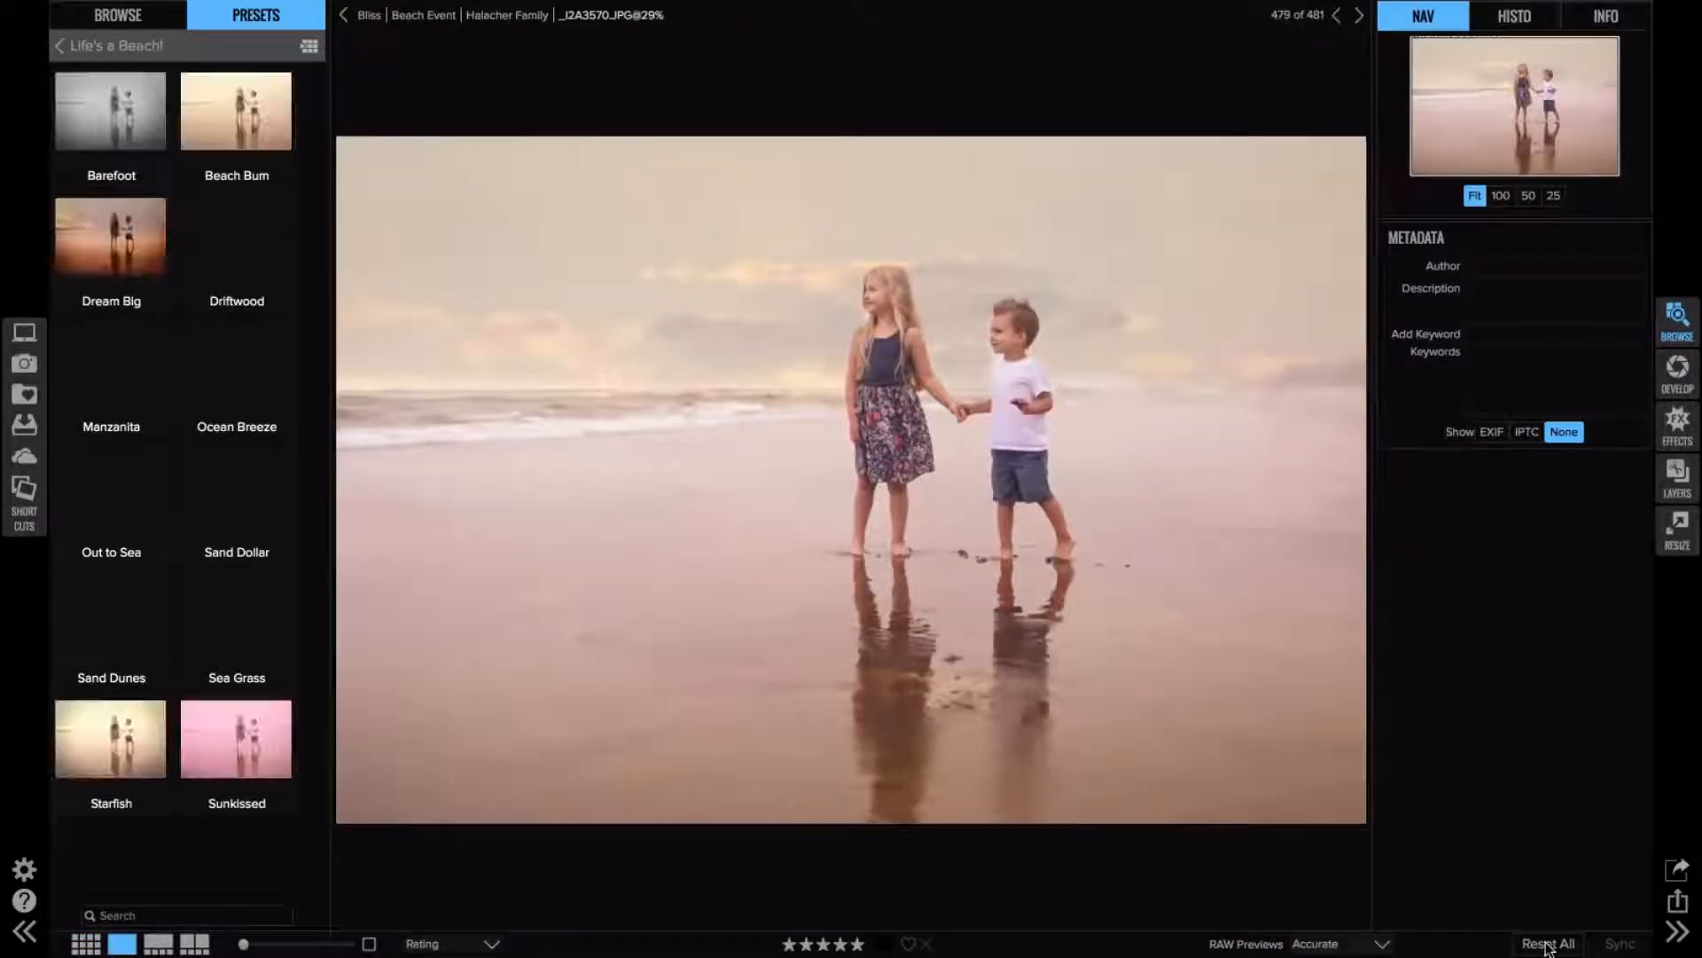
pyautogui.click(1548, 947)
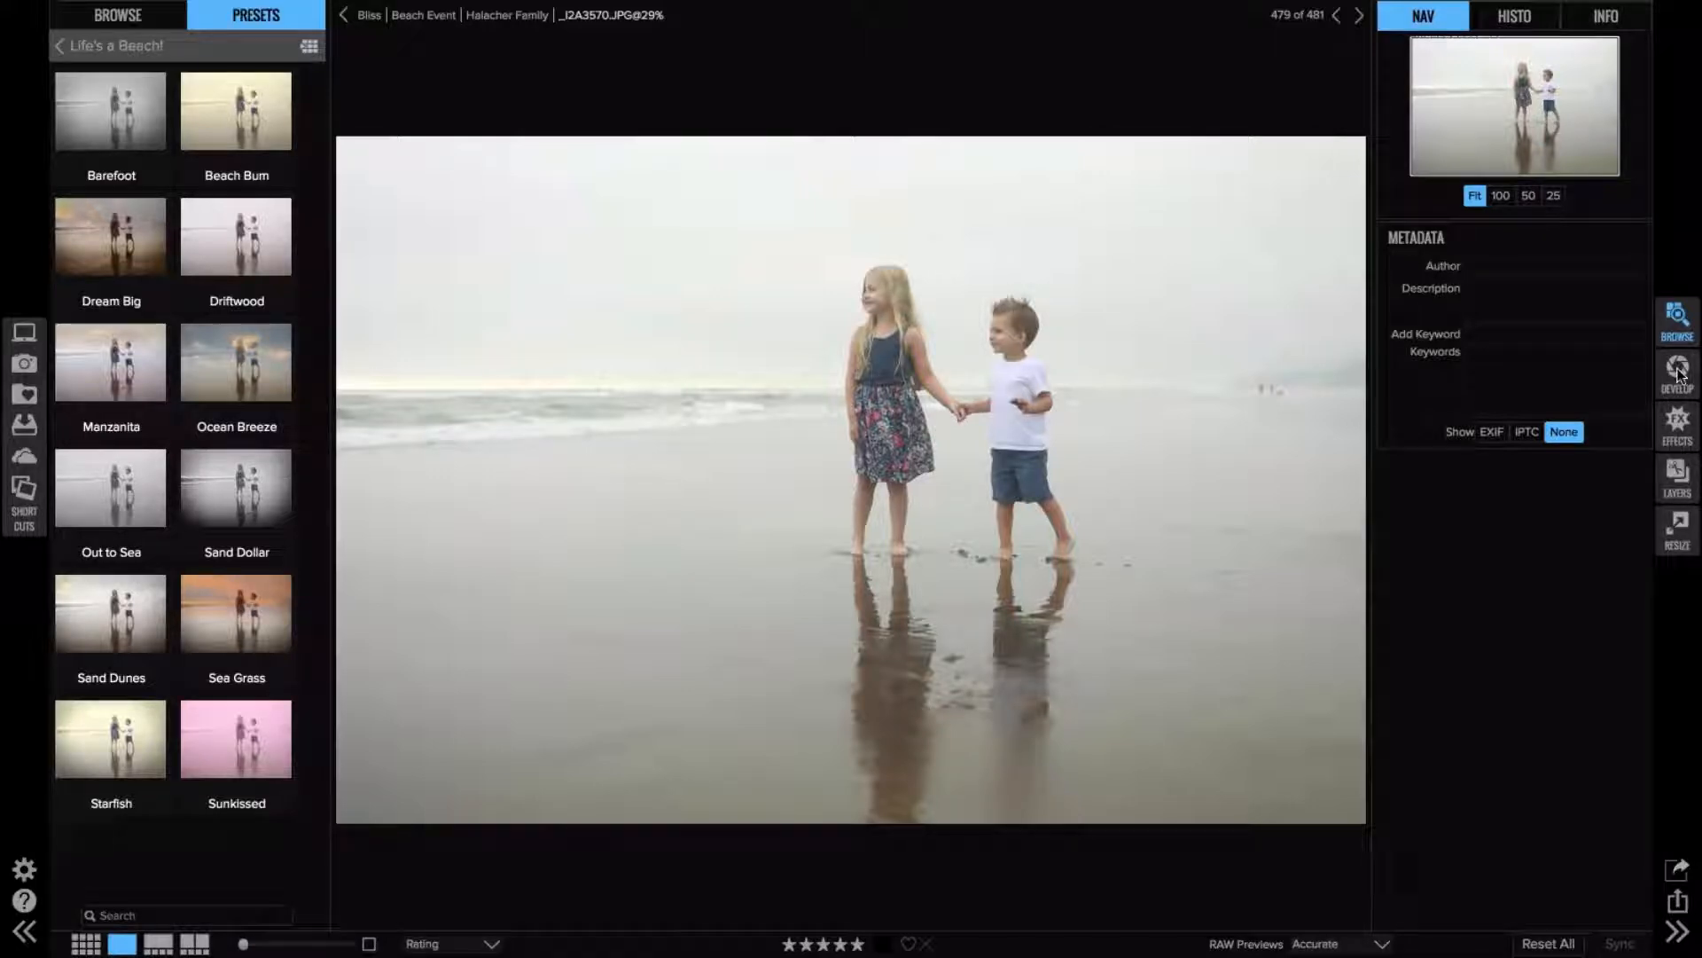
pyautogui.click(1674, 421)
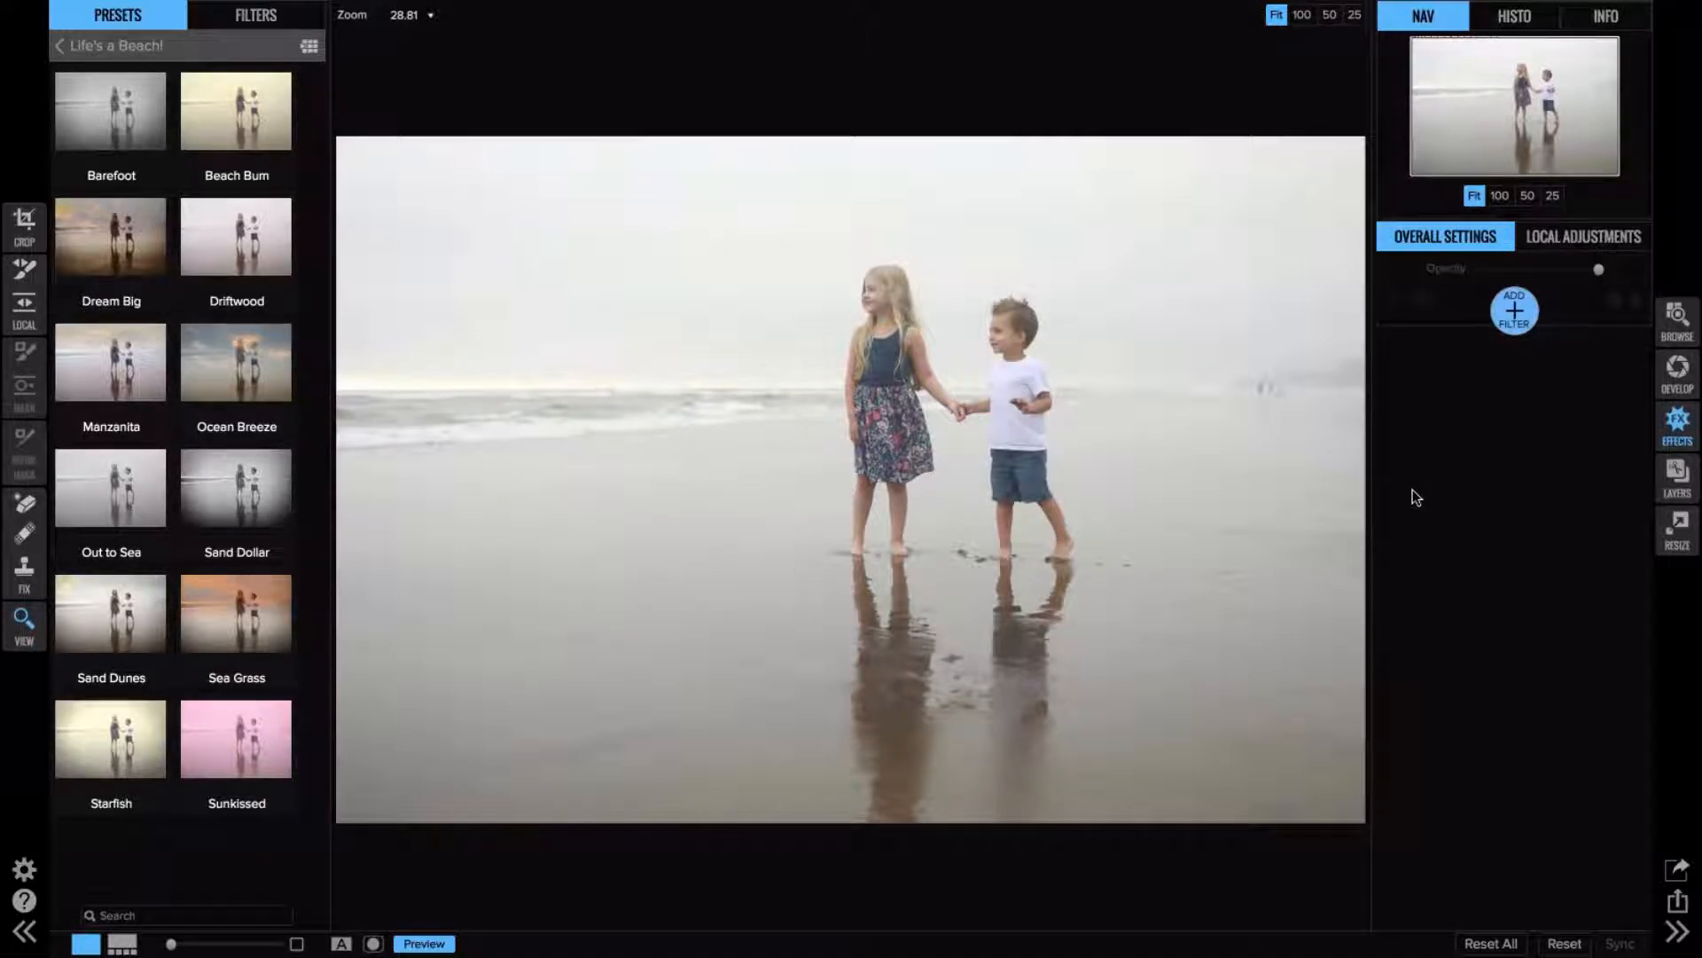
# - Add a Tone Enhancer filter with exposure -0.4, highlights -30, shadows 18 and whites -17, and reduce its opacity to 67
pyautogui.click(1531, 315)
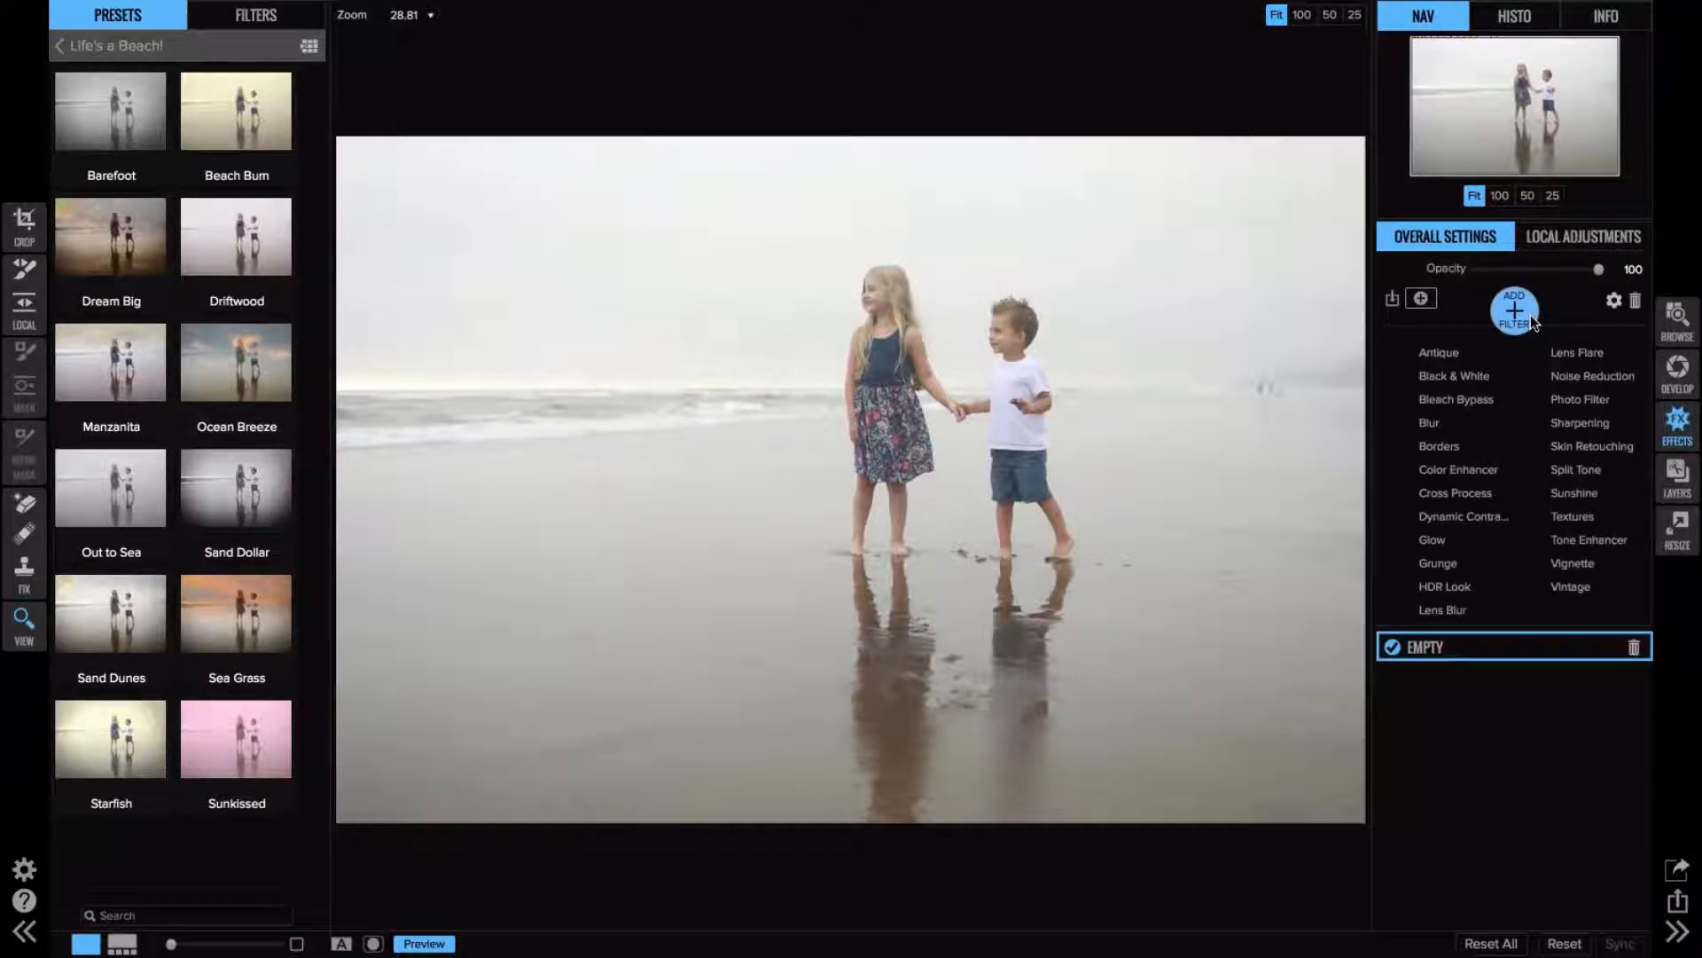
pyautogui.click(1584, 539)
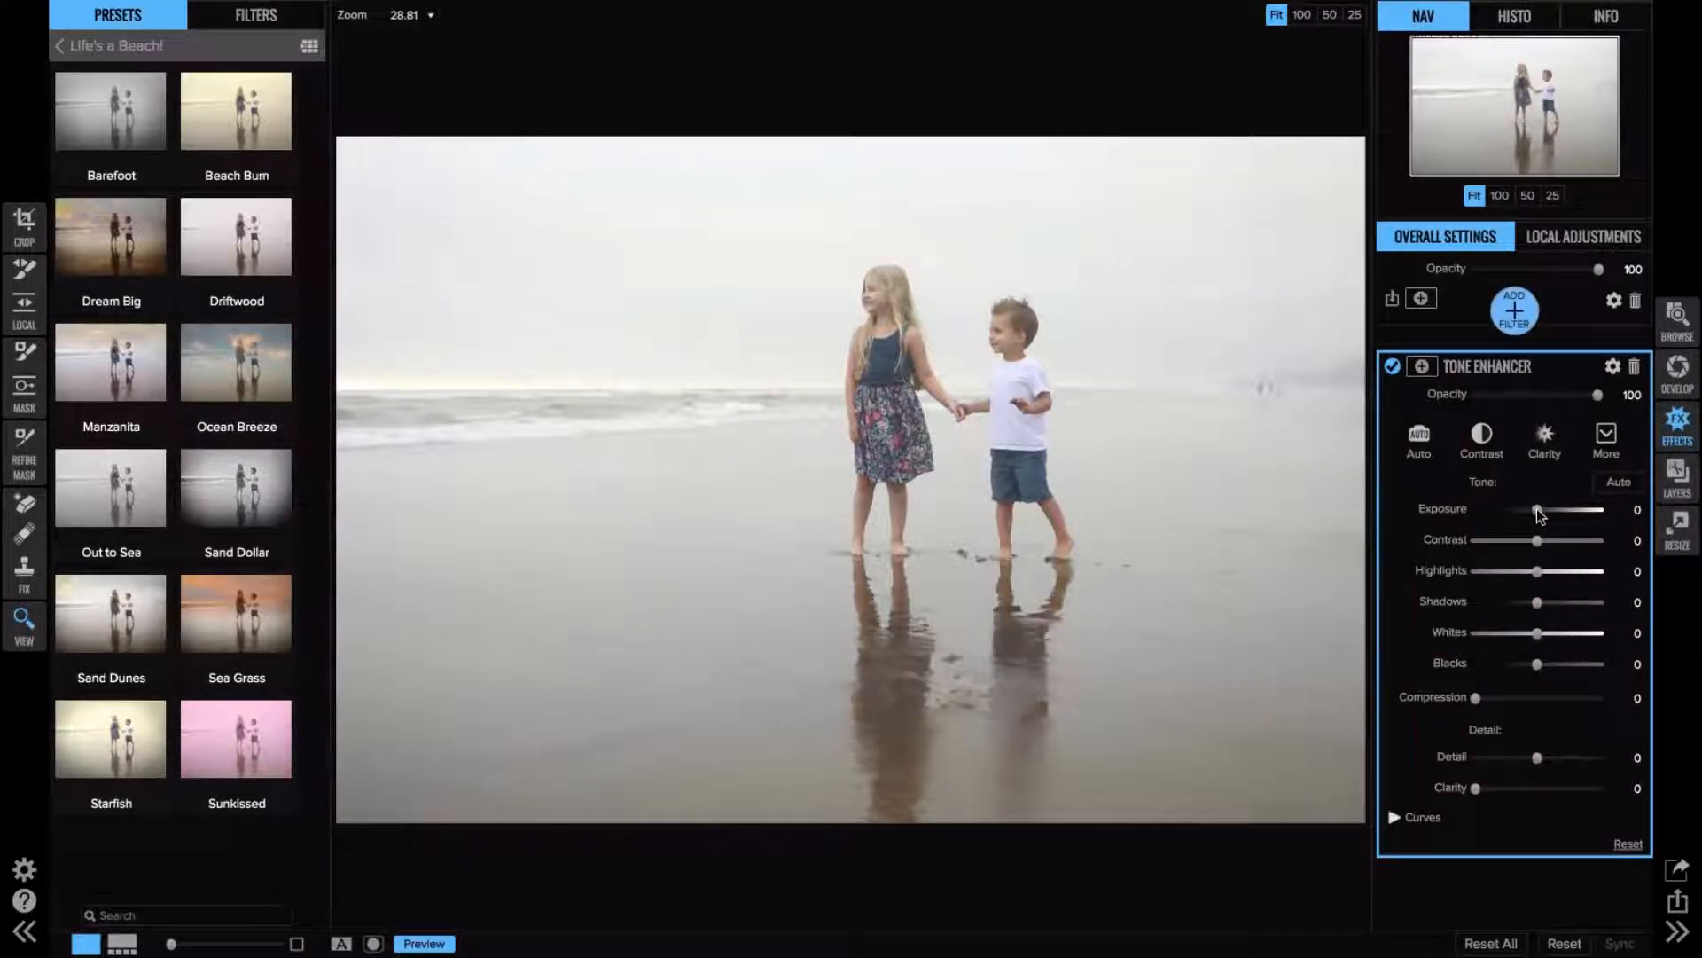
pyautogui.moveTo(1538, 514); pyautogui.dragTo(1534, 516)
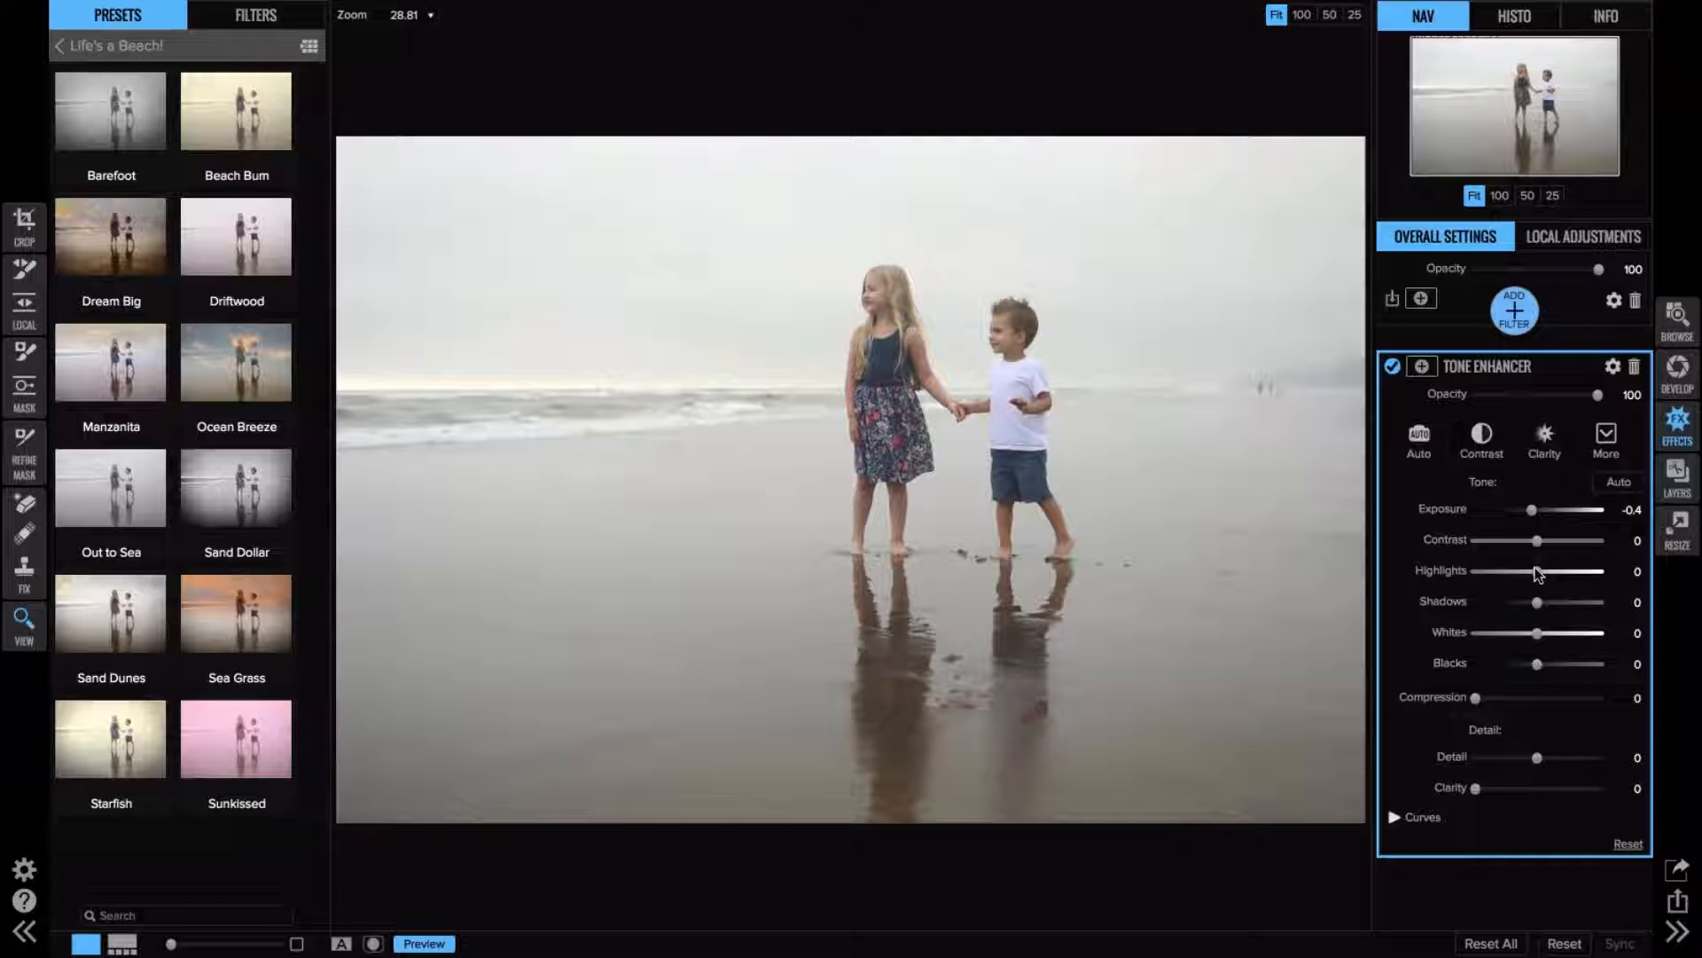
pyautogui.moveTo(1537, 573); pyautogui.dragTo(1526, 577)
pyautogui.moveTo(1527, 575); pyautogui.dragTo(1507, 576)
pyautogui.moveTo(1537, 602); pyautogui.dragTo(1513, 631)
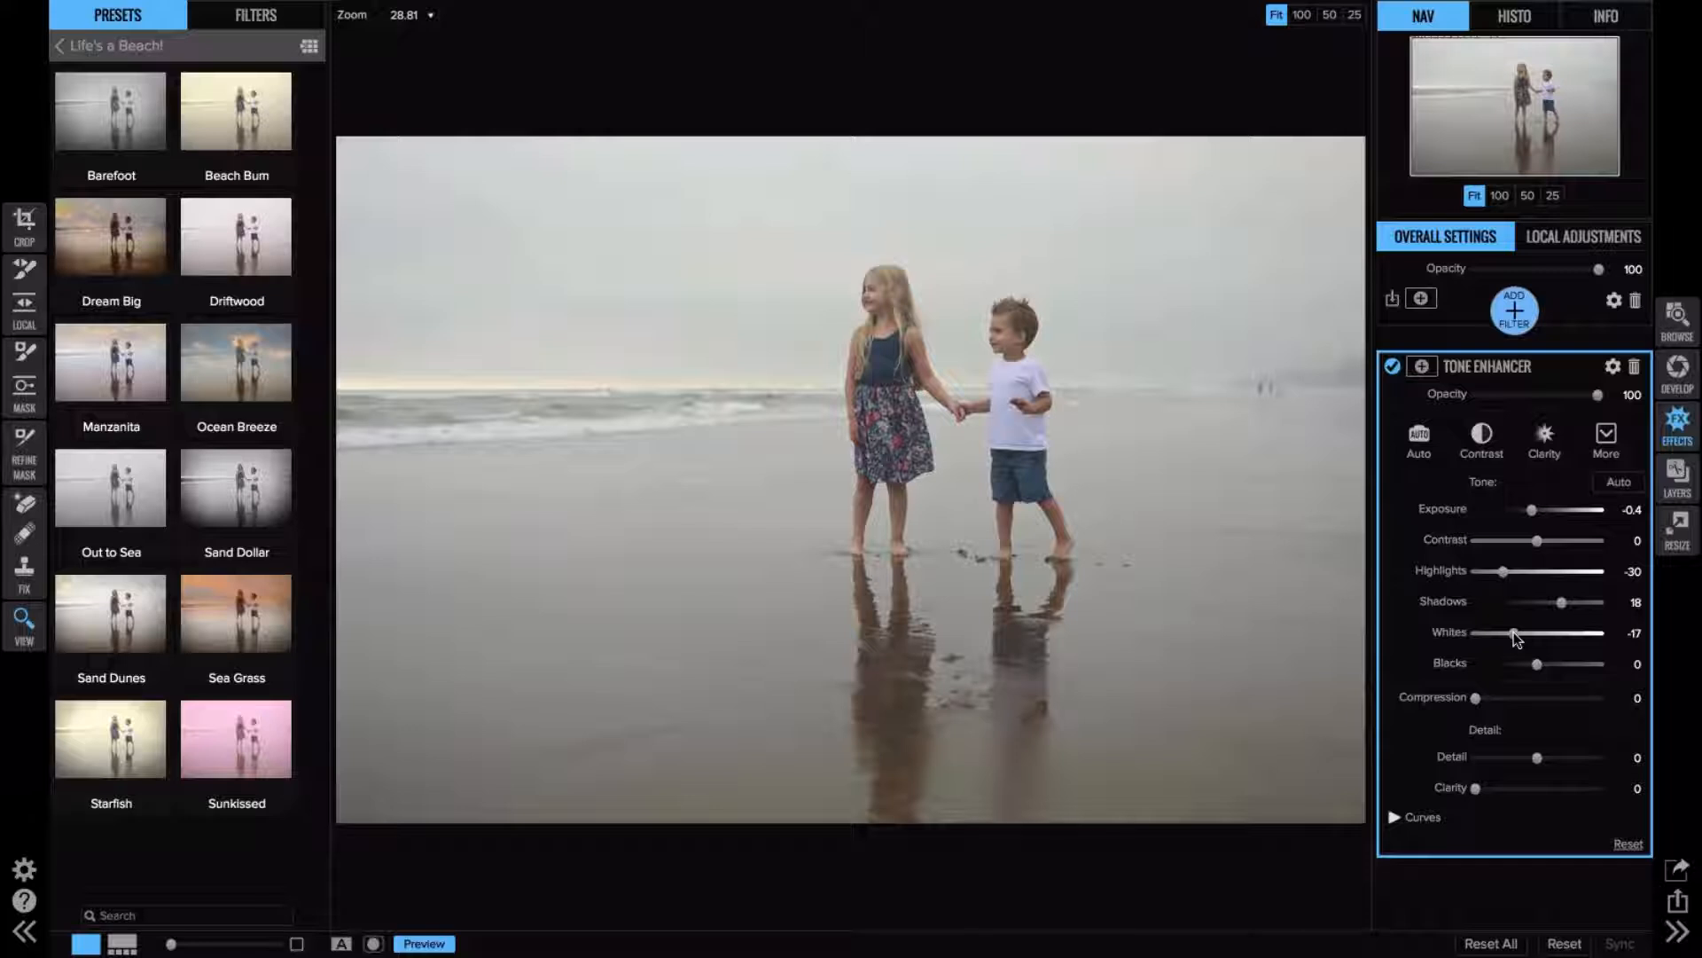
pyautogui.moveTo(1598, 395); pyautogui.dragTo(1556, 396)
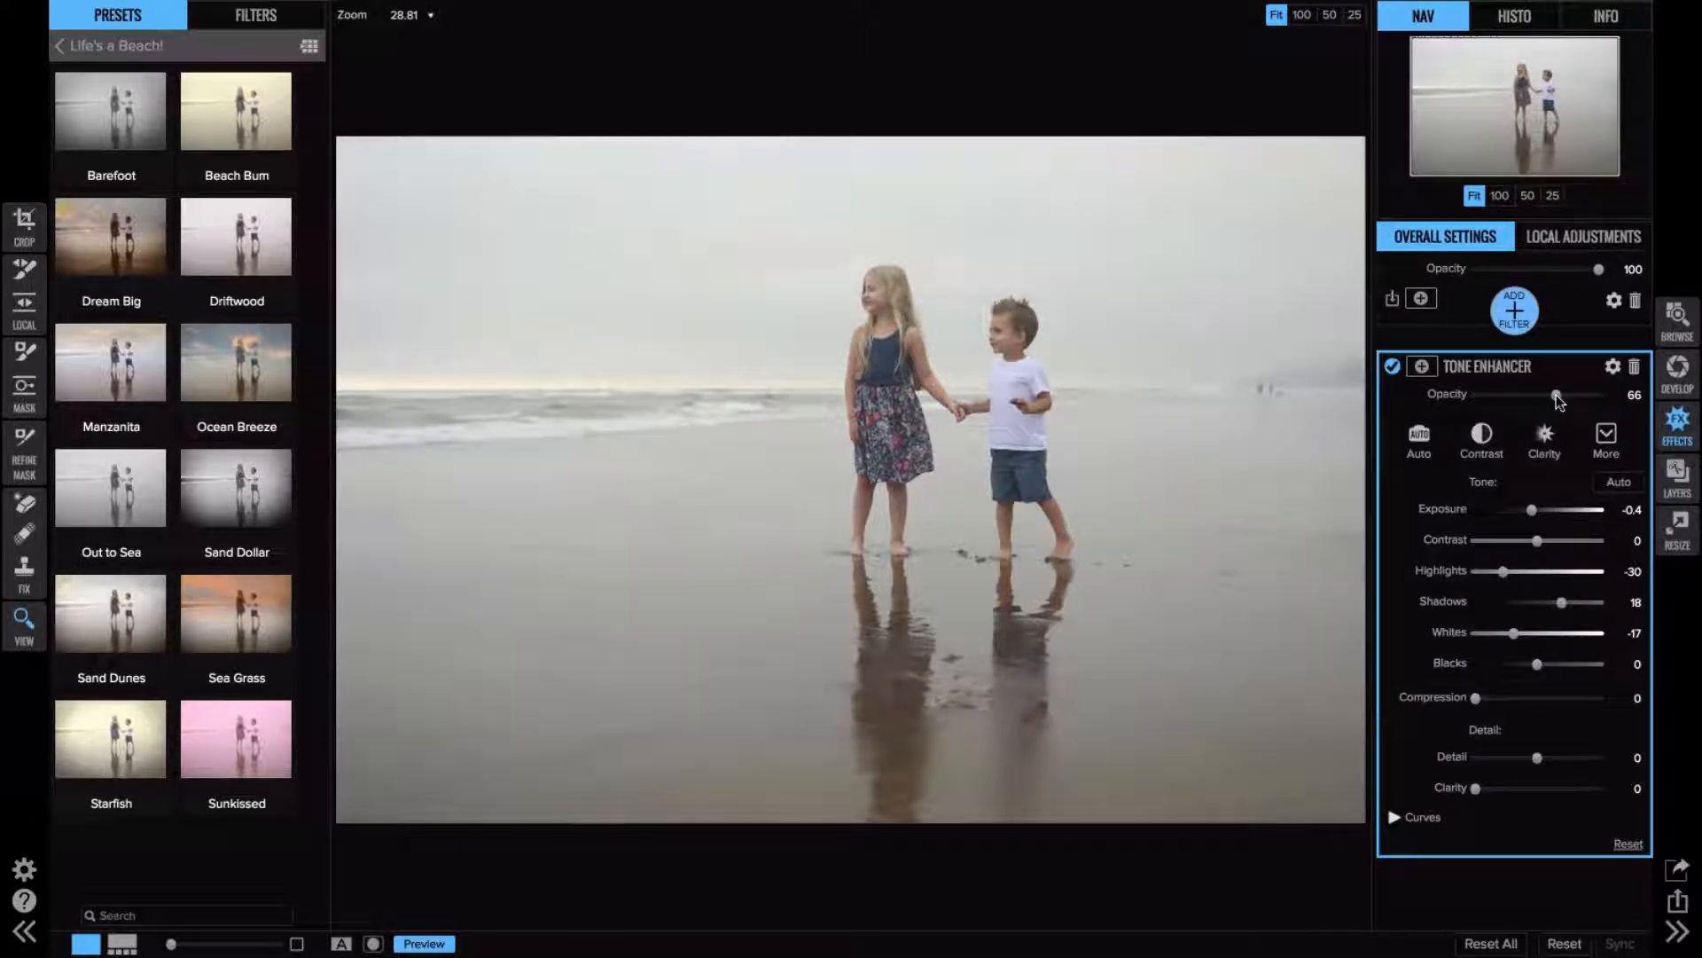
# - Add a Dynamic Contrast filter and set its small contrast to 9
pyautogui.click(1514, 311)
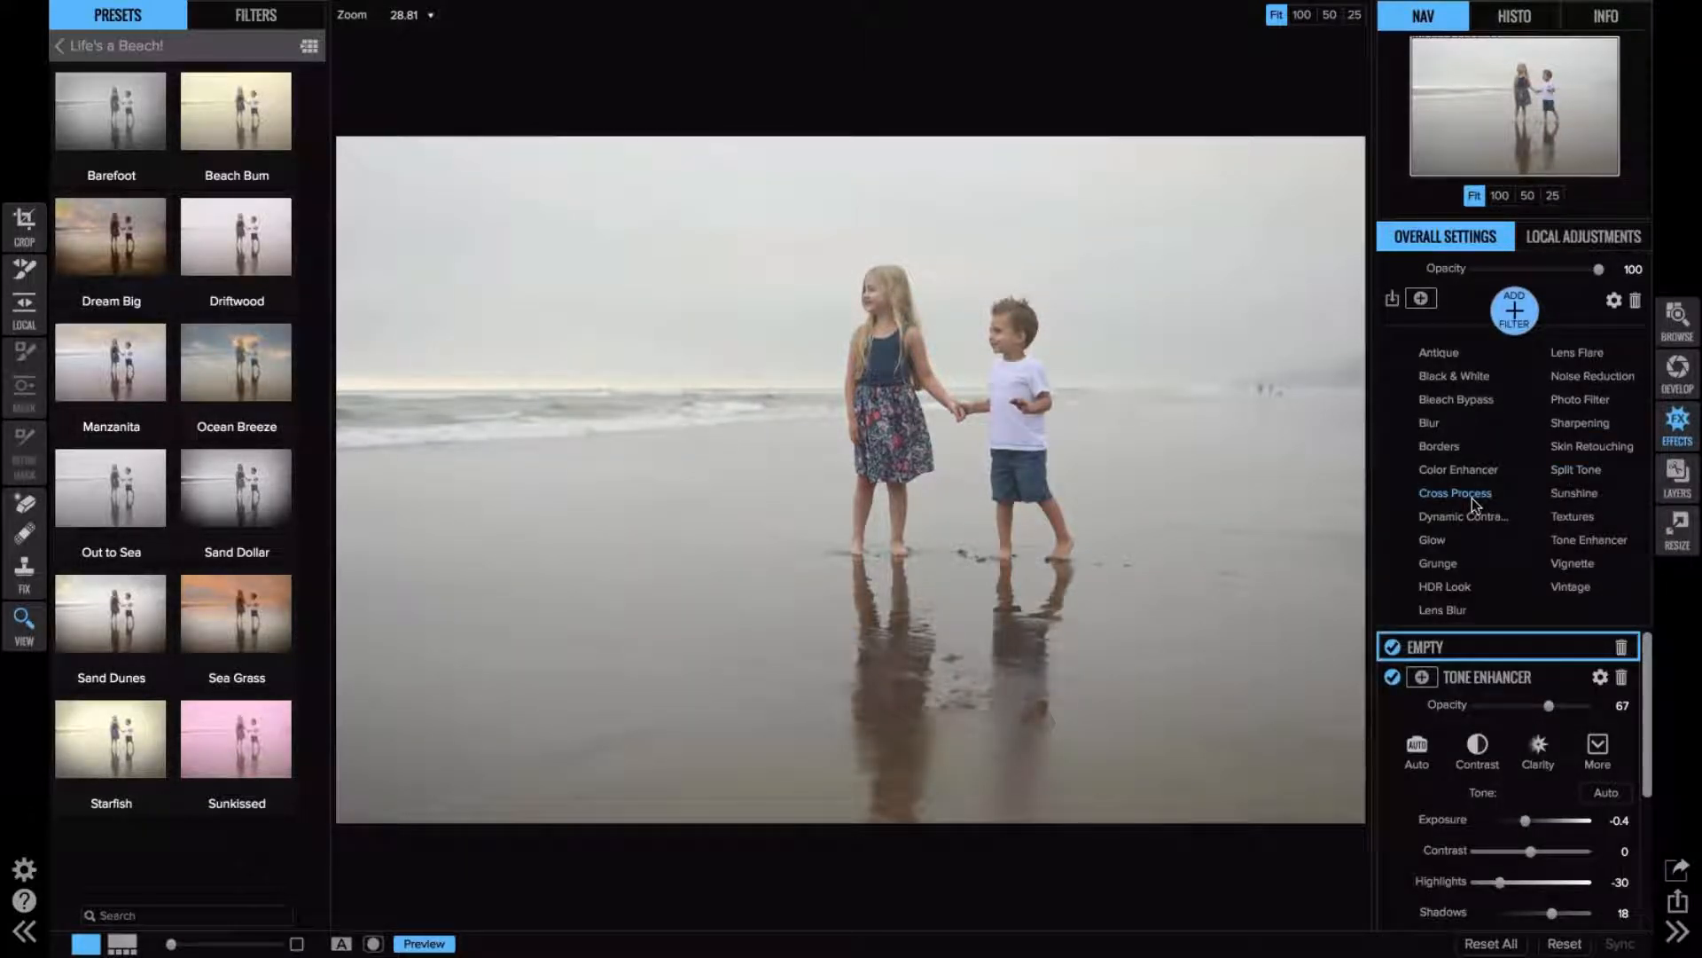
pyautogui.click(1465, 516)
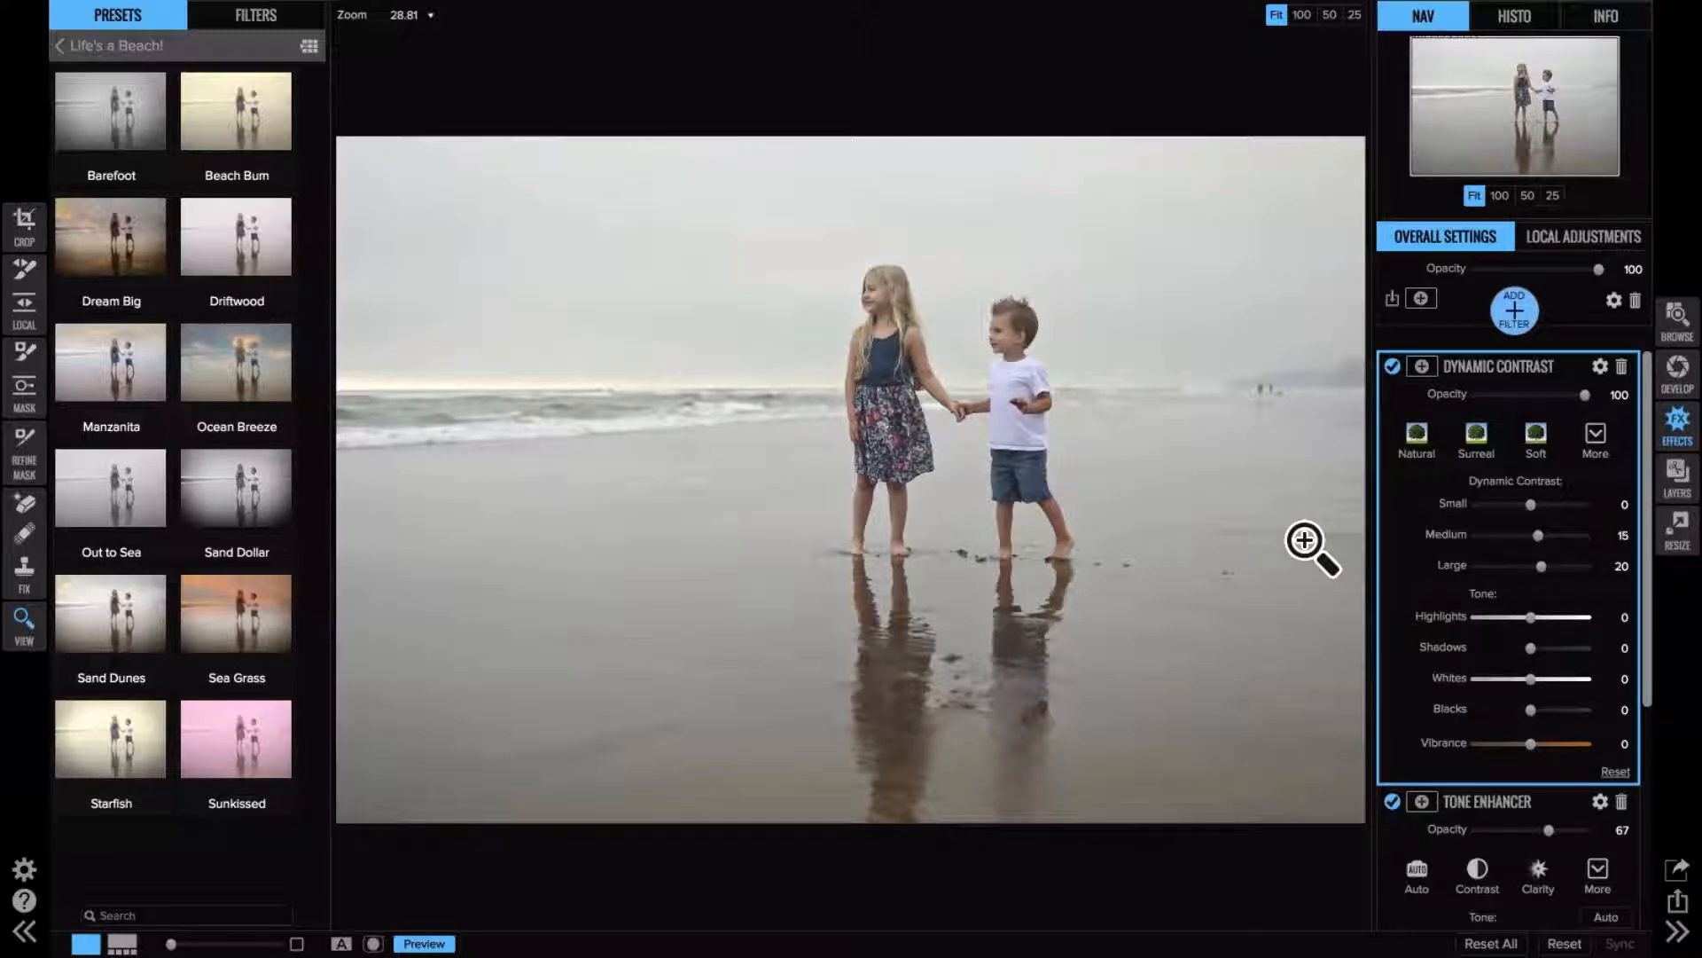
pyautogui.moveTo(1530, 503); pyautogui.dragTo(1538, 502)
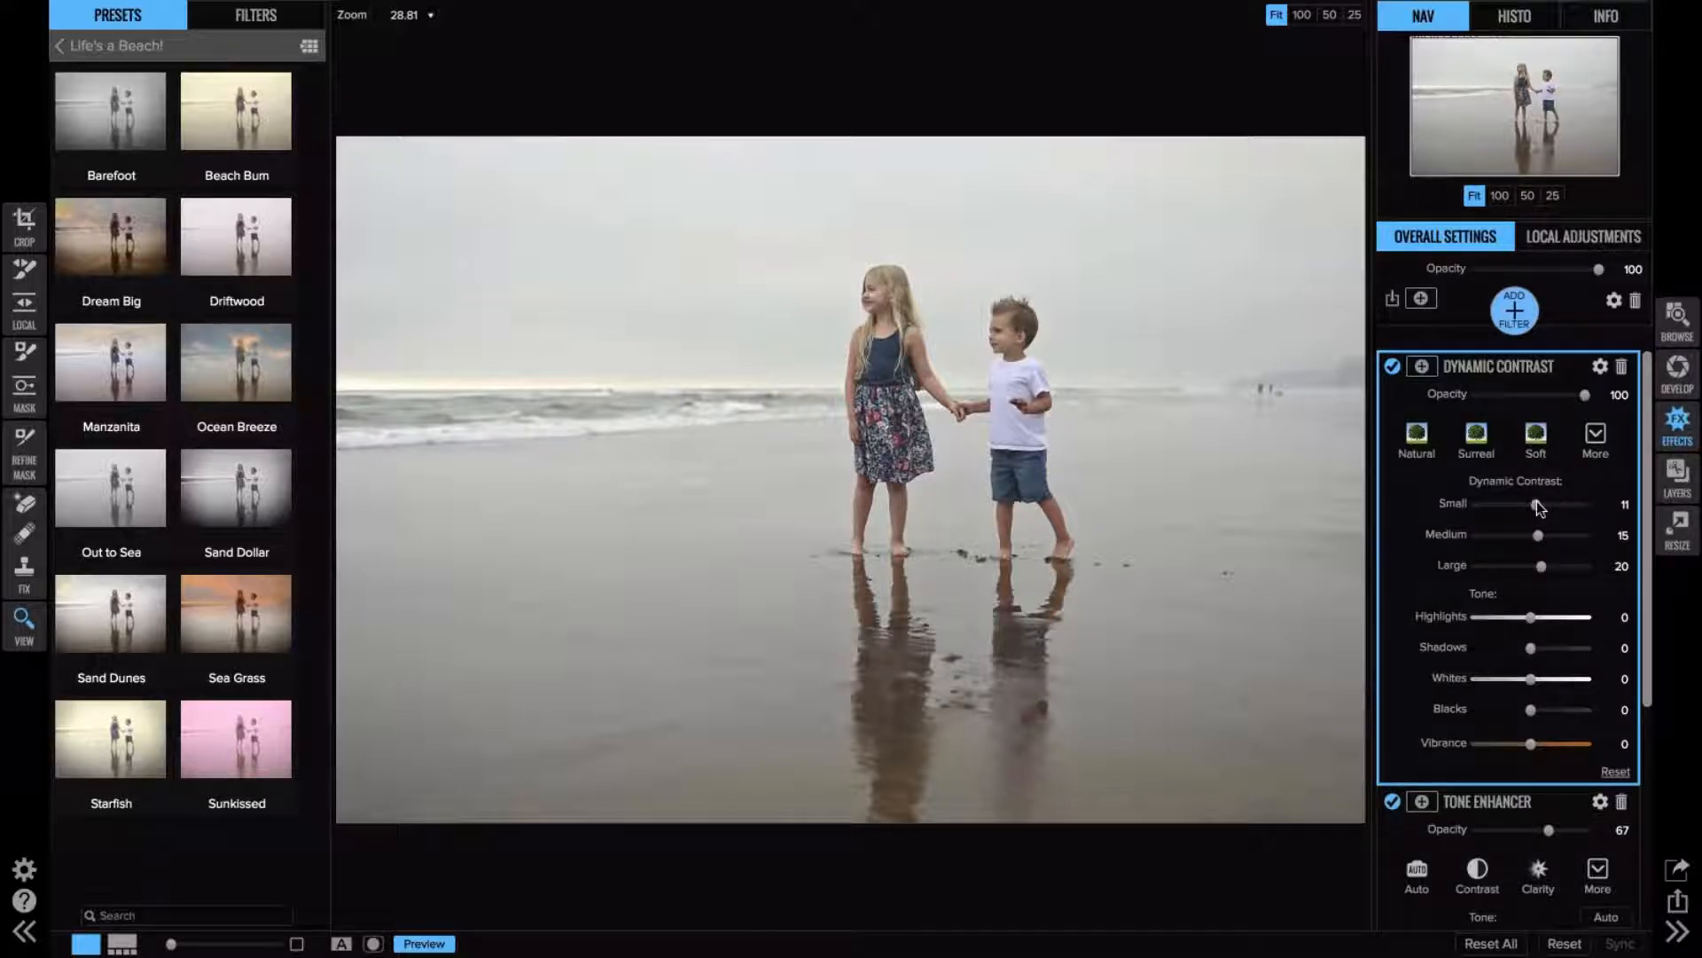
pyautogui.moveTo(1536, 502); pyautogui.dragTo(1535, 502)
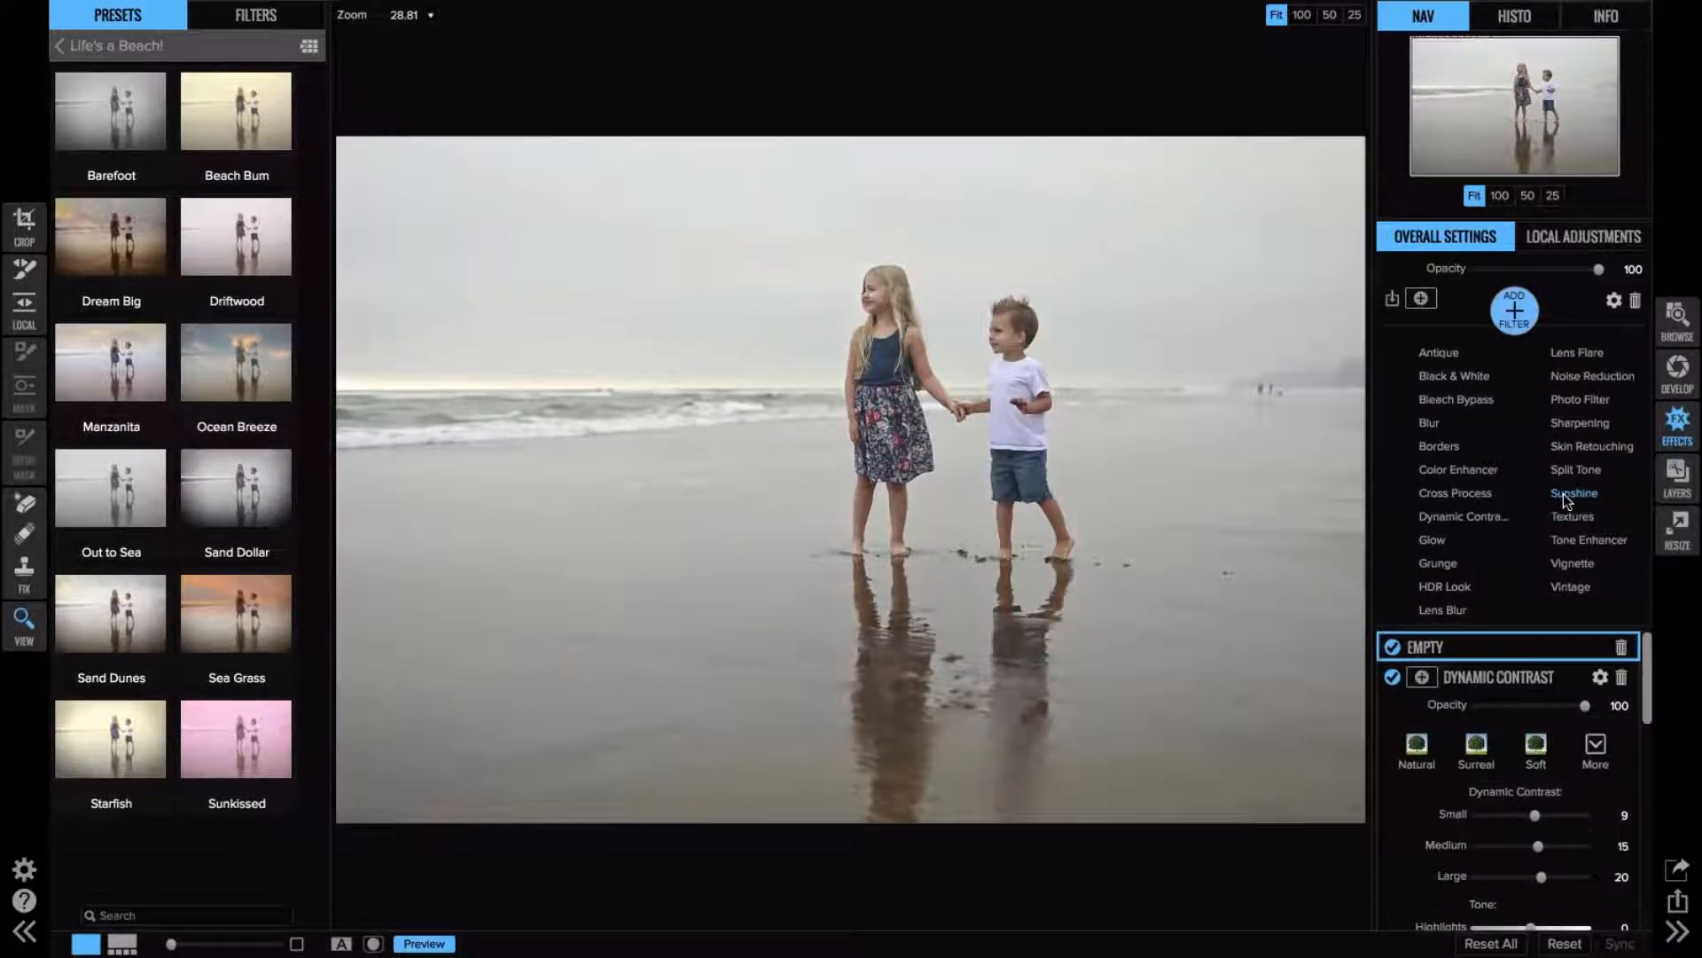
# - Add a Sunshine filter and set its warmth to 46
pyautogui.click(1563, 493)
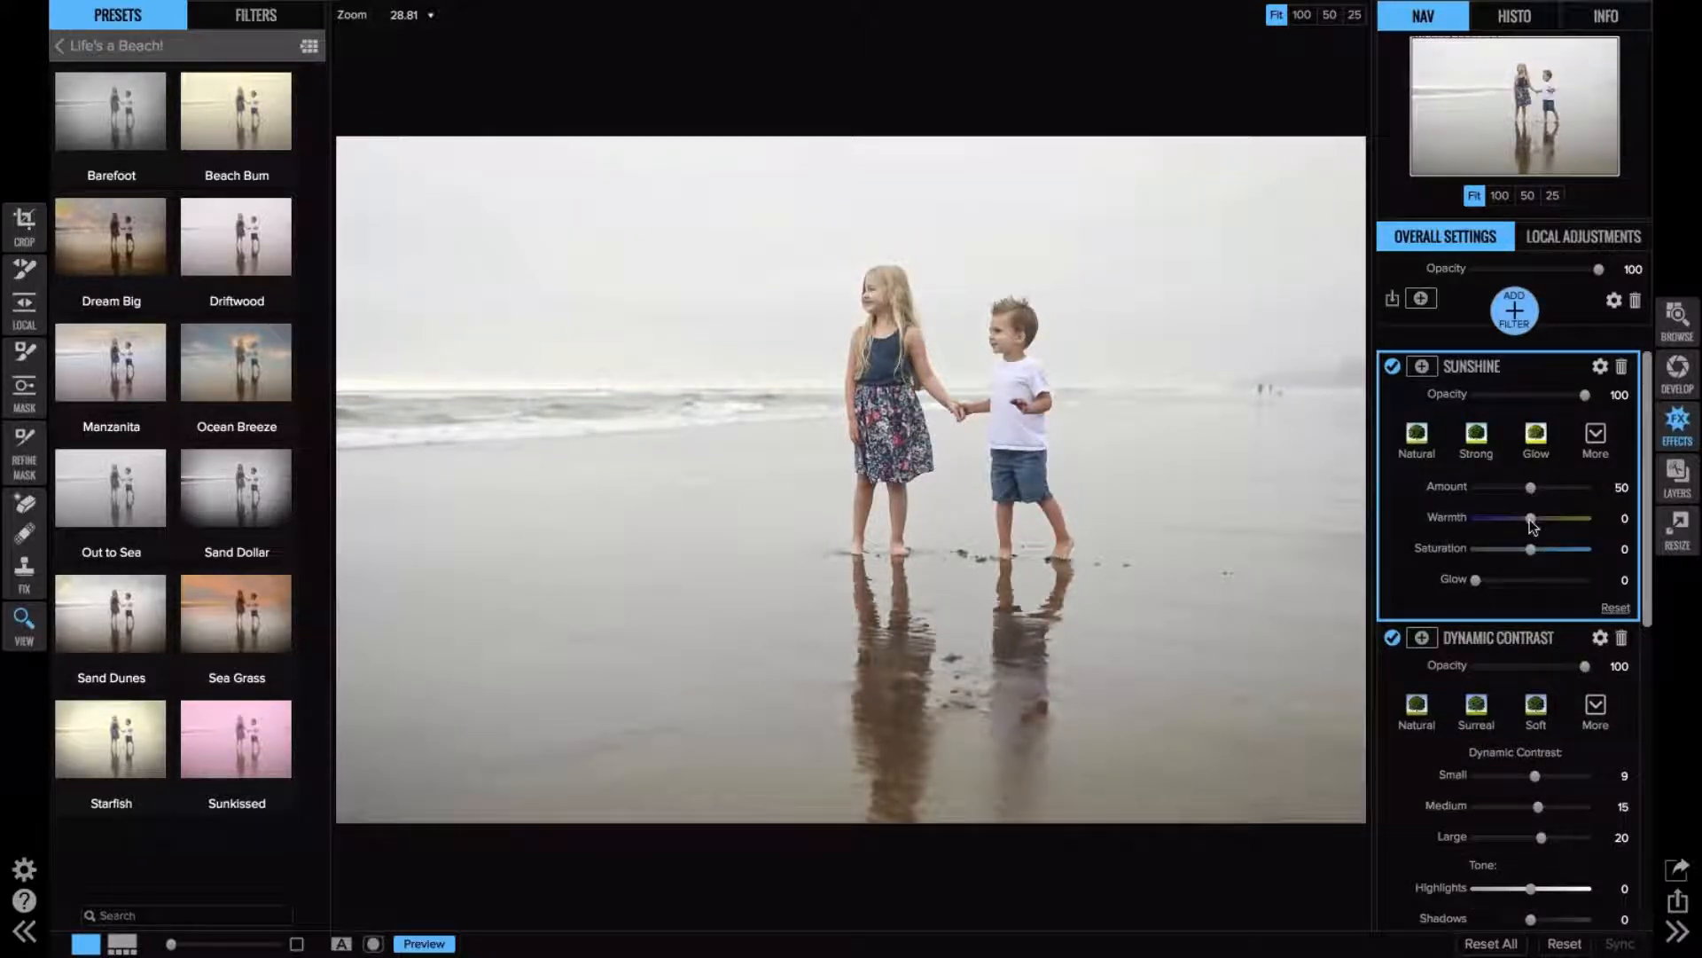
pyautogui.moveTo(1529, 521); pyautogui.dragTo(1573, 521)
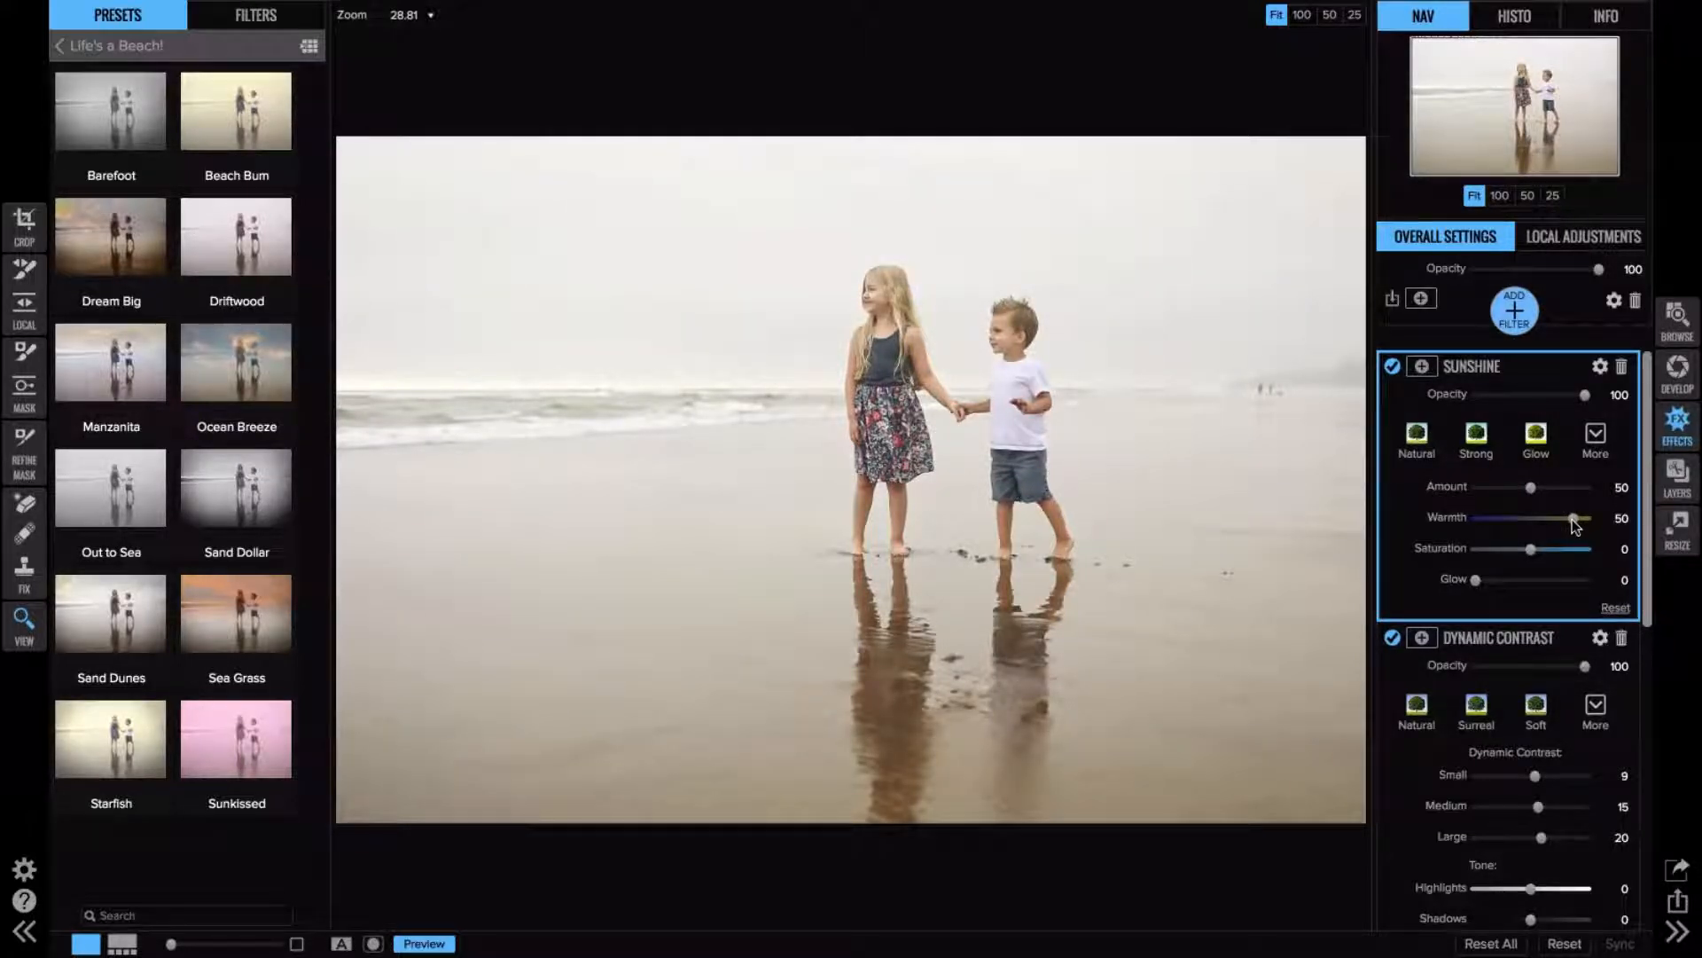
pyautogui.moveTo(1574, 525); pyautogui.dragTo(1572, 525)
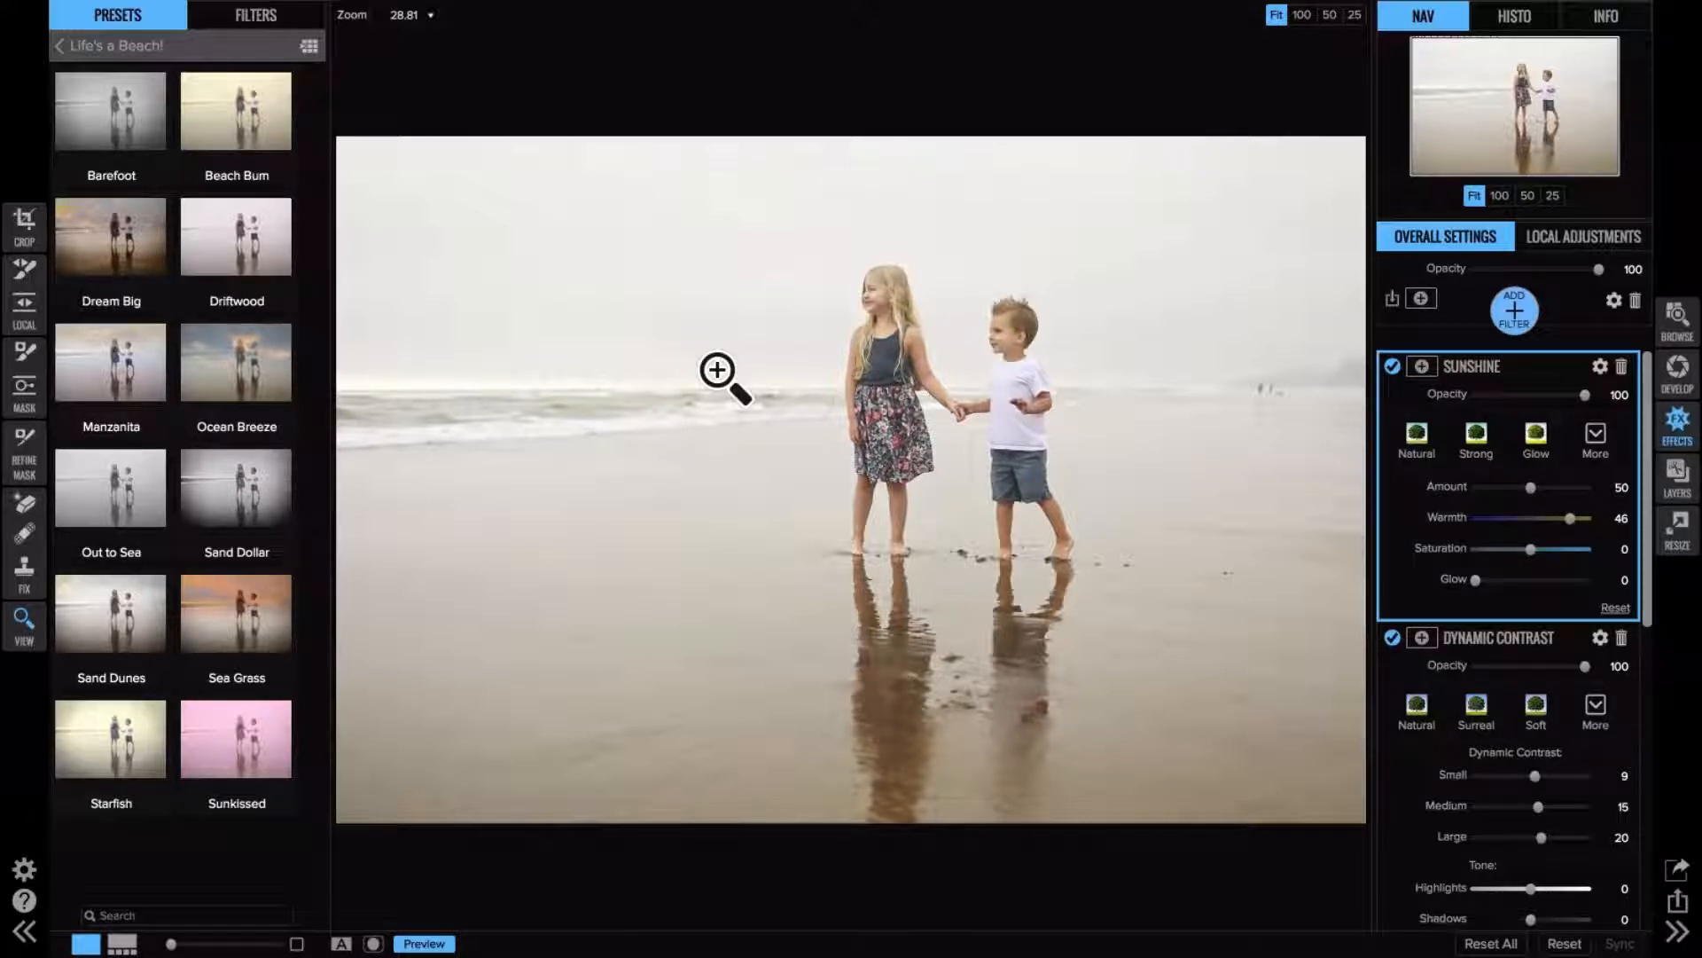
# - Add a Textures filter using the skies03 texture from the Skies category, with its mode set to Replace
pyautogui.click(1513, 306)
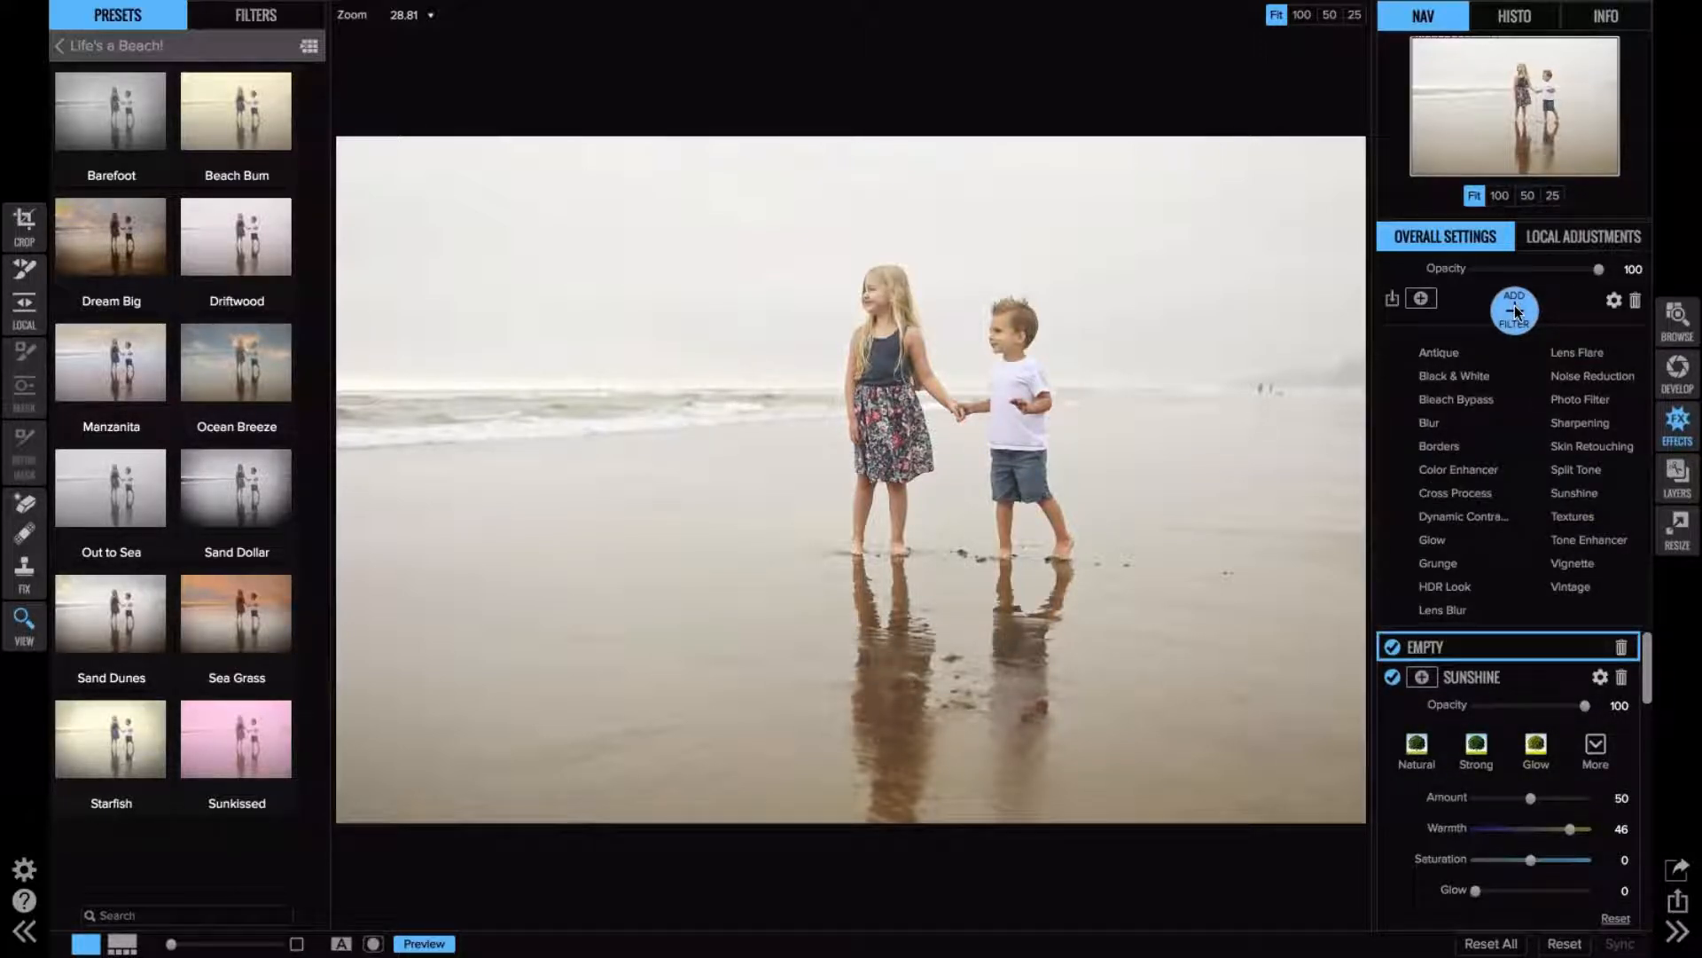
pyautogui.click(1573, 517)
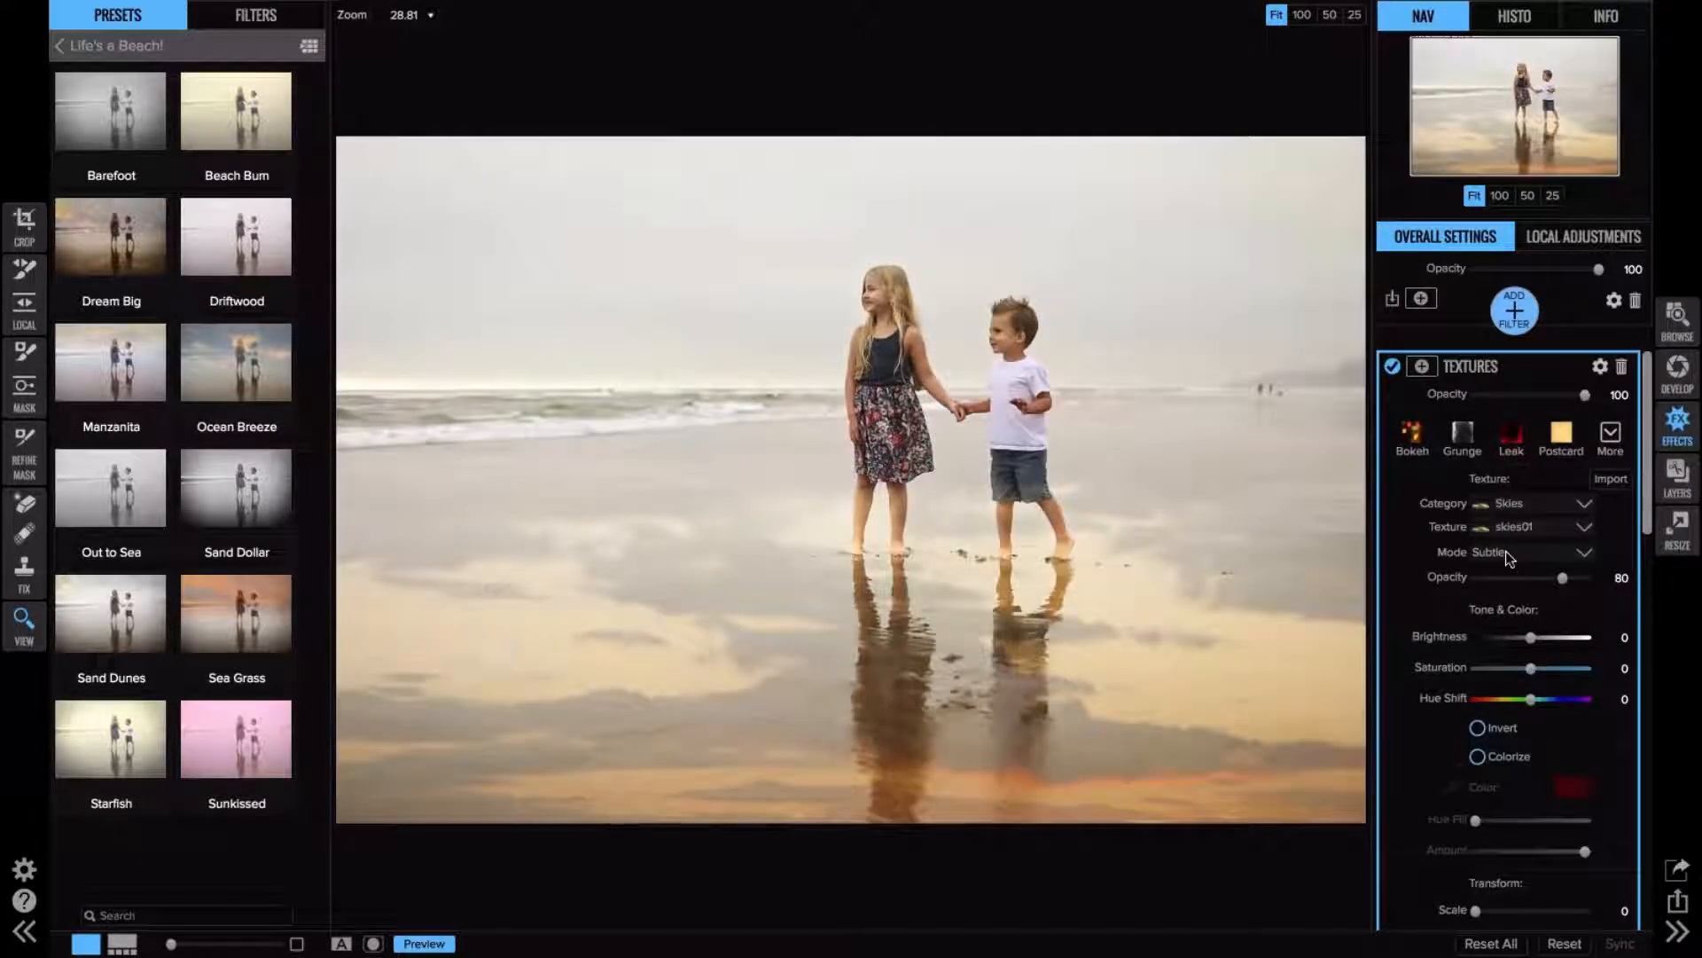
pyautogui.click(1525, 527)
pyautogui.click(1516, 119)
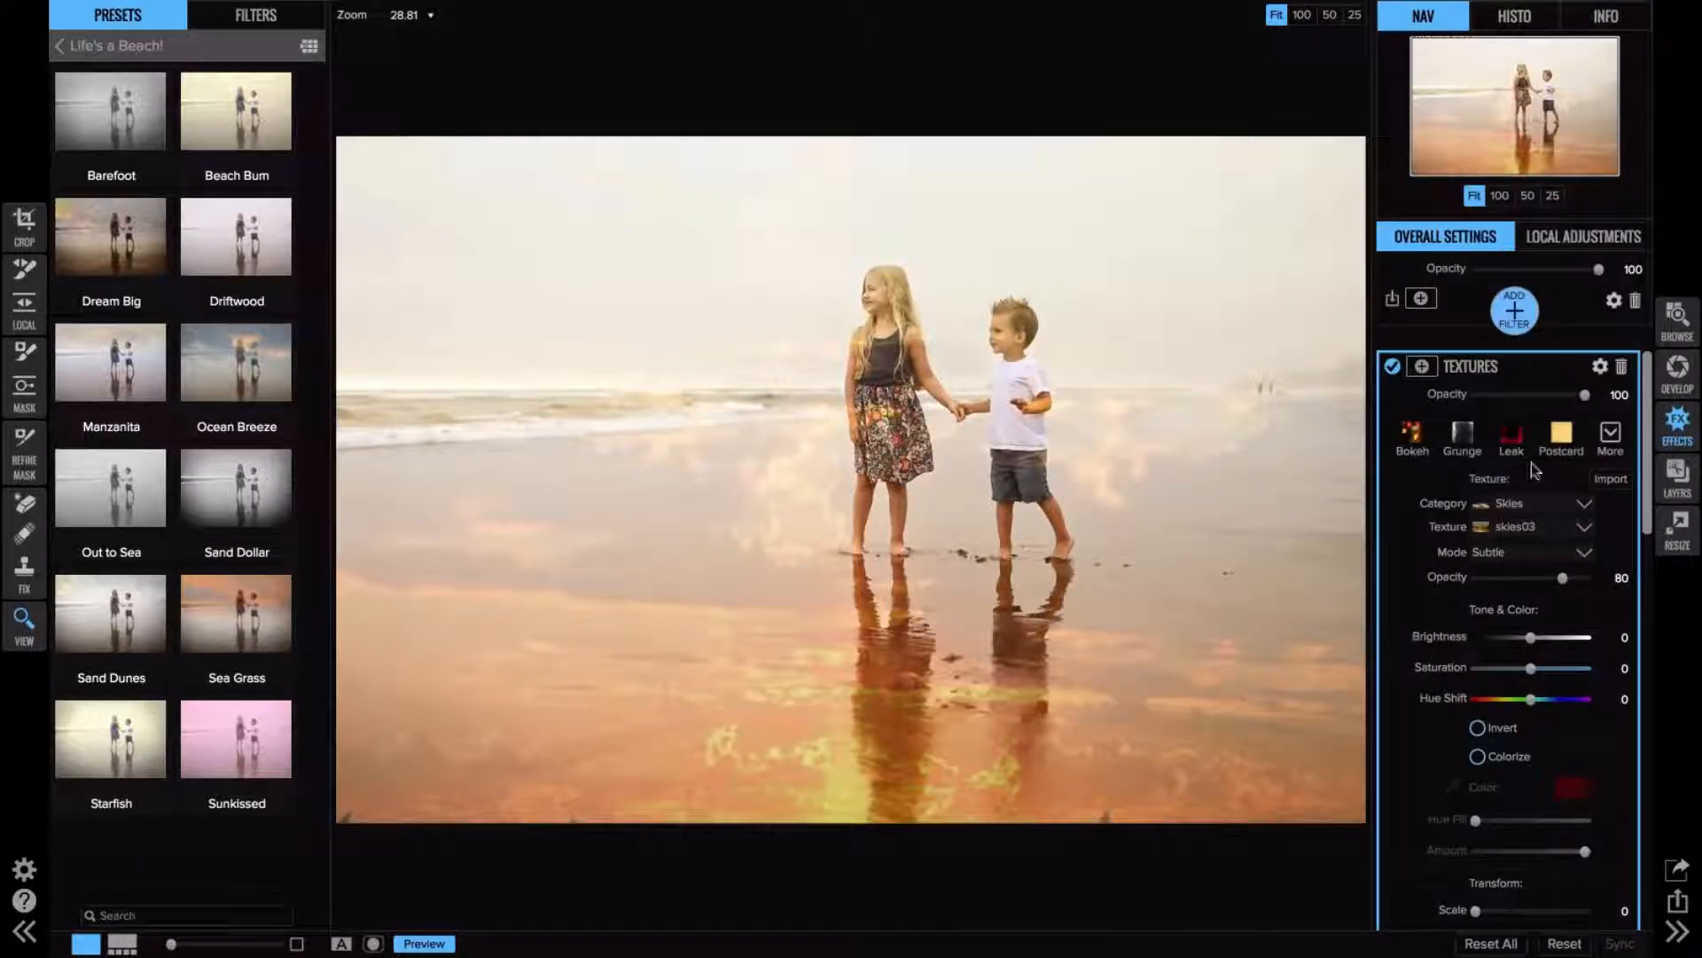
pyautogui.click(1487, 552)
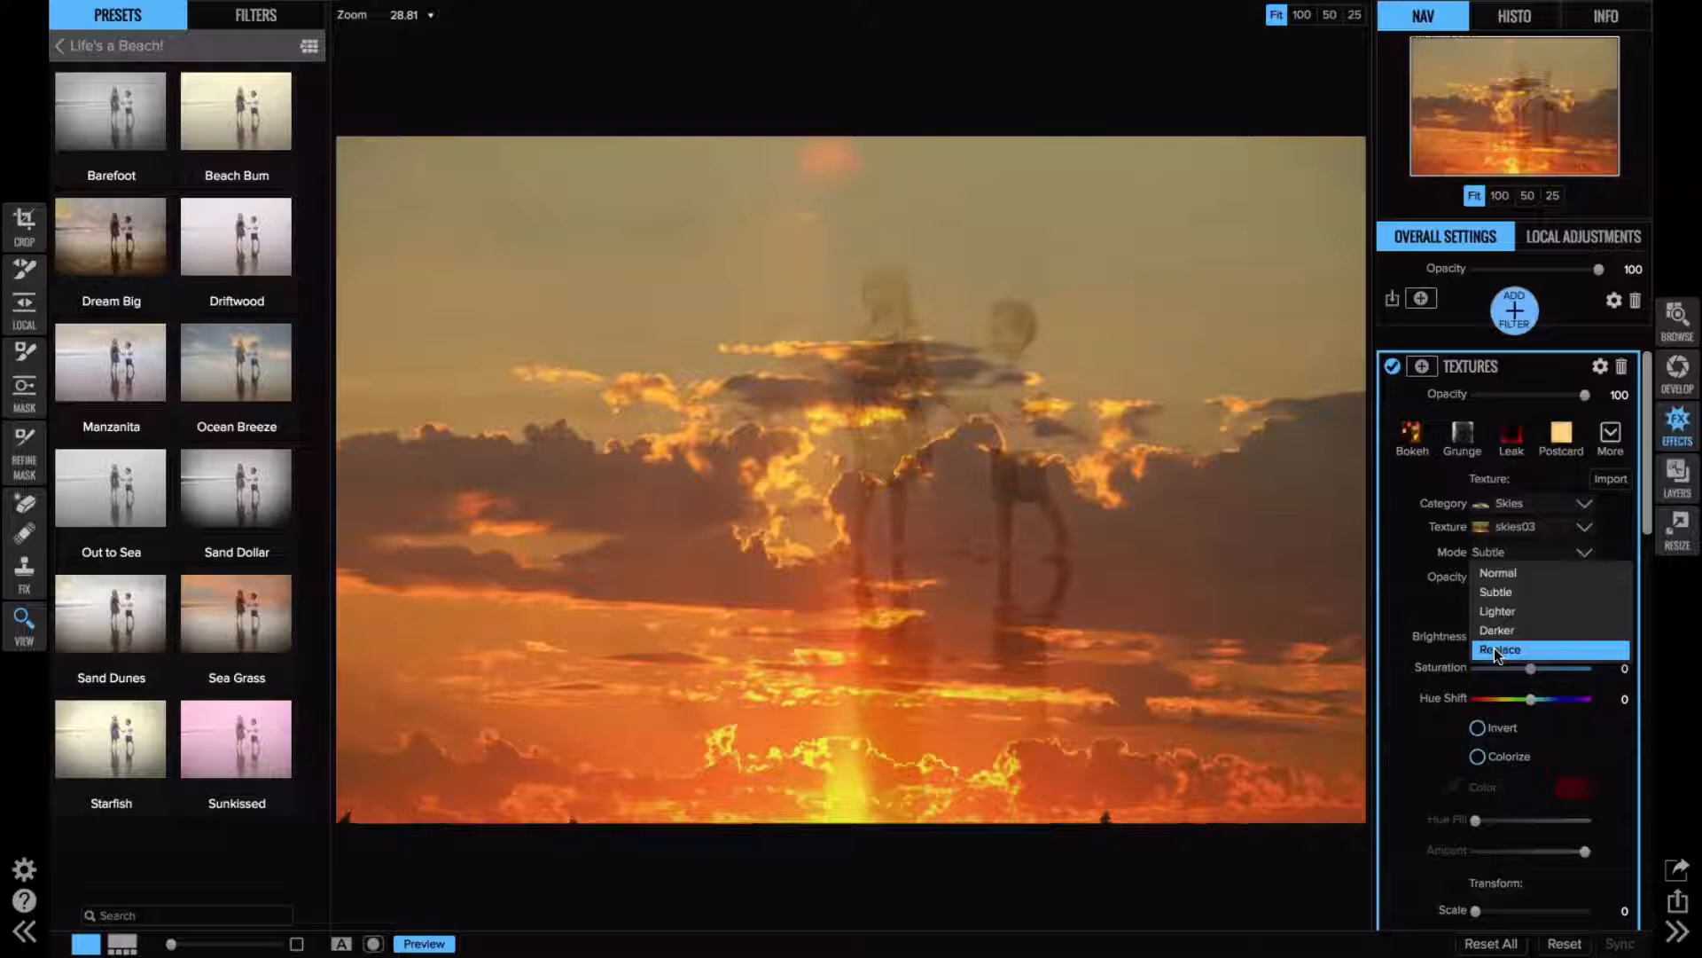
pyautogui.click(1494, 647)
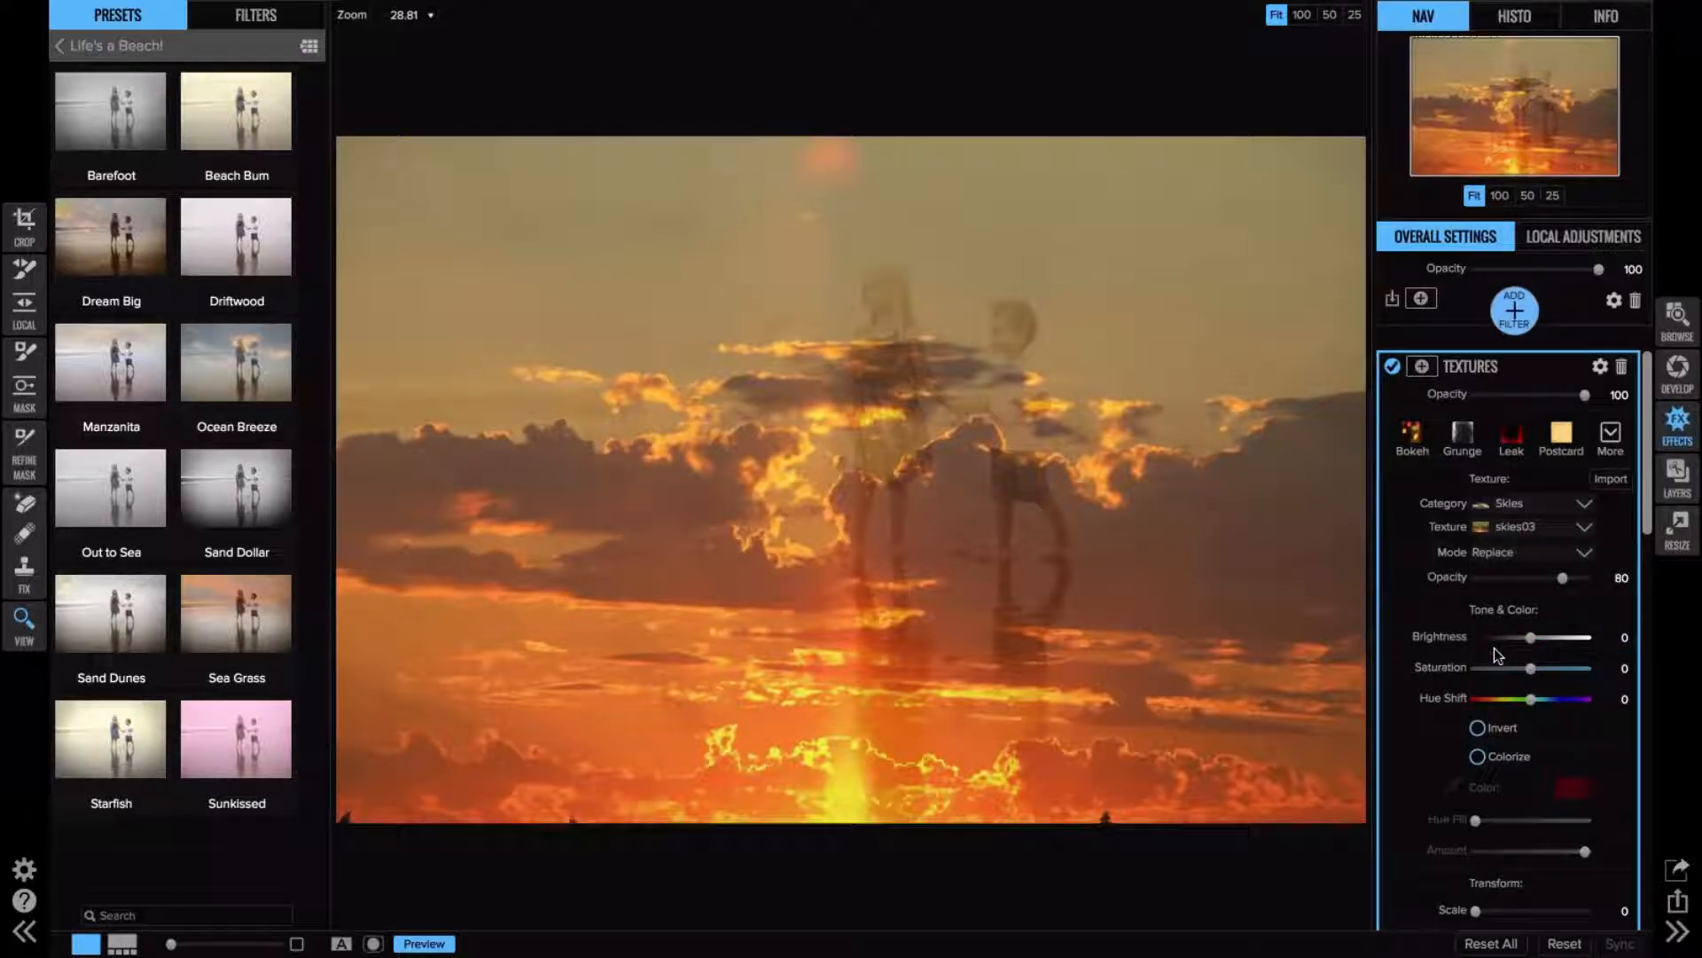
# - Mask the sky texture with a Linear Bottom gradient centred on the horizon and widen its feather so the sky blends into the beach
pyautogui.click(25, 390)
pyautogui.click(876, 445)
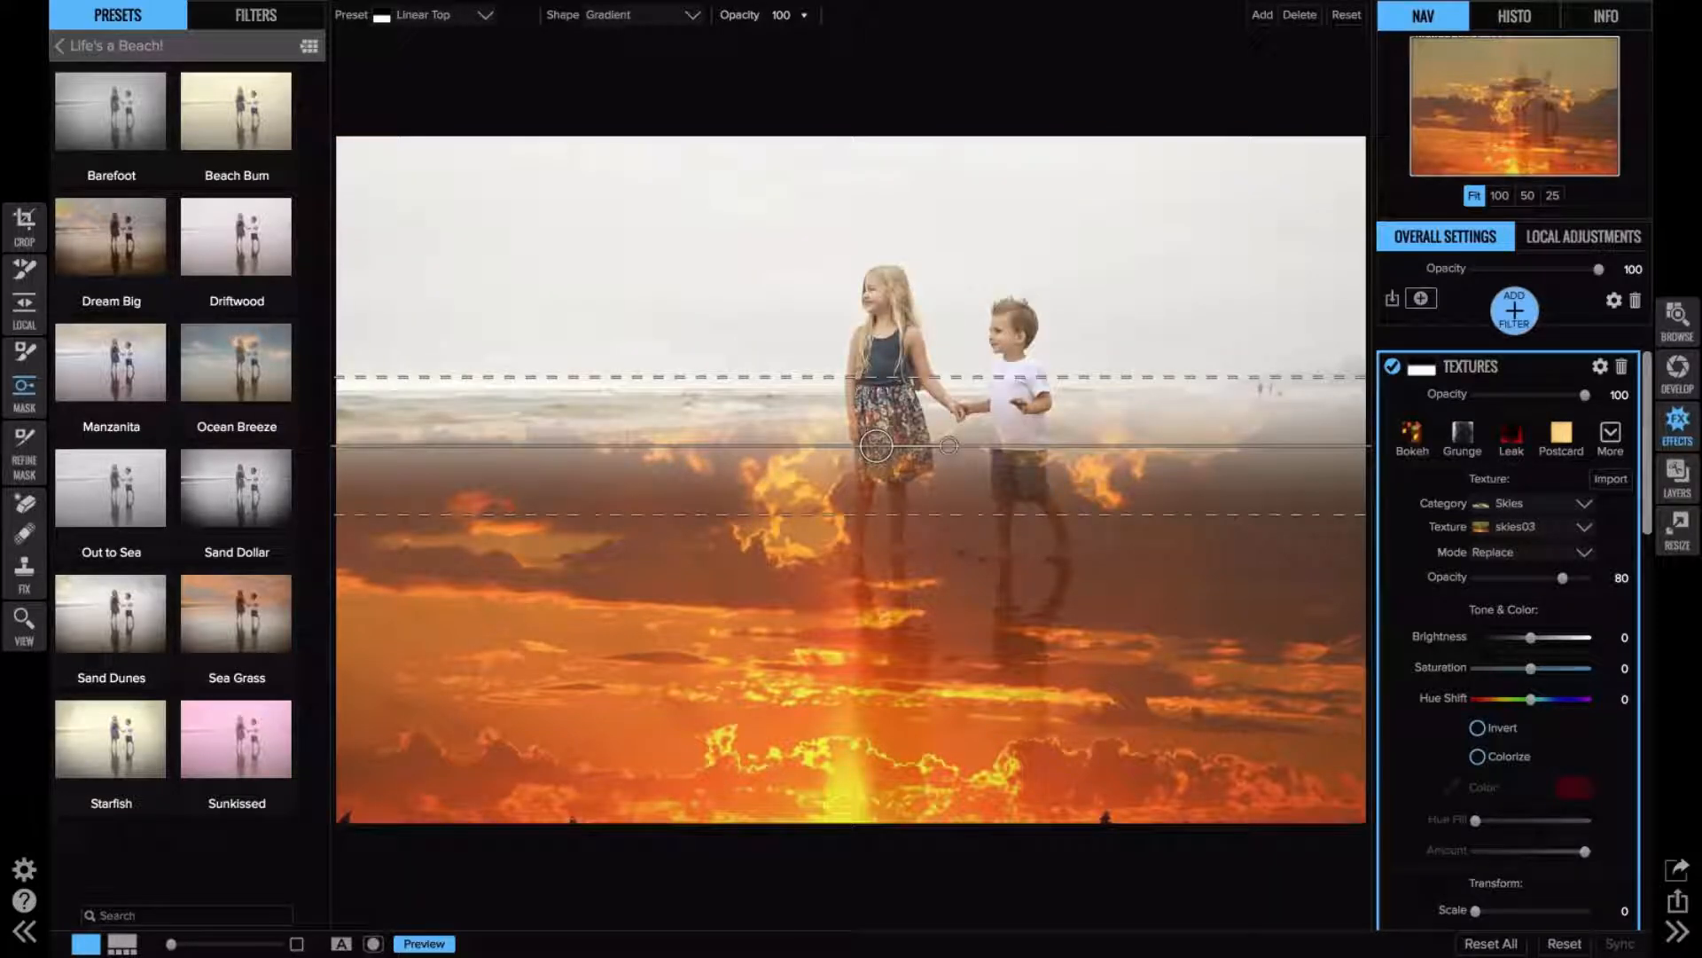
pyautogui.click(436, 19)
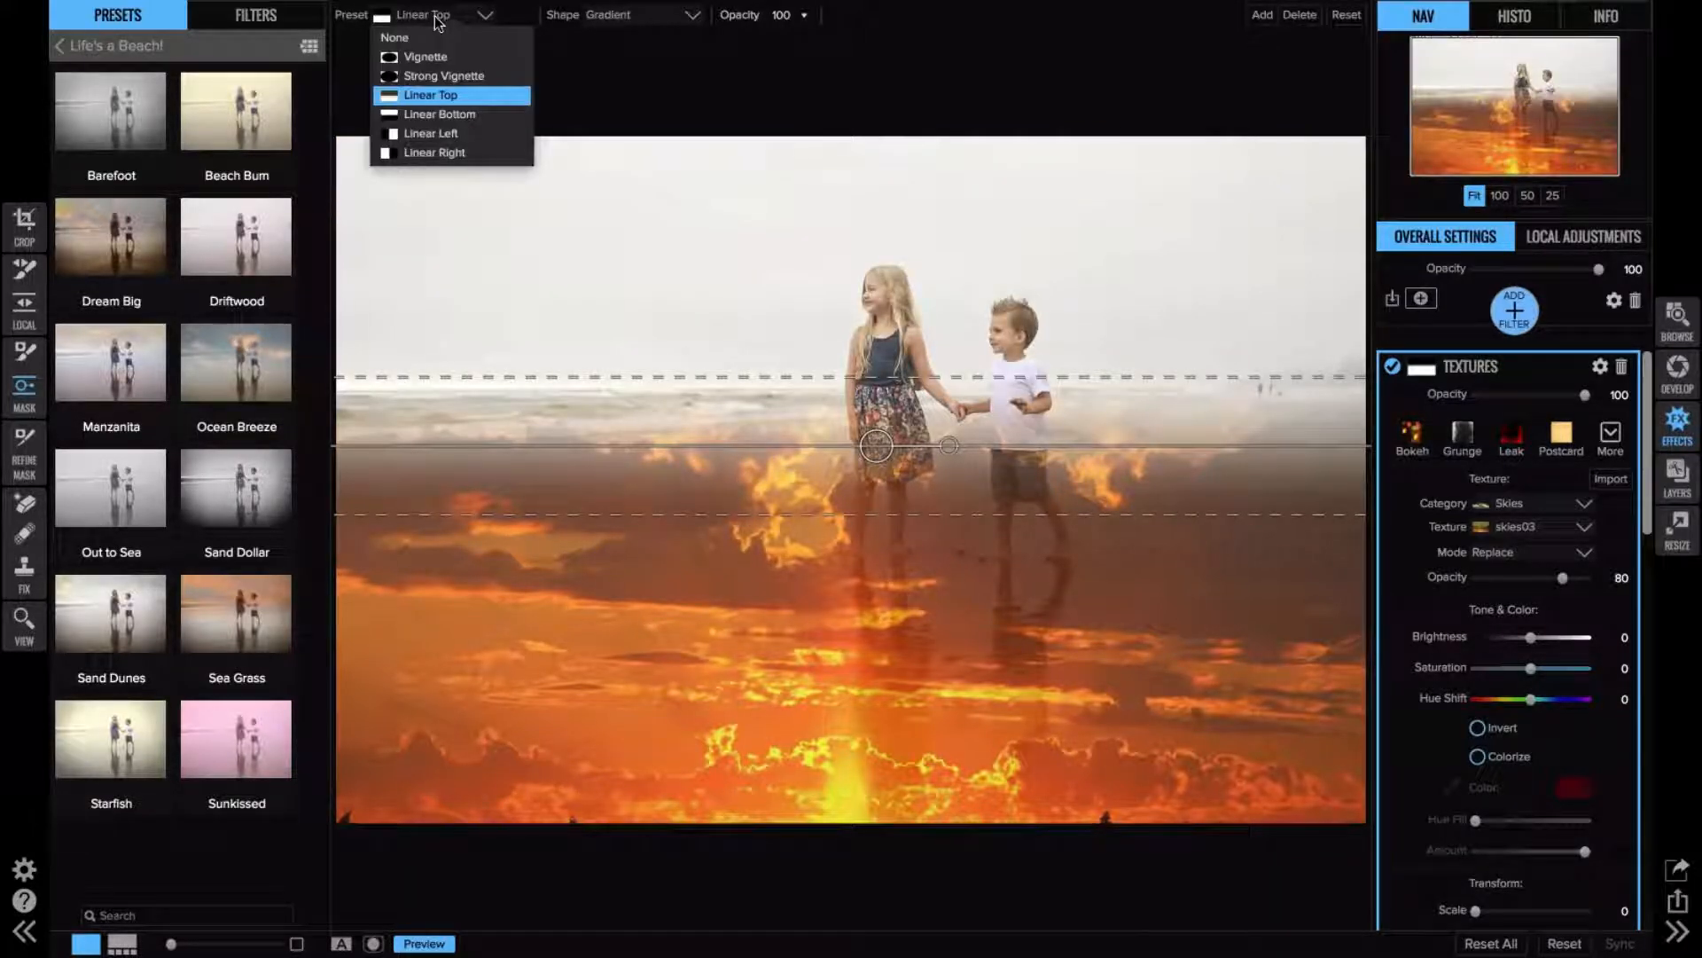
pyautogui.click(437, 118)
pyautogui.moveTo(863, 494); pyautogui.dragTo(882, 392)
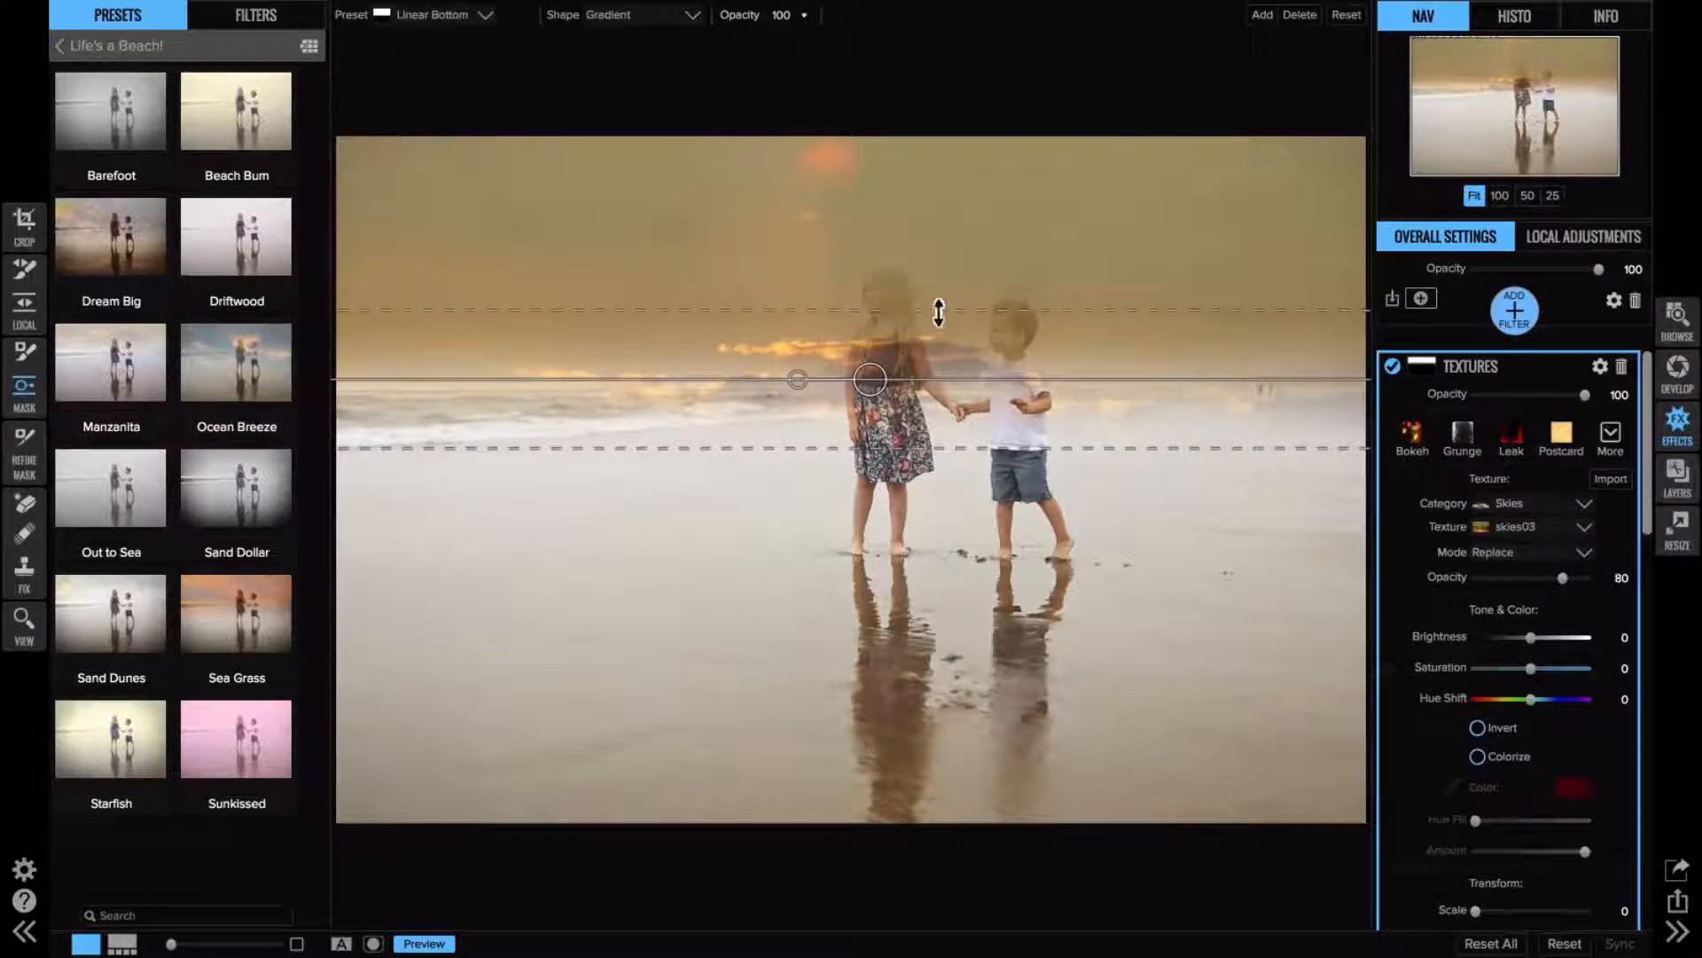
pyautogui.moveTo(939, 311); pyautogui.dragTo(931, 198)
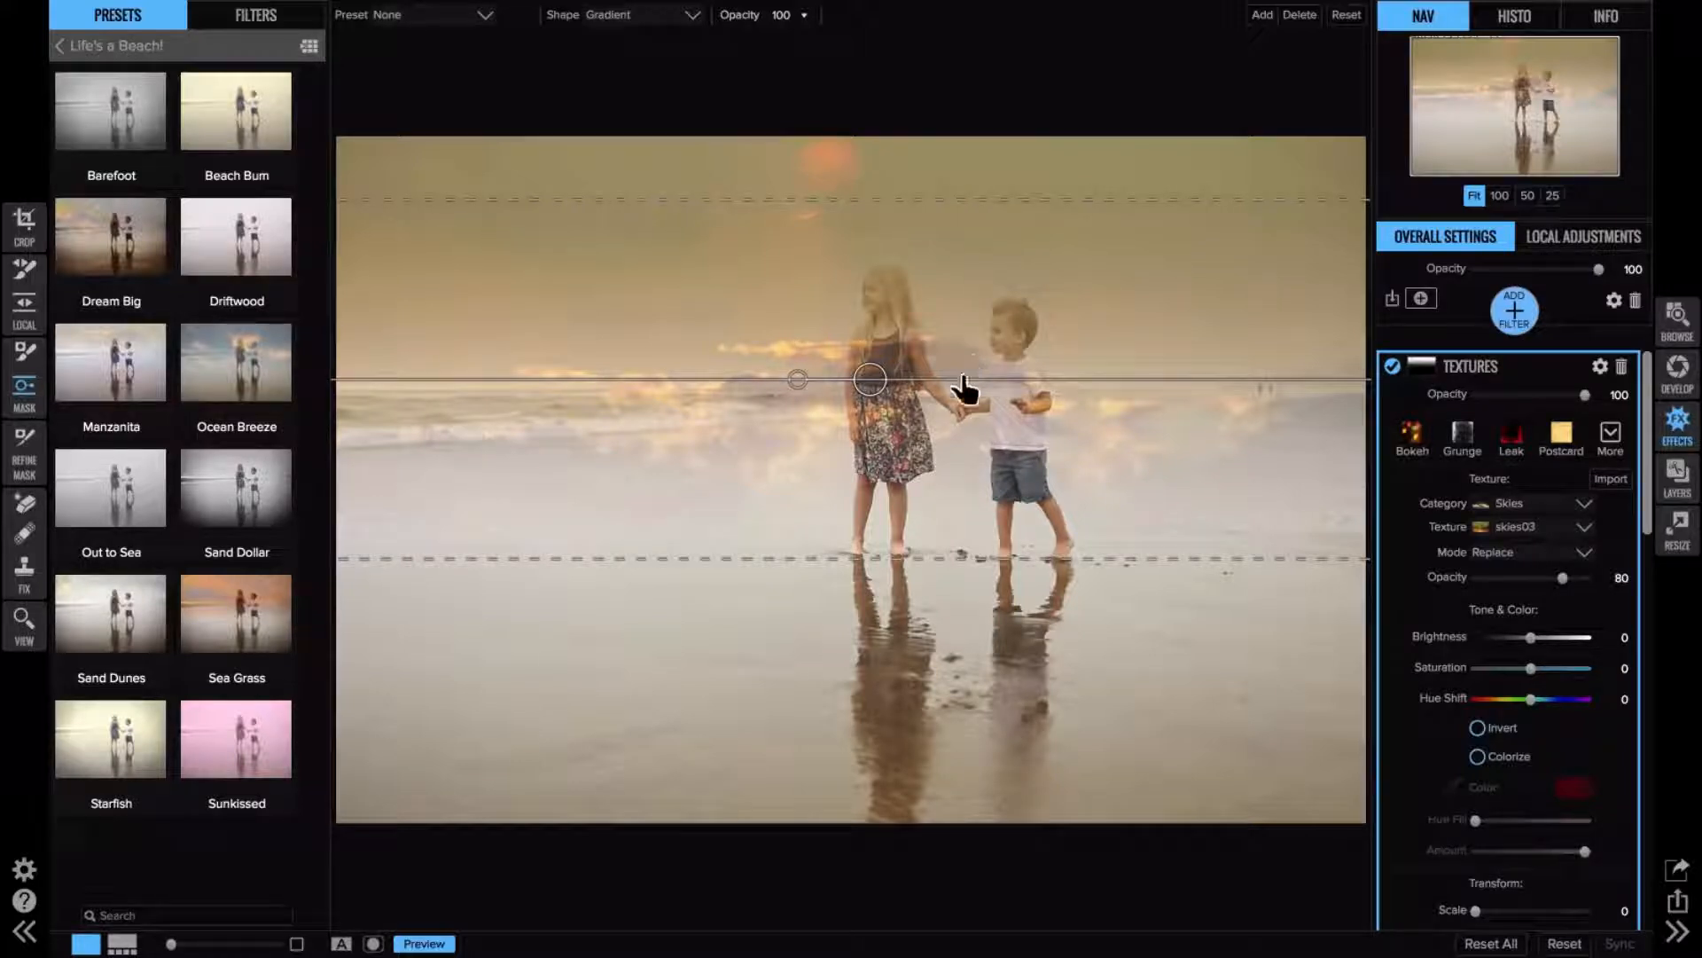
# - Set the sky texture's scale to 44
pyautogui.scroll(-3, 1550, 685)
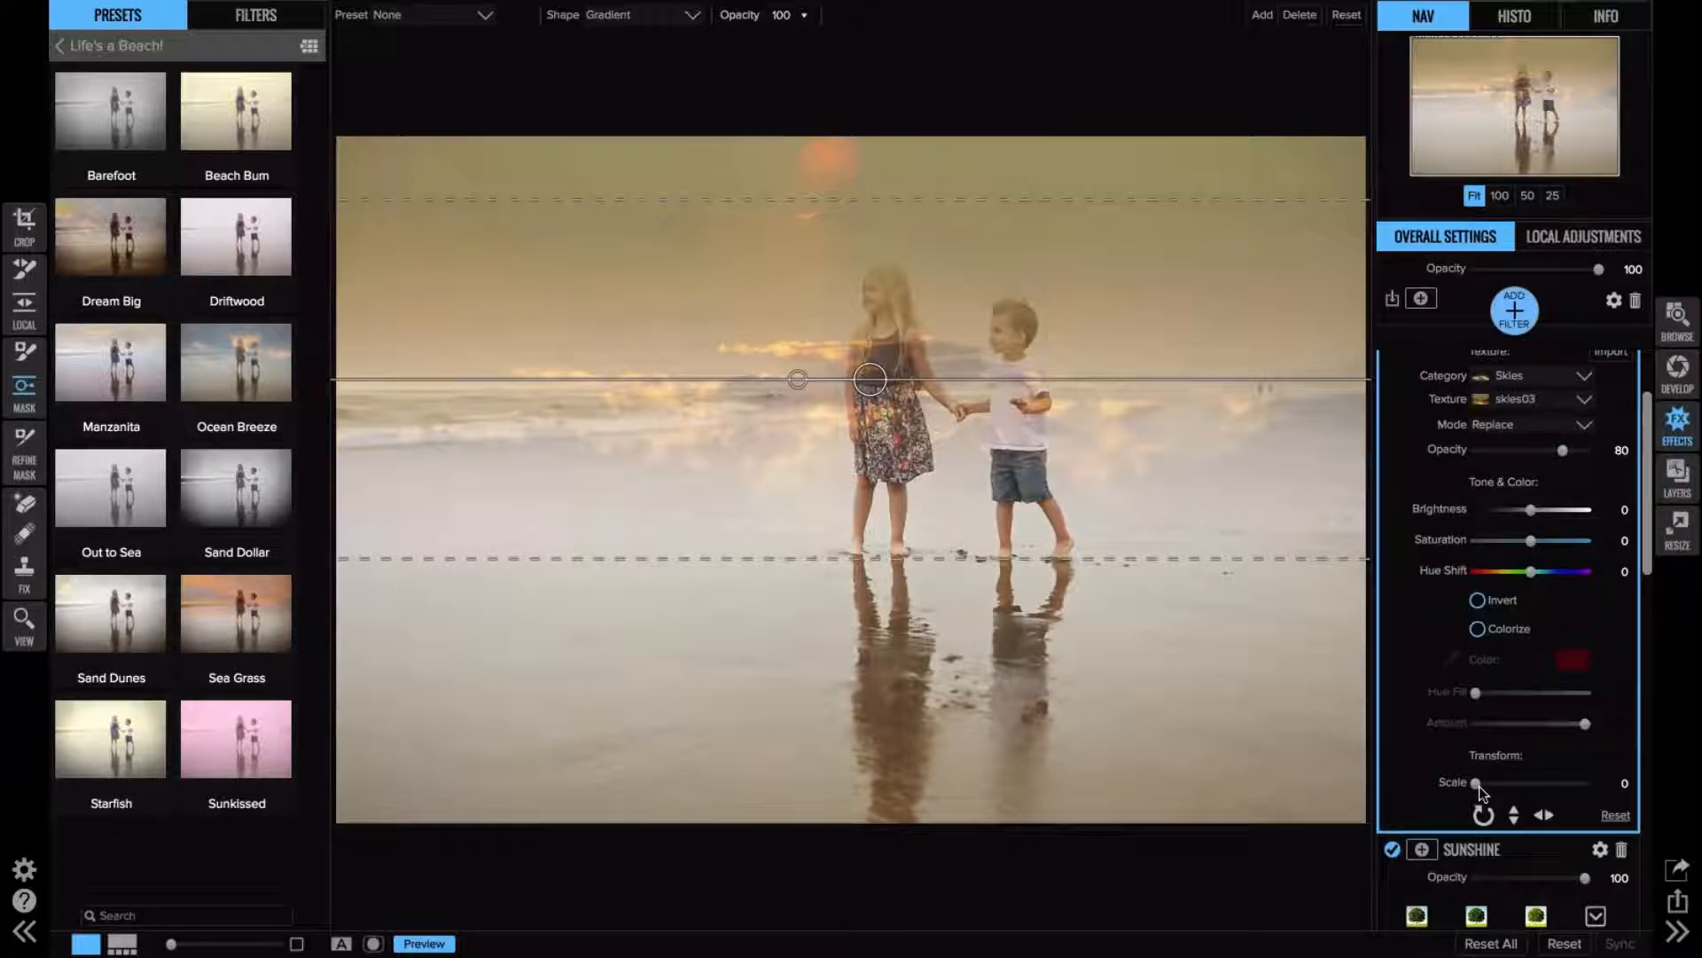
pyautogui.moveTo(1485, 785); pyautogui.dragTo(1523, 782)
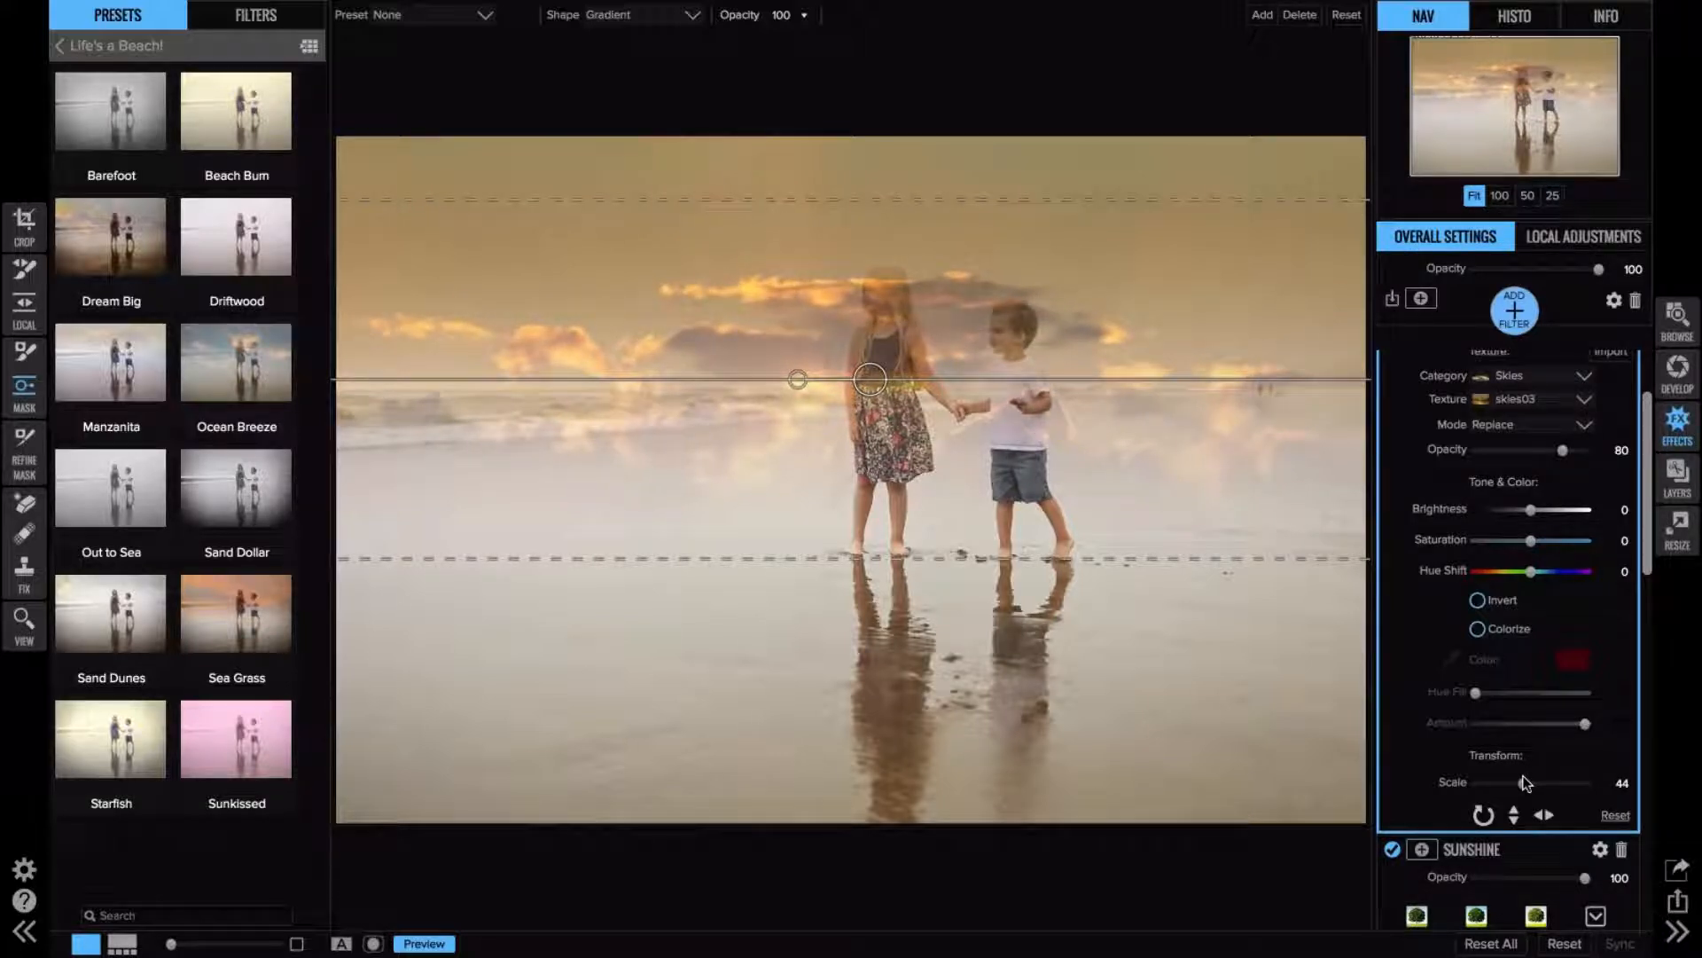
pyautogui.scroll(5, 1482, 582)
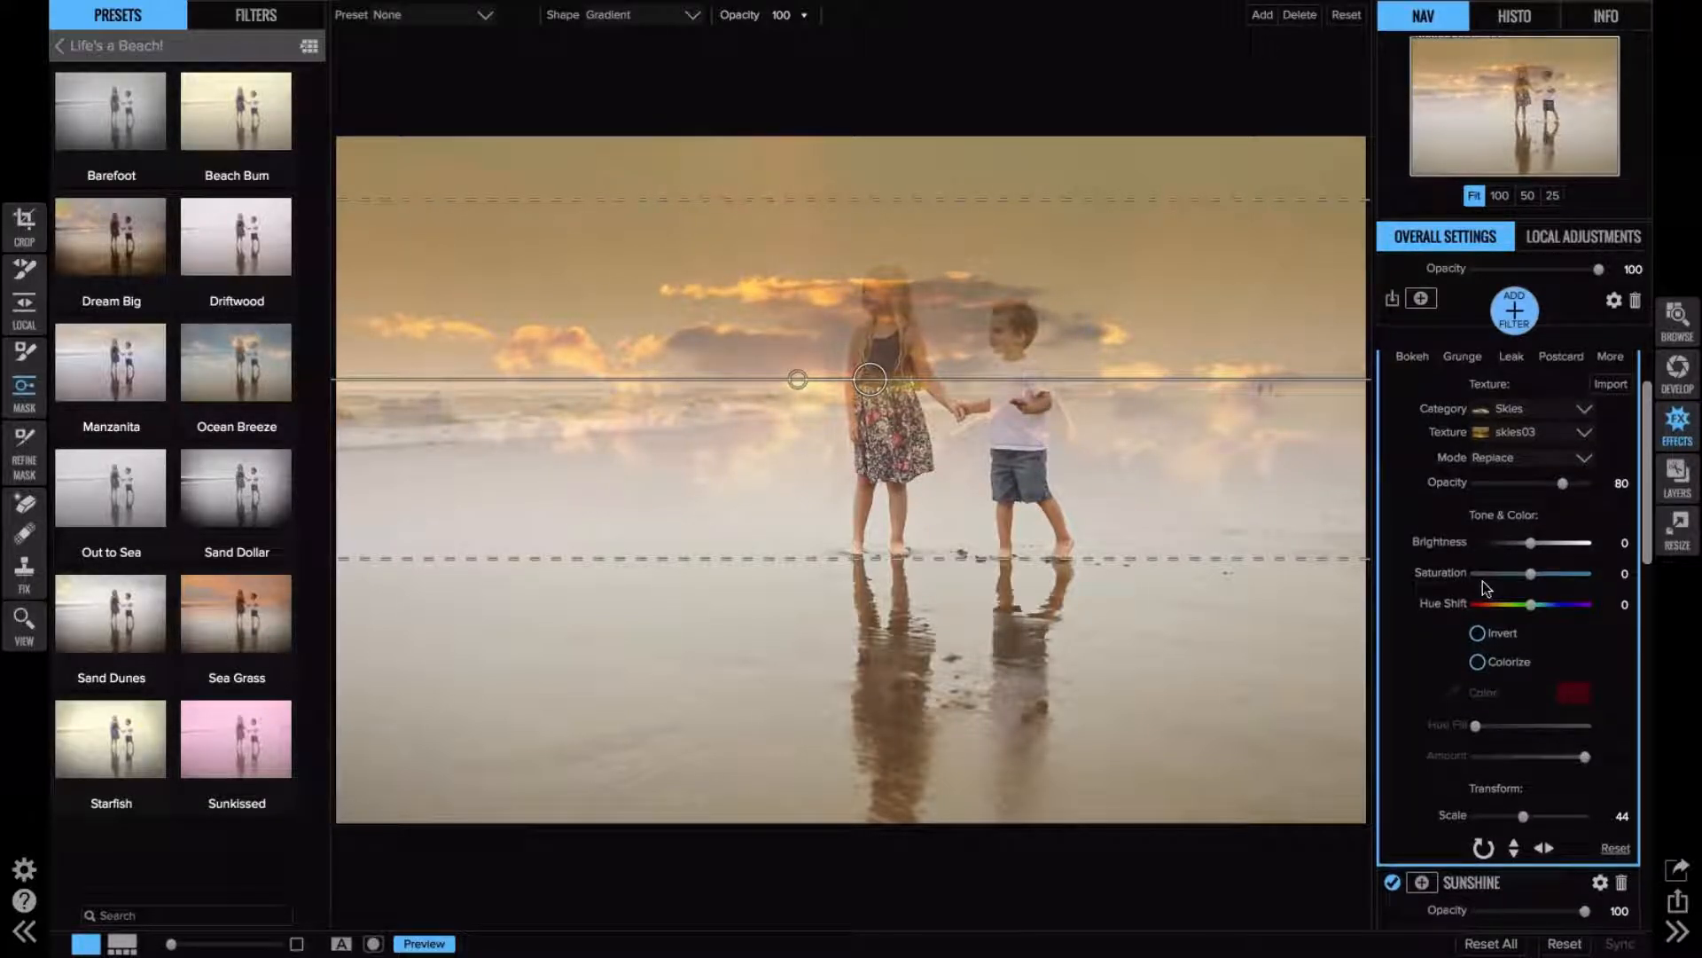
# - Paint the sky texture out of the girl and the boy with a size 175 masking brush
pyautogui.click(1420, 364)
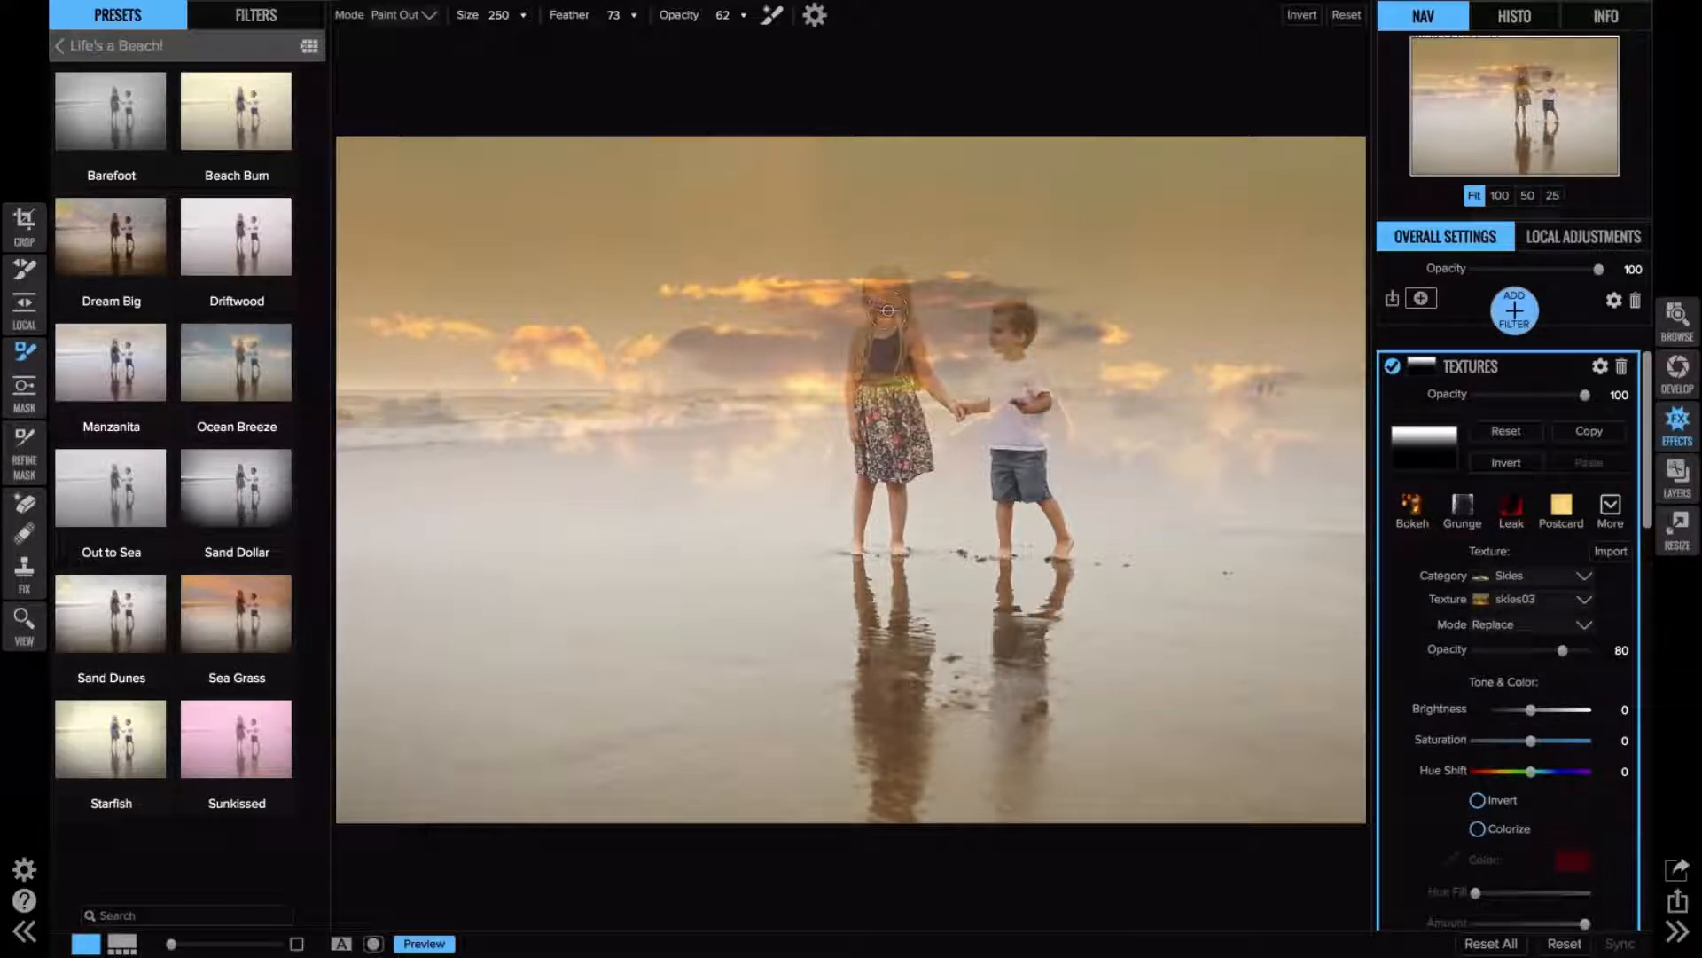
pyautogui.press('[')
pyautogui.moveTo(877, 298)
pyautogui.mouseDown()
pyautogui.moveTo(888, 286)
pyautogui.moveTo(865, 346)
pyautogui.mouseUp()
pyautogui.moveTo(863, 338)
pyautogui.mouseDown()
pyautogui.moveTo(926, 381)
pyautogui.moveTo(876, 280)
pyautogui.moveTo(895, 297)
pyautogui.mouseUp()
pyautogui.click(1016, 330)
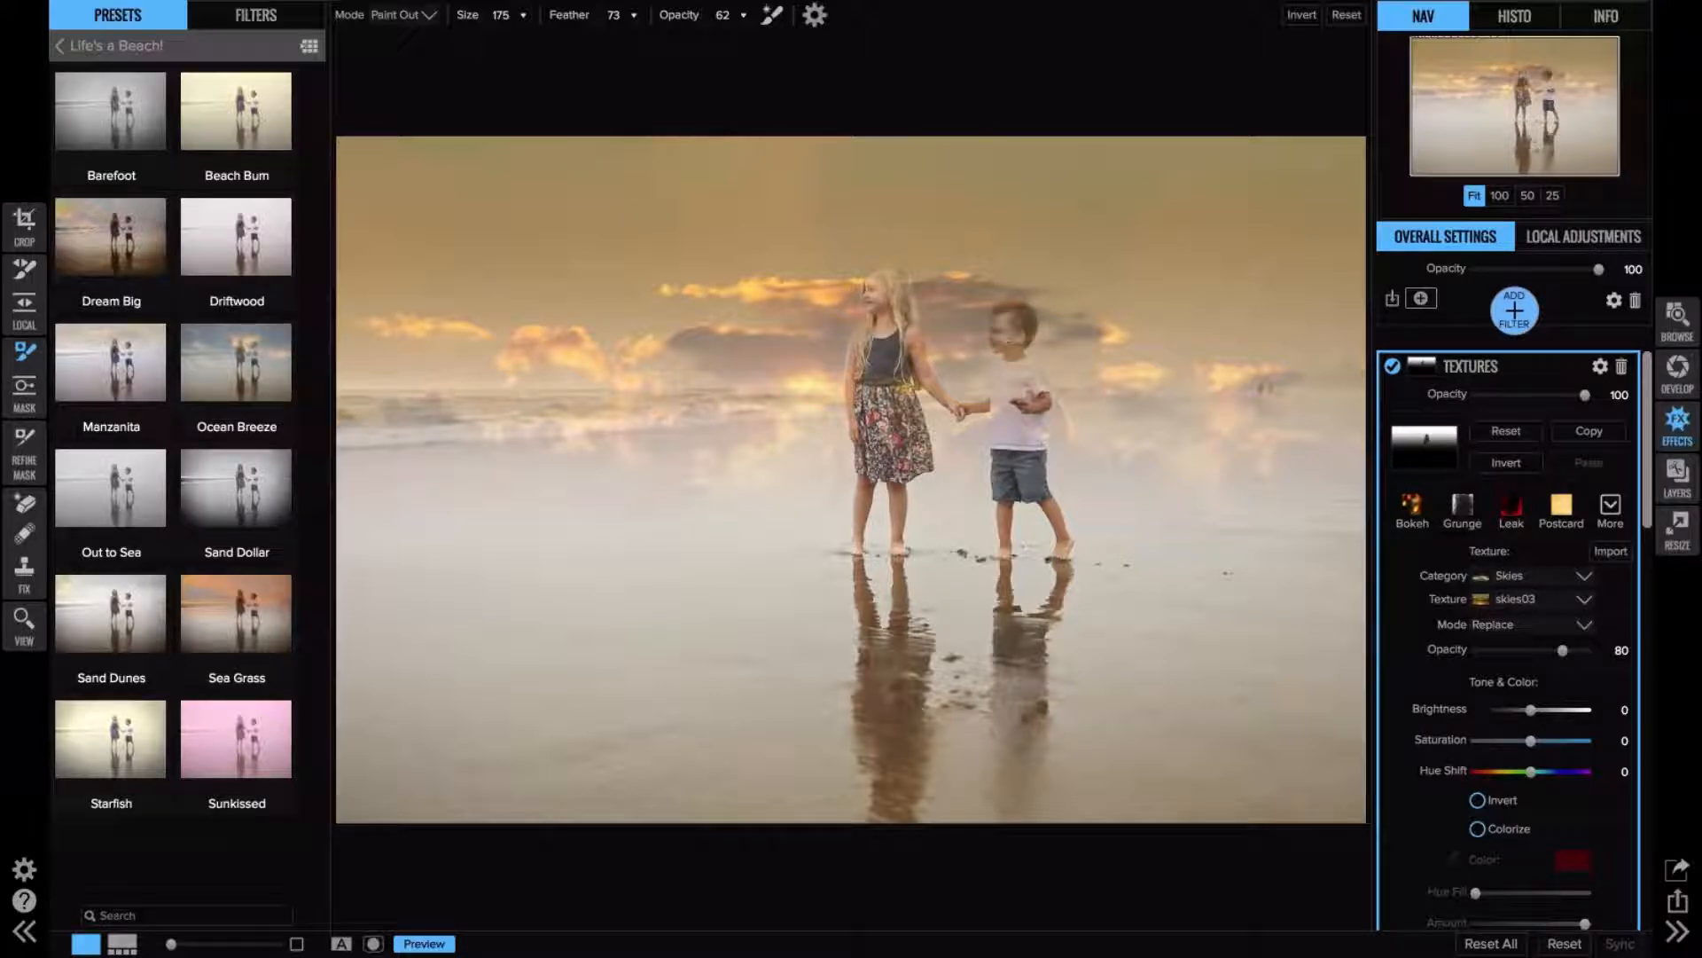
pyautogui.moveTo(1007, 332)
pyautogui.mouseDown()
pyautogui.moveTo(1008, 316)
pyautogui.moveTo(1024, 374)
pyautogui.moveTo(1013, 389)
pyautogui.moveTo(1009, 372)
pyautogui.moveTo(1009, 414)
pyautogui.mouseUp()
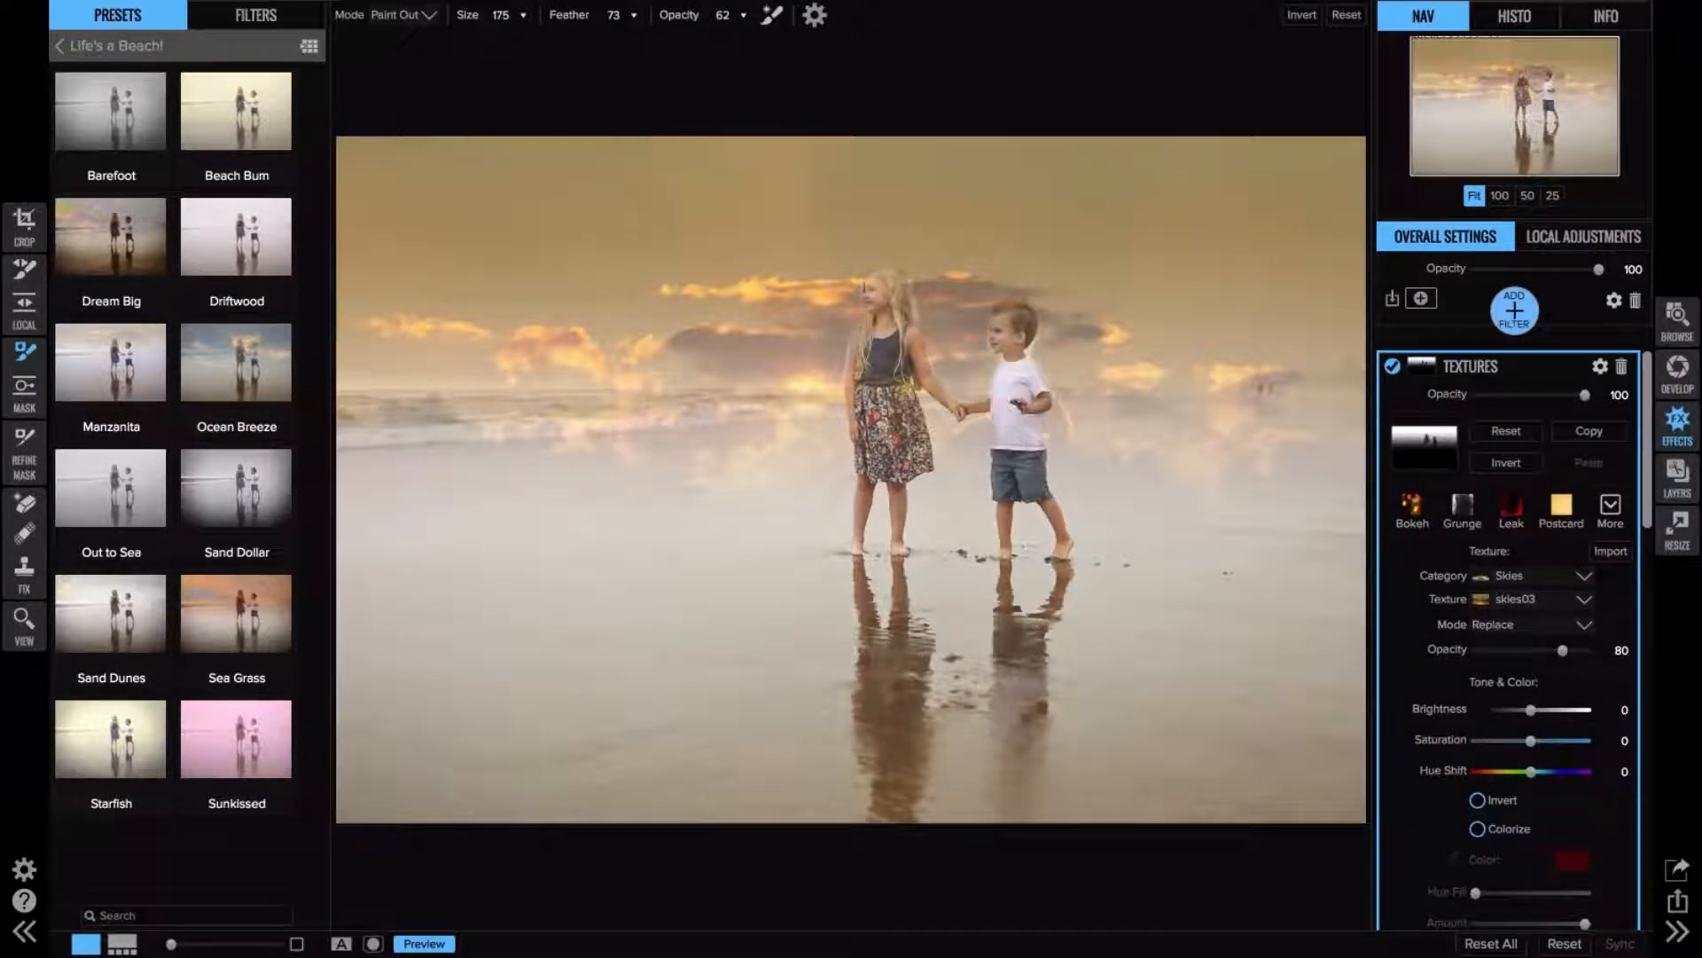
pyautogui.moveTo(894, 383)
pyautogui.mouseDown()
pyautogui.moveTo(877, 376)
pyautogui.moveTo(858, 407)
pyautogui.mouseUp()
# - Enlarge the masking brush to 500 and paint the clouds out of the water and sand on both sides of the children
pyautogui.press(']')
pyautogui.press(']')
pyautogui.press(']')
pyautogui.press(']')
pyautogui.press(']')
pyautogui.press(']')
pyautogui.press(']')
pyautogui.press(']')
pyautogui.press(']')
pyautogui.press(']')
pyautogui.press(']')
pyautogui.press(']')
pyautogui.press(']')
pyautogui.moveTo(786, 463)
pyautogui.mouseDown()
pyautogui.moveTo(439, 464)
pyautogui.moveTo(465, 442)
pyautogui.moveTo(751, 437)
pyautogui.mouseUp()
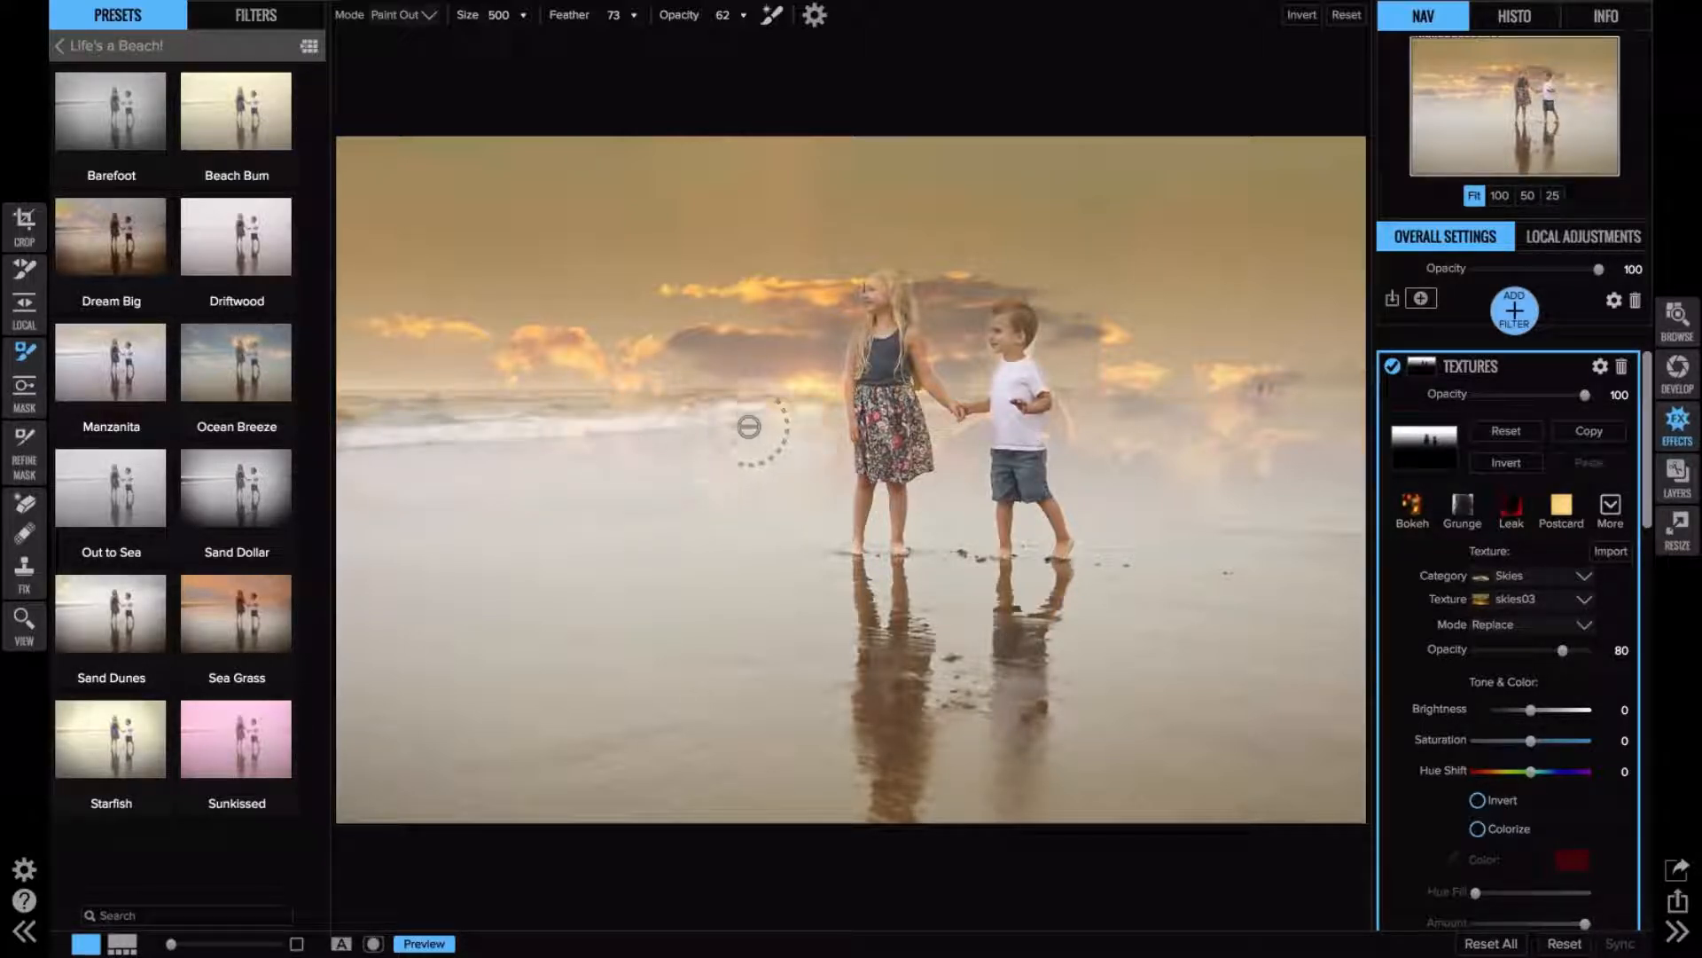
pyautogui.moveTo(1171, 479)
pyautogui.mouseDown()
pyautogui.moveTo(1084, 458)
pyautogui.moveTo(1091, 440)
pyautogui.moveTo(1059, 420)
pyautogui.moveTo(959, 451)
pyautogui.mouseUp()
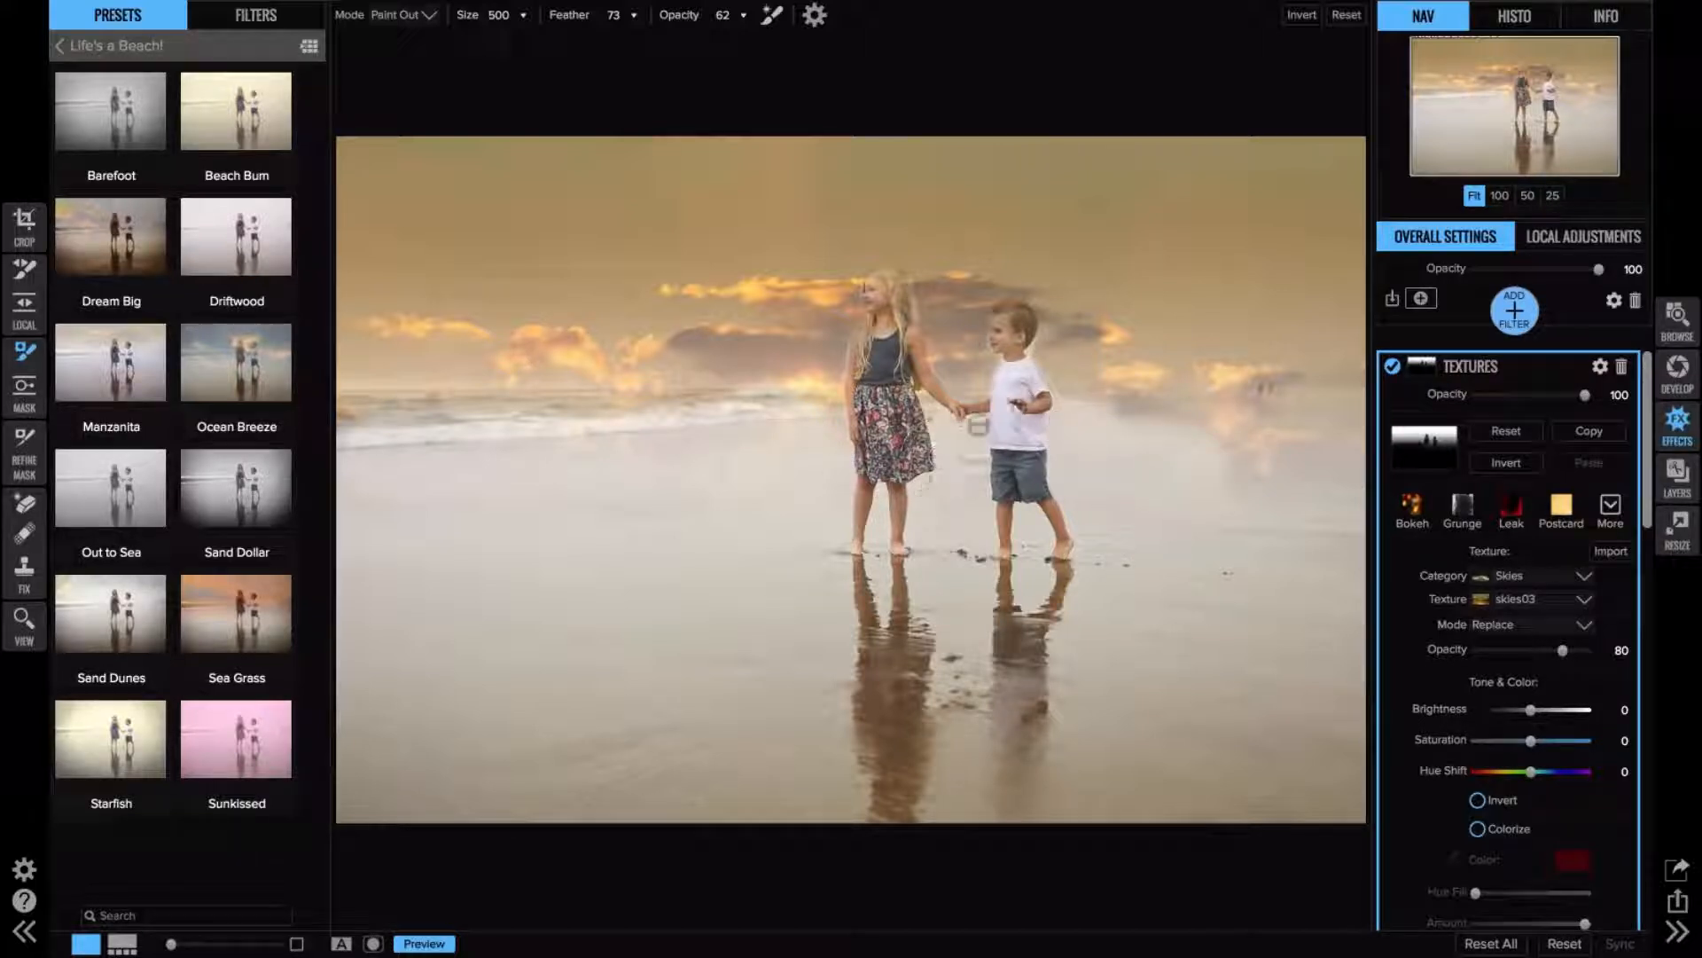
pyautogui.moveTo(1163, 441)
pyautogui.mouseDown()
pyautogui.moveTo(1272, 437)
pyautogui.moveTo(1247, 449)
pyautogui.mouseUp()
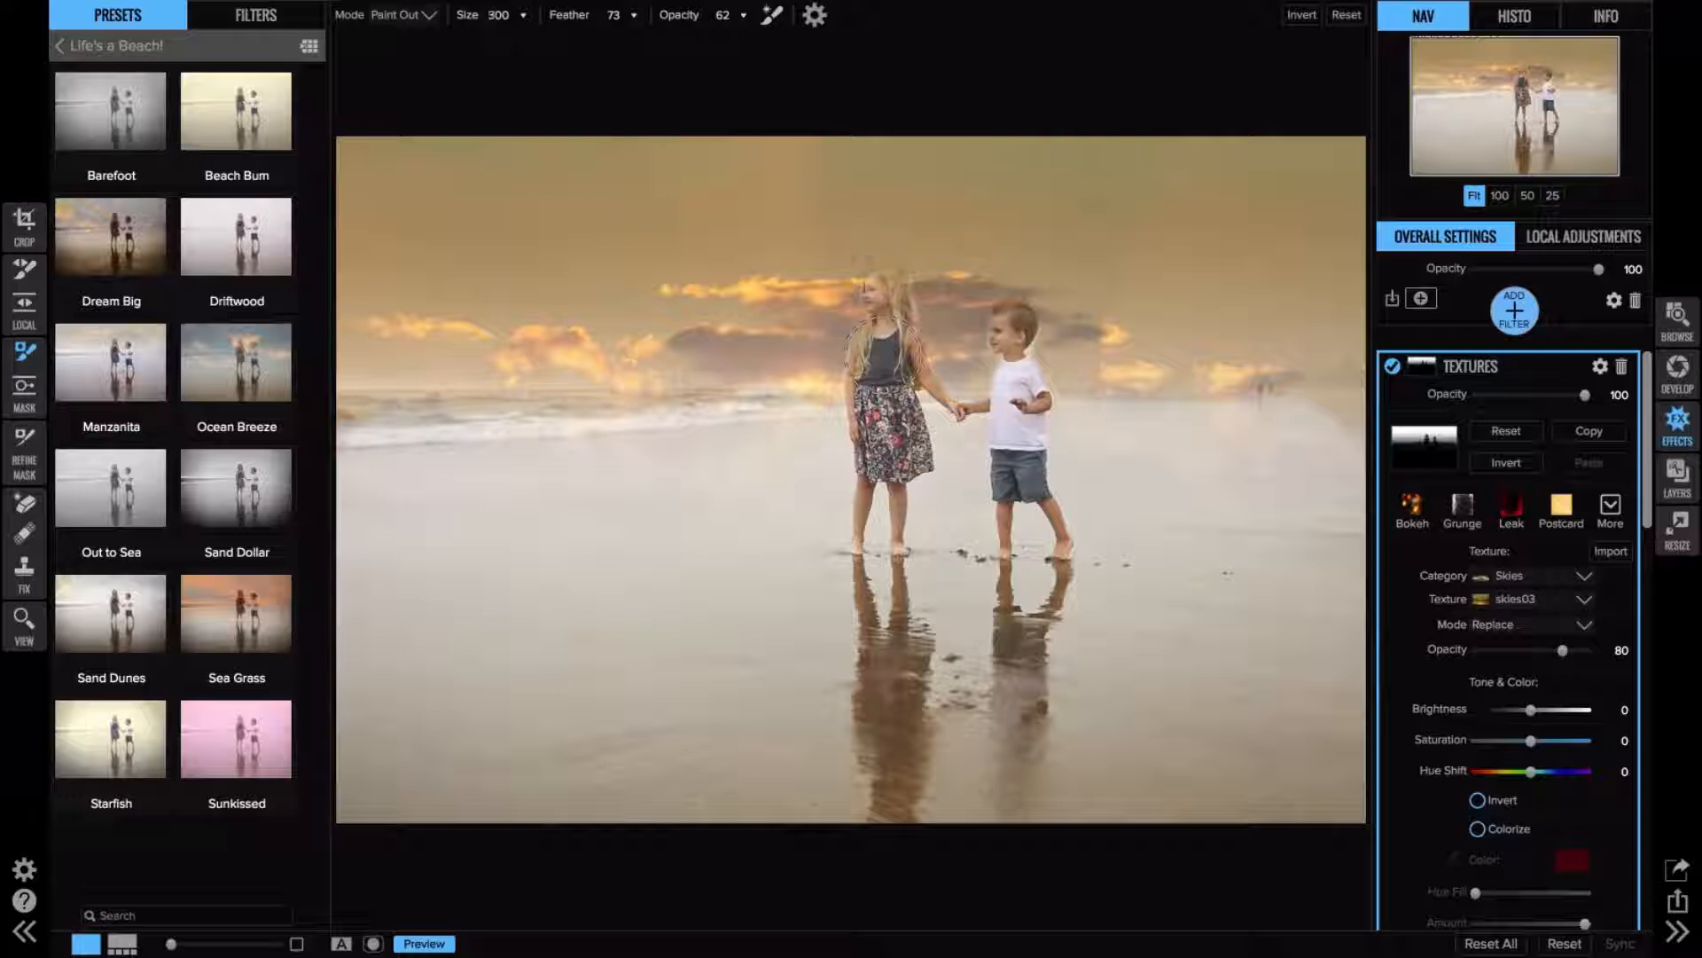
# - Clean up the mask on both children's heads with a size 175 brush and reduce the Textures filter's opacity to 50
pyautogui.press('[')
pyautogui.press('[')
pyautogui.press('[')
pyautogui.press('[')
pyautogui.press('[')
pyautogui.moveTo(885, 289)
pyautogui.mouseDown()
pyautogui.moveTo(891, 275)
pyautogui.moveTo(907, 328)
pyautogui.moveTo(872, 291)
pyautogui.mouseUp()
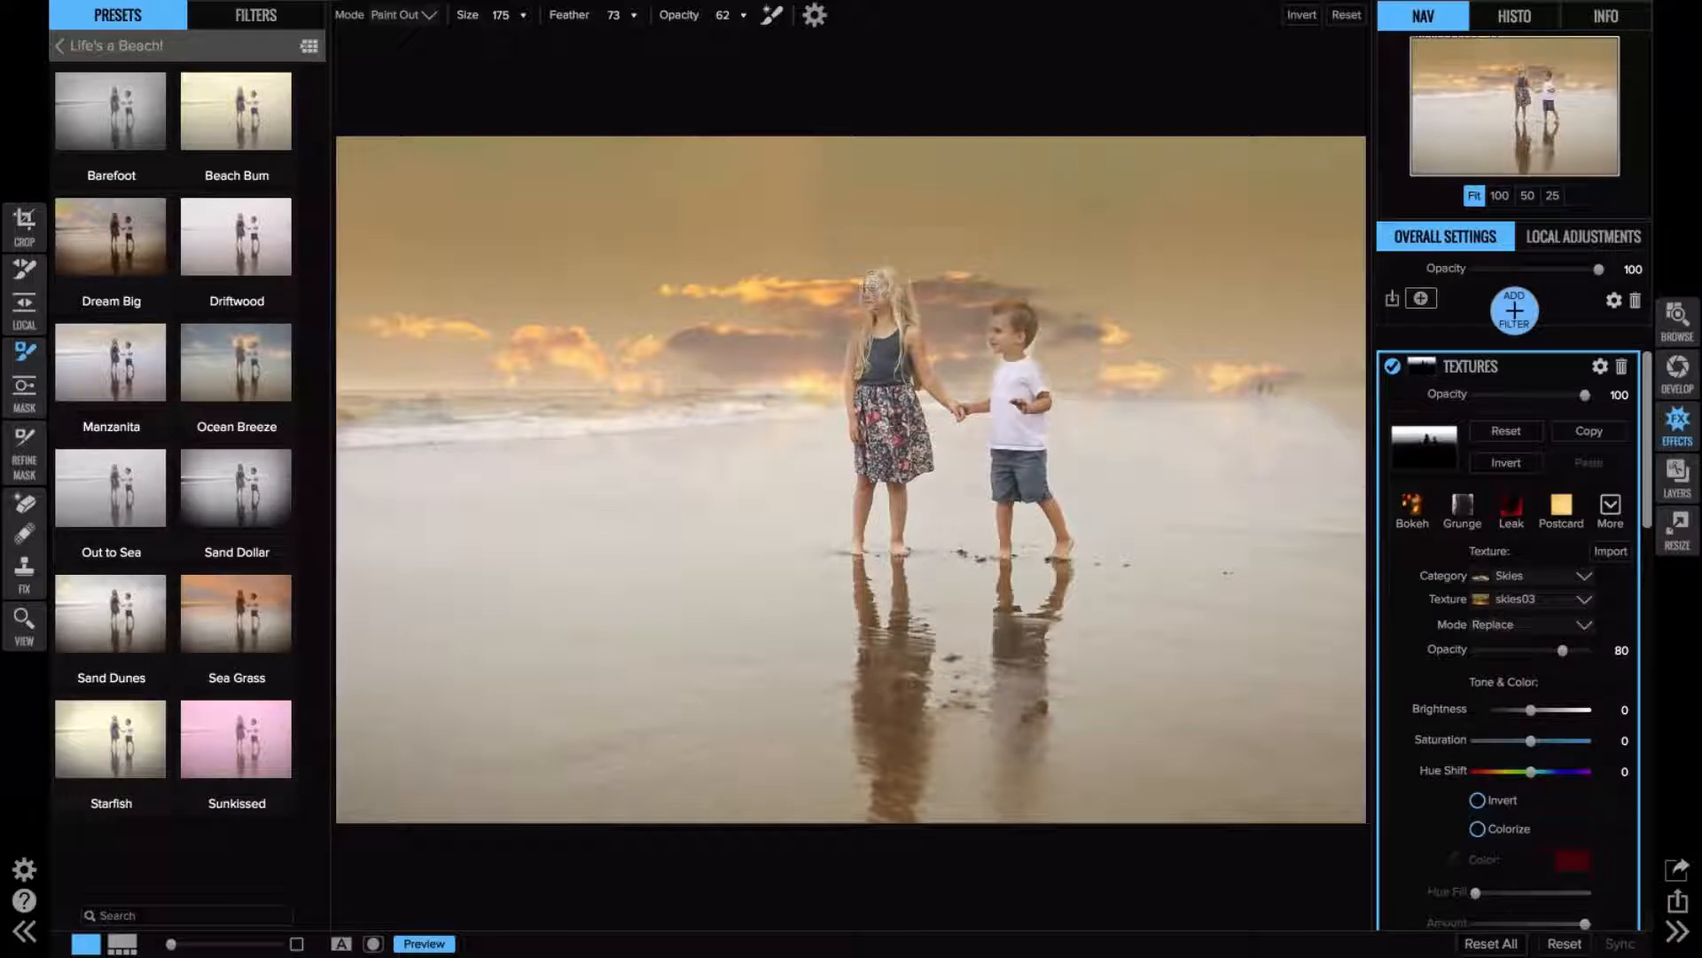
pyautogui.moveTo(1016, 314); pyautogui.dragTo(1018, 334)
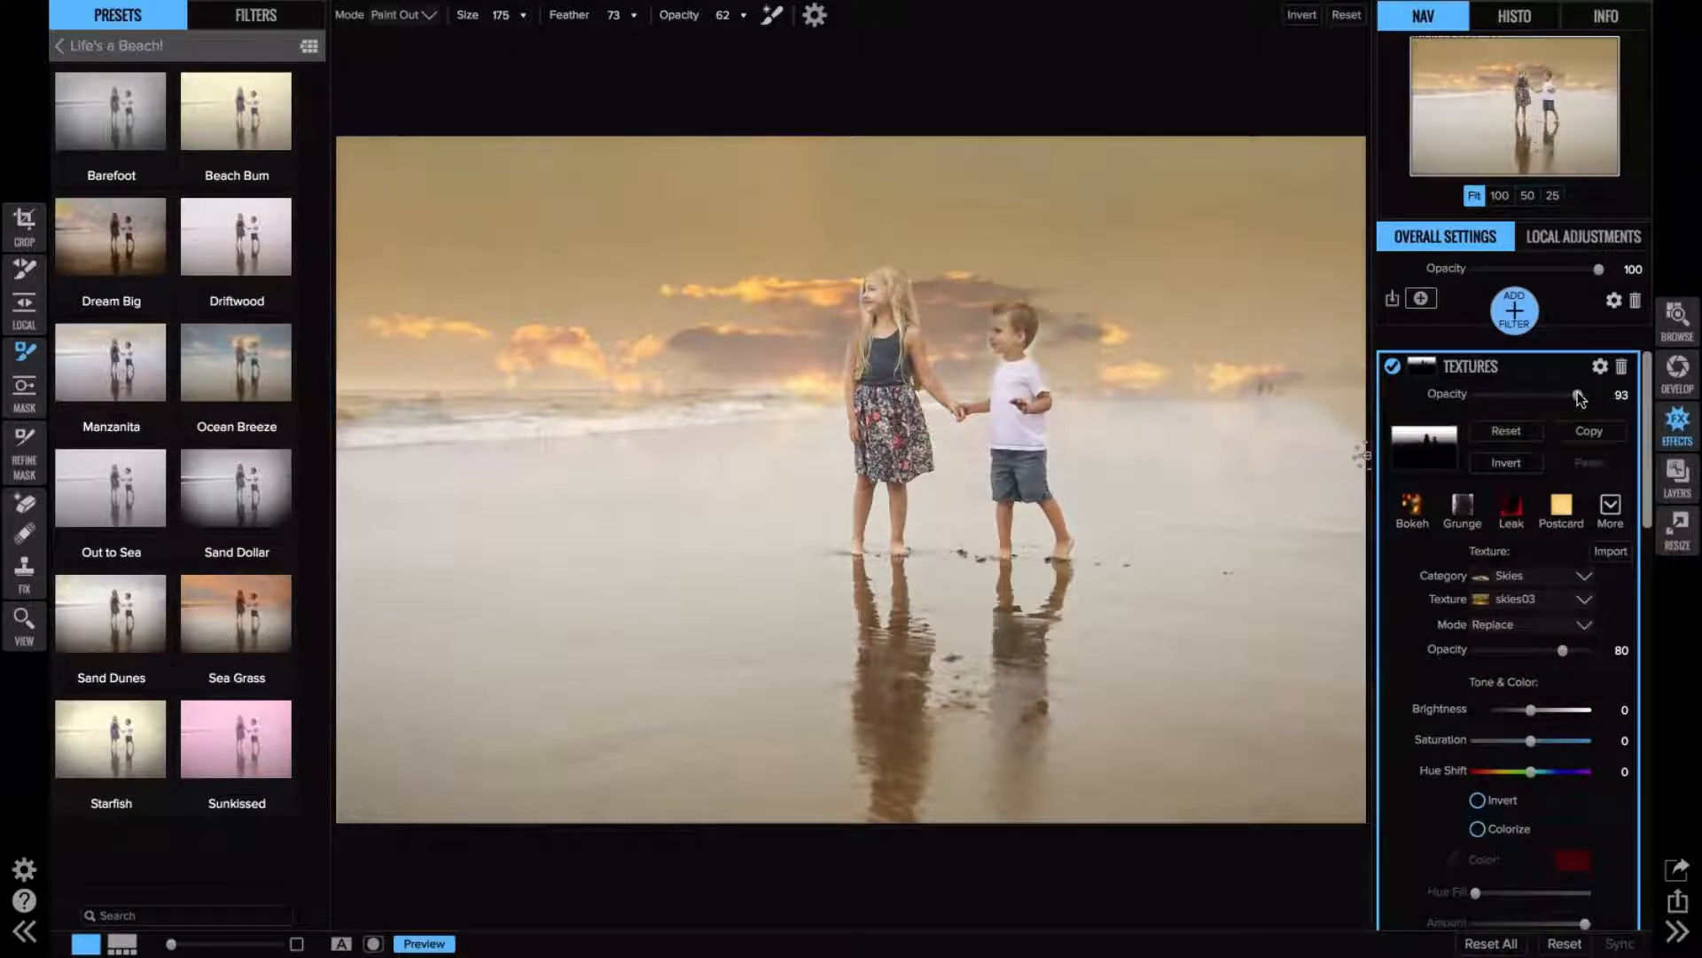
pyautogui.moveTo(1586, 398); pyautogui.dragTo(1533, 400)
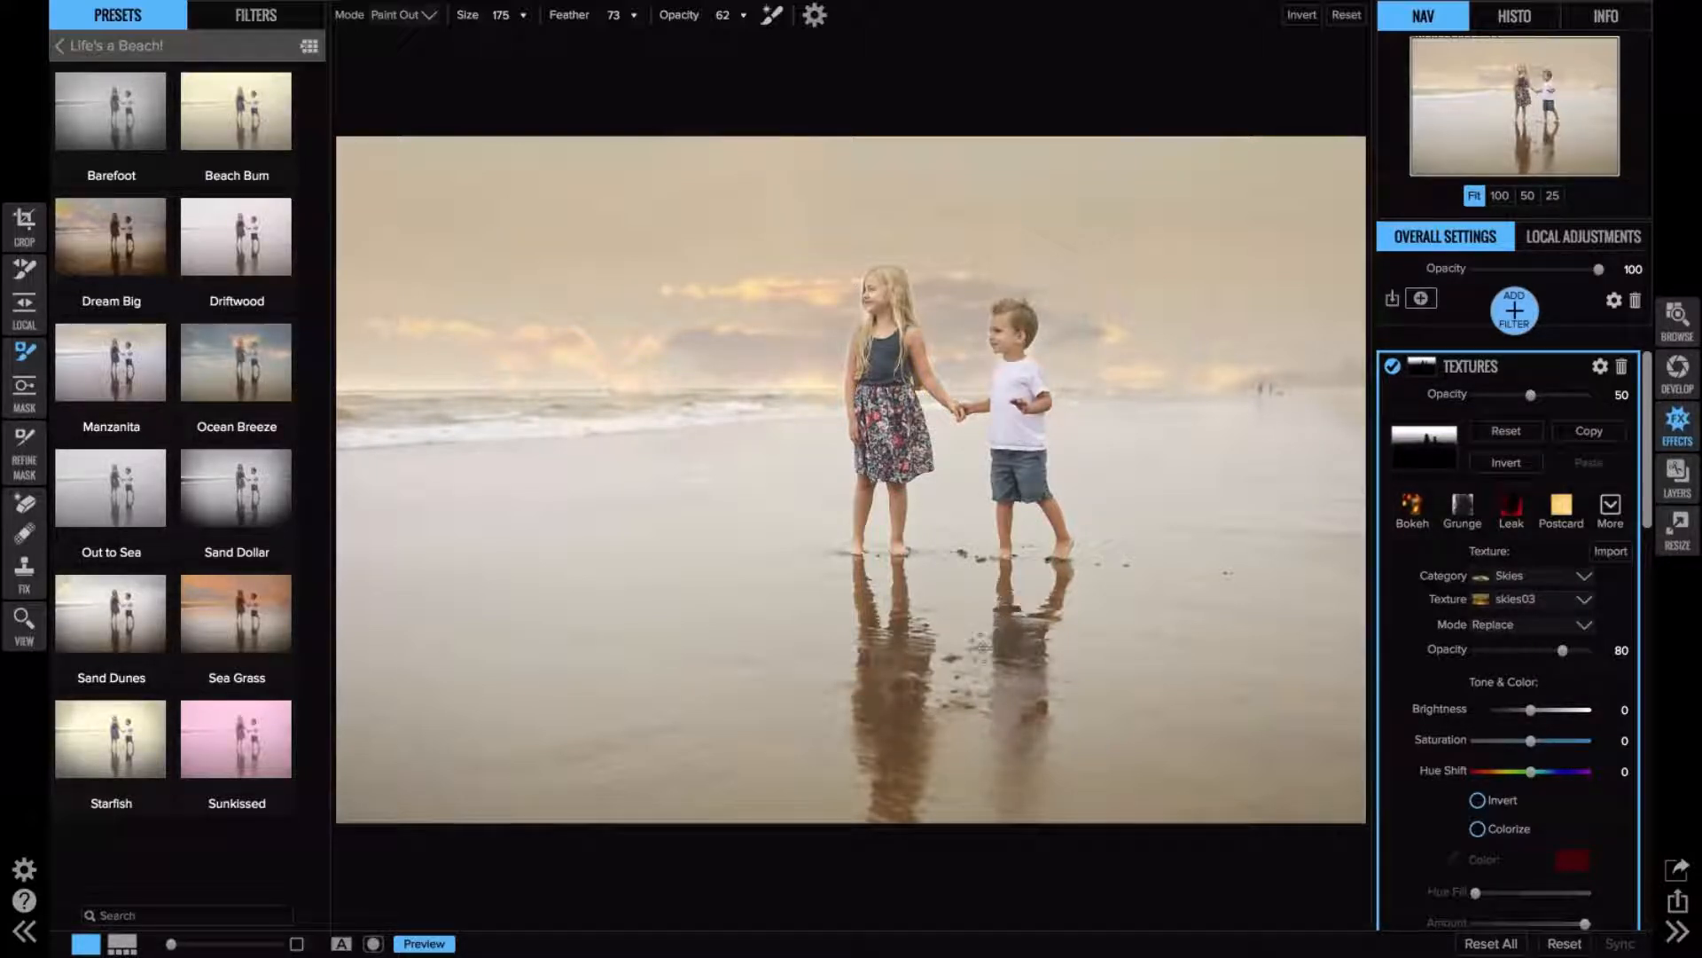
# - Add a second Textures filter using the skies03 texture from the Skies category
pyautogui.click(1514, 308)
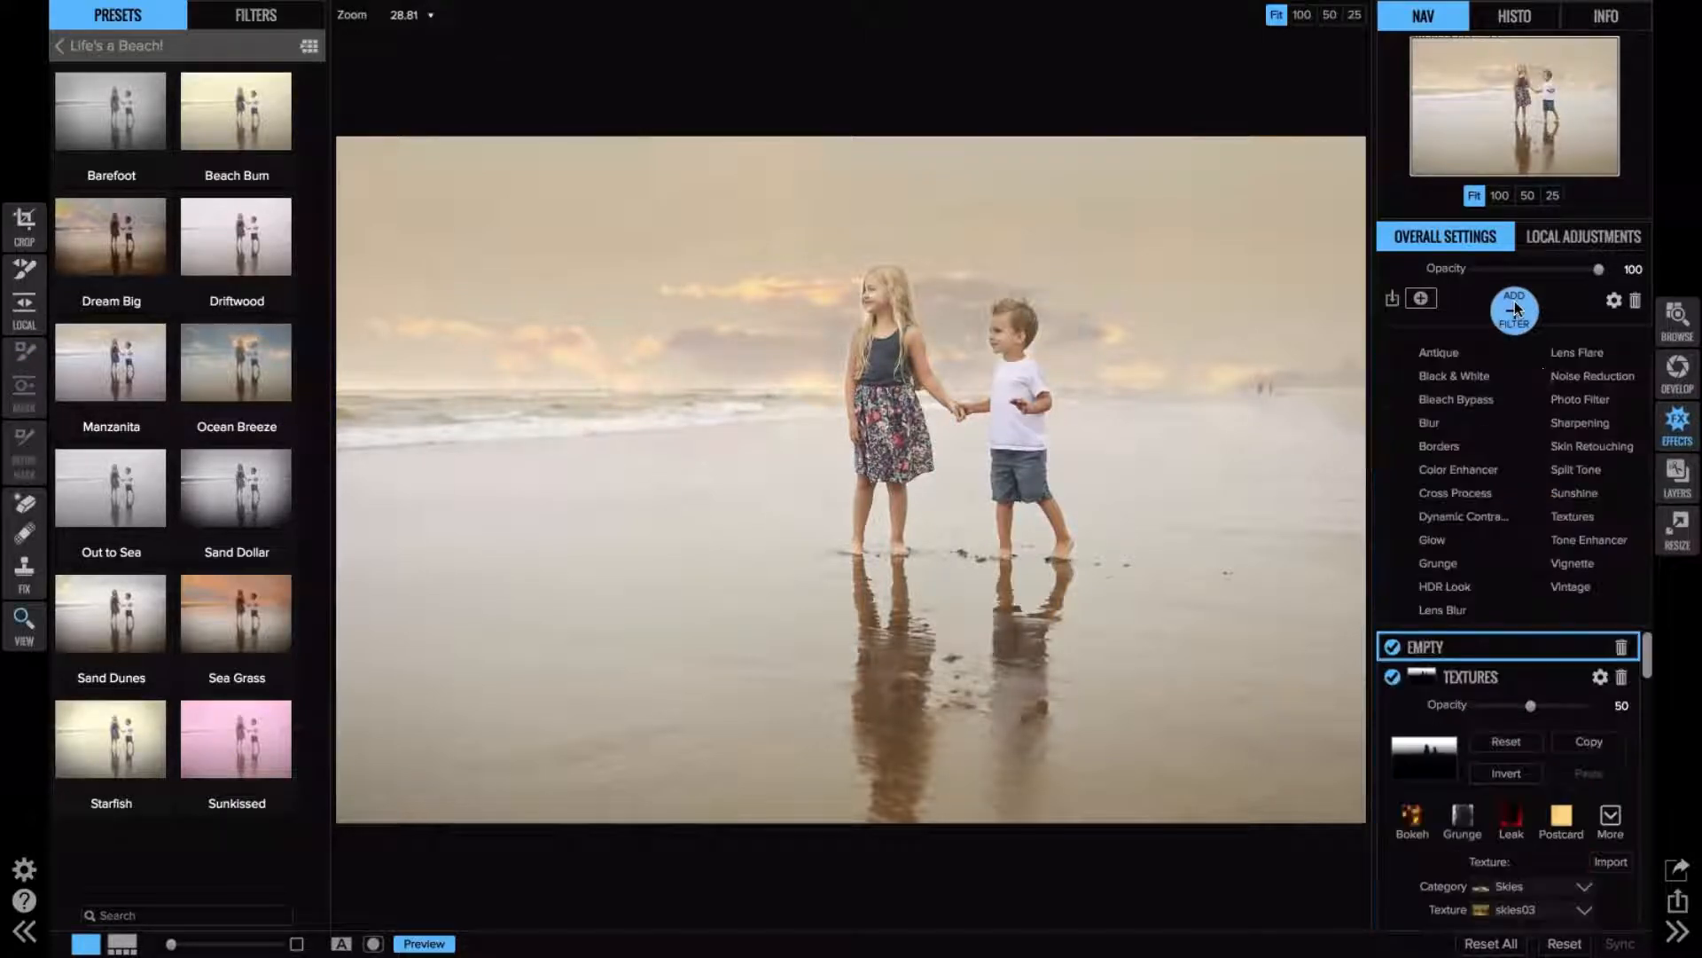
pyautogui.click(1570, 518)
pyautogui.click(1511, 493)
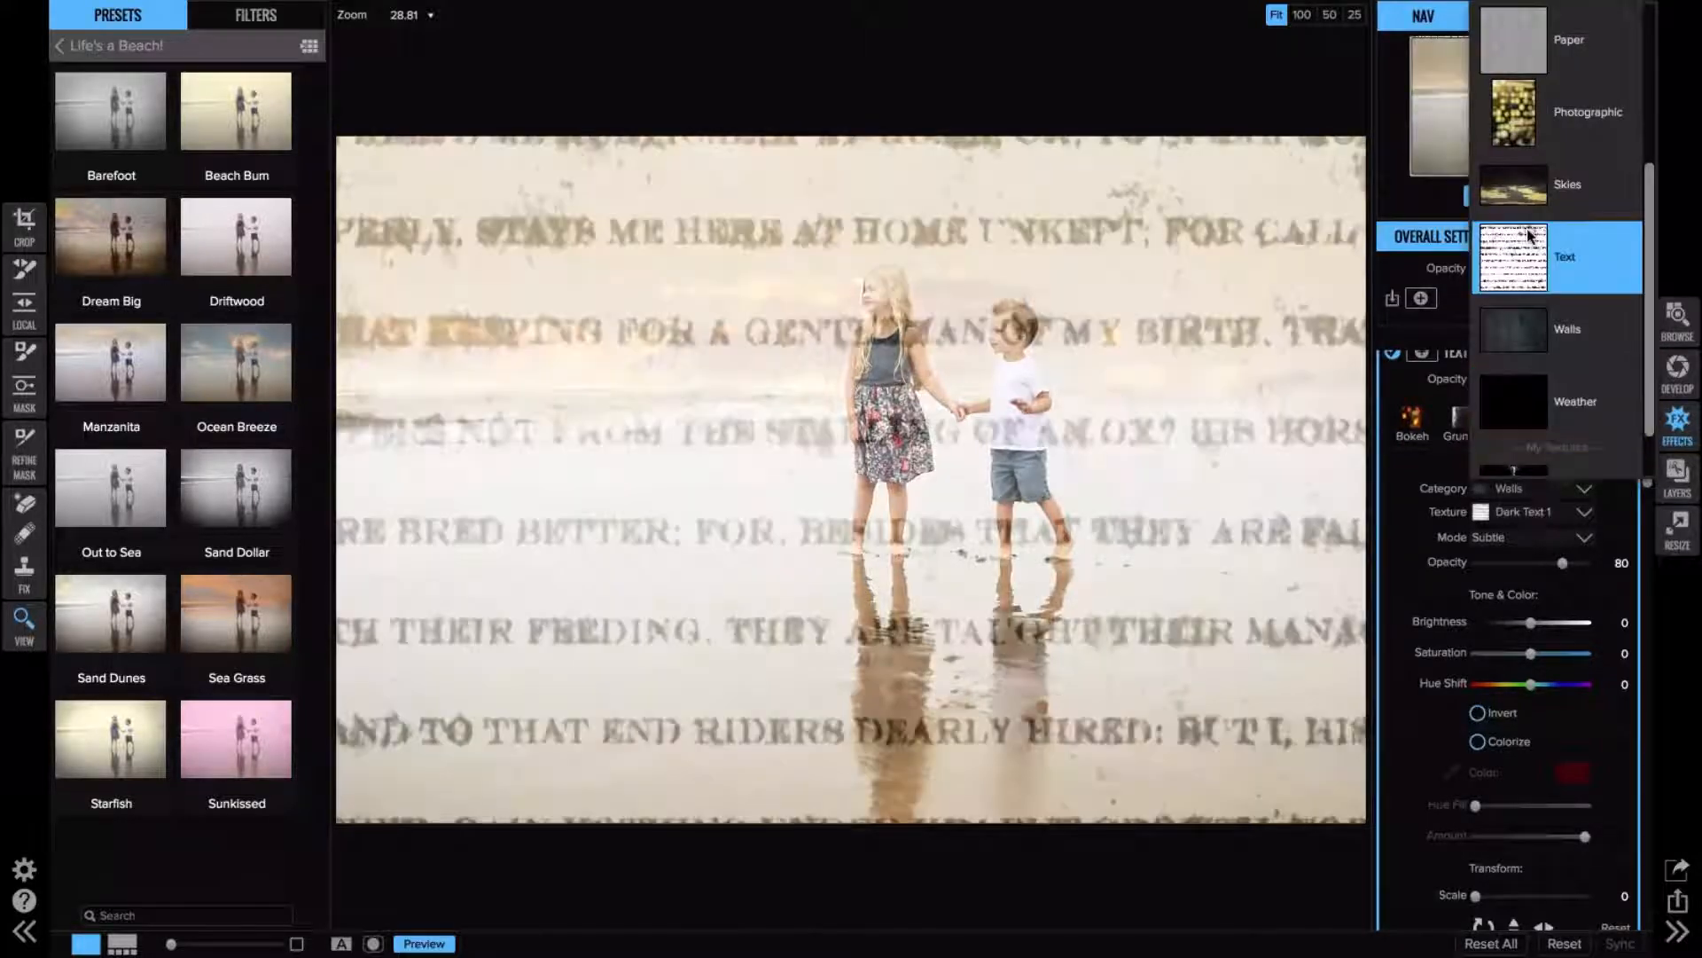
pyautogui.click(1525, 185)
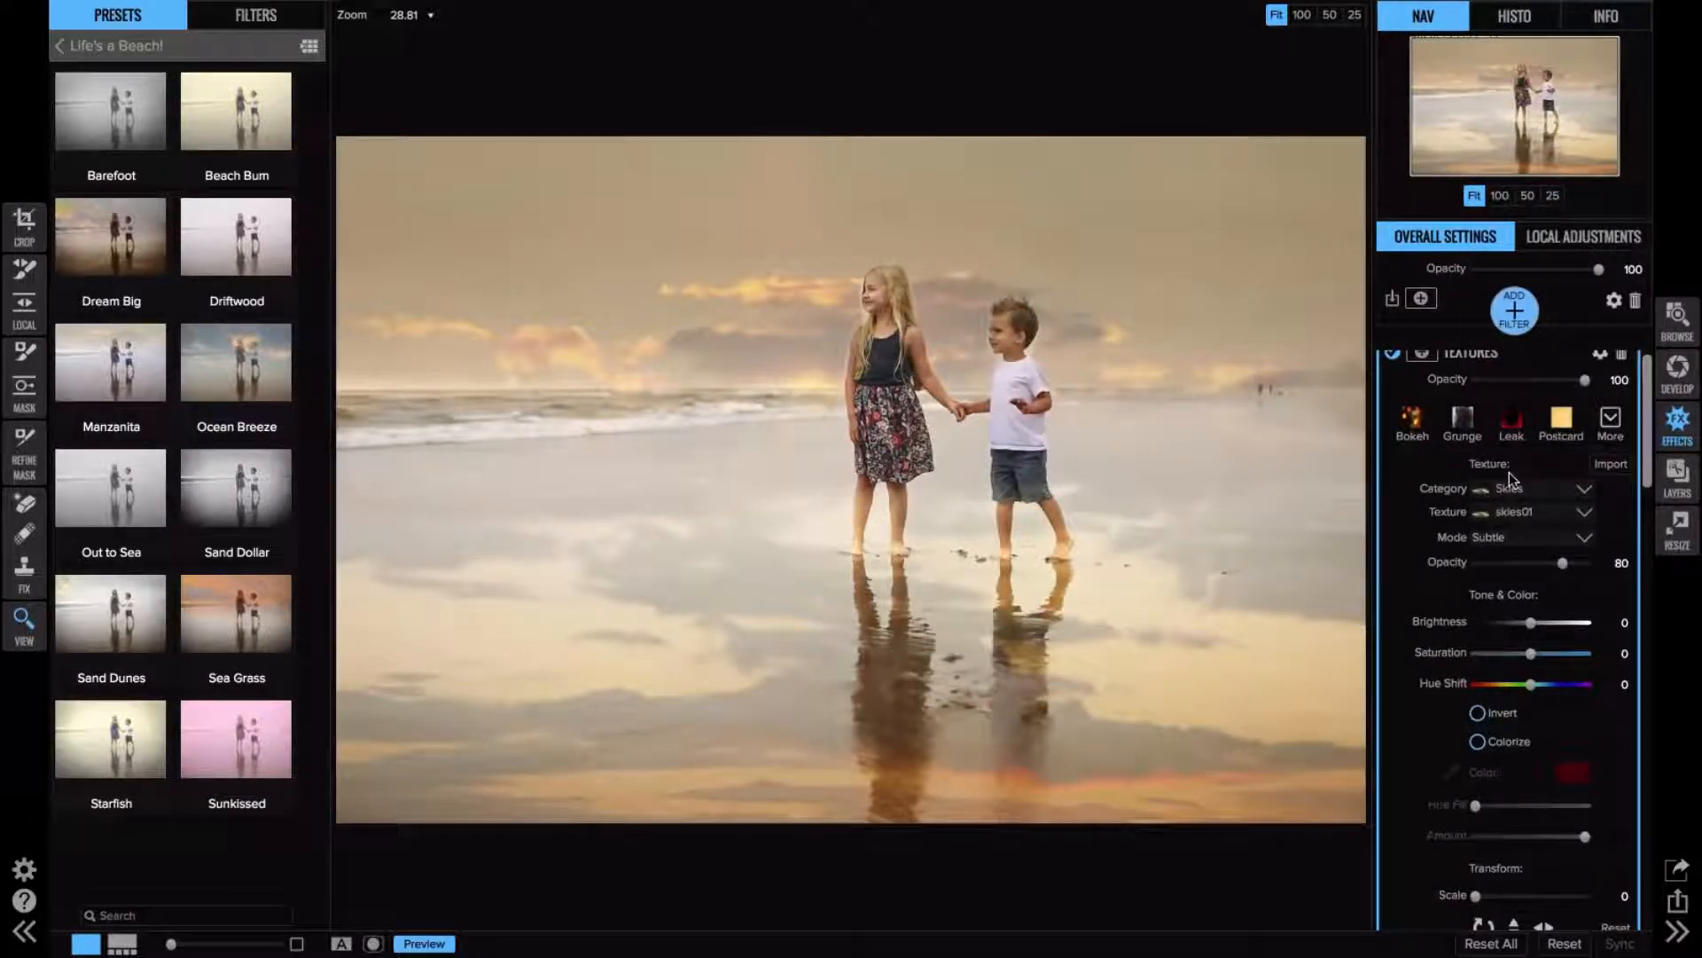
pyautogui.click(1521, 514)
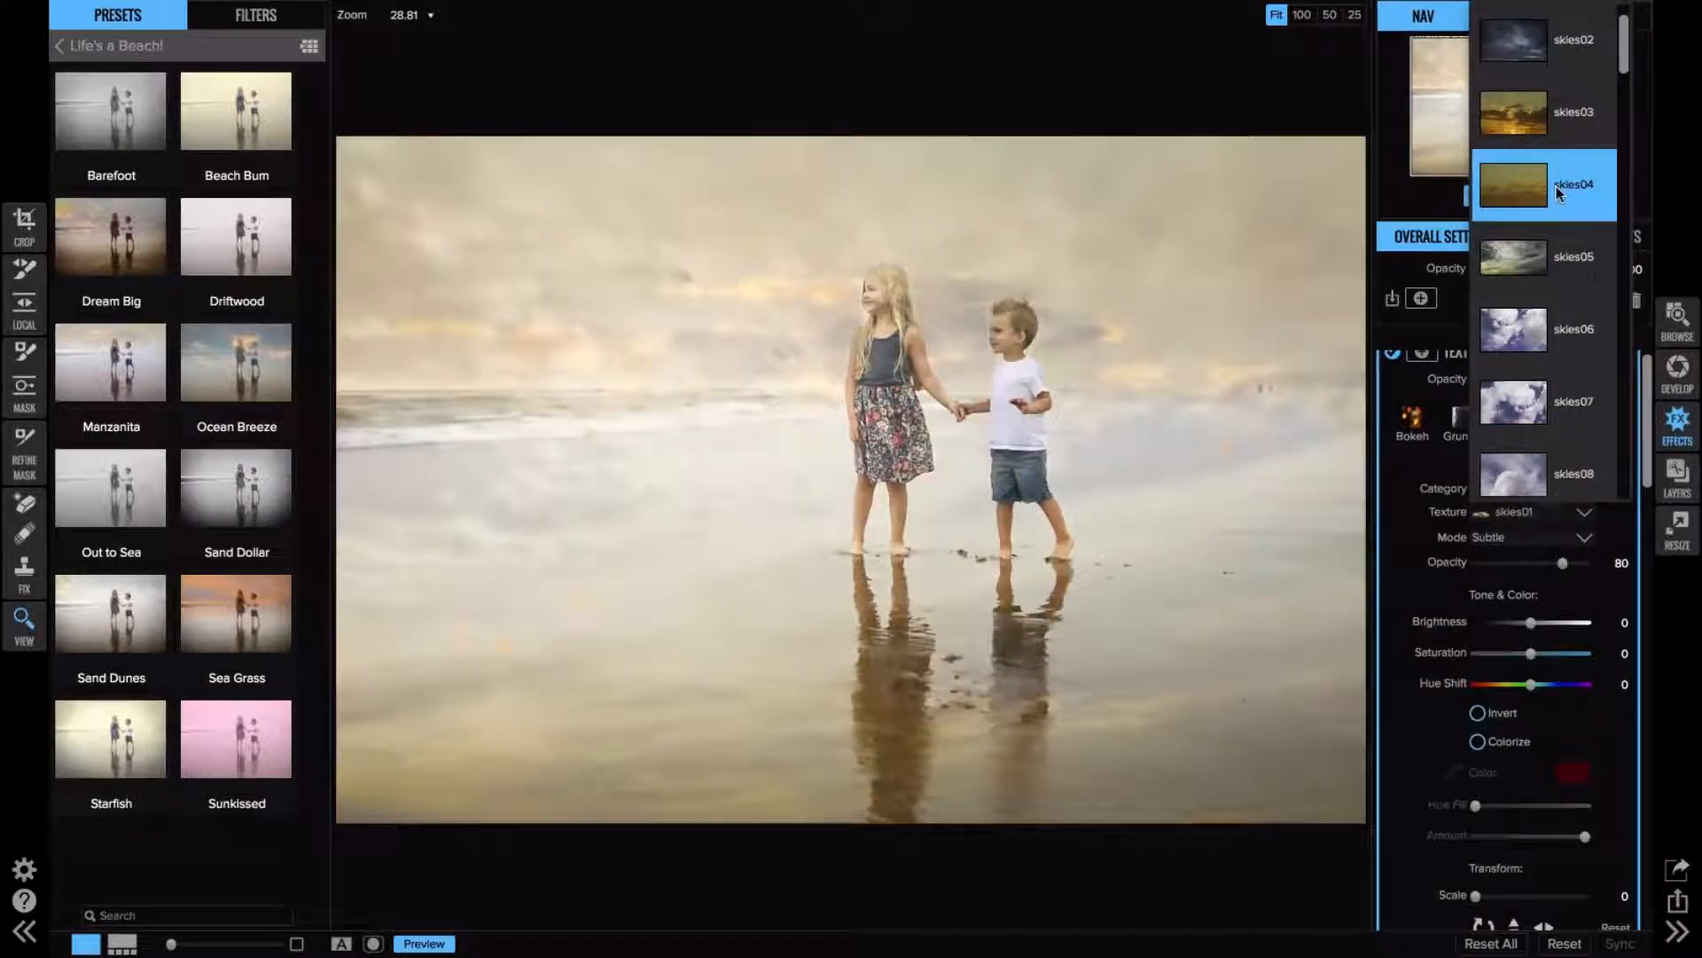
pyautogui.click(1550, 112)
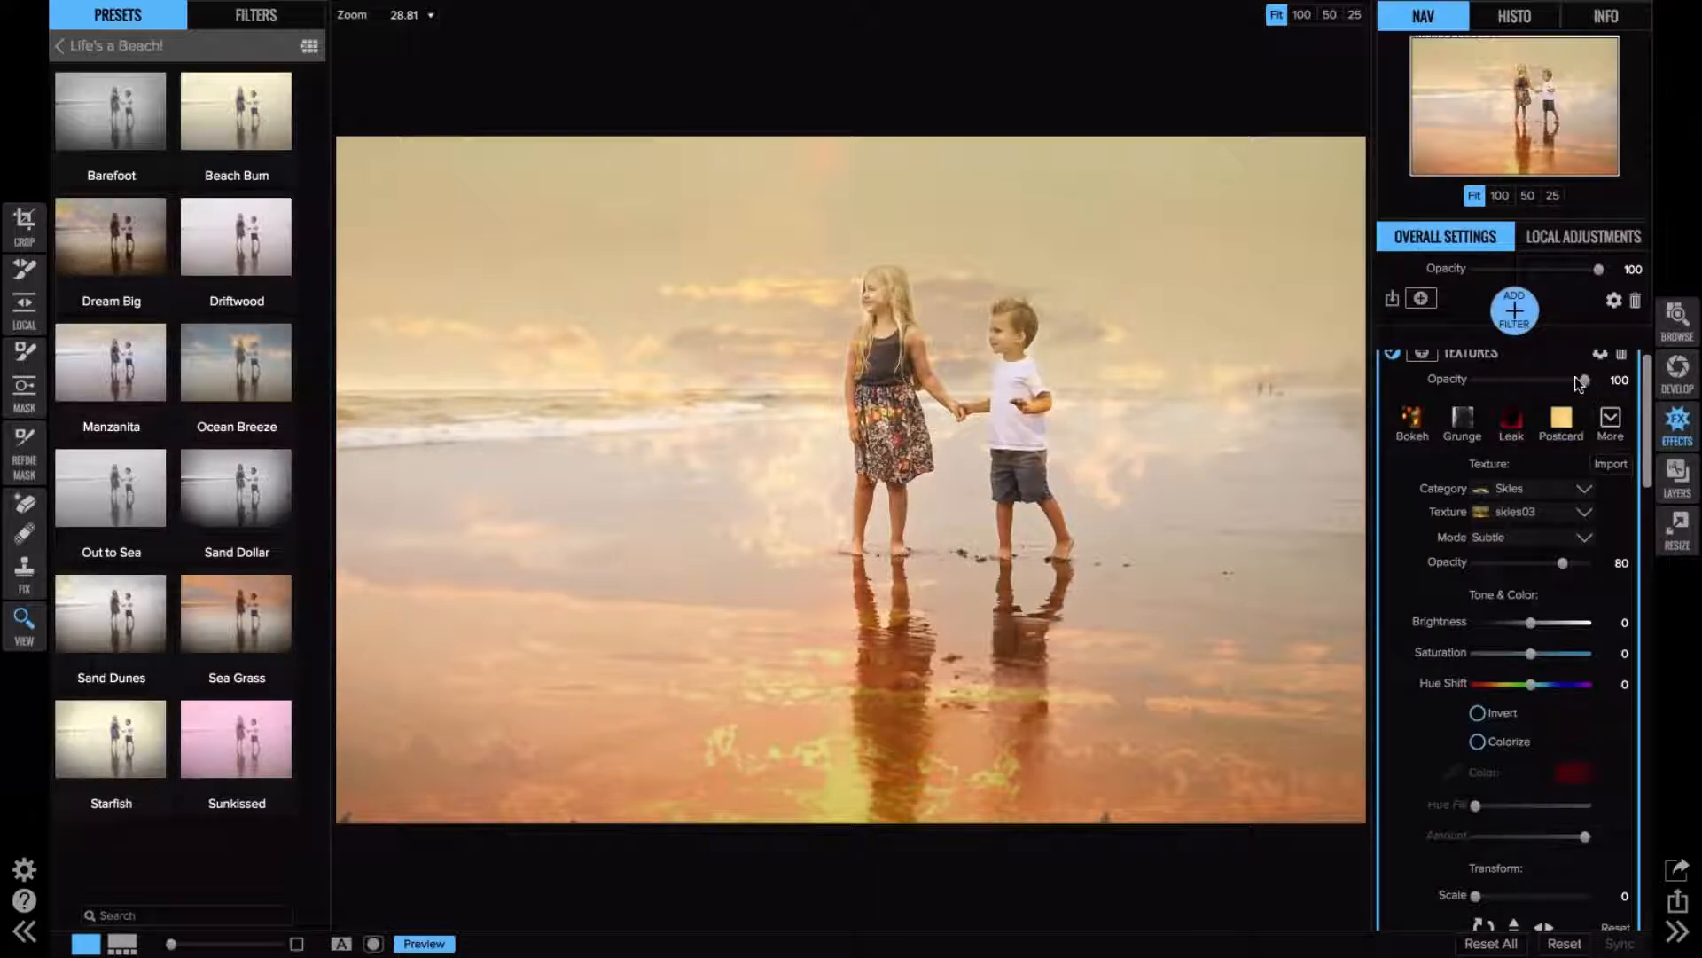
# - Reduce the second Textures filter's opacity to 73 and set its saturation to -15
pyautogui.moveTo(1568, 378); pyautogui.dragTo(1557, 379)
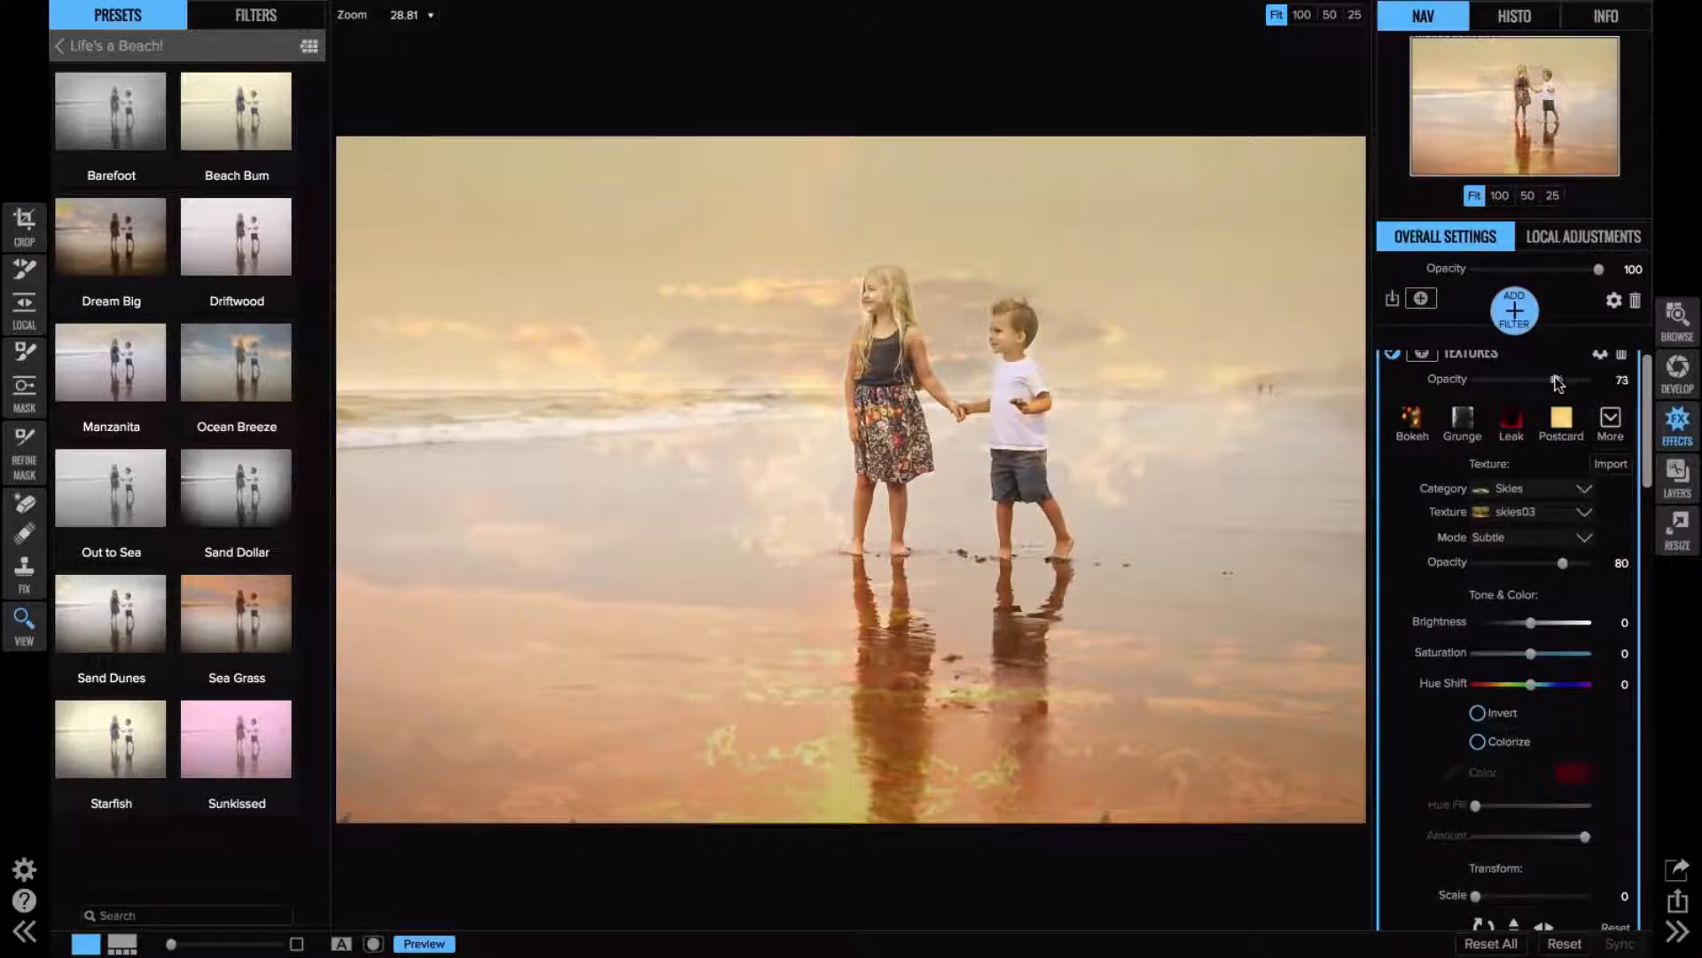
pyautogui.moveTo(1529, 655); pyautogui.dragTo(1511, 654)
pyautogui.moveTo(1534, 683); pyautogui.dragTo(1530, 683)
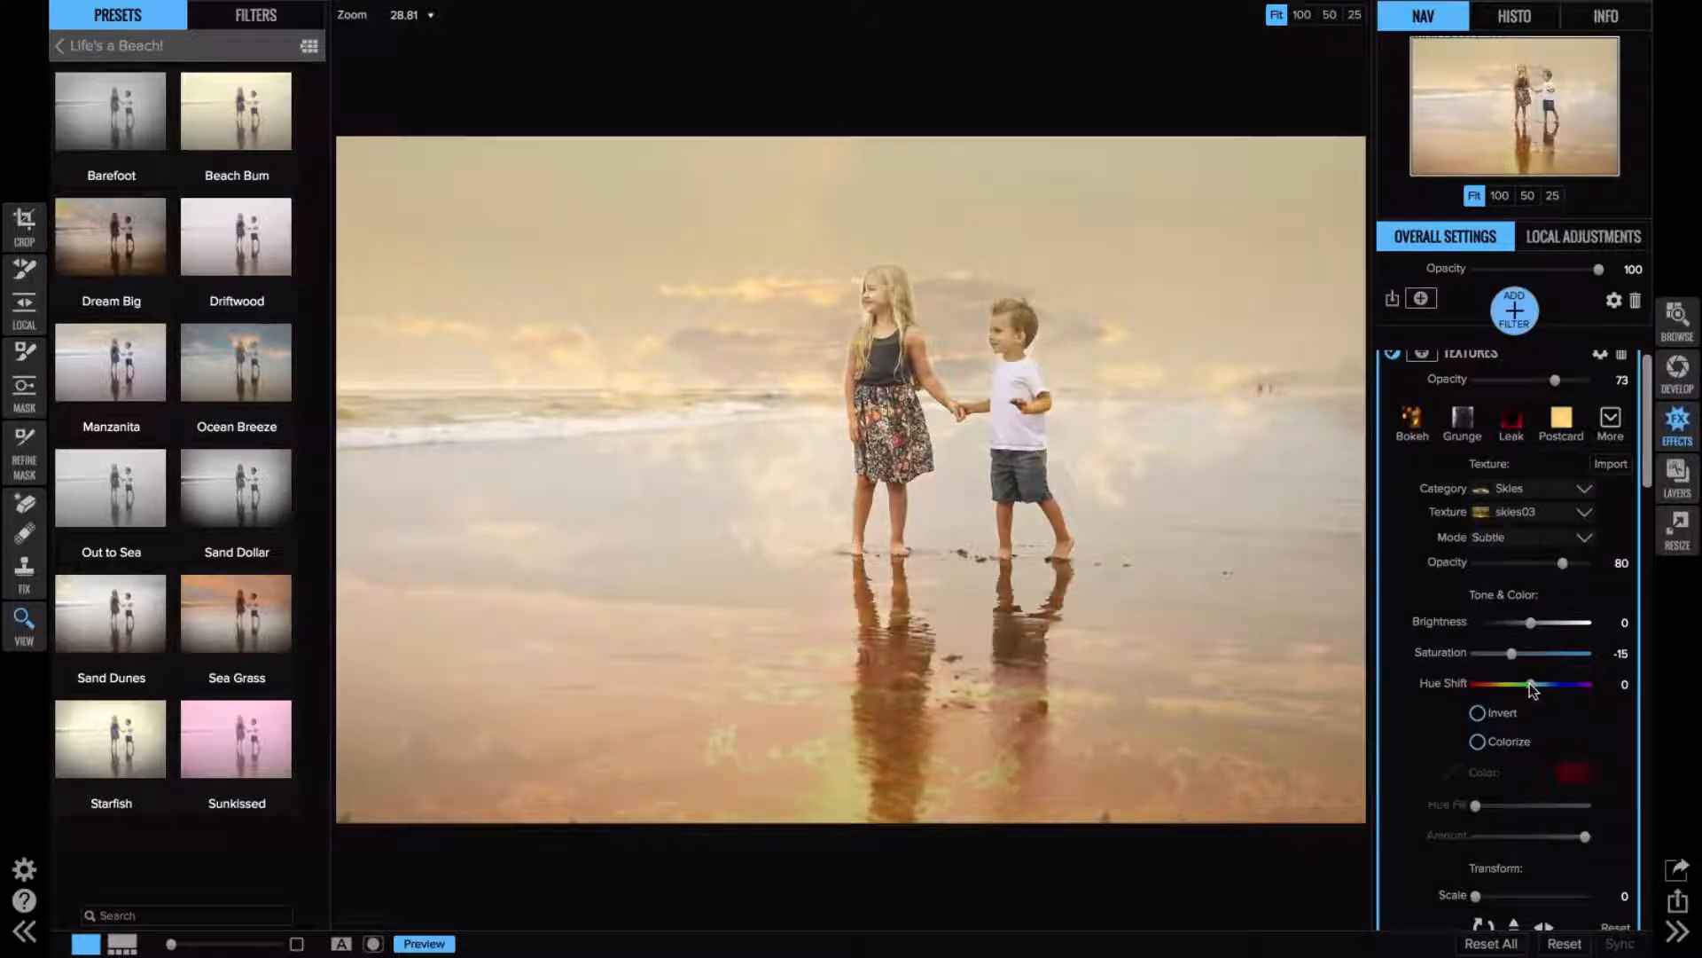
# - Rotate the second sky texture upside down with two quarter turns and set its scale to 31
pyautogui.scroll(-3, 1537, 760)
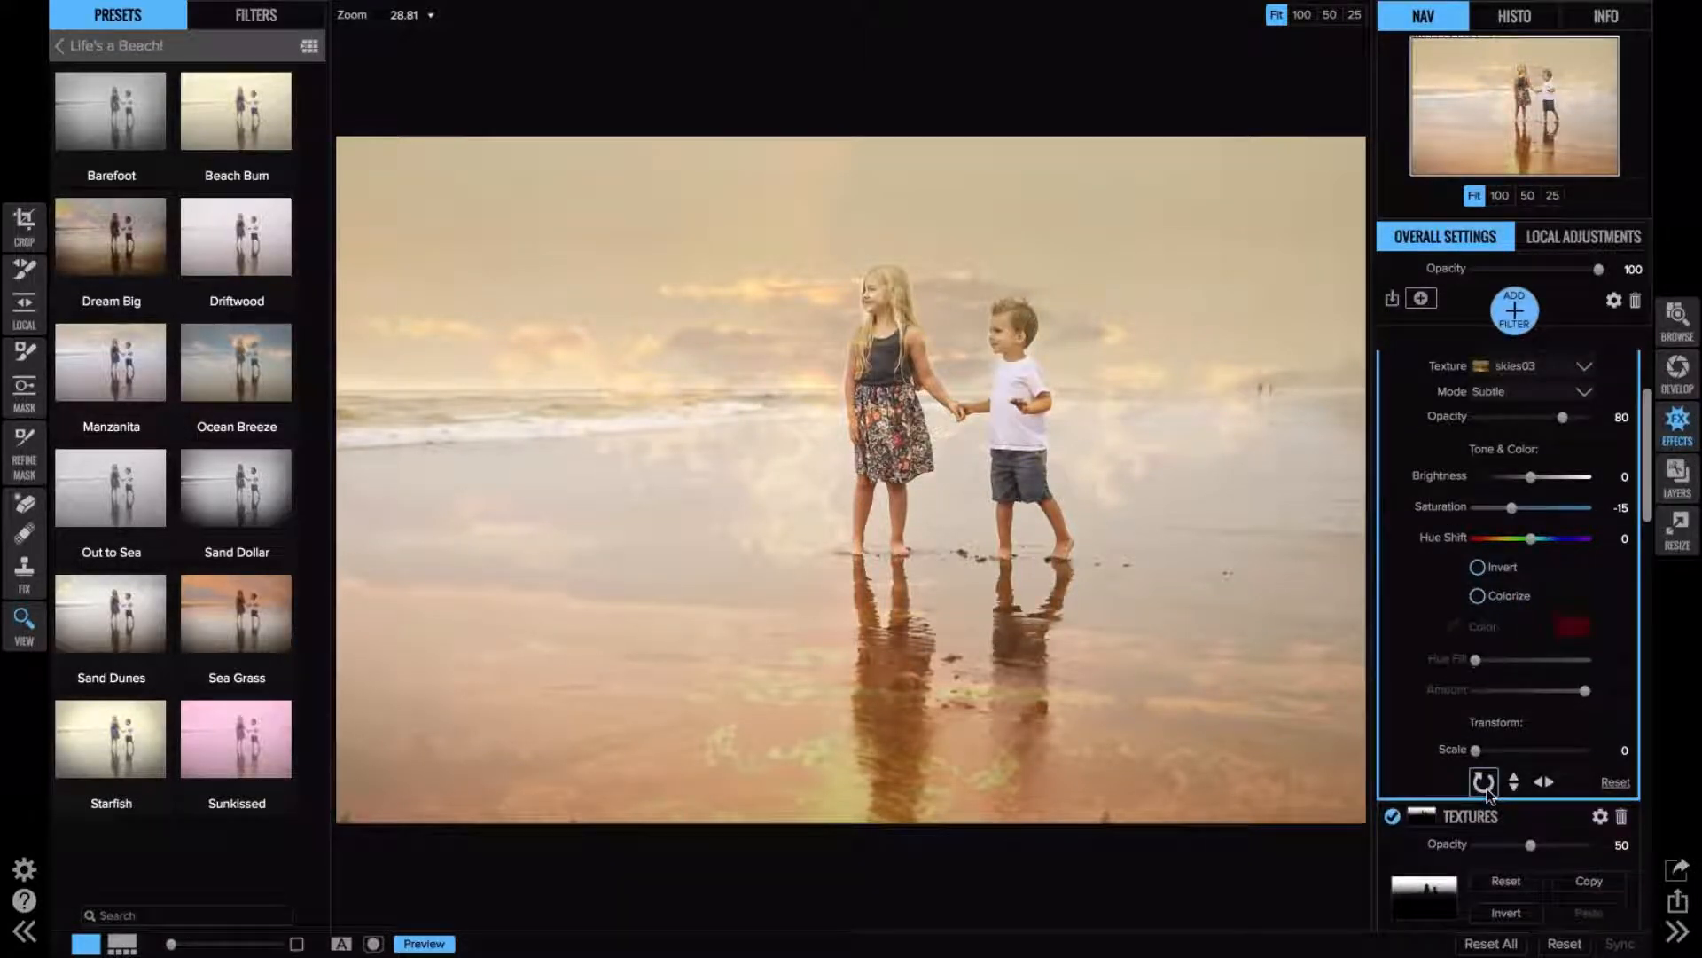
pyautogui.click(1487, 789)
pyautogui.click(1485, 789)
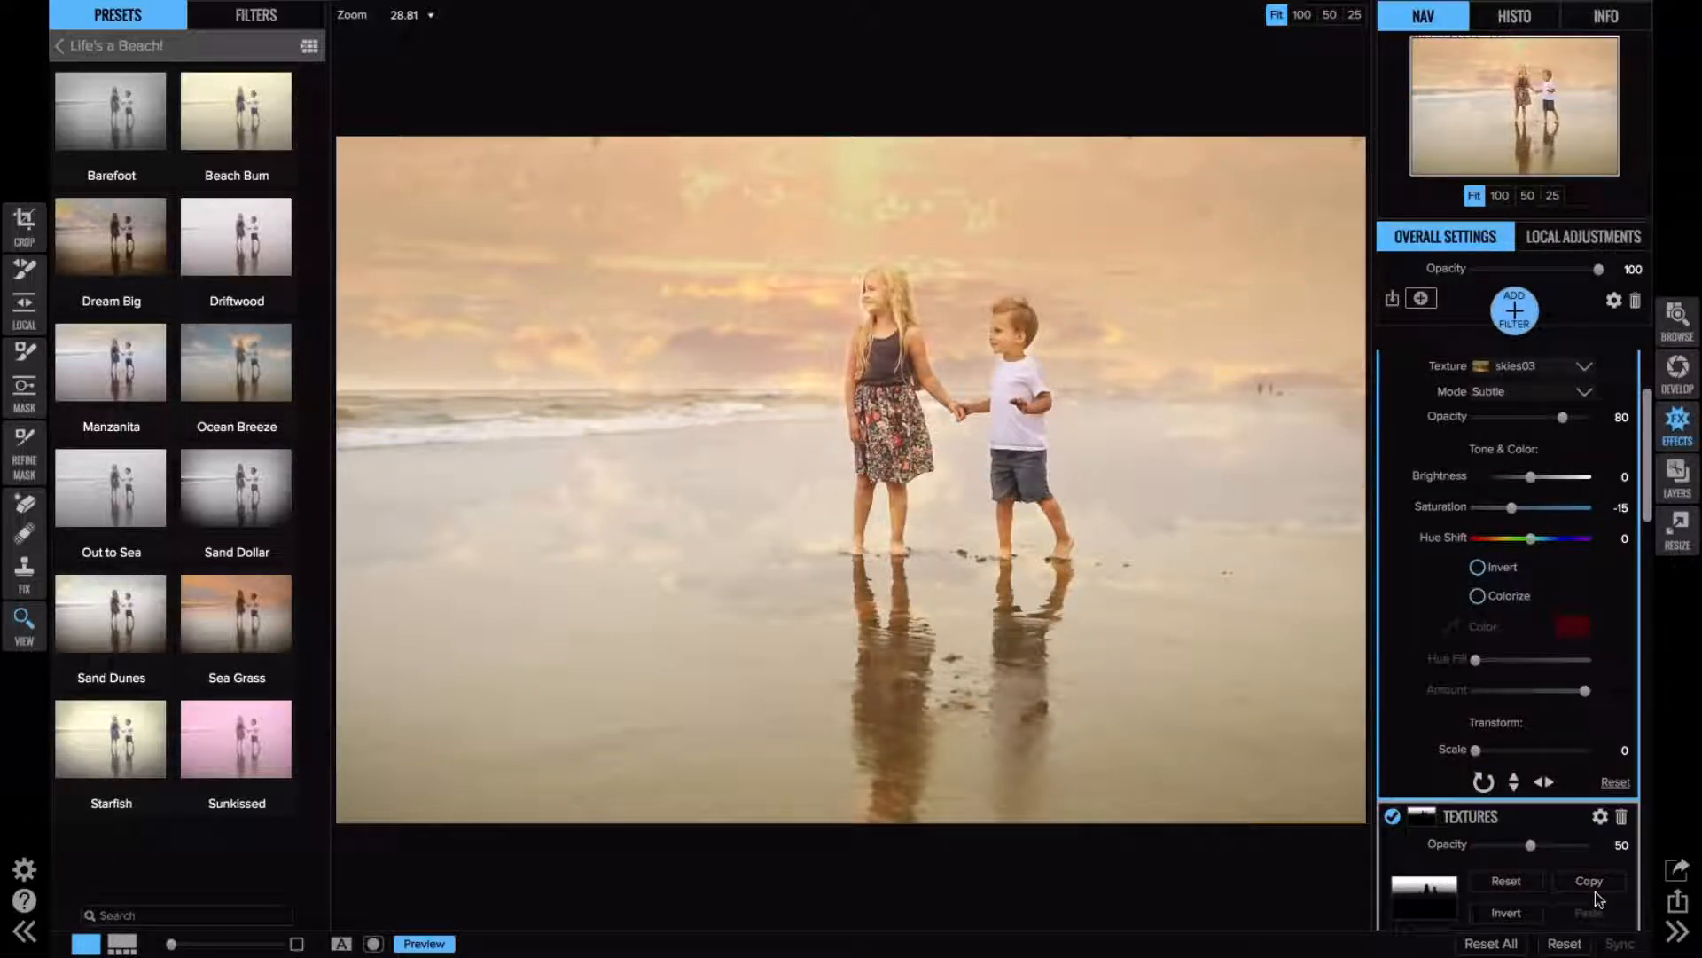
pyautogui.click(1482, 749)
pyautogui.moveTo(1493, 745); pyautogui.dragTo(1509, 750)
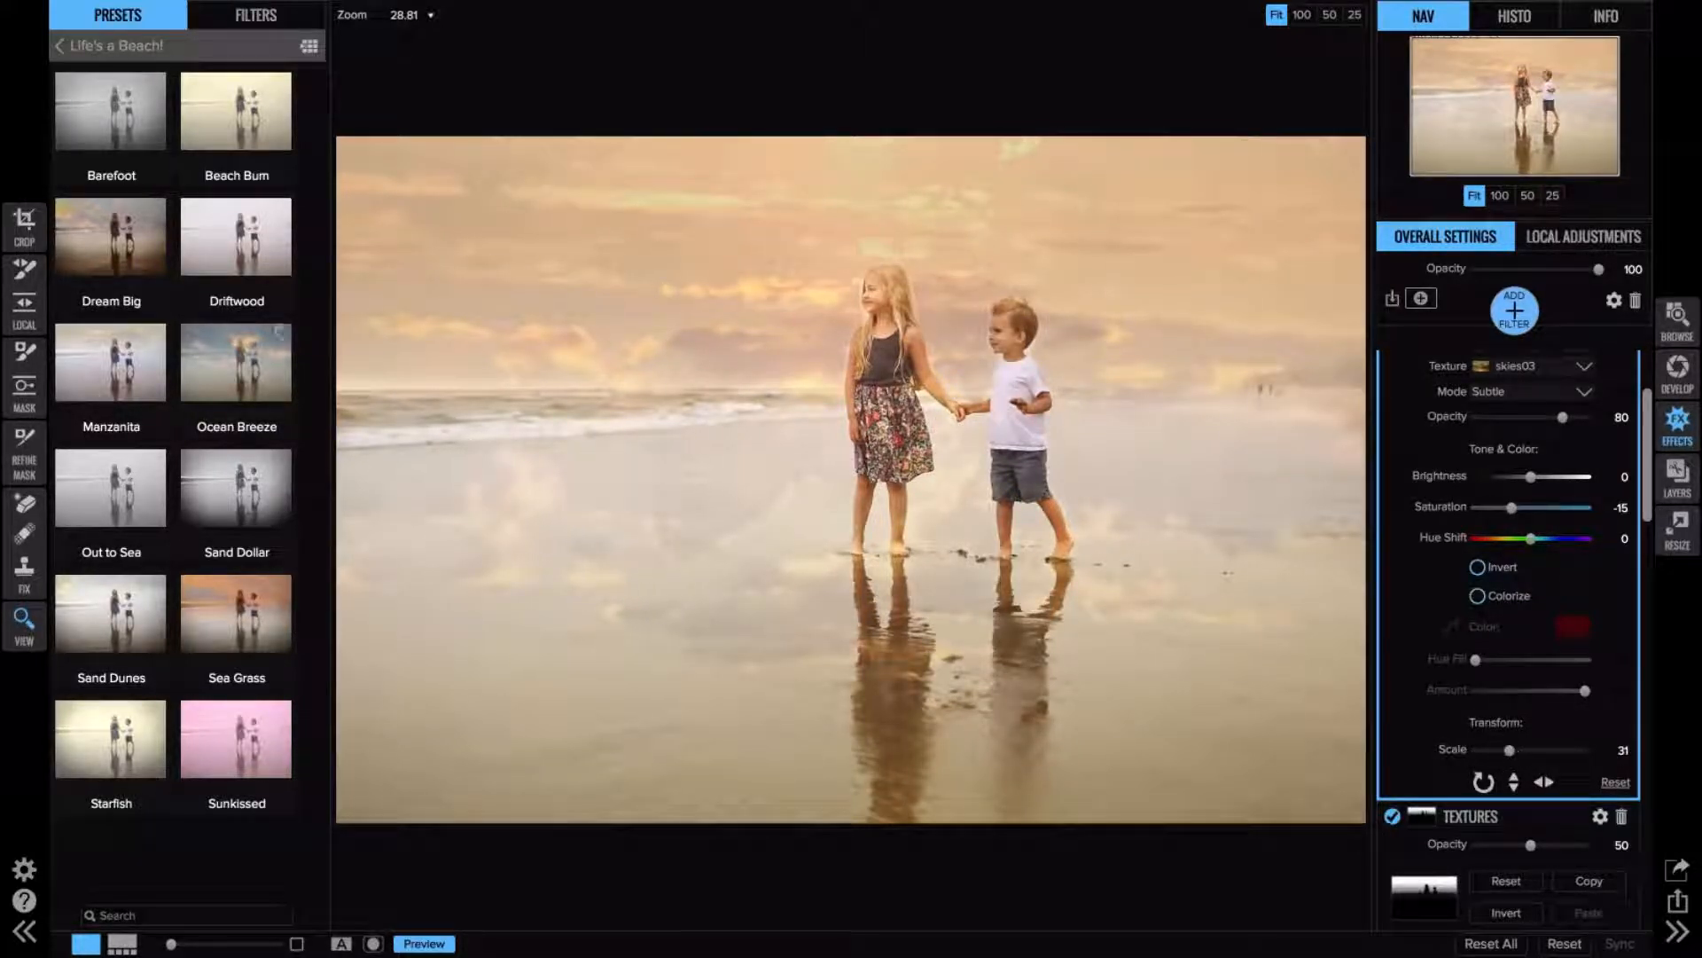
# - Mask the second texture with a Linear Top gradient, widen its feather and centre it at the children's feet, limiting the texture to the wet sand
pyautogui.click(27, 390)
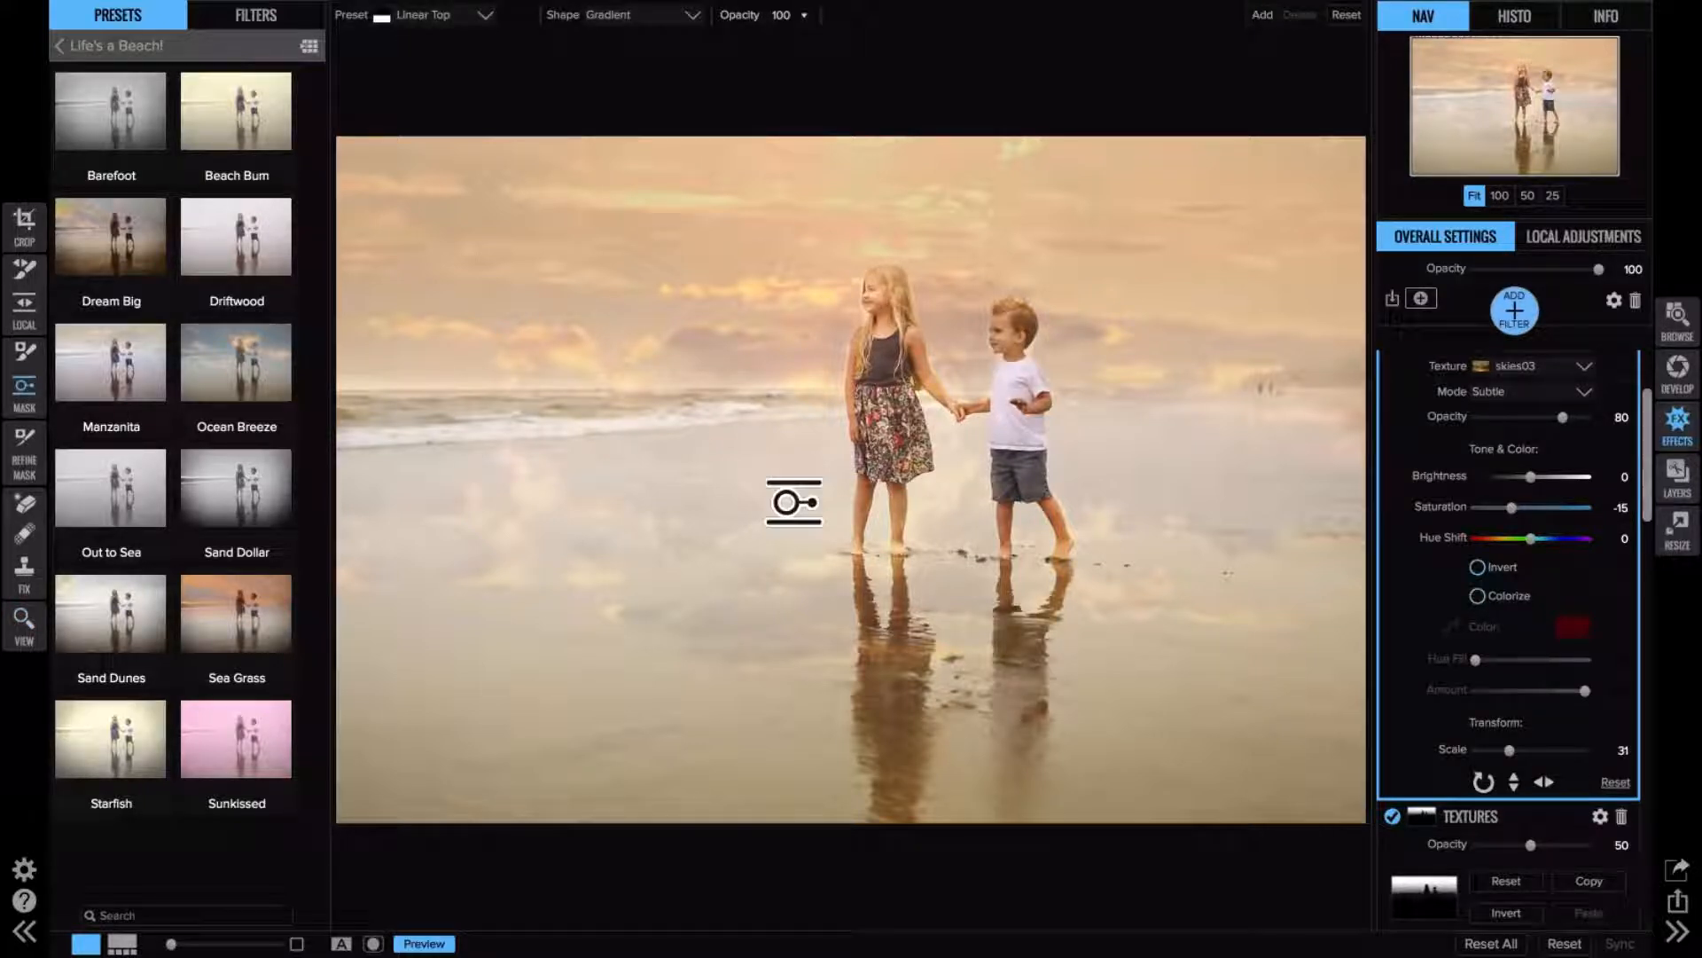
pyautogui.click(794, 501)
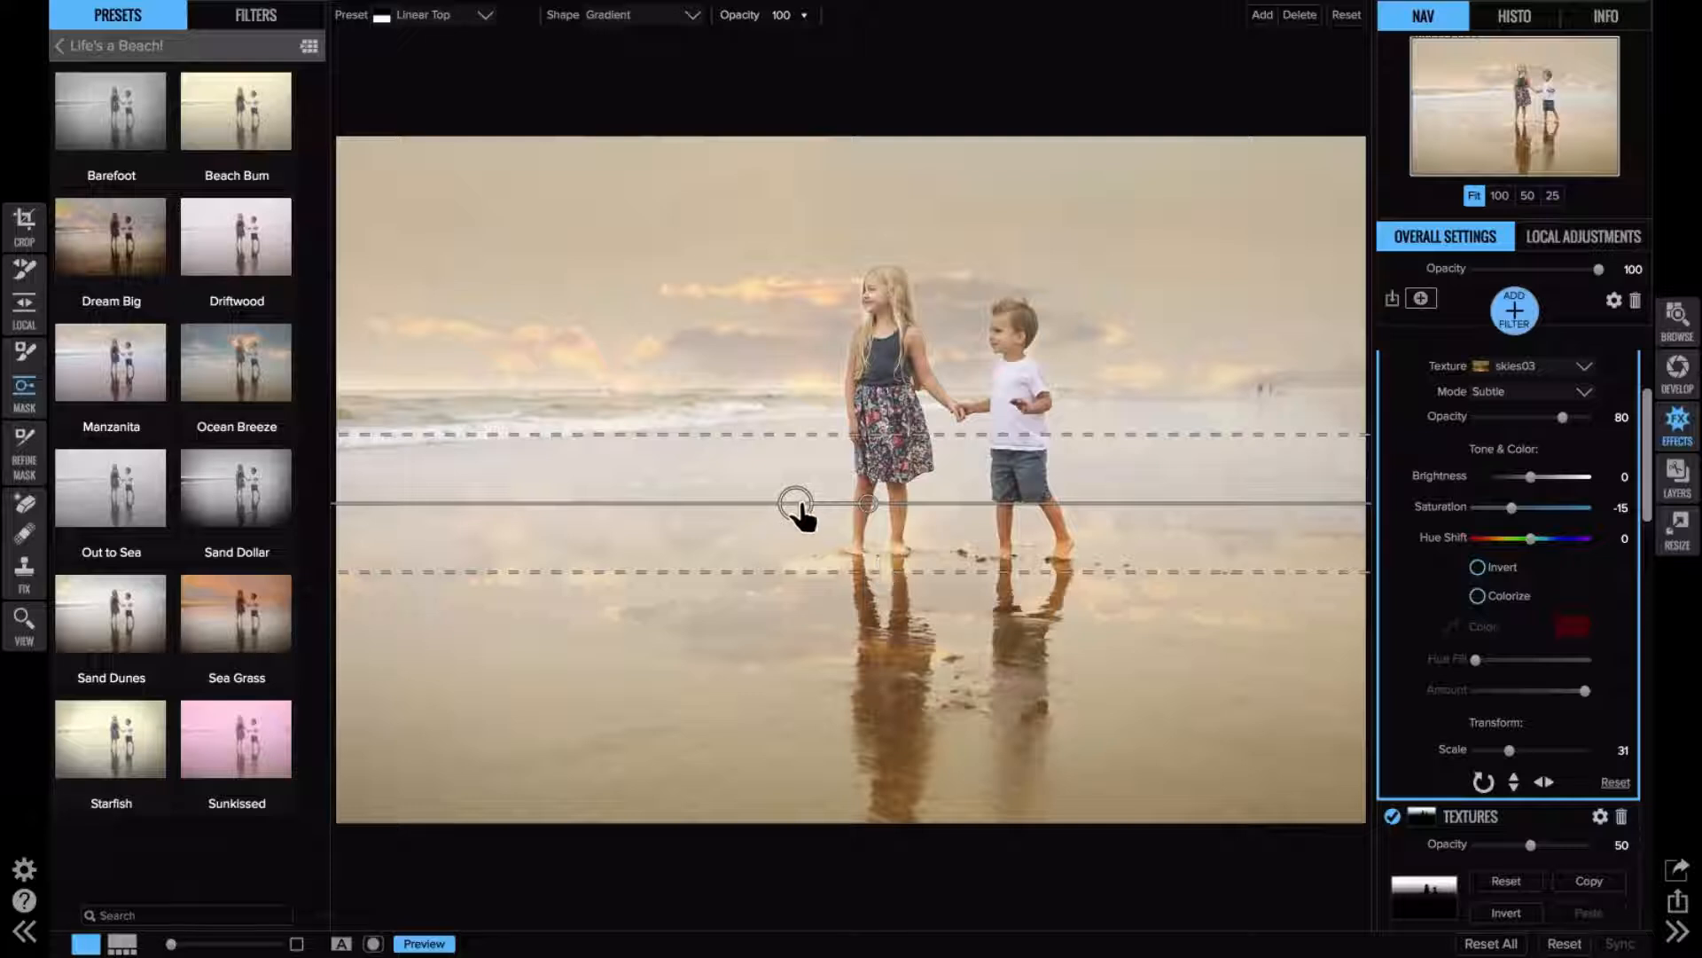
pyautogui.moveTo(805, 534); pyautogui.dragTo(780, 692)
pyautogui.moveTo(790, 498)
pyautogui.mouseDown()
pyautogui.moveTo(795, 589)
pyautogui.moveTo(786, 526)
pyautogui.mouseUp()
pyautogui.scroll(3, 1521, 433)
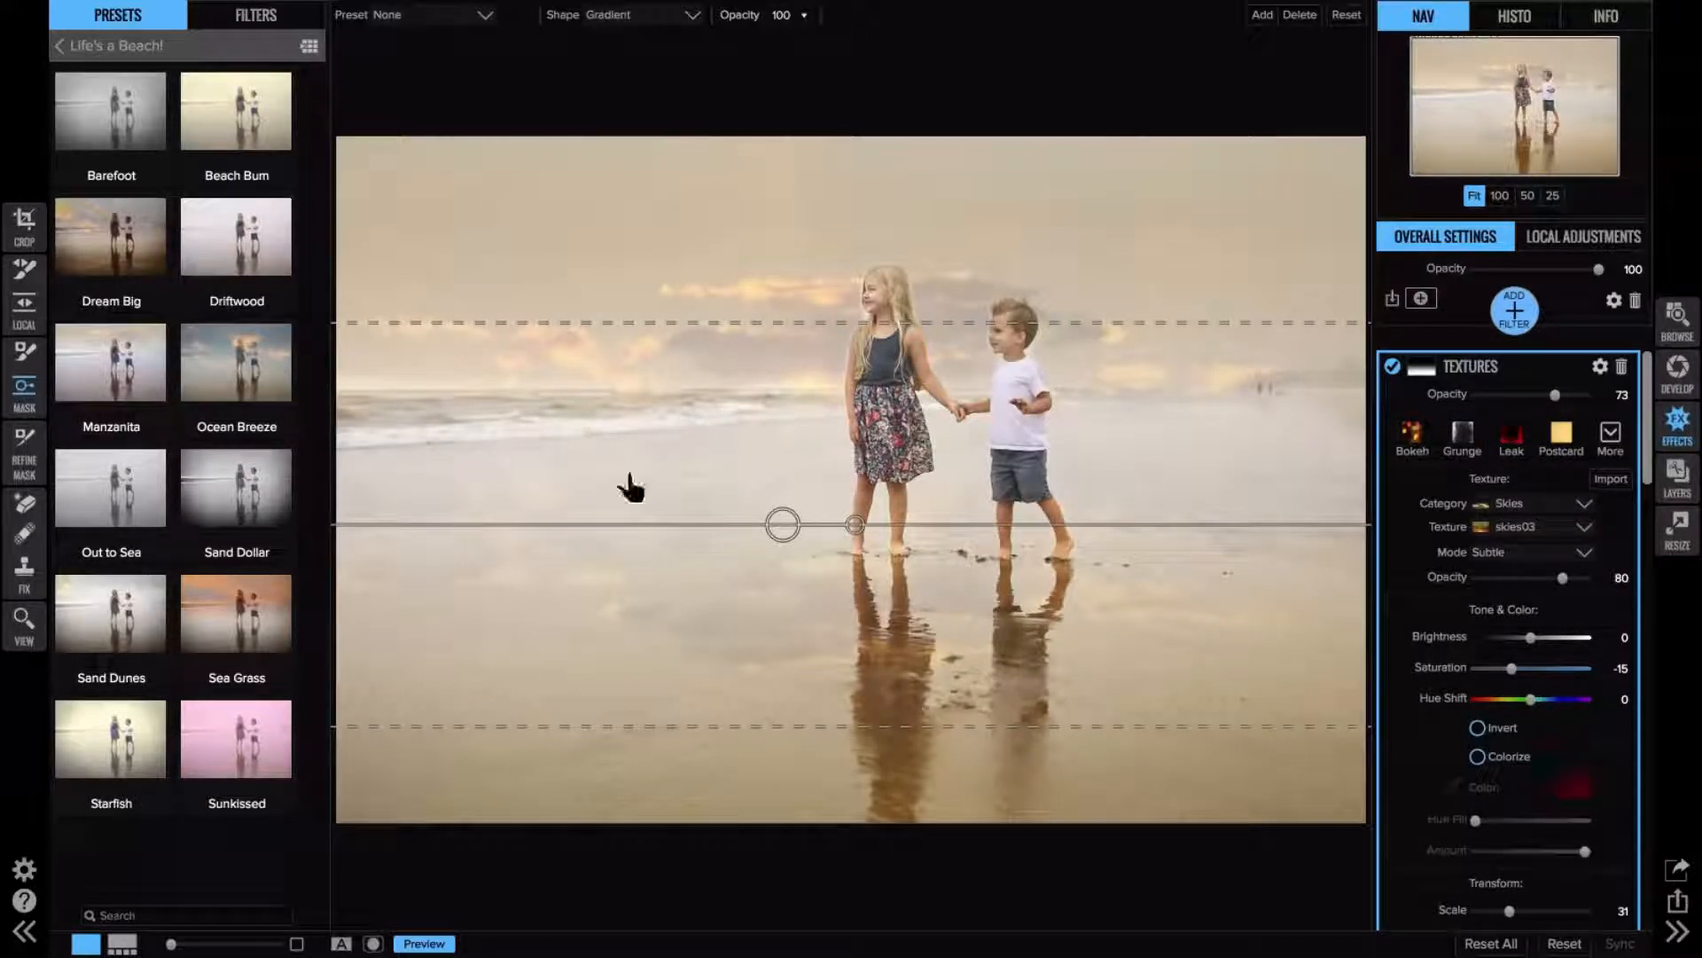
pyautogui.click(24, 618)
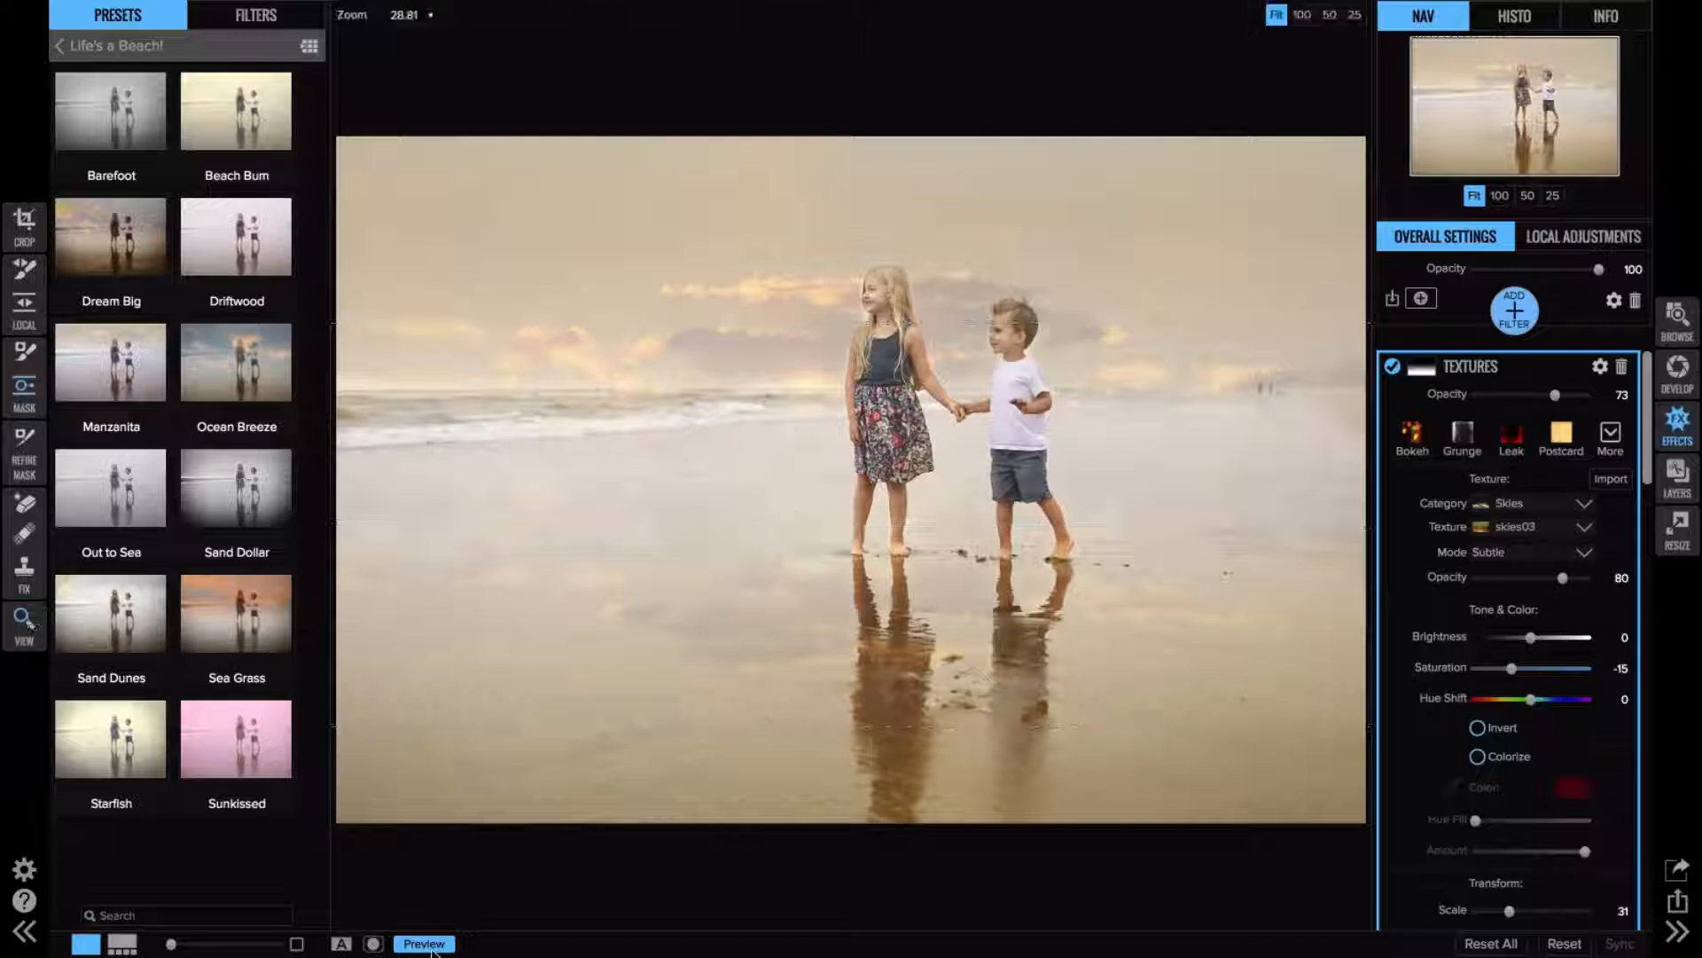
# - Compare the edited beach photo with the original by turning the preview off and on twice
pyautogui.click(413, 947)
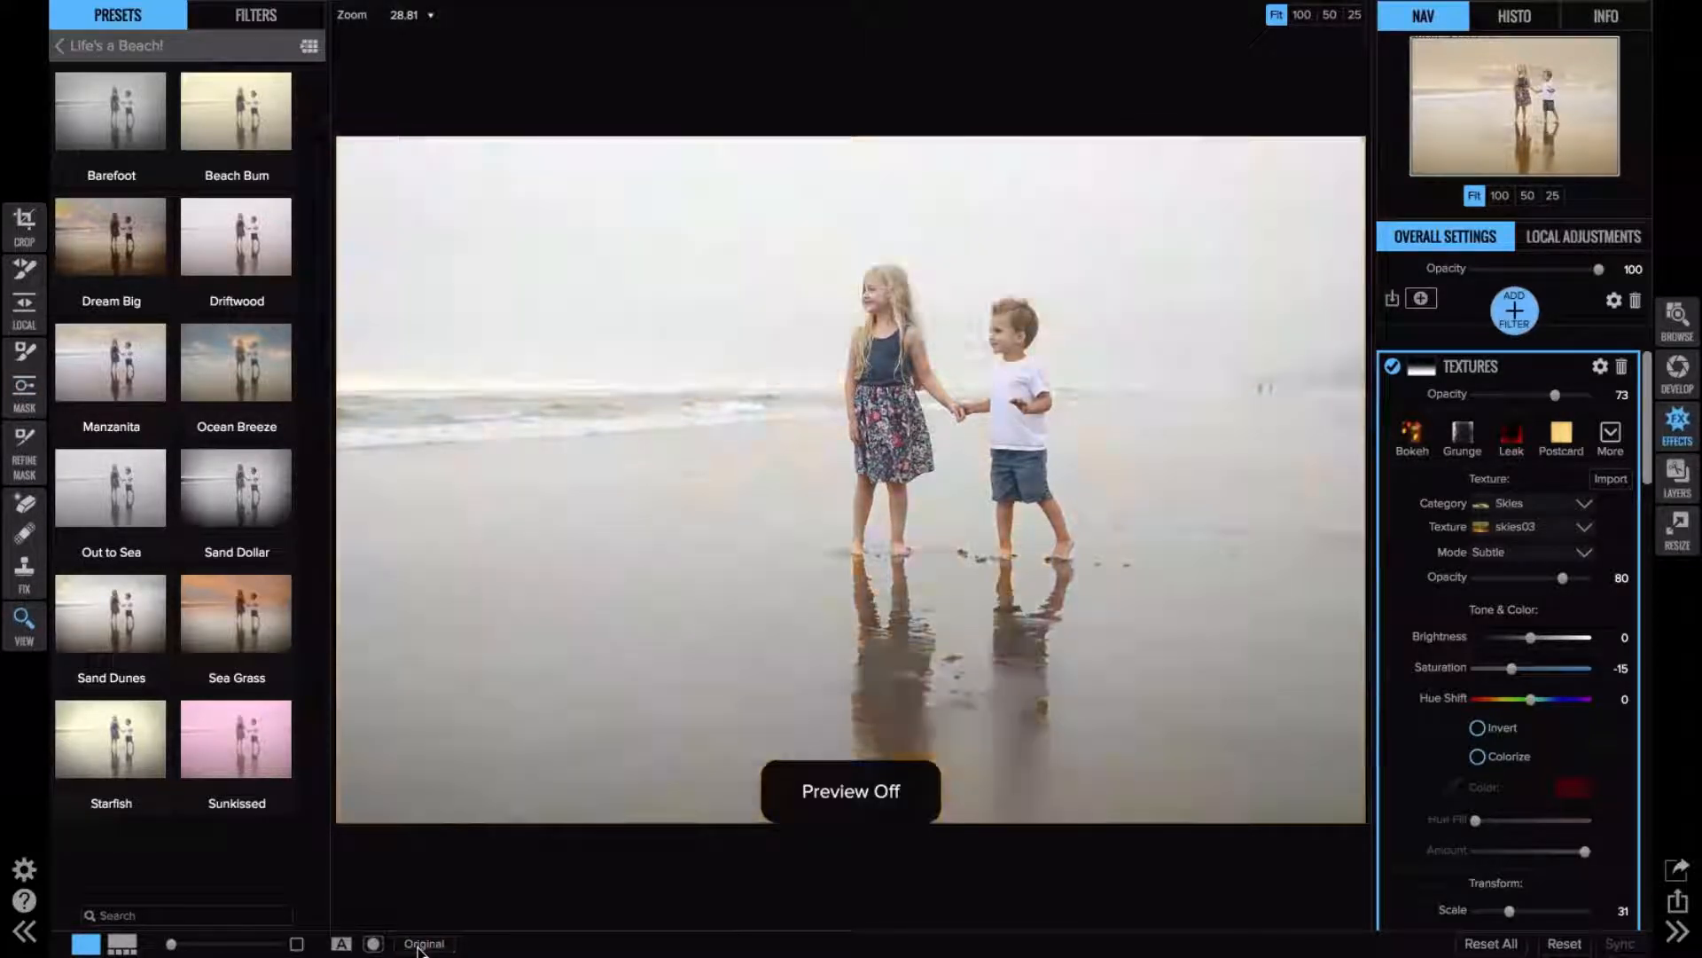
pyautogui.click(419, 947)
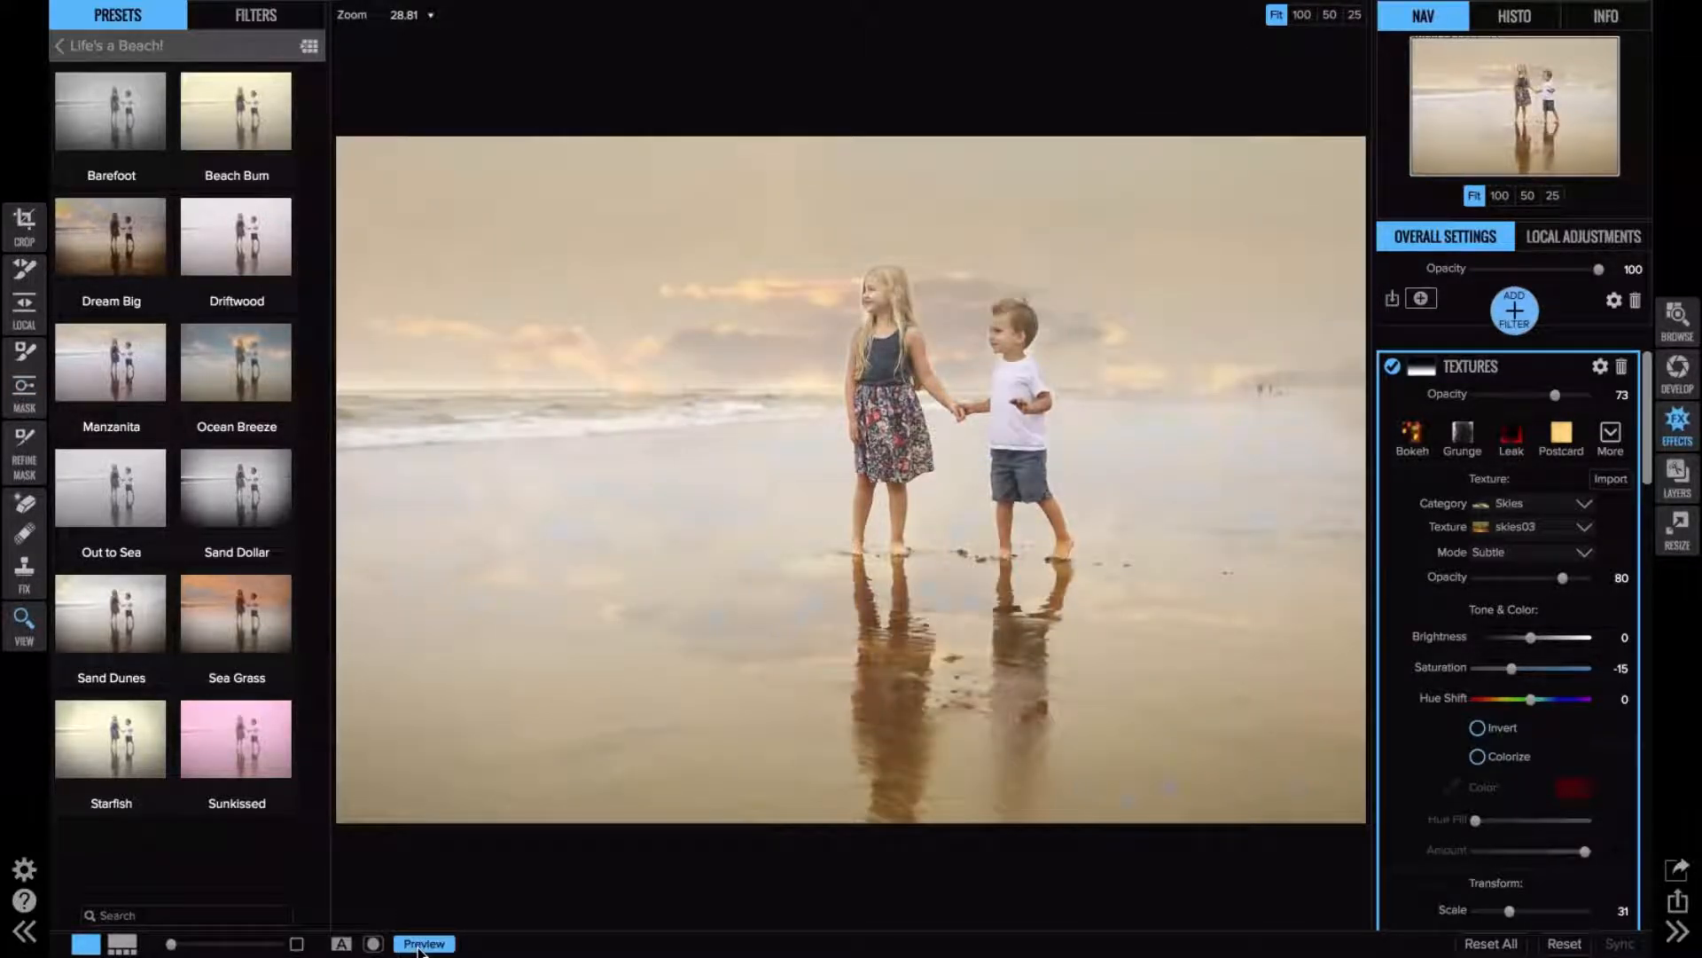
pyautogui.click(419, 945)
pyautogui.click(420, 945)
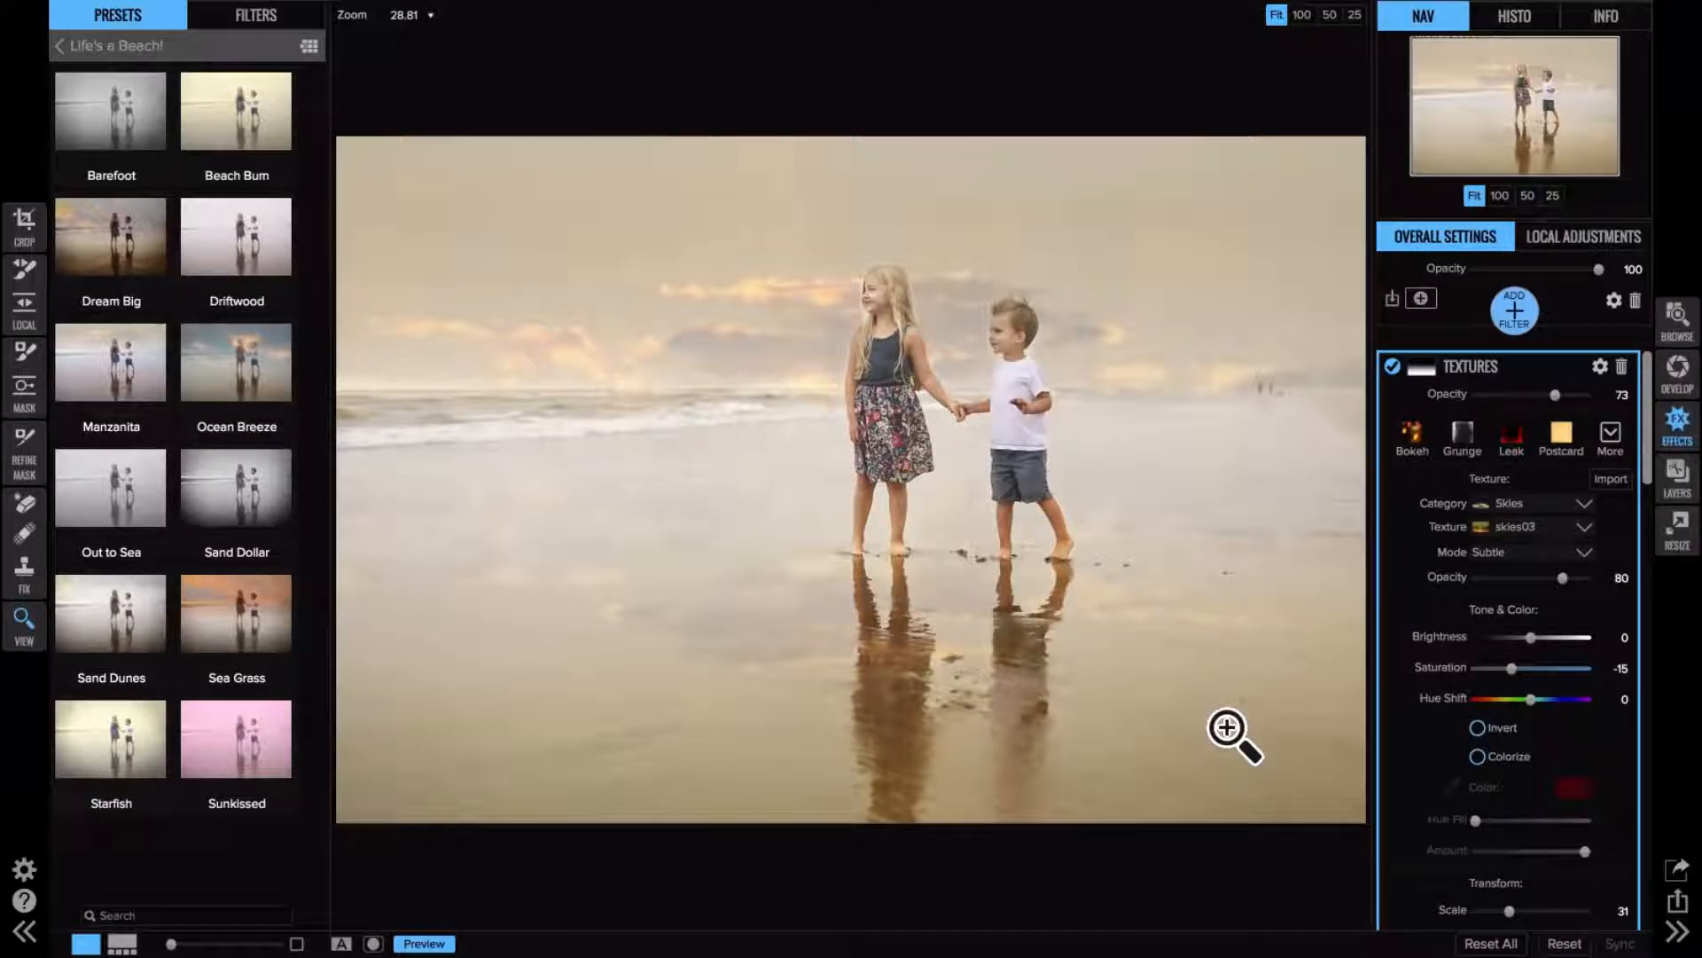
# - Set the retouch brush to size 150 and opacity 87 and paint out the distant people on the horizon
pyautogui.click(25, 532)
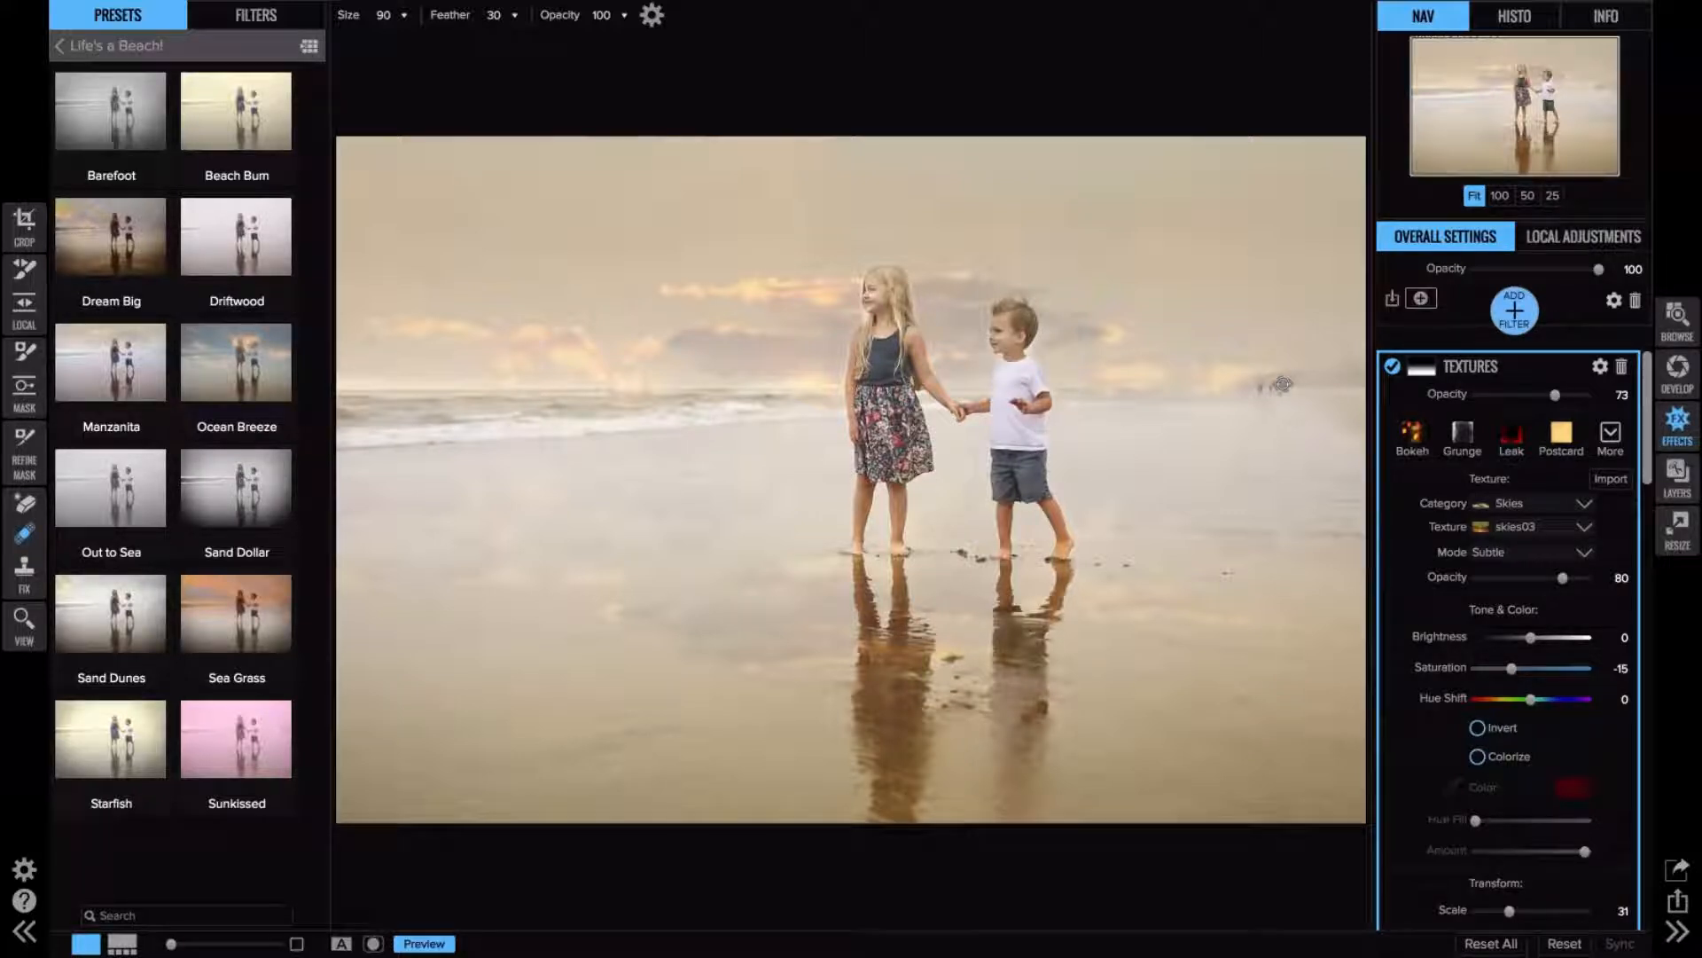
pyautogui.press(']')
pyautogui.moveTo(572, 33); pyautogui.dragTo(555, 34)
pyautogui.moveTo(1260, 388); pyautogui.dragTo(1277, 391)
pyautogui.moveTo(1259, 408); pyautogui.dragTo(1275, 408)
# - Retouch the remaining specks and uneven patches on the wet sand beside the boy with short brush strokes
pyautogui.moveTo(1220, 577); pyautogui.dragTo(1235, 571)
pyautogui.moveTo(1241, 701); pyautogui.dragTo(1228, 700)
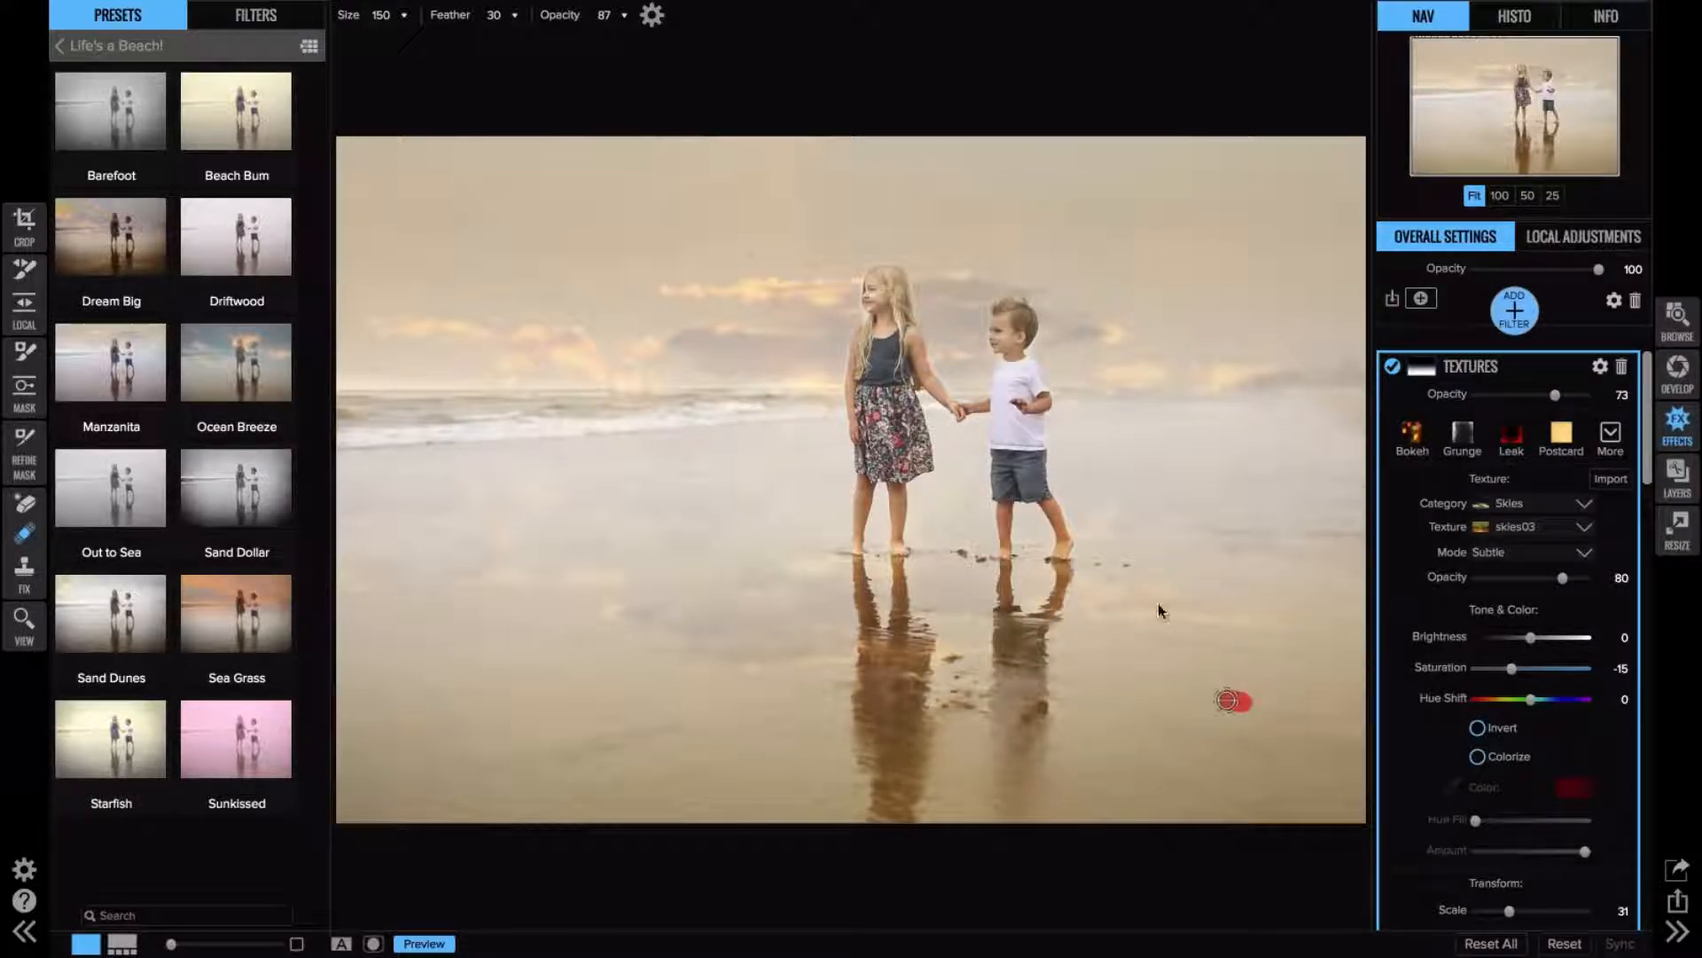
pyautogui.moveTo(1157, 583); pyautogui.dragTo(1178, 584)
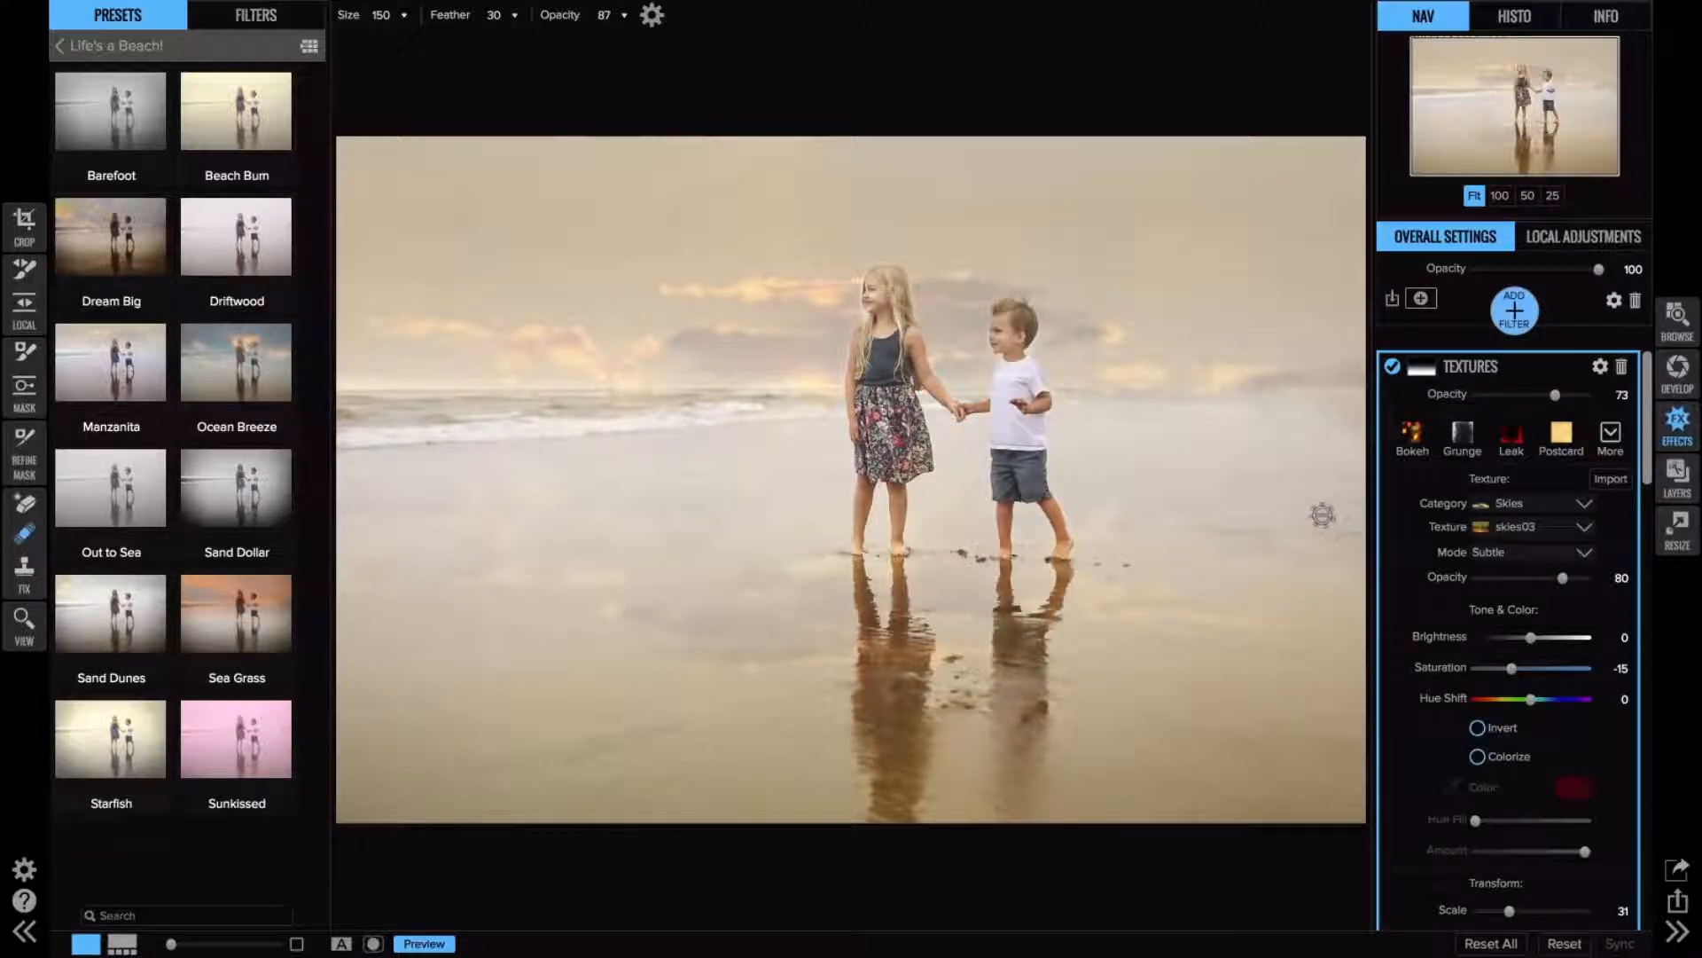
pyautogui.moveTo(1319, 517); pyautogui.dragTo(1344, 517)
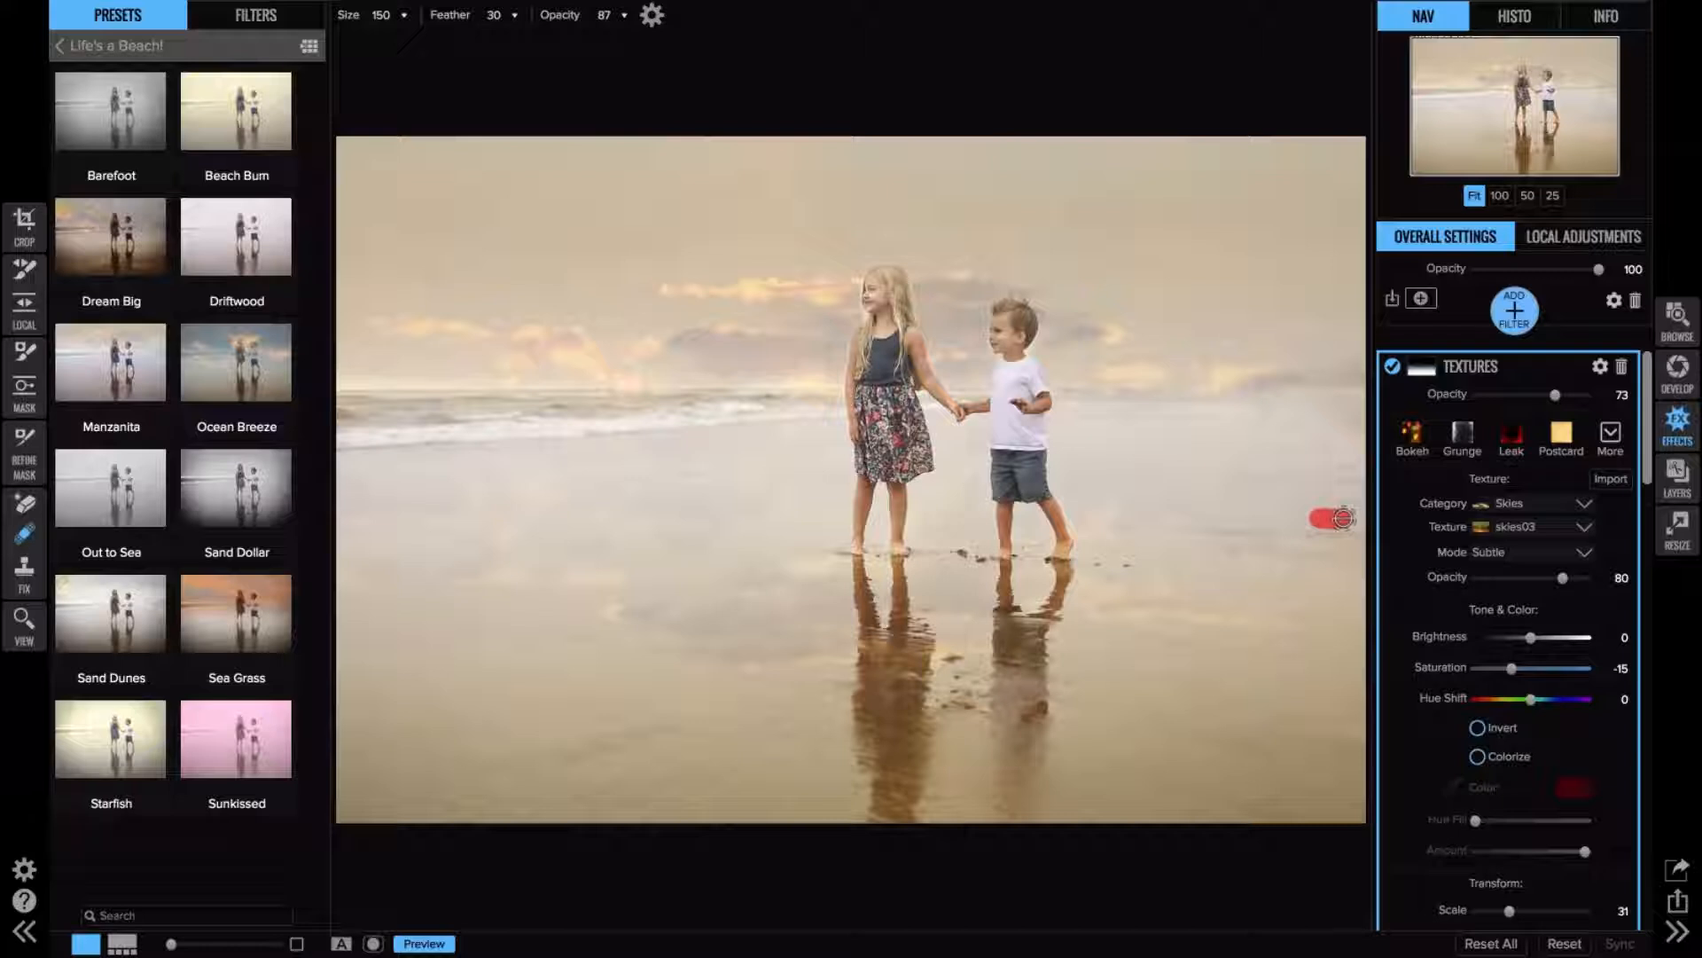
pyautogui.moveTo(1210, 608); pyautogui.dragTo(1188, 607)
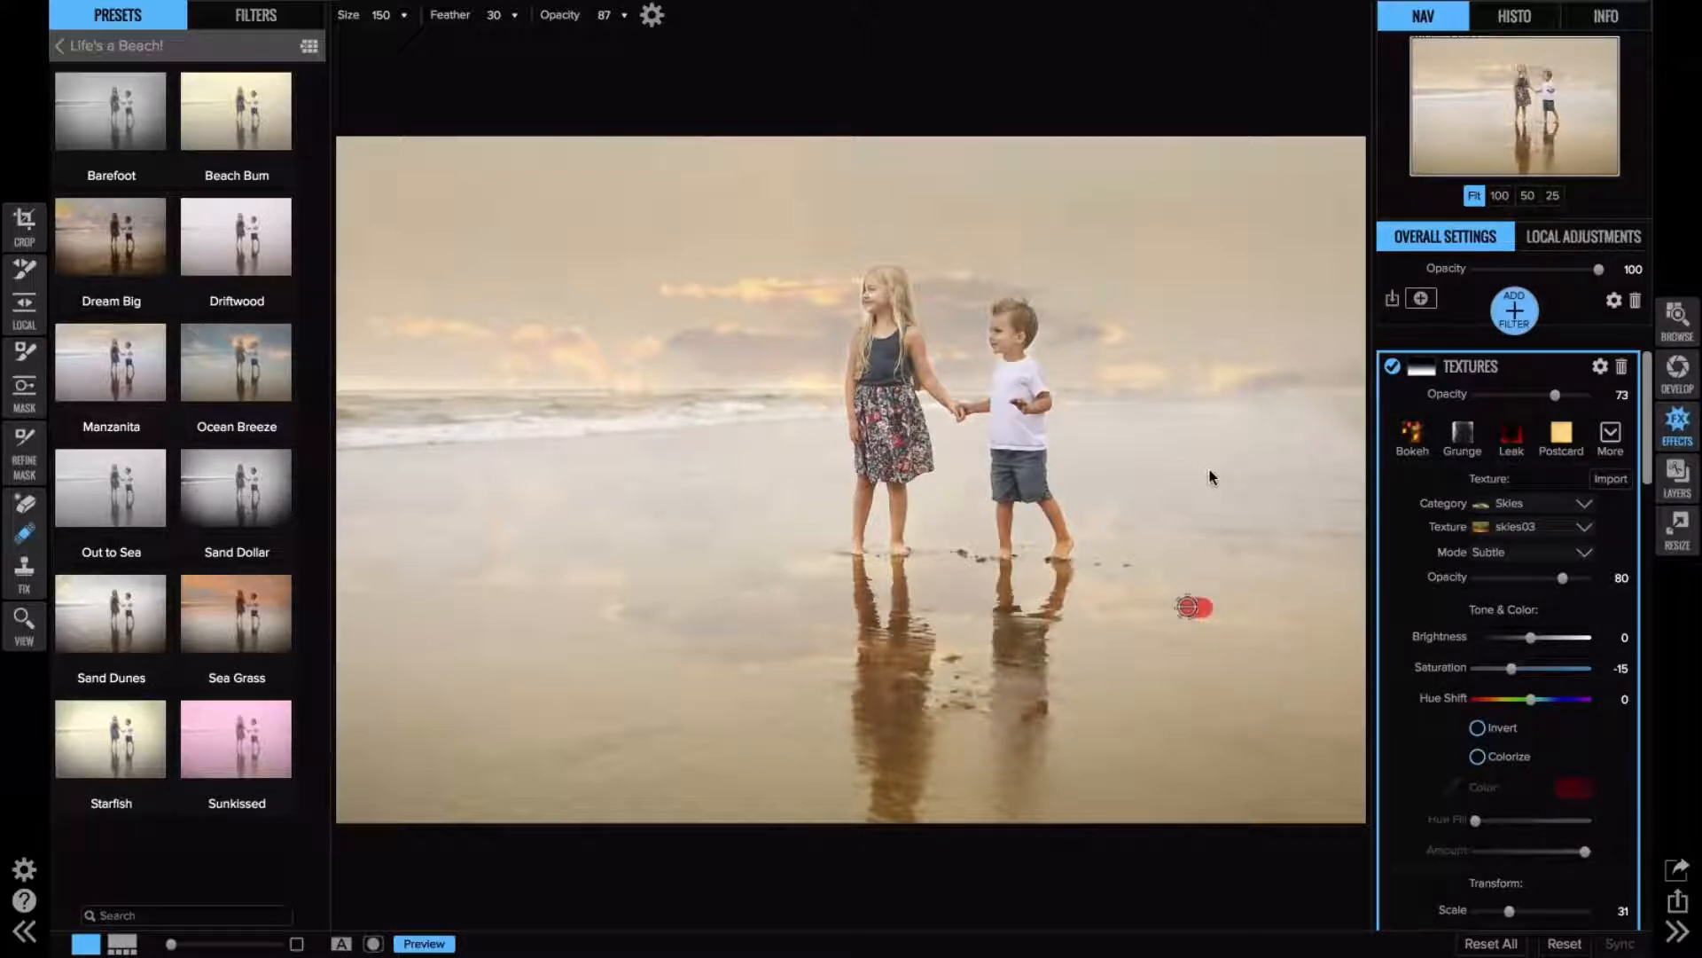
pyautogui.moveTo(1223, 467); pyautogui.dragTo(1109, 466)
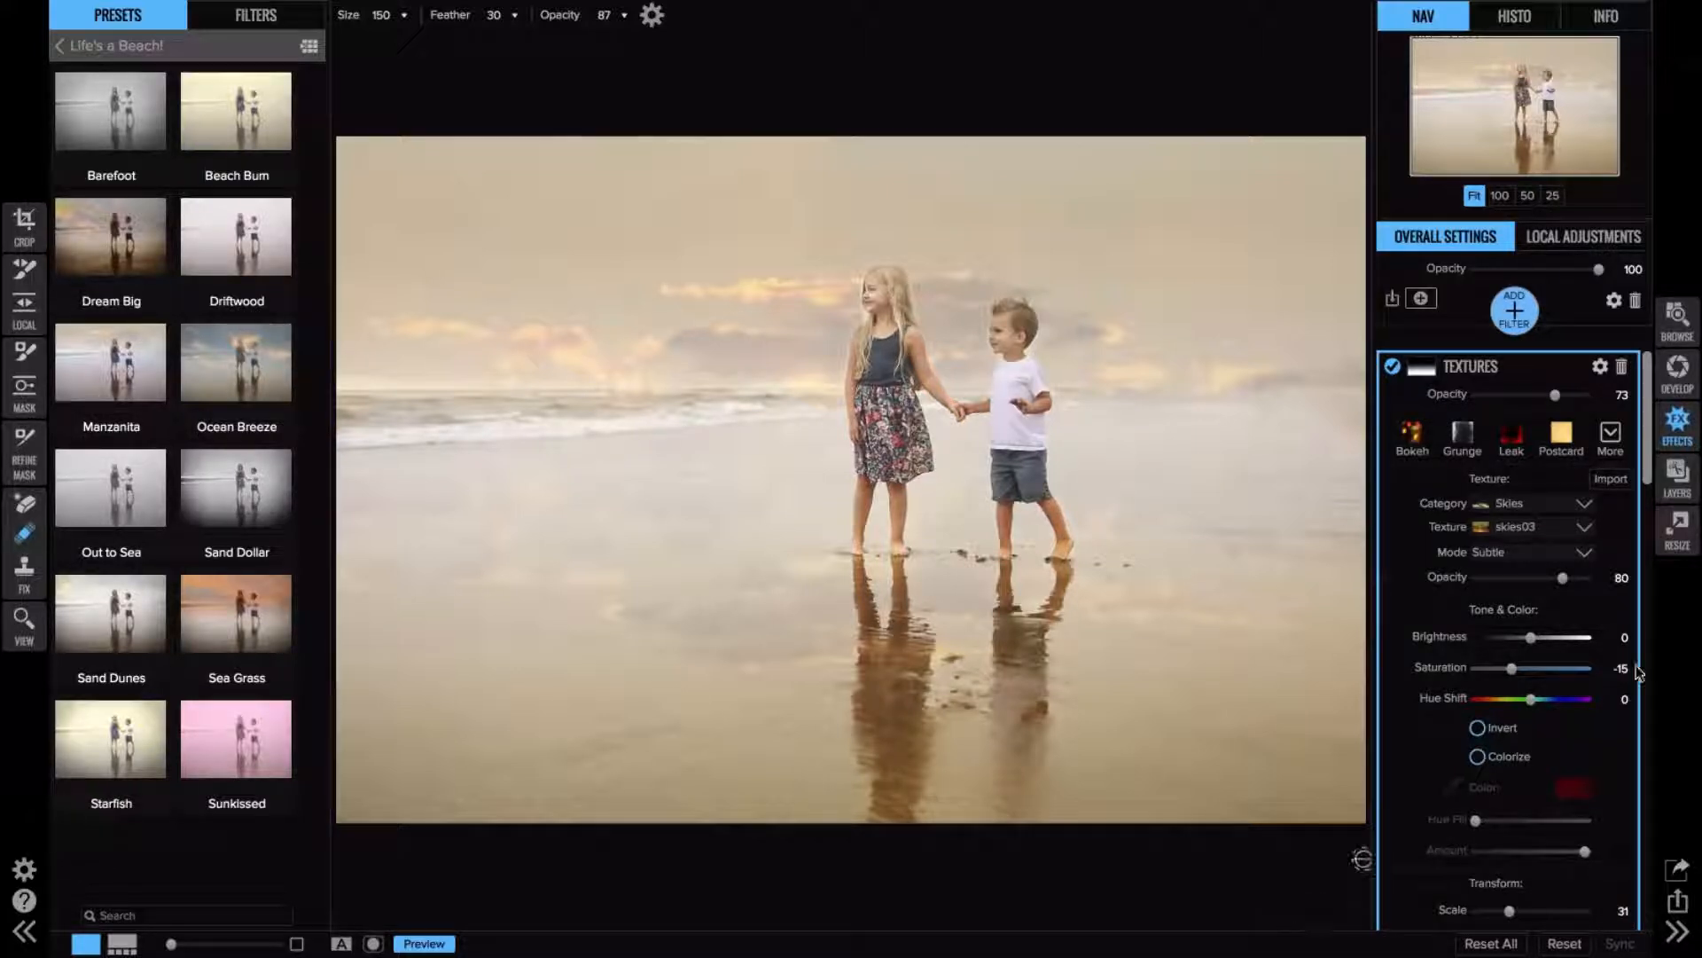
# - Warm the photo in Develop with a temperature of 26 and raise its contrast to 13
pyautogui.click(1677, 371)
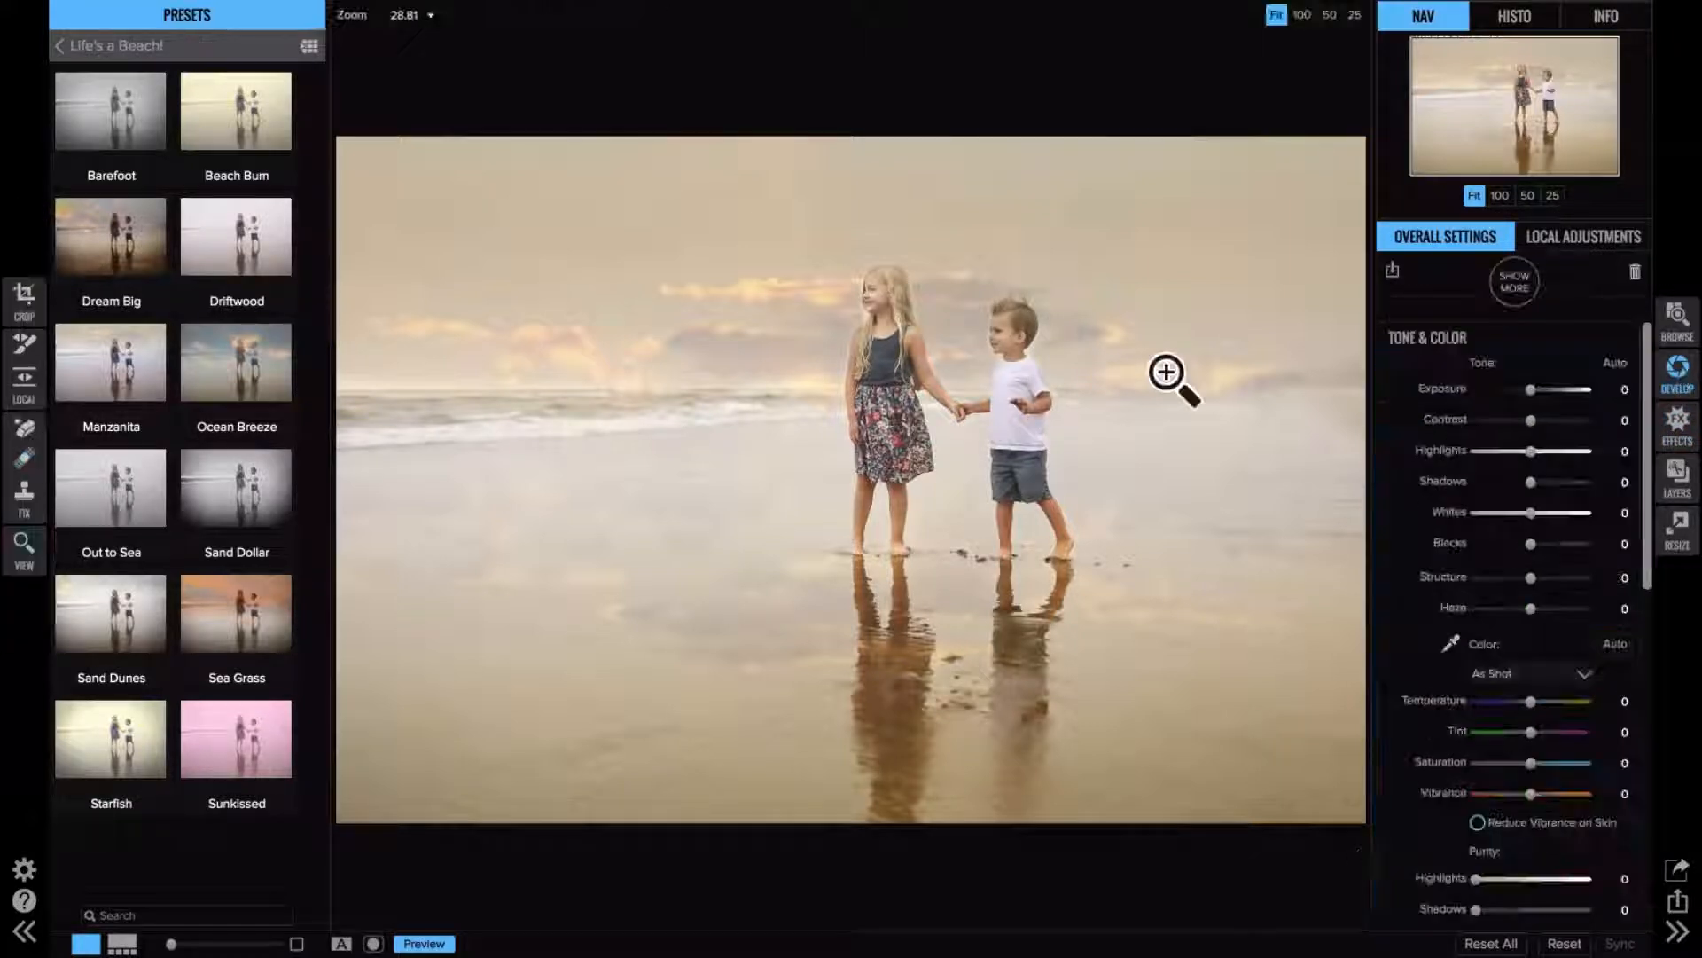
pyautogui.scroll(-1, 1531, 600)
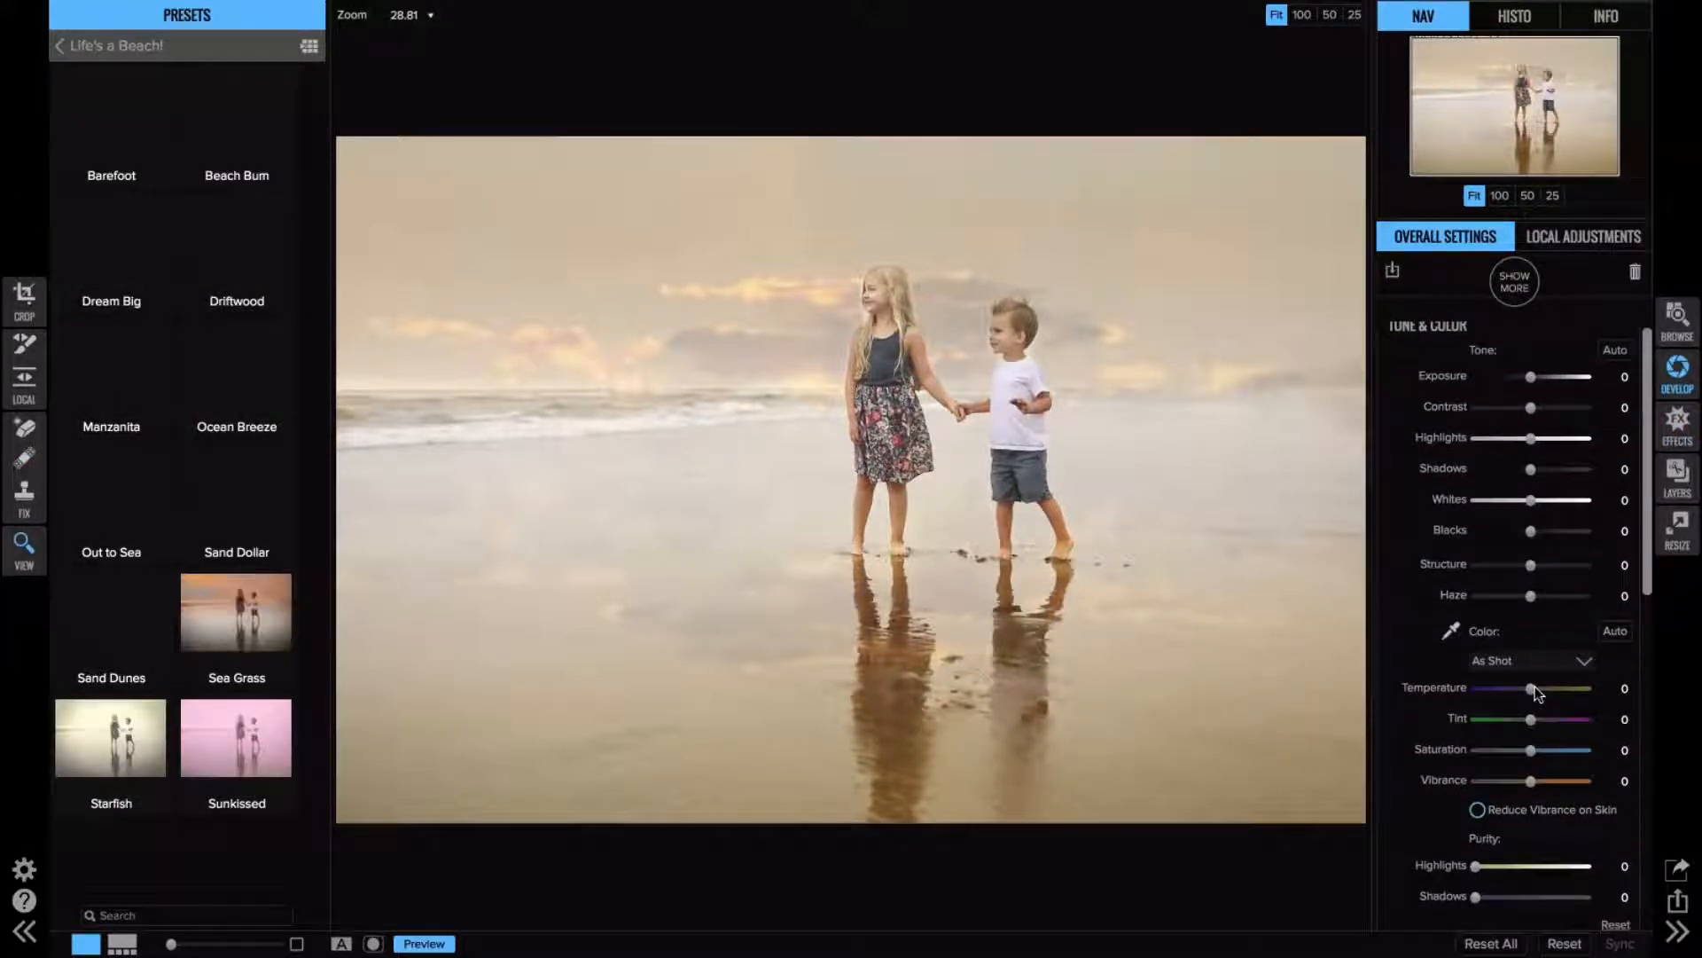
pyautogui.moveTo(1535, 688); pyautogui.dragTo(1549, 686)
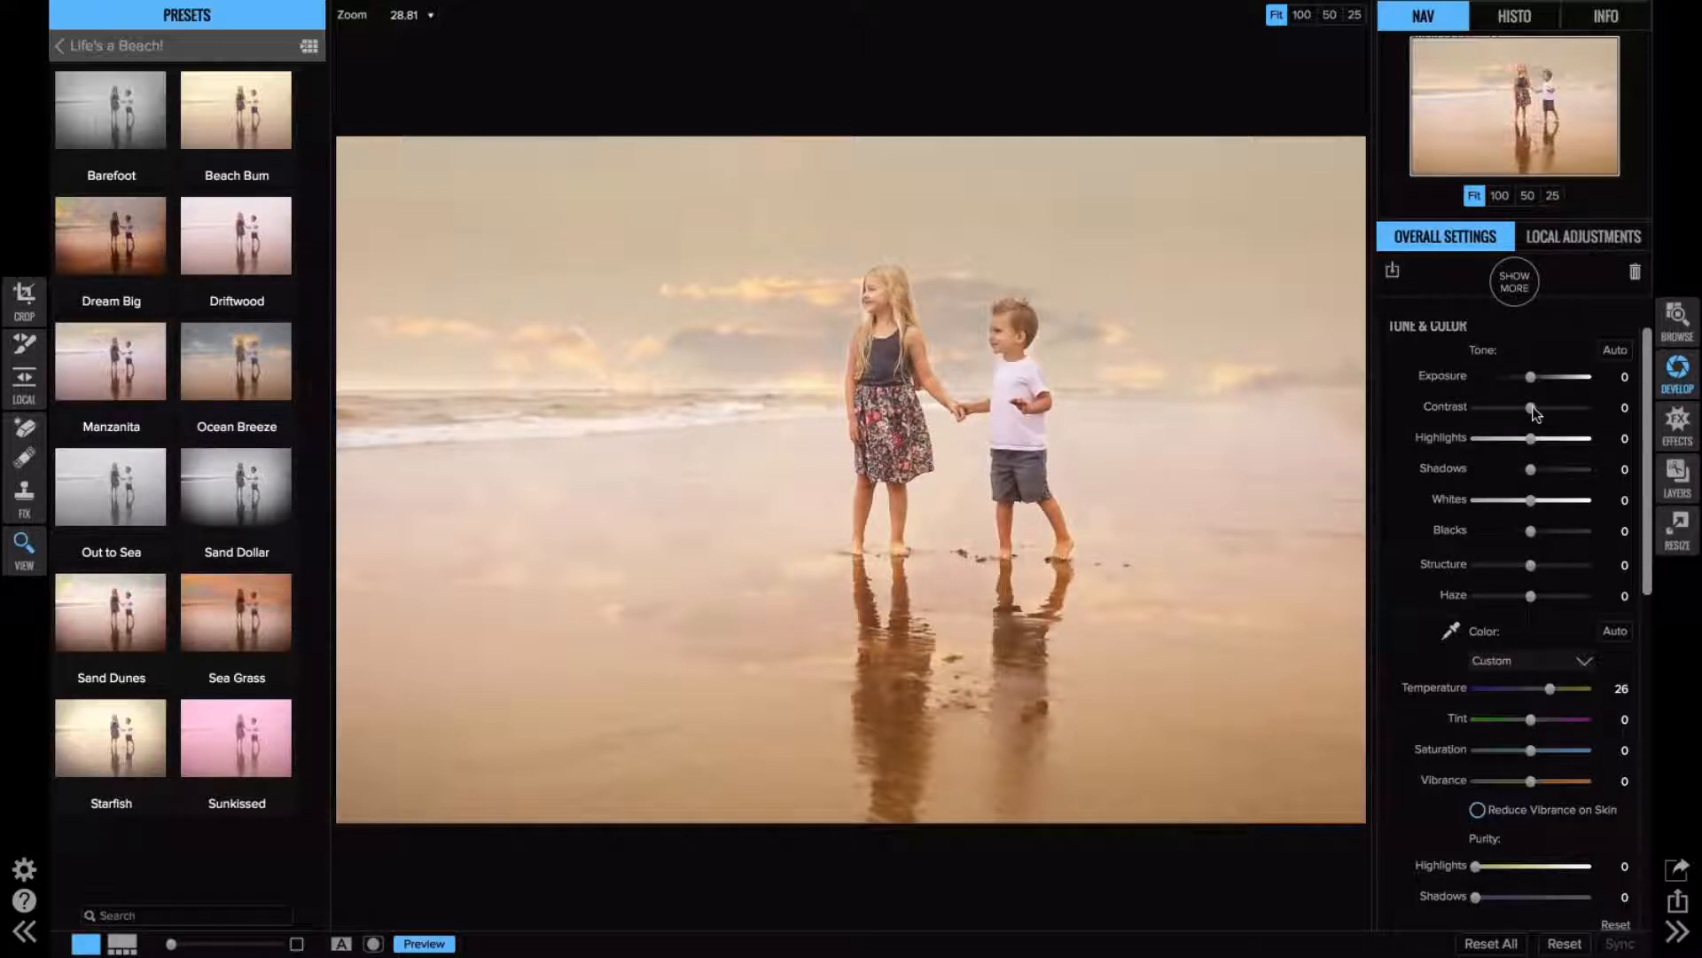
pyautogui.moveTo(1531, 408); pyautogui.dragTo(1545, 411)
# - Start an export and add a photo size resized to 1500 pixels on the long edge
pyautogui.click(1678, 868)
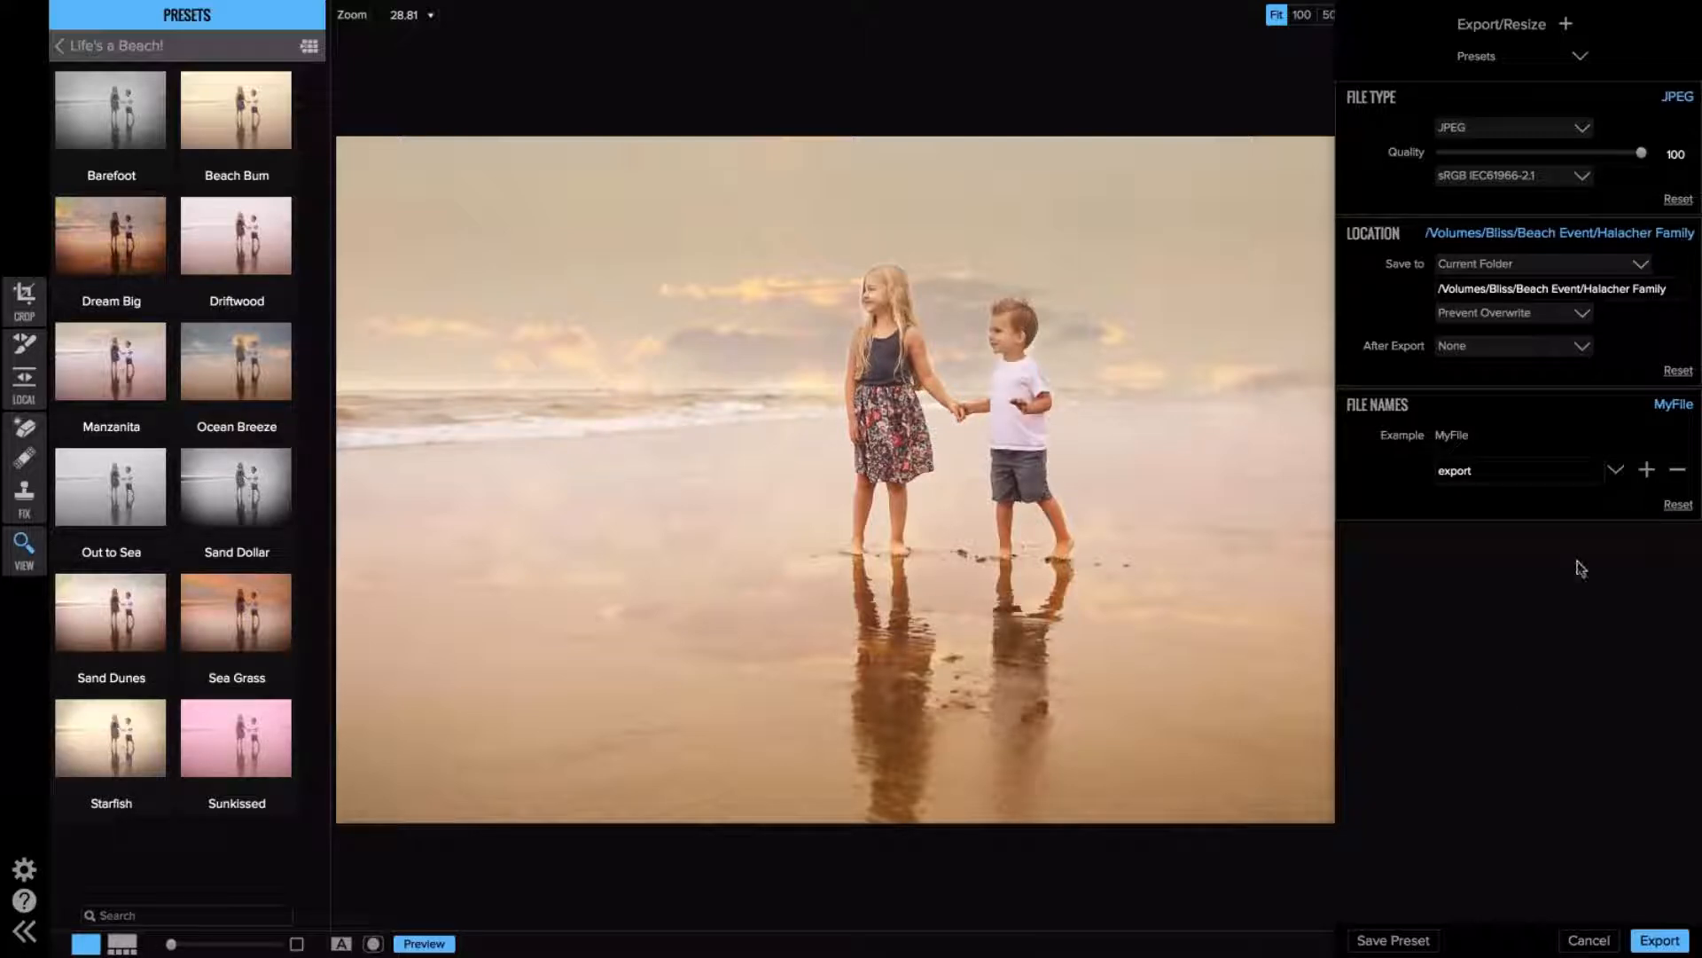
pyautogui.click(1565, 26)
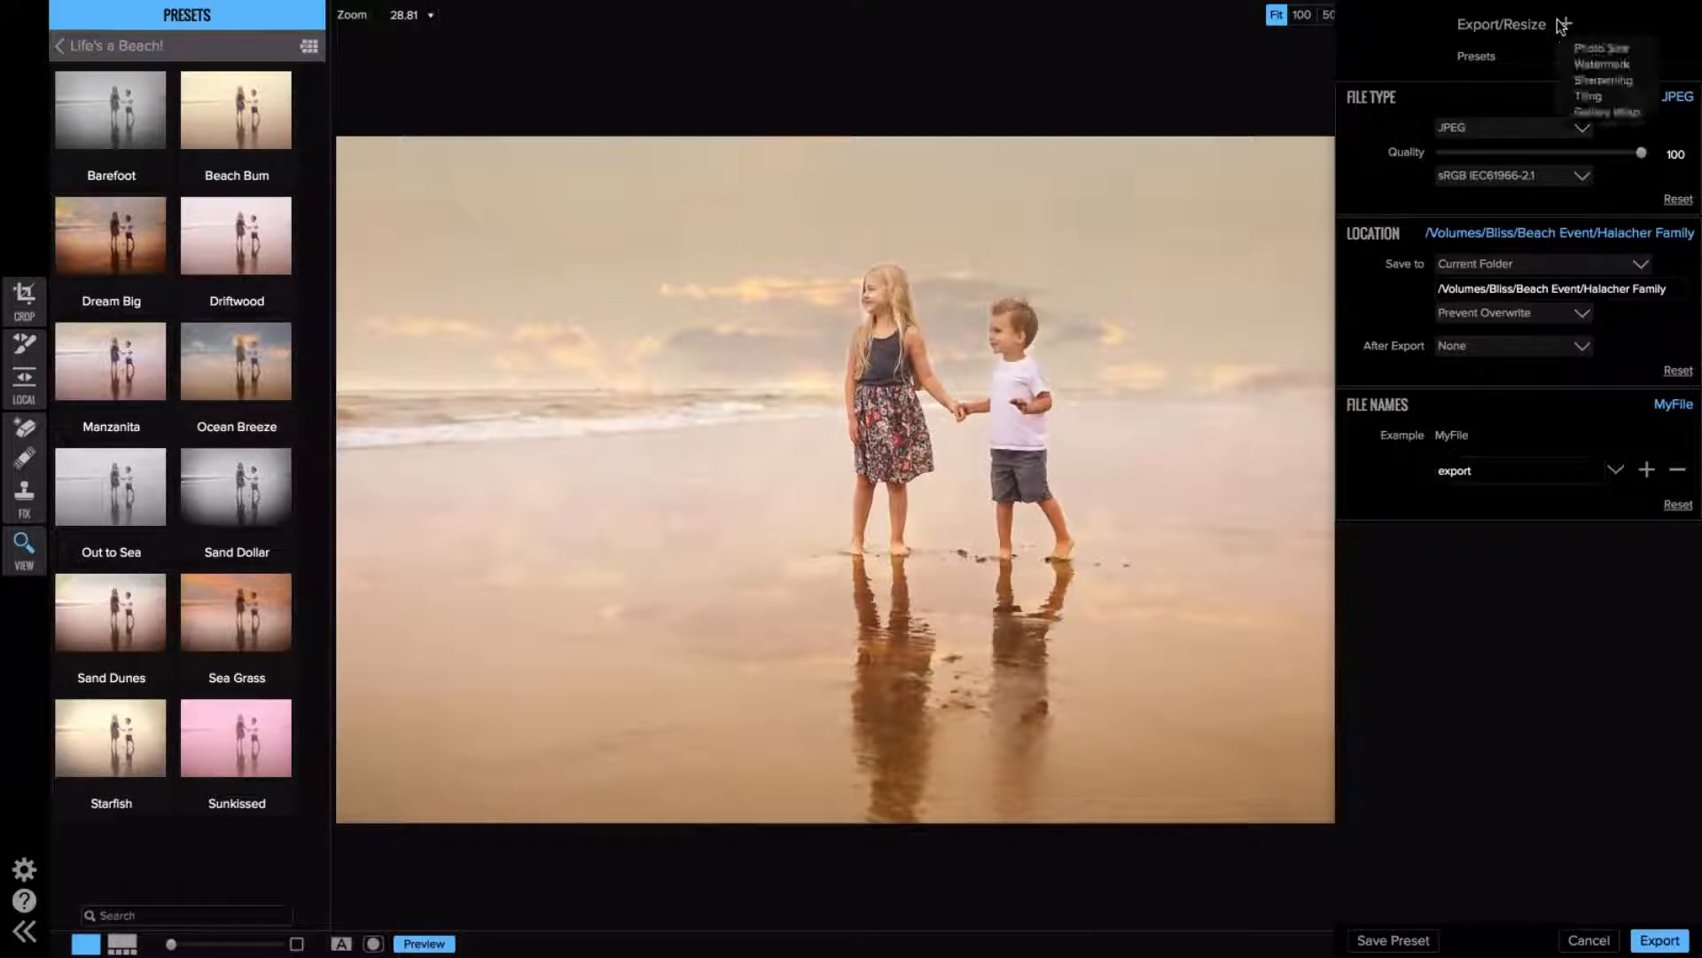
pyautogui.click(1588, 46)
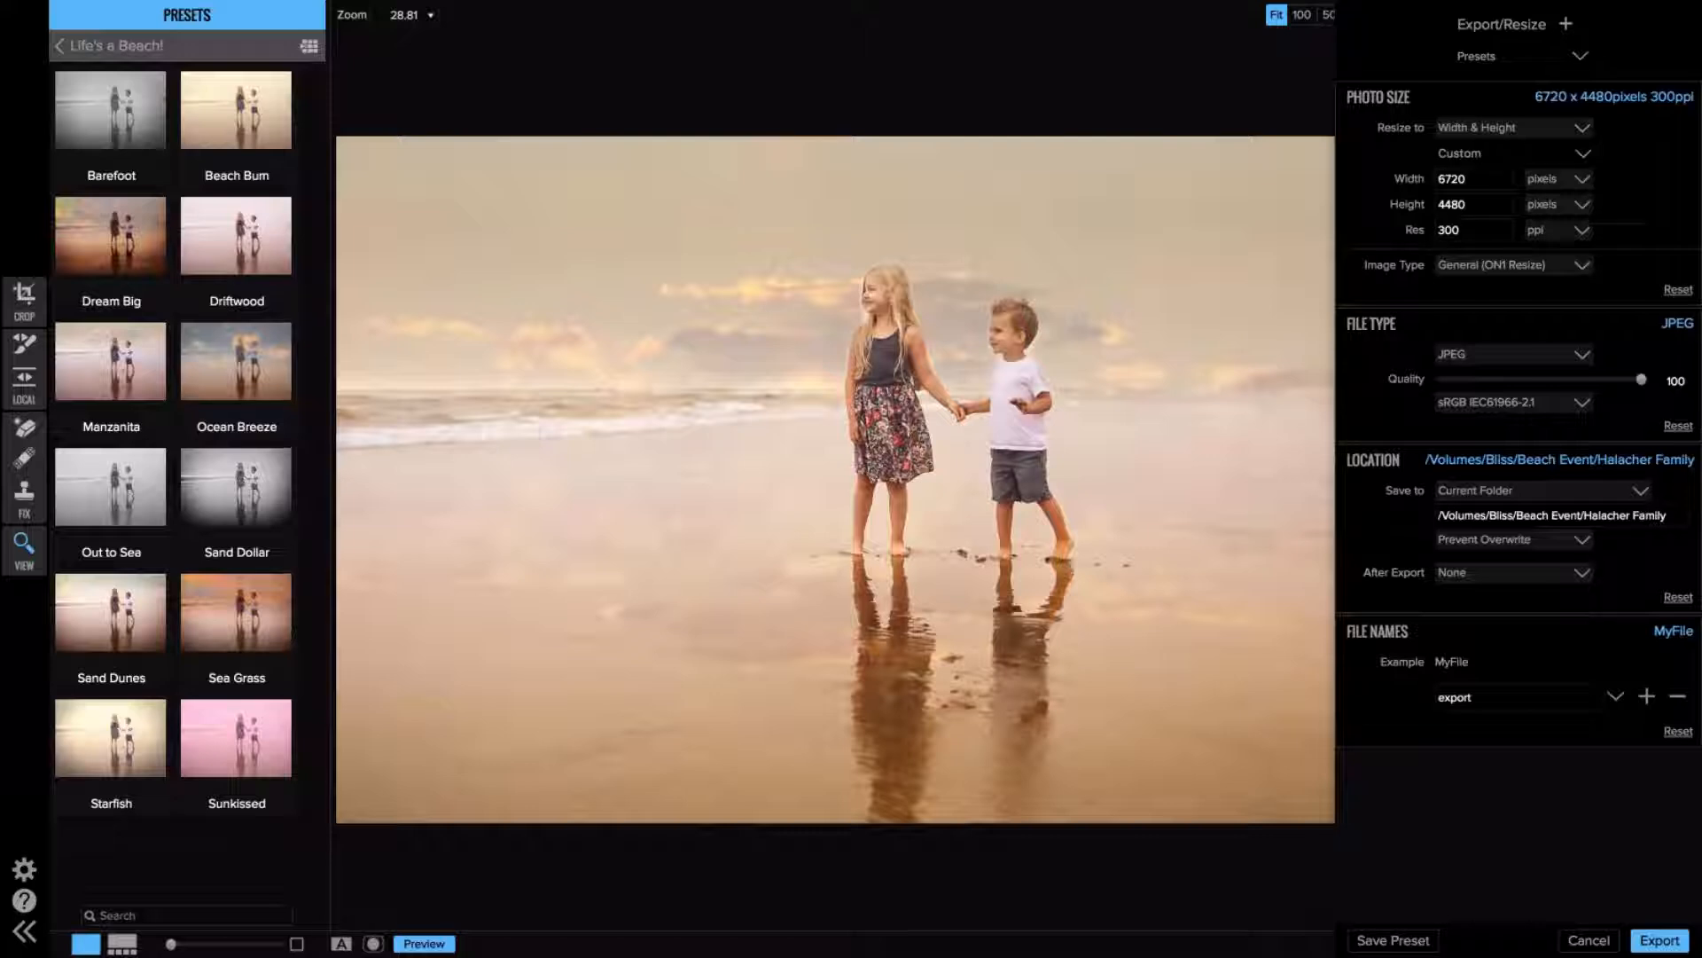
pyautogui.click(1508, 127)
pyautogui.click(1481, 164)
pyautogui.click(1488, 177)
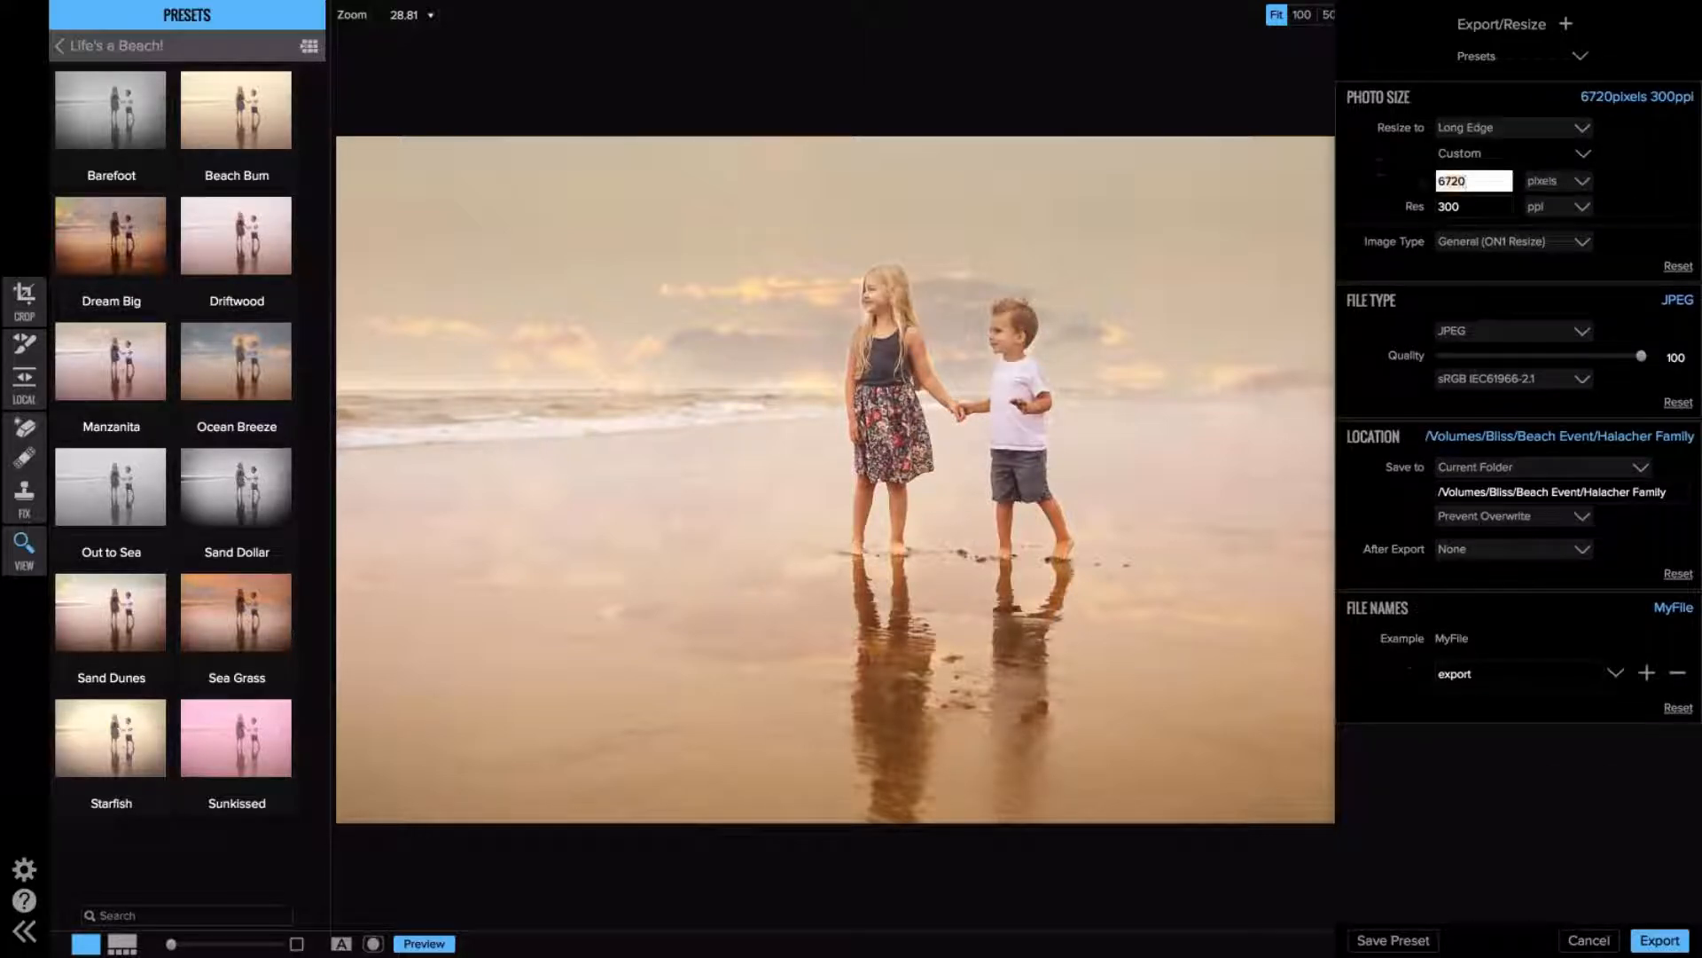
pyautogui.write('1500')
# - Remove the photo size option from the export settings and cancel the export
pyautogui.click(1566, 25)
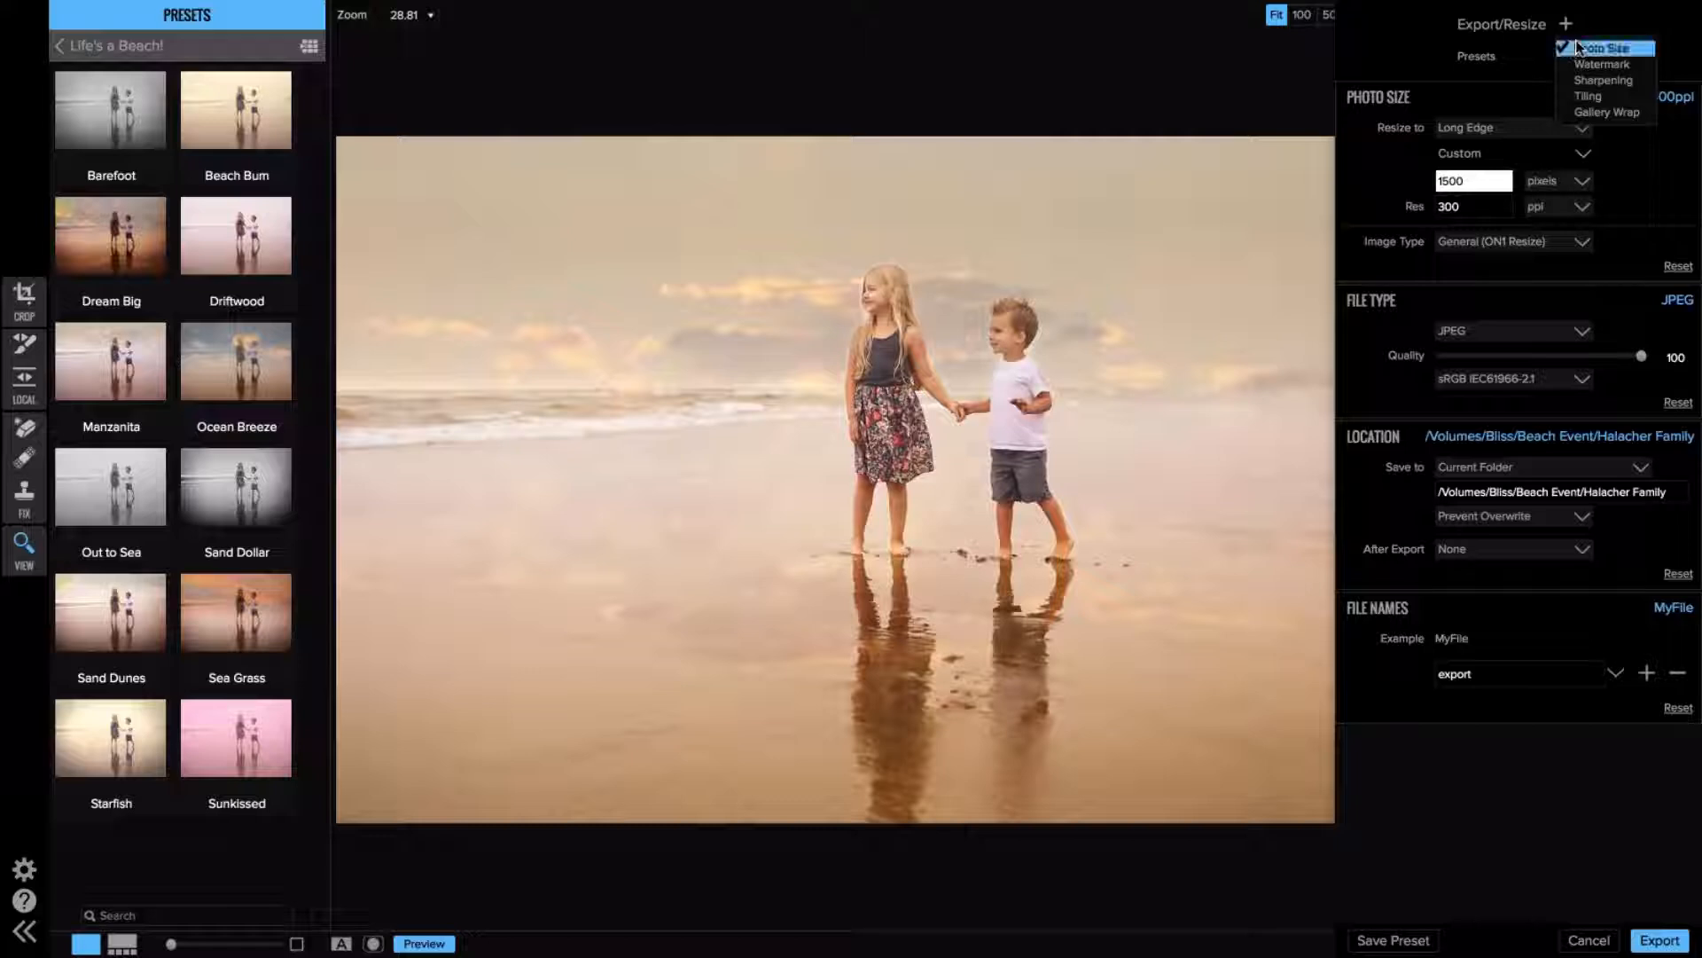
pyautogui.click(1577, 46)
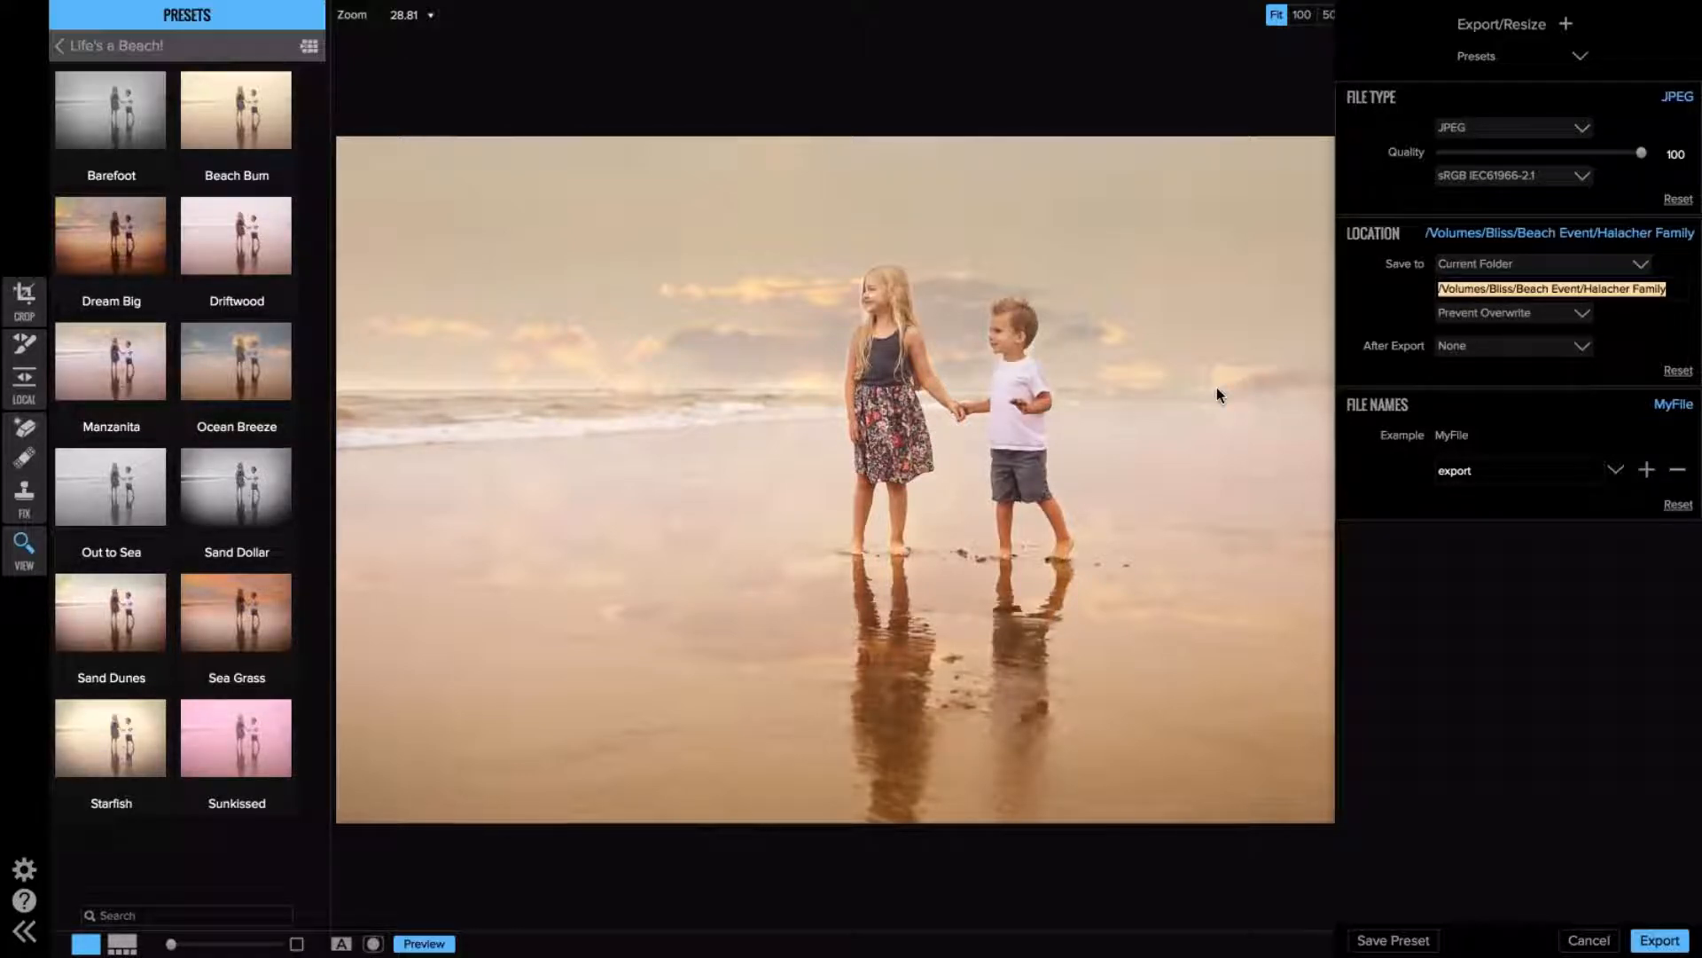
pyautogui.click(1588, 941)
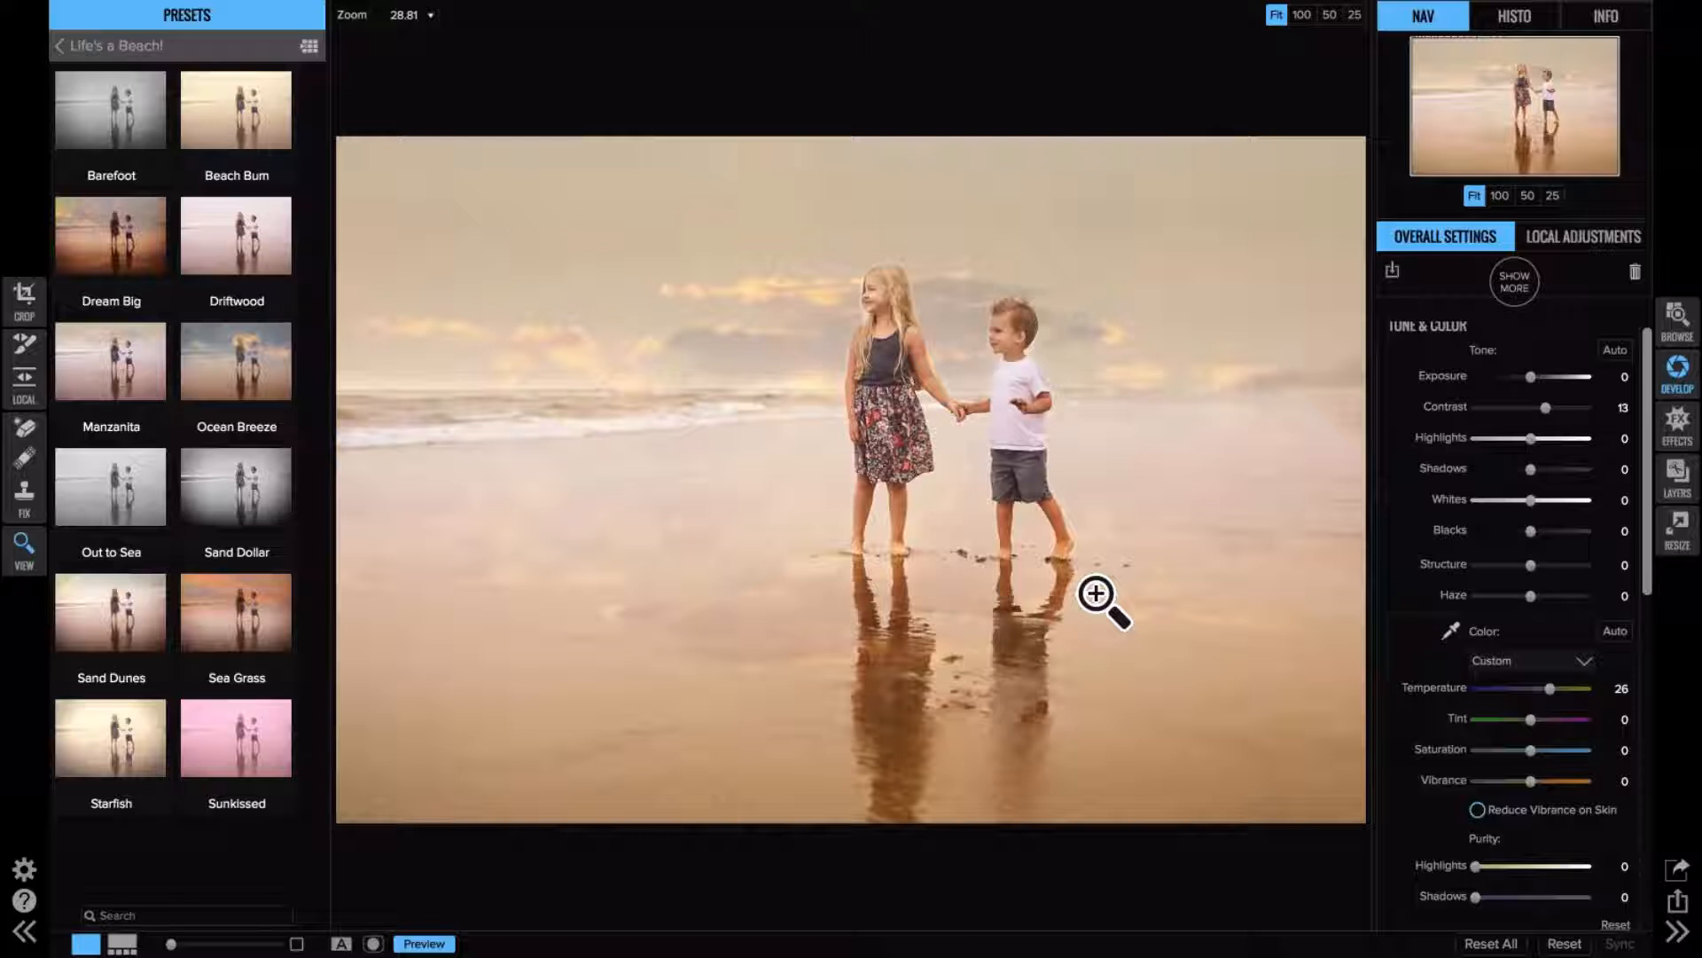
# - Inspect the finished photo in Browse at 100%, checking the edges around both children against the sky, and return to the full view
pyautogui.click(1674, 321)
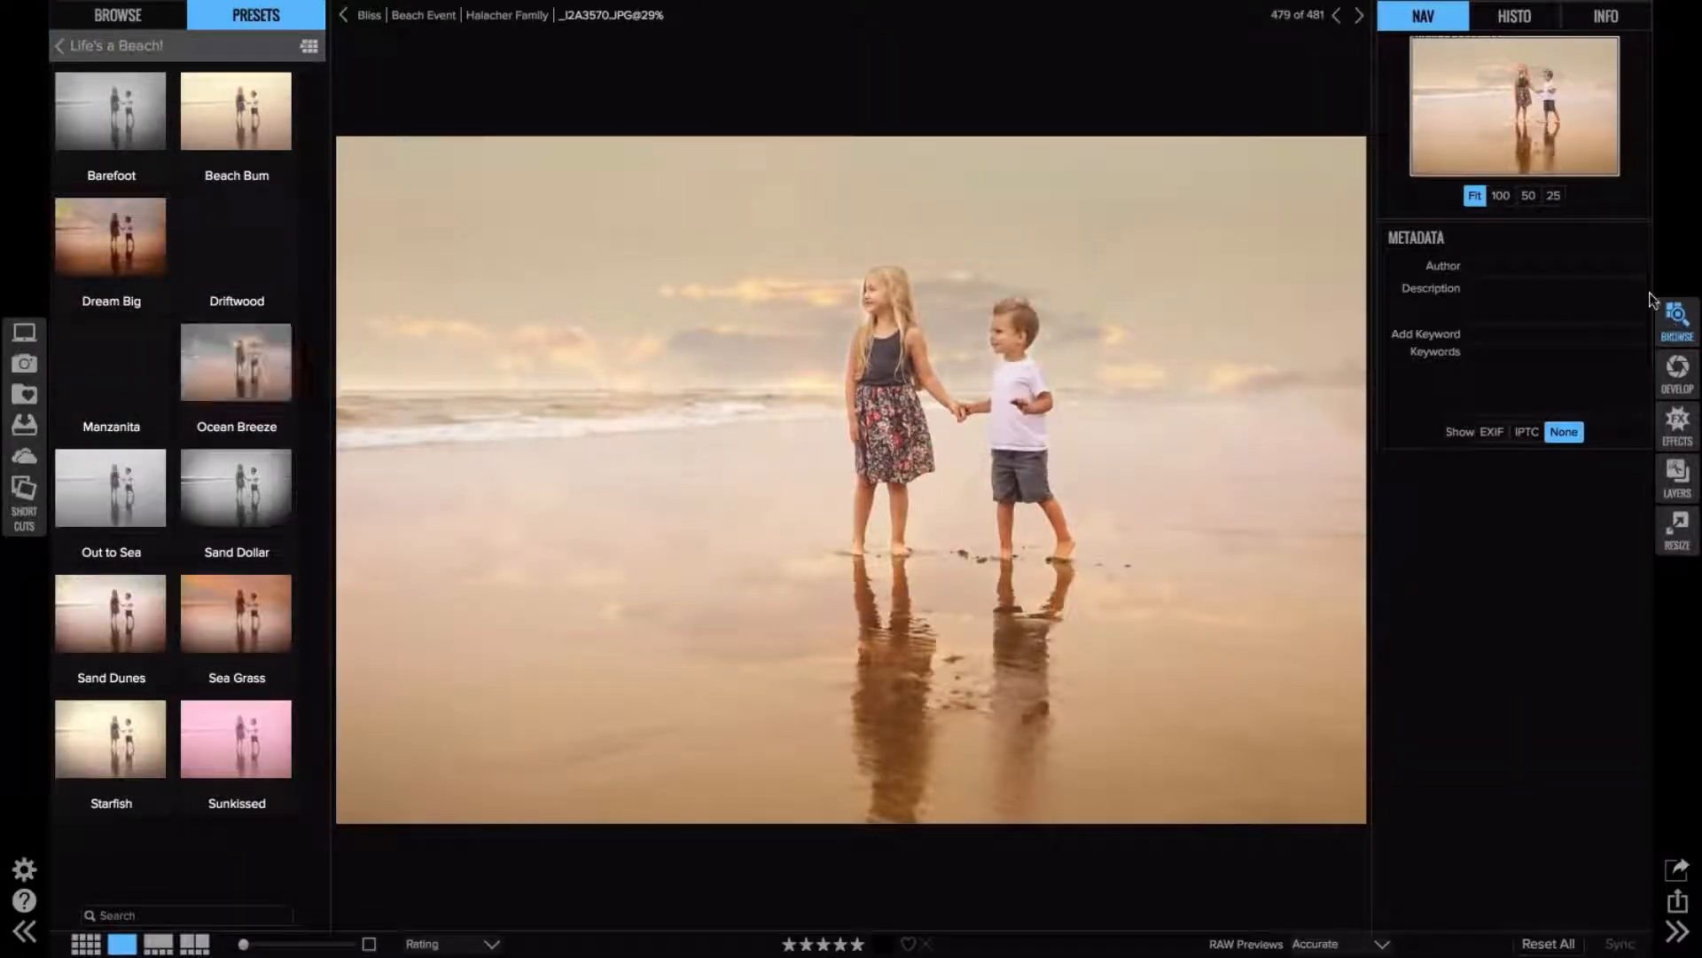
pyautogui.click(883, 321)
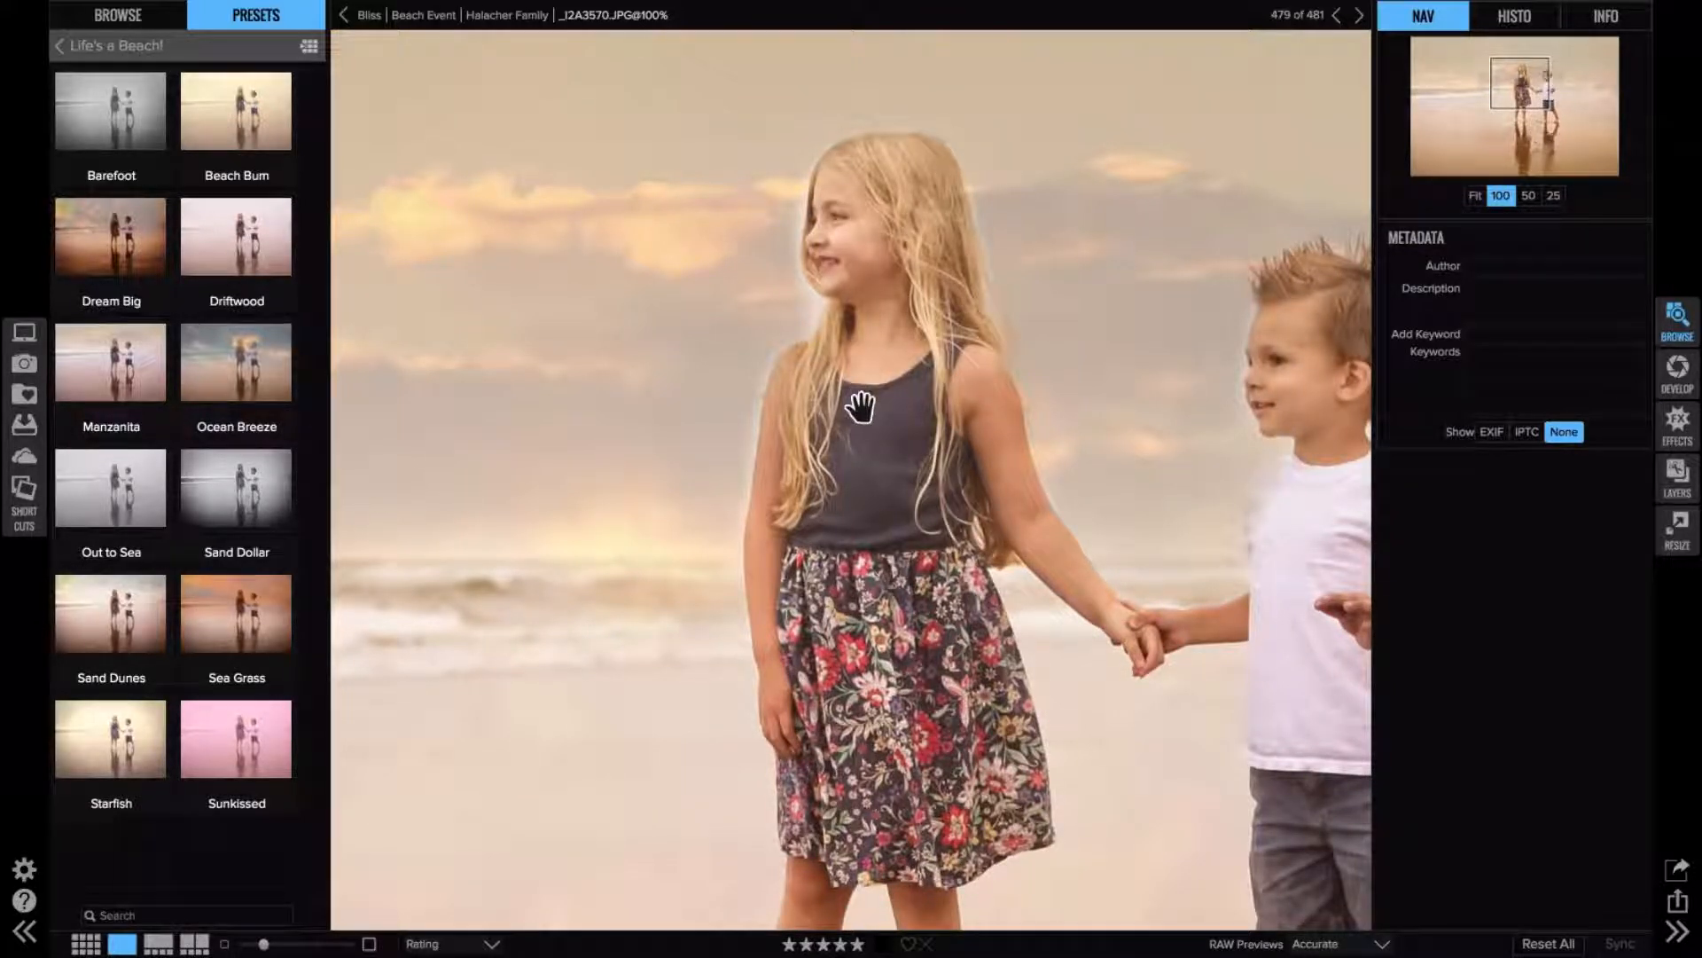
pyautogui.moveTo(860, 407); pyautogui.dragTo(857, 410)
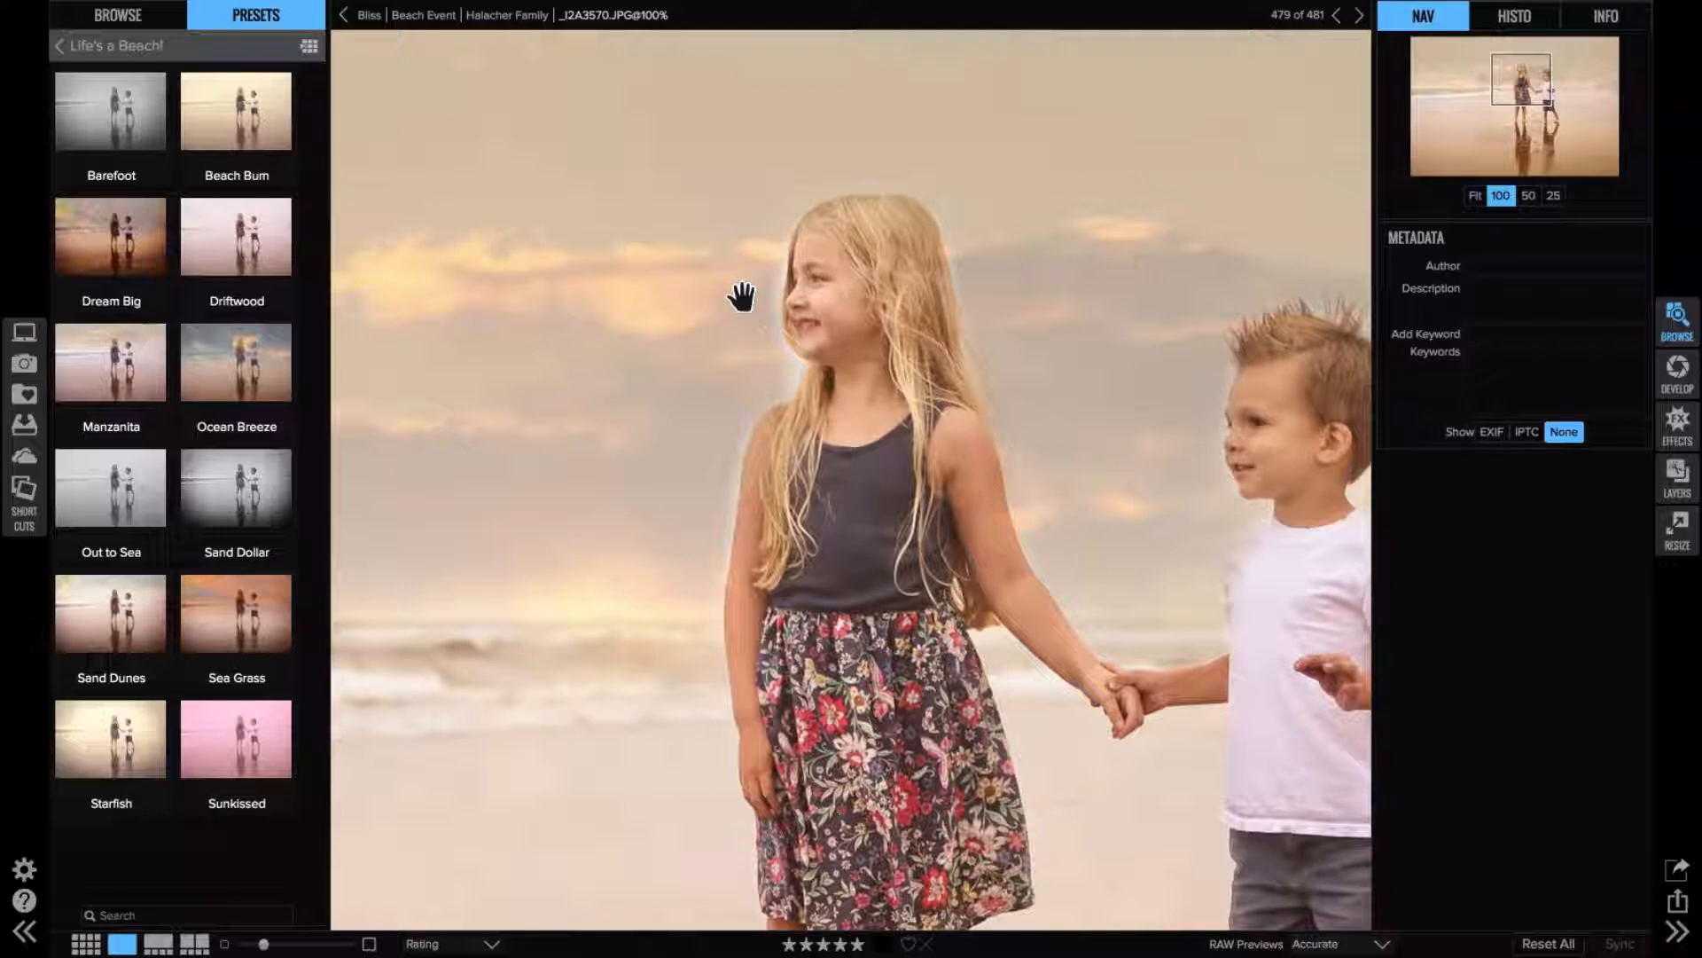
pyautogui.hscroll(3, 742, 295)
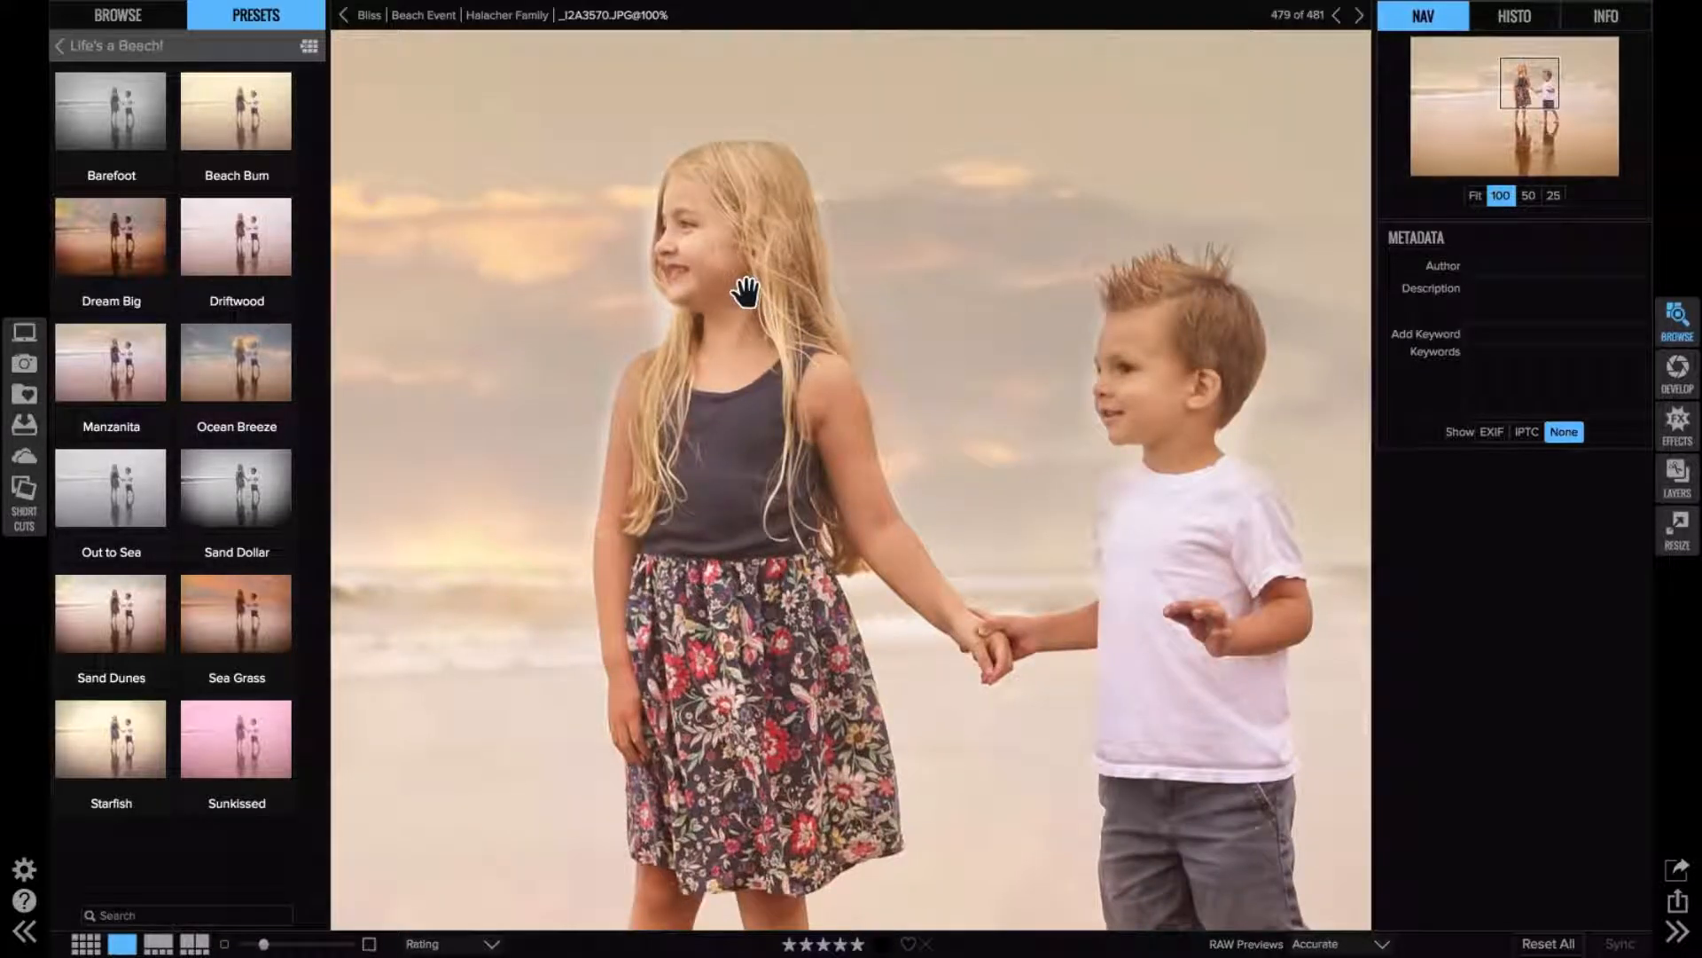
pyautogui.hscroll(1, 745, 291)
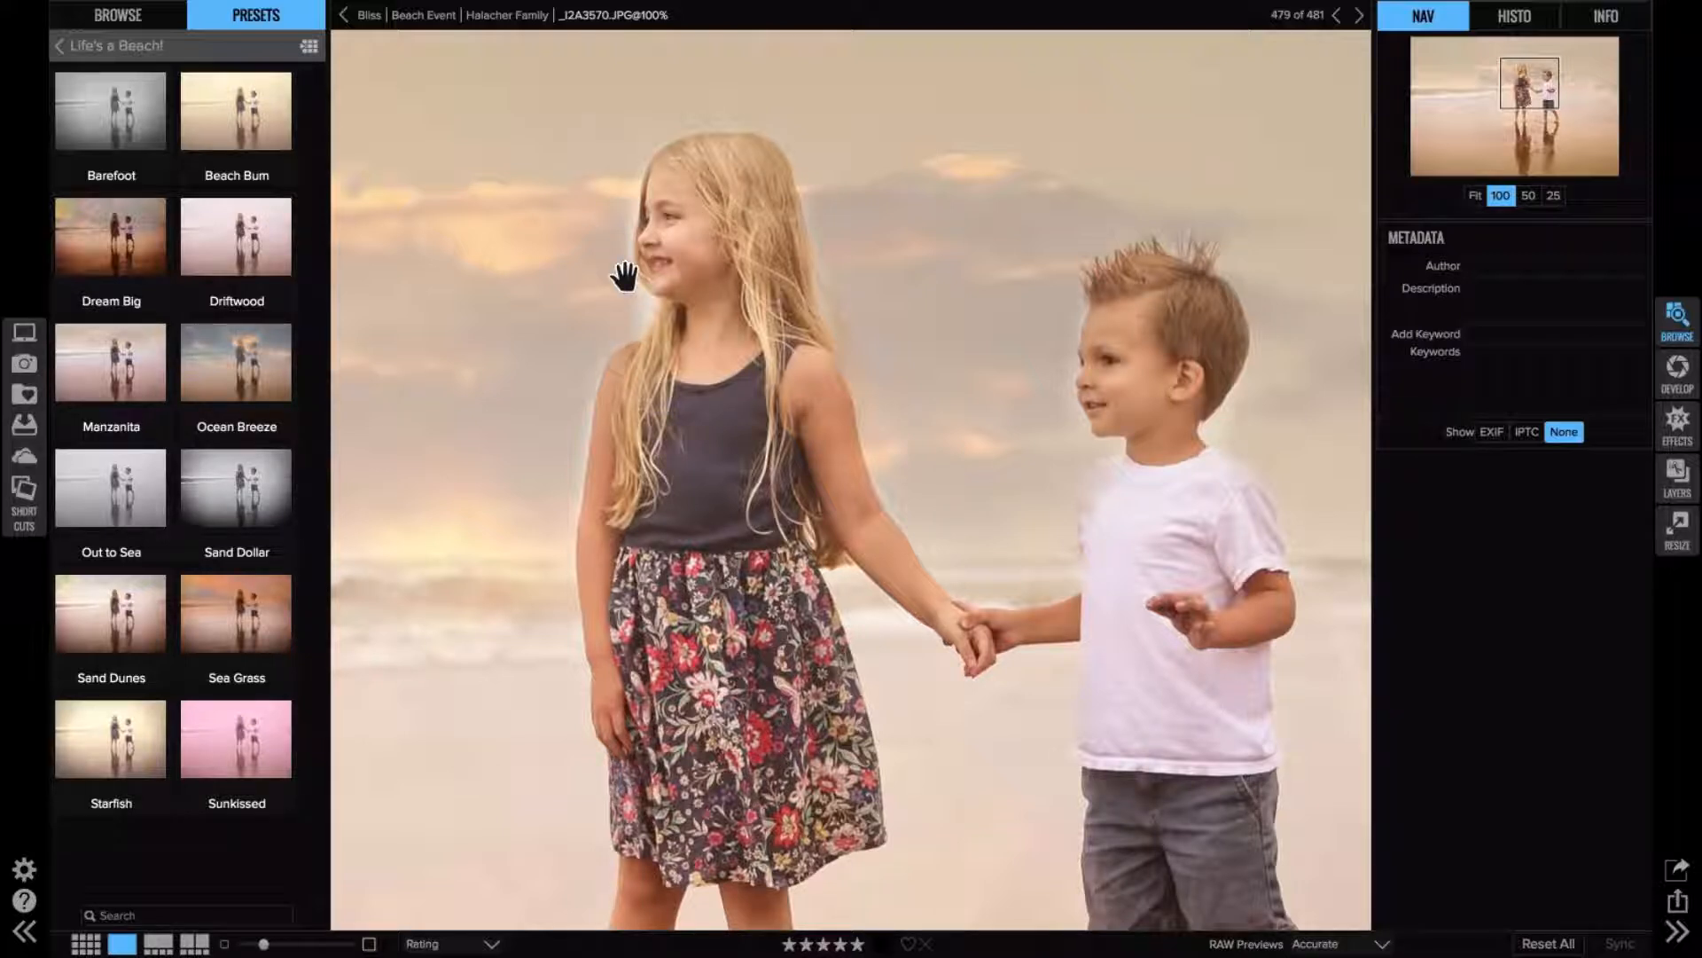
pyautogui.moveTo(598, 358); pyautogui.dragTo(582, 369)
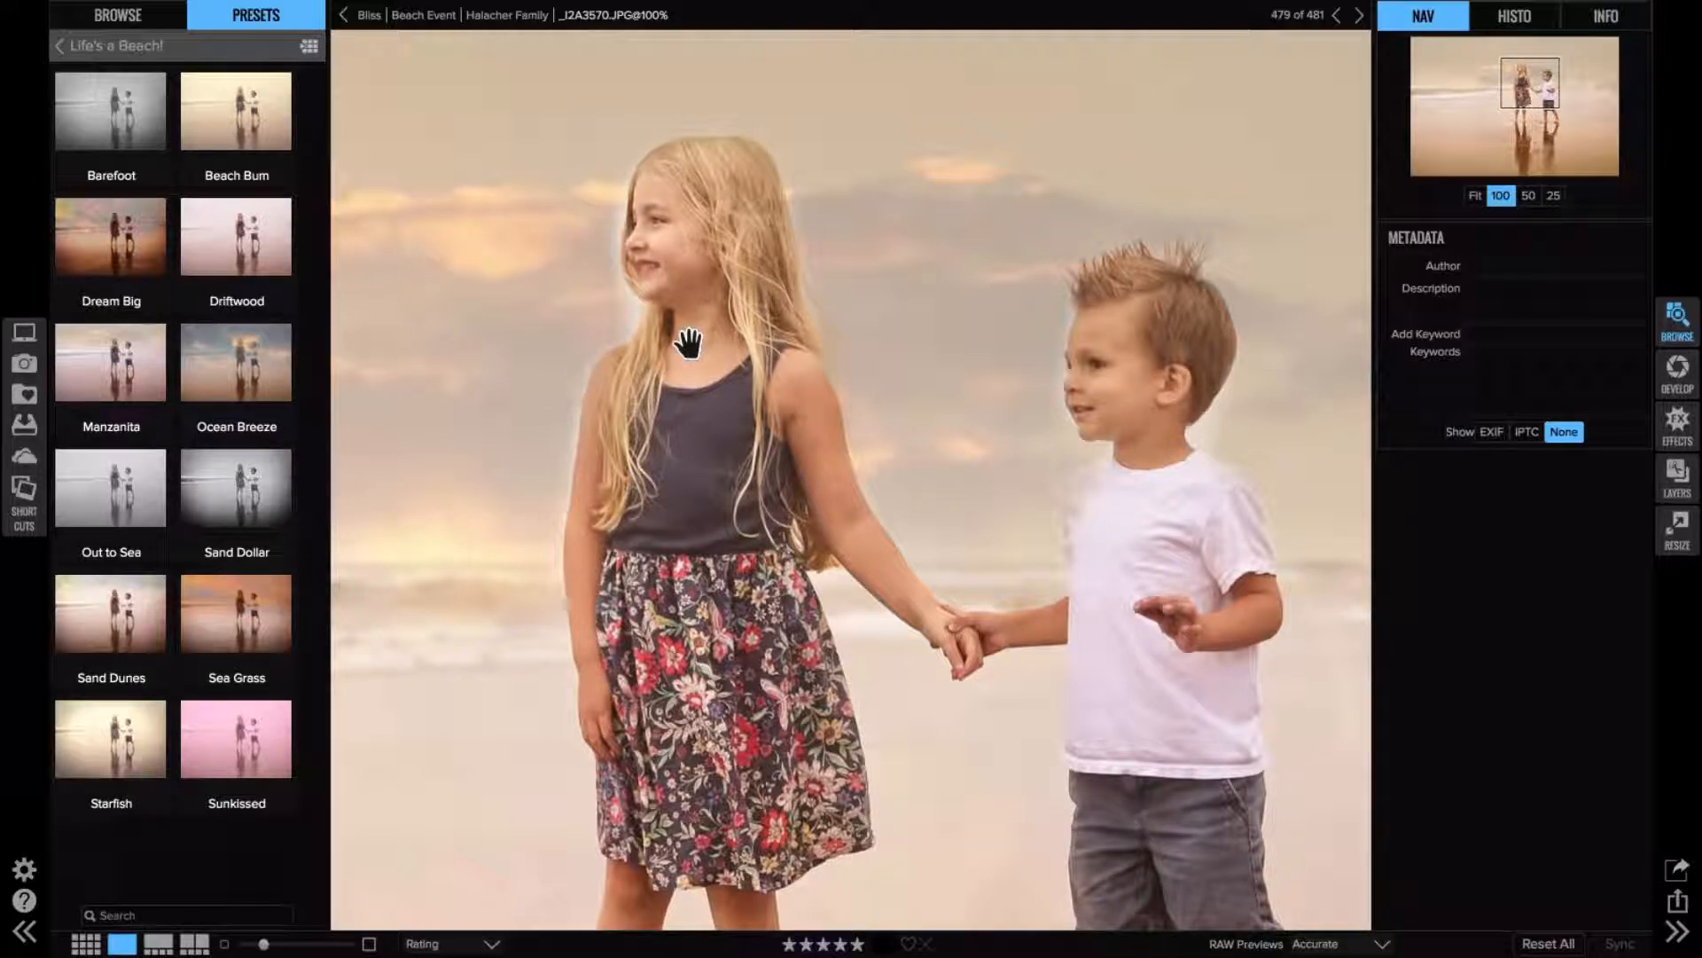
pyautogui.click(775, 236)
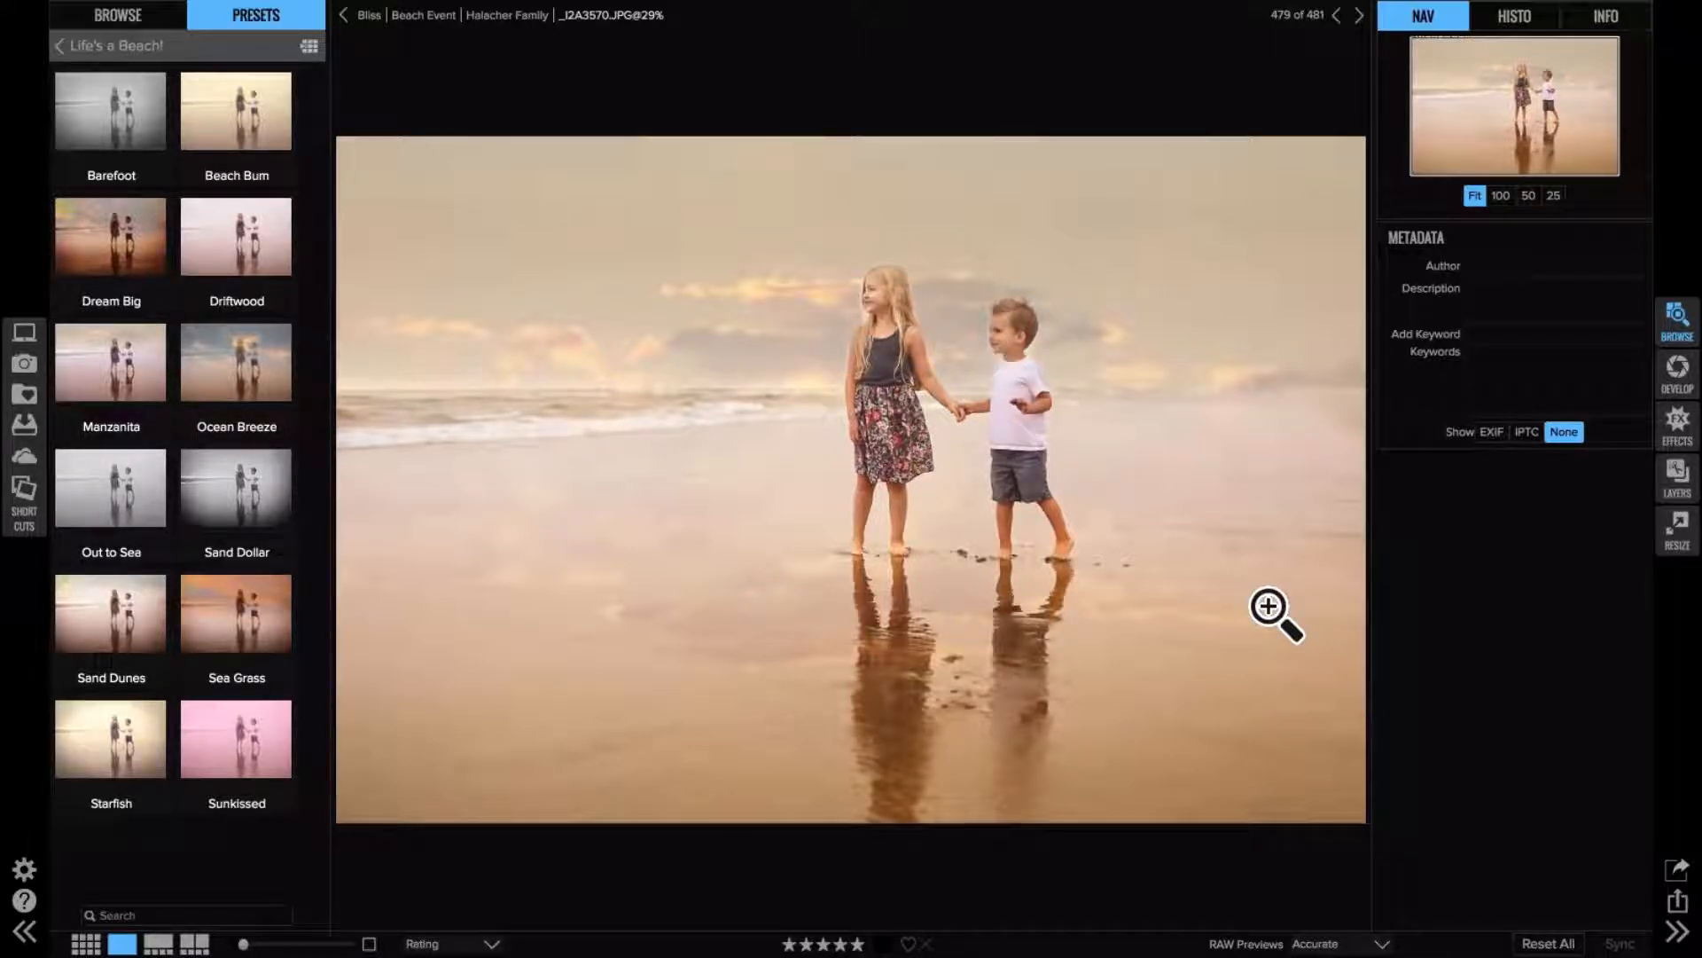
# - Go back to the thumbnail grid, open the family portrait _I2A3706.JPG in Effects and apply the Manzanita preset
pyautogui.press('g')
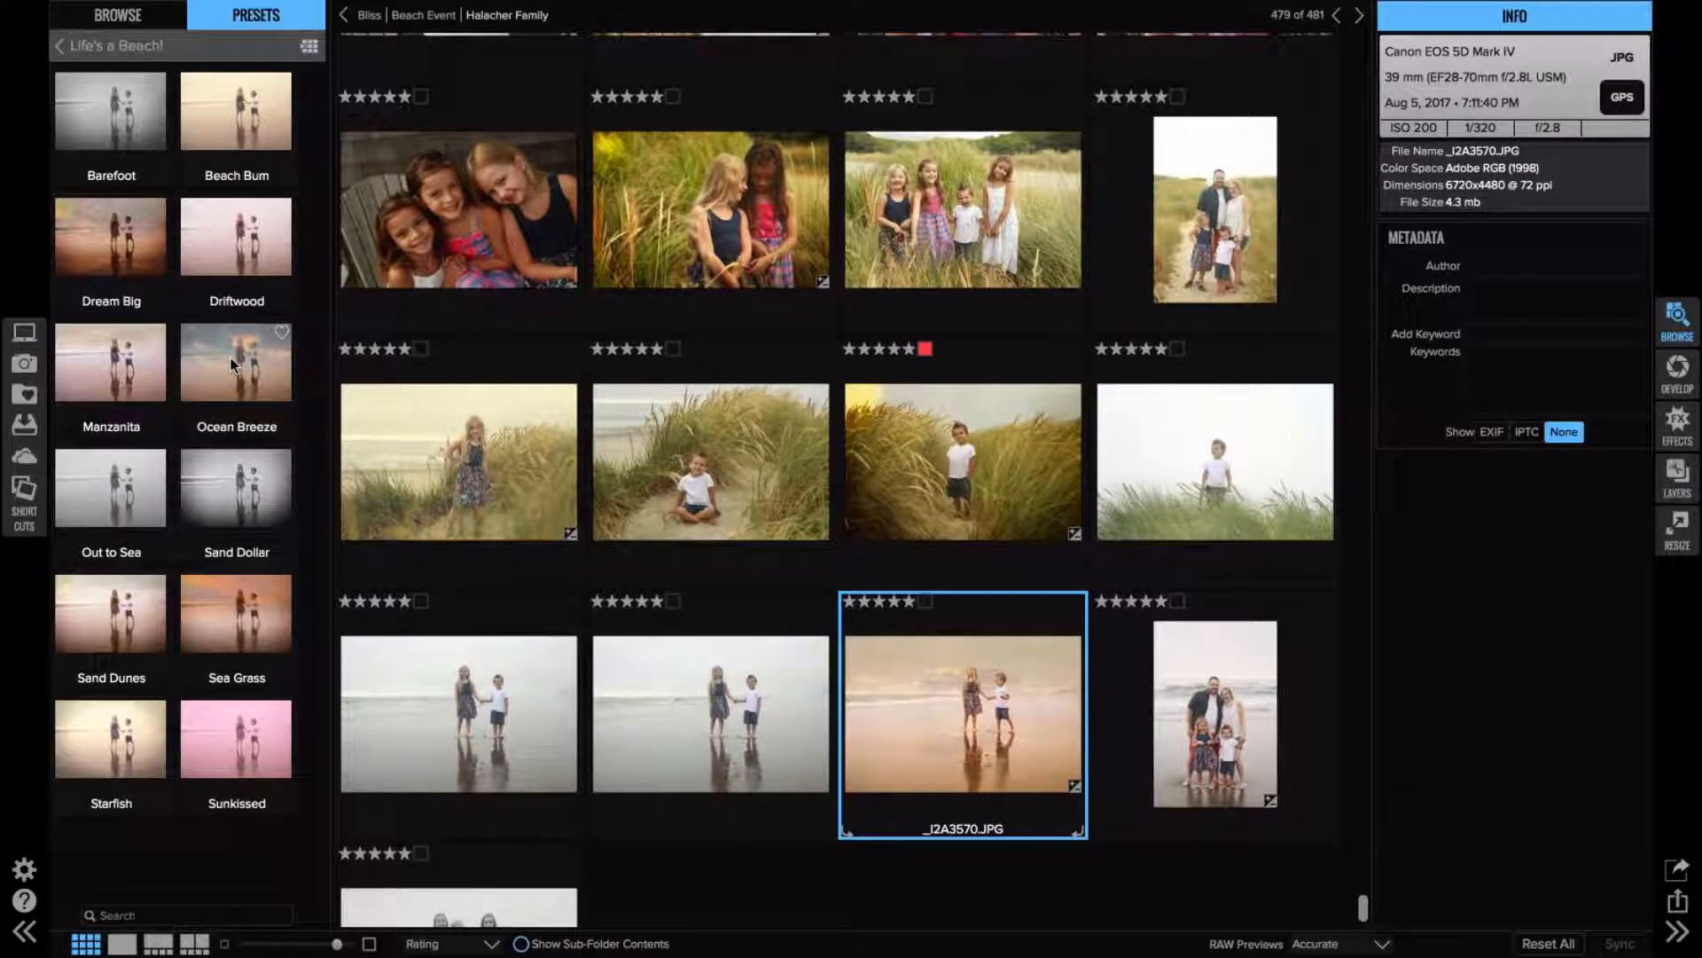
pyautogui.click(1205, 750)
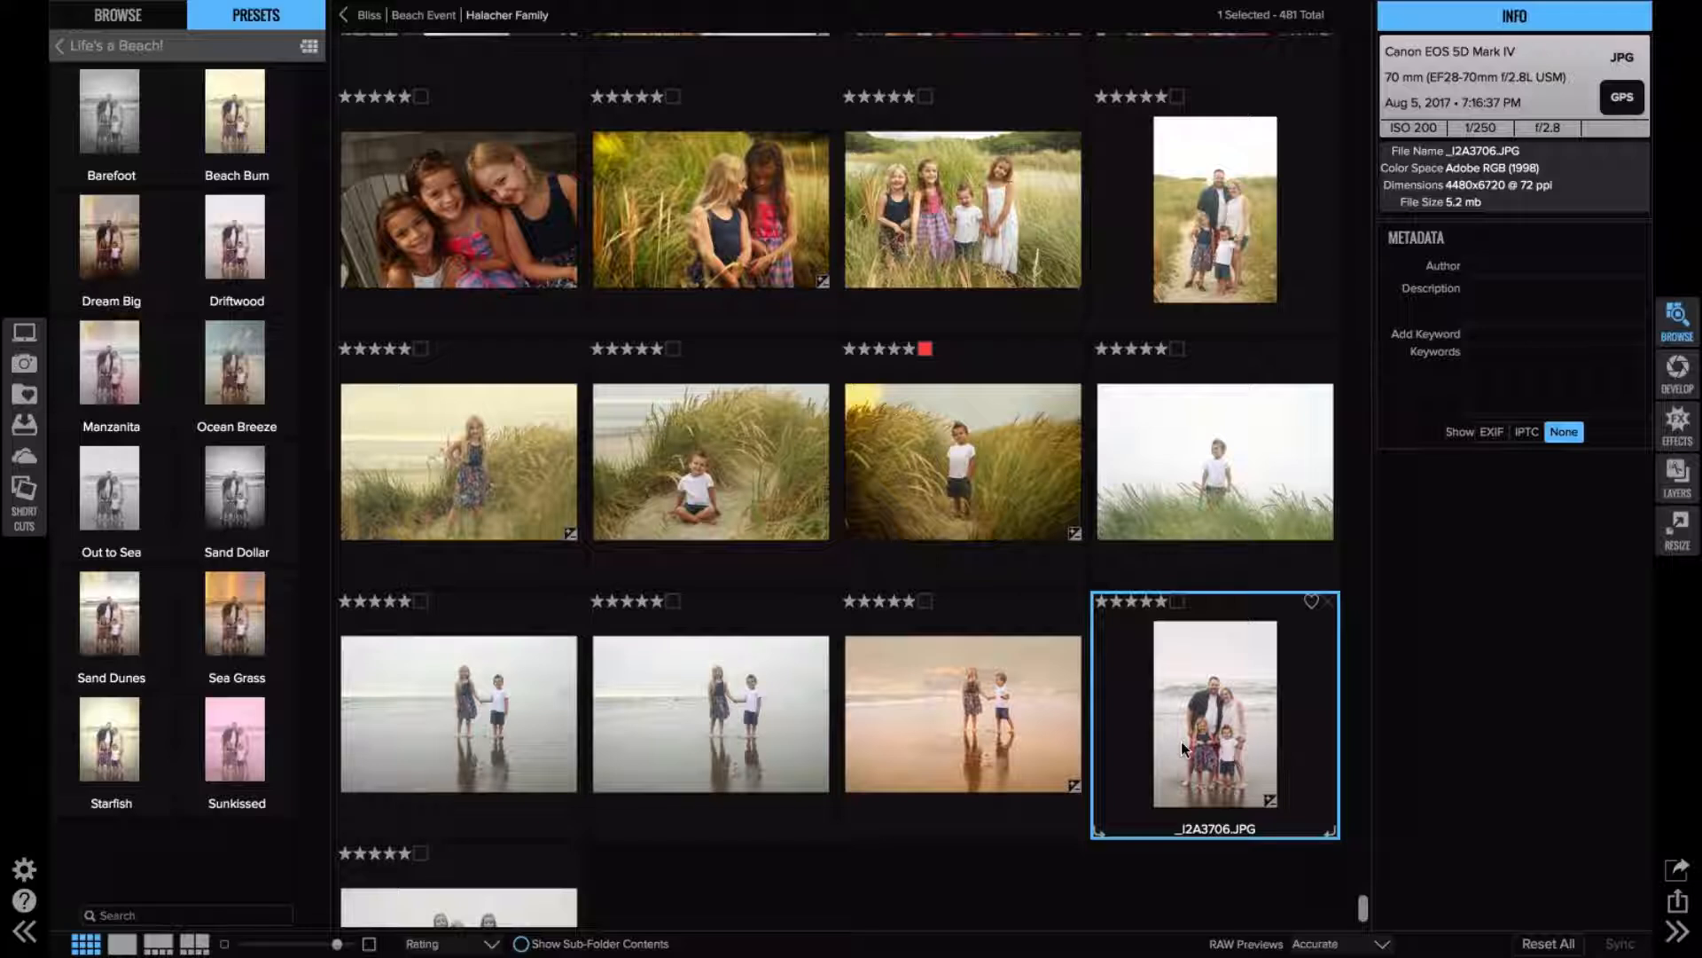
pyautogui.click(1684, 427)
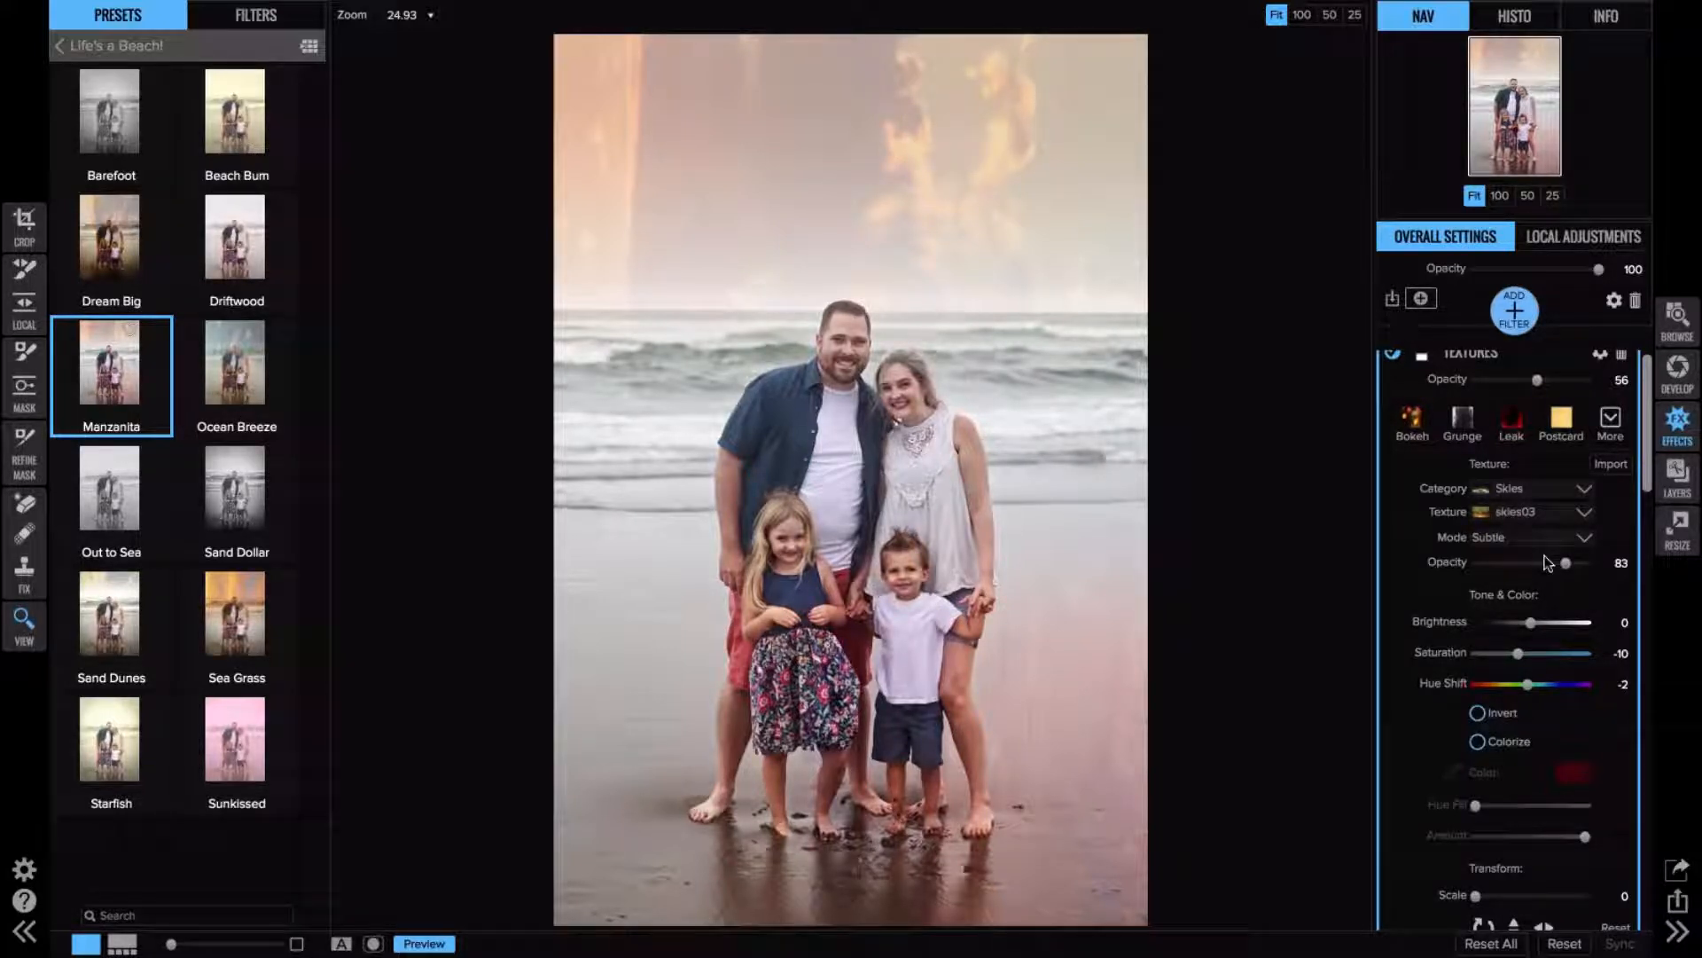
# - Rotate the skies03 texture in the first Textures filter, set to Subtle mode, by a quarter turn
pyautogui.scroll(-1, 1544, 592)
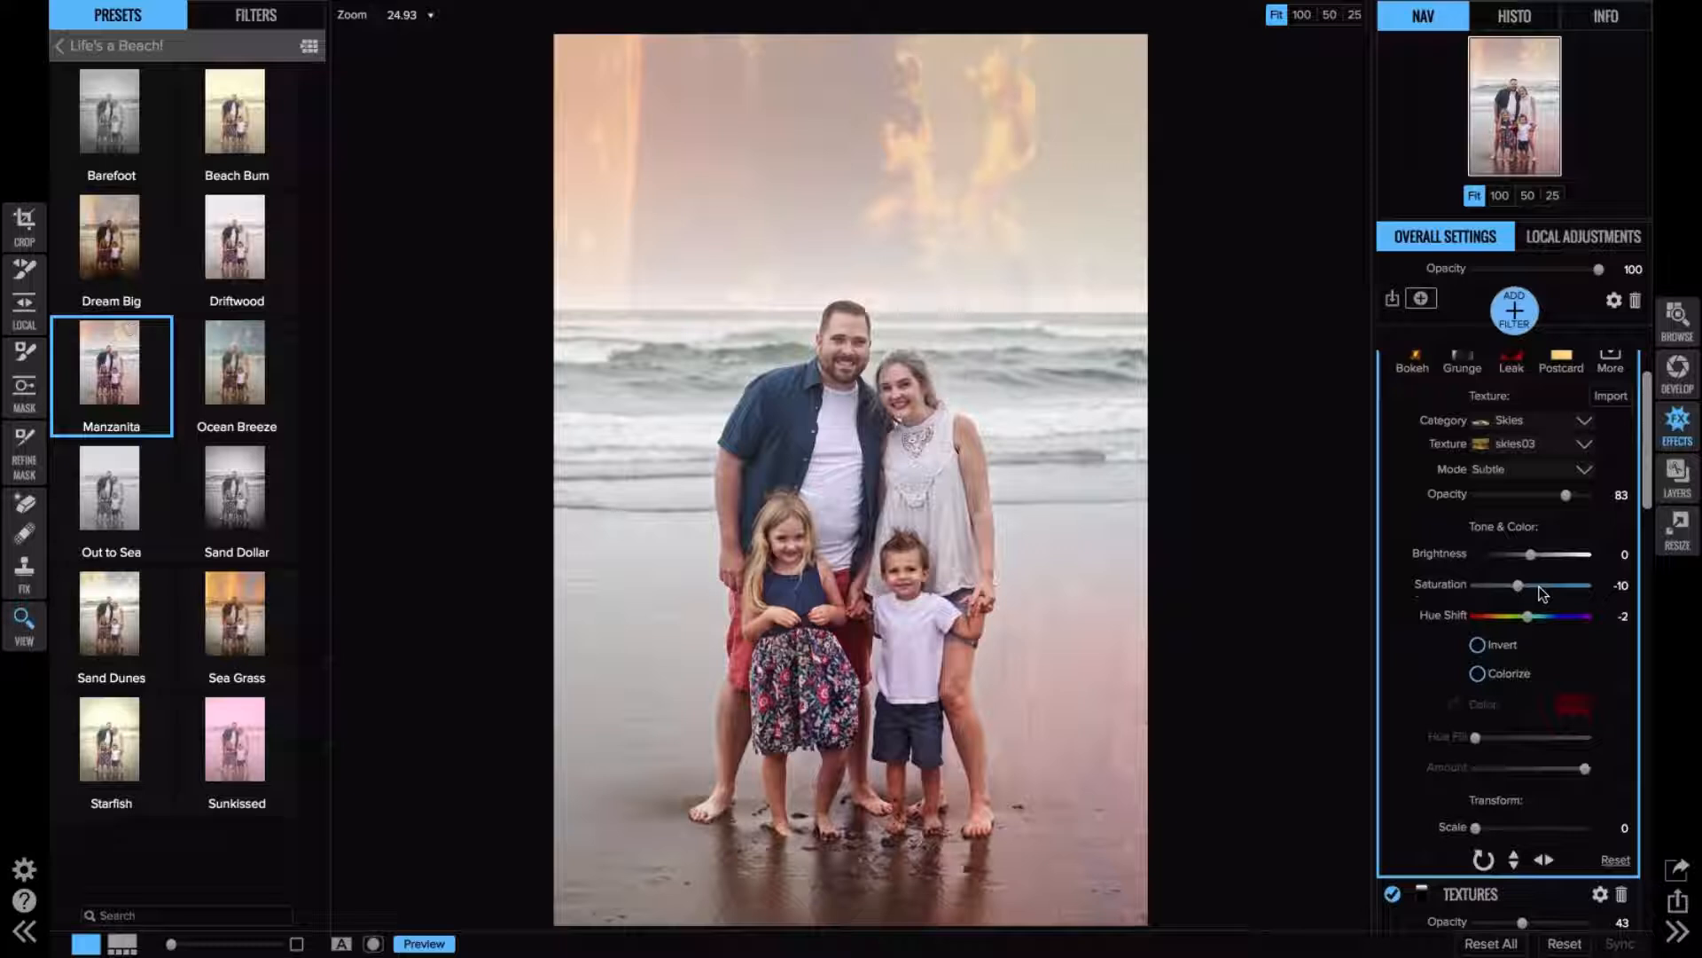
pyautogui.click(1483, 859)
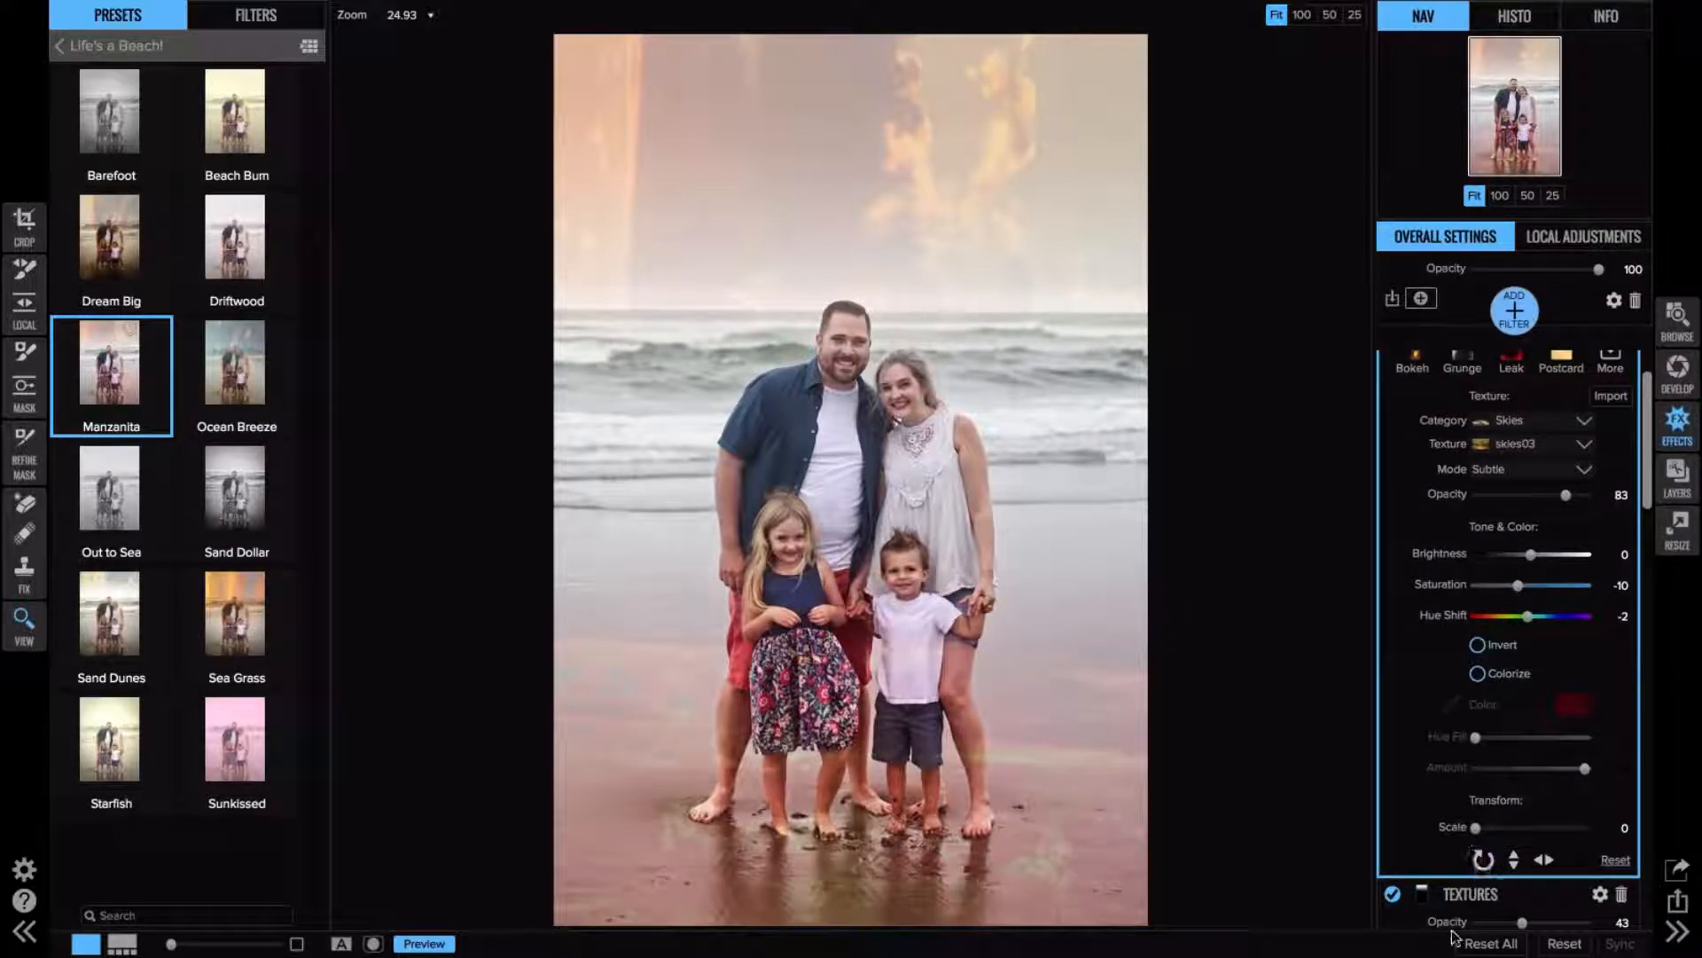
pyautogui.scroll(-4, 1496, 804)
pyautogui.scroll(-3, 1495, 798)
pyautogui.scroll(8, 1497, 742)
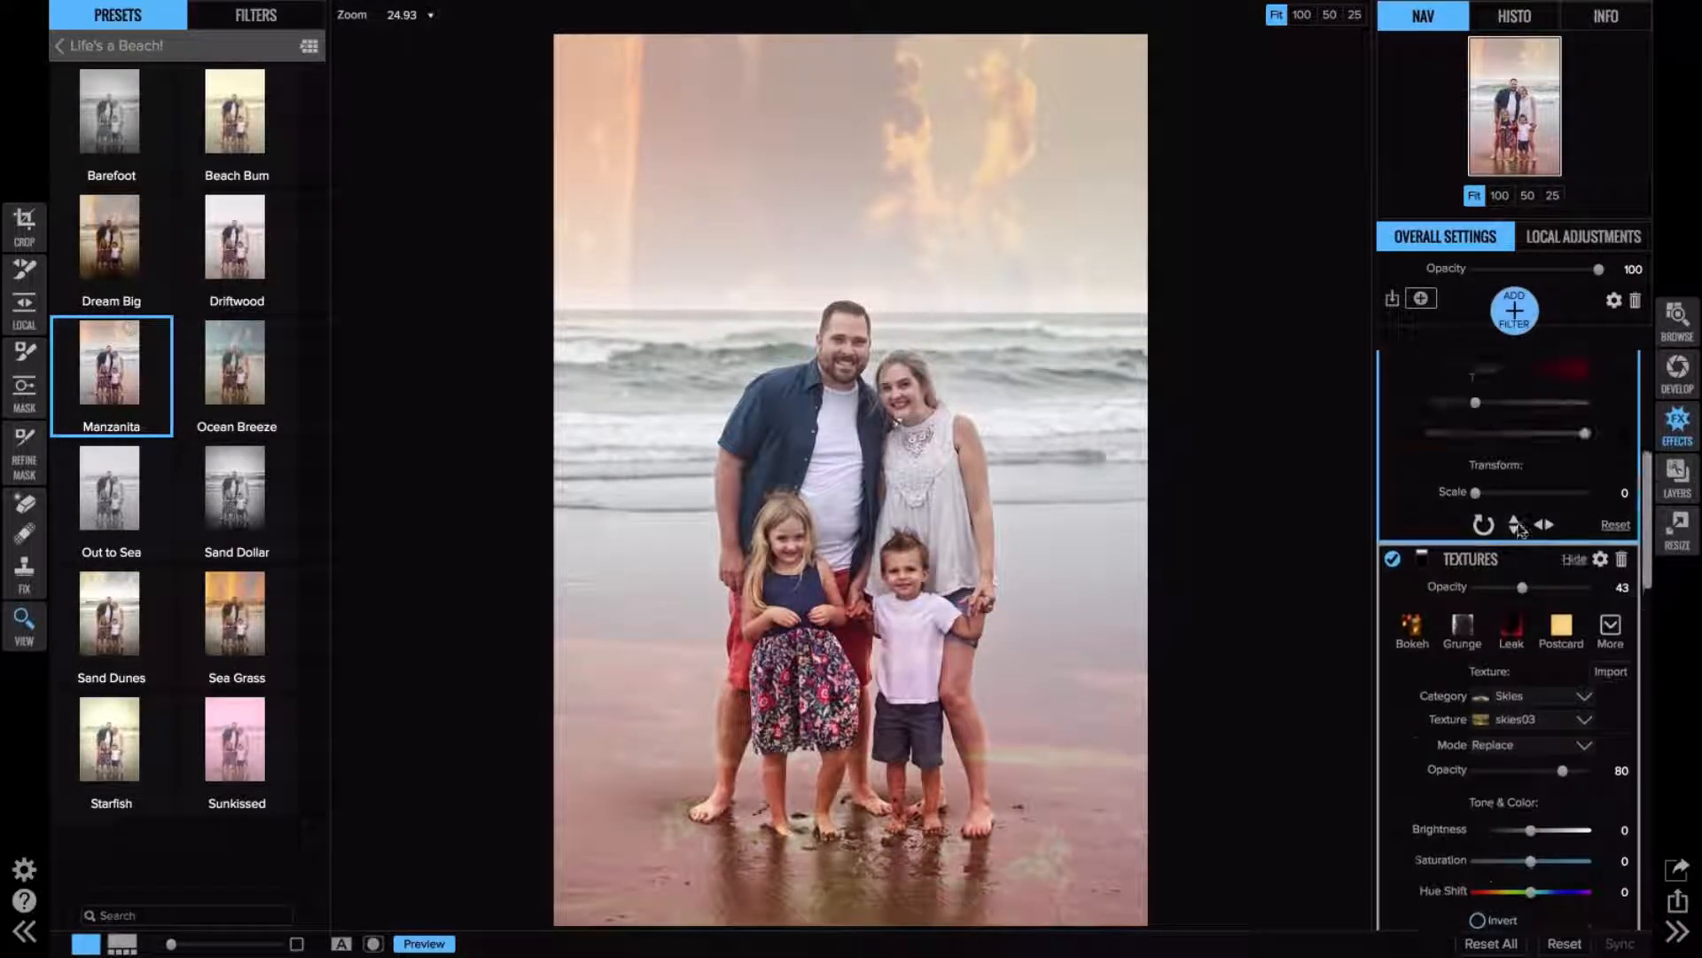
# - Turn off the first Textures filter and rotate the skies03 texture in the second one by three quarter turns, so its clouds run horizontally
pyautogui.click(1388, 366)
pyautogui.scroll(-8, 1515, 472)
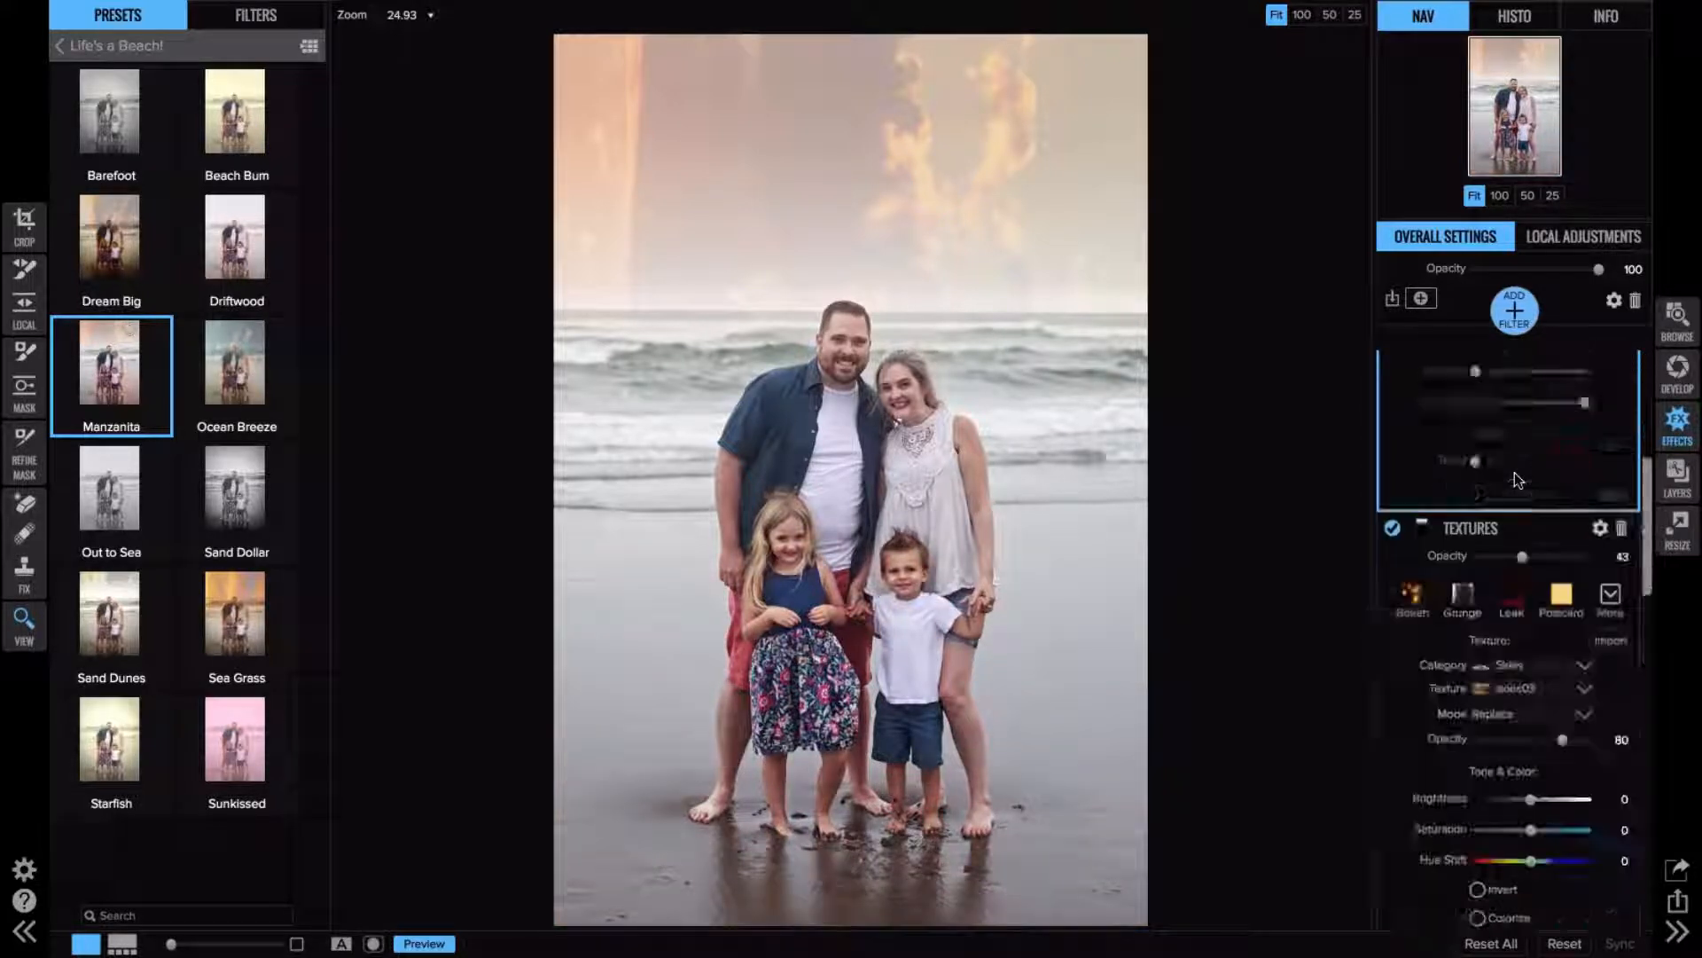
pyautogui.scroll(-2, 1514, 472)
pyautogui.click(1390, 619)
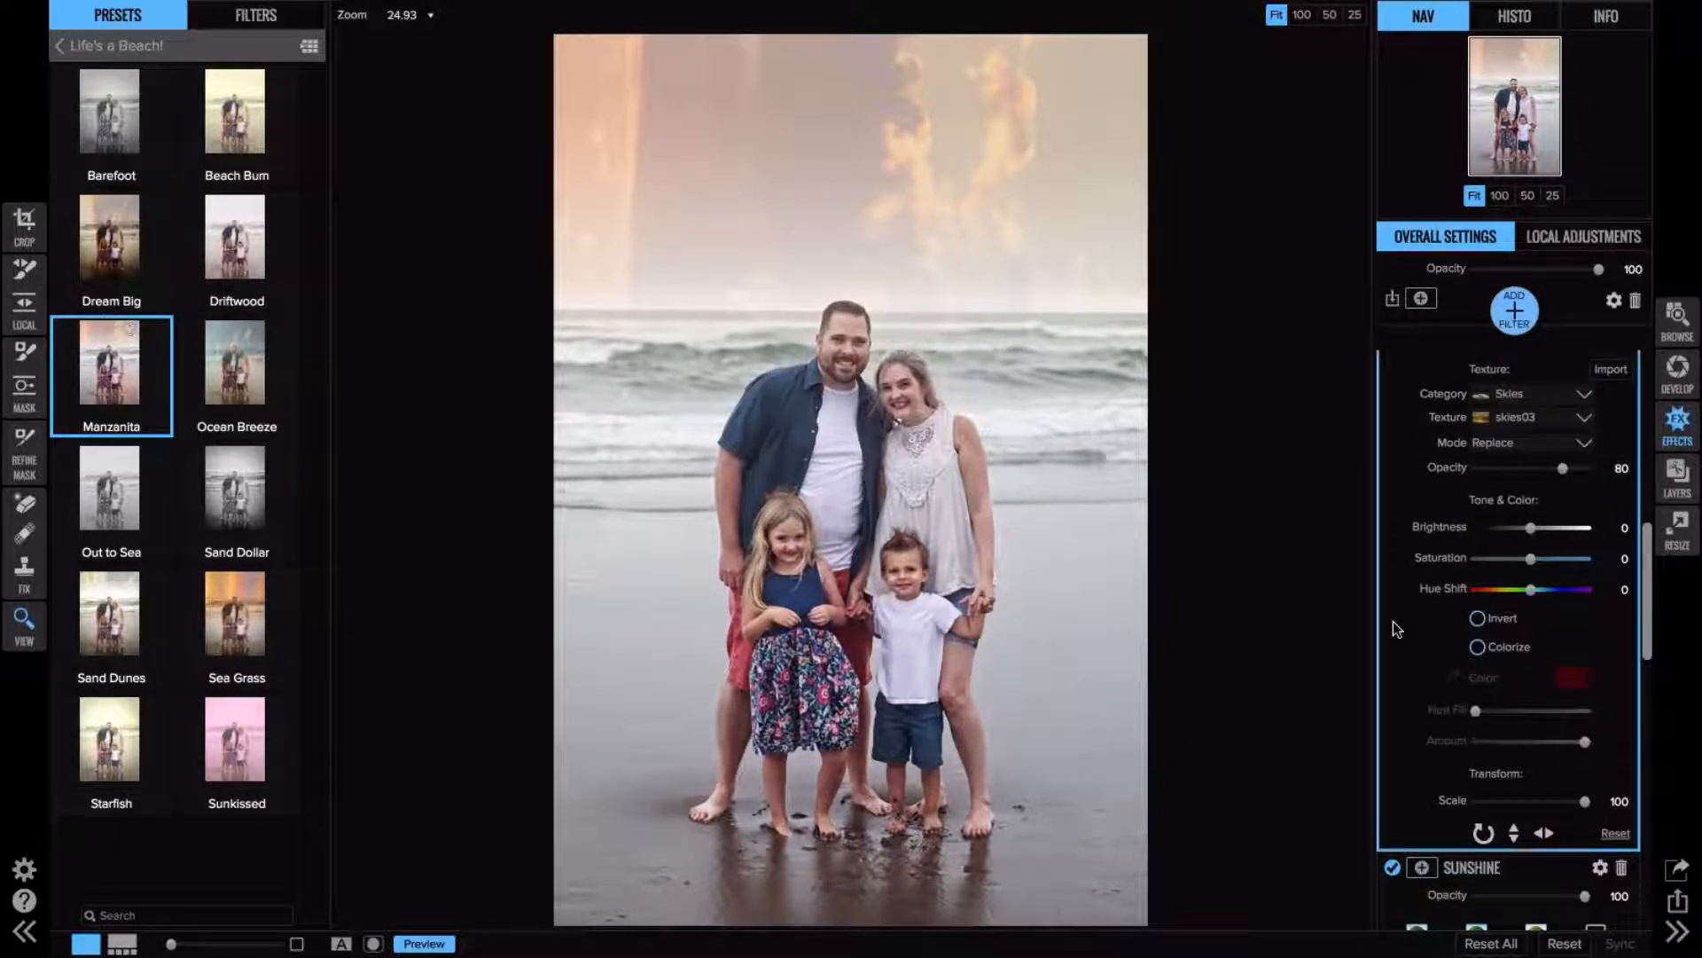
pyautogui.scroll(2, 1427, 560)
pyautogui.scroll(-1, 1440, 678)
pyautogui.scroll(-3, 1440, 678)
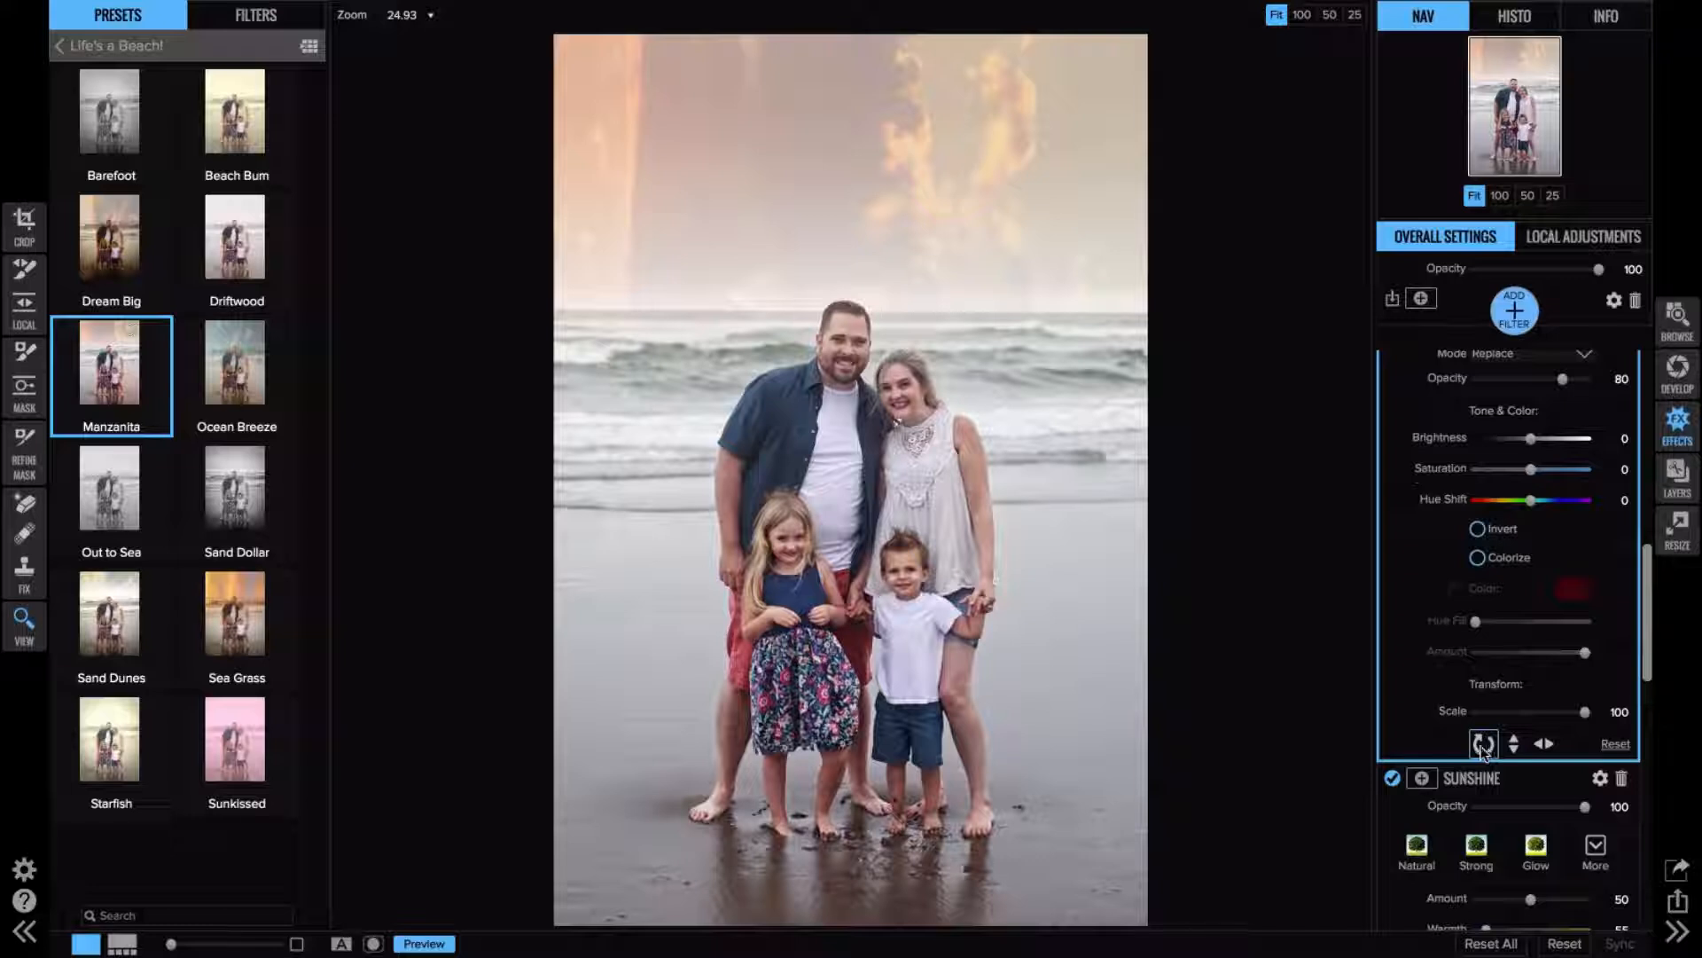
pyautogui.click(1484, 746)
pyautogui.click(1483, 746)
pyautogui.click(1483, 747)
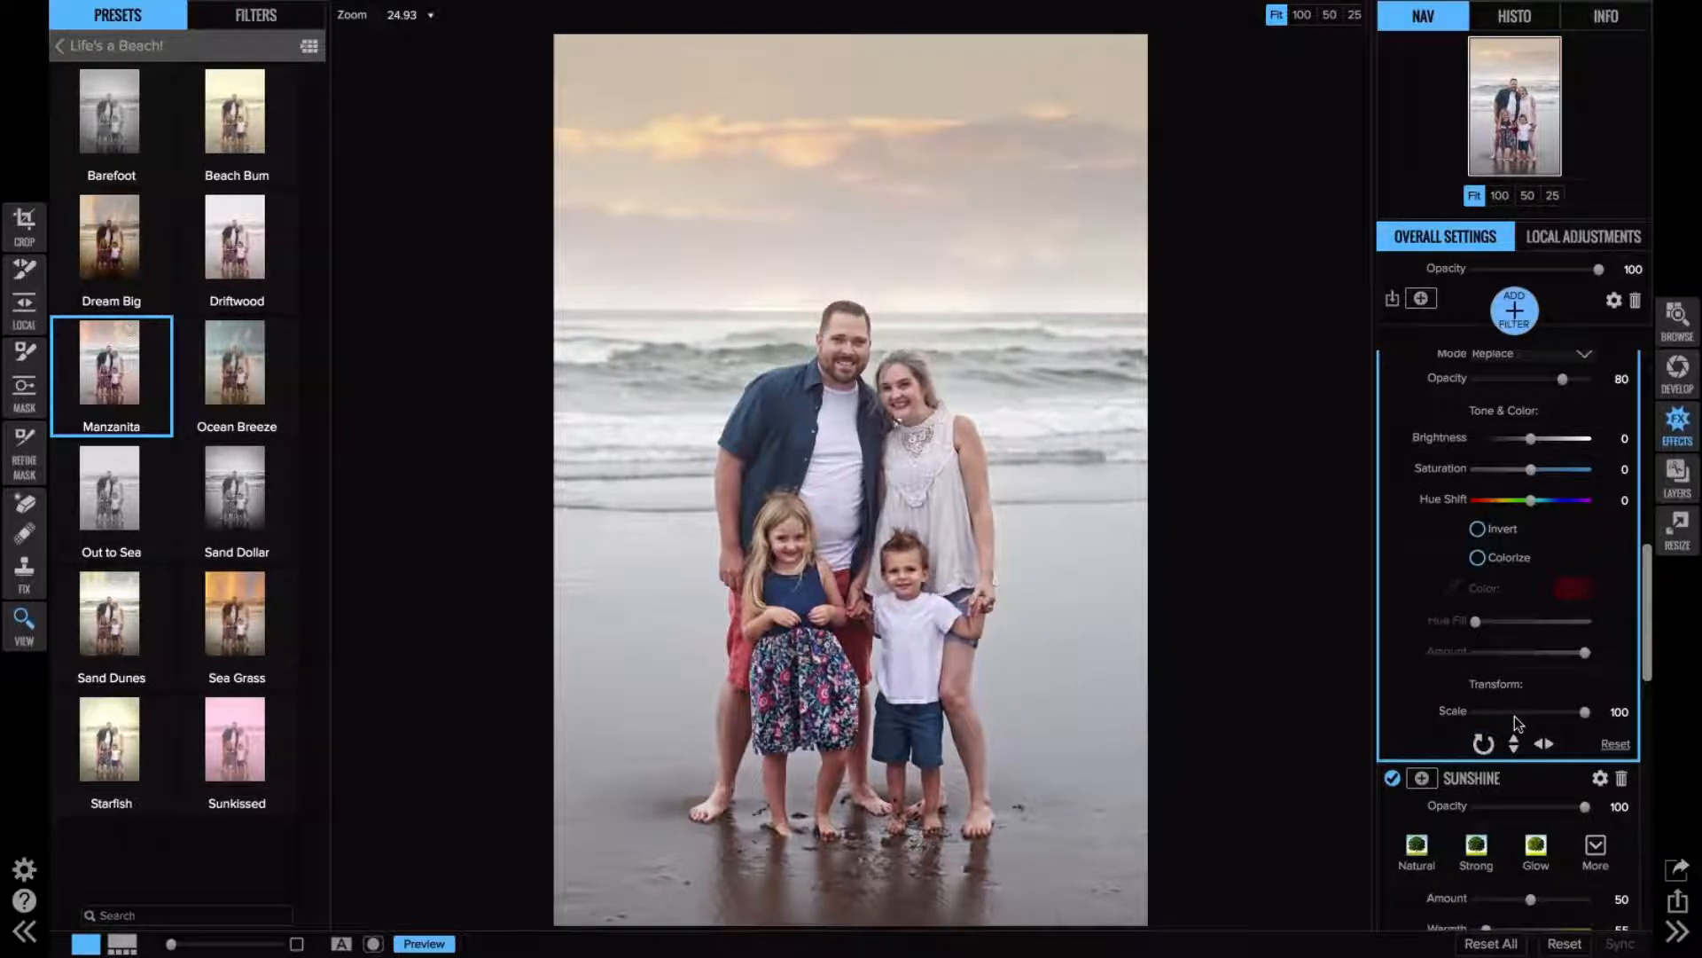
# - Reposition the gradient mask of the second Textures filter so its centre line lies in the sky just above the horizon
pyautogui.moveTo(1585, 712)
pyautogui.mouseDown()
pyautogui.moveTo(1526, 712)
pyautogui.moveTo(1604, 715)
pyautogui.mouseUp()
pyautogui.click(24, 387)
pyautogui.click(771, 239)
pyautogui.moveTo(851, 222)
pyautogui.mouseDown()
pyautogui.moveTo(855, 182)
pyautogui.moveTo(878, 324)
pyautogui.moveTo(869, 222)
pyautogui.moveTo(844, 222)
pyautogui.moveTo(866, 202)
pyautogui.moveTo(866, 241)
pyautogui.mouseUp()
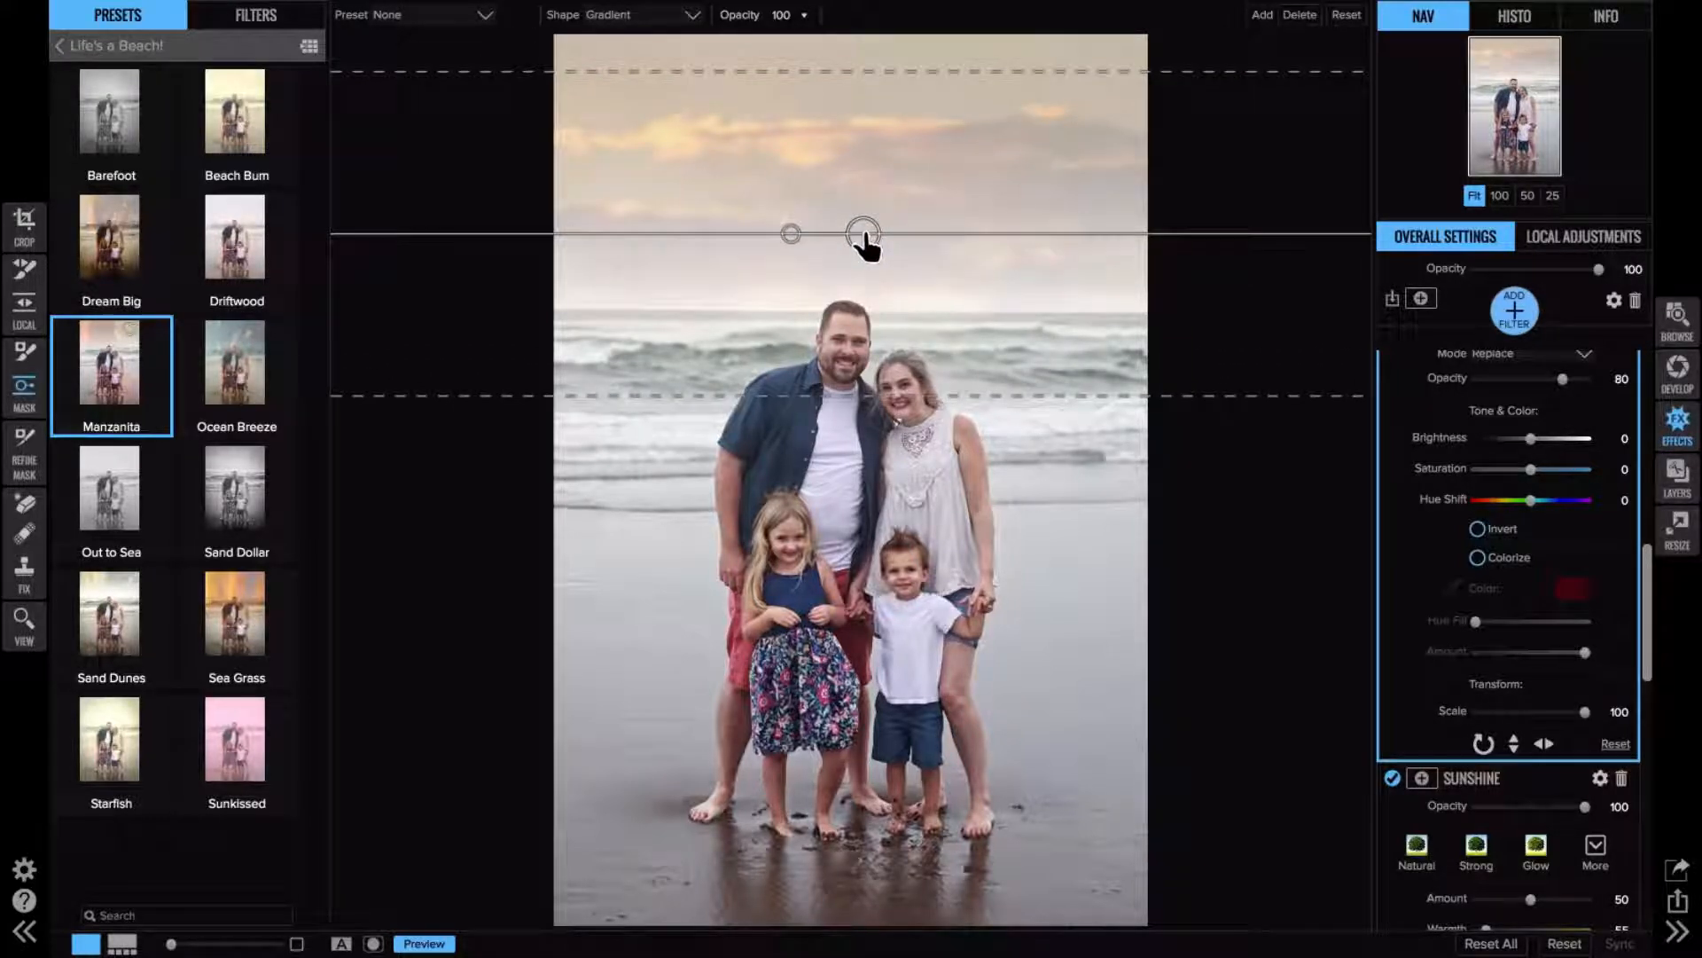
pyautogui.scroll(1, 1552, 425)
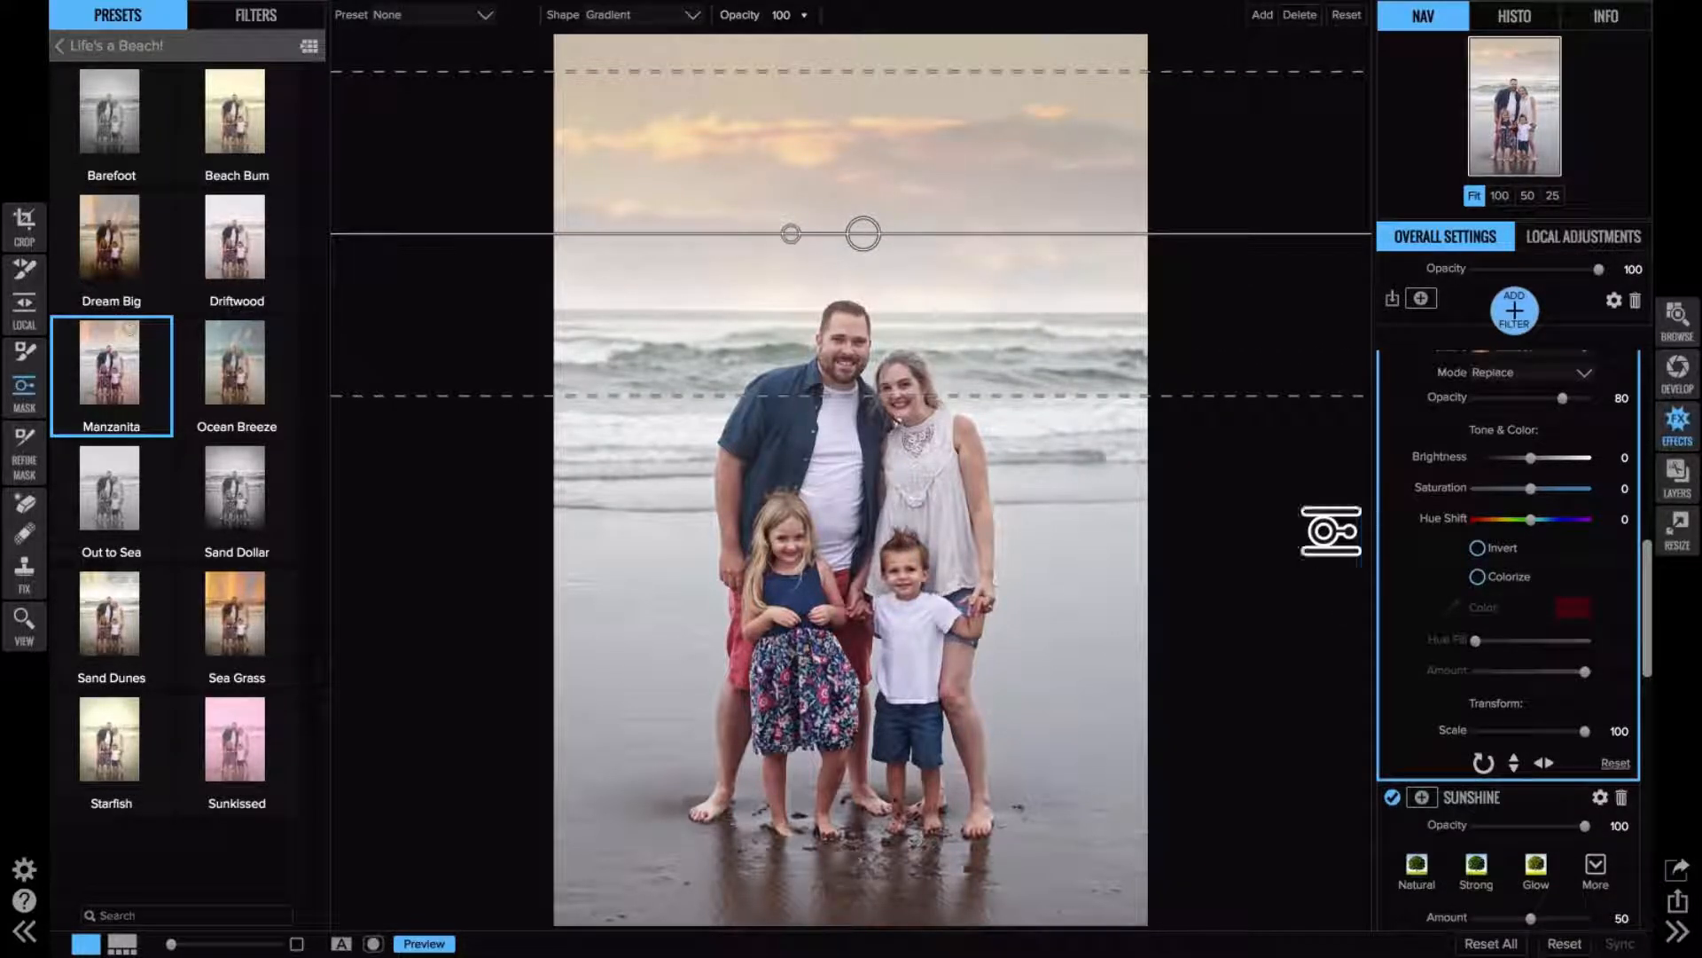
pyautogui.click(1148, 531)
pyautogui.hotkey('ctrl', 'z')
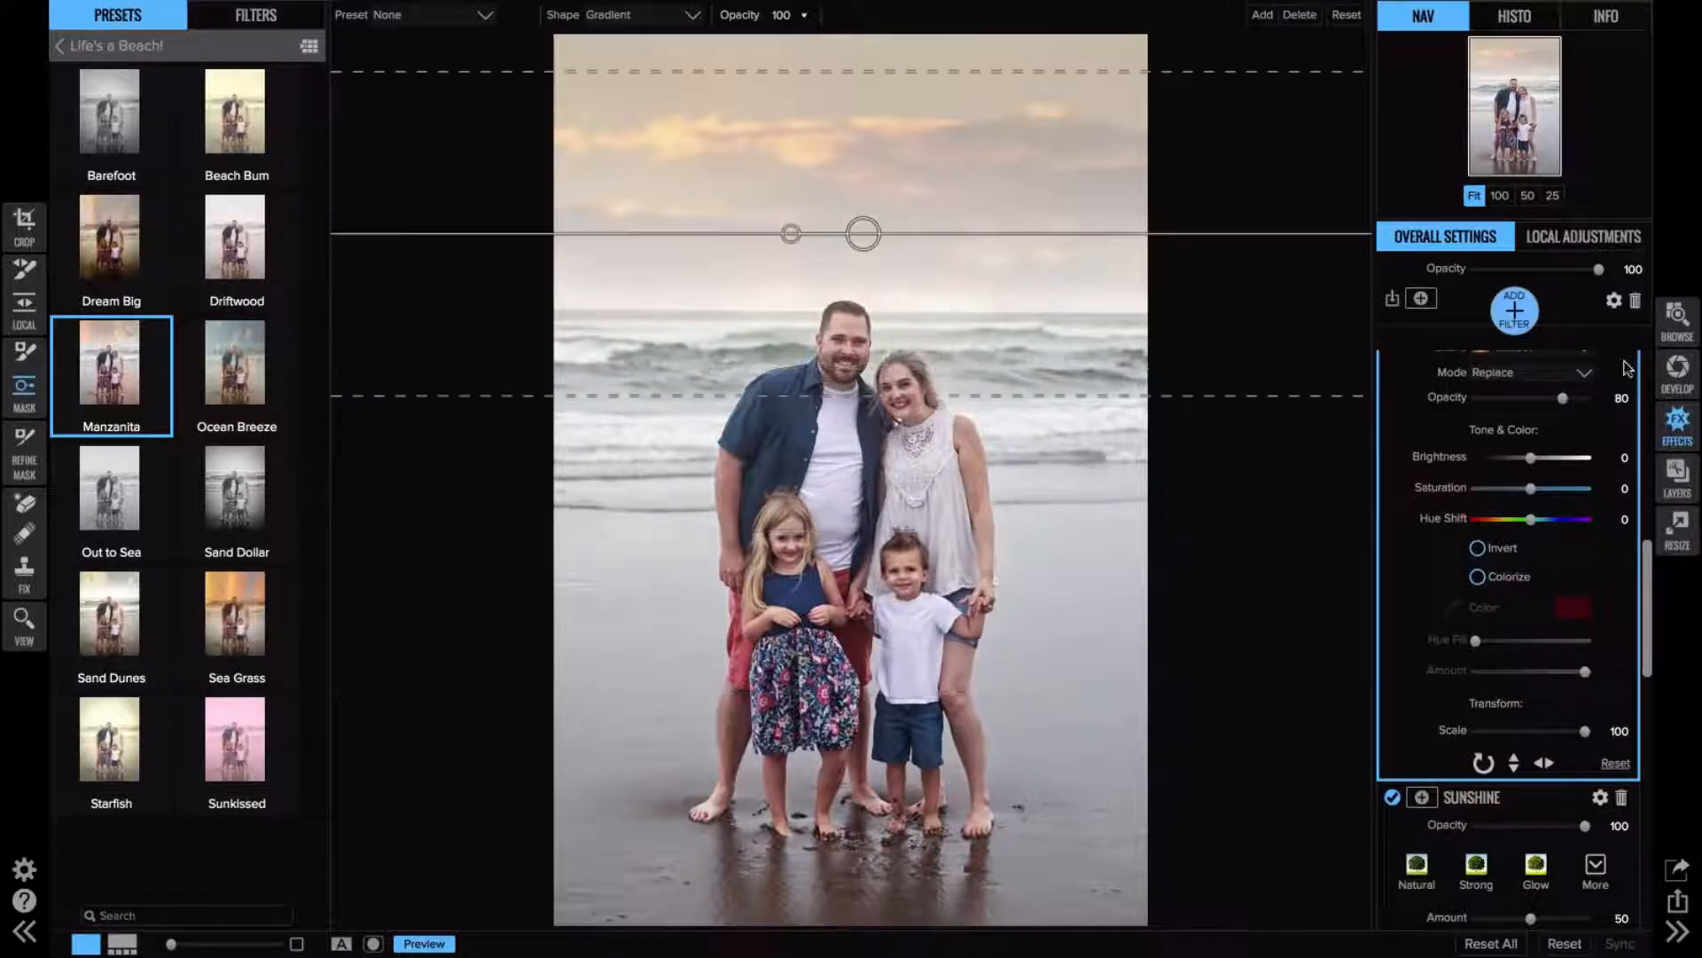
# - Set the Sunshine filter's Warmth to -36 and its Amount to 85
pyautogui.click(1536, 821)
pyautogui.moveTo(1535, 818); pyautogui.dragTo(1532, 816)
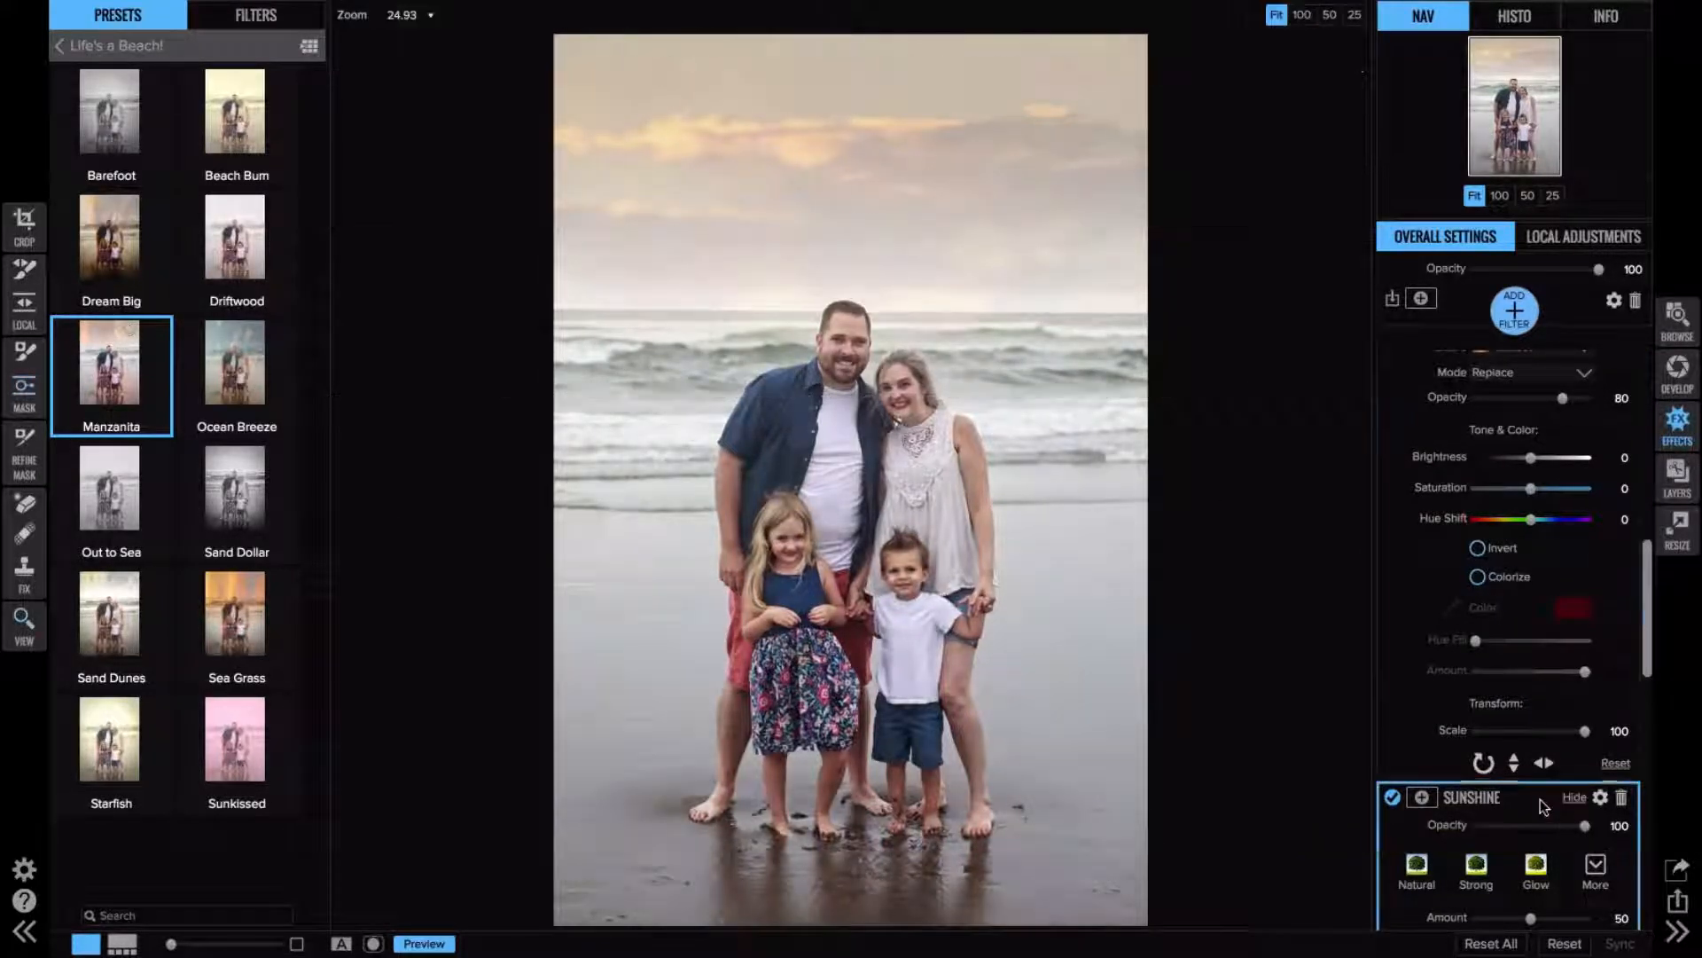
pyautogui.scroll(-5, 1540, 800)
pyautogui.moveTo(1487, 813); pyautogui.dragTo(1541, 780)
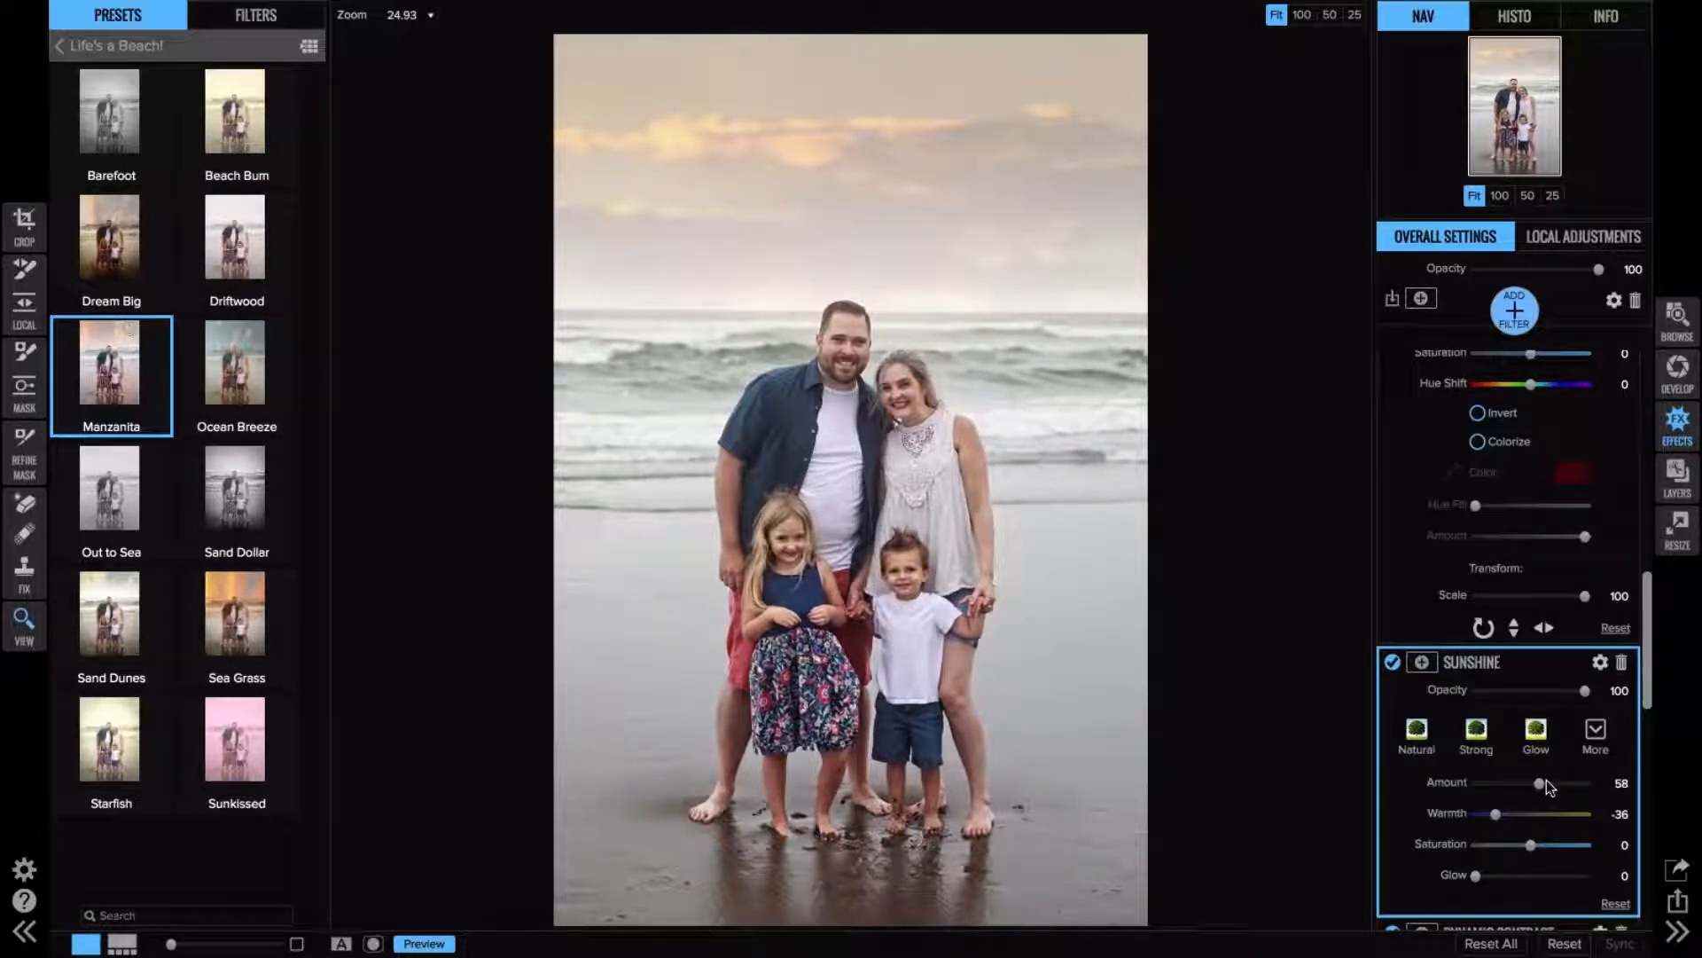
pyautogui.moveTo(1547, 779); pyautogui.dragTo(1568, 783)
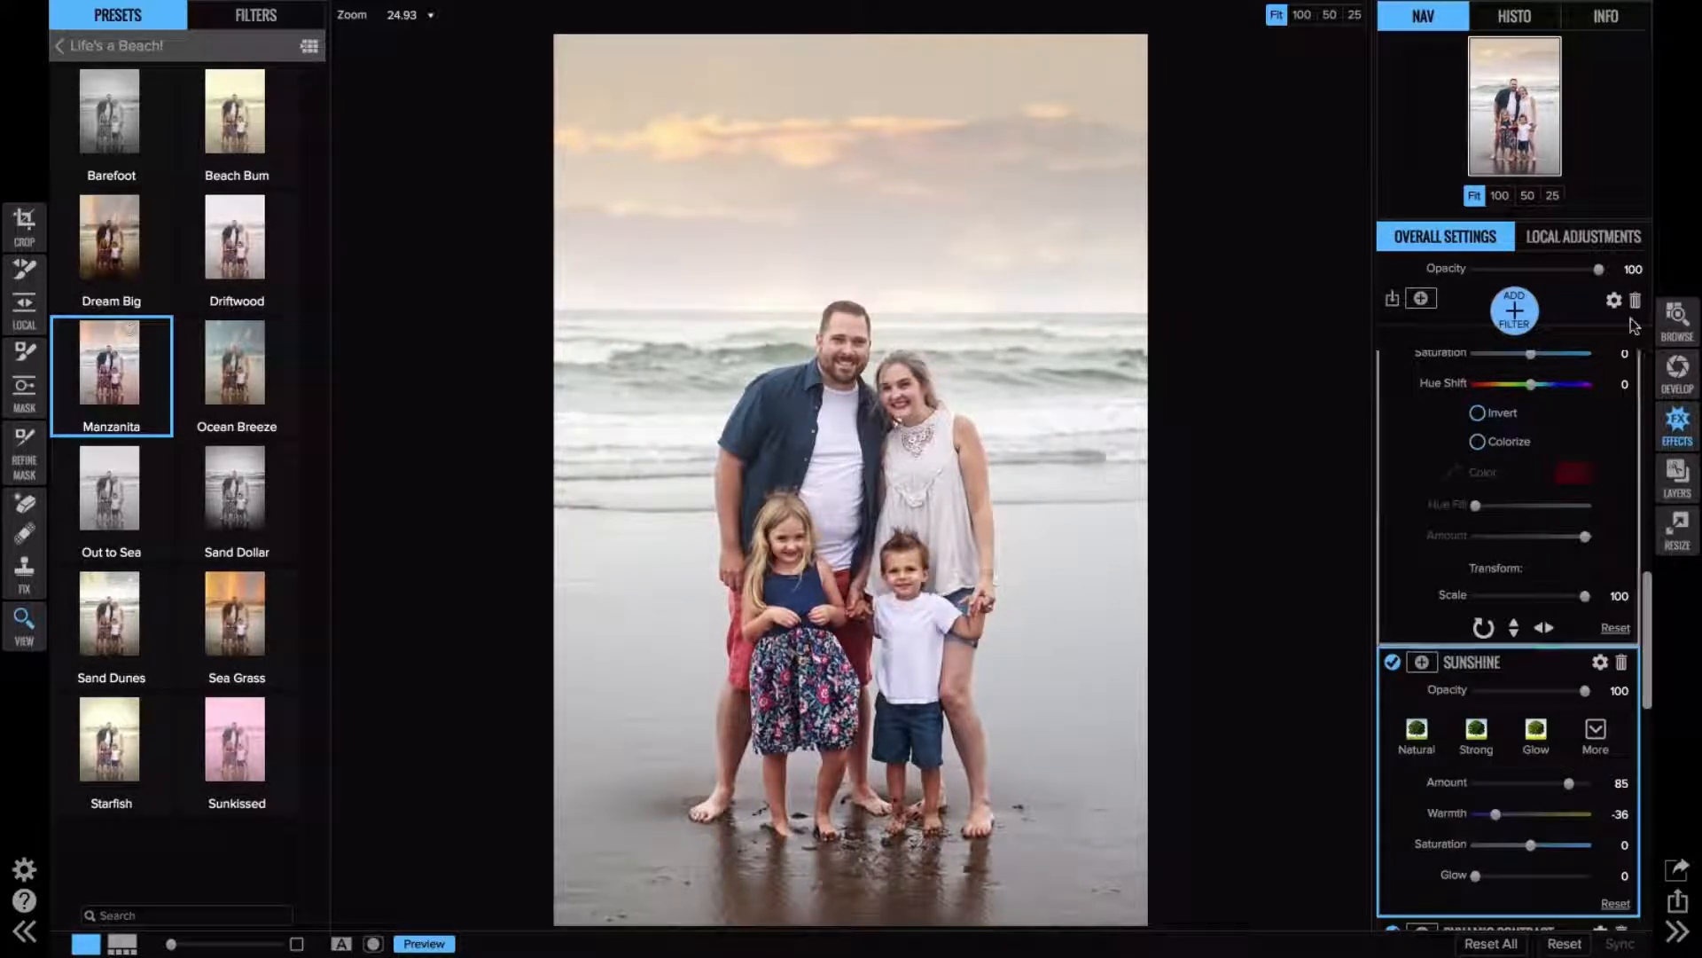
# - Return to Browse, view the finished family portrait _I2A3706.JPG at full size, and go back to the thumbnail grid
pyautogui.click(1682, 325)
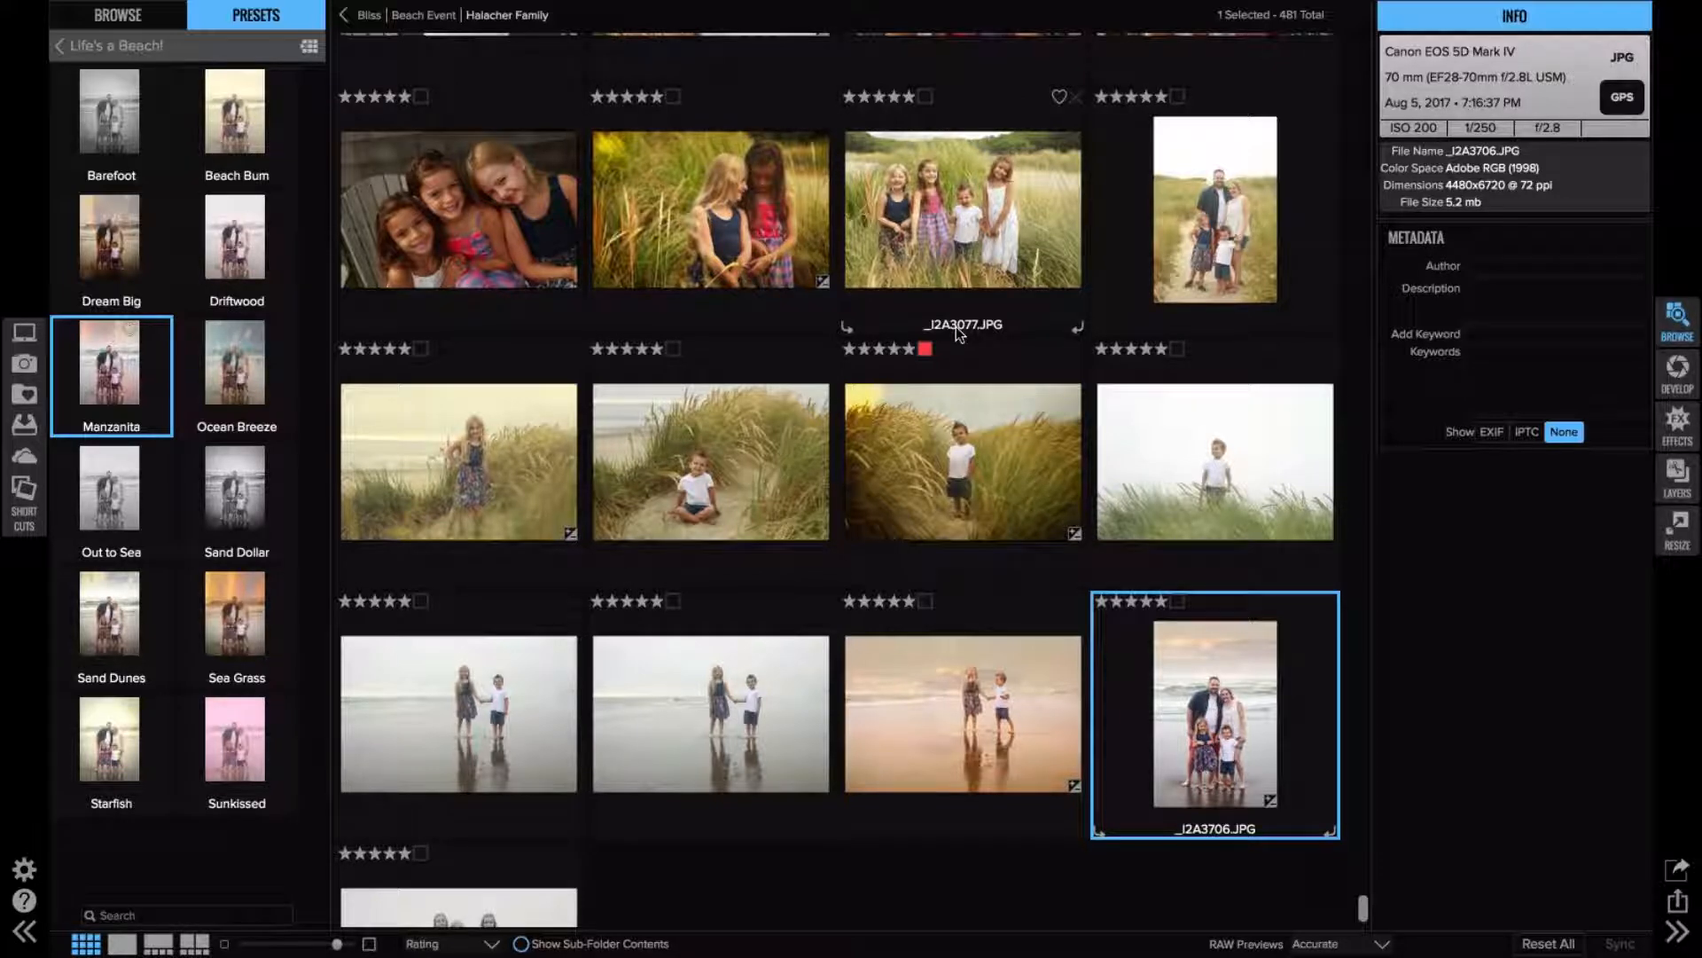
pyautogui.doubleClick(1161, 696)
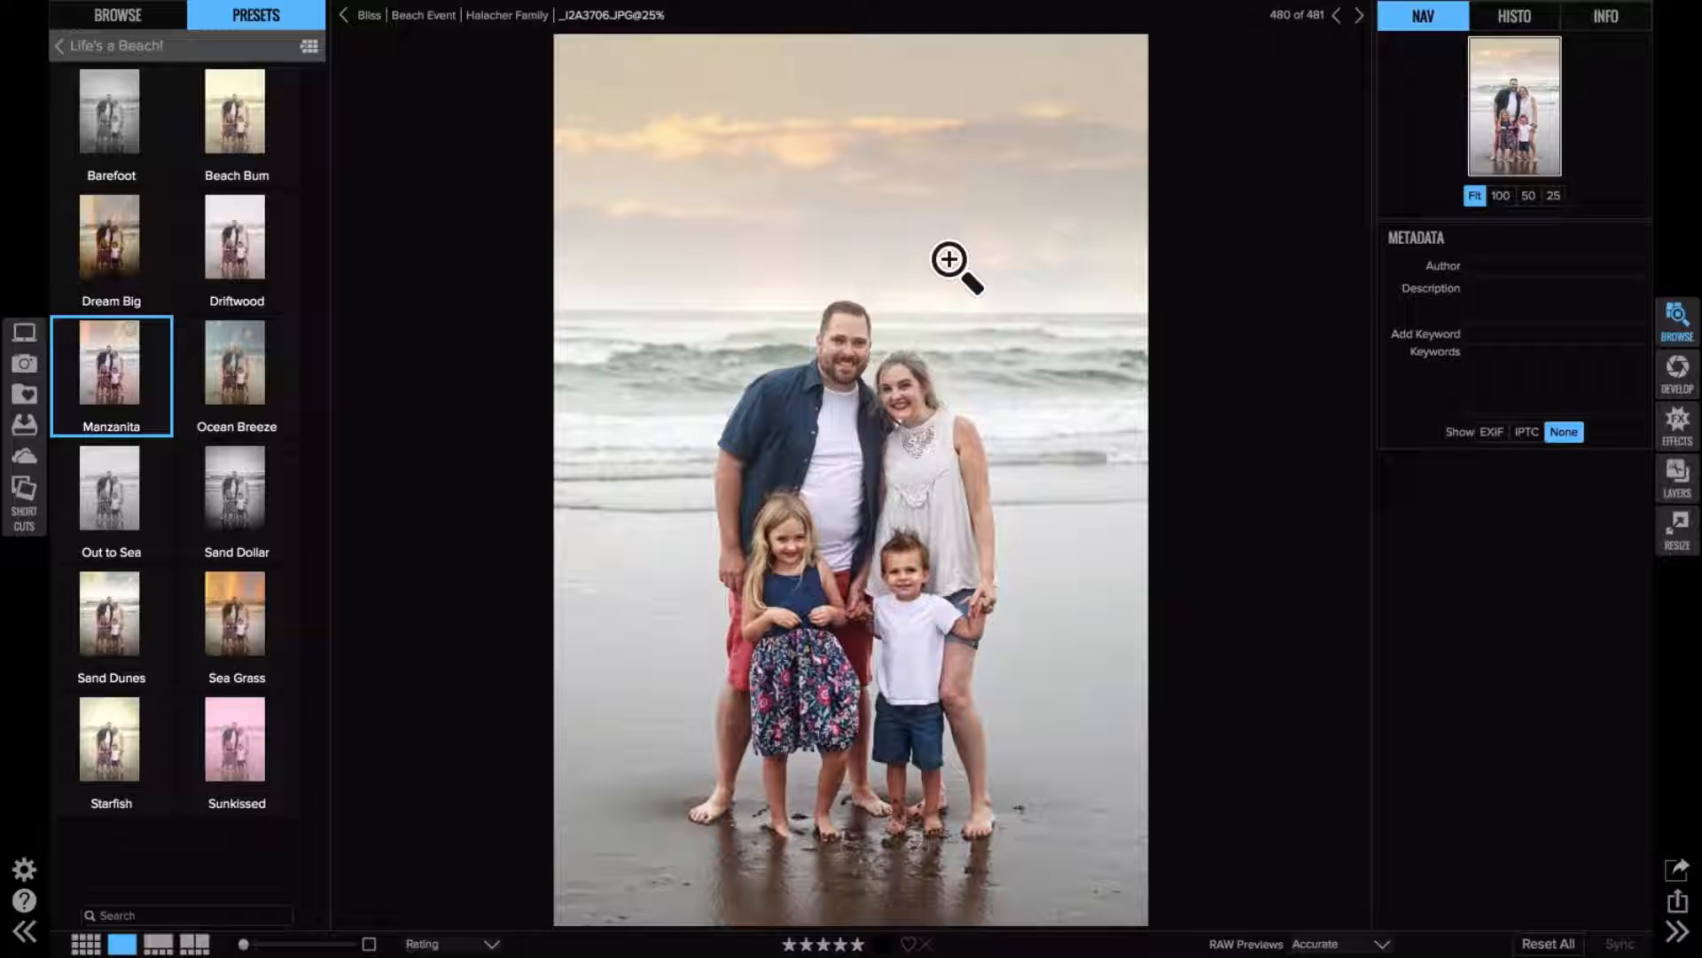
pyautogui.press('g')
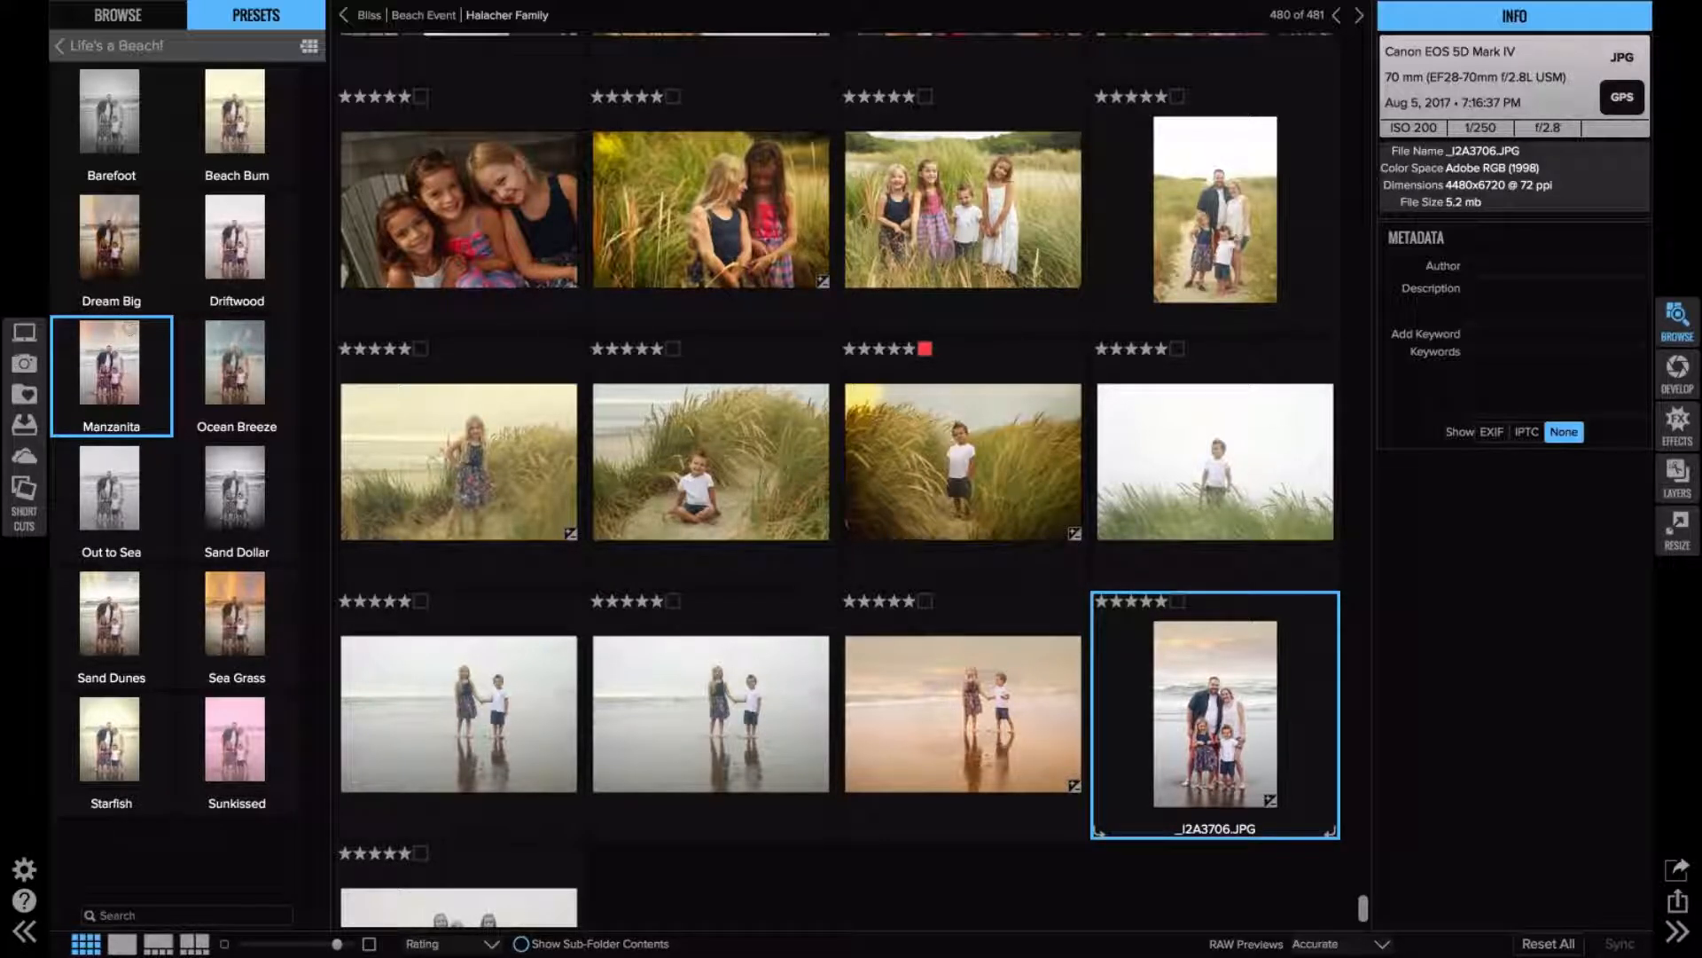
# - Look through the Halacher Family thumbnails, view the edited dune photo _I2A3262.JPG at full size, and return to the grid
pyautogui.scroll(-1, 755, 684)
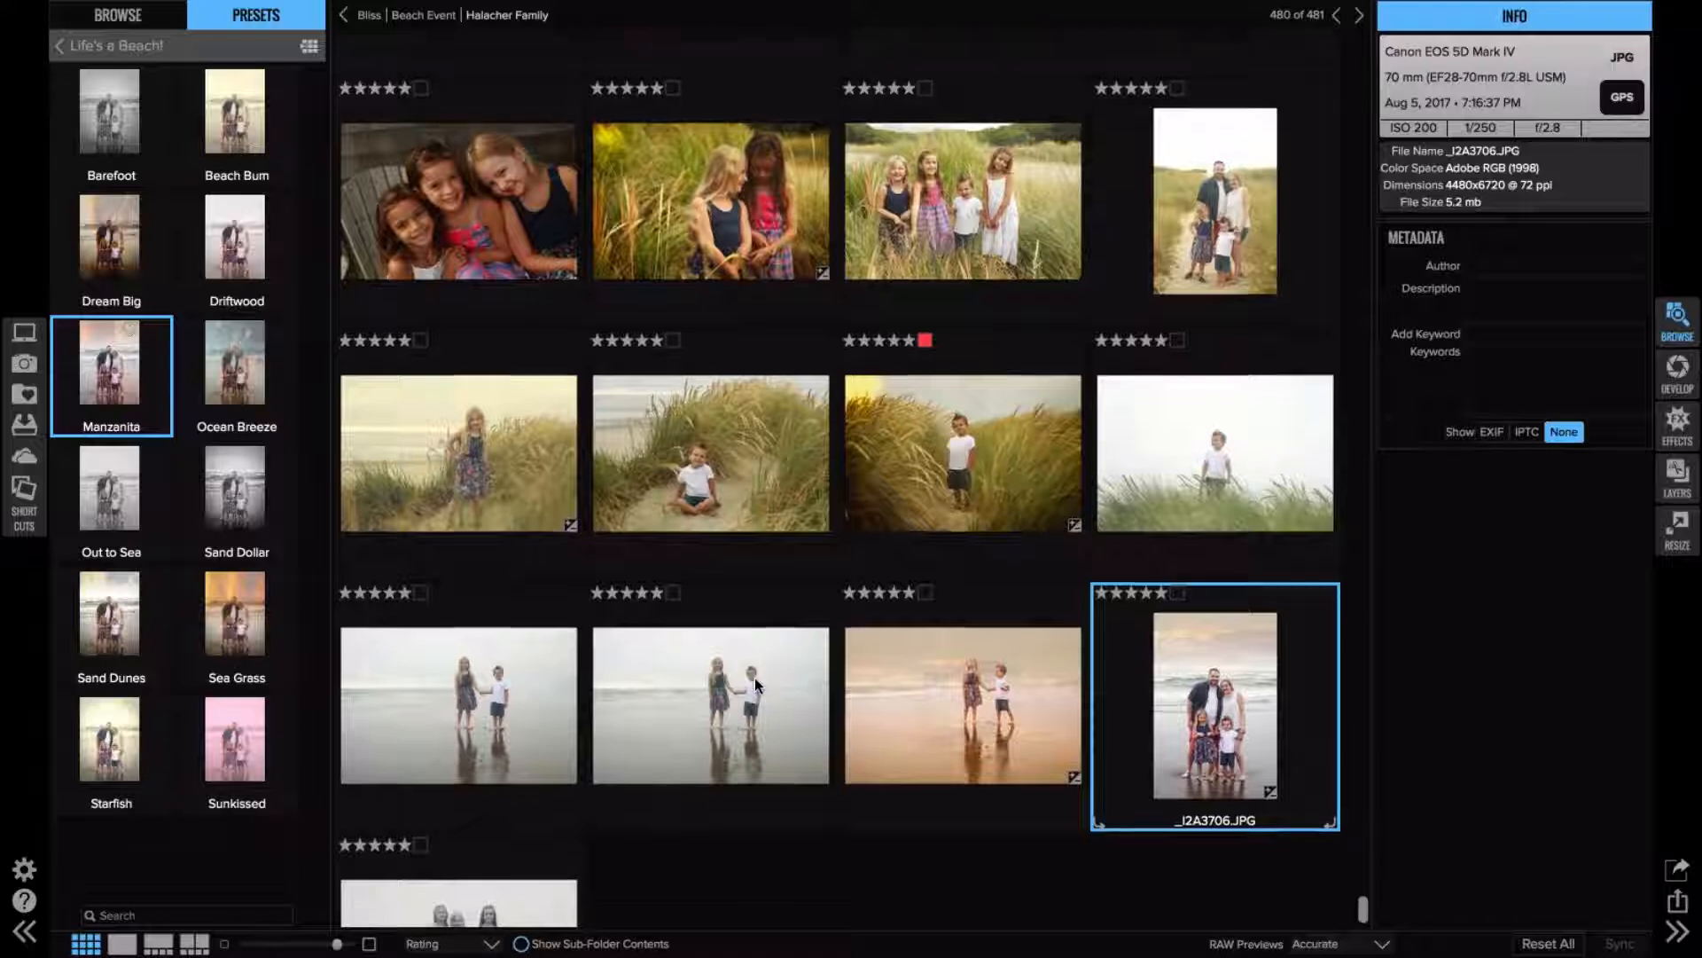
pyautogui.scroll(-3, 755, 681)
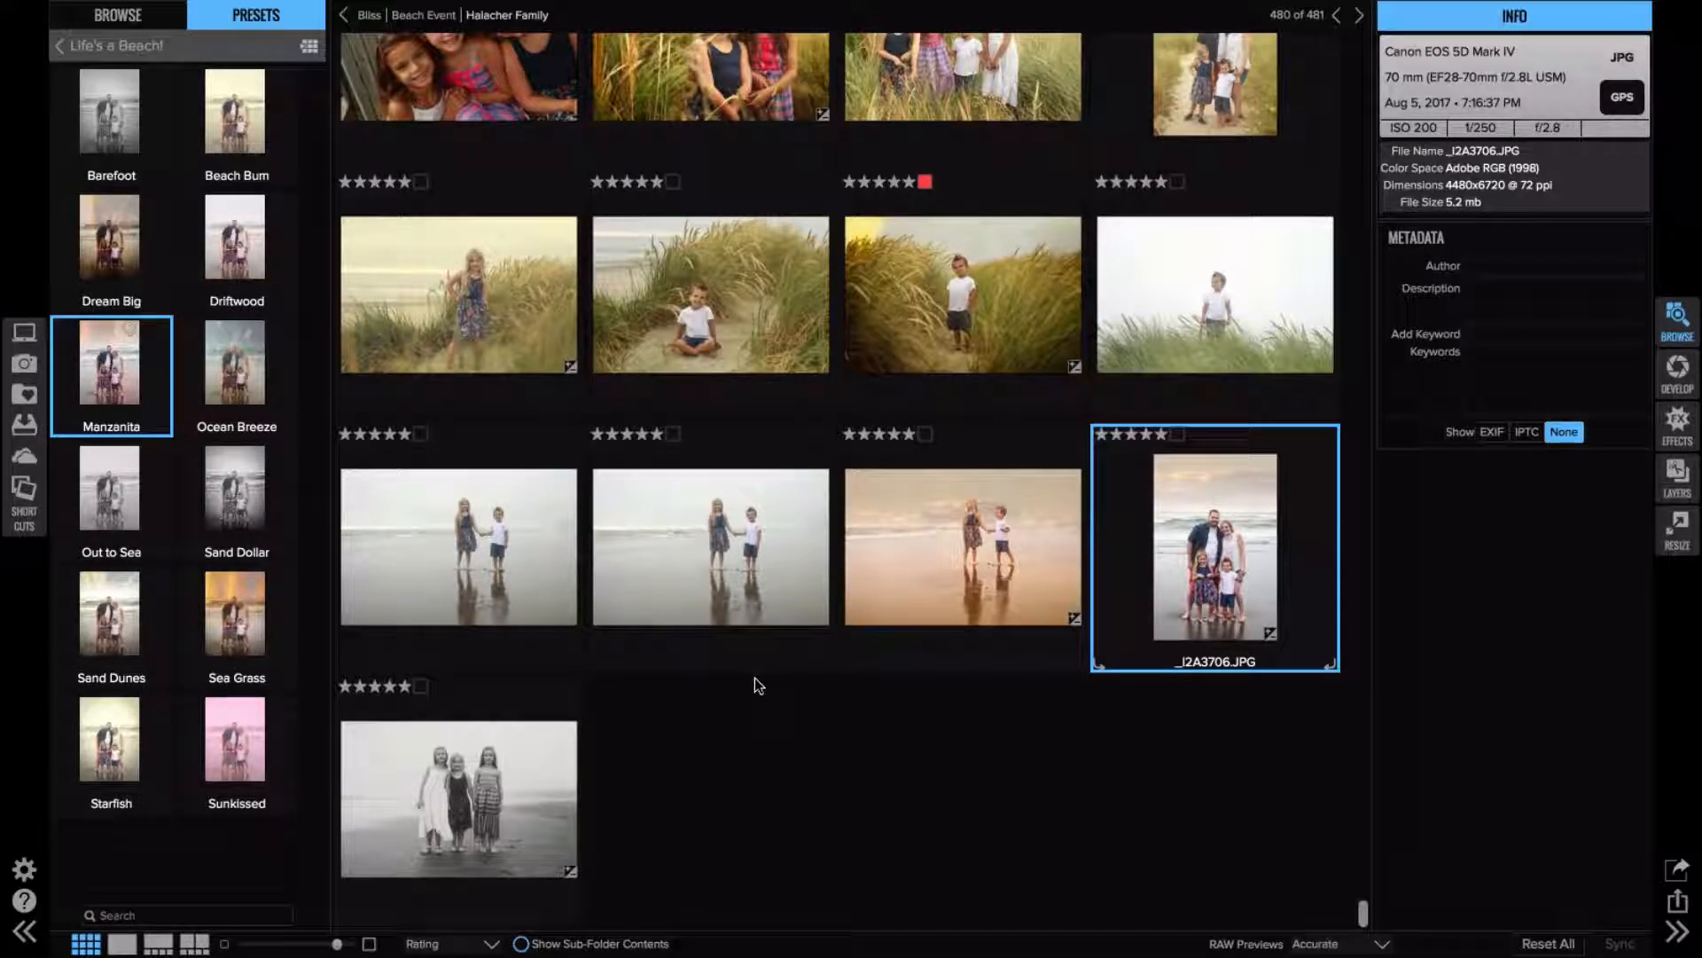
pyautogui.scroll(1, 881, 578)
pyautogui.scroll(5, 880, 574)
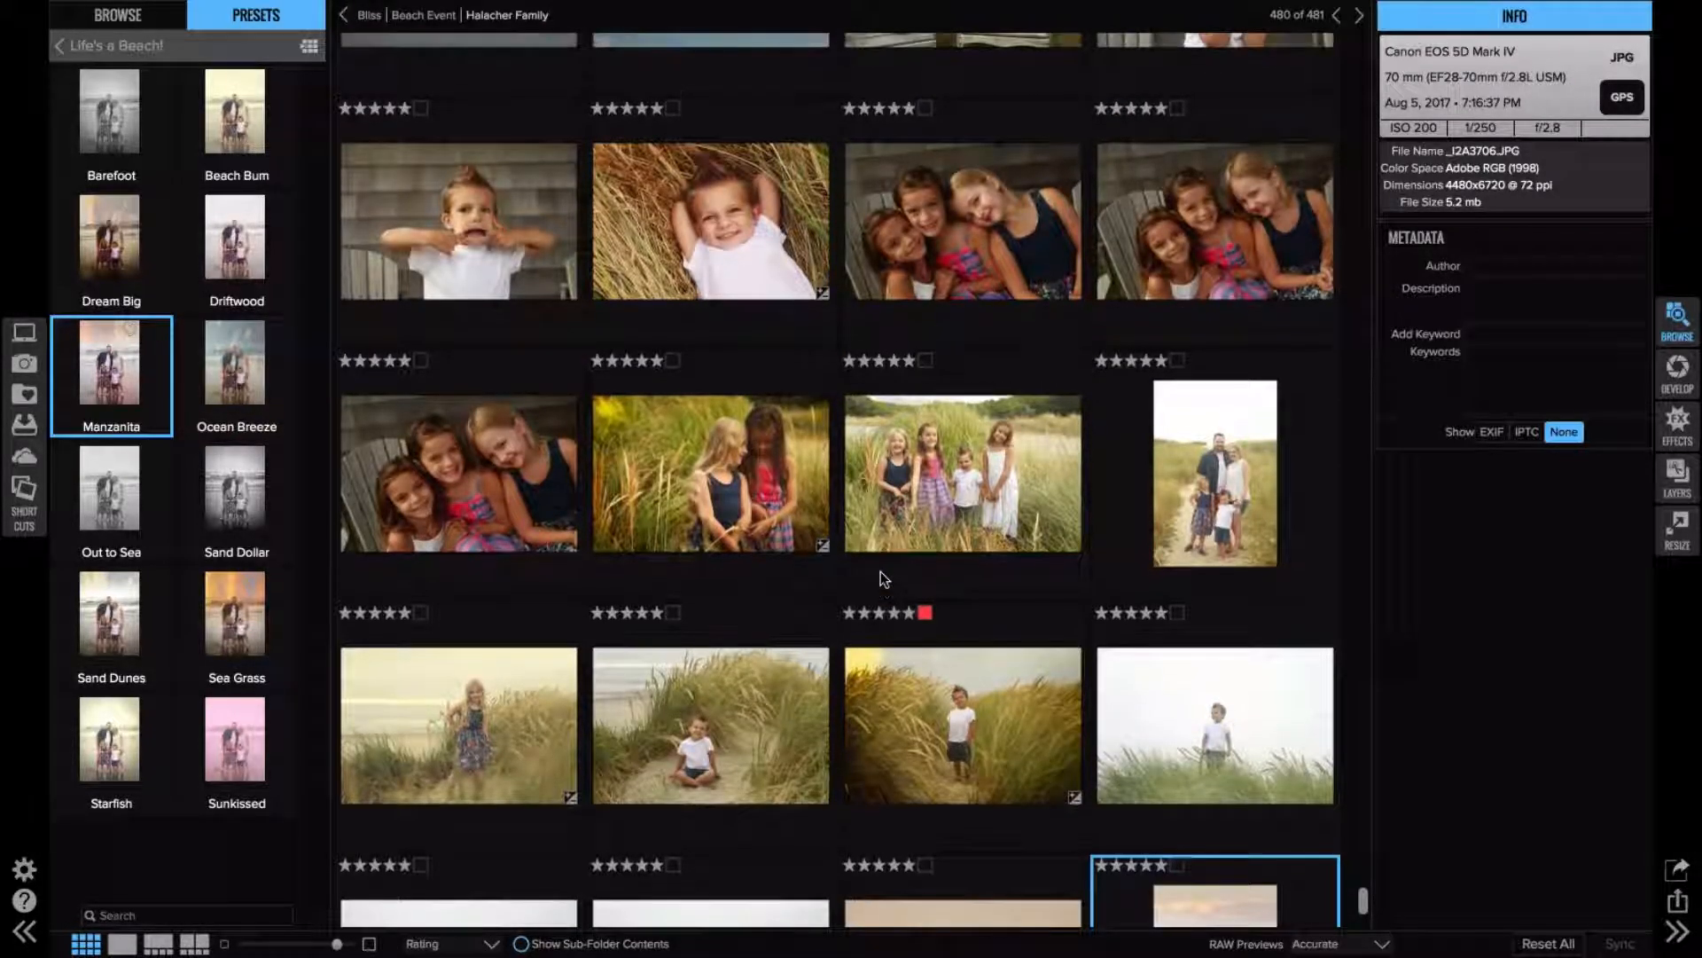
pyautogui.scroll(1, 883, 578)
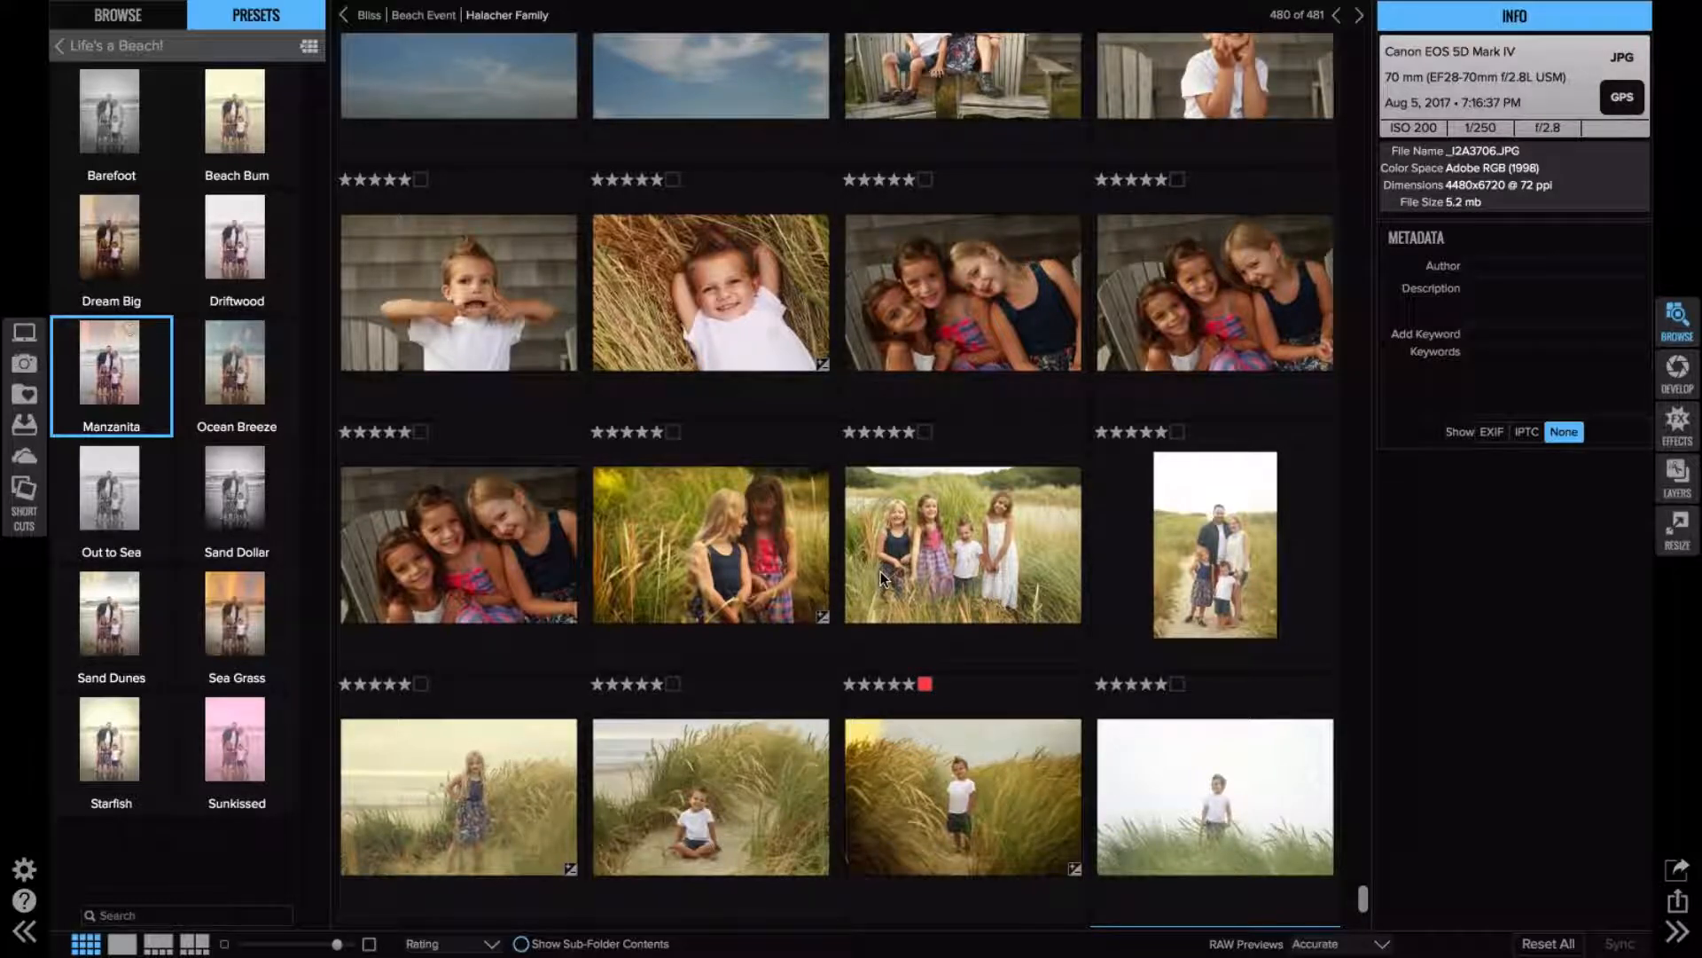
pyautogui.scroll(1, 881, 571)
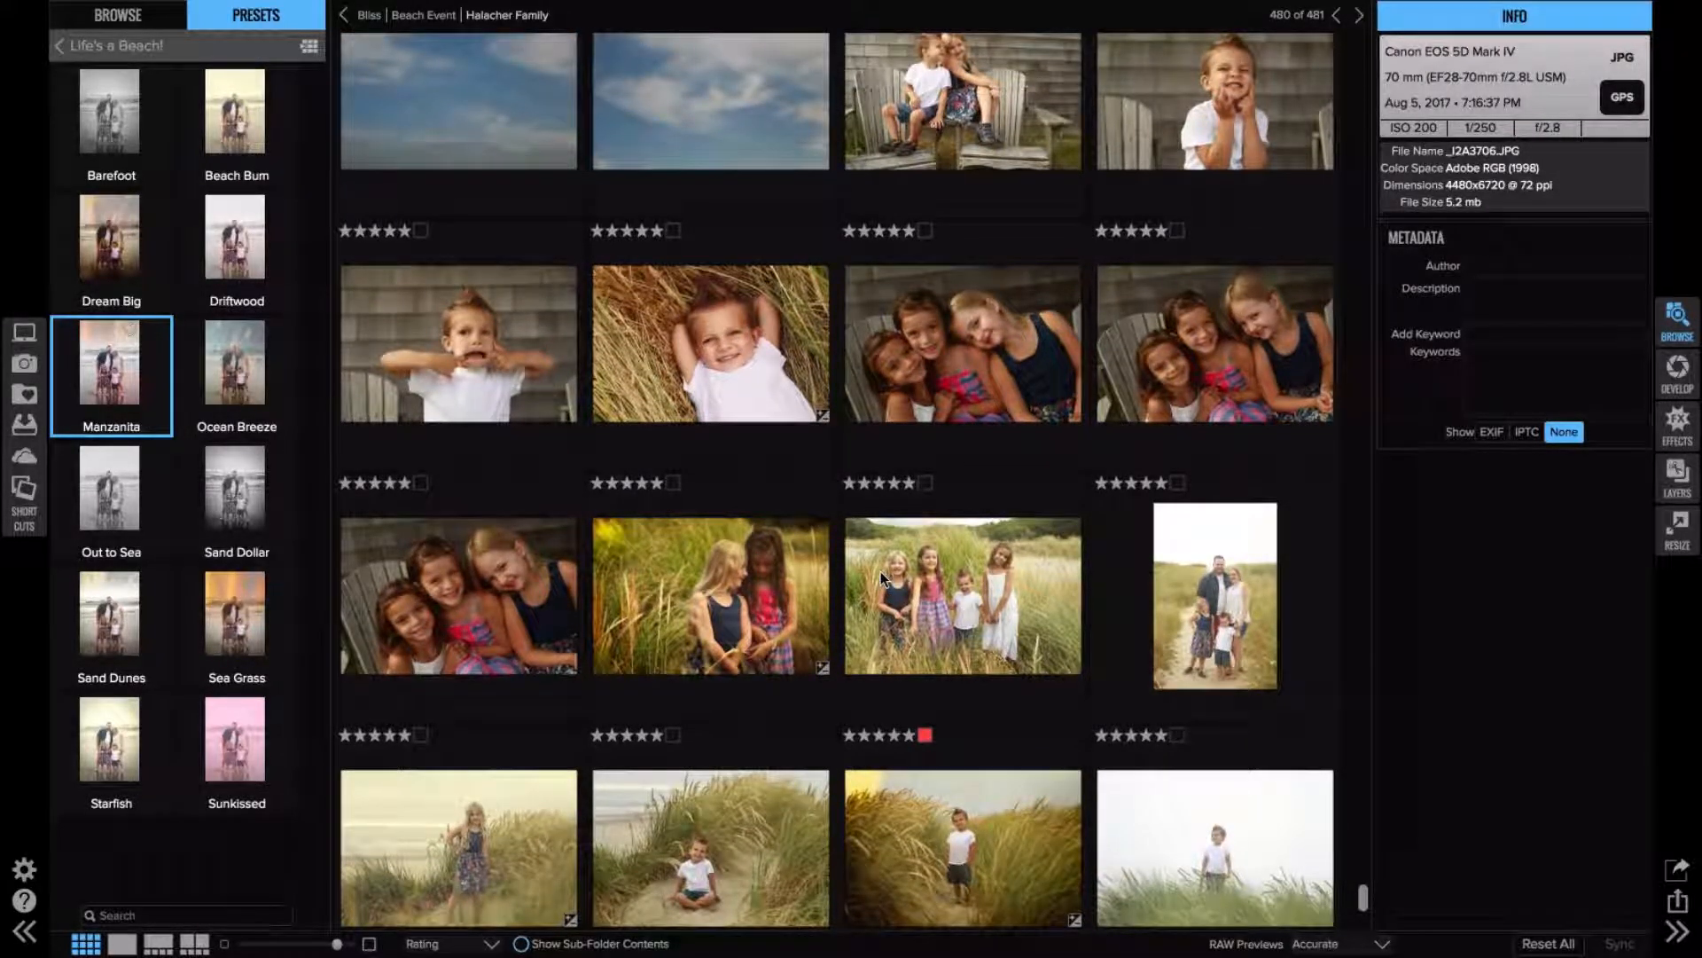
pyautogui.scroll(-2, 880, 571)
pyautogui.click(511, 731)
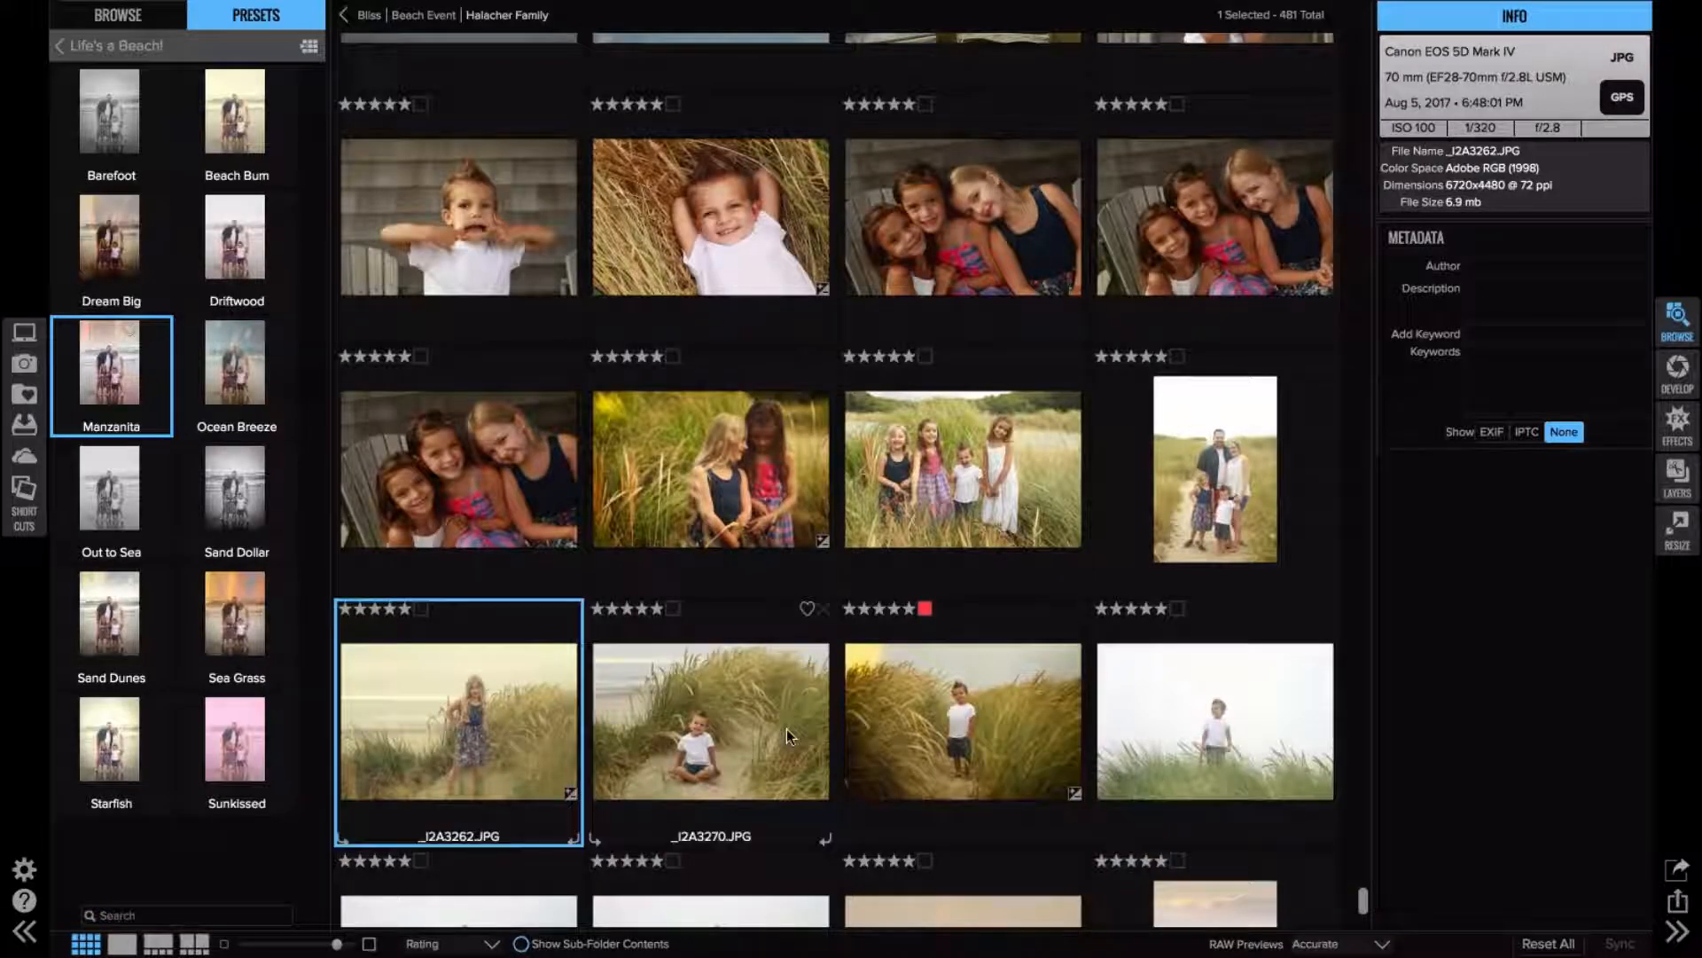
pyautogui.press('e')
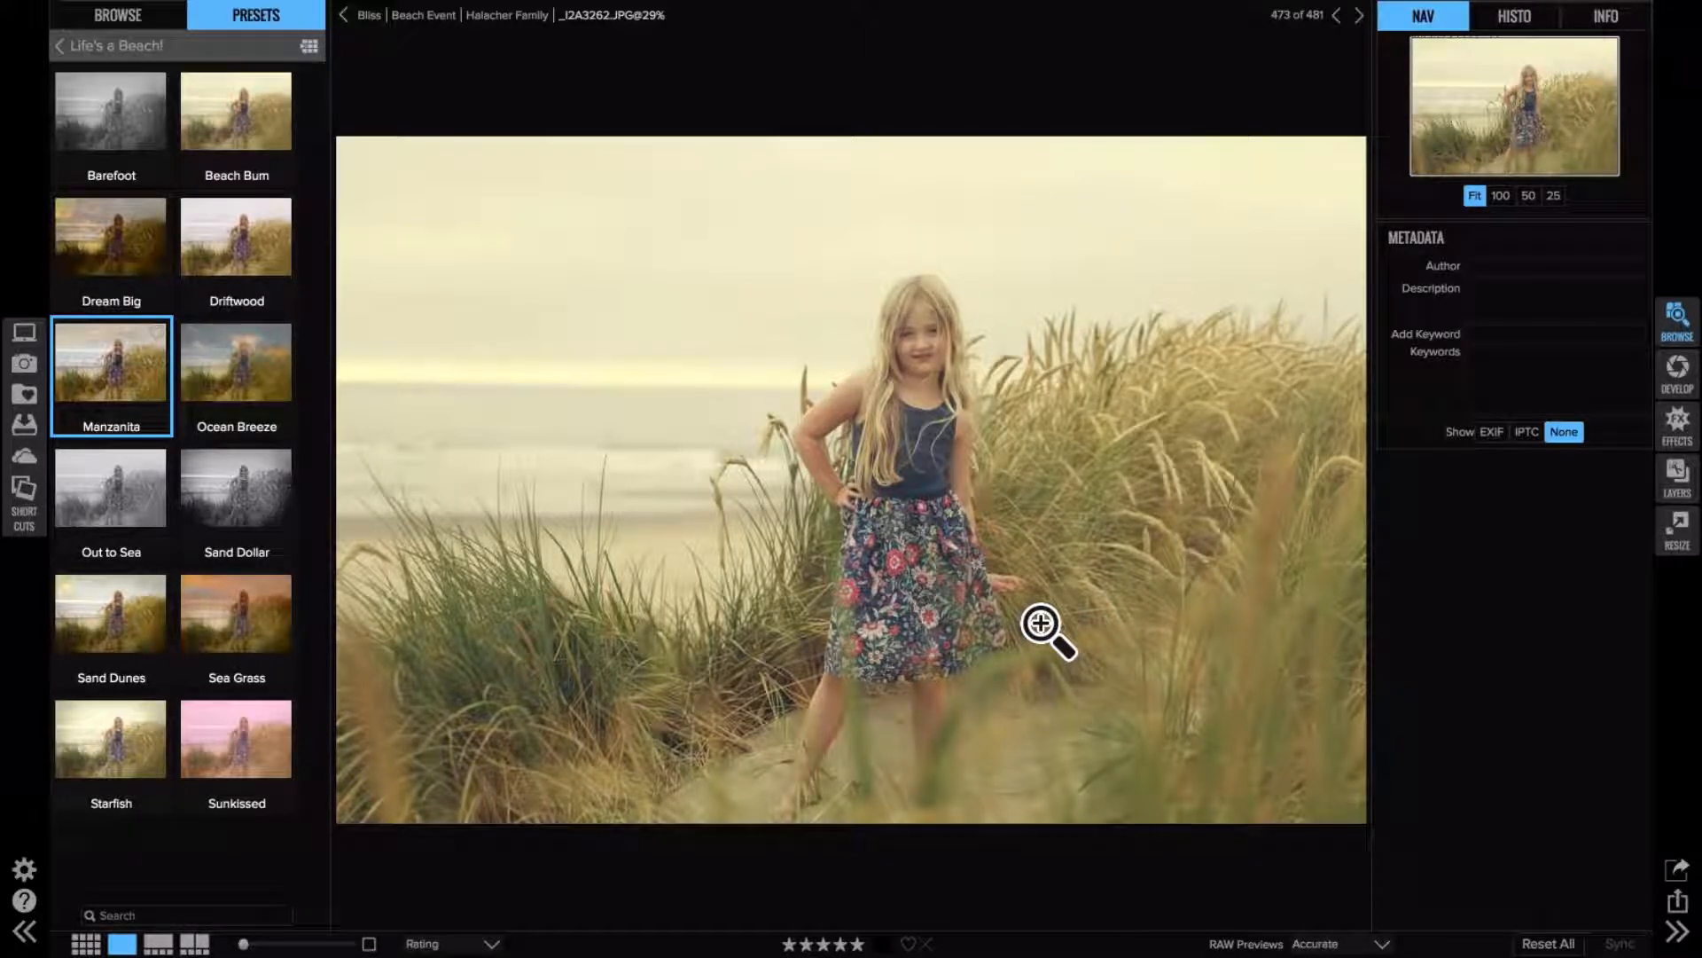
pyautogui.press('g')
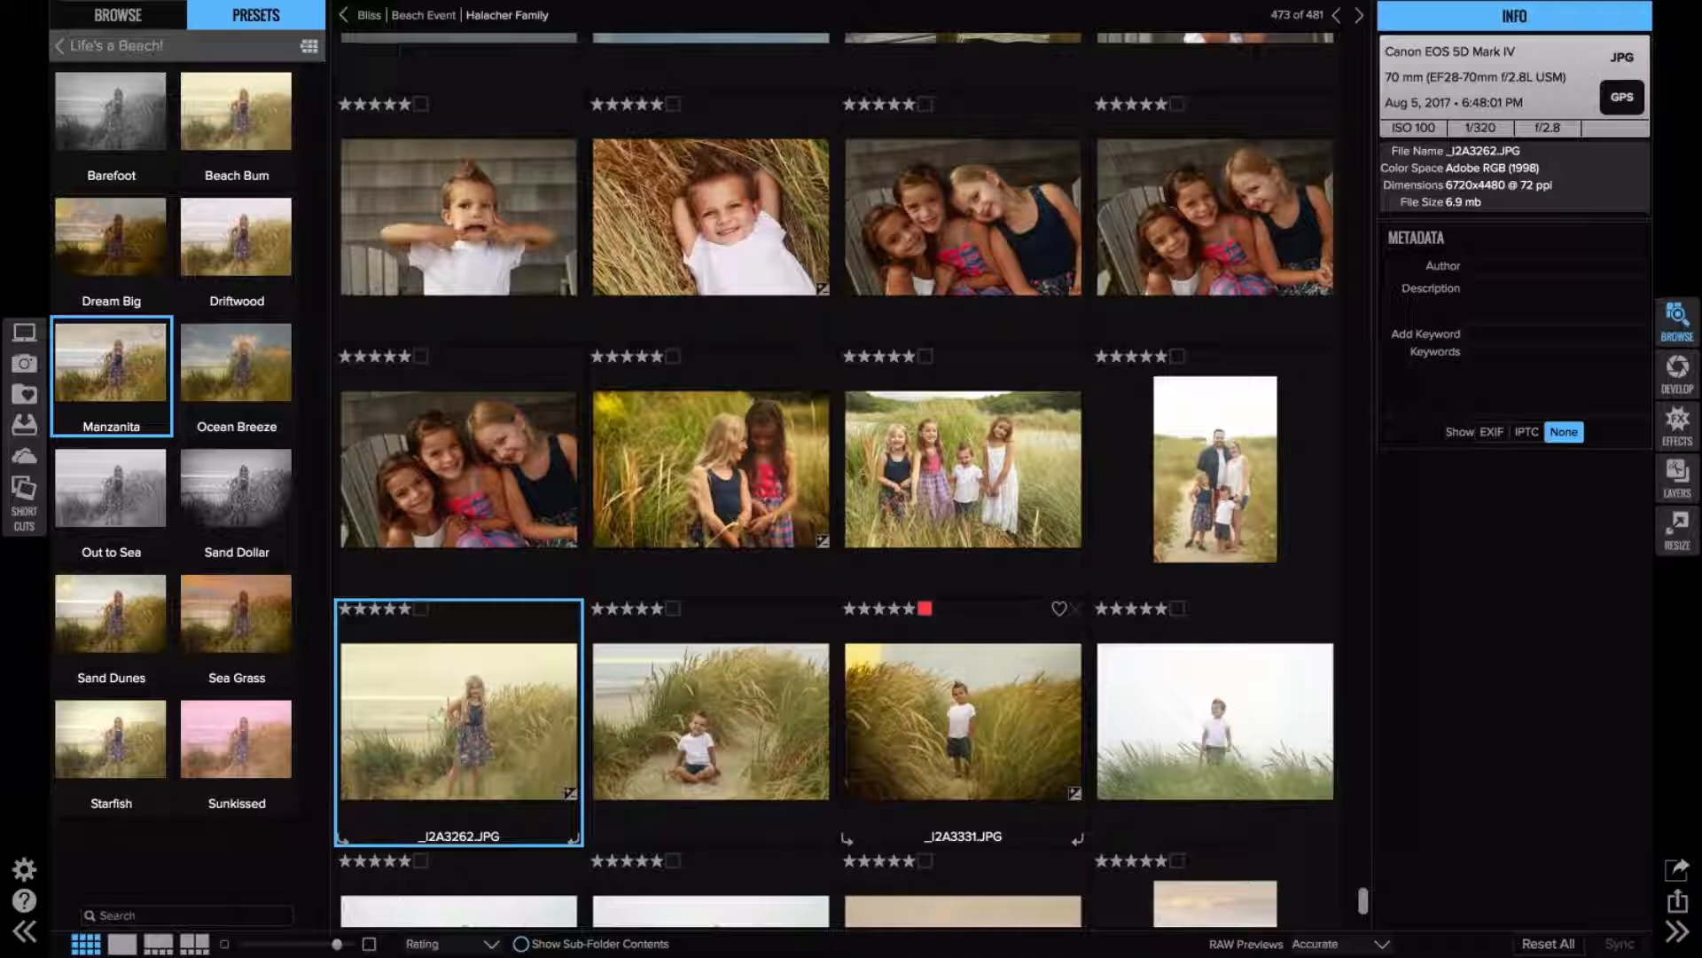
# - Open the About folder of Beach Event and view Bliss008.jpg and Bliss006.jpg at full size, returning to the grid after each
pyautogui.scroll(-1, 833, 479)
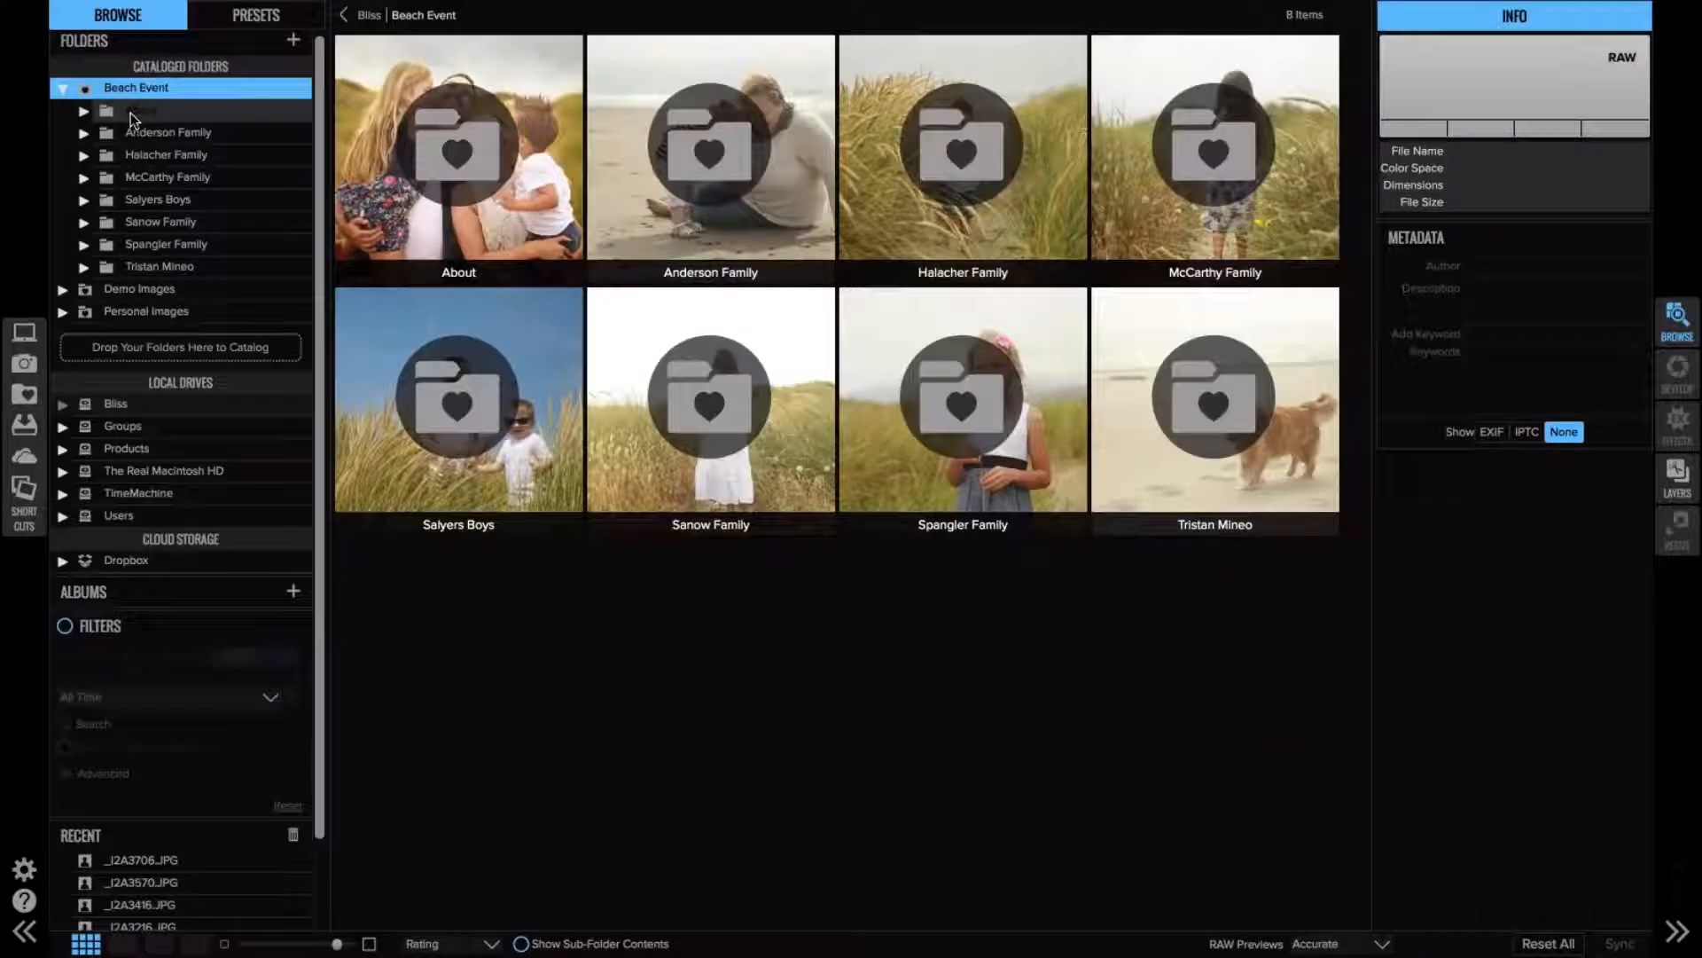
pyautogui.click(130, 112)
pyautogui.click(1237, 423)
pyautogui.doubleClick(1238, 423)
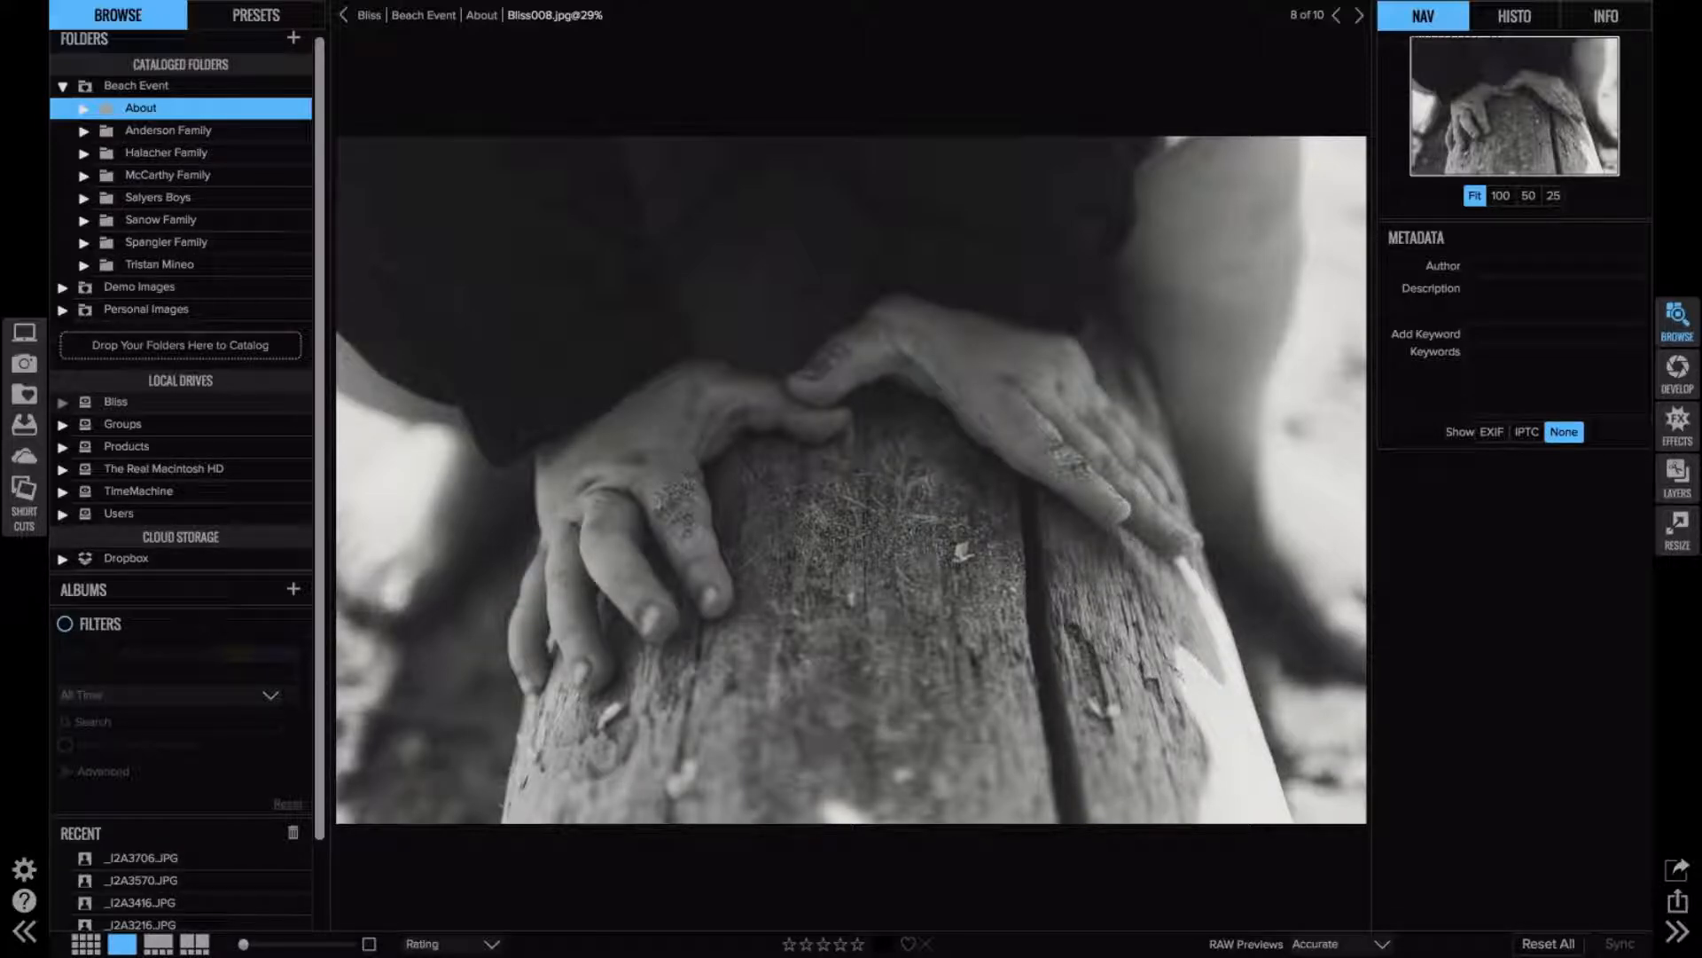
pyautogui.press('g')
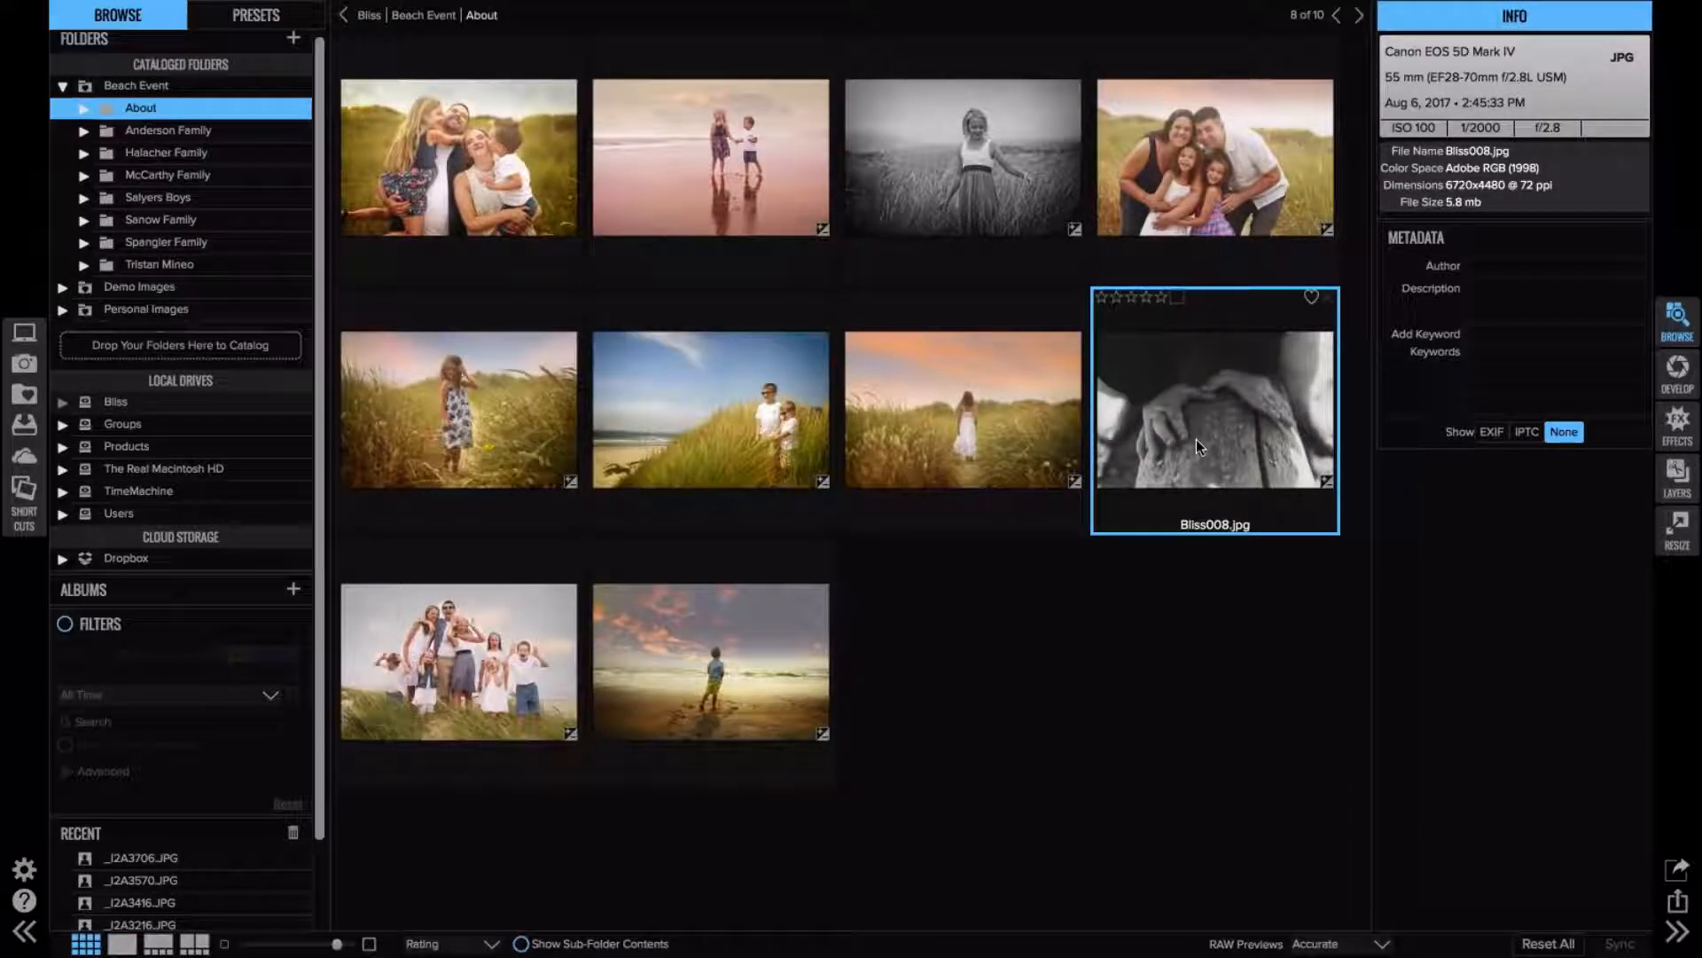
pyautogui.doubleClick(713, 436)
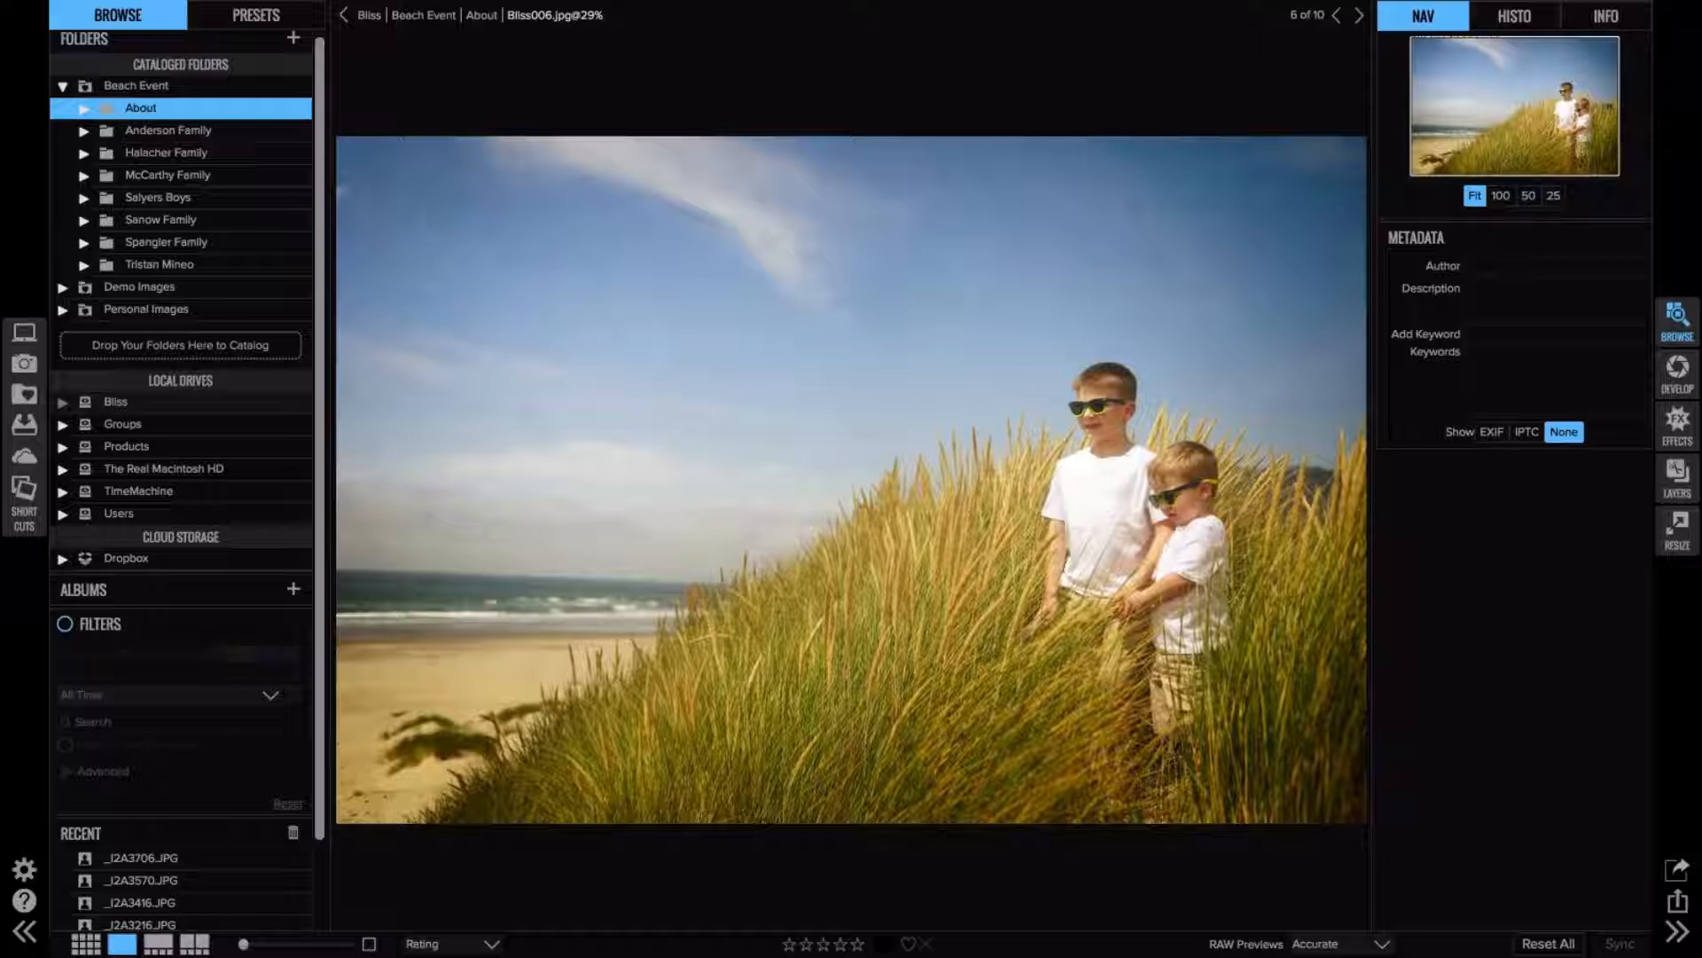
pyautogui.press('g')
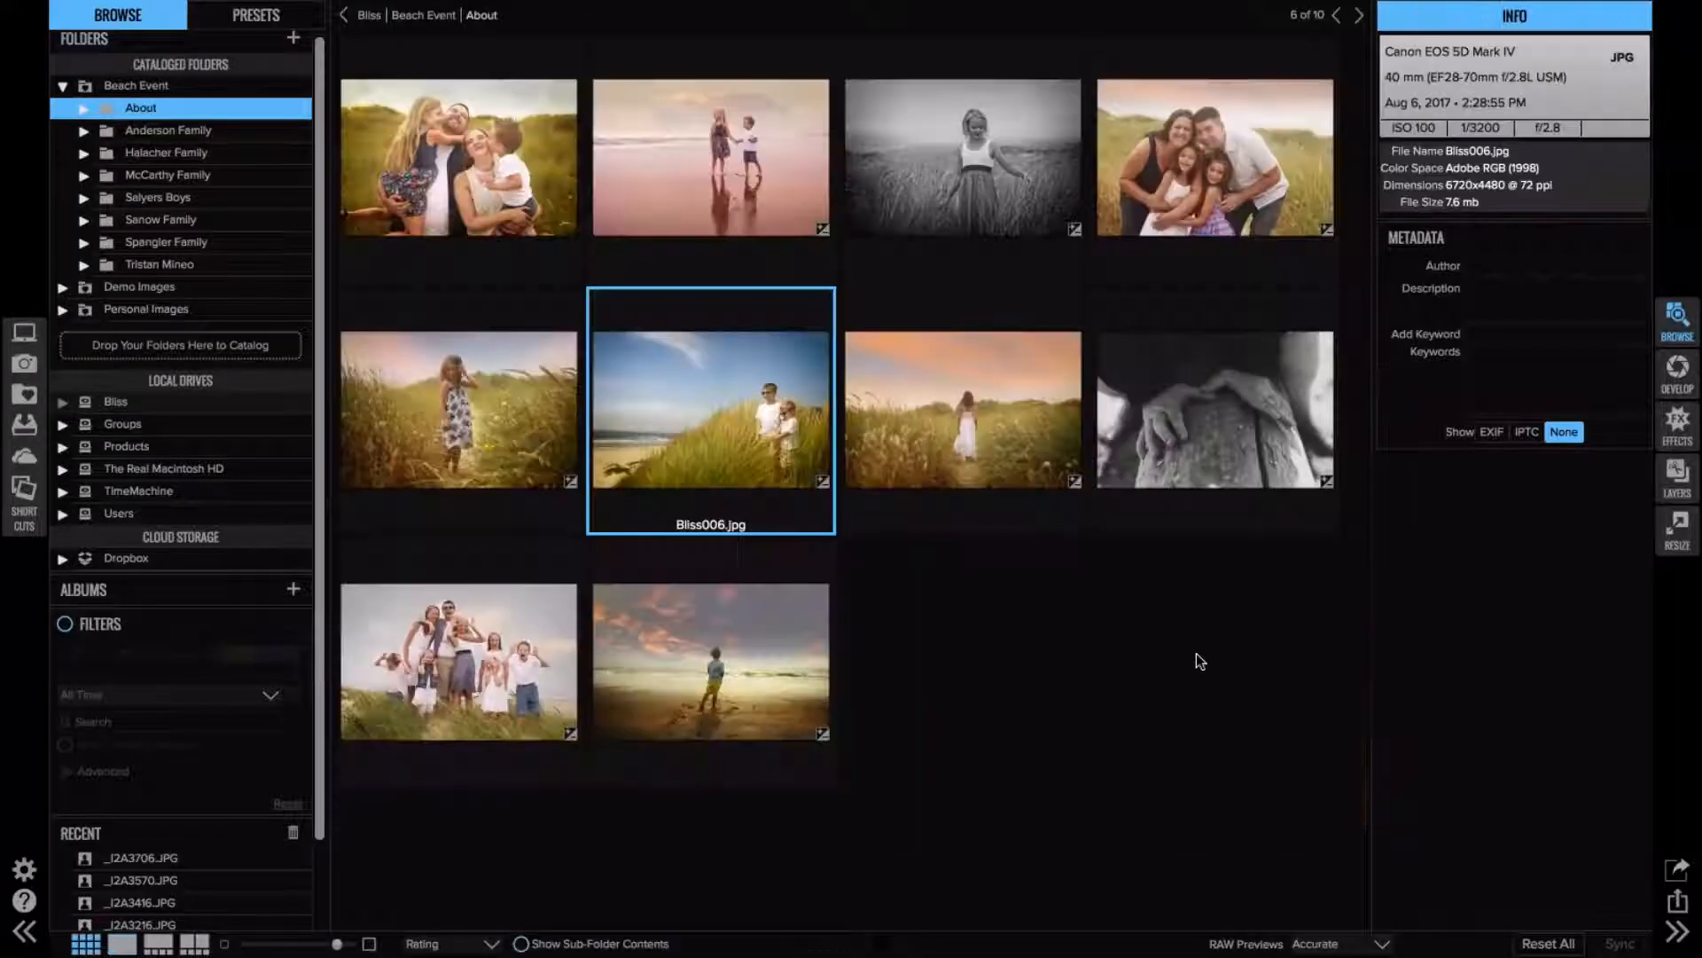
# - View Bliss009.jpg enlarged and return to the thumbnail grid of the About folder
pyautogui.press('Down')
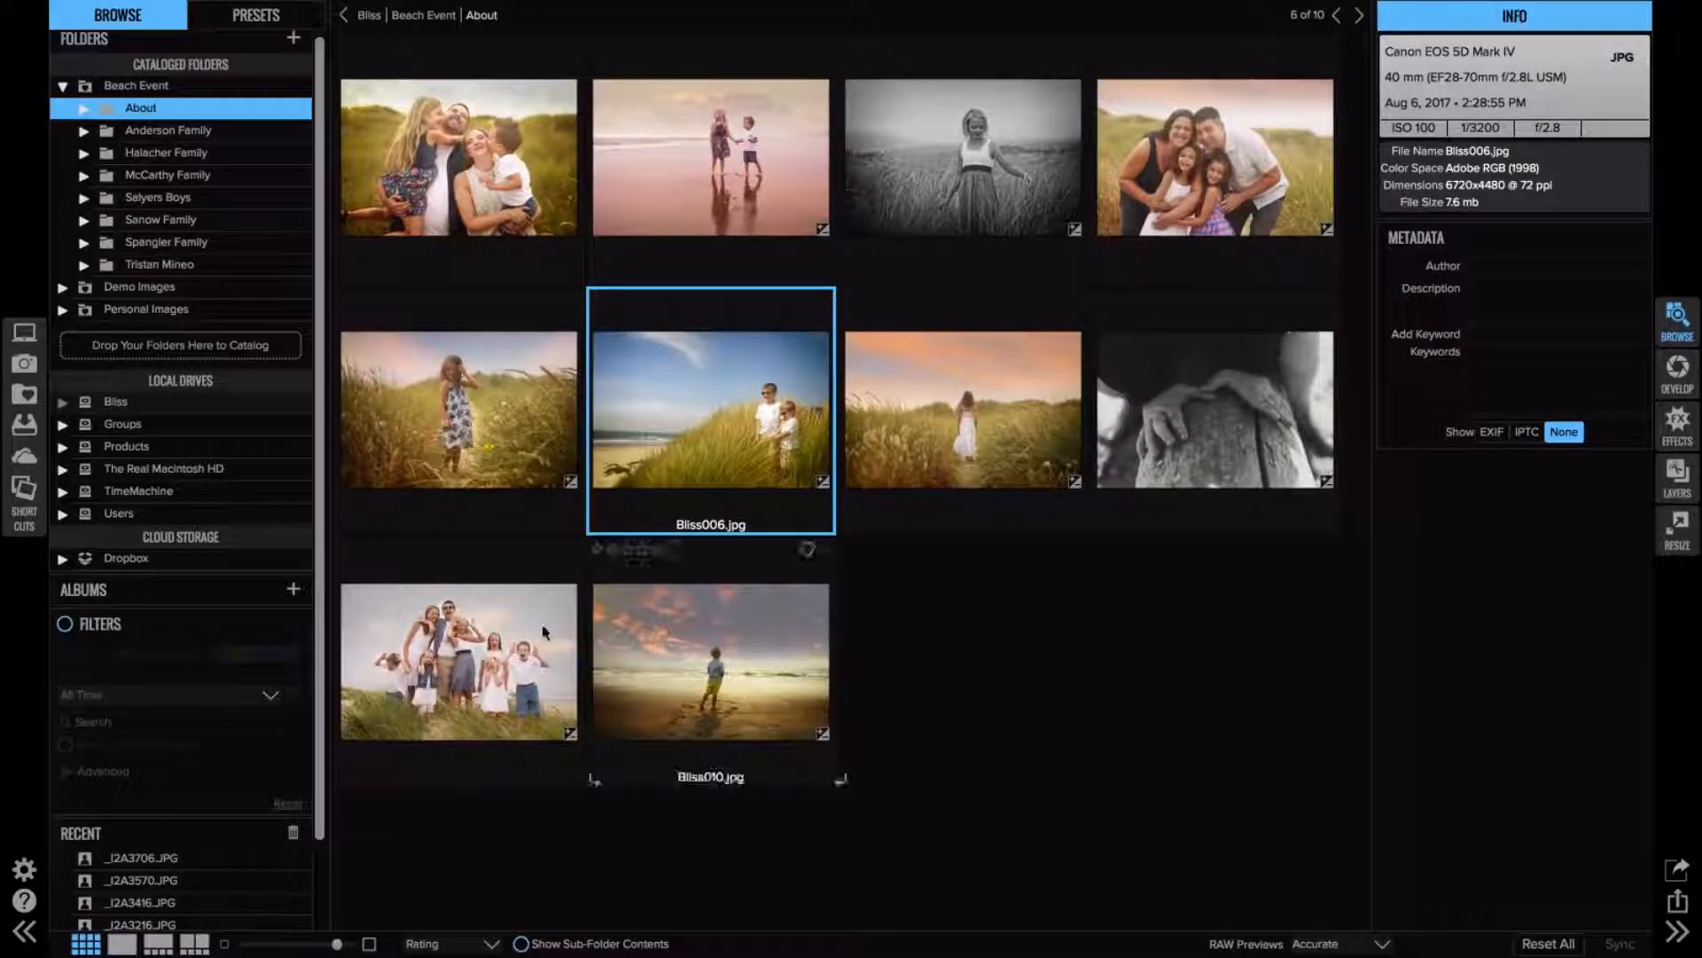
pyautogui.press('Left')
pyautogui.press('e')
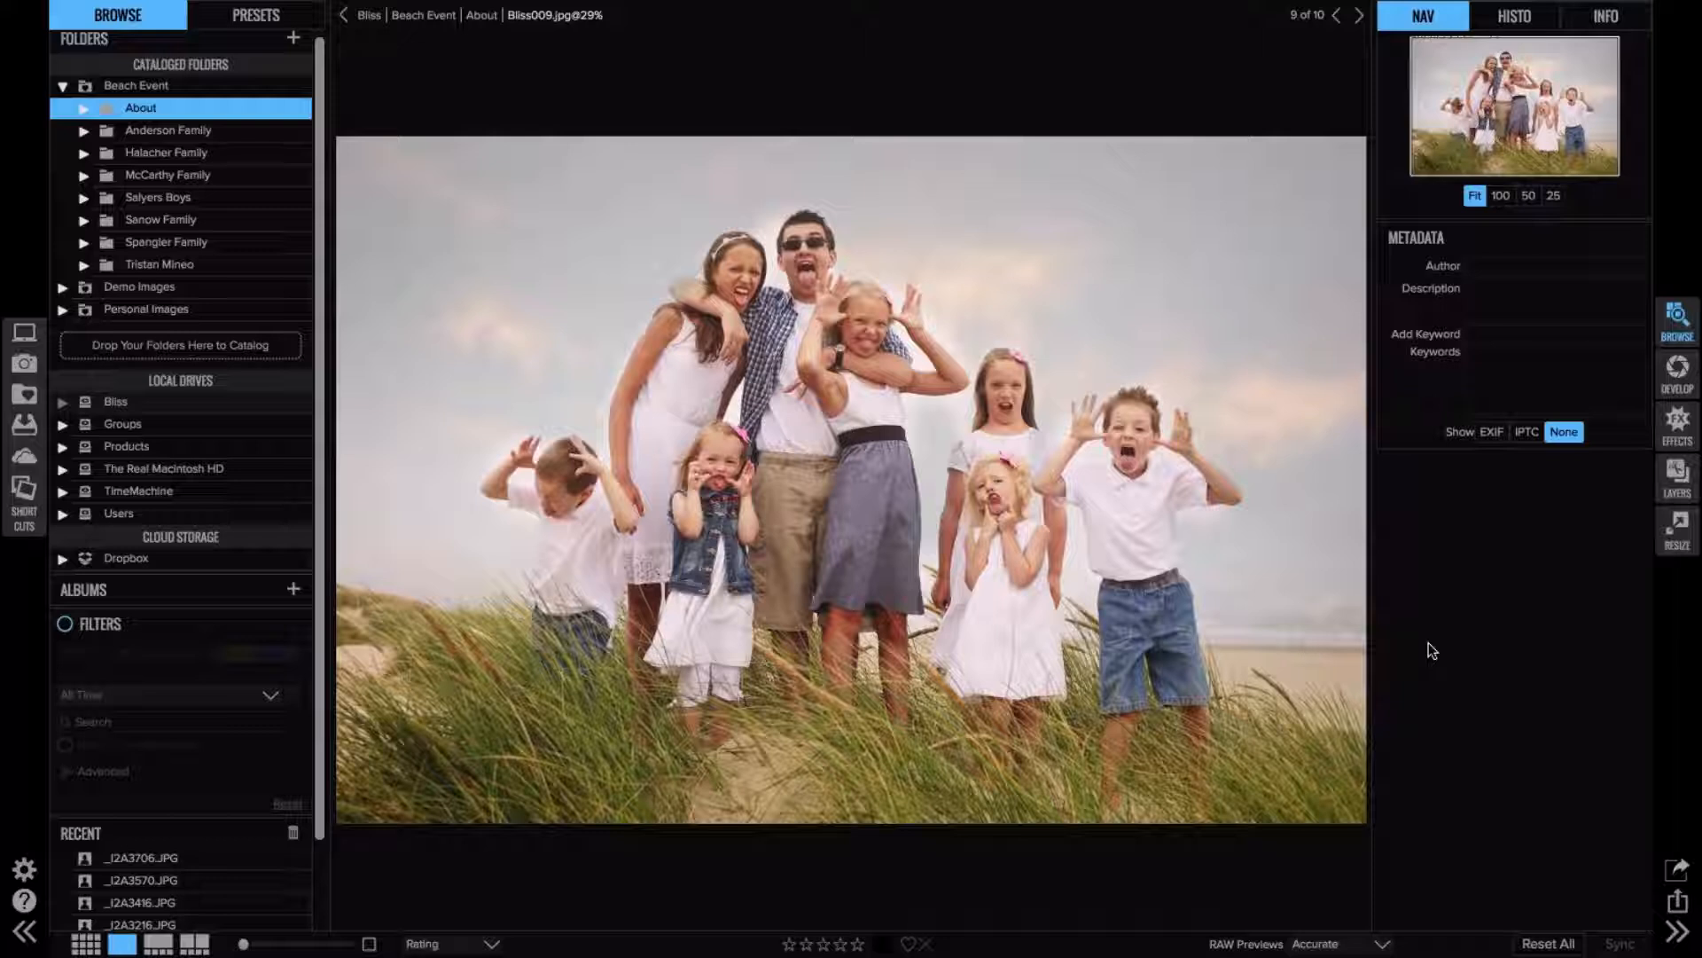
pyautogui.press('g')
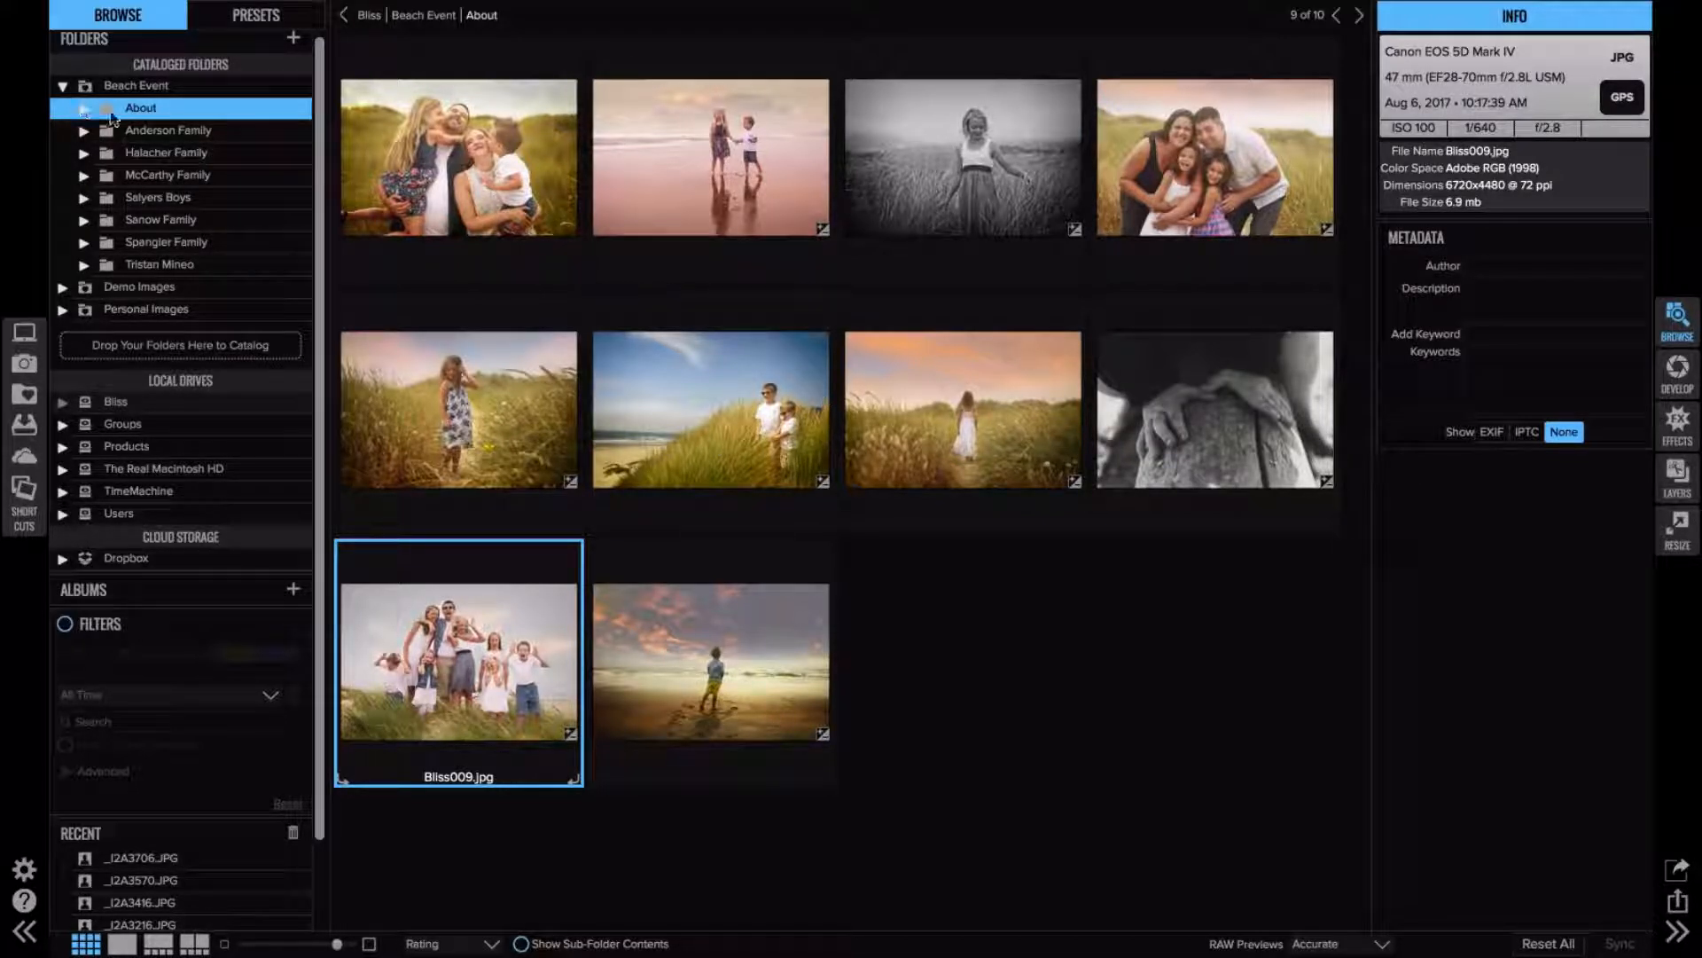
# - Open the portrait _I2A7355.JPG from the last subfolder of Beach Event and bring it into Effects
pyautogui.click(158, 264)
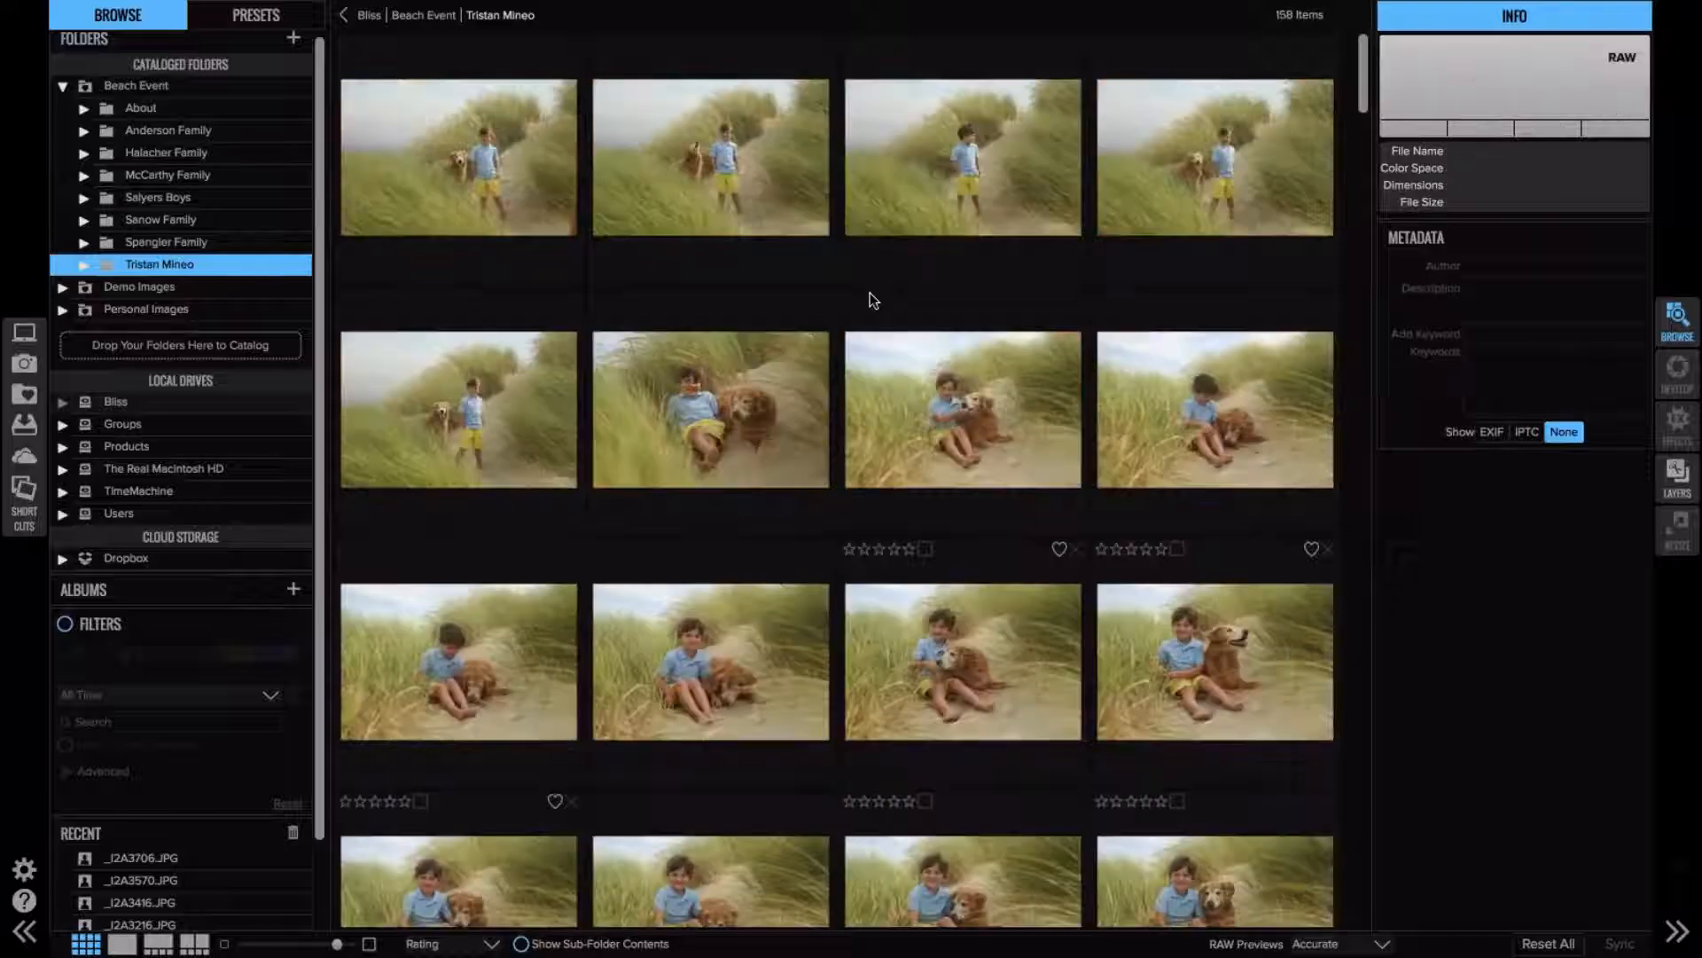
pyautogui.scroll(-15, 870, 300)
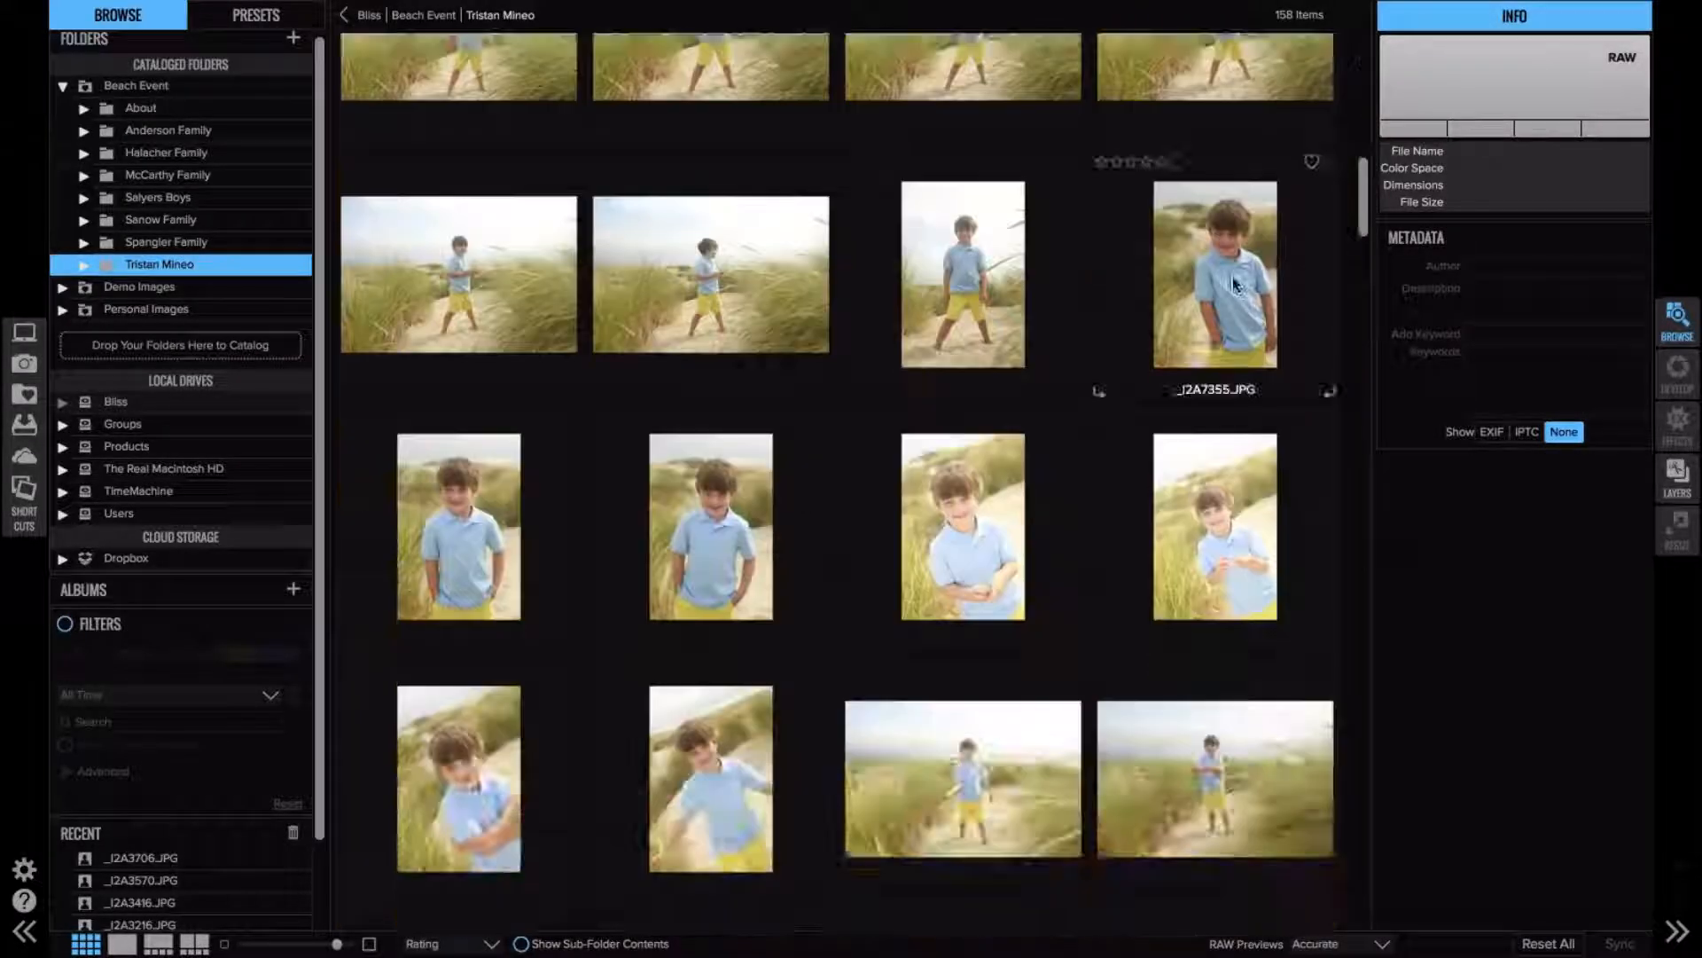
pyautogui.doubleClick(1232, 280)
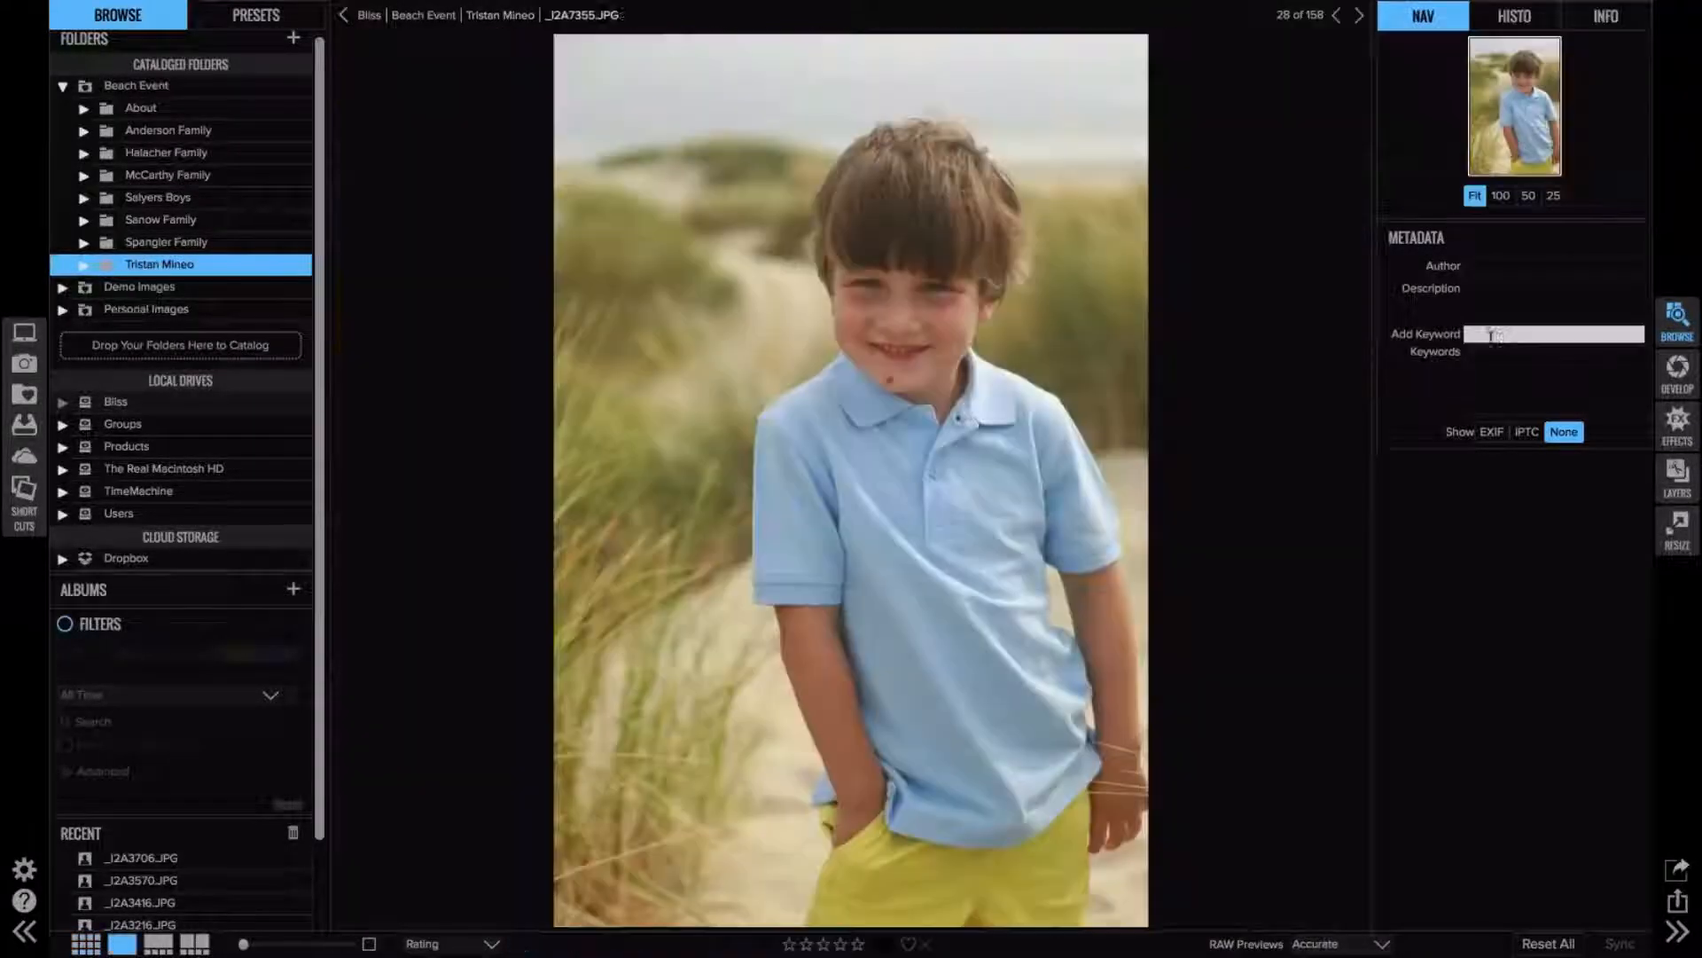
pyautogui.click(1679, 423)
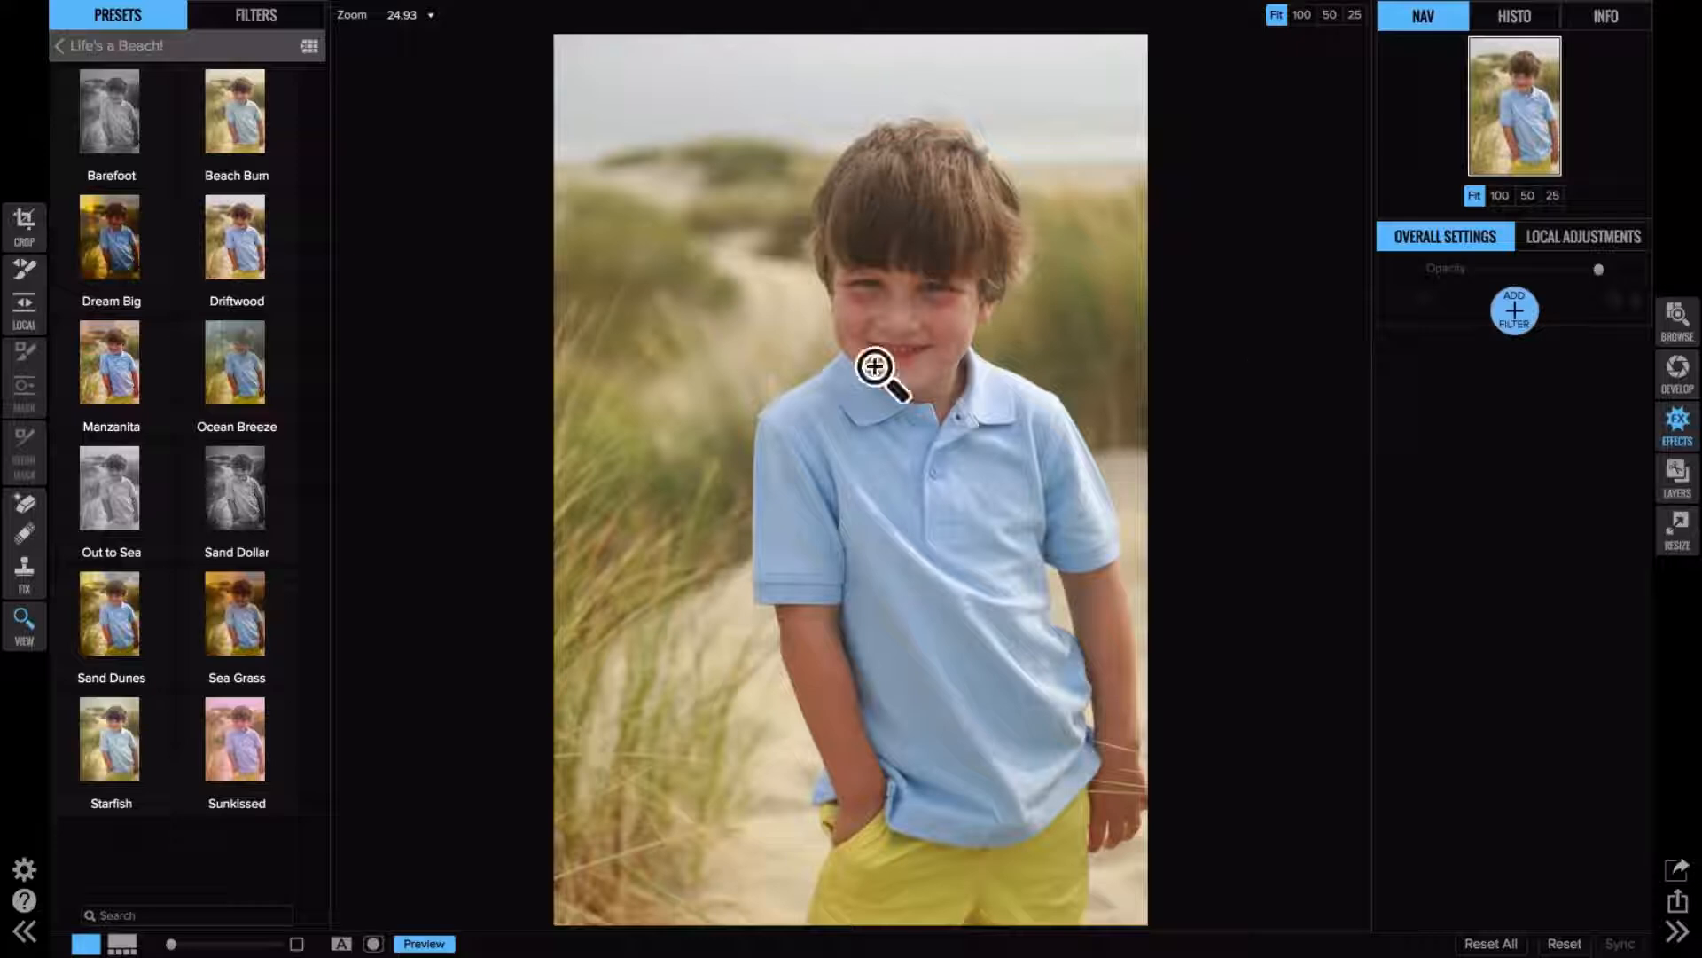
# - Add a Skin Retouching filter to the portrait, working at 100% on the boy's face
pyautogui.click(898, 377)
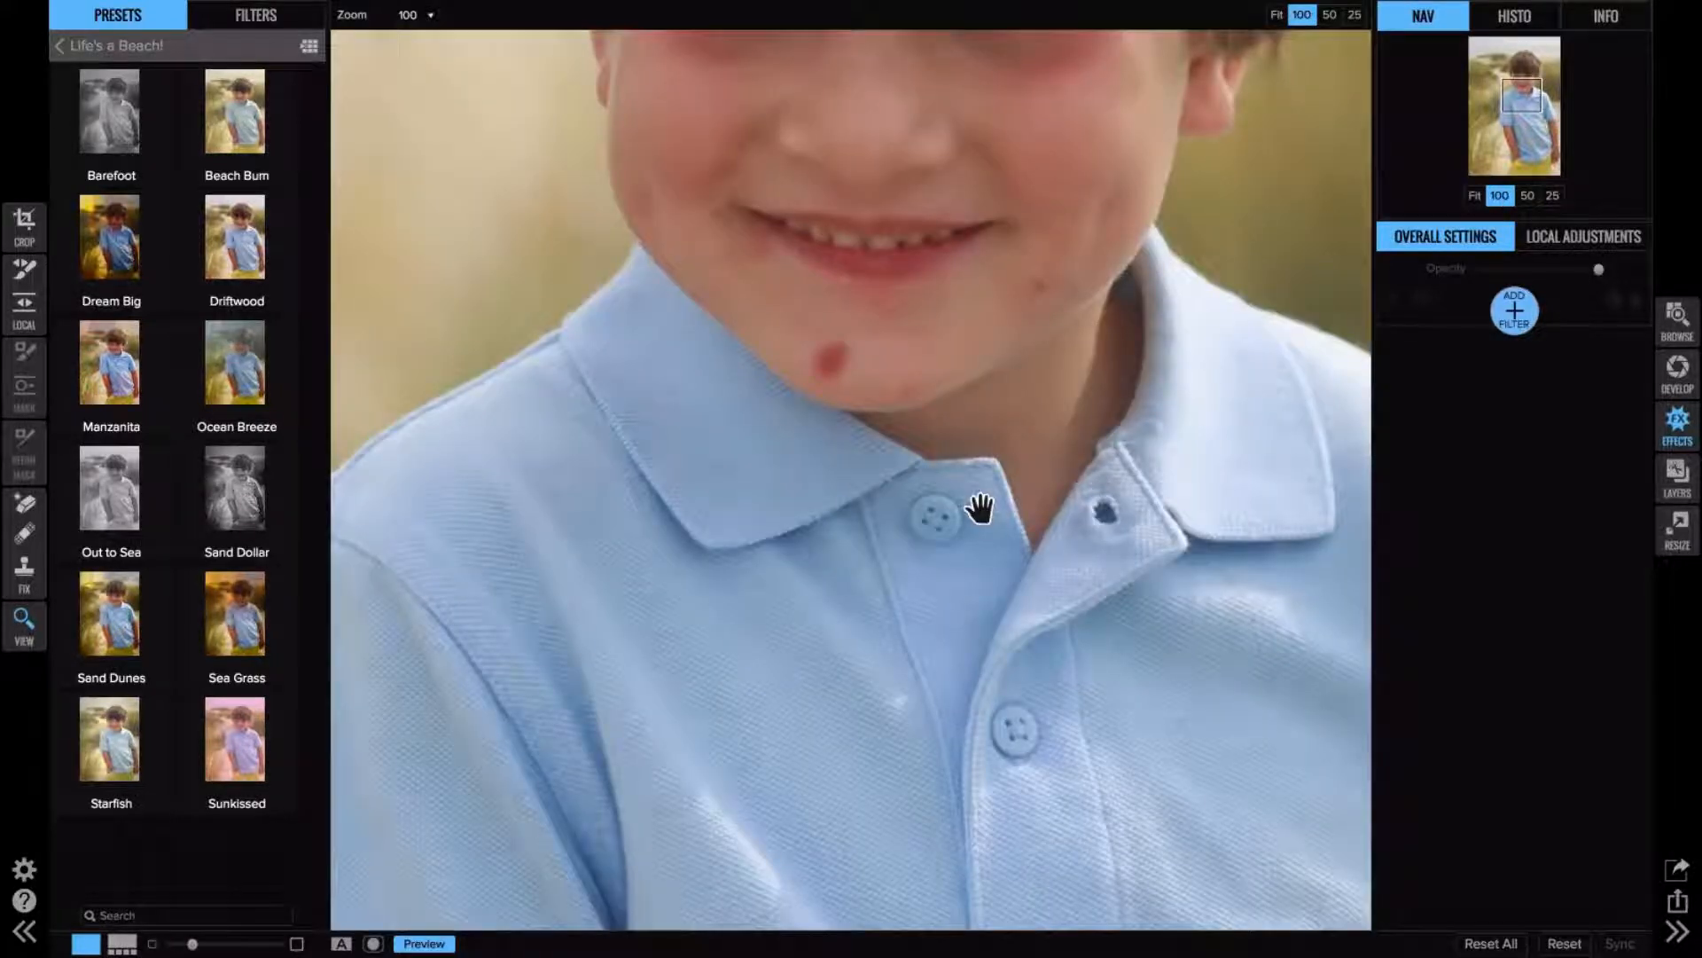
pyautogui.moveTo(981, 494)
pyautogui.mouseDown()
pyautogui.moveTo(969, 597)
pyautogui.moveTo(949, 496)
pyautogui.mouseUp()
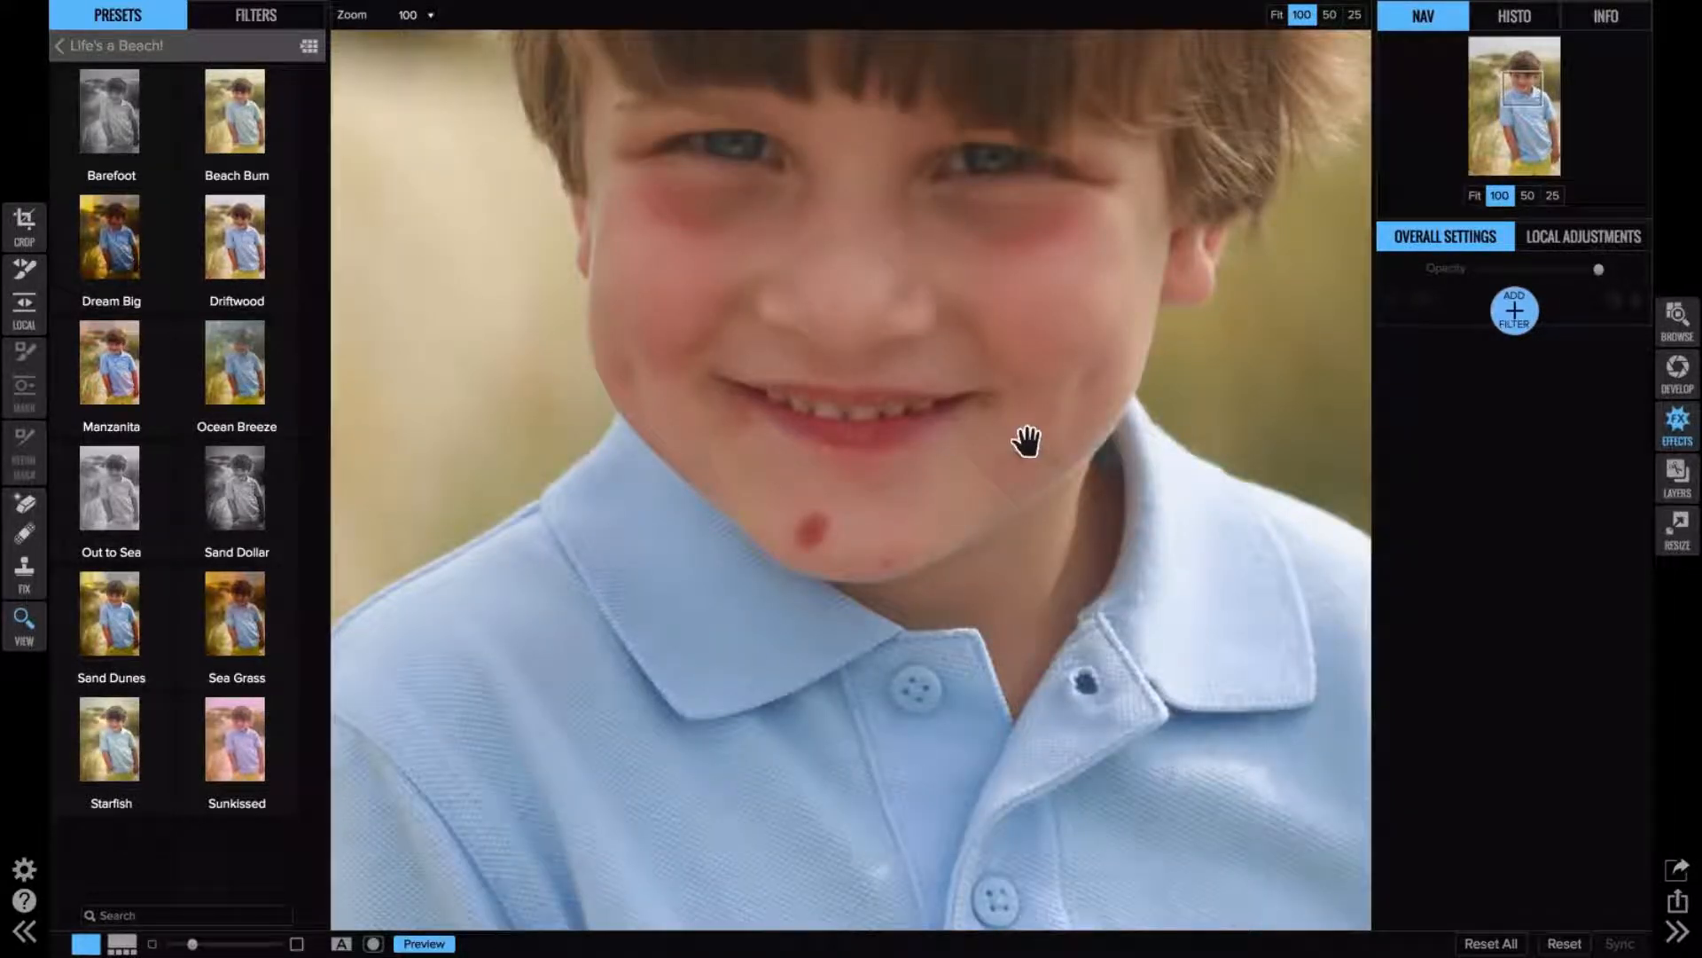
pyautogui.moveTo(979, 552); pyautogui.dragTo(992, 491)
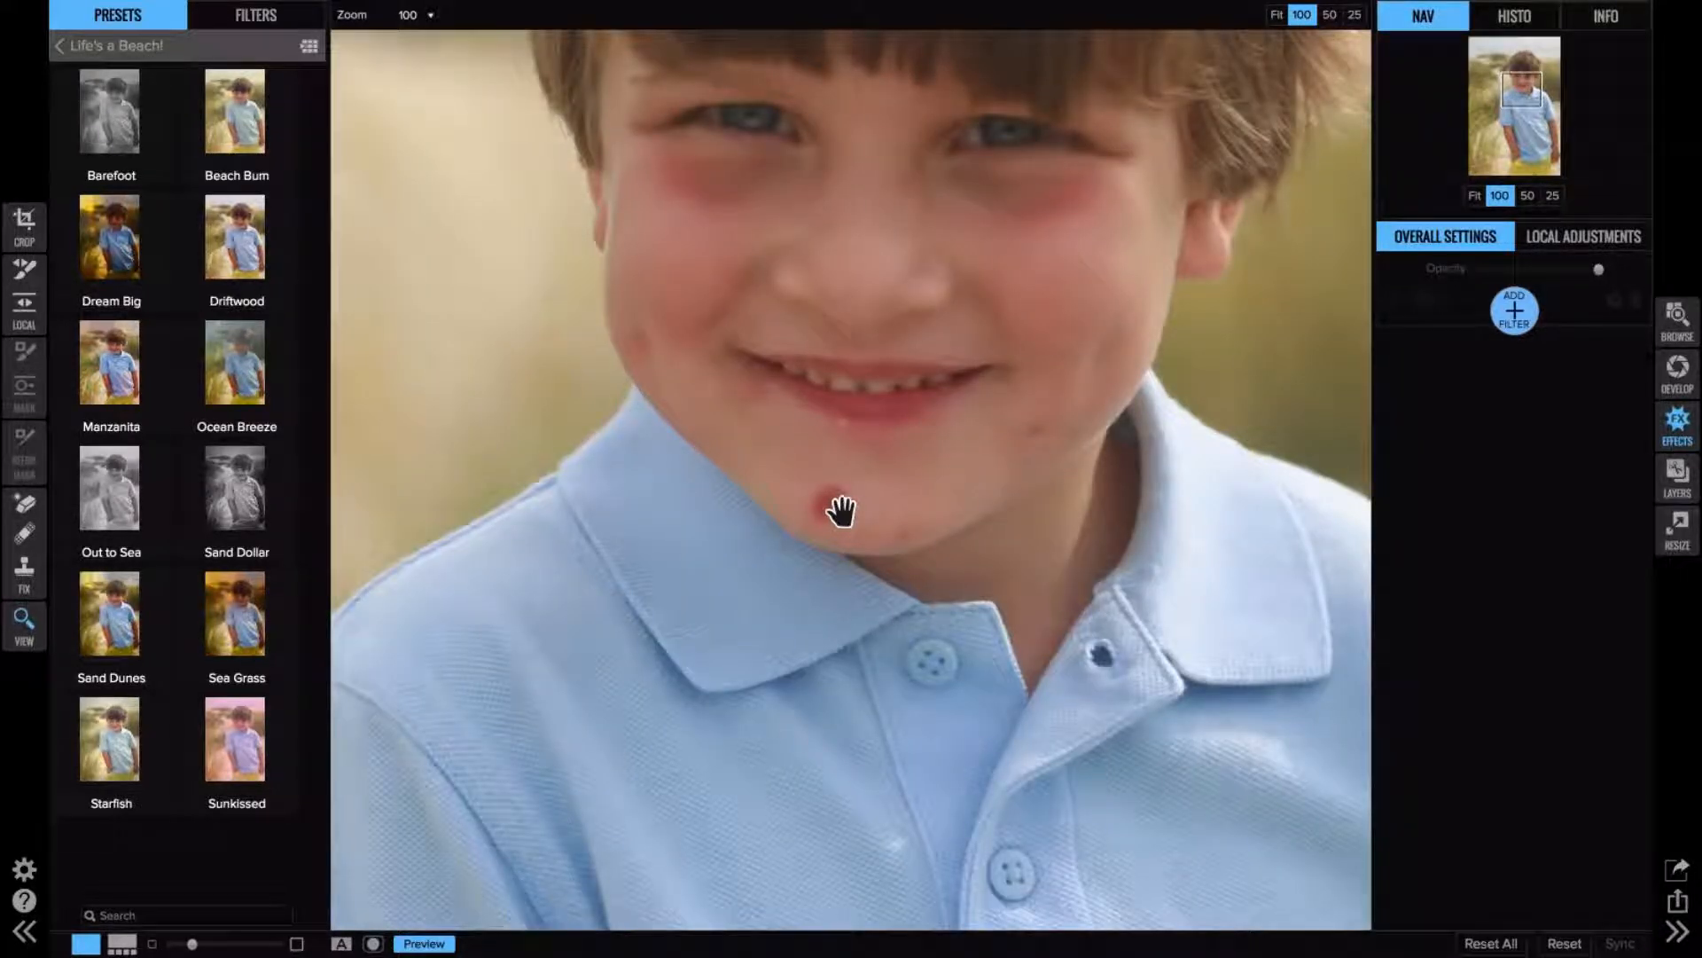
pyautogui.moveTo(840, 510); pyautogui.dragTo(867, 555)
pyautogui.click(1529, 313)
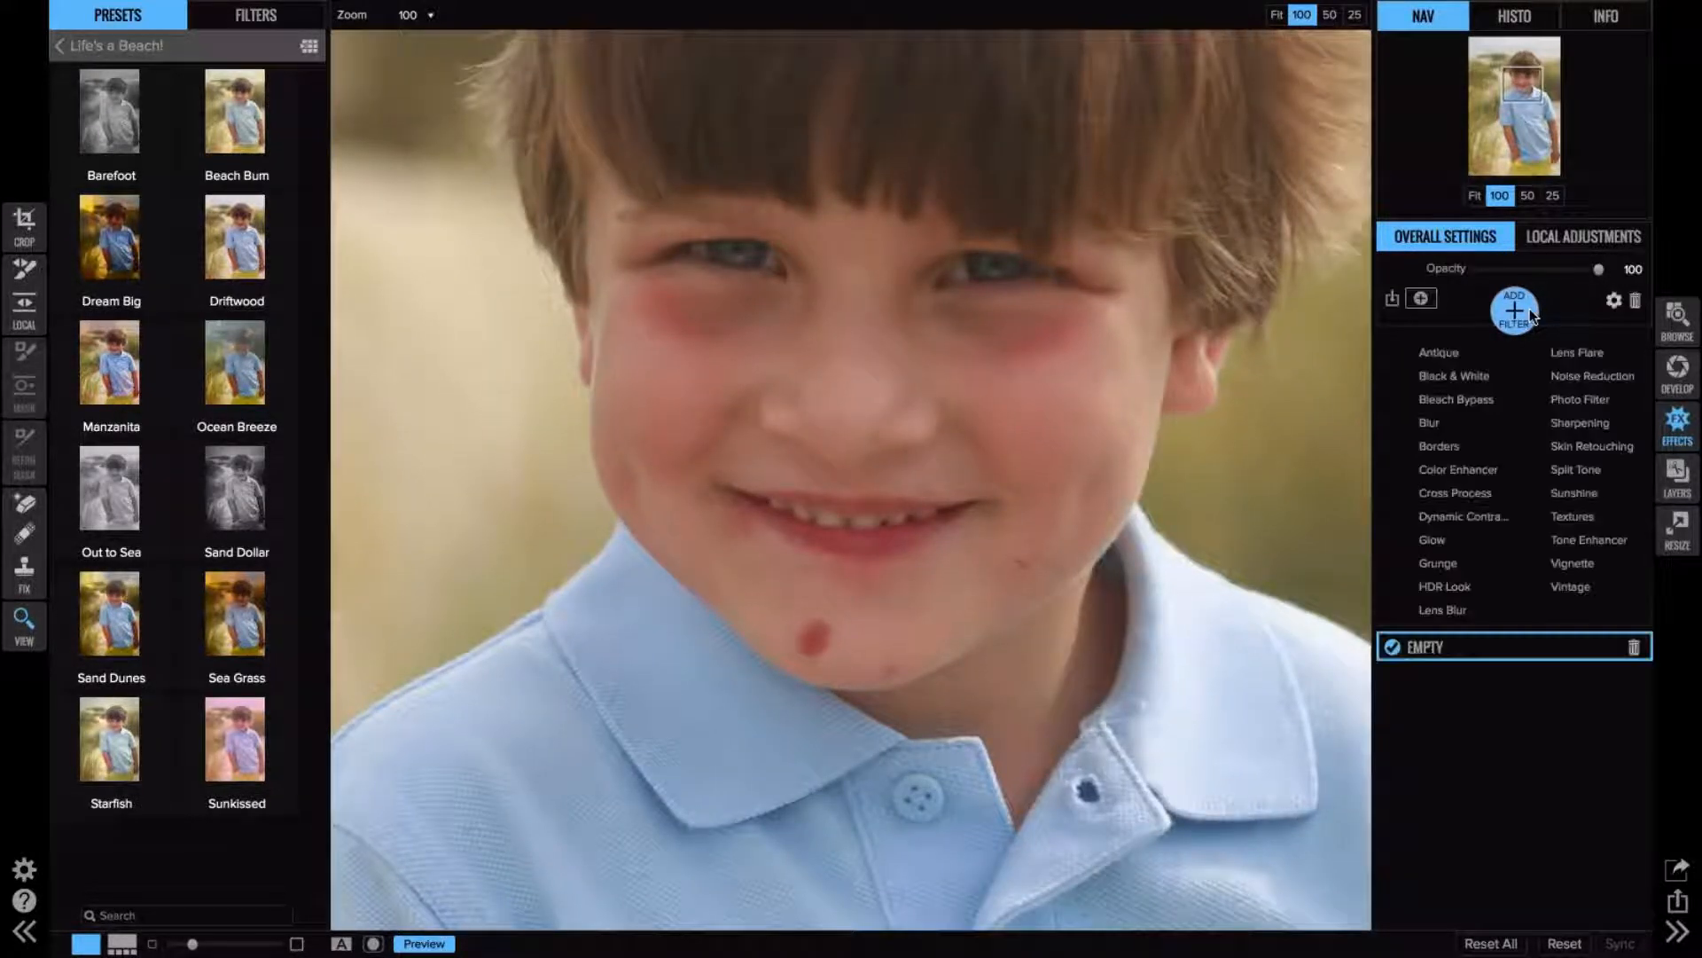
pyautogui.click(1580, 443)
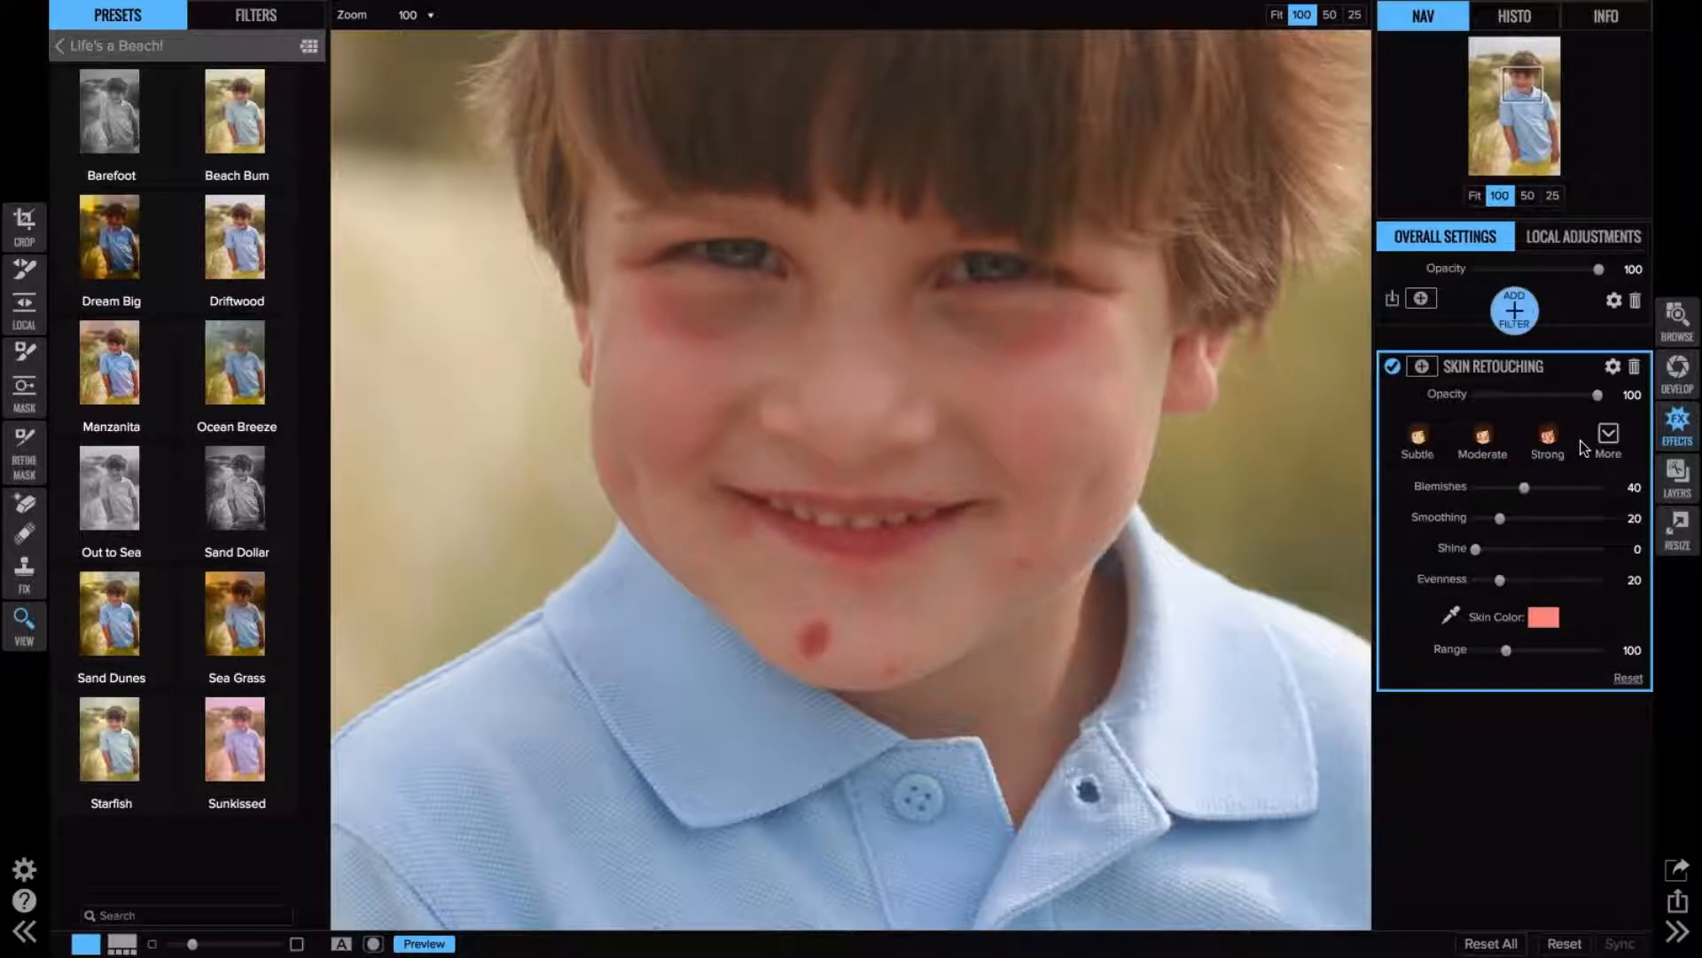
# - Sample the filter's skin color from the boy's nose and set the Skin Retouching range to 358
pyautogui.moveTo(1506, 650); pyautogui.dragTo(1592, 650)
pyautogui.click(1543, 618)
pyautogui.click(1450, 614)
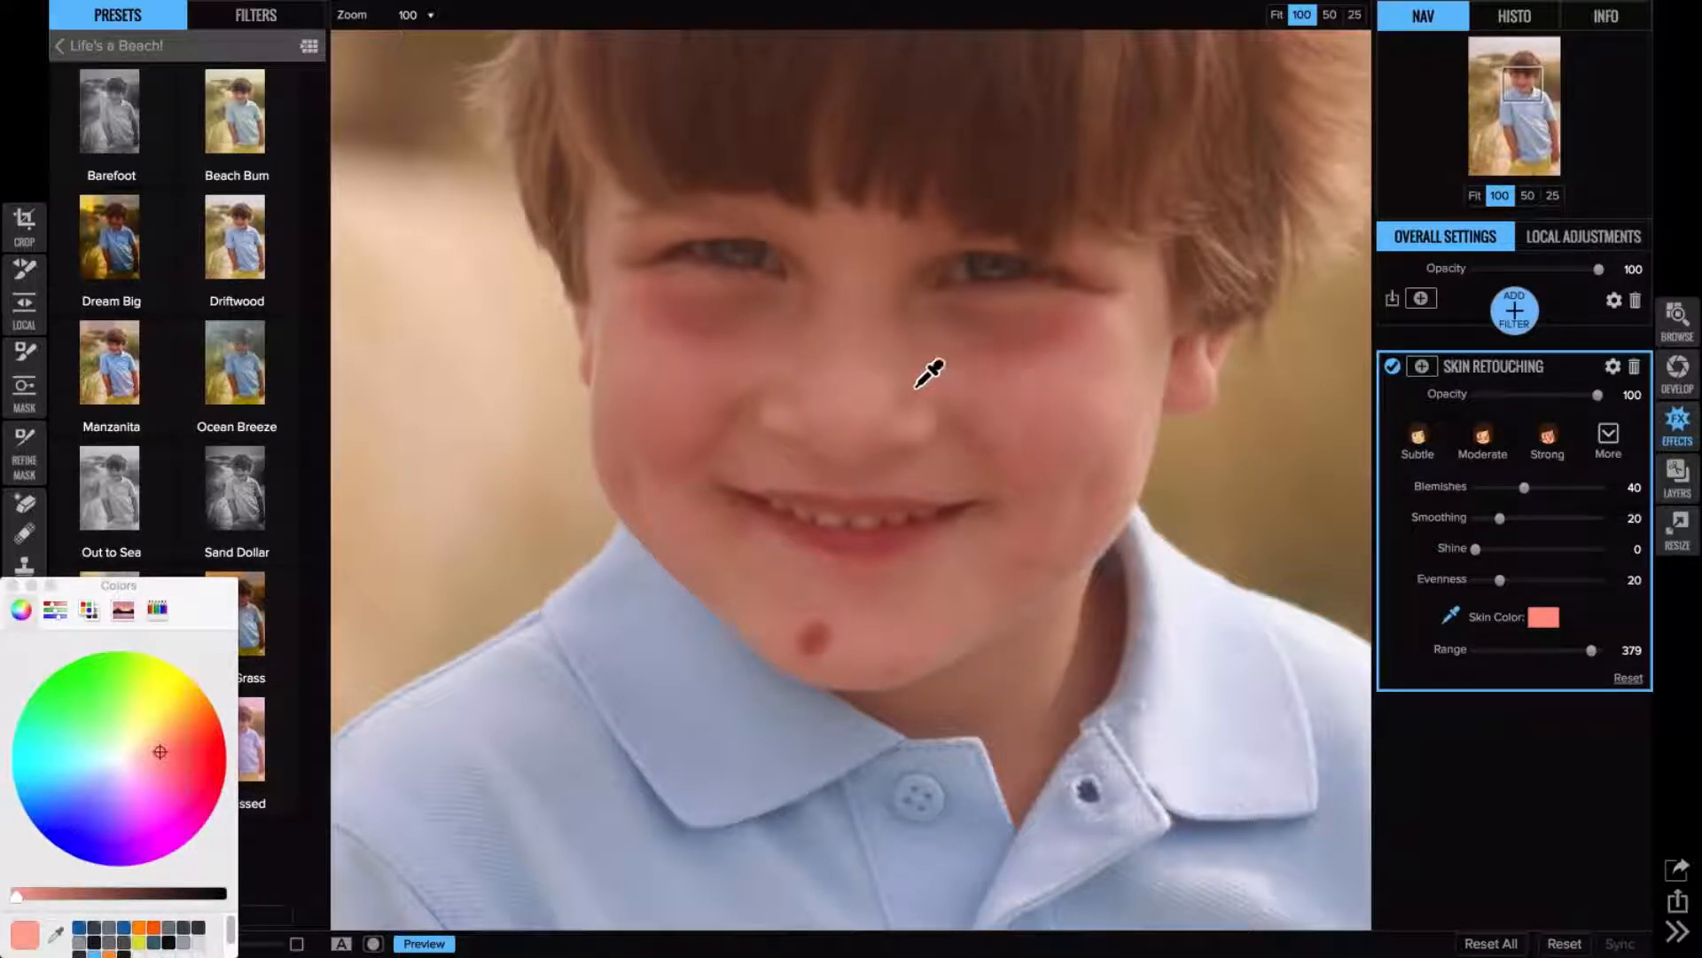
pyautogui.click(878, 386)
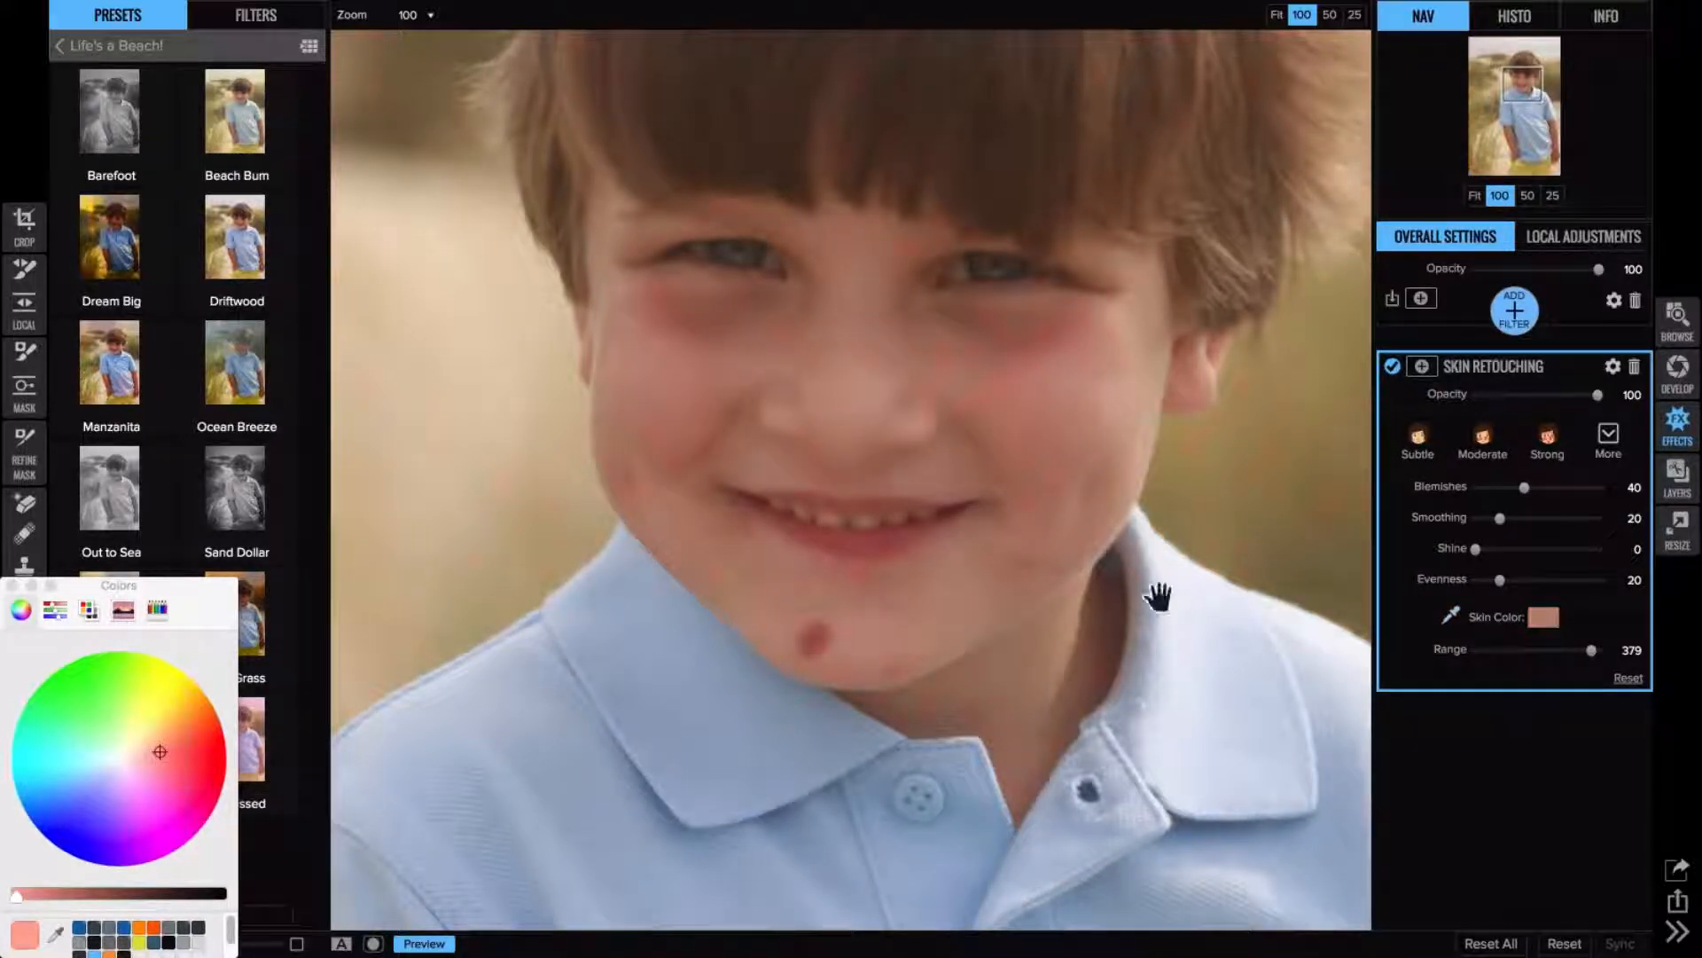
pyautogui.moveTo(1592, 652)
pyautogui.mouseDown()
pyautogui.moveTo(1497, 654)
pyautogui.moveTo(1584, 651)
pyautogui.mouseUp()
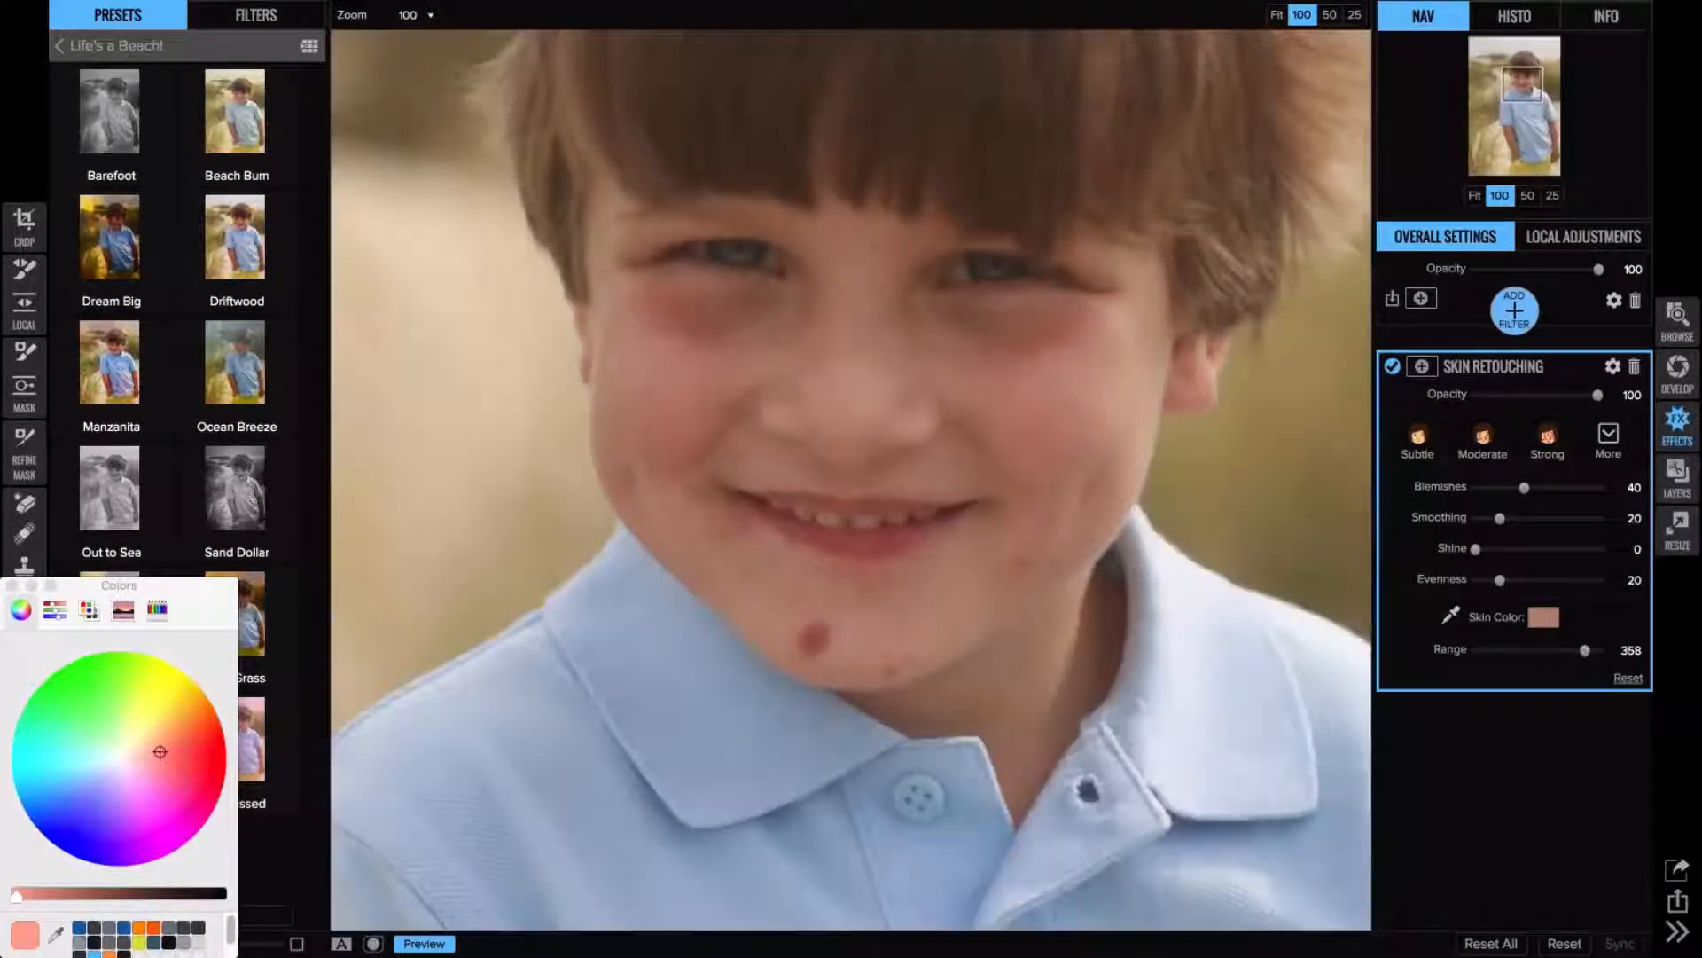
# - Hide Skin Retouching with a black mask, paint it in under both eyes, and compare the filter off and on
pyautogui.click(1422, 366)
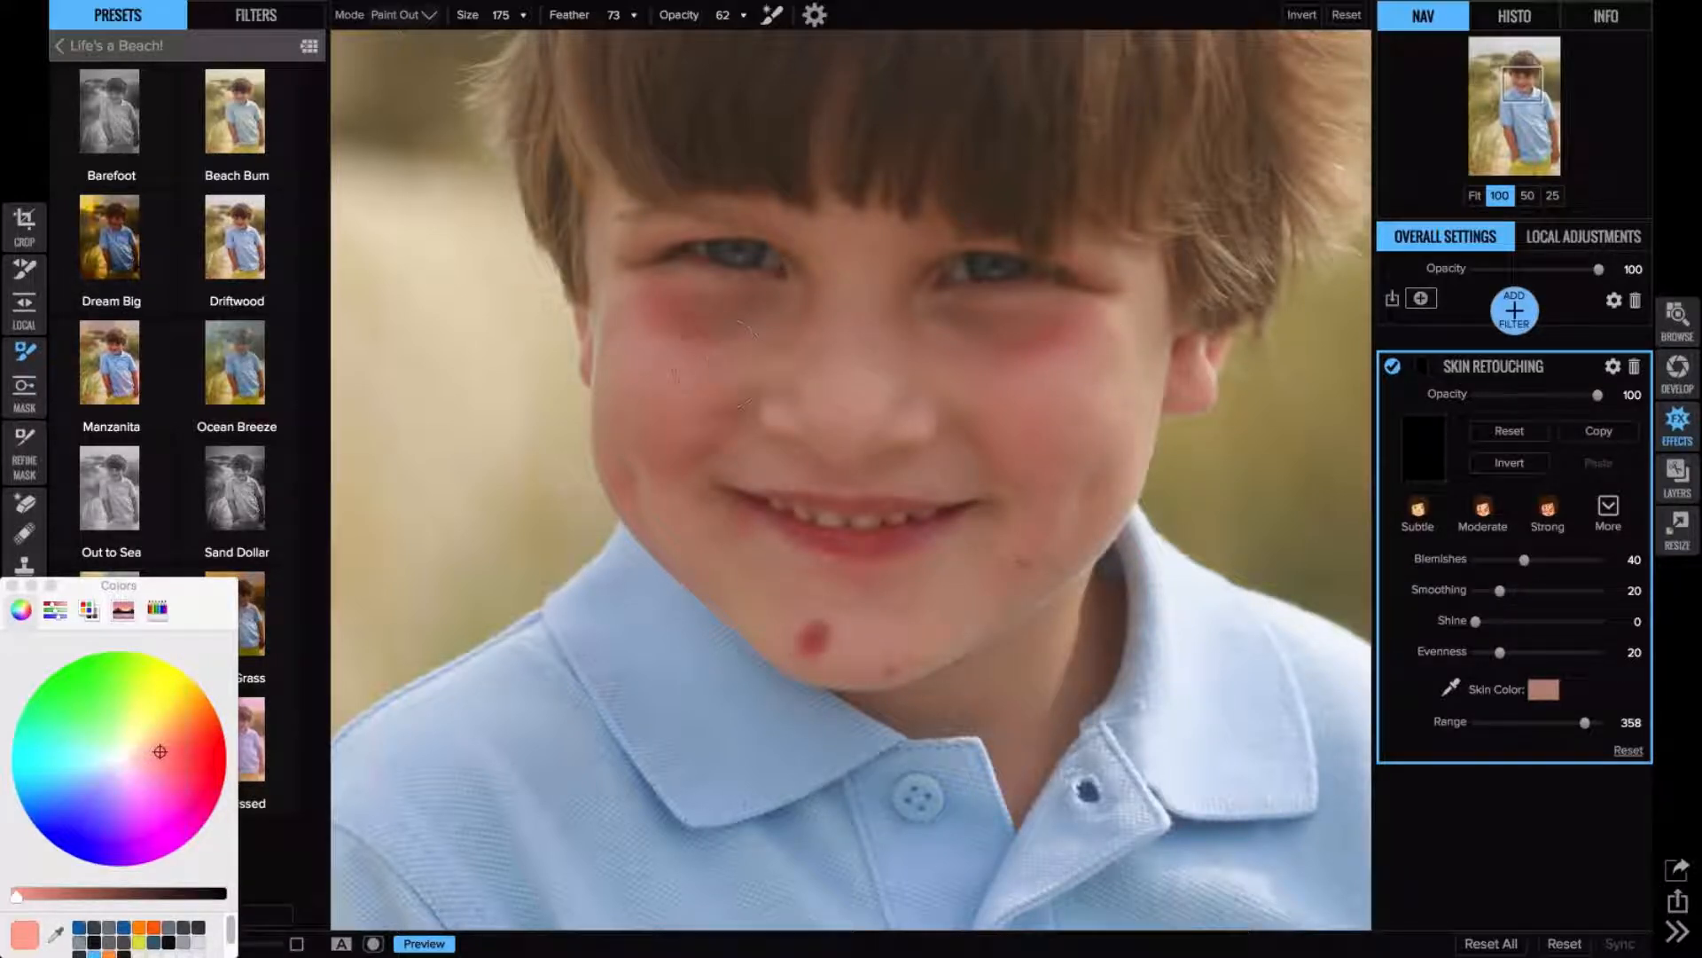
pyautogui.click(403, 18)
pyautogui.click(401, 57)
pyautogui.moveTo(946, 354)
pyautogui.mouseDown()
pyautogui.moveTo(819, 384)
pyautogui.moveTo(696, 316)
pyautogui.mouseUp()
pyautogui.click(1392, 367)
pyautogui.click(1391, 367)
pyautogui.click(1392, 367)
pyautogui.click(1391, 367)
# - Set Skin Retouching Blemishes to 70 and Smoothing to 42, and compare the face with the filter off and on
pyautogui.moveTo(1531, 560); pyautogui.dragTo(1561, 561)
pyautogui.moveTo(1499, 591); pyautogui.dragTo(1525, 592)
pyautogui.click(13, 586)
pyautogui.click(1392, 367)
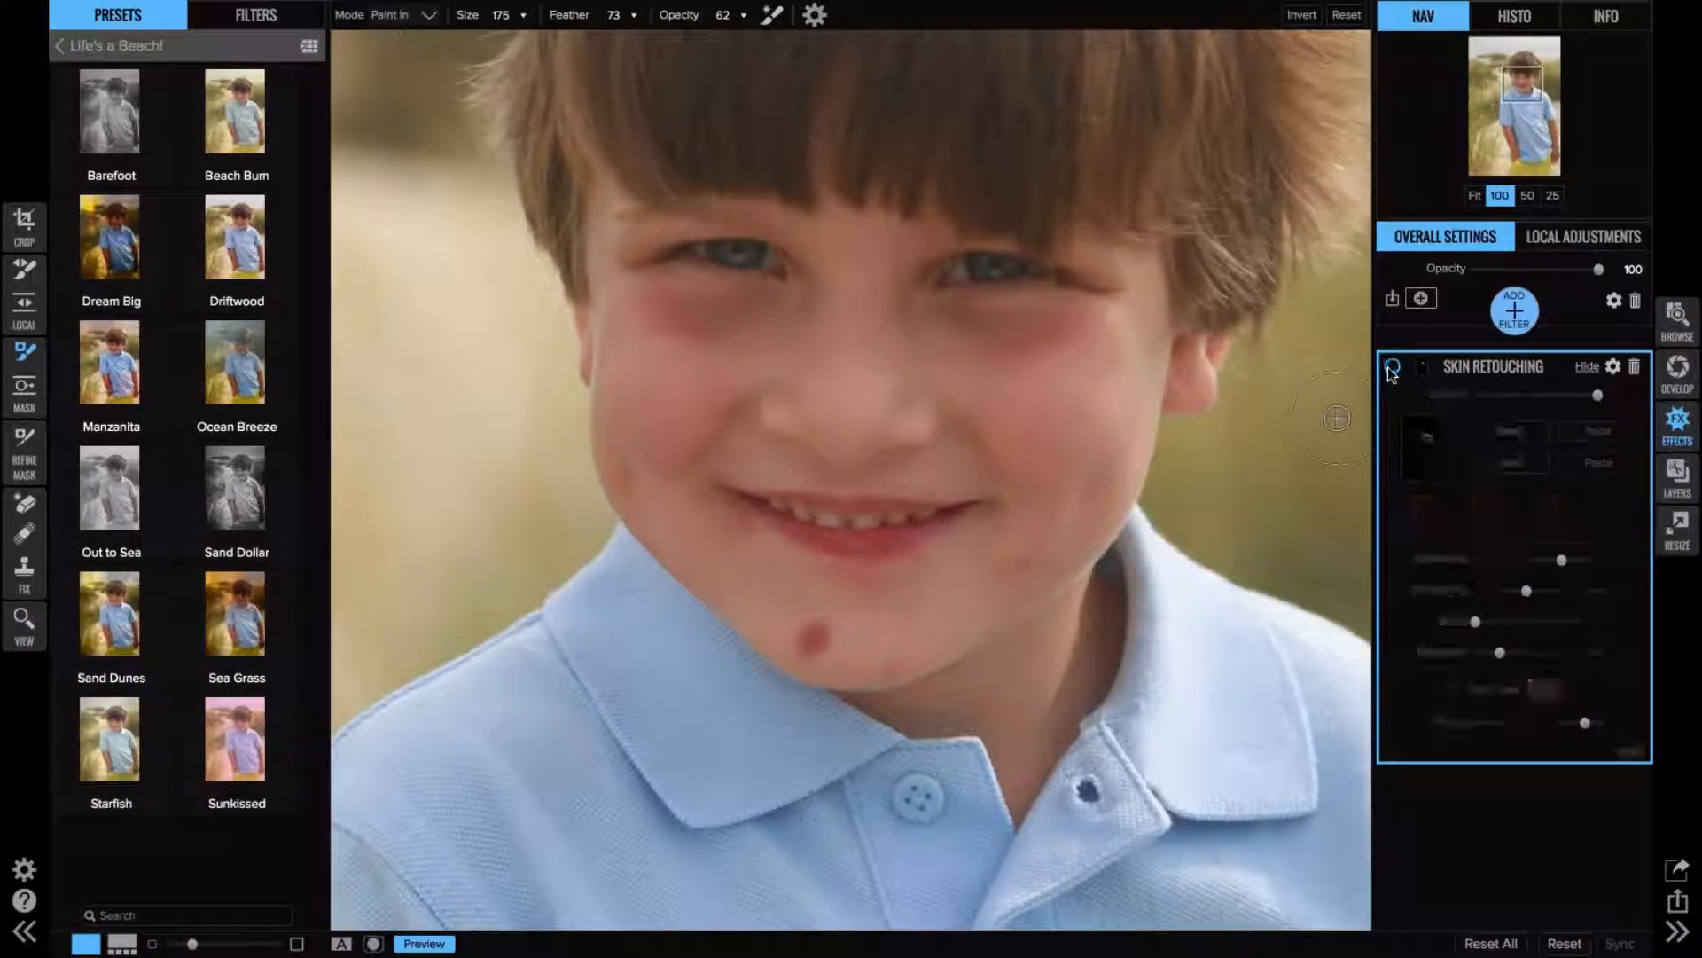
pyautogui.click(1392, 368)
pyautogui.click(1392, 367)
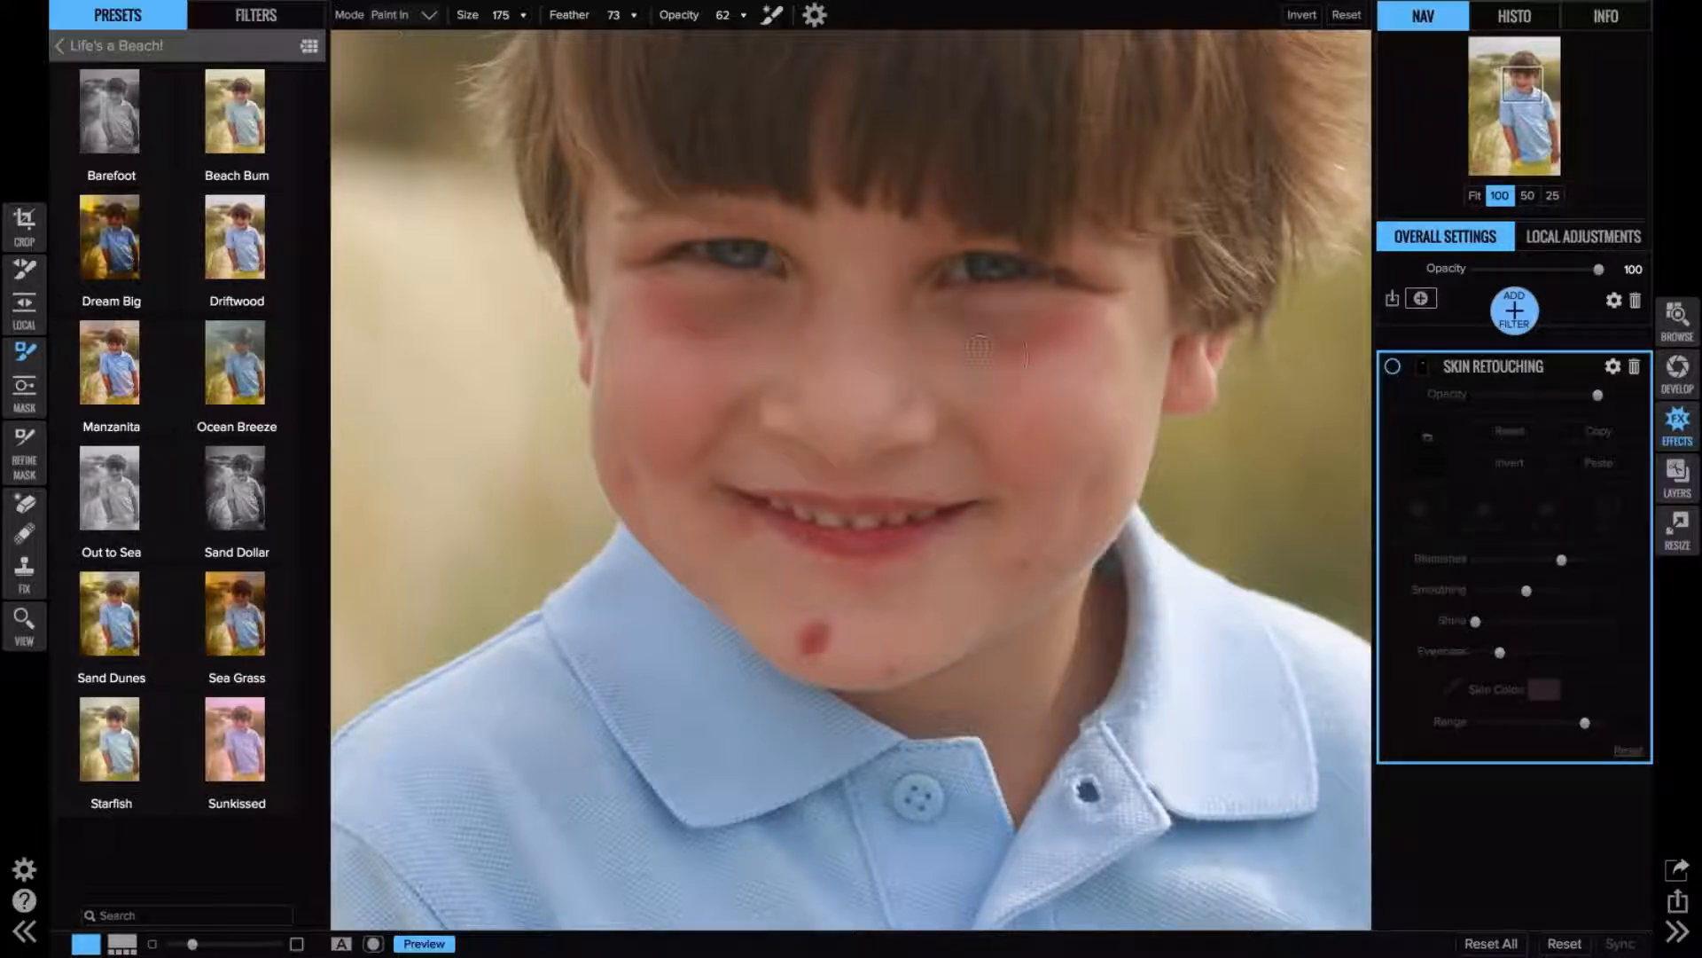
pyautogui.click(1393, 367)
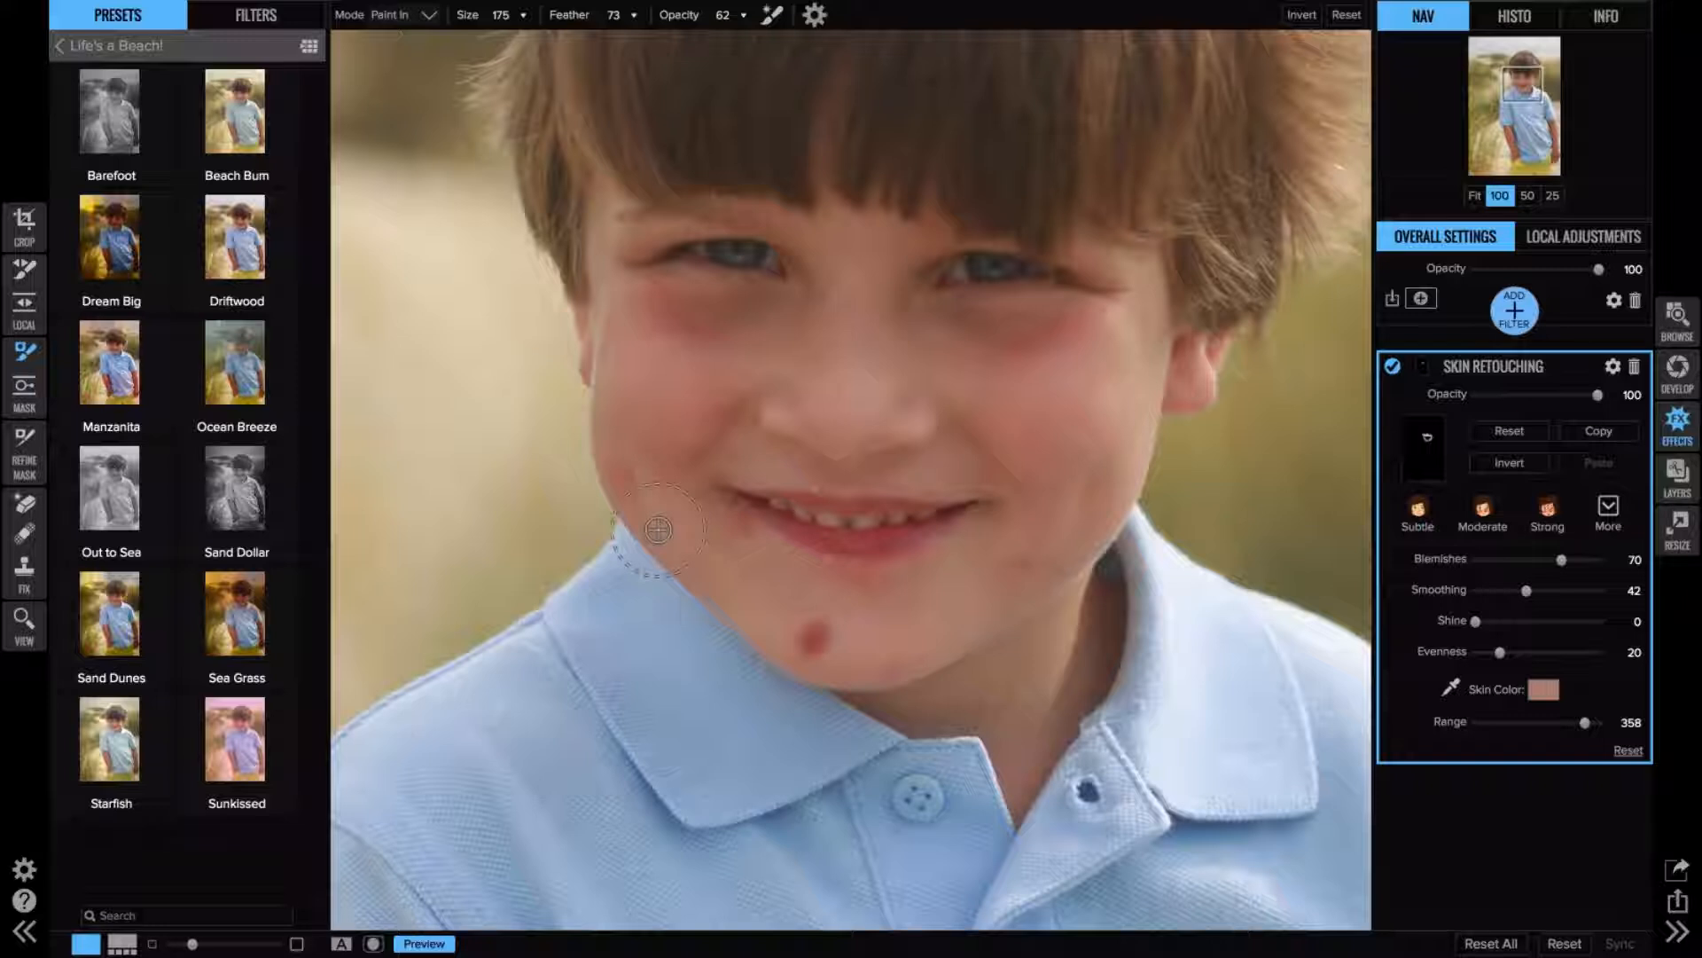
# - Remove the red spot on the chin with the Retouch Brush at size 80, feather 33 and opacity 76
pyautogui.click(25, 534)
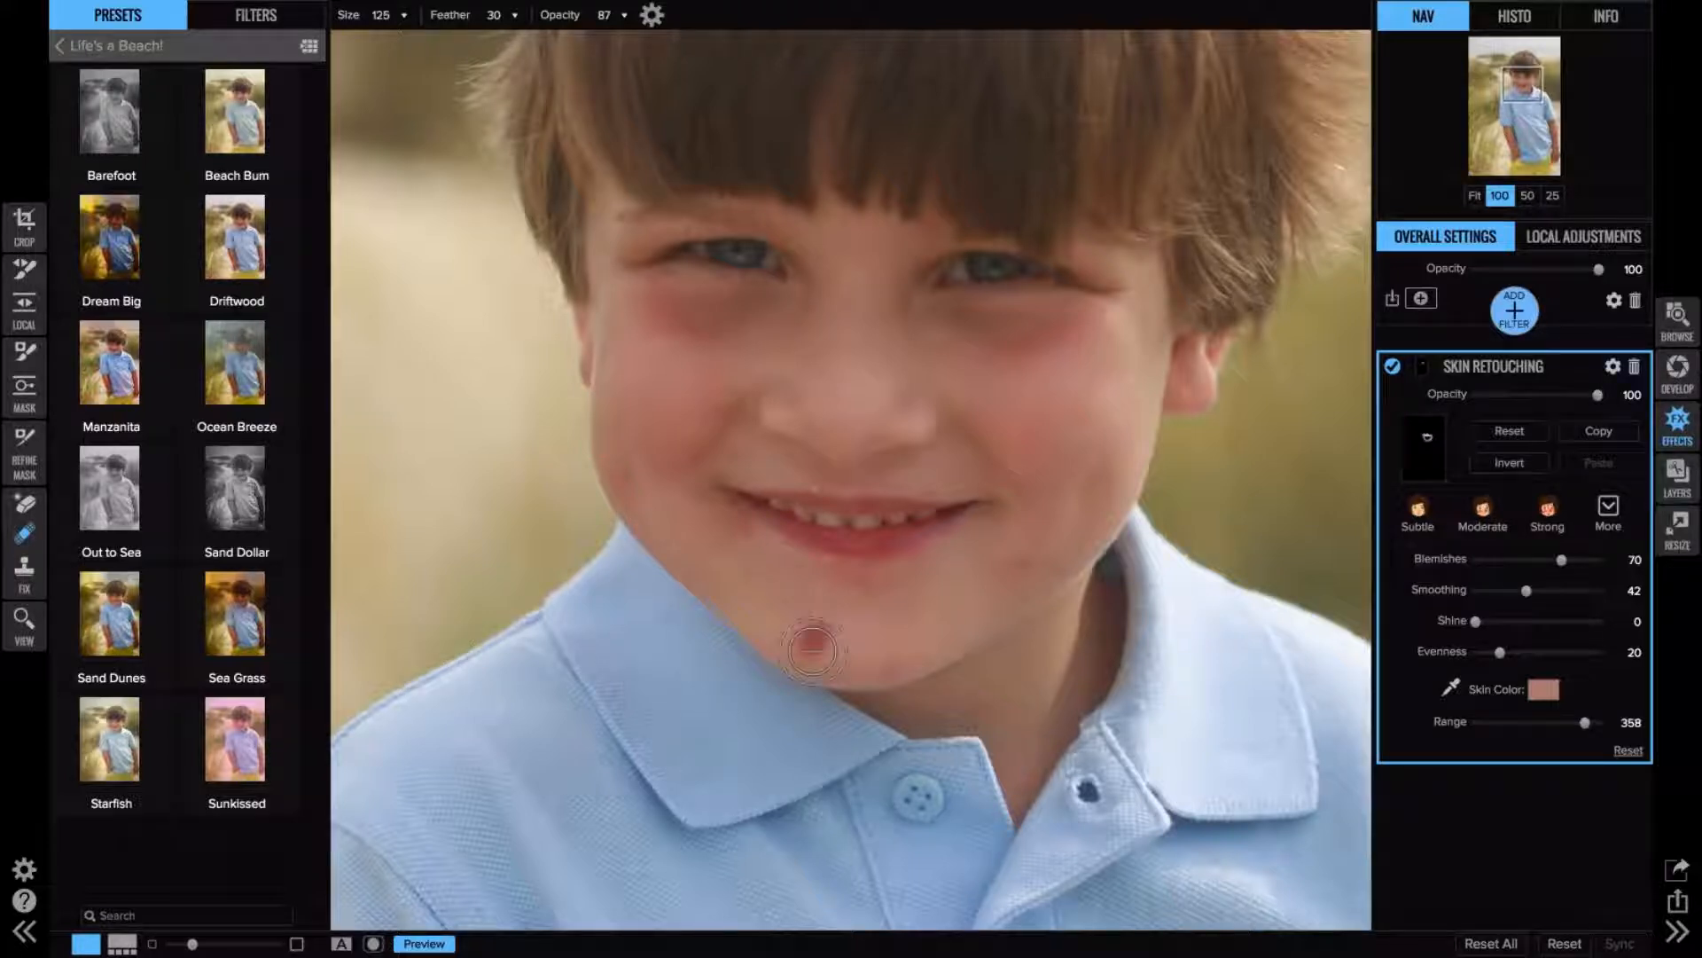
pyautogui.press('[')
pyautogui.press('[')
pyautogui.press('[')
pyautogui.moveTo(562, 18); pyautogui.dragTo(371, 21)
pyautogui.click(813, 634)
pyautogui.moveTo(452, 24); pyautogui.dragTo(498, 25)
pyautogui.click(825, 644)
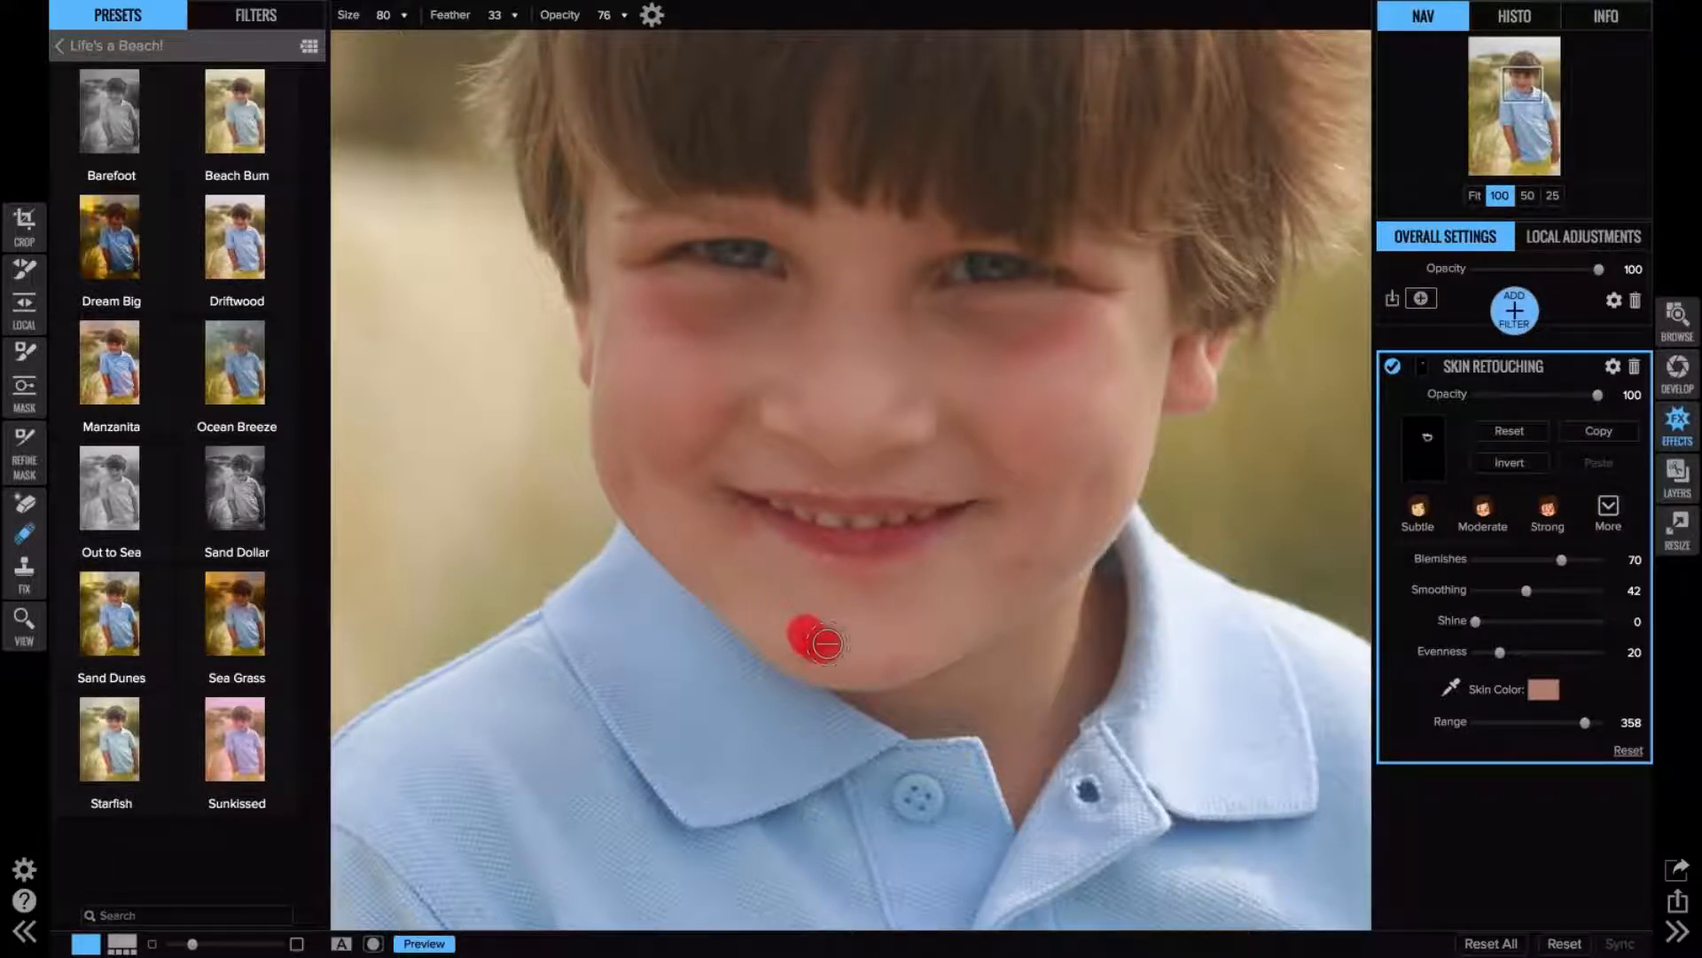
pyautogui.click(811, 635)
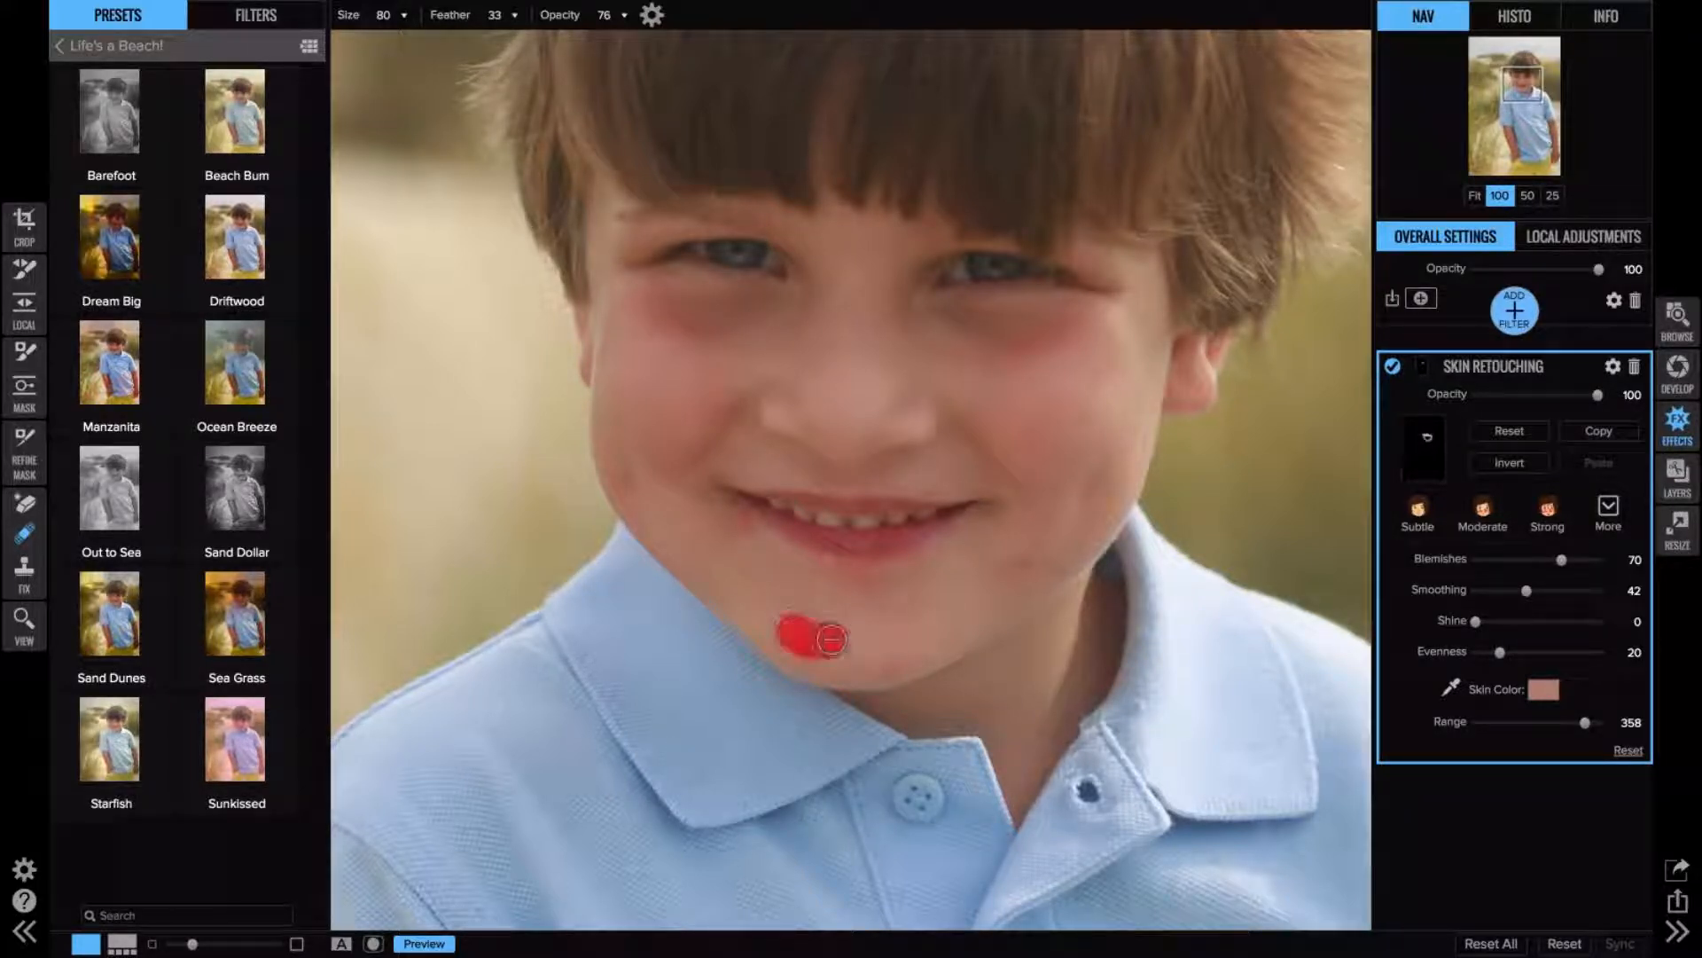
pyautogui.click(821, 642)
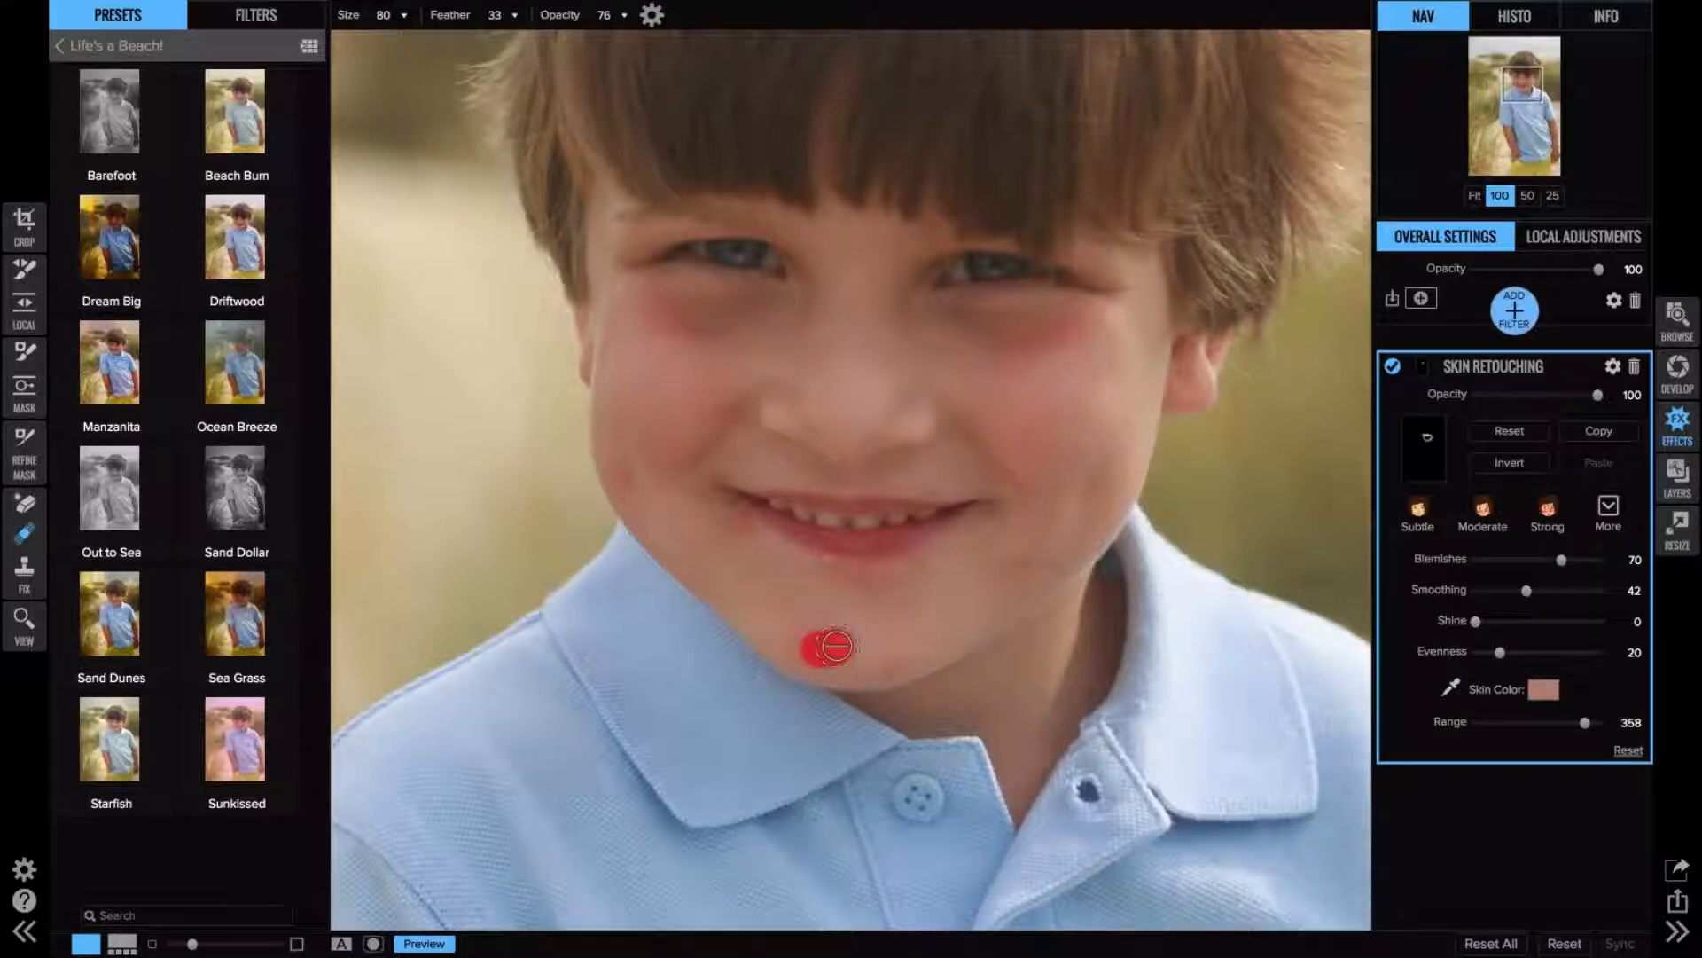
pyautogui.moveTo(908, 655)
pyautogui.mouseDown()
pyautogui.moveTo(869, 654)
pyautogui.moveTo(836, 624)
pyautogui.moveTo(803, 655)
pyautogui.mouseUp()
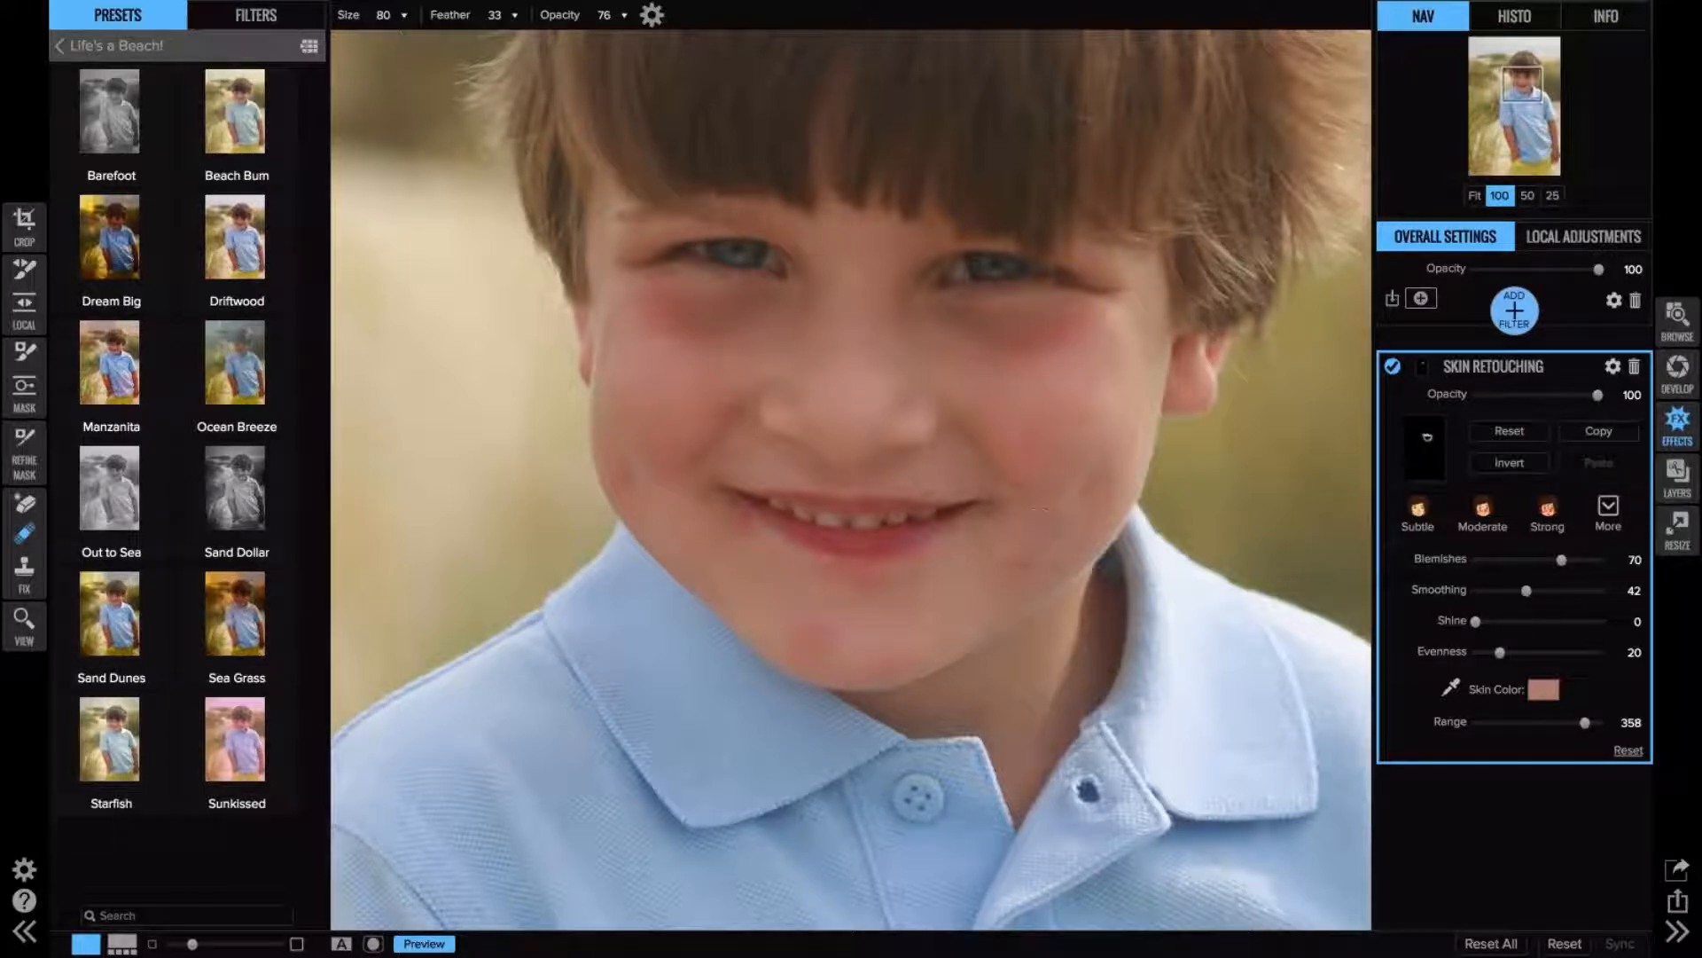
# - Retouch the small marks on the lower cheek and the skin around the mouth with the Retouch Brush
pyautogui.moveTo(1059, 555)
pyautogui.mouseDown()
pyautogui.moveTo(975, 568)
pyautogui.moveTo(972, 616)
pyautogui.moveTo(954, 625)
pyautogui.mouseUp()
pyautogui.moveTo(1011, 528); pyautogui.dragTo(997, 582)
pyautogui.moveTo(734, 532)
pyautogui.mouseDown()
pyautogui.moveTo(866, 574)
pyautogui.moveTo(851, 578)
pyautogui.mouseUp()
pyautogui.click(826, 568)
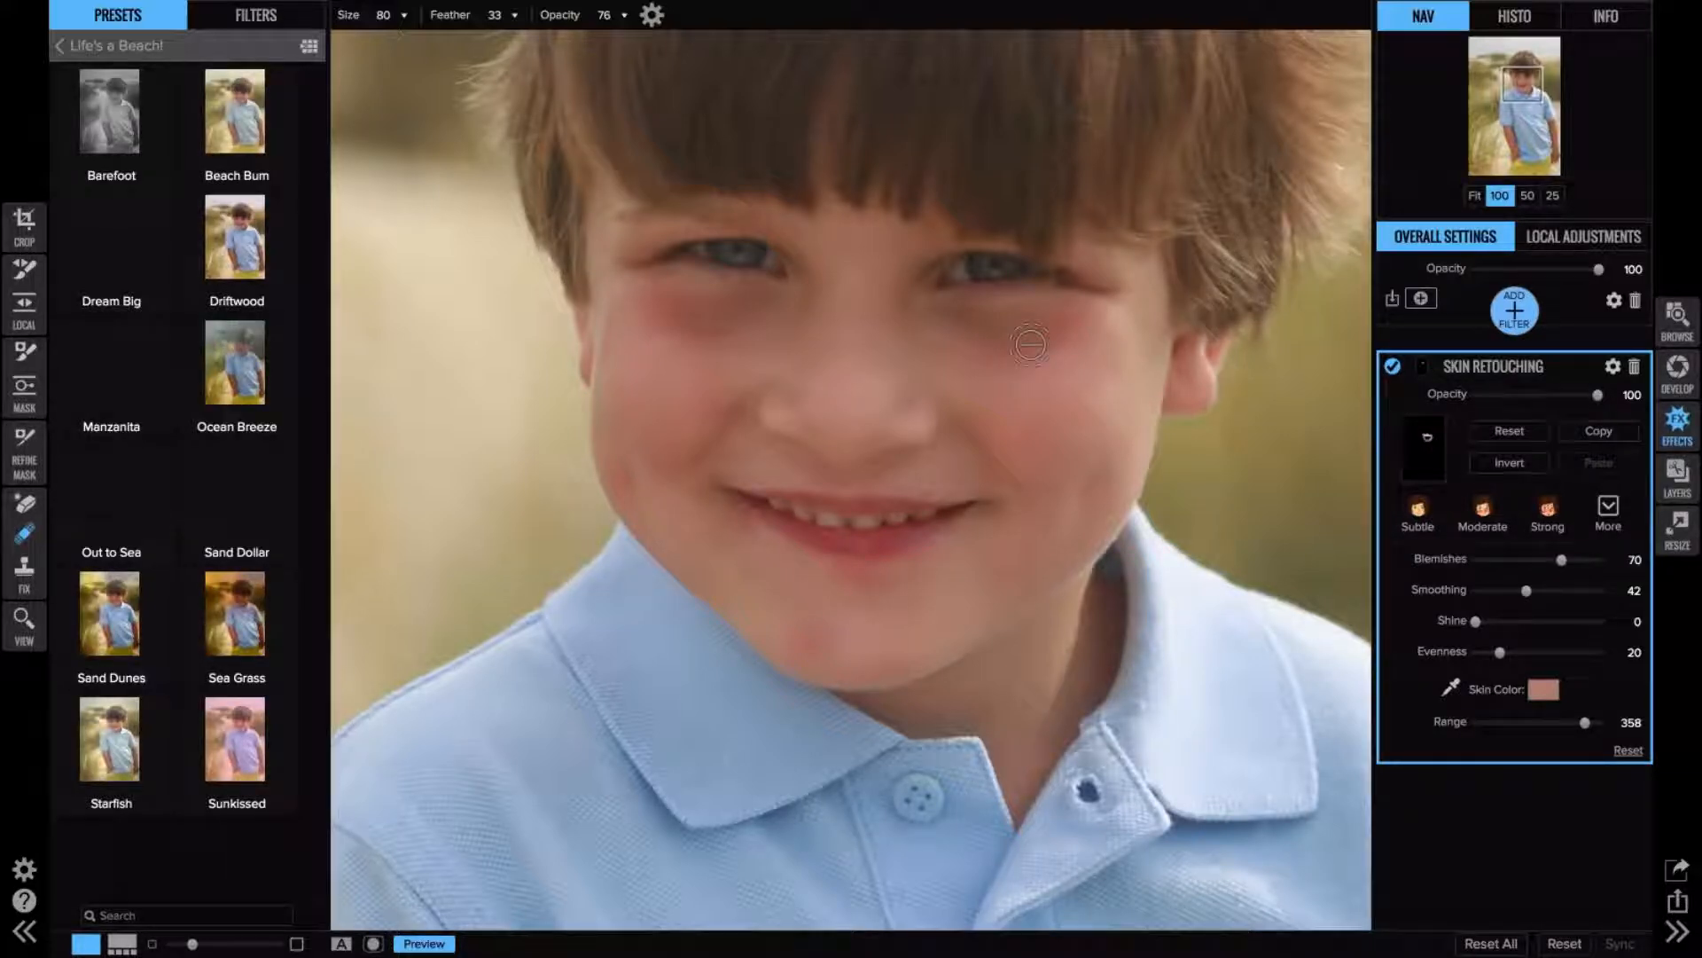
# - Soften the redness under both eyes using the Retouch Brush at size 125
pyautogui.moveTo(1028, 476); pyautogui.dragTo(1024, 681)
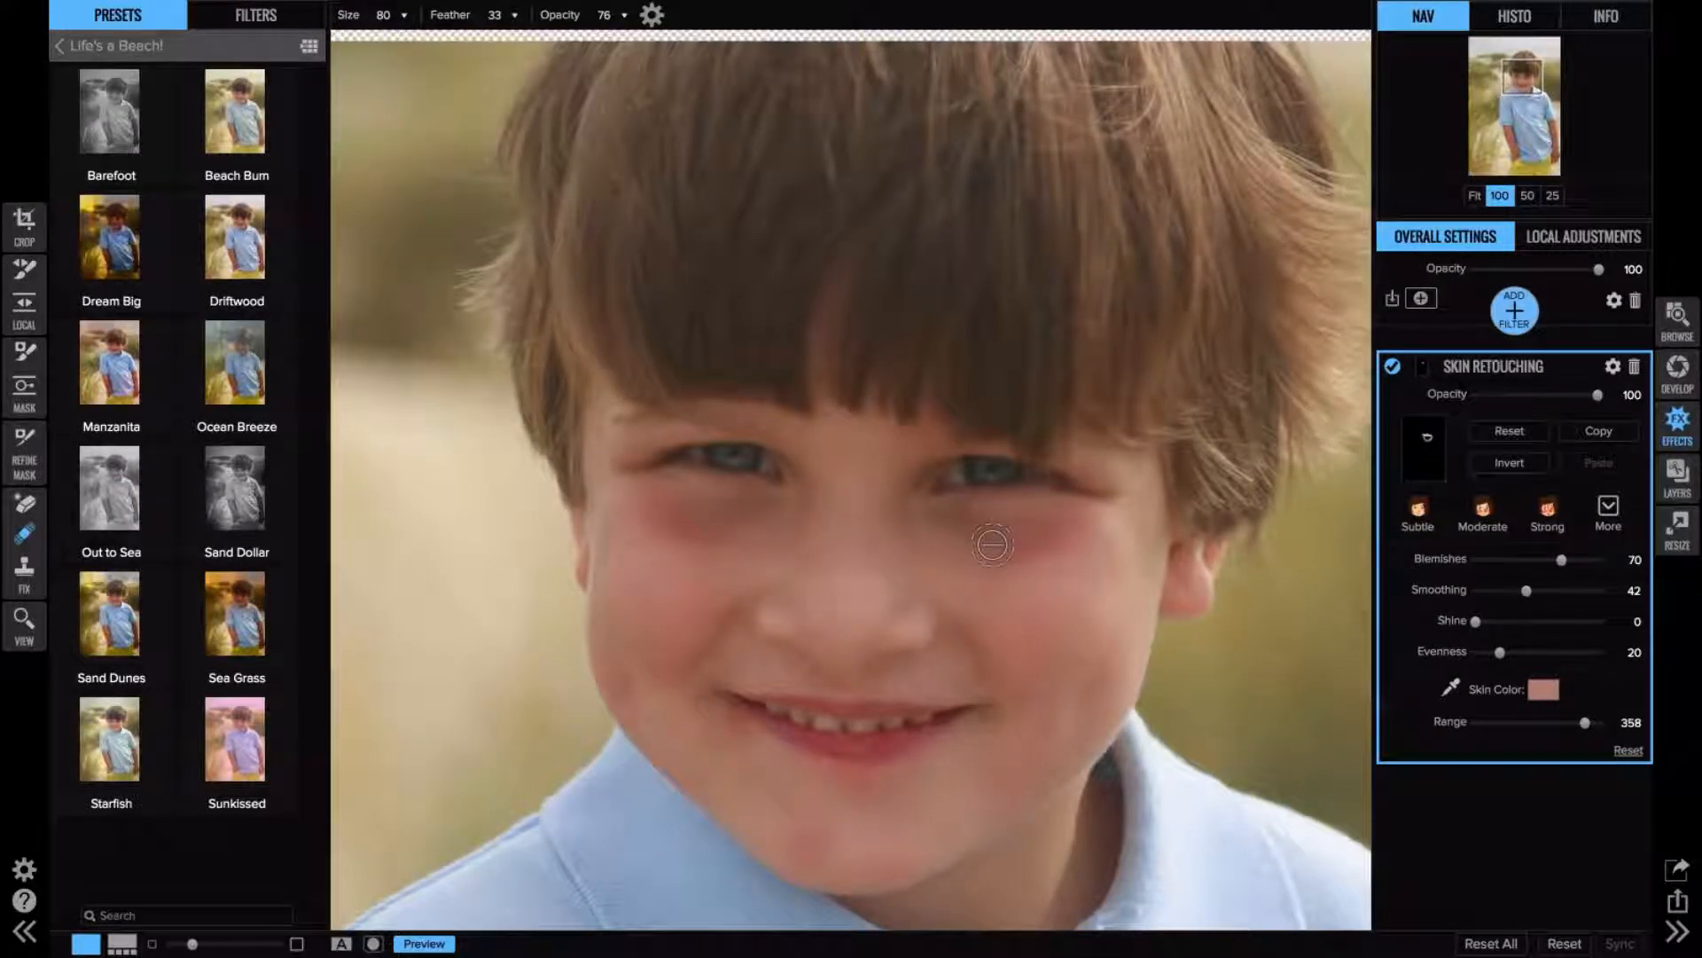
pyautogui.press(']')
pyautogui.press(']')
pyautogui.moveTo(1055, 533); pyautogui.dragTo(953, 527)
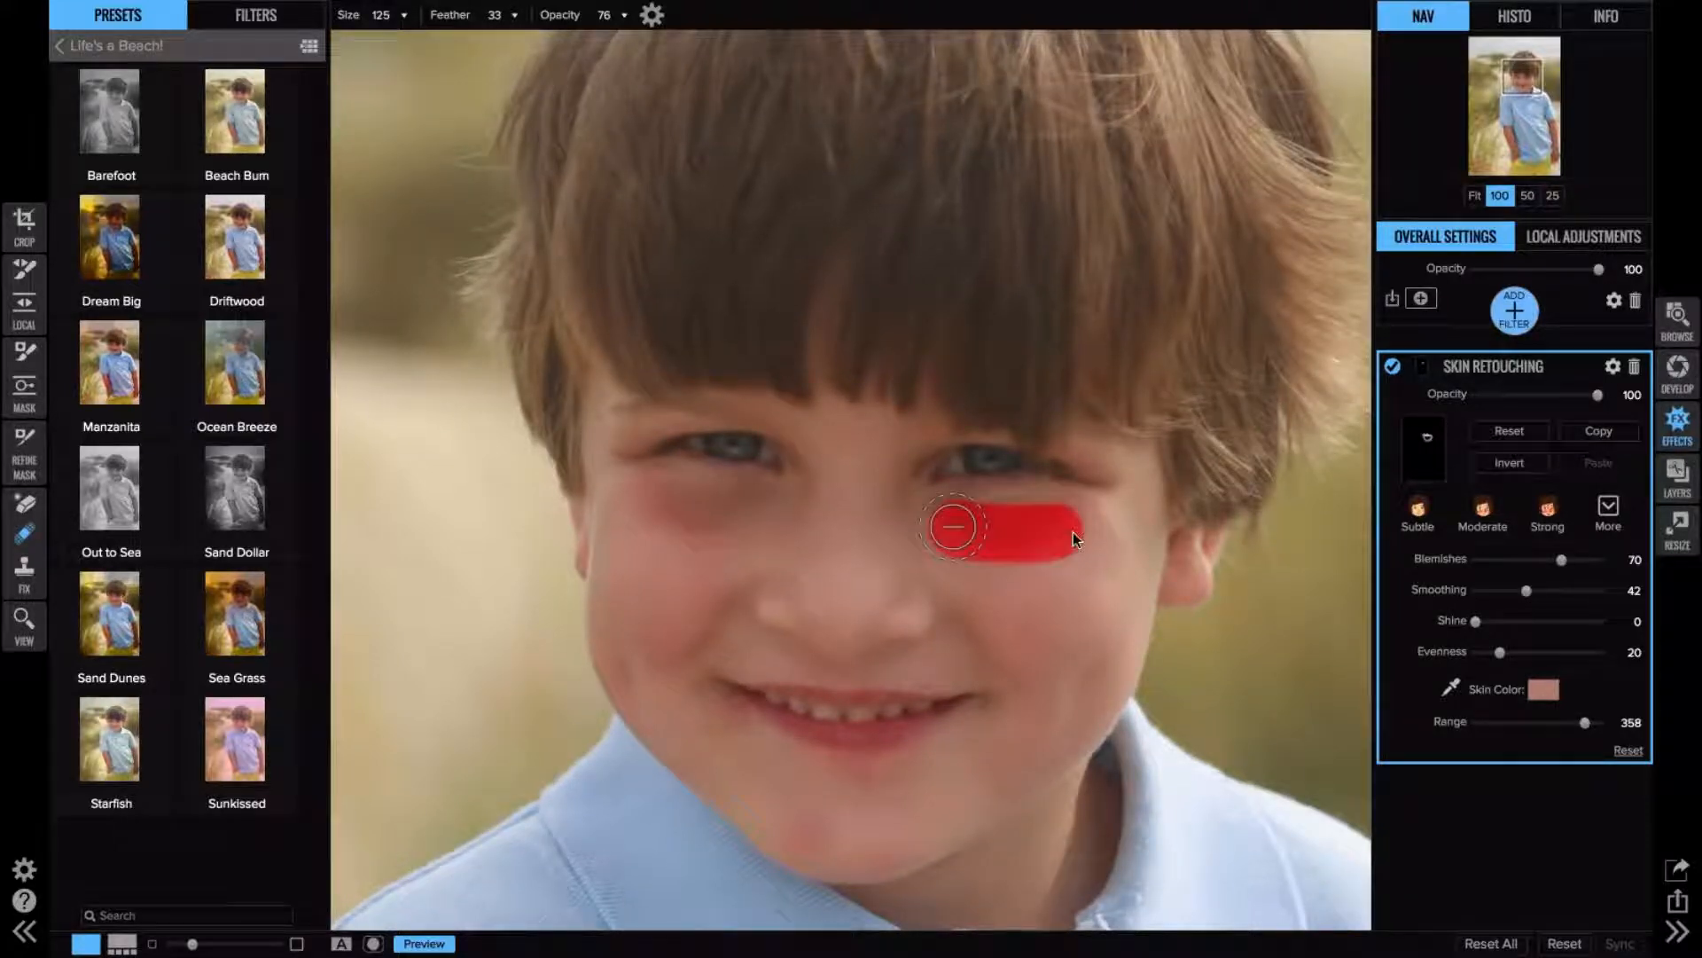
pyautogui.moveTo(741, 524); pyautogui.dragTo(663, 517)
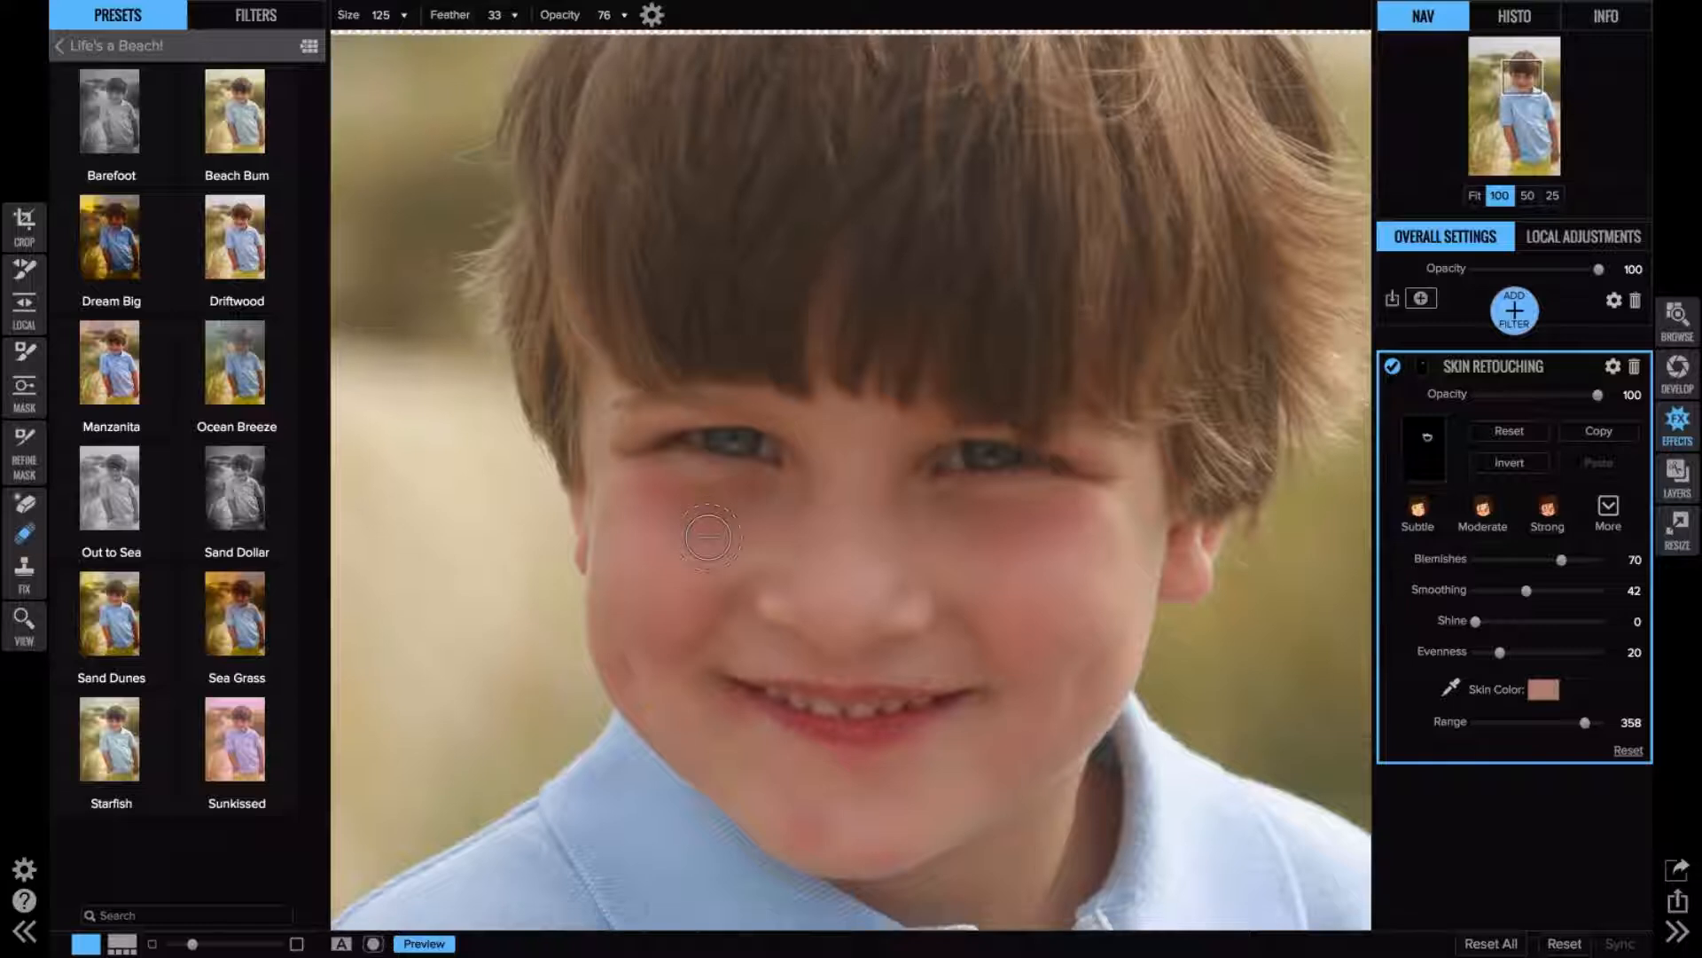
pyautogui.click(723, 493)
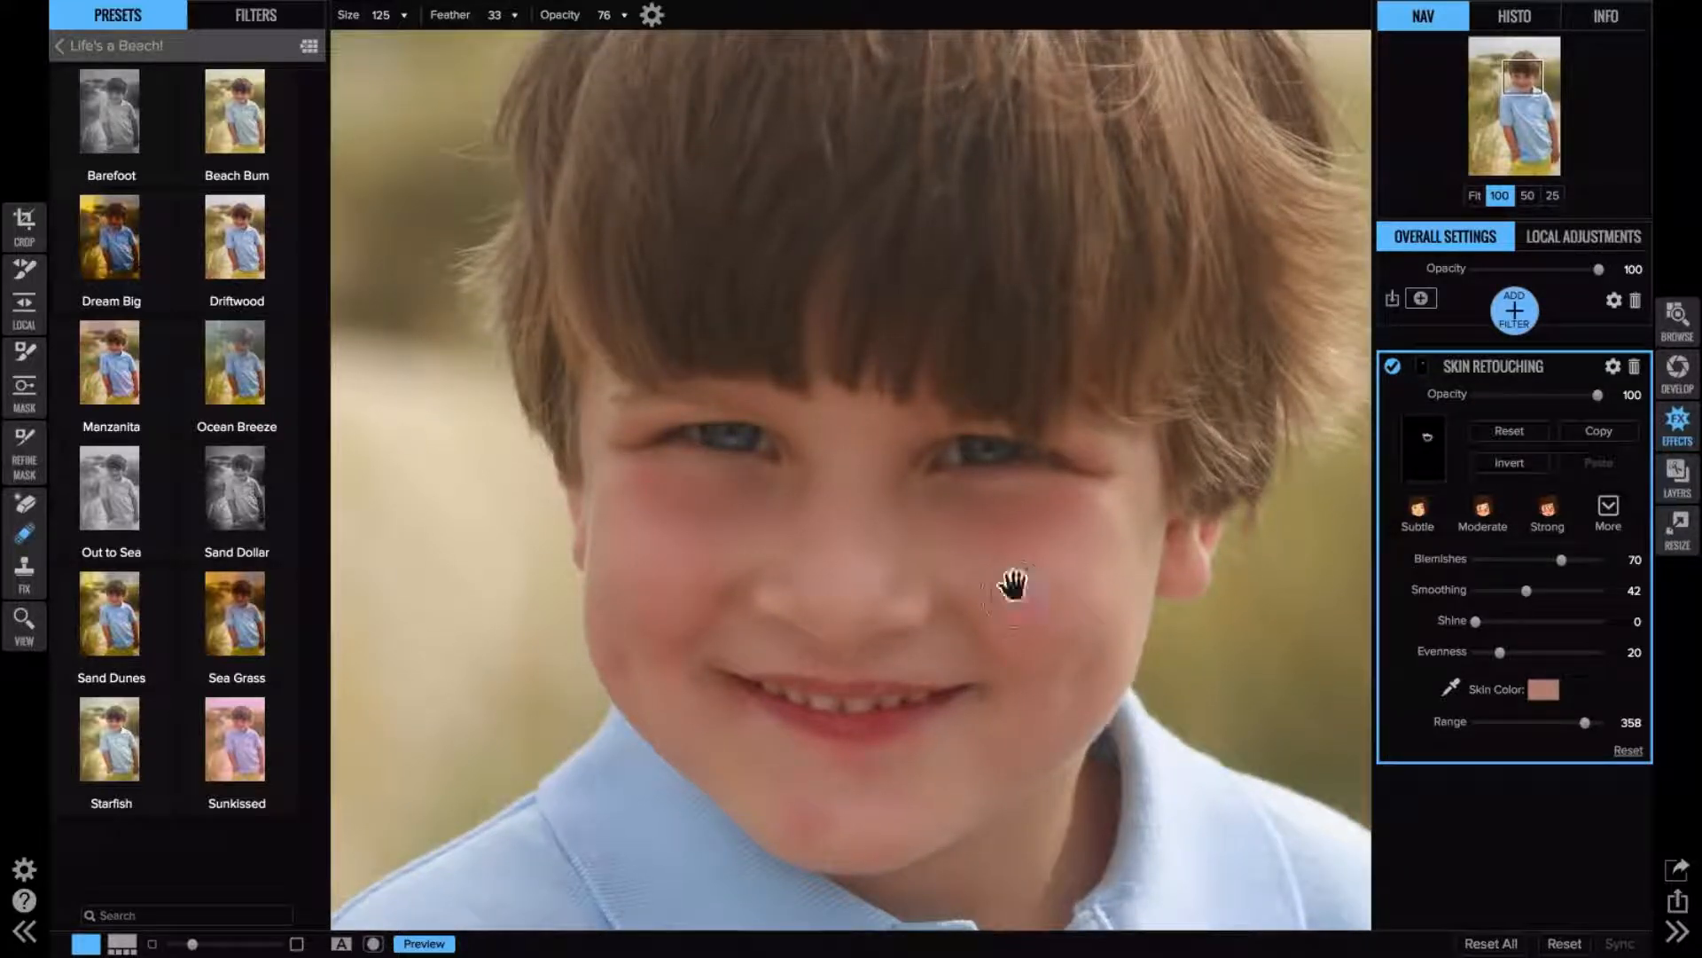
# - Compare the retouched face with the original by toggling the preview off and on
pyautogui.moveTo(1015, 586); pyautogui.dragTo(1007, 451)
pyautogui.click(406, 946)
pyautogui.click(408, 948)
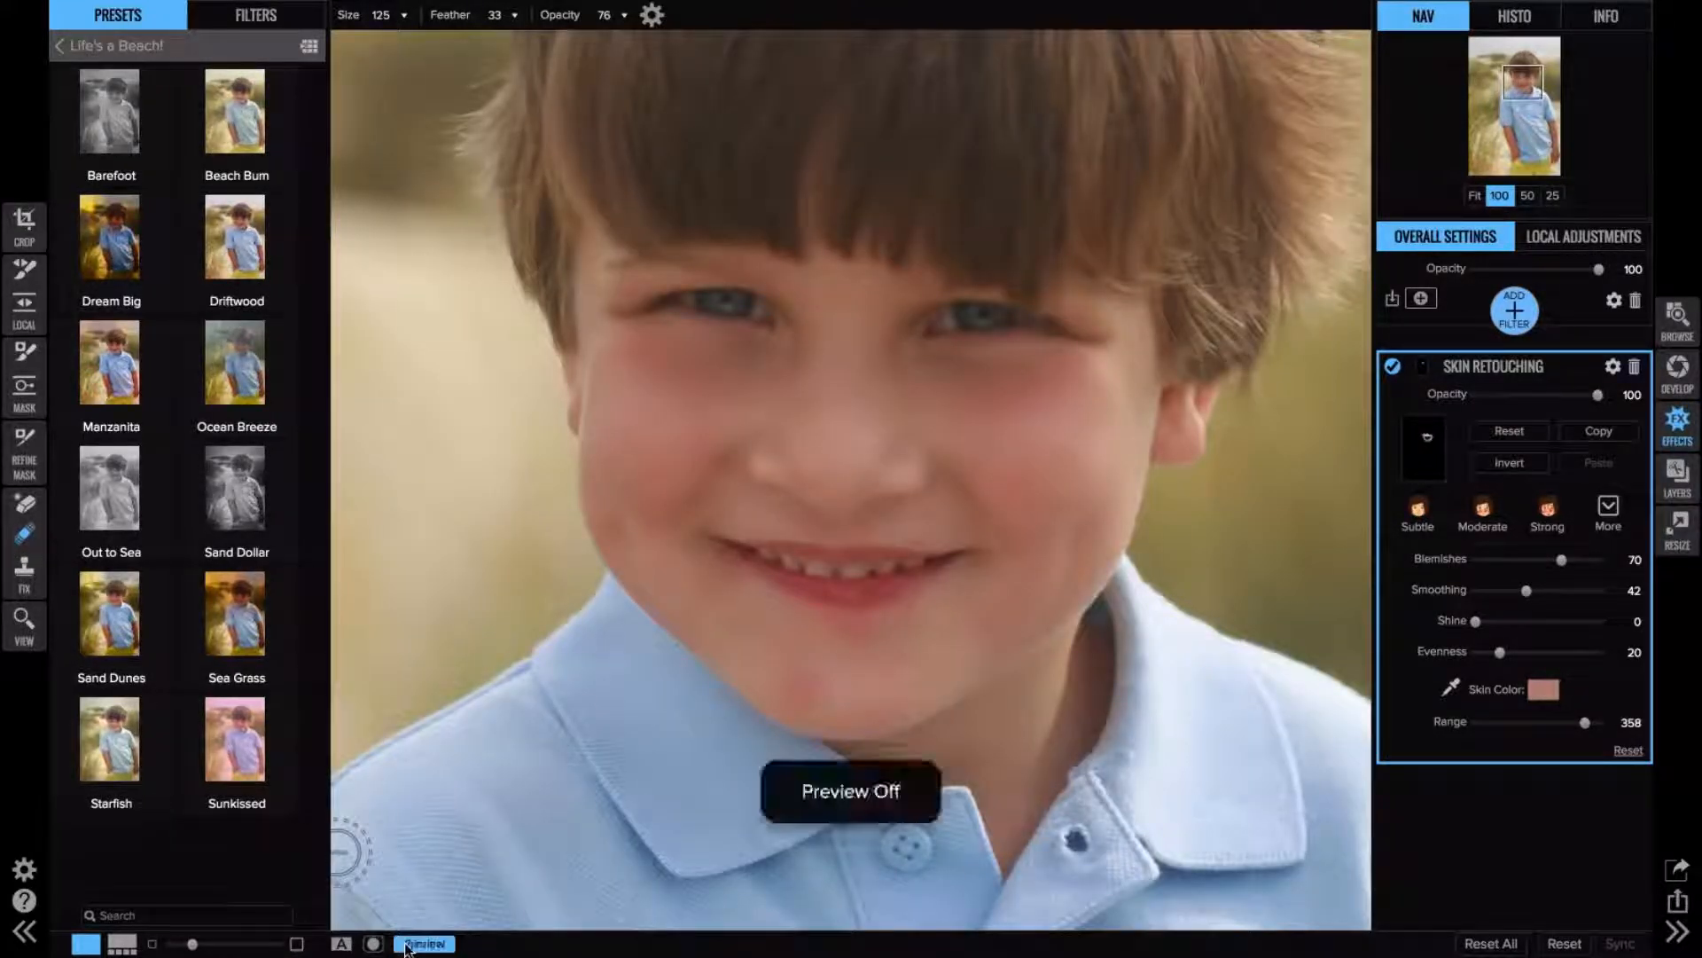
pyautogui.click(408, 948)
pyautogui.click(408, 945)
pyautogui.click(407, 945)
pyautogui.click(408, 945)
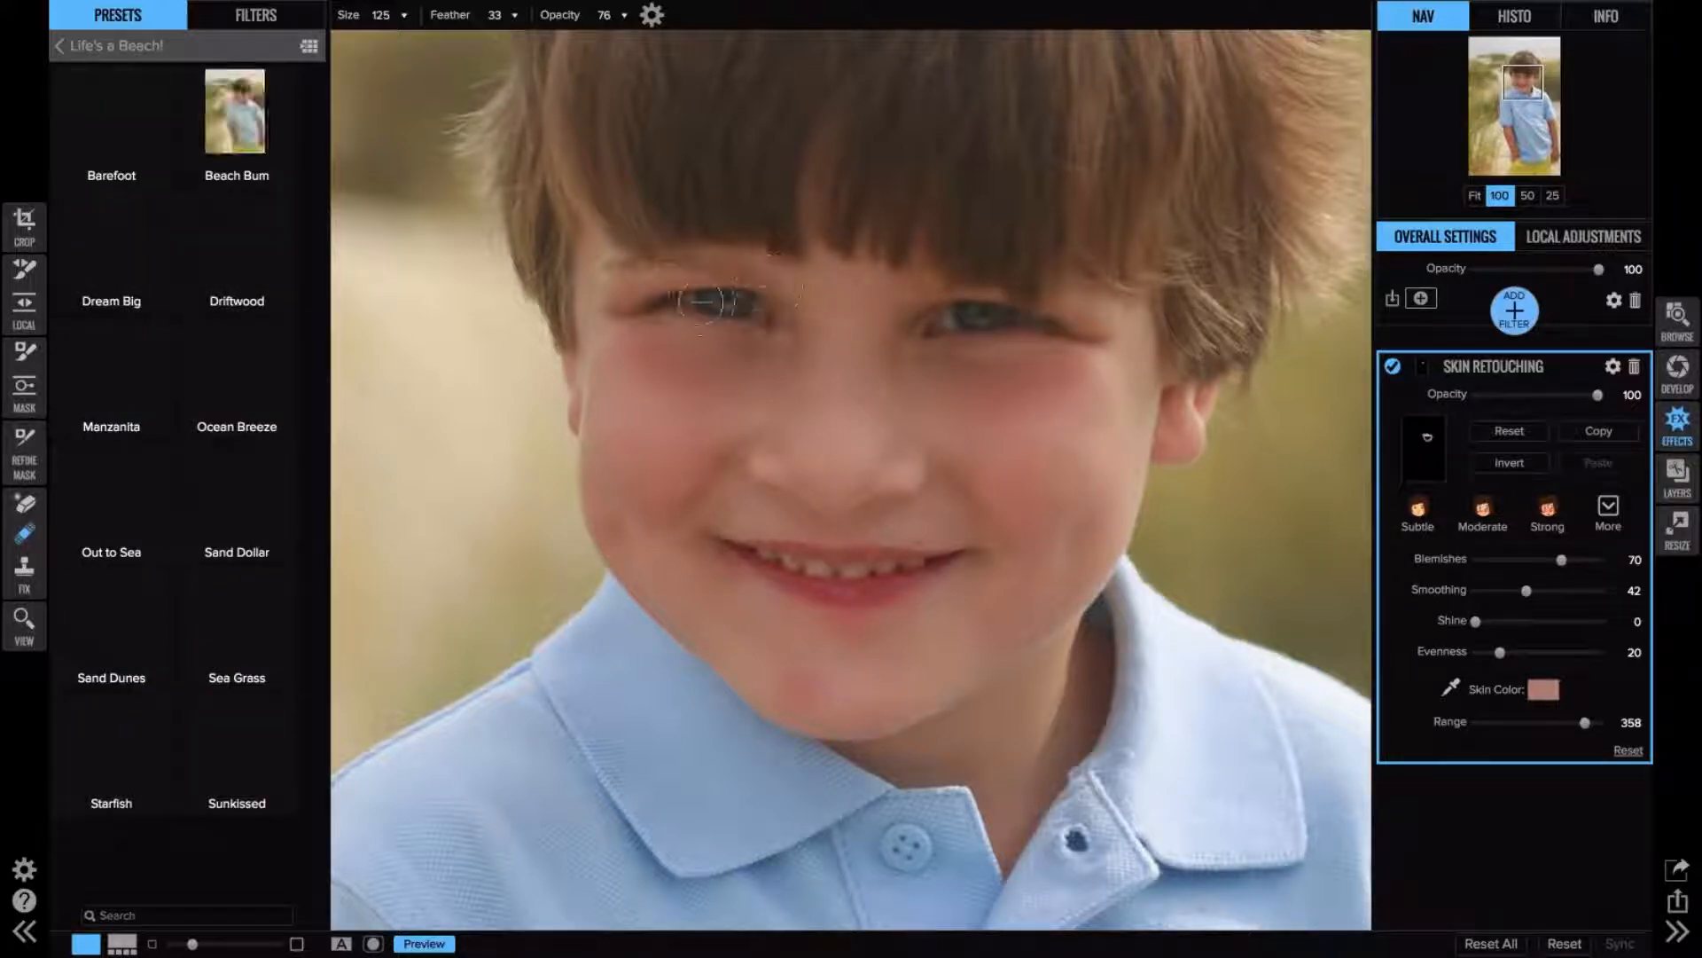
# - Set up a local adjustment with the Lighten preset and show its mask options
pyautogui.click(1557, 233)
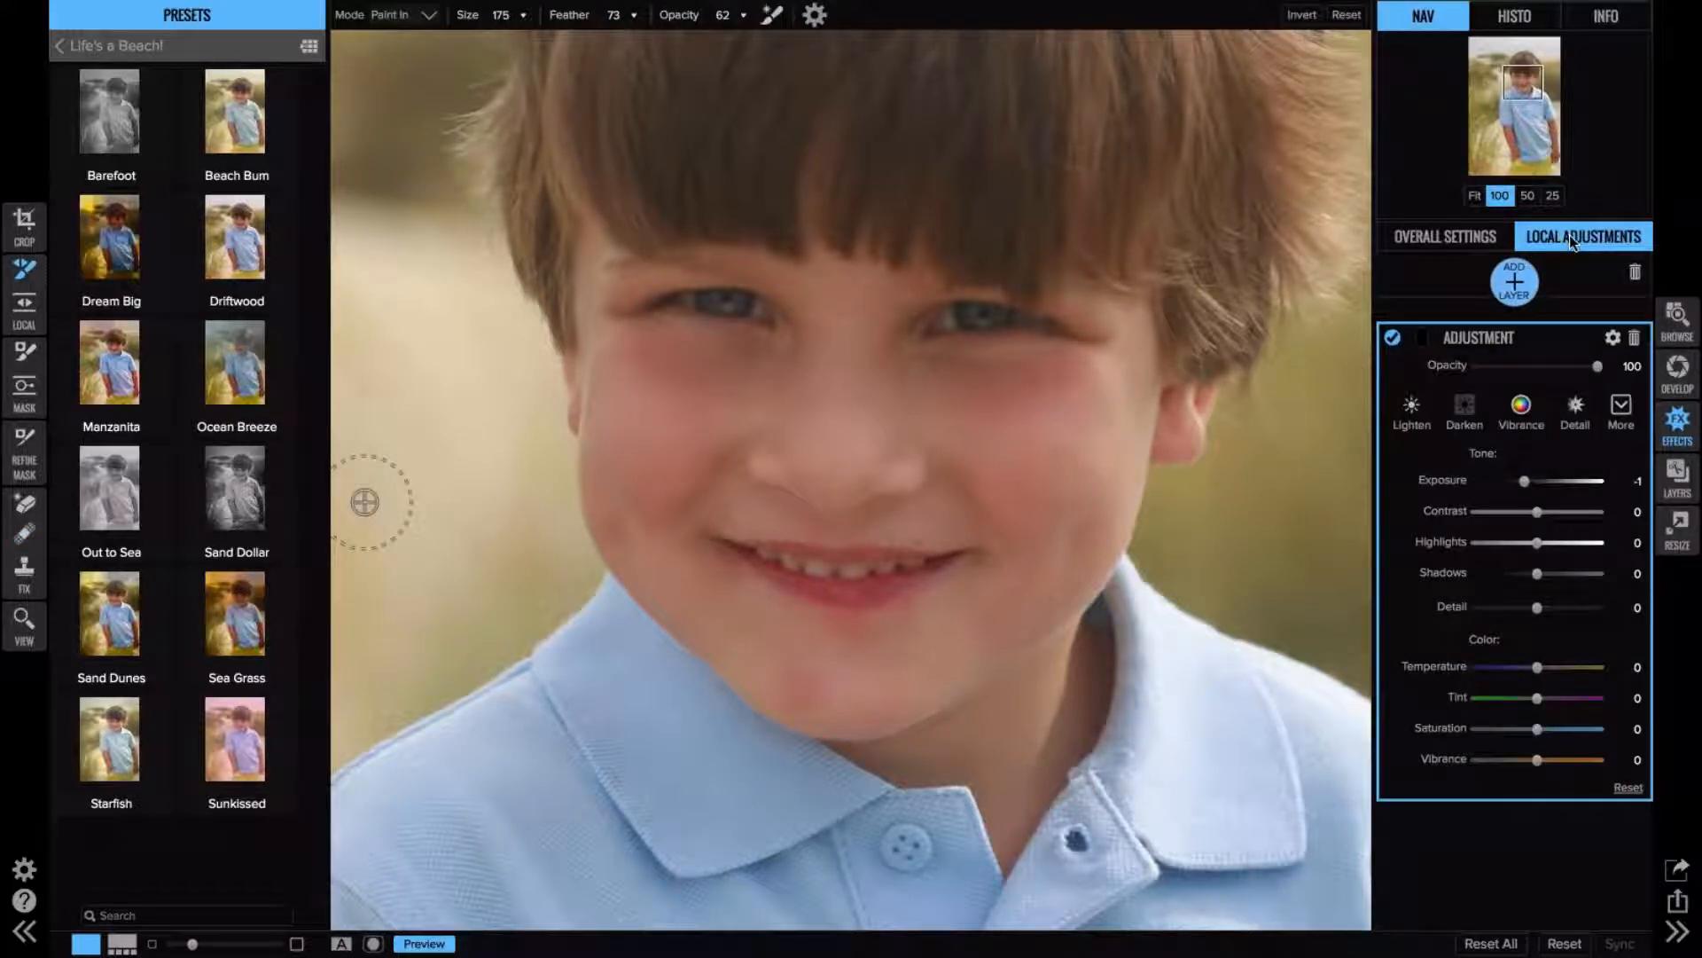
pyautogui.click(1410, 415)
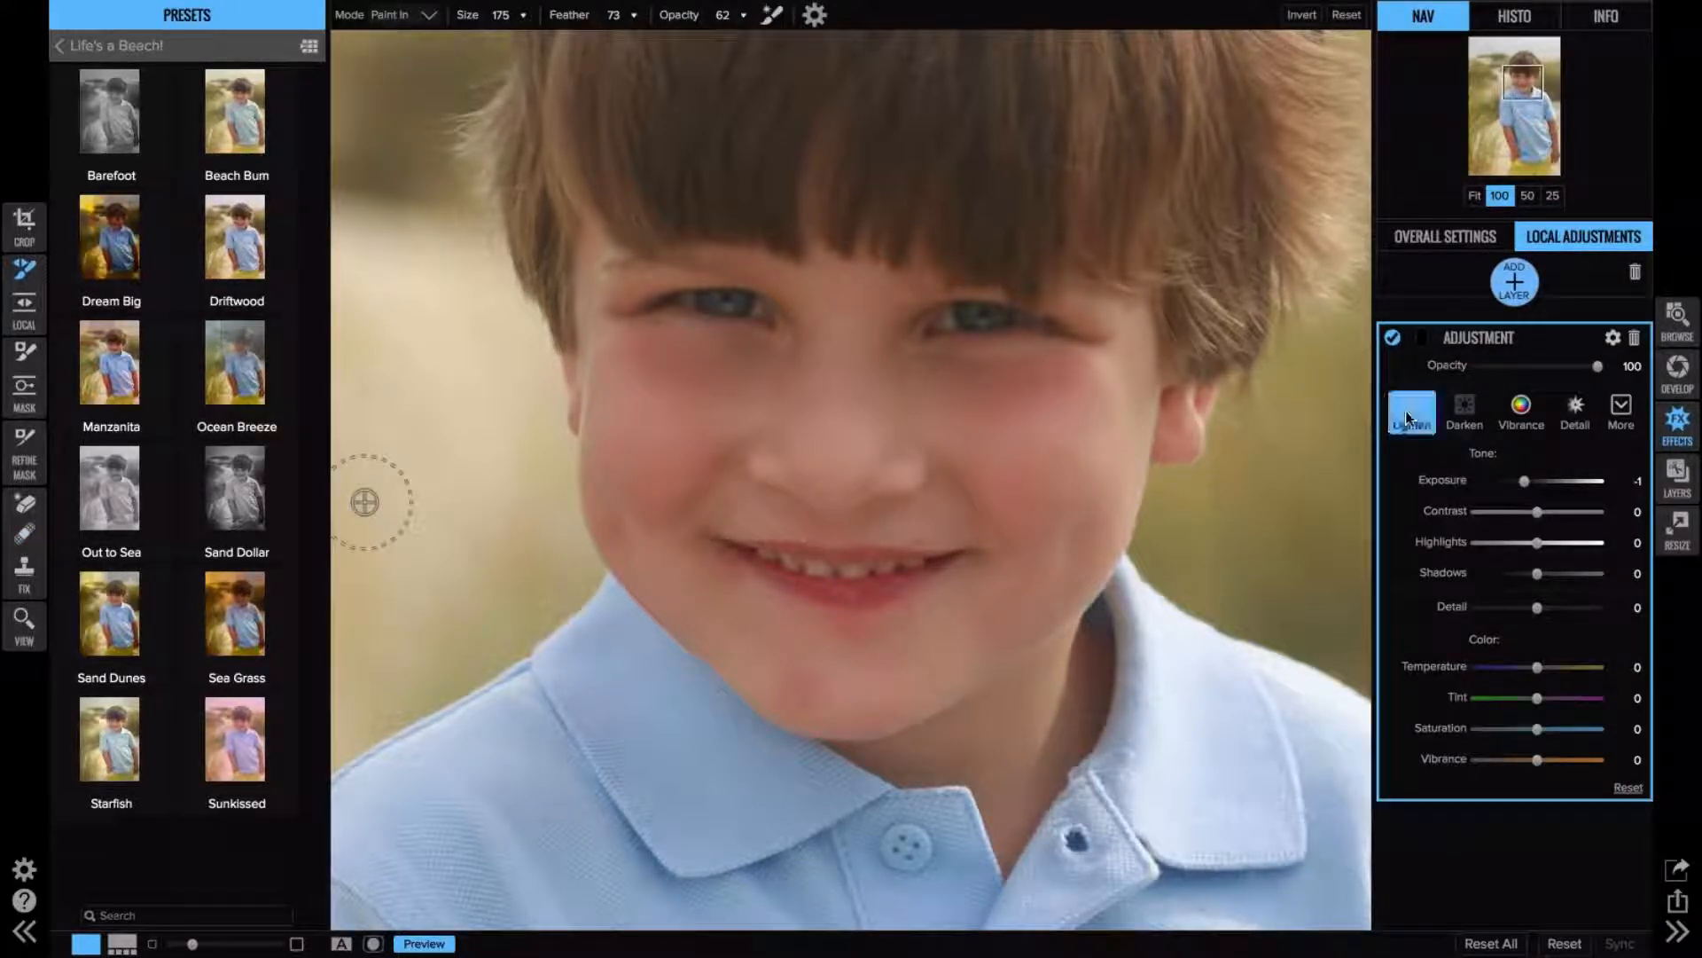
pyautogui.click(1423, 340)
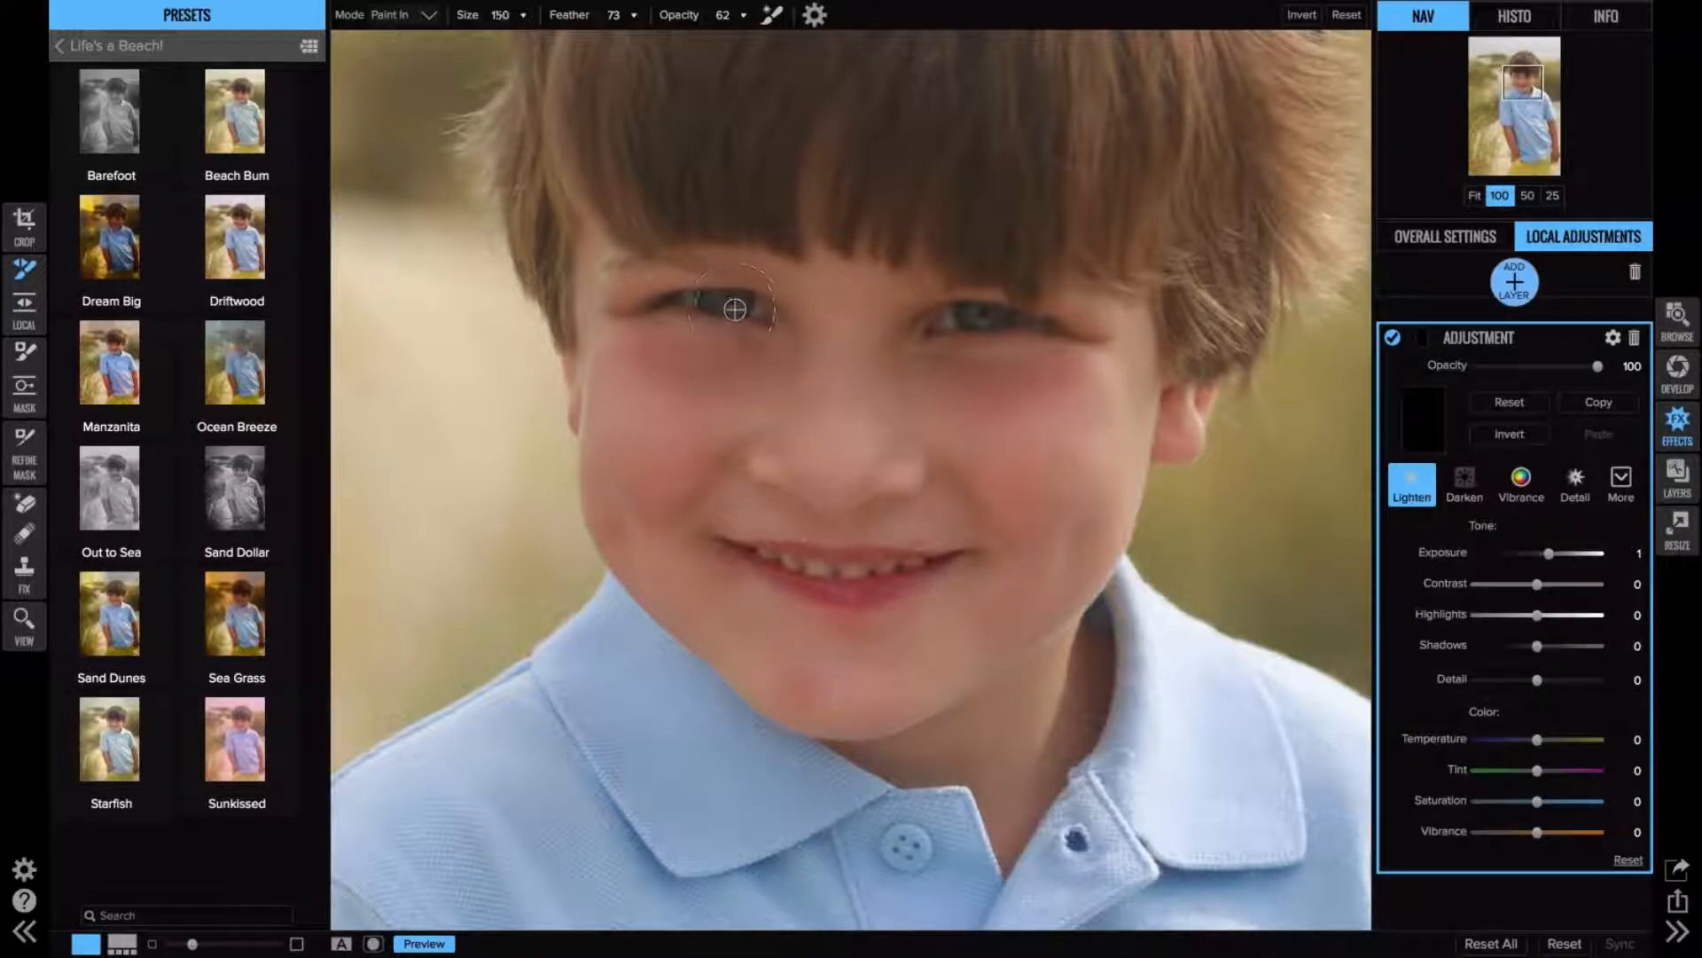
# - Brighten both of the boy's eyes by painting in the Lighten adjustment with a size 45 brush
pyautogui.press('[')
pyautogui.press('[')
pyautogui.press('[')
pyautogui.press('[')
pyautogui.press('[')
pyautogui.press('[')
pyautogui.press('[')
pyautogui.press('[')
pyautogui.press('[')
pyautogui.moveTo(688, 300); pyautogui.dragTo(757, 308)
pyautogui.moveTo(952, 319)
pyautogui.mouseDown()
pyautogui.moveTo(1016, 319)
pyautogui.moveTo(1007, 337)
pyautogui.mouseUp()
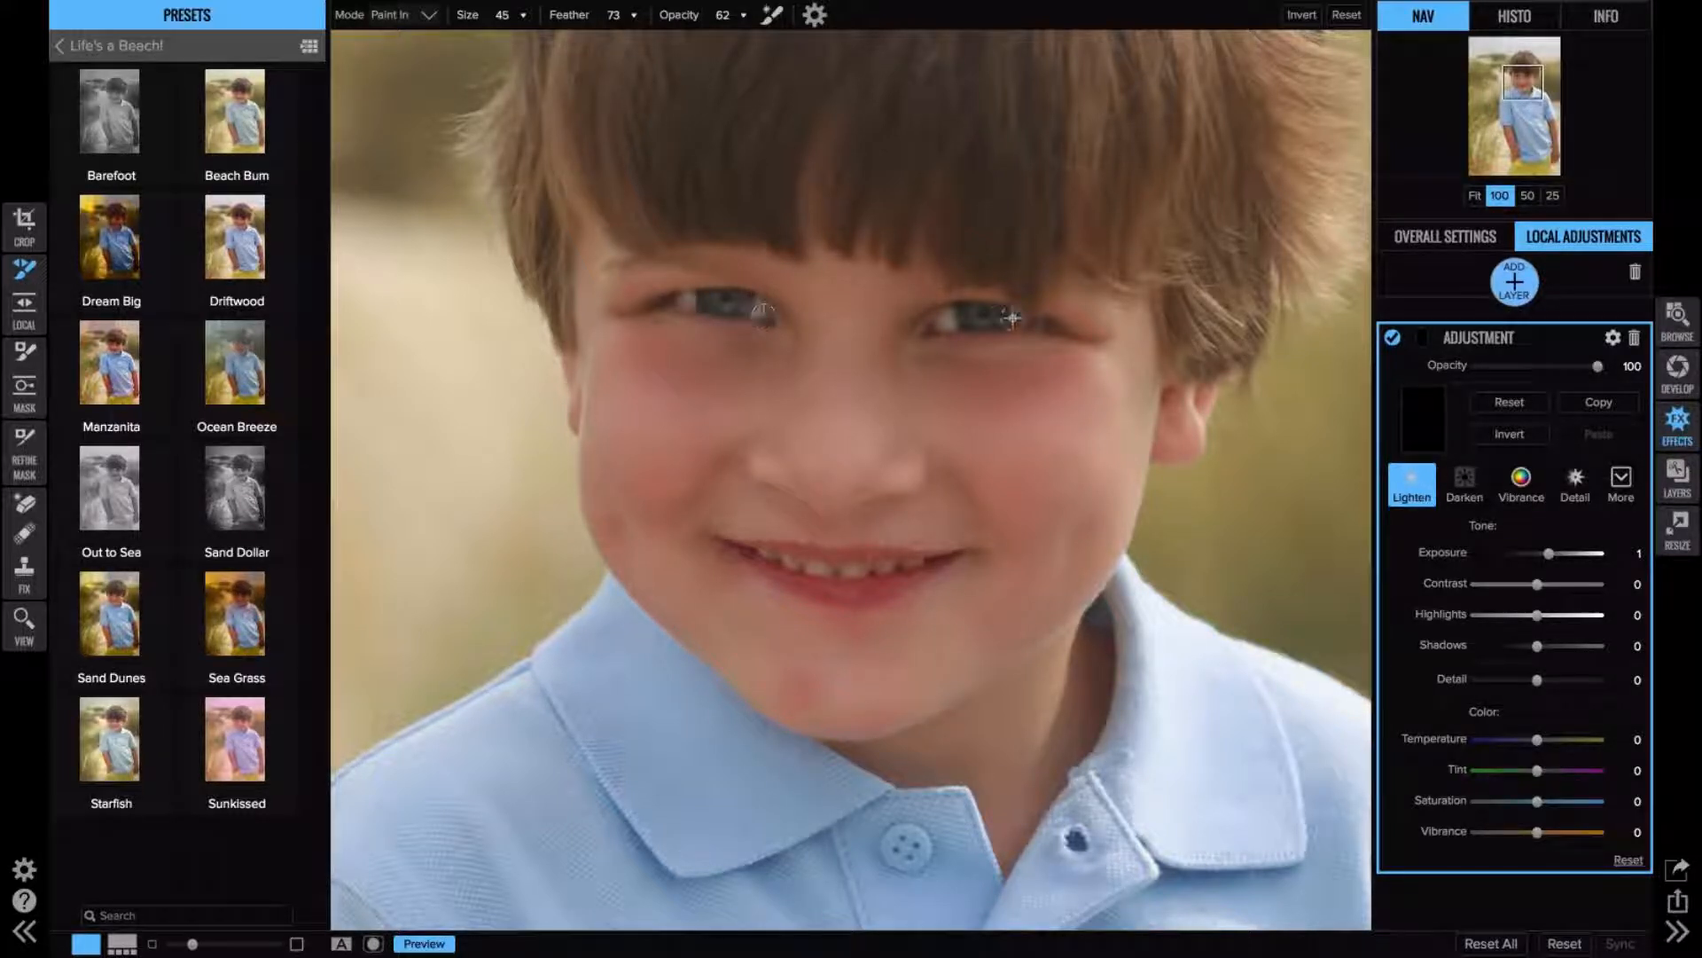
# - Reduce the Lighten adjustment's opacity to 87 and paint a new Detail adjustment layer over both of the boy's eyes
pyautogui.moveTo(1597, 366)
pyautogui.mouseDown()
pyautogui.moveTo(1565, 367)
pyautogui.moveTo(1583, 368)
pyautogui.mouseUp()
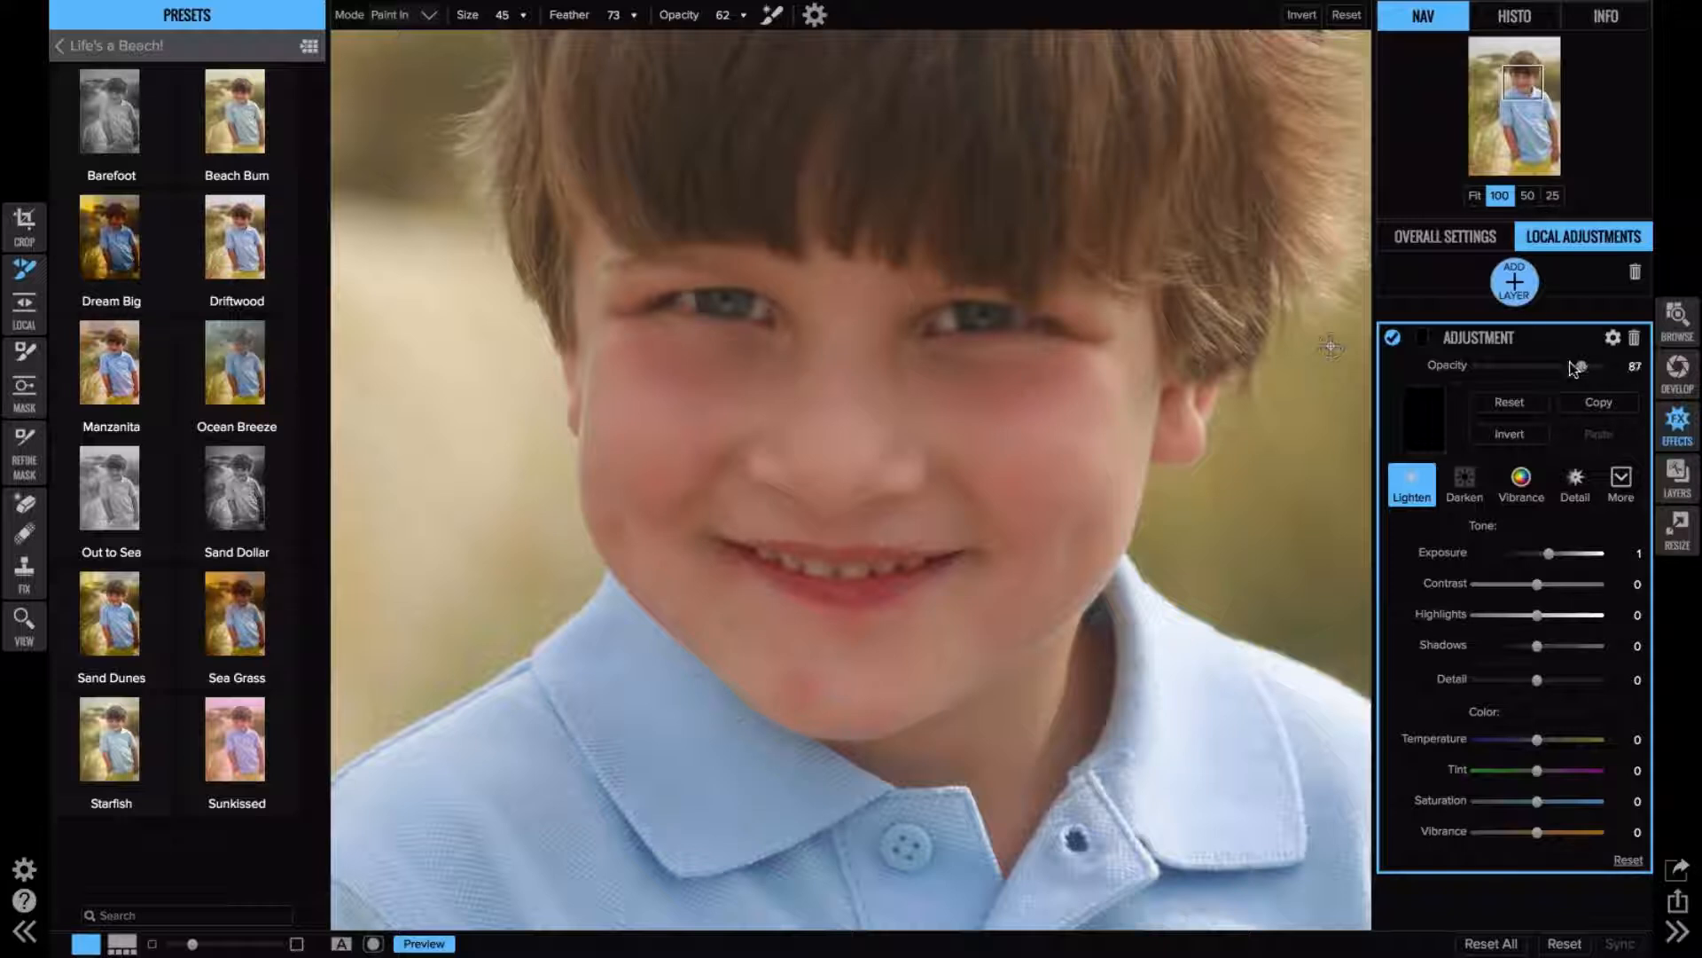
pyautogui.click(1514, 284)
pyautogui.click(1561, 417)
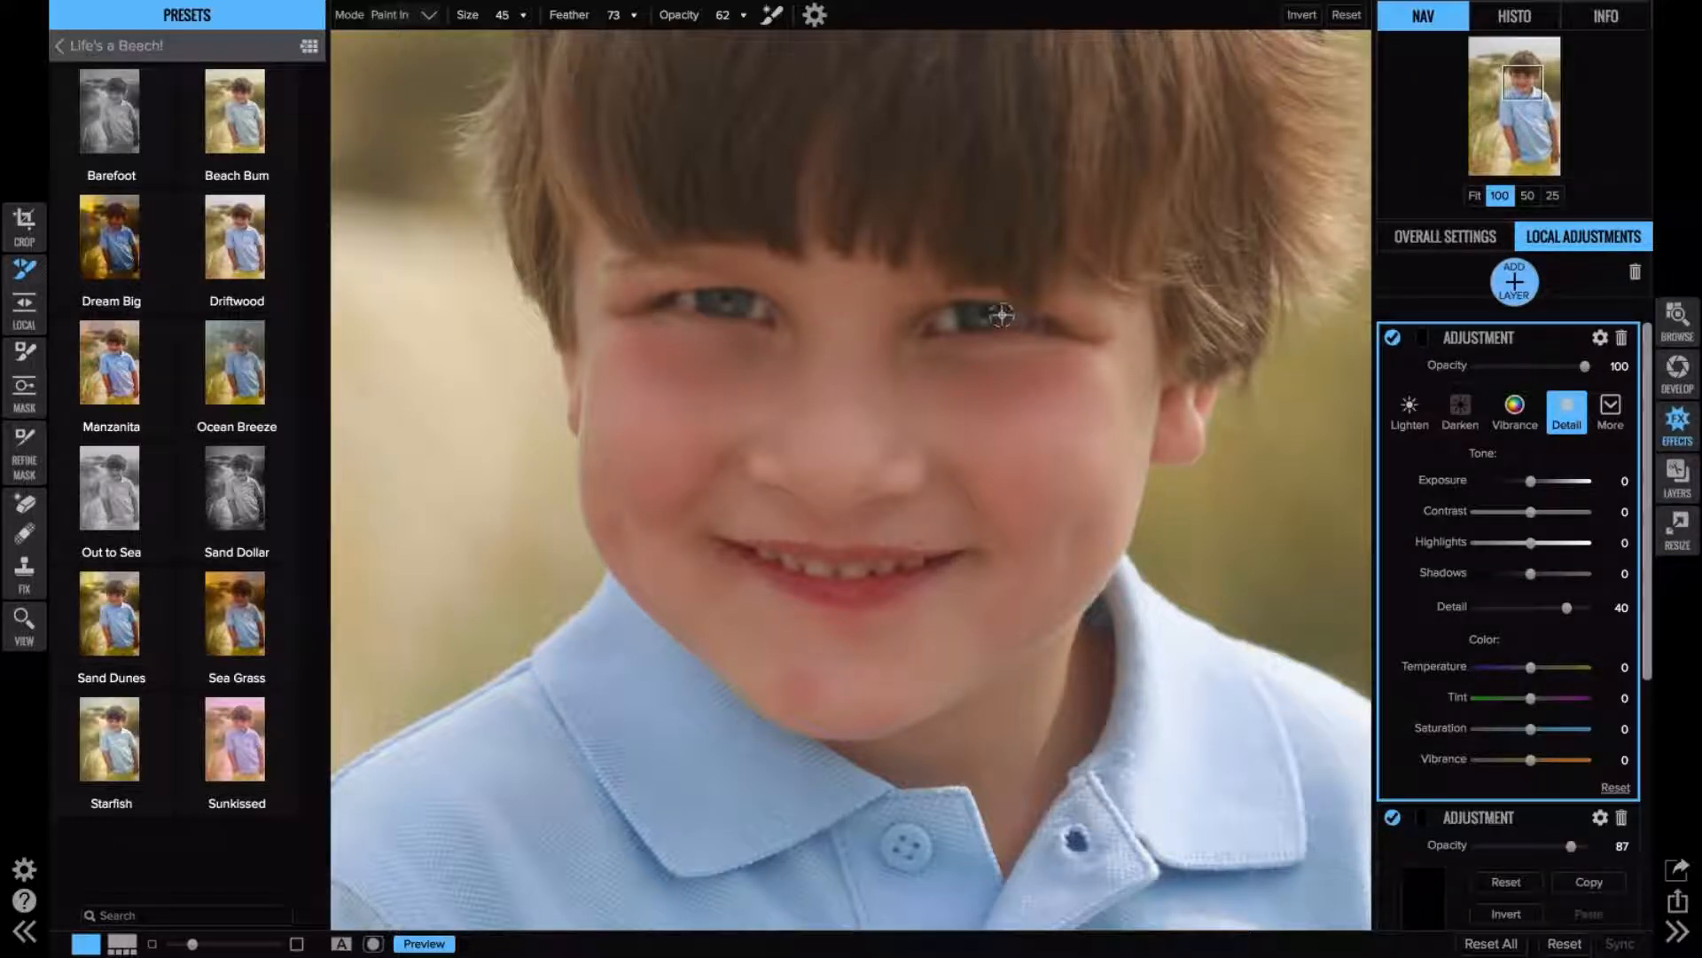
pyautogui.moveTo(1002, 315)
pyautogui.mouseDown()
pyautogui.moveTo(948, 312)
pyautogui.moveTo(1044, 322)
pyautogui.moveTo(991, 325)
pyautogui.mouseUp()
pyautogui.moveTo(686, 300)
pyautogui.mouseDown()
pyautogui.moveTo(741, 297)
pyautogui.moveTo(733, 314)
pyautogui.mouseUp()
# - Compare the whole portrait with and without the Detail adjustment and check the Skin Retouching filter settings
pyautogui.click(23, 624)
pyautogui.click(1474, 196)
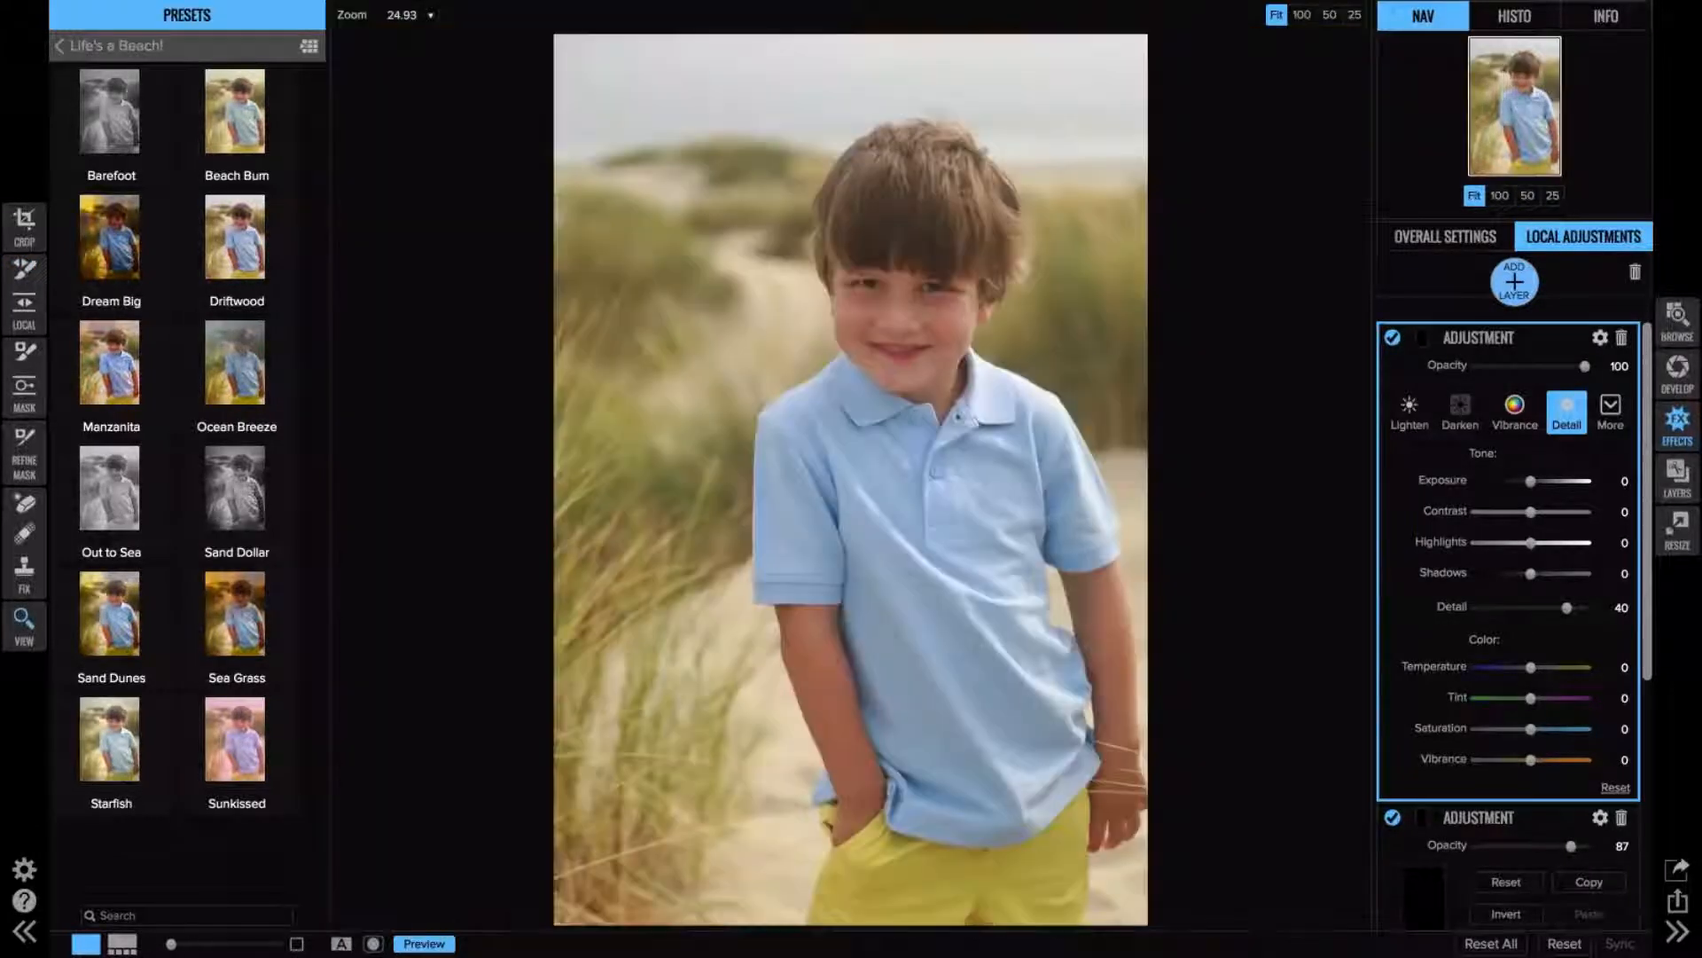
pyautogui.click(1393, 338)
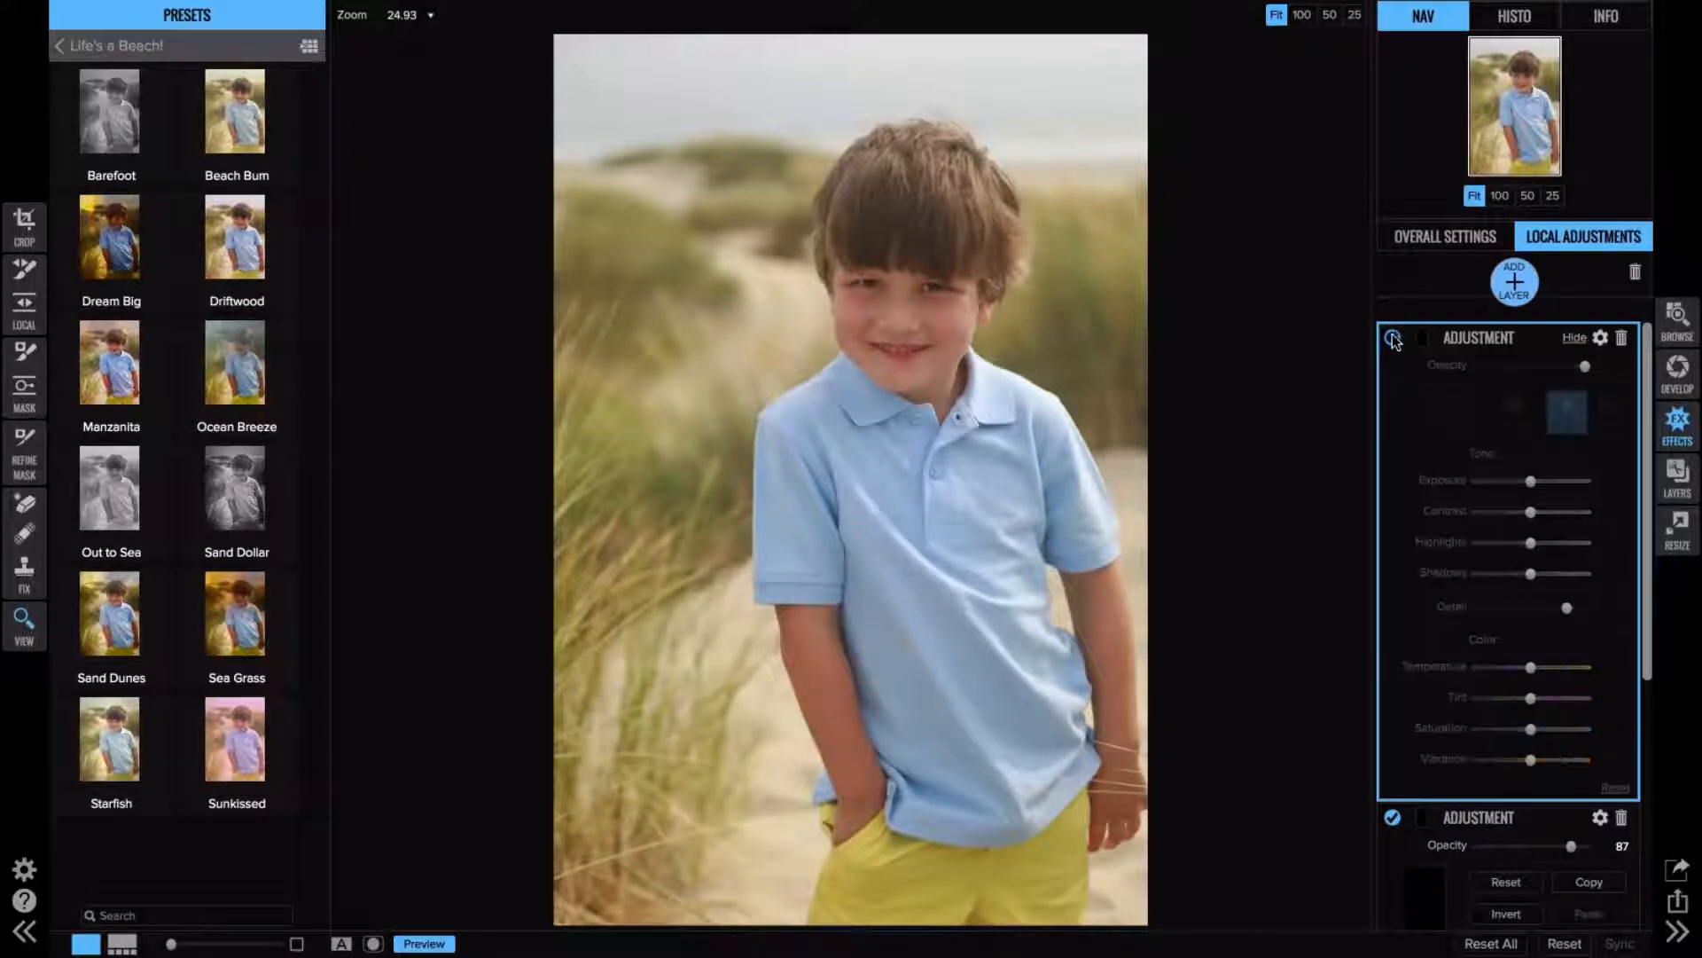
pyautogui.click(1393, 337)
pyautogui.click(1393, 338)
pyautogui.click(1393, 337)
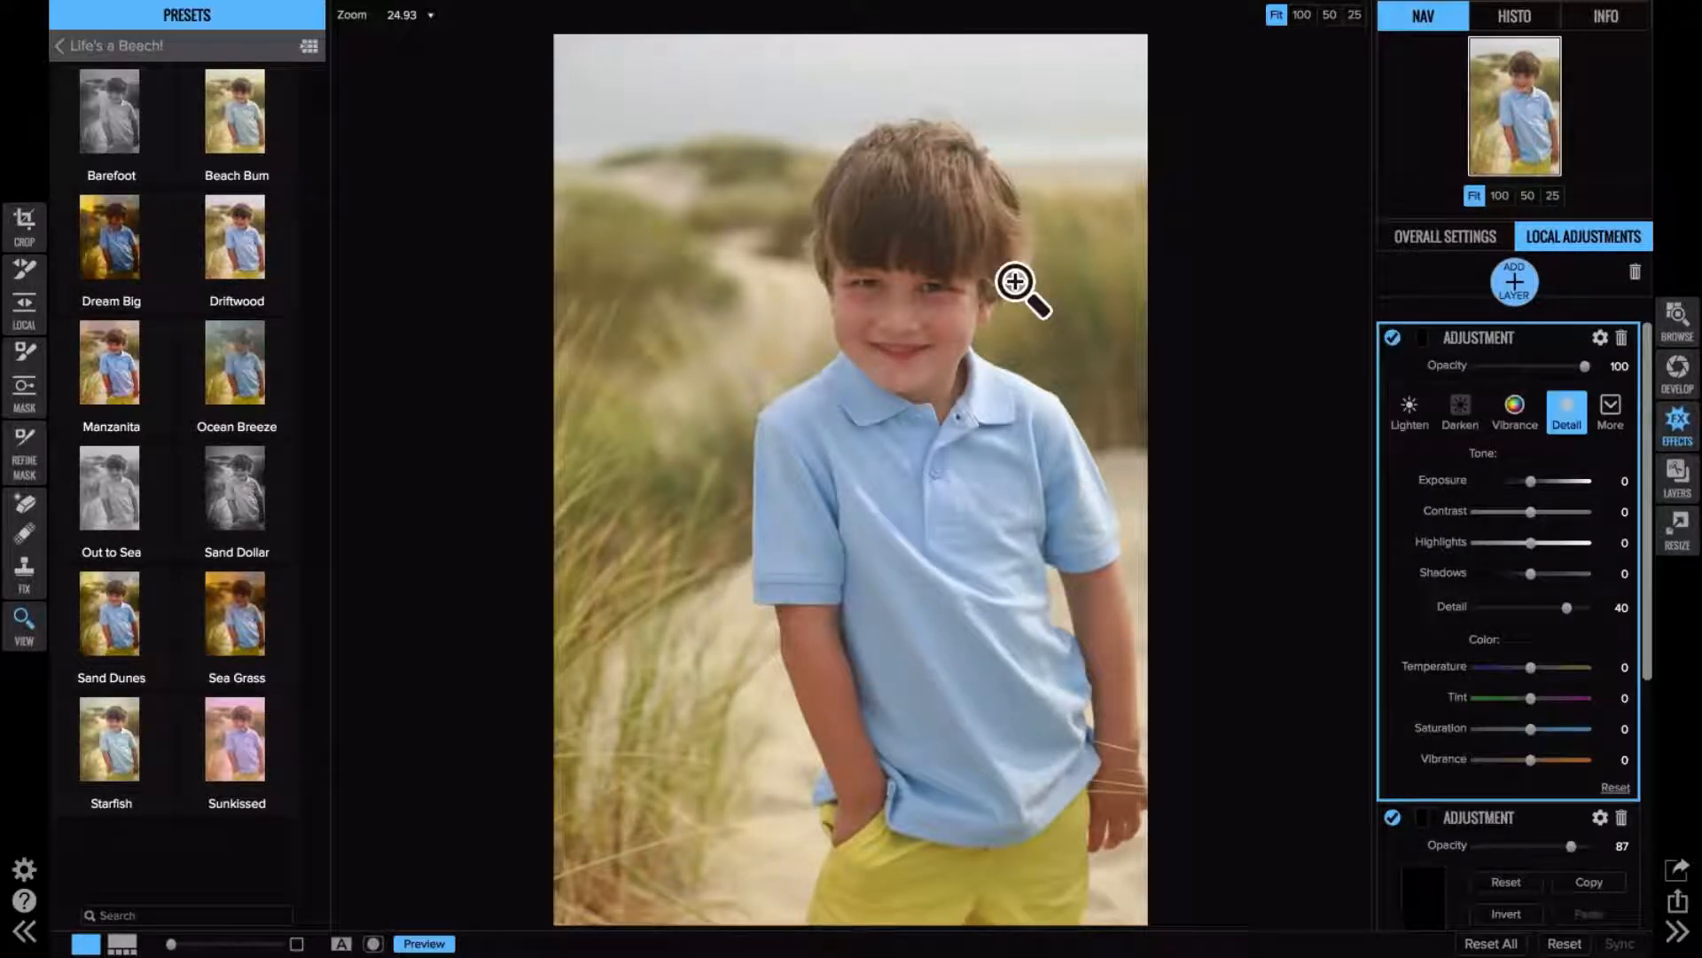
pyautogui.click(1446, 240)
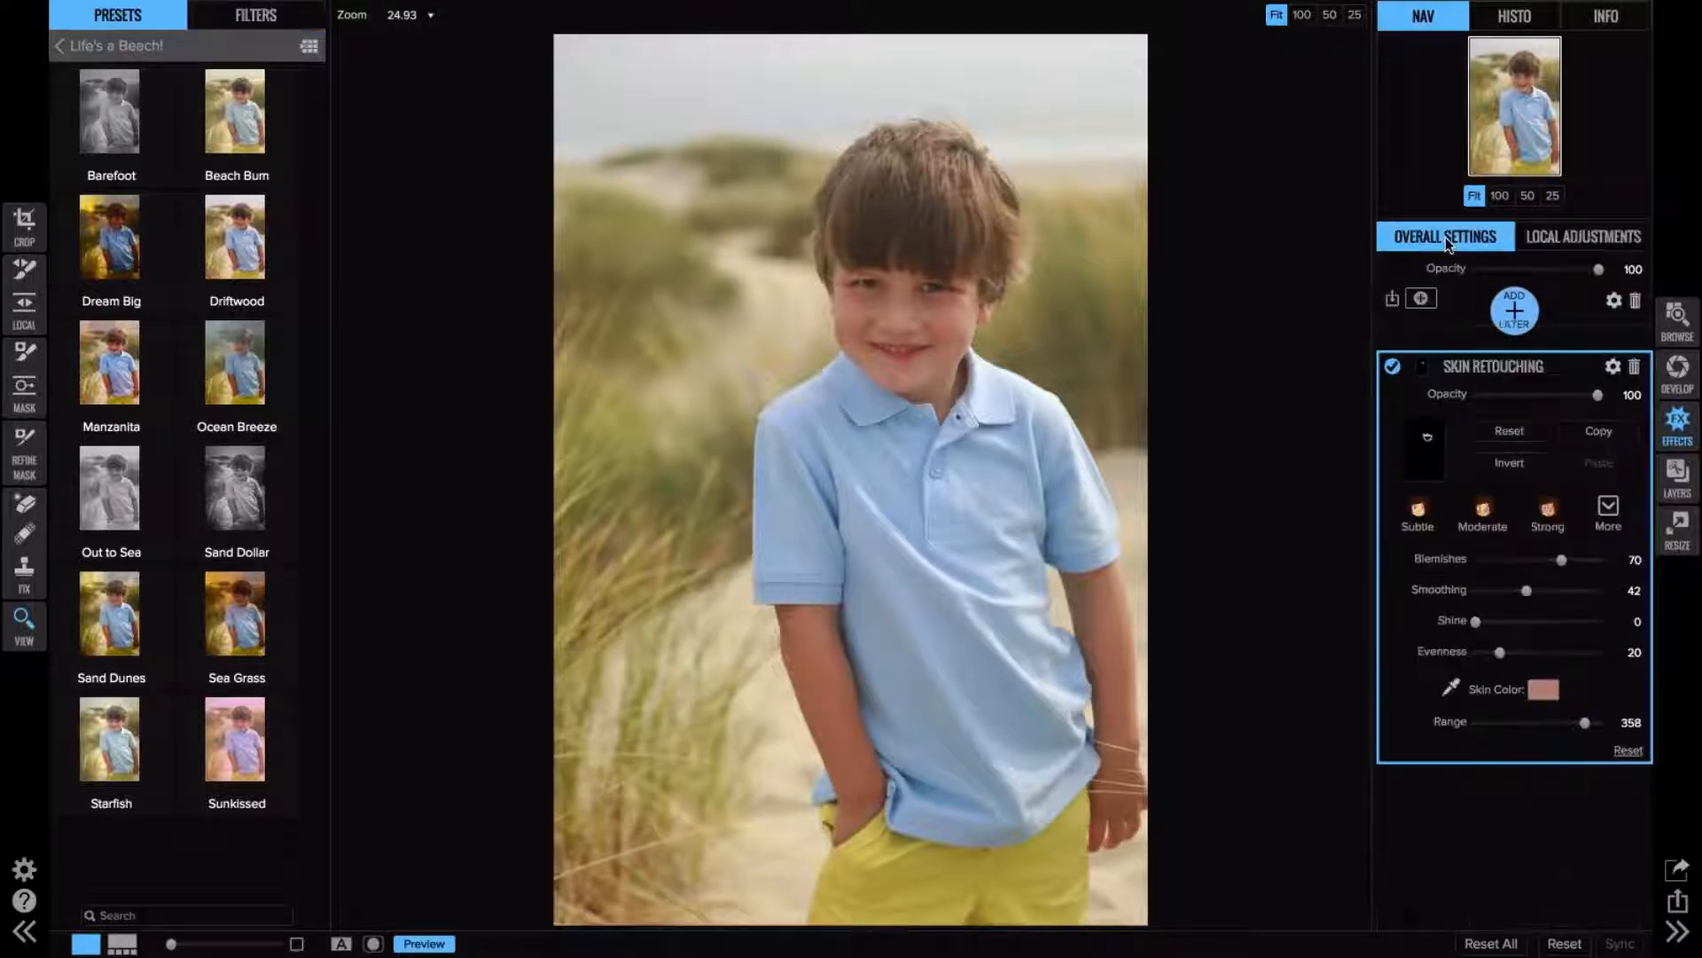
pyautogui.click(1552, 238)
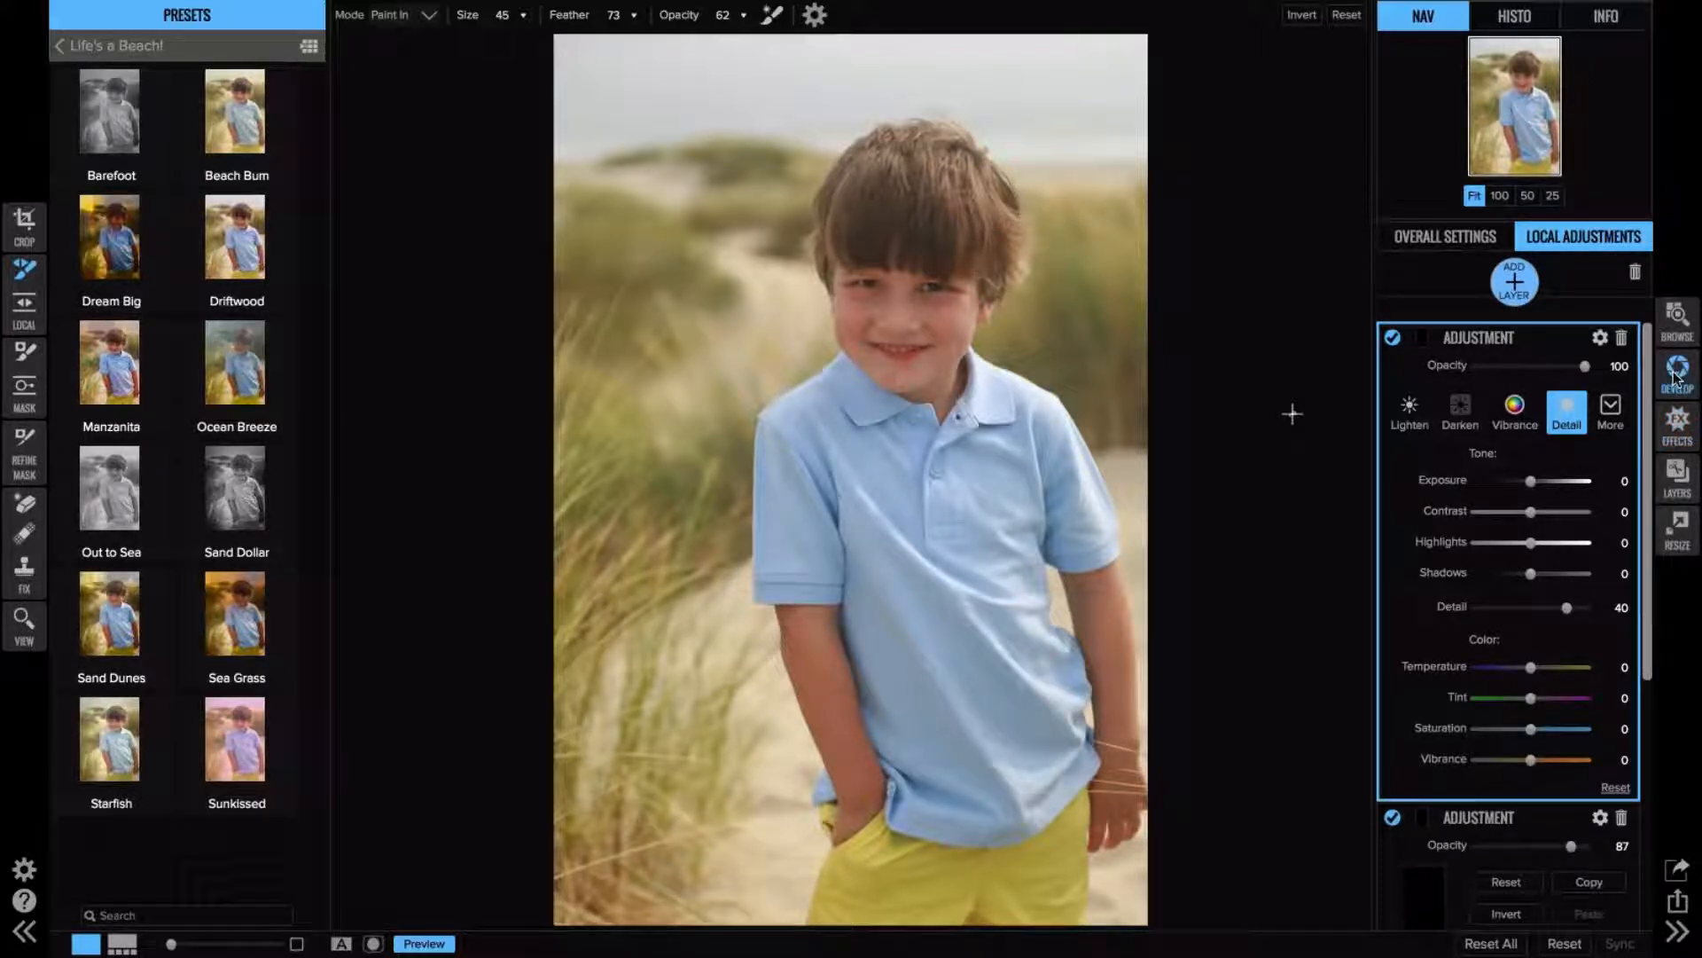
# - In Develop, set the Detail adjustment's exposure to -0.45 and the photo's overall exposure to 0.35
pyautogui.press('z')
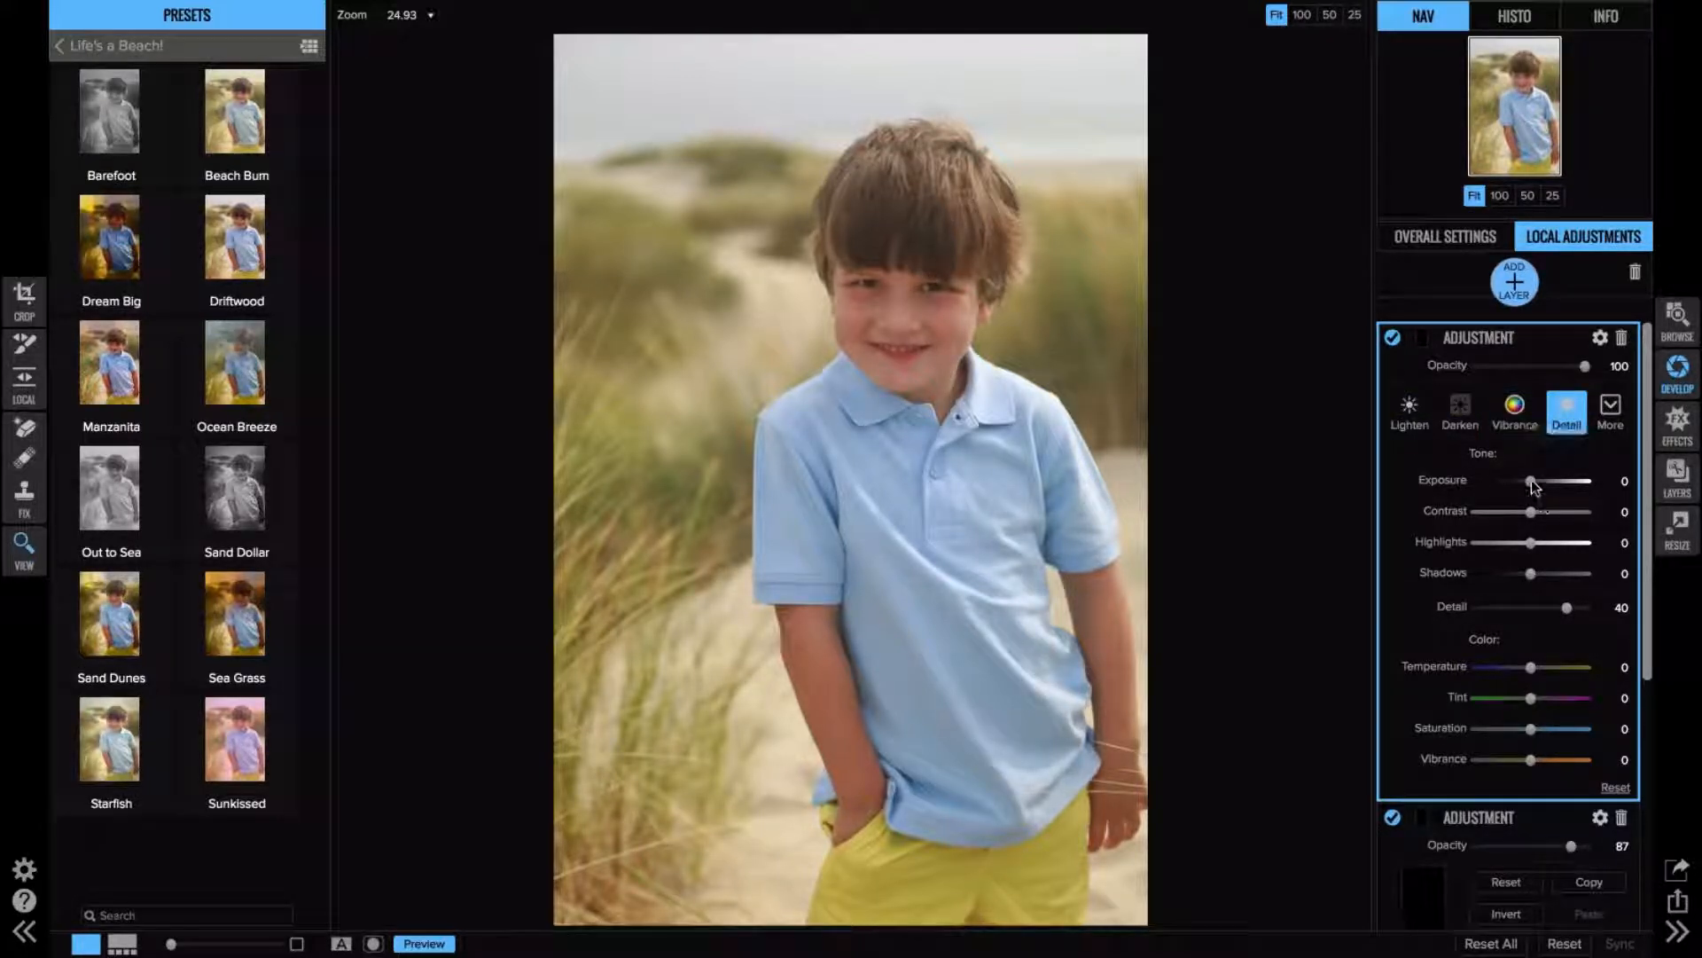
pyautogui.moveTo(1533, 486); pyautogui.dragTo(1526, 485)
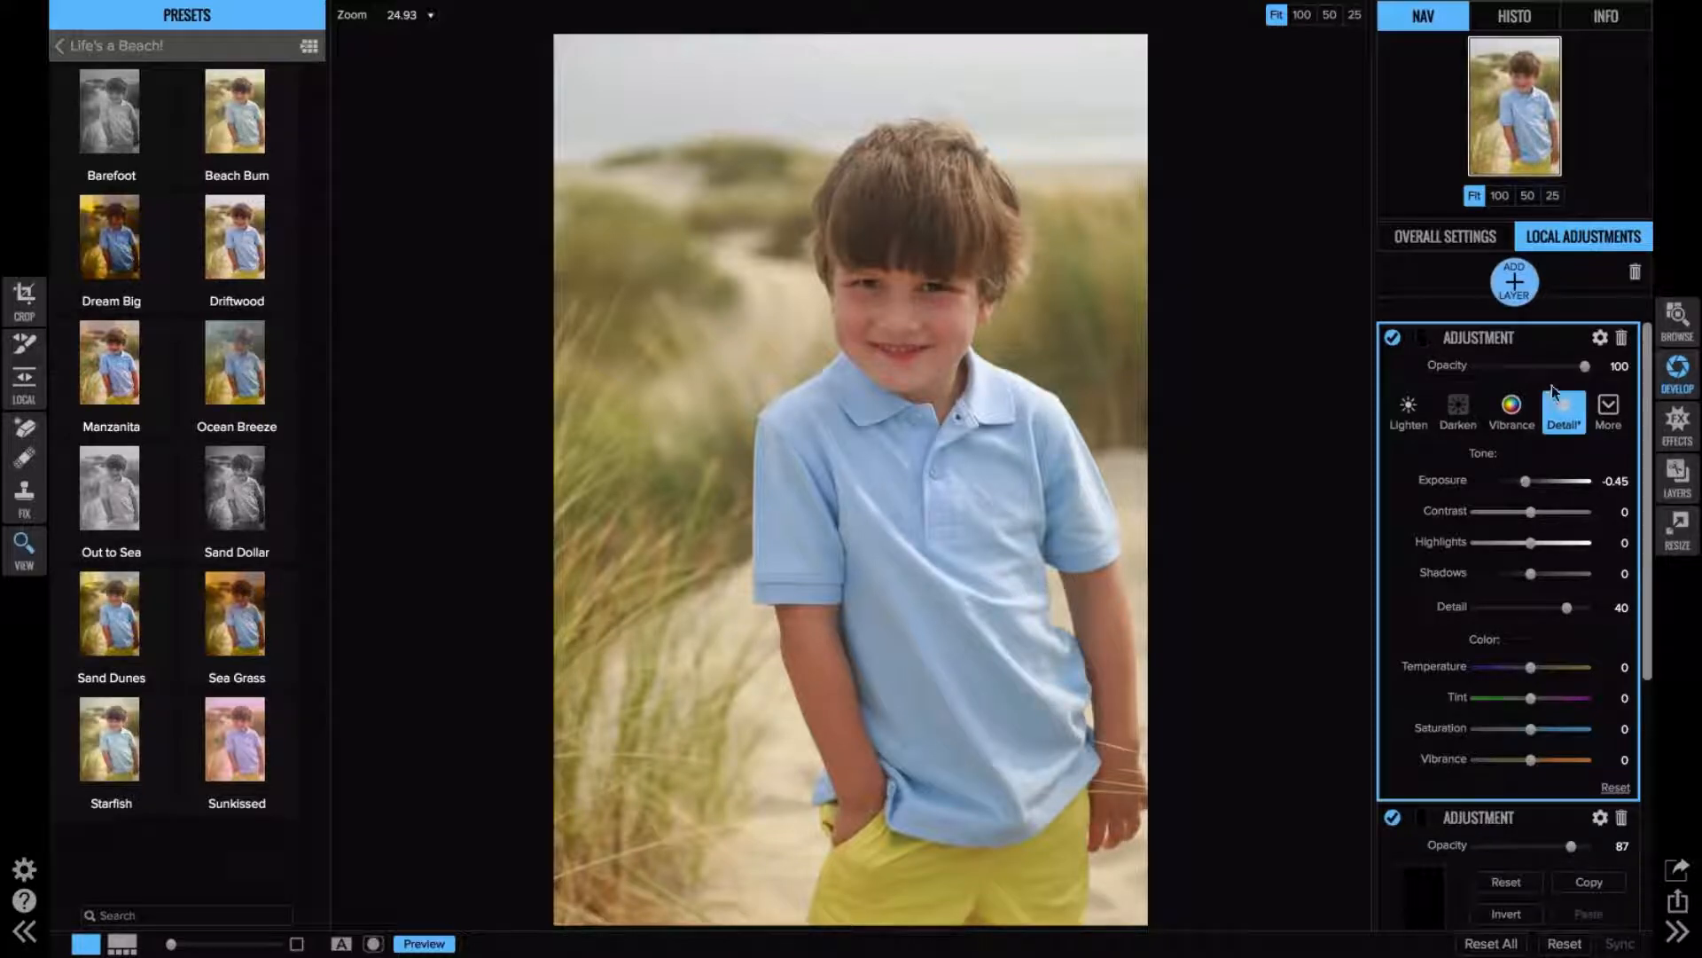
pyautogui.click(1472, 242)
pyautogui.moveTo(1530, 388); pyautogui.dragTo(1535, 393)
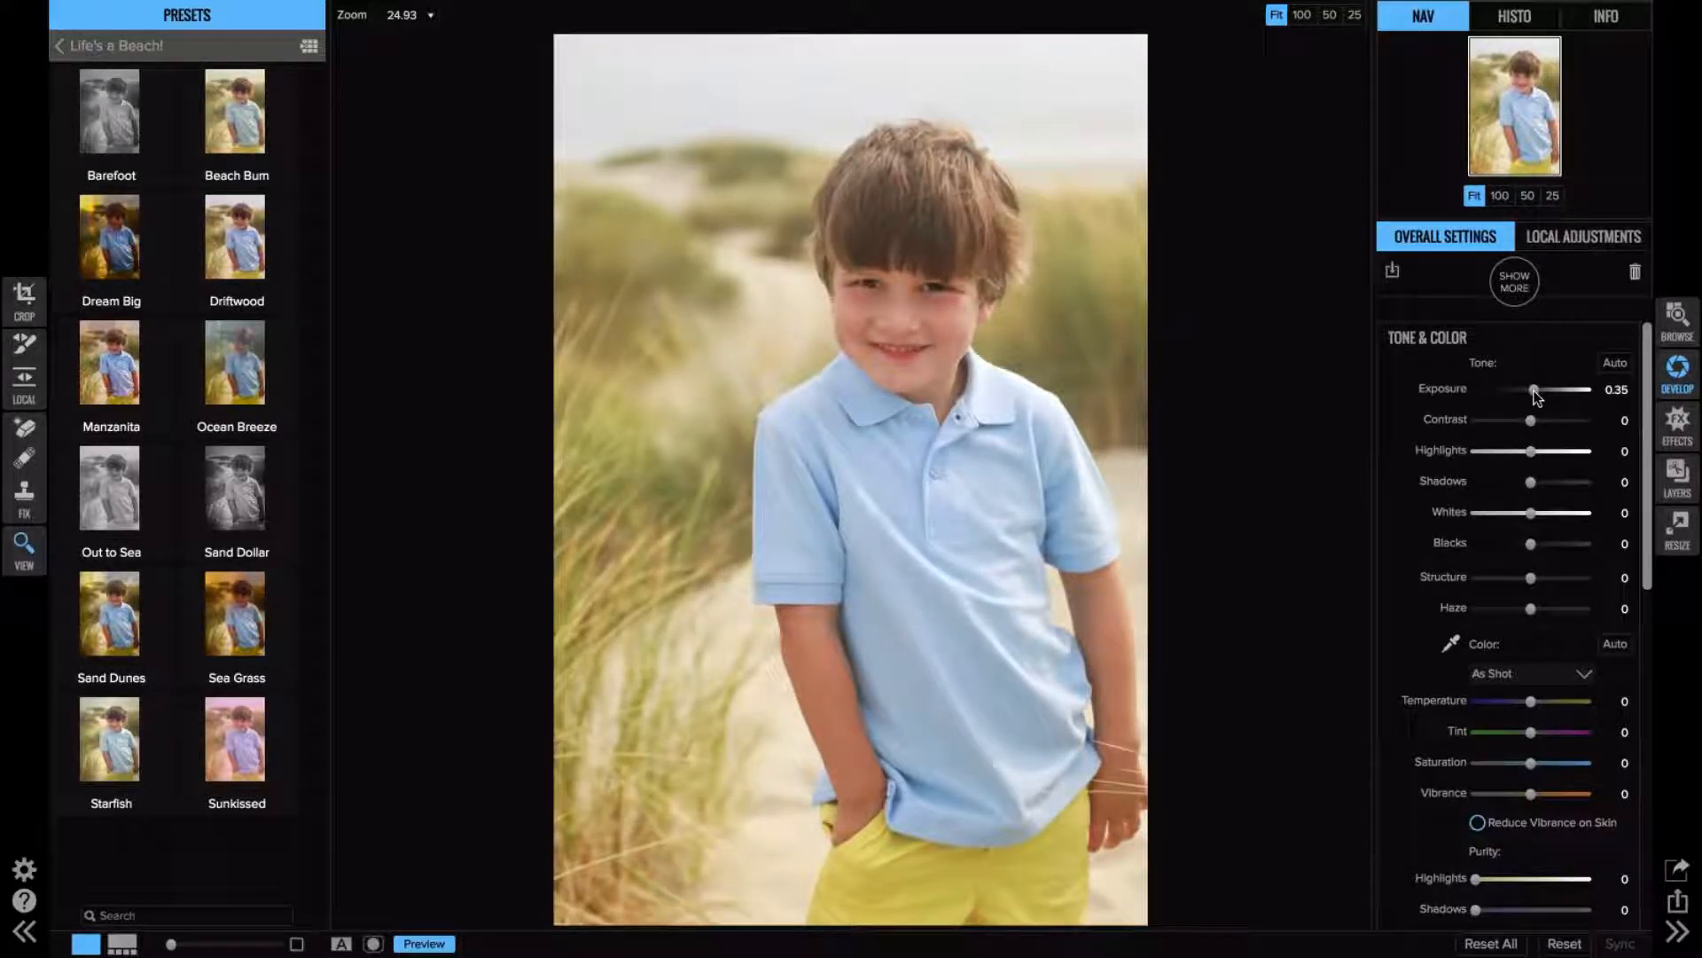
# - Compare the brightened portrait with the original by toggling the preview off and on
pyautogui.click(424, 944)
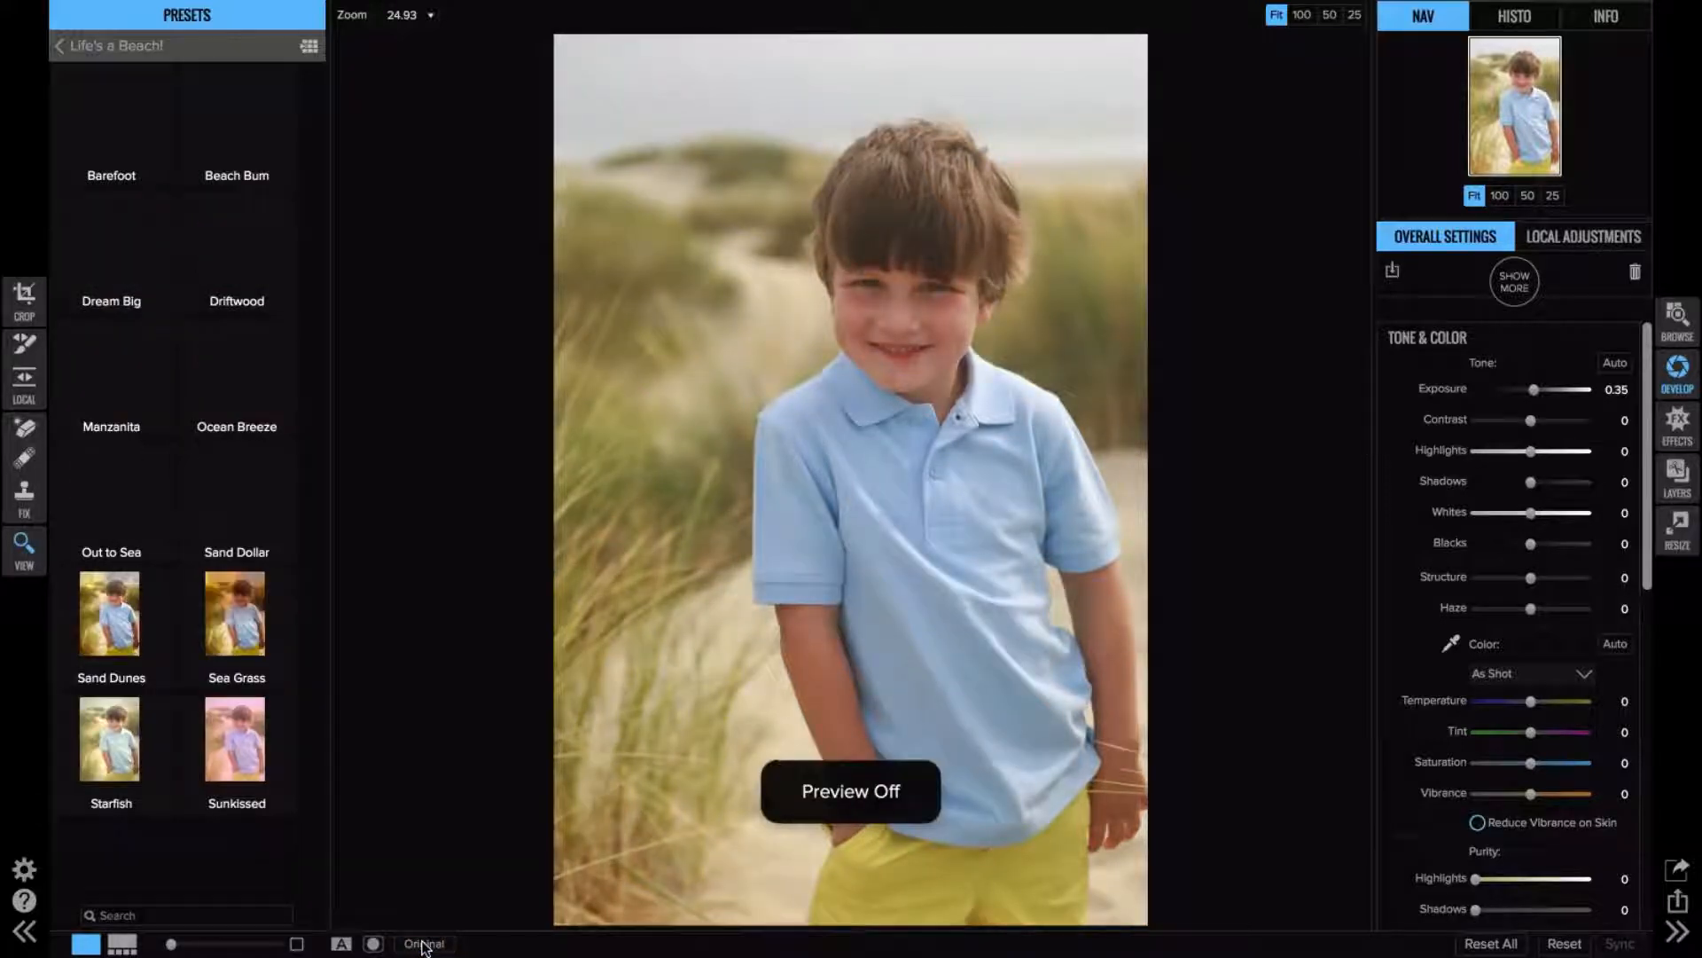
pyautogui.click(424, 946)
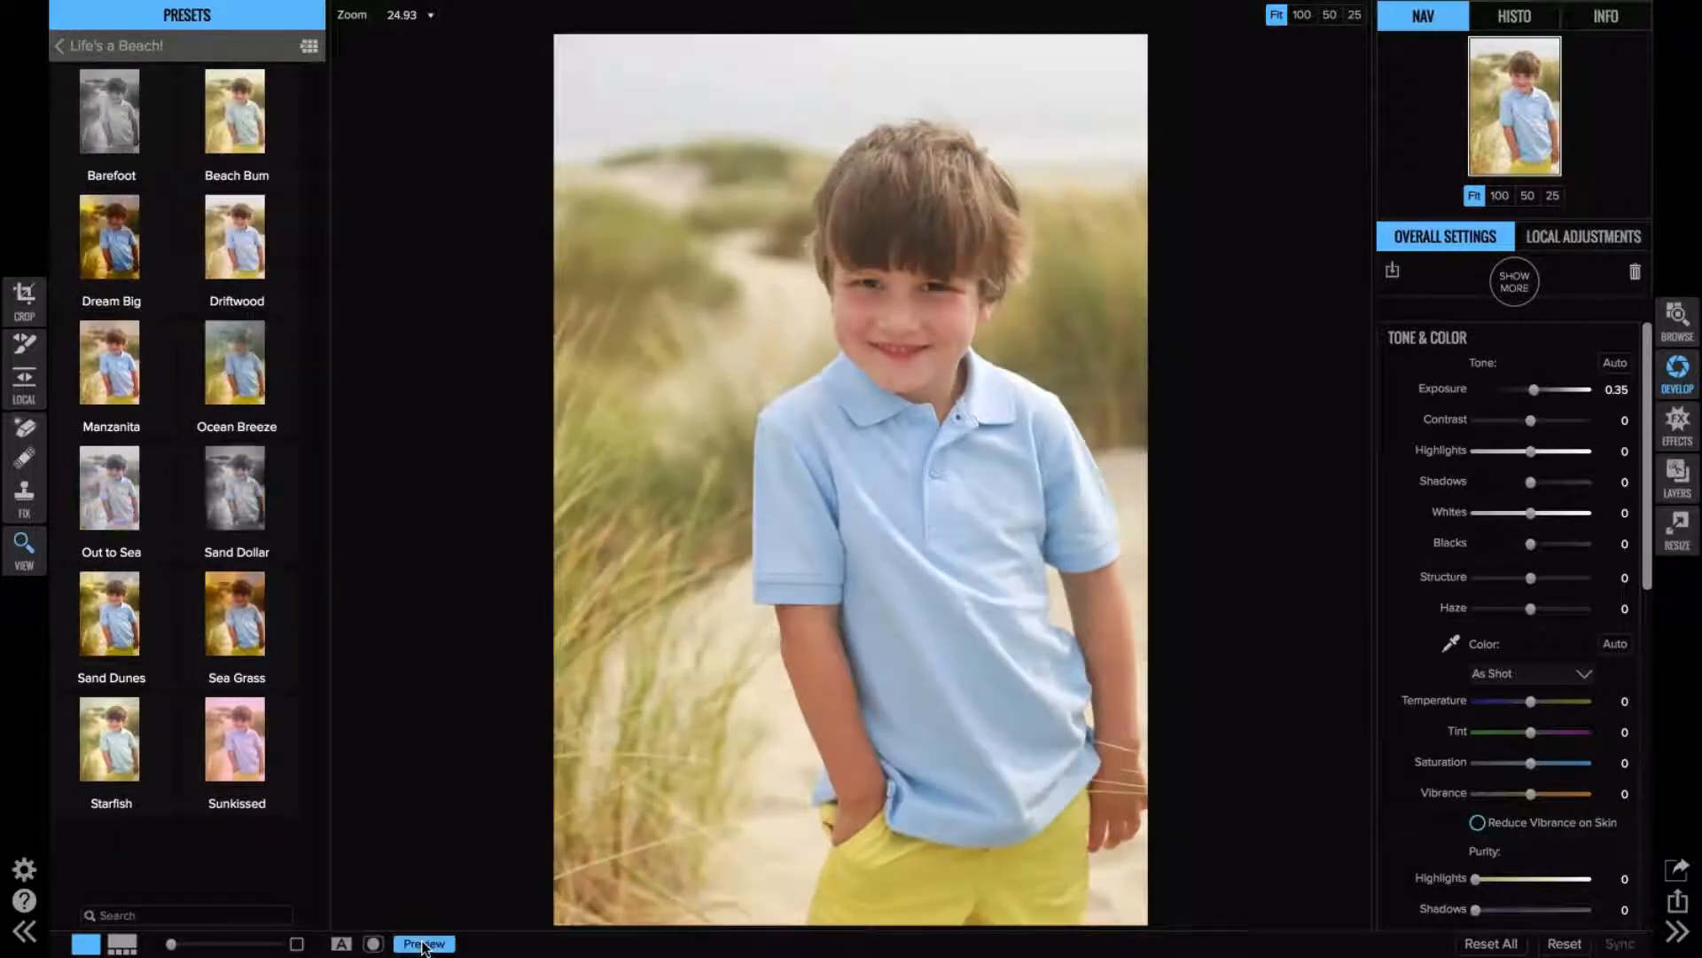
pyautogui.click(424, 944)
pyautogui.click(424, 945)
# - Reduce the opacity of the Detail adjustment to about 58 and of the Lighten adjustment to 78
pyautogui.click(1552, 238)
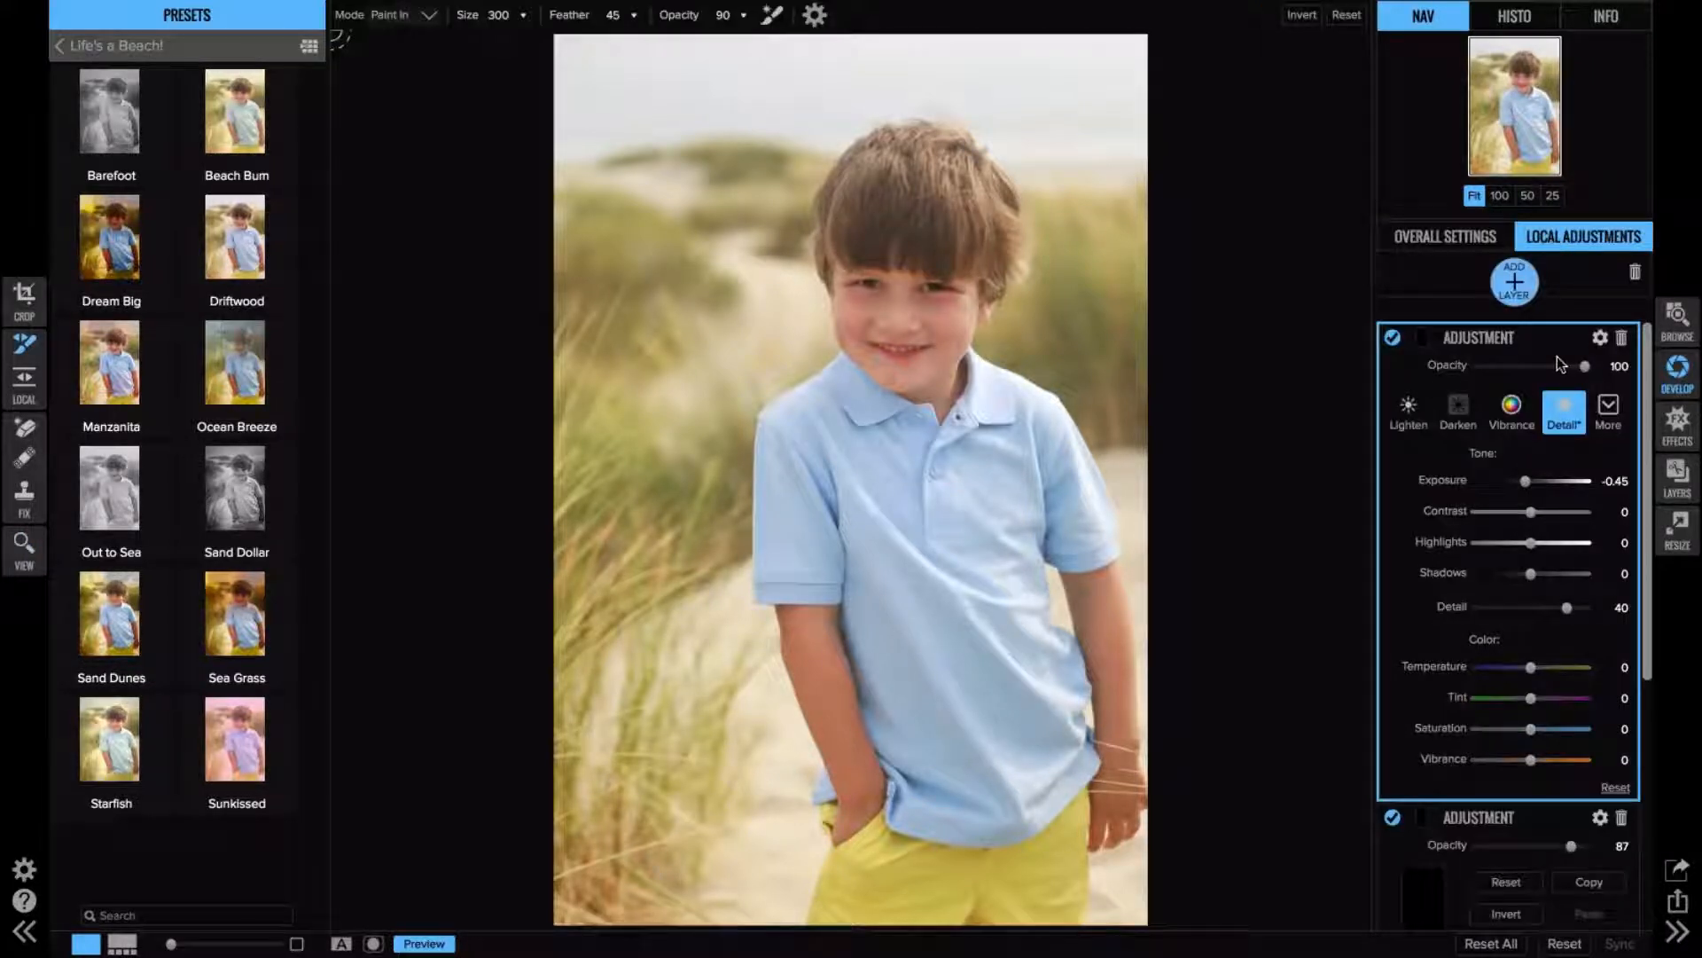
pyautogui.moveTo(1584, 367); pyautogui.dragTo(1551, 366)
pyautogui.scroll(-5, 1565, 620)
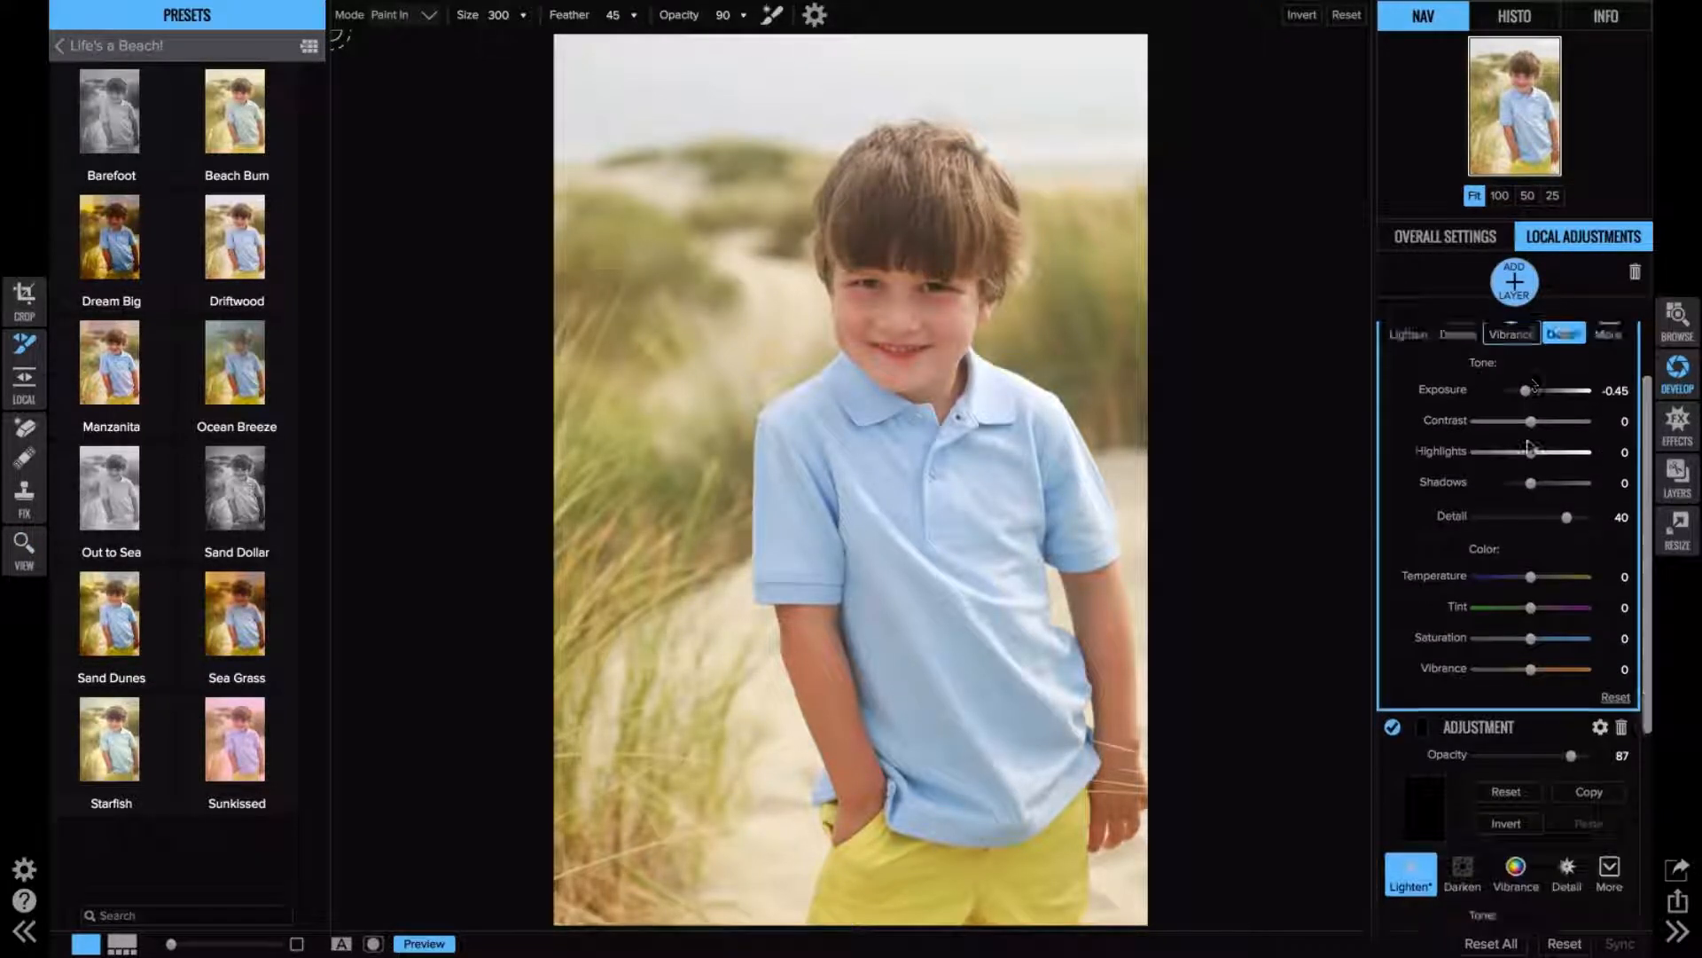
pyautogui.moveTo(1571, 609); pyautogui.dragTo(1563, 614)
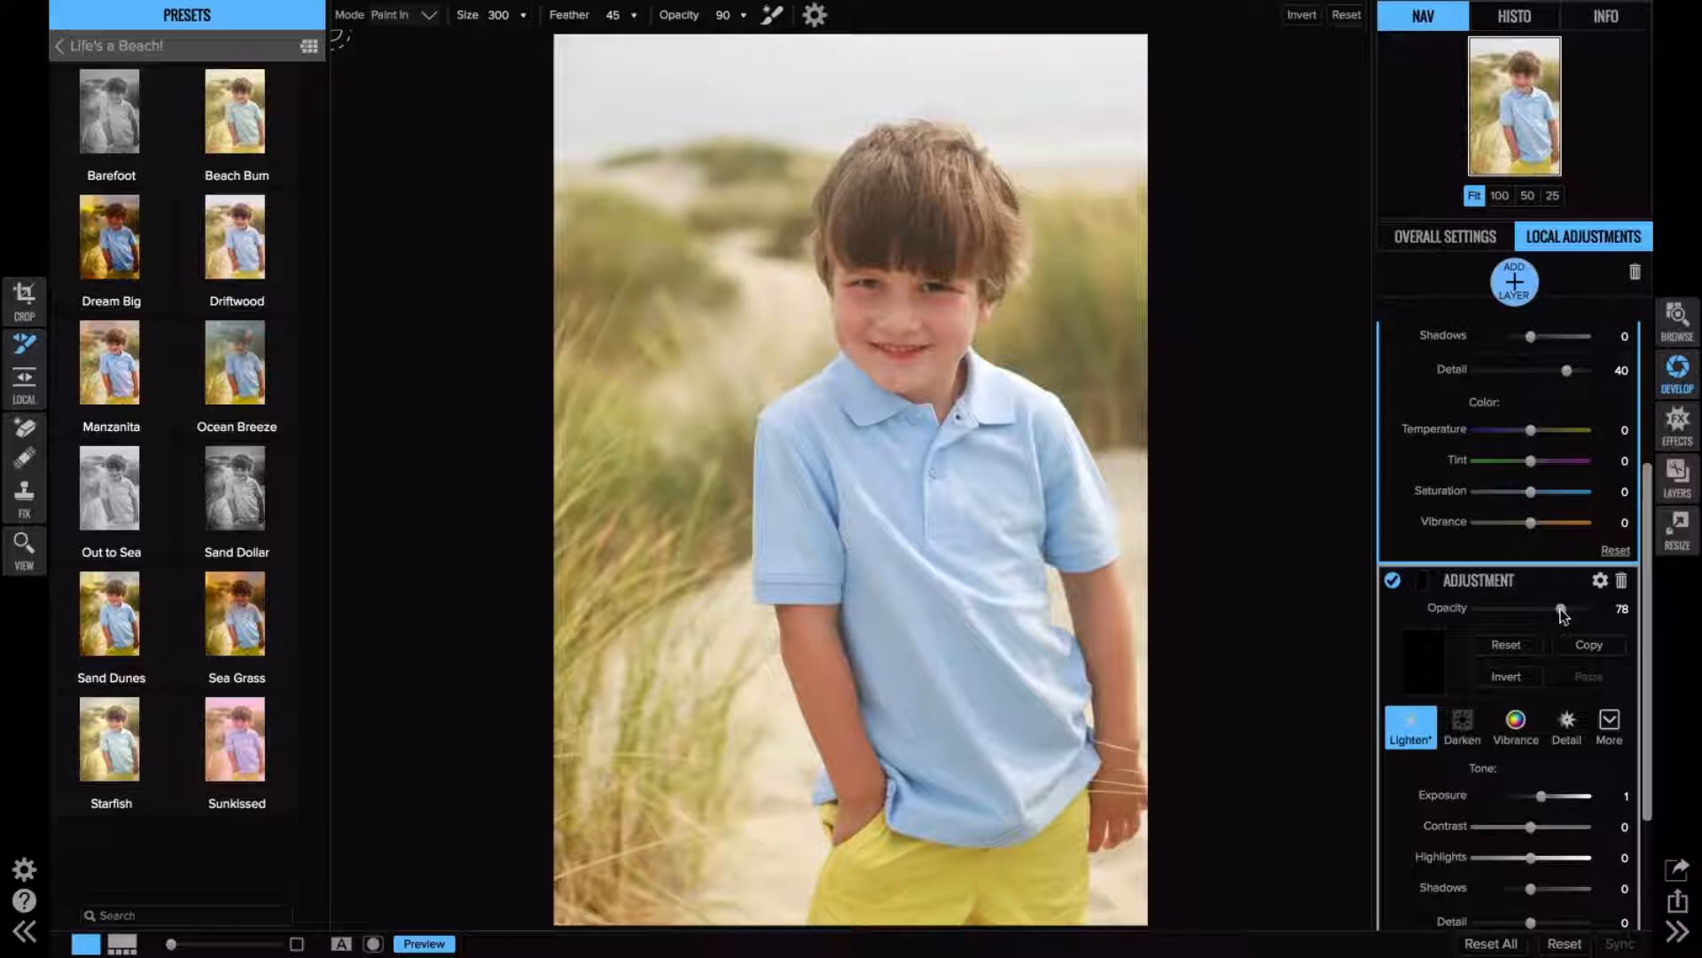
pyautogui.scroll(5, 1560, 603)
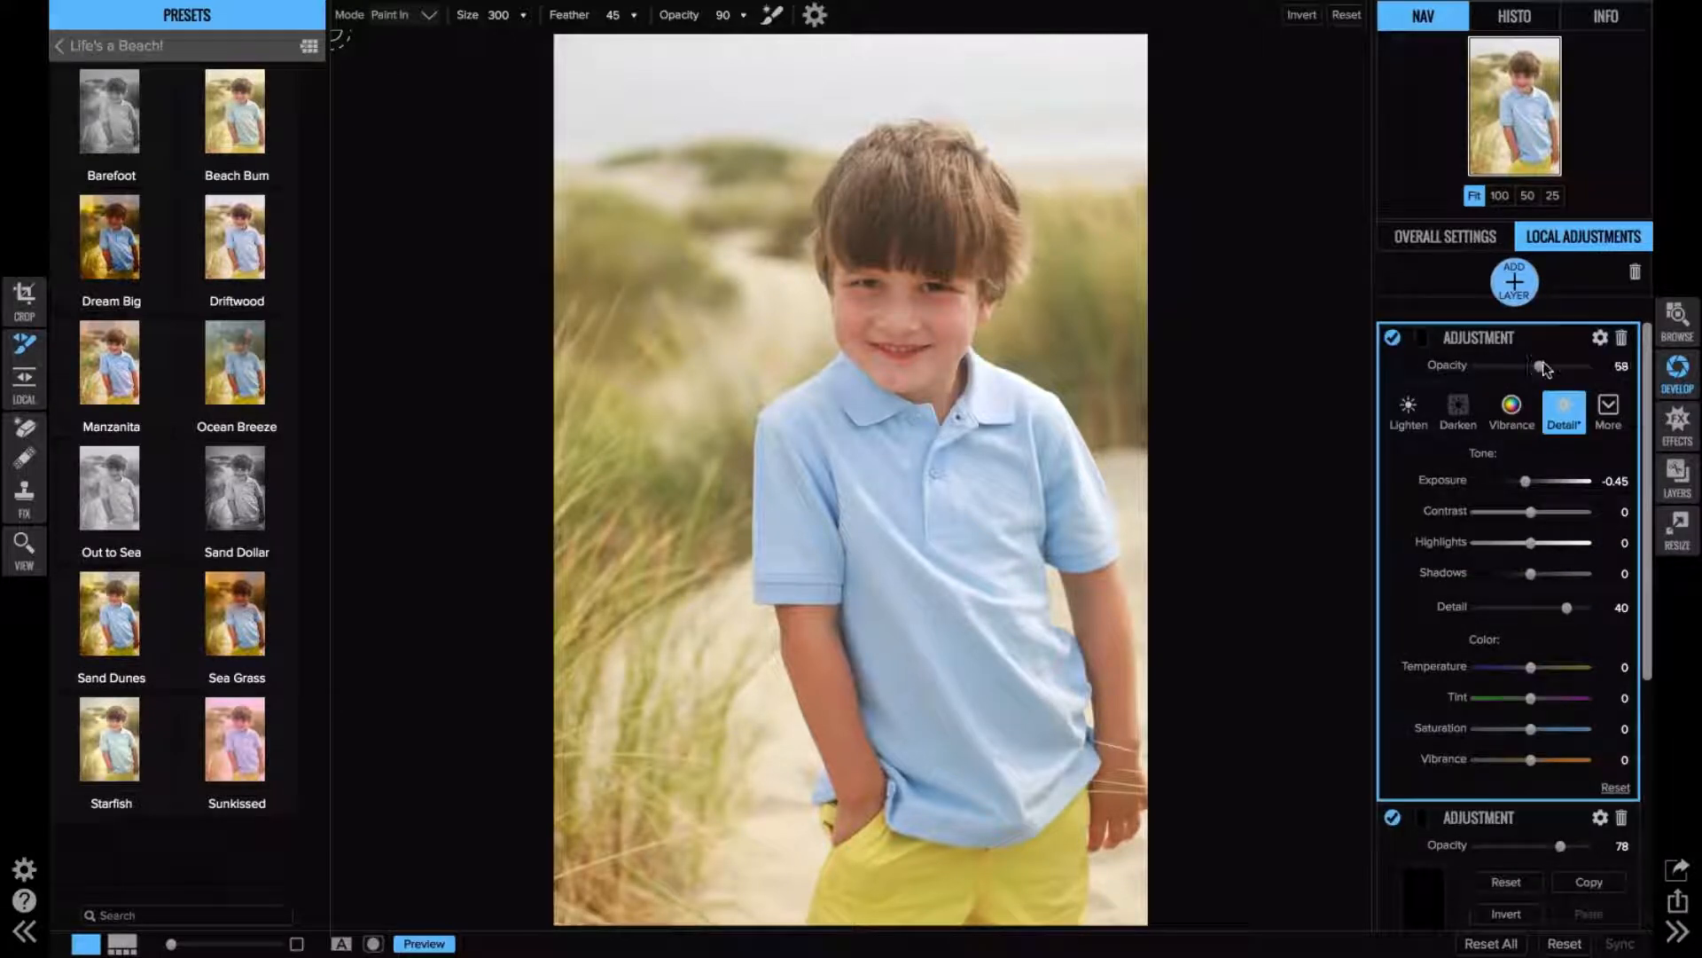
pyautogui.moveTo(1550, 366); pyautogui.dragTo(1545, 366)
# - Return to Browse, show the Life's a Beach! presets and open _I2A7355.JPG in the single-photo view
pyautogui.click(1679, 314)
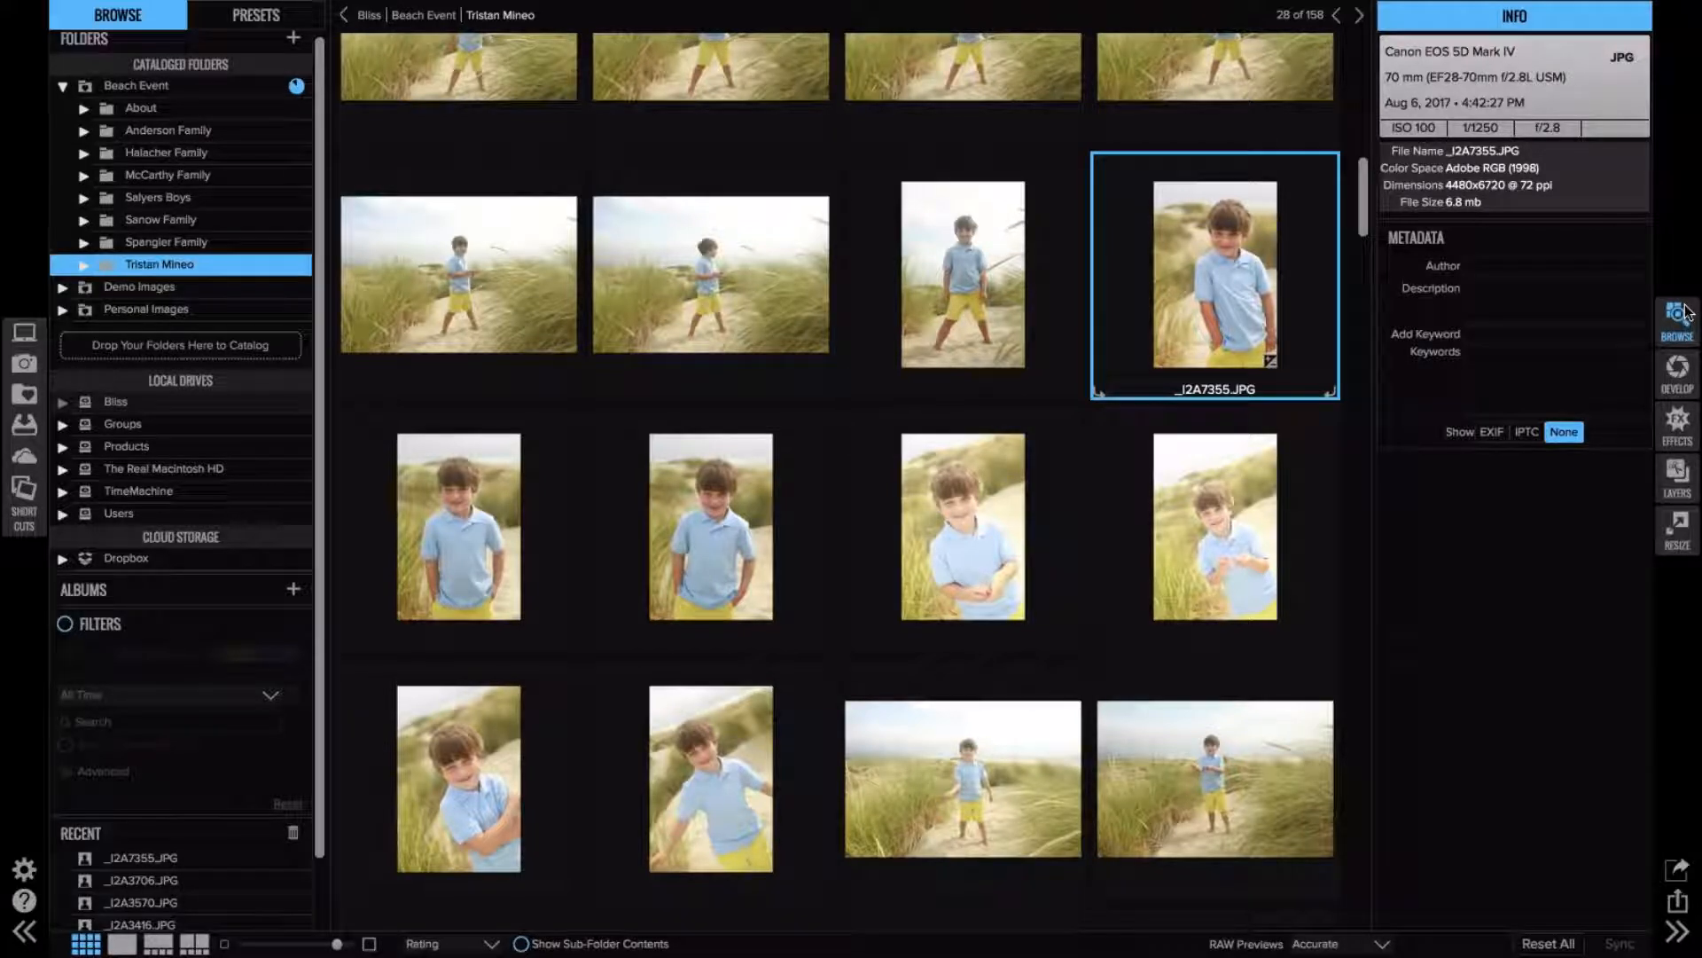
pyautogui.click(1505, 310)
pyautogui.click(266, 15)
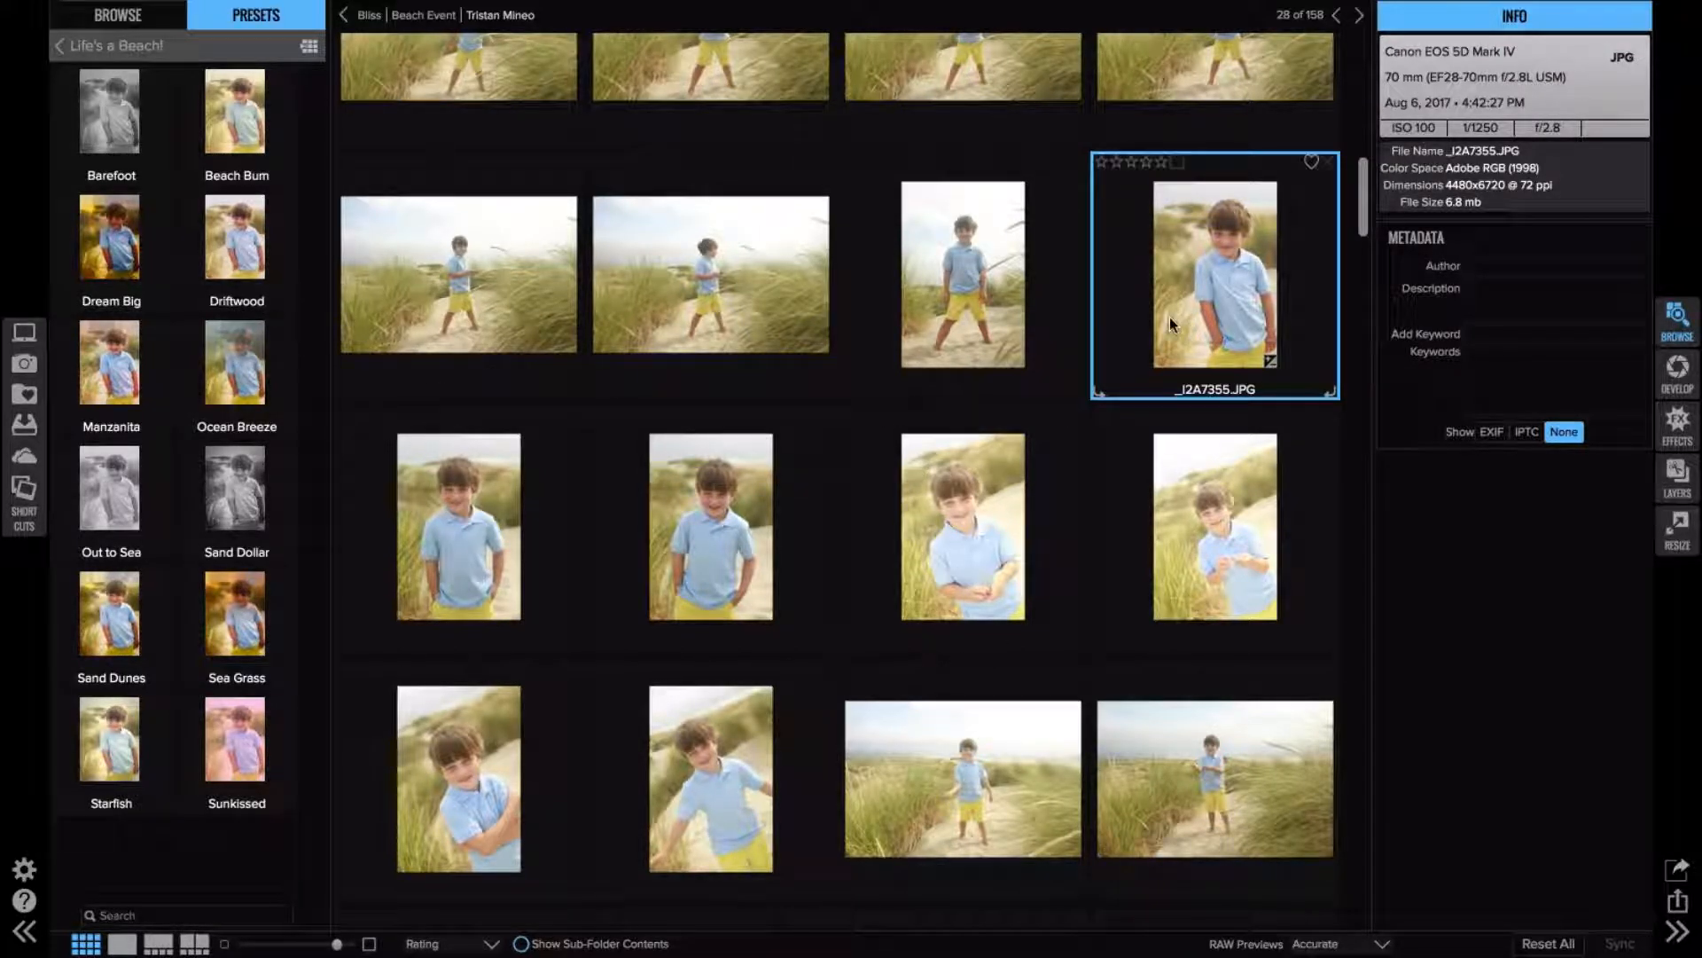
pyautogui.doubleClick(1233, 317)
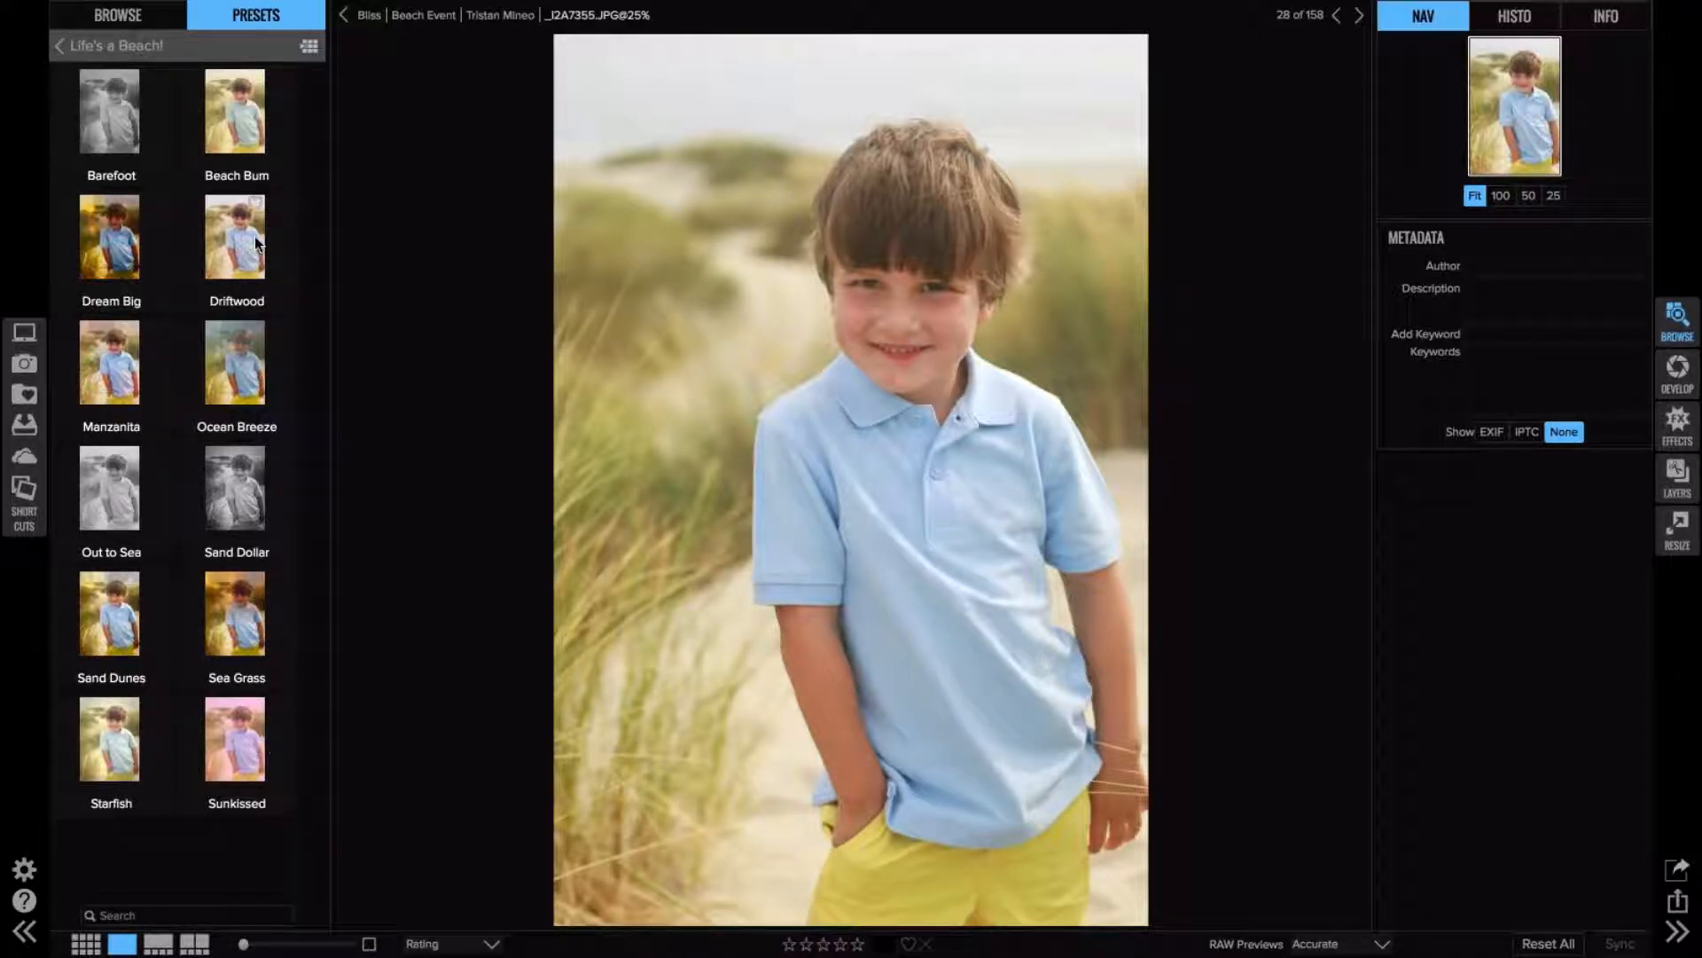
# - Try the Beach Bum, Ocean Breeze, Out to Sea and Sea Grass presets on the portrait and open it in Effects
pyautogui.click(253, 156)
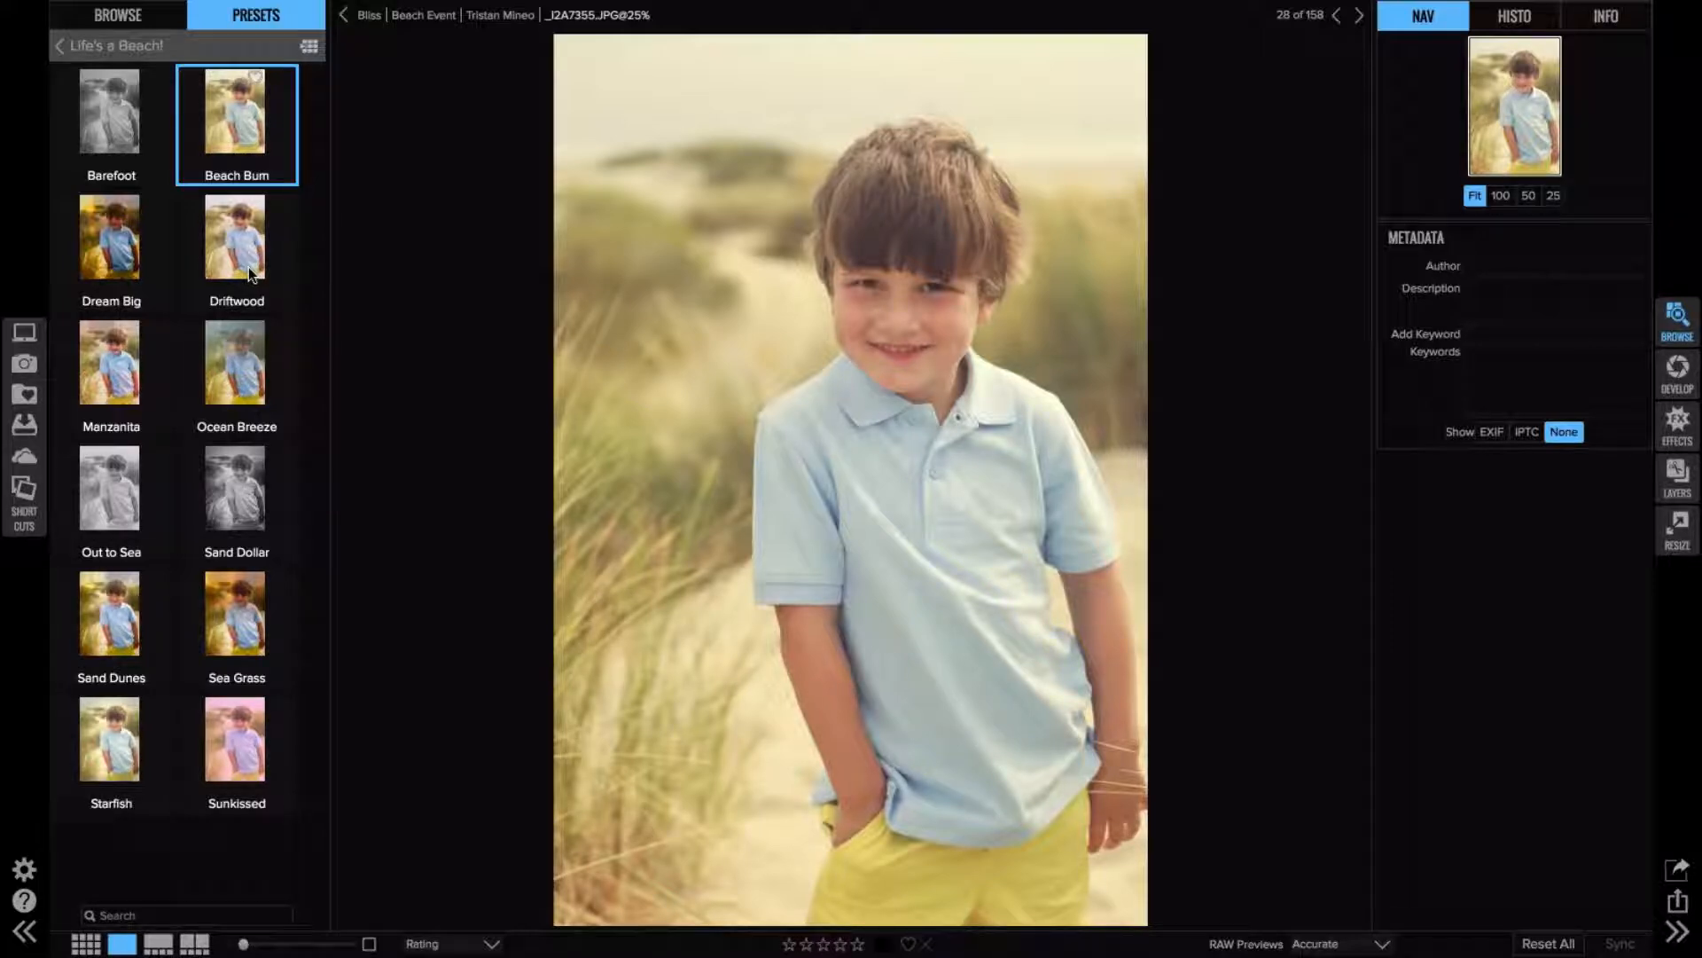
pyautogui.click(210, 385)
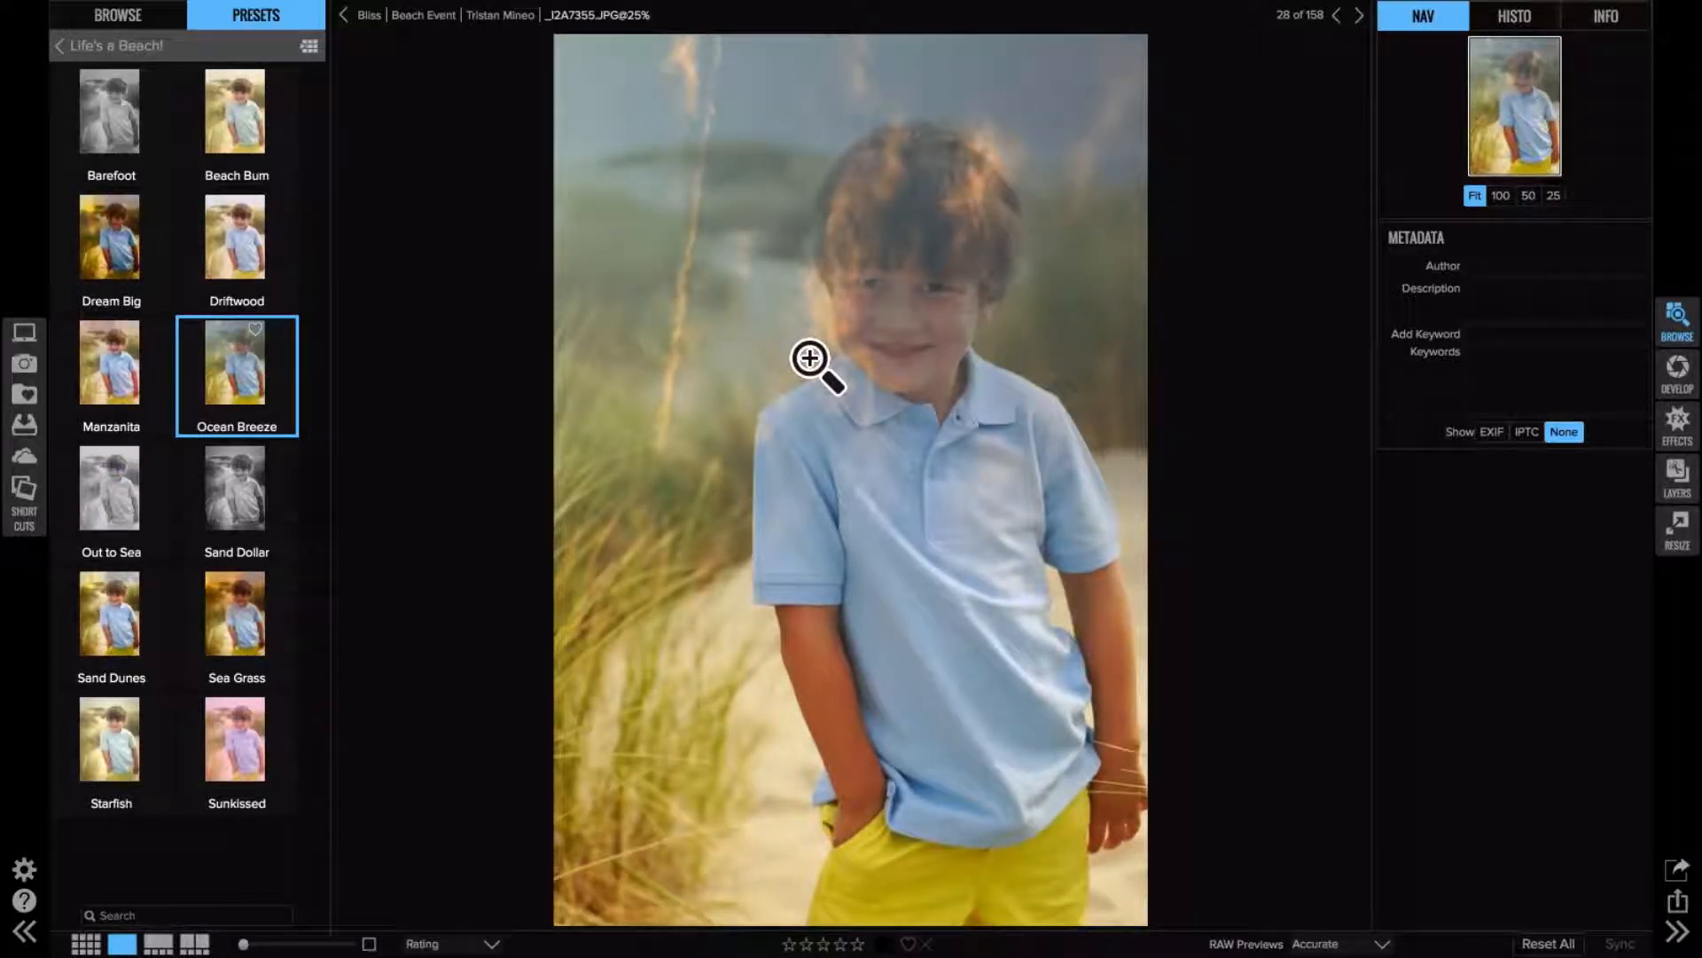
pyautogui.click(91, 481)
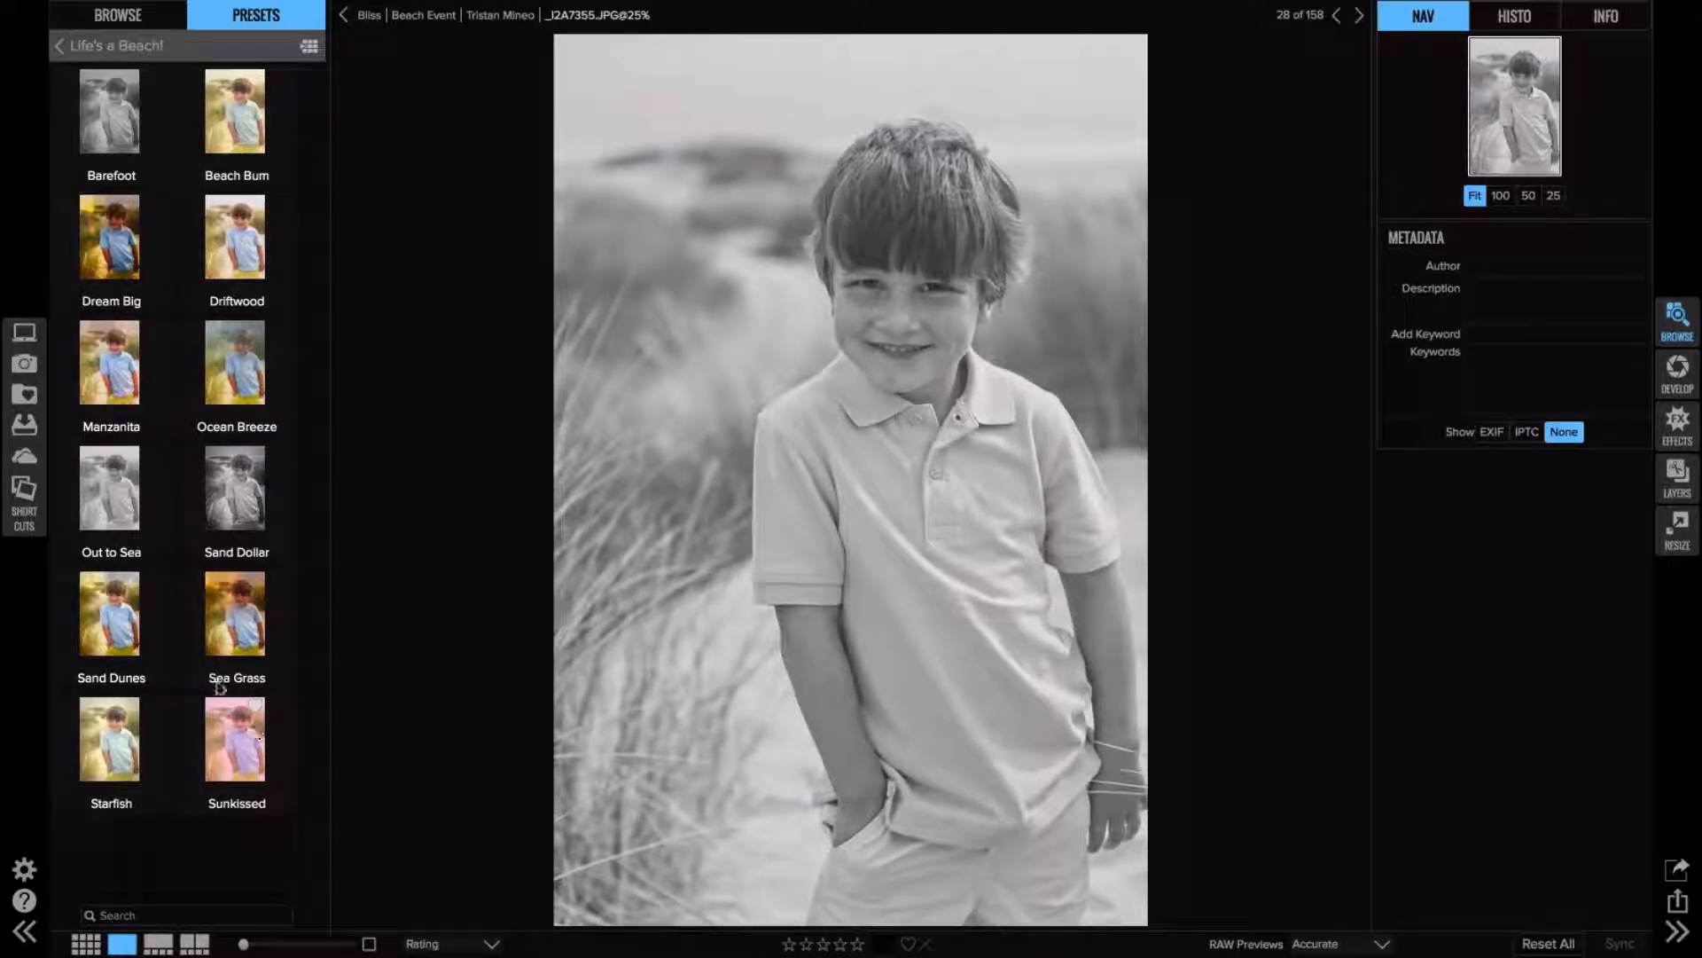
pyautogui.click(232, 638)
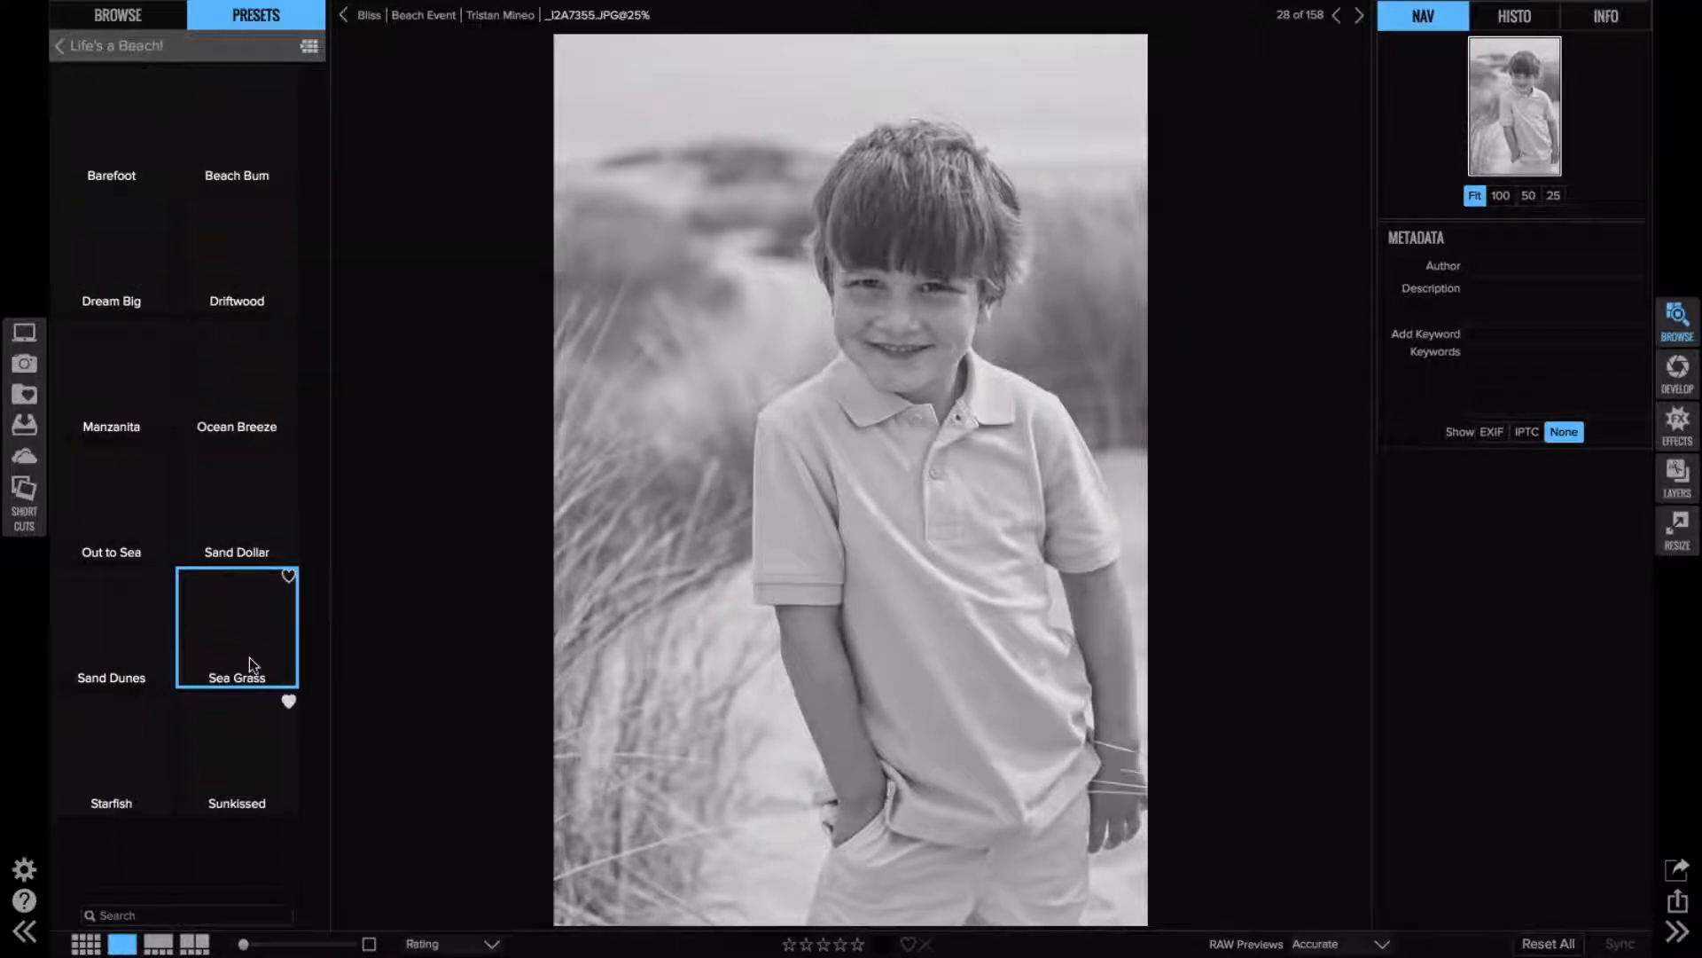
pyautogui.click(1675, 426)
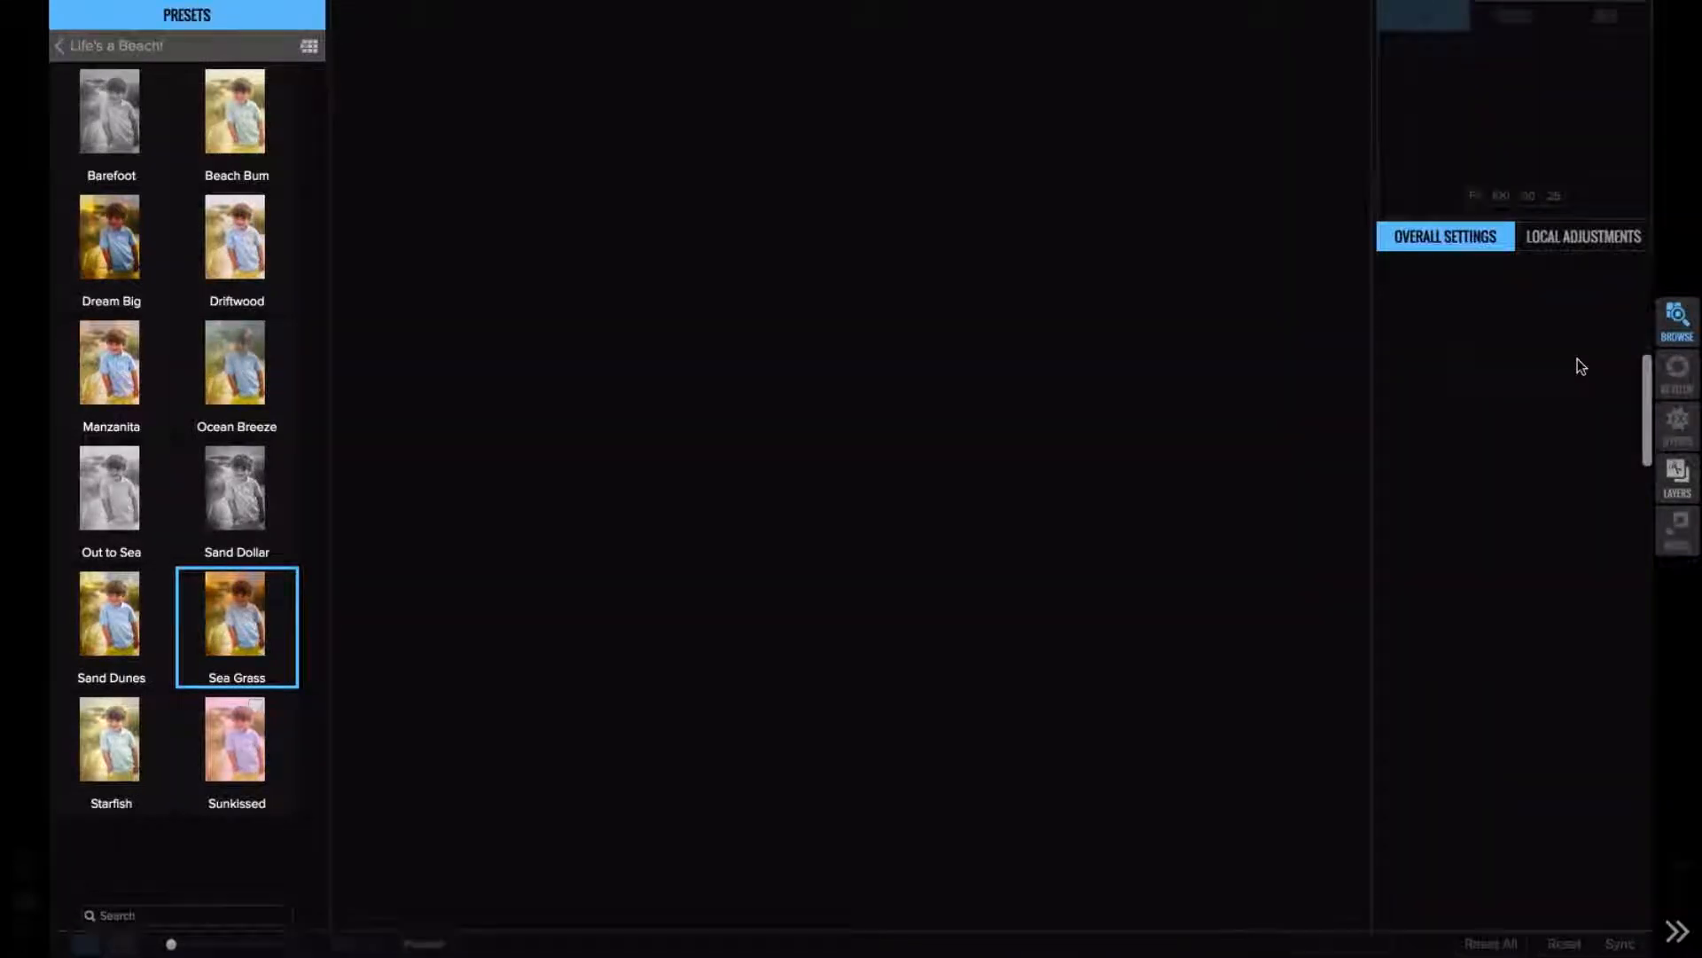
pyautogui.press('g')
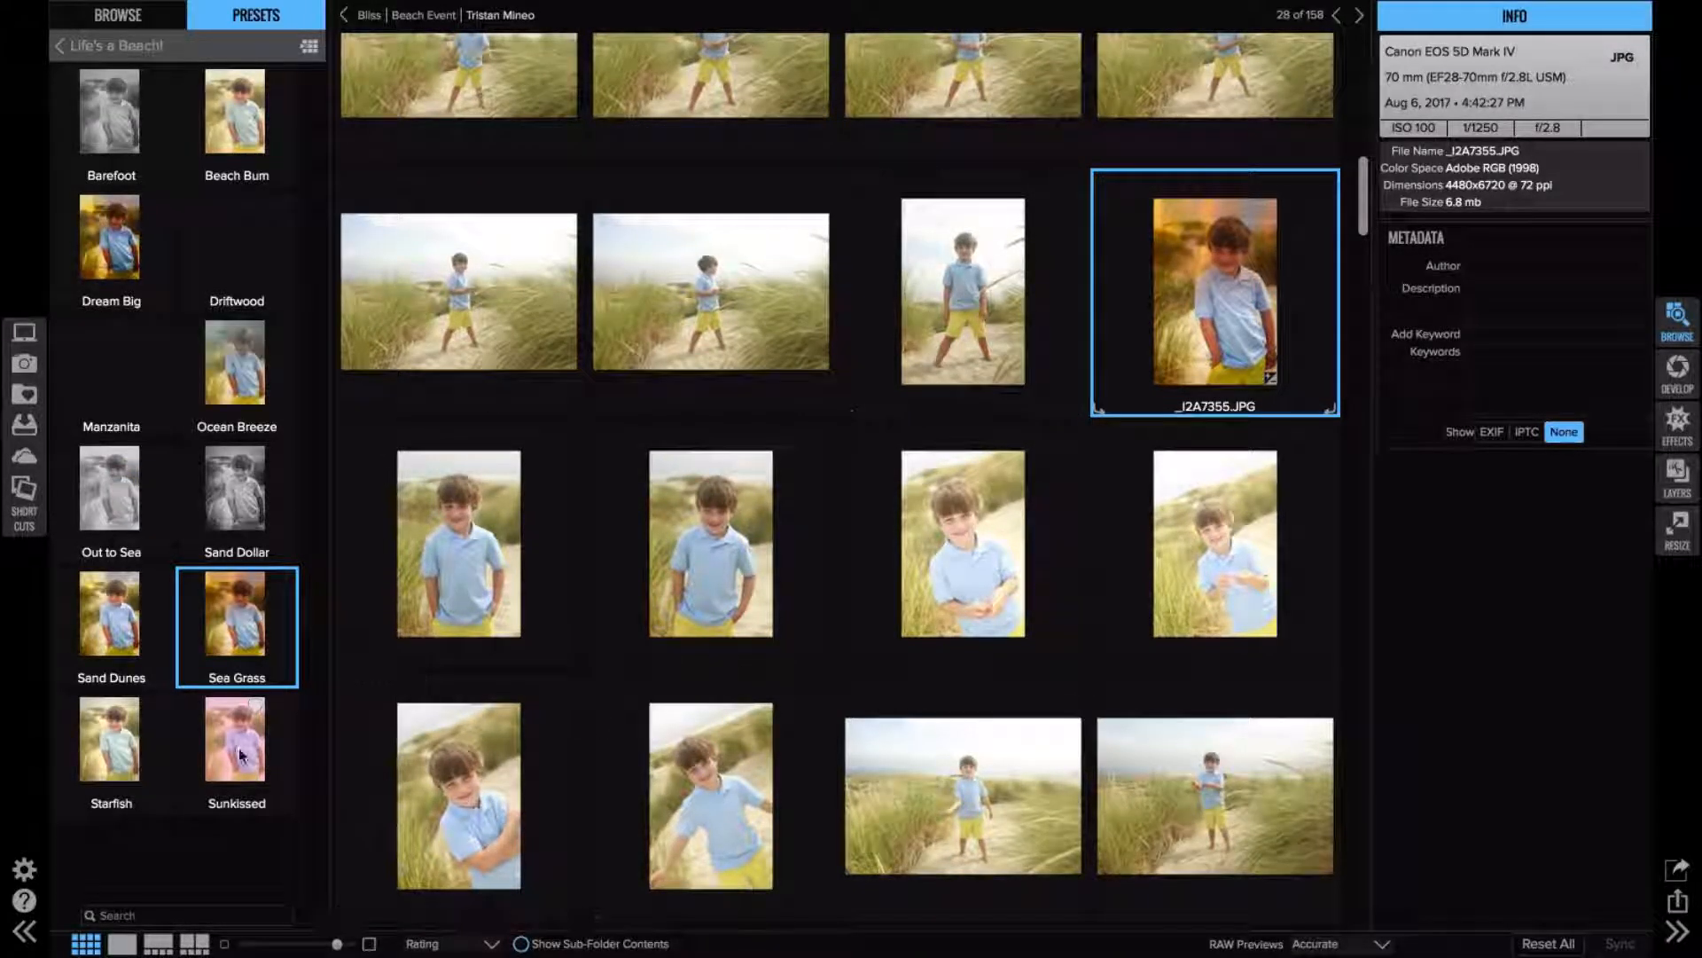
# - Apply the Beach Bum preset to the portrait and return to the thumbnail grid
pyautogui.press('e')
pyautogui.click(245, 145)
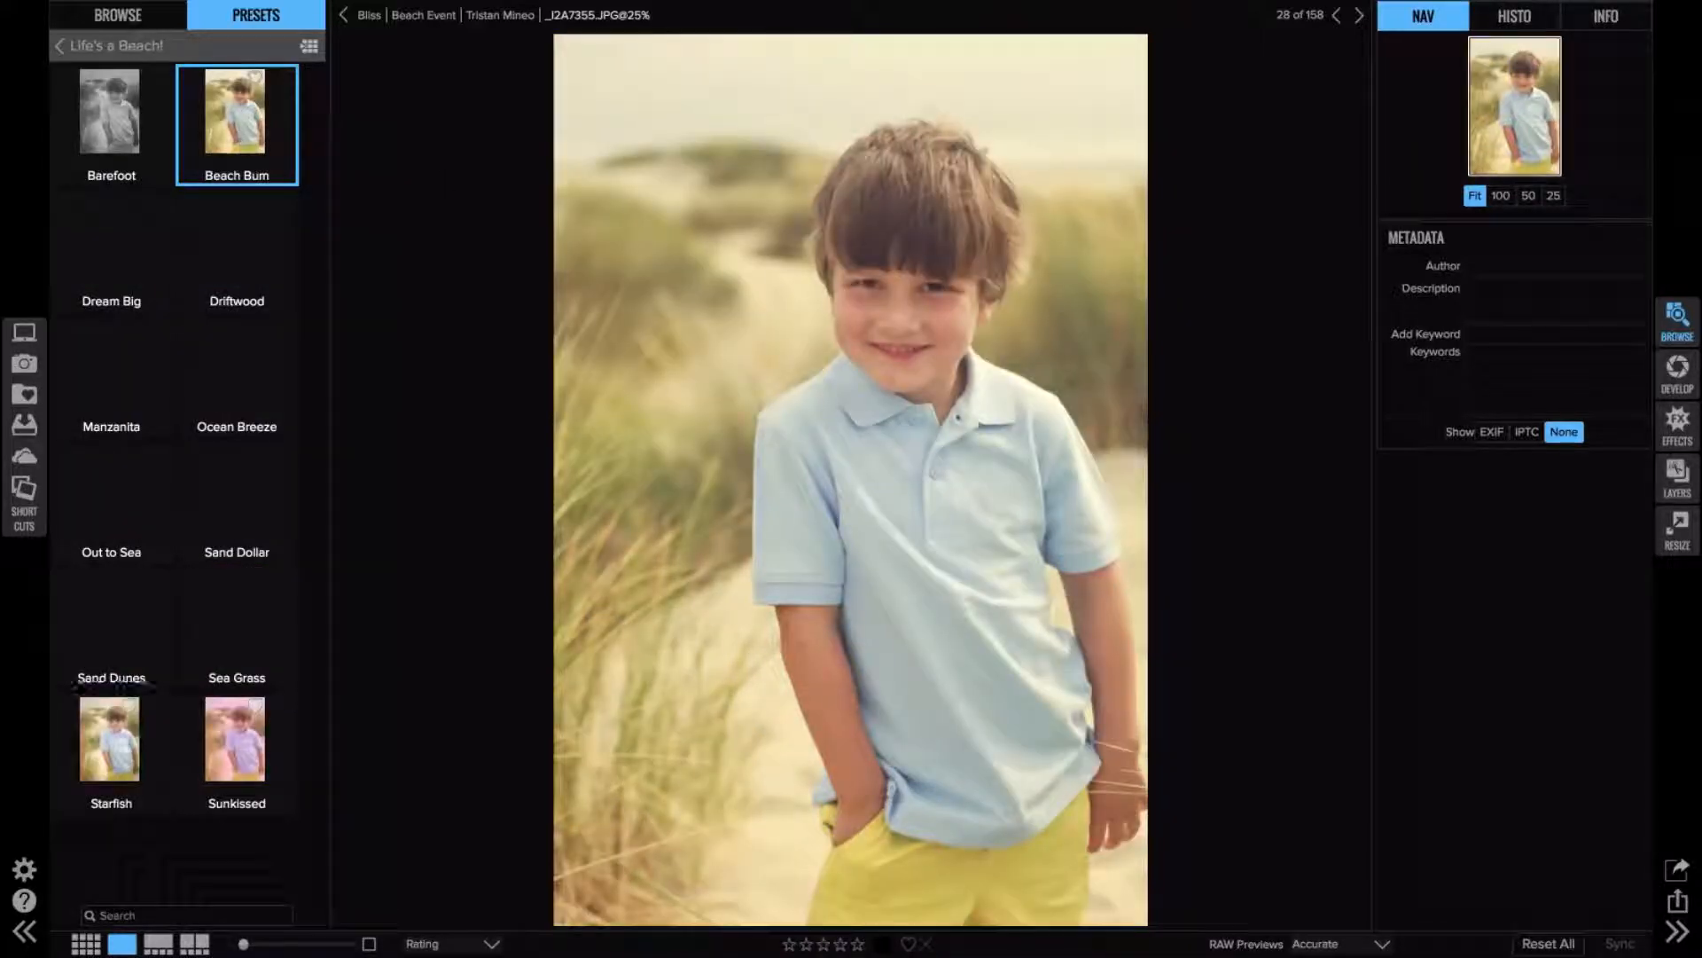
pyautogui.doubleClick(957, 487)
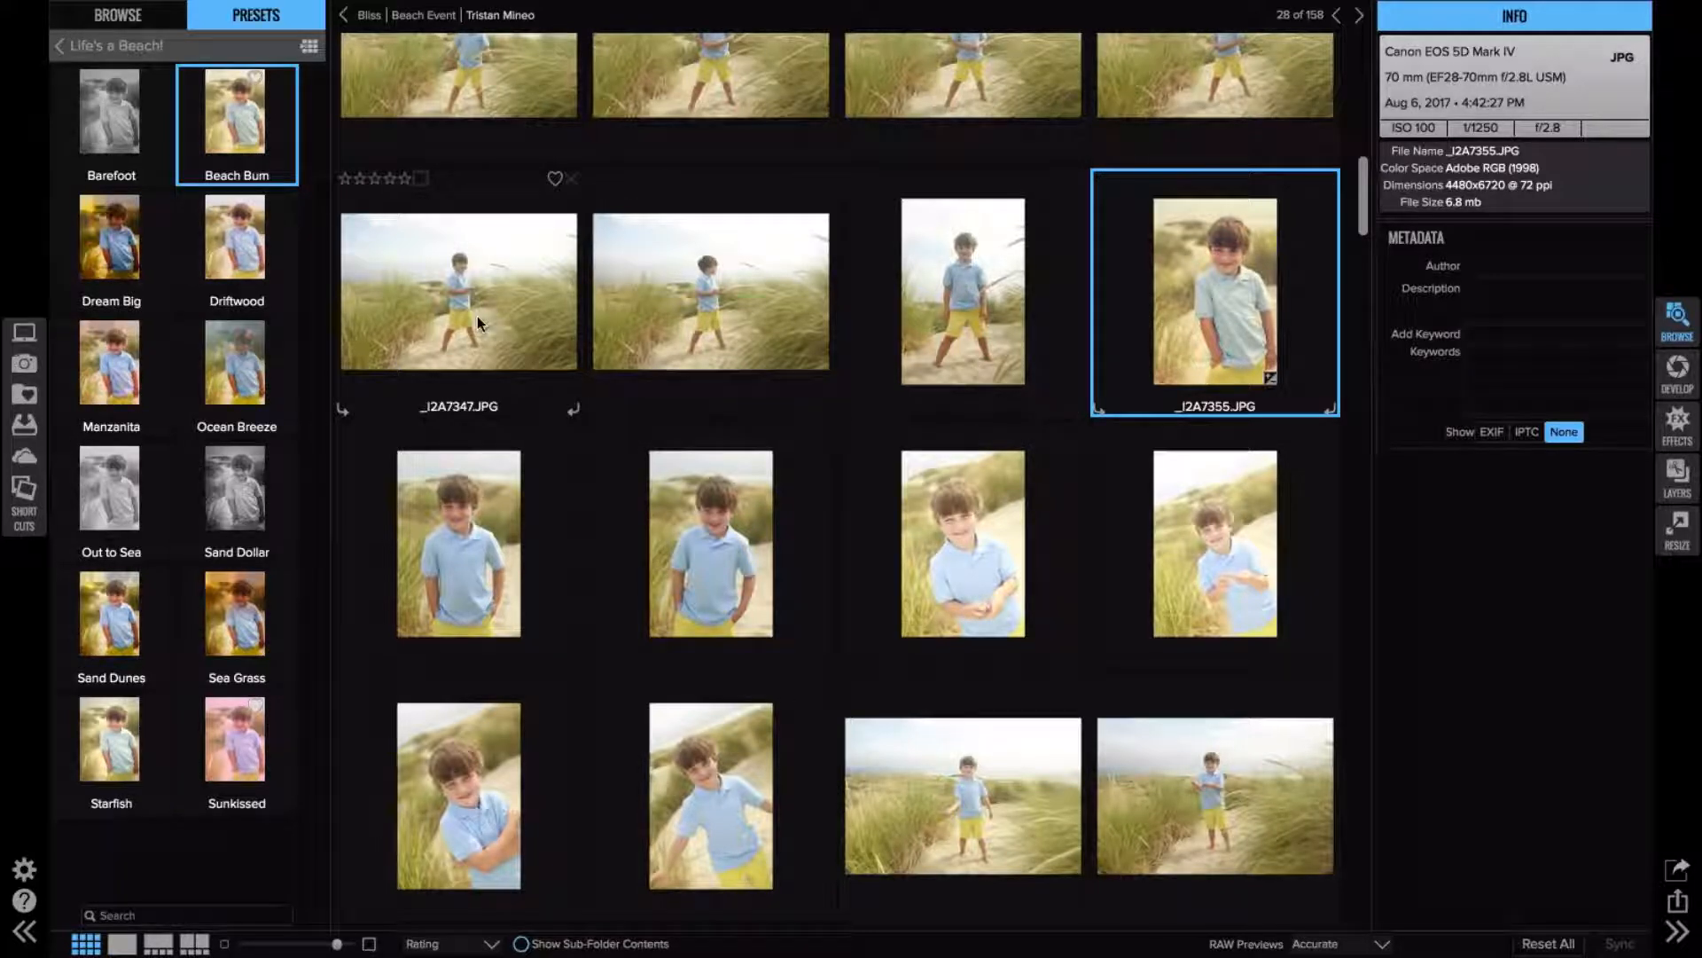
# - Copy the settings of _I2A7355.JPG and paste all Develop and Effects settings onto _I2A7347, _I2A7349 and _I2A7350
pyautogui.rightClick(1242, 282)
pyautogui.click(1303, 365)
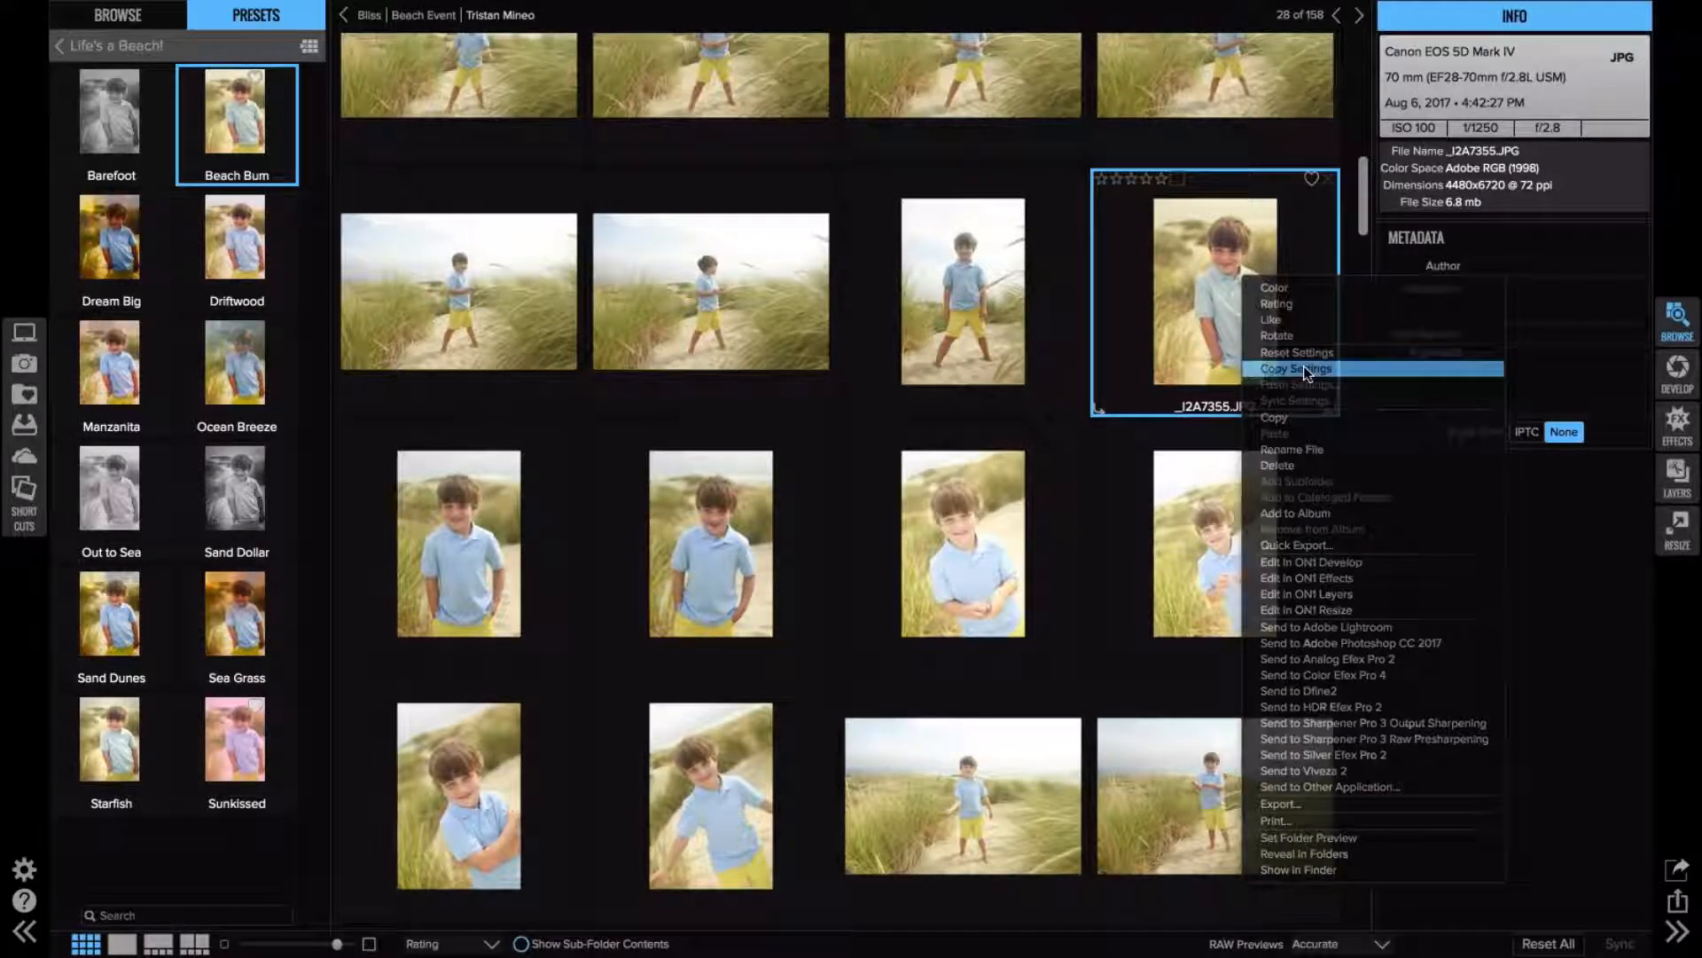
pyautogui.click(963, 301)
pyautogui.keyDown('shift'); pyautogui.click(409, 285); pyautogui.keyUp('shift')
pyautogui.rightClick(410, 285)
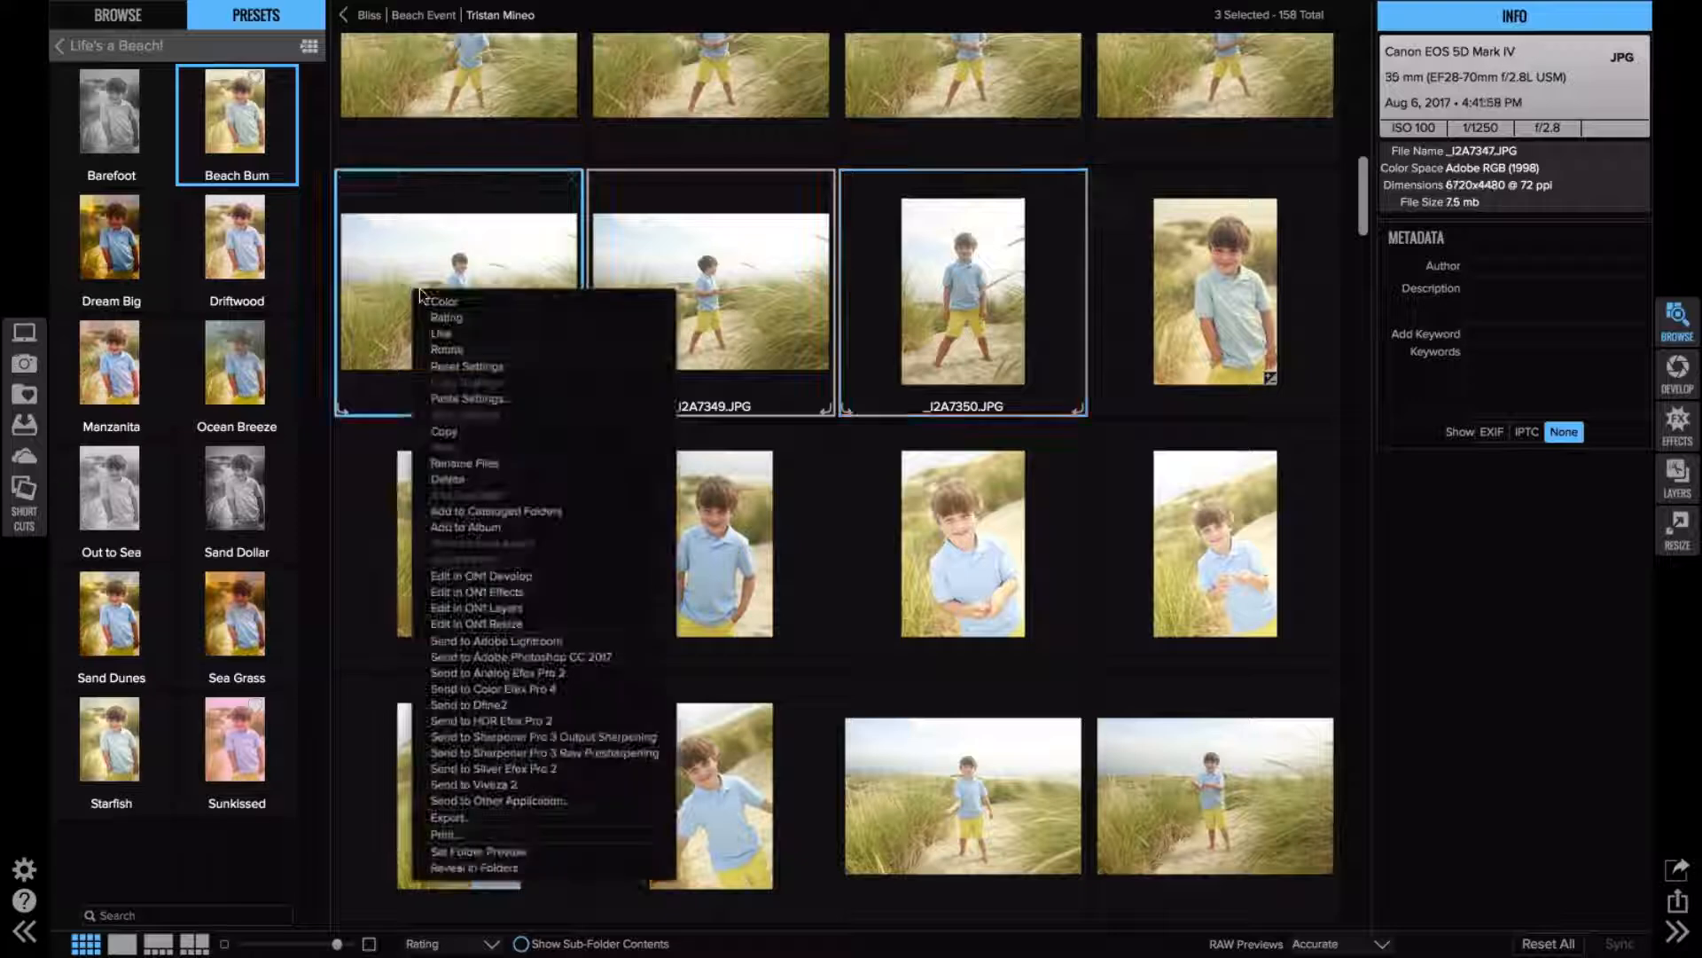
pyautogui.click(482, 395)
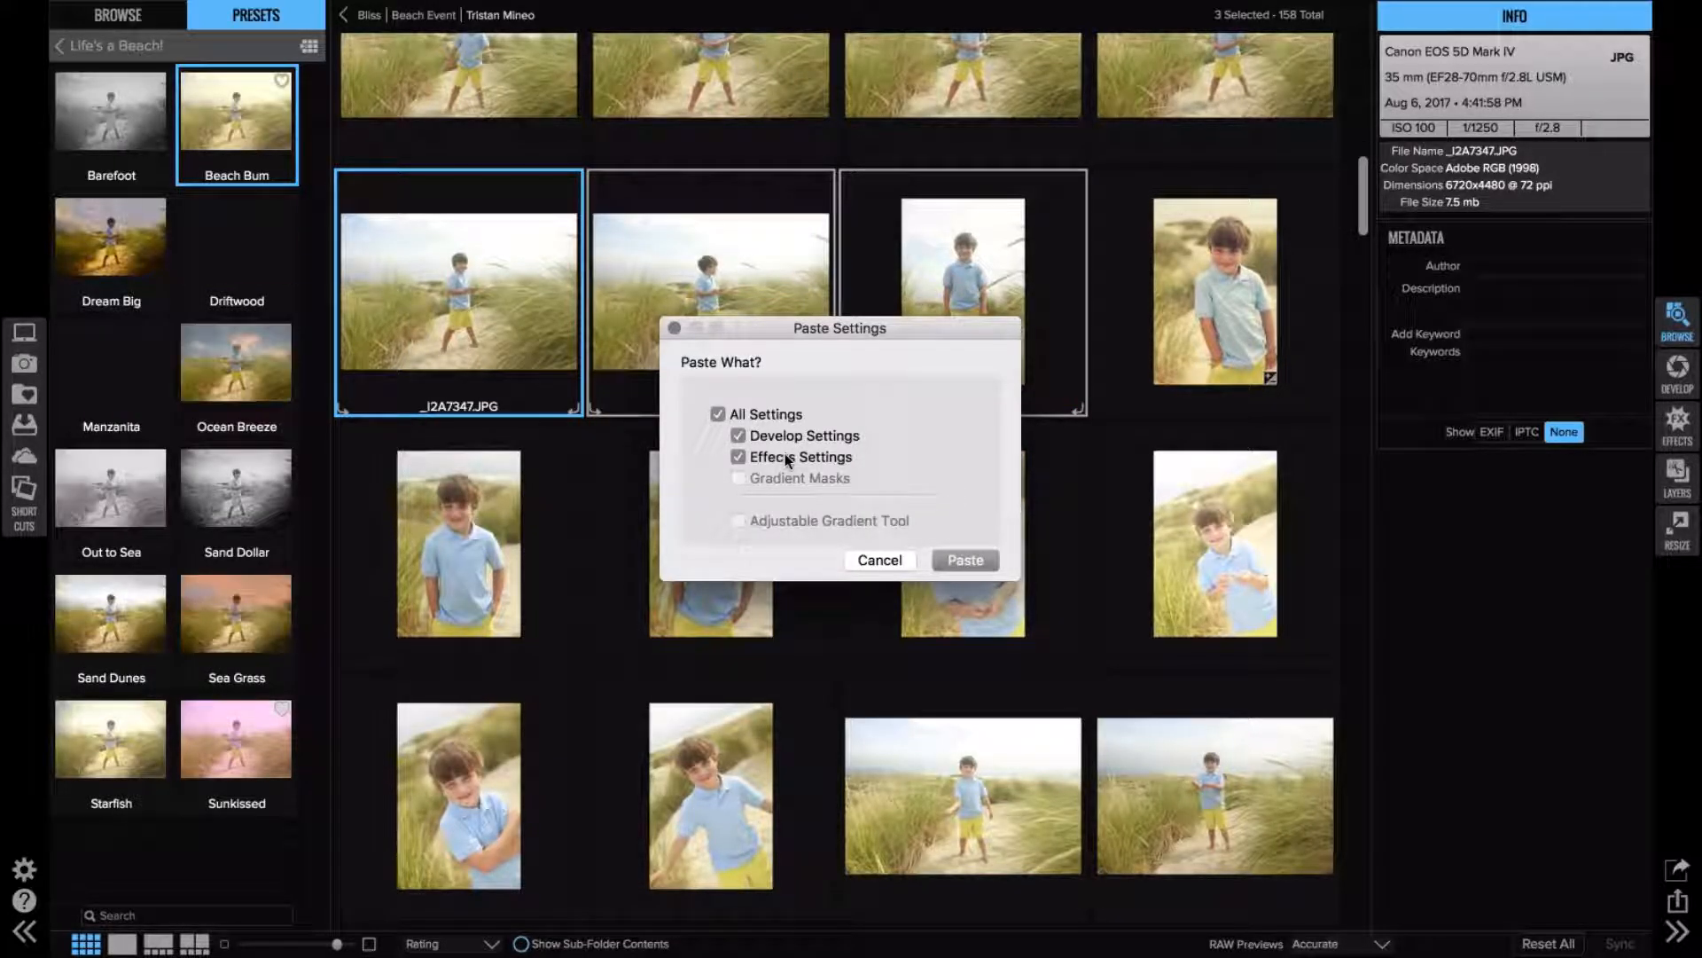
pyautogui.click(960, 556)
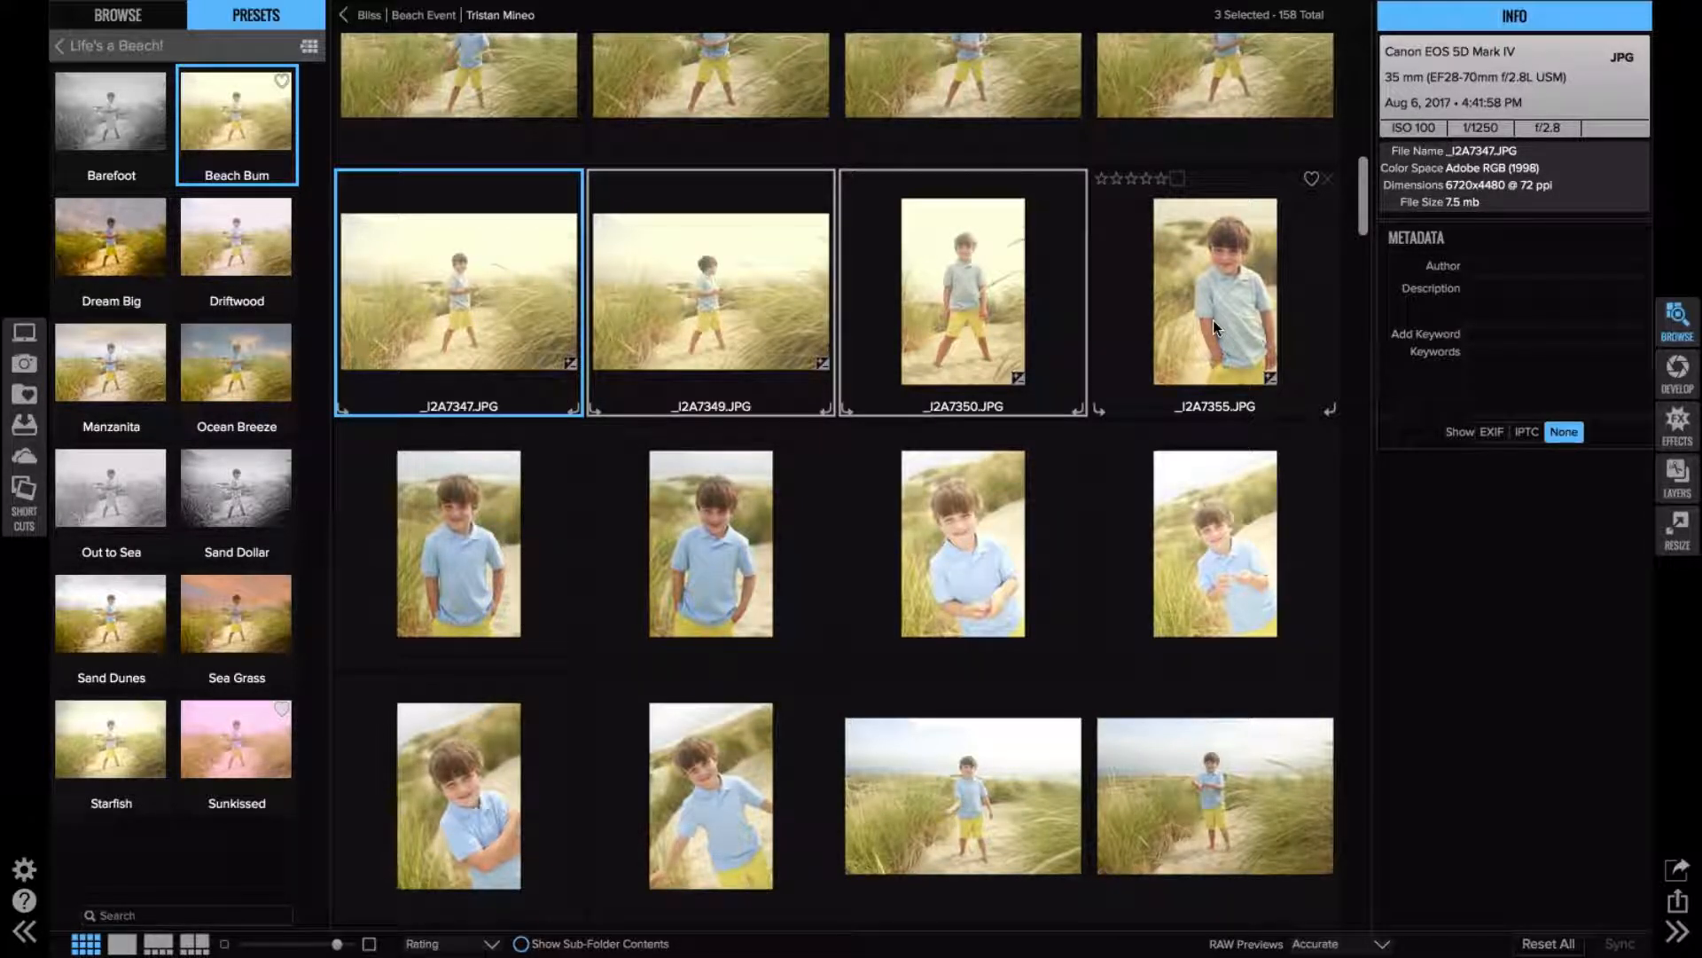
# - Look through the other thumbnails of the beach shoot in the current folder
pyautogui.scroll(5, 1213, 321)
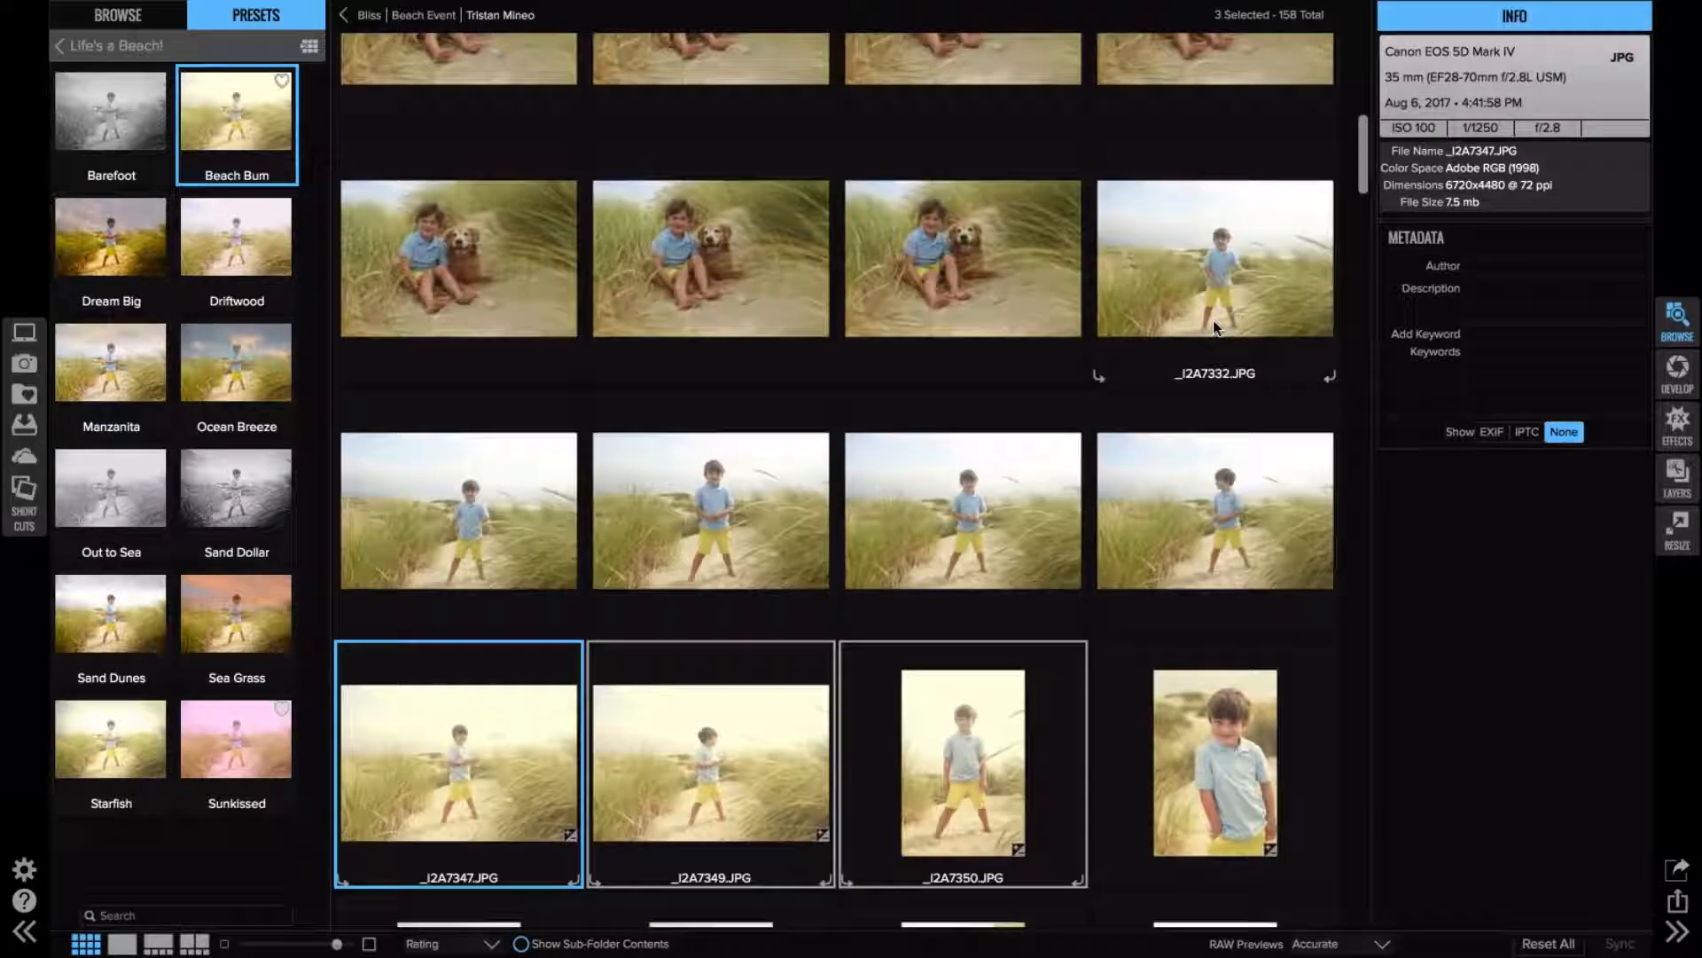
pyautogui.scroll(8, 1214, 327)
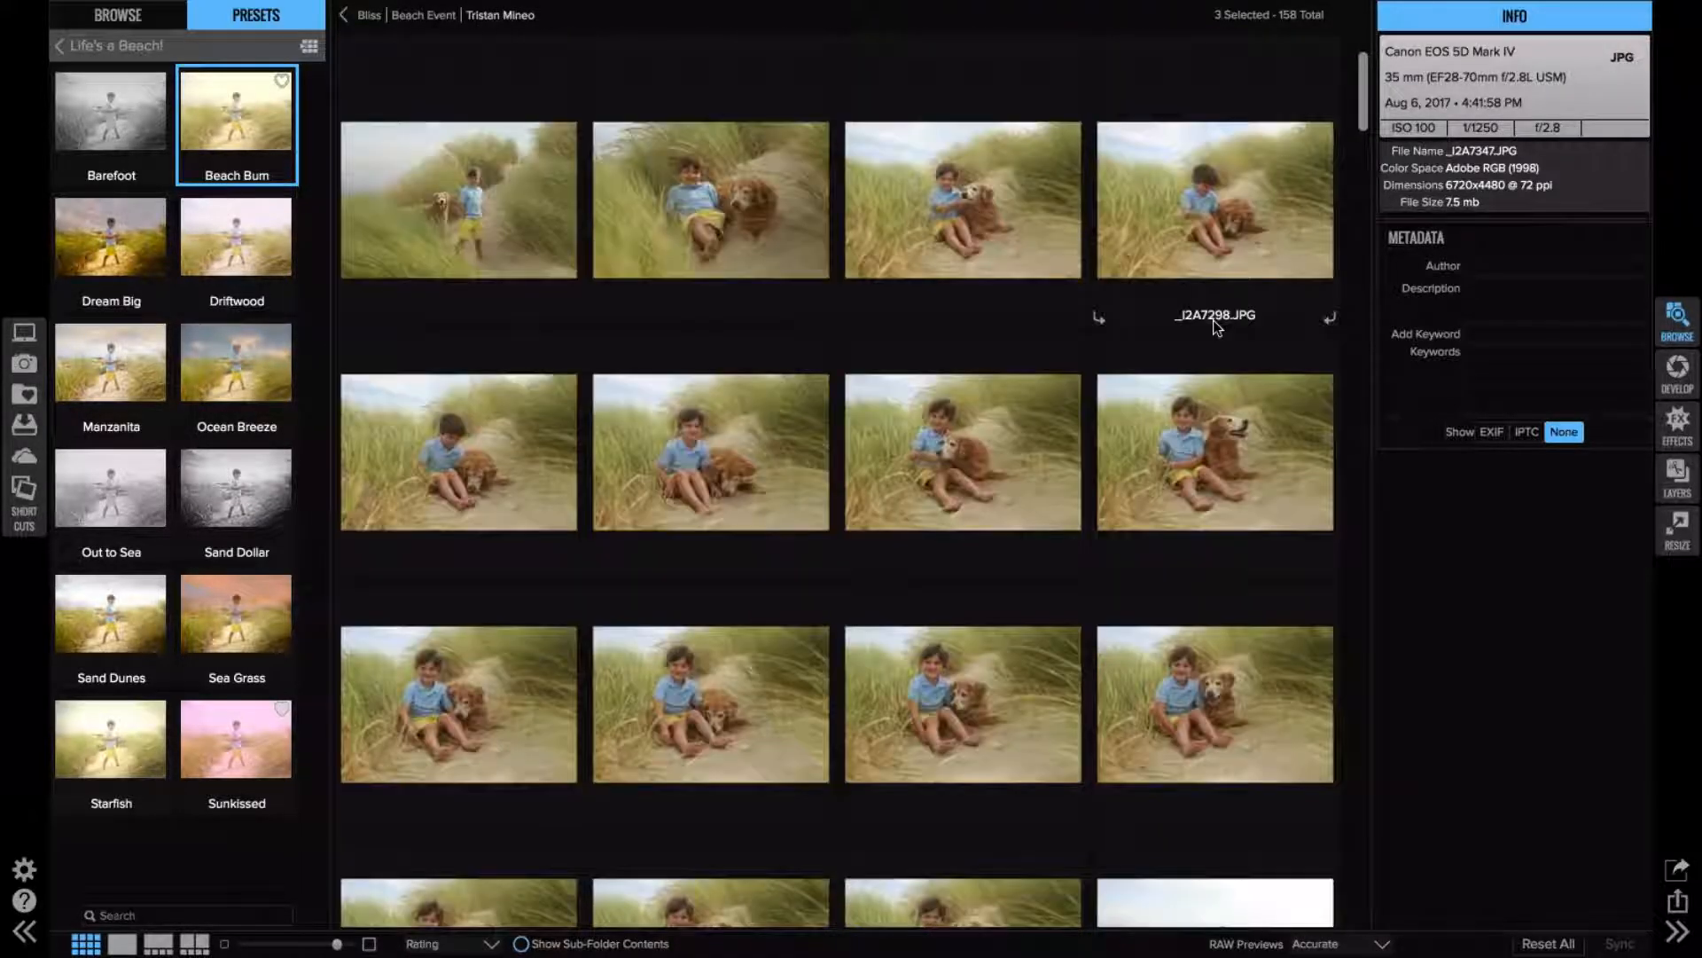
pyautogui.scroll(-20, 1214, 324)
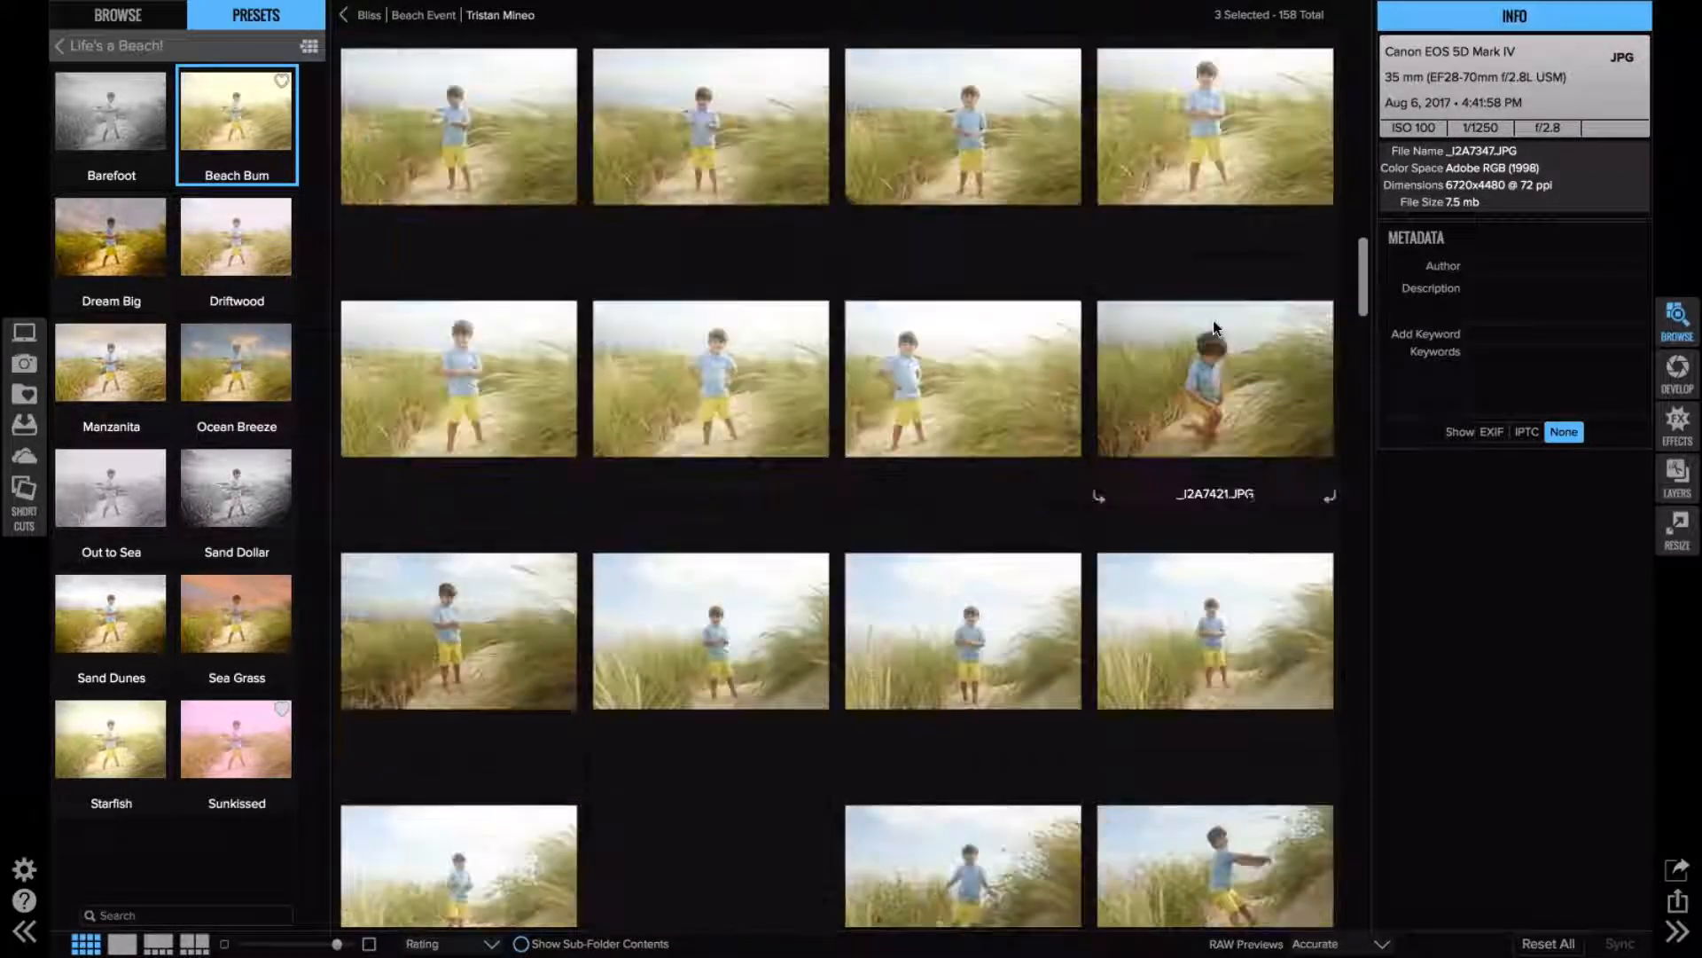
pyautogui.scroll(-6, 1213, 321)
pyautogui.scroll(-15, 1213, 321)
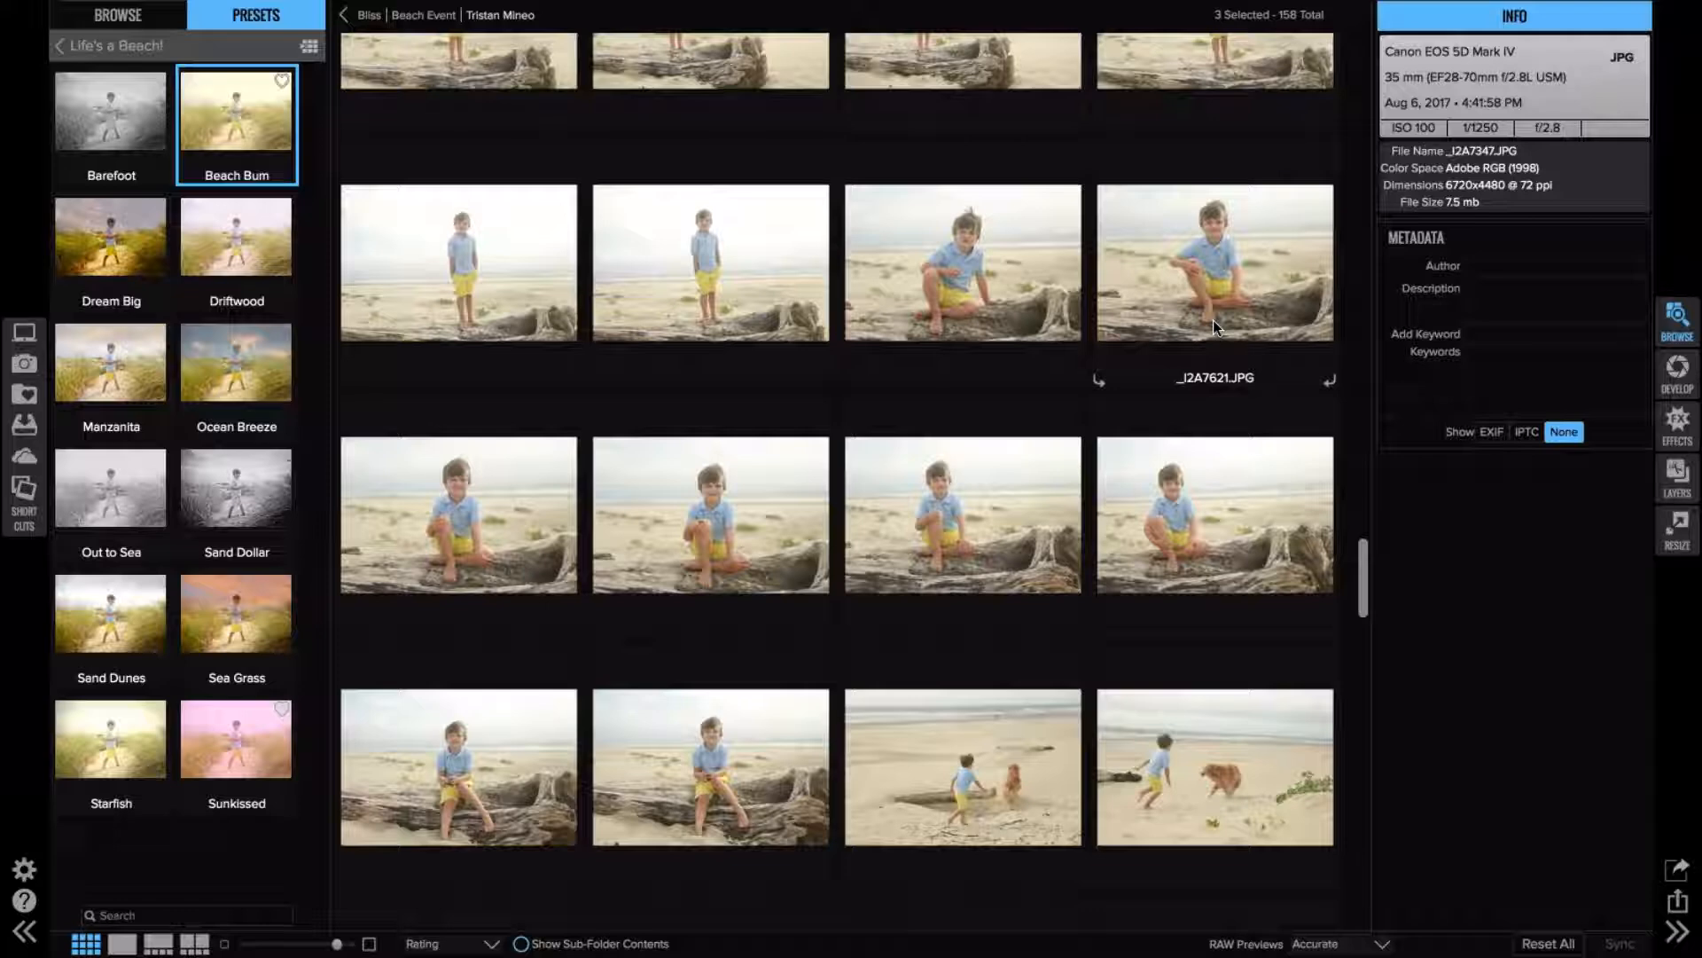
# - Apply the Dream Big preset to _I2A7623.JPG and the Driftwood preset to _I2A7624.JPG, and return to the thumbnail grid
pyautogui.click(789, 501)
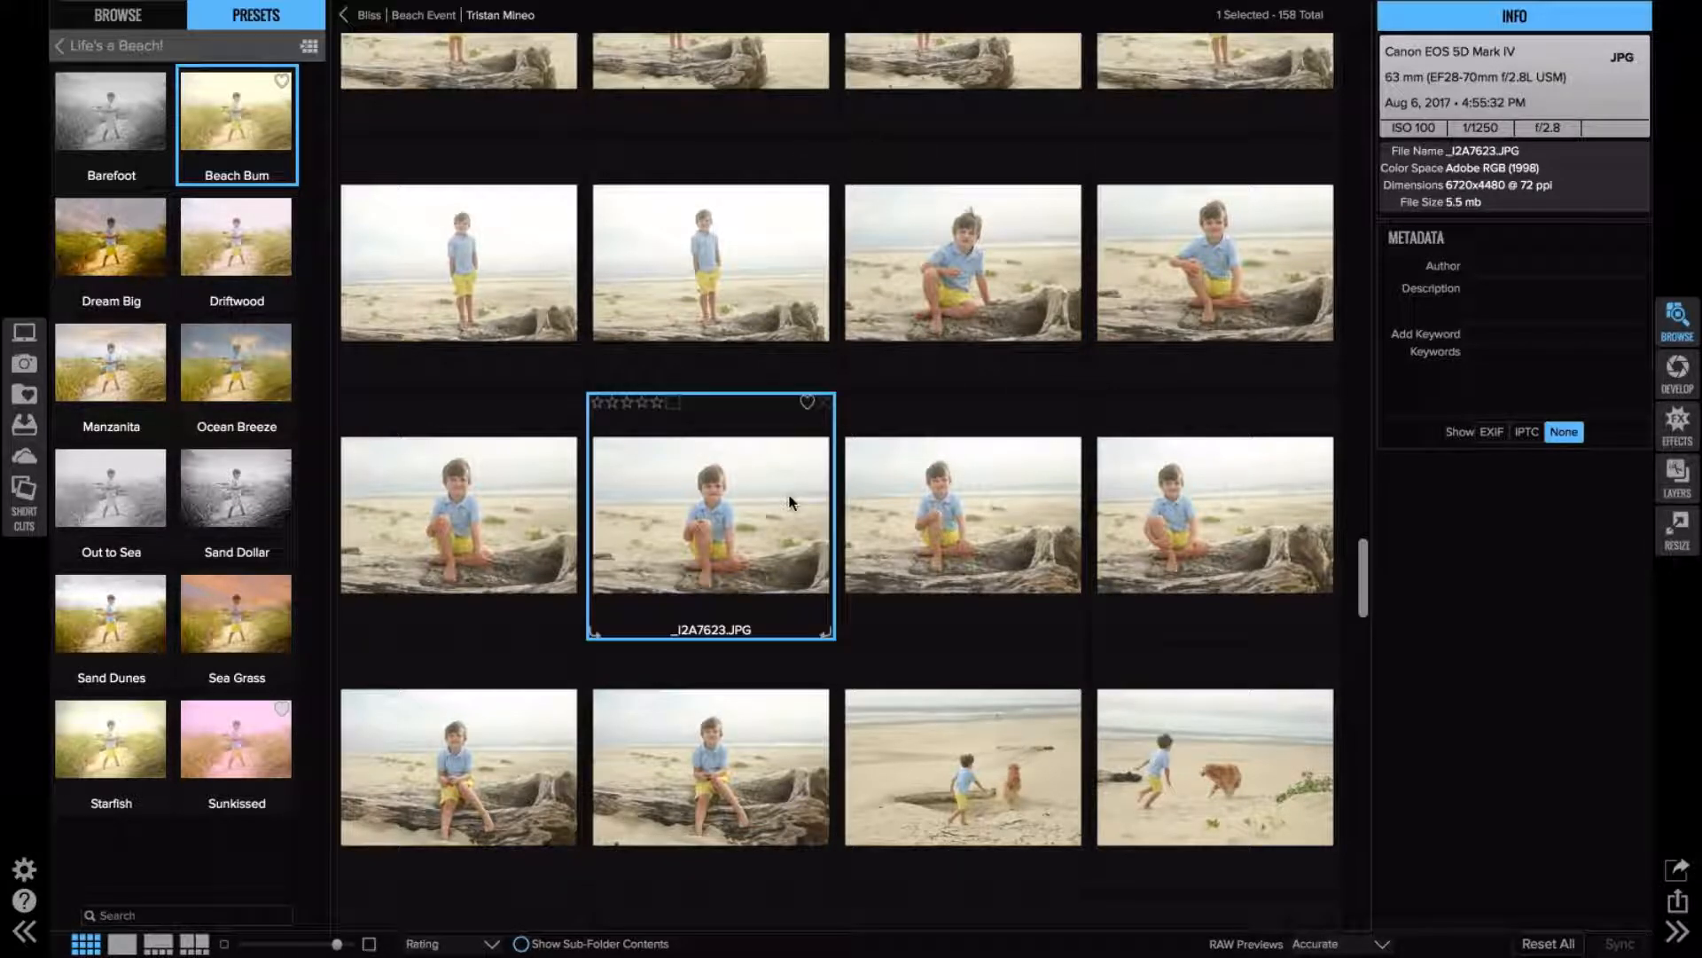
pyautogui.doubleClick(789, 502)
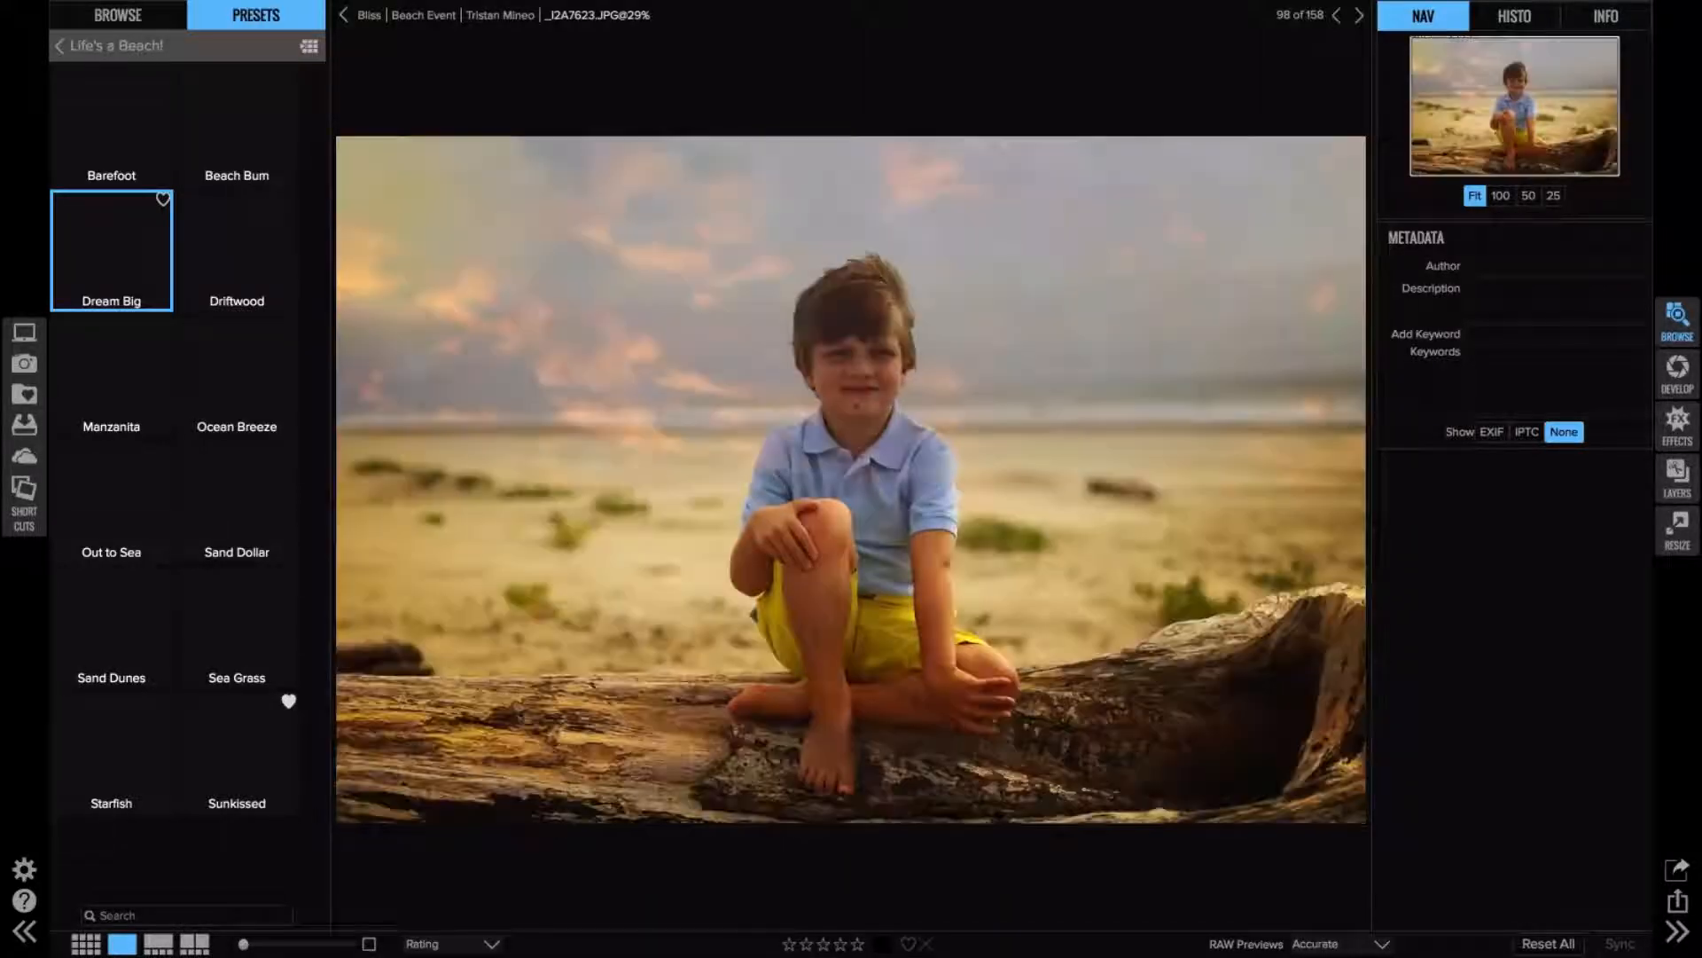
pyautogui.press('Right')
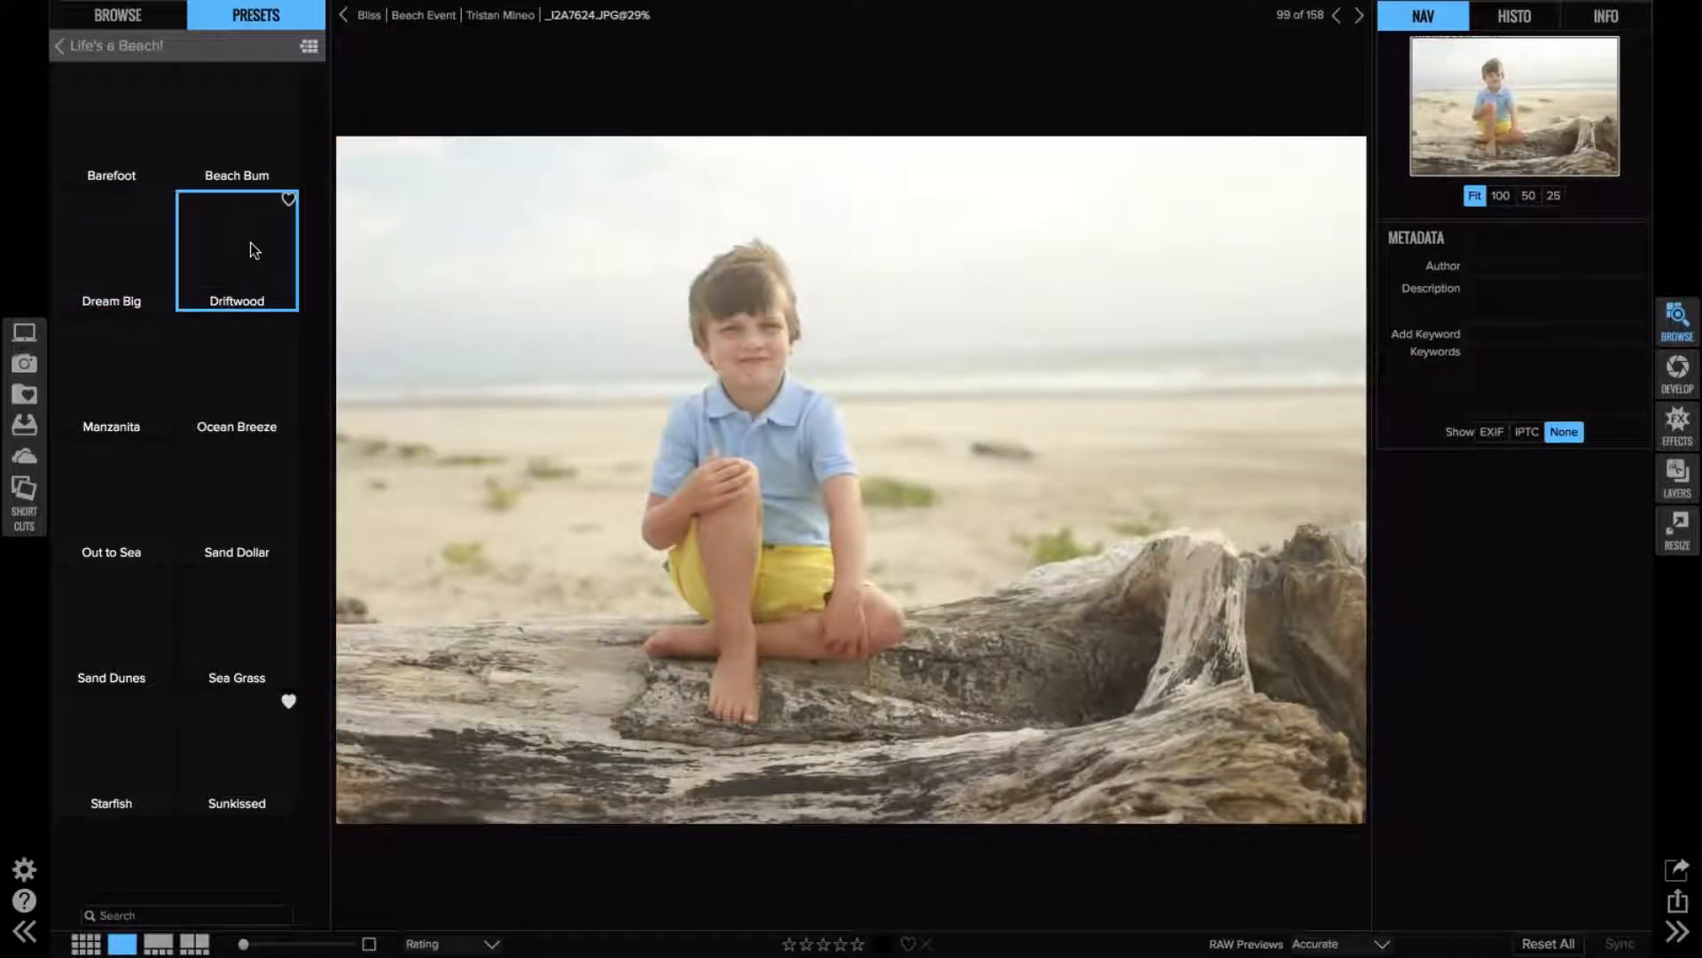
pyautogui.click(250, 242)
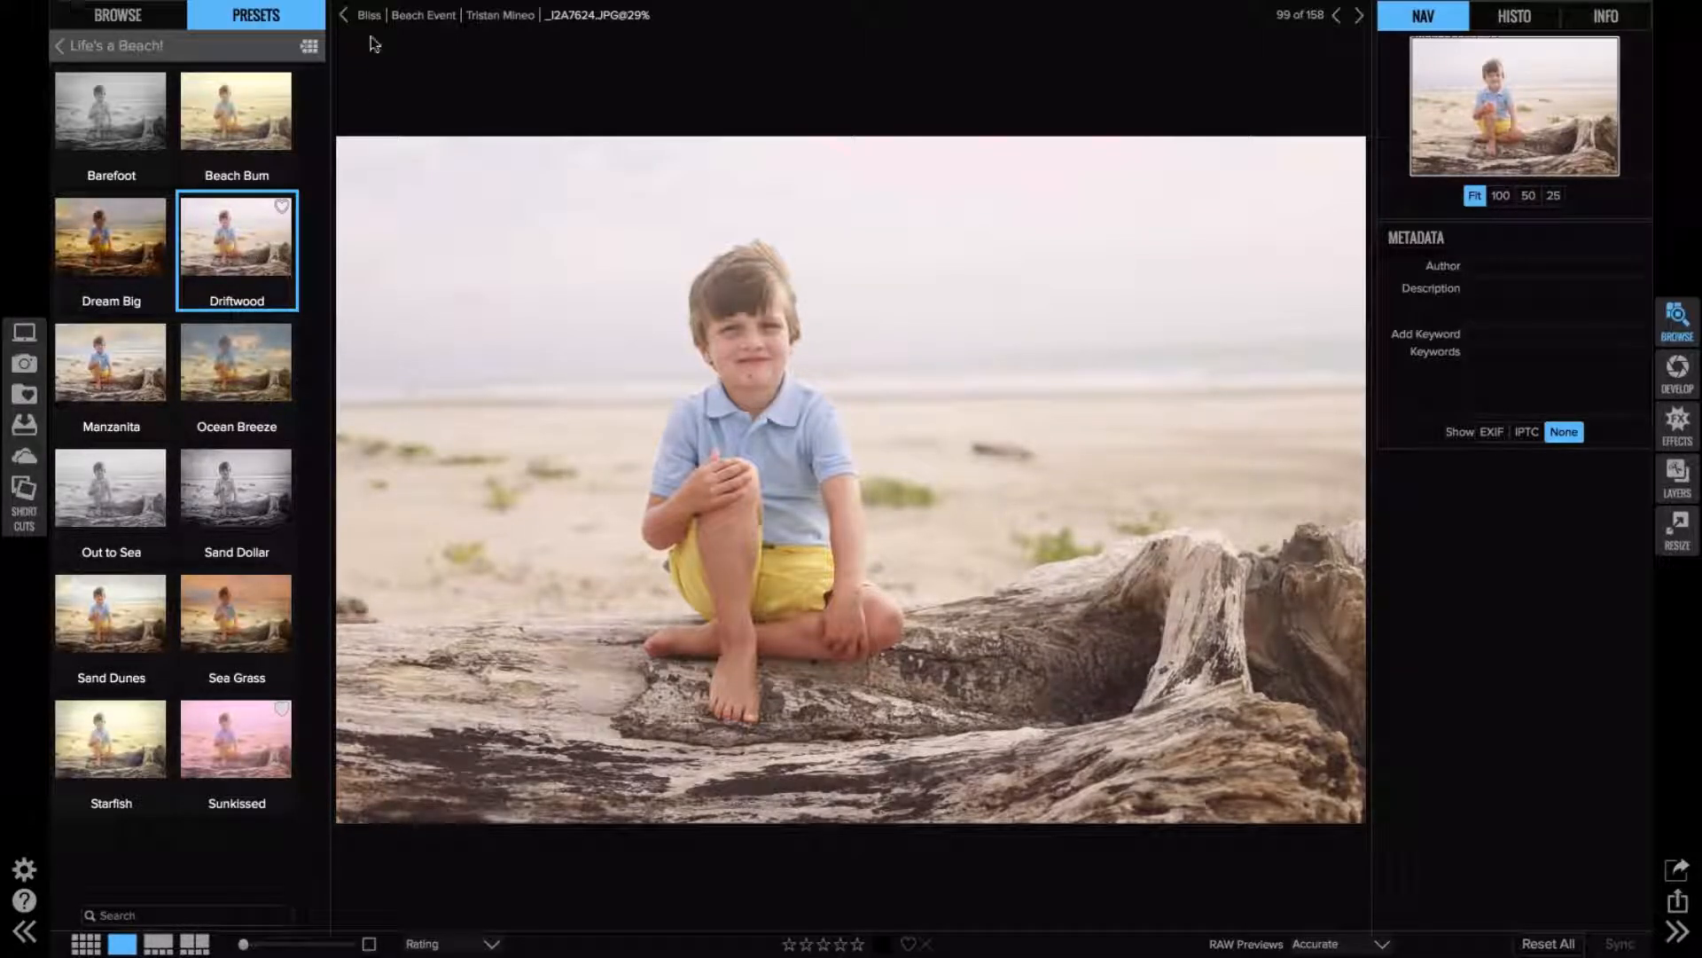
pyautogui.click(345, 15)
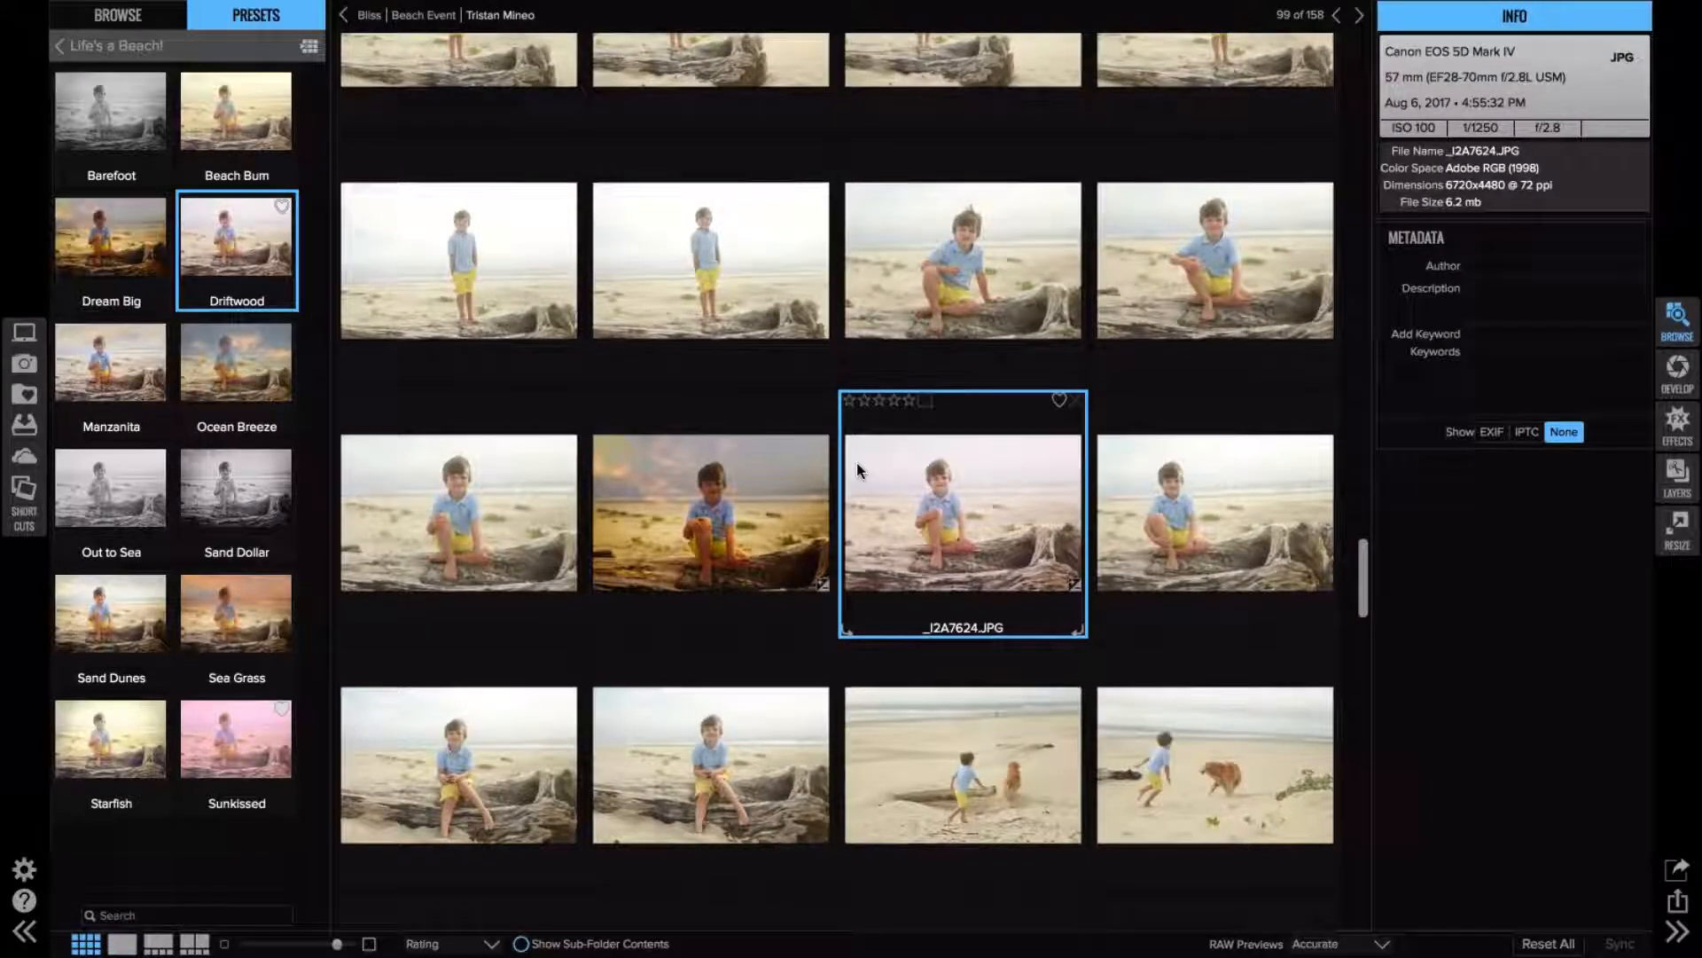
# - Reopen _I2A7623.JPG from the grid, reset all of its settings and return to the thumbnails
pyautogui.scroll(-4, 857, 469)
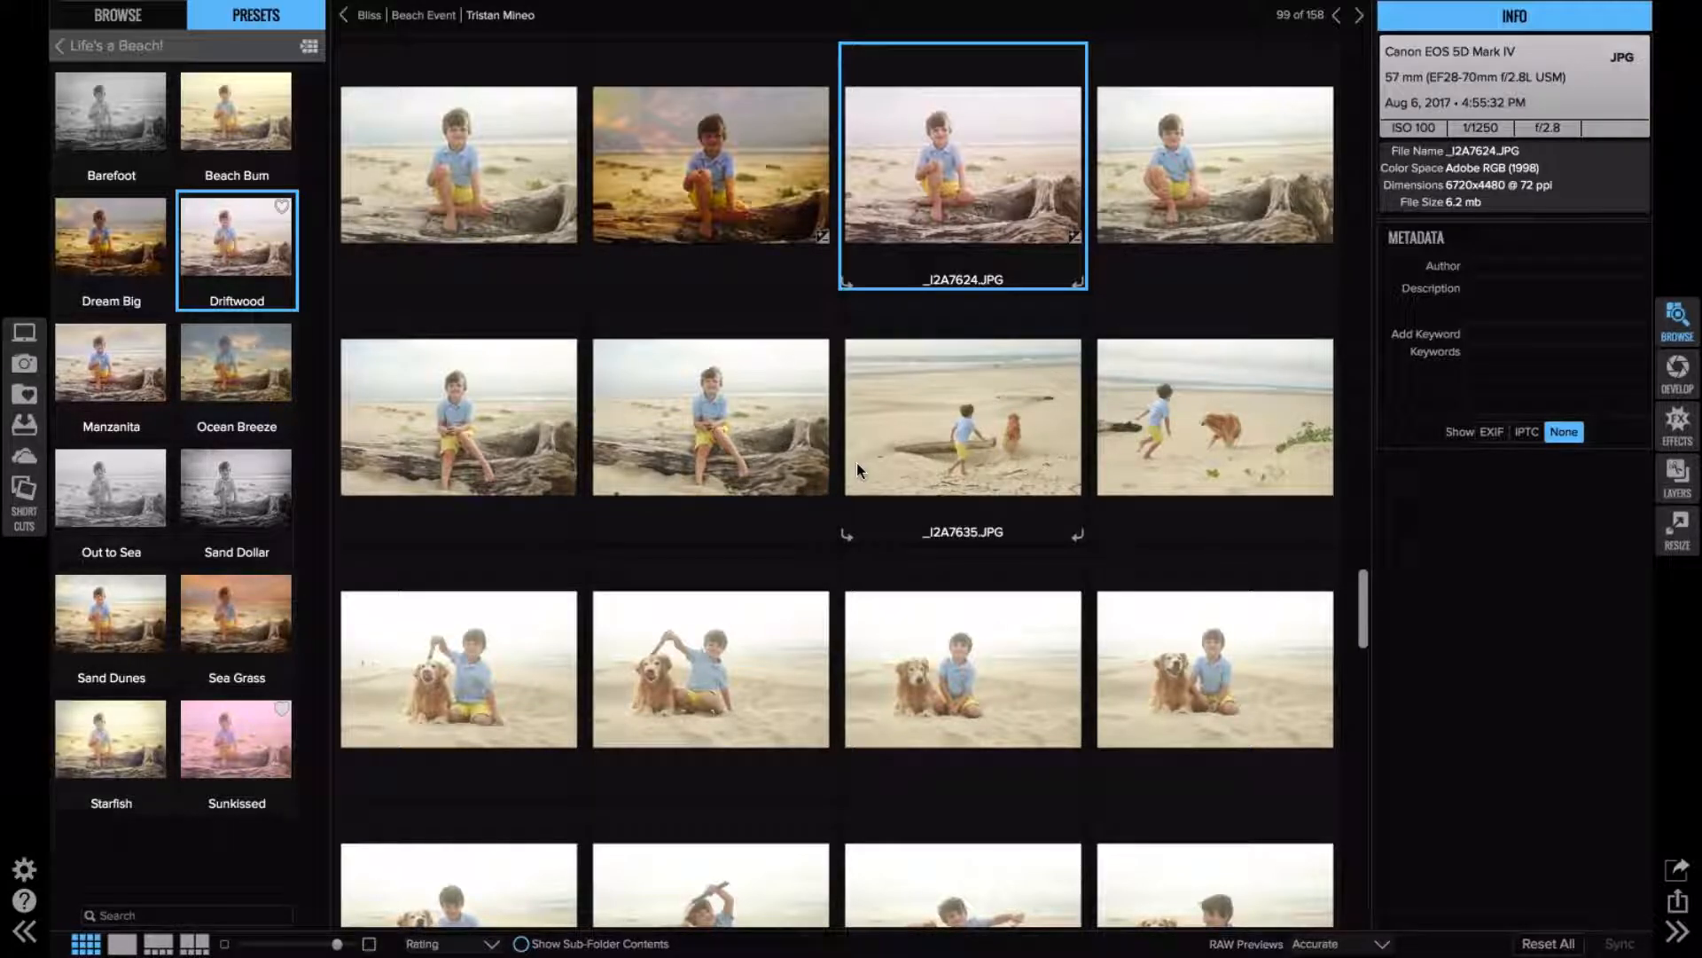
pyautogui.click(704, 214)
pyautogui.doubleClick(708, 213)
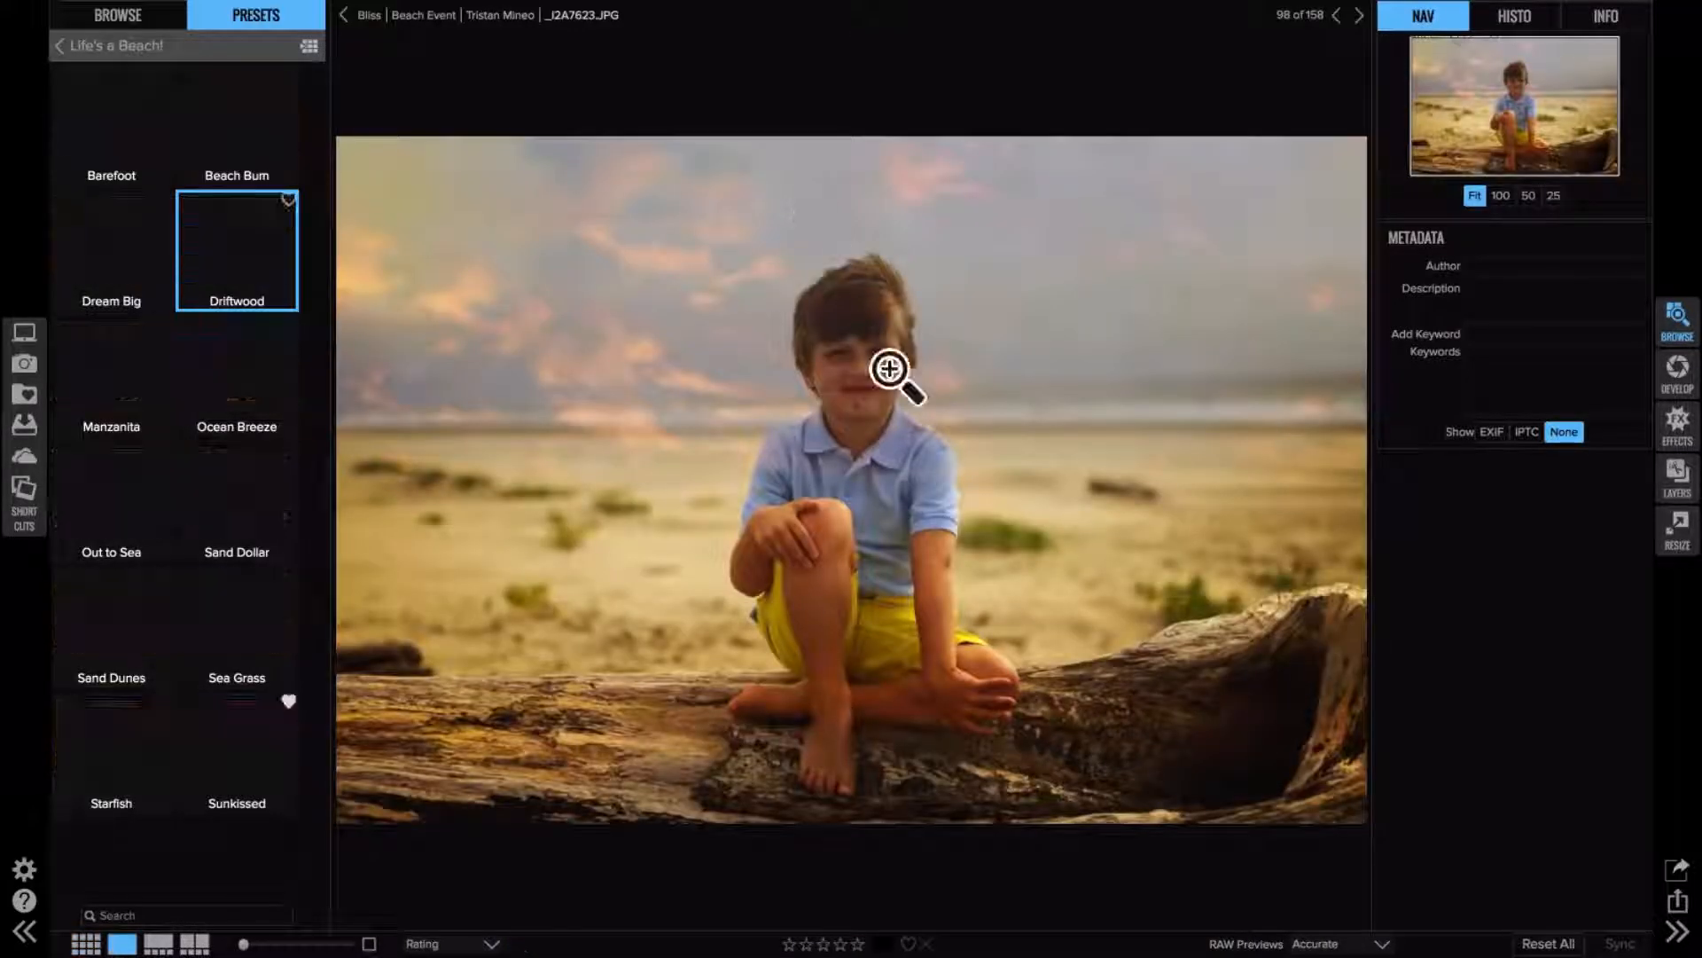
pyautogui.click(1548, 944)
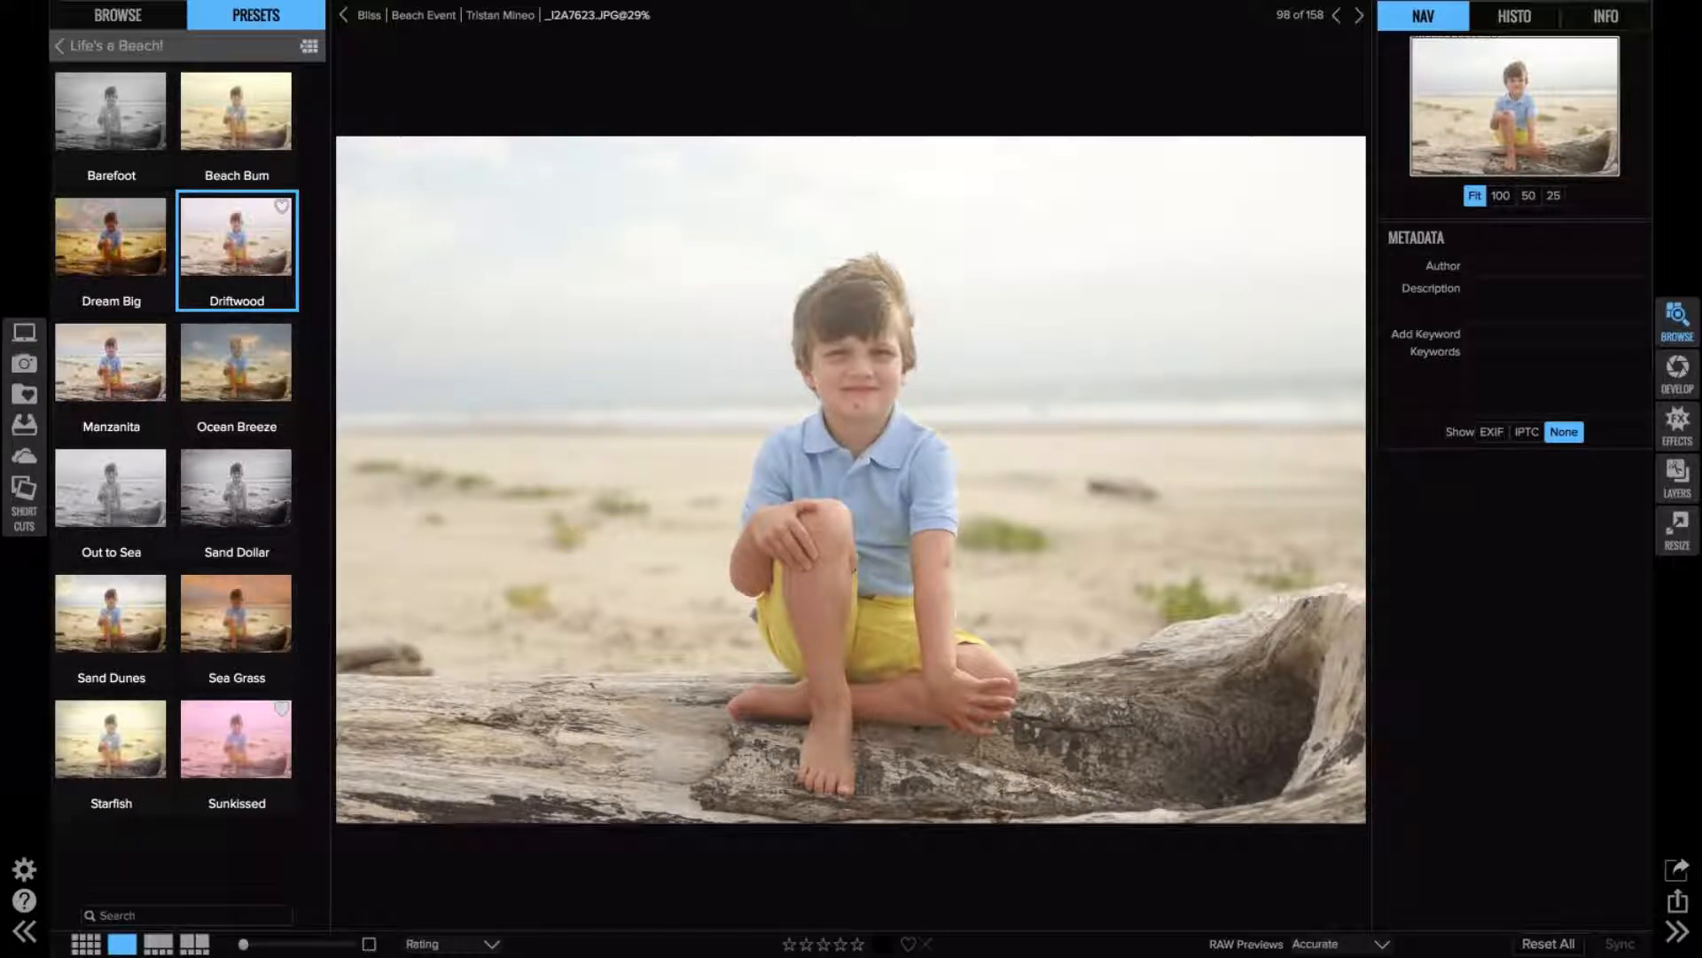
pyautogui.press('g')
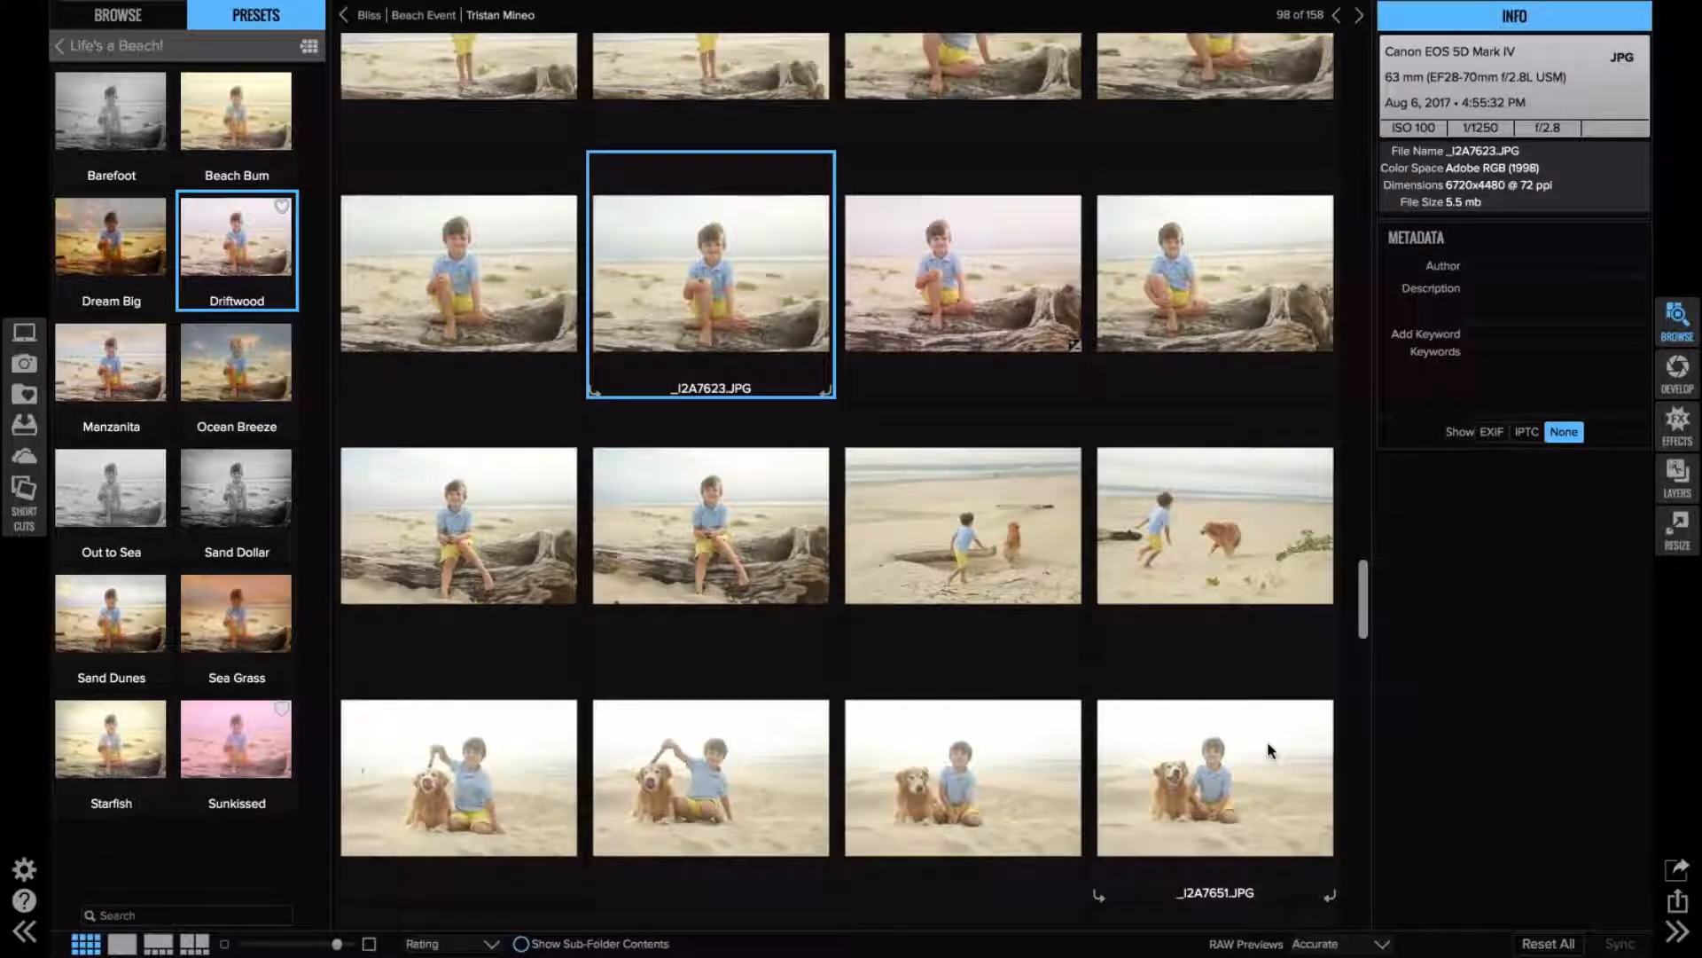
# - Apply the Manzanita preset to _I2A7647.JPG of the boy and dog, leave the Life's a Beach! category and return to the grid
pyautogui.scroll(-5, 1268, 745)
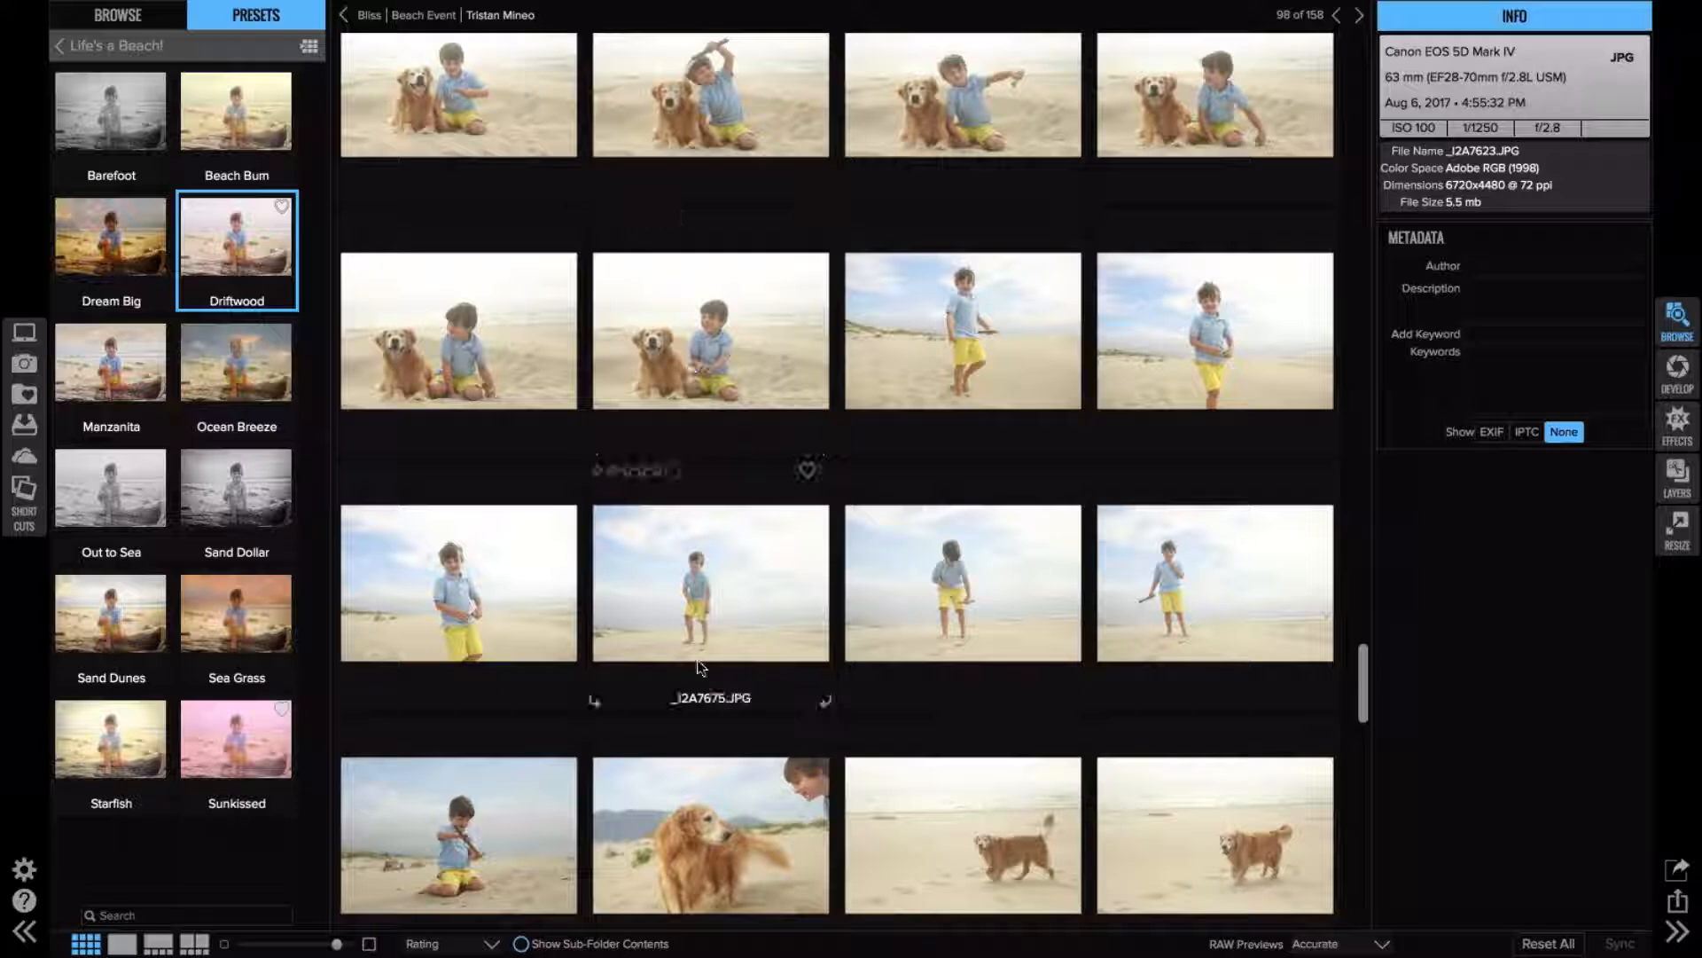
pyautogui.scroll(-3, 748, 674)
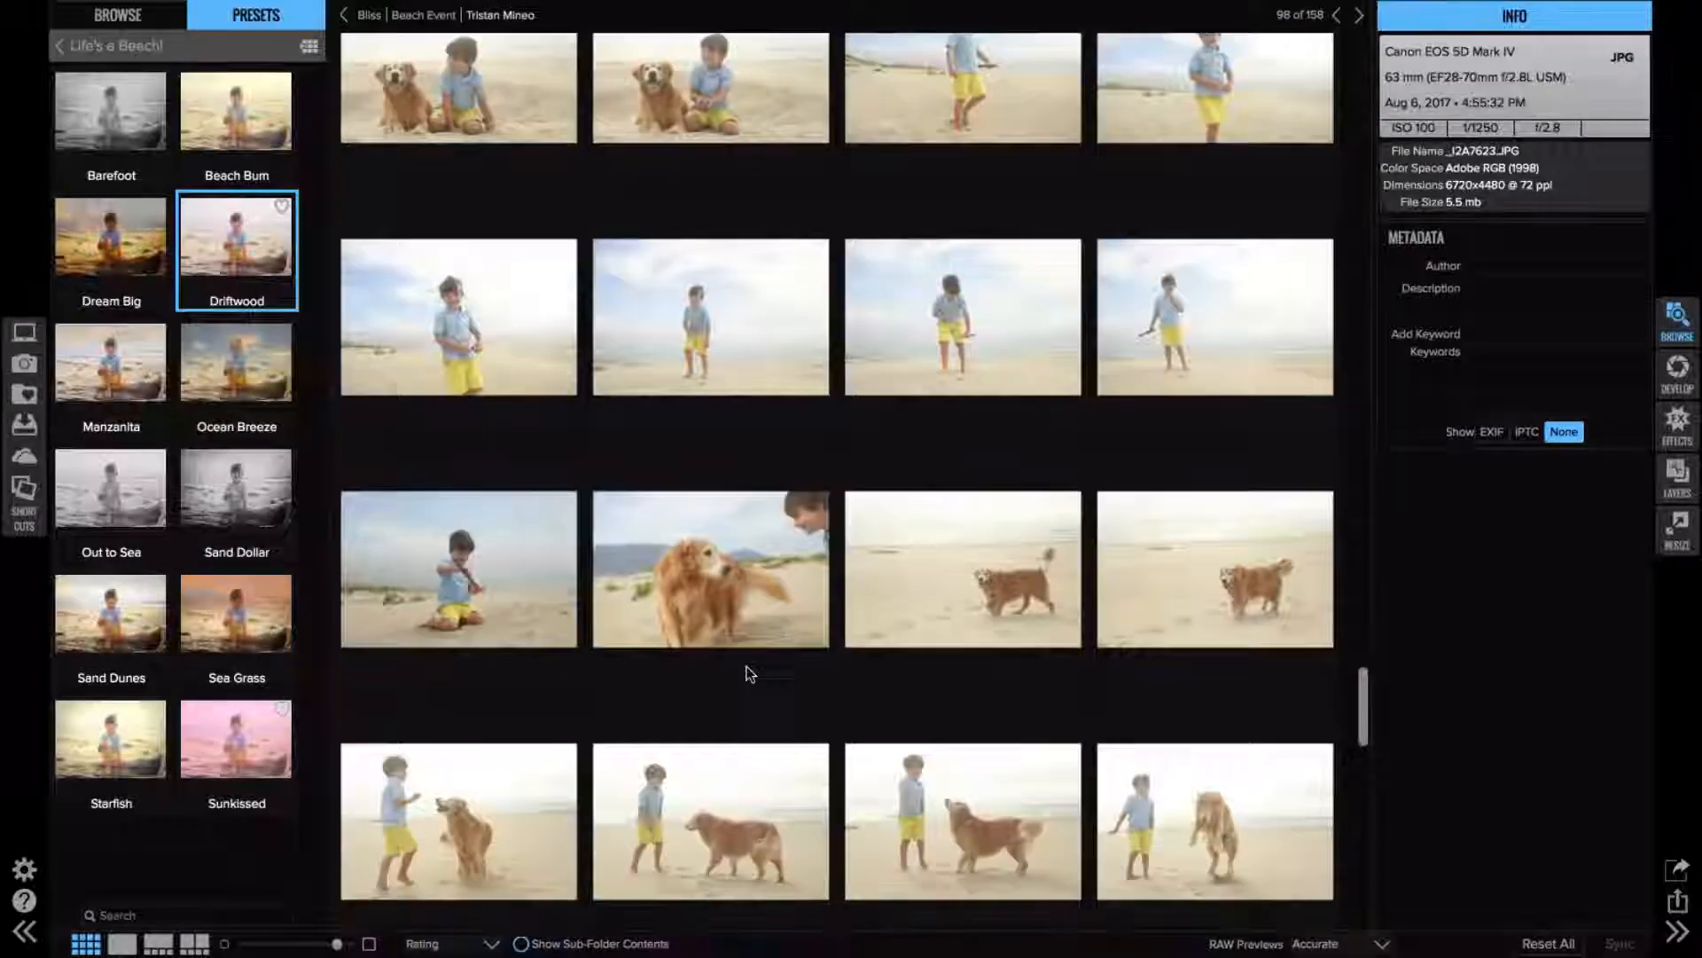
pyautogui.scroll(7, 374, 319)
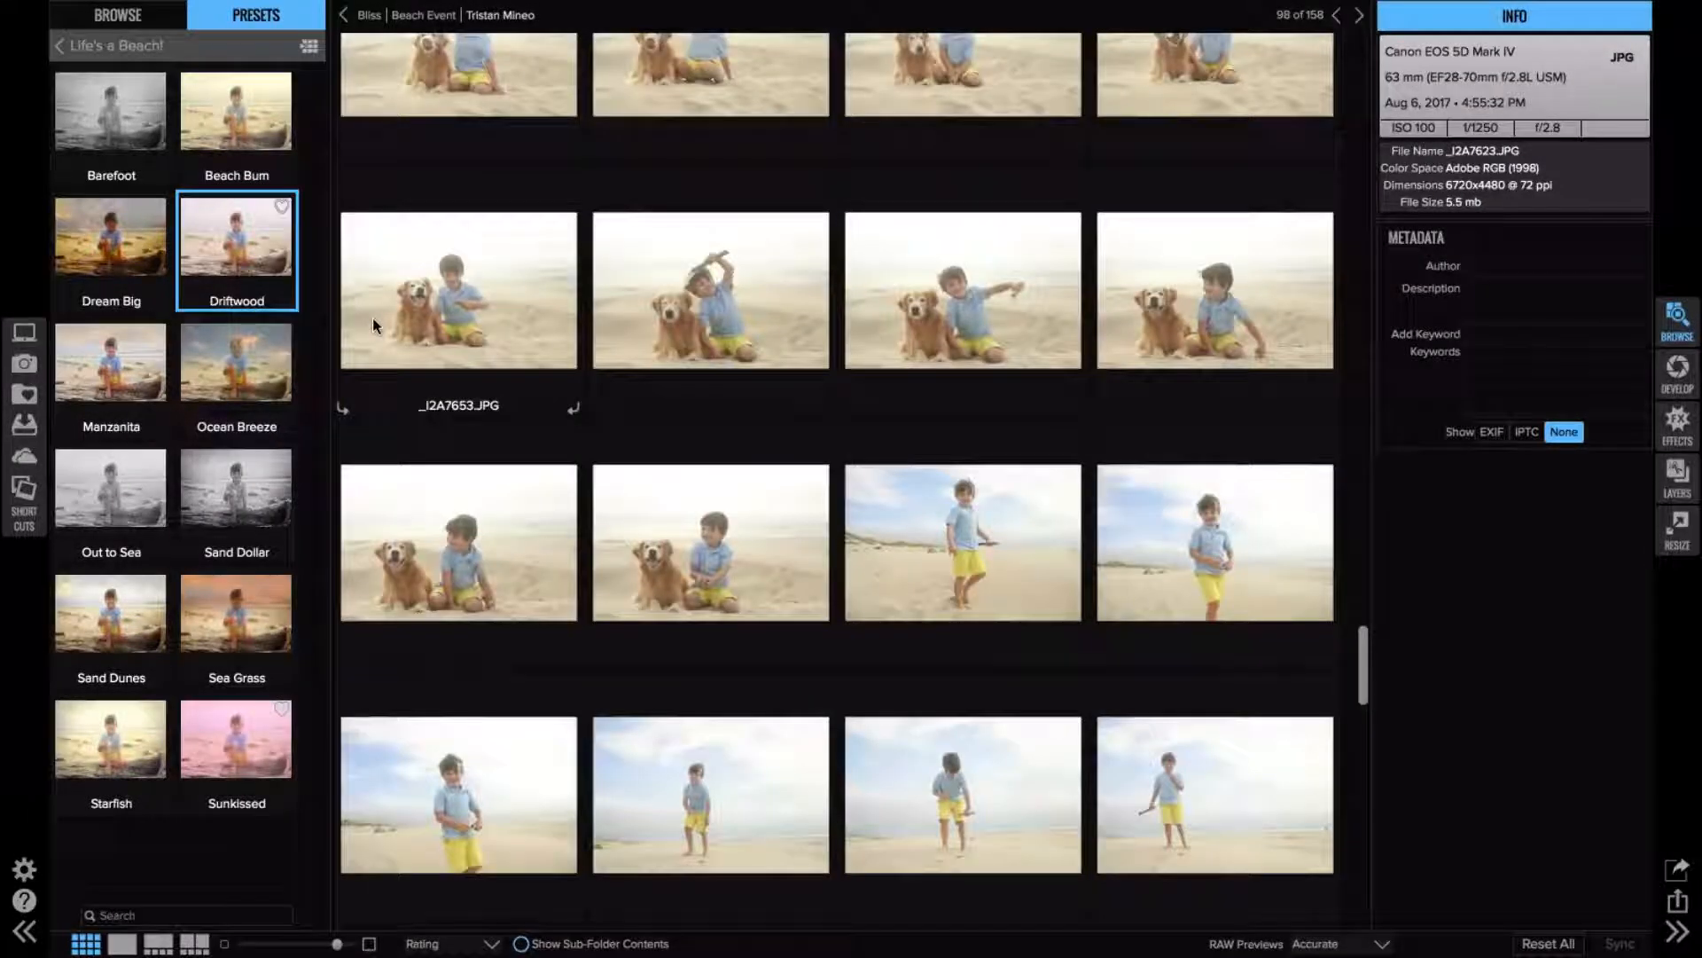
pyautogui.scroll(6, 372, 325)
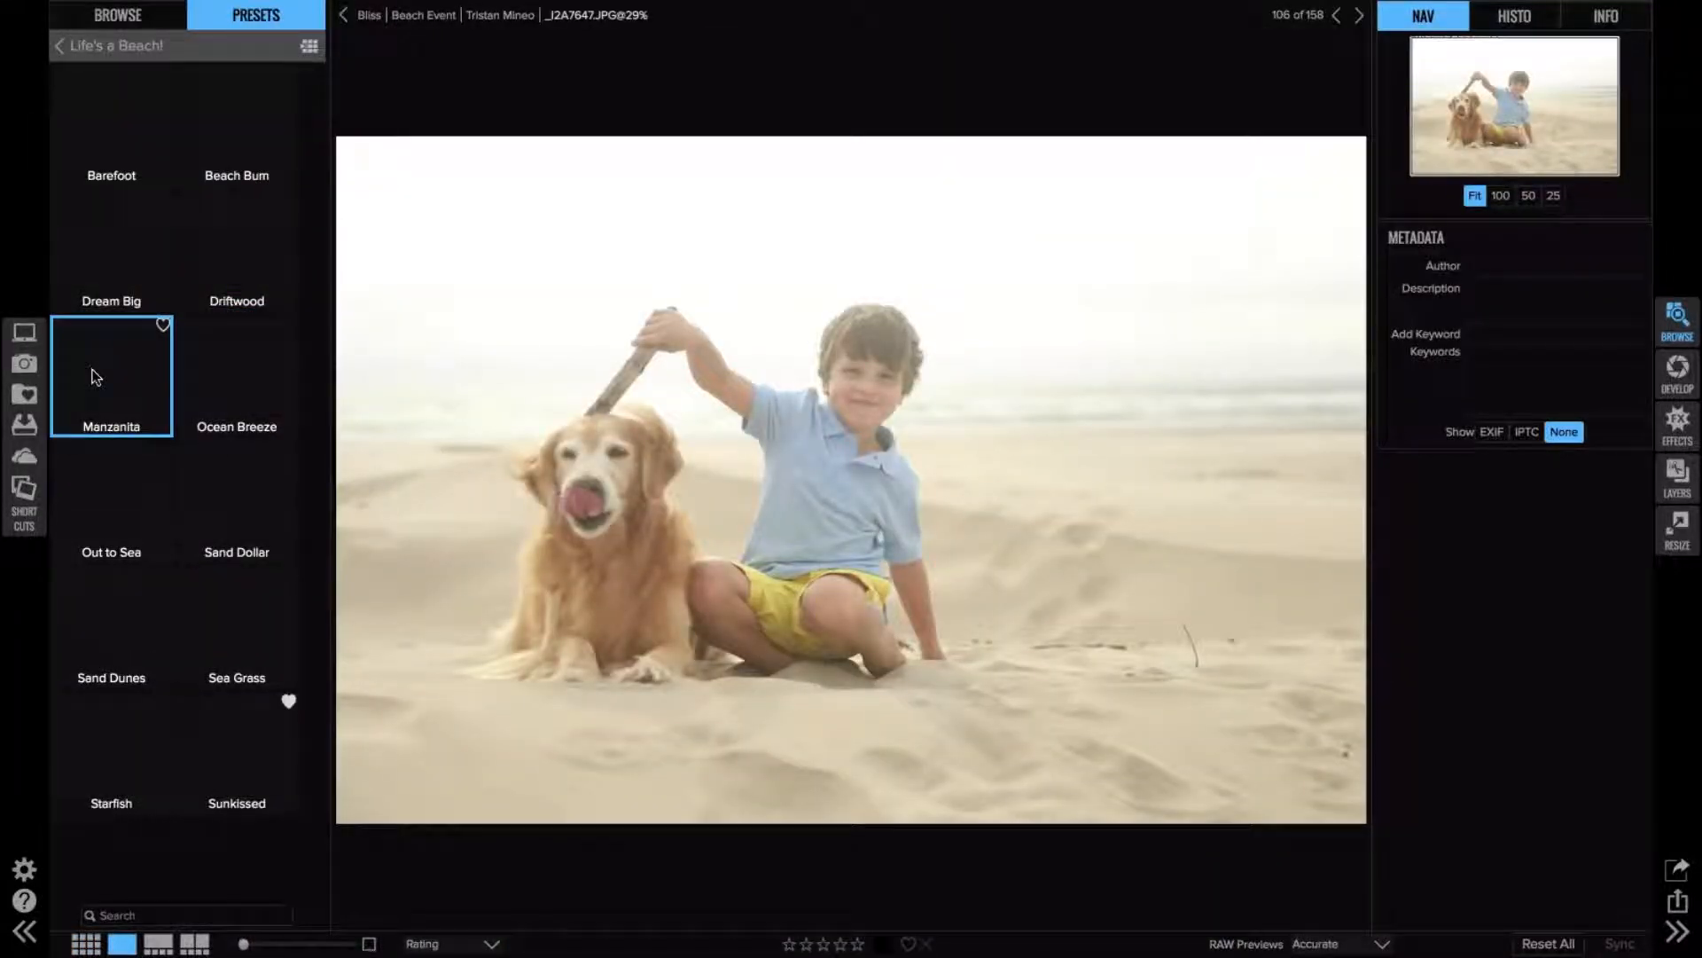
pyautogui.click(96, 377)
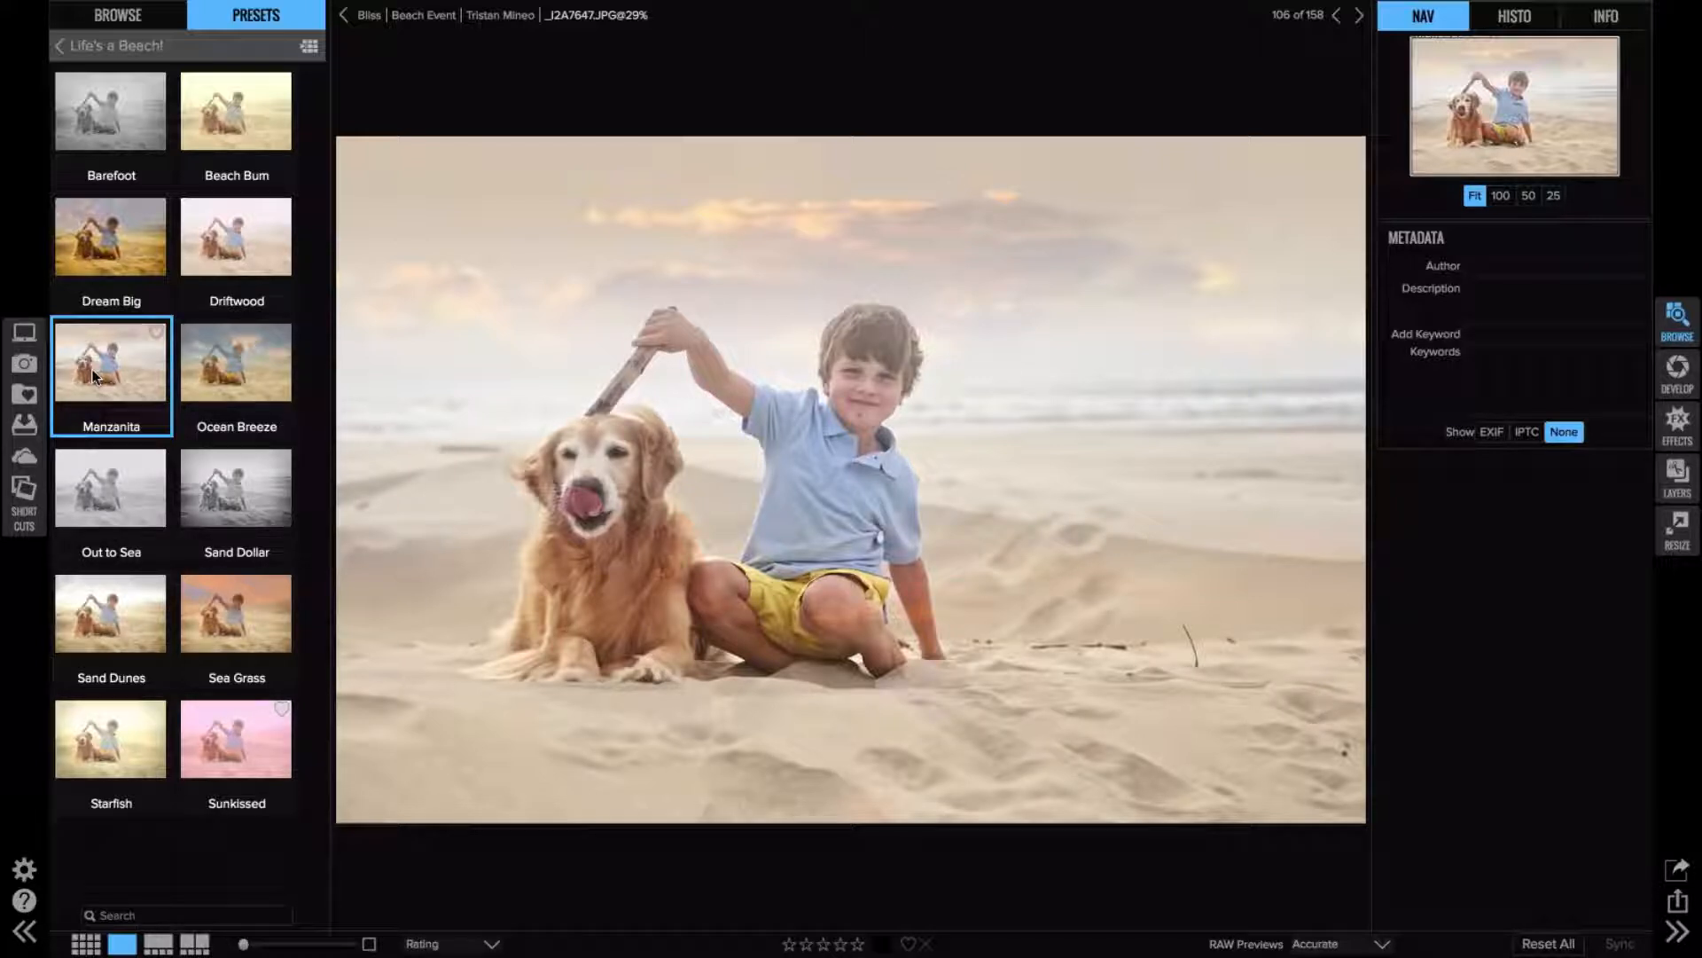
pyautogui.click(118, 46)
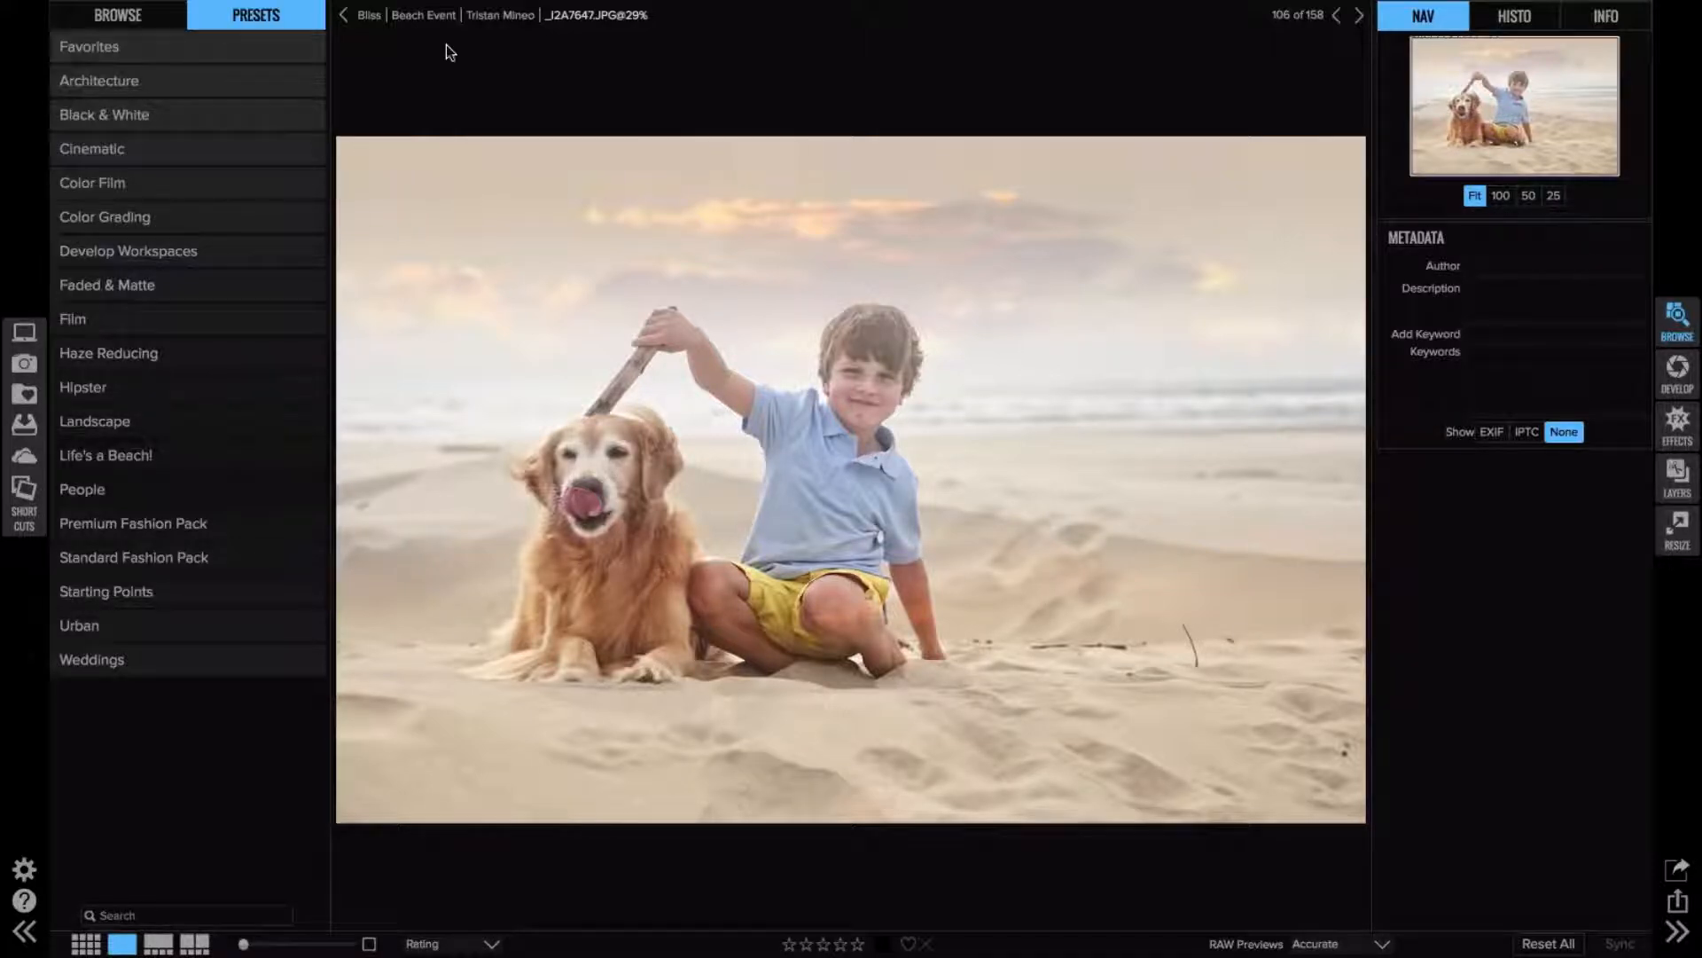
pyautogui.press('g')
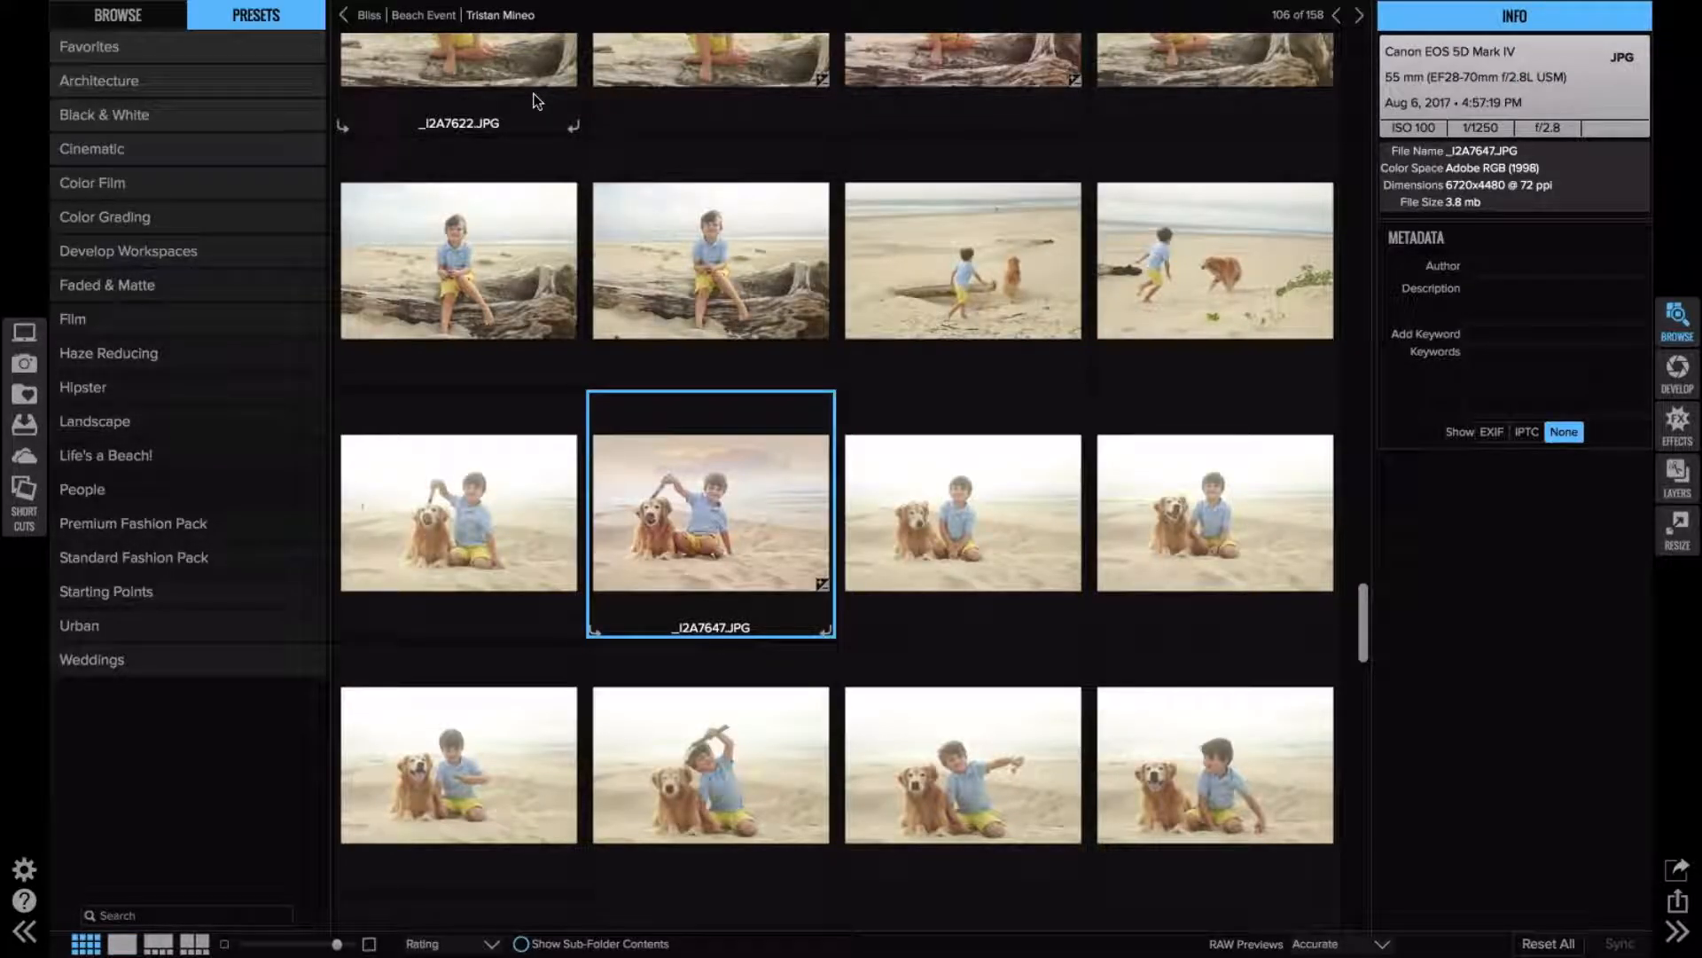
# - Go up to the Beach Event folder, reopen the boy's album and look through its photos to the end
pyautogui.scroll(1, 754, 172)
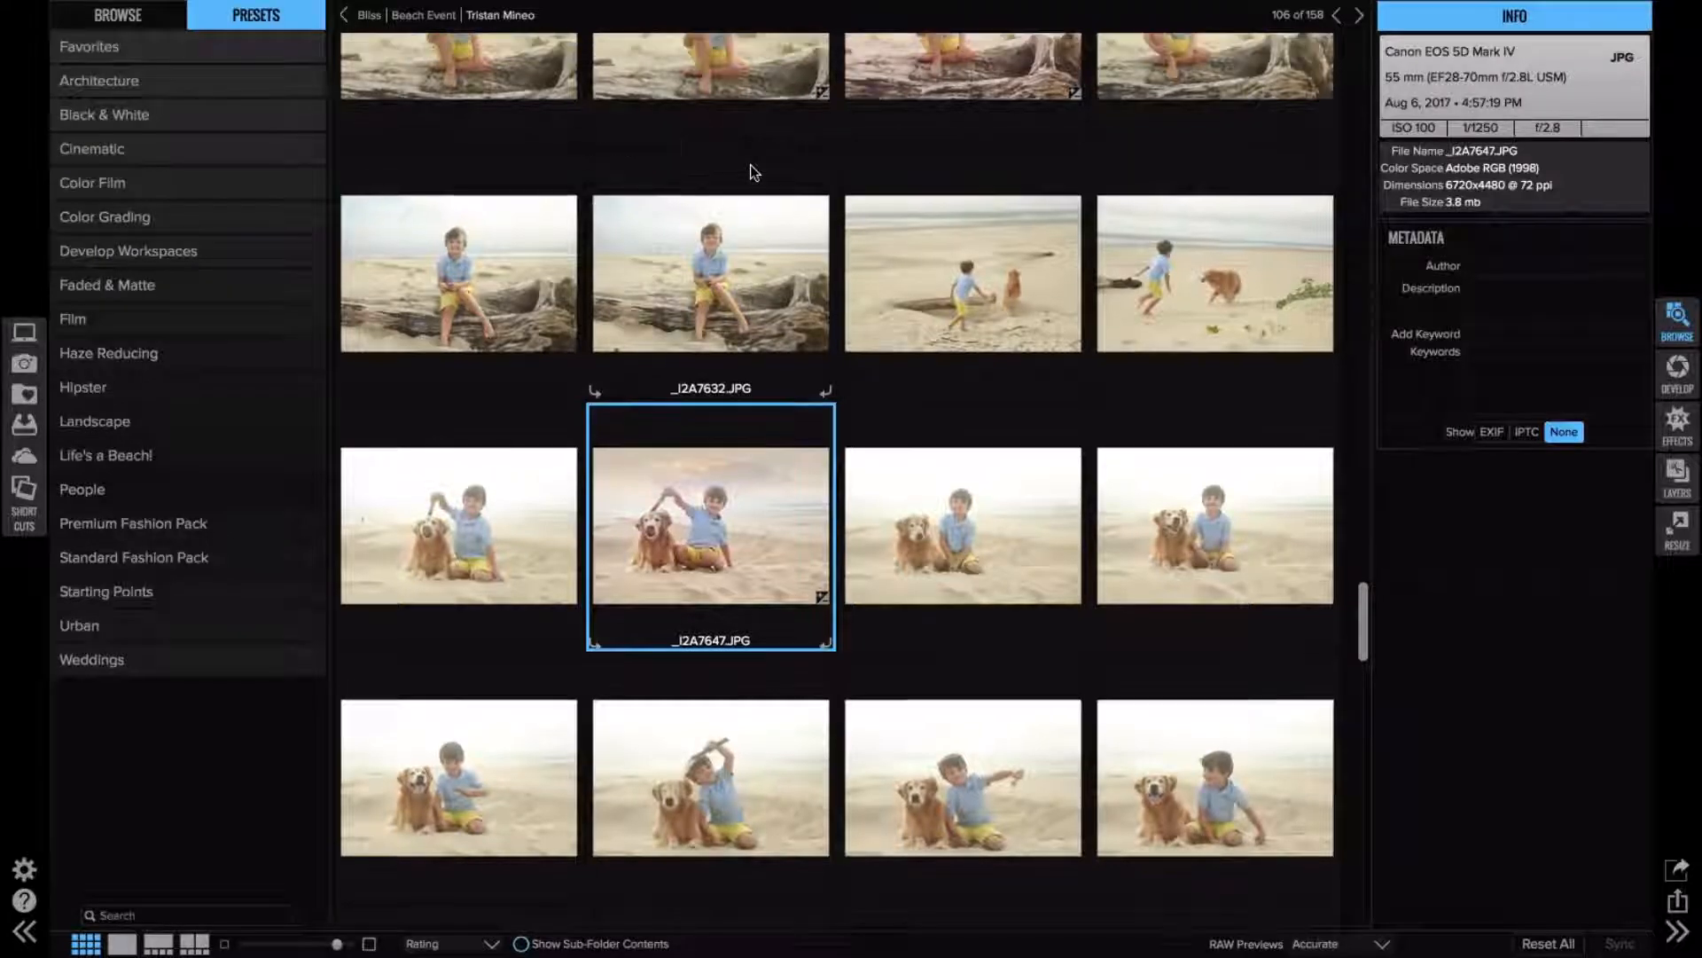
pyautogui.scroll(6, 750, 172)
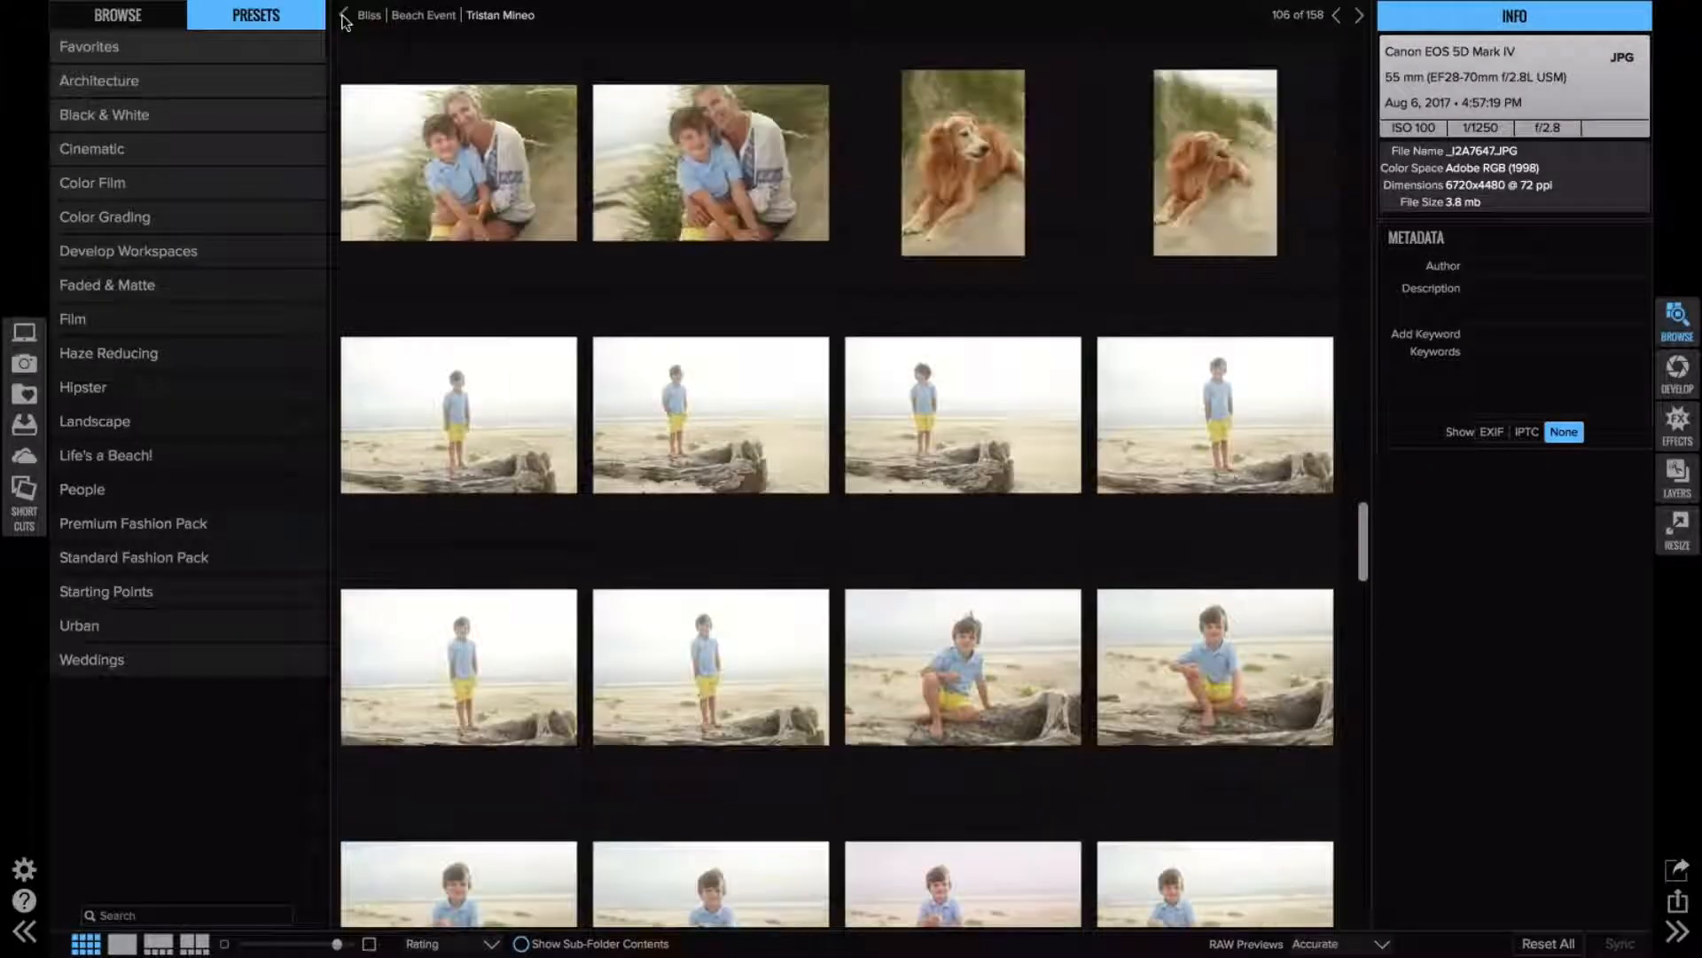
pyautogui.click(345, 18)
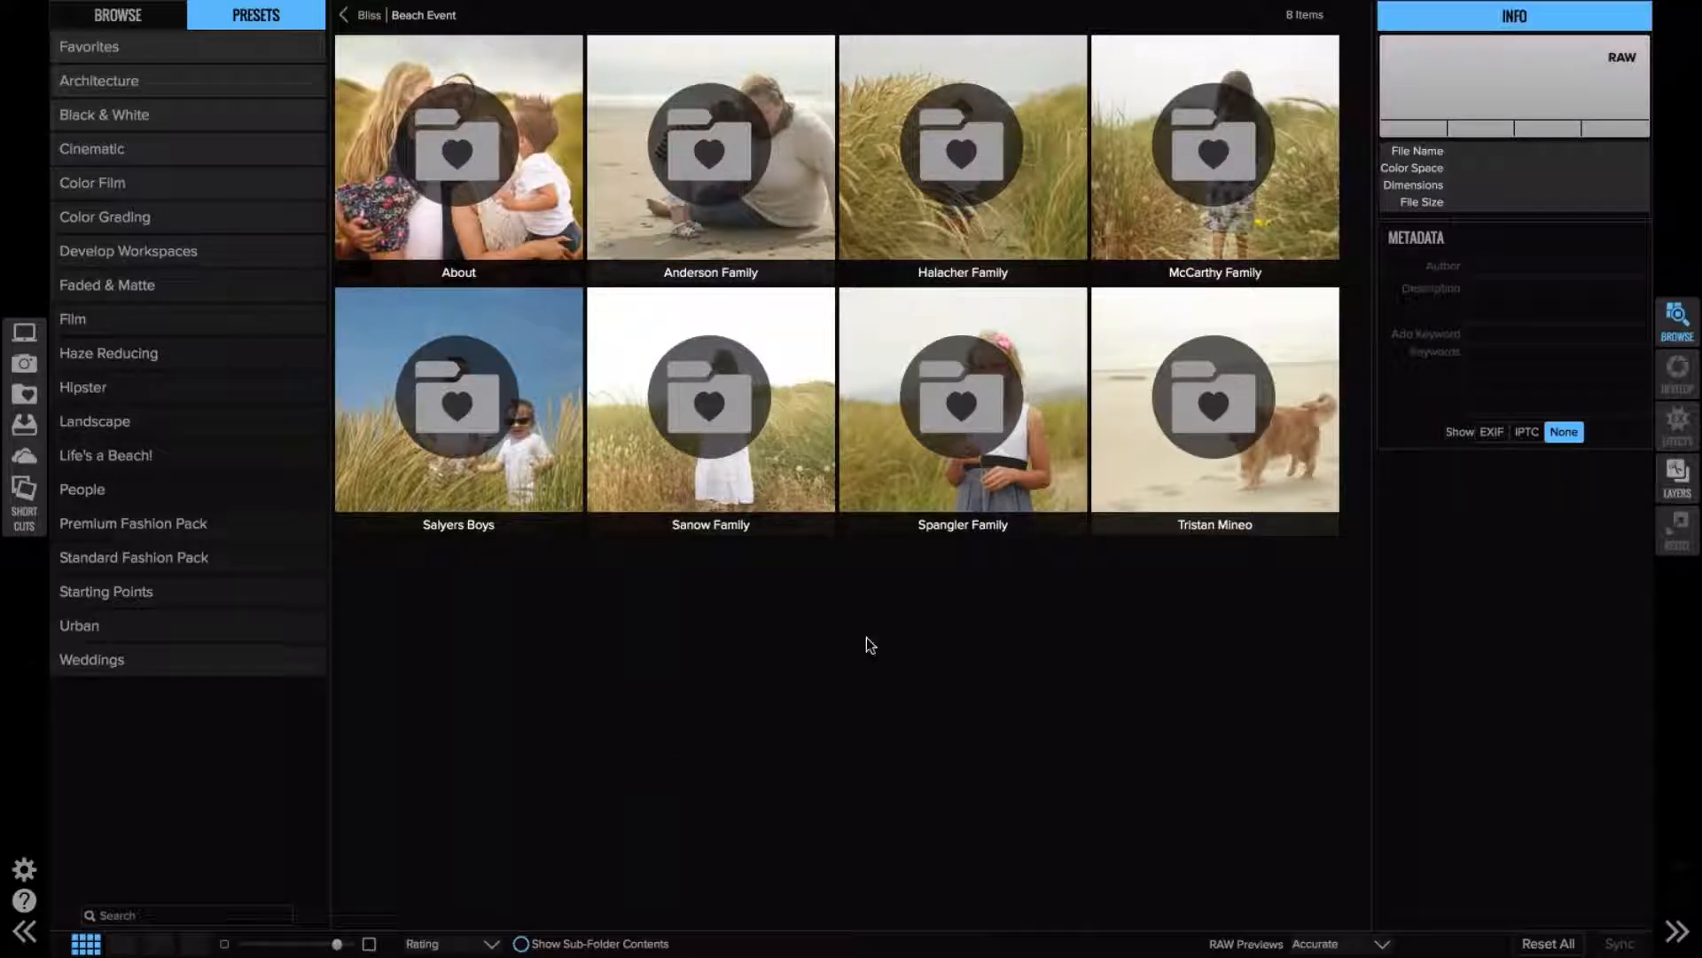
pyautogui.click(1284, 417)
pyautogui.doubleClick(1266, 449)
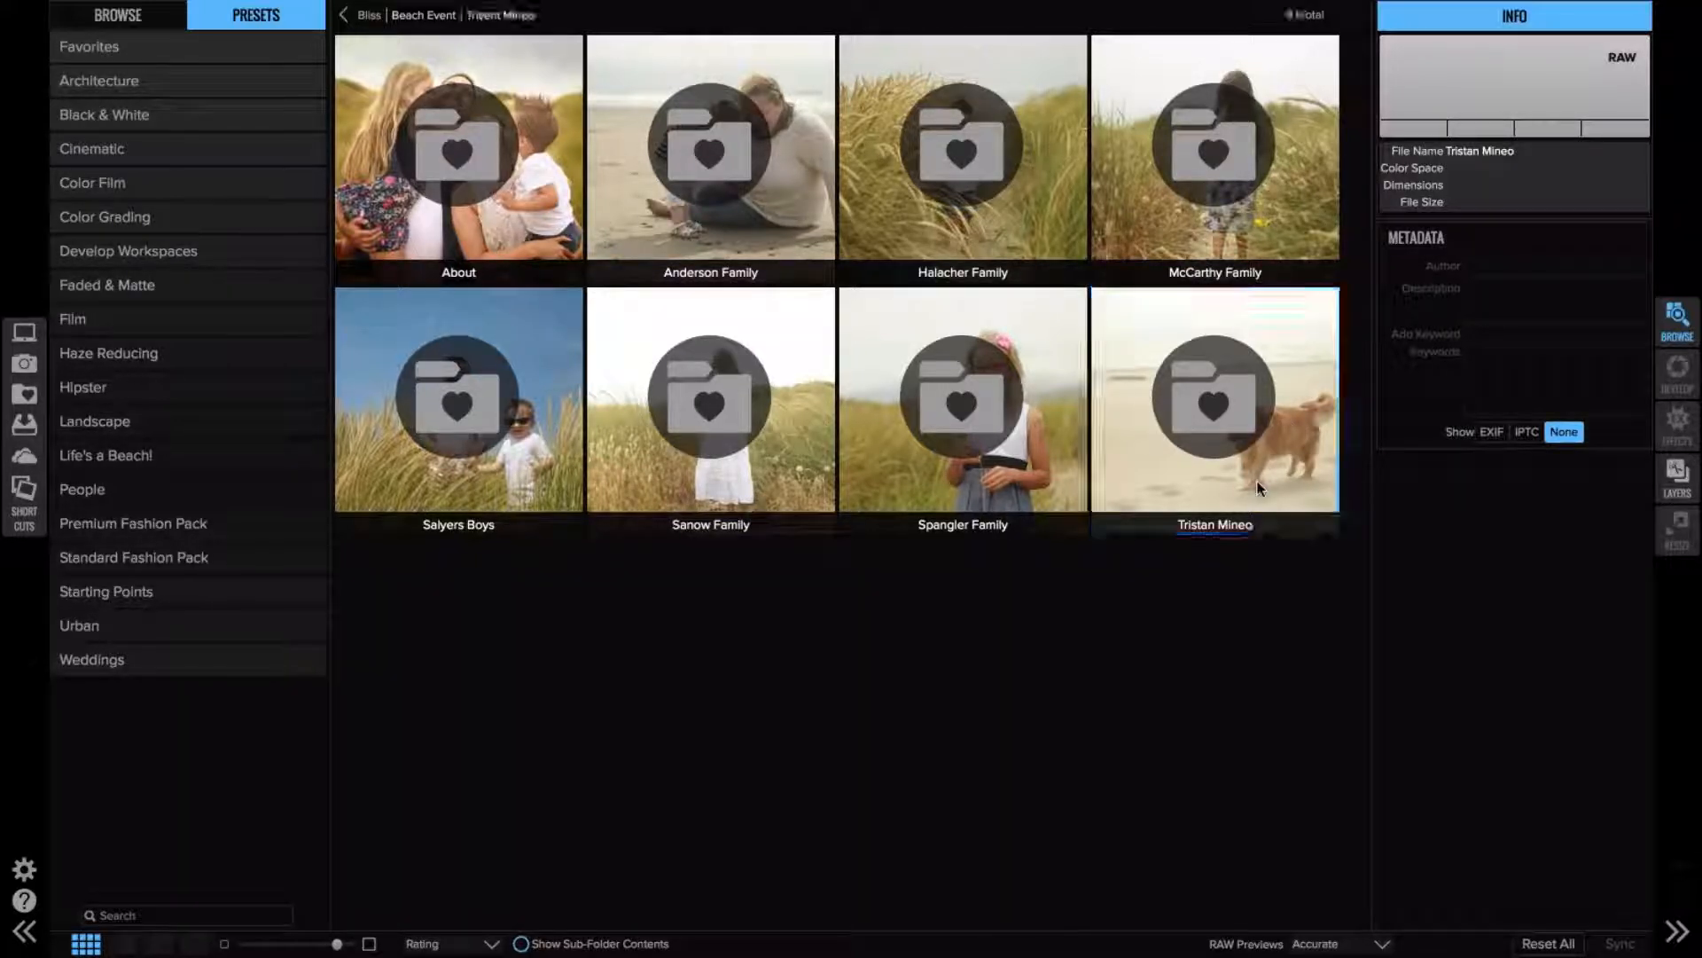
pyautogui.scroll(-10, 1261, 489)
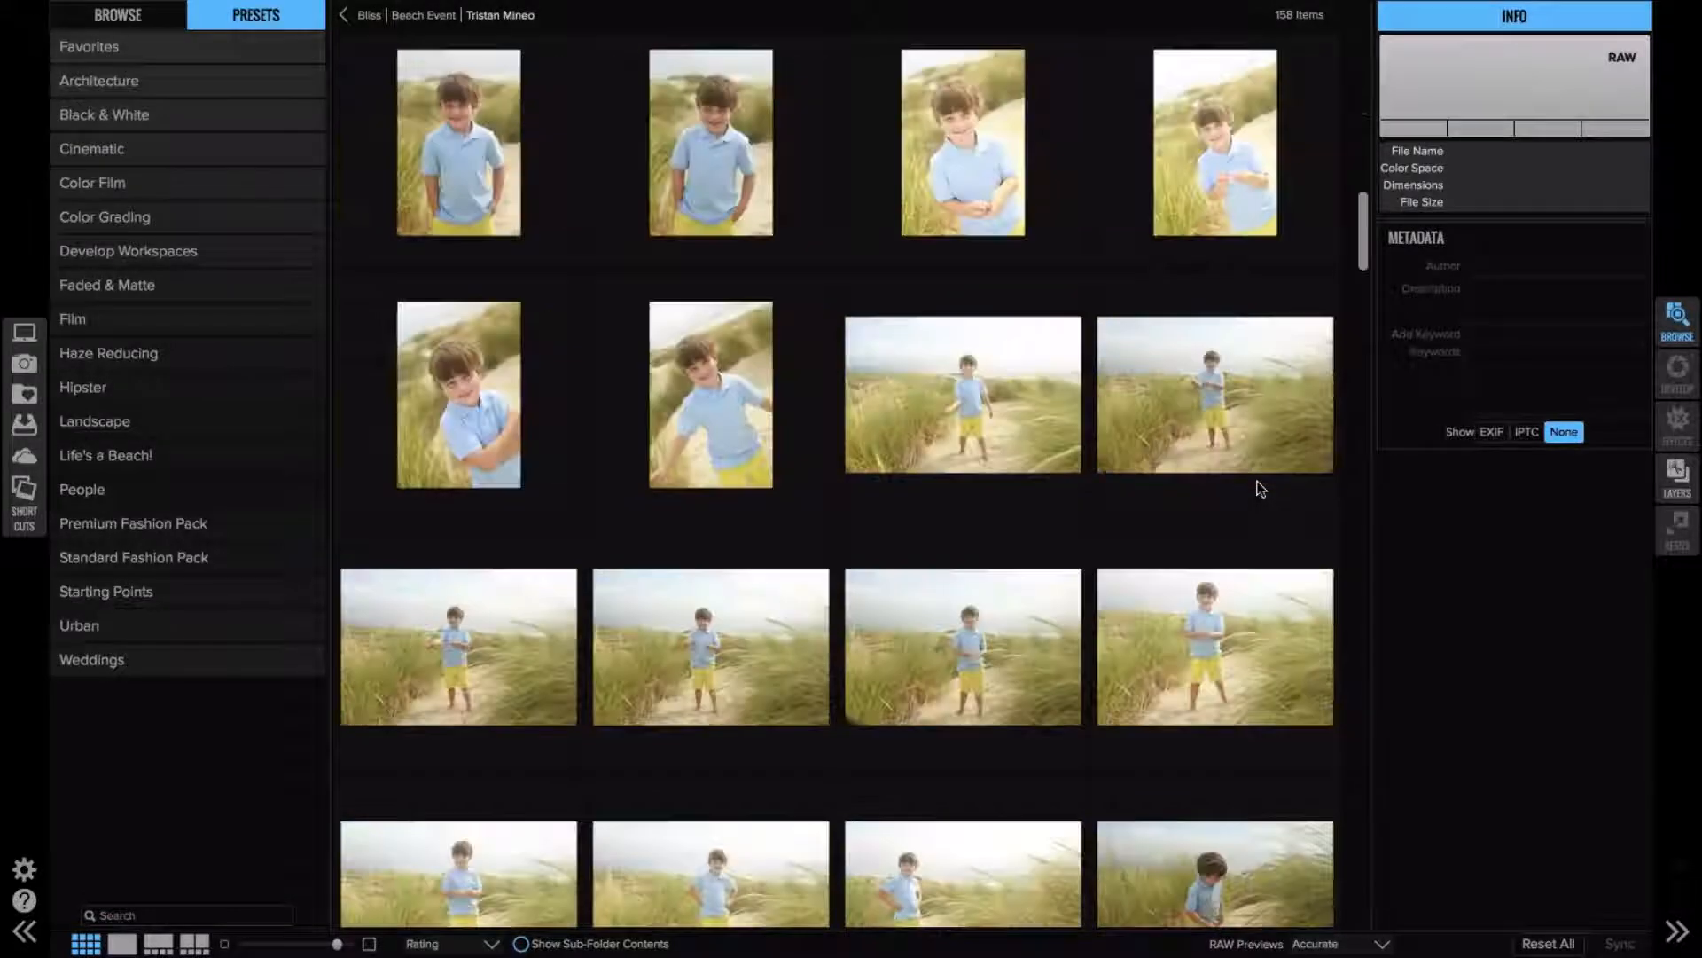
pyautogui.scroll(-10, 1261, 489)
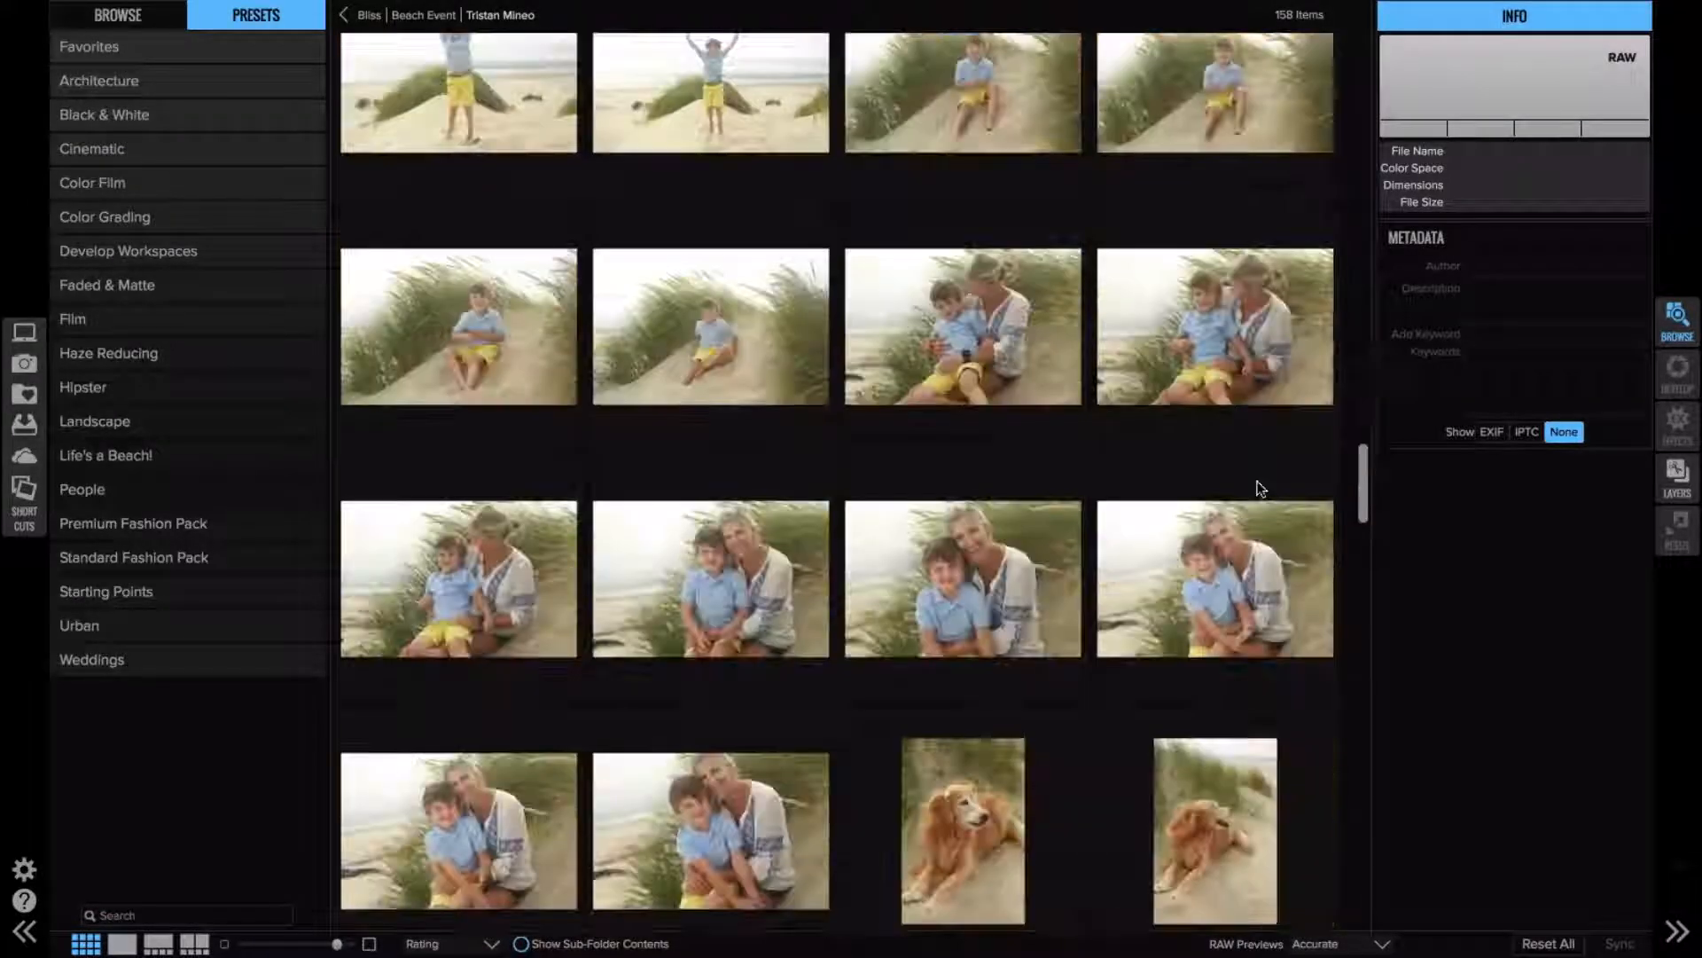
pyautogui.scroll(-10, 1261, 489)
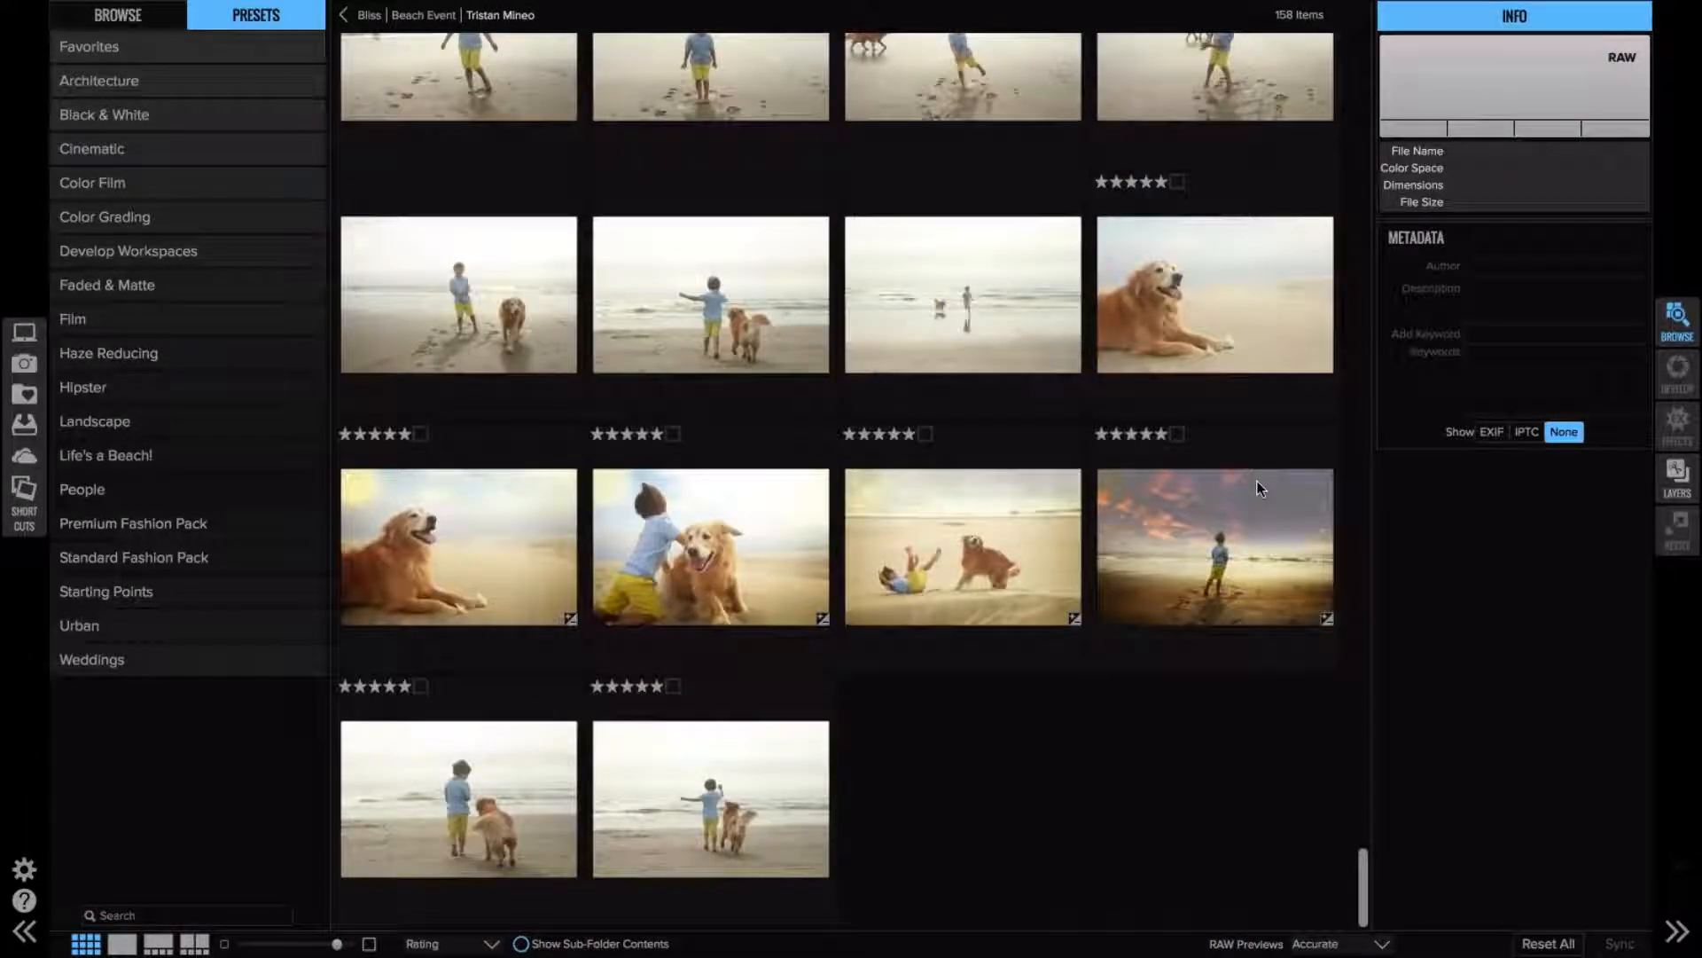
# - Select the seven consecutive photos from _I2A7791.JPG to _I2A7705.JPG and show them side by side for comparison
pyautogui.click(1269, 282)
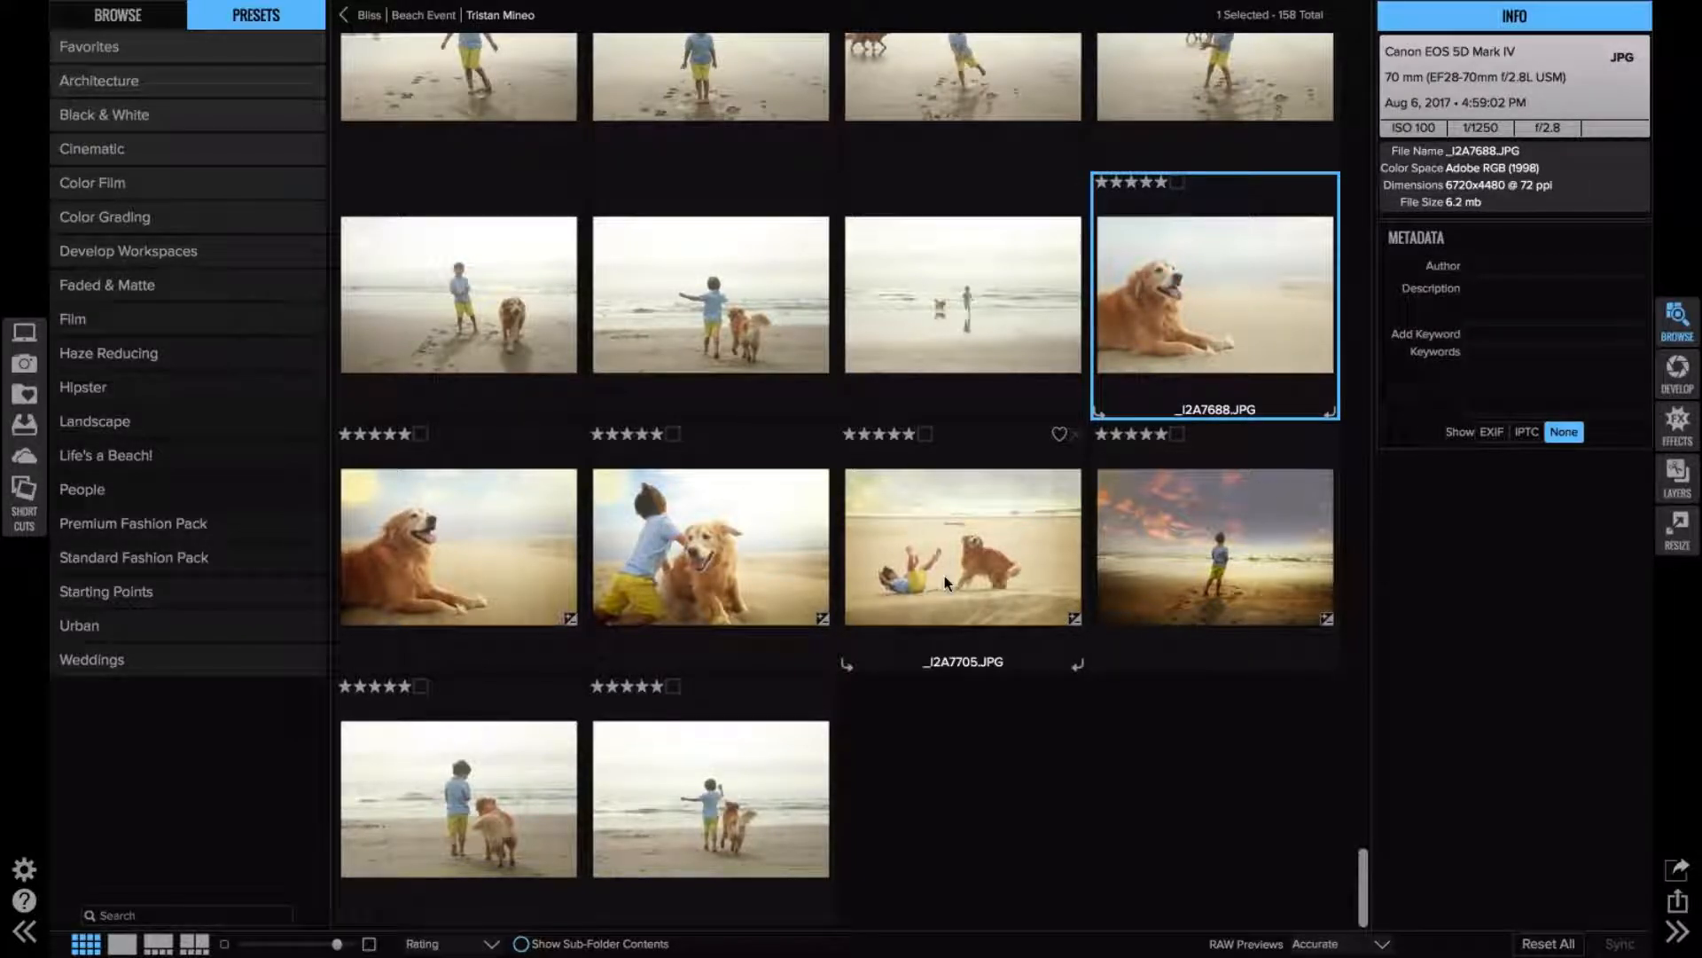
pyautogui.keyDown('shift'); pyautogui.click(944, 576); pyautogui.keyUp('shift')
pyautogui.click(470, 292)
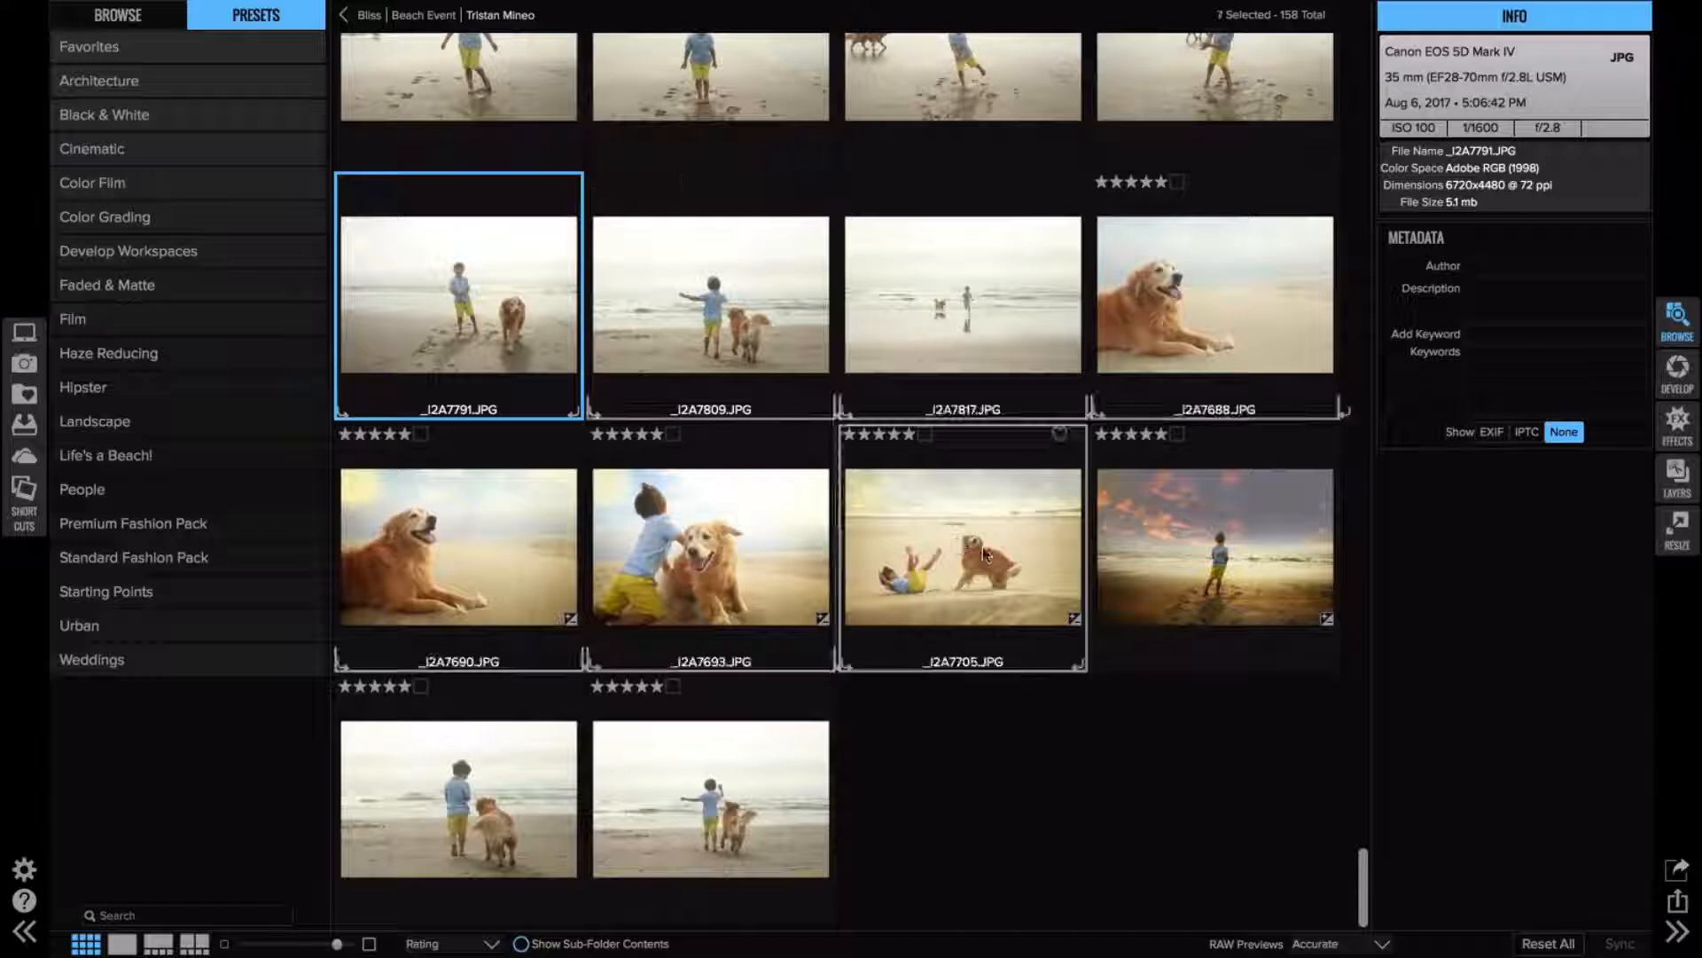
pyautogui.keyDown('shift'); pyautogui.click(971, 543); pyautogui.keyUp('shift')
pyautogui.click(195, 943)
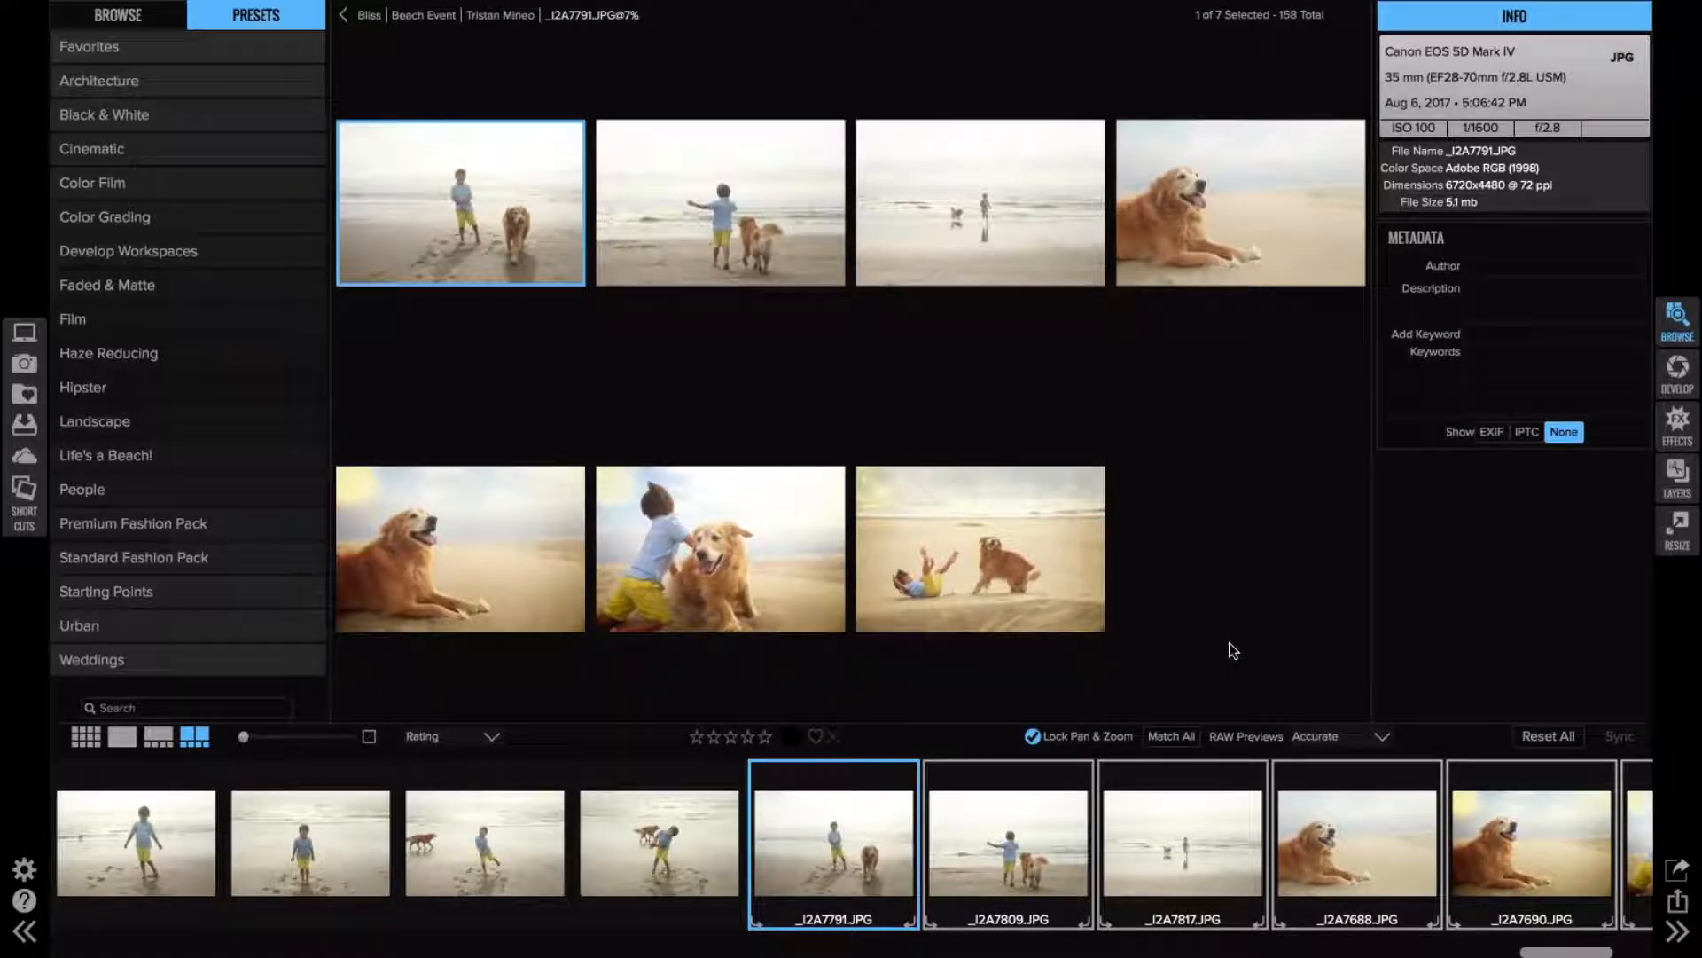
# - View _I2A7705.JPG enlarged above the filmstrip and step back through the selected photos to _I2A7809.JPG
pyautogui.keyDown('shift'); pyautogui.click(935, 566); pyautogui.keyUp('shift')
pyautogui.press('5')
pyautogui.doubleClick(935, 565)
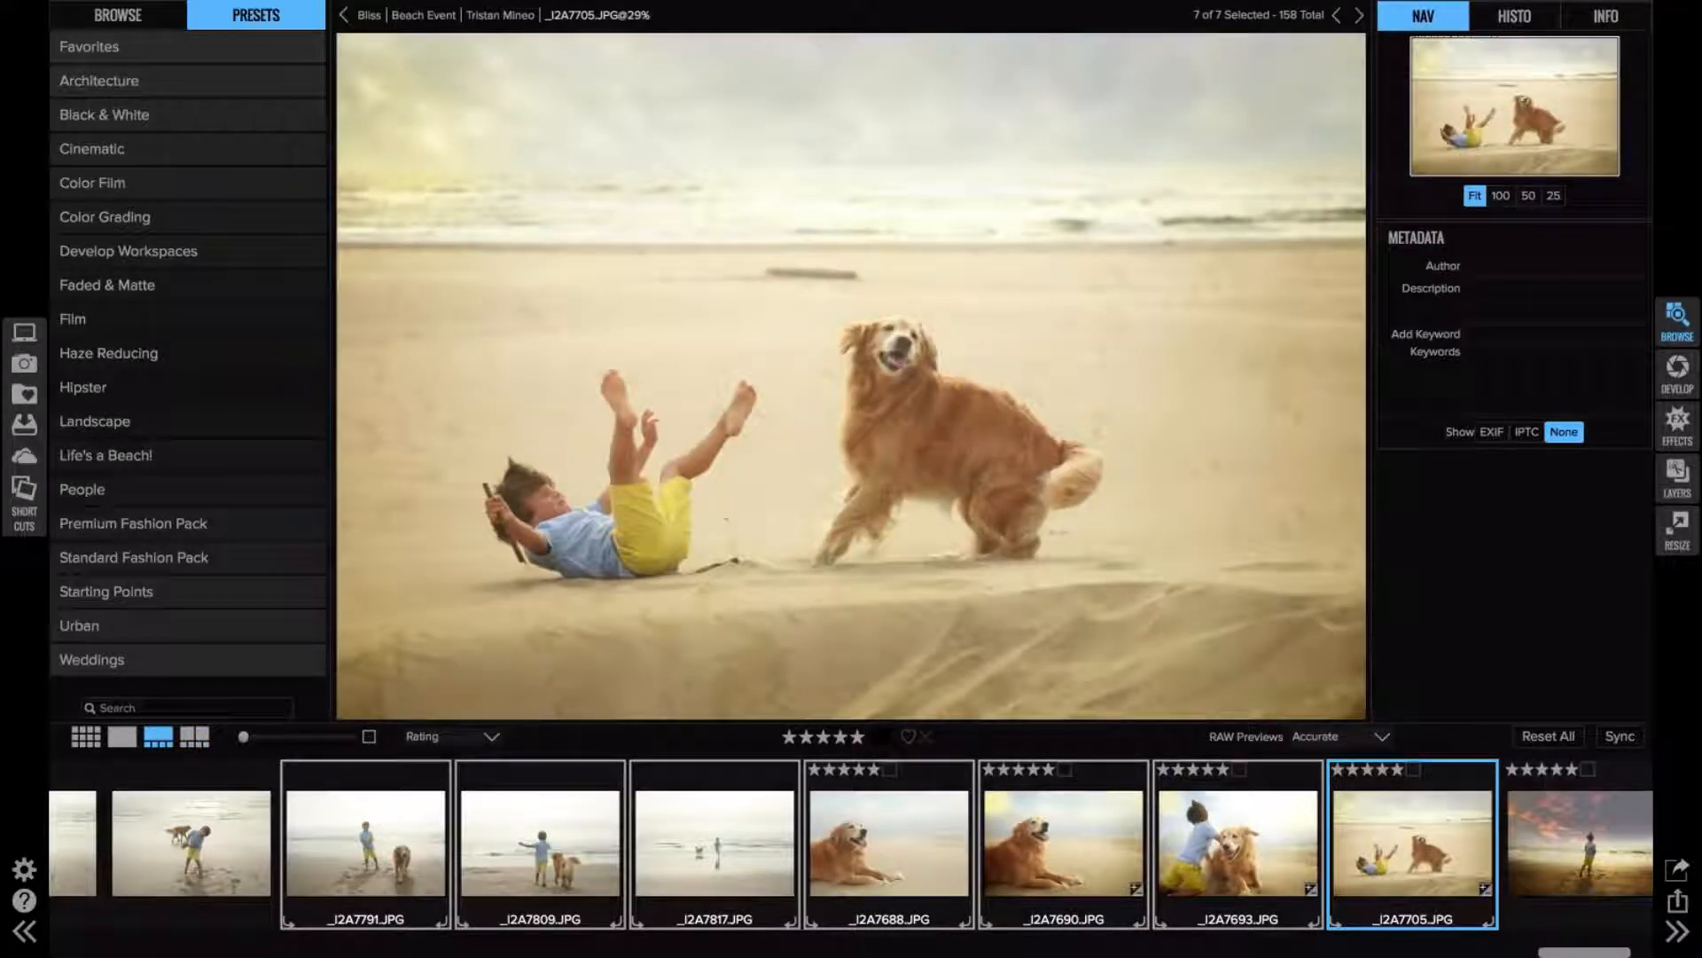
pyautogui.press('Left')
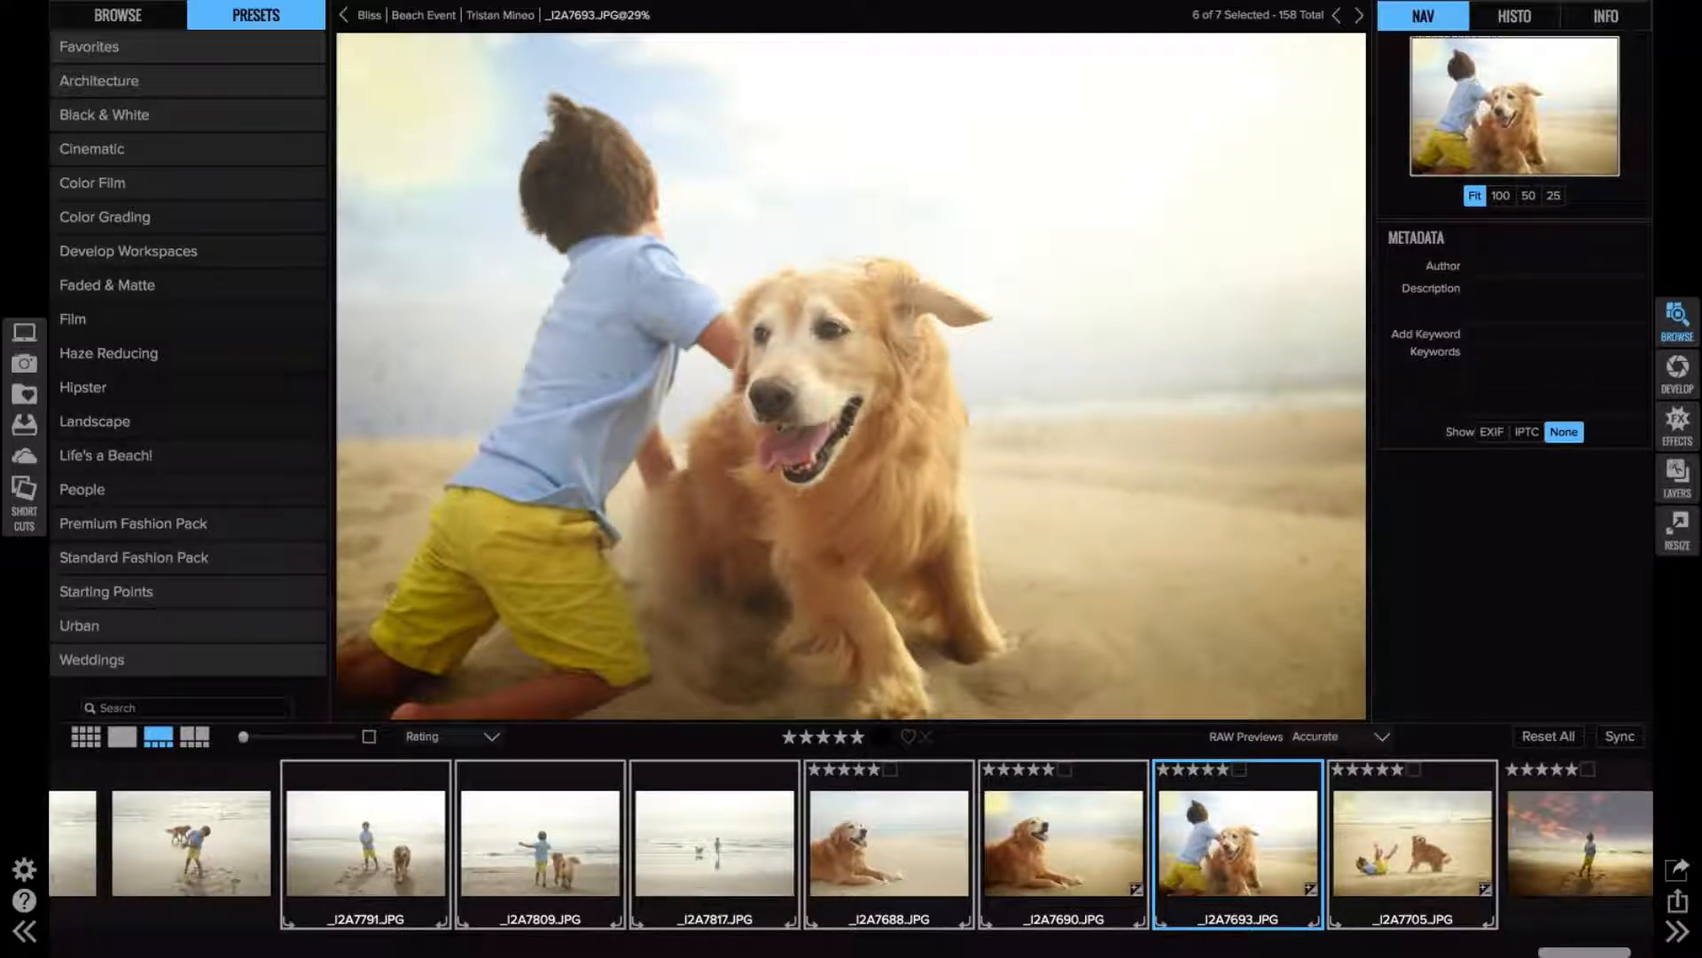
pyautogui.press('Left')
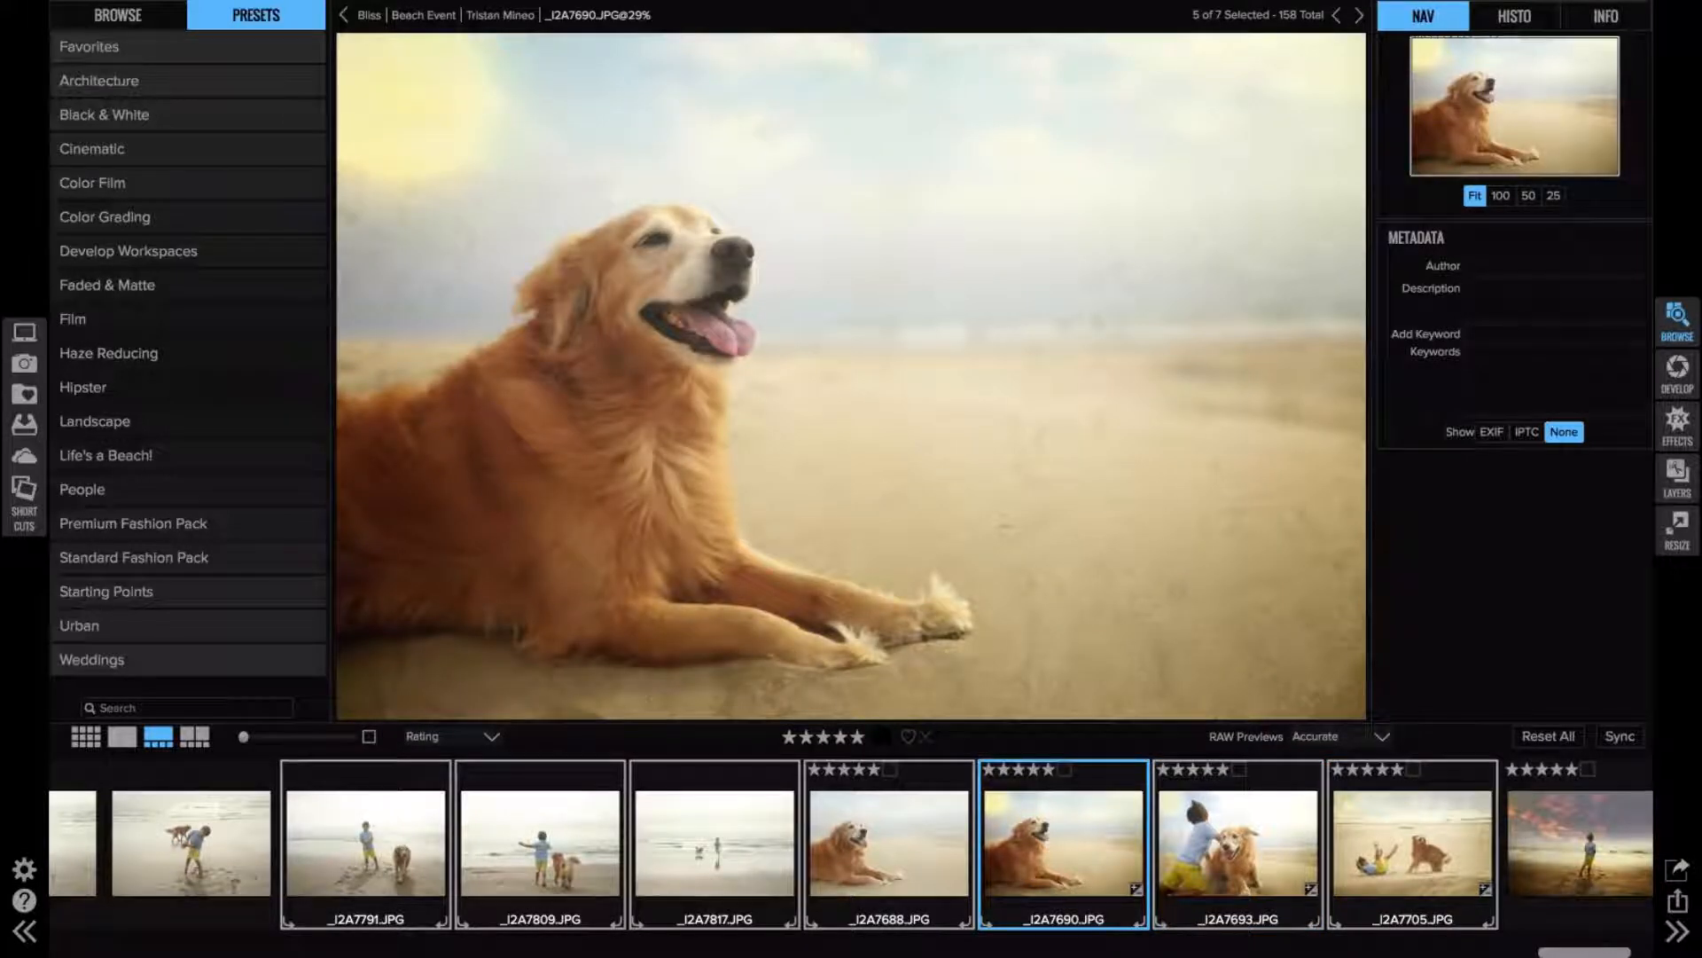
pyautogui.press('Left')
pyautogui.press('Left')
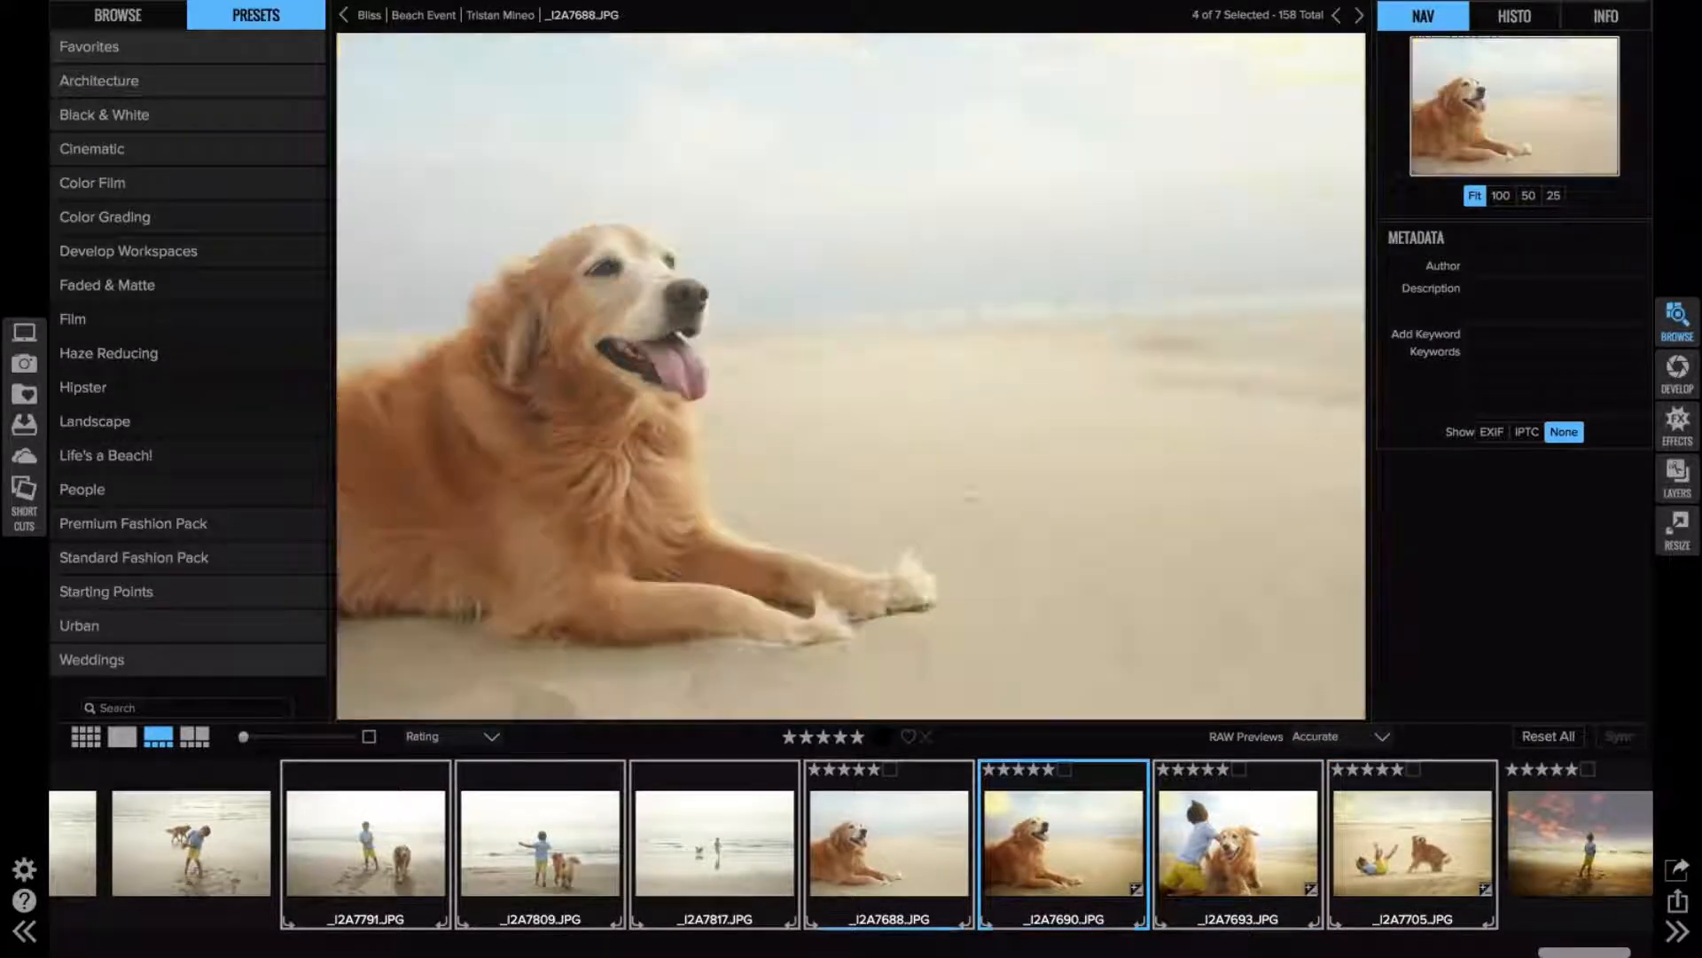
pyautogui.press('Left')
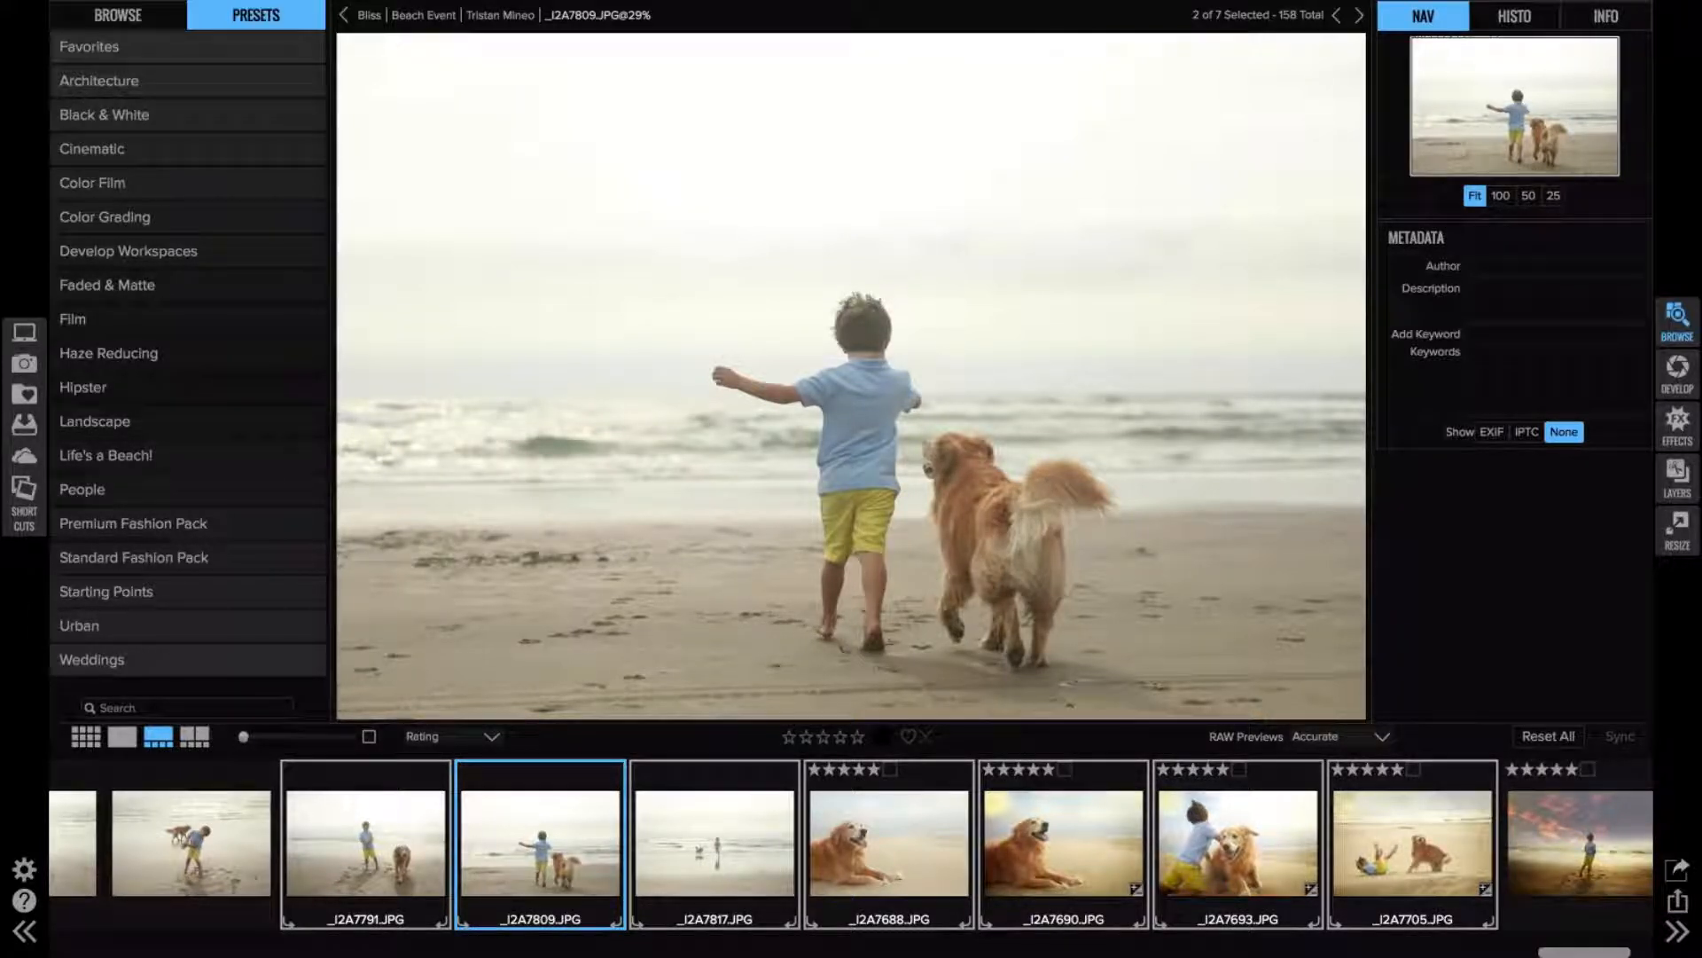
# - Return to the side-by-side comparison, add _I2A7786.JPG to it and remove _I2A7817.JPG
pyautogui.hotkey('ctrl', 'a')
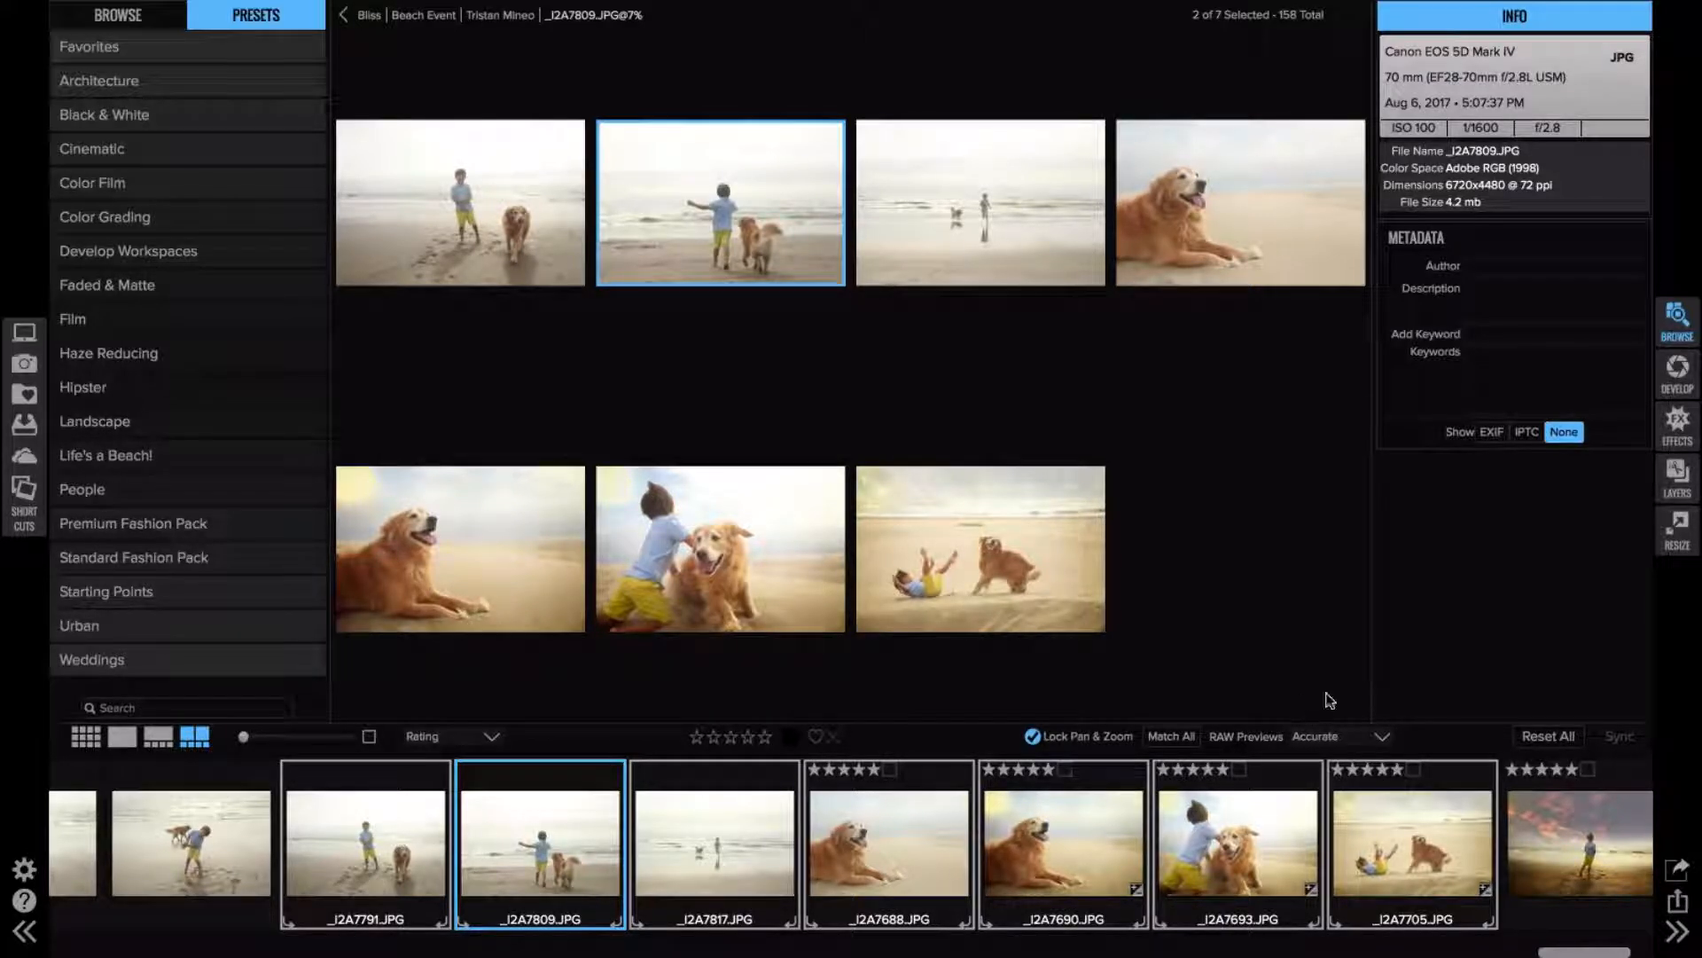
pyautogui.keyDown('super'); pyautogui.click(234, 881); pyautogui.keyUp('super')
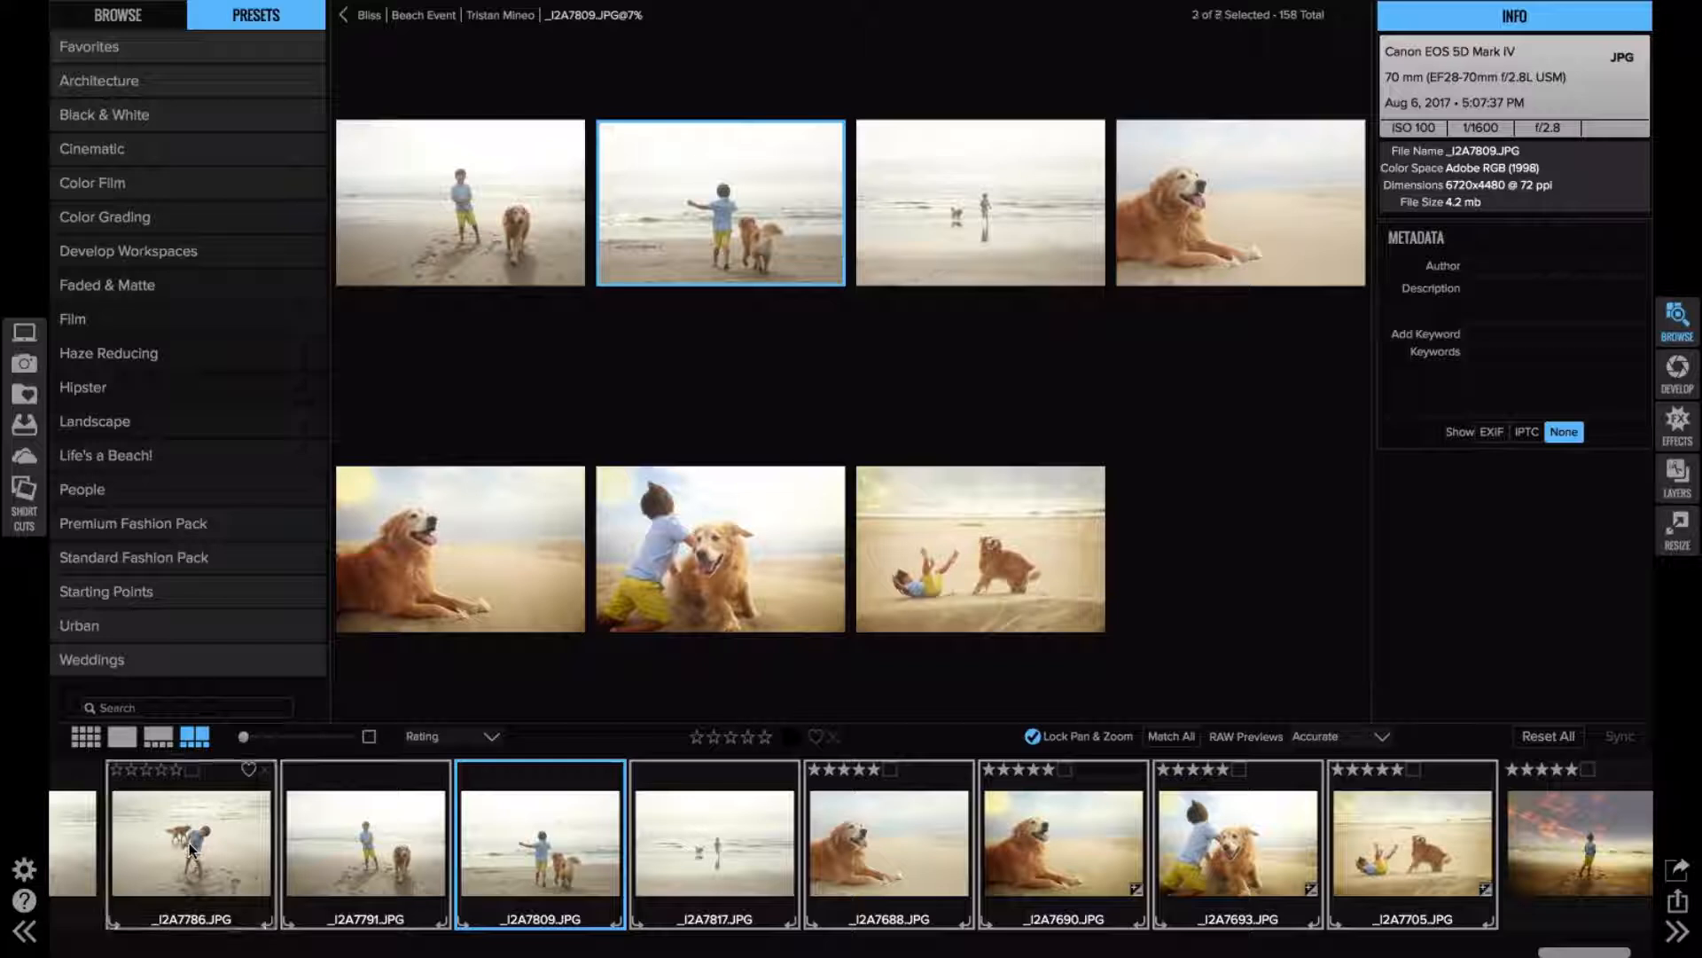
pyautogui.keyDown('shift'); pyautogui.click(1004, 523); pyautogui.keyUp('shift')
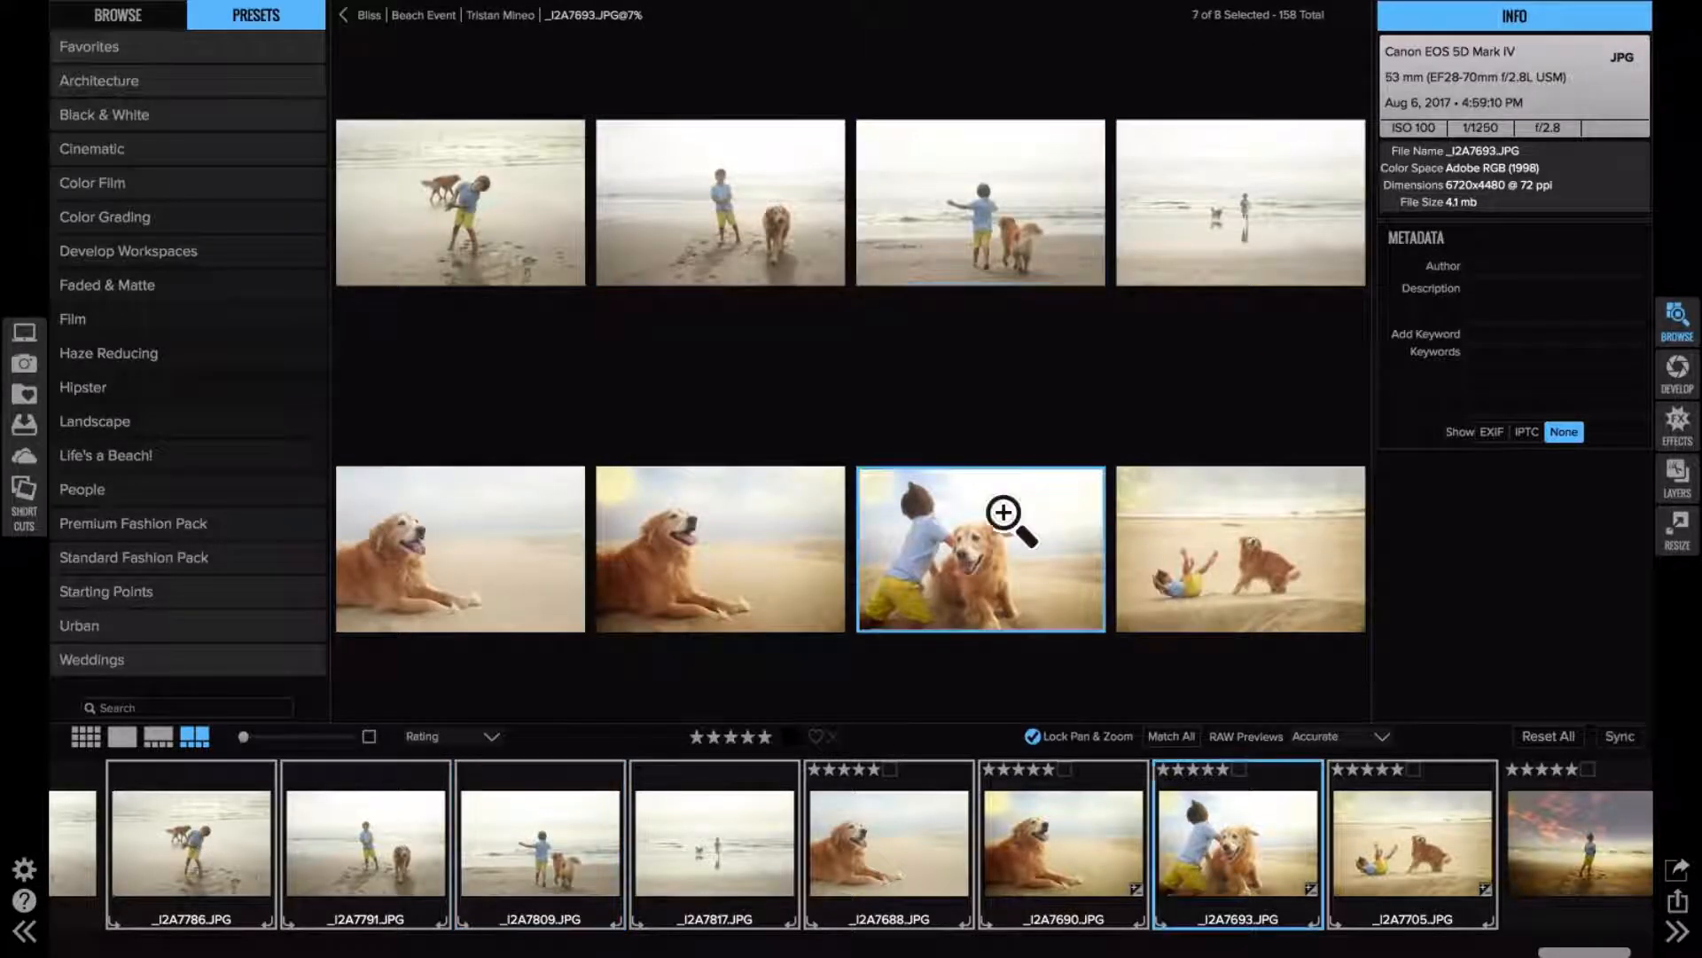
pyautogui.click(1252, 189)
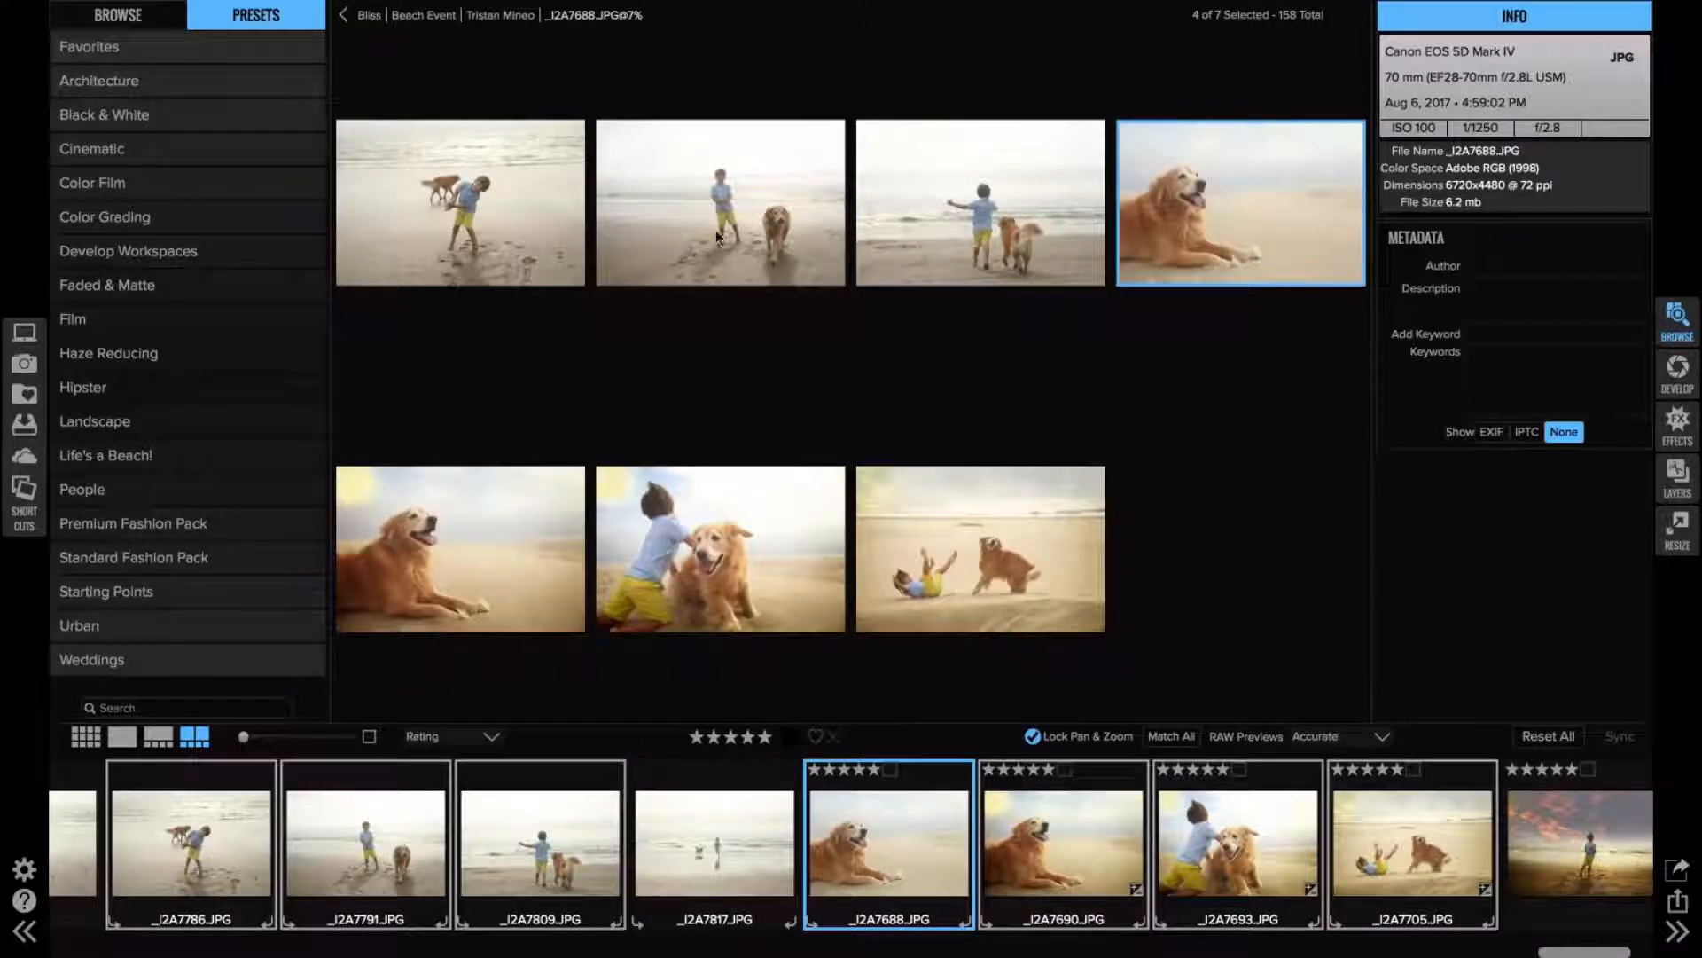
# - Make _I2A7791.JPG the active photo in the comparison and add _I2A7817.JPG and _I2A7786.JPG to it
pyautogui.click(459, 194)
pyautogui.keyDown('super'); pyautogui.click(460, 194); pyautogui.keyUp('super')
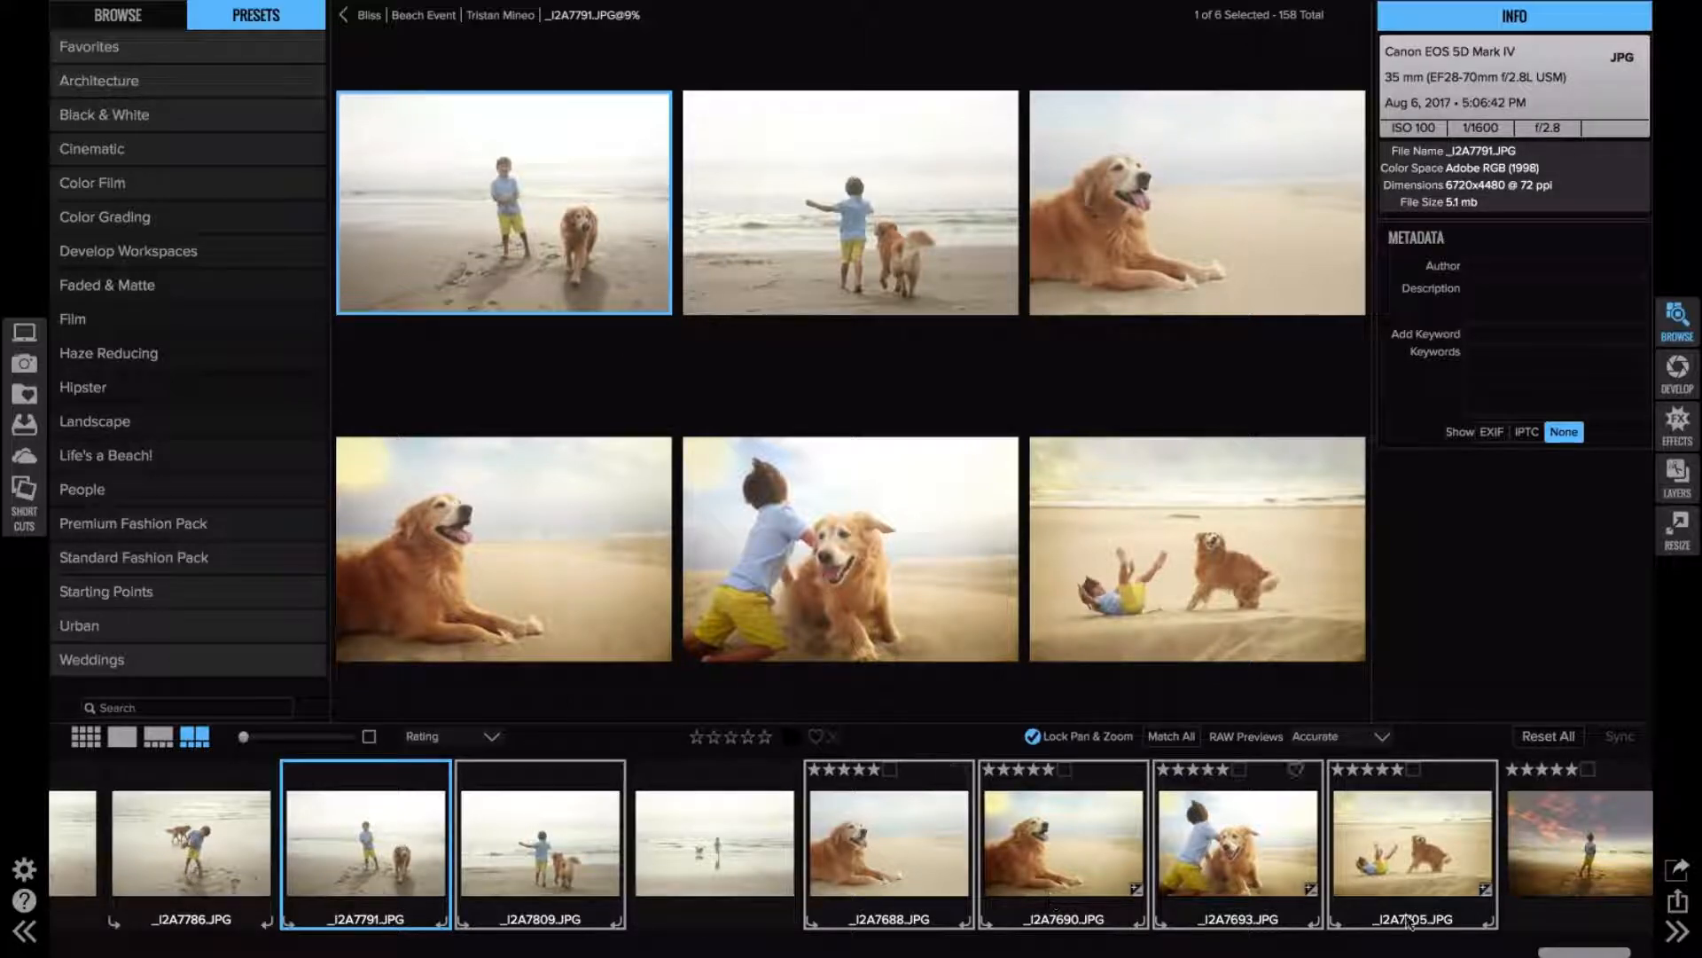
pyautogui.keyDown('super'); pyautogui.click(733, 864); pyautogui.keyUp('super')
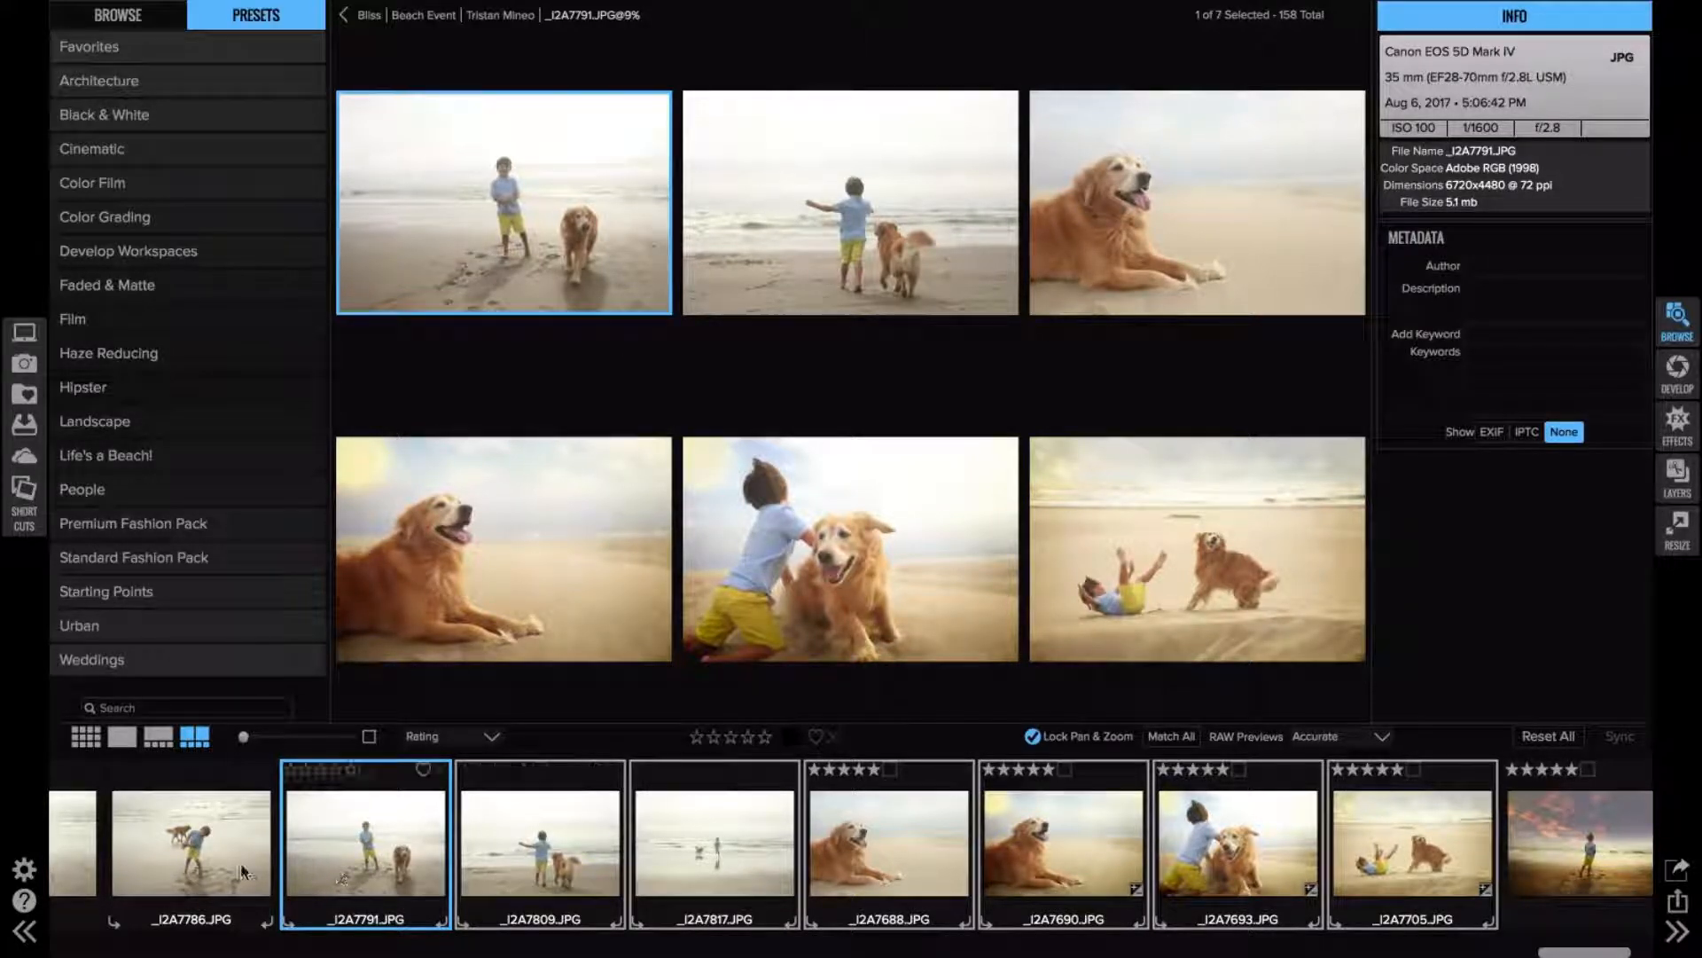
pyautogui.keyDown('super'); pyautogui.click(181, 863); pyautogui.keyUp('super')
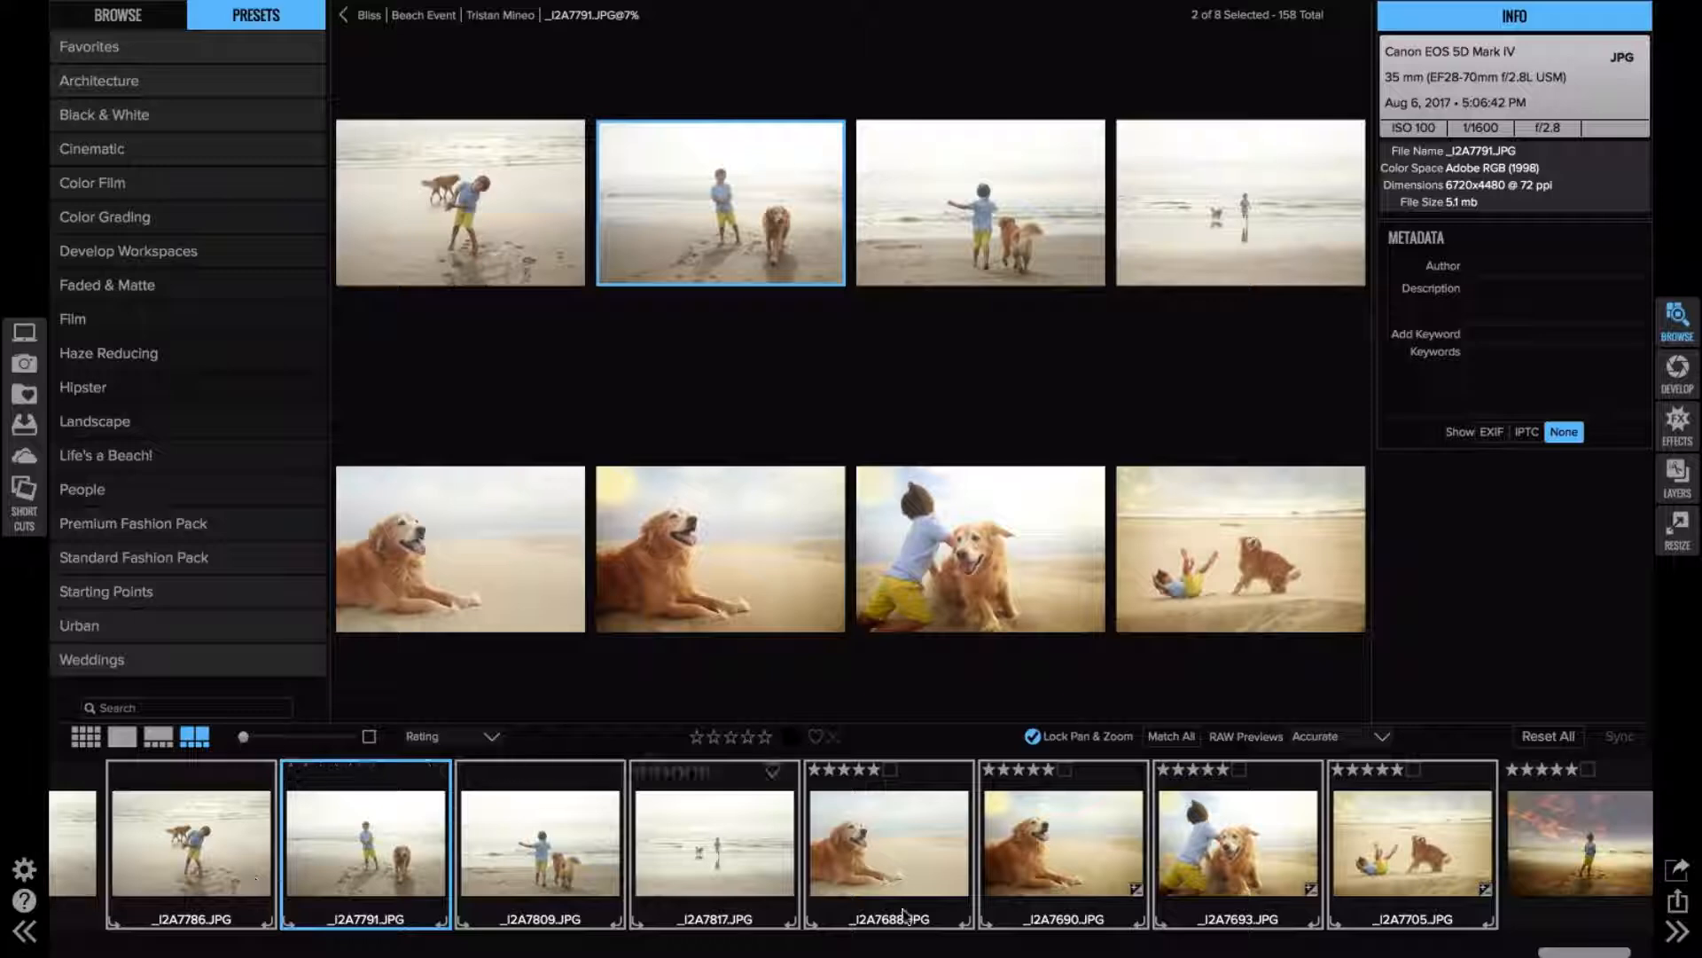
# - Select the six photos from _I2A7809.JPG to _I2A7705.JPG, inspect them side by side at 50% zoom, and fit them again
pyautogui.click(1588, 869)
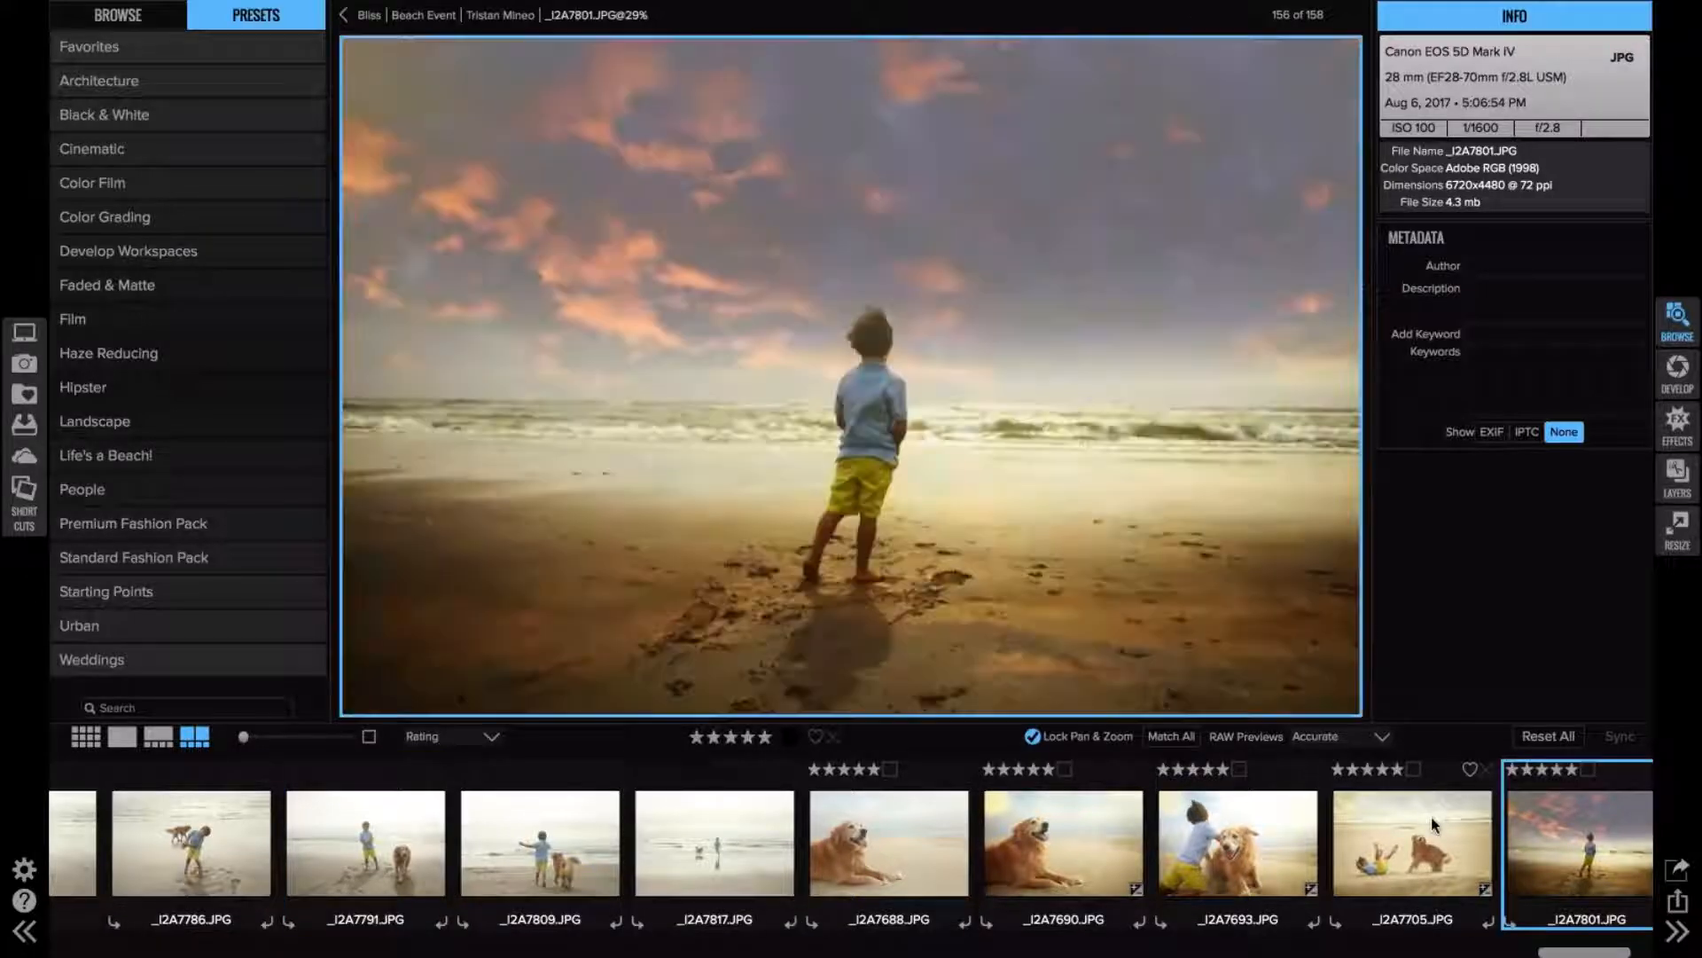
pyautogui.keyDown('shift'); pyautogui.click(543, 876); pyautogui.keyUp('shift')
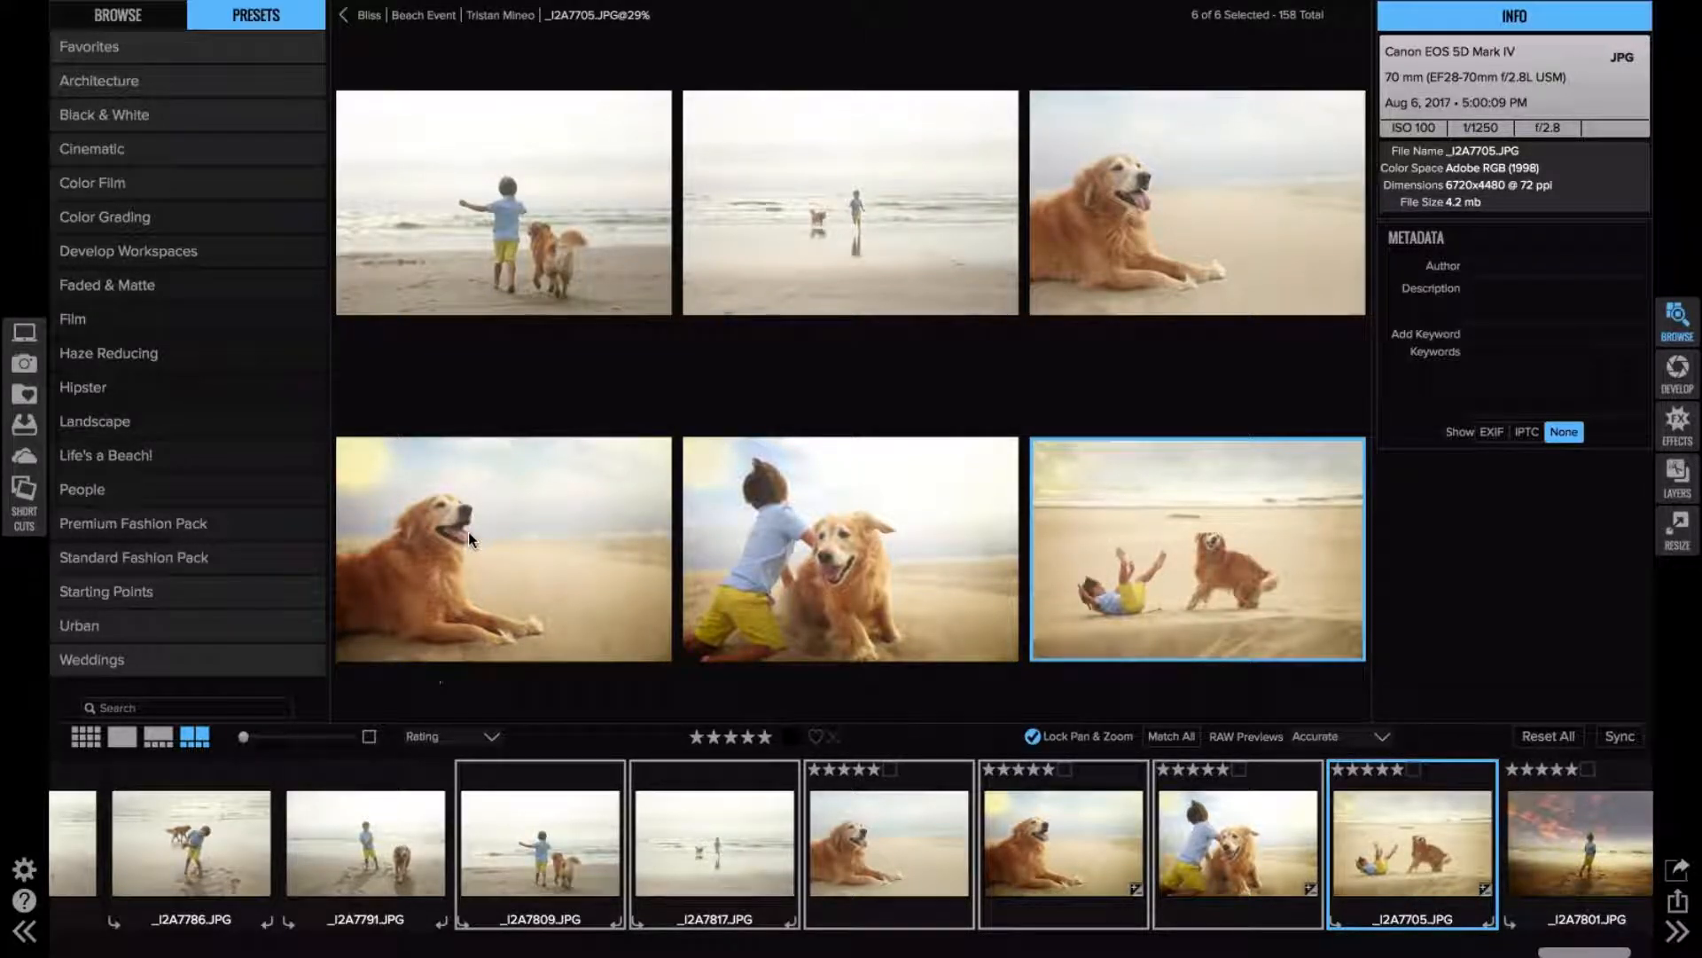
pyautogui.click(468, 530)
pyautogui.click(470, 532)
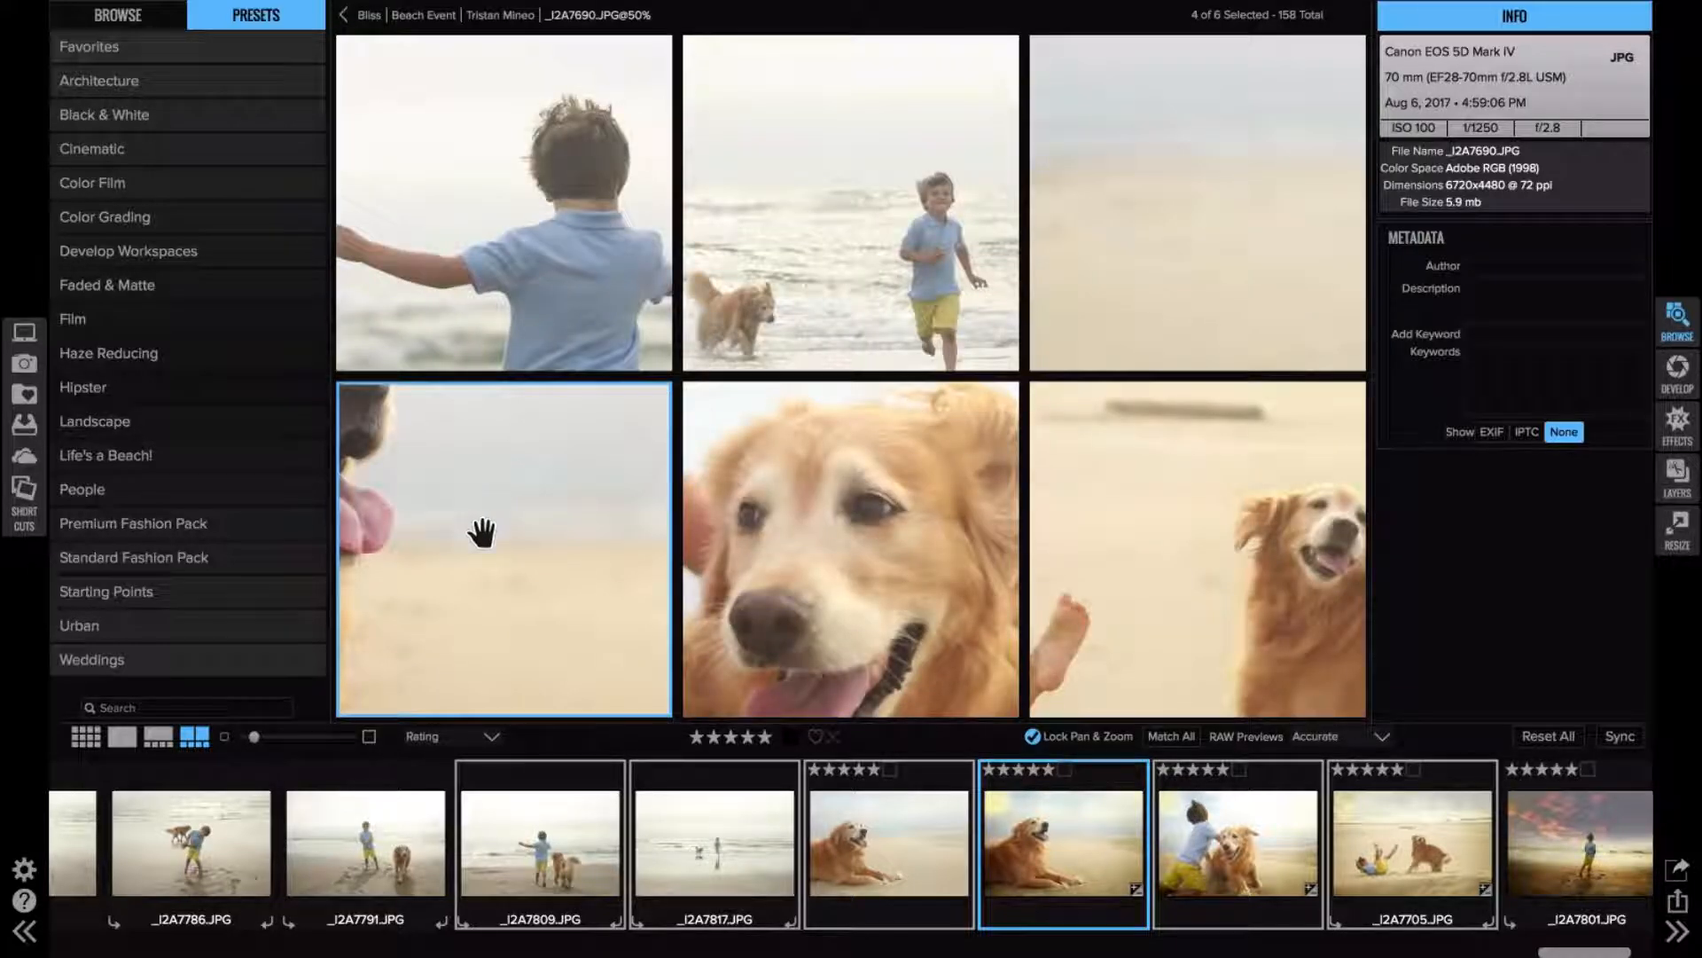
pyautogui.moveTo(482, 536); pyautogui.dragTo(471, 579)
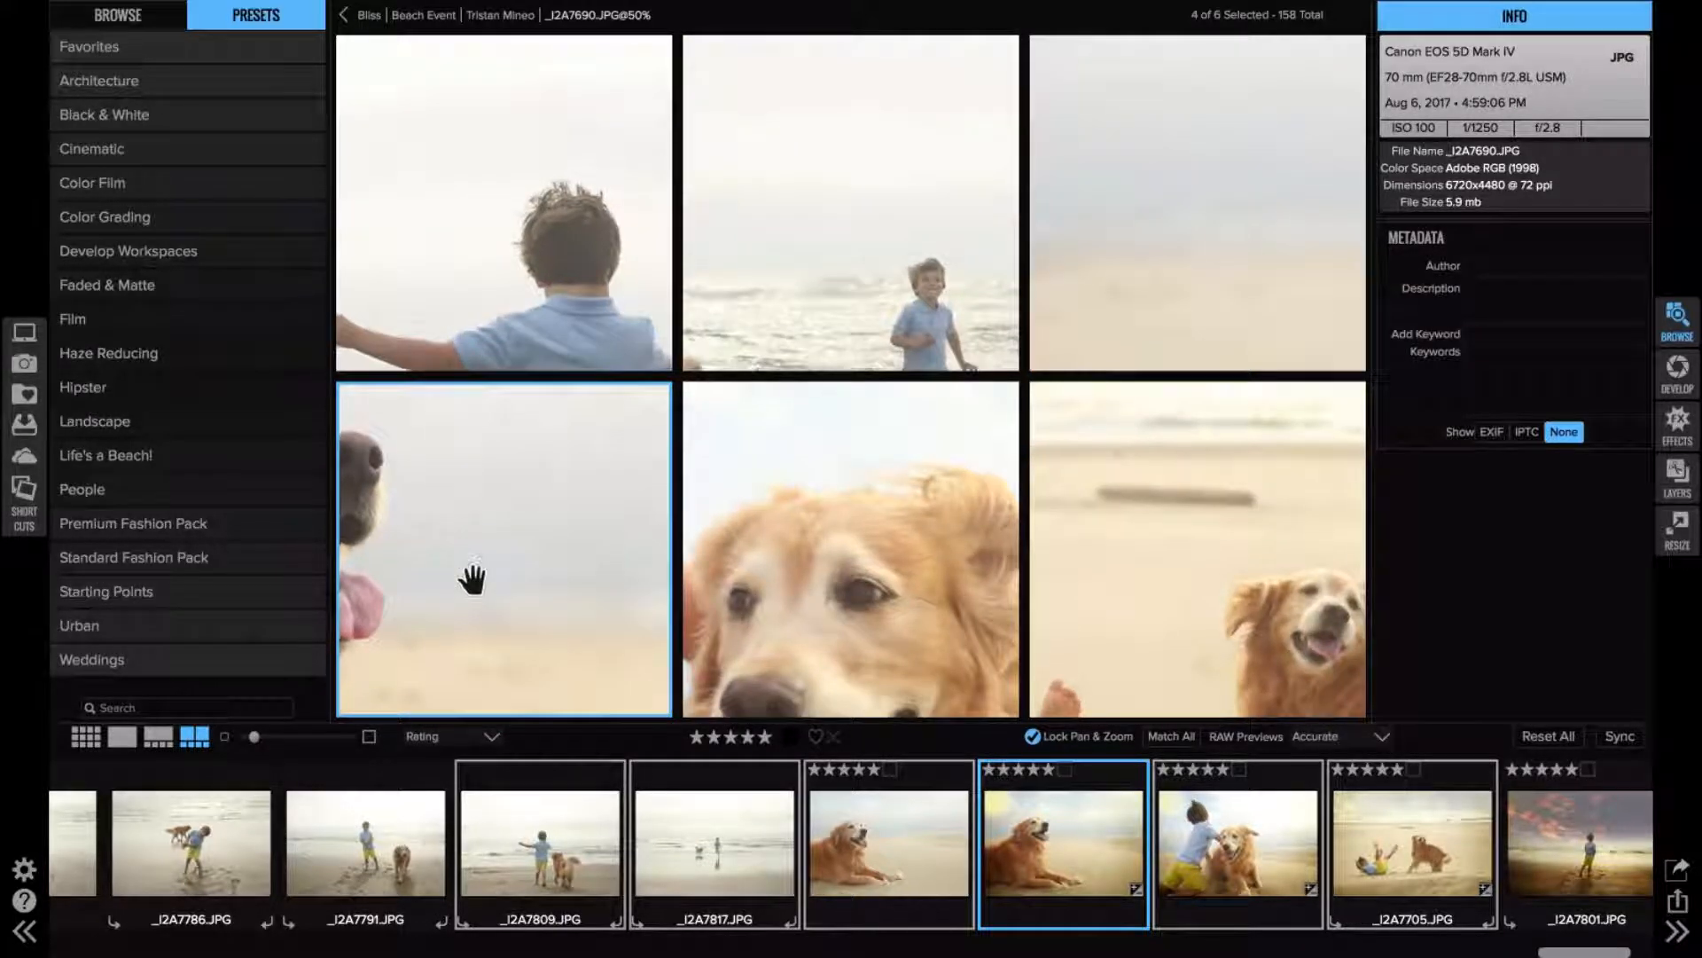
pyautogui.hotkey('ctrl', '0')
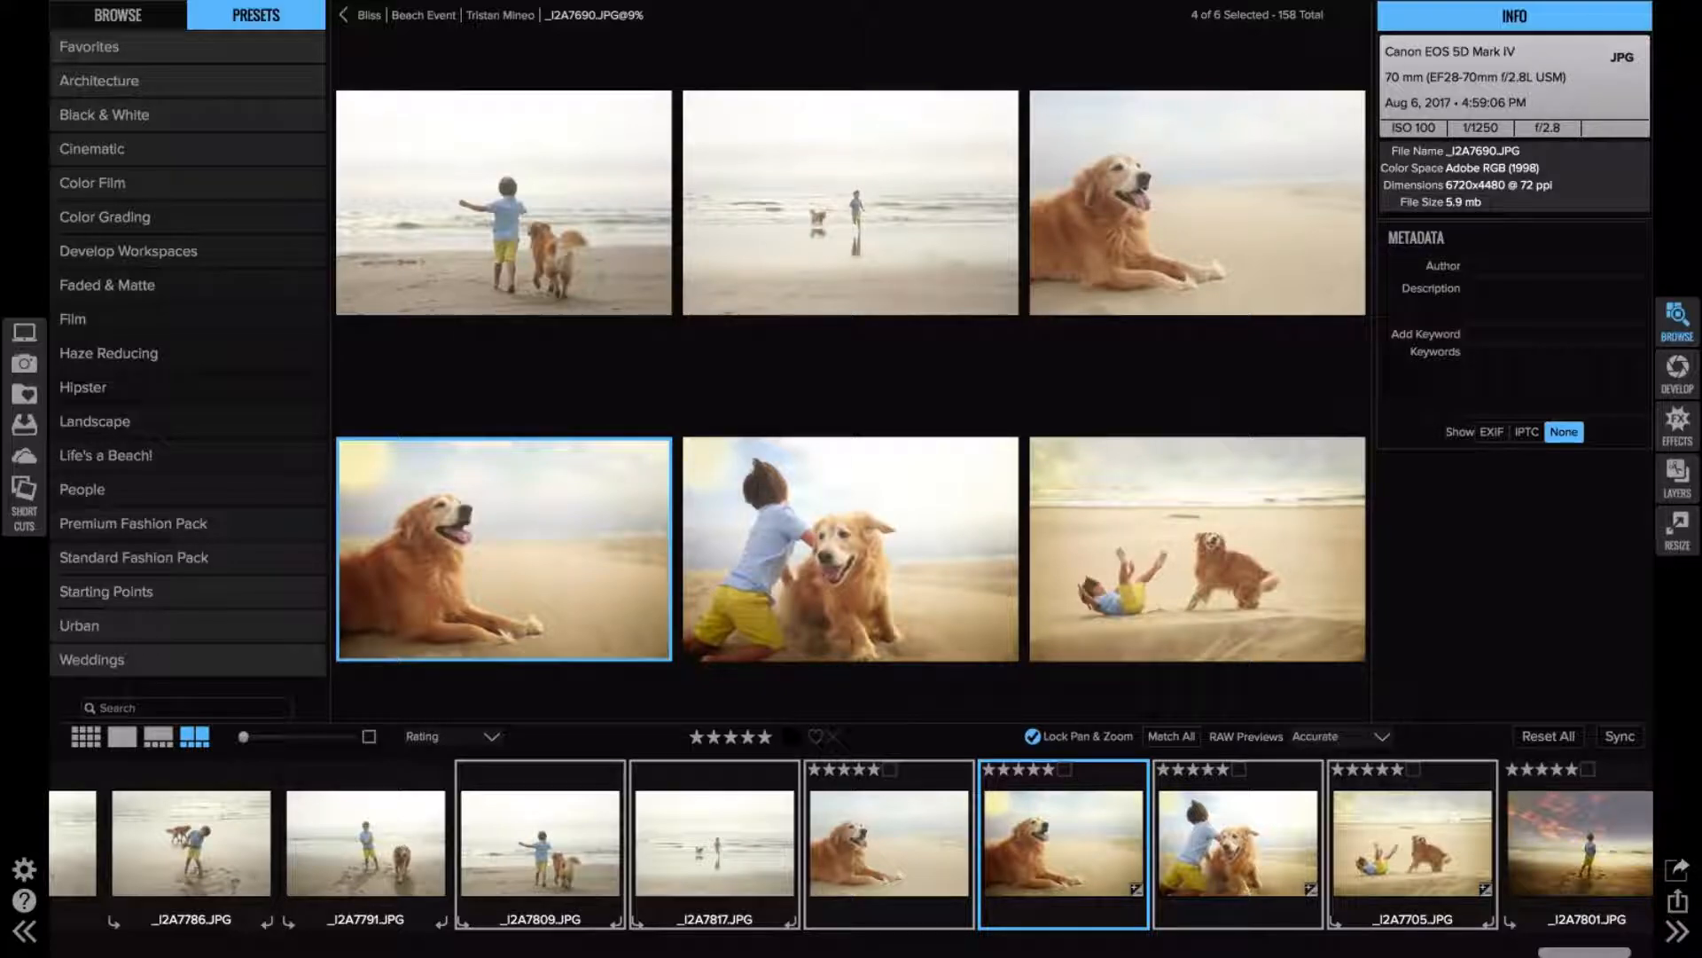
# - Return to the thumbnail grid and look back through the earlier beach photos in the boy's album
pyautogui.press('g')
pyautogui.click(1163, 864)
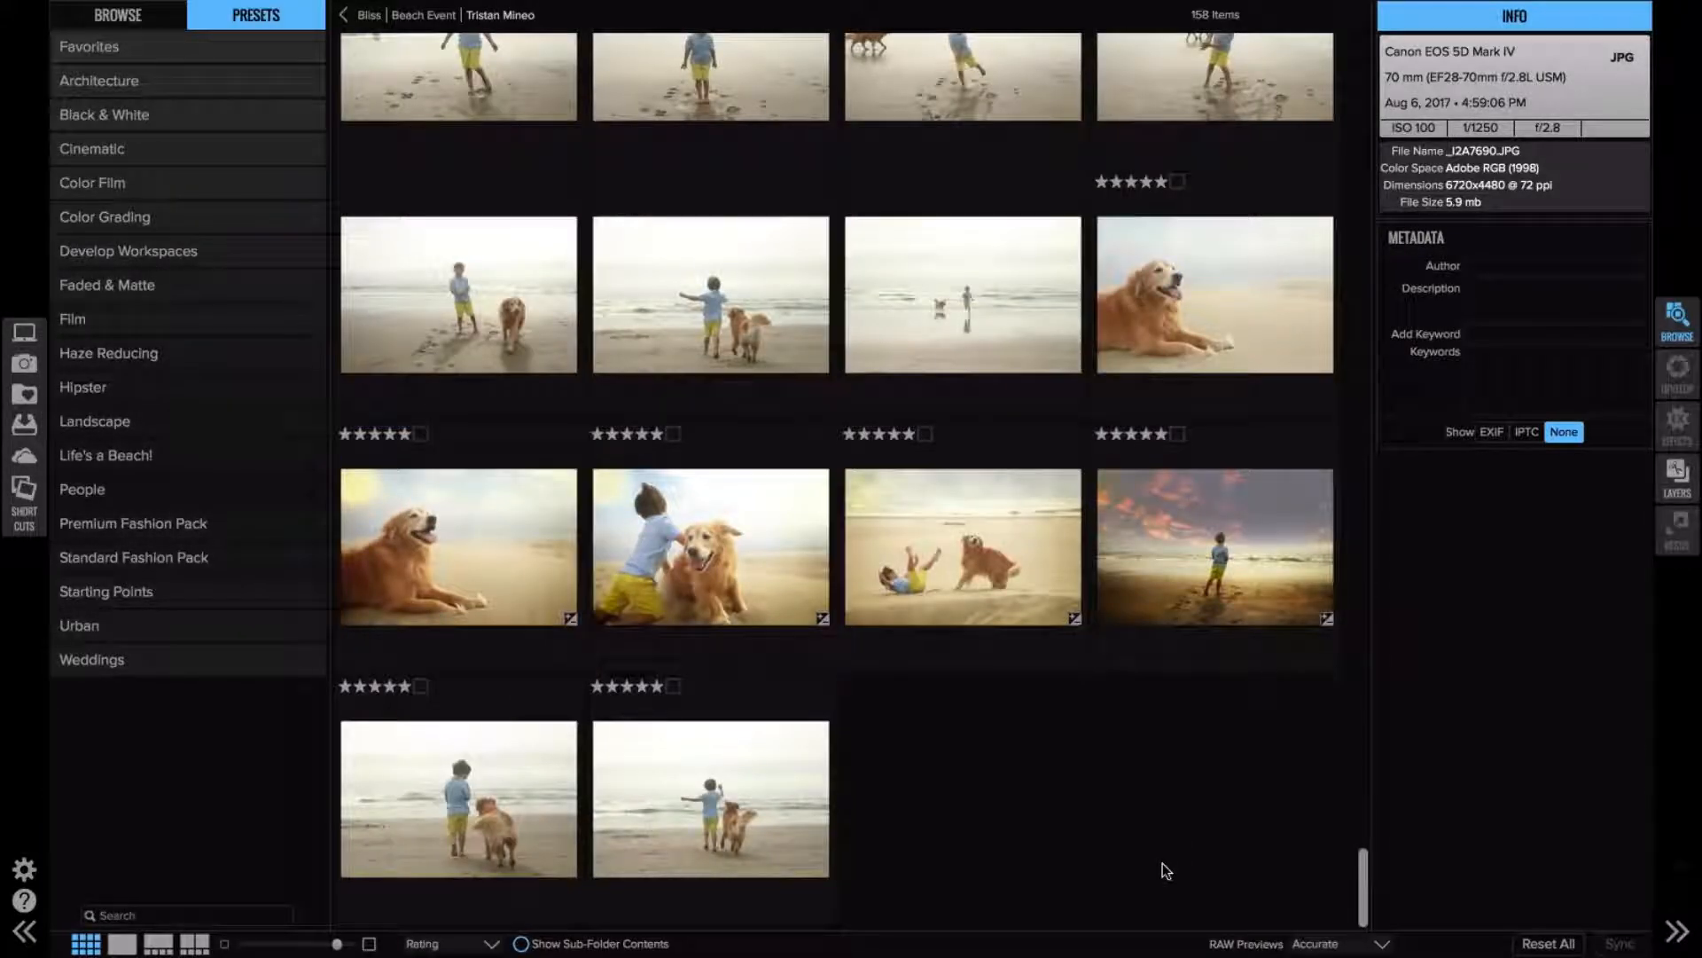
pyautogui.scroll(3, 1162, 864)
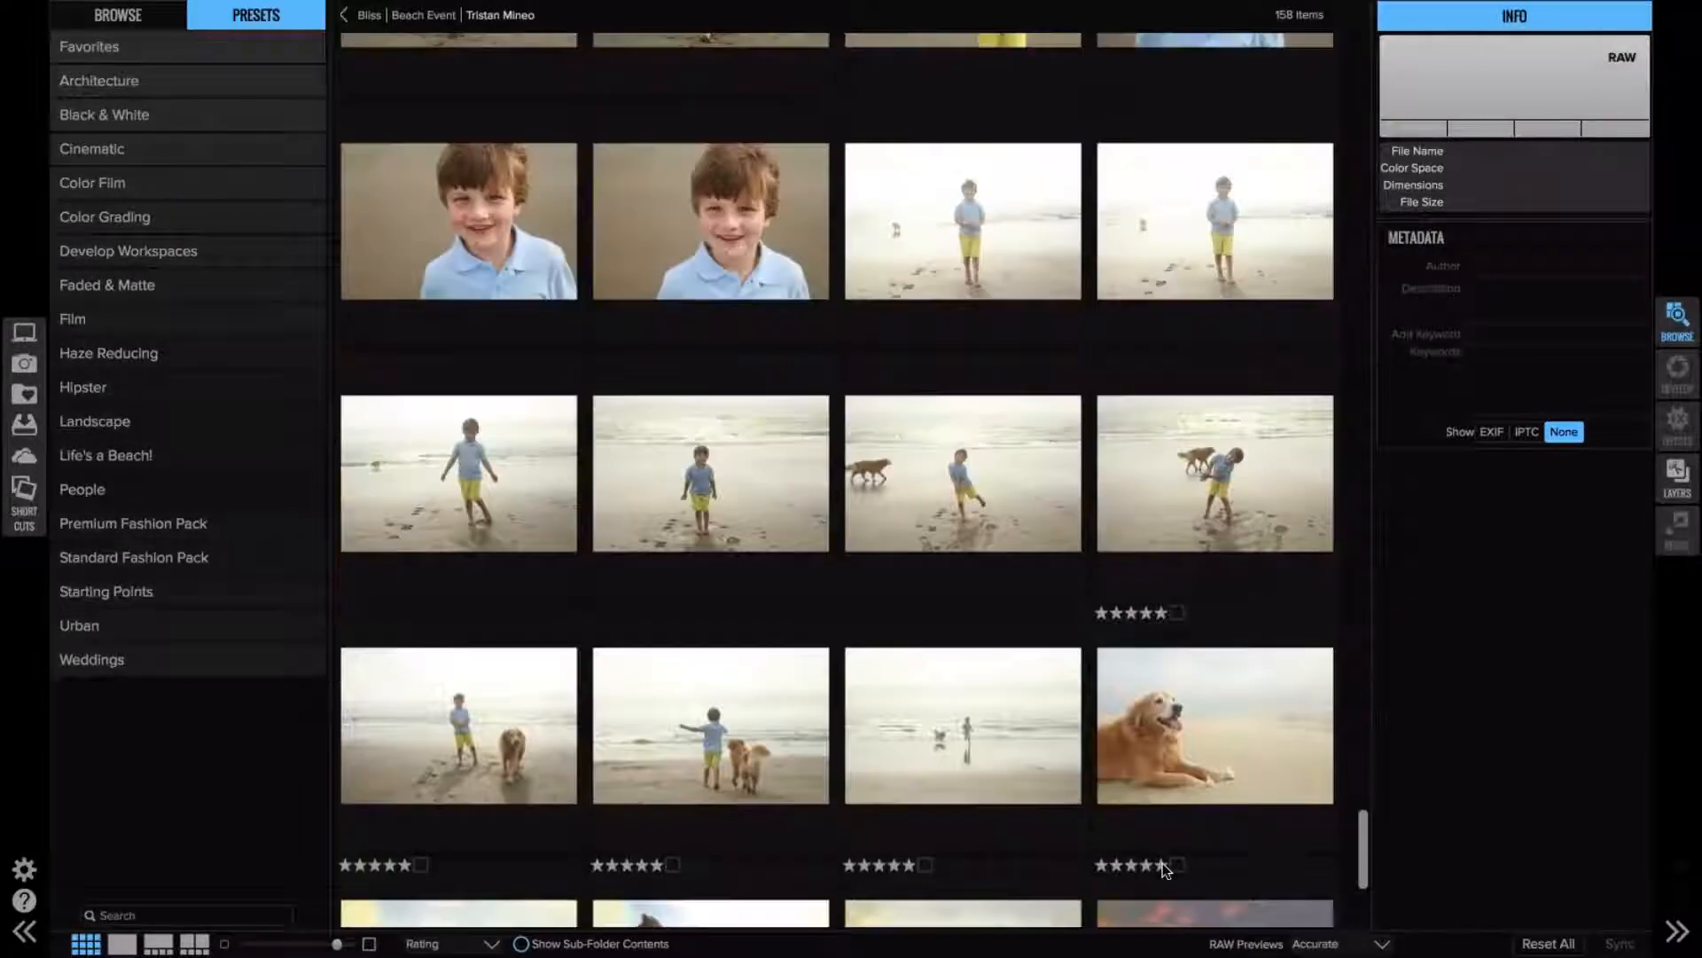
pyautogui.scroll(2, 1163, 865)
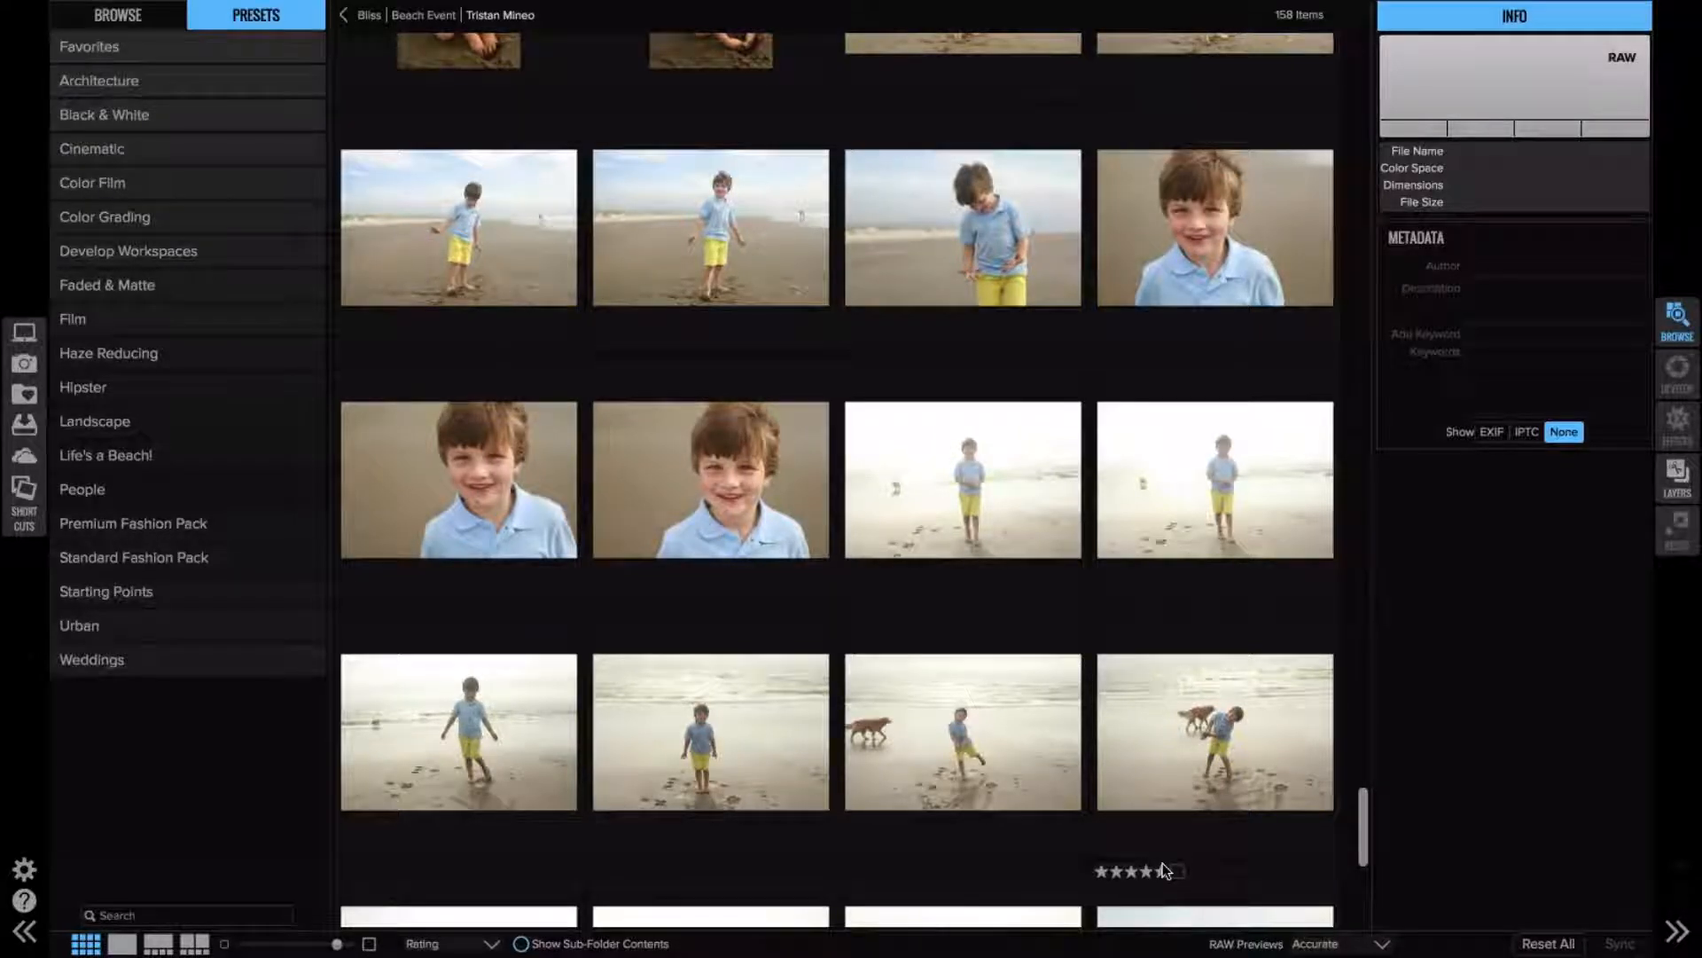
pyautogui.scroll(5, 1162, 864)
pyautogui.scroll(6, 1163, 865)
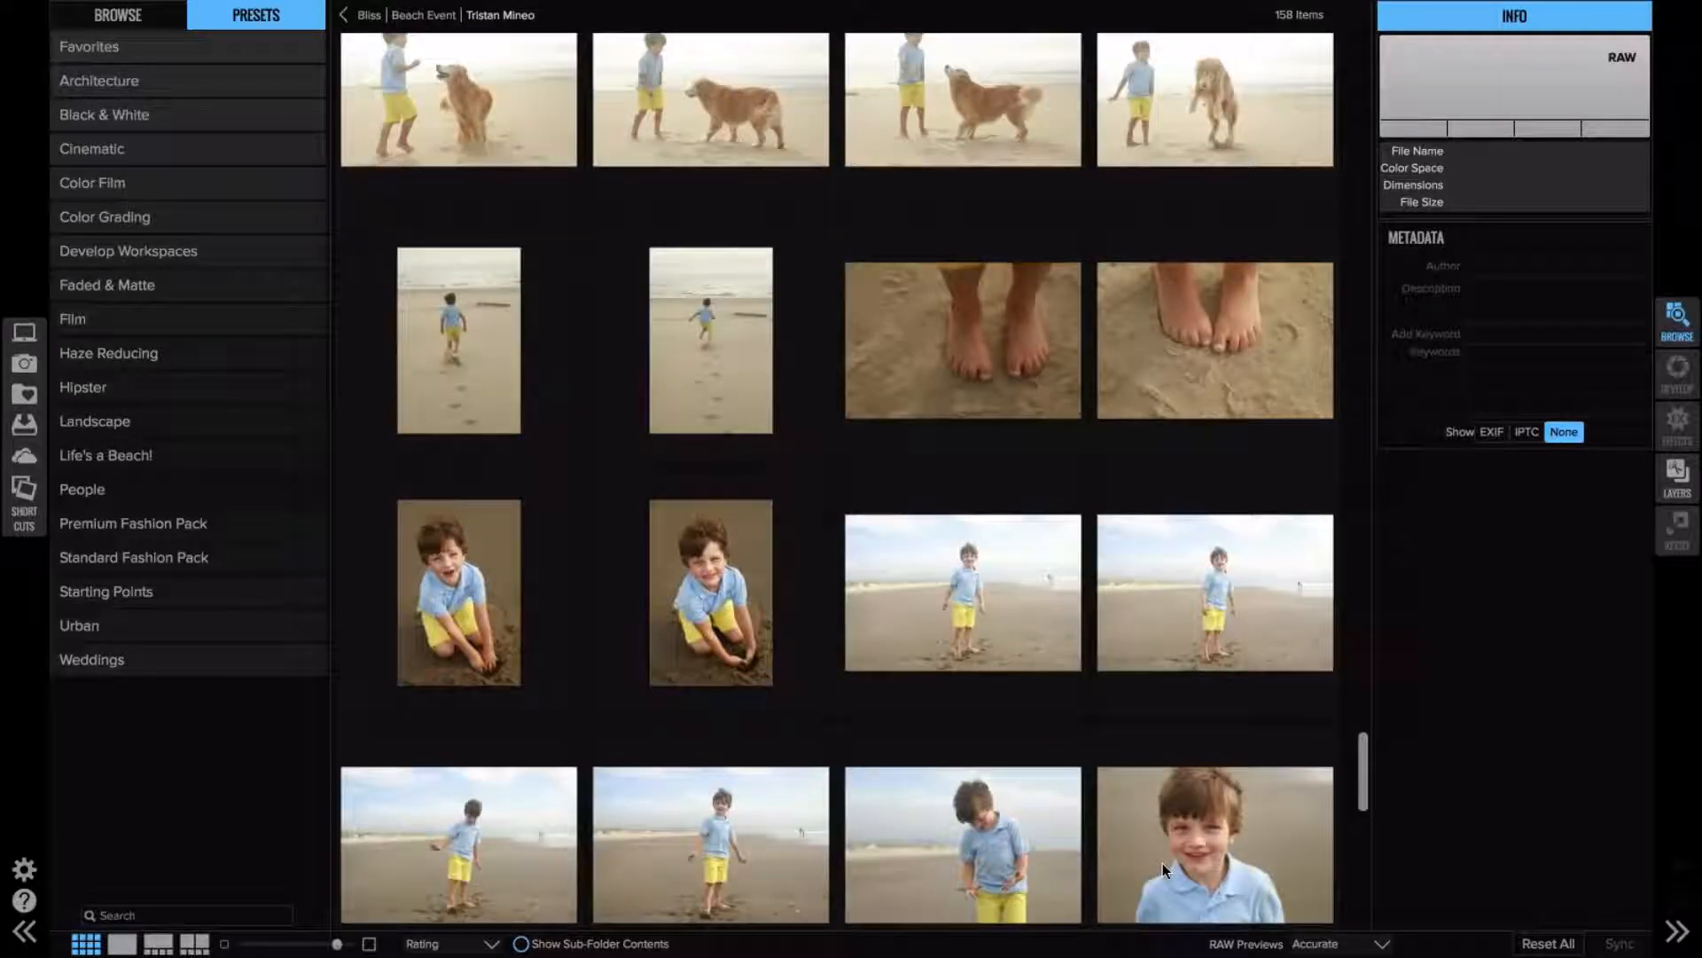
pyautogui.scroll(2, 1162, 864)
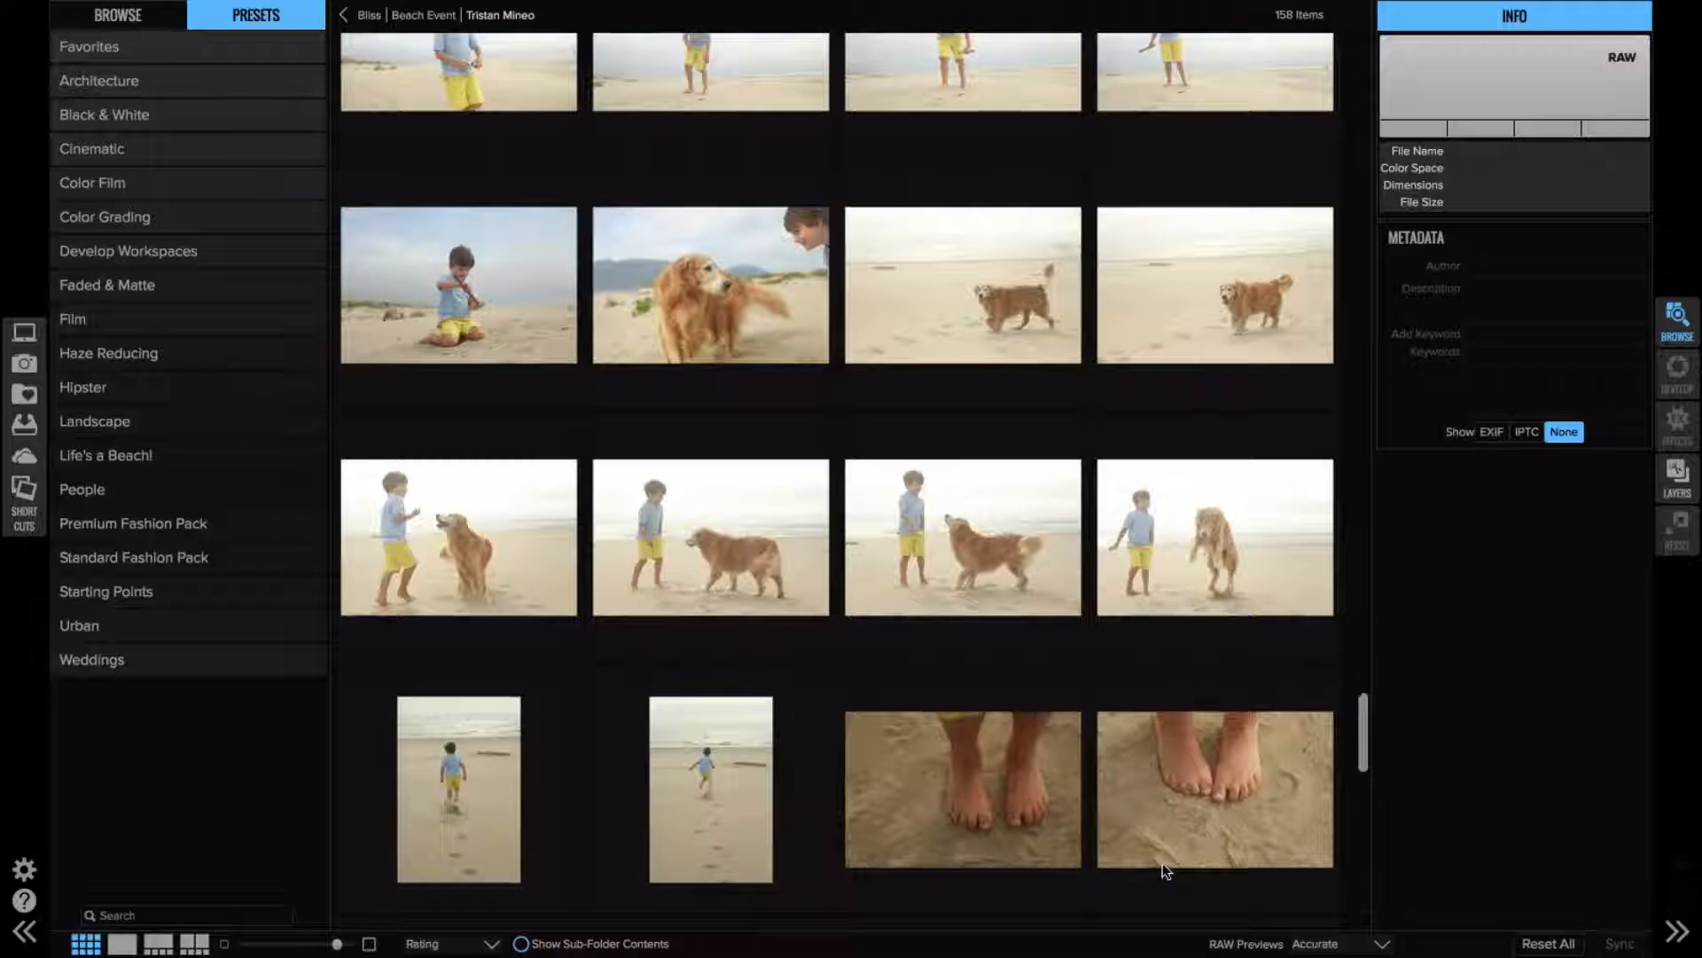
pyautogui.scroll(2, 1162, 863)
pyautogui.scroll(3, 1162, 864)
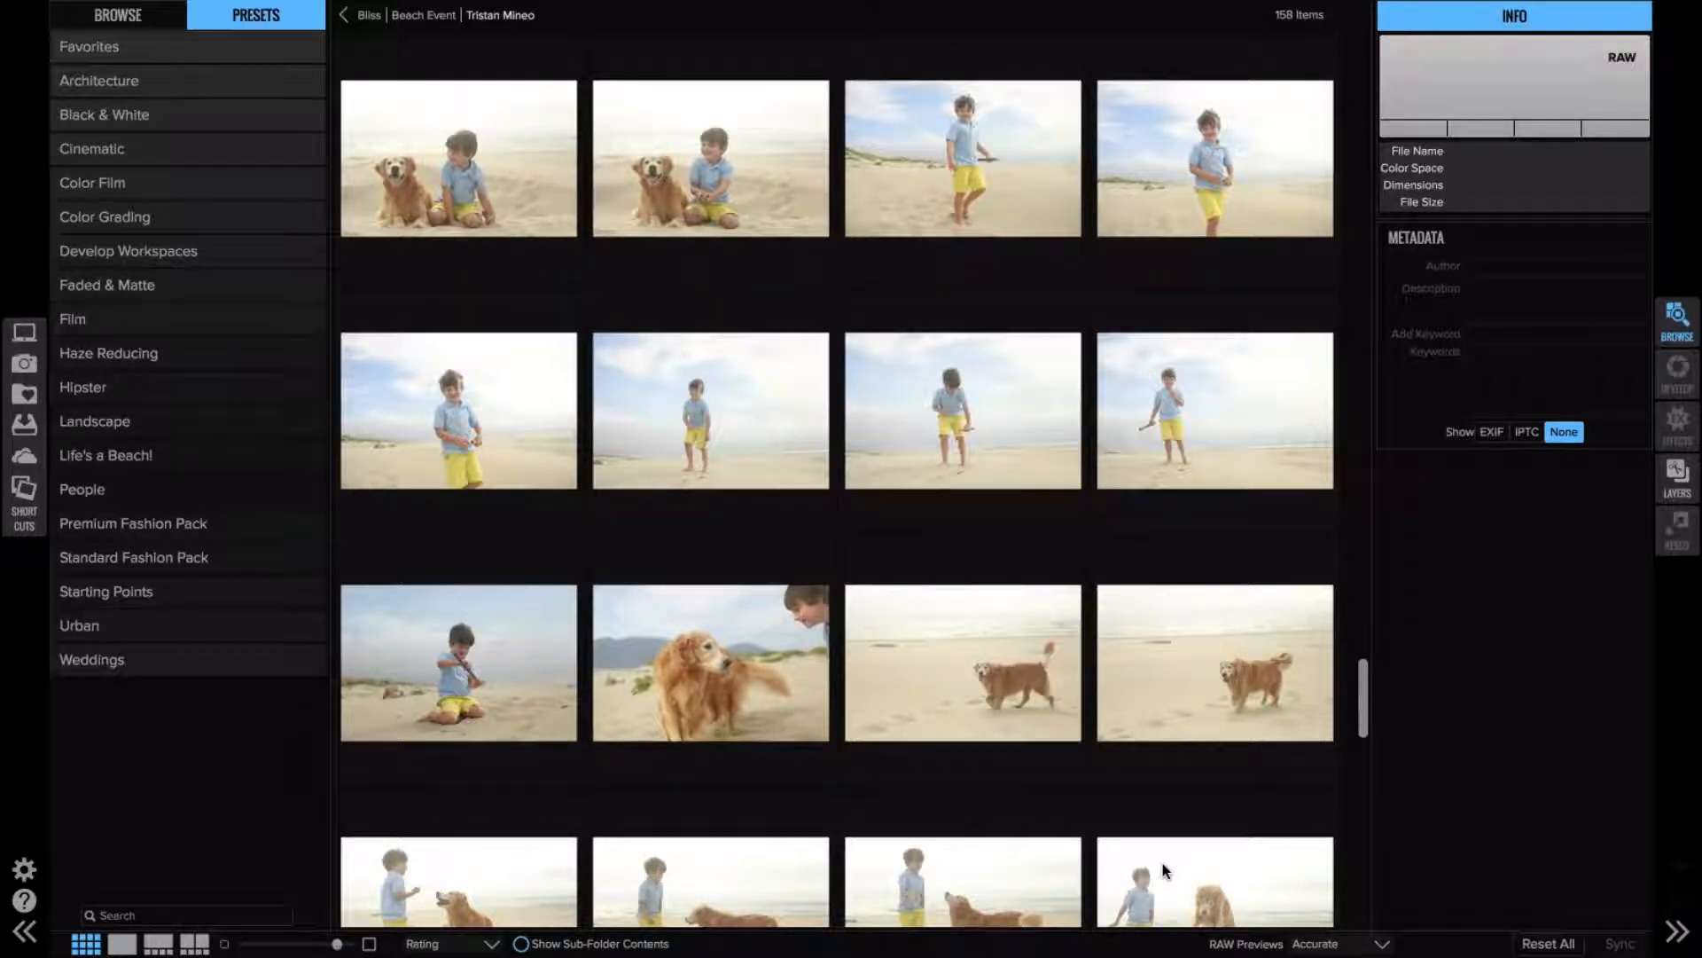
pyautogui.scroll(1, 1163, 864)
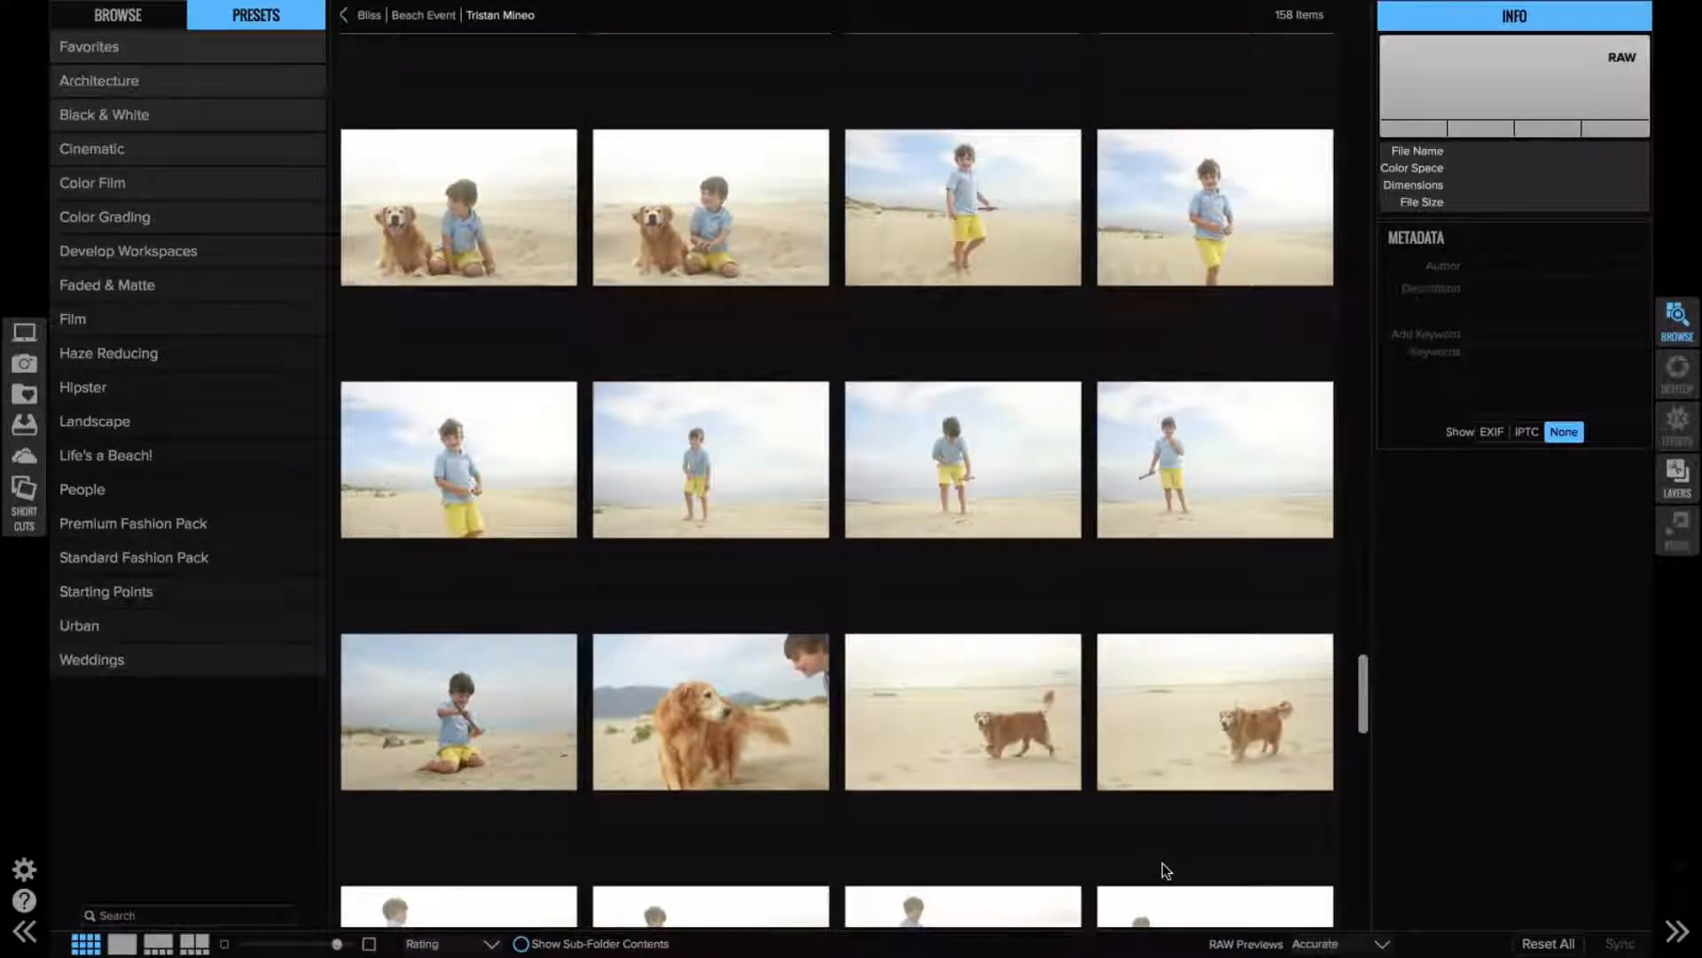
# - Open the About folder under Beach Event, view Bliss009.jpg enlarged and return to the thumbnail grid
pyautogui.click(118, 15)
pyautogui.click(120, 113)
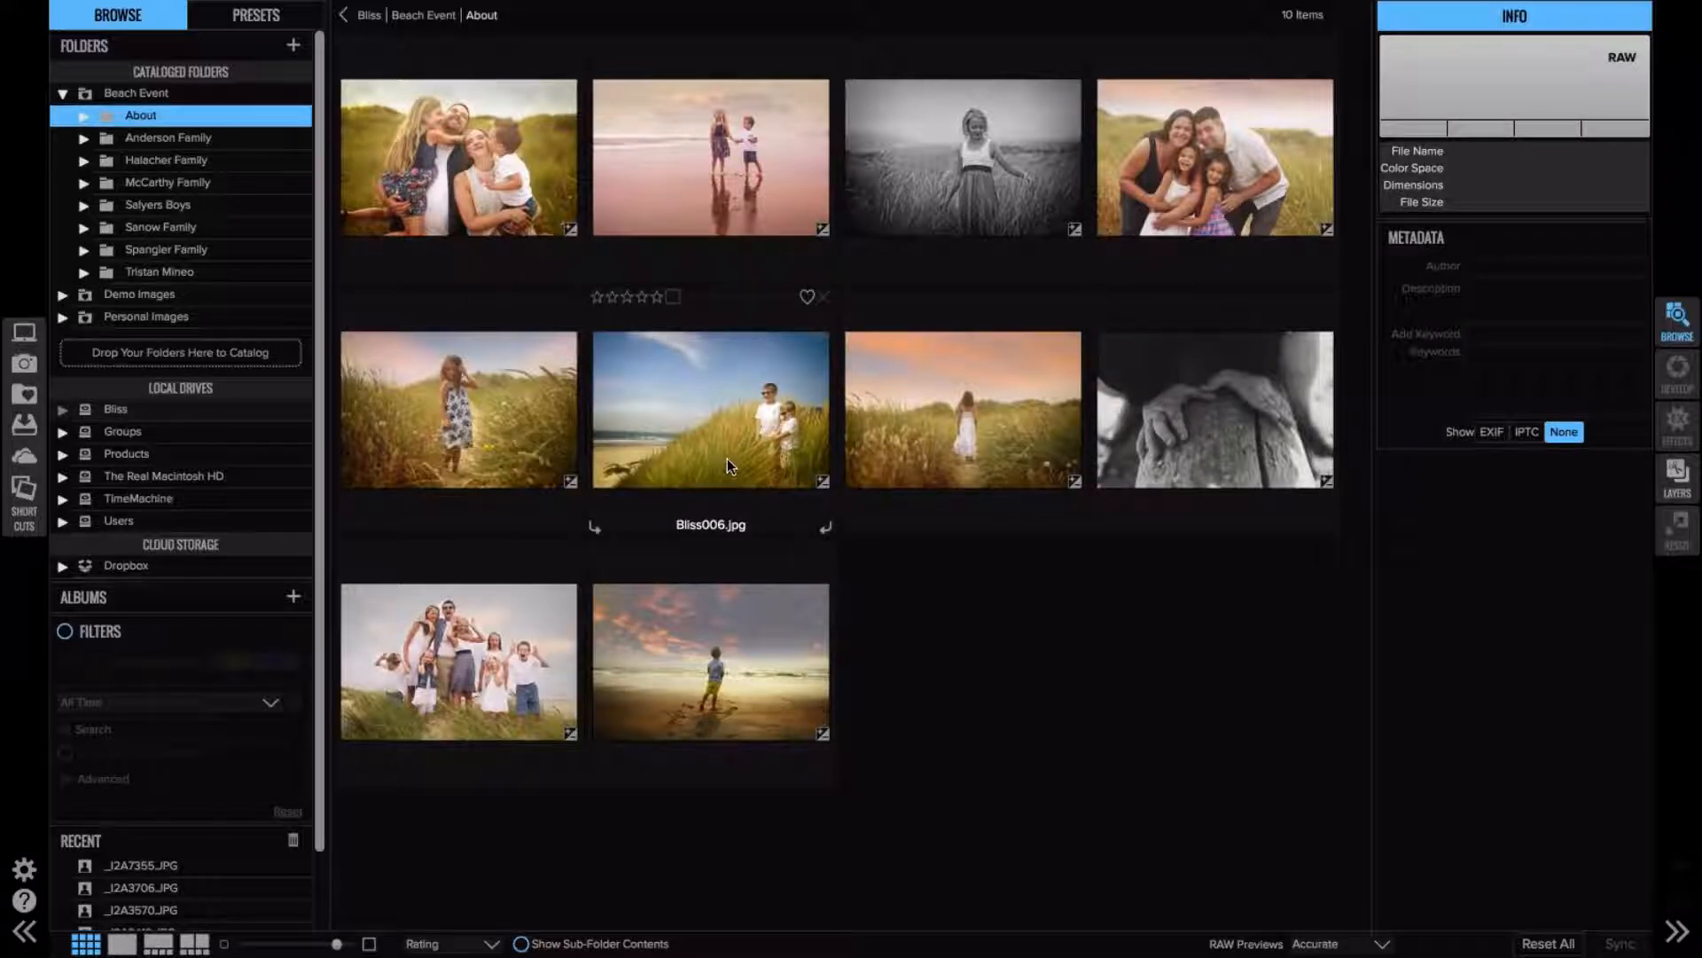
pyautogui.click(546, 626)
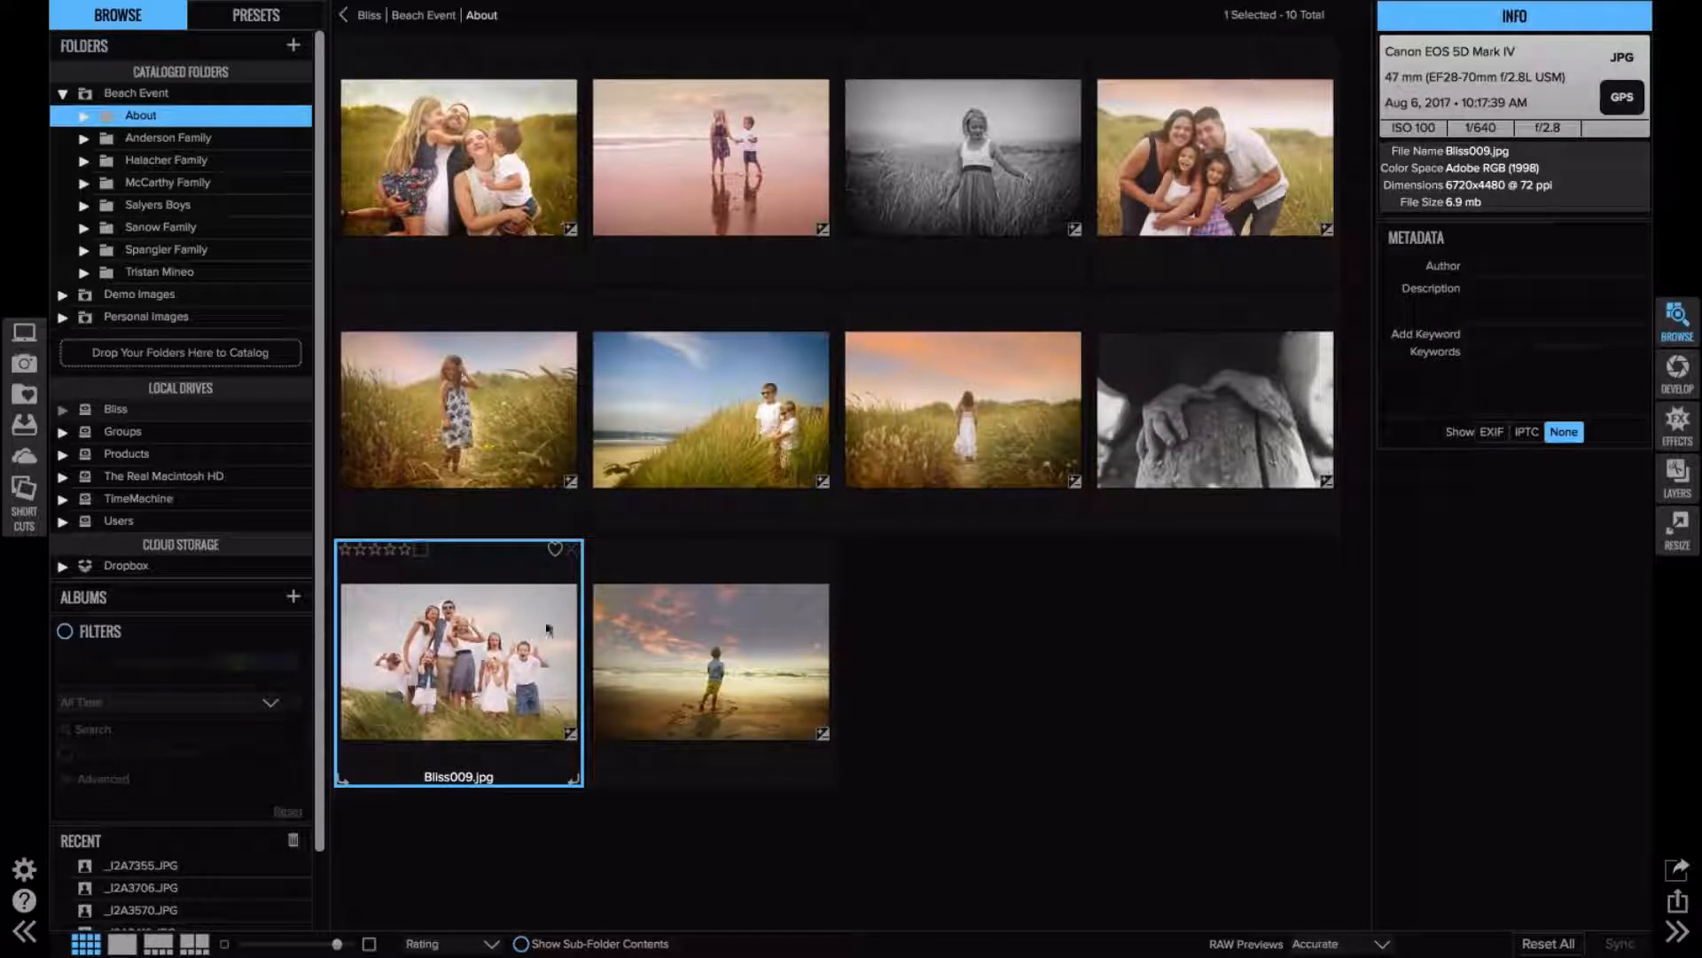
pyautogui.doubleClick(546, 626)
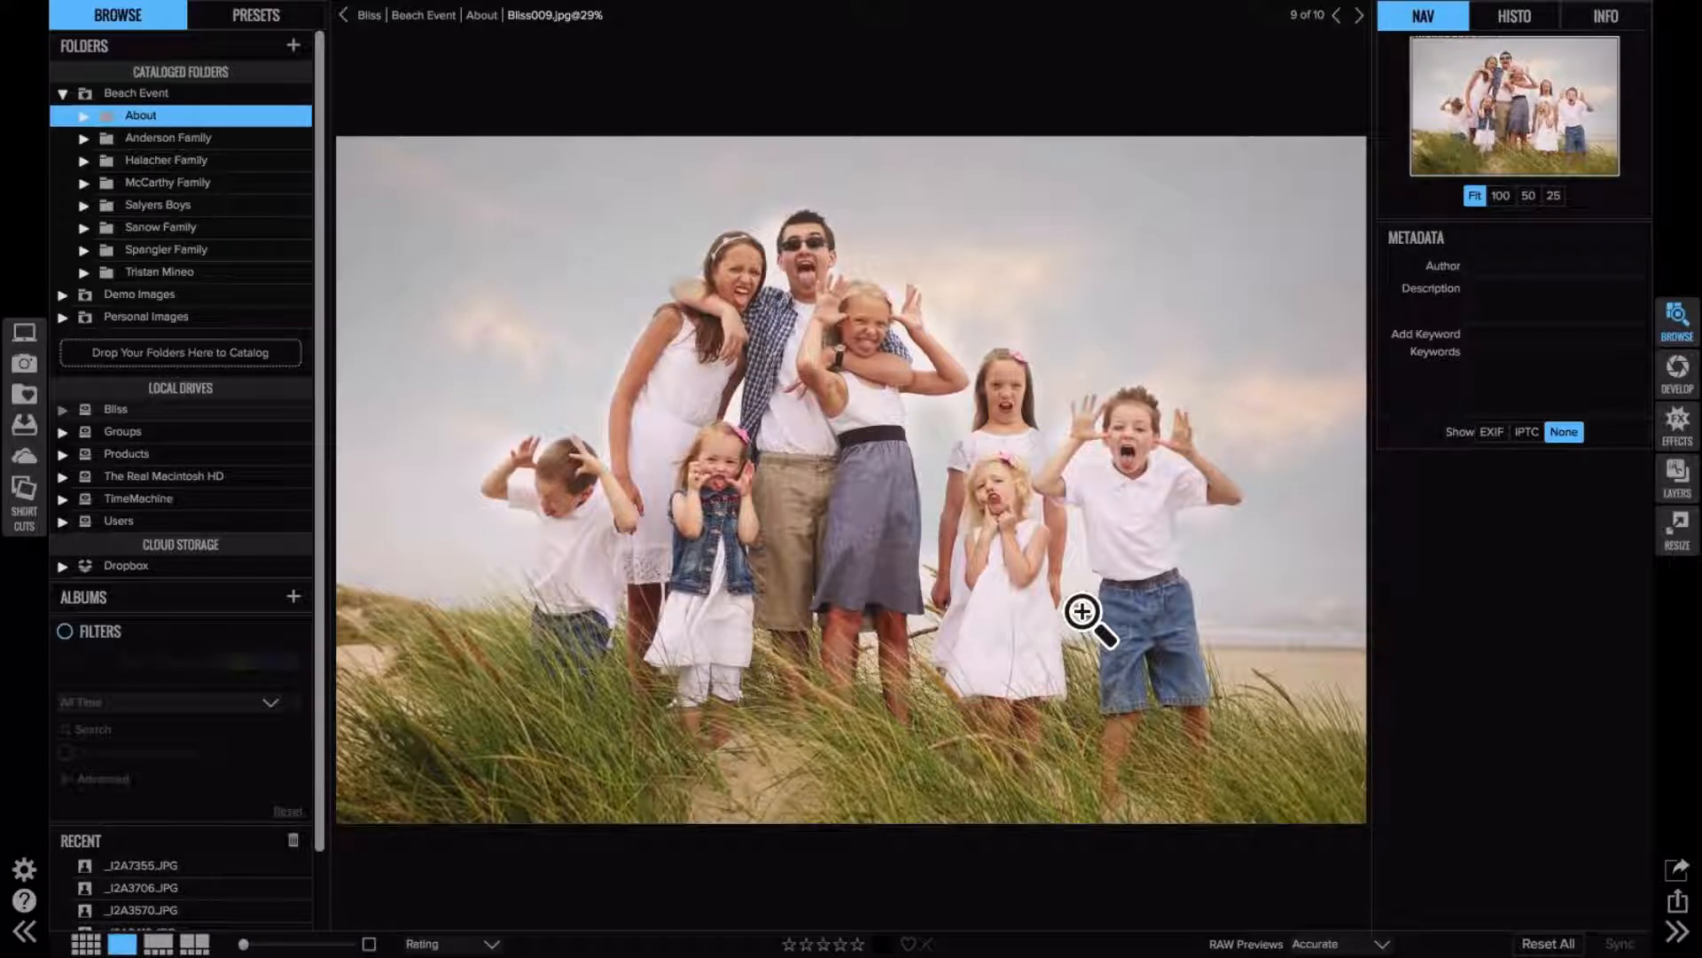
pyautogui.press('g')
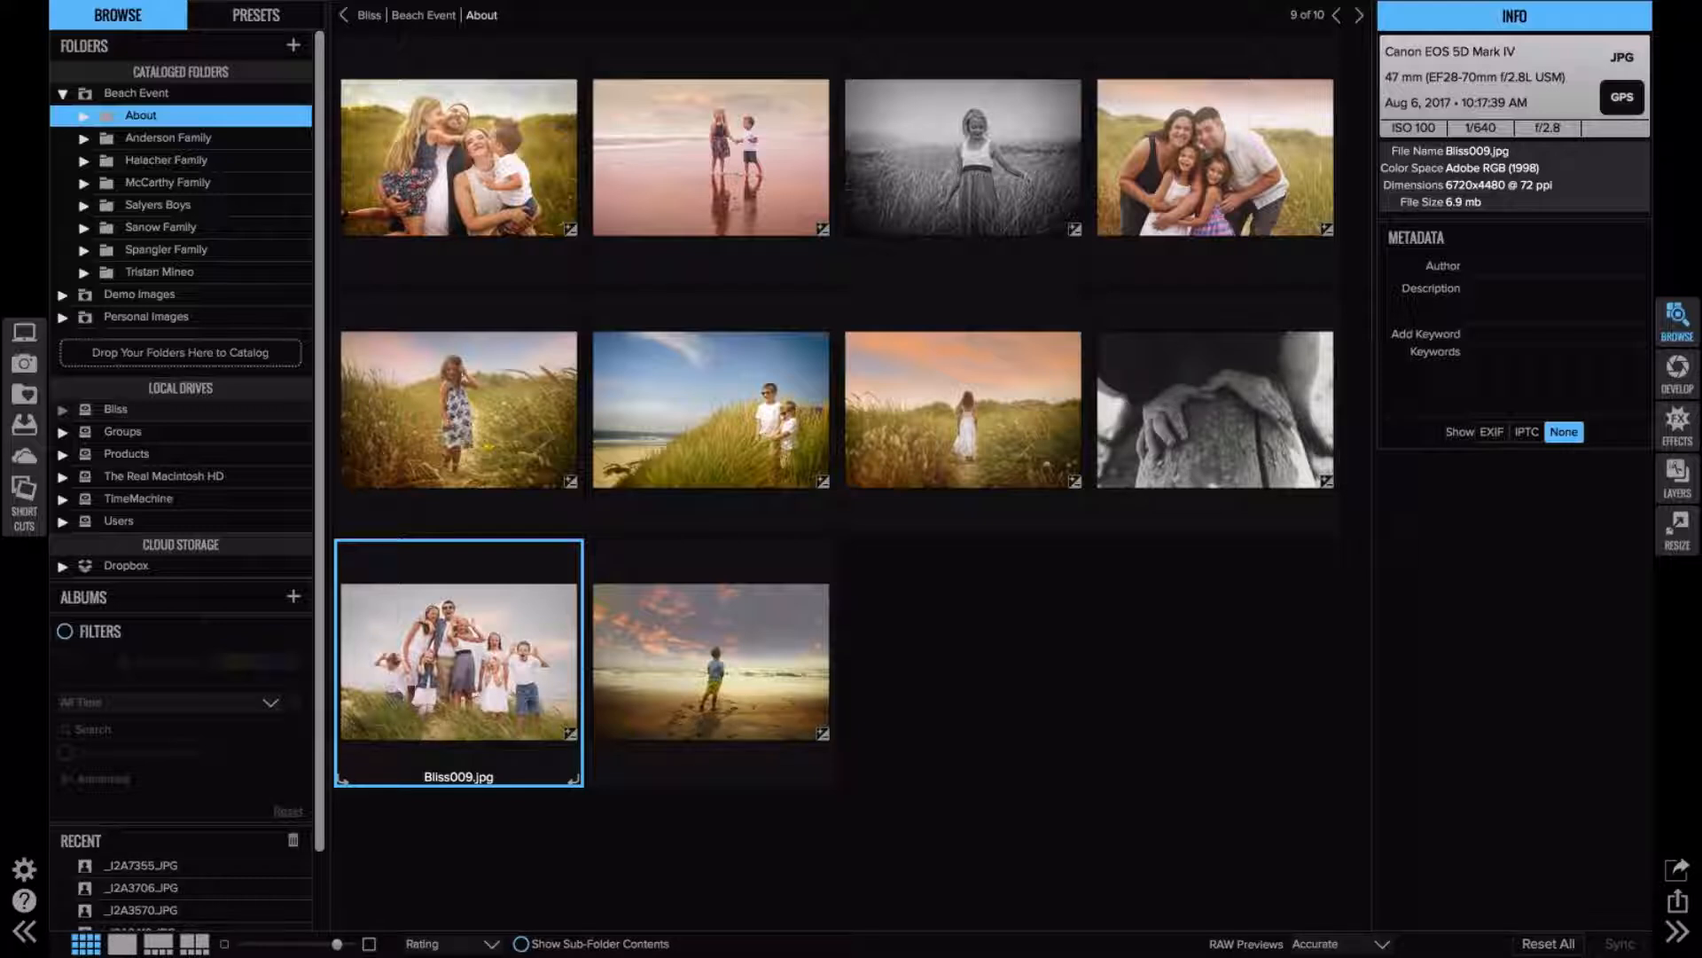
# - Select Bliss003.jpg, enlarge the thumbnails to three per row and open the Life's a Beach! presets
pyautogui.click(979, 167)
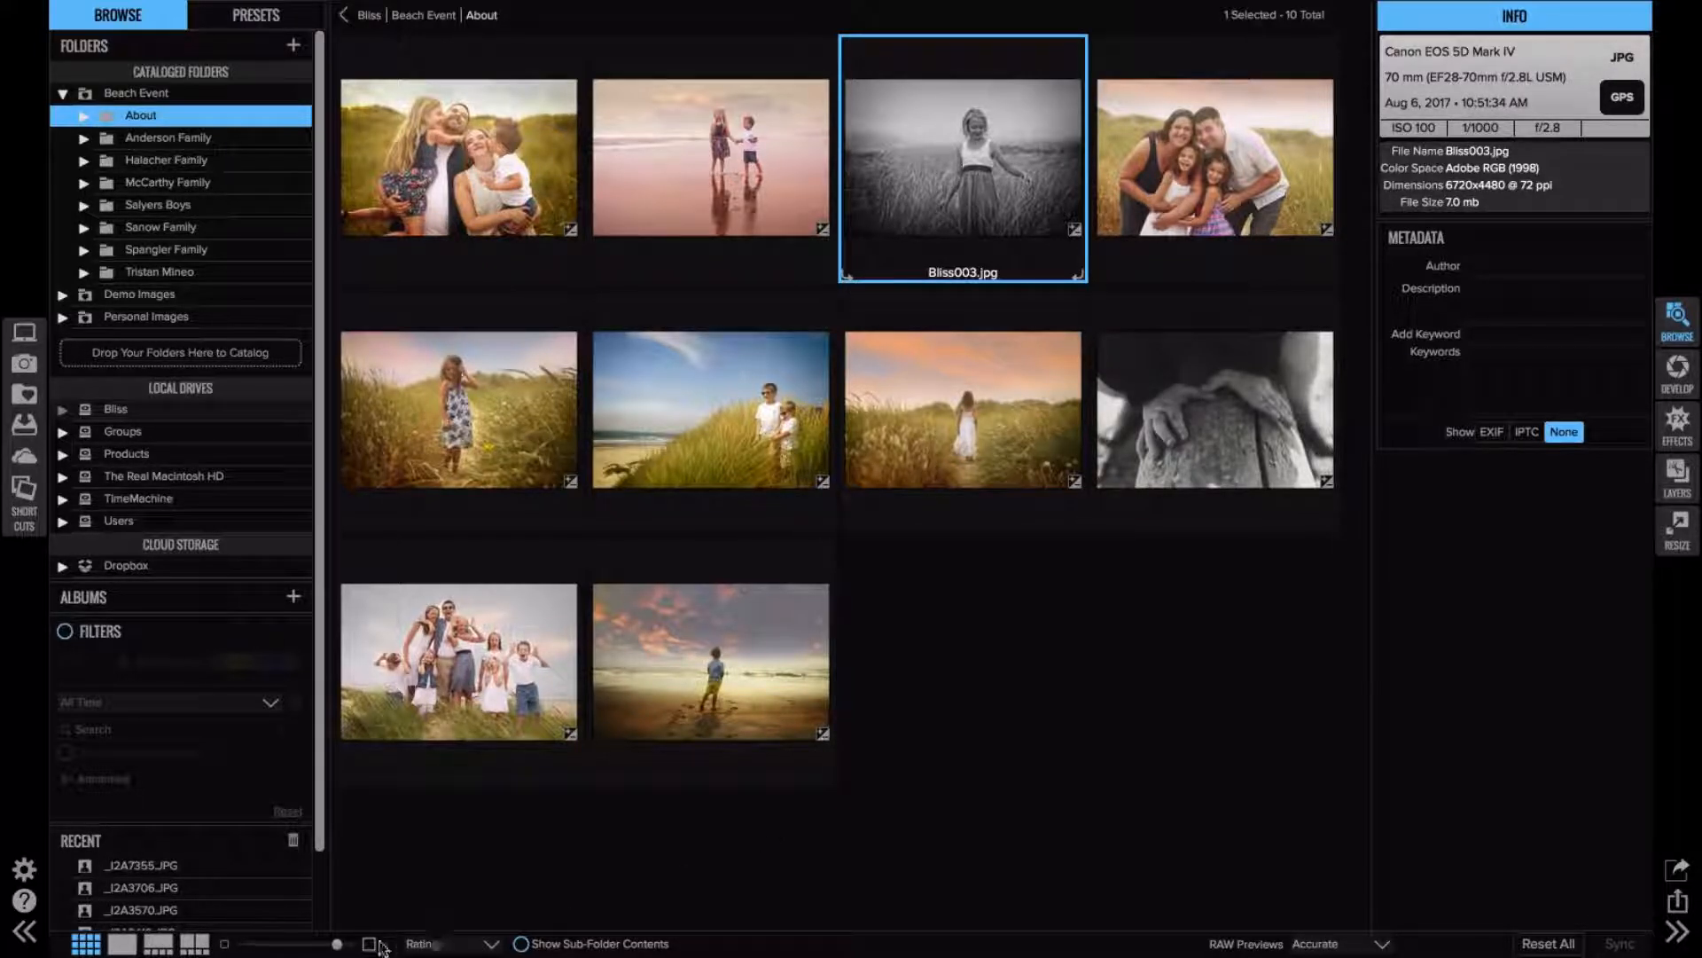
pyautogui.moveTo(340, 943); pyautogui.dragTo(348, 943)
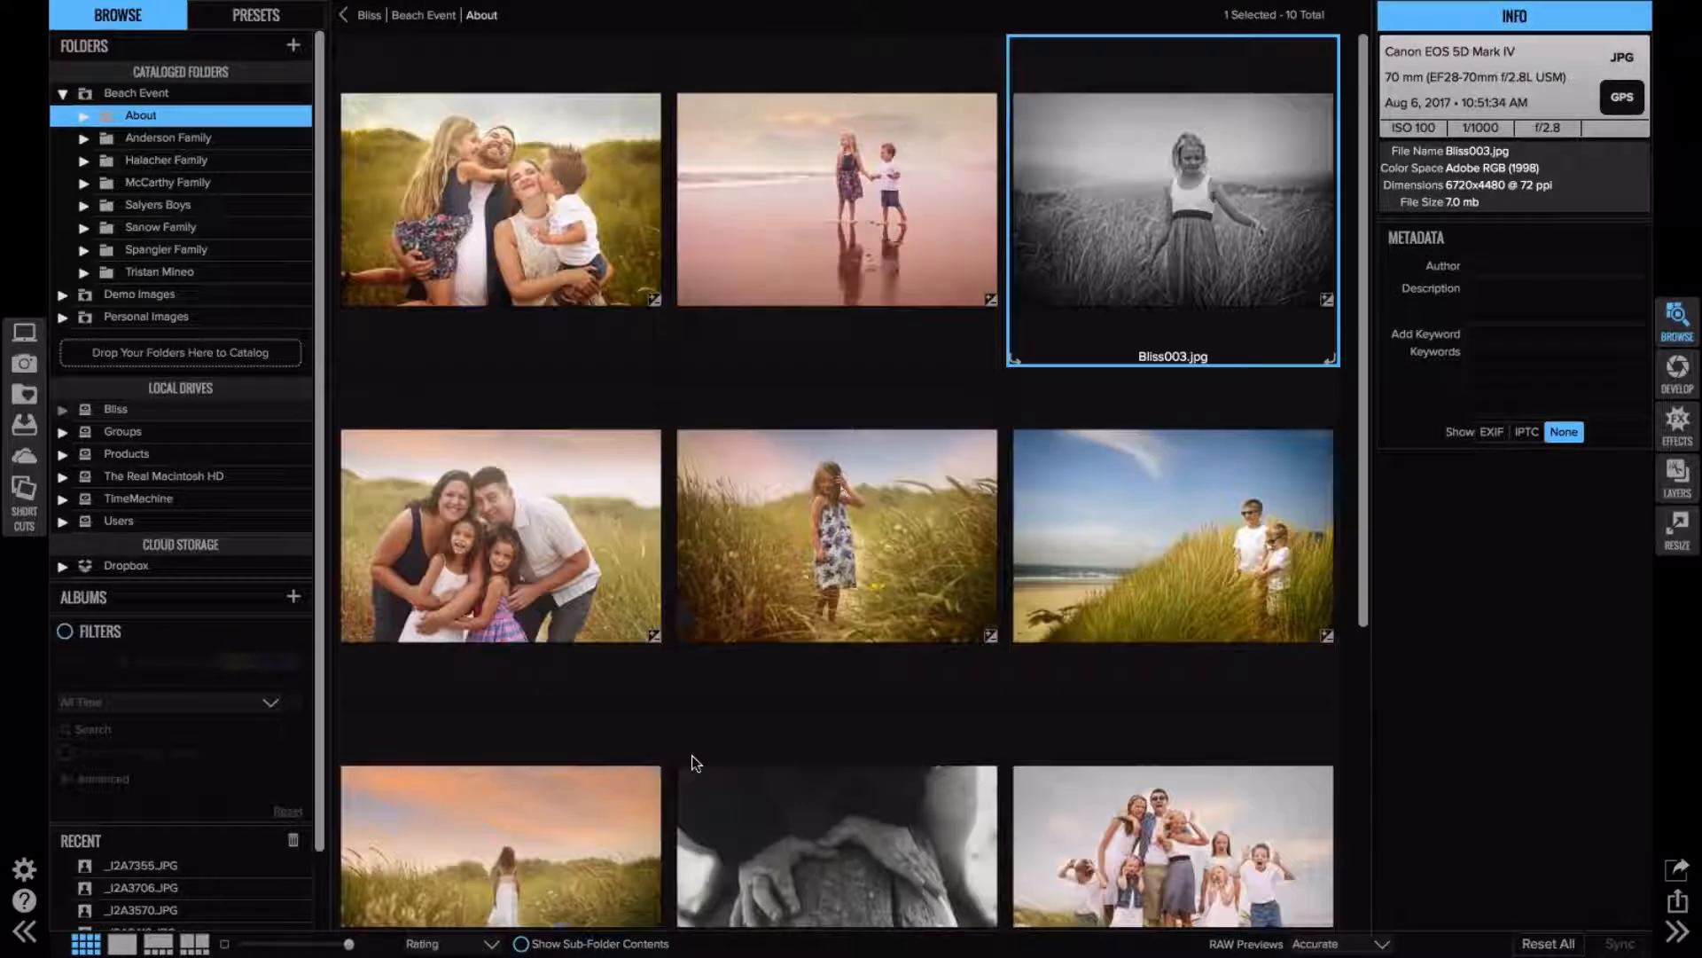
pyautogui.click(256, 15)
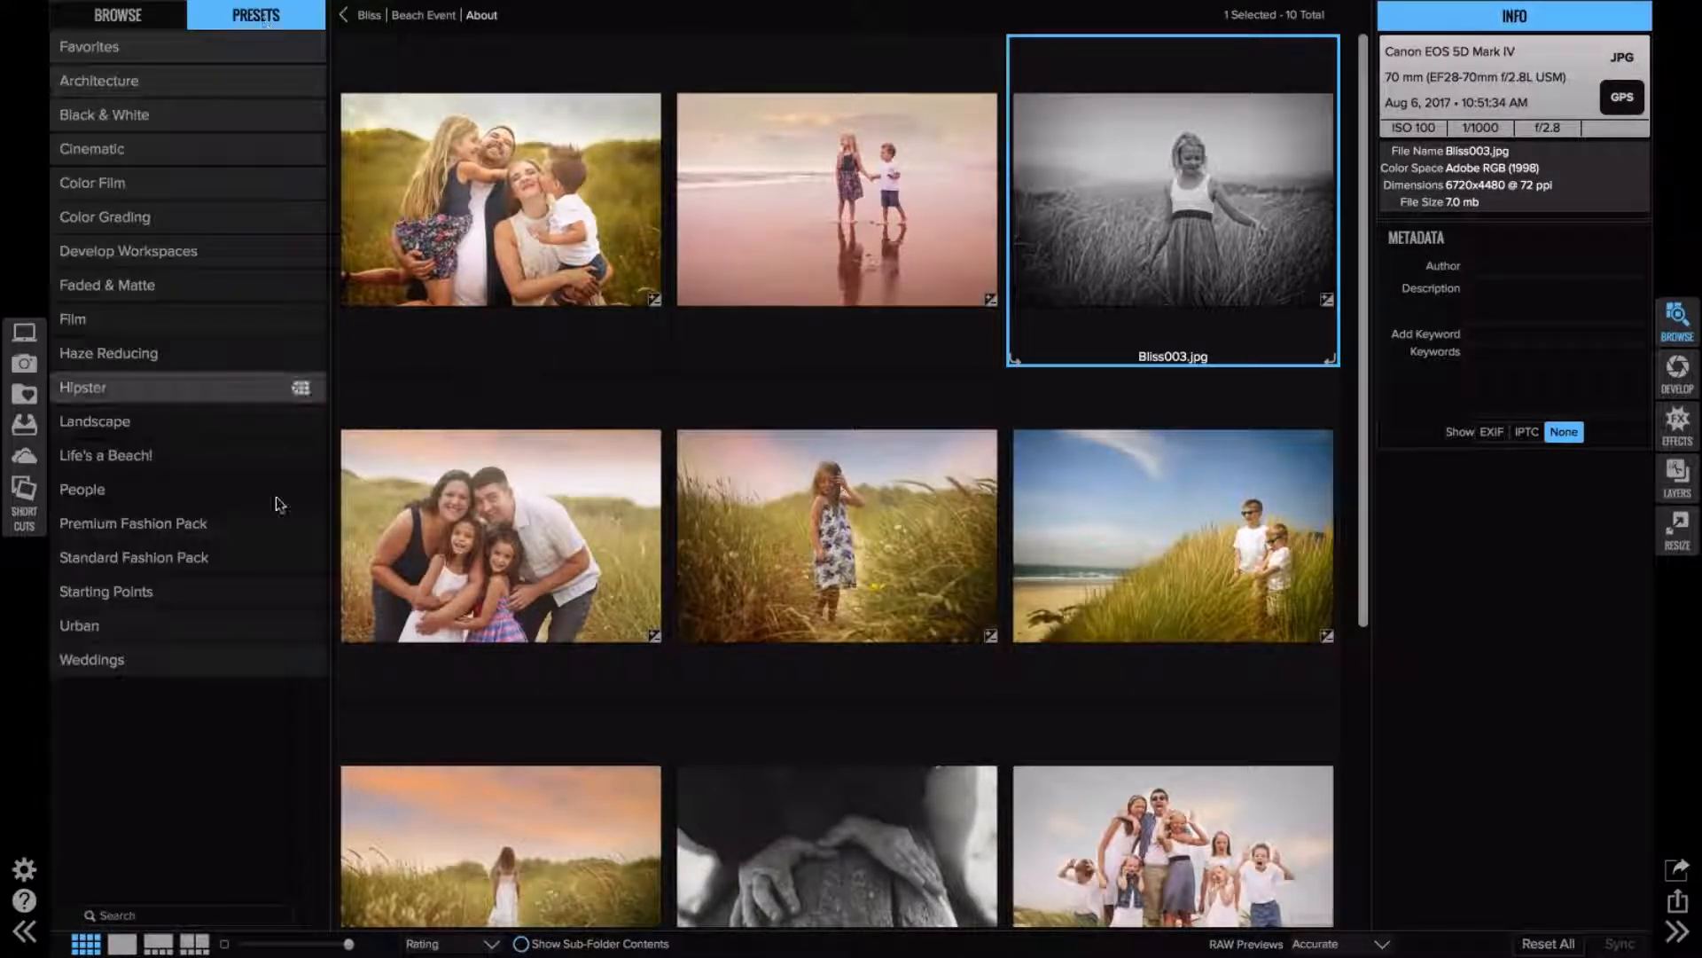
pyautogui.click(232, 459)
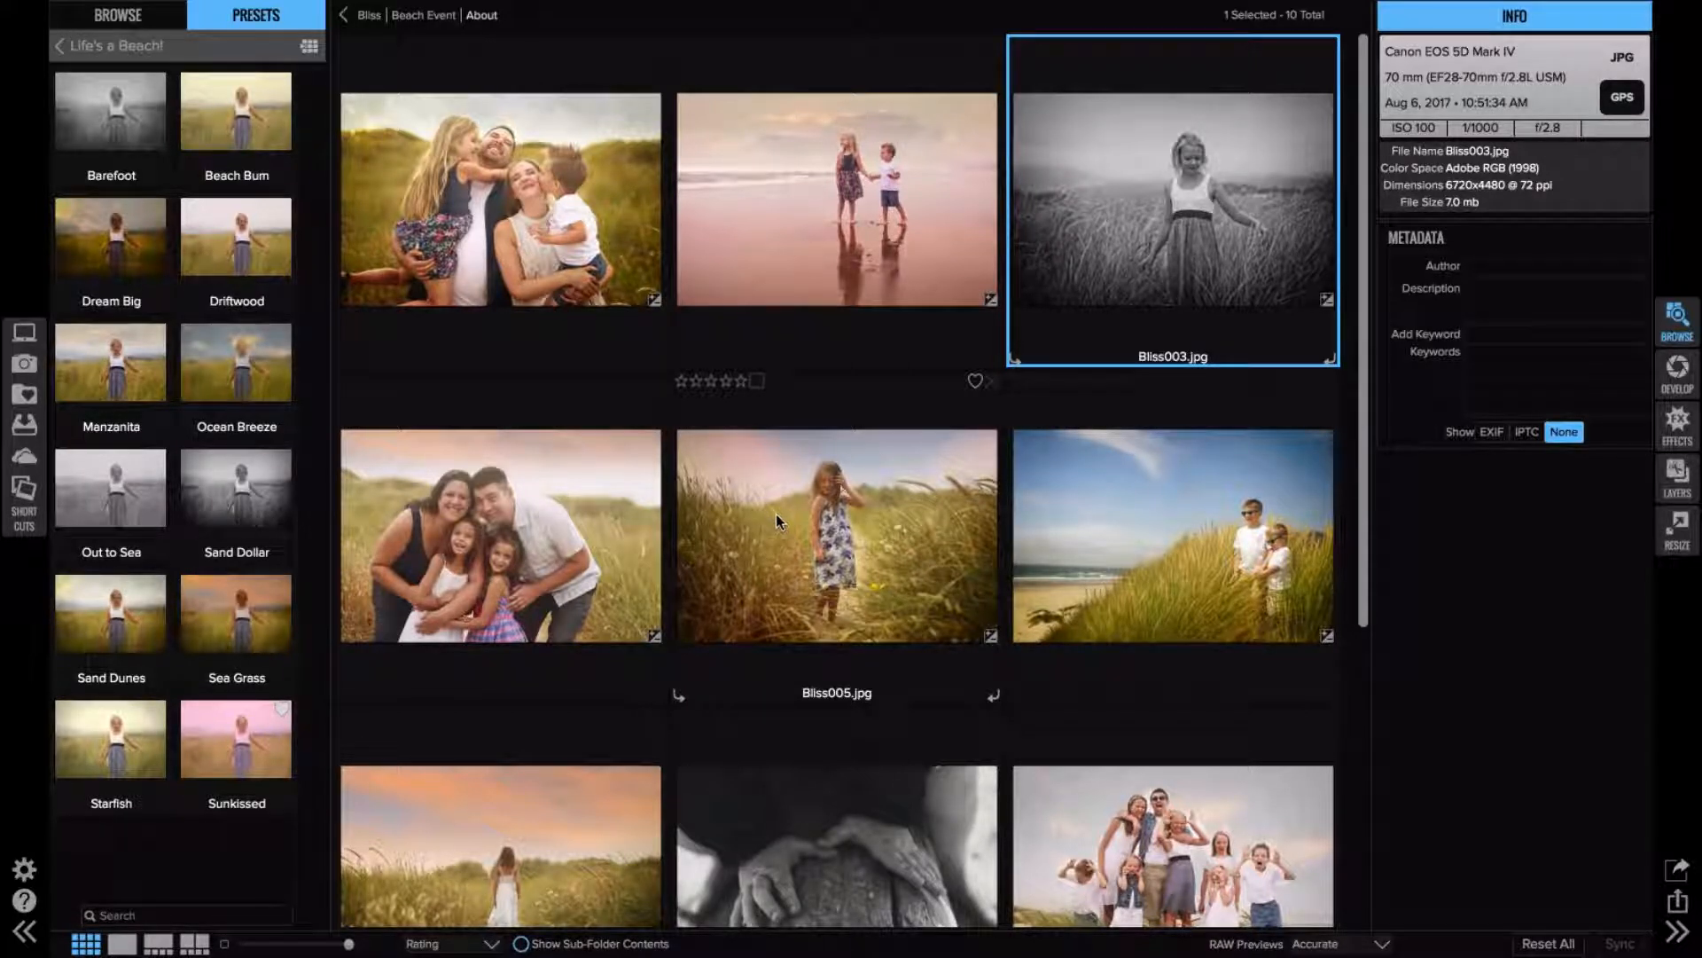
# - View Bliss002.jpg and Bliss003.jpg enlarged, return to the thumbnail grid and look over the folder's finished photos
pyautogui.doubleClick(918, 200)
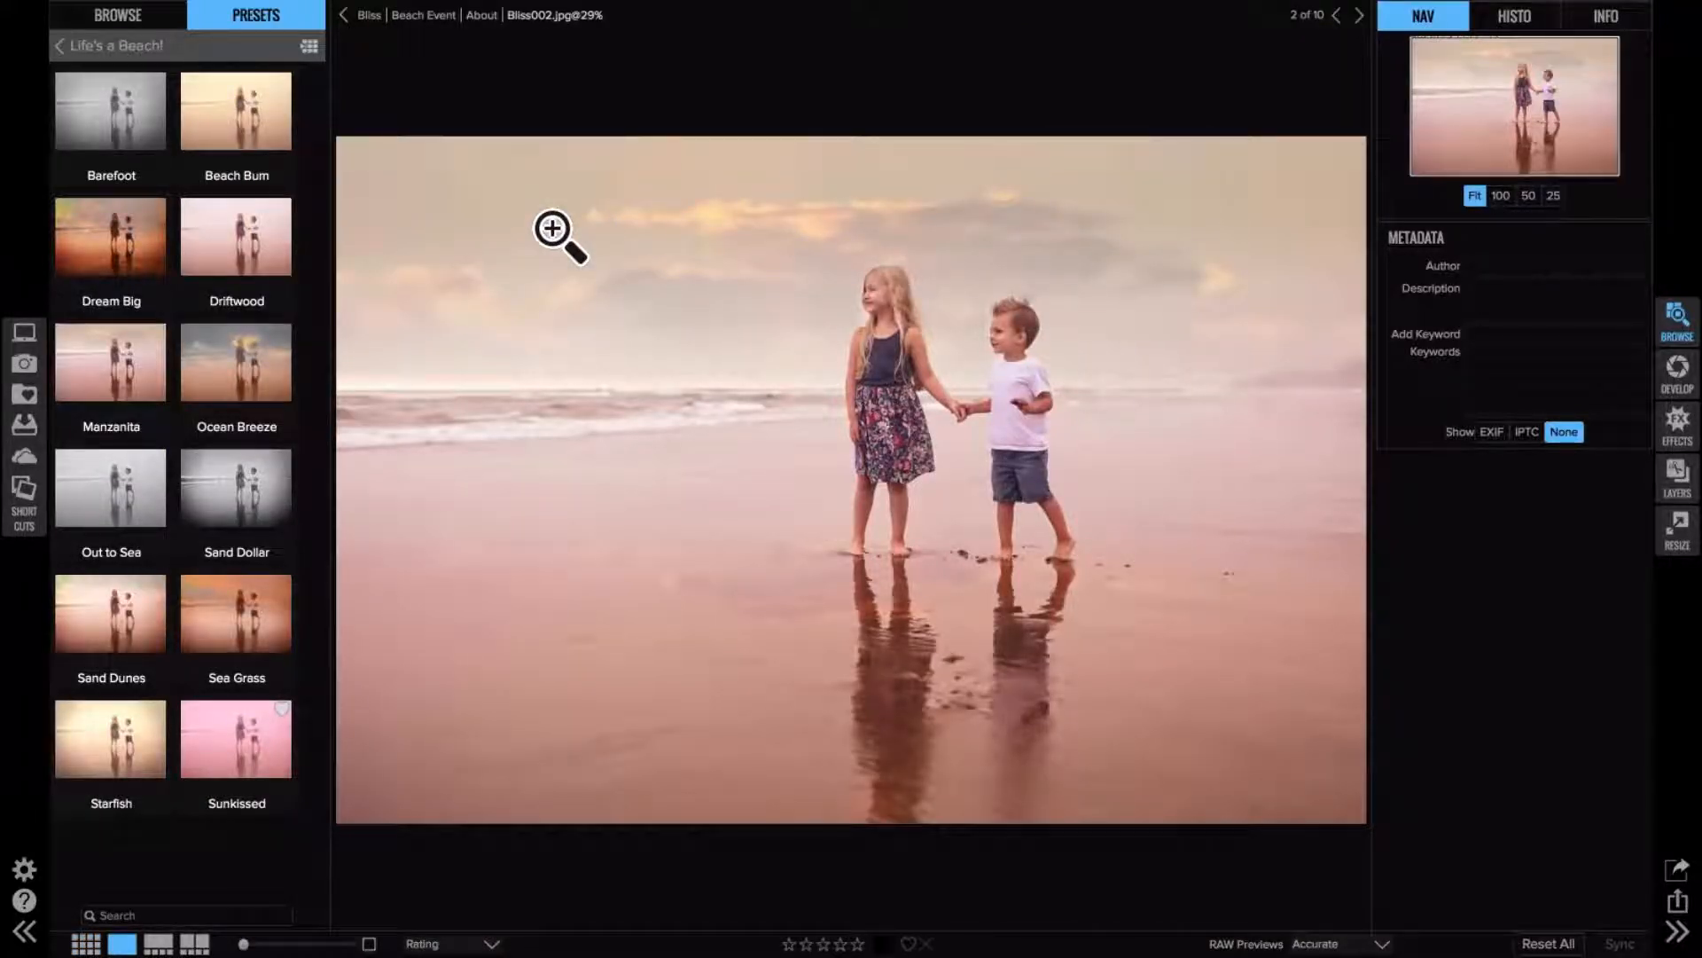
pyautogui.press('Right')
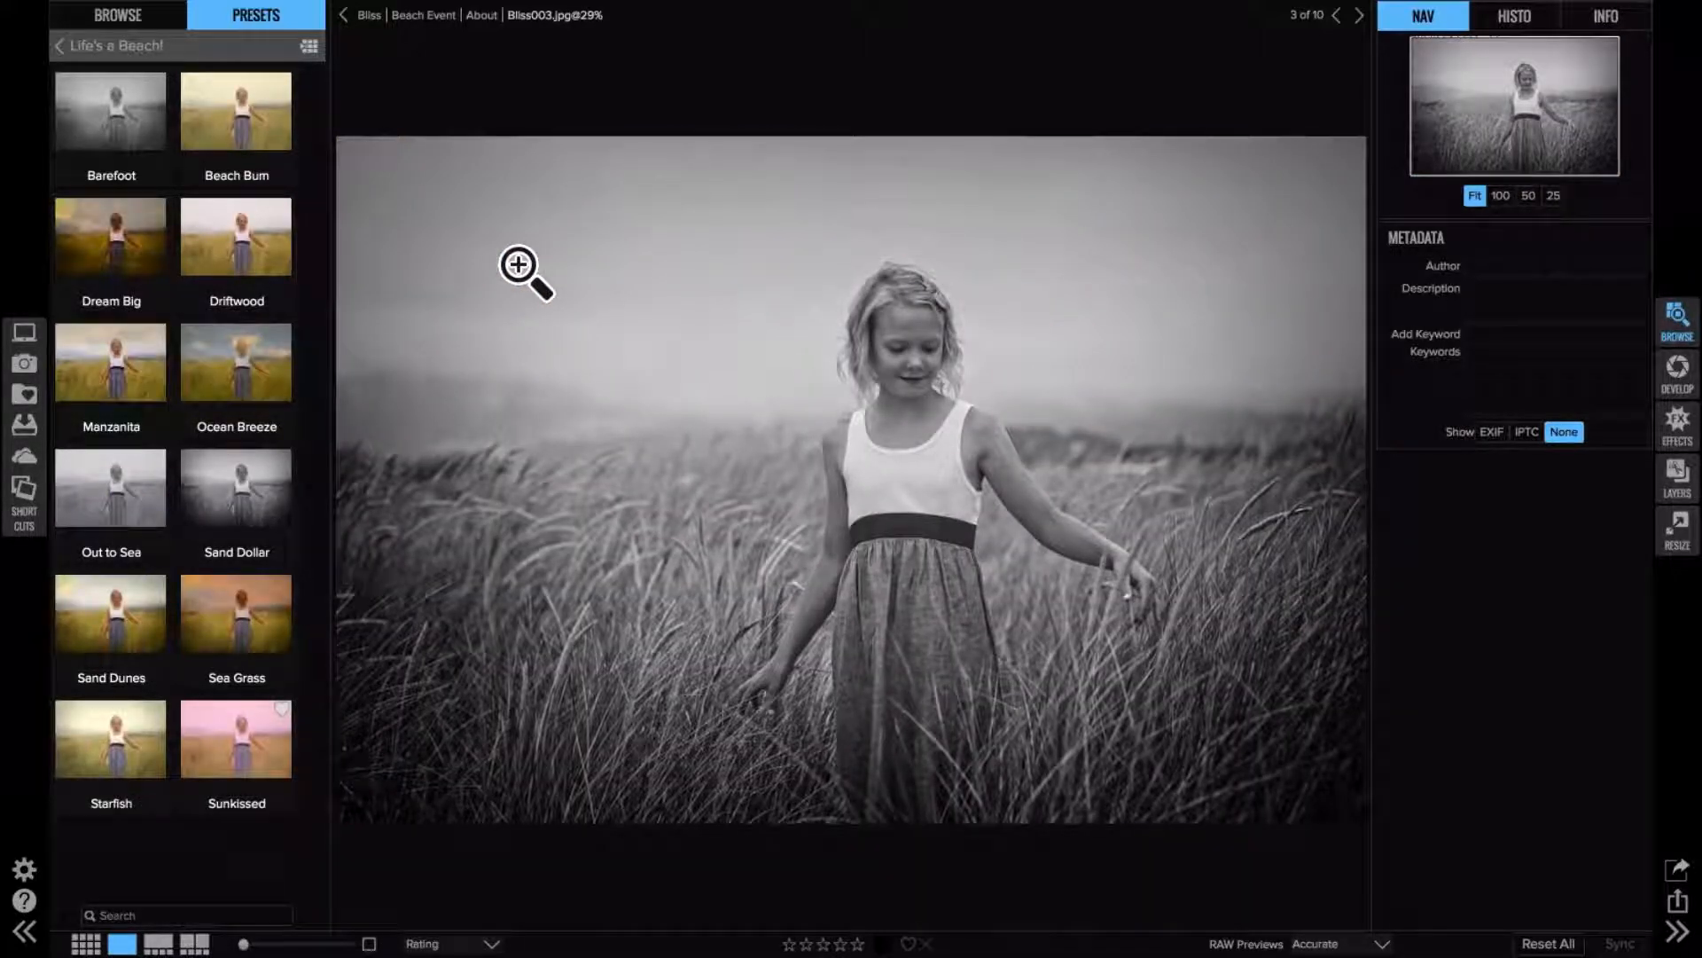
pyautogui.click(1688, 424)
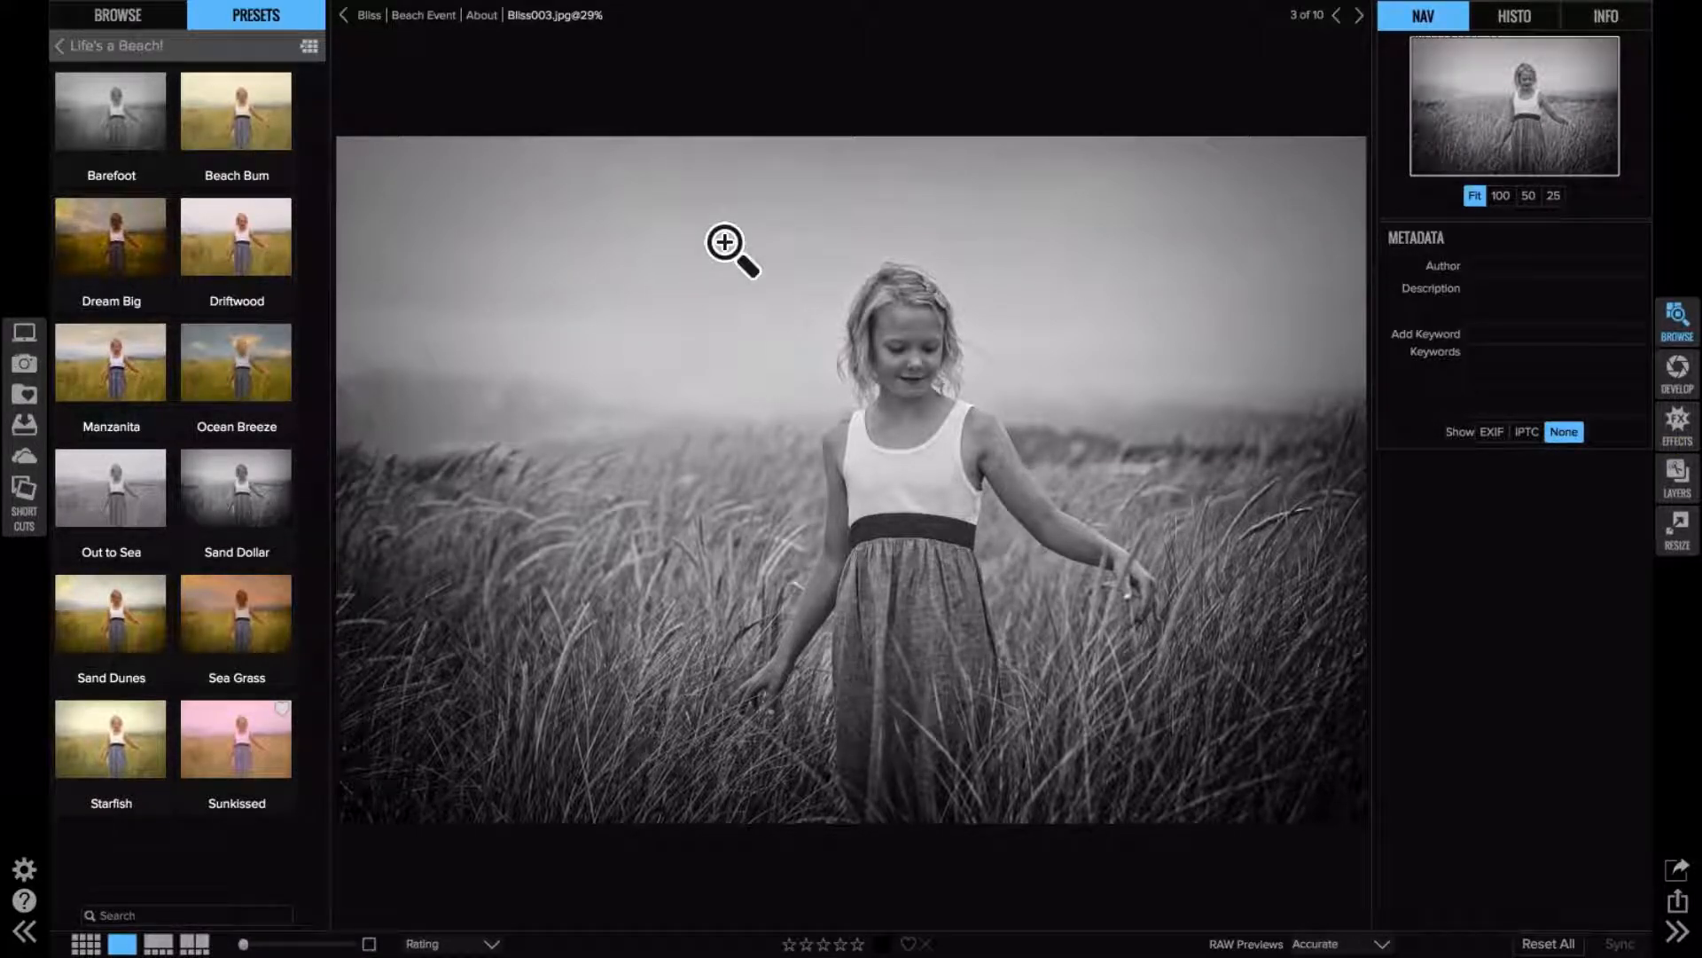
pyautogui.press('g')
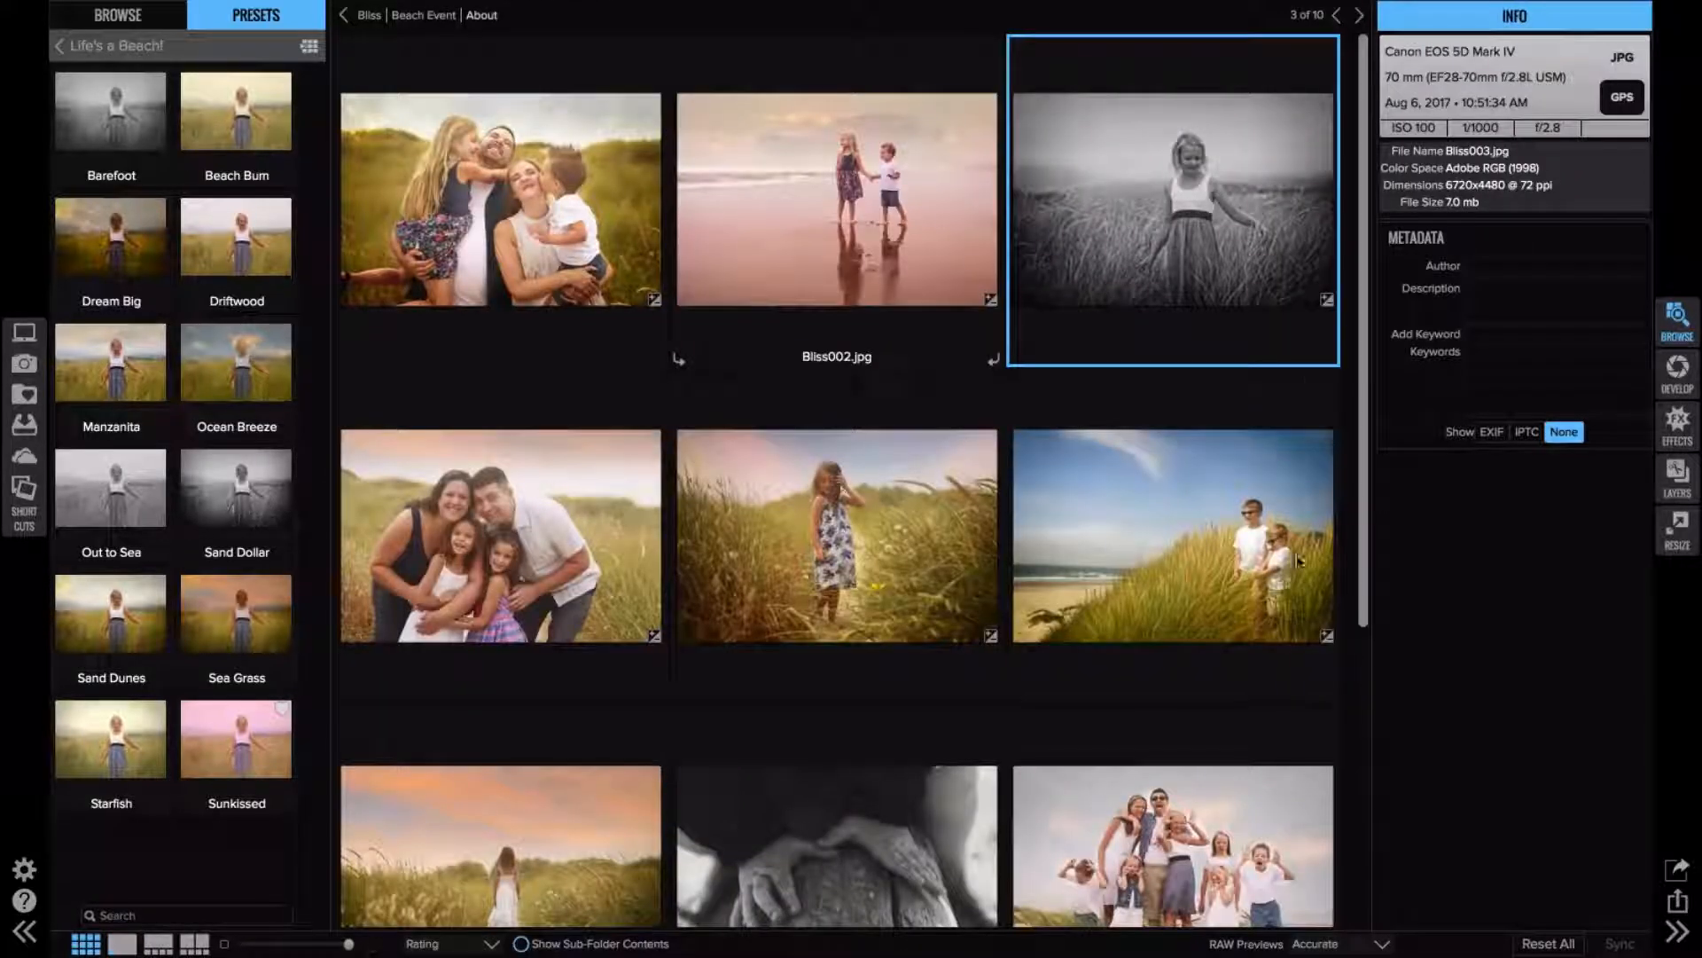
pyautogui.scroll(-3, 1291, 551)
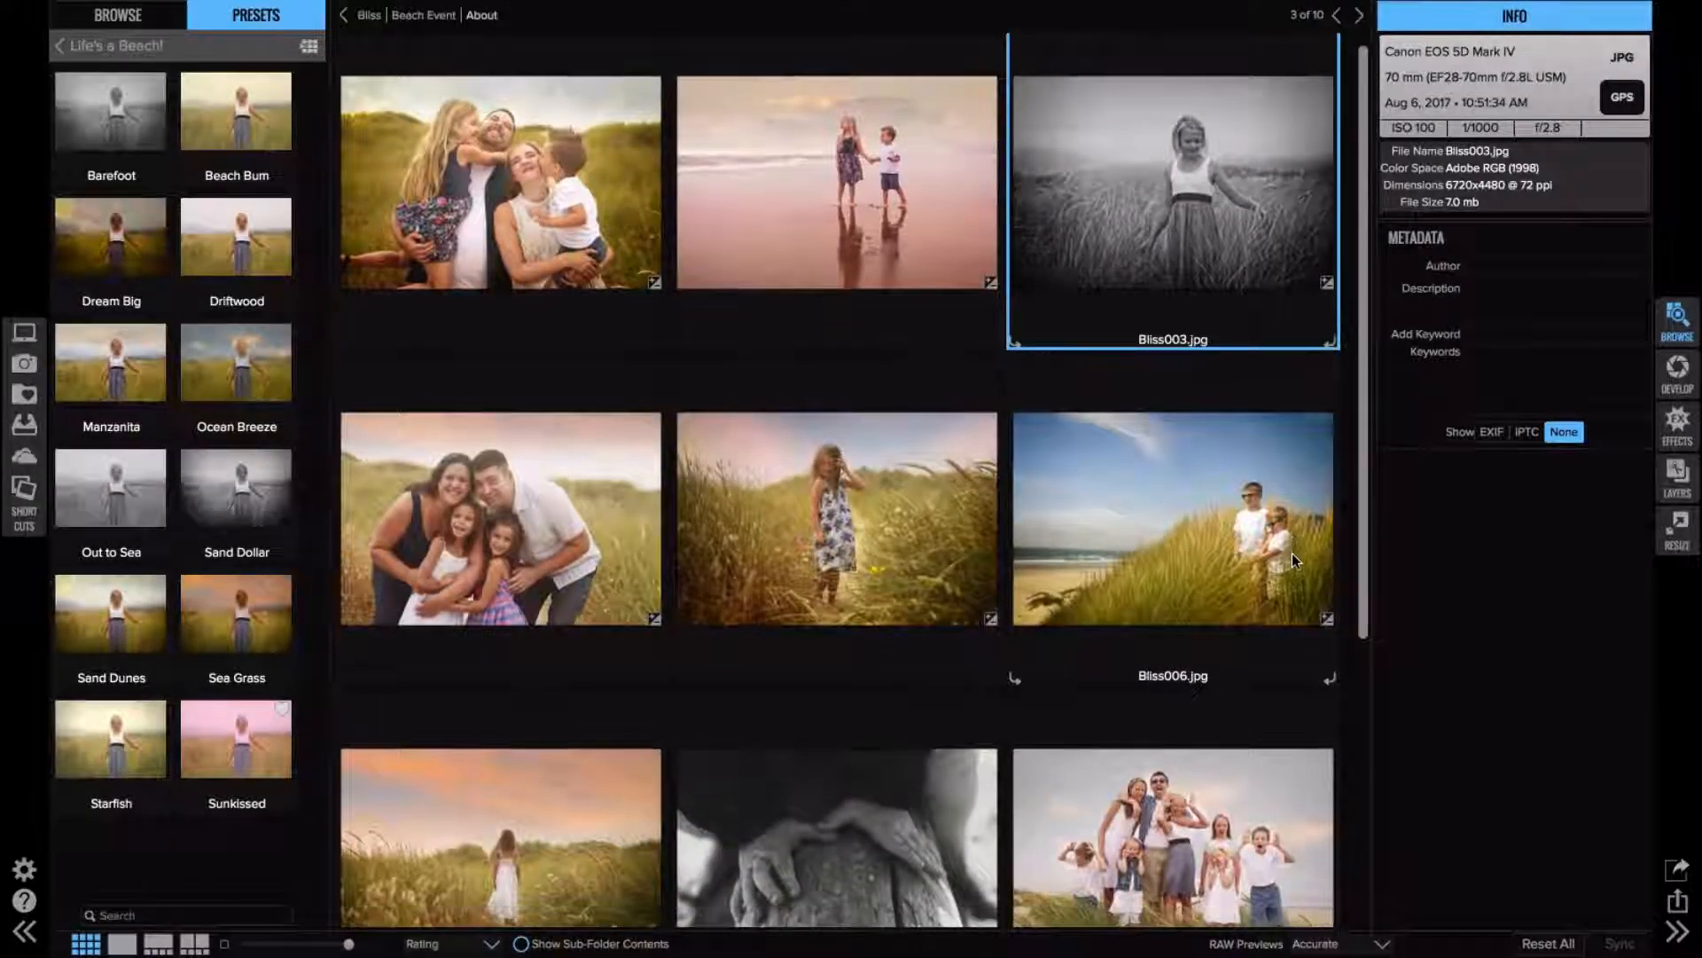
pyautogui.scroll(-3, 1291, 552)
pyautogui.scroll(7, 1291, 551)
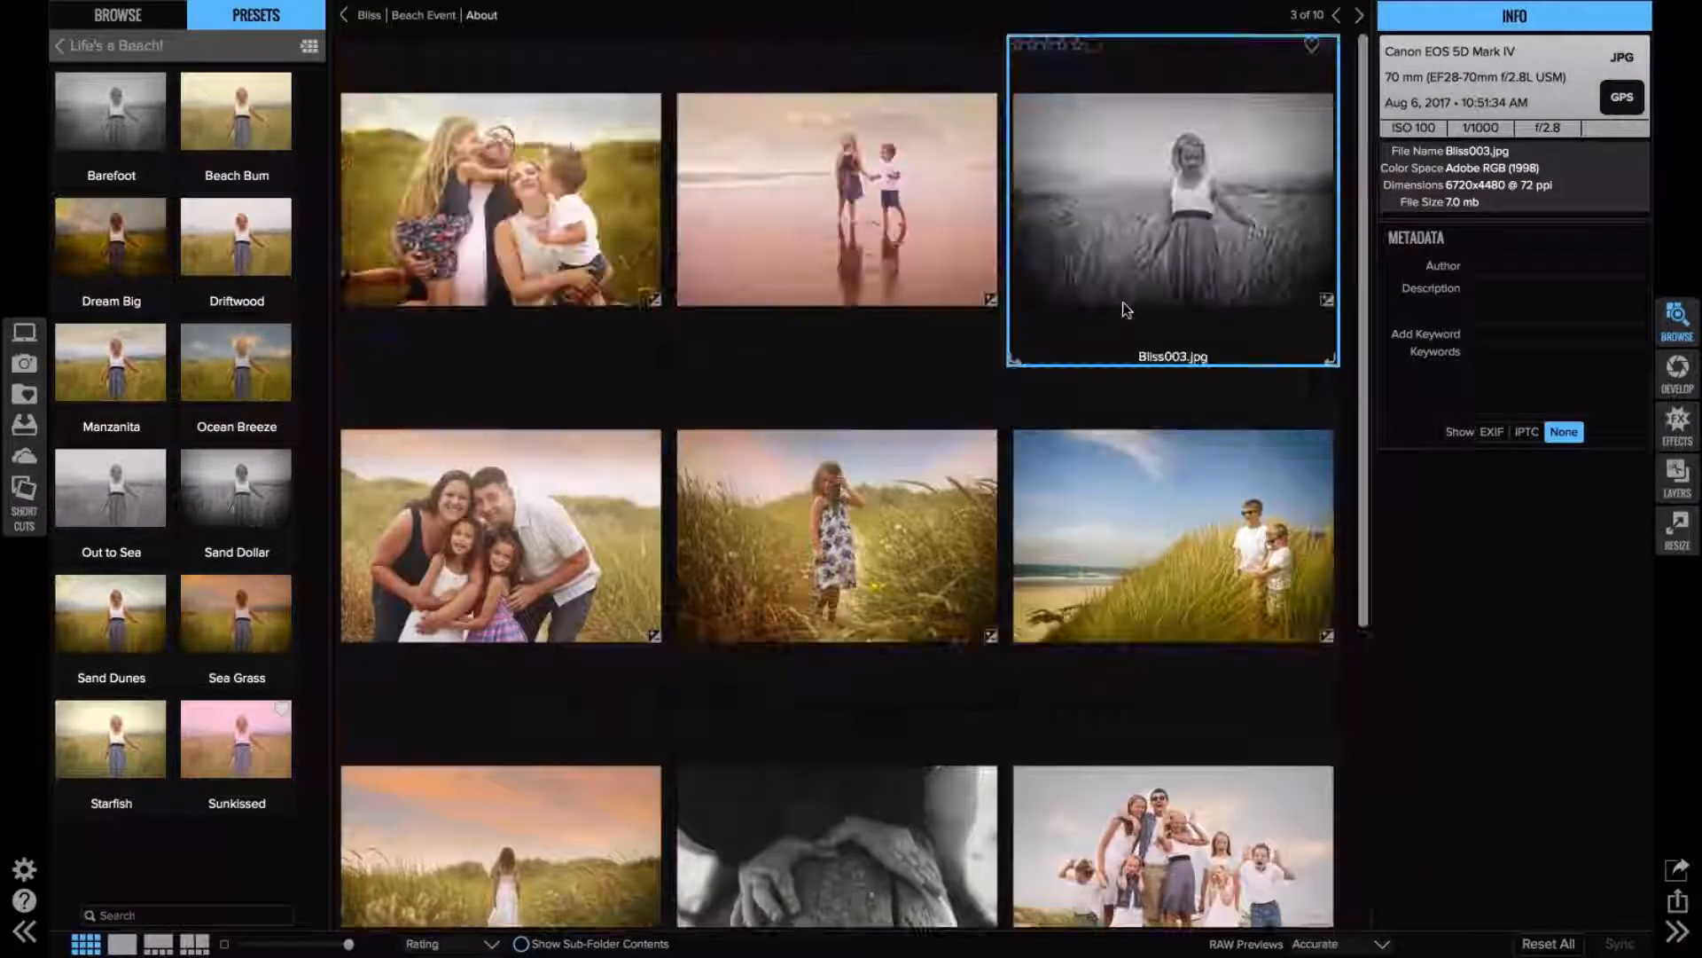
# - Open Bliss003.jpg in Effects and examine its filter stack from the Vignettes down to Black & White
pyautogui.doubleClick(1129, 261)
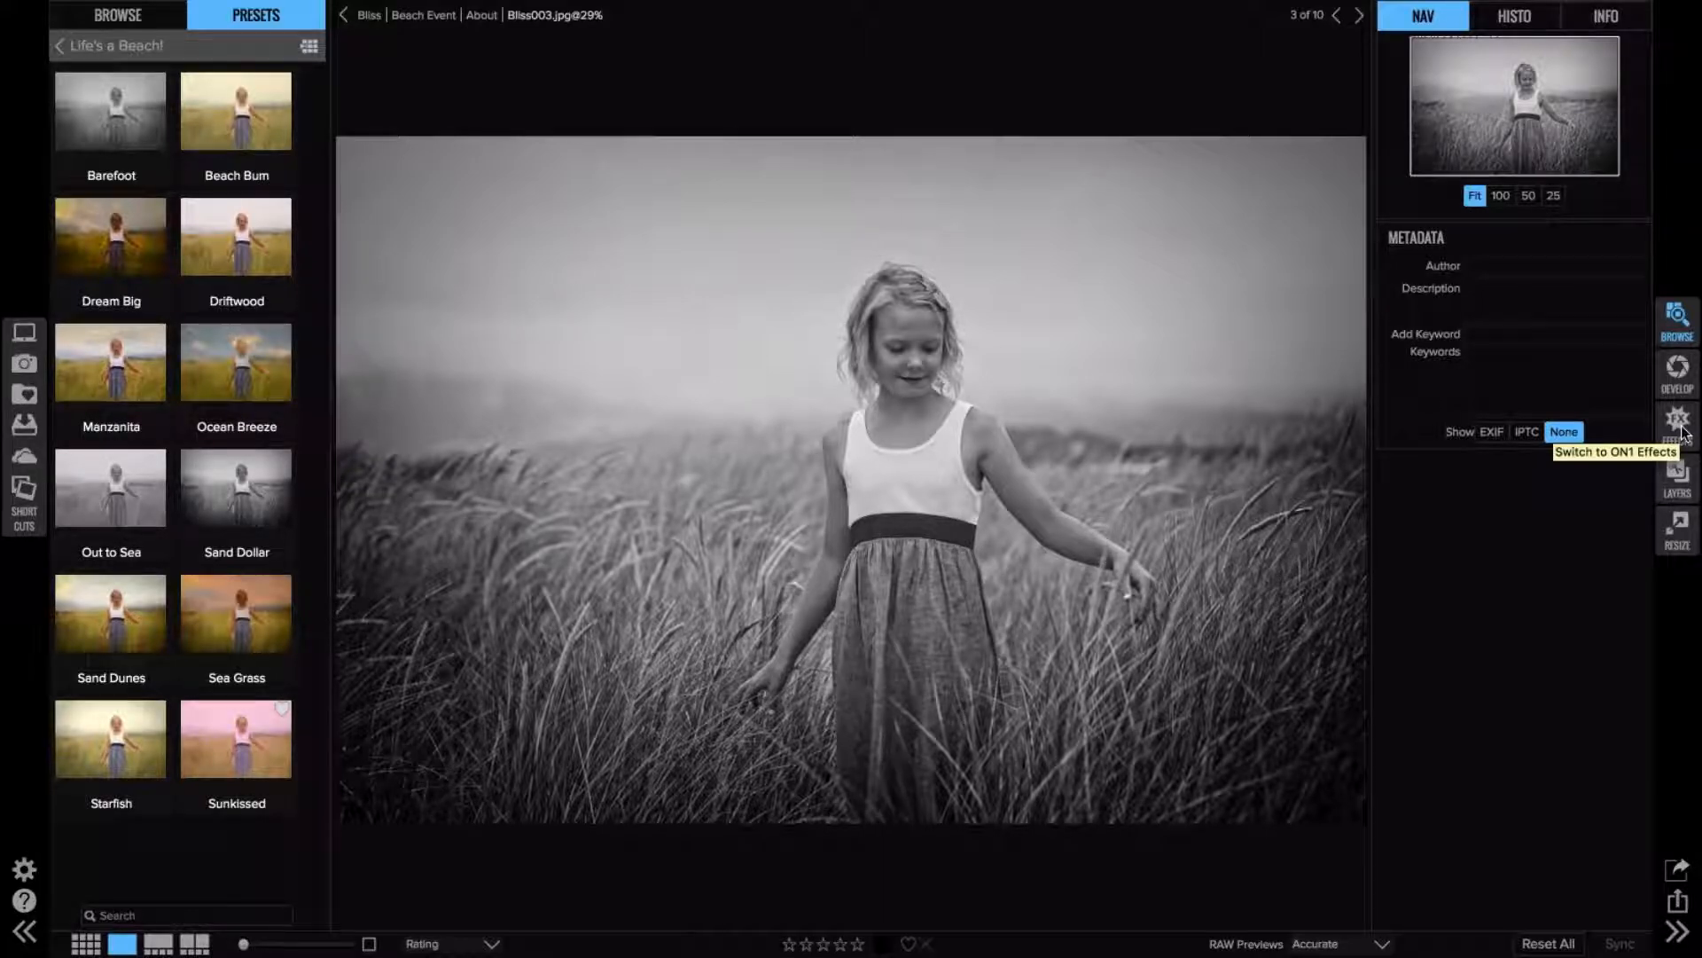
pyautogui.click(1680, 430)
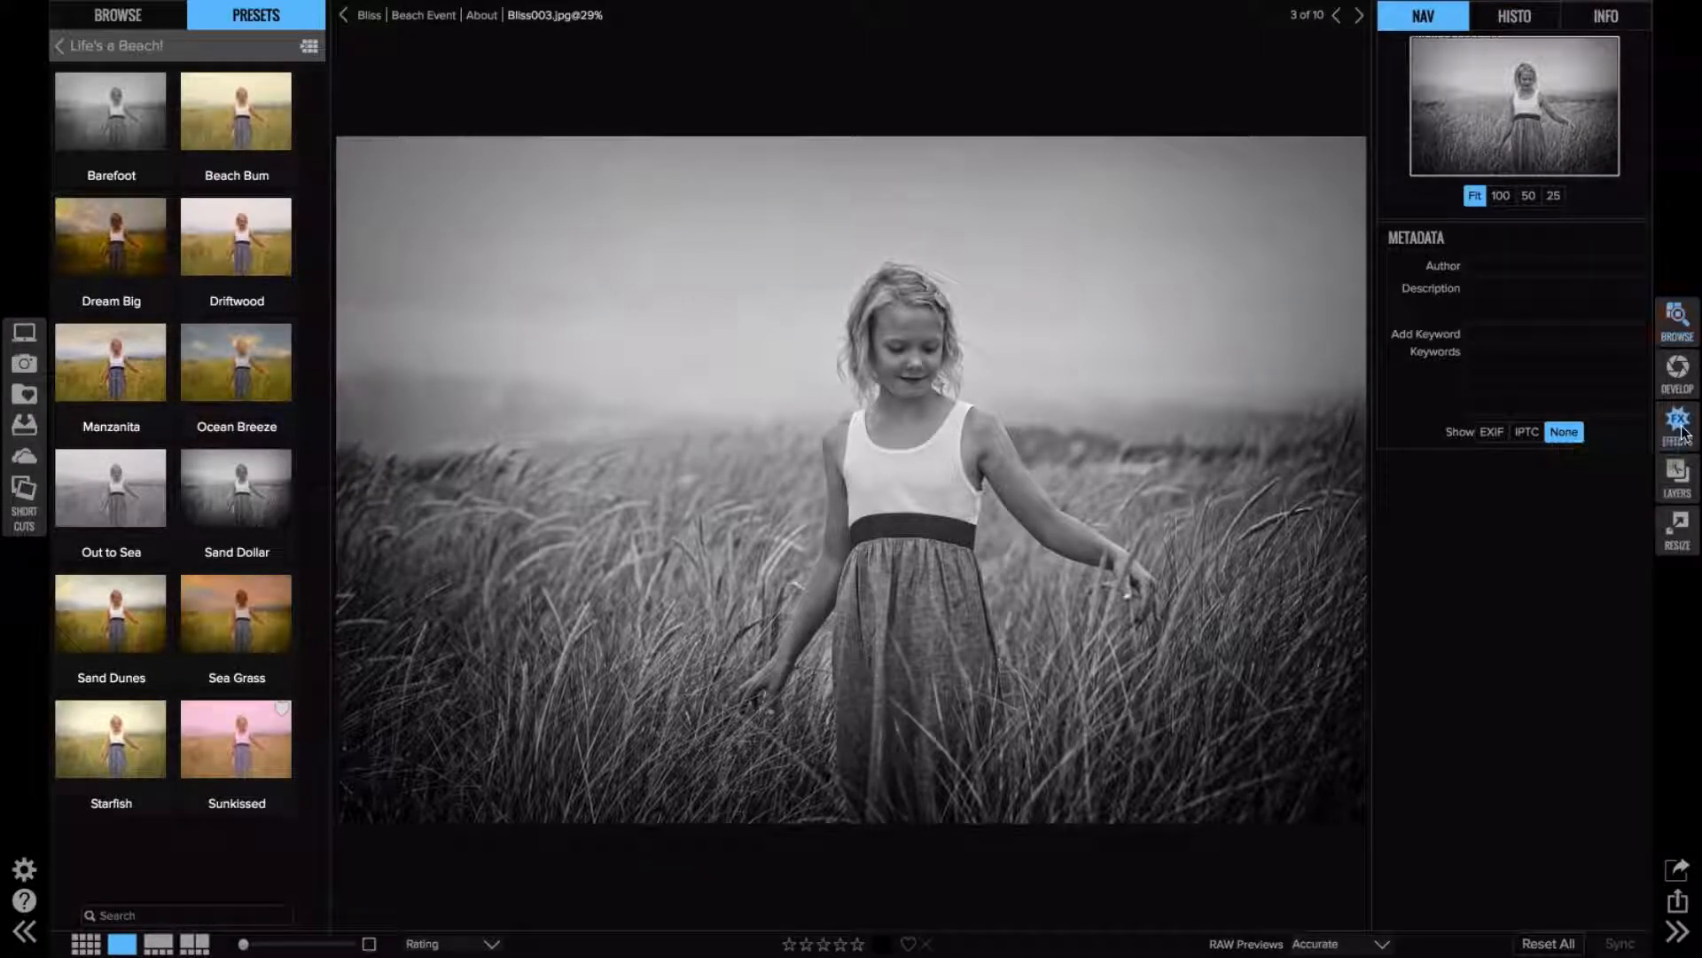
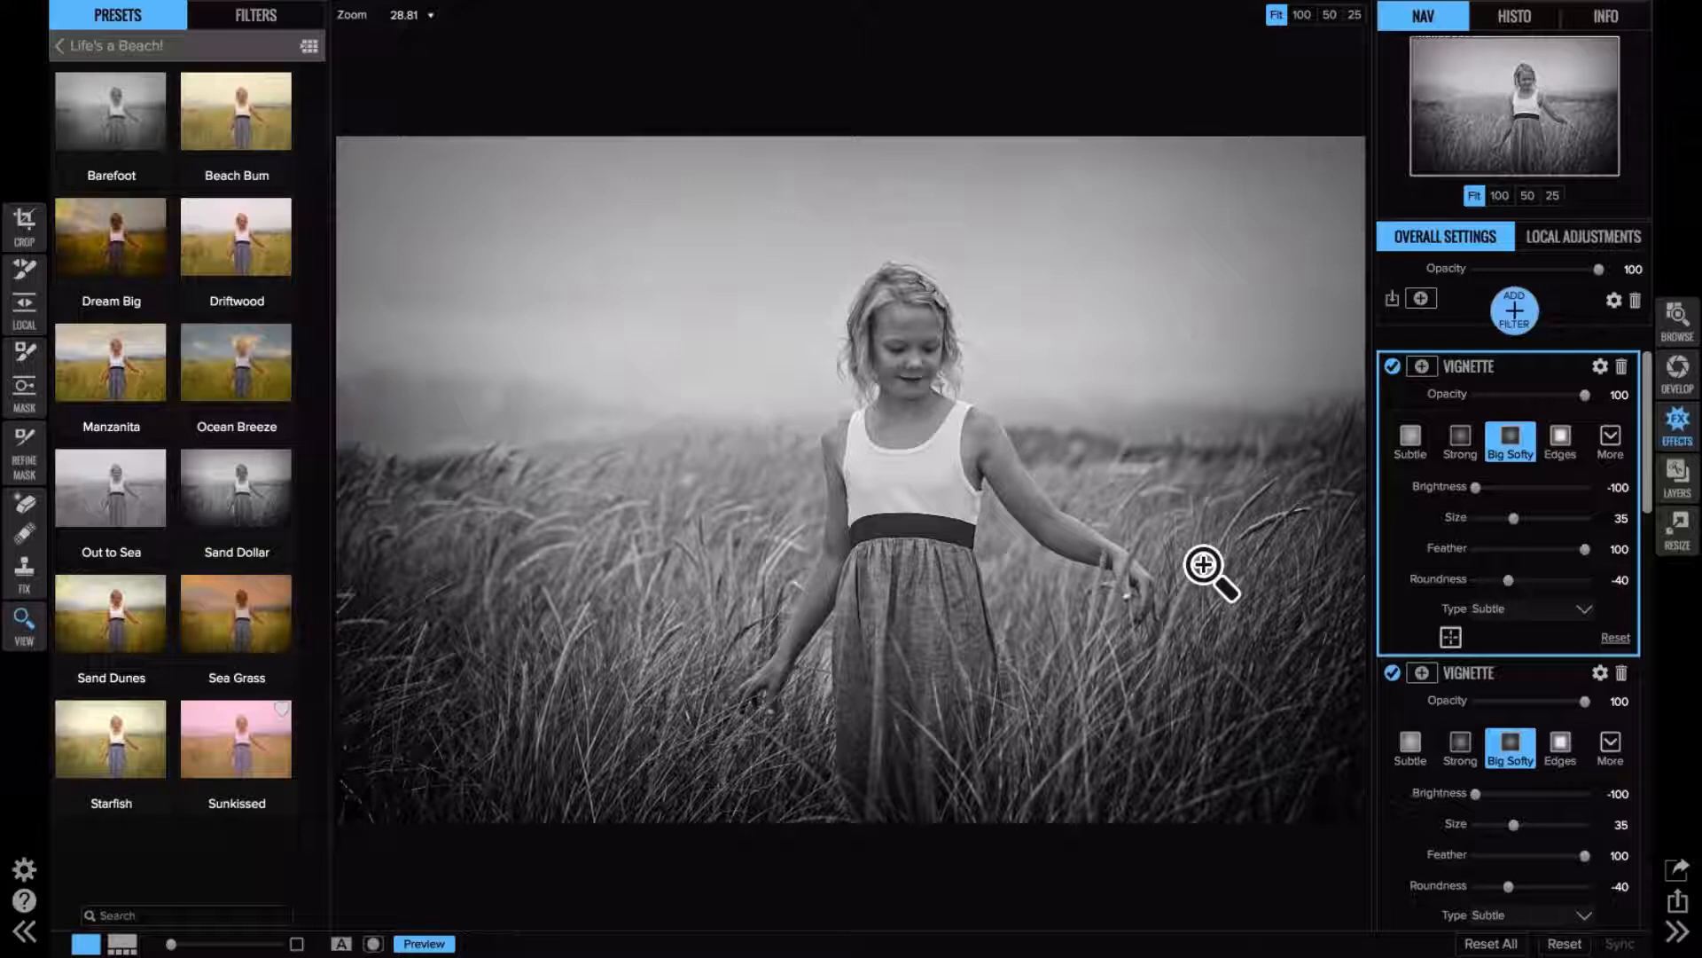
pyautogui.scroll(-12, 1498, 476)
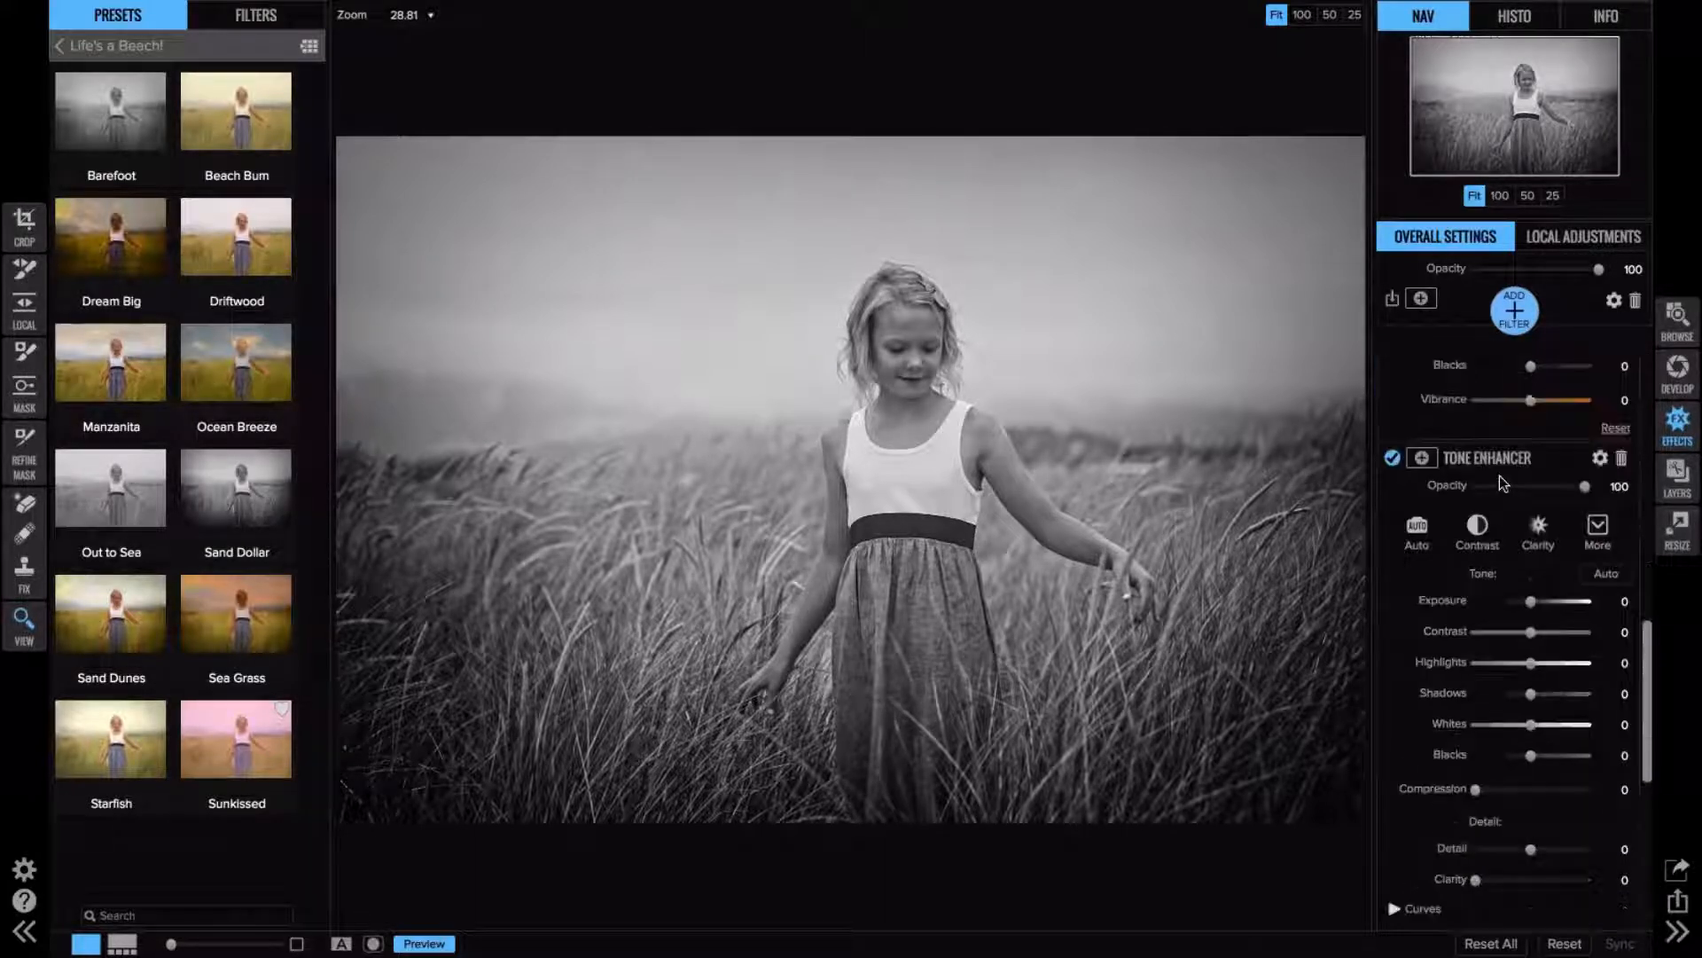
pyautogui.scroll(-6, 1500, 480)
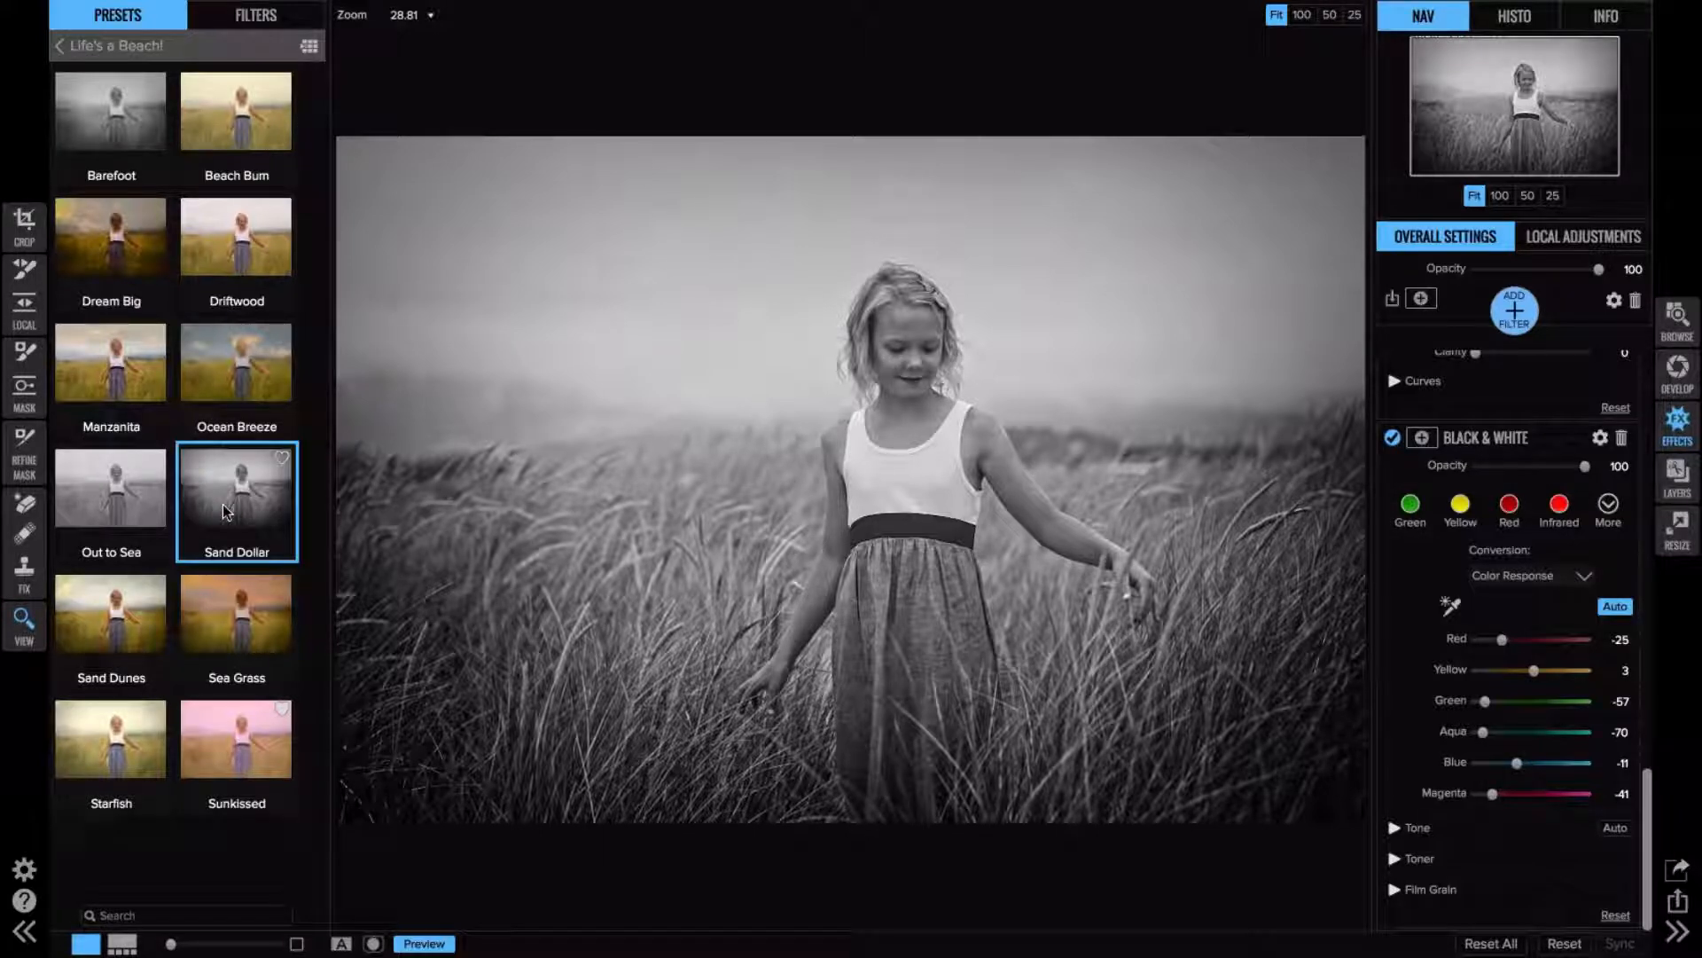
# - Try the Out to Sea preset on Bliss003.jpg, apply Barefoot instead and return to the thumbnail grid in Browse
pyautogui.click(95, 499)
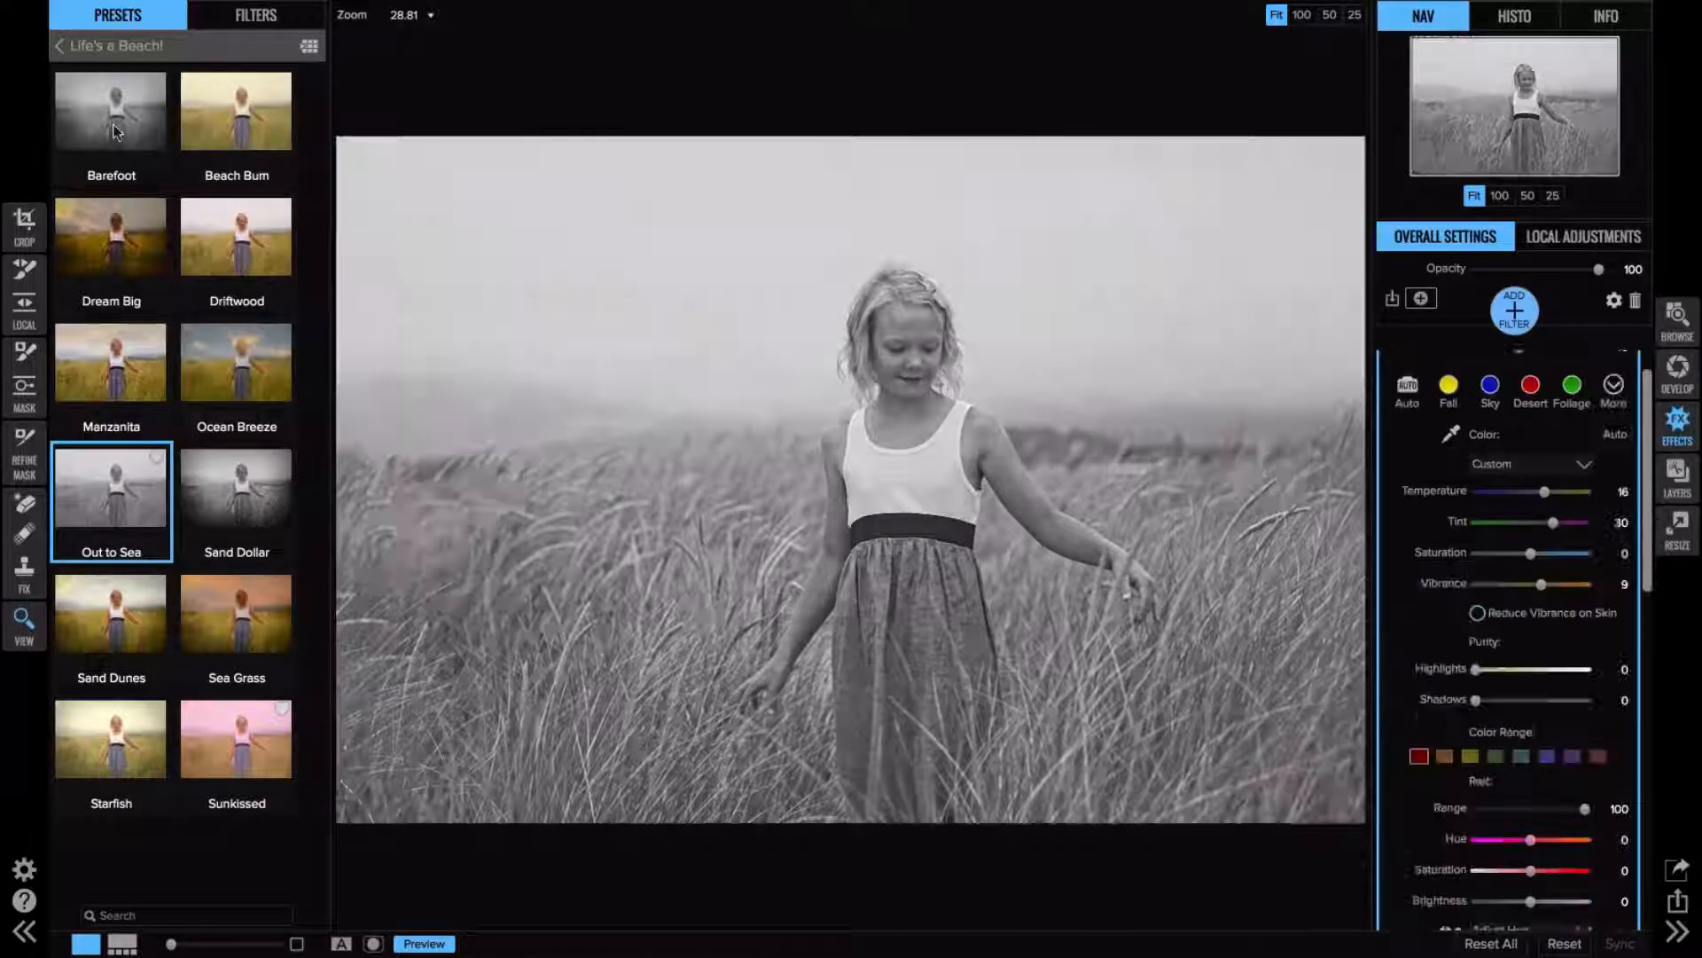
pyautogui.click(113, 131)
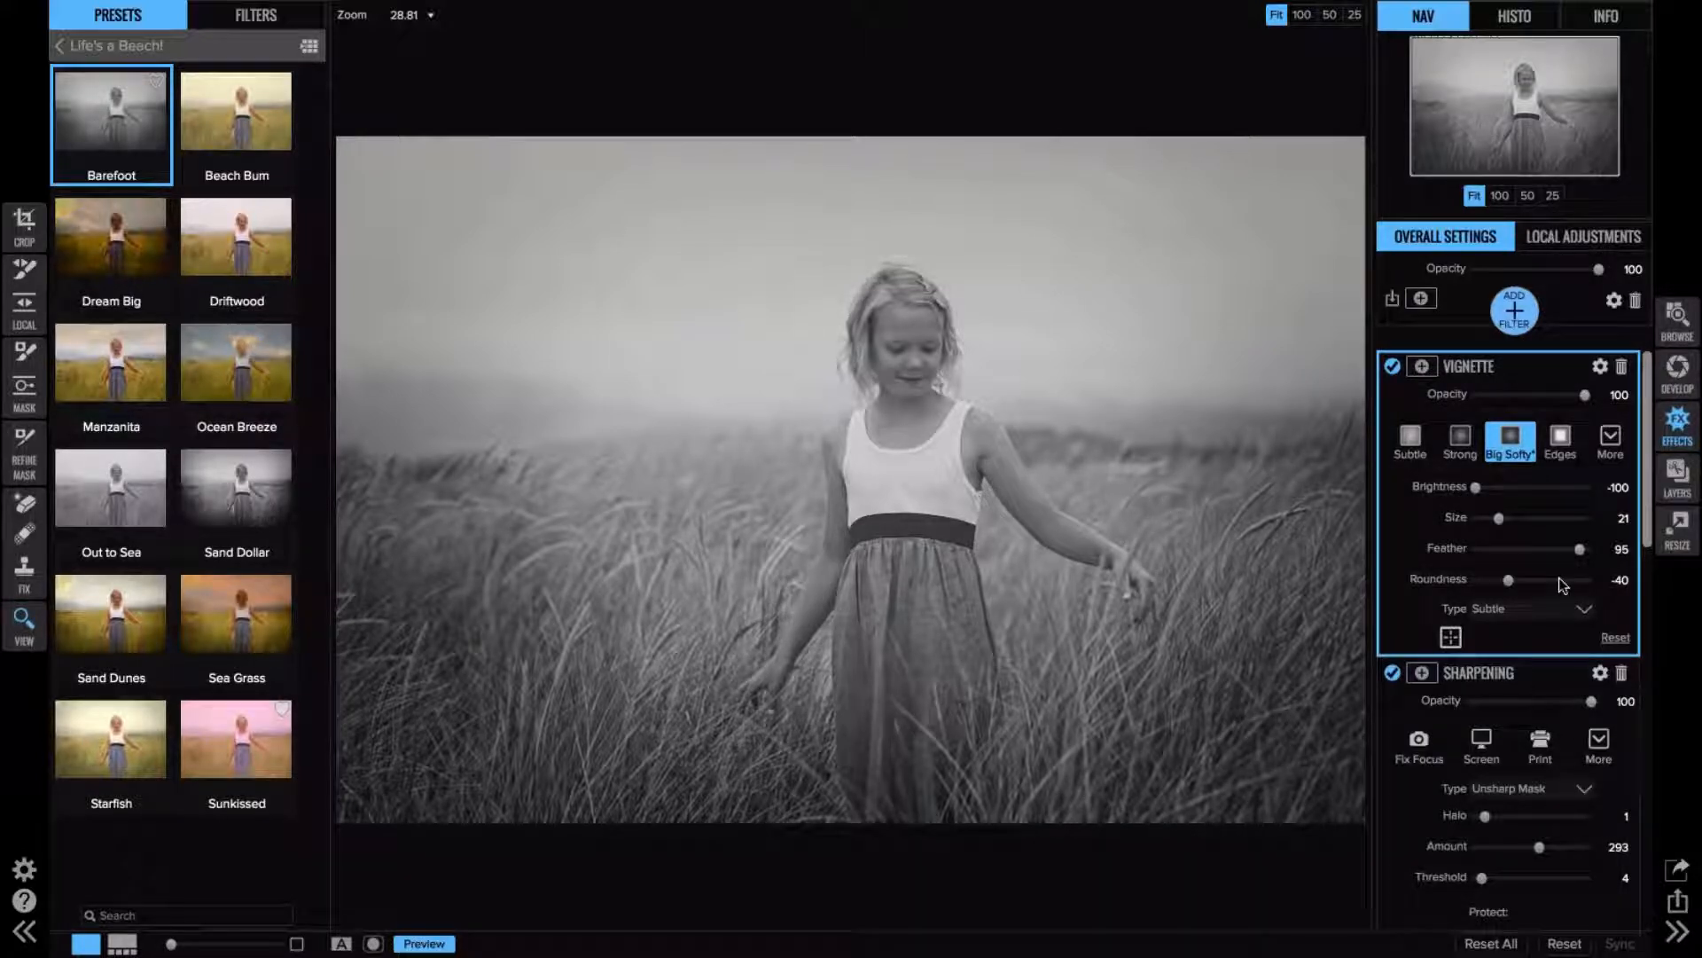
pyautogui.click(1682, 315)
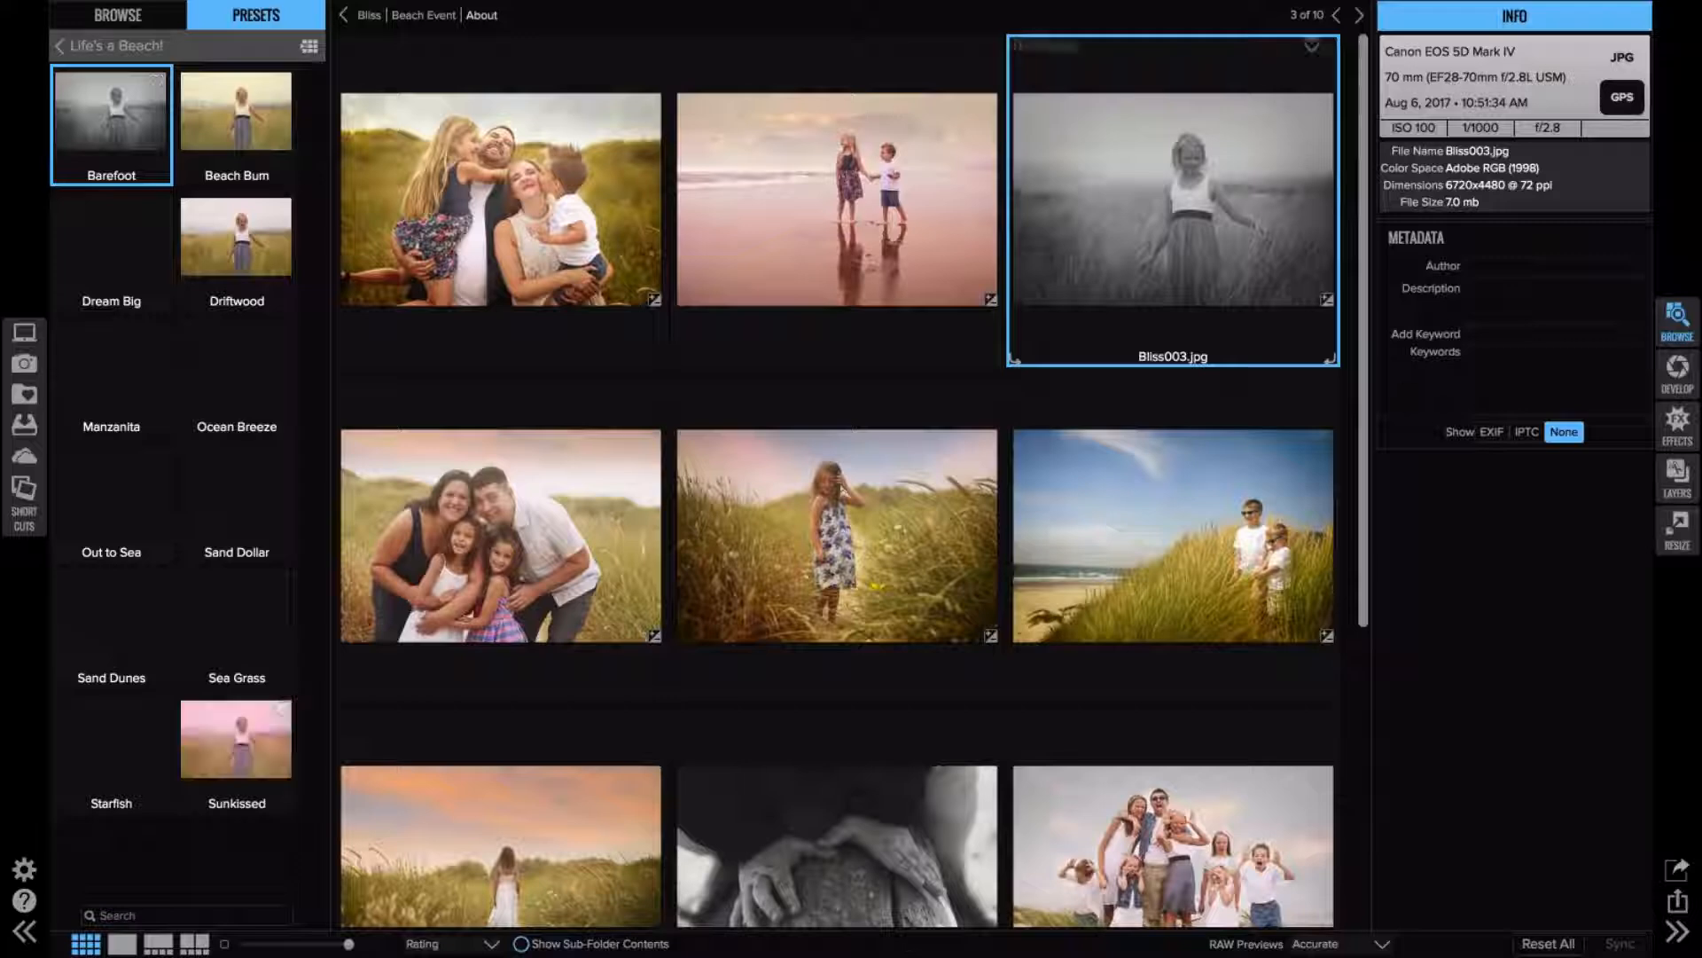
# - Open the fourth folder under Beach Event and find the photos of the girl with outstretched arms on the dune
pyautogui.click(344, 15)
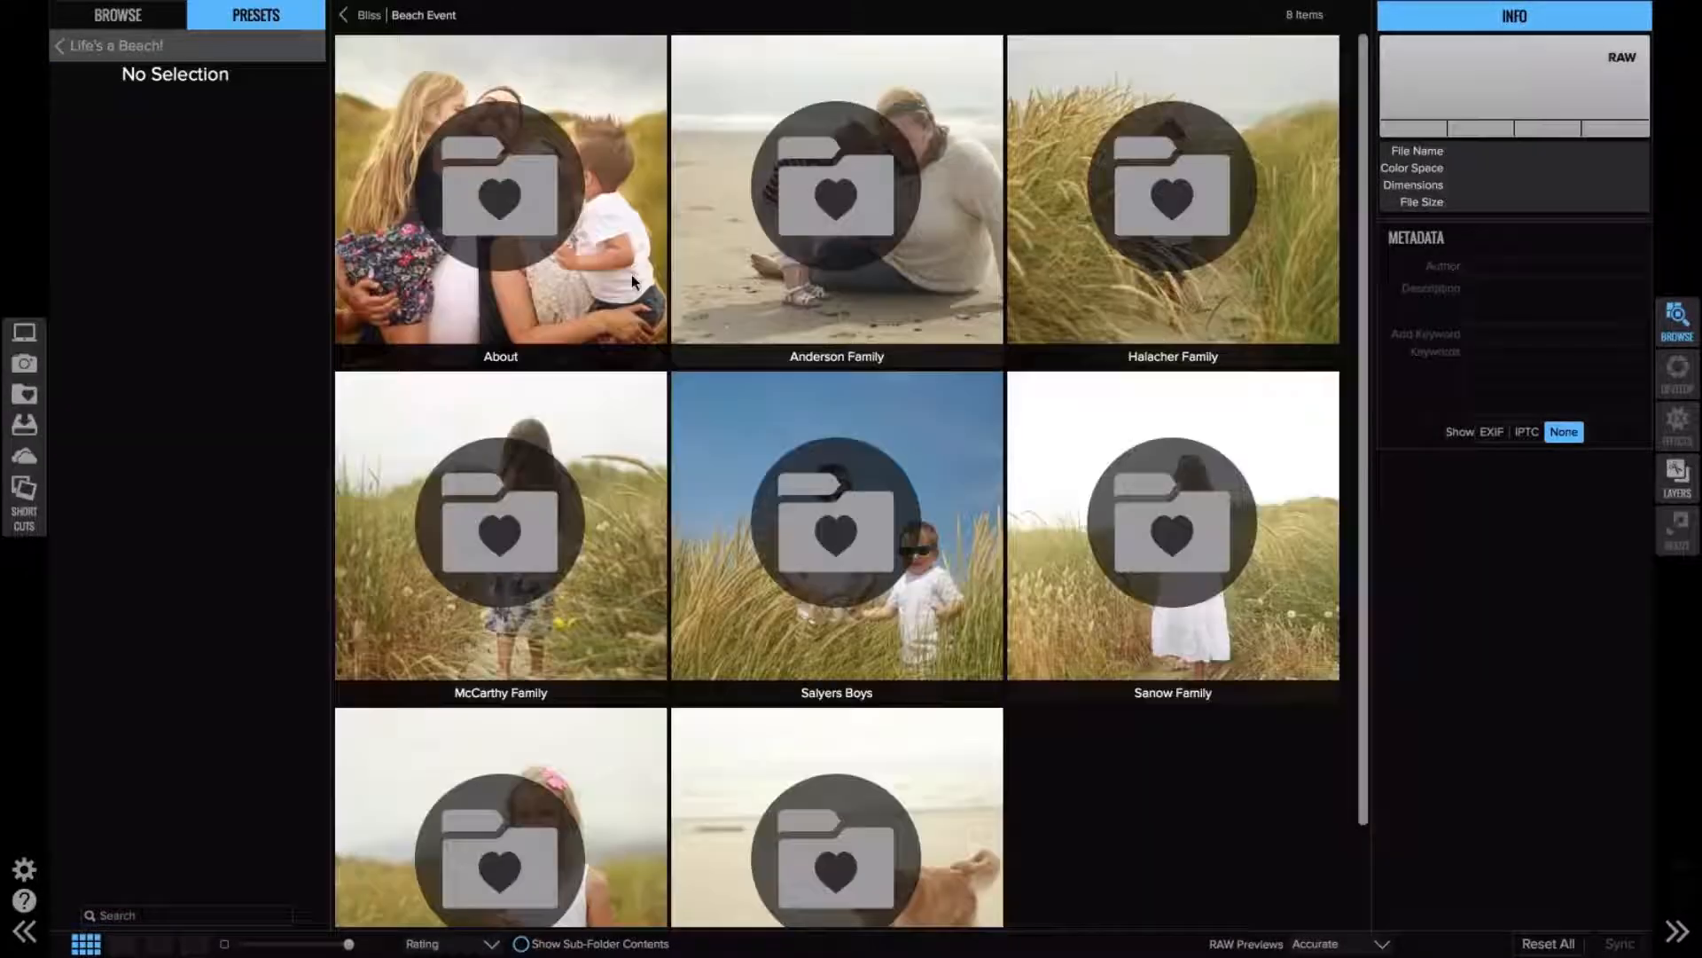
pyautogui.doubleClick(466, 451)
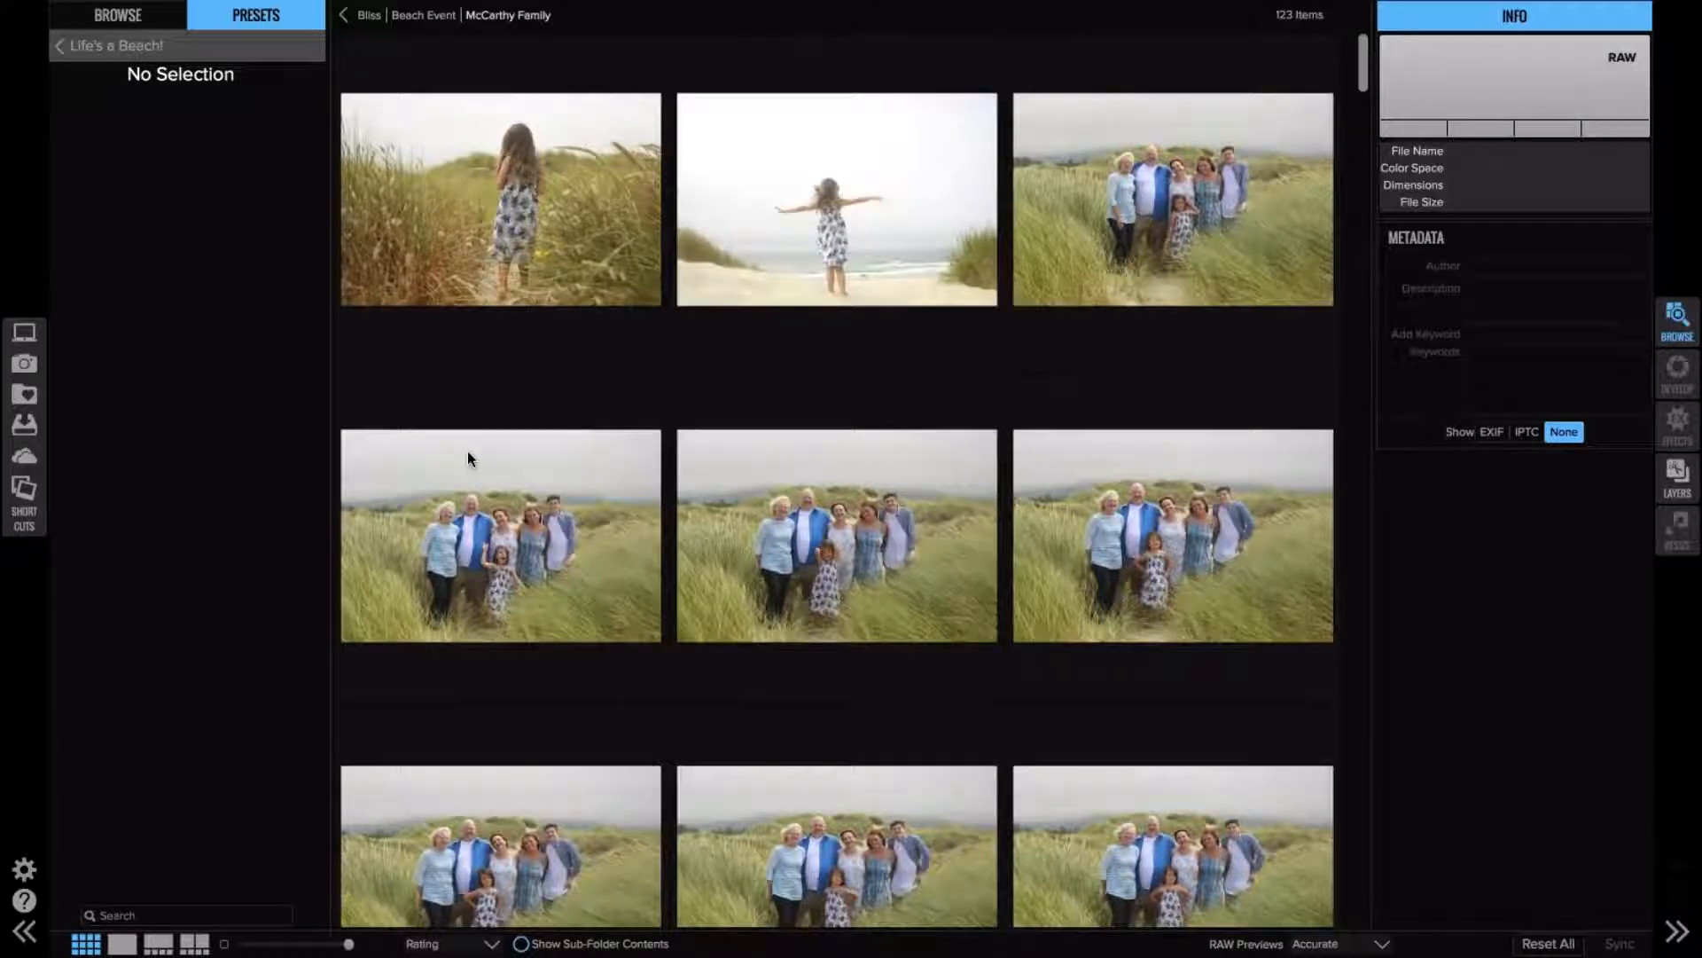
pyautogui.scroll(-20, 466, 450)
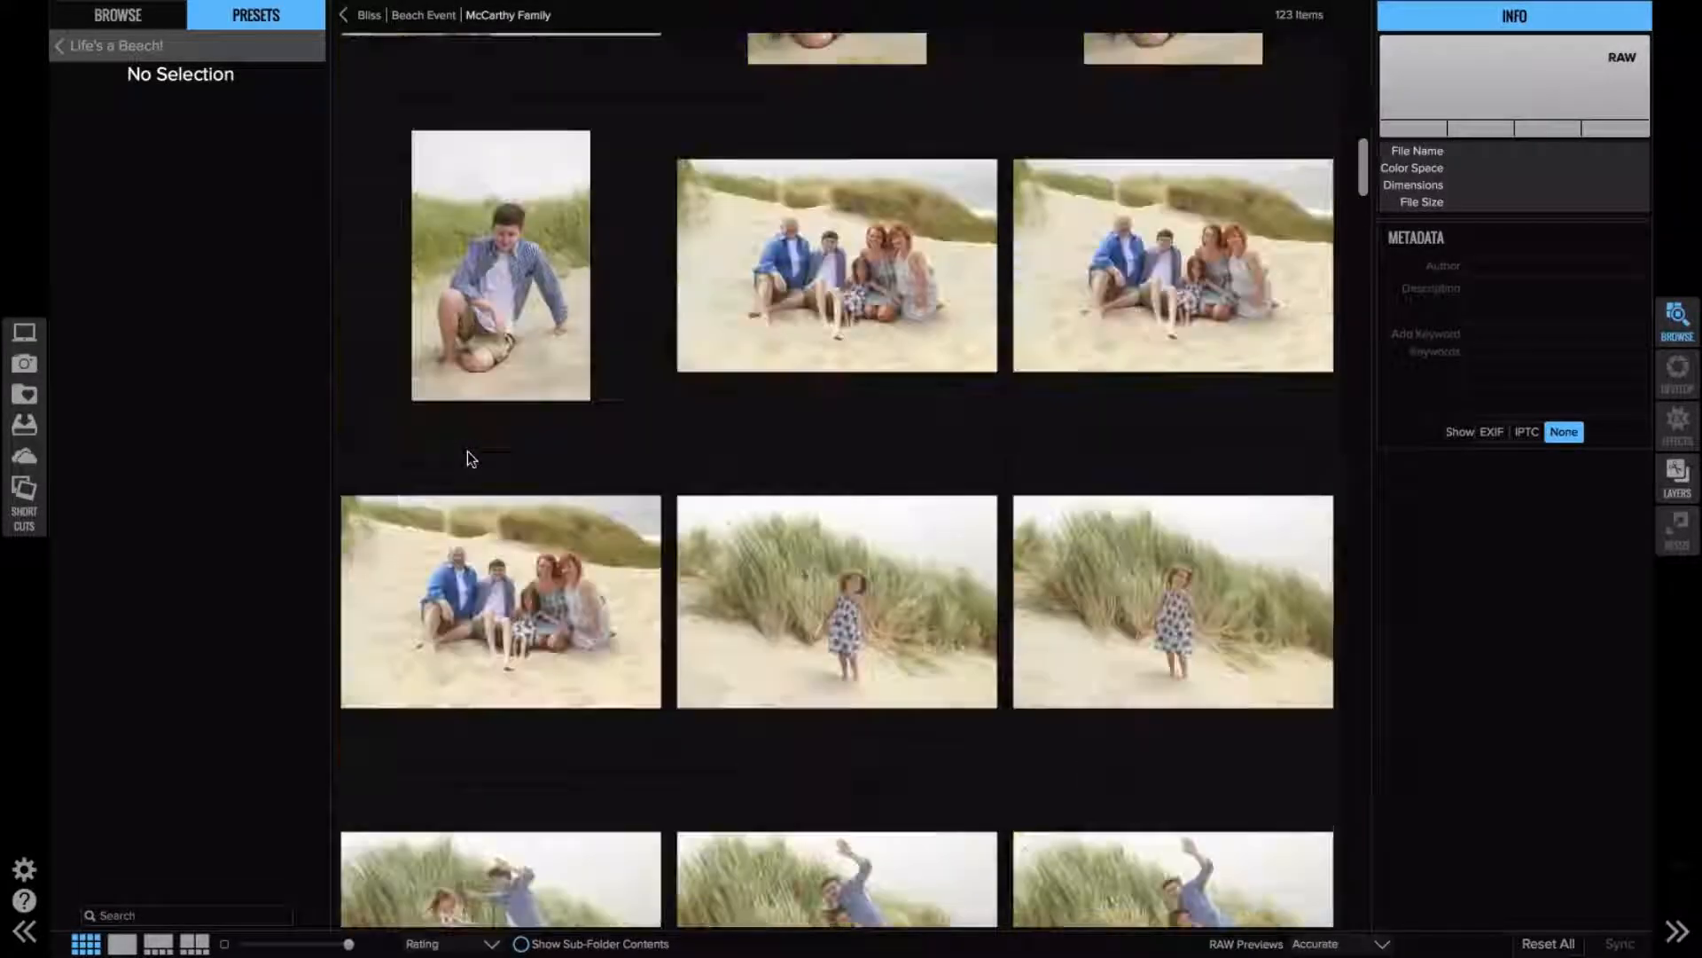
pyautogui.scroll(-5, 466, 450)
pyautogui.scroll(3, 466, 450)
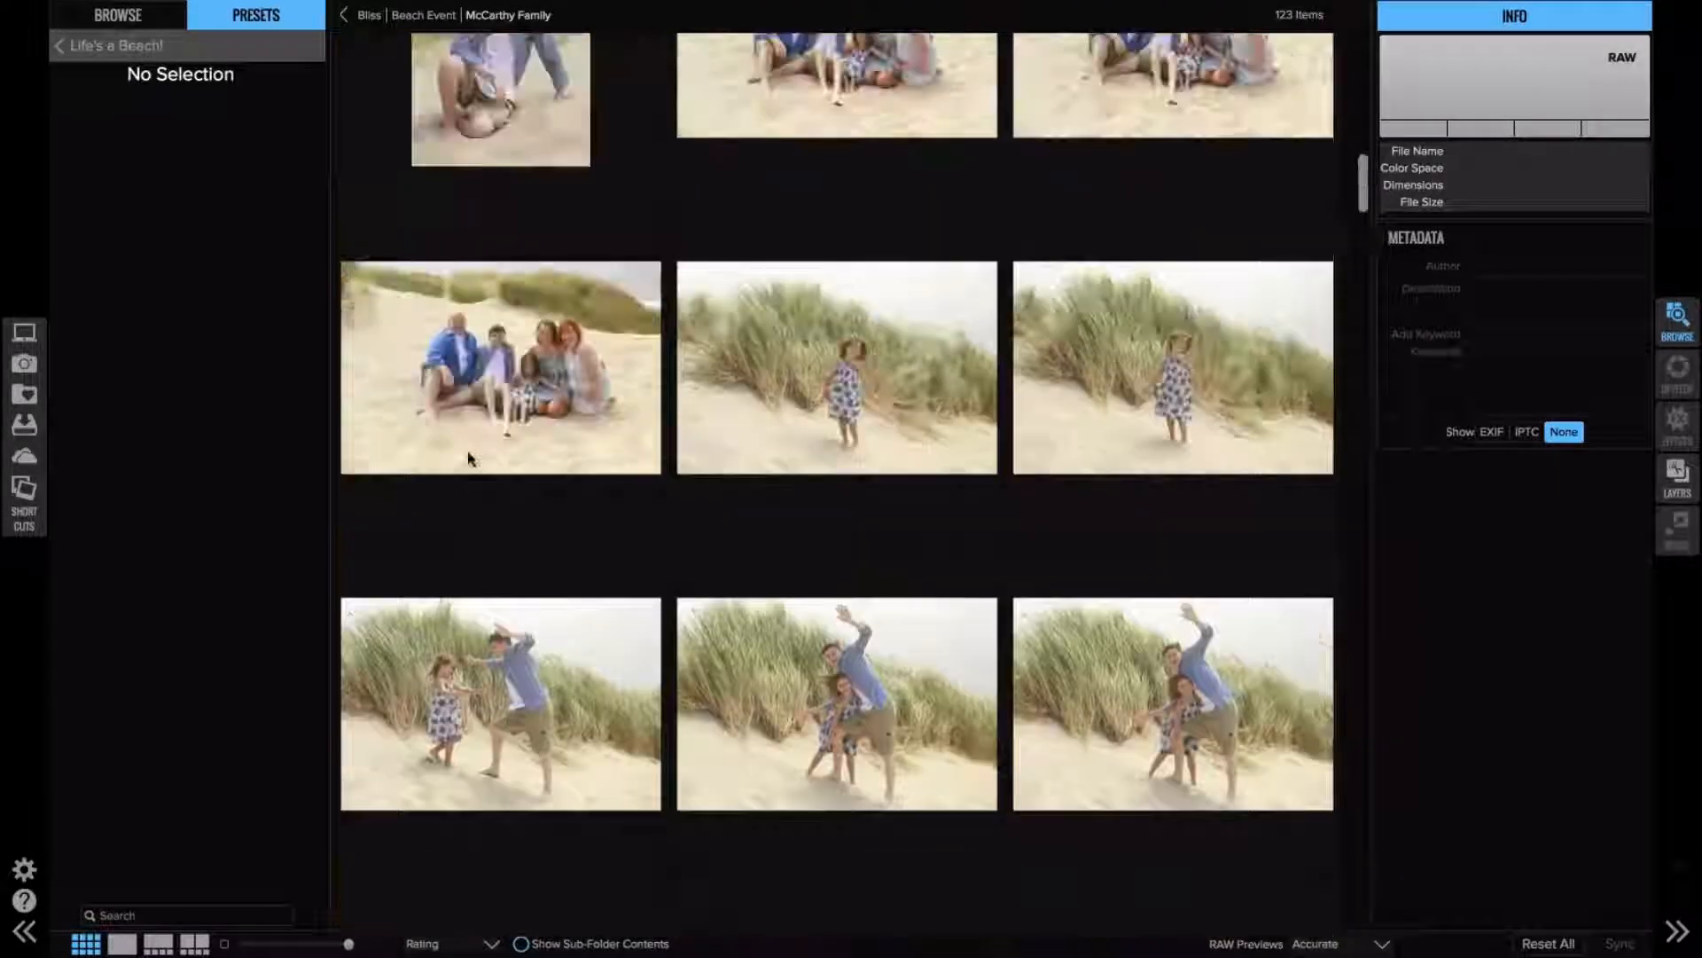
pyautogui.scroll(-5, 468, 457)
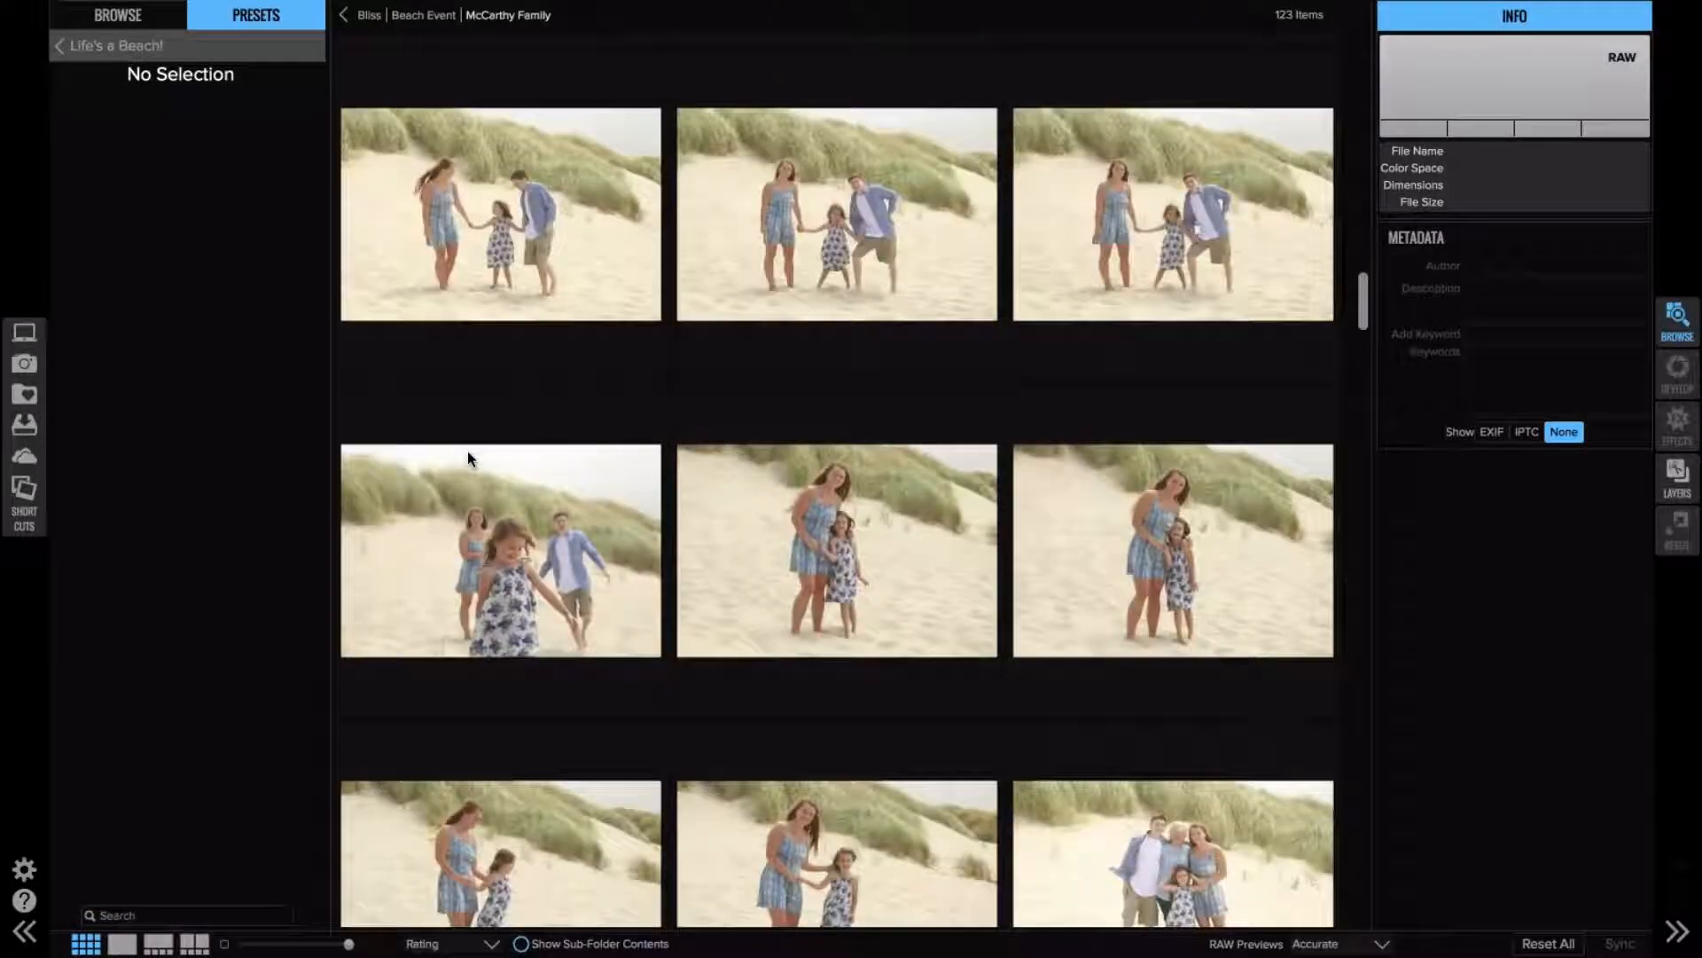
pyautogui.scroll(-8, 468, 458)
# - Apply the Sand Dollar preset to _I2A5679.JPG and paste all its settings onto _I2A5680.JPG
pyautogui.click(359, 408)
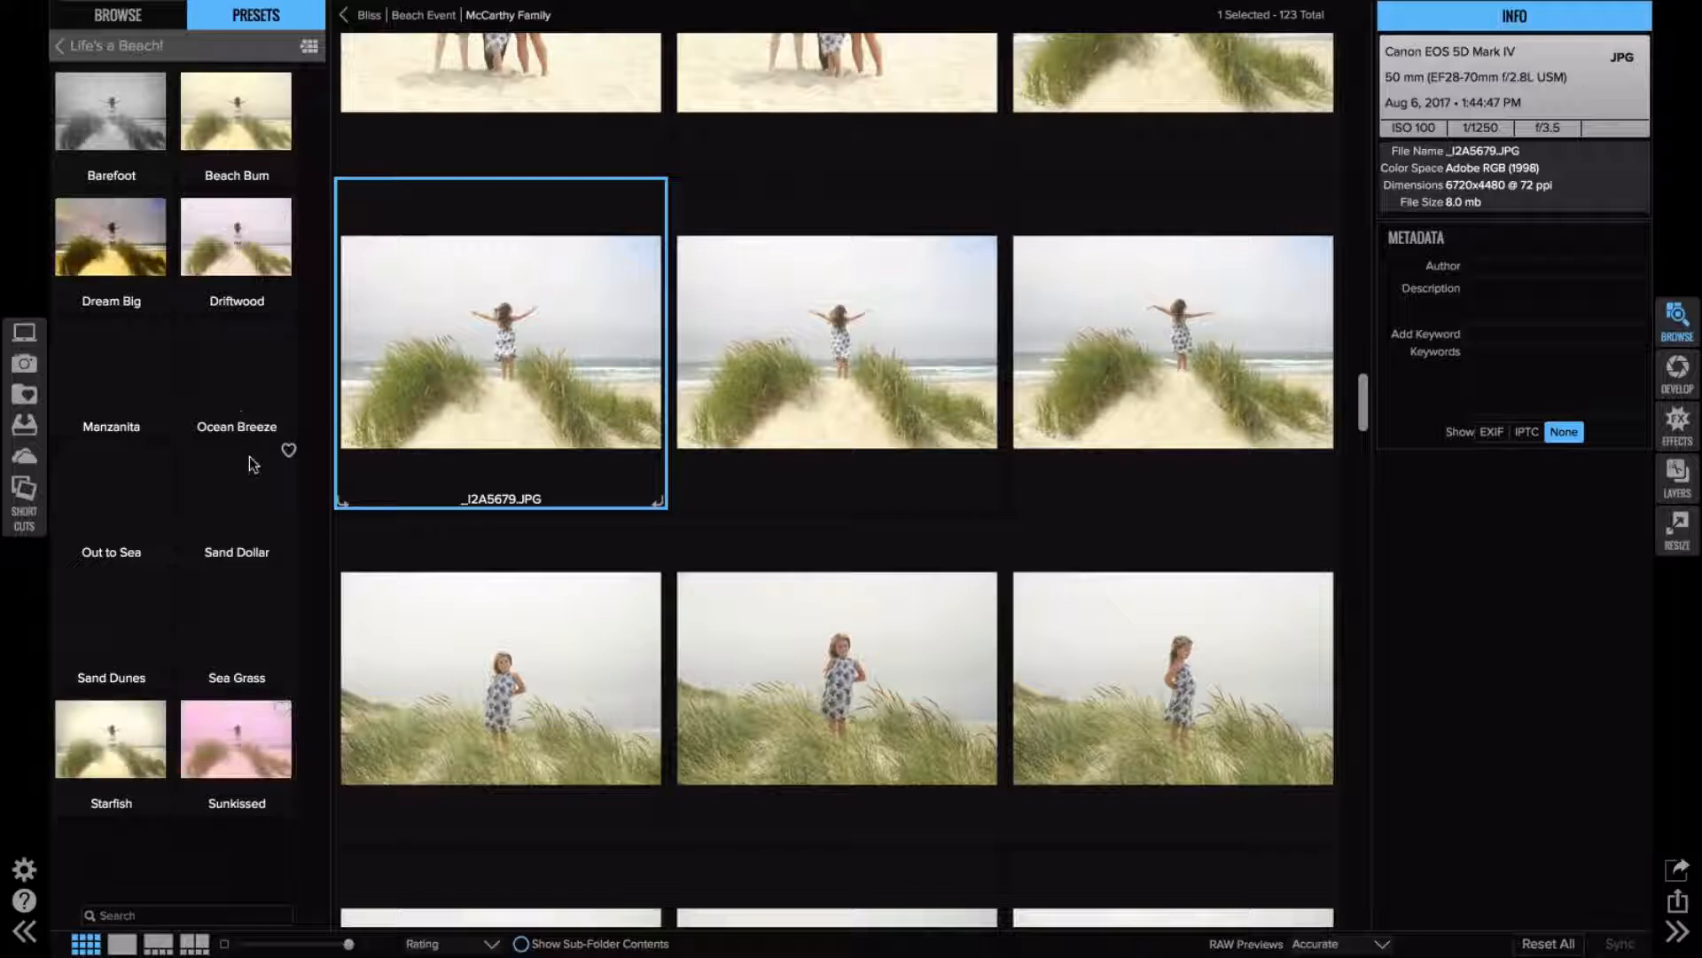
pyautogui.click(218, 502)
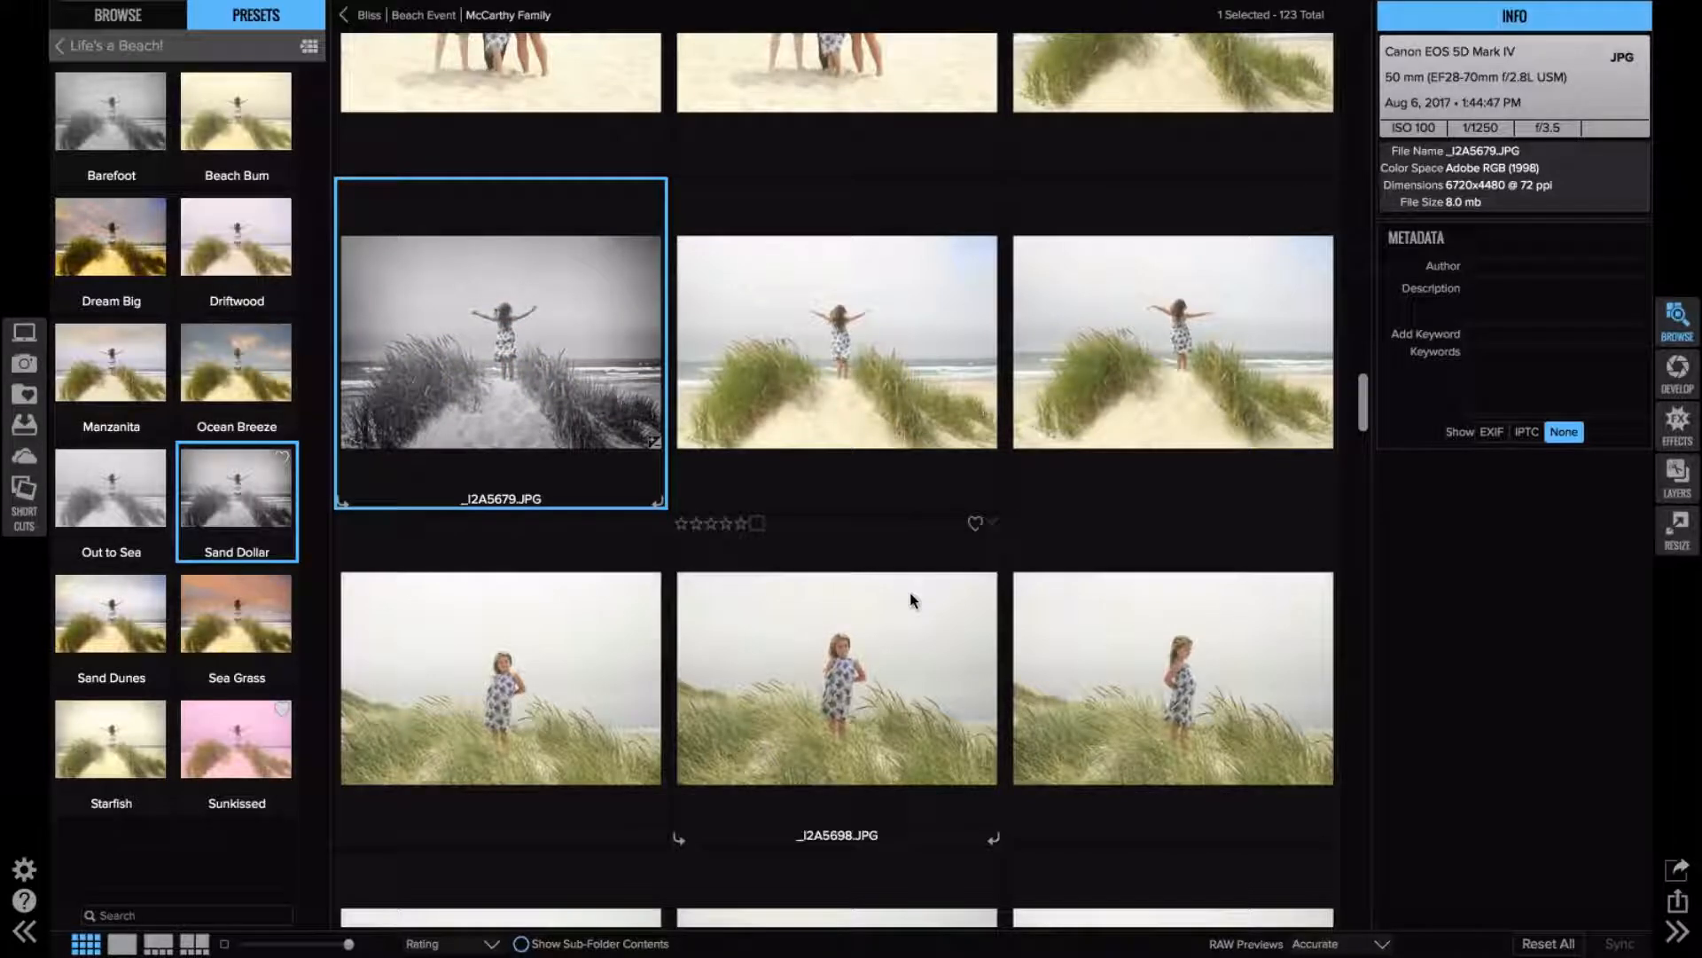
pyautogui.rightClick(560, 359)
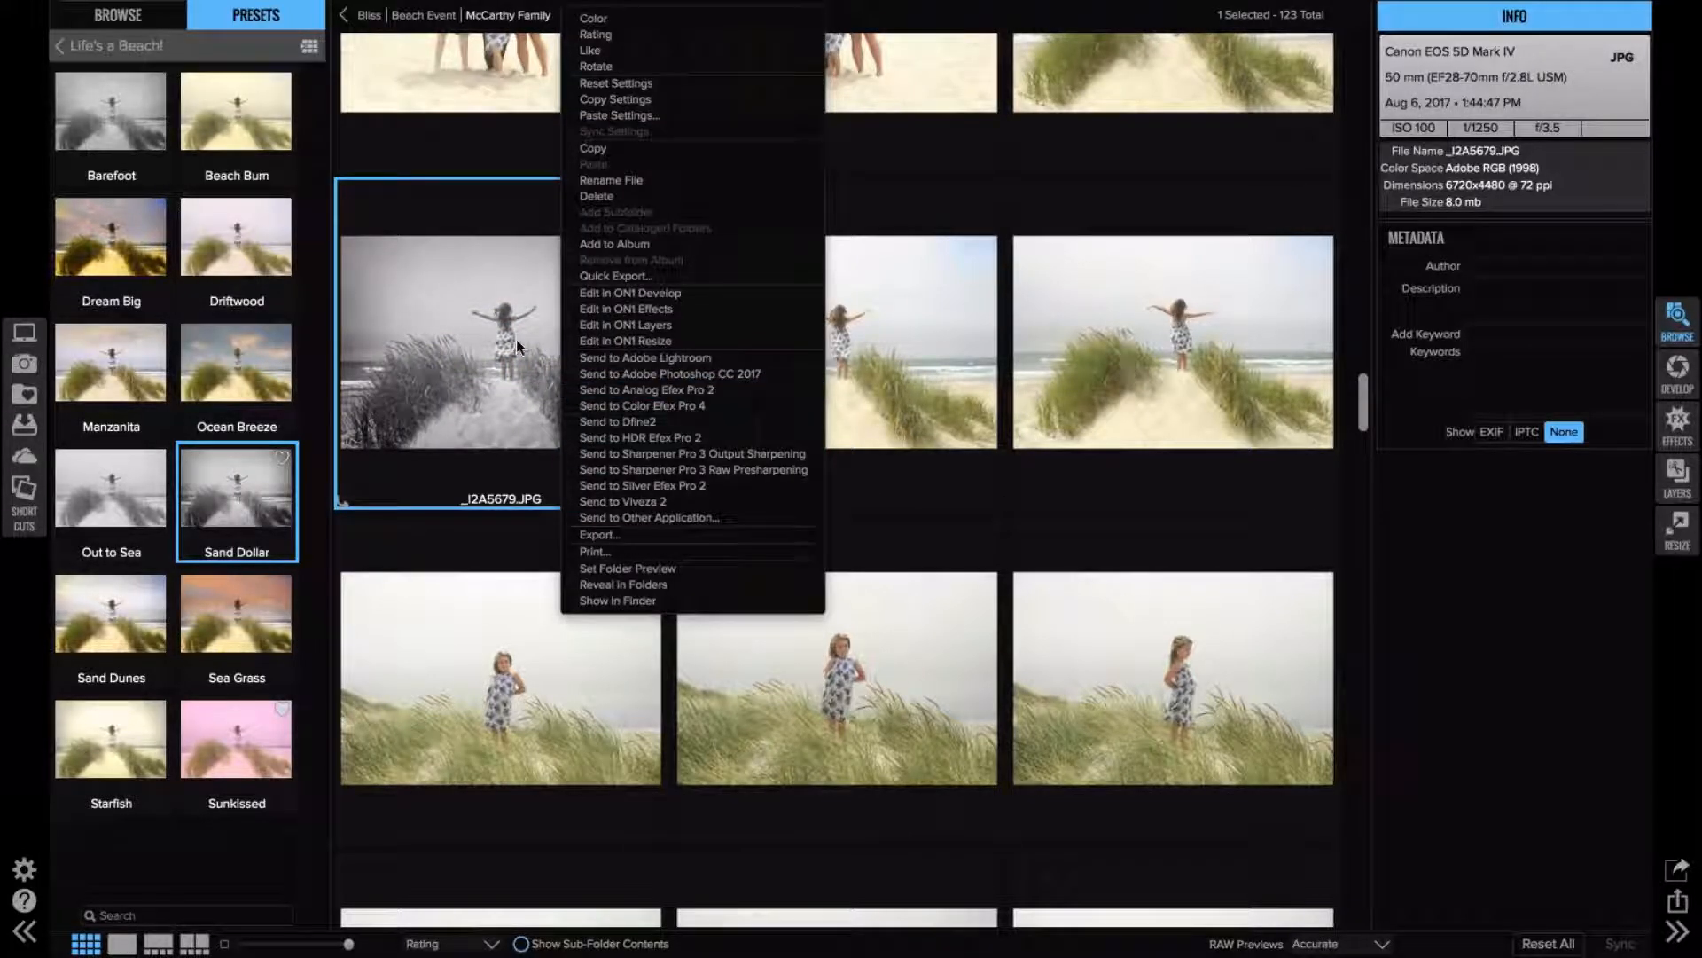
pyautogui.click(619, 99)
pyautogui.click(829, 365)
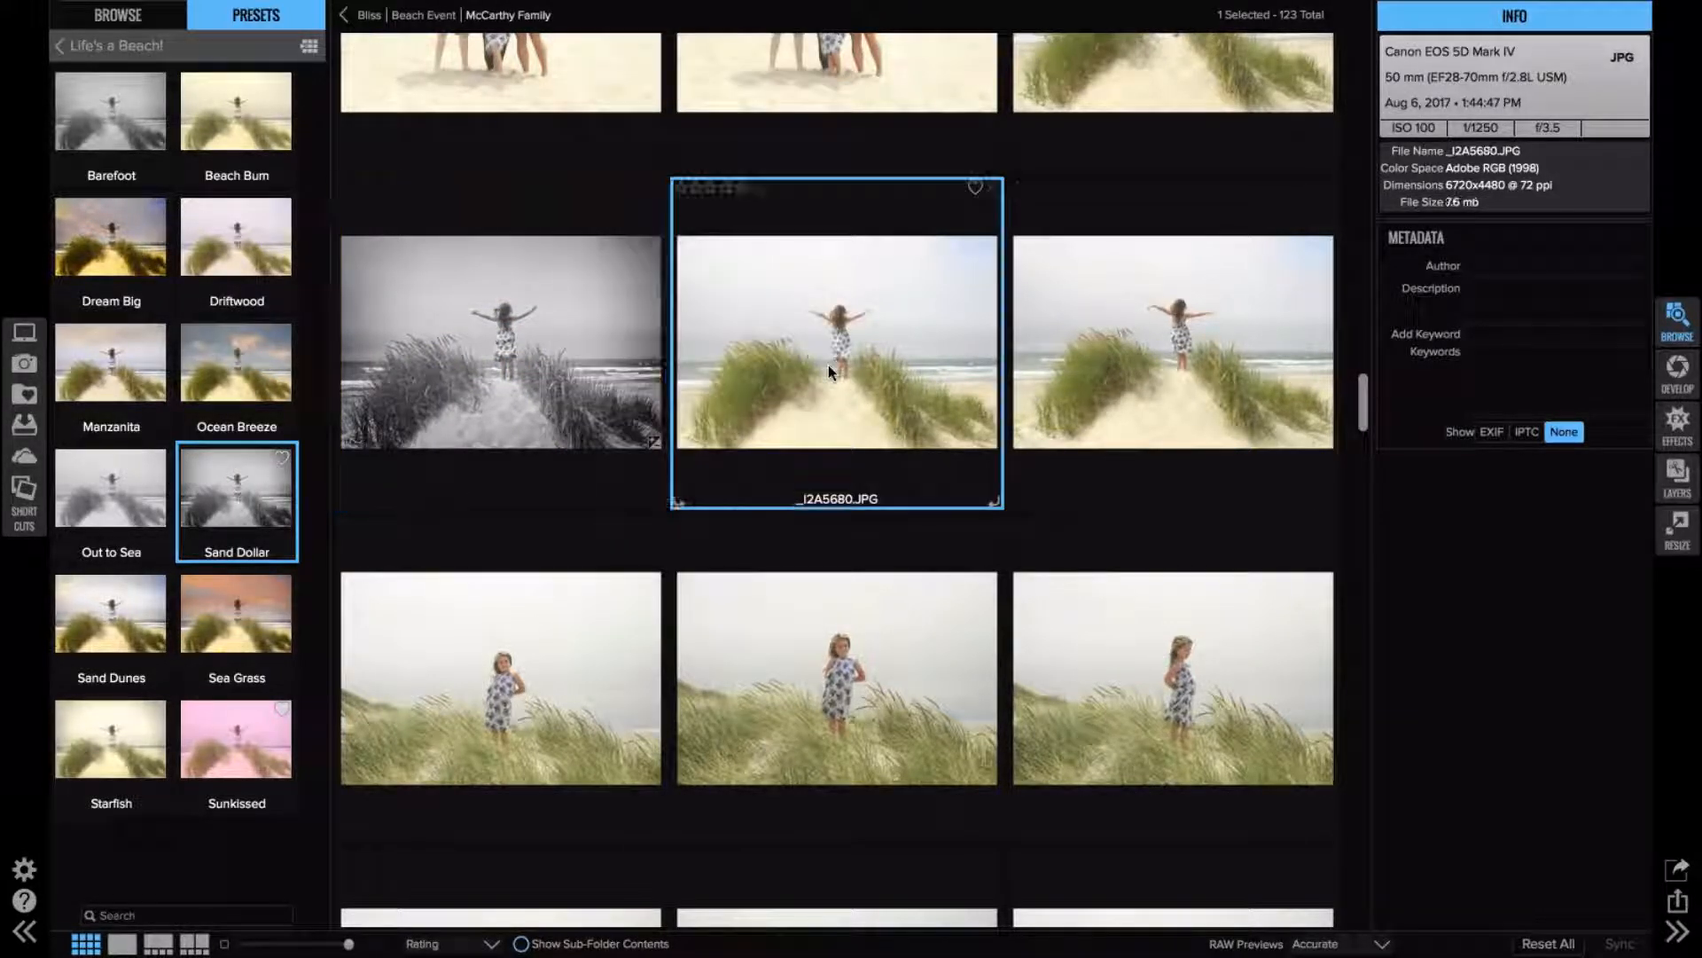
pyautogui.rightClick(829, 364)
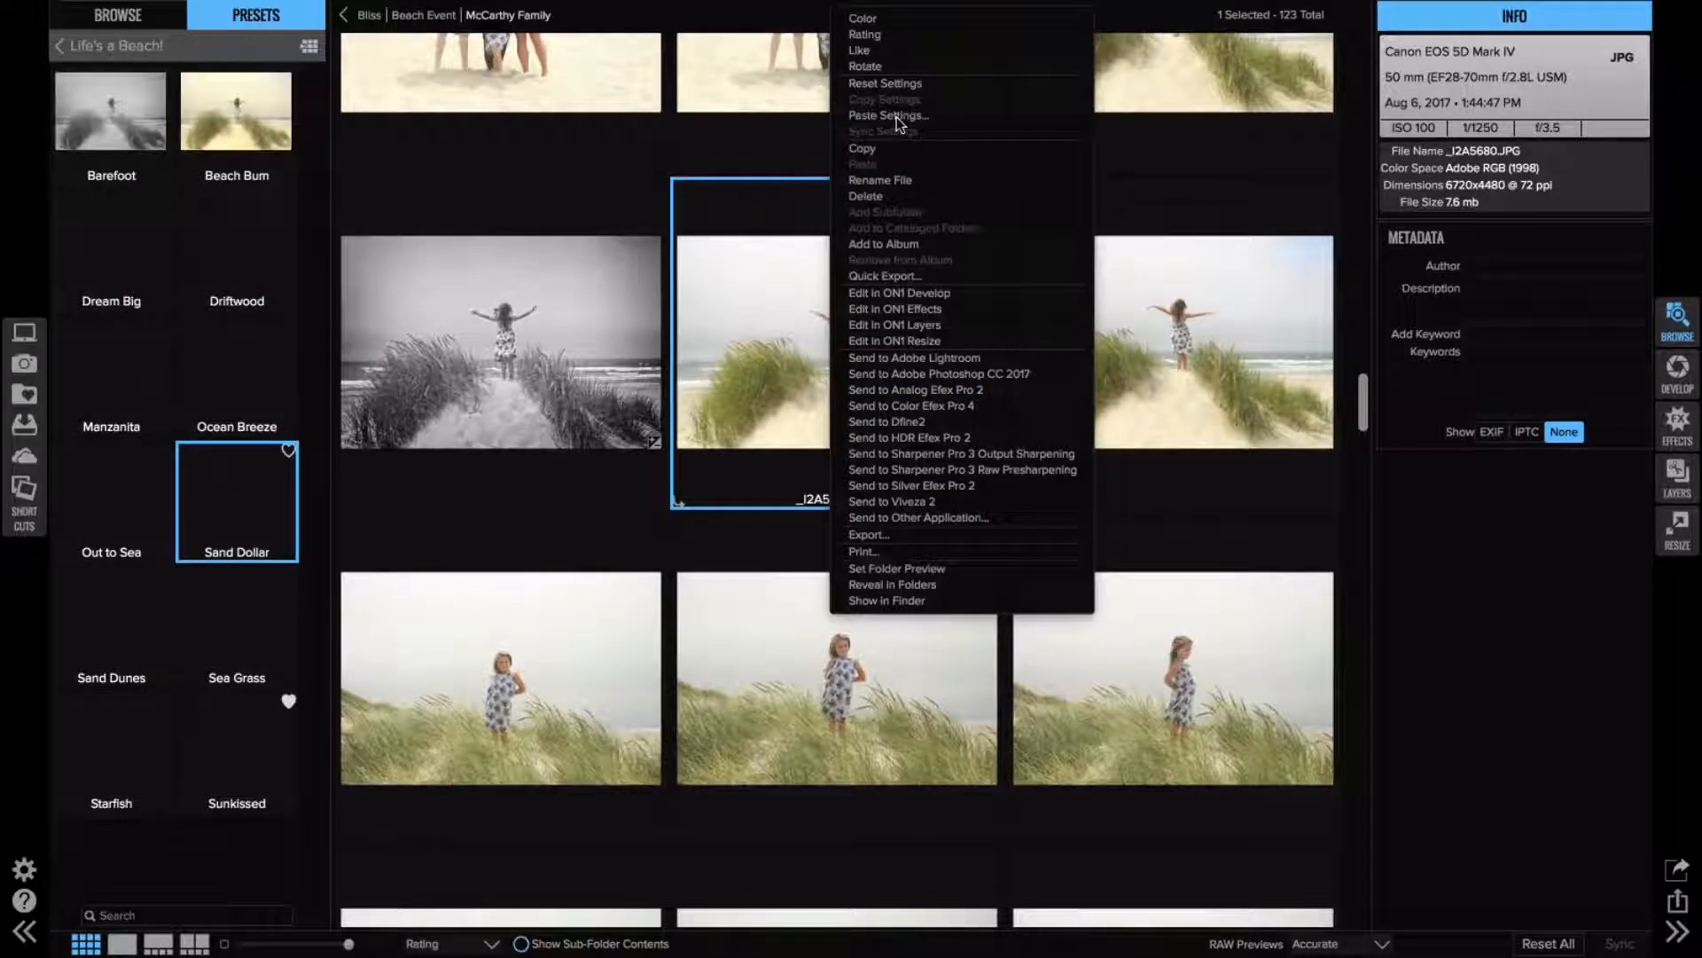
pyautogui.click(889, 117)
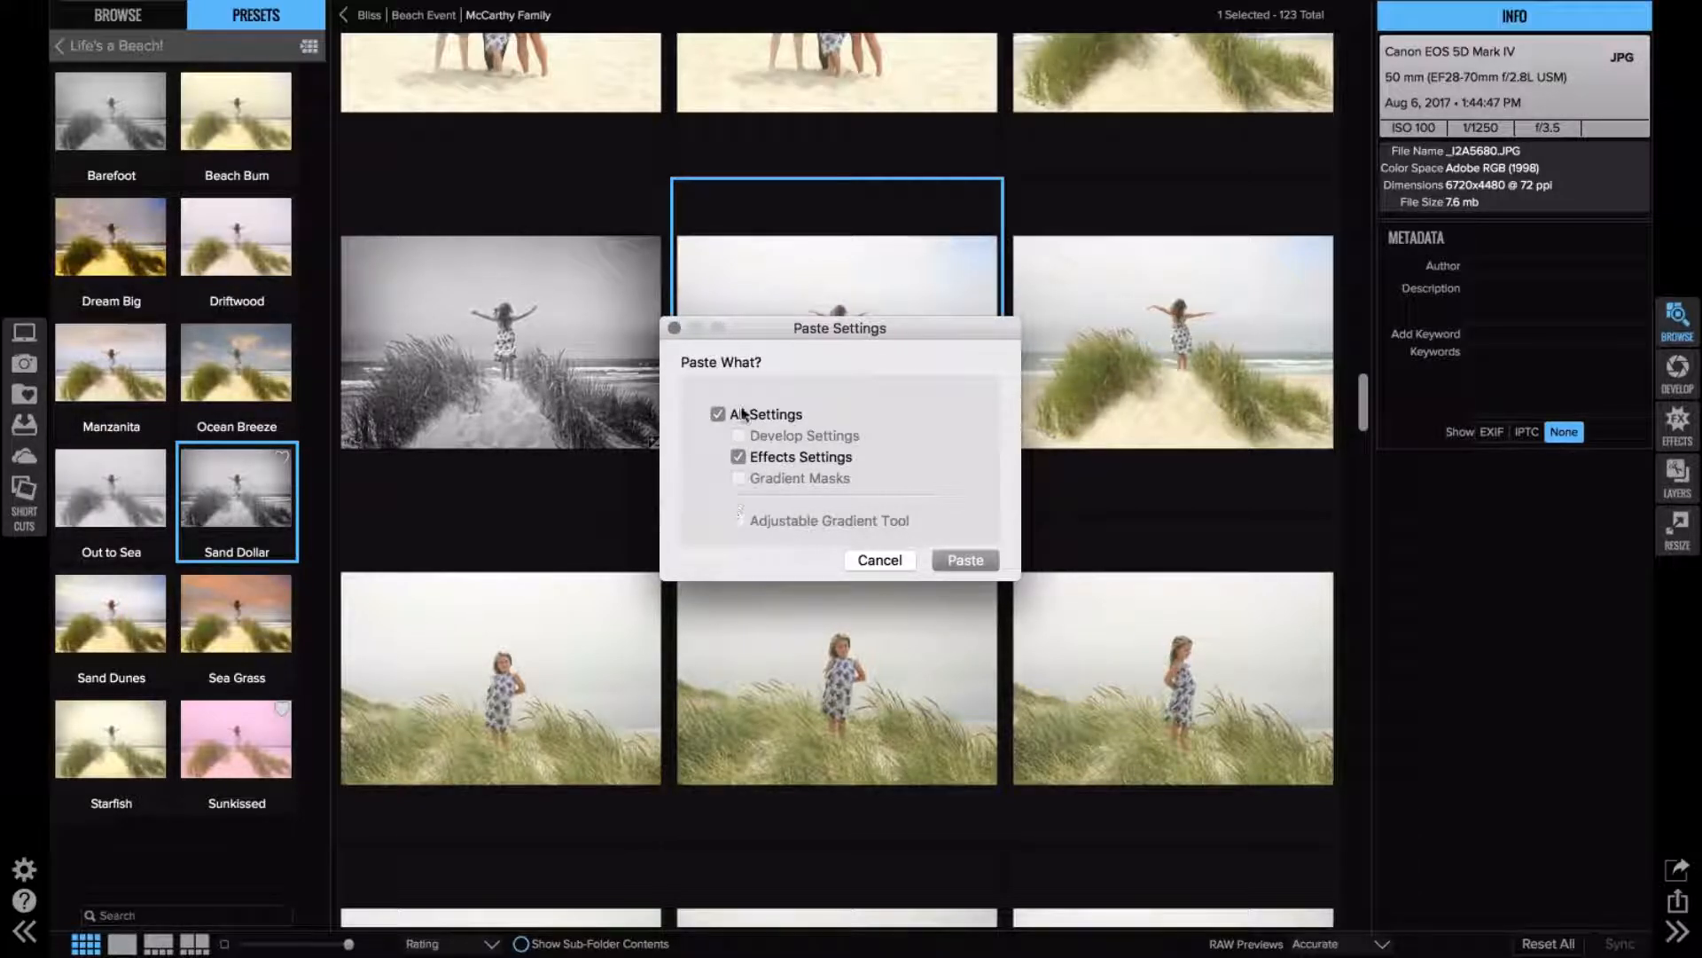
pyautogui.click(972, 564)
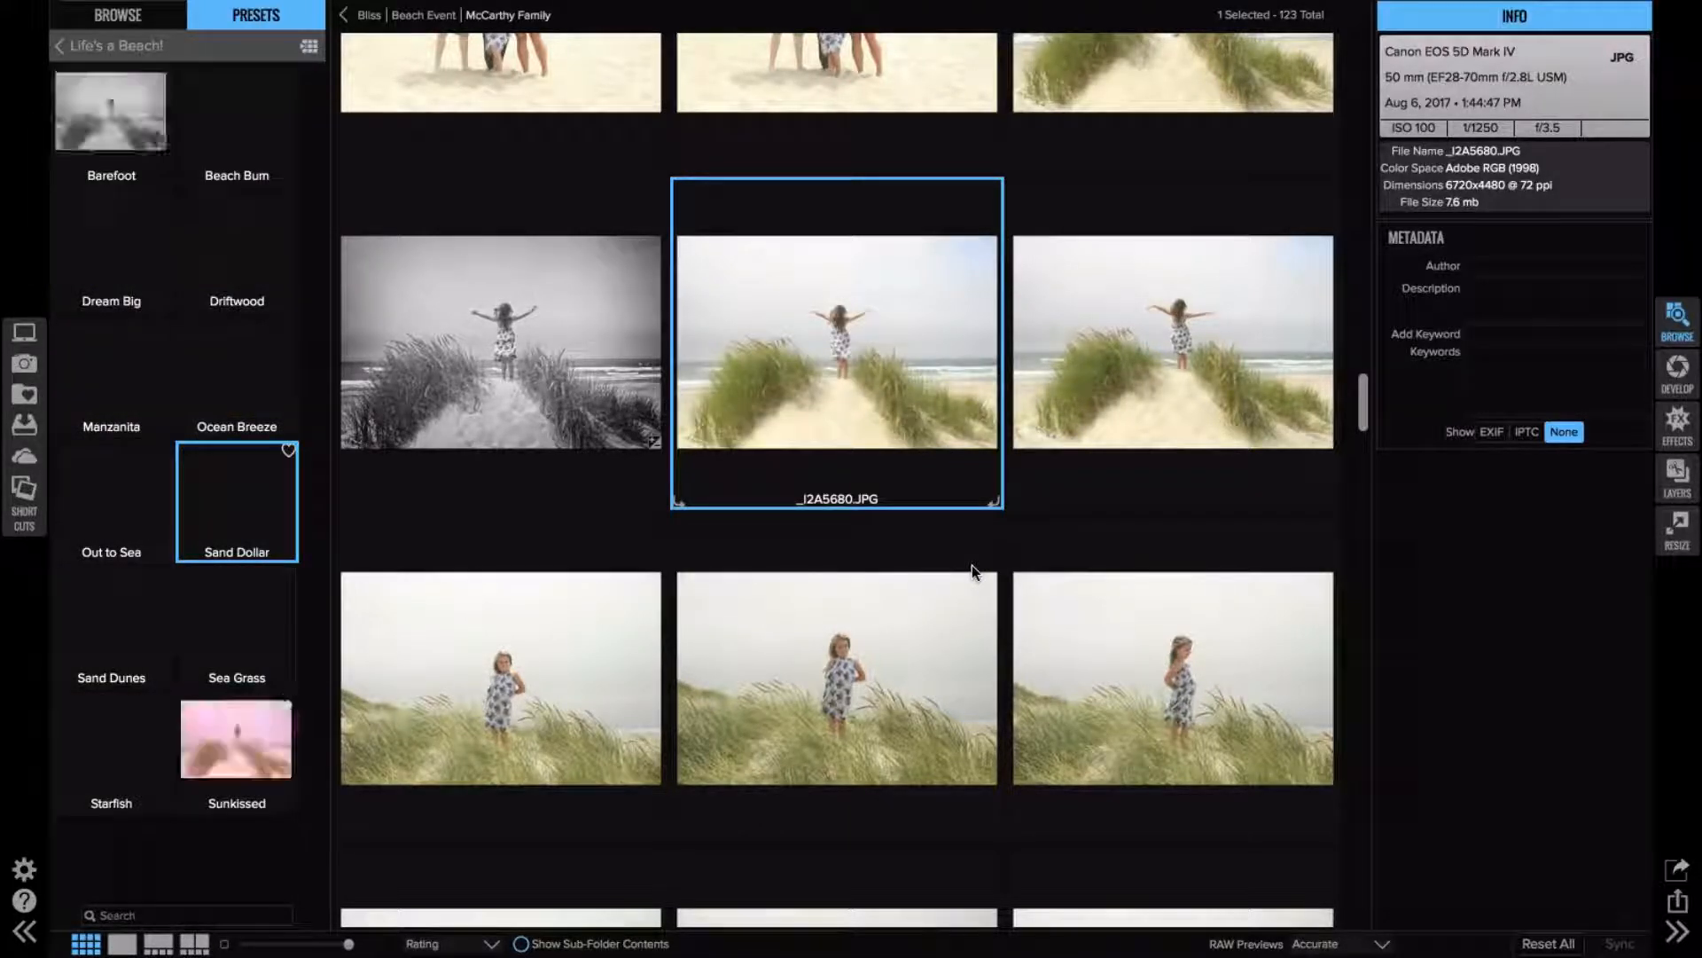
# - Sync the settings of _I2A5679.JPG to _I2A5680.JPG and _I2A5681.JPG
pyautogui.press('Left')
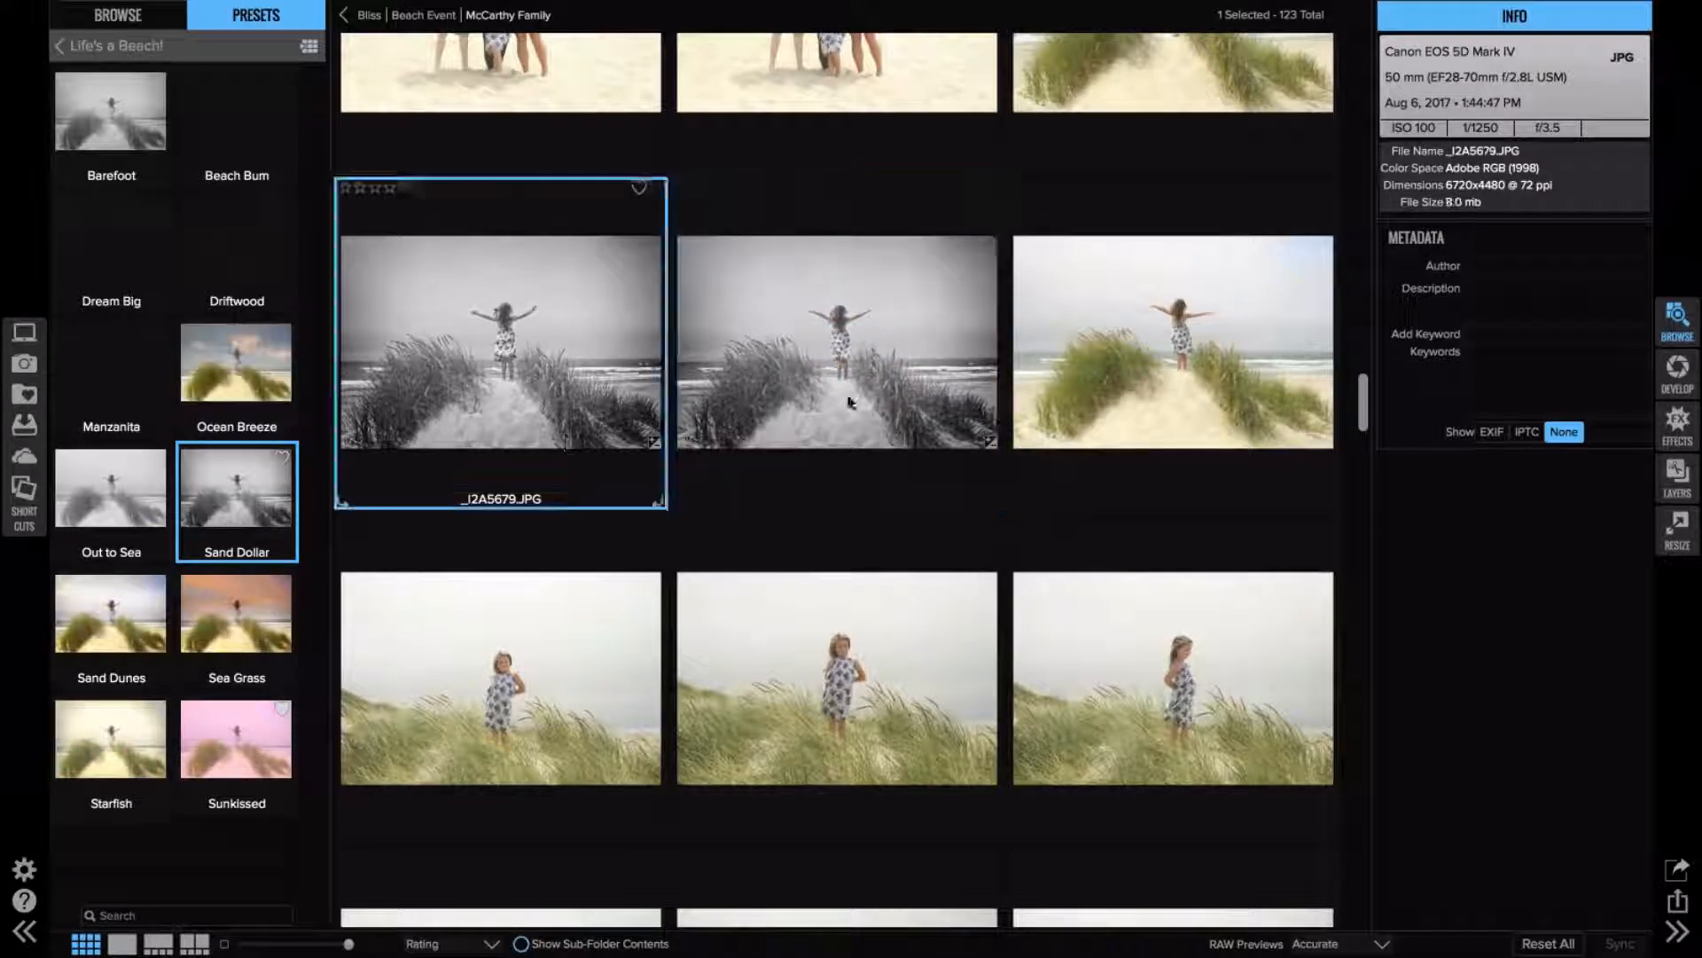
pyautogui.keyDown('shift'); pyautogui.click(1119, 385); pyautogui.keyUp('shift')
pyautogui.rightClick(498, 384)
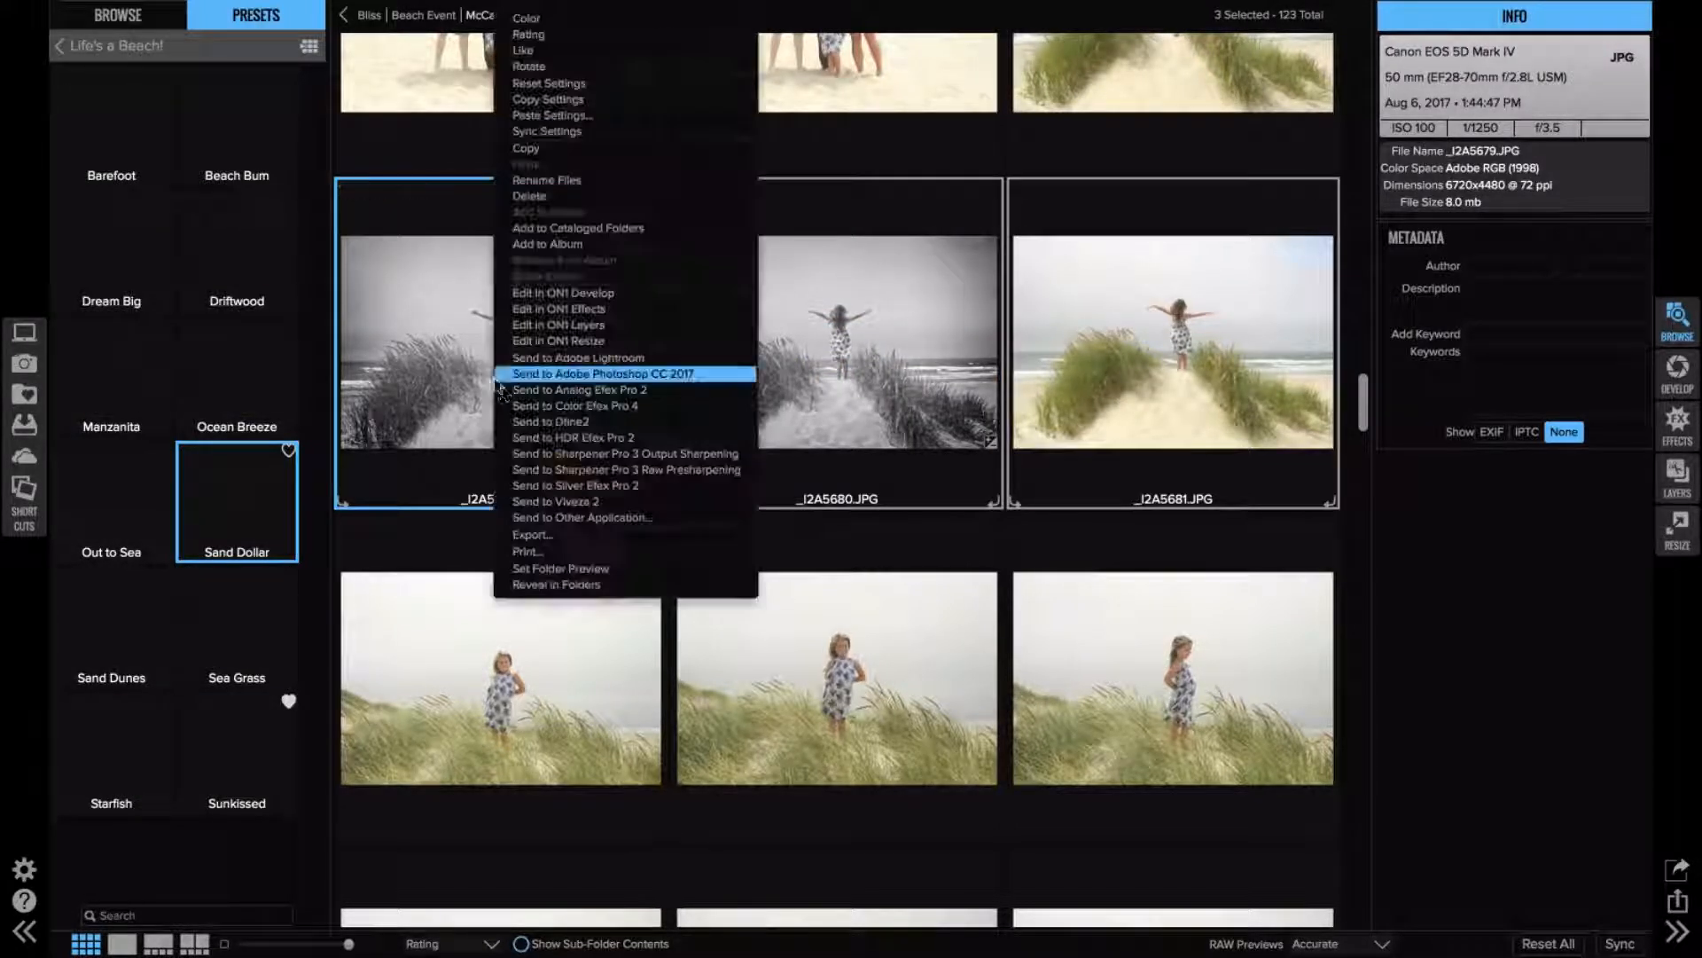
pyautogui.click(547, 133)
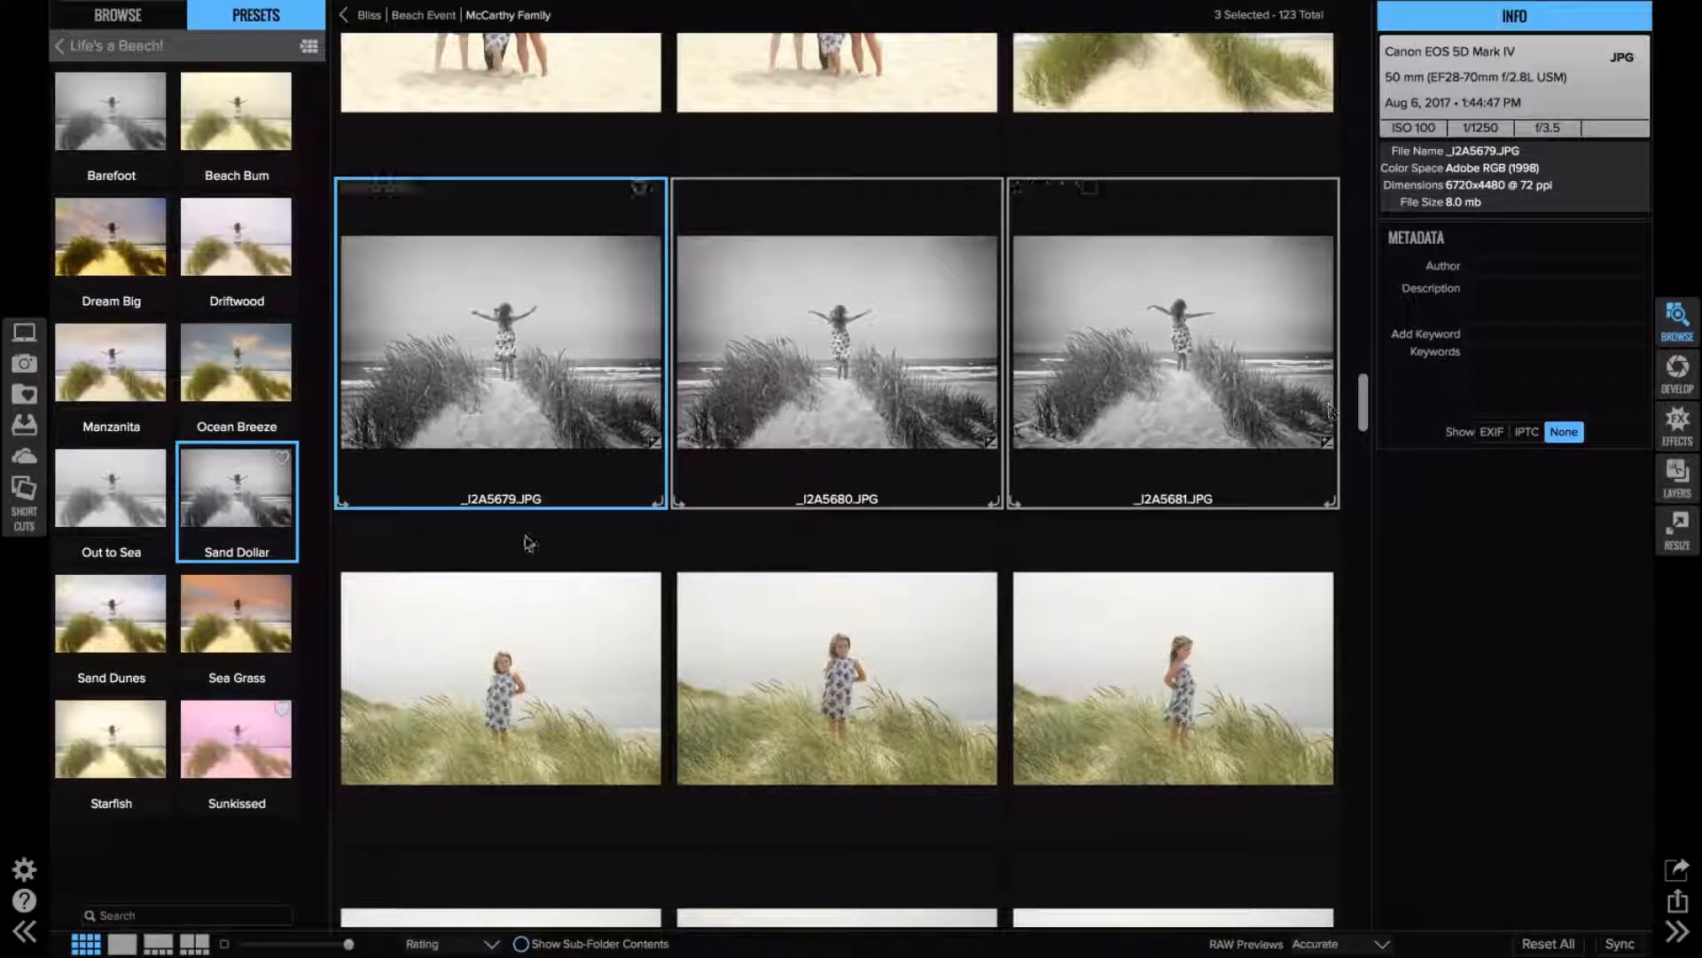
# - Apply the Sea Grass preset to _I2A5697.JPG, _I2A5698.JPG and _I2A5701.JPG together
pyautogui.click(445, 615)
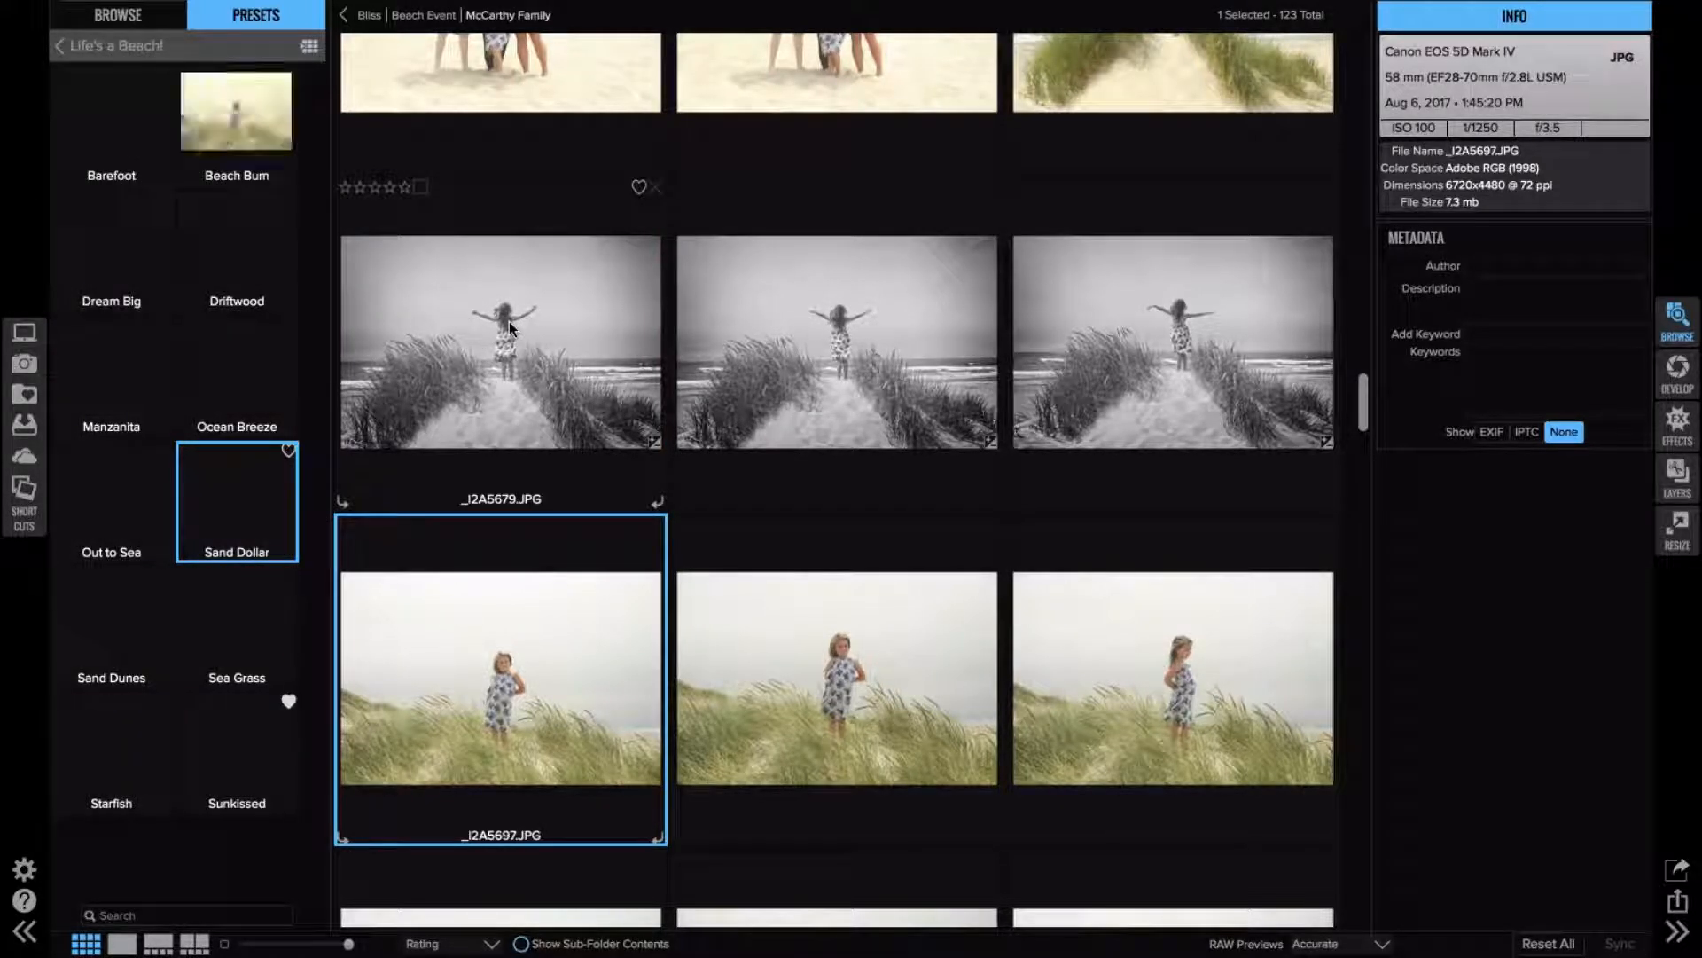
pyautogui.click(509, 325)
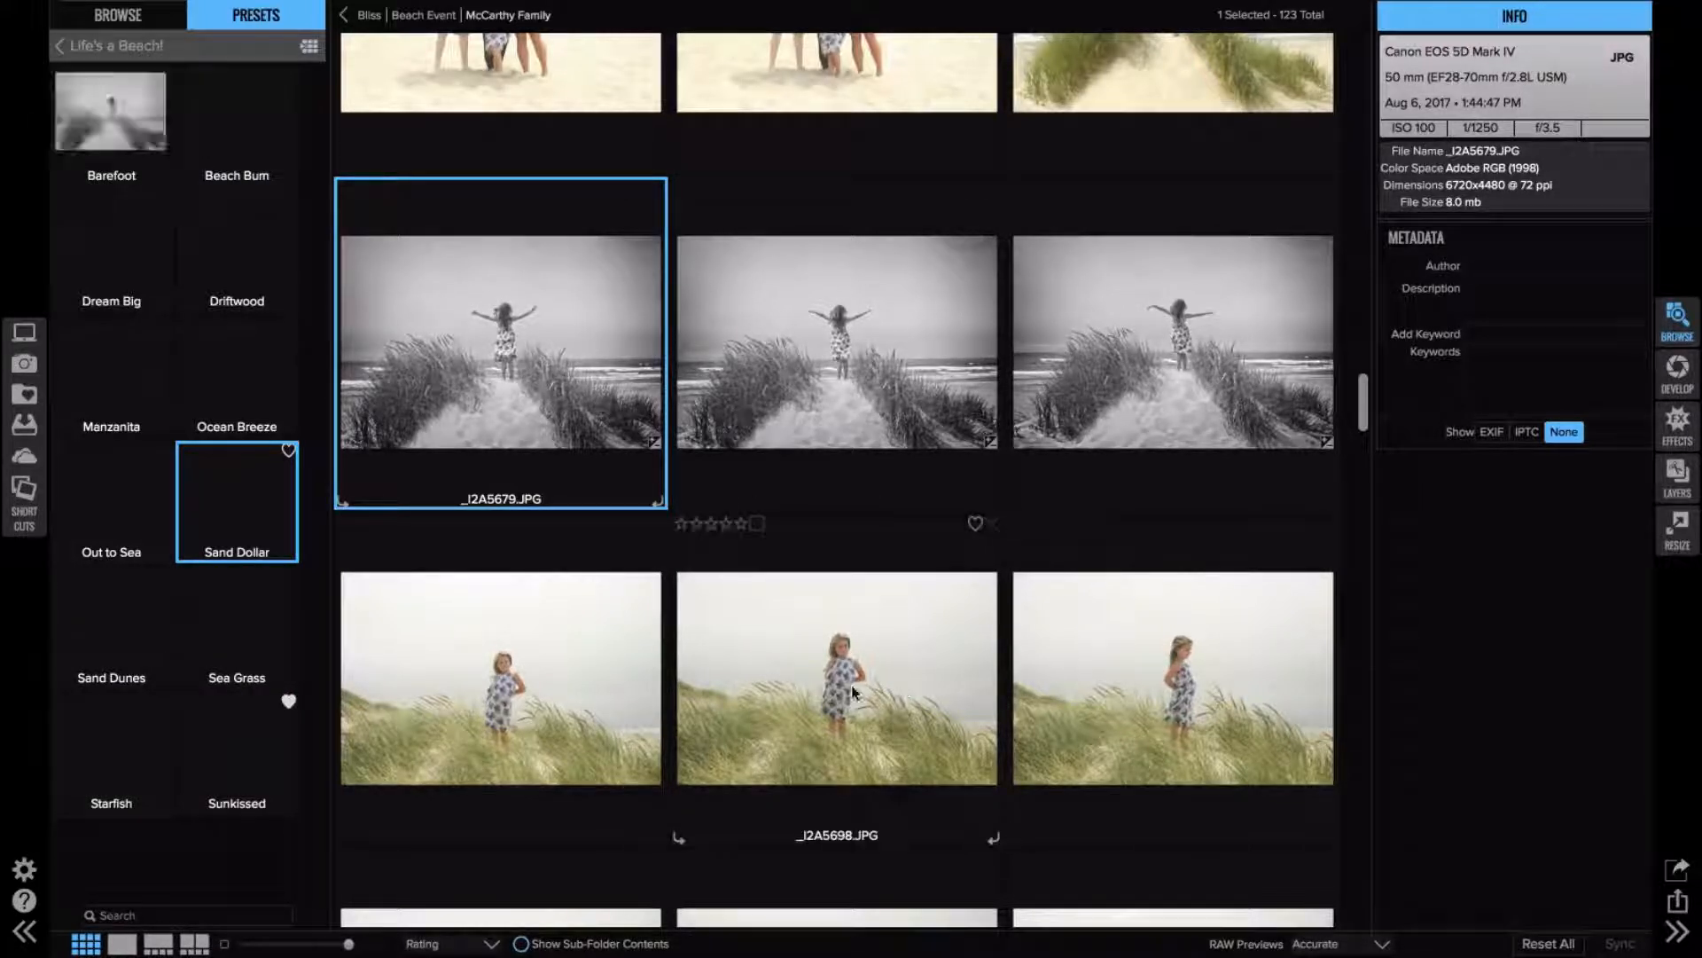
pyautogui.click(537, 796)
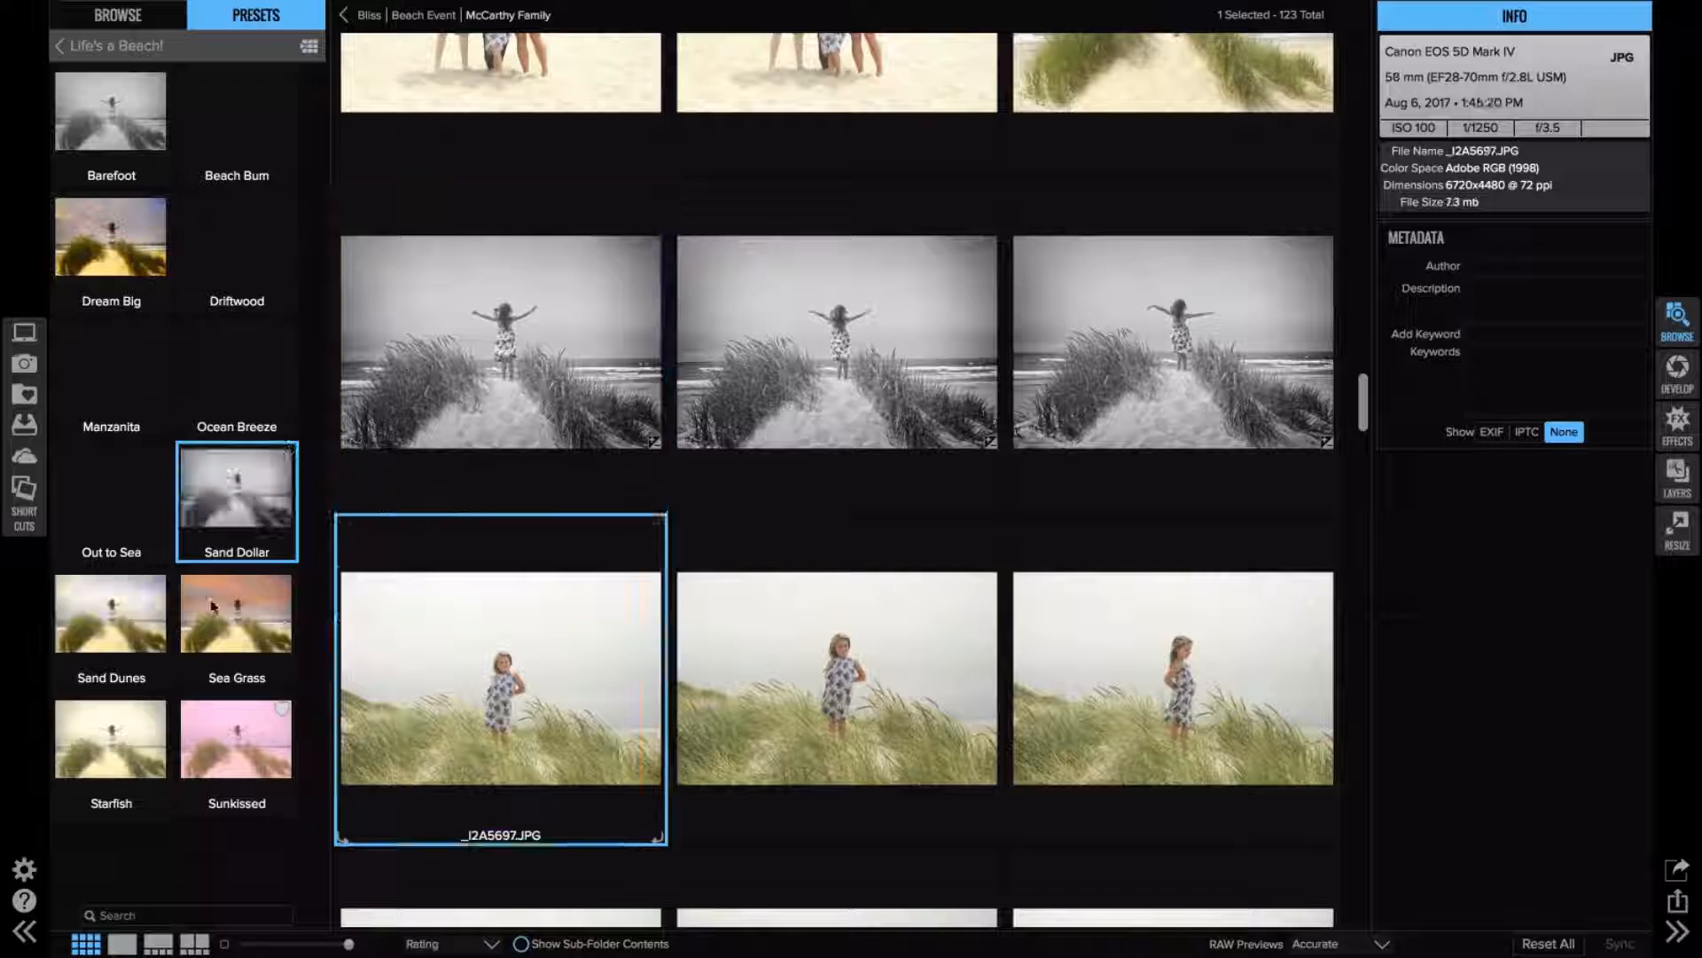
pyautogui.keyDown('shift'); pyautogui.click(1296, 715); pyautogui.keyUp('shift')
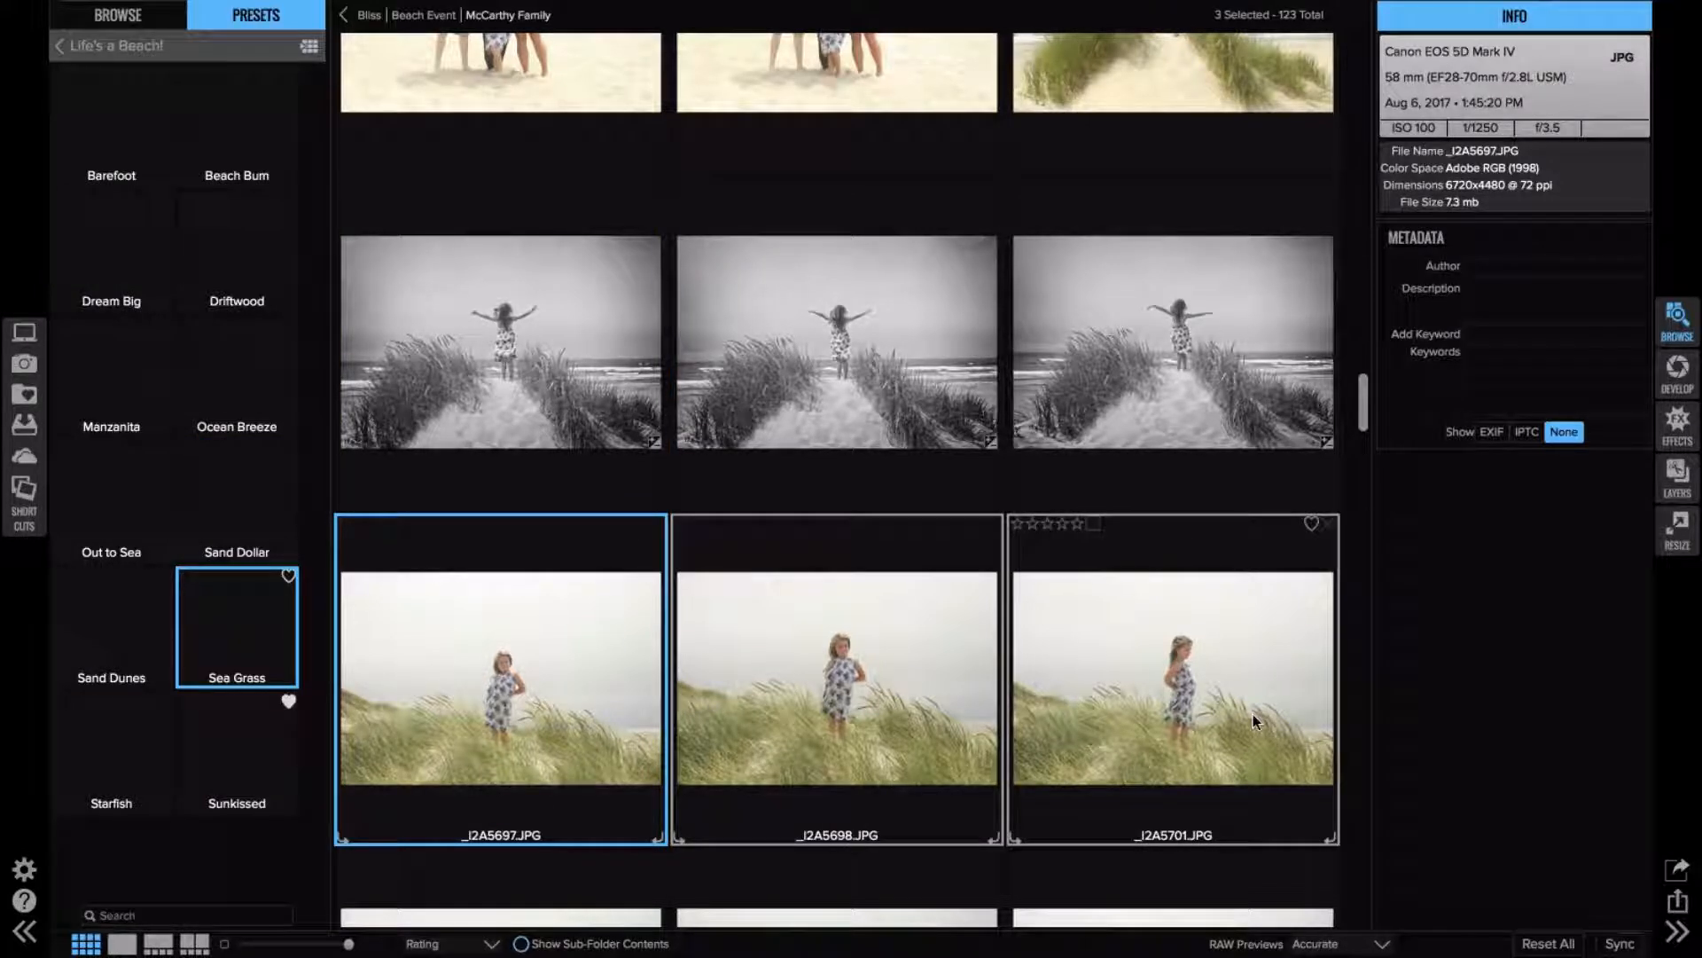
pyautogui.click(246, 657)
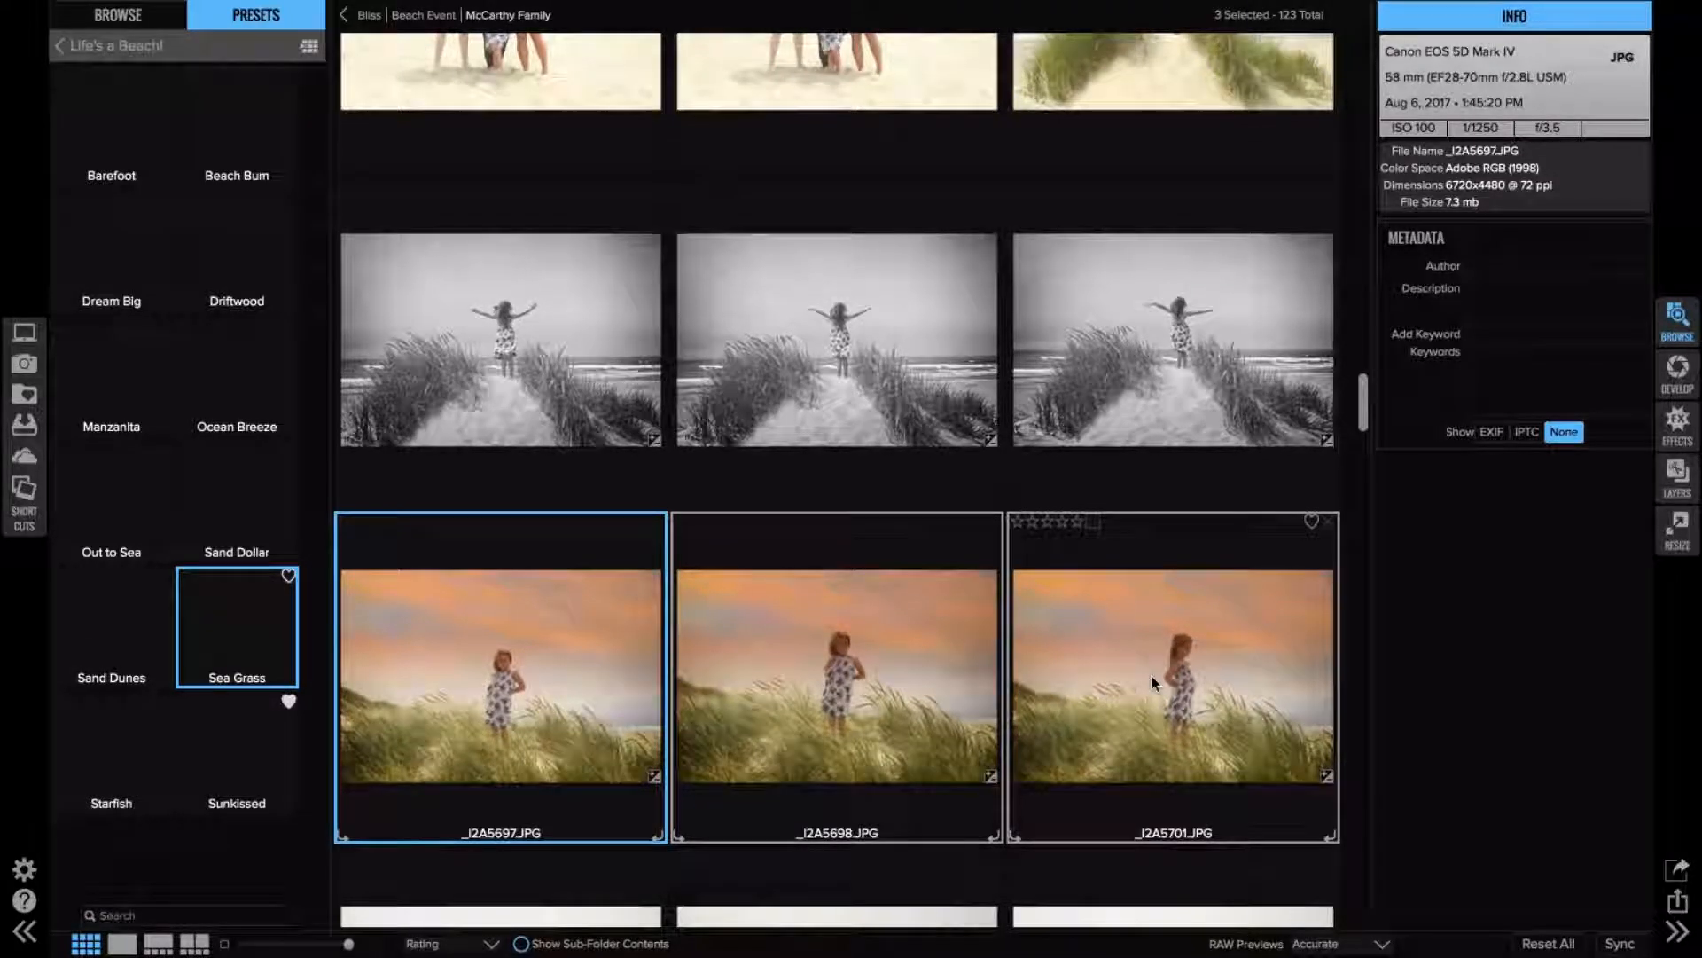
# - Raise the exposure of _I2A5697.JPG to 0.45 in Develop and return to the thumbnail grid
pyautogui.click(497, 824)
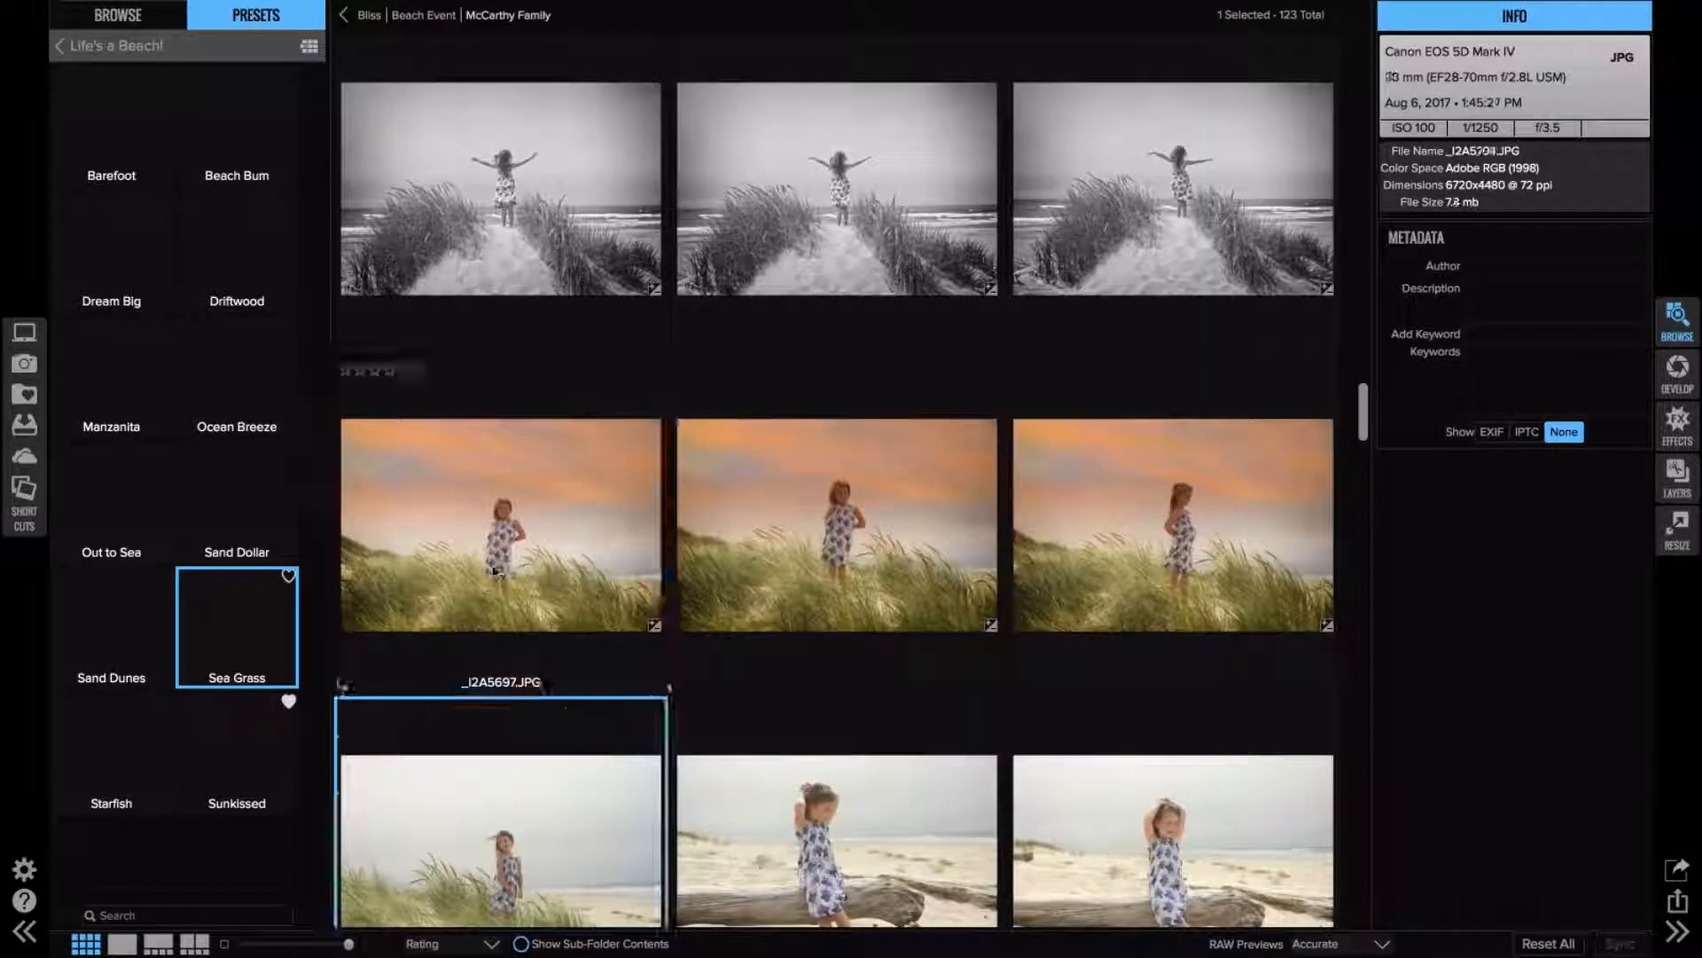
pyautogui.click(1675, 384)
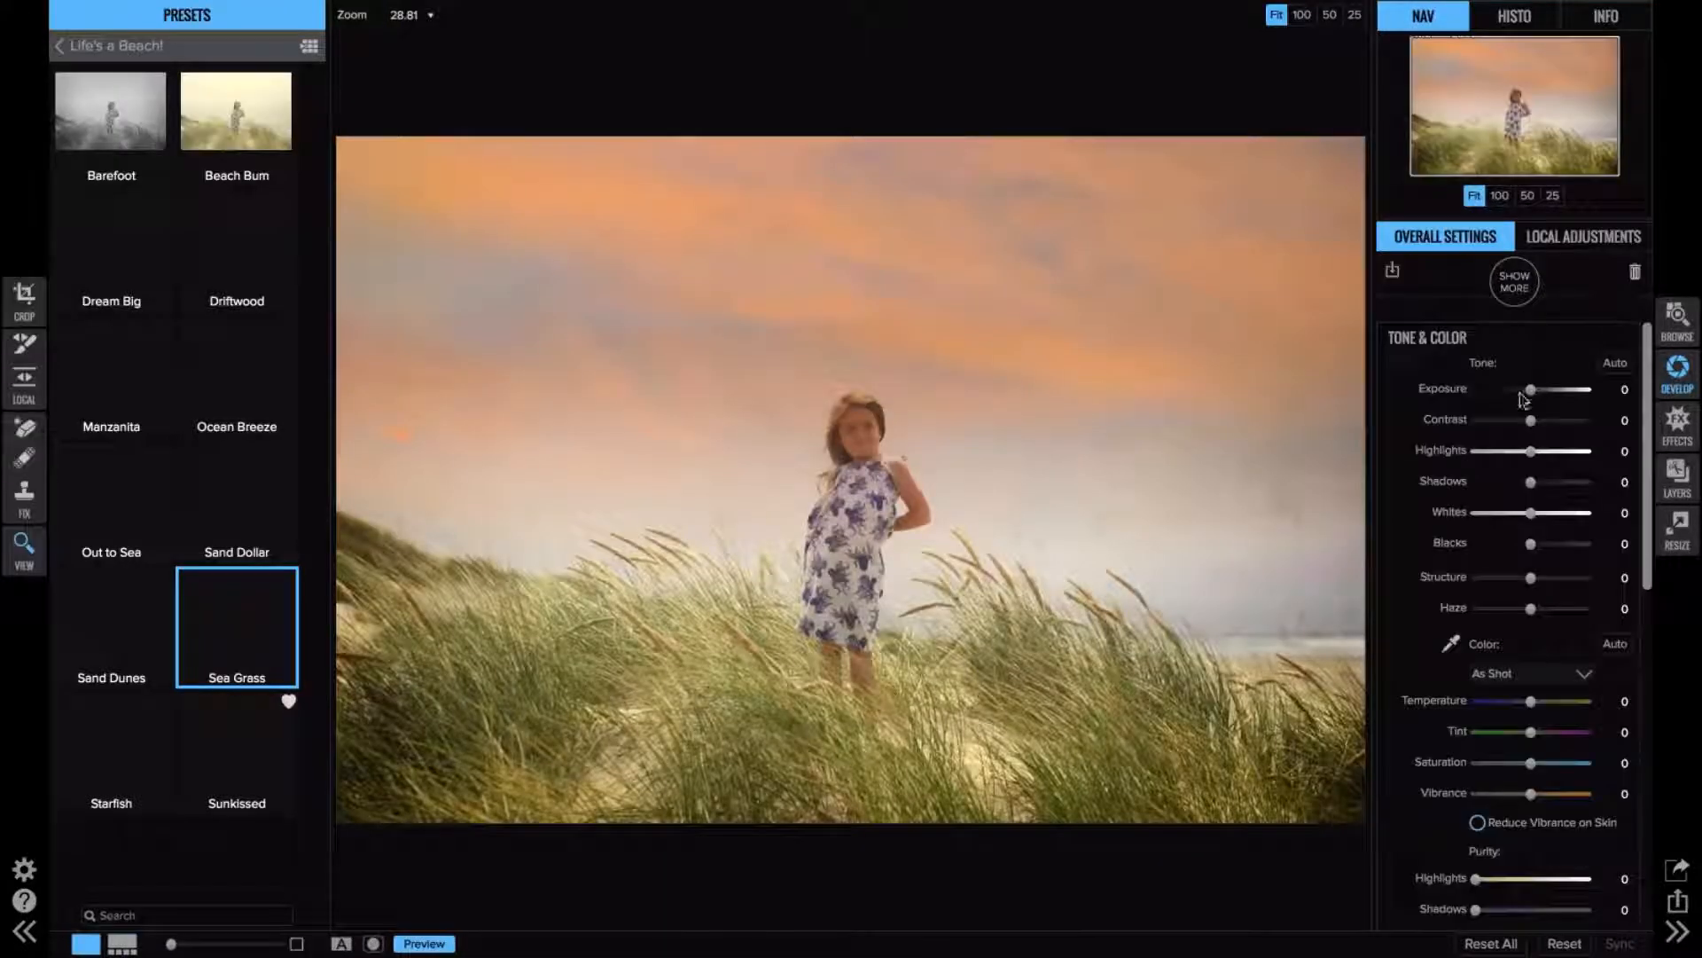
pyautogui.moveTo(1531, 390); pyautogui.dragTo(1535, 391)
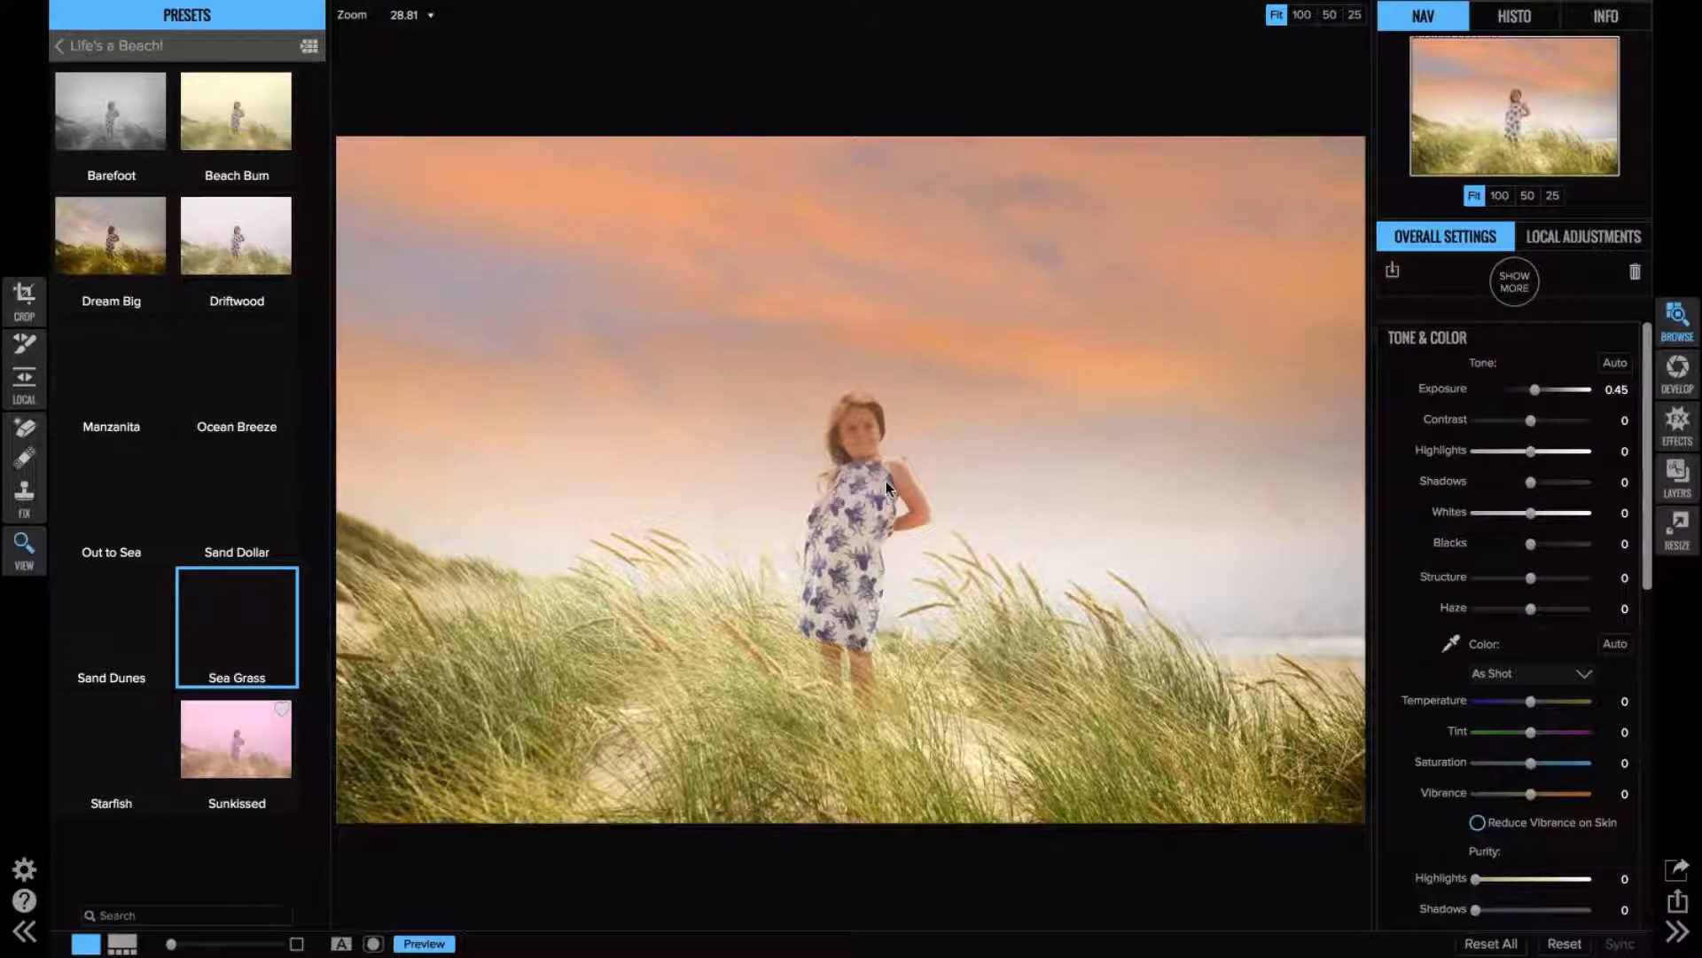
pyautogui.doubleClick(860, 583)
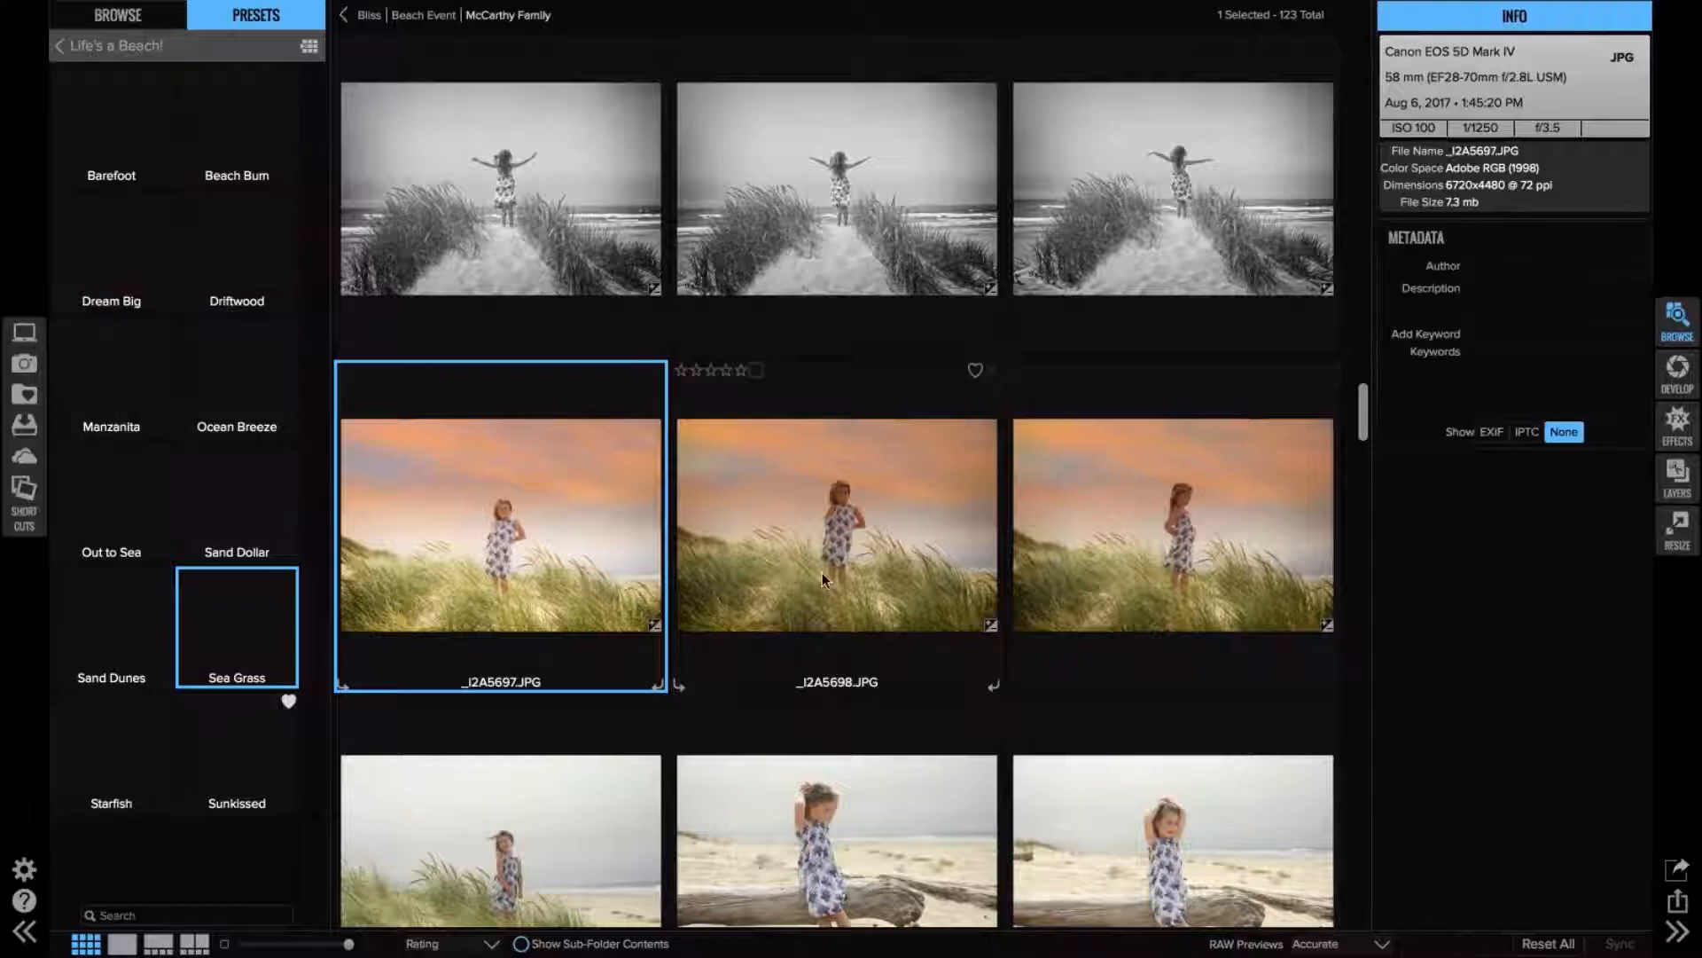
# - Sync the adjusted settings of _I2A5697.JPG to _I2A5698.JPG and _I2A5701.JPG
pyautogui.keyDown('shift'); pyautogui.click(1206, 568); pyautogui.keyUp('shift')
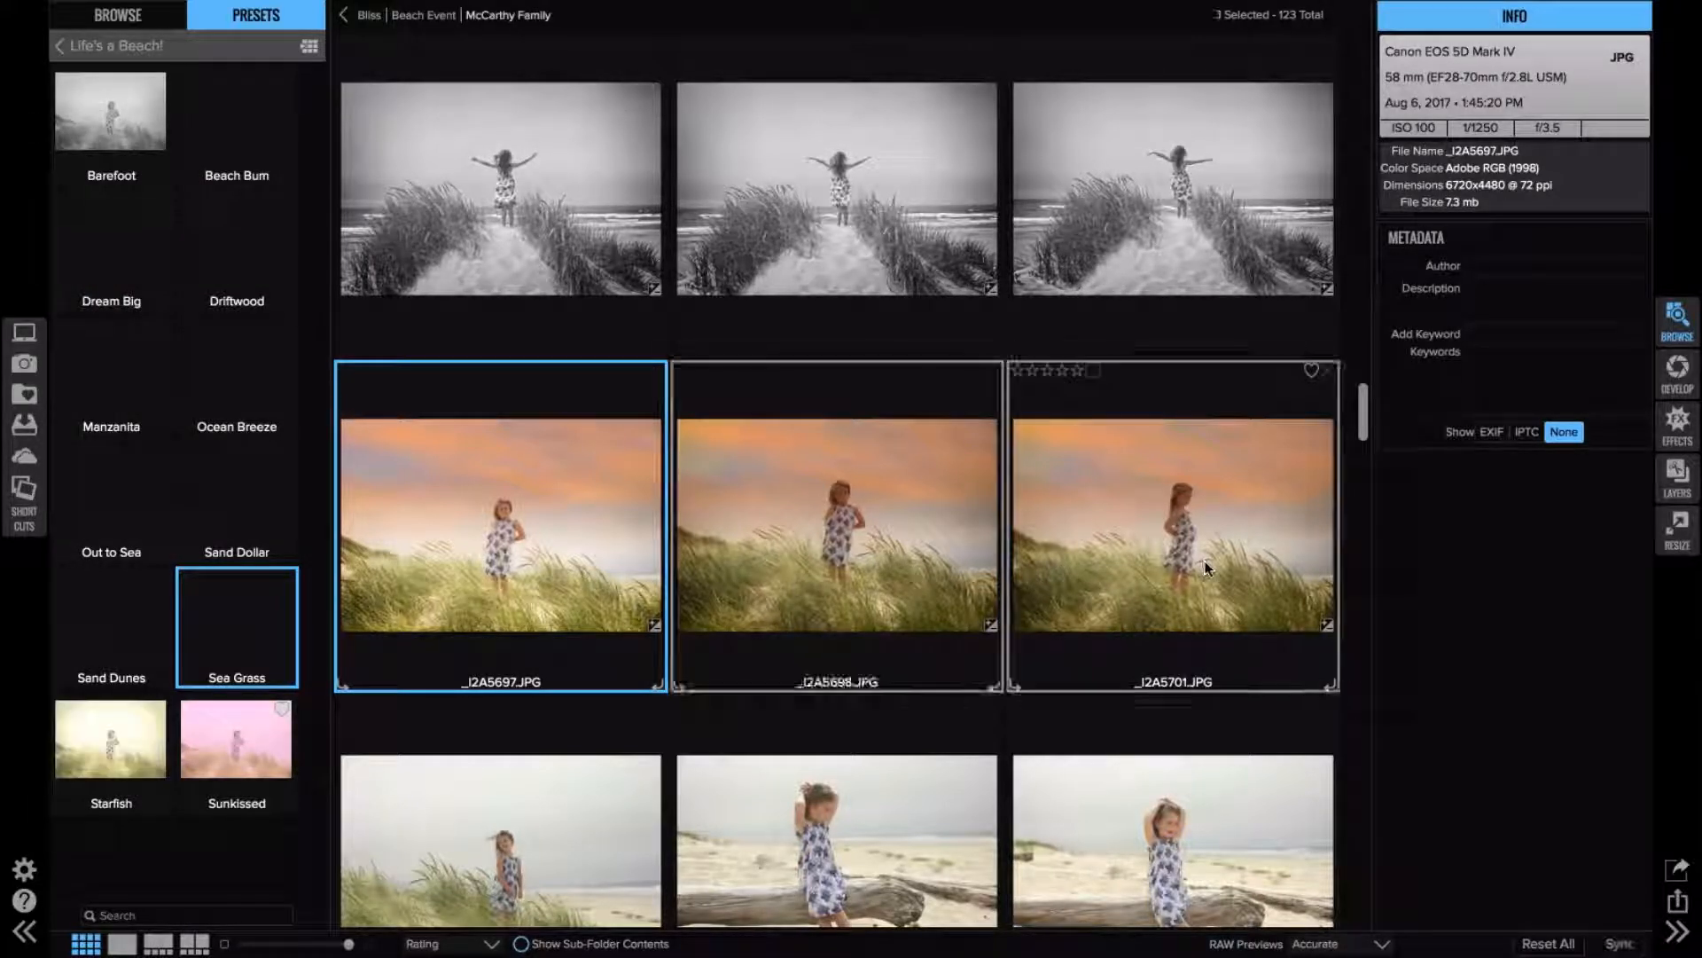
pyautogui.rightClick(502, 519)
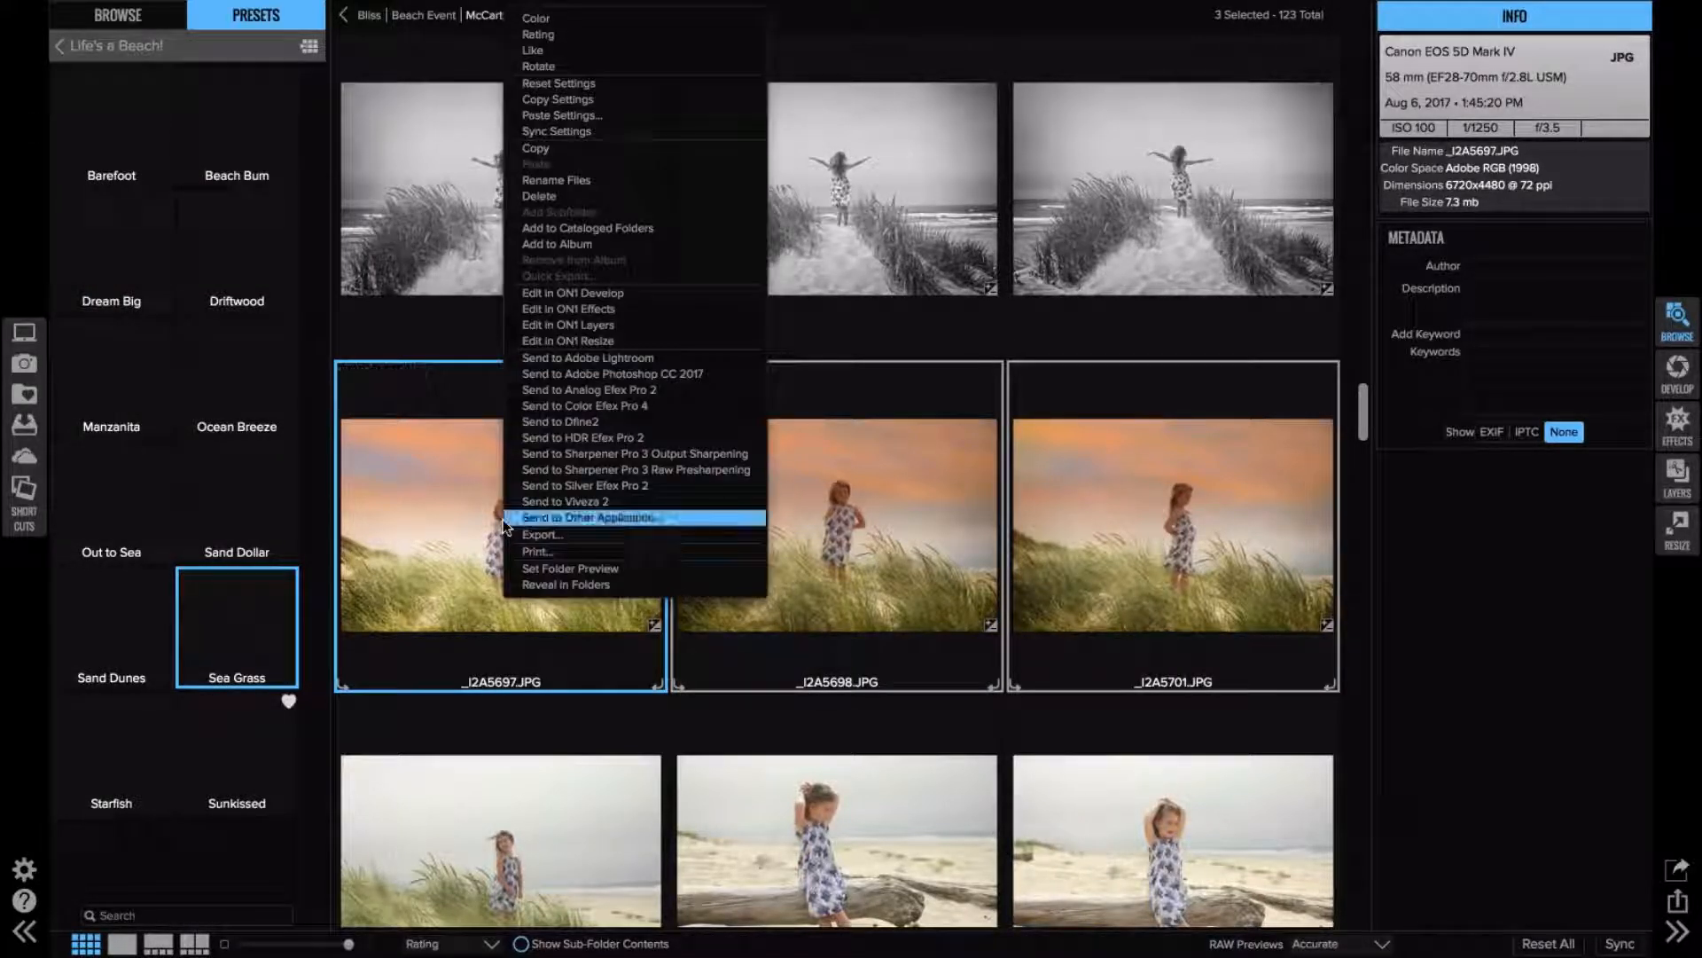
pyautogui.click(583, 133)
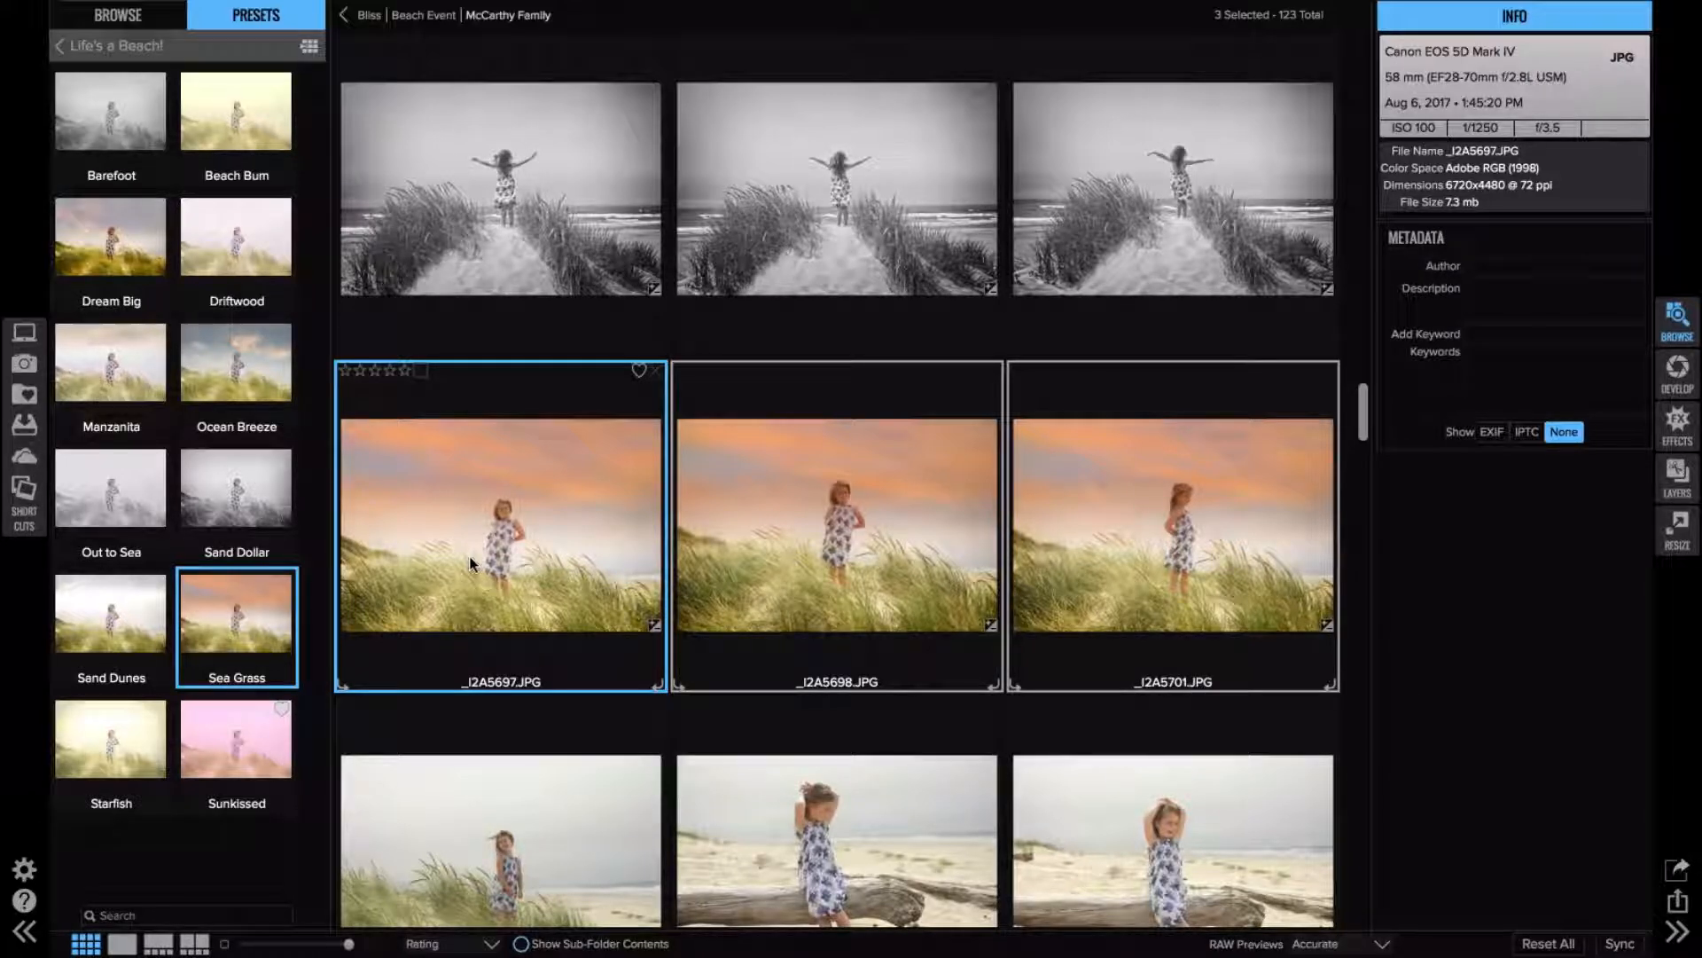
# - Apply the Sand Dollar preset to _I2A5704.JPG, the photo of the girl standing in the dune grass
pyautogui.scroll(-1, 470, 563)
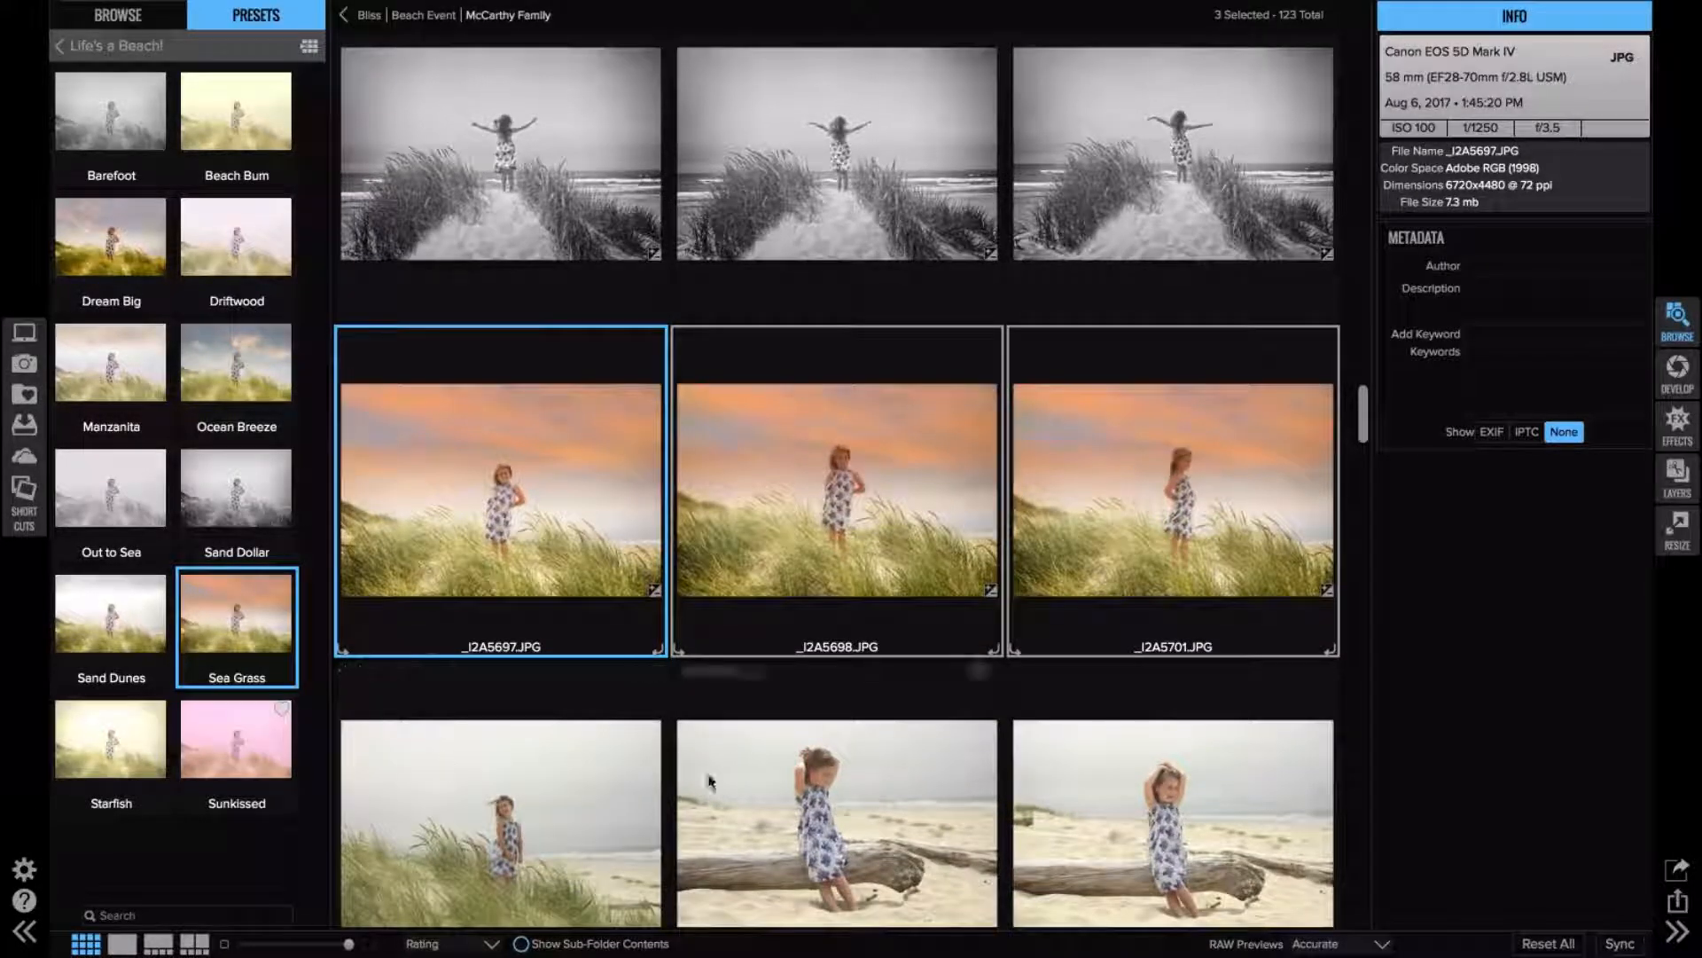
pyautogui.scroll(-3, 1188, 649)
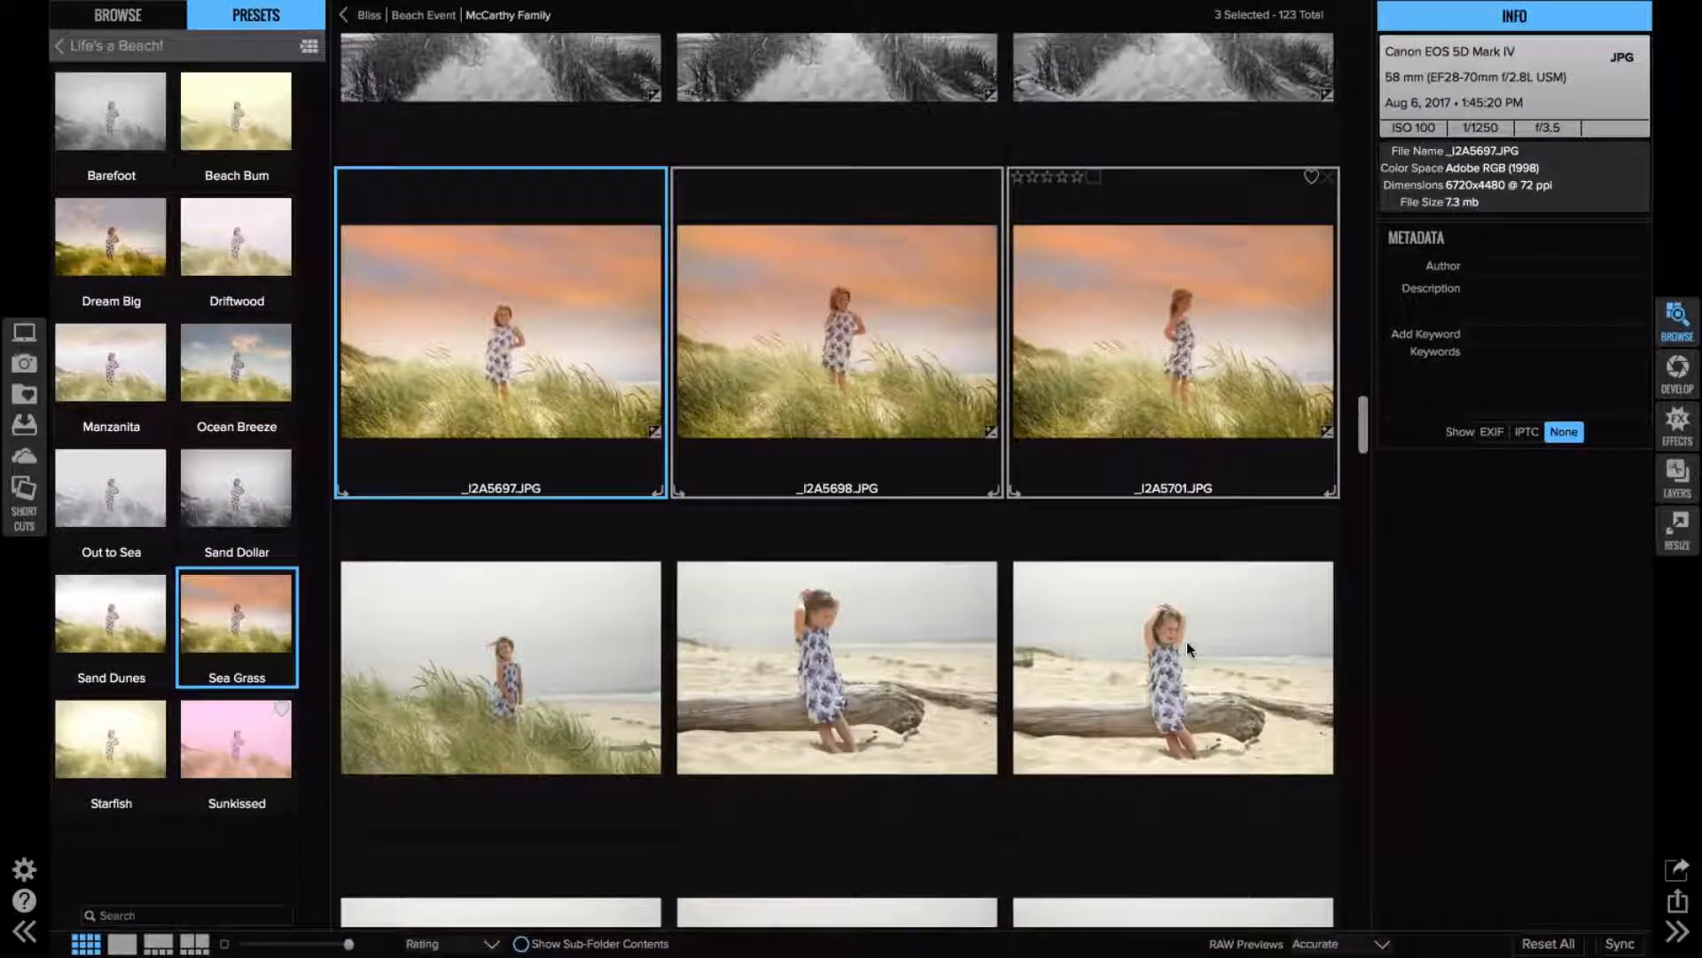
pyautogui.scroll(-1, 1186, 641)
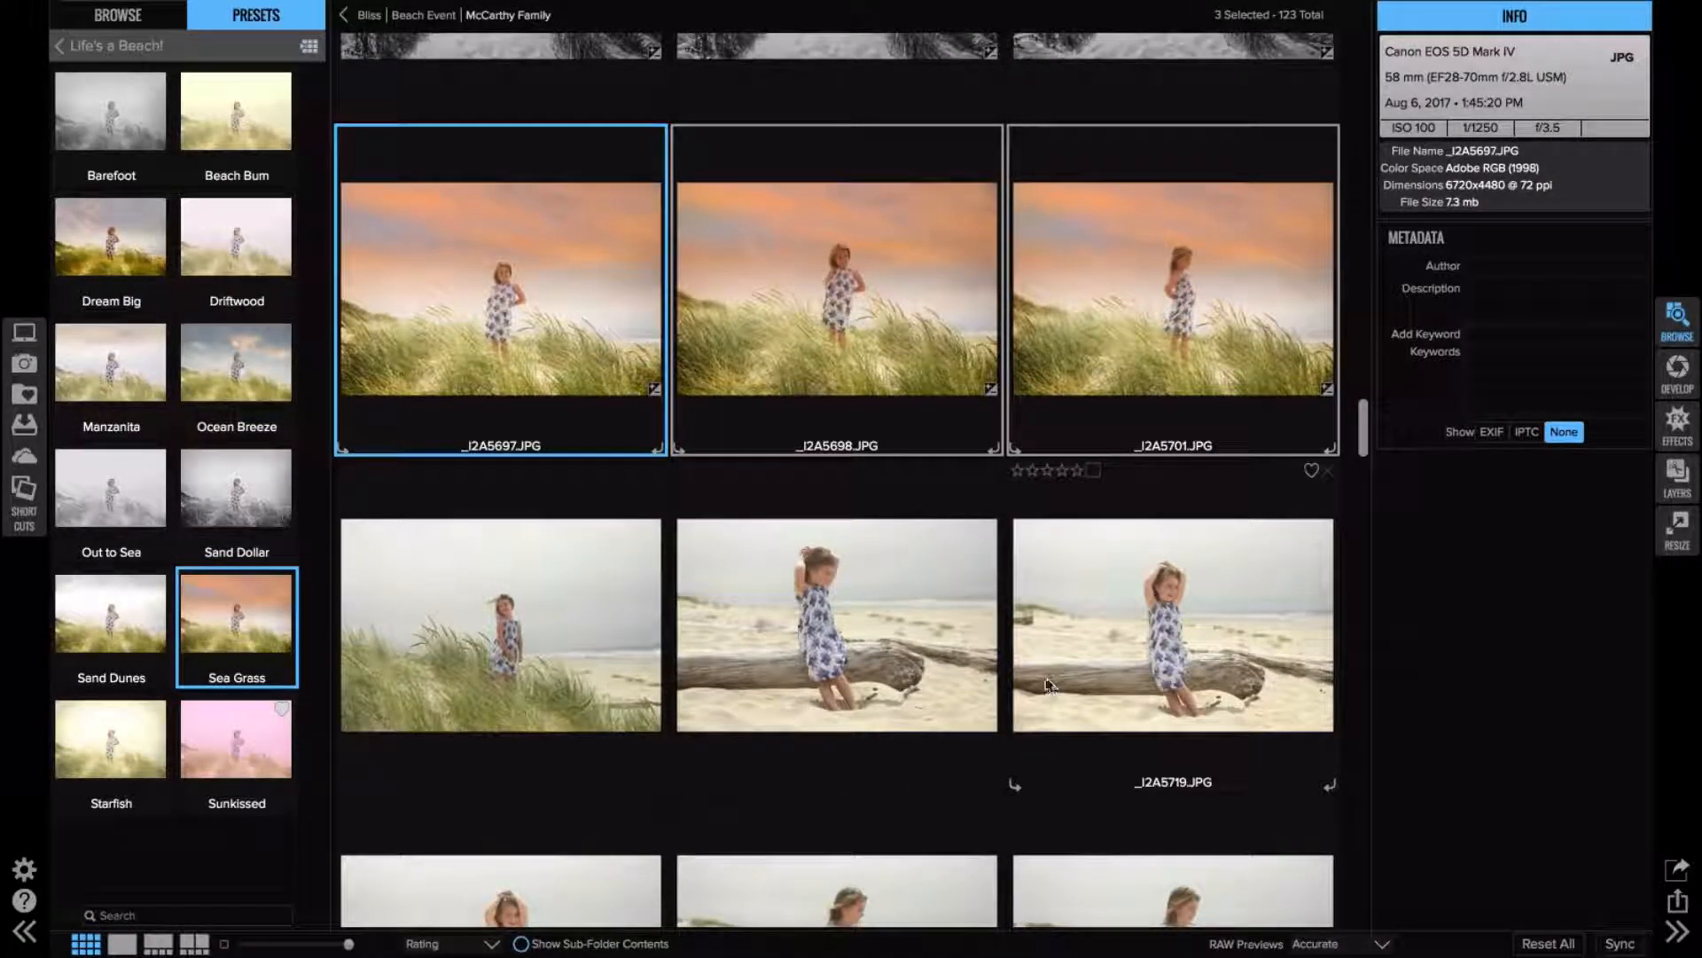
pyautogui.scroll(-1, 1021, 706)
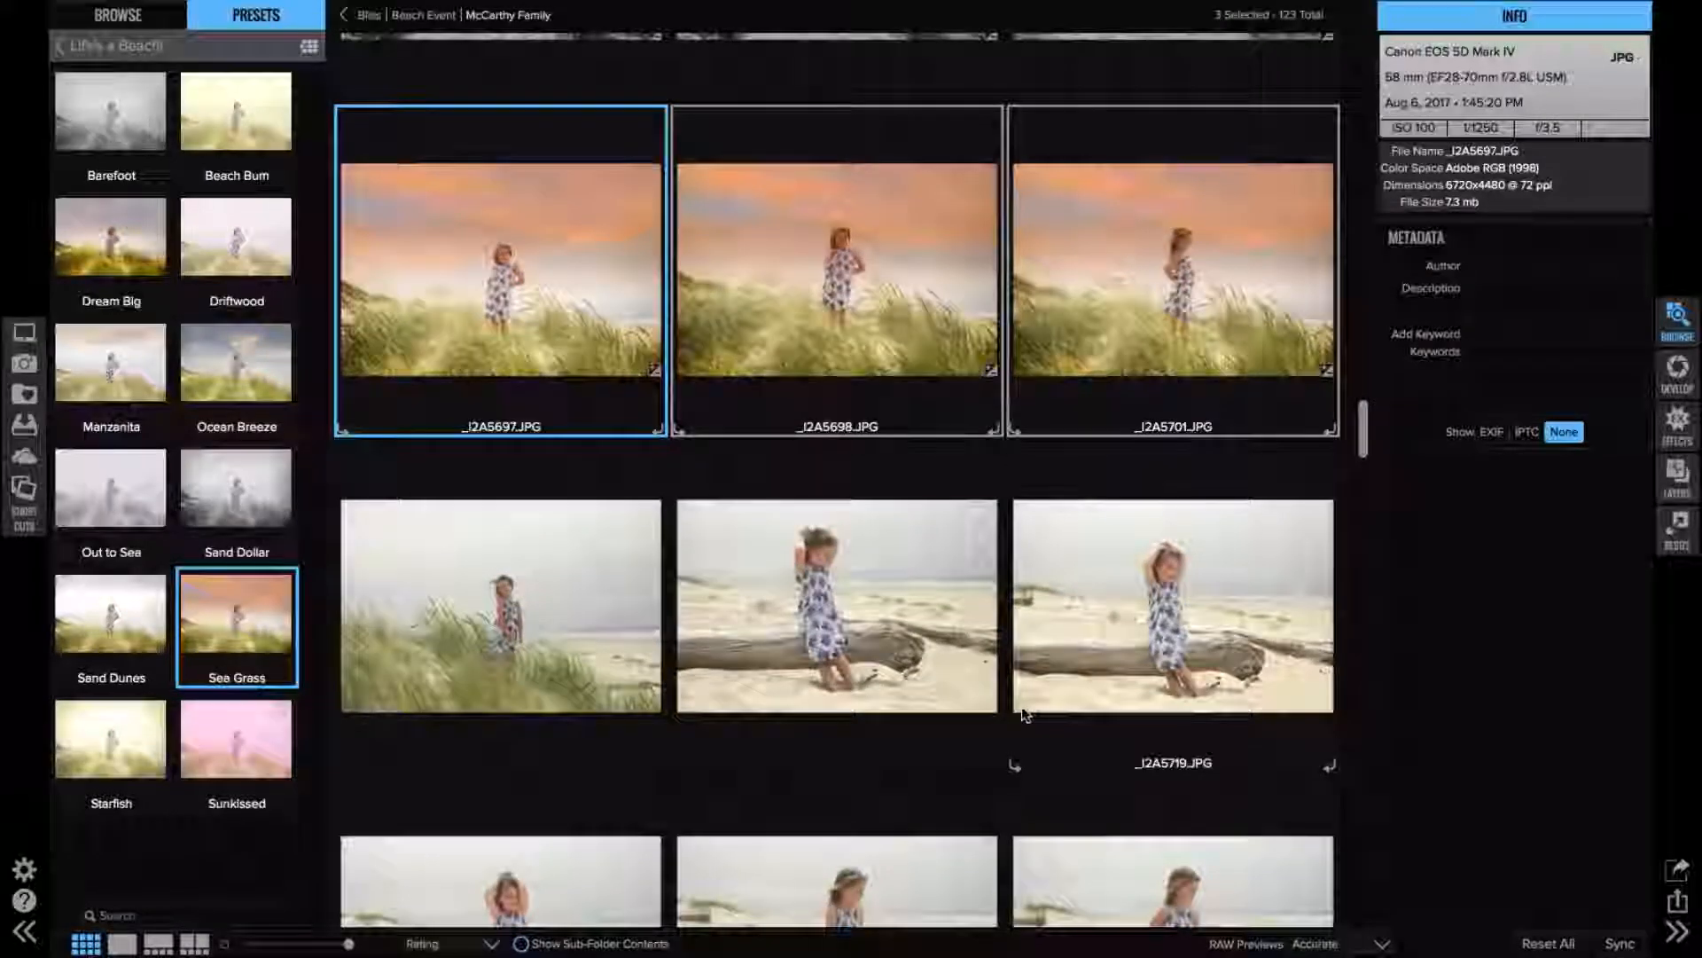
pyautogui.scroll(-2, 1021, 706)
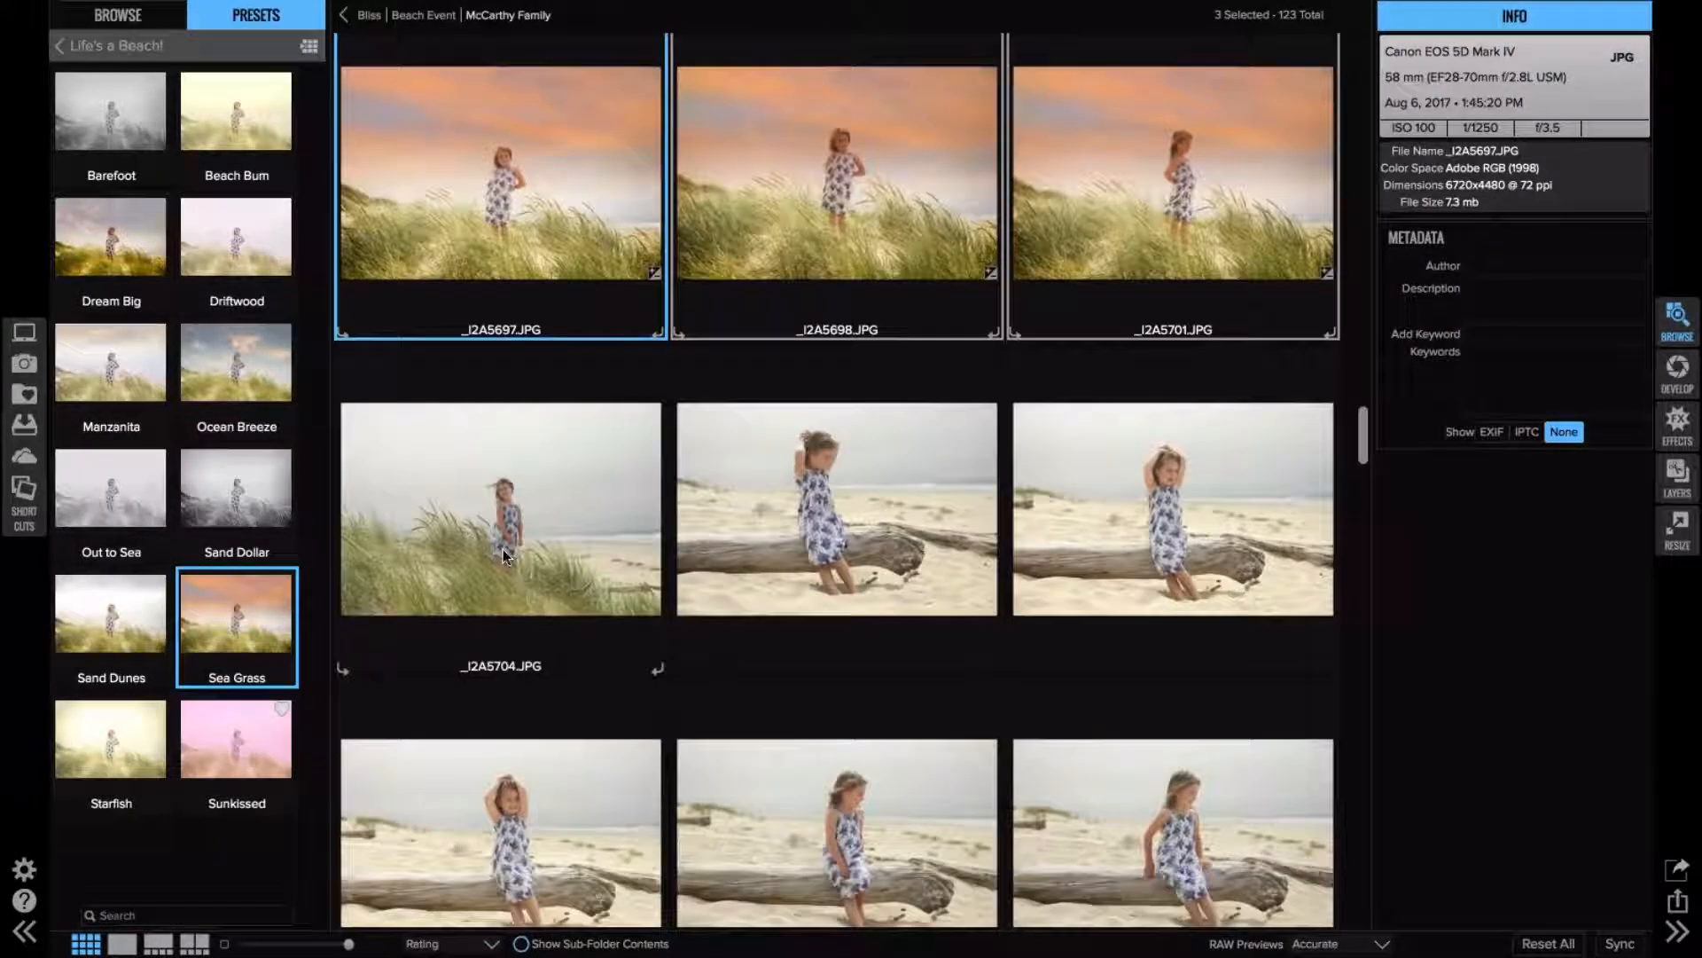
pyautogui.click(419, 519)
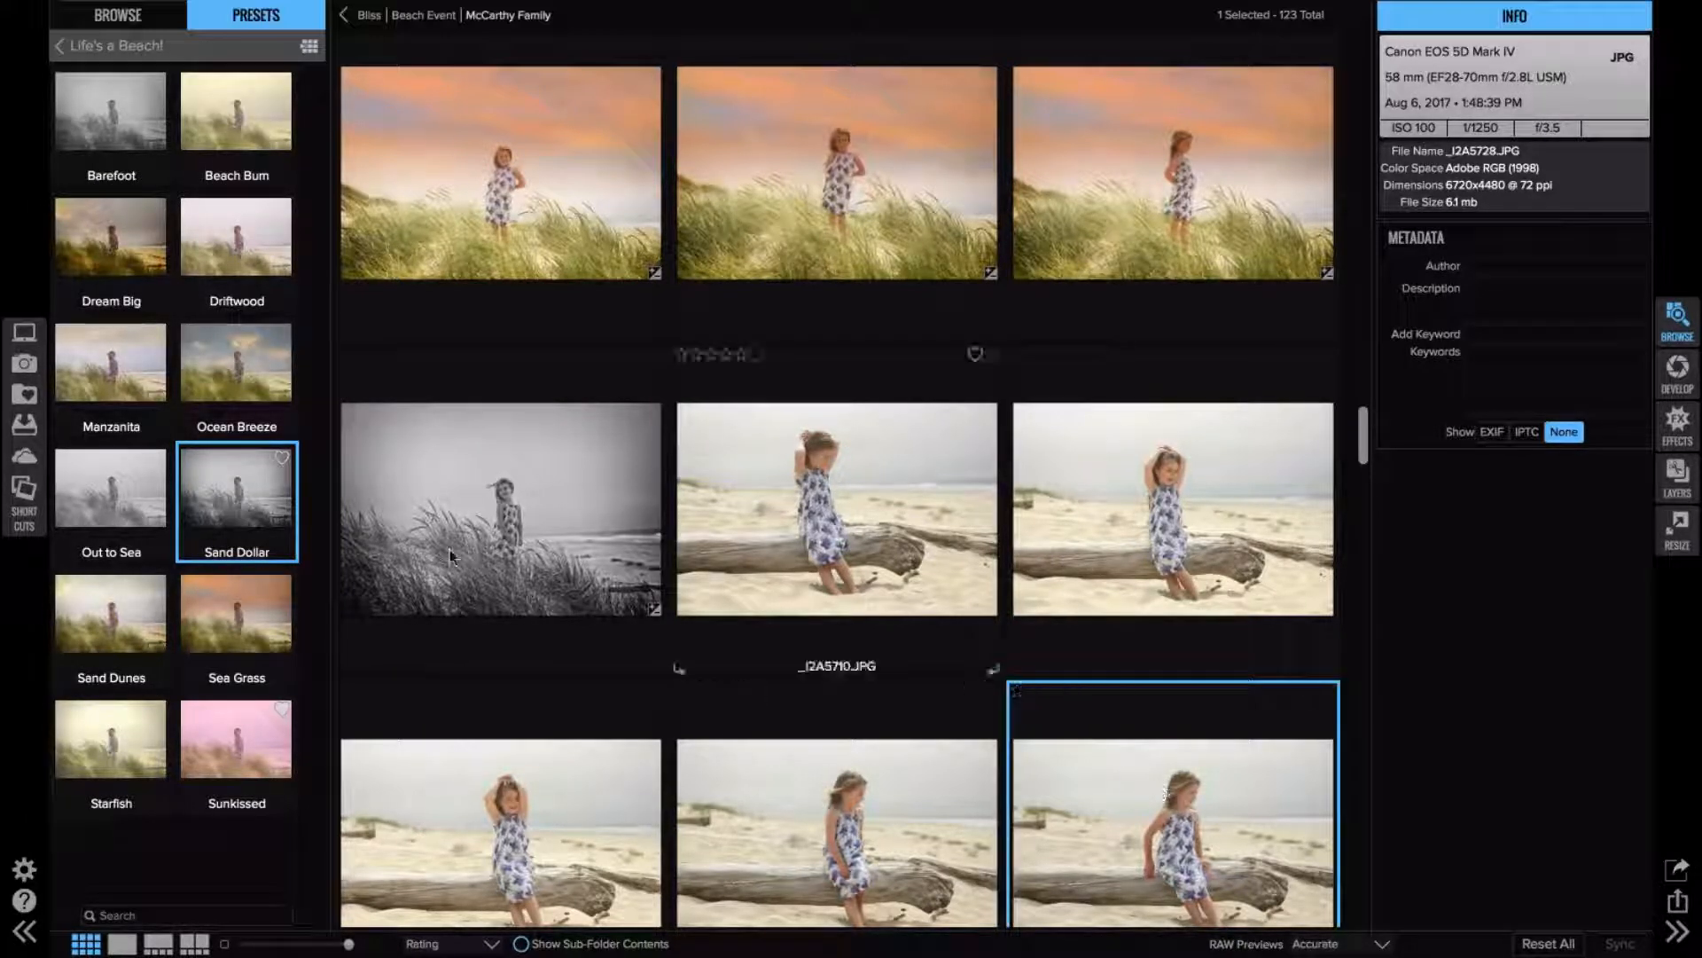
# - Apply the Beach Bum preset to the five driftwood photos from _I2A5710.JPG through _I2A5728.JPG together
pyautogui.scroll(-5, 892, 733)
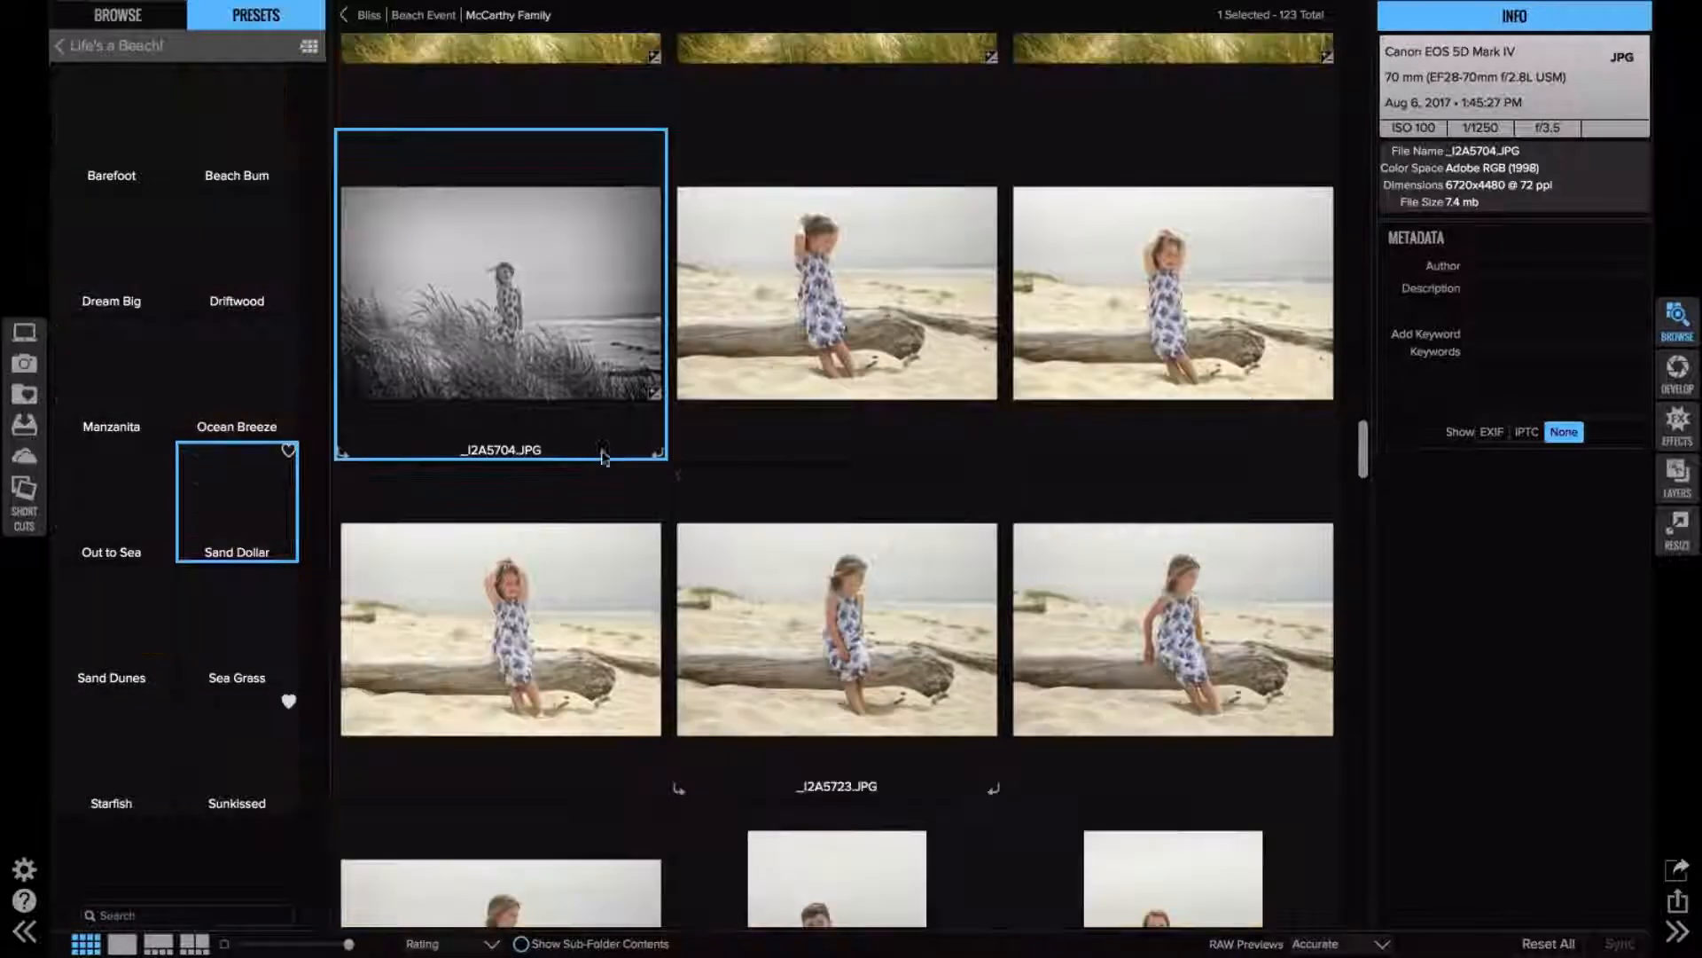
pyautogui.click(855, 310)
pyautogui.keyDown('shift'); pyautogui.click(1183, 644); pyautogui.keyUp('shift')
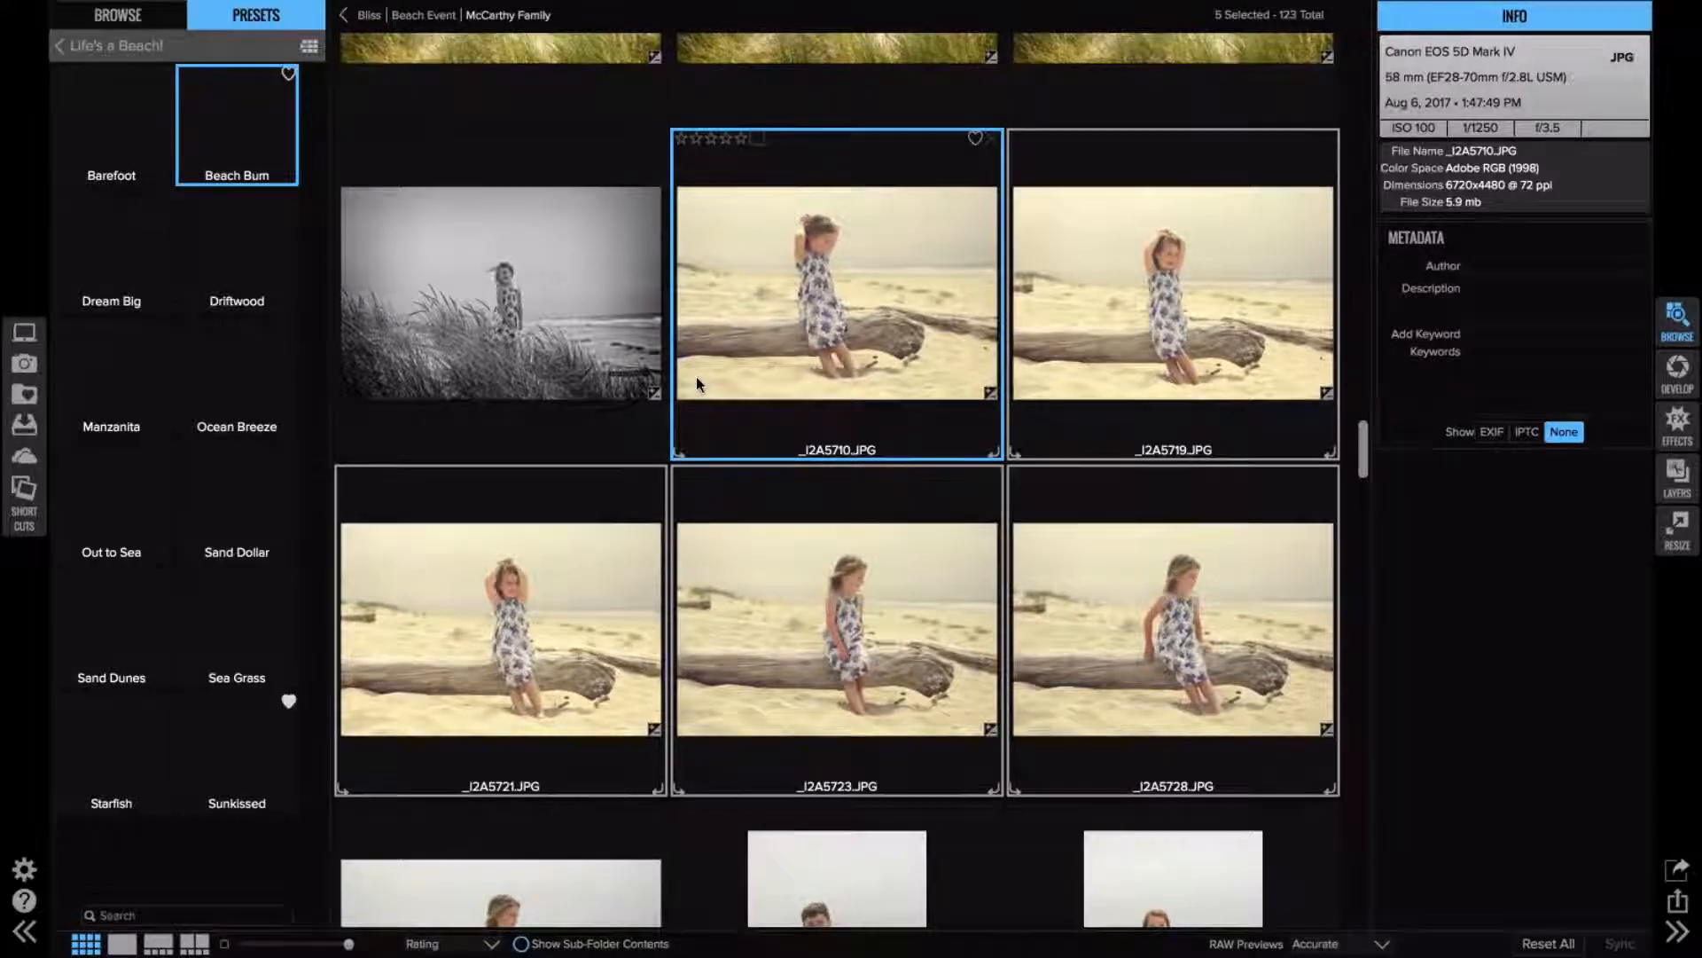
# - Show _I2A5721.JPG, _I2A5723.JPG and _I2A5728.JPG side by side in the Compare view
pyautogui.scroll(-3, 609, 703)
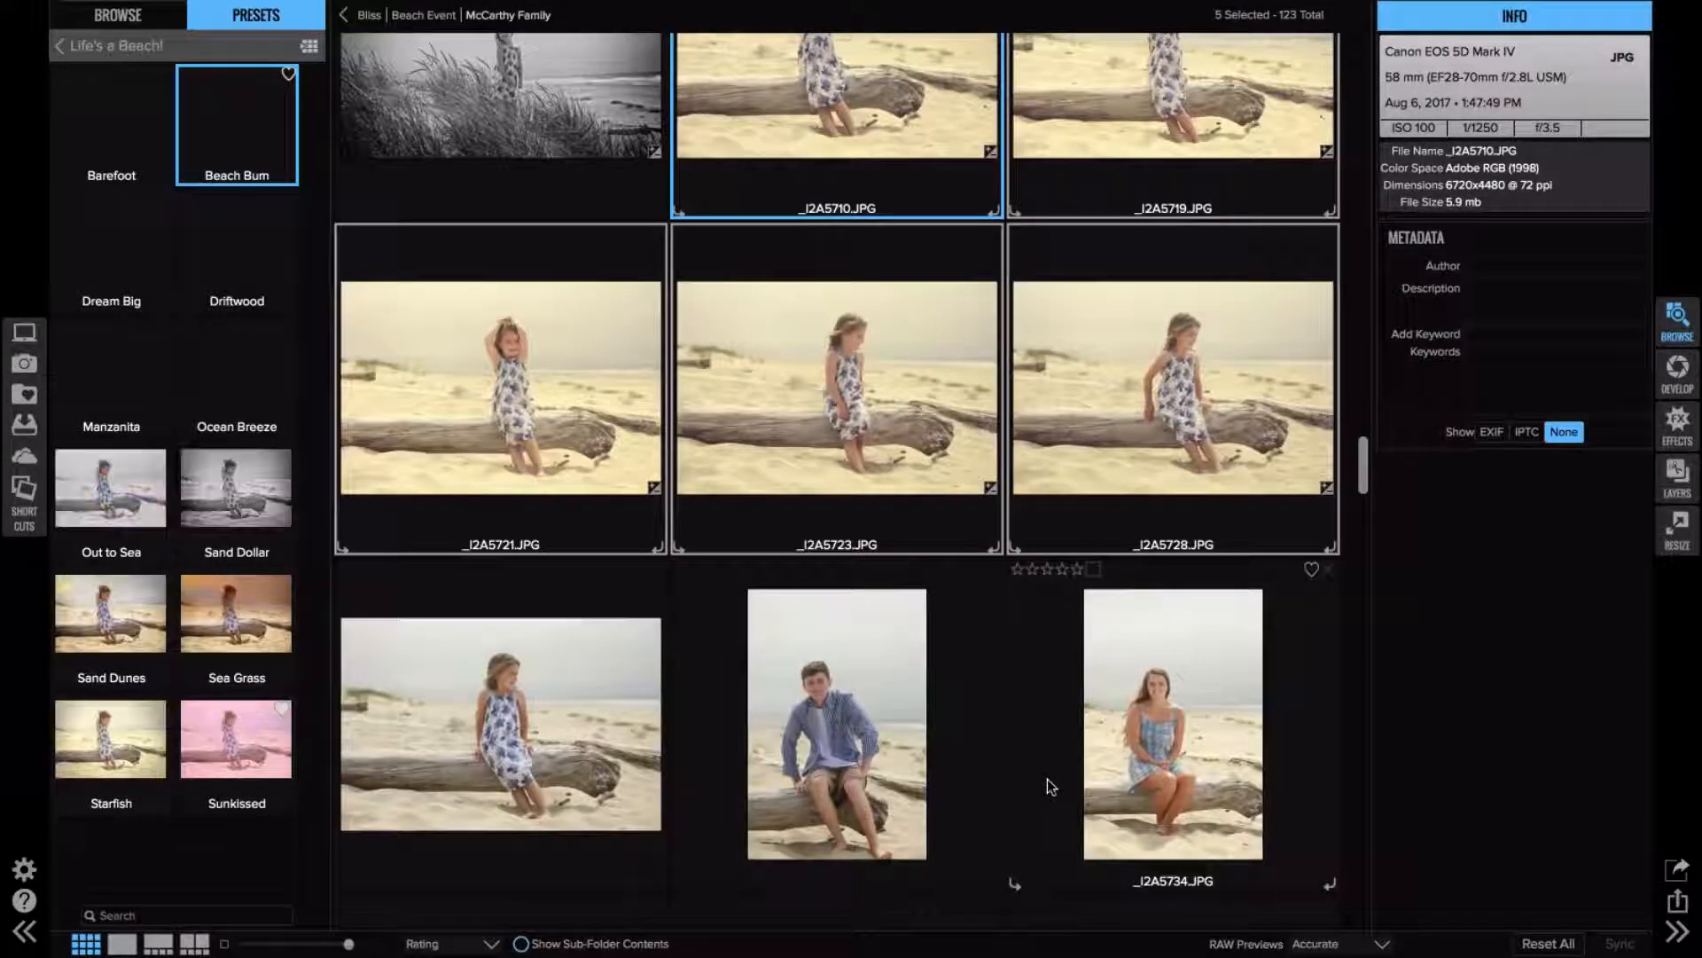
pyautogui.click(714, 611)
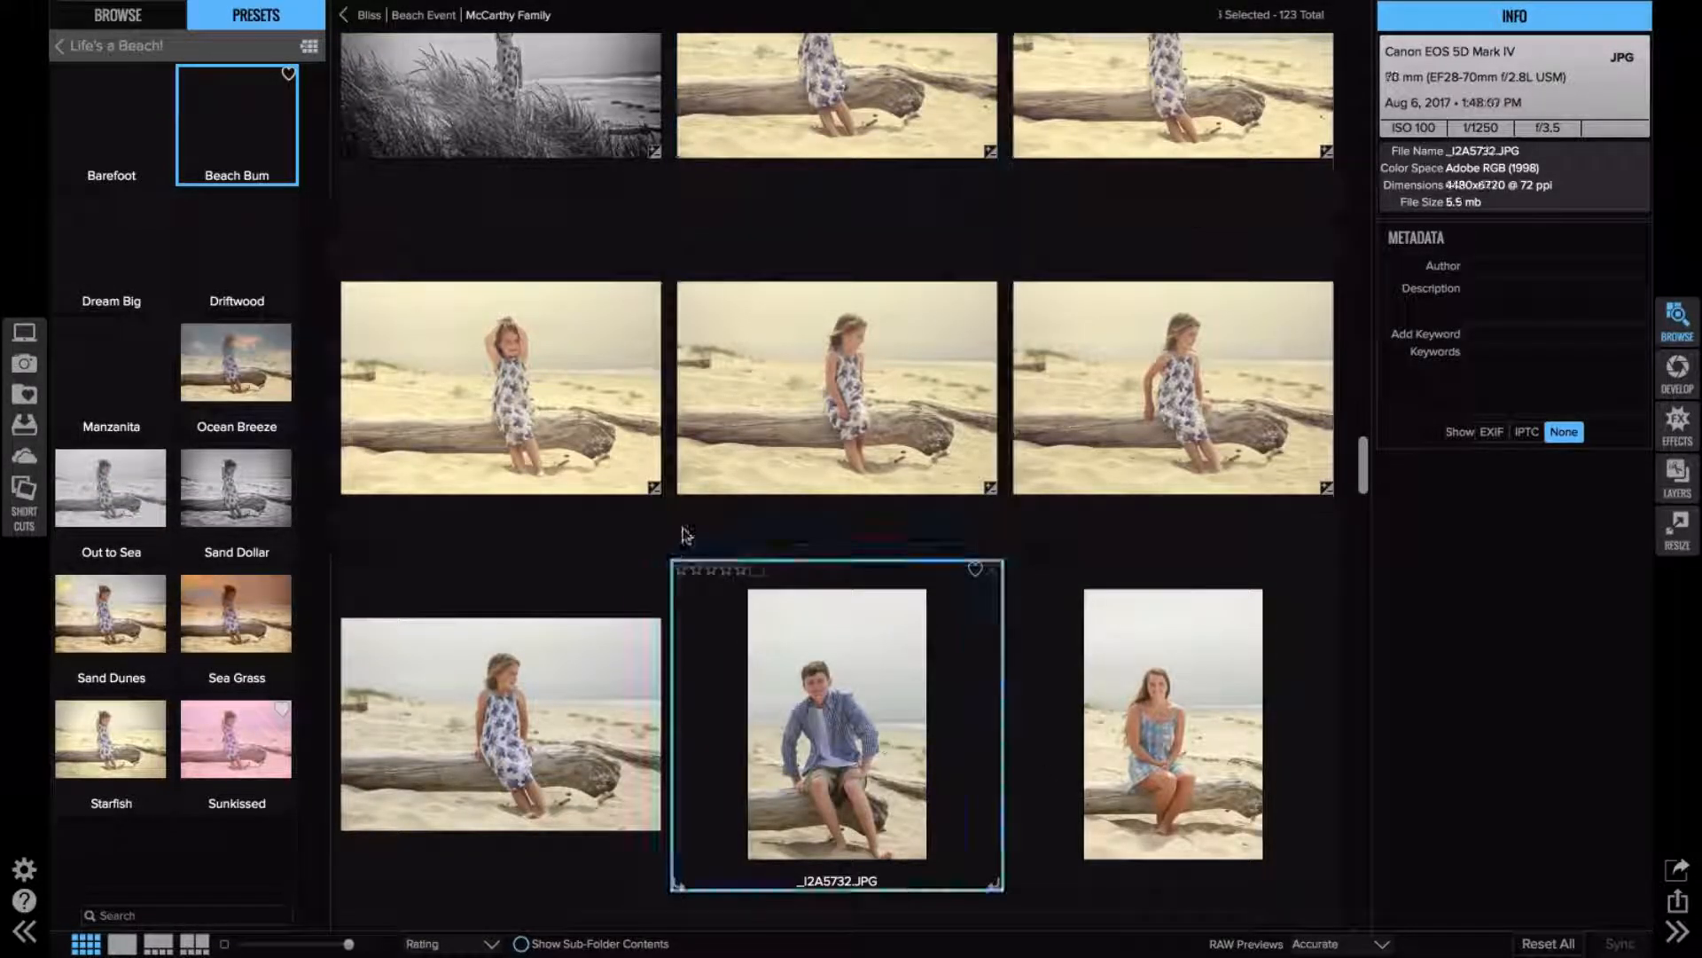
pyautogui.click(647, 512)
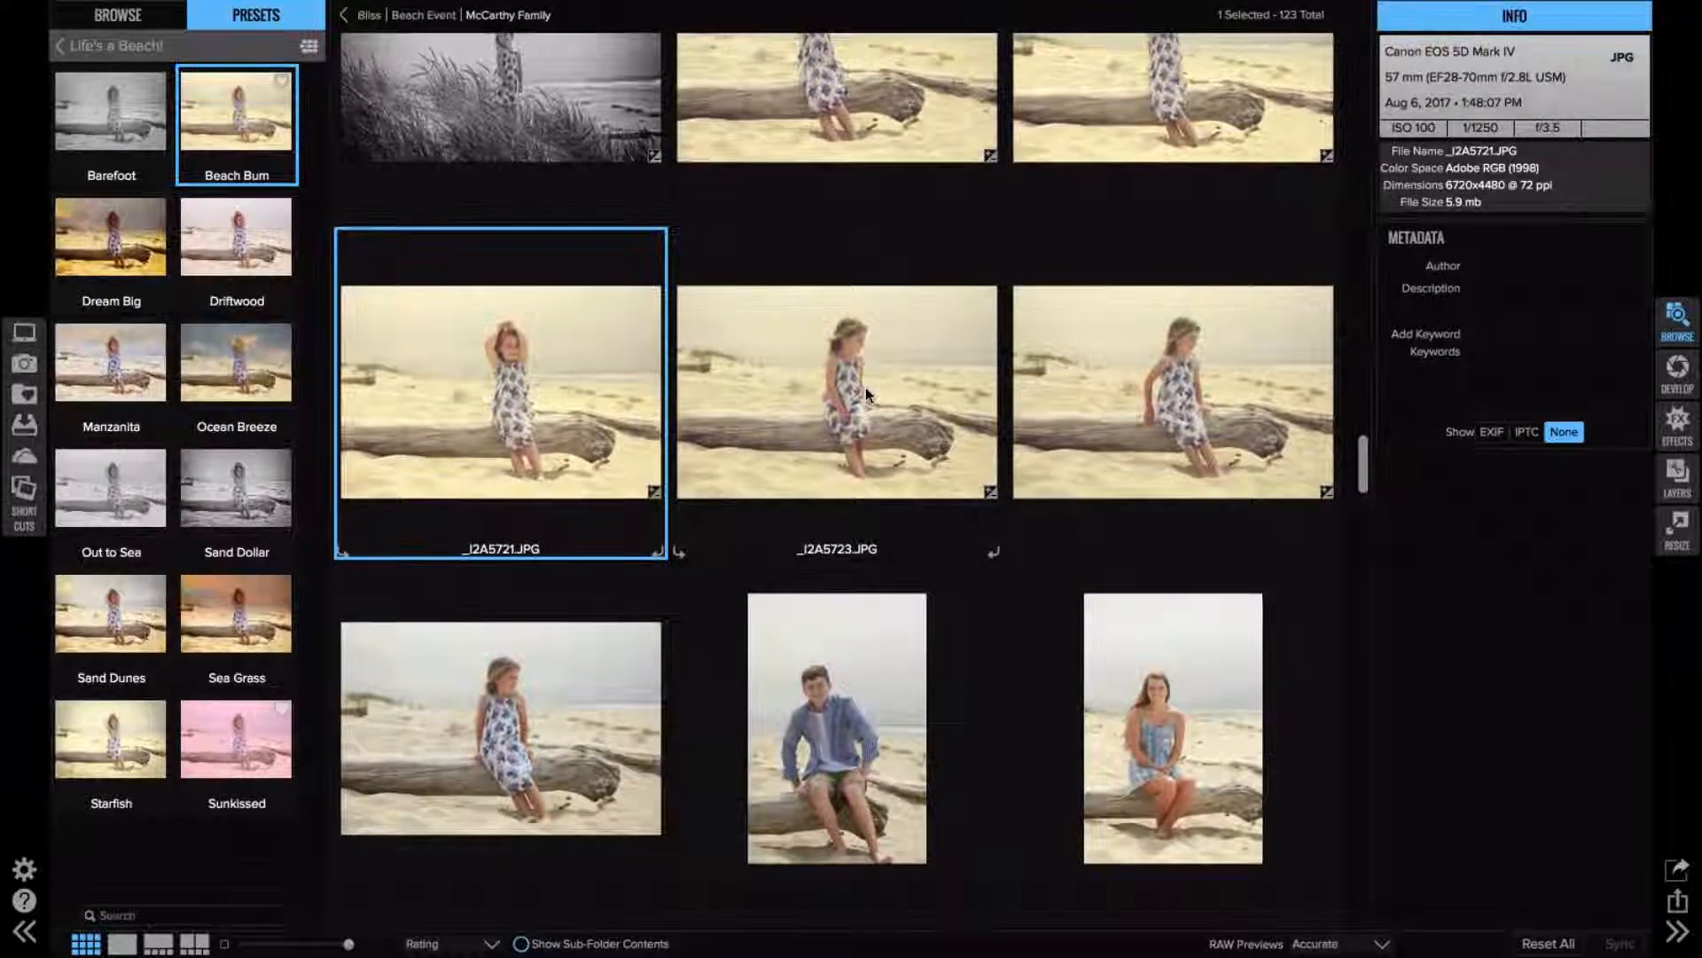
pyautogui.scroll(1, 865, 387)
pyautogui.scroll(1, 865, 386)
pyautogui.scroll(-5, 866, 388)
pyautogui.click(199, 945)
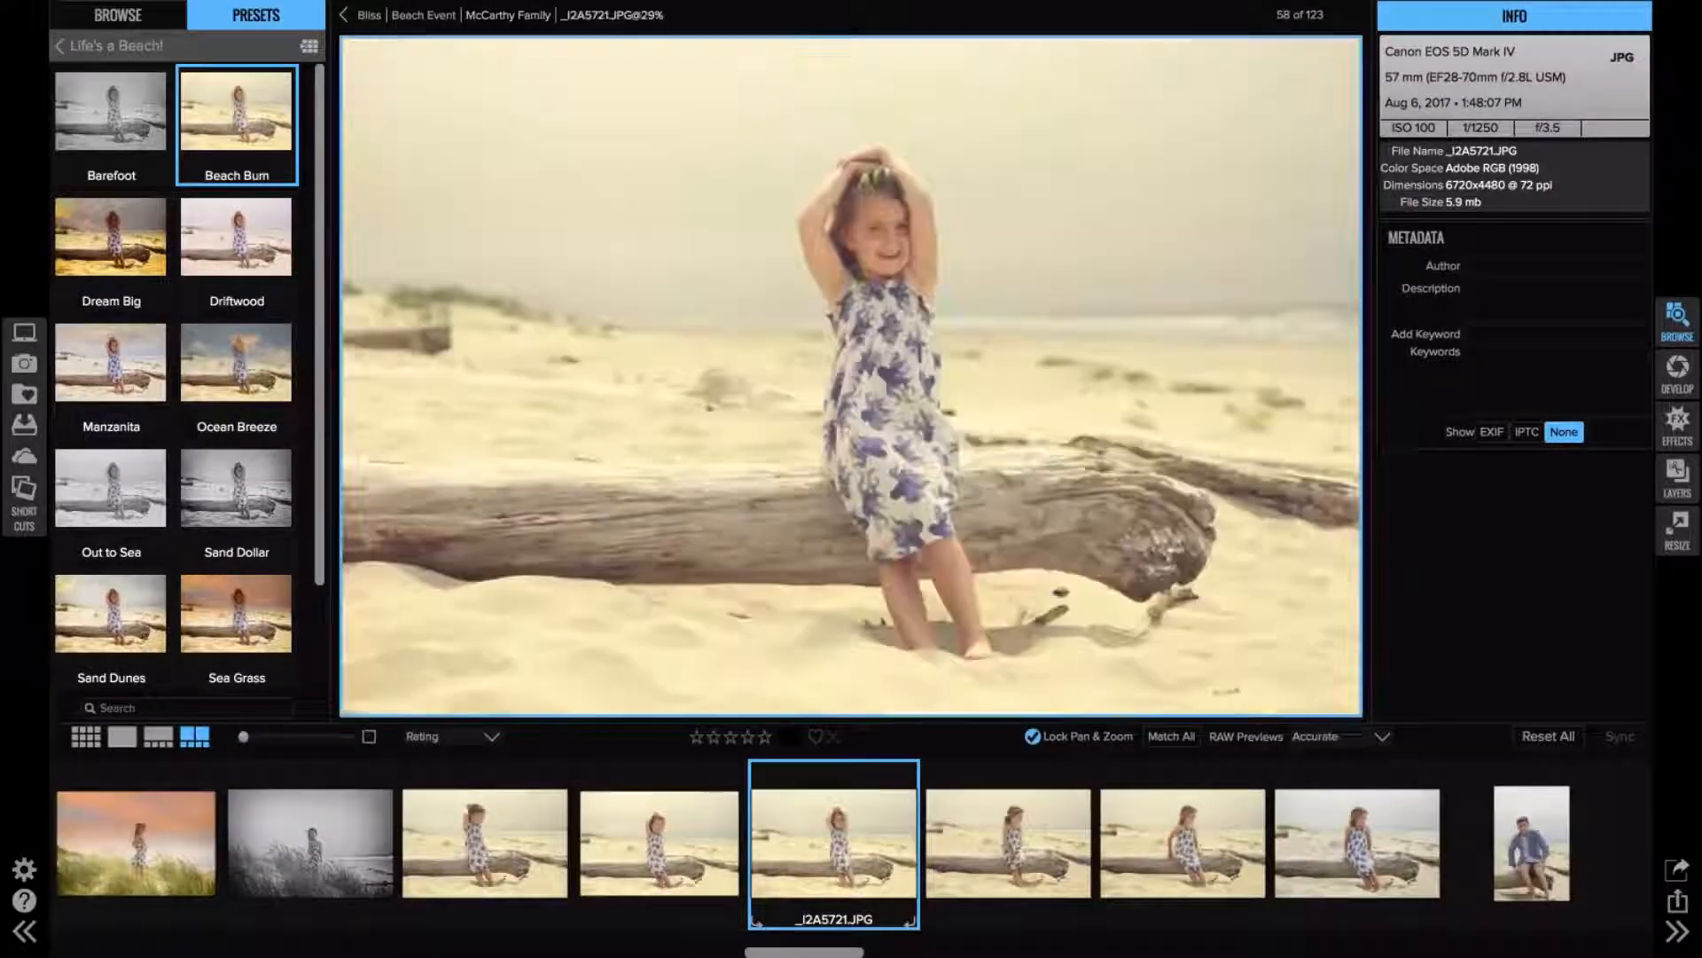
pyautogui.keyDown('shift'); pyautogui.click(1158, 847); pyautogui.keyUp('shift')
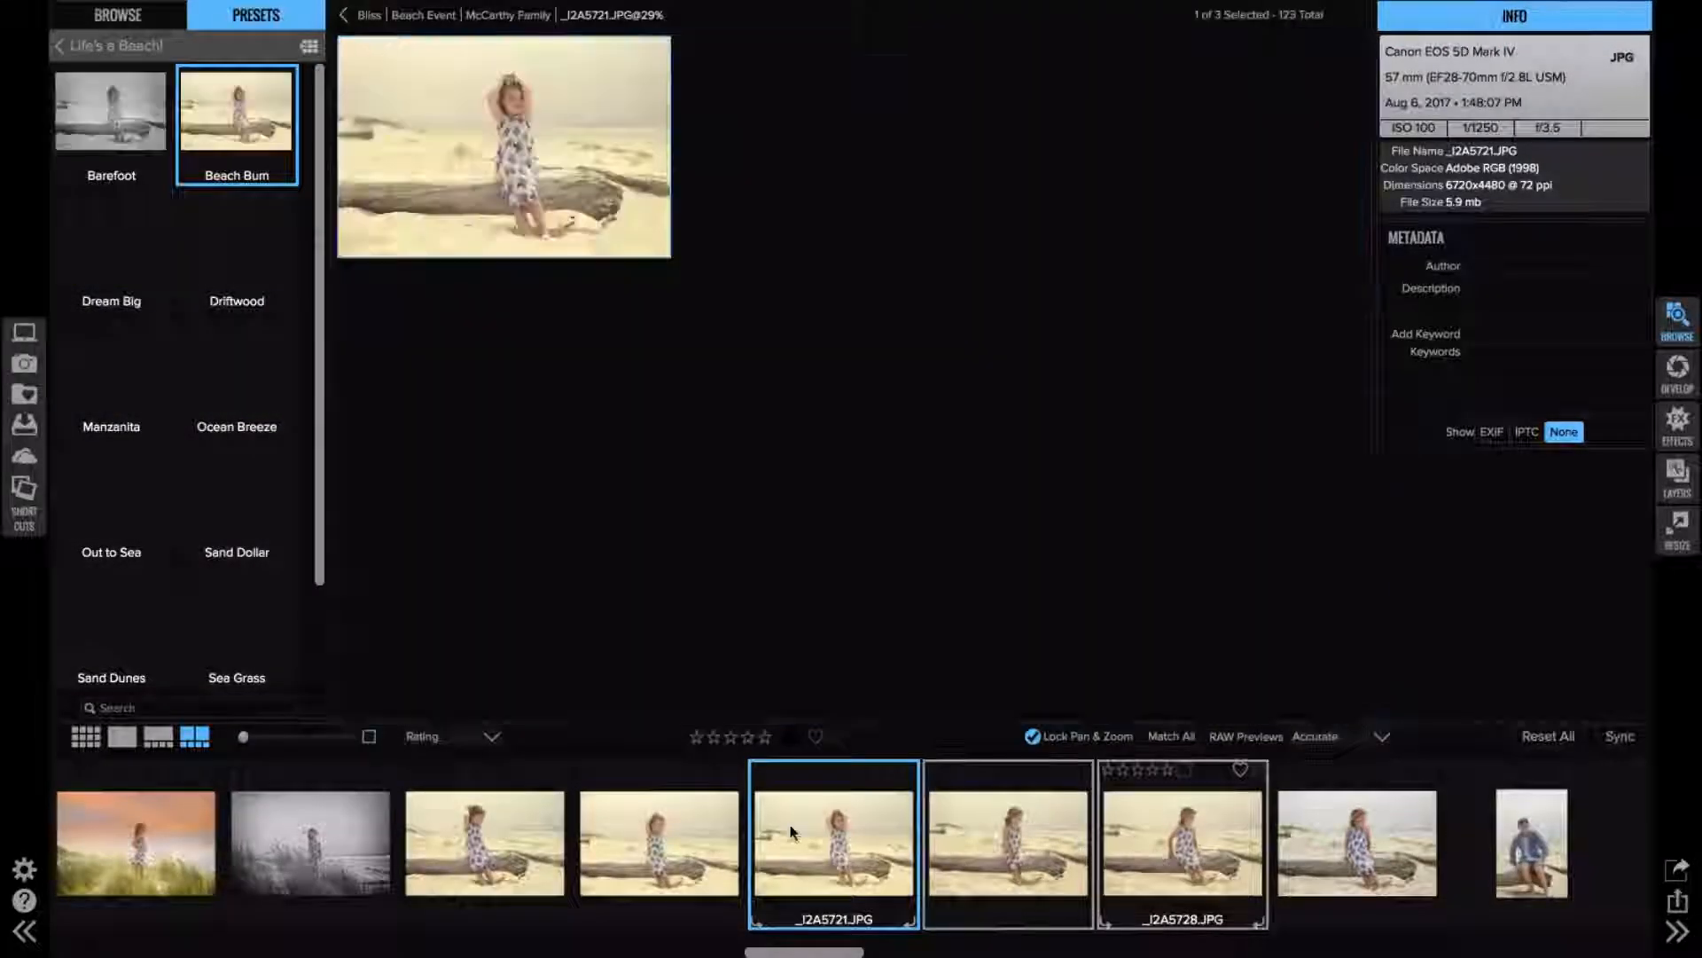
# - Zoom in on the three compared photos together to examine the girl up close, and zoom back out
pyautogui.rightClick(816, 840)
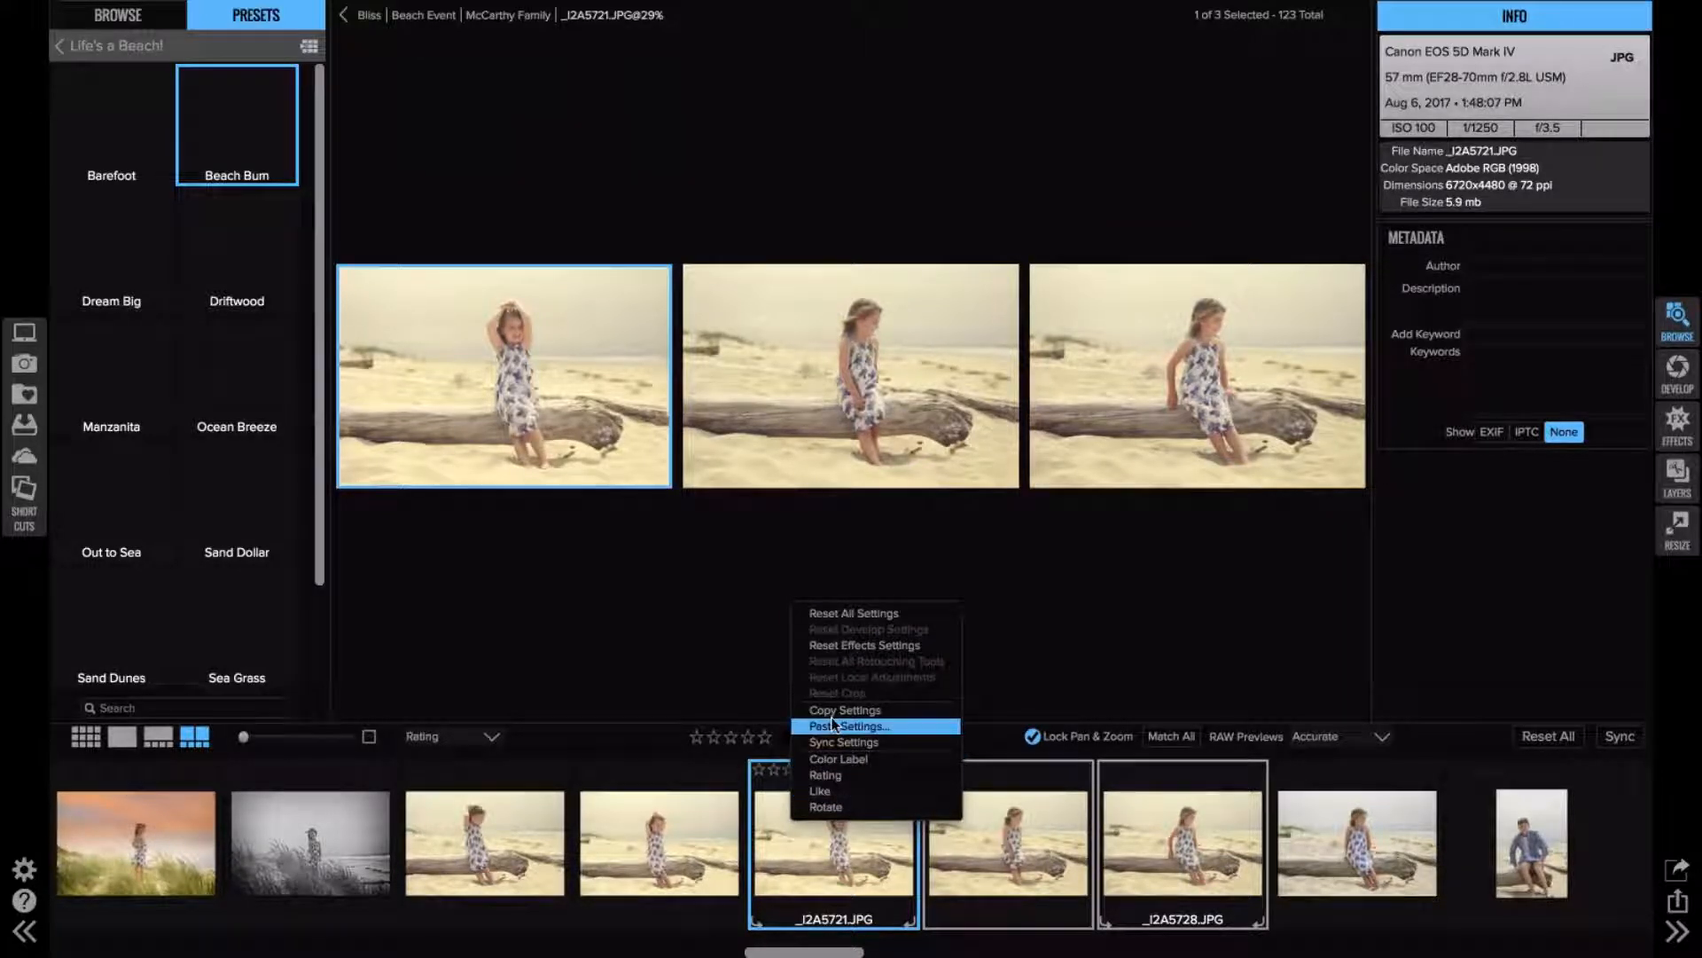
pyautogui.click(1021, 858)
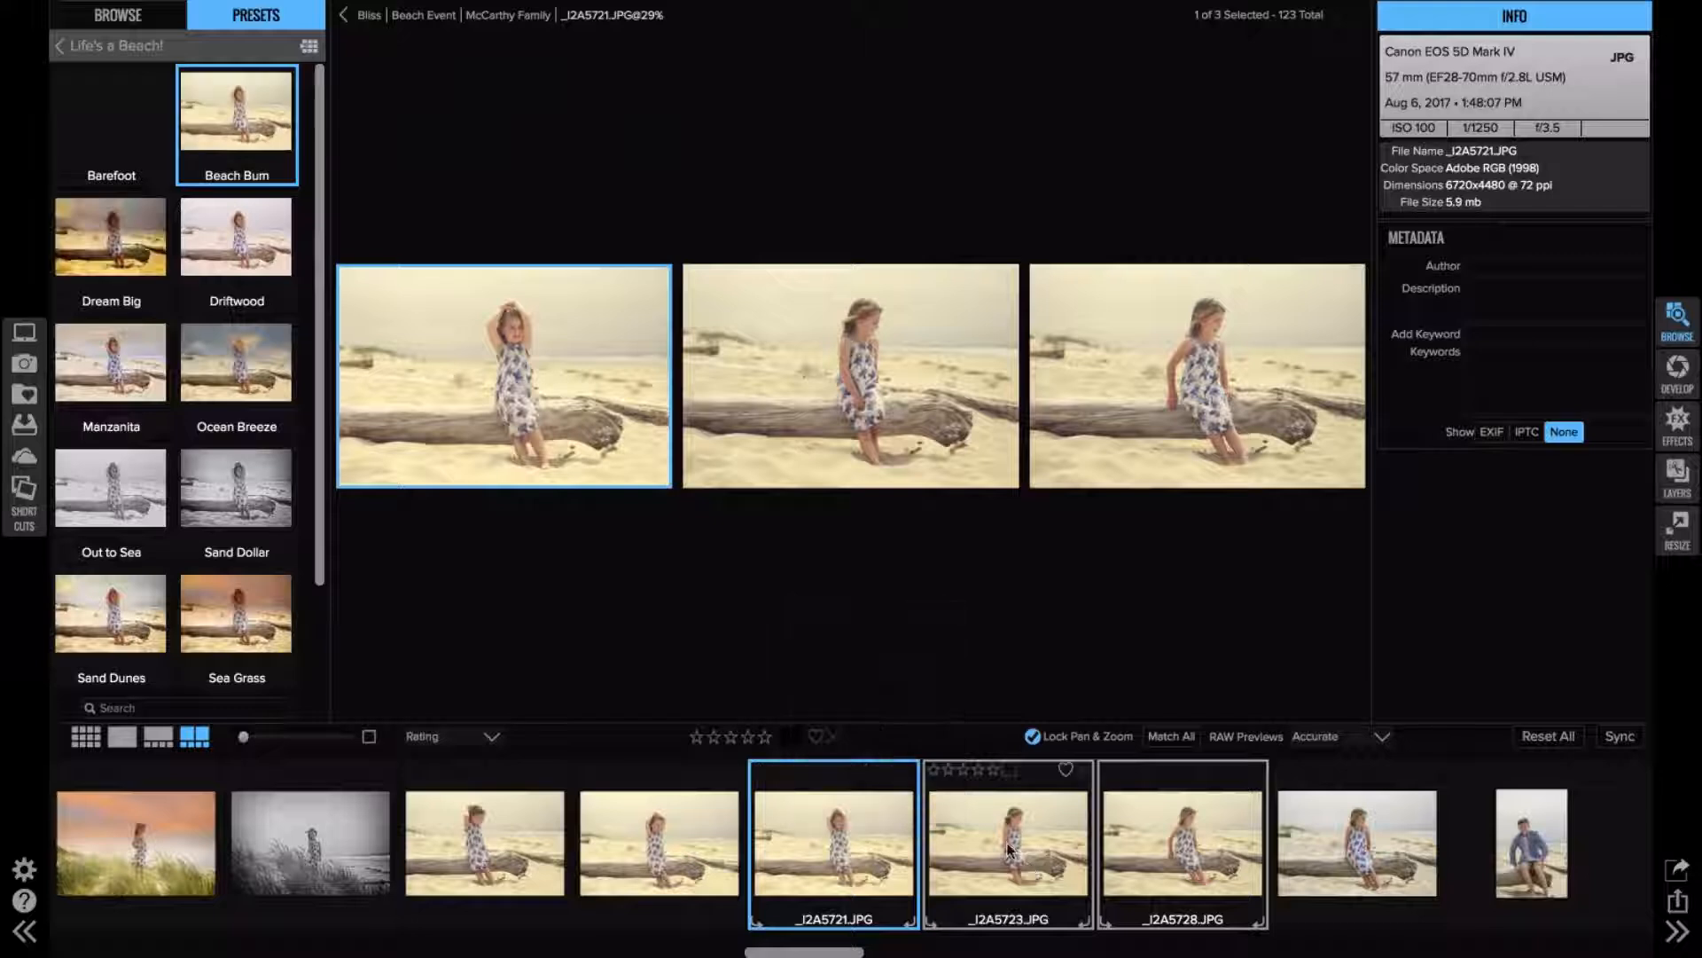
pyautogui.rightClick(1009, 843)
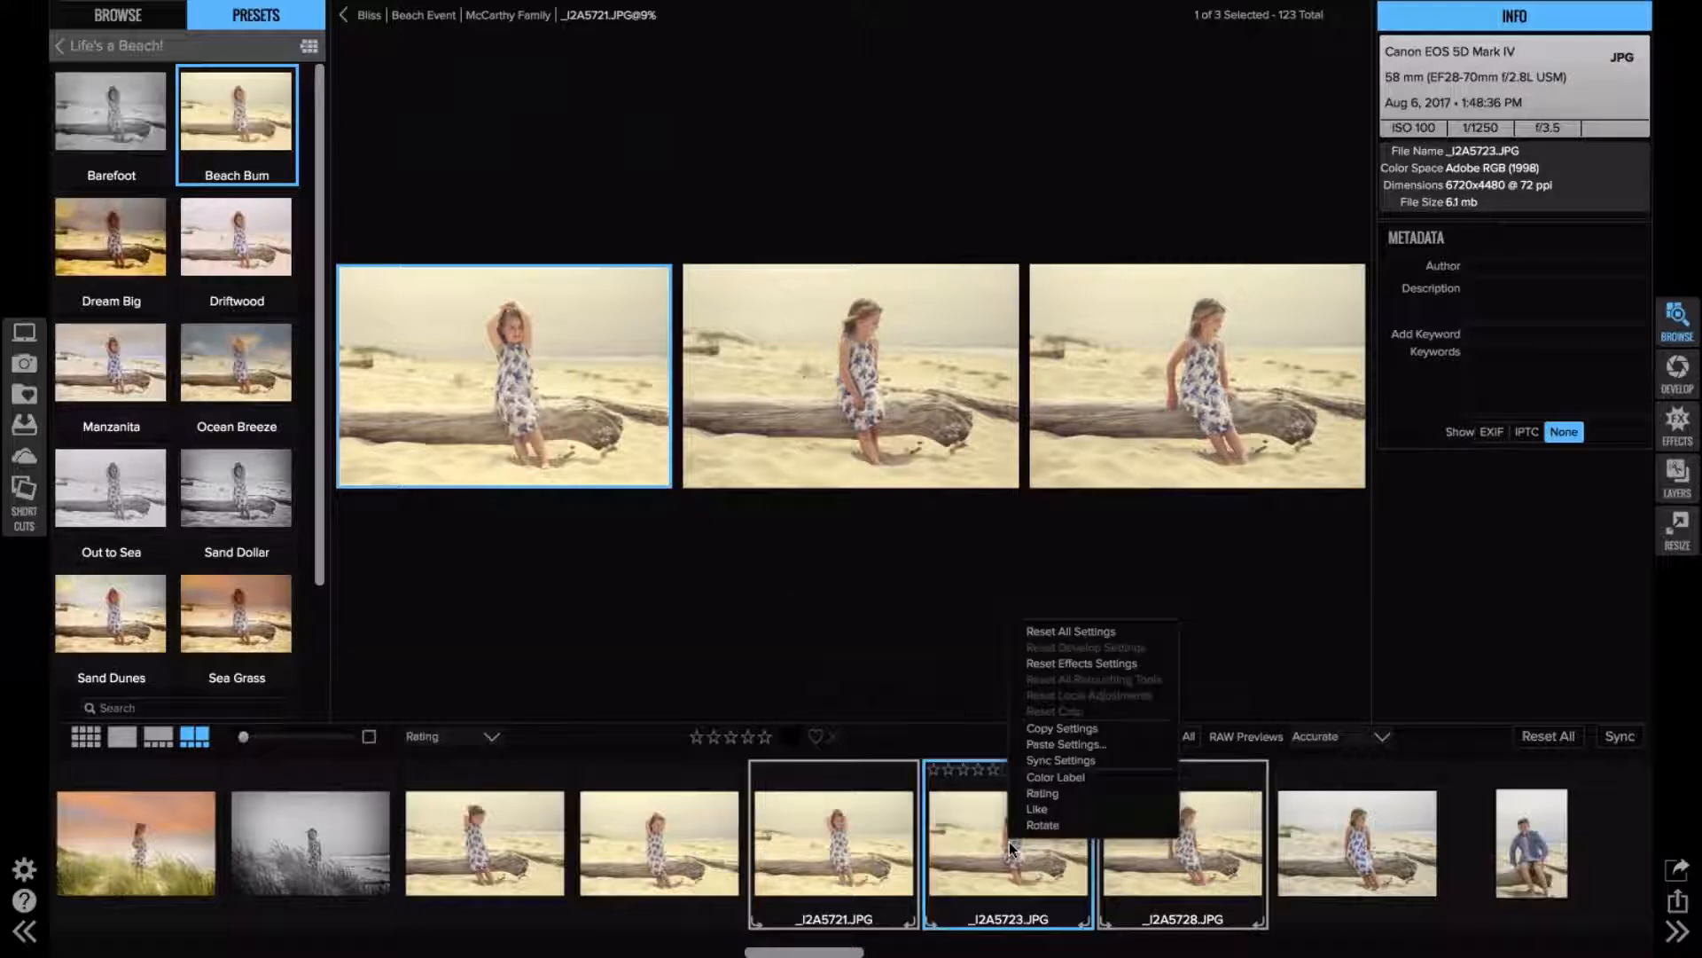
pyautogui.click(1098, 728)
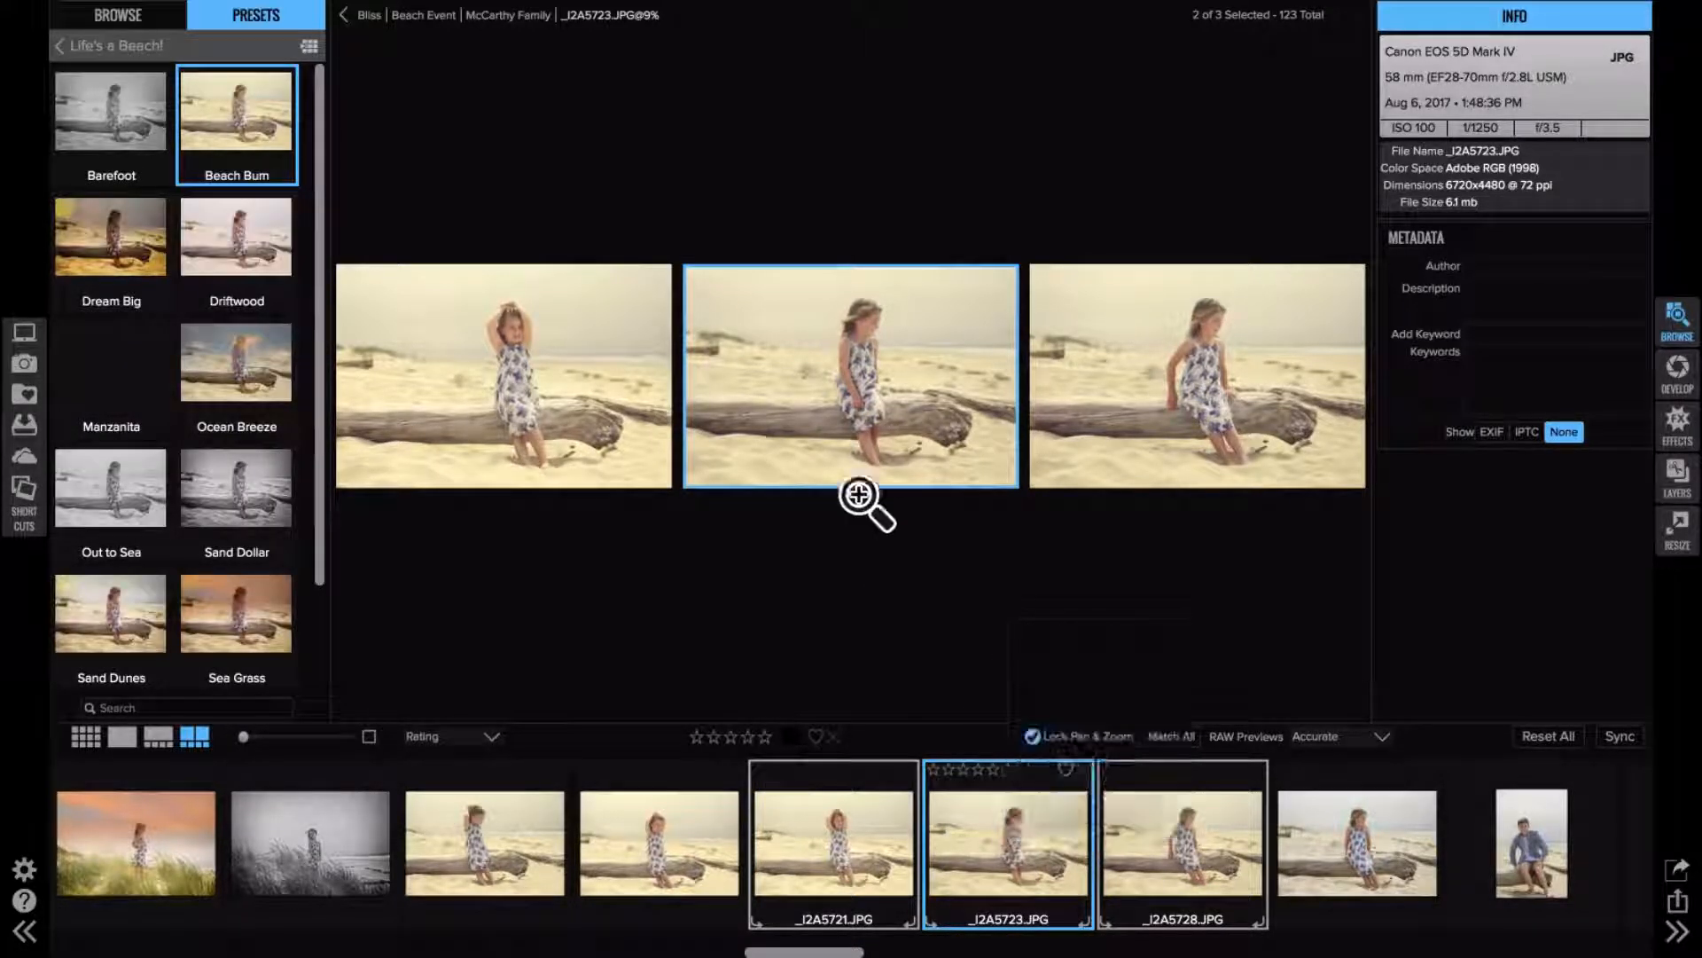
pyautogui.click(834, 351)
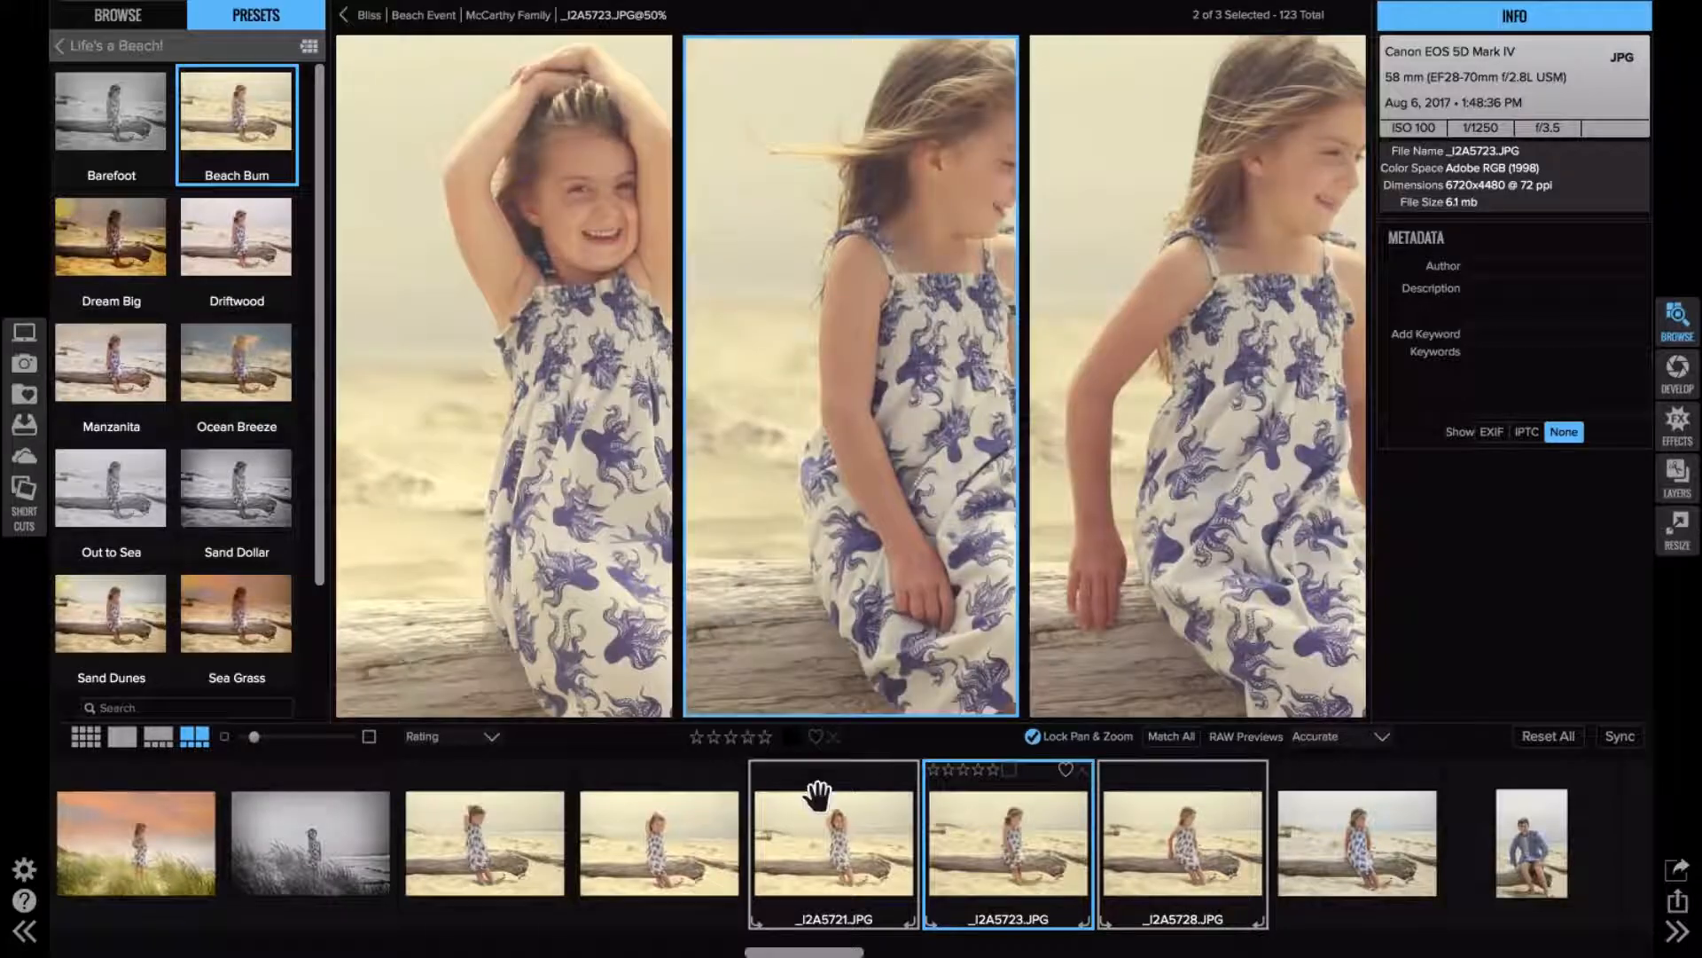
pyautogui.click(871, 277)
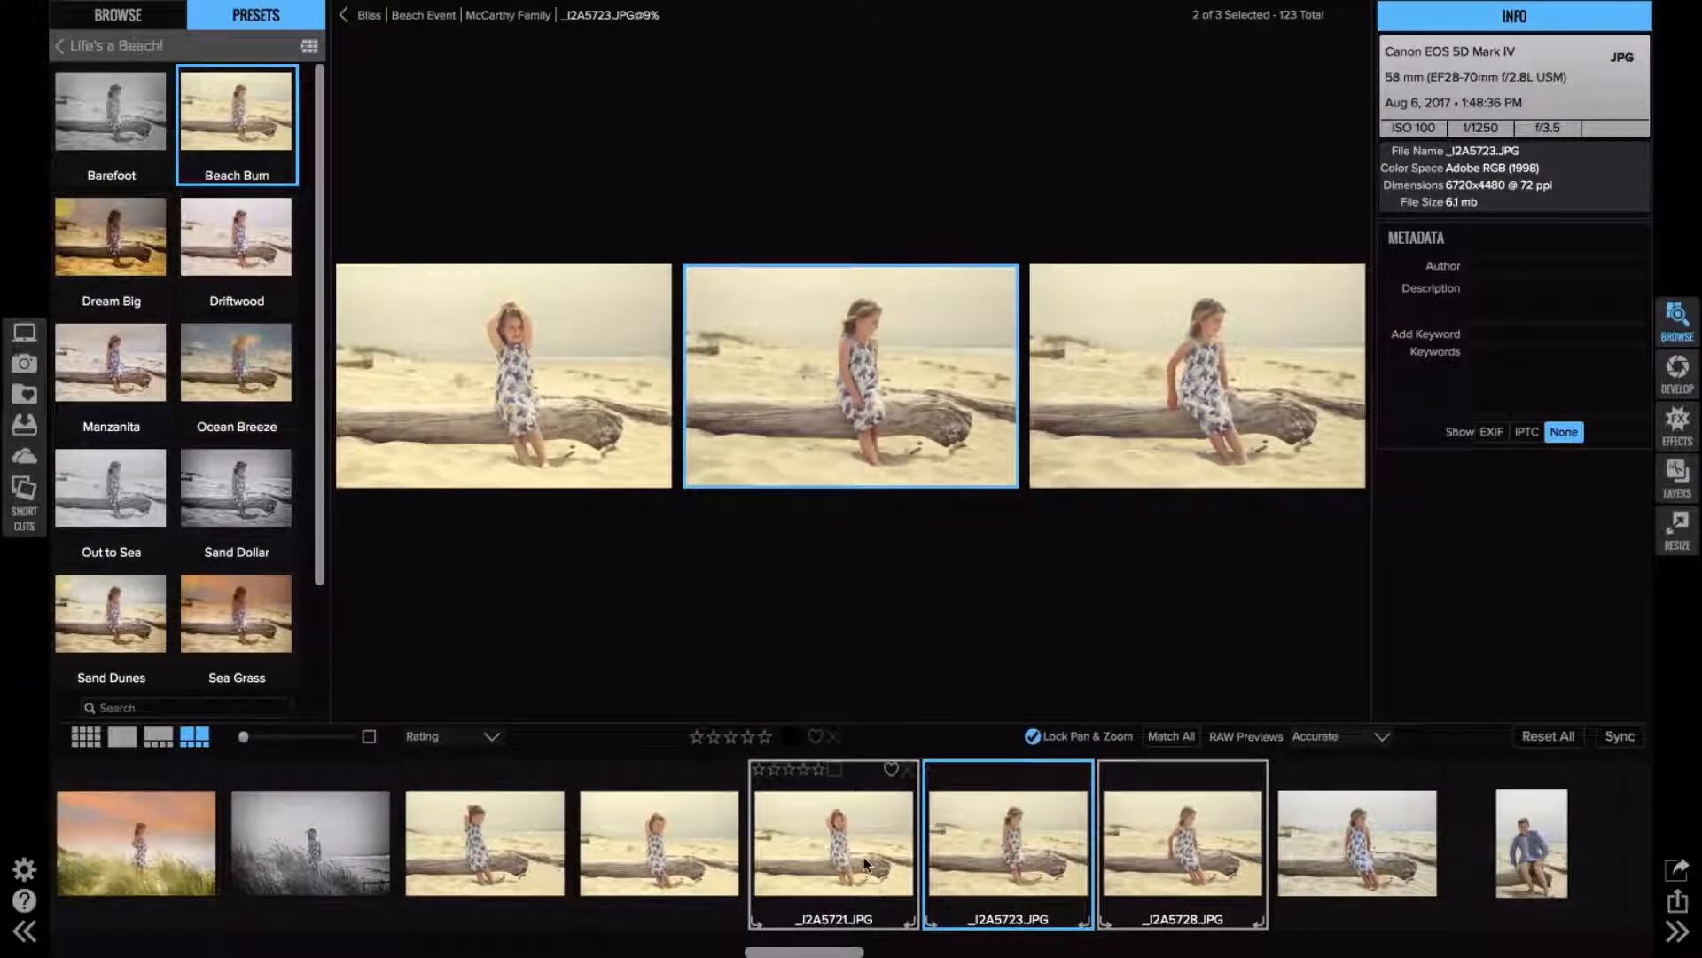
# - Give _I2A5721.JPG, _I2A5723.JPG and _I2A5728.JPG a five-star rating each
pyautogui.rightClick(860, 785)
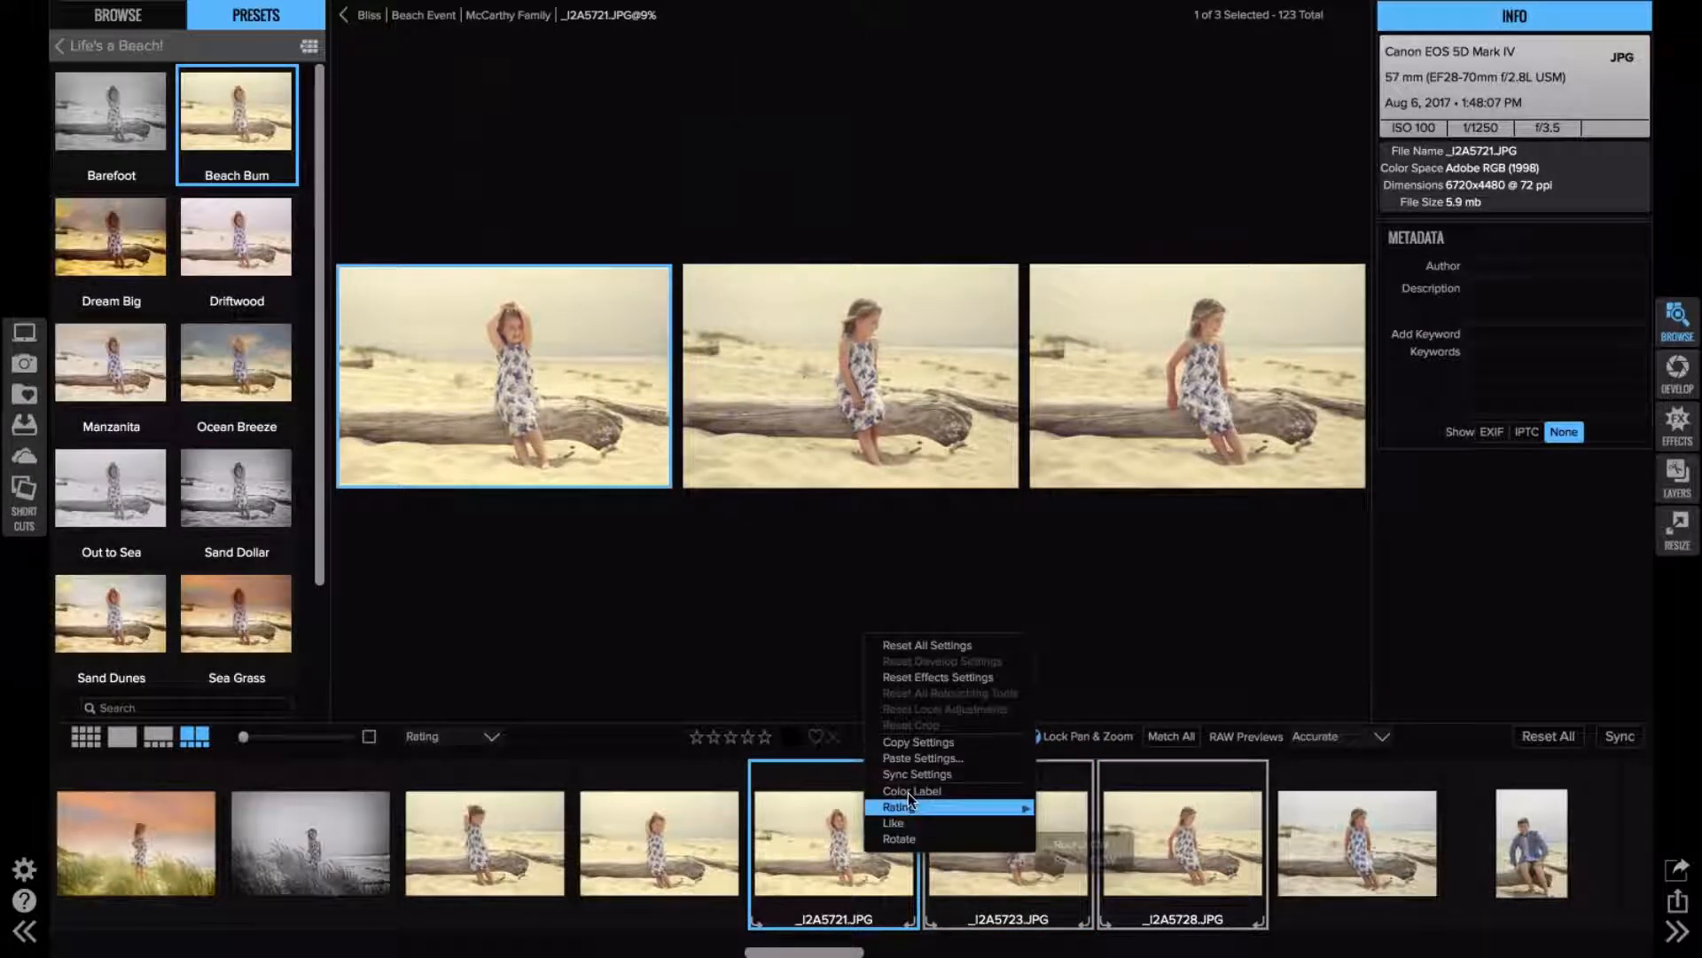
pyautogui.click(573, 547)
pyautogui.click(765, 736)
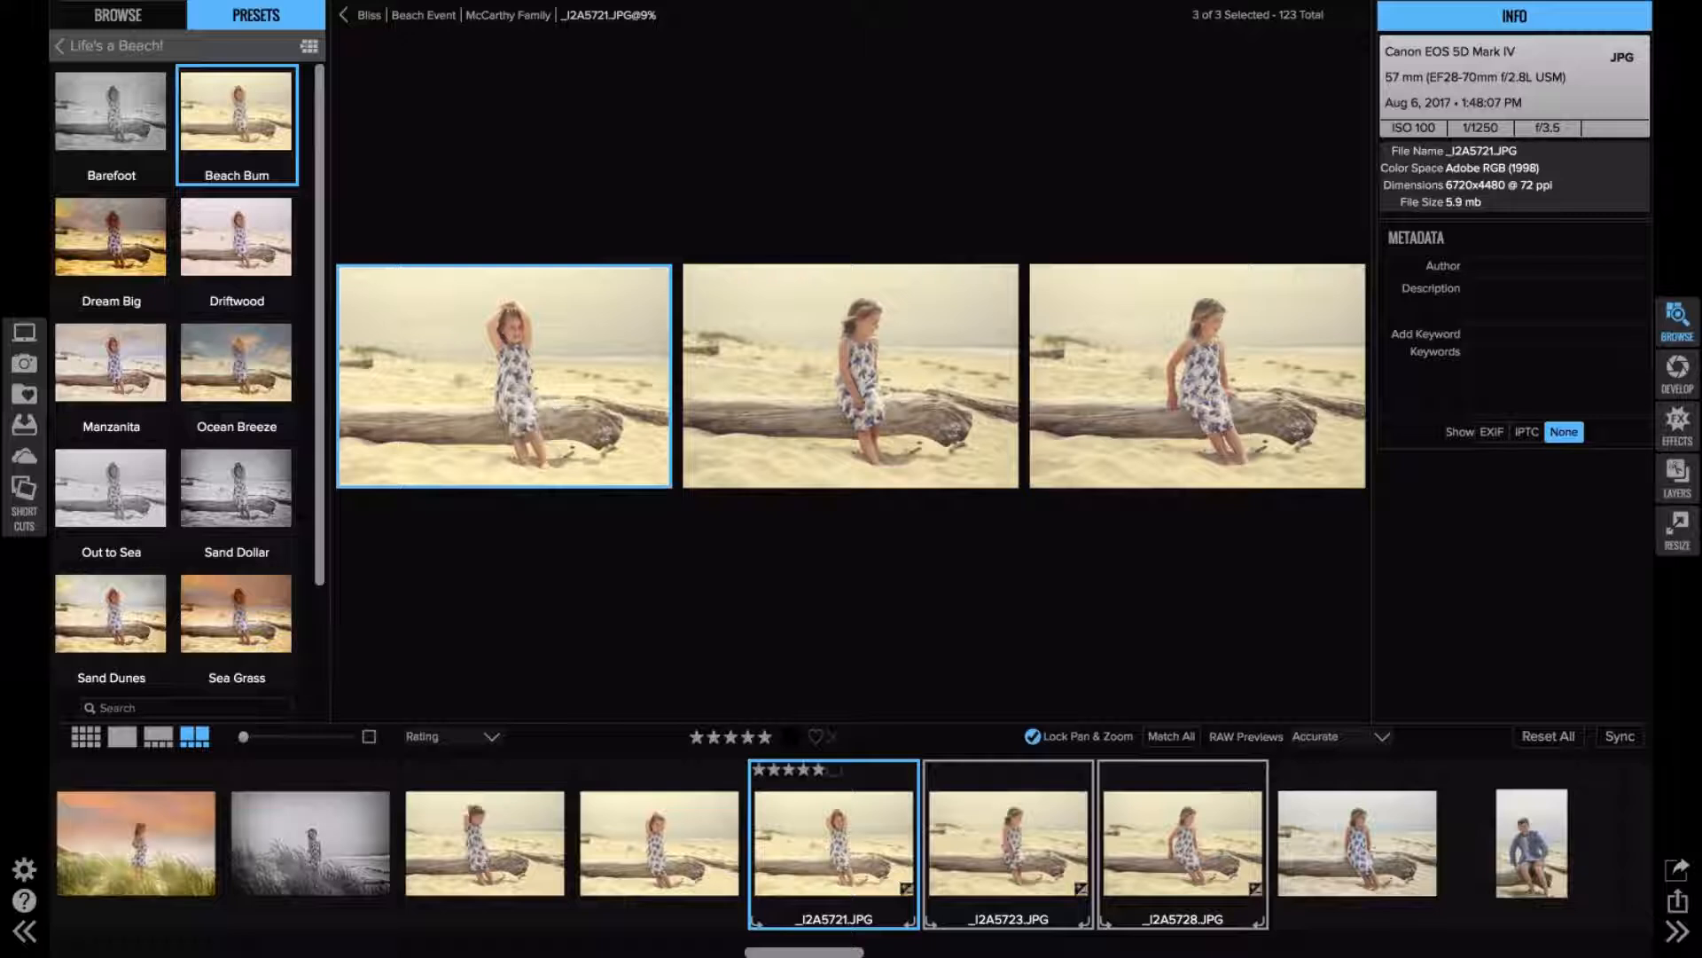
pyautogui.click(1148, 827)
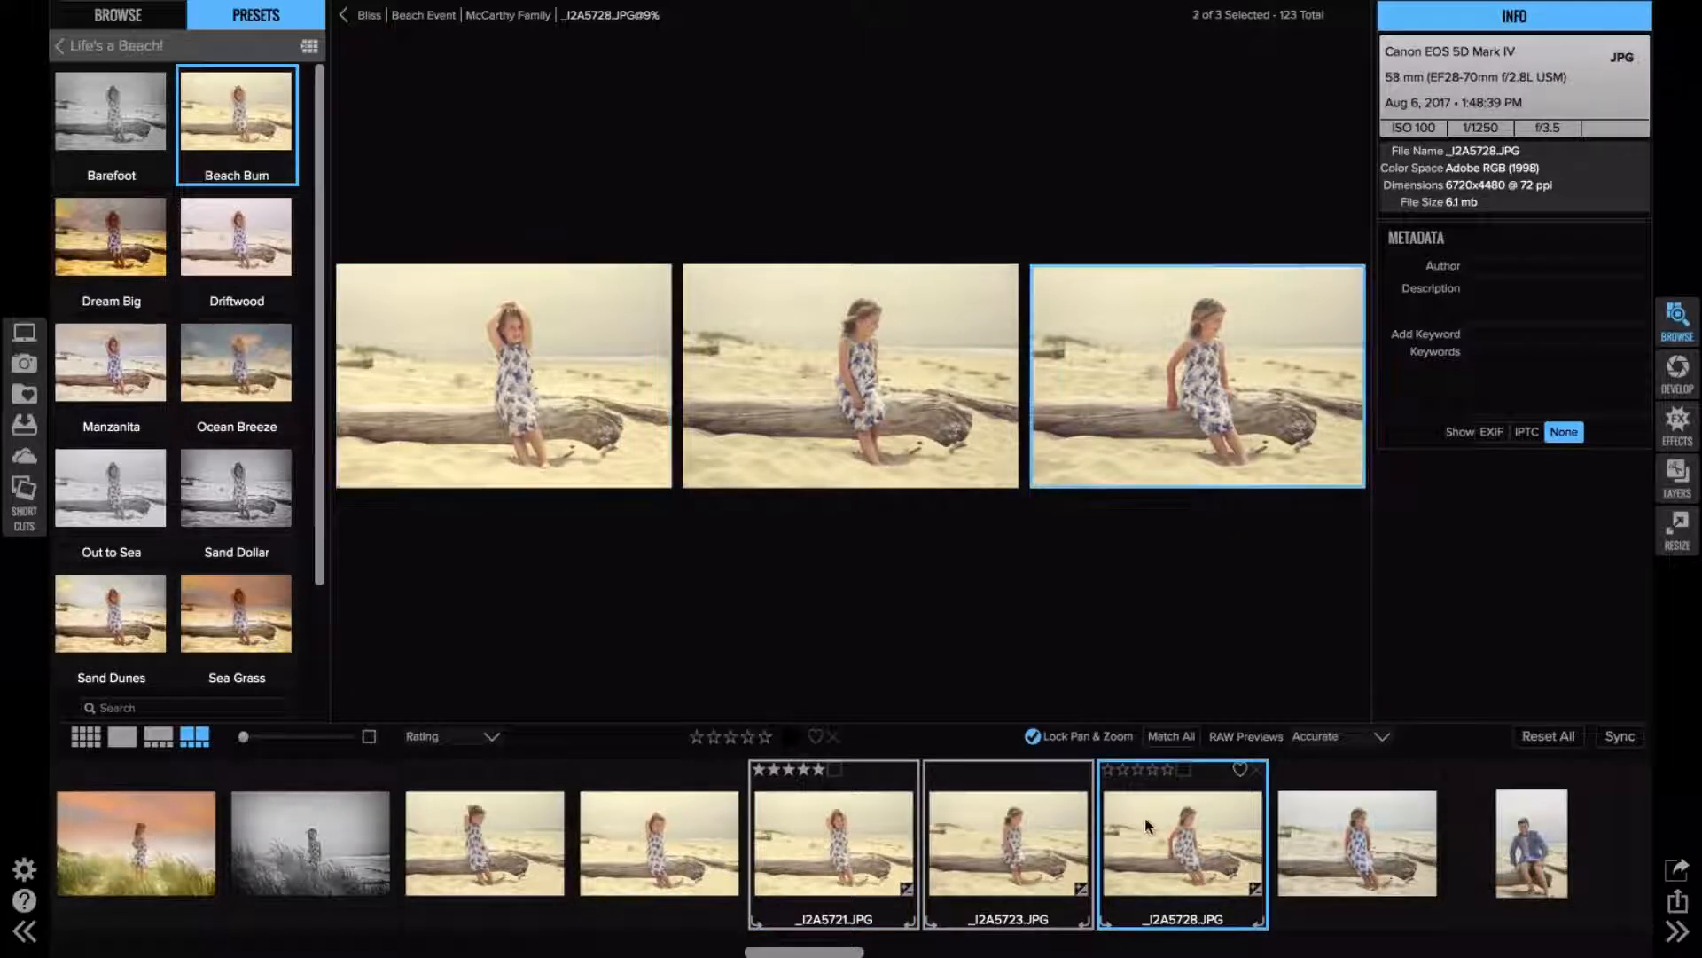
pyautogui.click(994, 770)
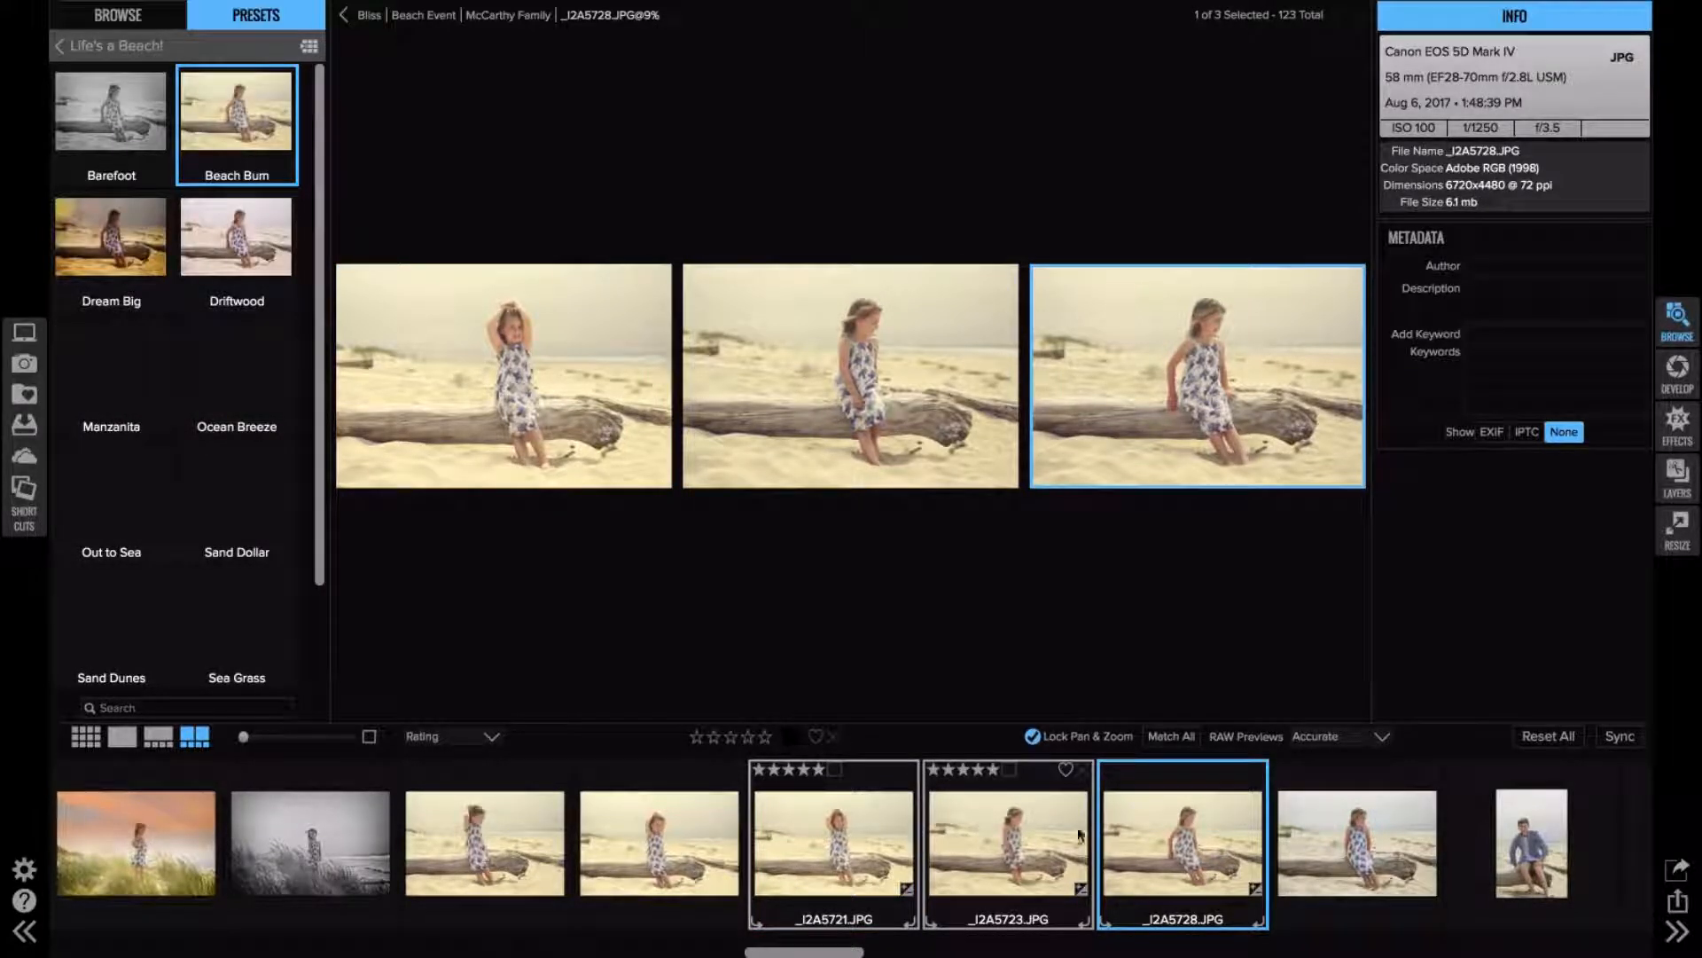
pyautogui.hotkey('ctrl', 'a')
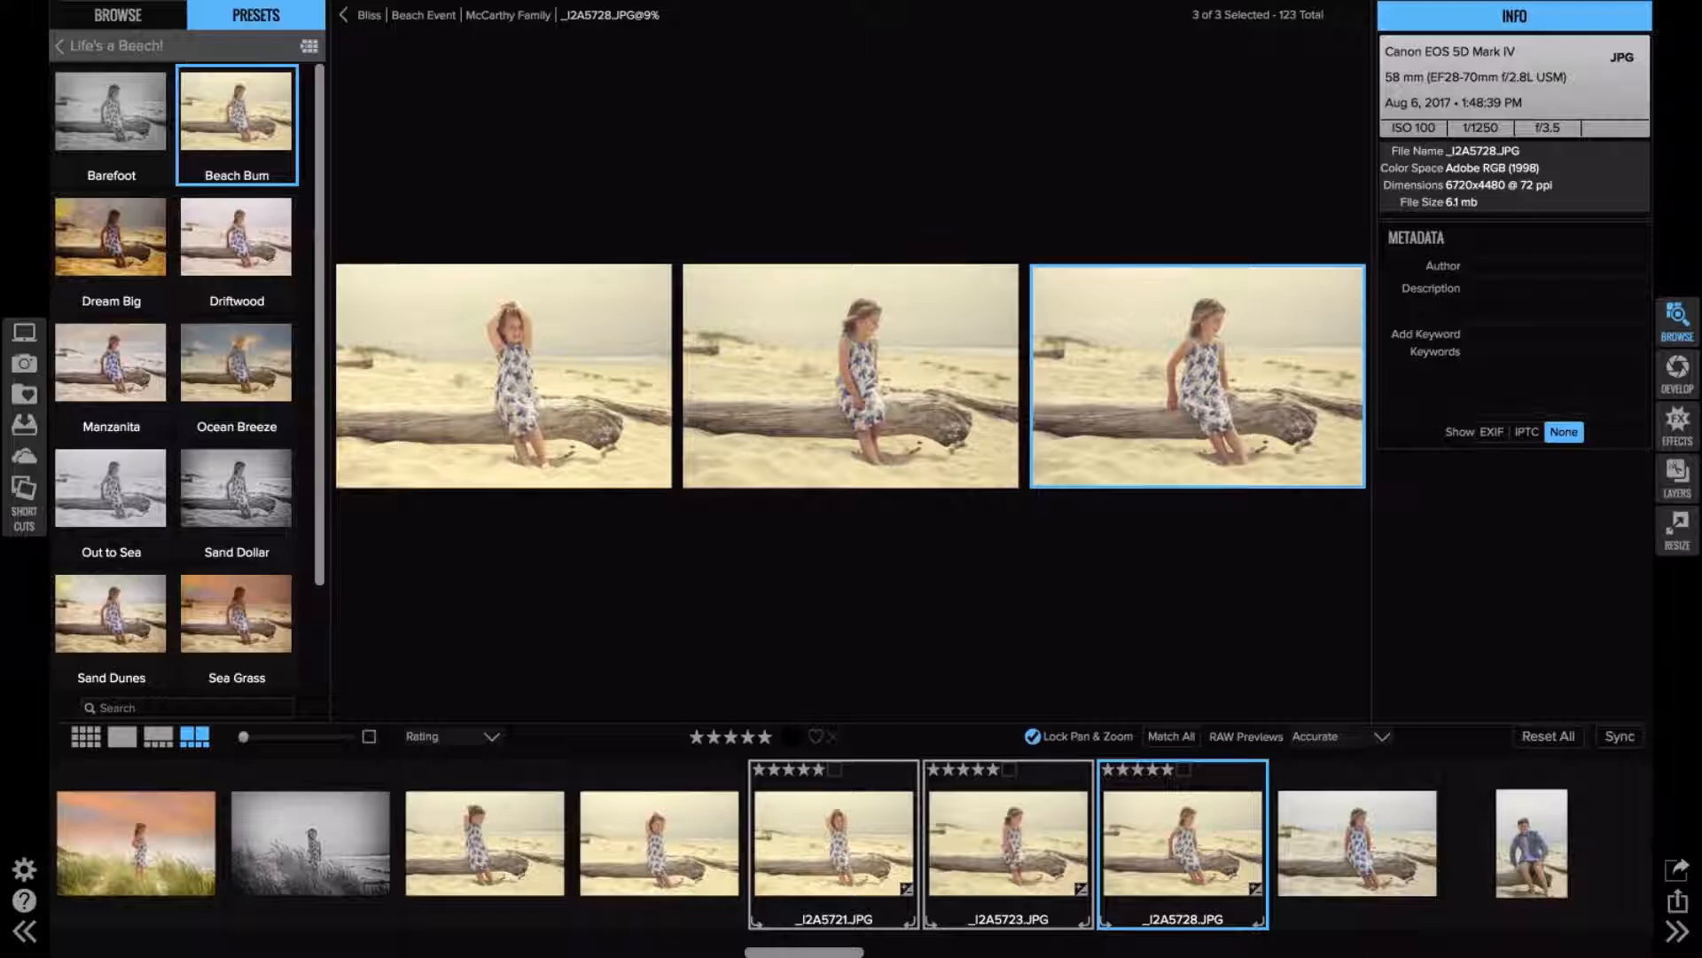
# - Return to the thumbnail grid, view _I2A5728.JPG on its own and open its export settings
pyautogui.press('g')
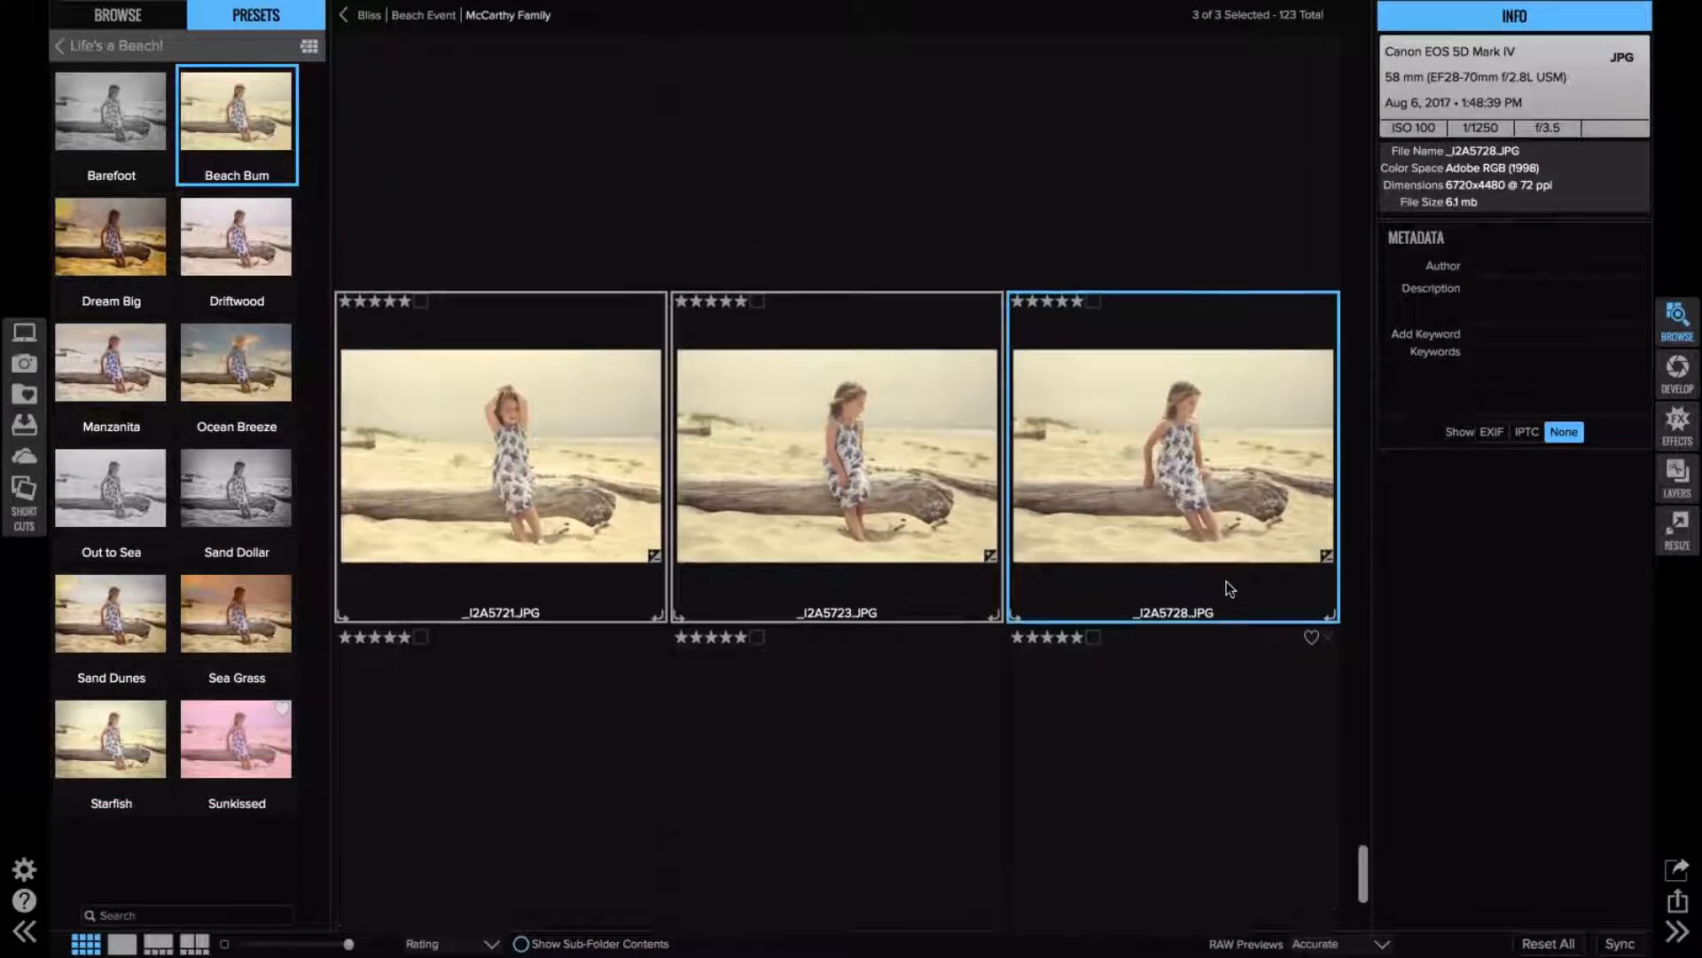
pyautogui.click(1168, 573)
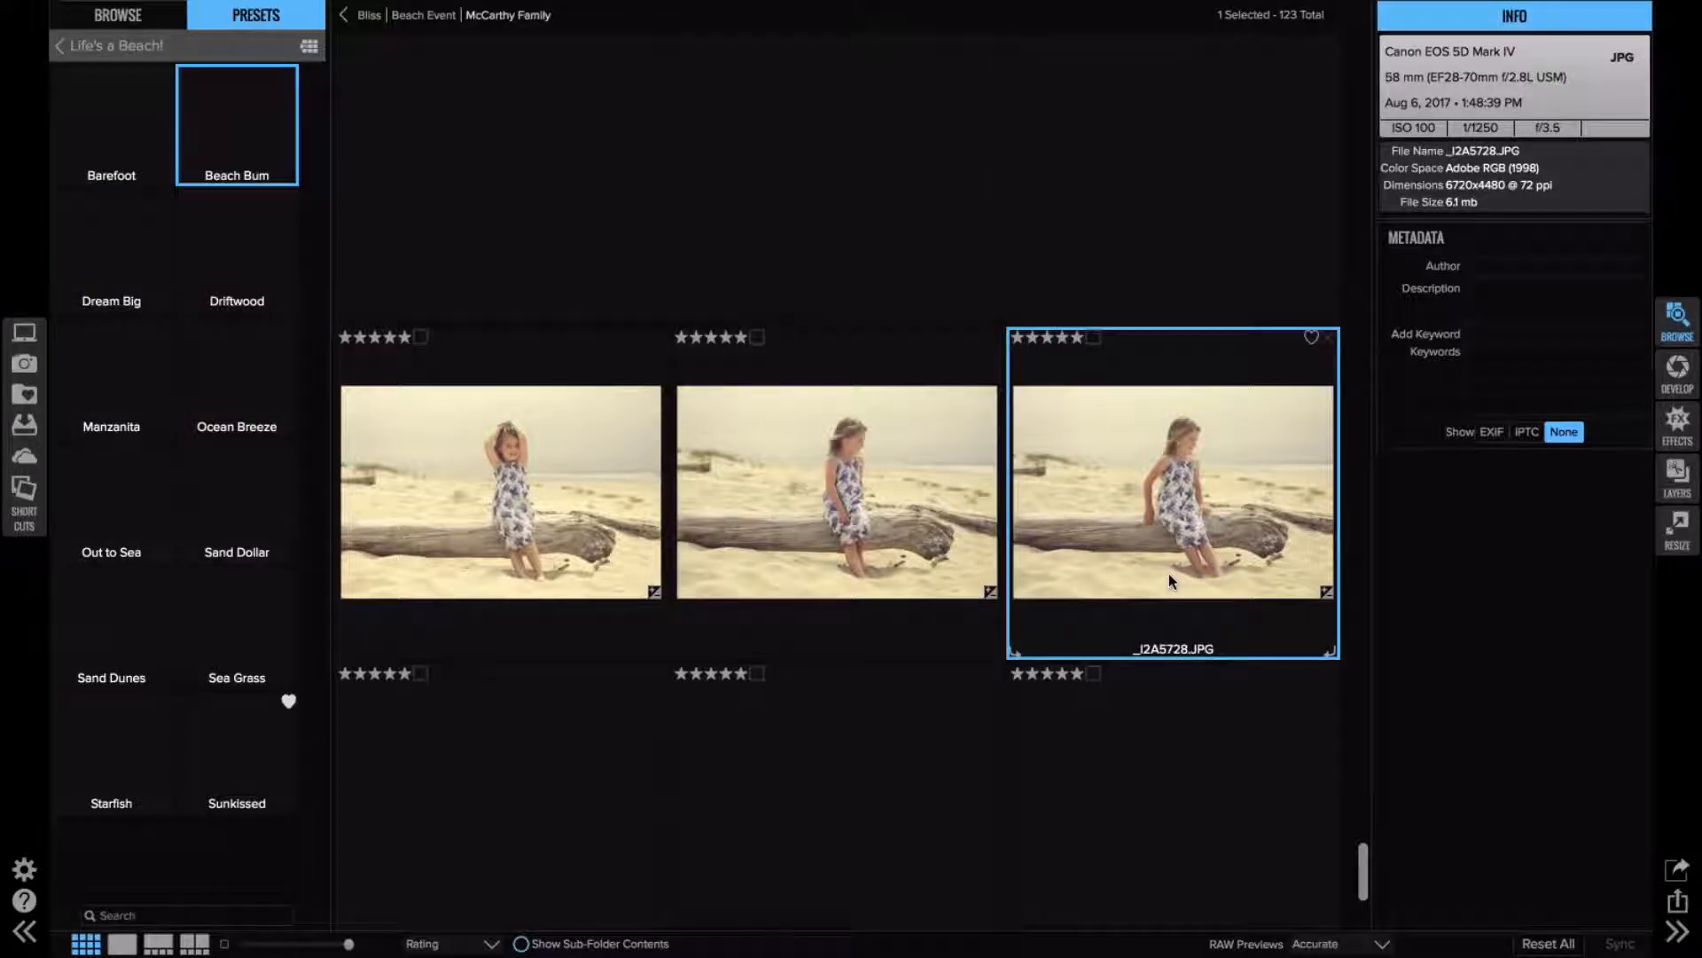
pyautogui.doubleClick(1169, 572)
pyautogui.click(1677, 870)
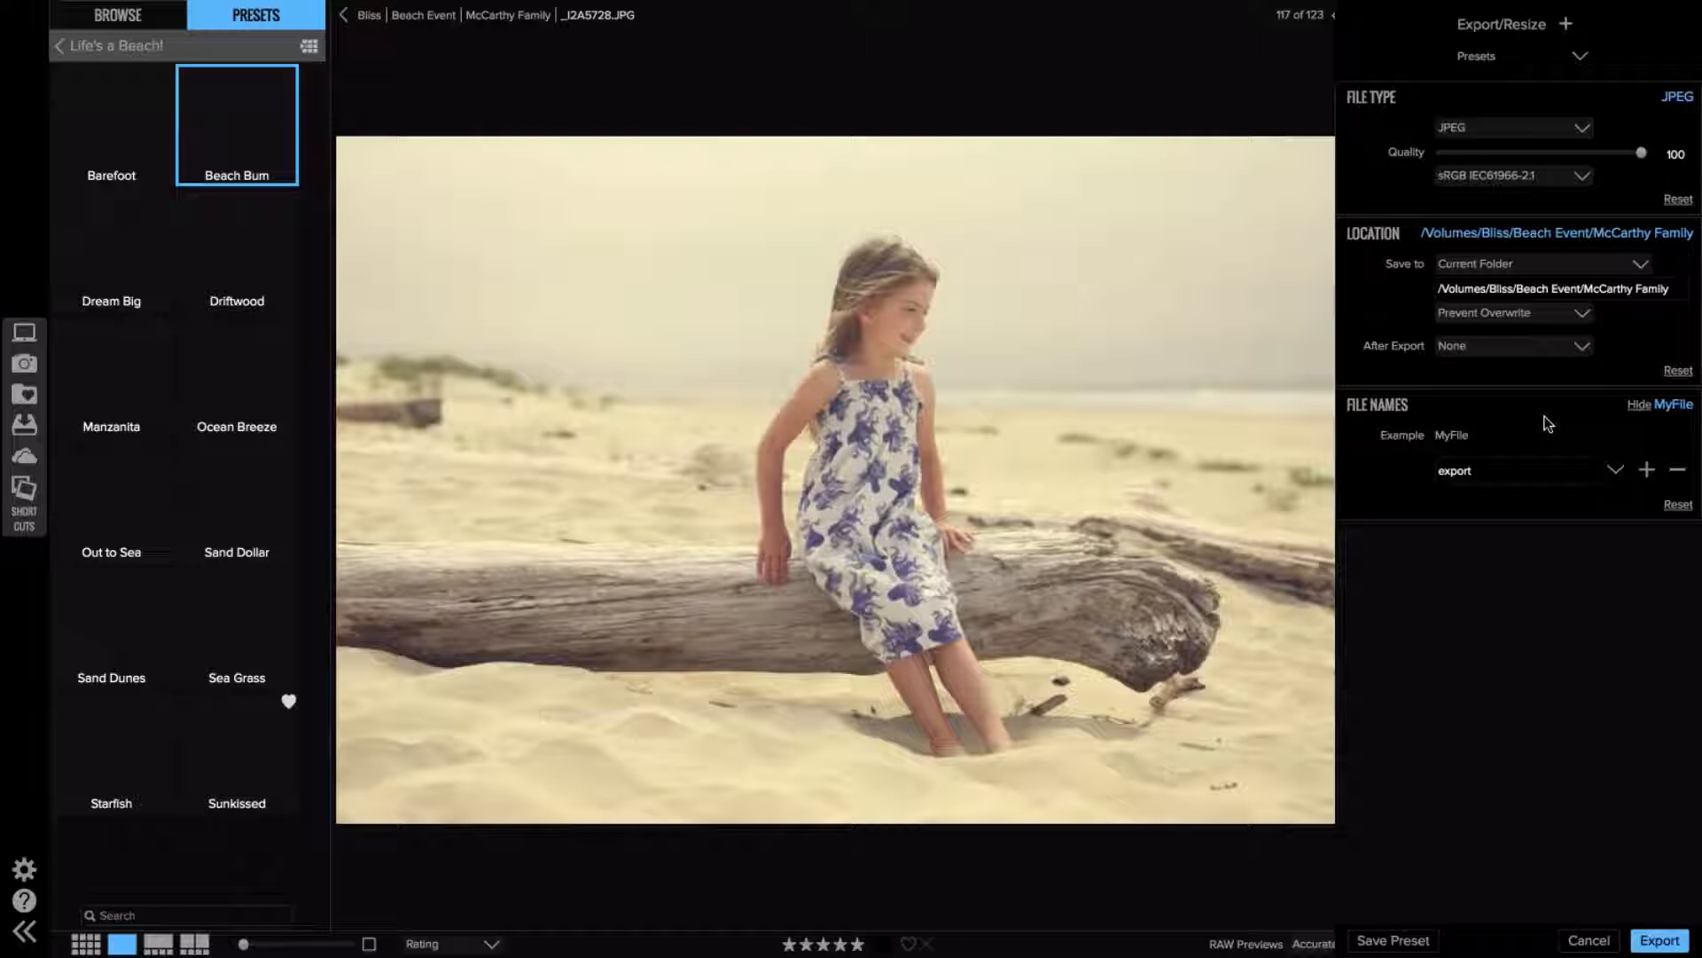
# - Add the Photo Size options to the export settings of _I2A5728.JPG
pyautogui.click(1566, 24)
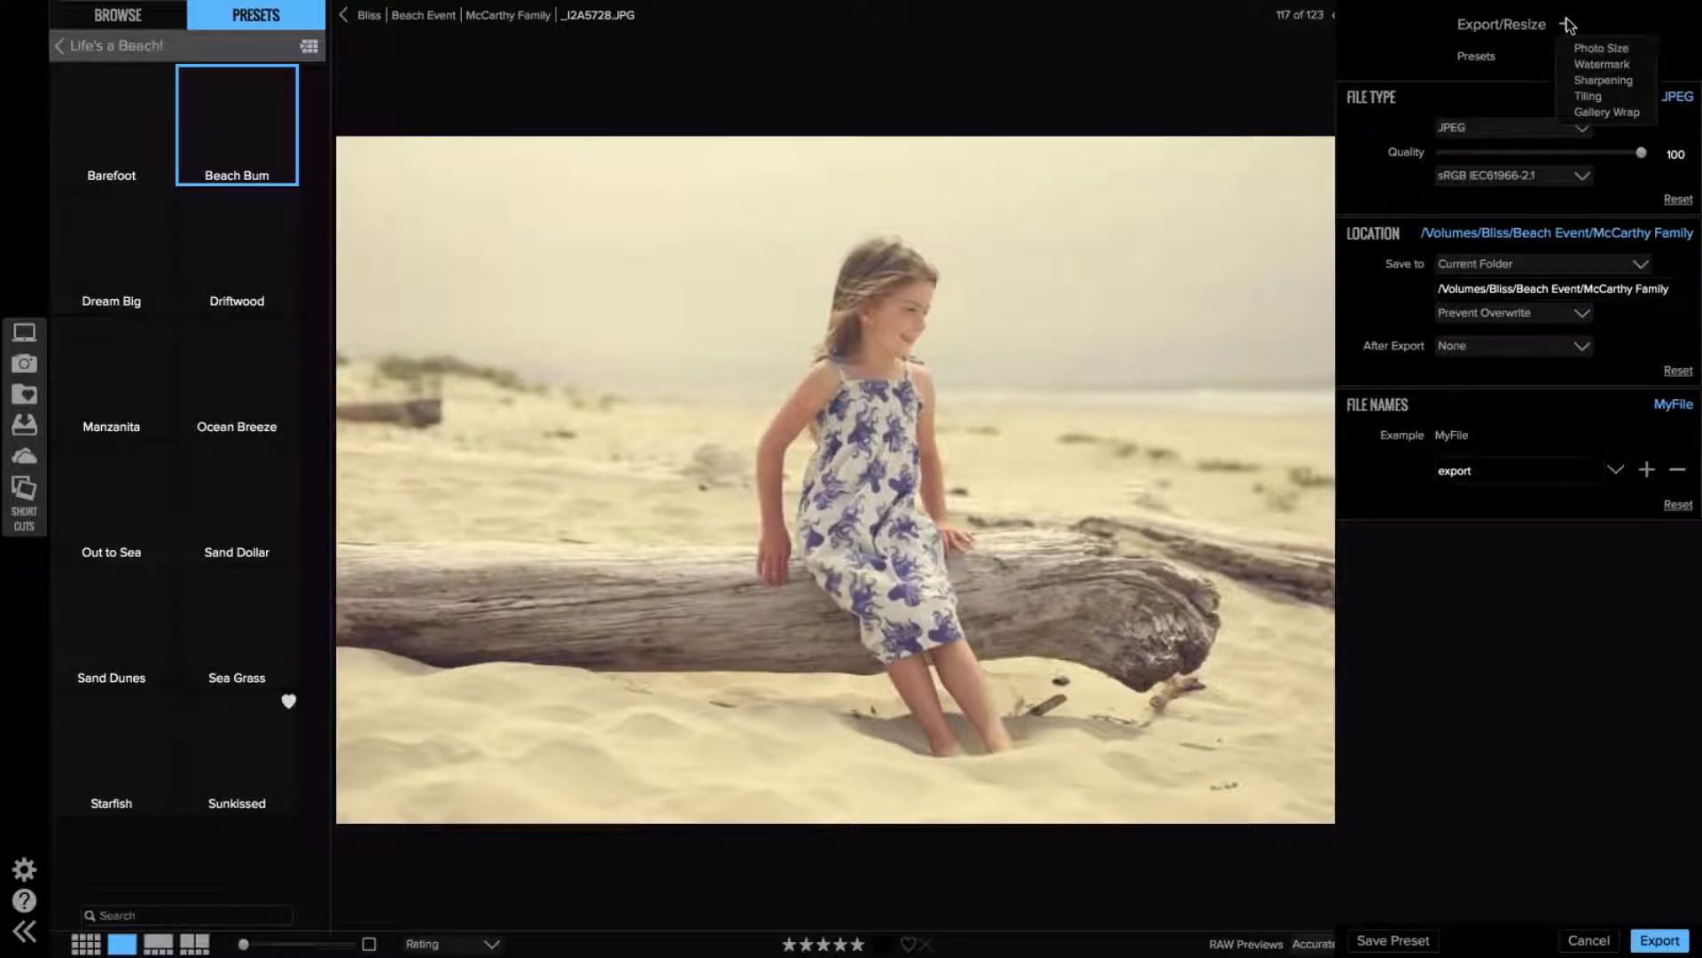
pyautogui.click(1605, 46)
pyautogui.click(1594, 47)
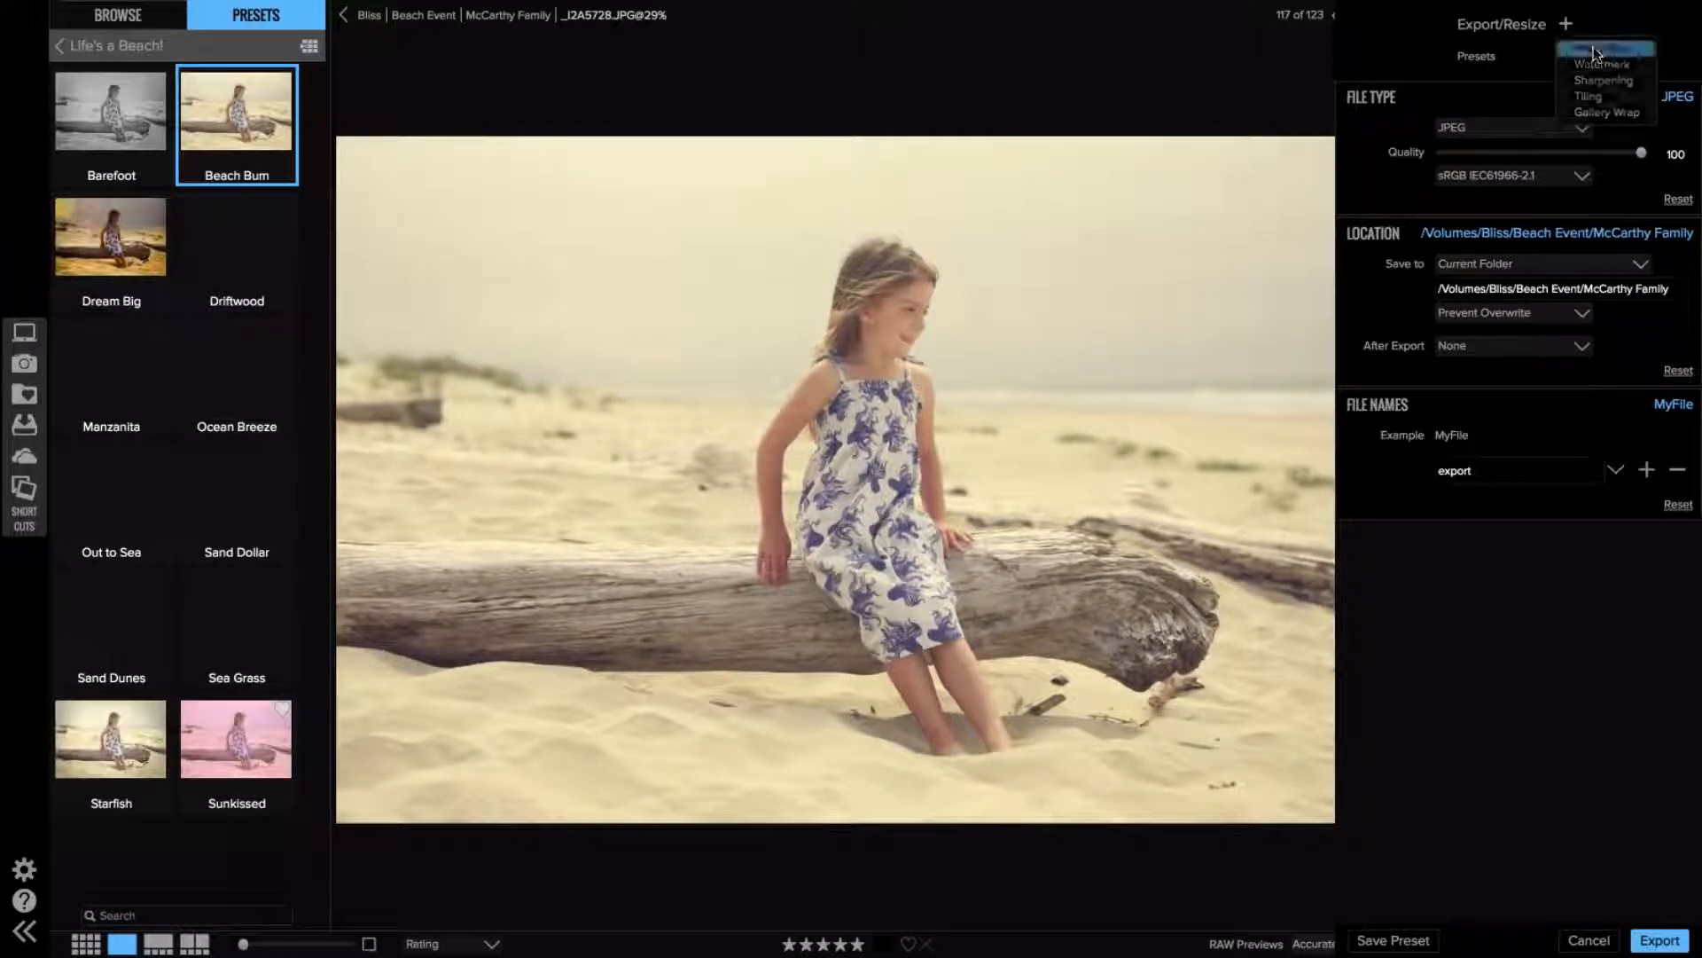
pyautogui.click(1593, 46)
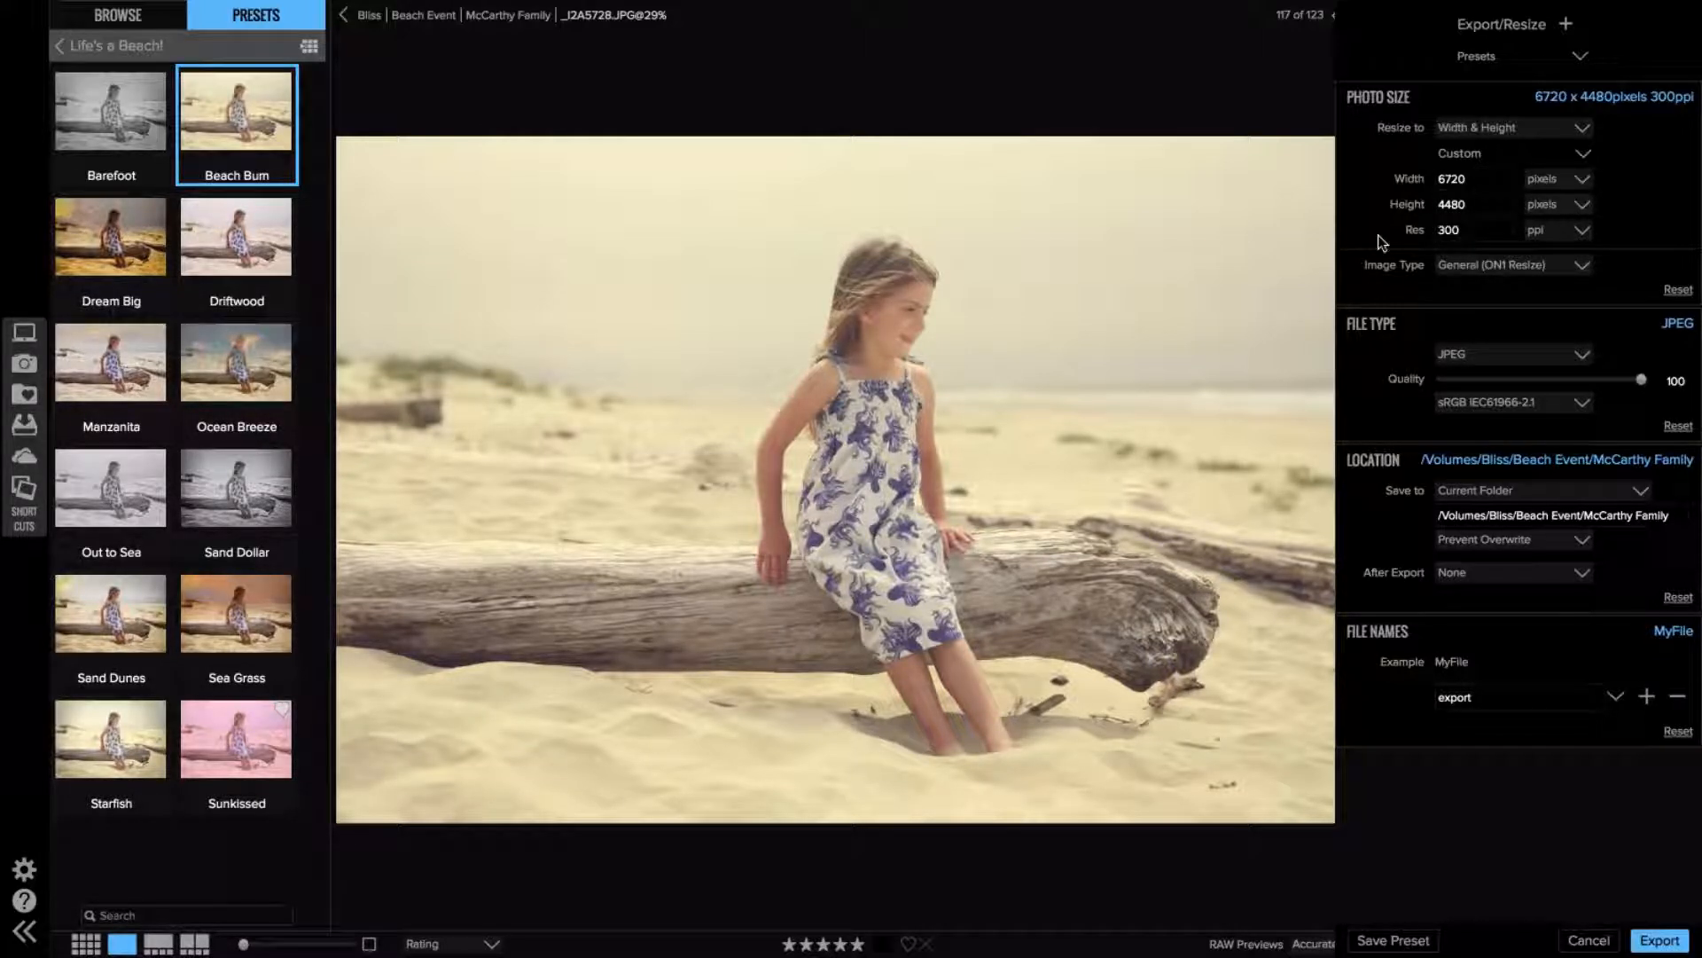
# - Set the export to resize by the long edge at 1500 pixels
pyautogui.click(1449, 129)
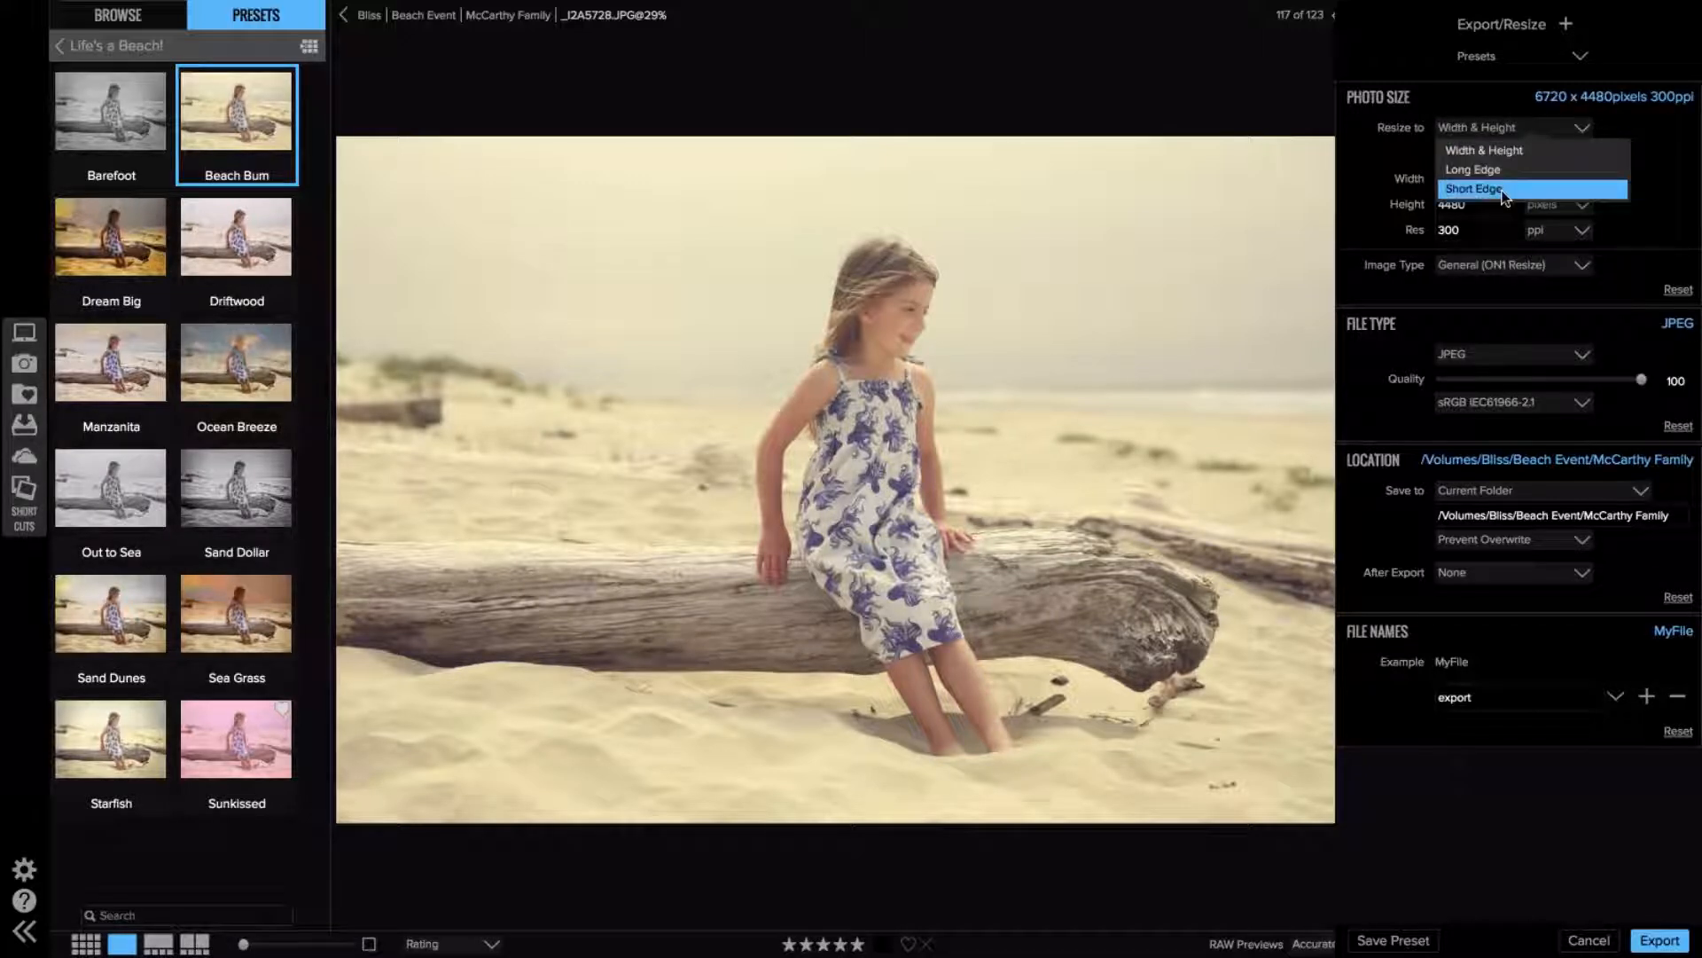
pyautogui.click(1501, 153)
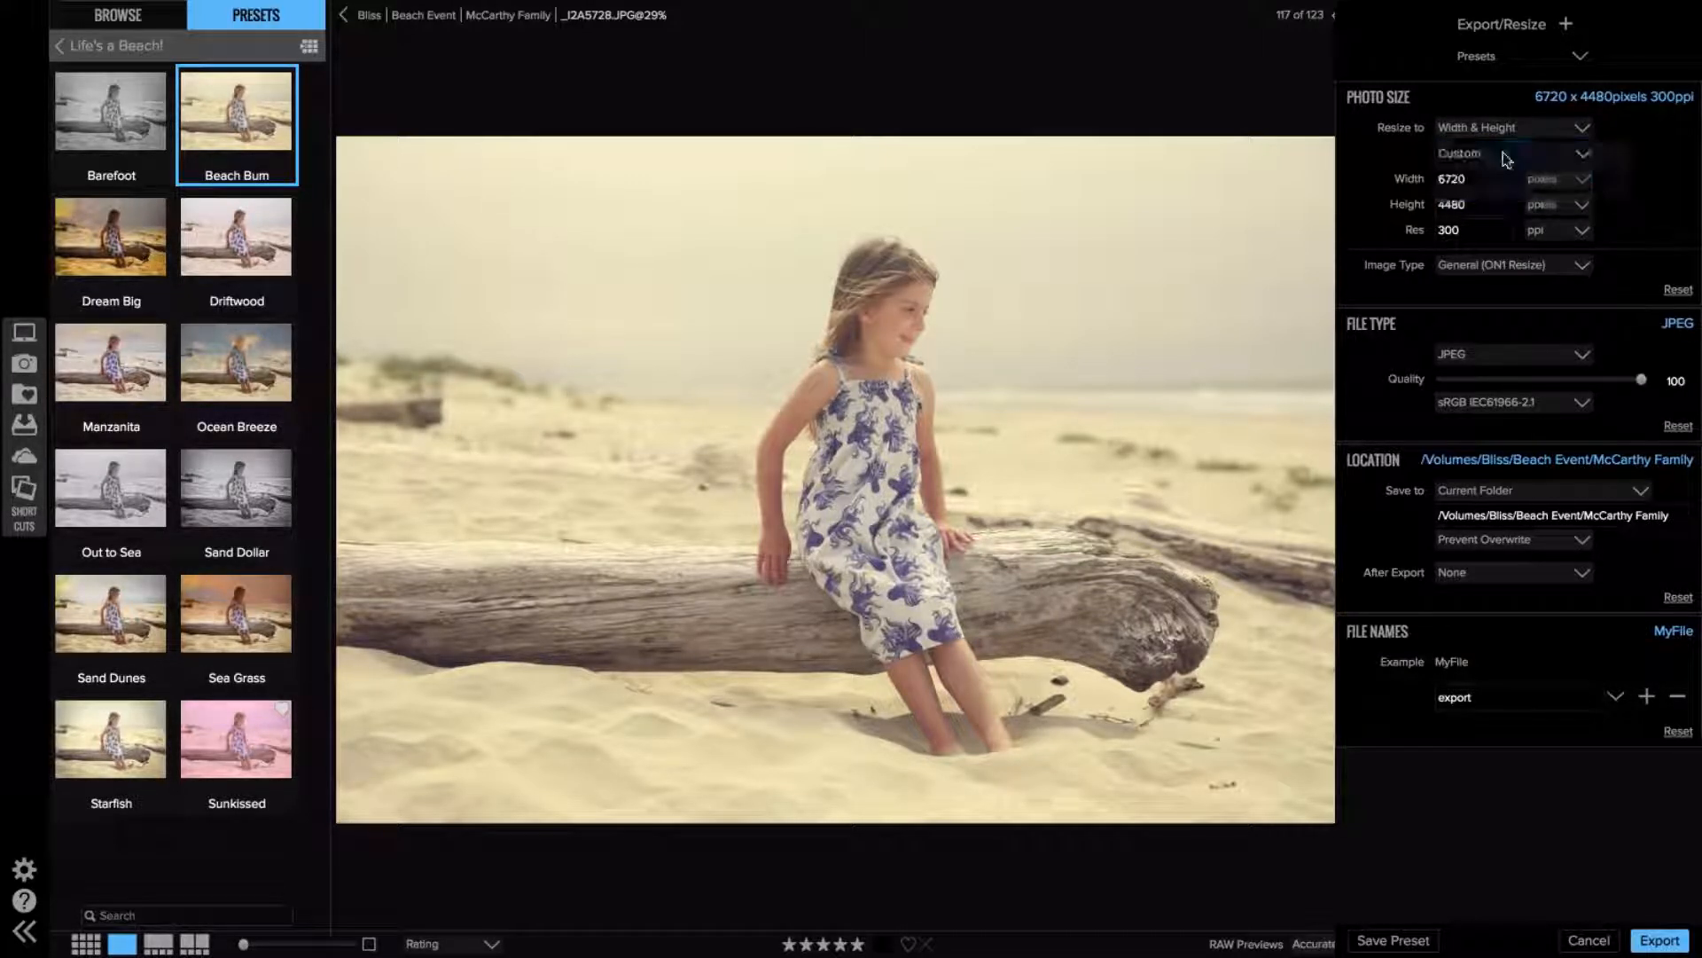
pyautogui.click(1497, 125)
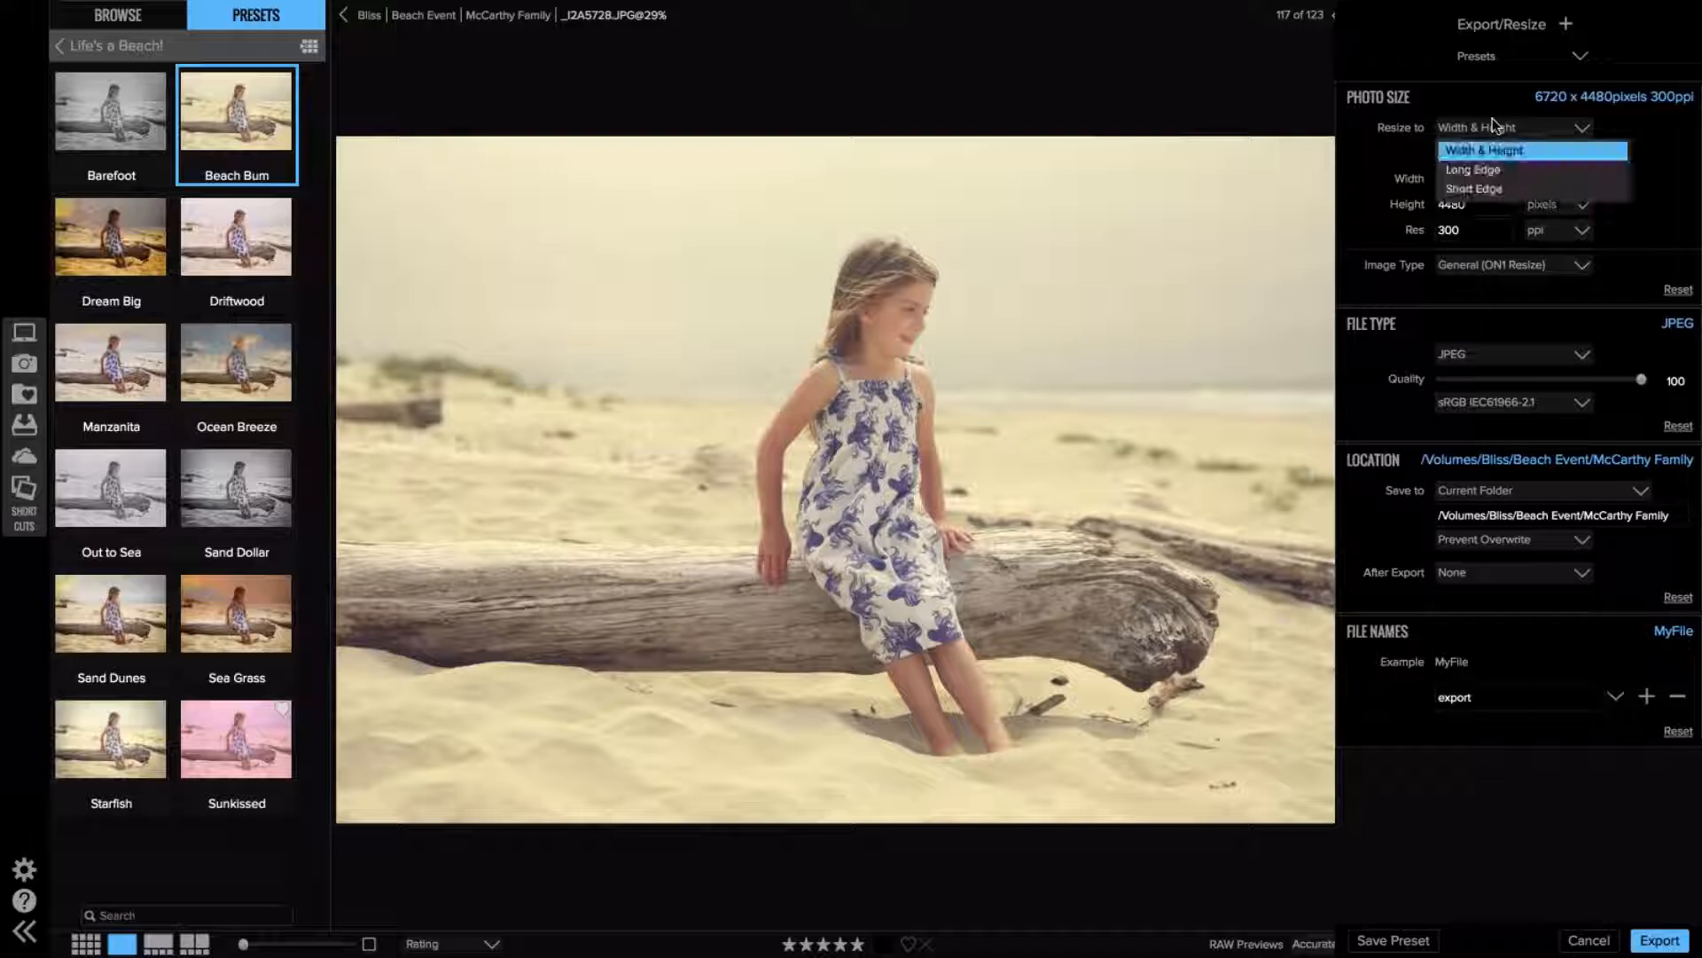
pyautogui.click(1490, 170)
pyautogui.doubleClick(1459, 181)
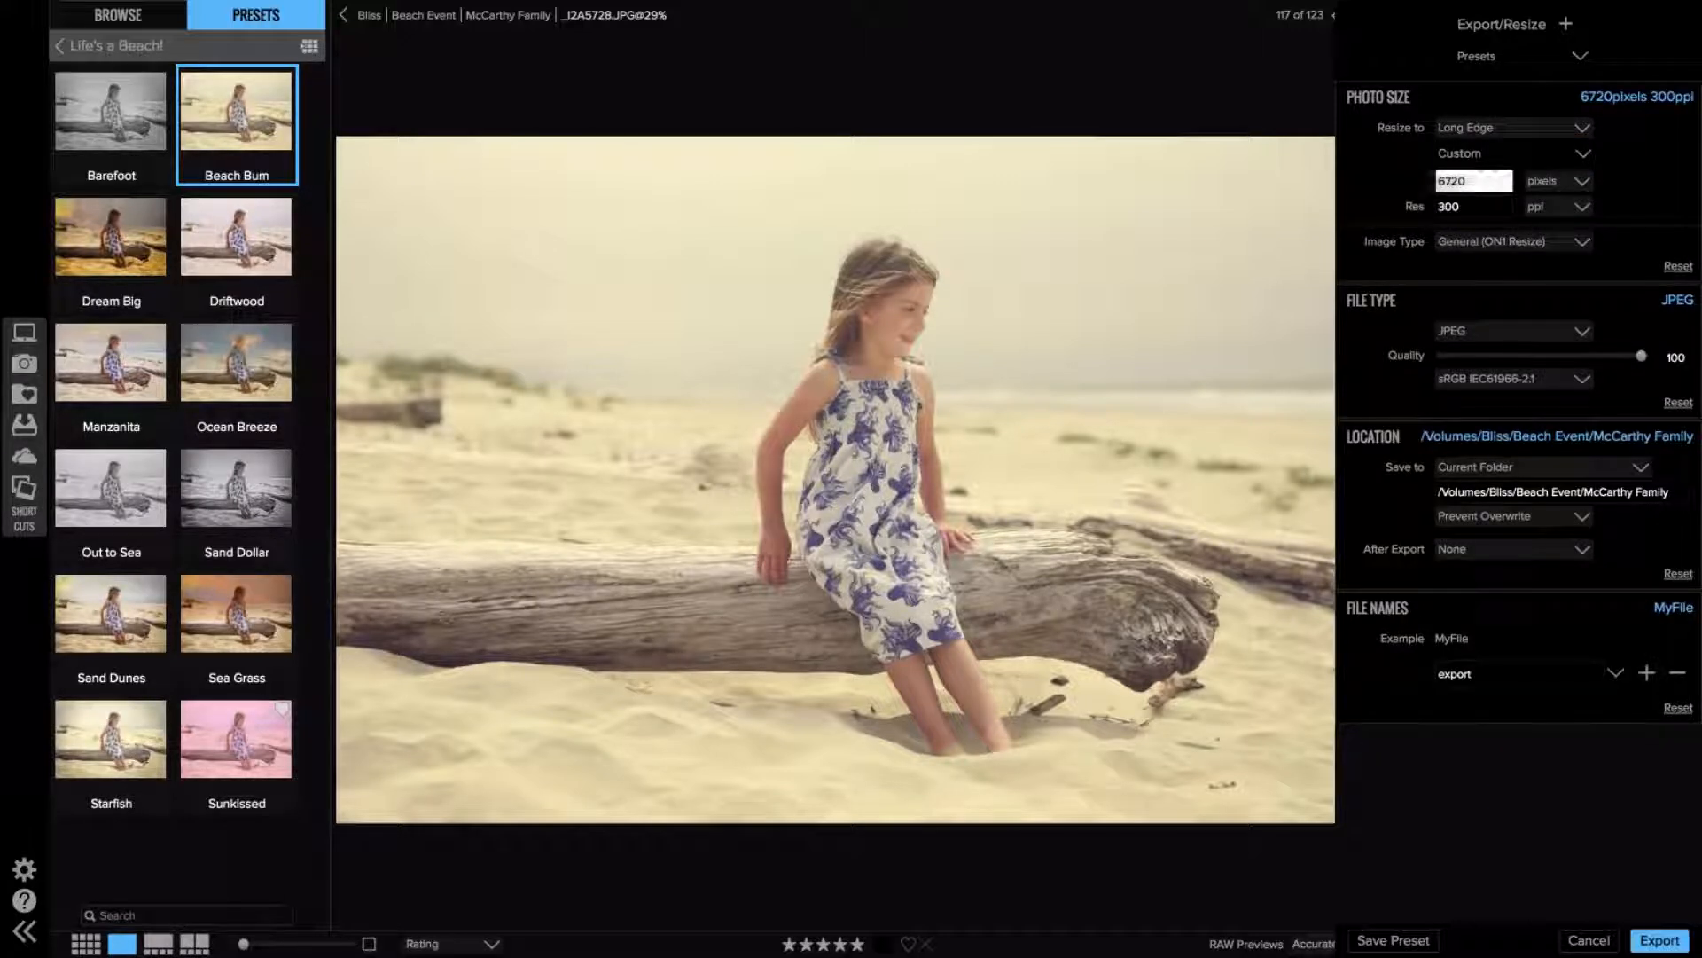
pyautogui.write('1500')
pyautogui.press('Tab')
pyautogui.click(1619, 183)
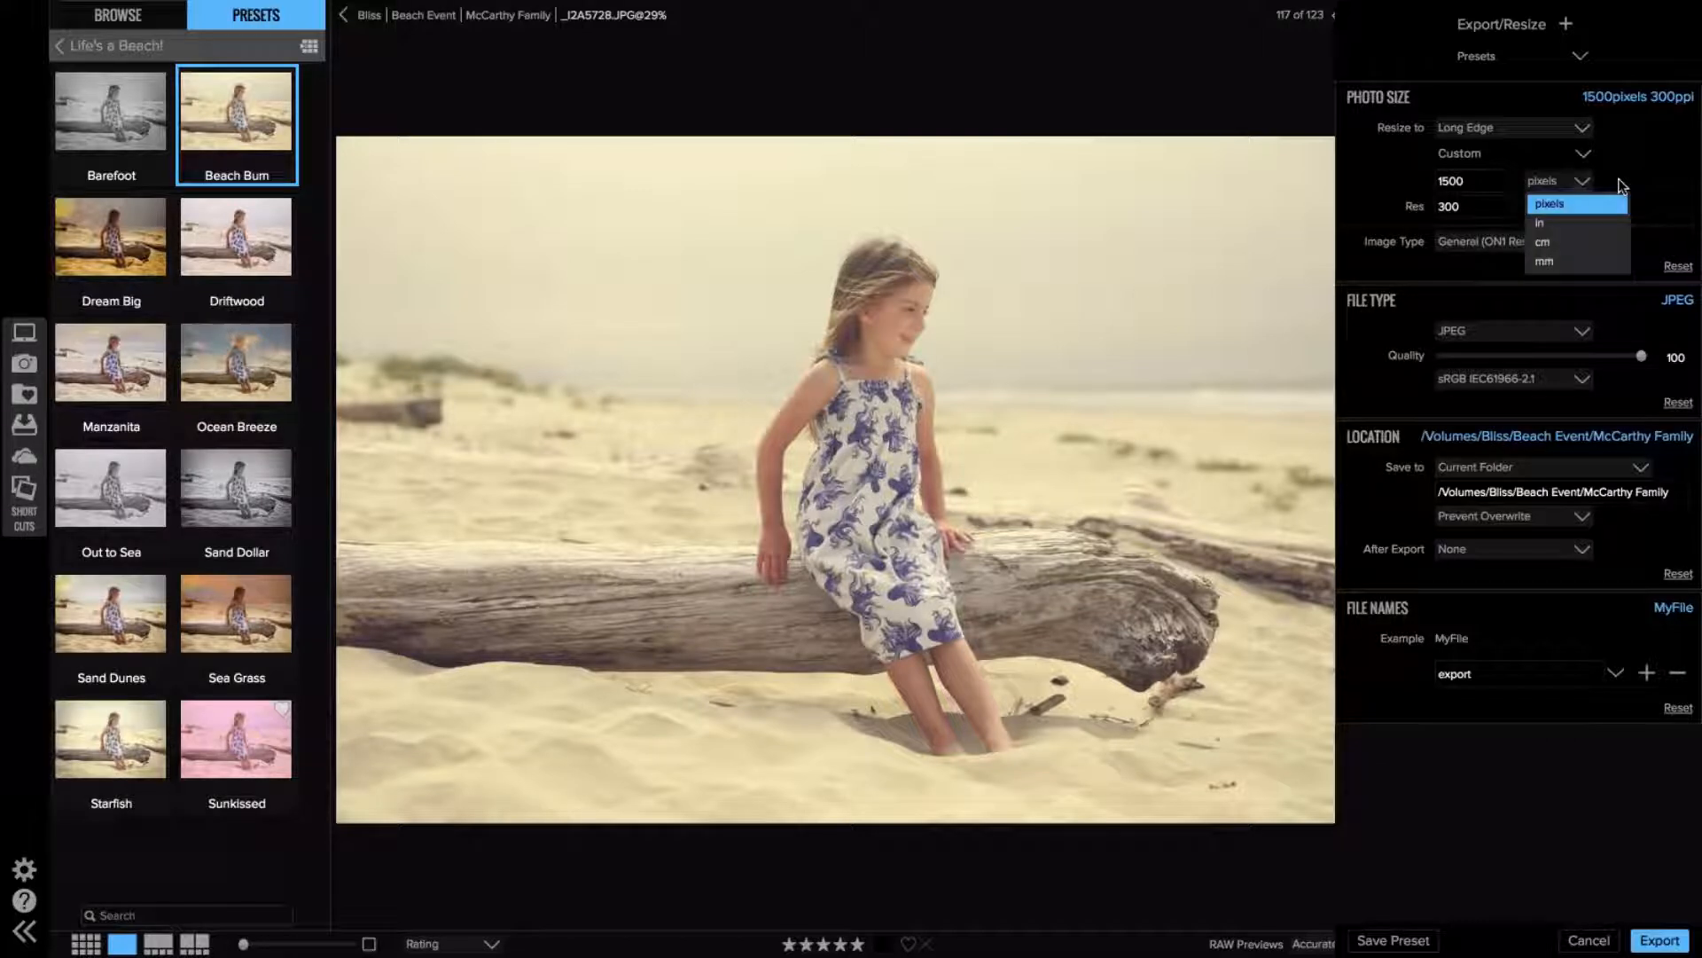
pyautogui.click(1574, 206)
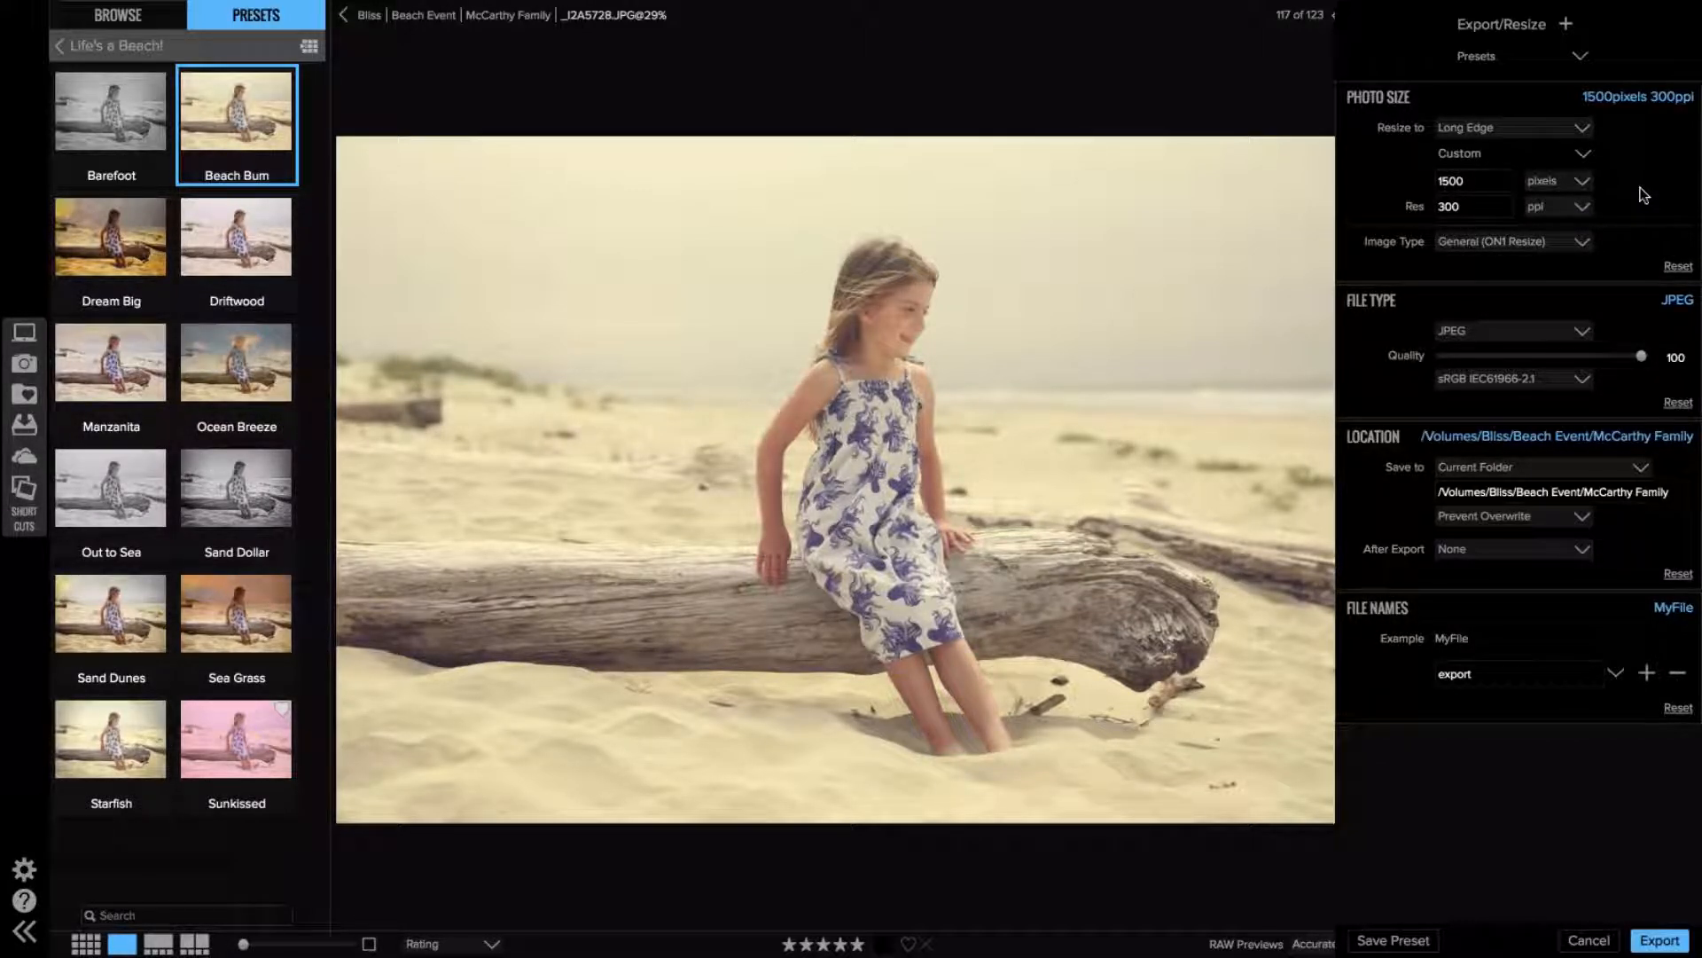
# - Choose the General (ON1 Resize) image type and JPEG file type for the export, and review the available colour profiles
pyautogui.click(1543, 237)
pyautogui.click(1522, 268)
pyautogui.click(1466, 328)
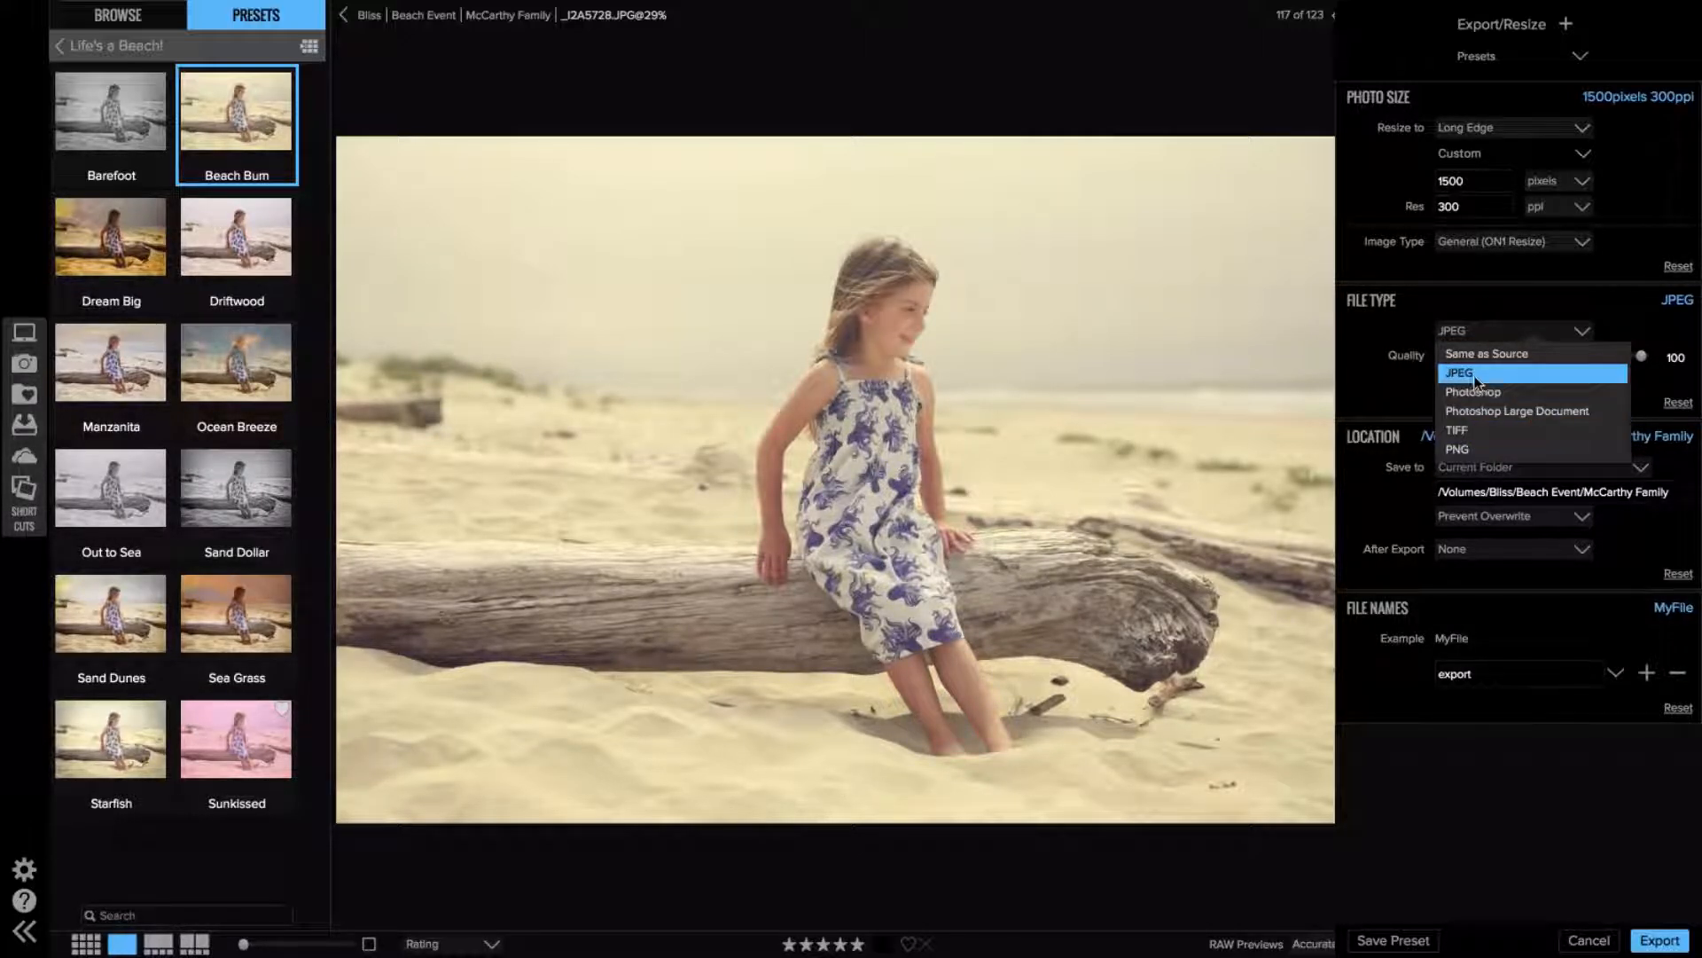
pyautogui.click(1473, 374)
pyautogui.click(1523, 379)
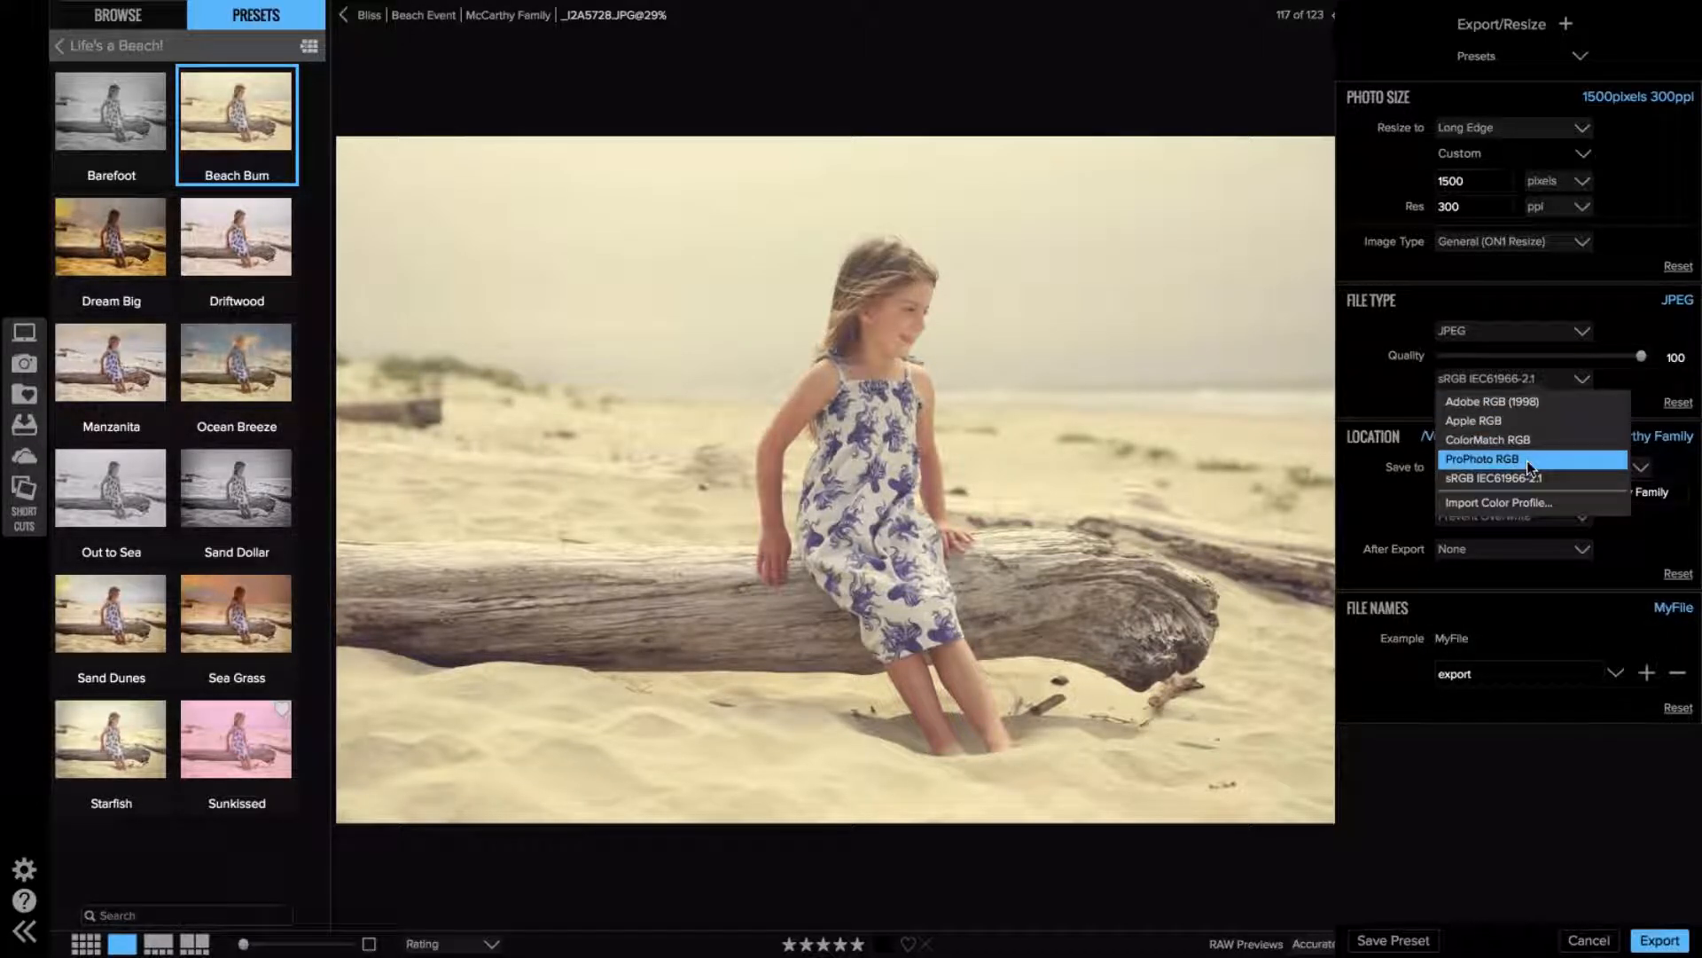
pyautogui.click(1551, 380)
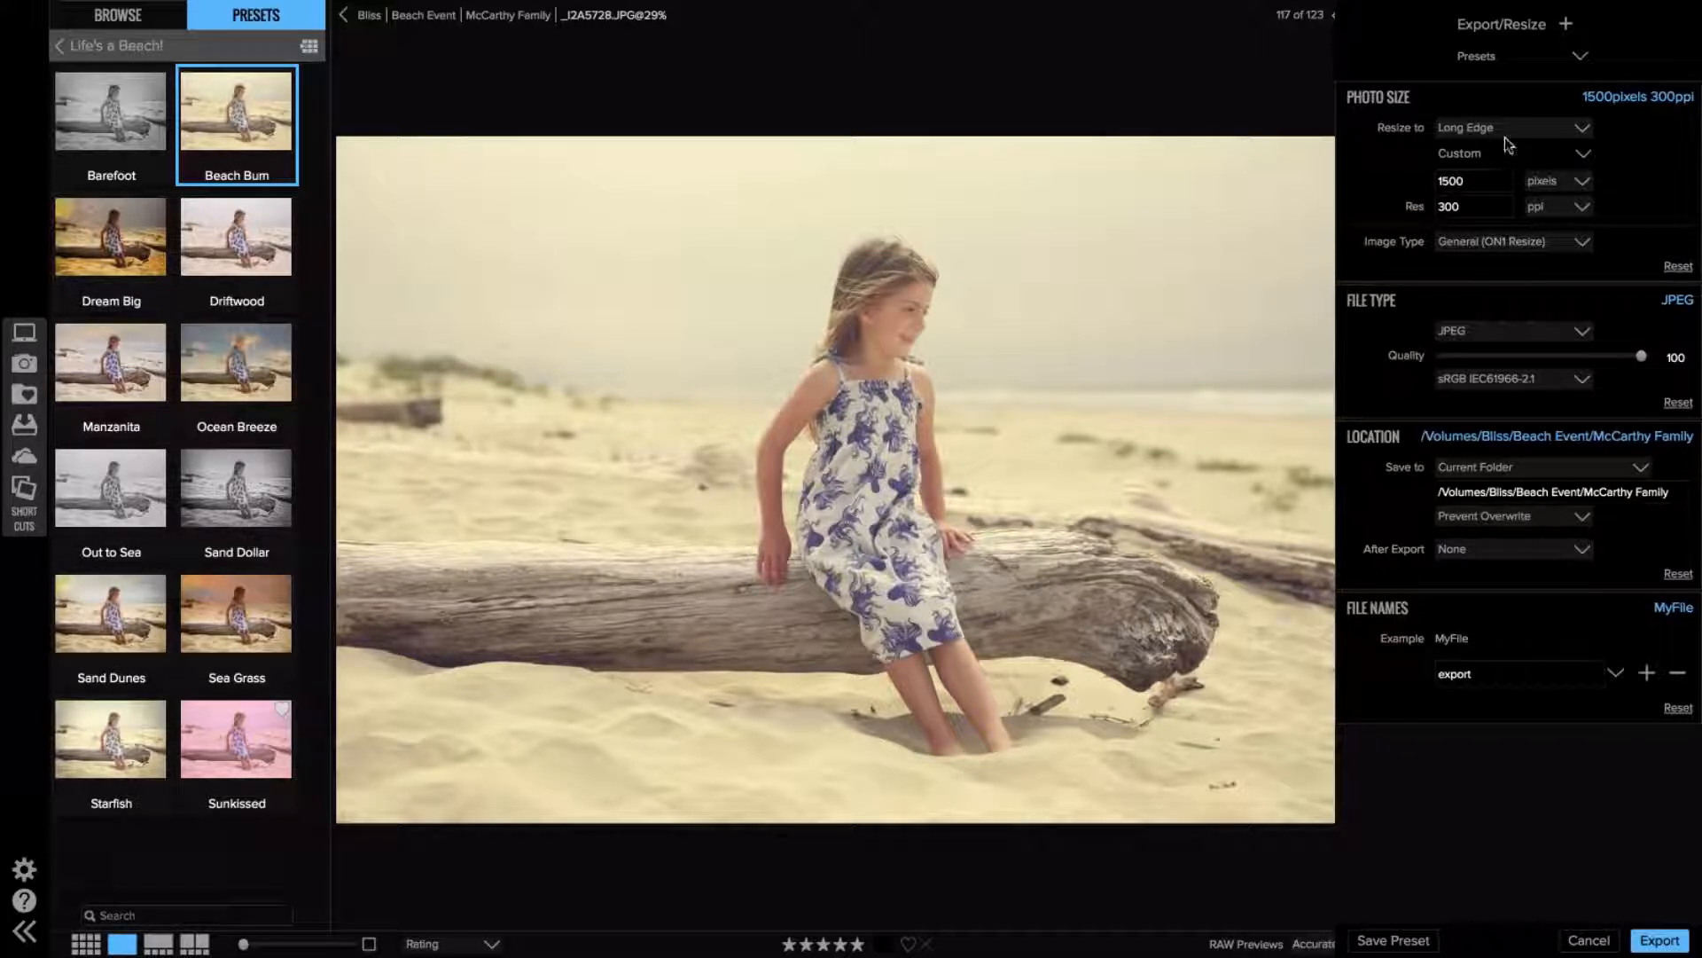
# - Remove the Photo Size options from the export settings and set the colour profile to Adobe RGB (1998)
pyautogui.click(1561, 56)
pyautogui.click(1578, 47)
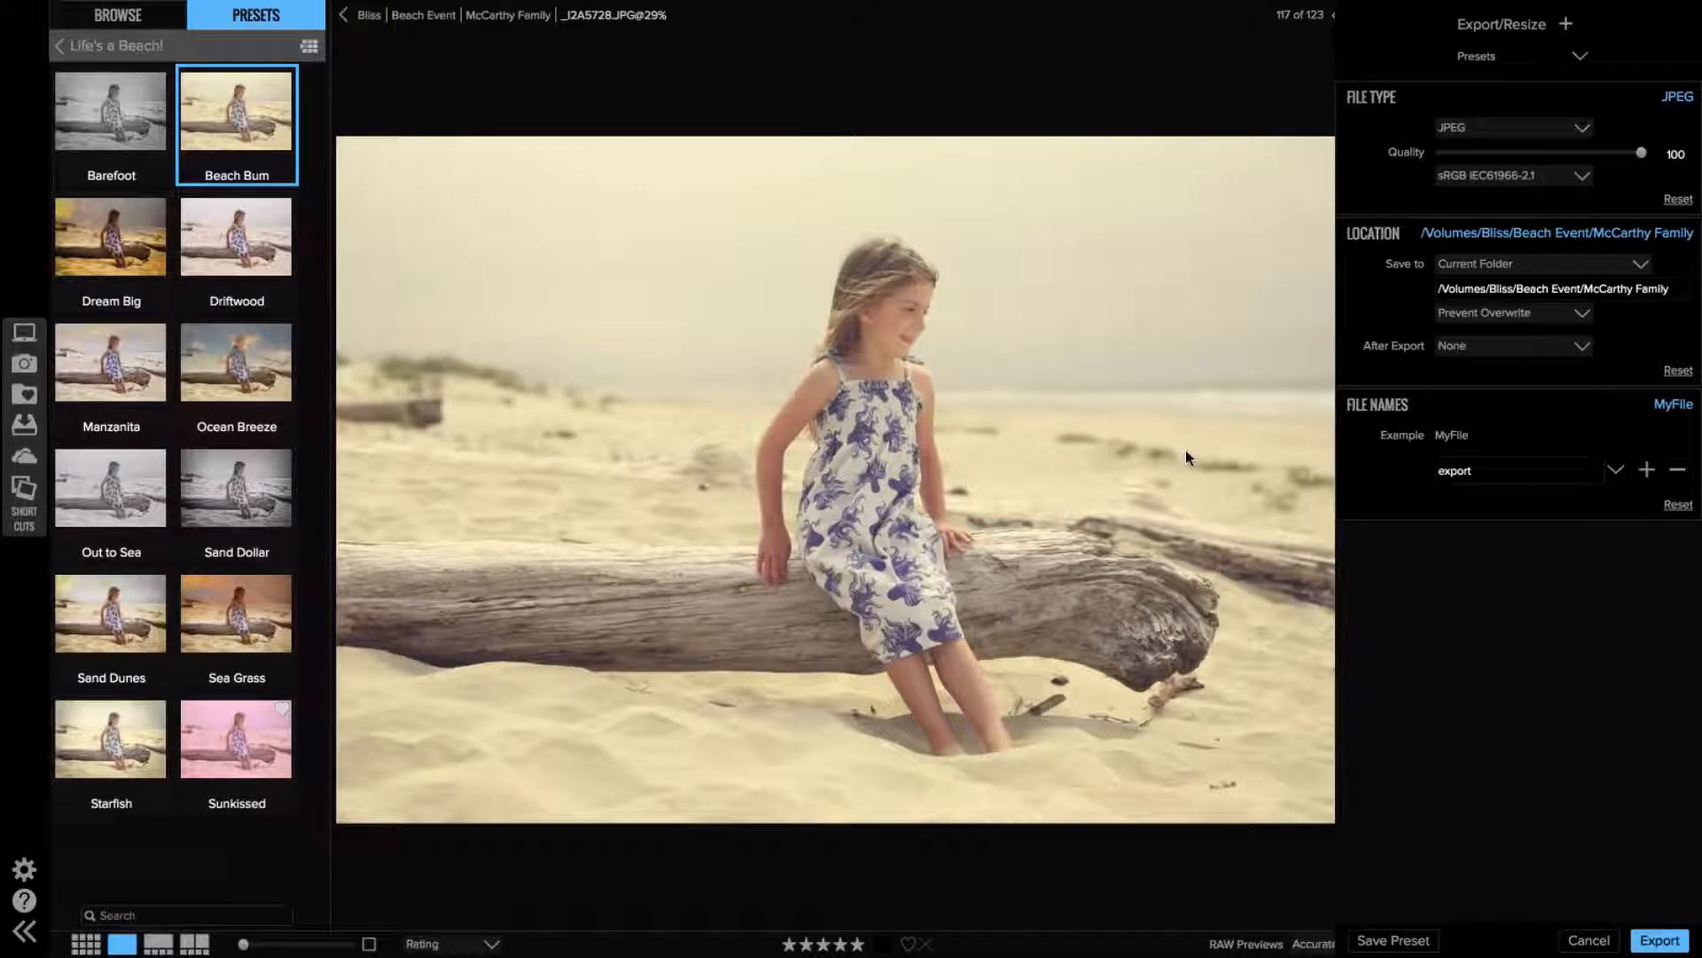
pyautogui.click(1524, 176)
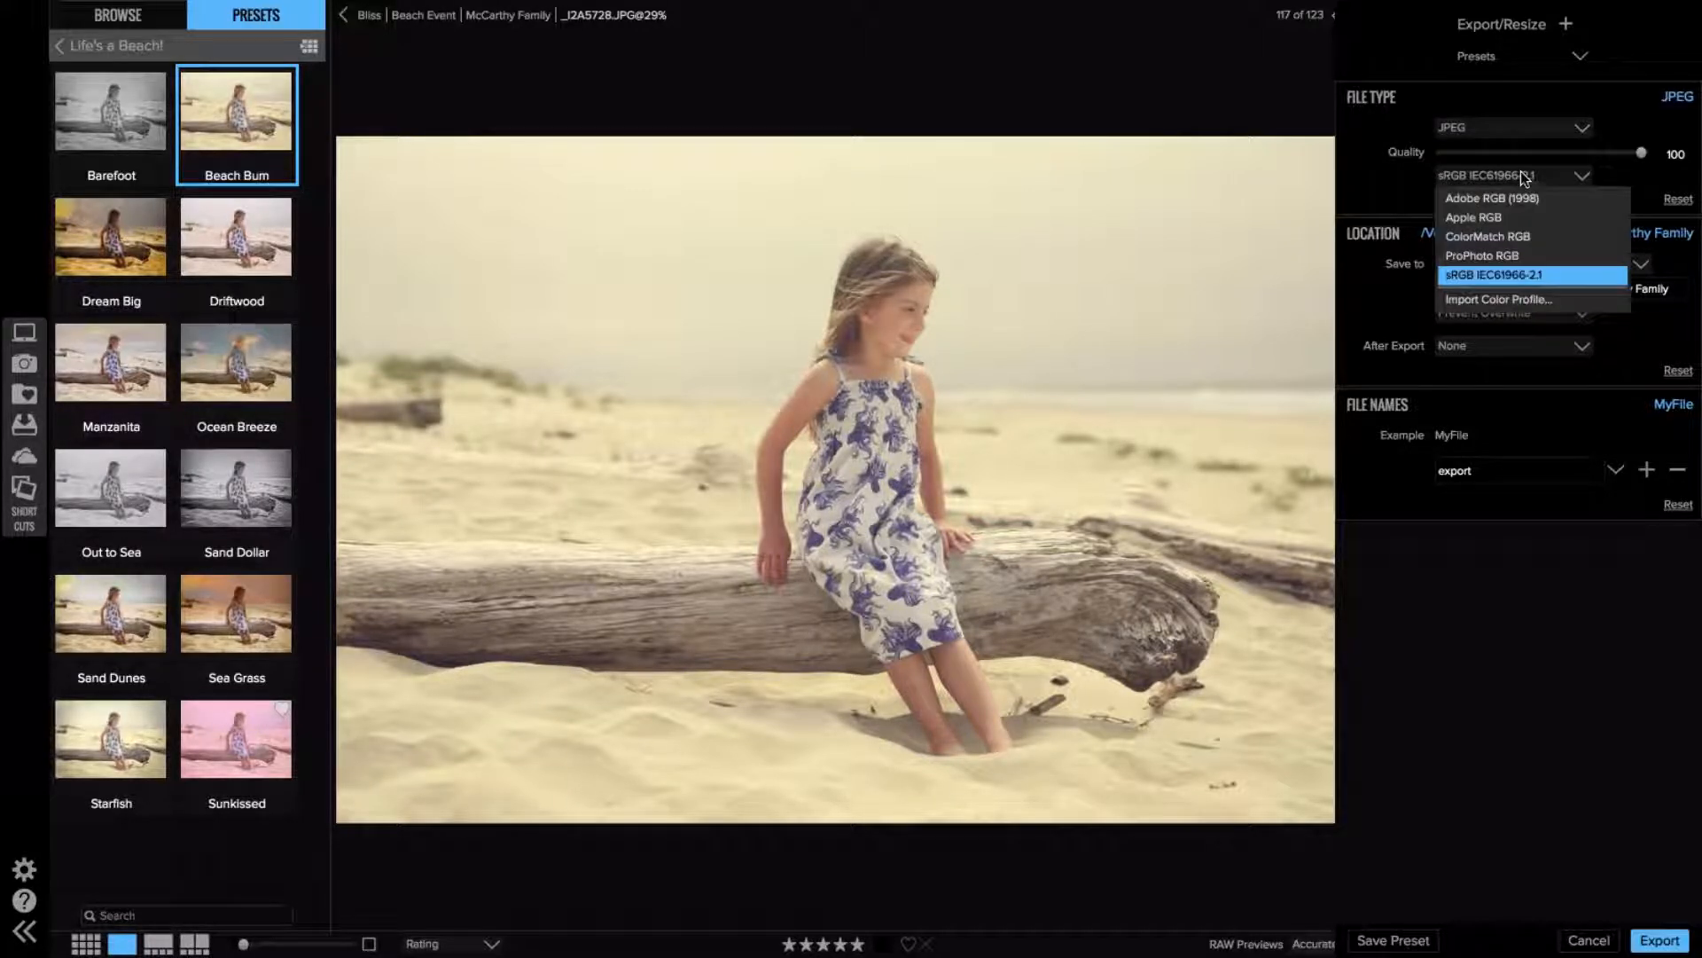
pyautogui.click(1503, 196)
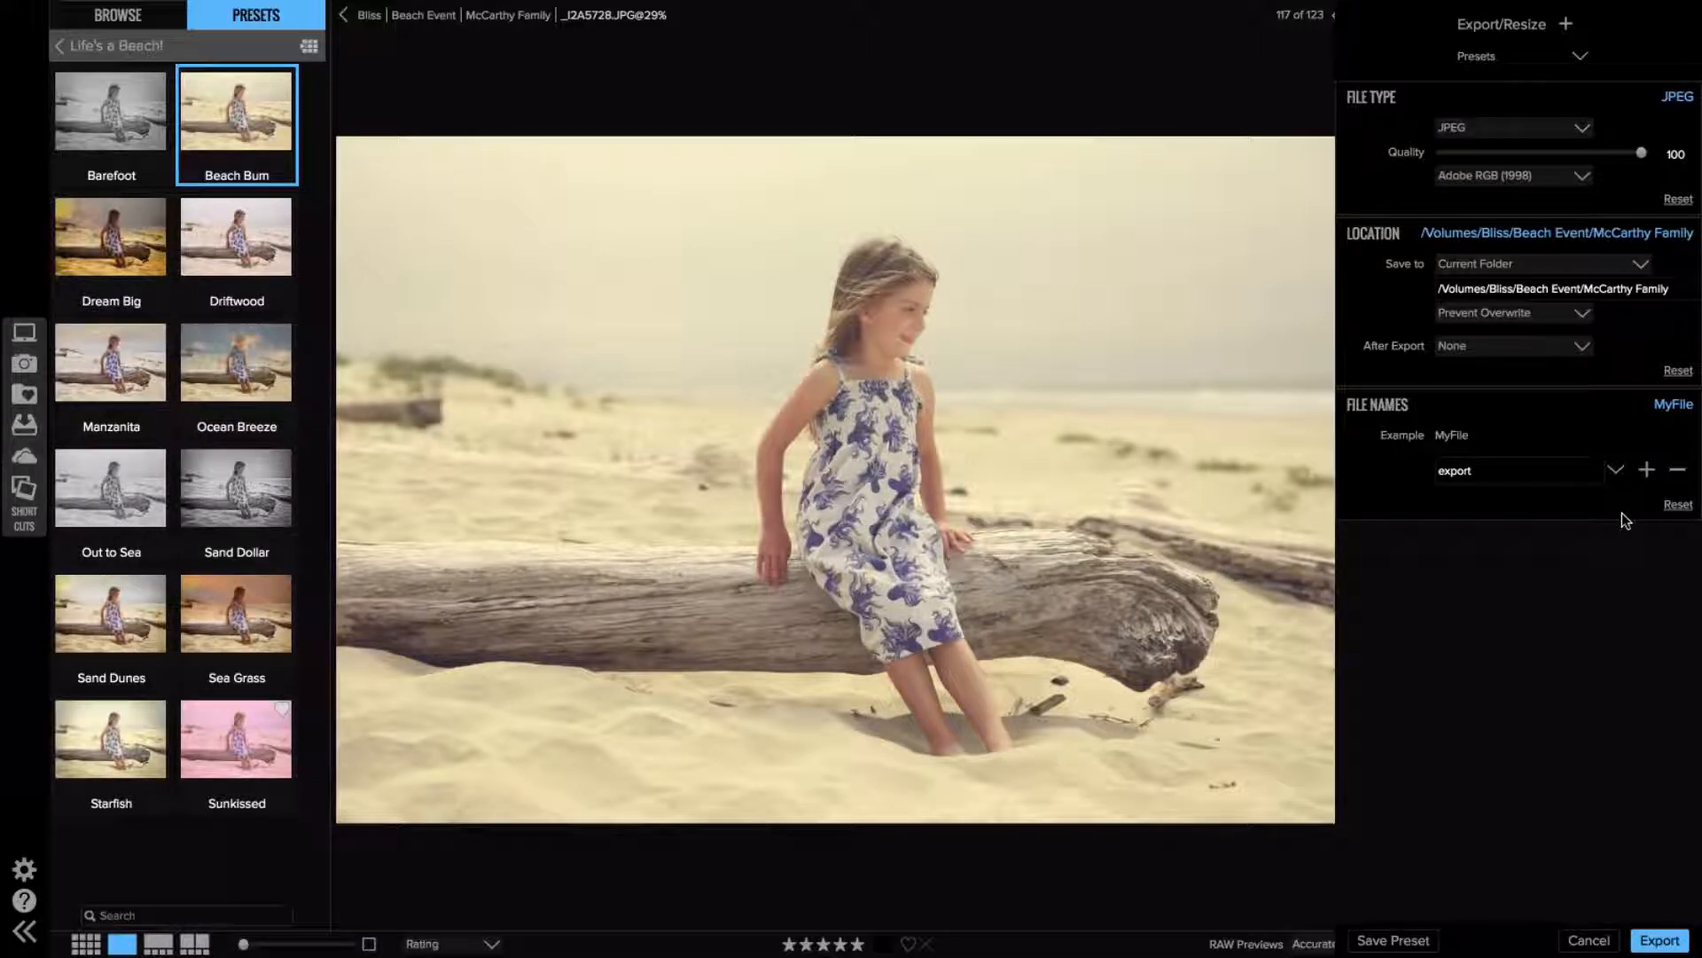
# - Cancel the export of _I2A5728.JPG and return to the thumbnail grid
pyautogui.click(1687, 503)
pyautogui.click(1588, 940)
pyautogui.press('g')
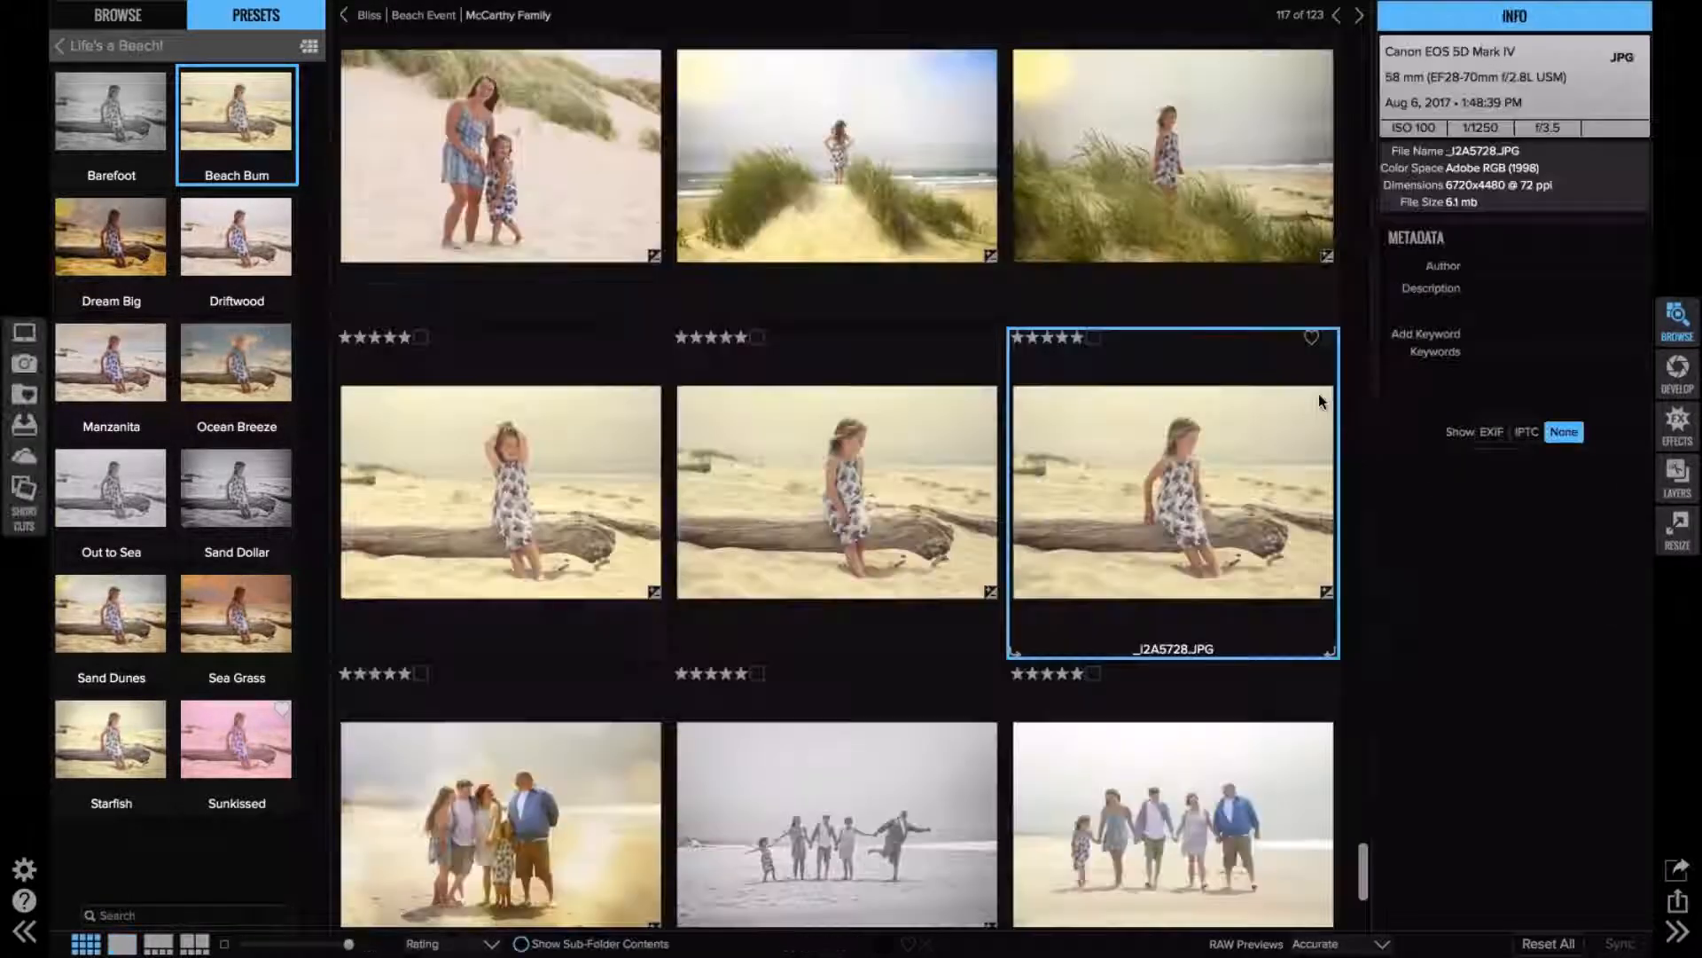
# - Start renaming the six photos from _I2A5639.JPG to _I2A5728.JPG, with the family's surname as the text part
pyautogui.keyDown('shift'); pyautogui.click(1163, 538); pyautogui.keyUp('shift')
pyautogui.rightClick(818, 460)
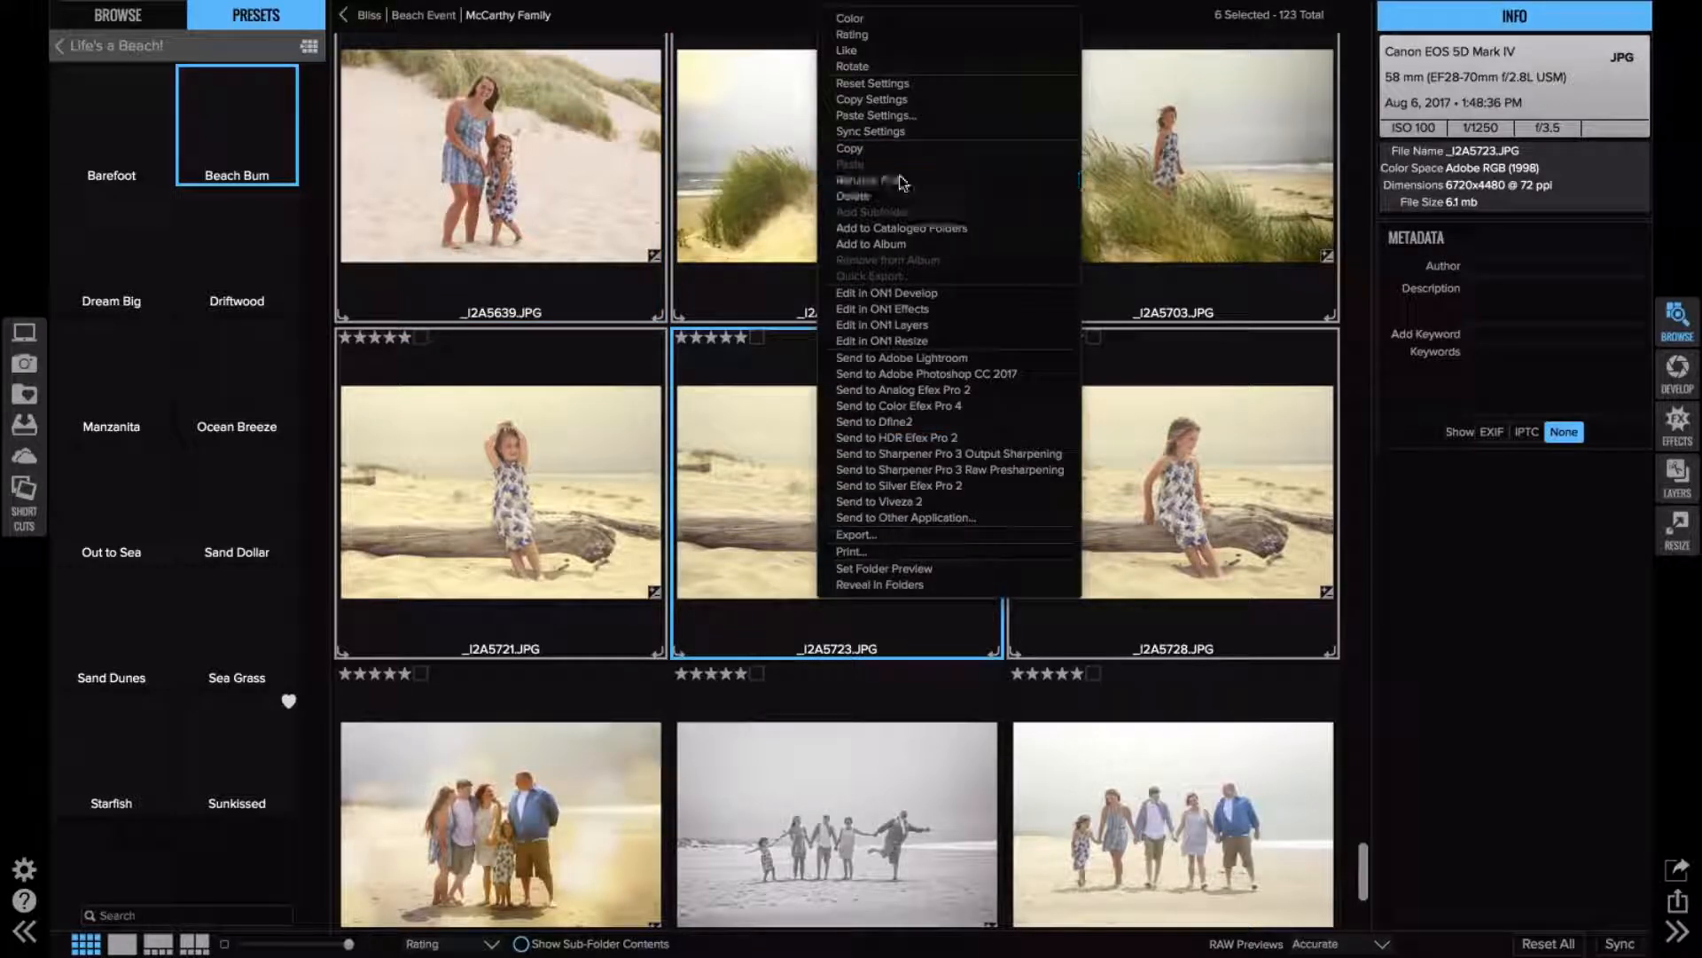
pyautogui.click(900, 178)
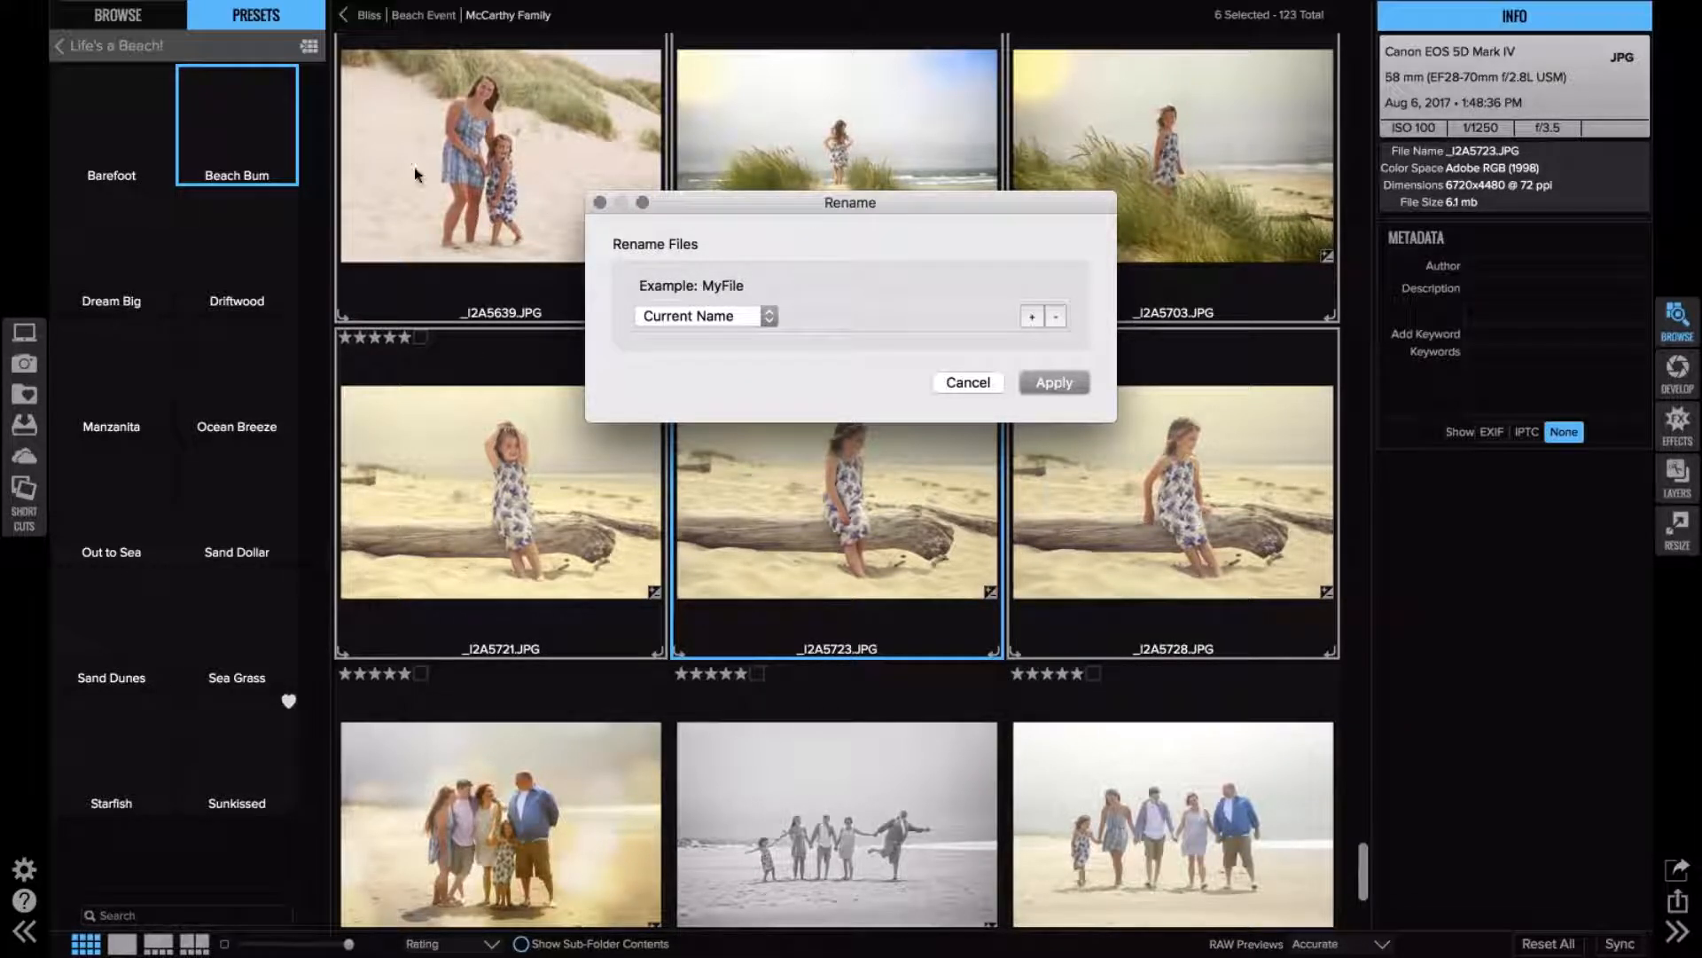
pyautogui.click(768, 317)
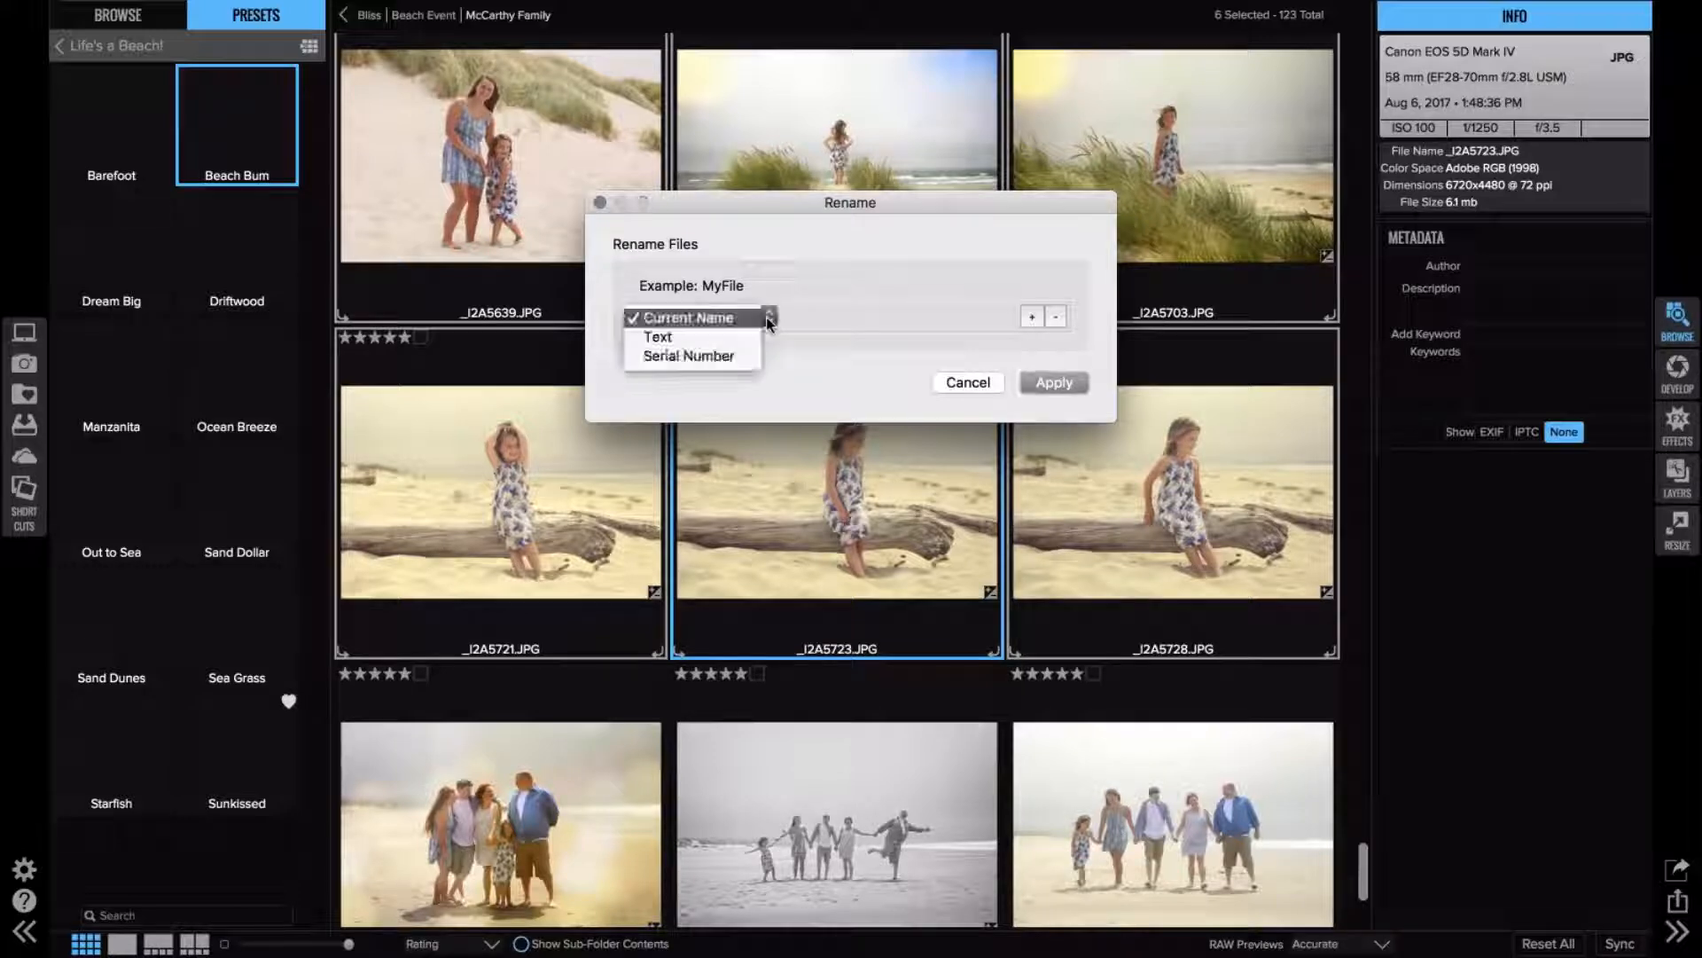
pyautogui.click(729, 335)
pyautogui.click(906, 317)
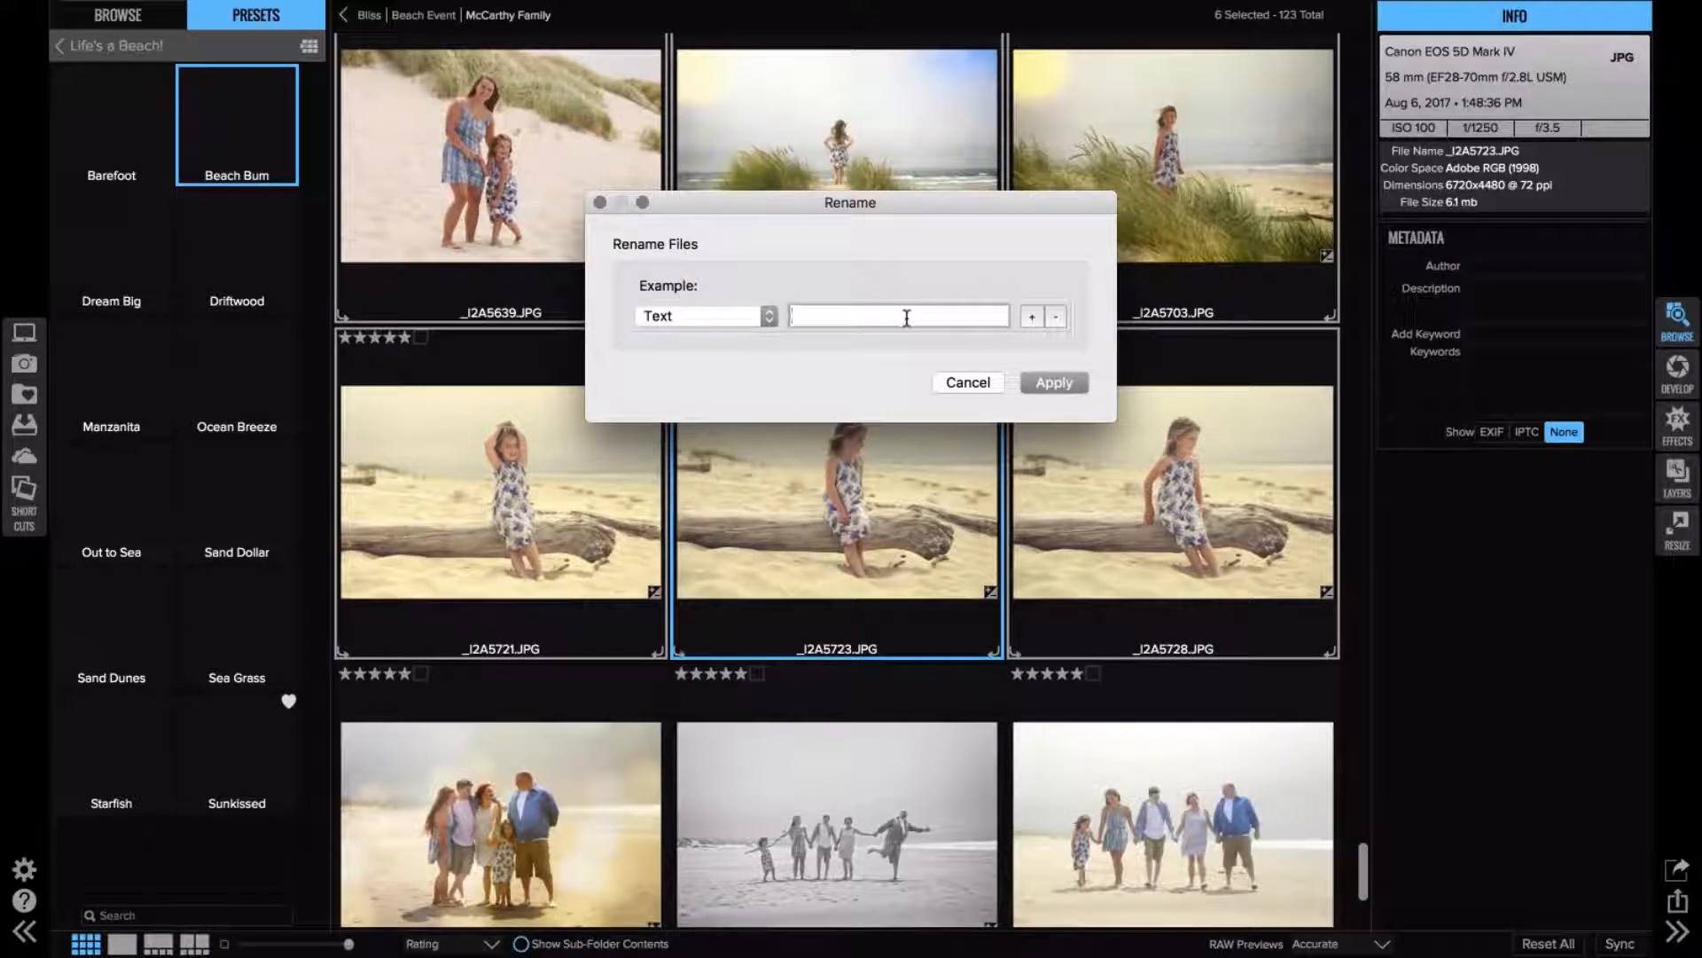
pyautogui.write('McCarthy')
# - Add a serial number starting at 001 to the new file names, and cancel the renaming
pyautogui.click(1031, 317)
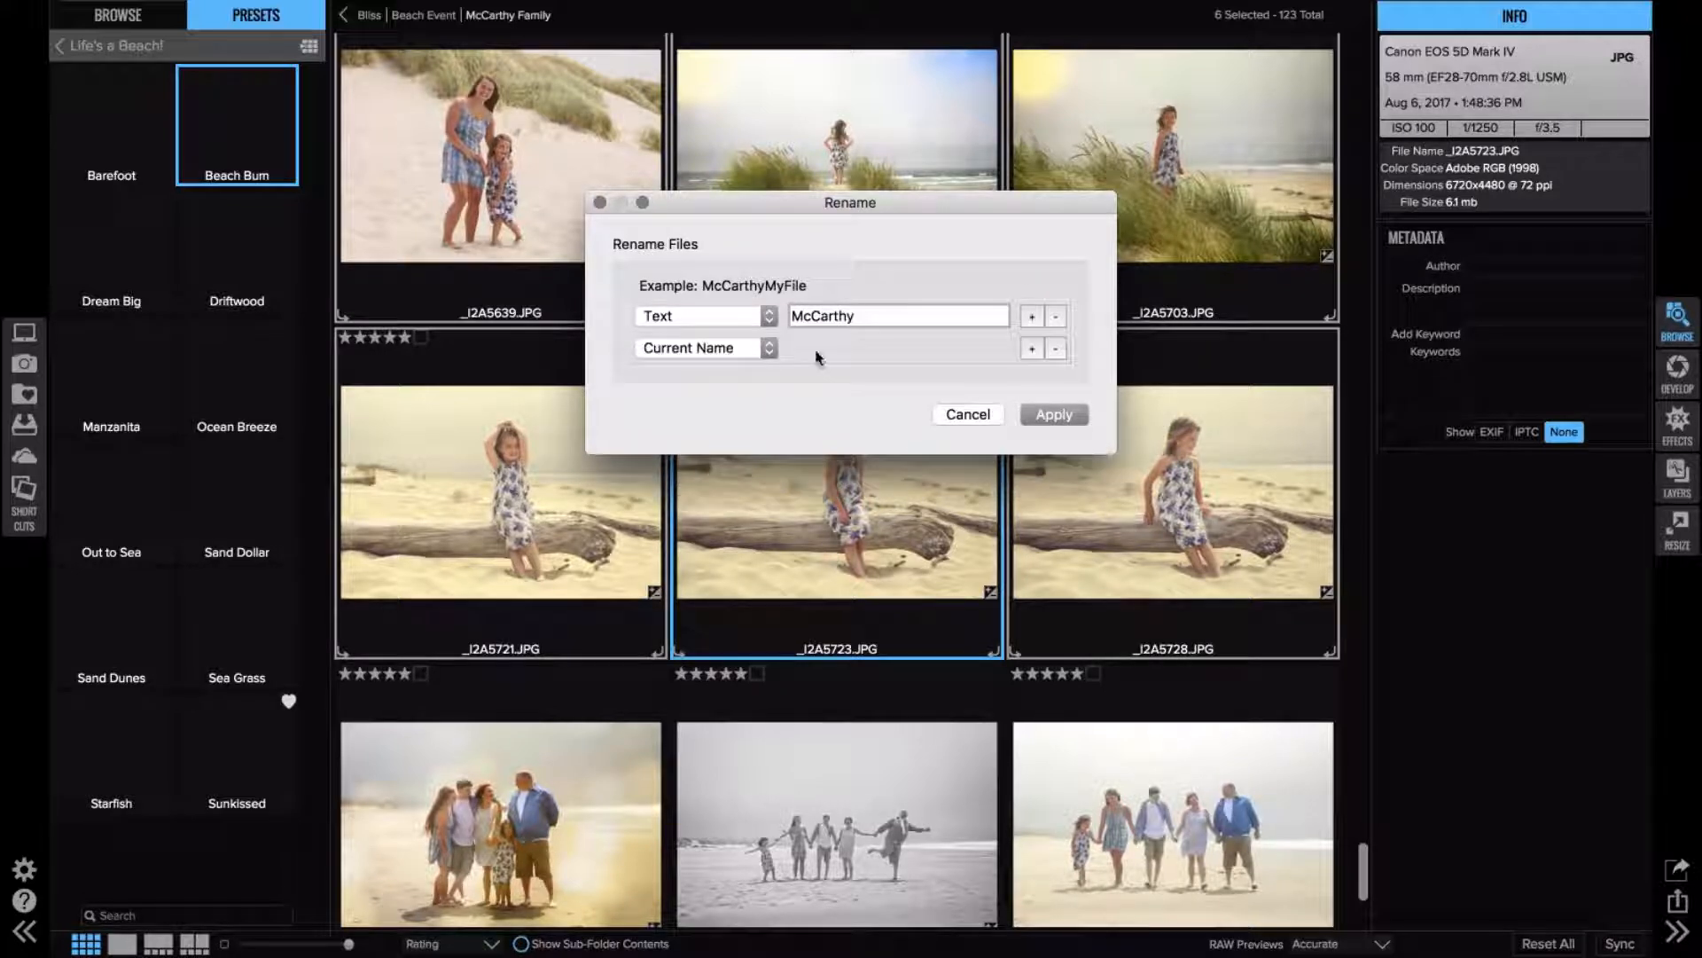
pyautogui.click(750, 348)
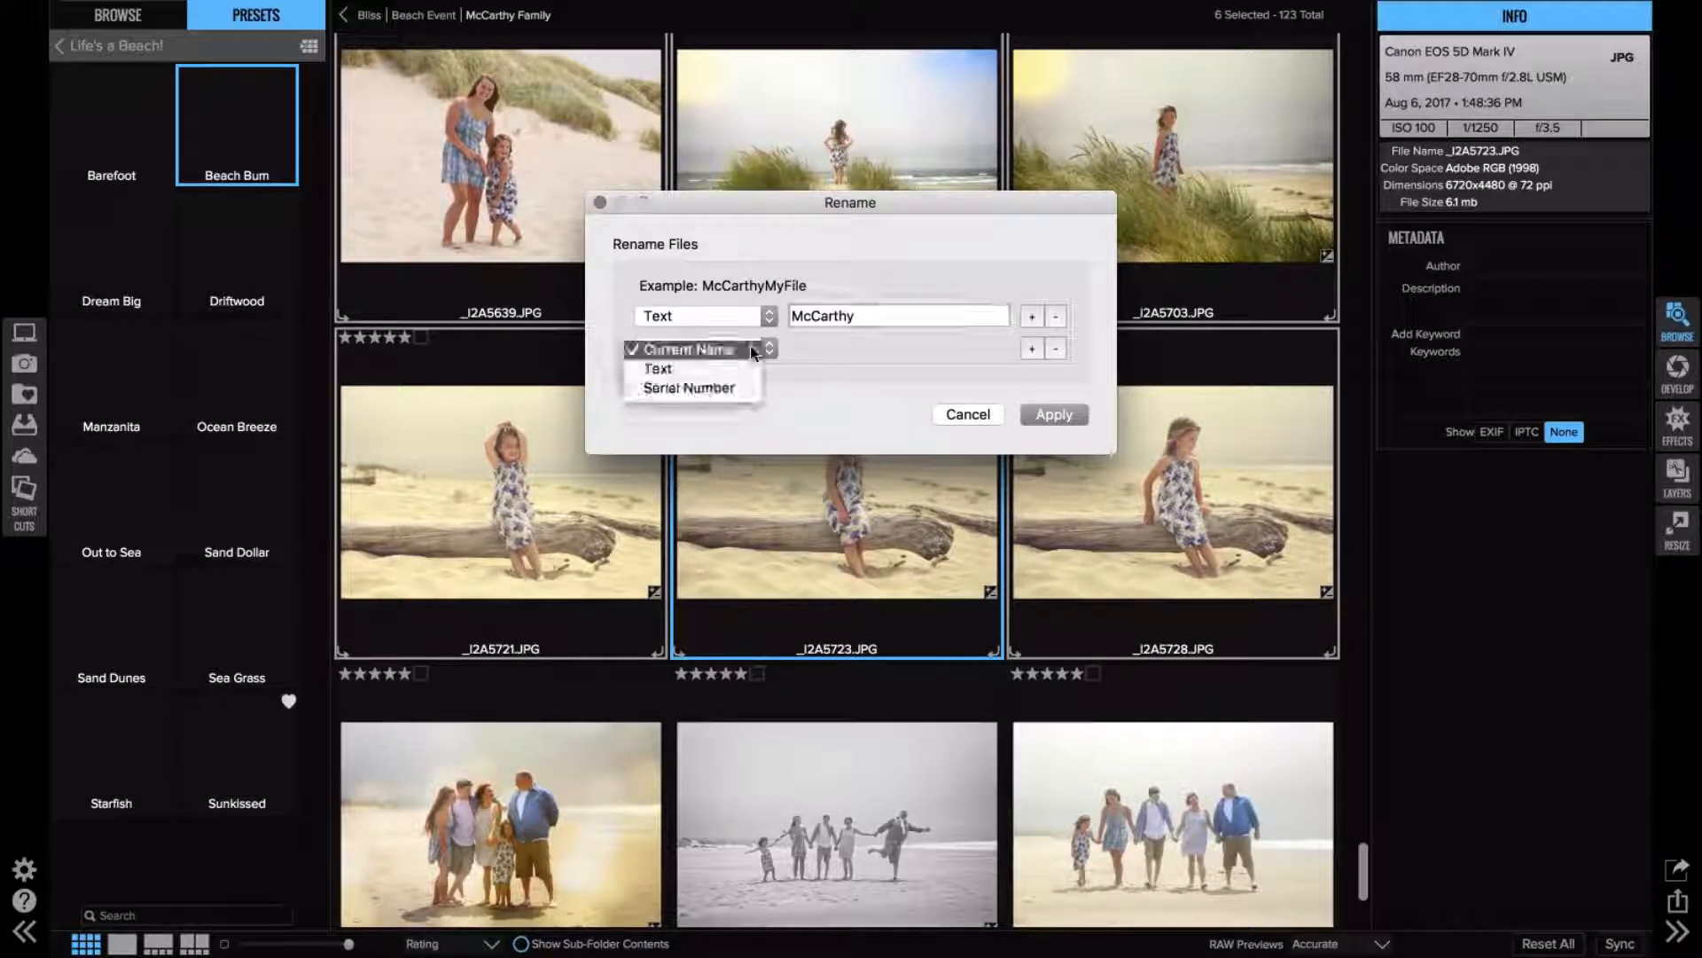
pyautogui.click(700, 390)
pyautogui.click(813, 346)
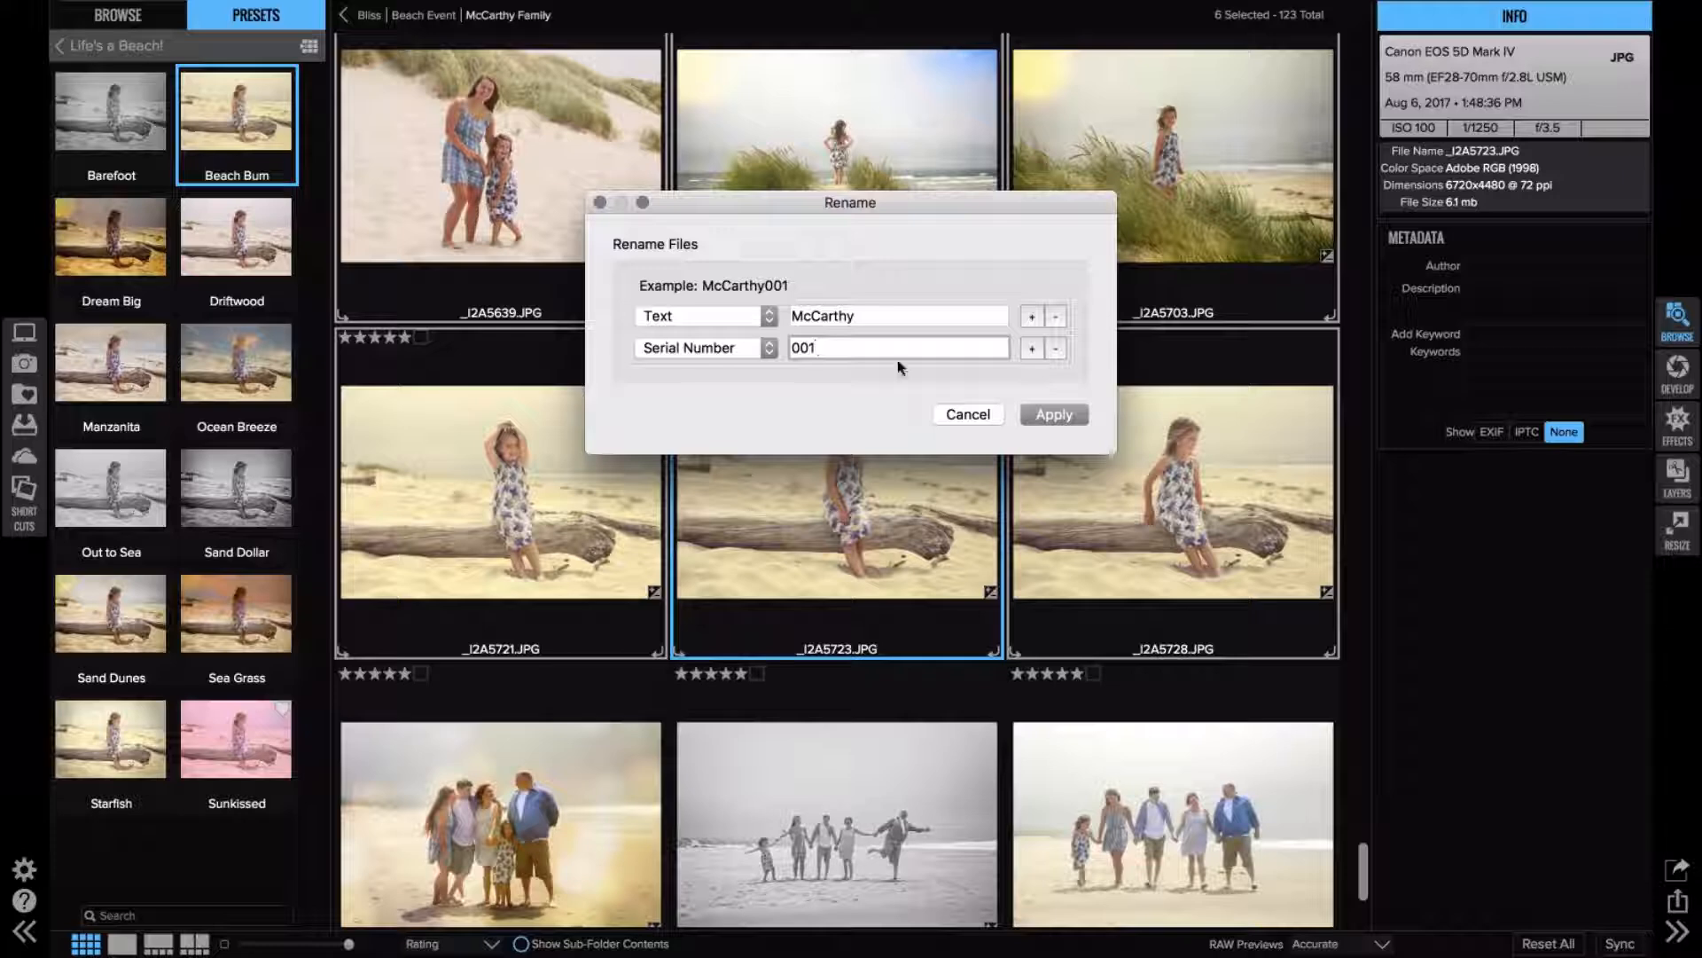
pyautogui.click(967, 415)
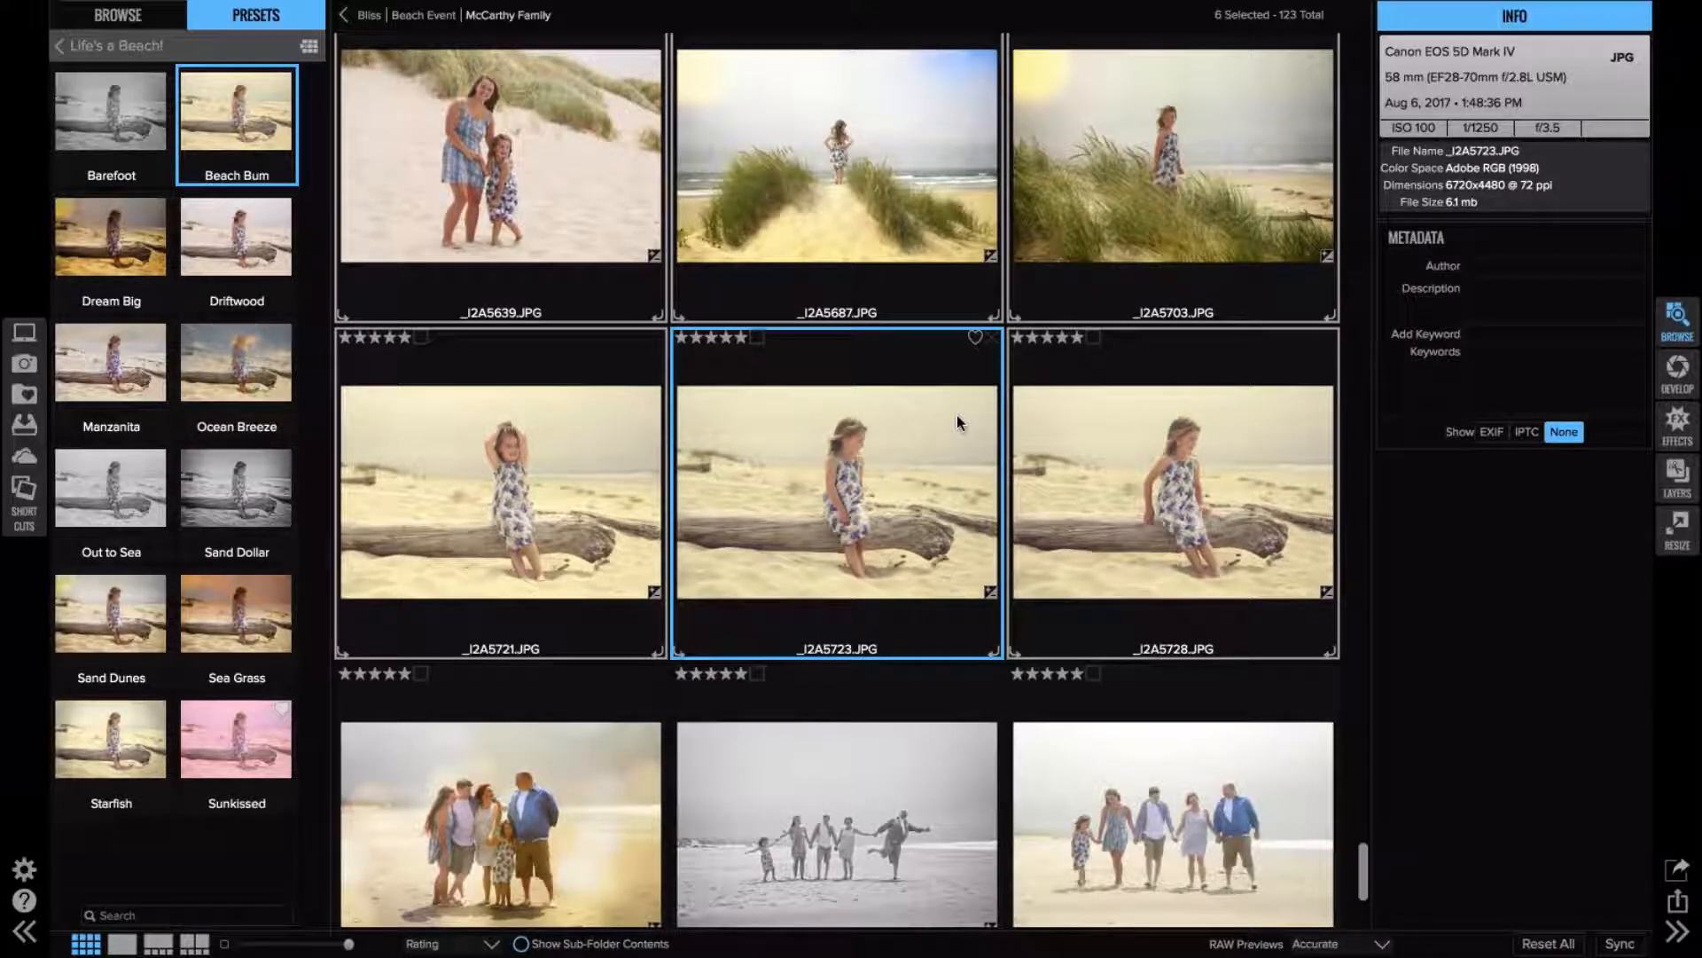
# - Select _I2A5909.JPG and look back through the earlier beach photos of the family in the thumbnail grid
pyautogui.click(1121, 775)
pyautogui.scroll(2, 1064, 710)
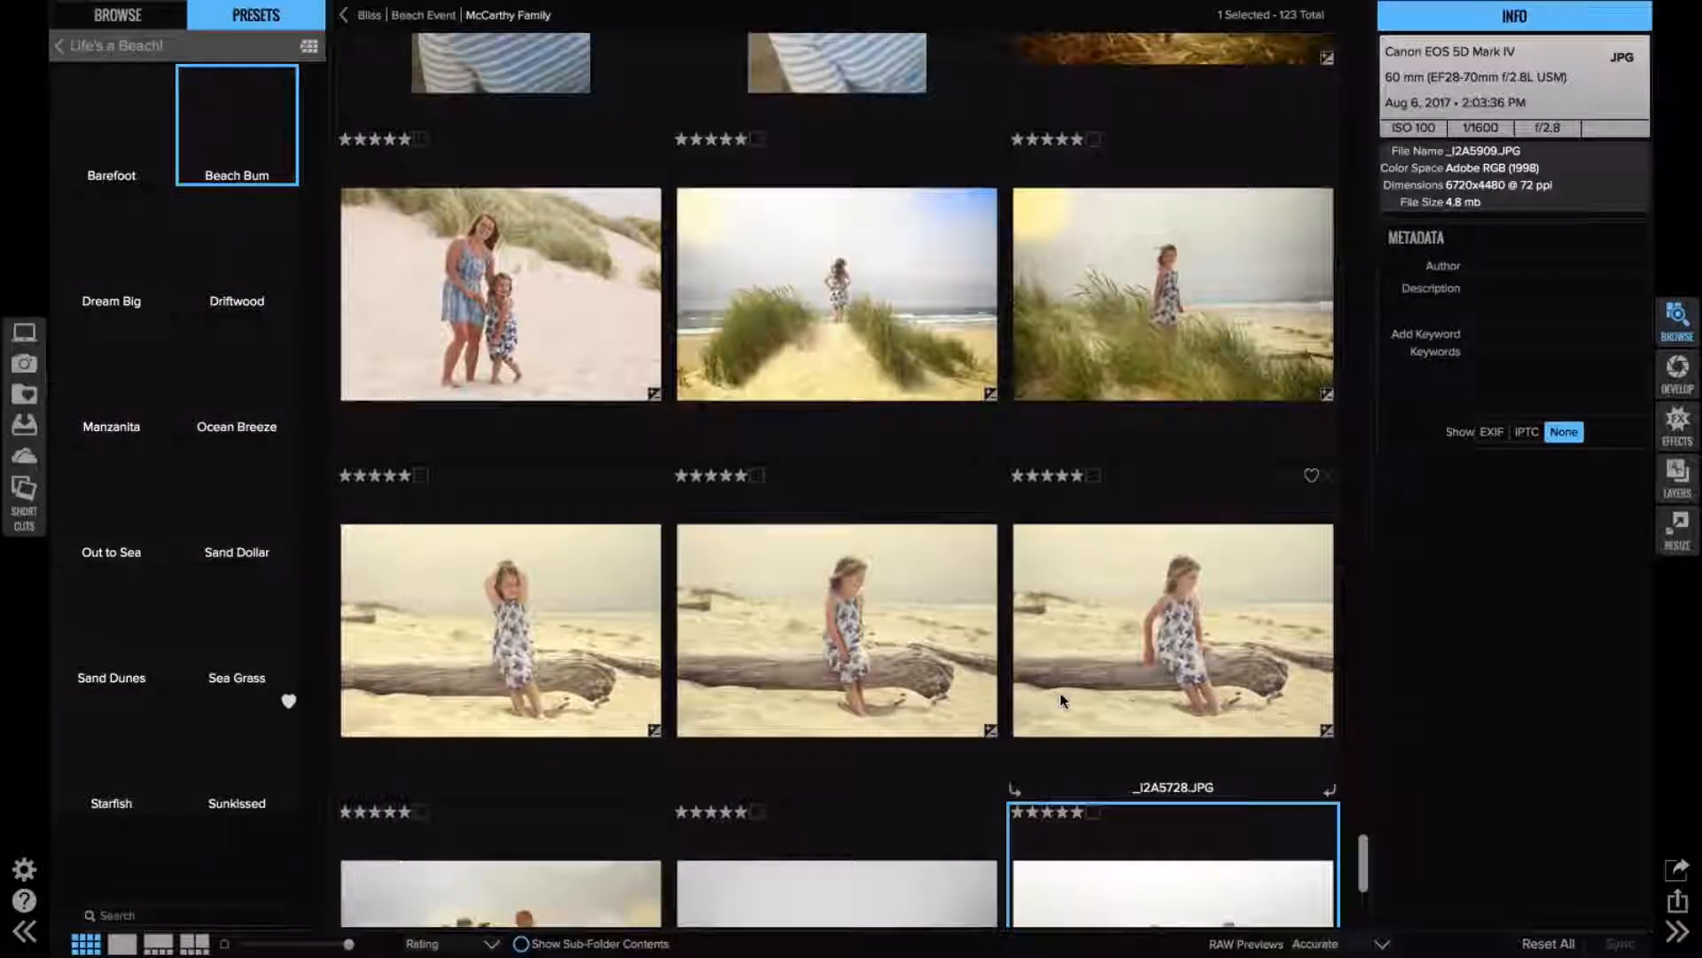
pyautogui.scroll(10, 1064, 701)
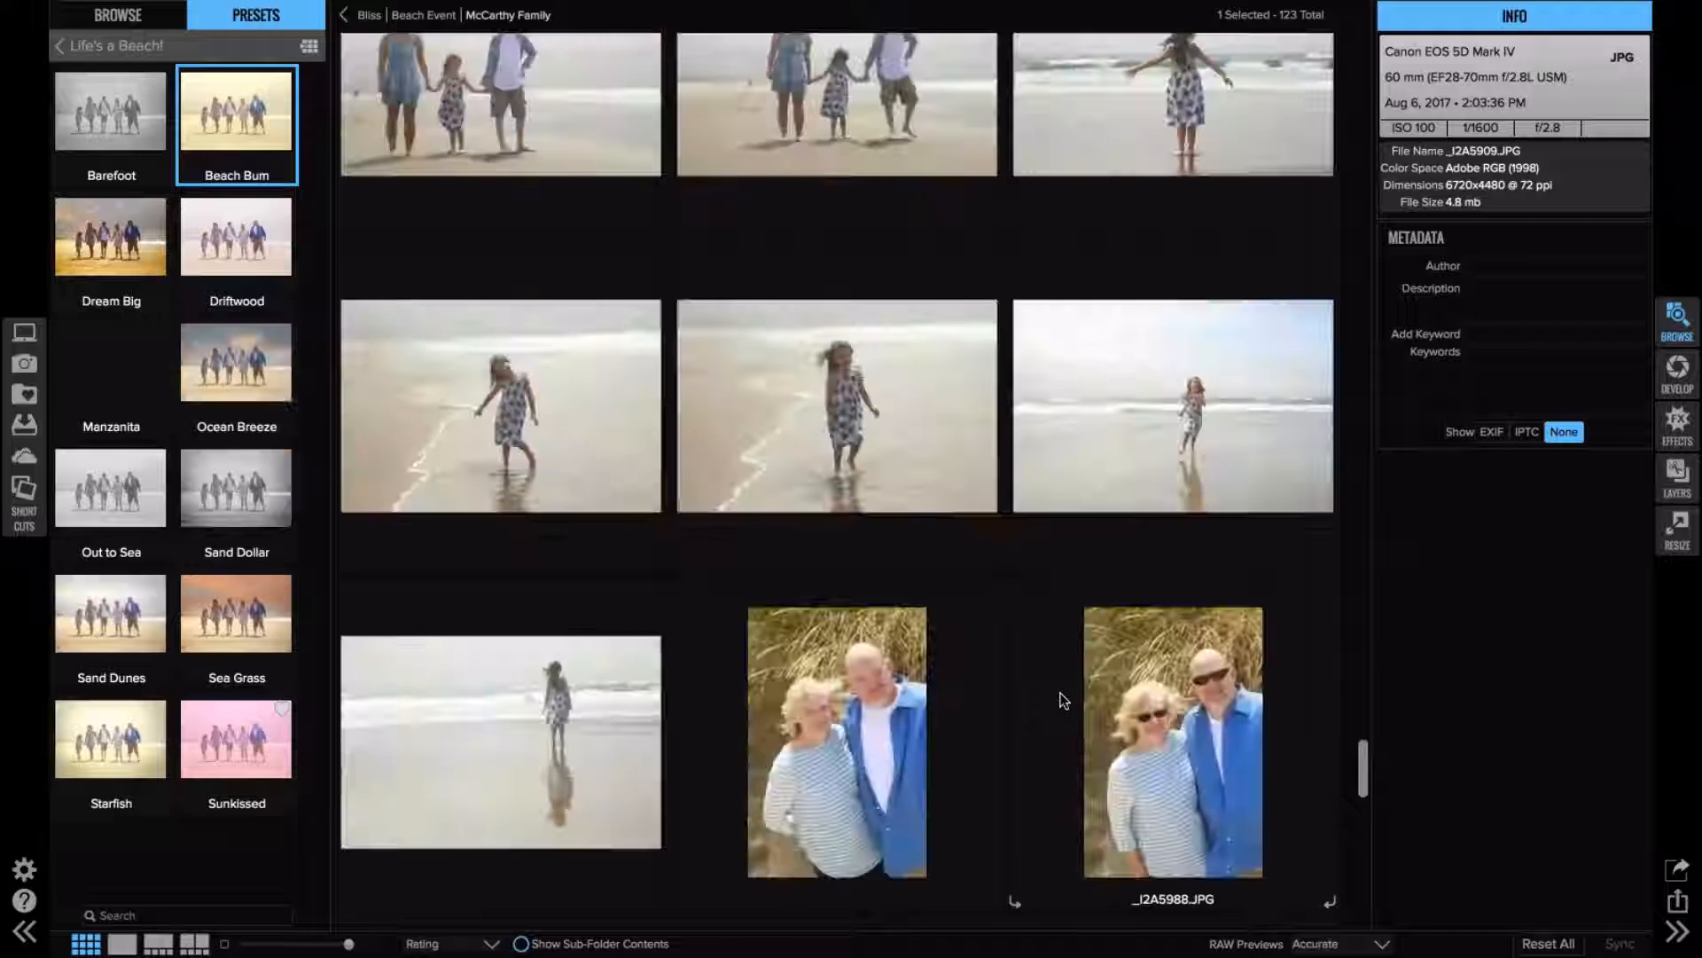
pyautogui.scroll(3, 1064, 701)
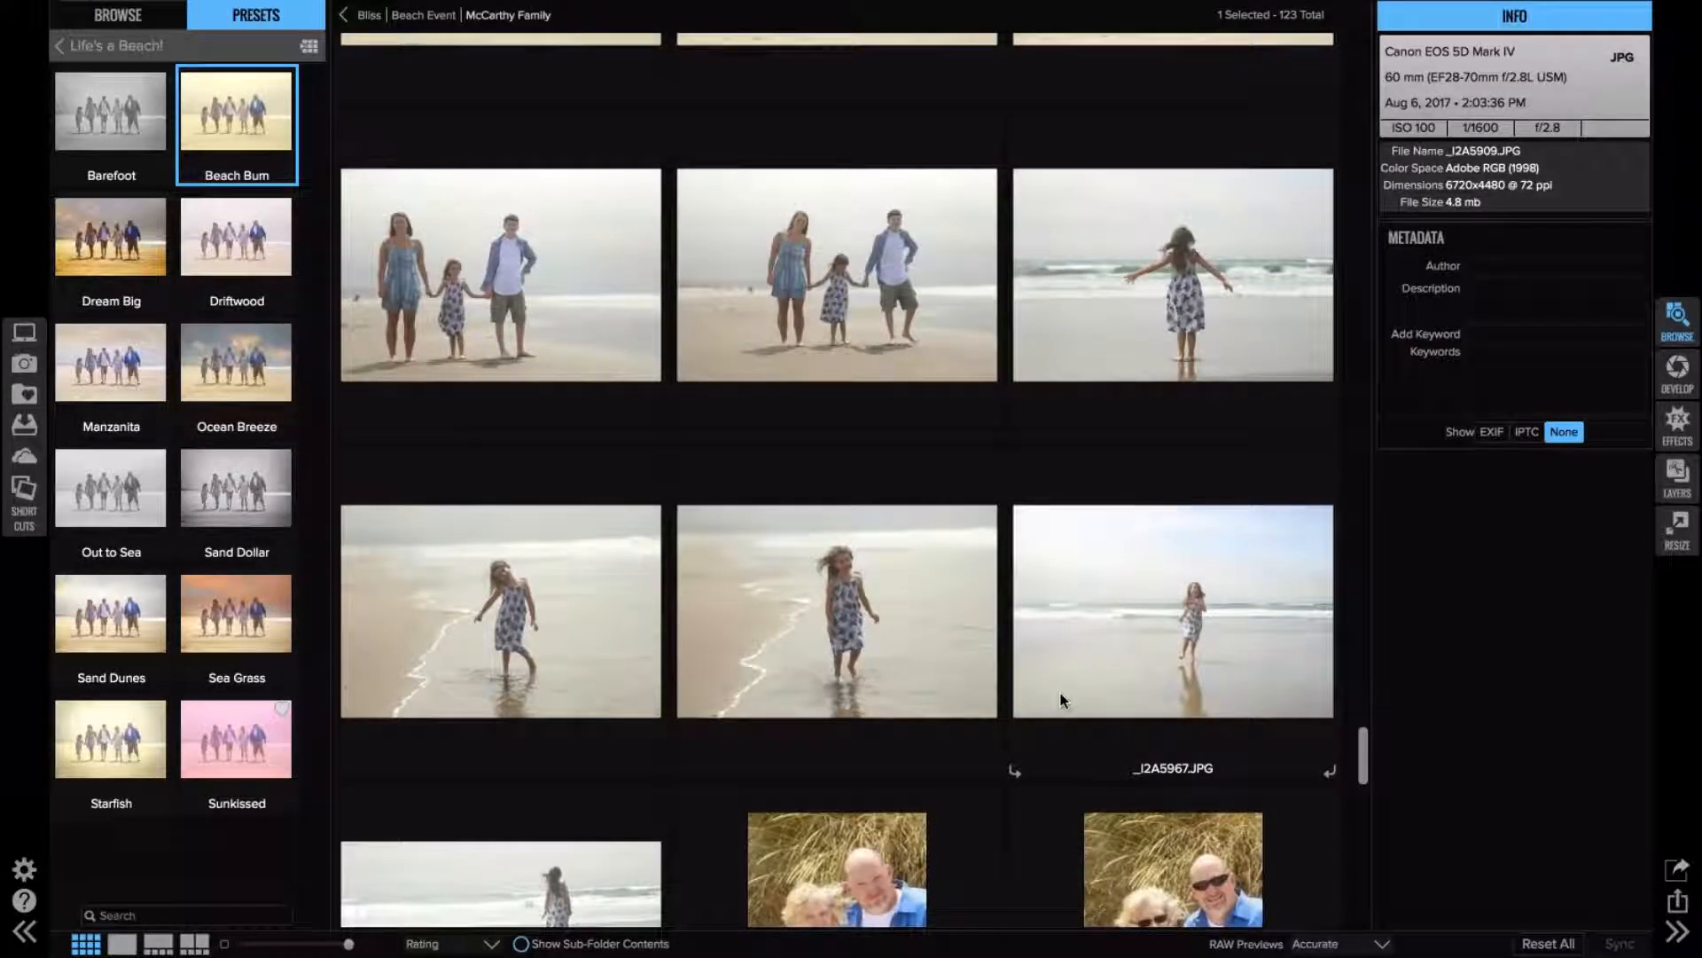
pyautogui.scroll(3, 1064, 700)
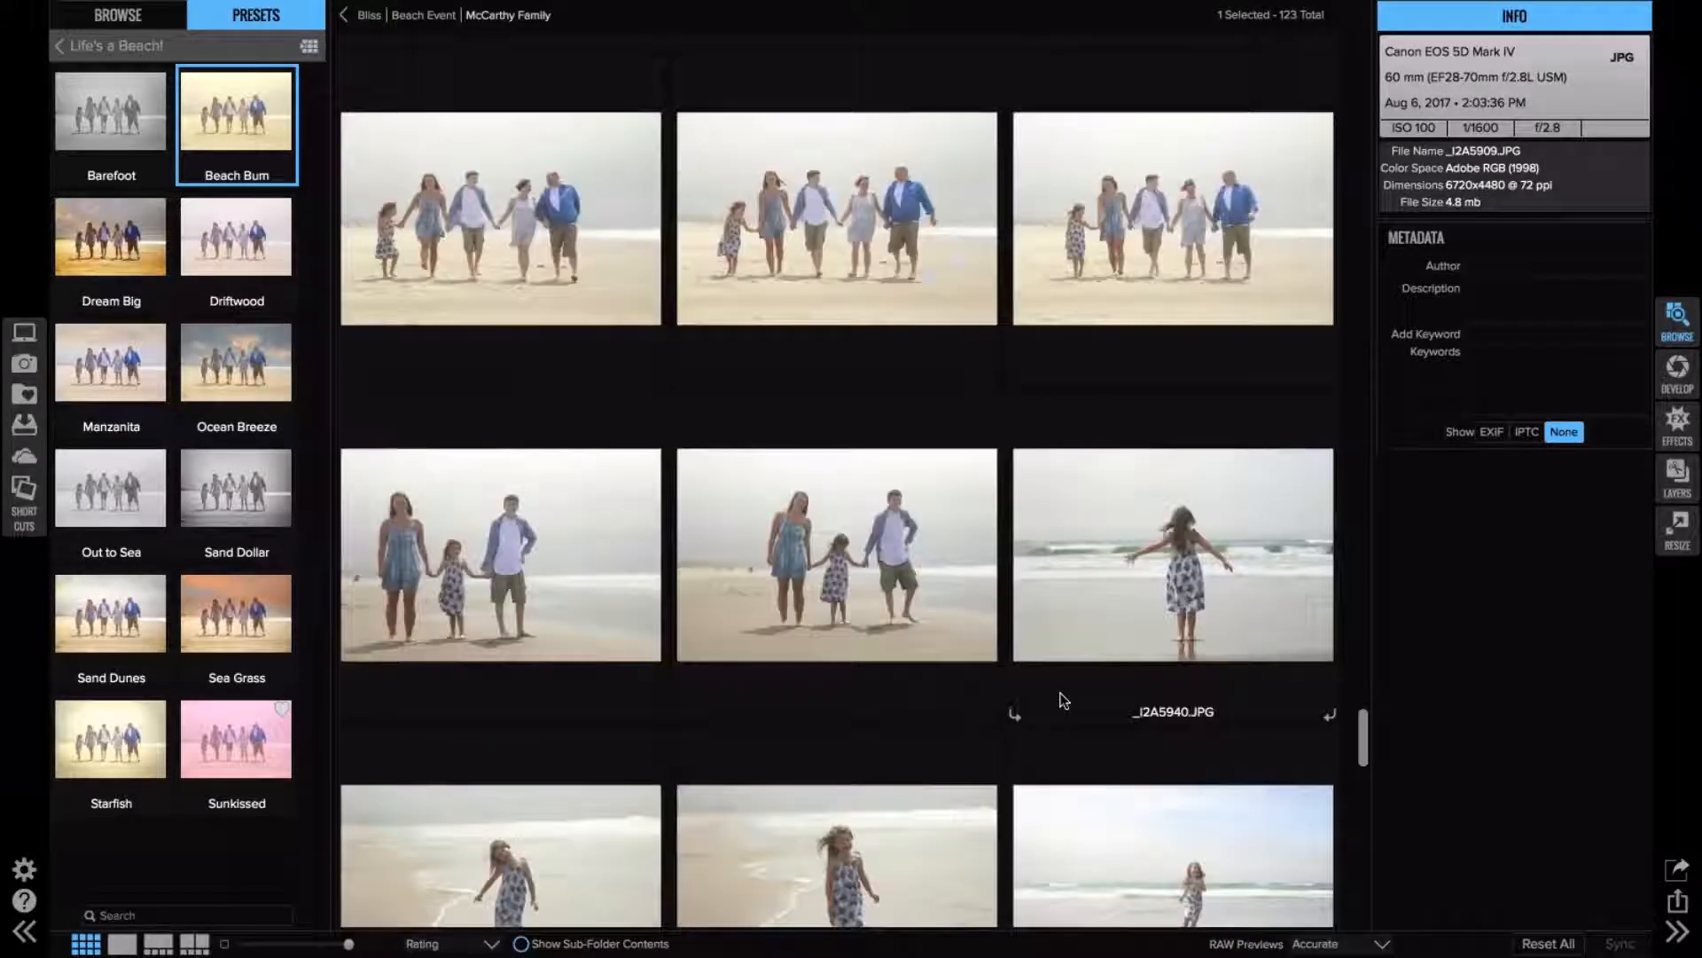
pyautogui.scroll(2, 1064, 700)
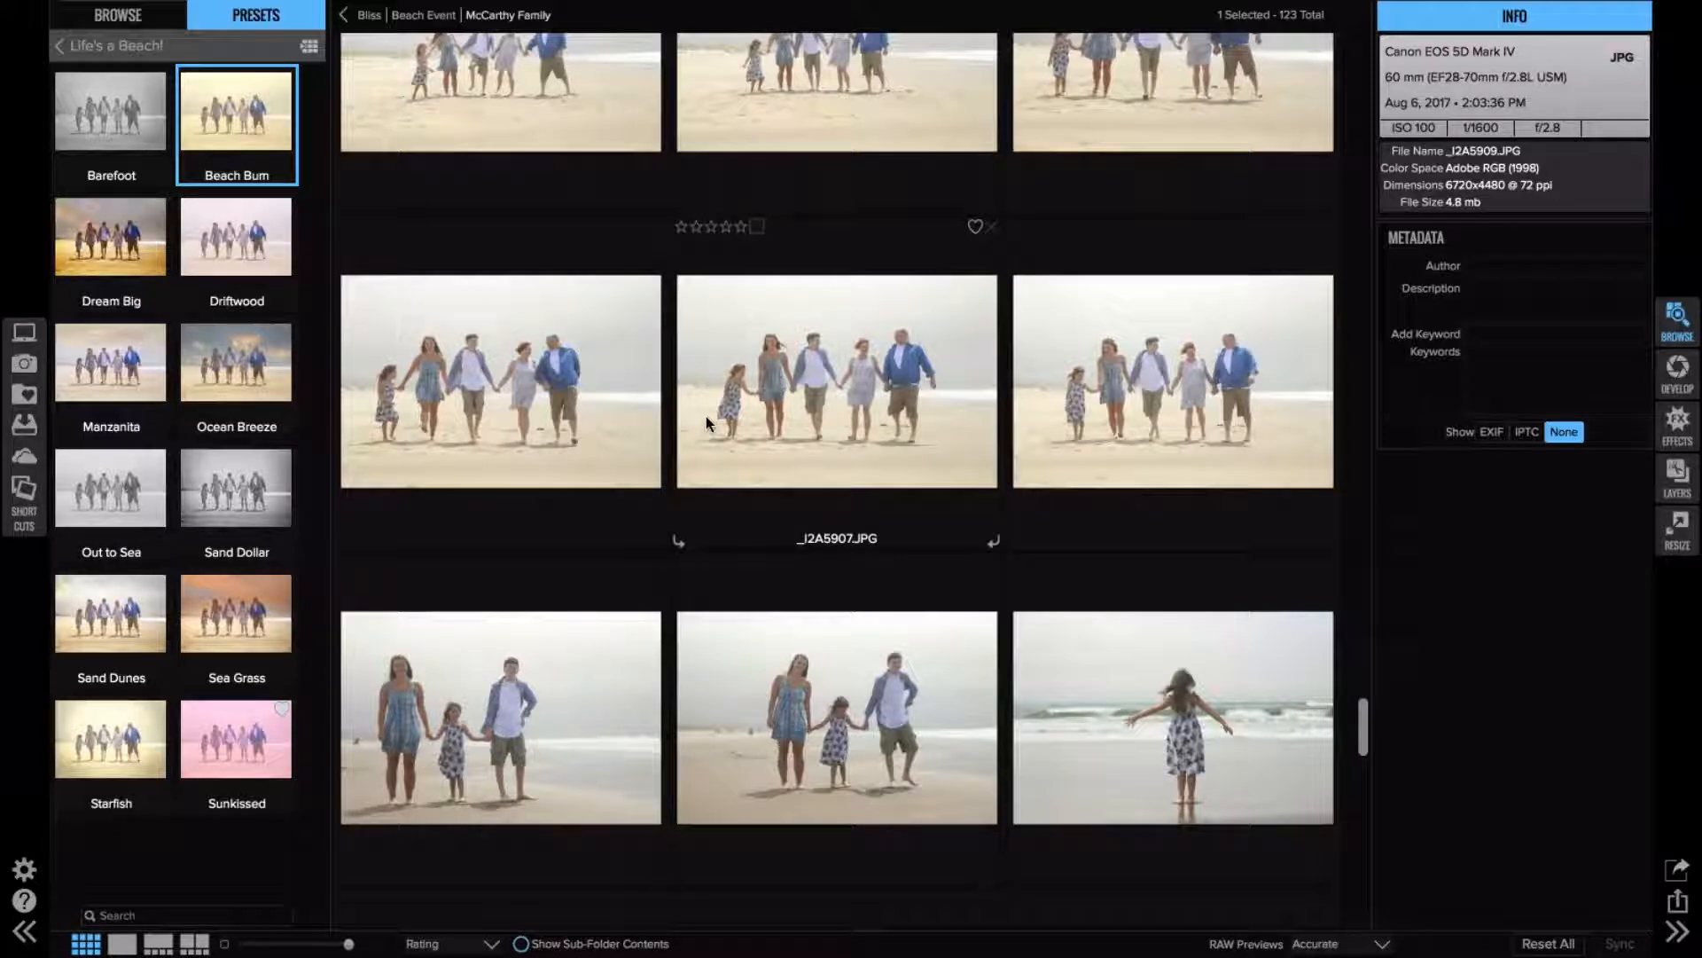
pyautogui.scroll(1, 706, 417)
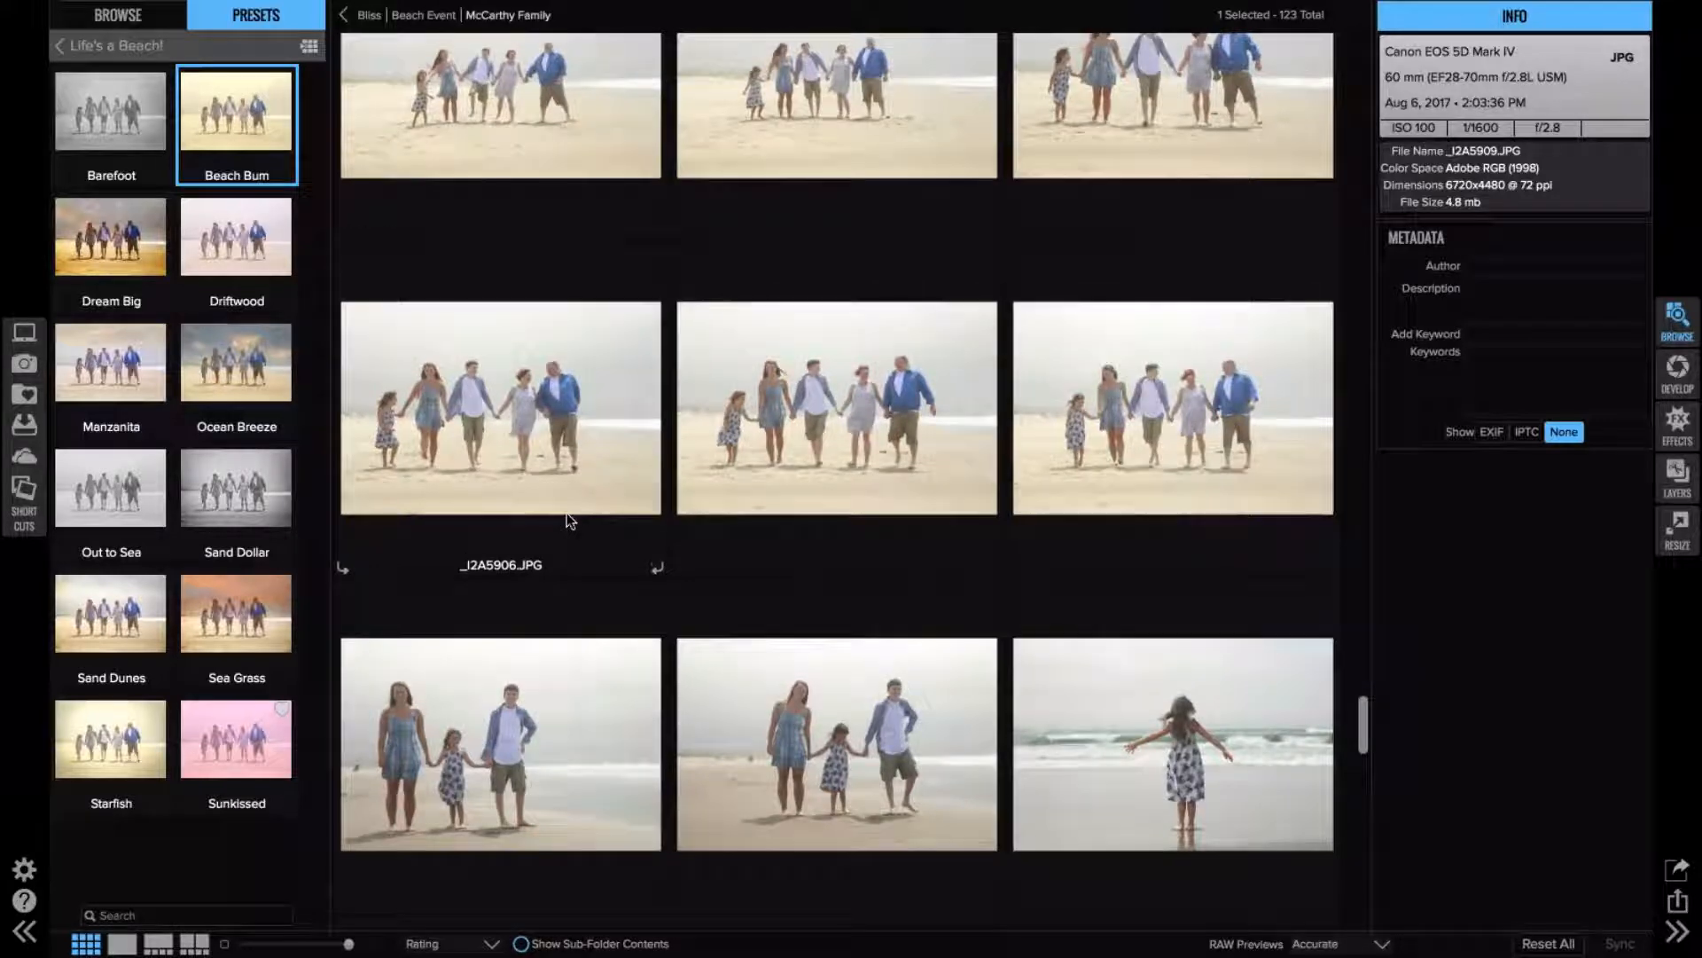
pyautogui.scroll(2, 566, 512)
pyautogui.scroll(6, 567, 513)
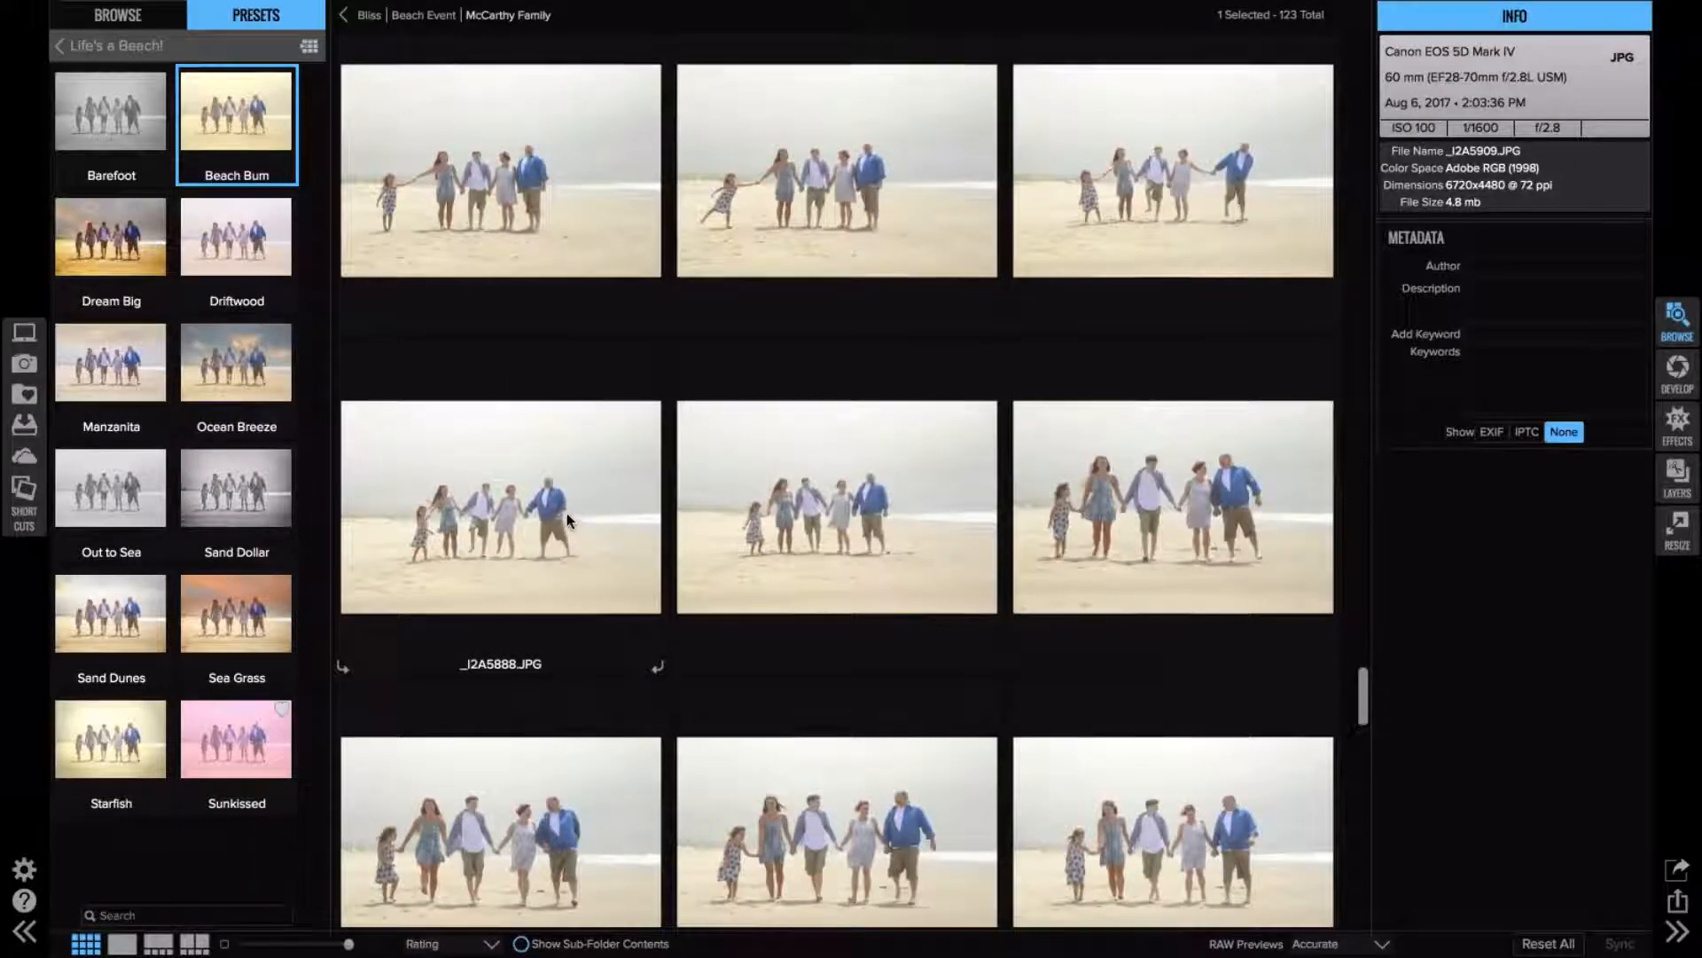
pyautogui.scroll(10, 566, 512)
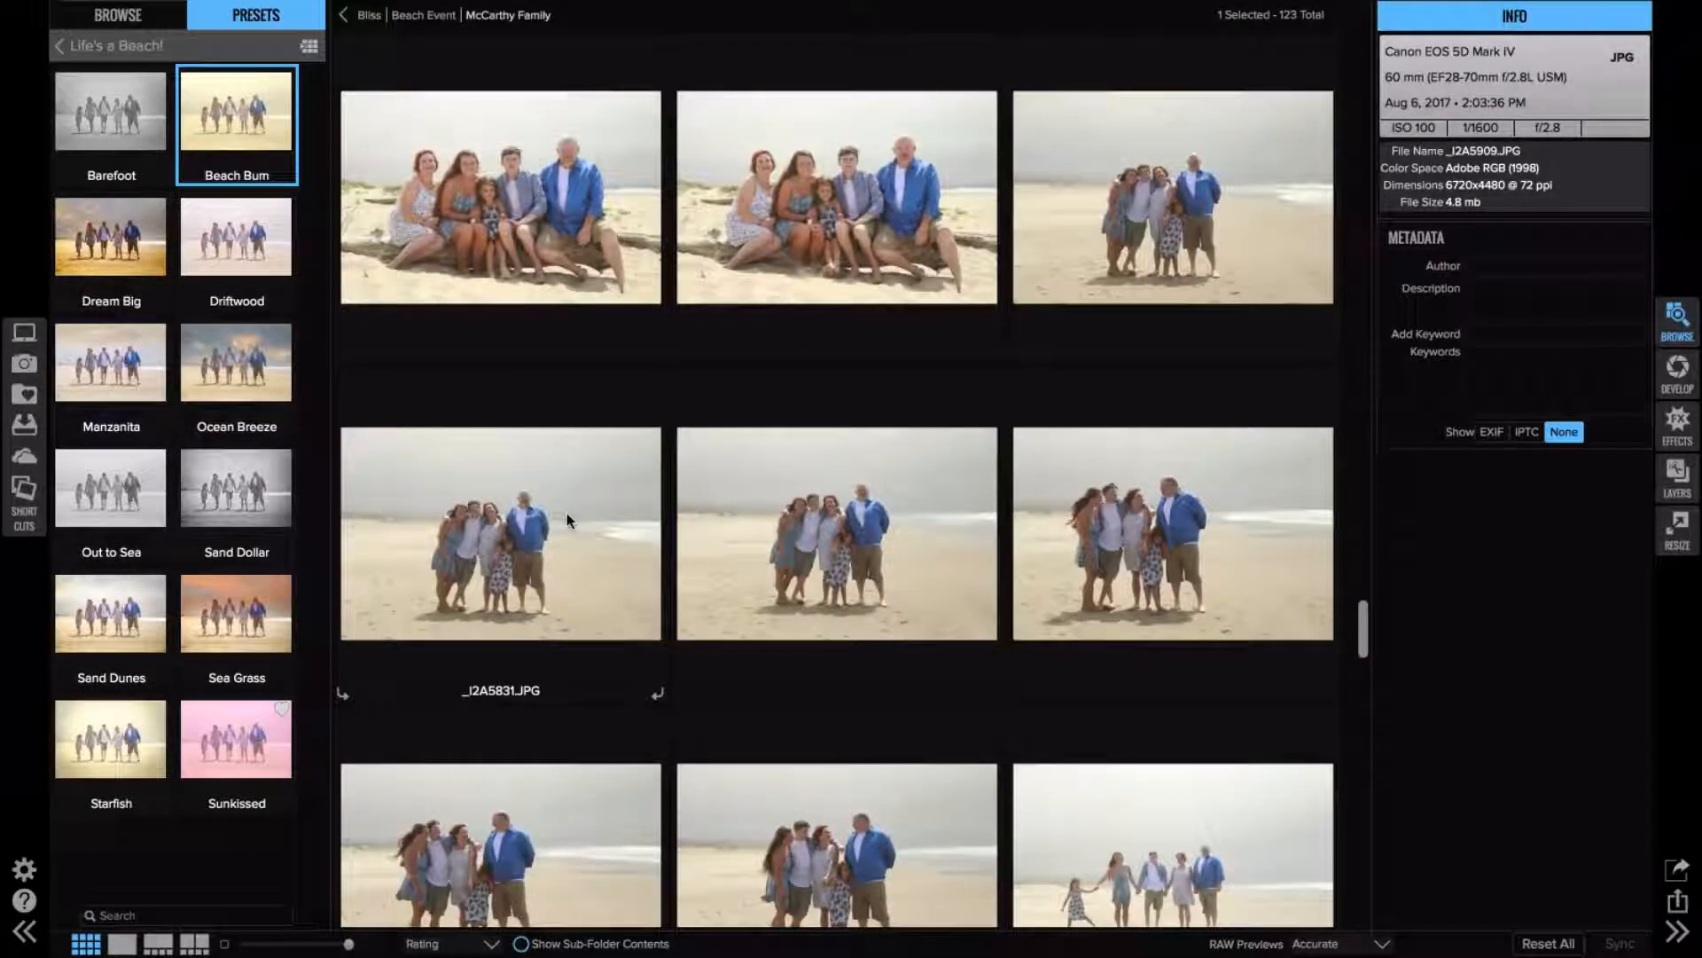
pyautogui.scroll(5, 566, 512)
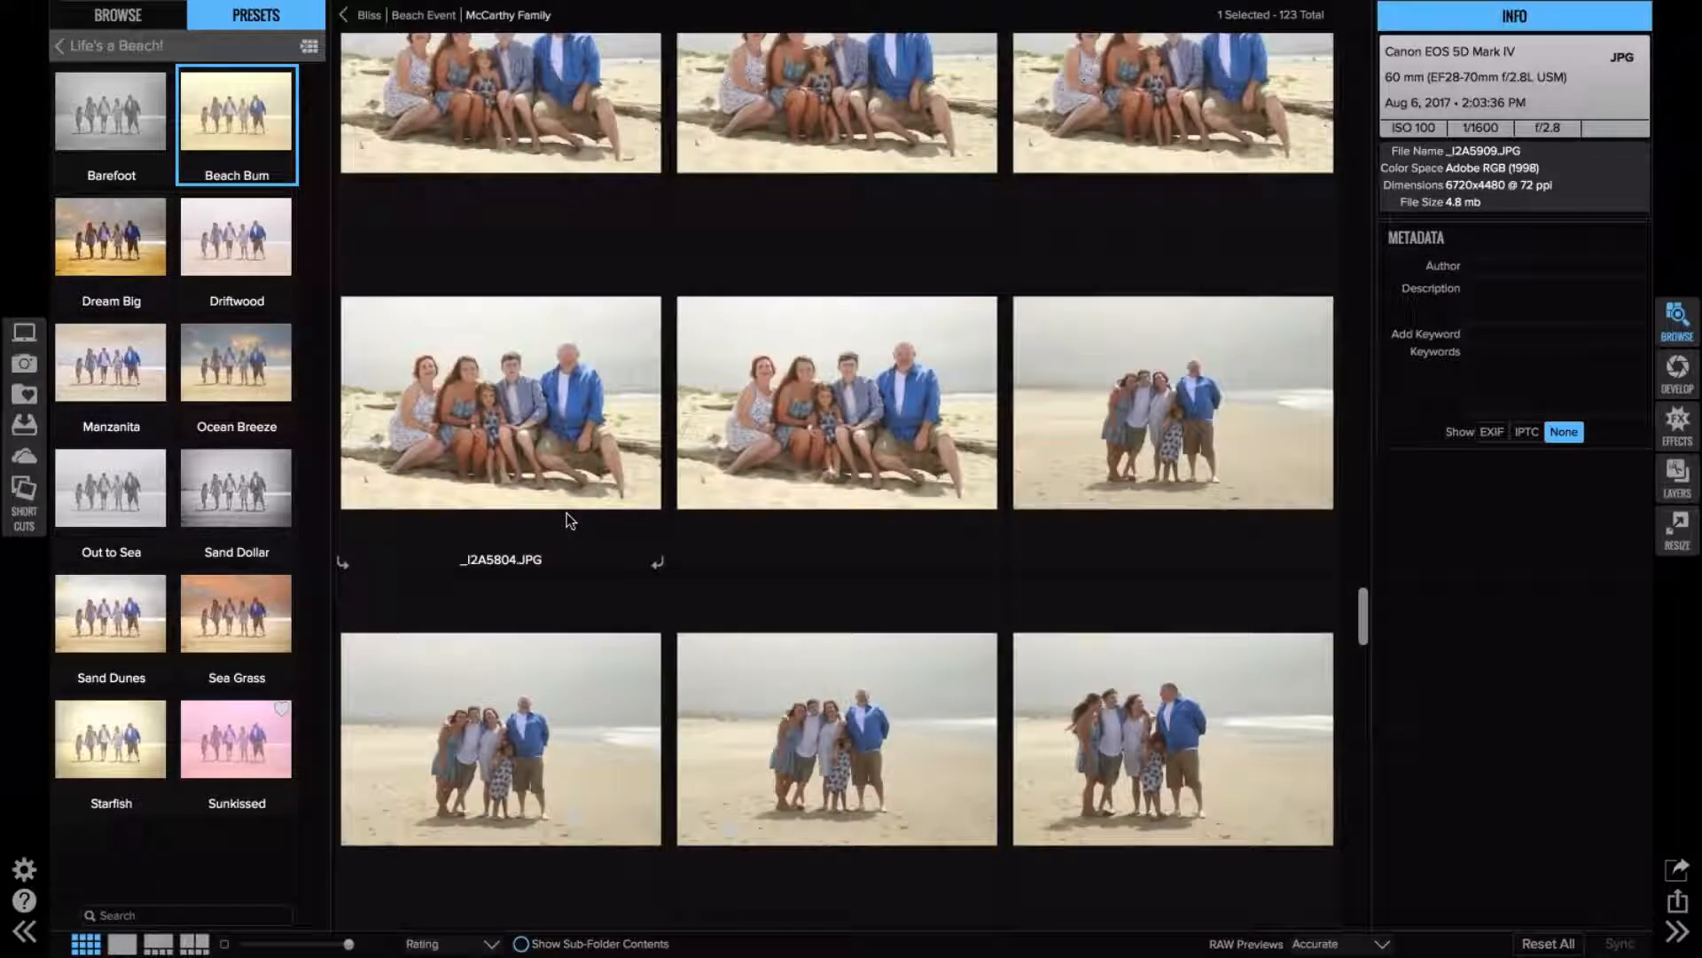